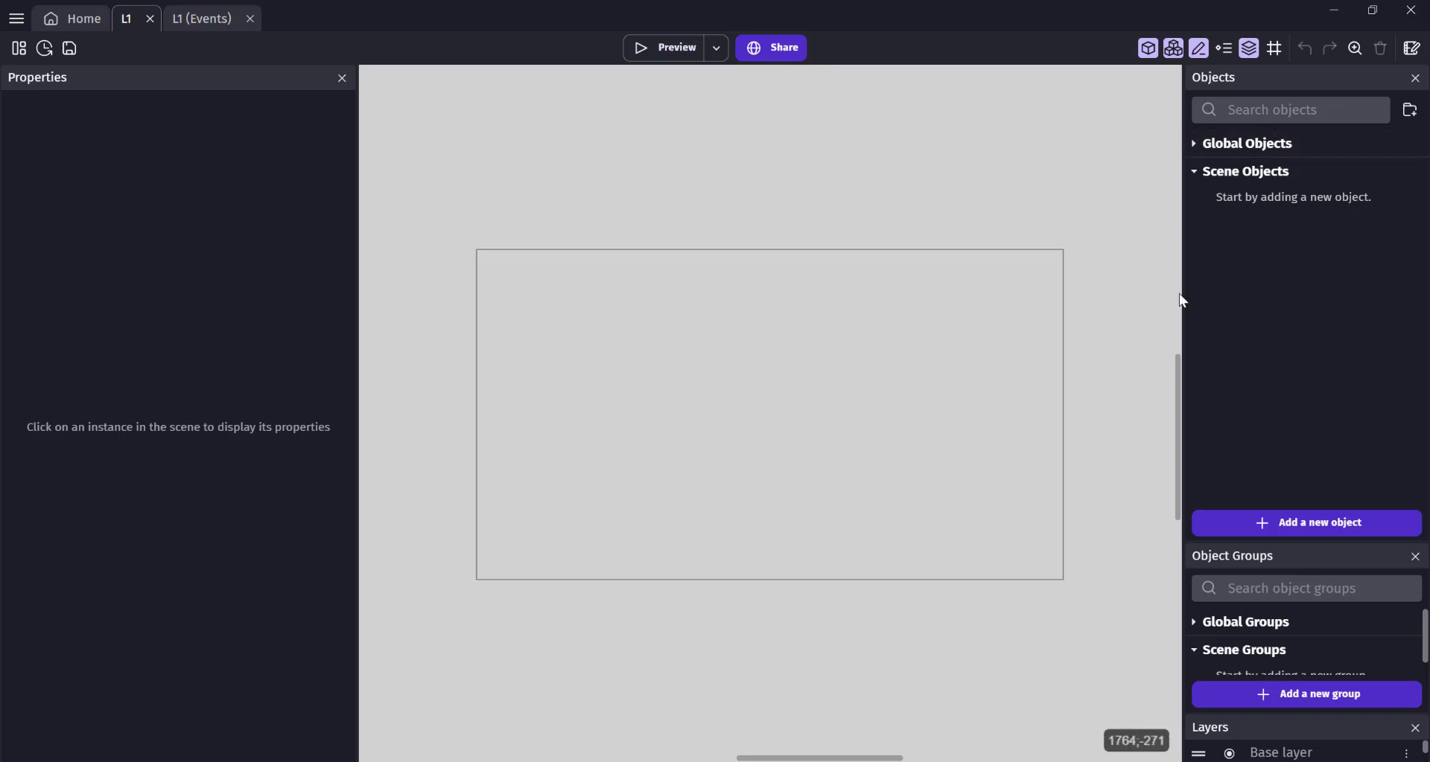
Create a new Sprite object from scratch and name it Background
click(1294, 521)
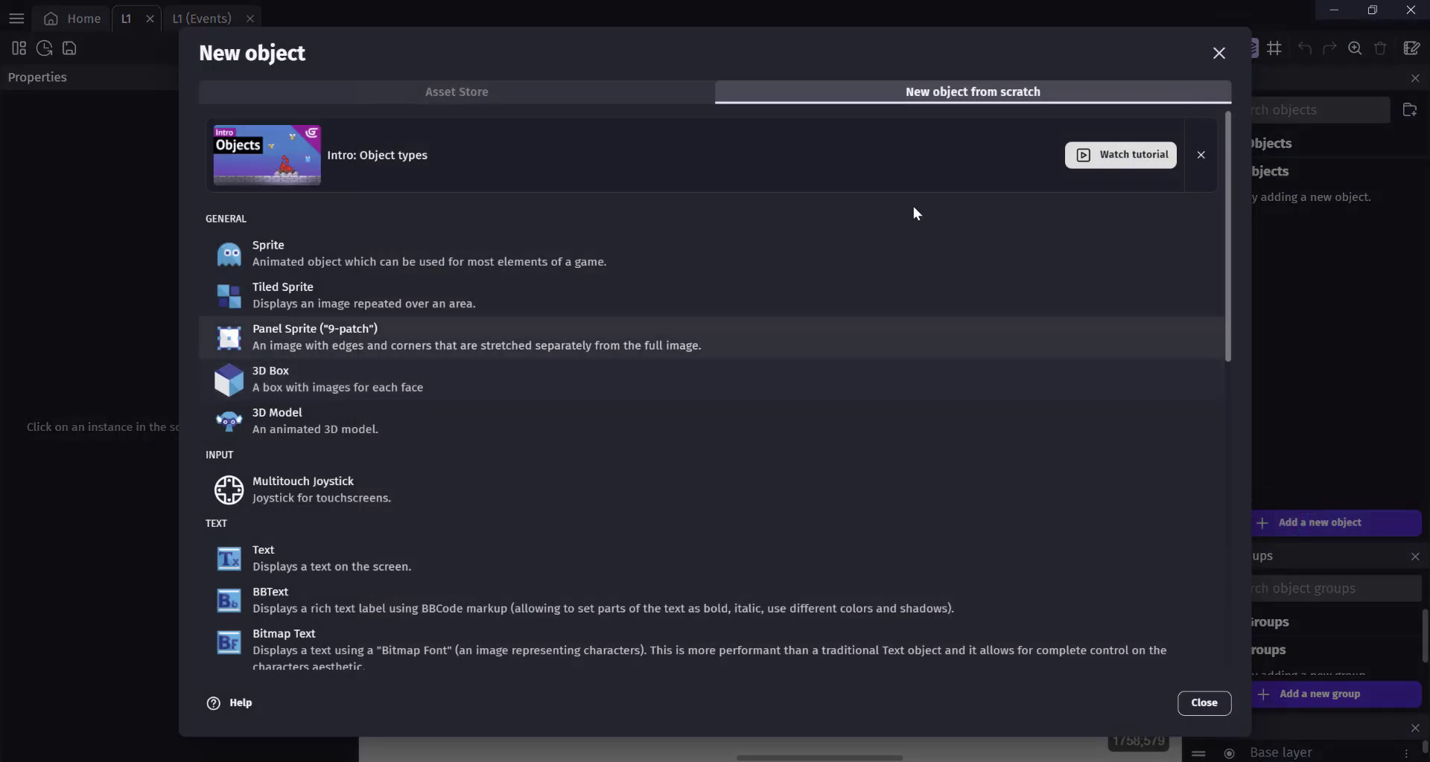
click(292, 241)
double_click(410, 134)
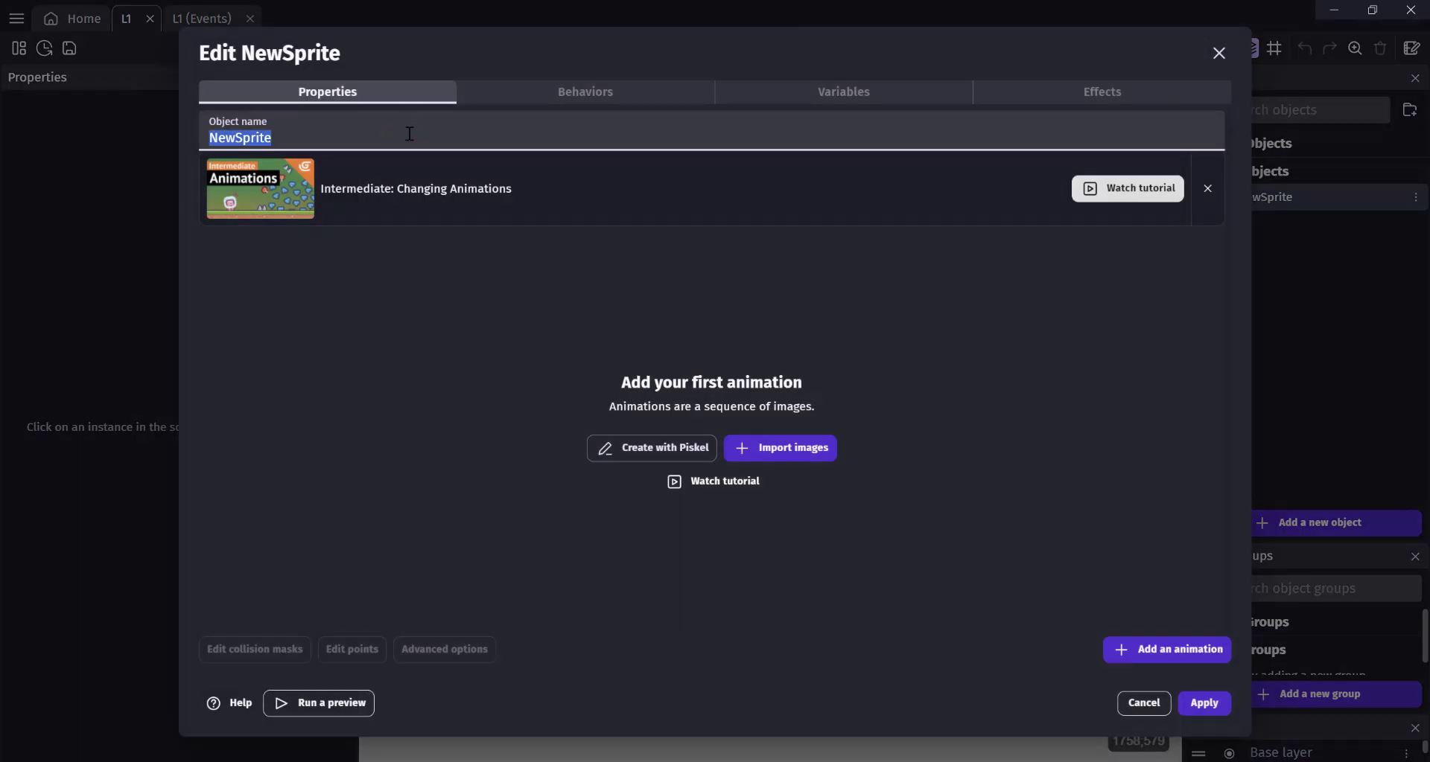
text(Background)
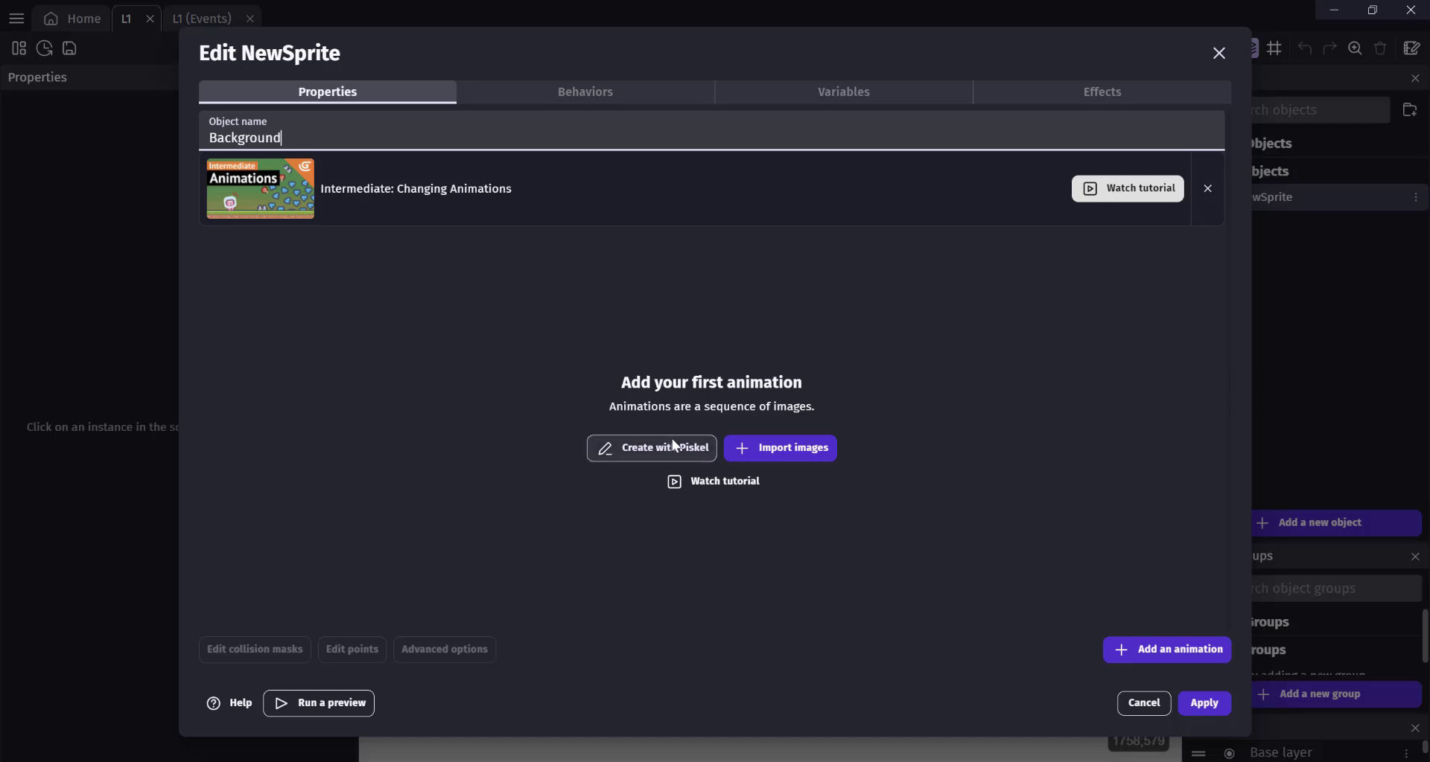
Import BG.png from WinterTileset/png/BG into the Background sprite, copying it to the project folder, and place the object over the scene's game frame
click(744, 448)
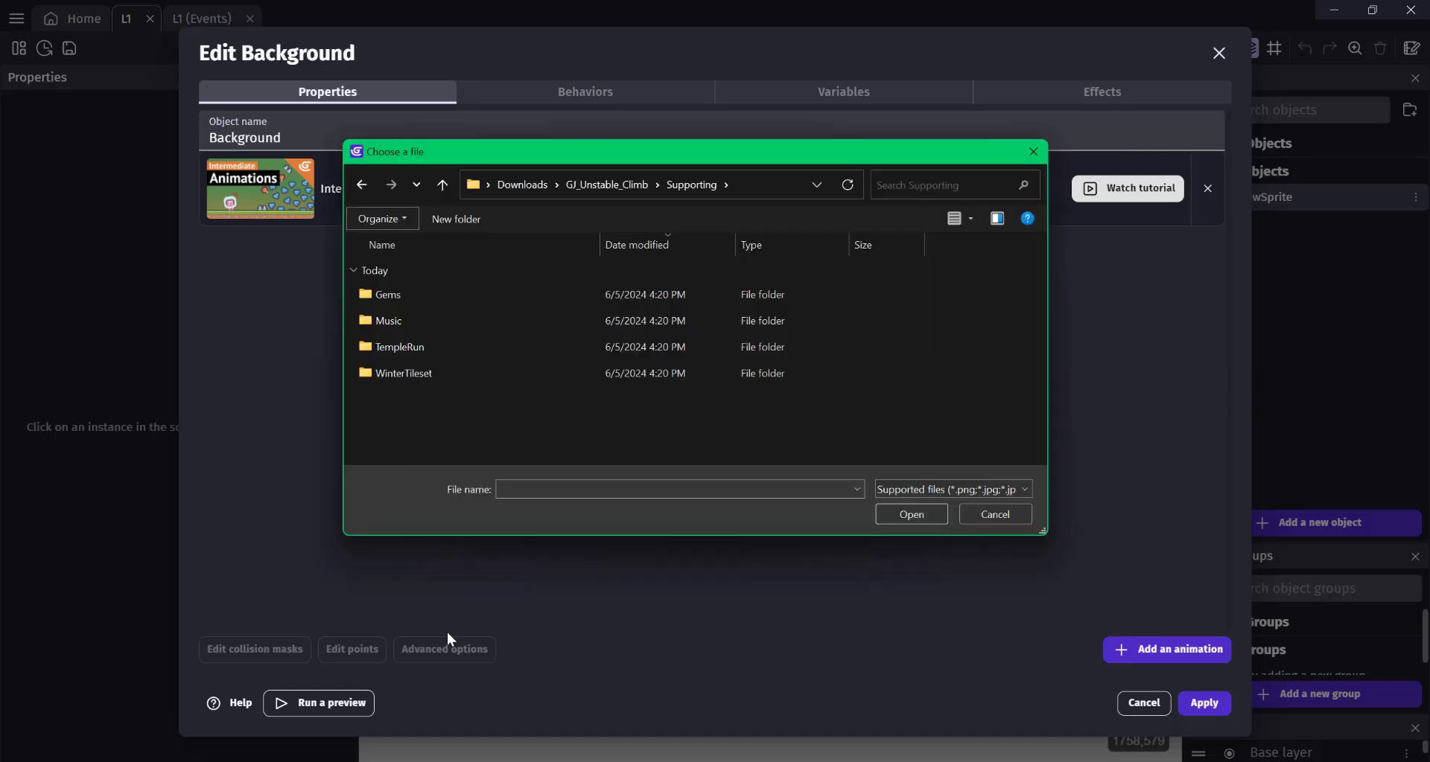
double_click(405, 371)
click(387, 372)
double_click(387, 371)
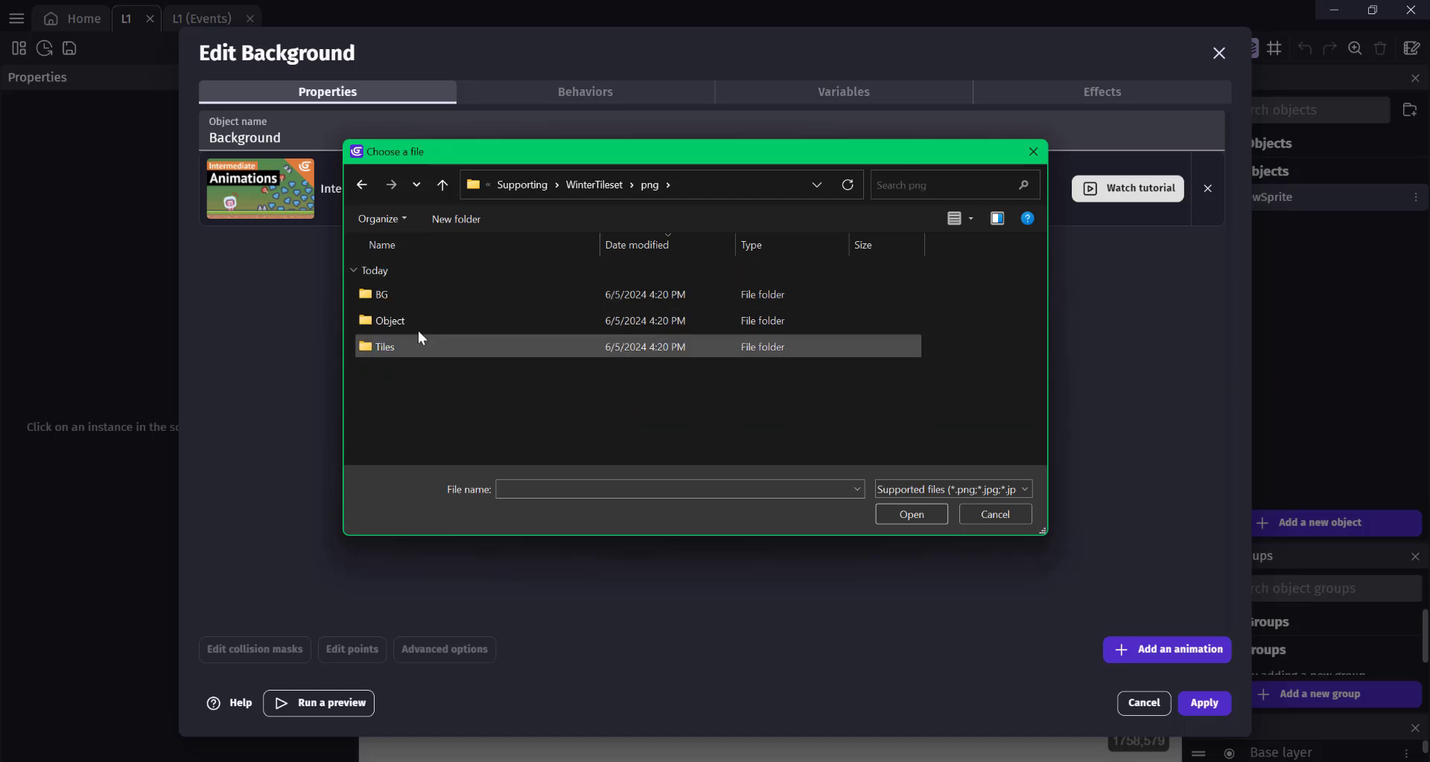
double_click(404, 296)
double_click(390, 295)
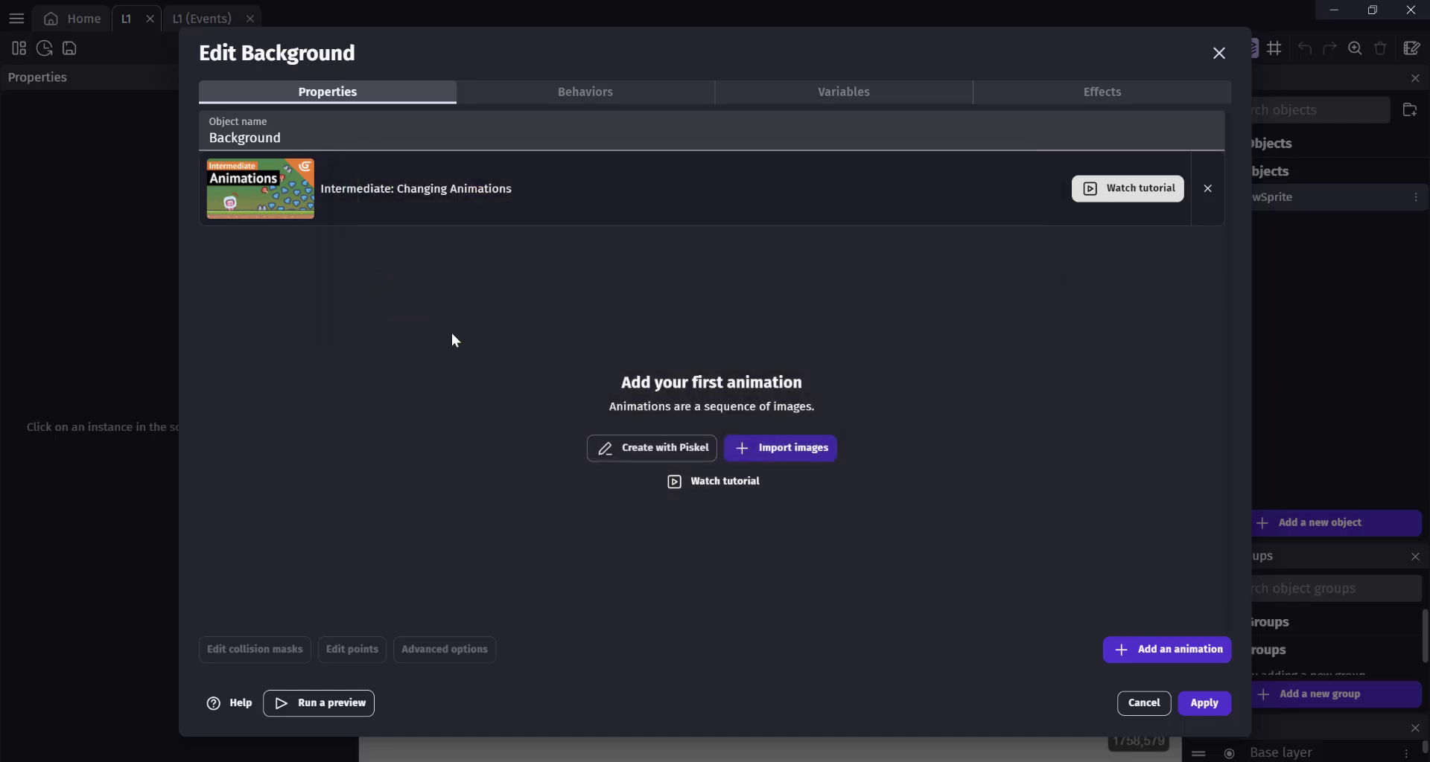
click(839, 394)
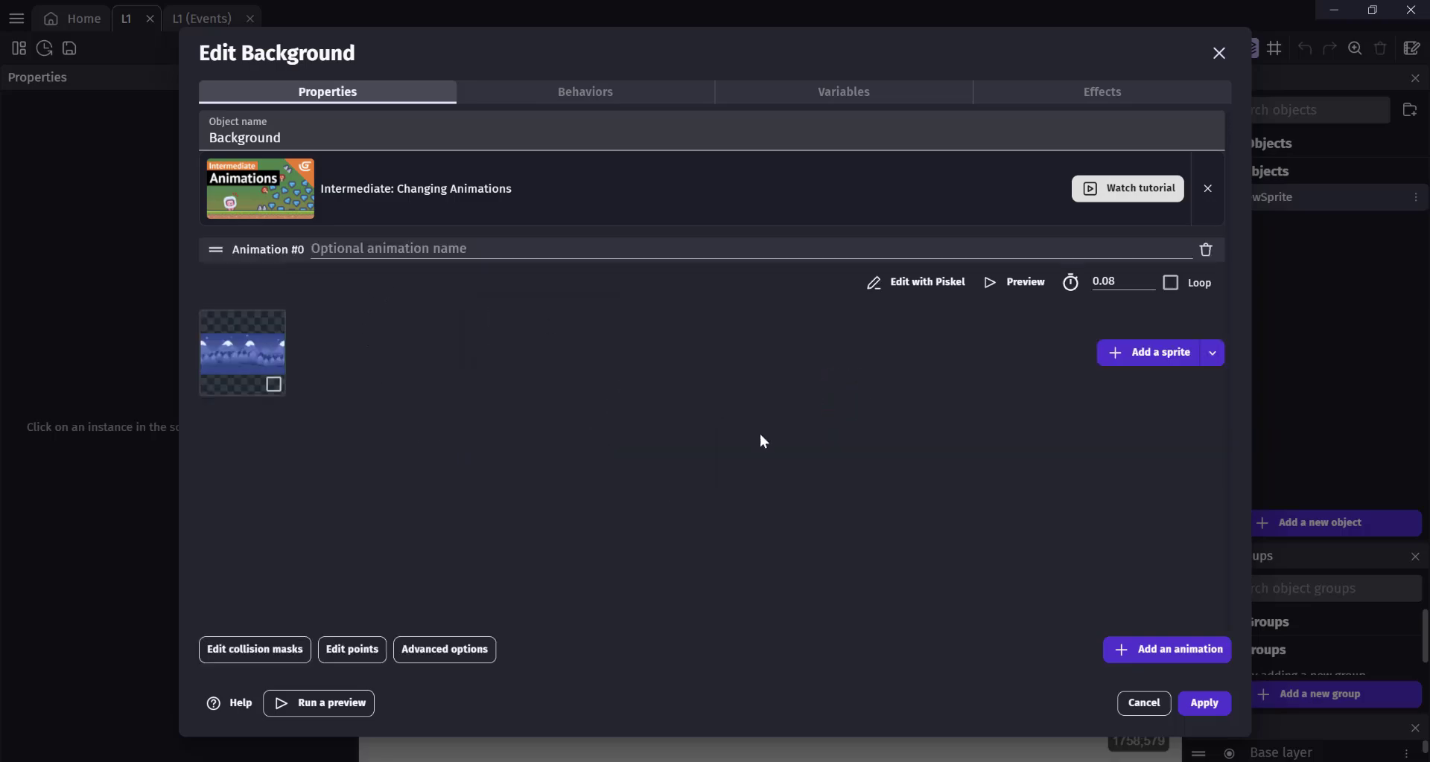
click(1204, 704)
drag(1268, 198, 814, 448)
drag(782, 437, 731, 418)
Add a layer named Background and move it beneath the Base layer
drag(1313, 717, 1314, 686)
drag(1308, 545, 1307, 376)
drag(1309, 620, 1311, 587)
click(1333, 683)
double_click(1272, 624)
text(Background)
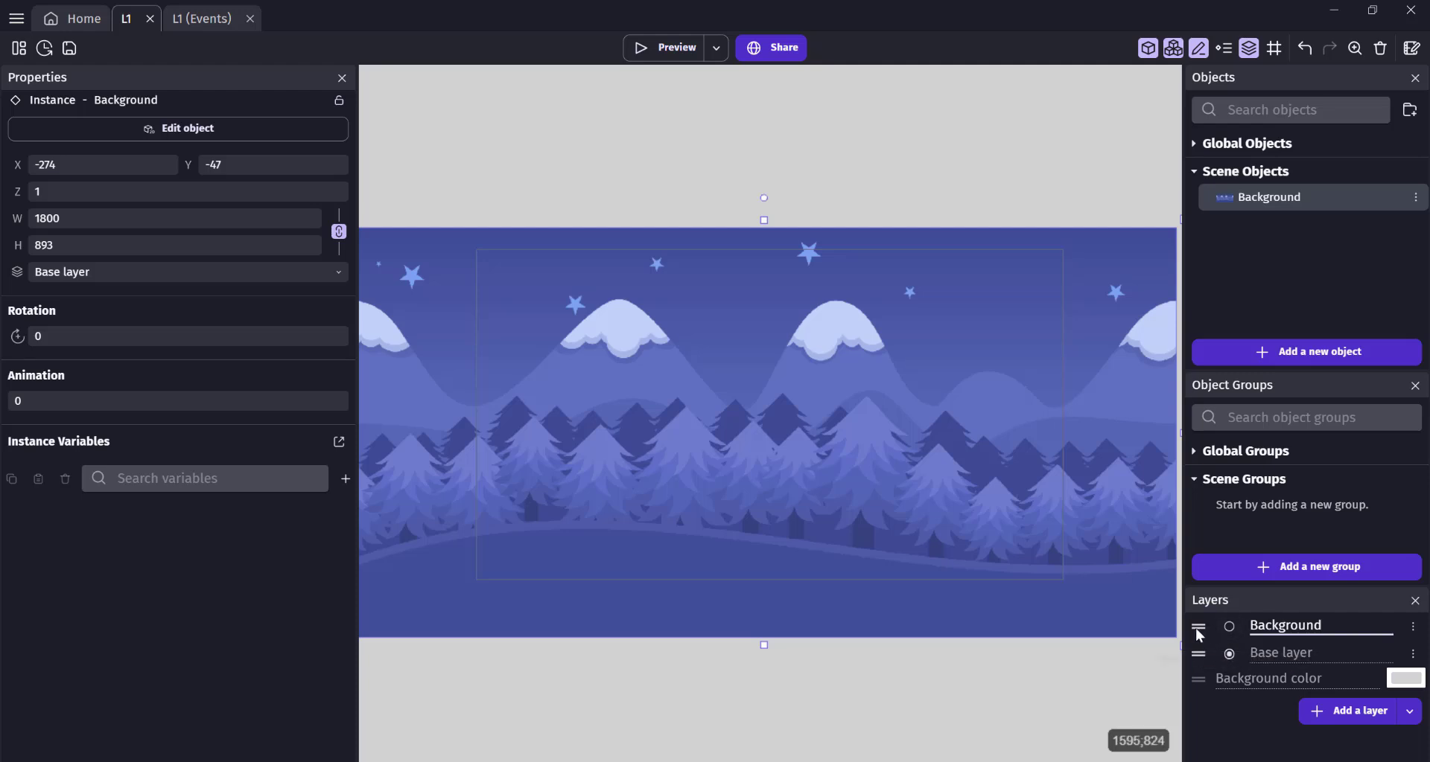
drag(1198, 630, 1199, 683)
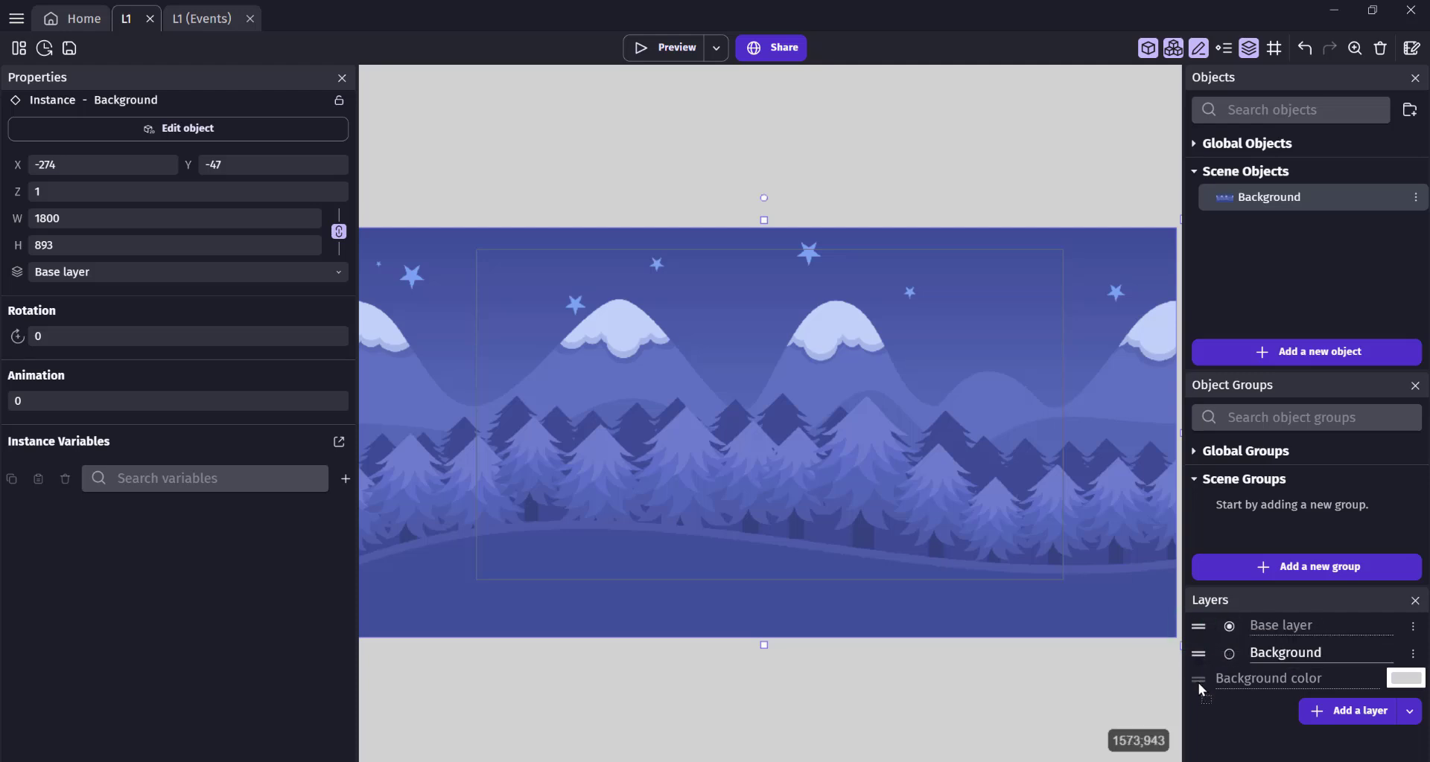
Assign the Background instance to the Background layer and preview the scene
scroll(575, 406, down, 1)
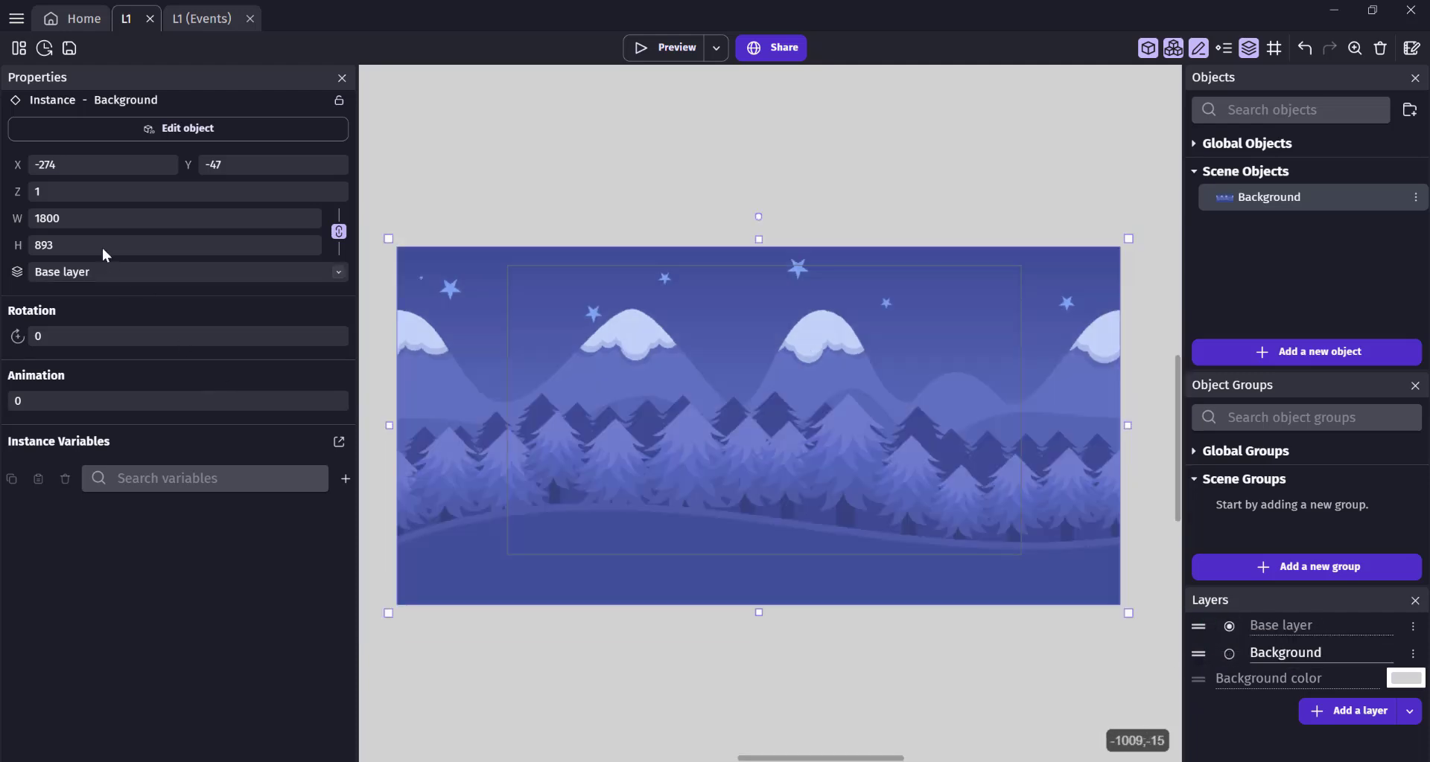
click(105, 275)
click(105, 295)
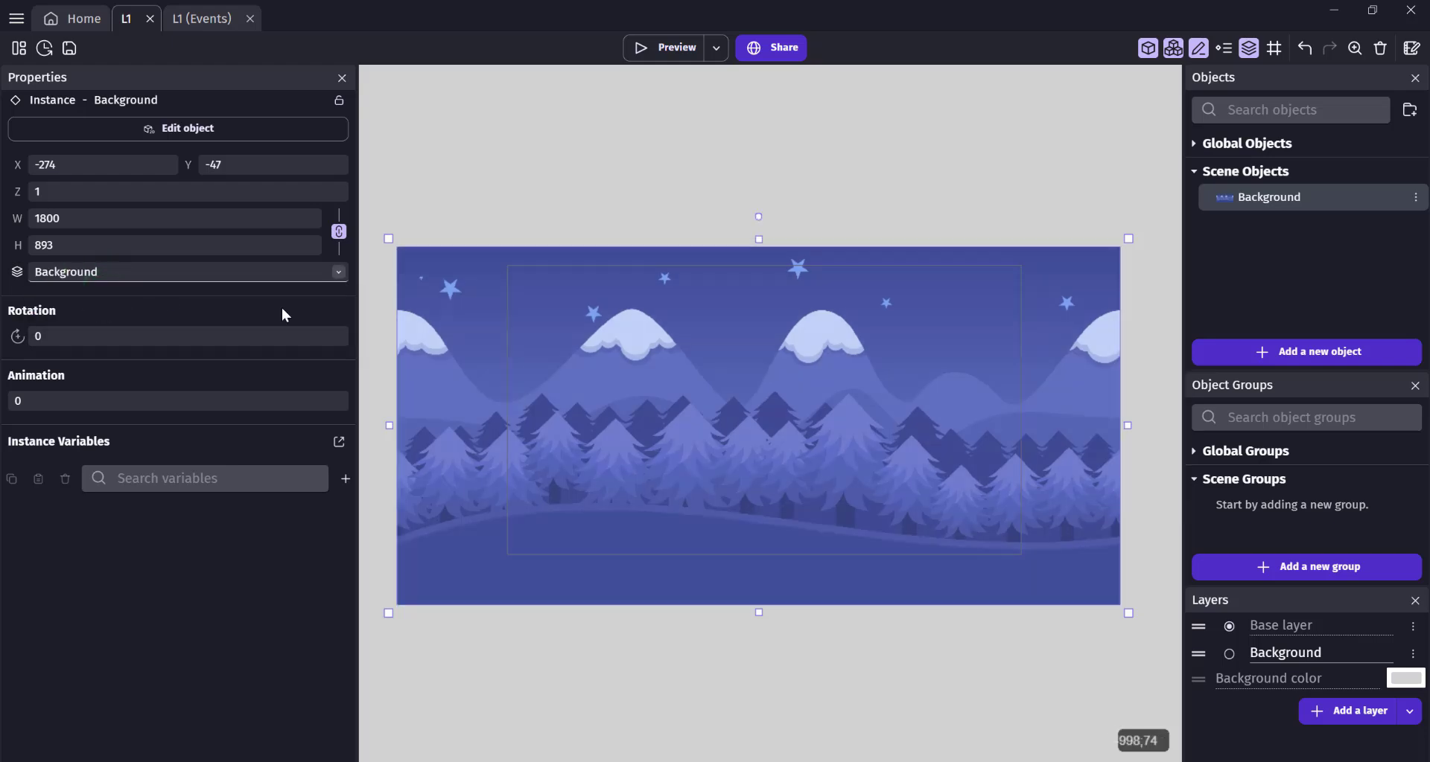
click(655, 47)
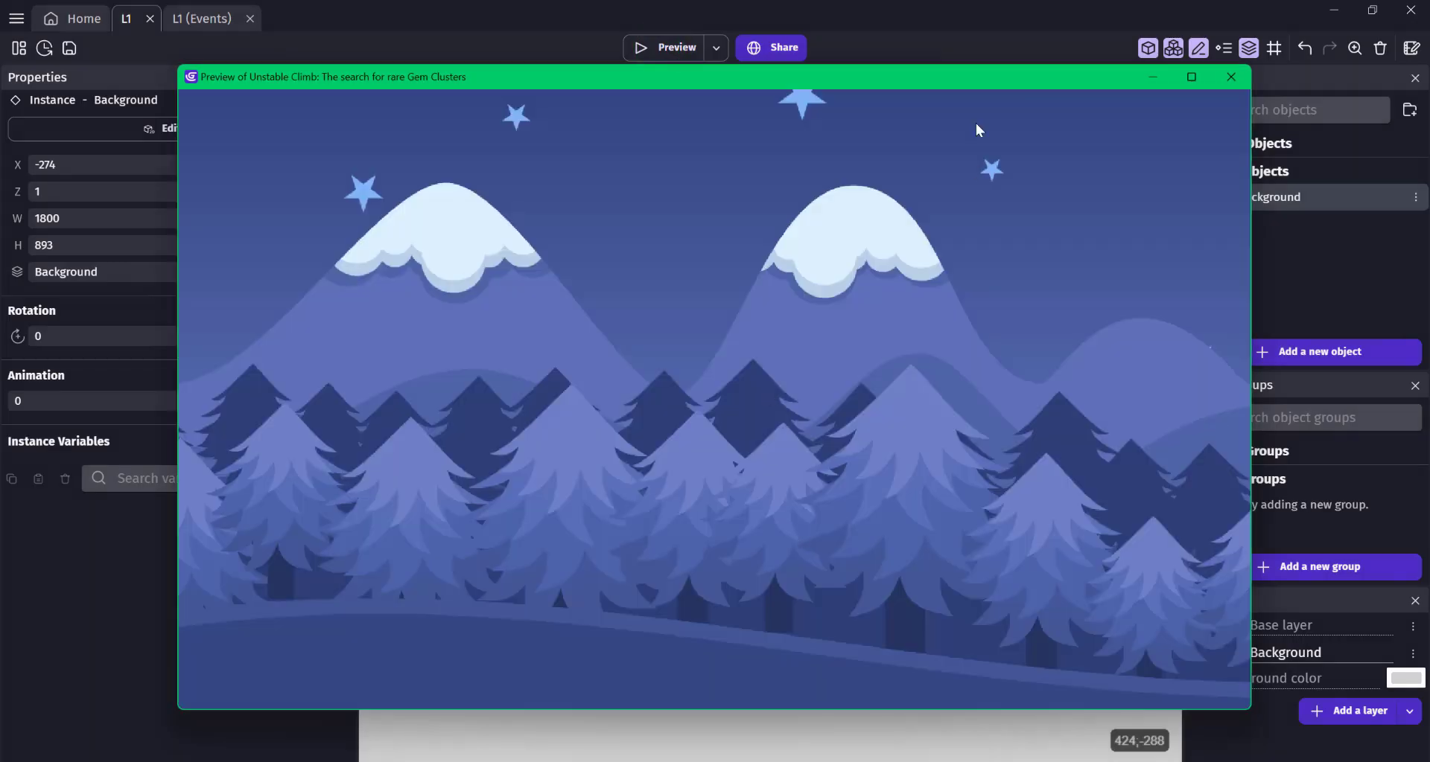
click(1230, 76)
Resize the Background instance to about 1351 by 810 so it closely surrounds the game frame, and preview the scene
drag(387, 613, 482, 576)
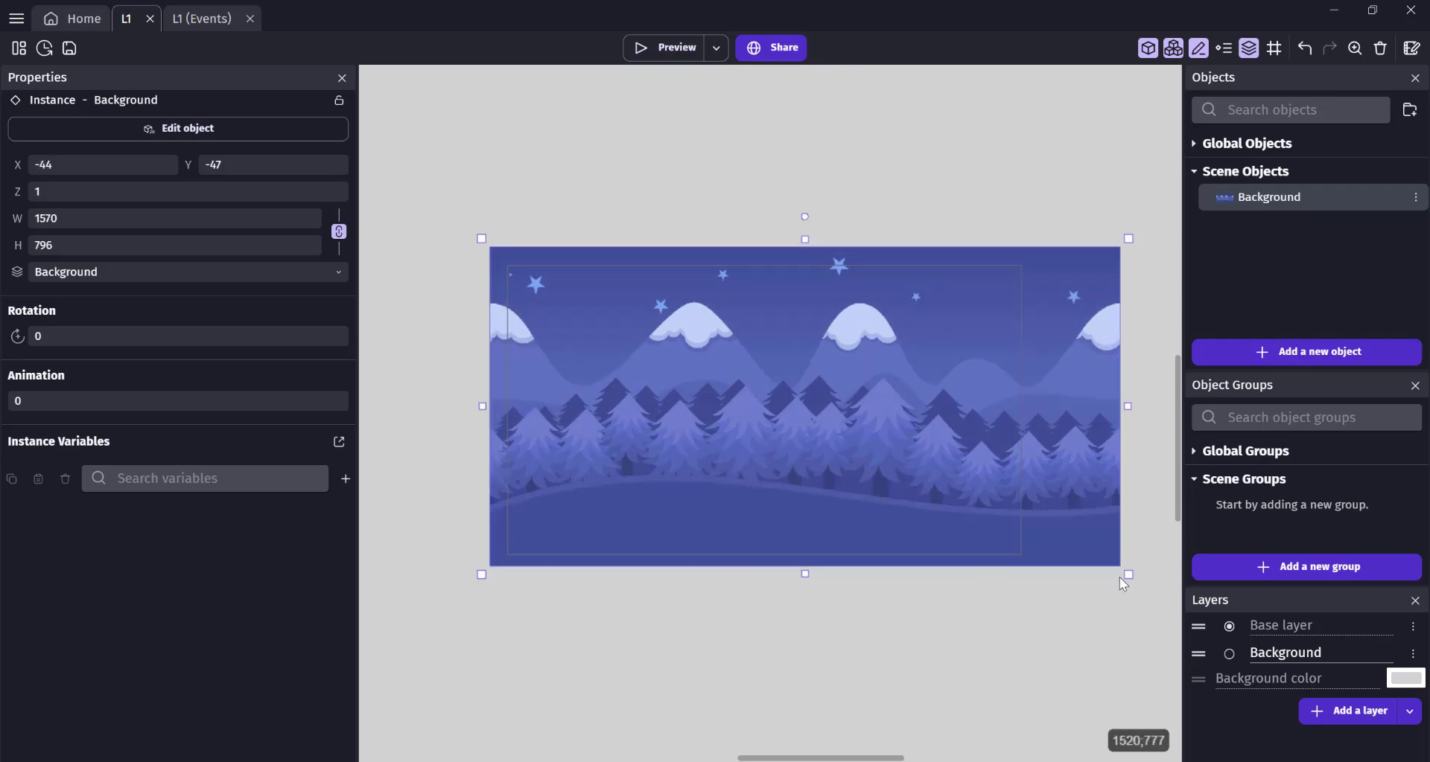
drag(1120, 579, 979, 553)
key(F5)
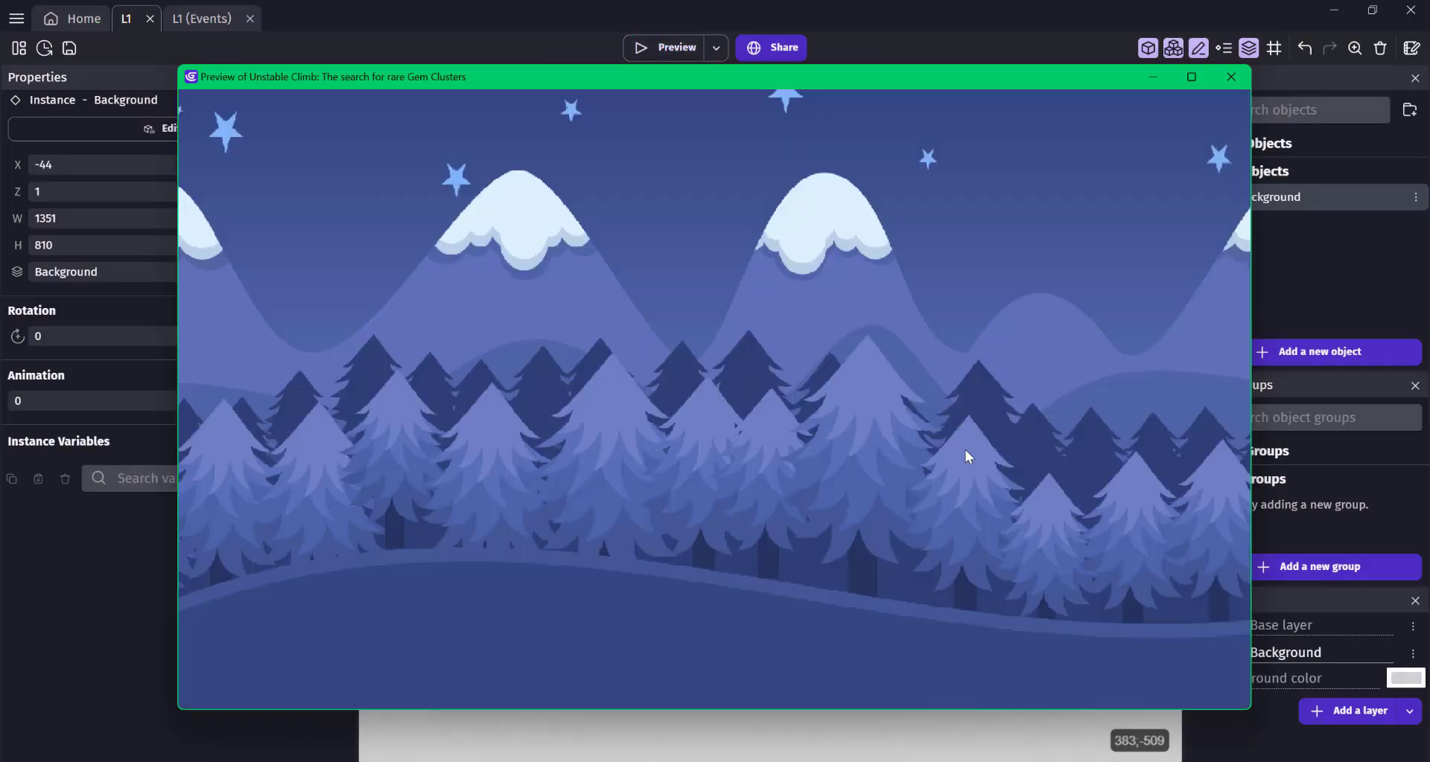
key(alt+F4)
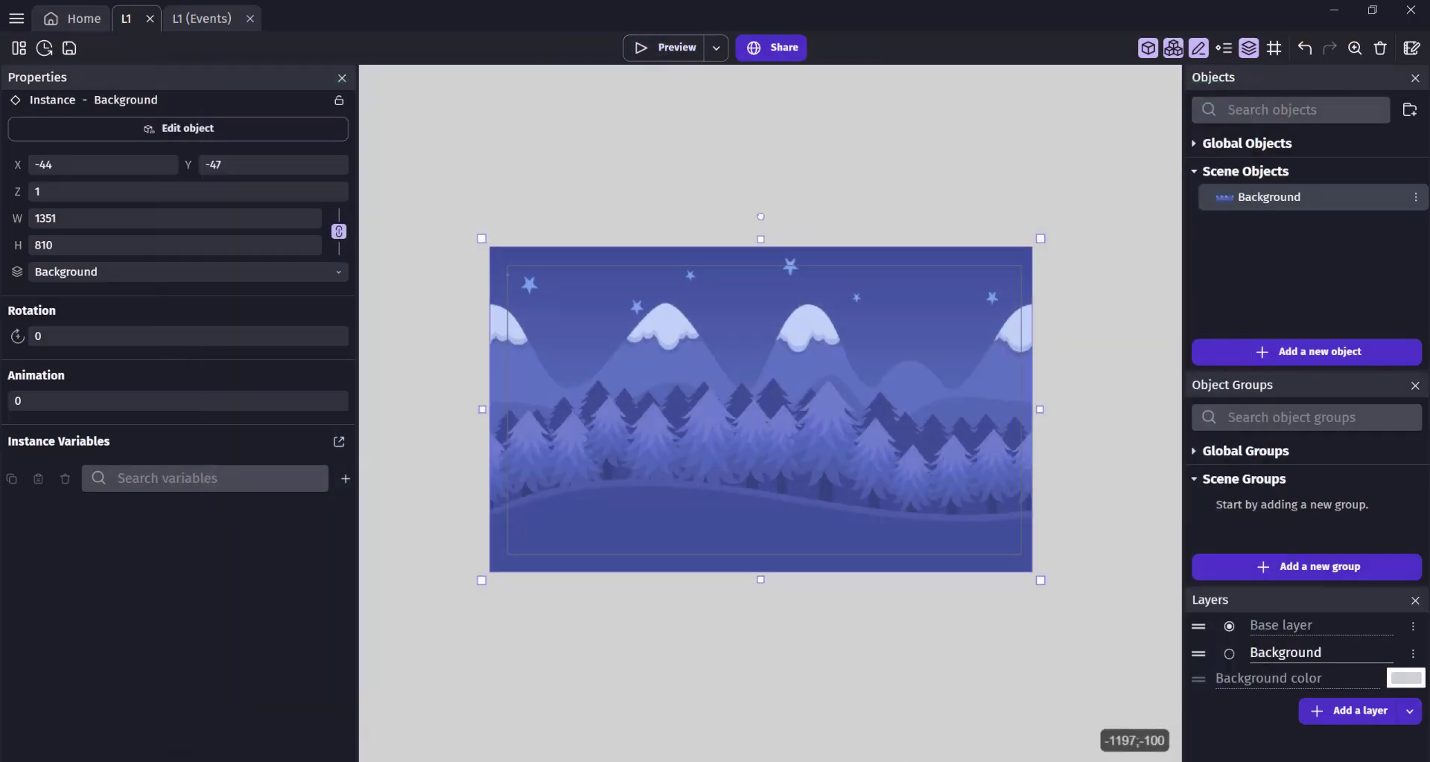
Create a new Sprite object from scratch and name it Platform_1
click(1295, 353)
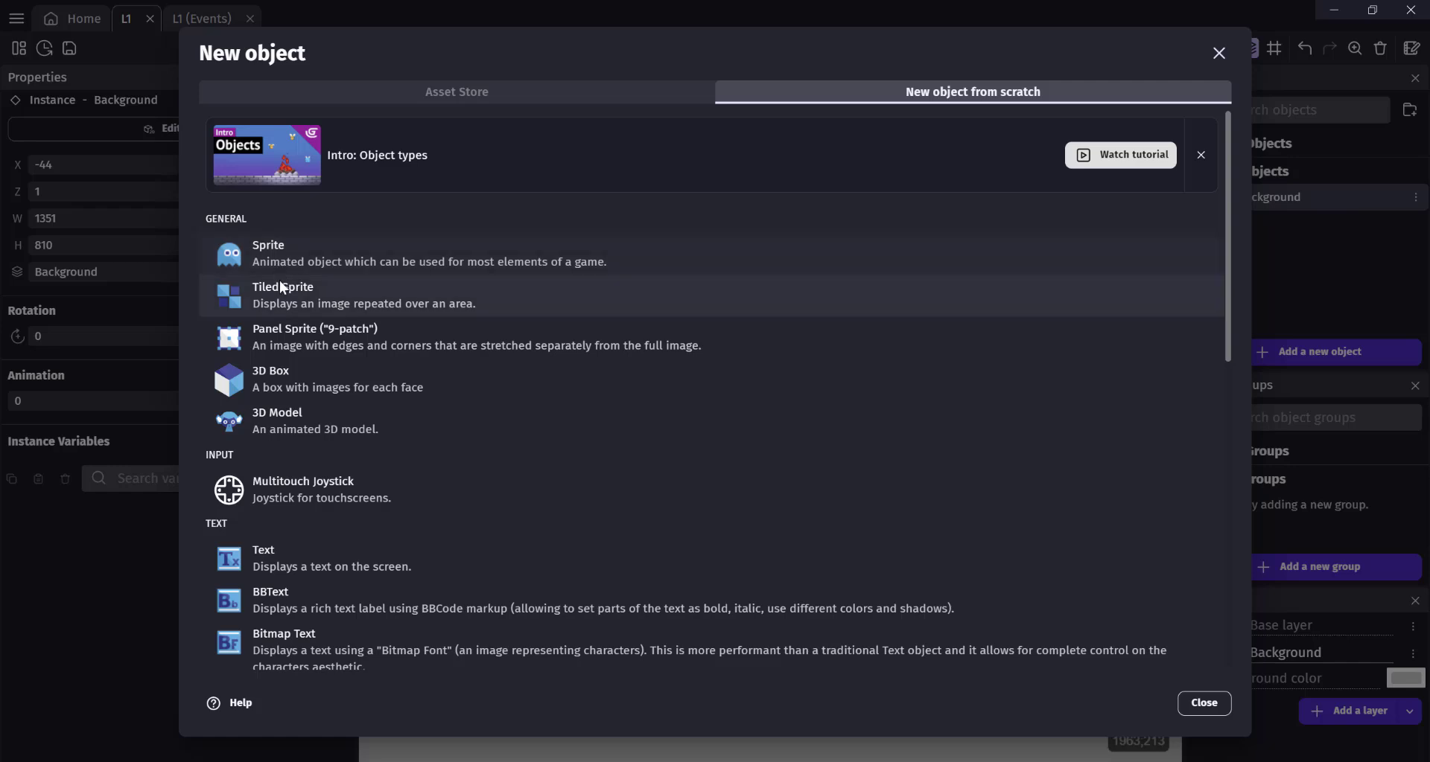
click(275, 244)
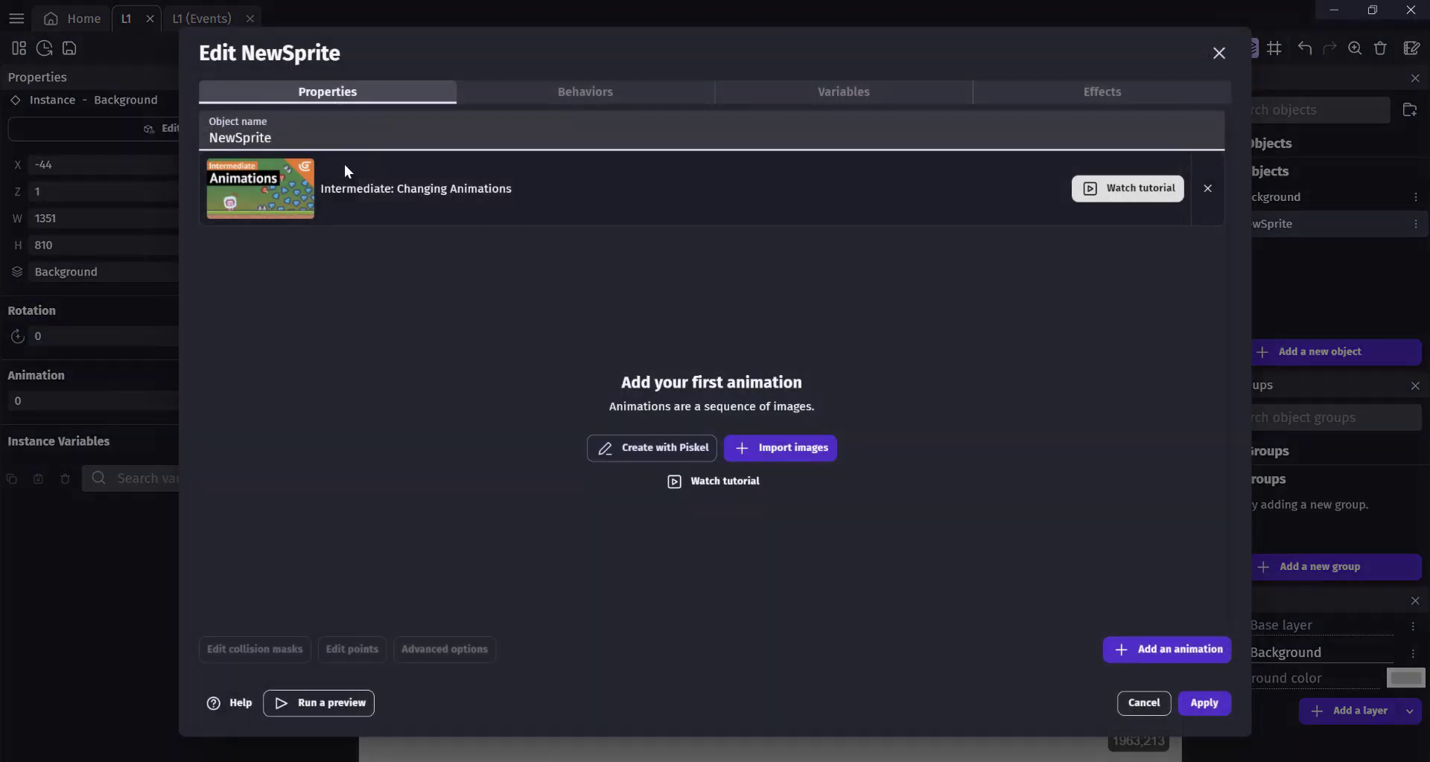
double_click(274, 146)
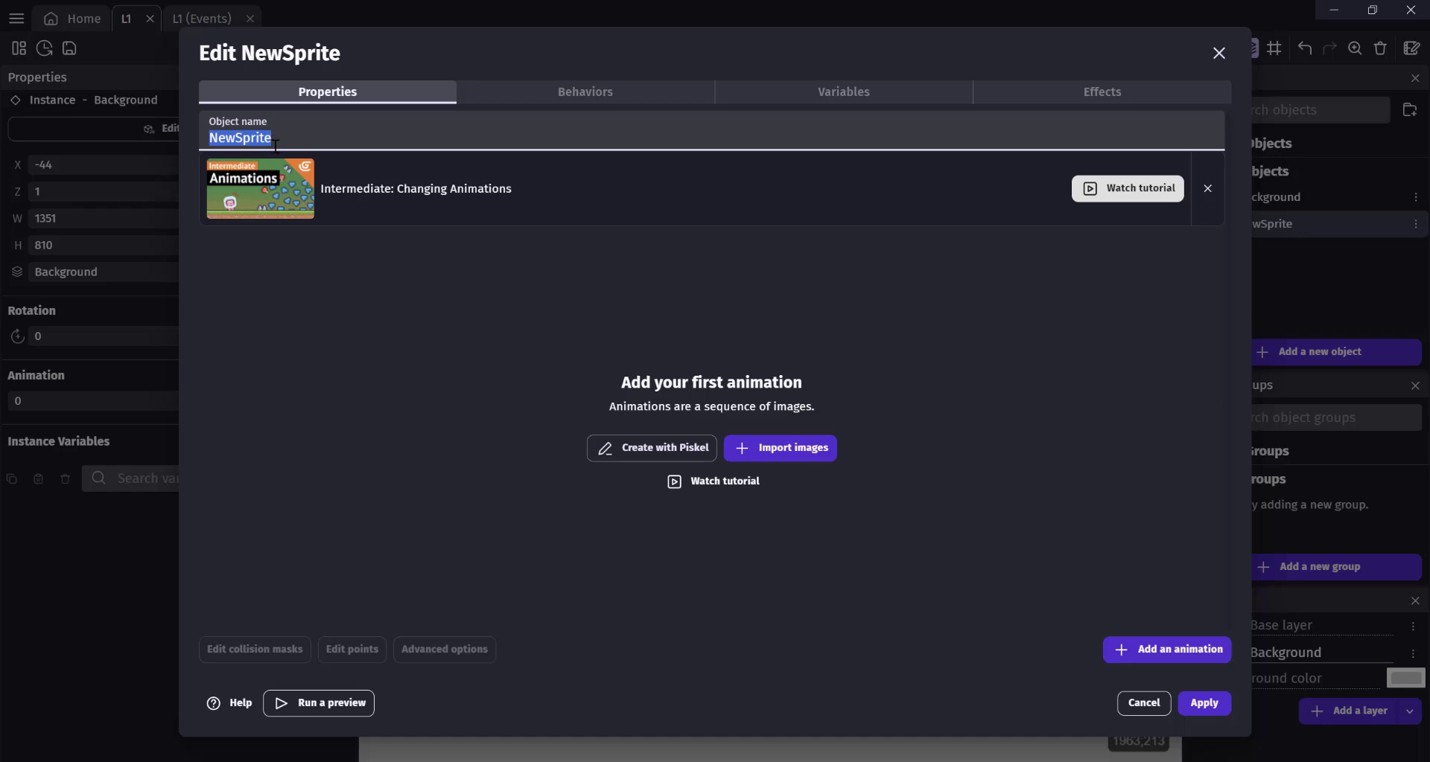
text(Platform_1)
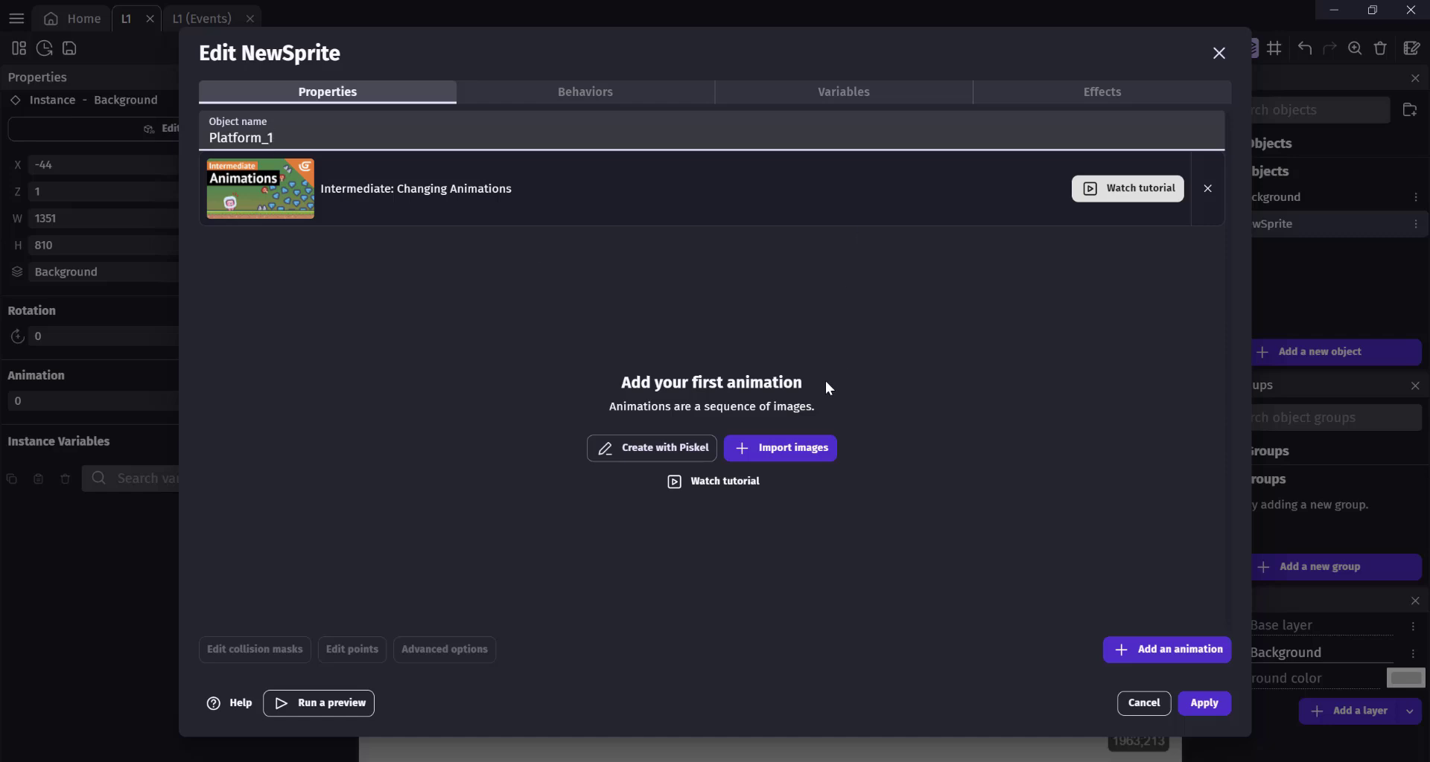
Import 1.png from WinterTileset/png/Tiles into Platform_1, viewing the files as large icons and copying the image to the project folder
click(774, 445)
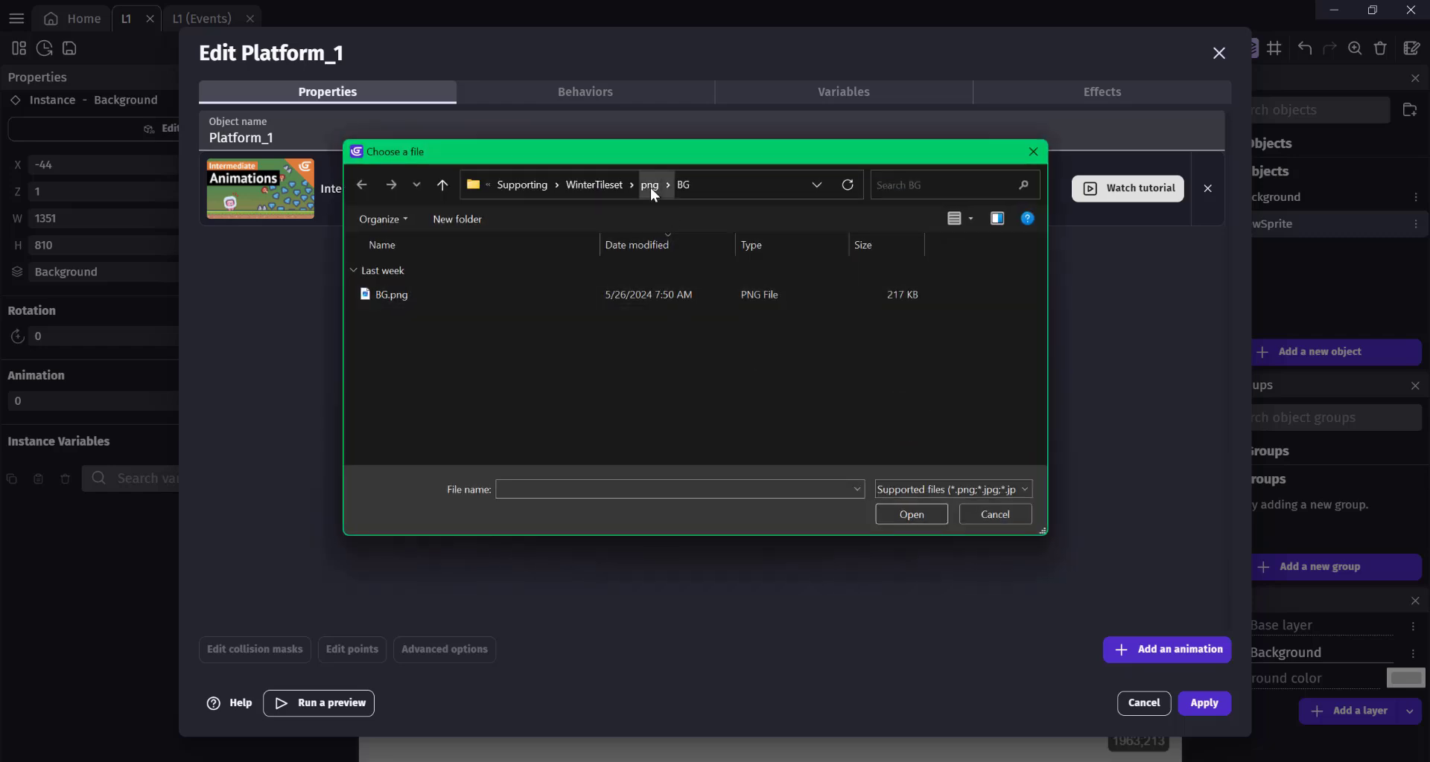
click(650, 188)
double_click(387, 347)
key(ctrl+a)
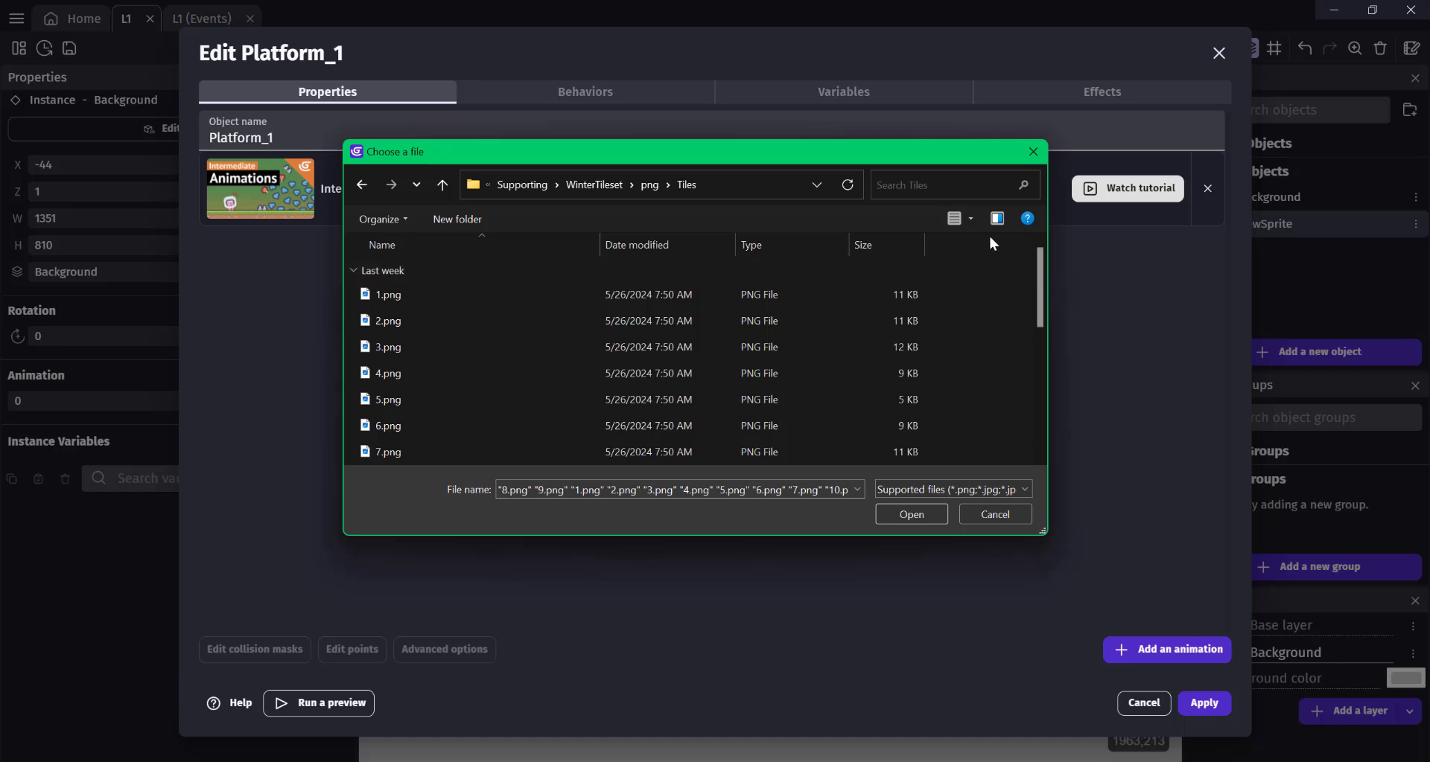
click(972, 221)
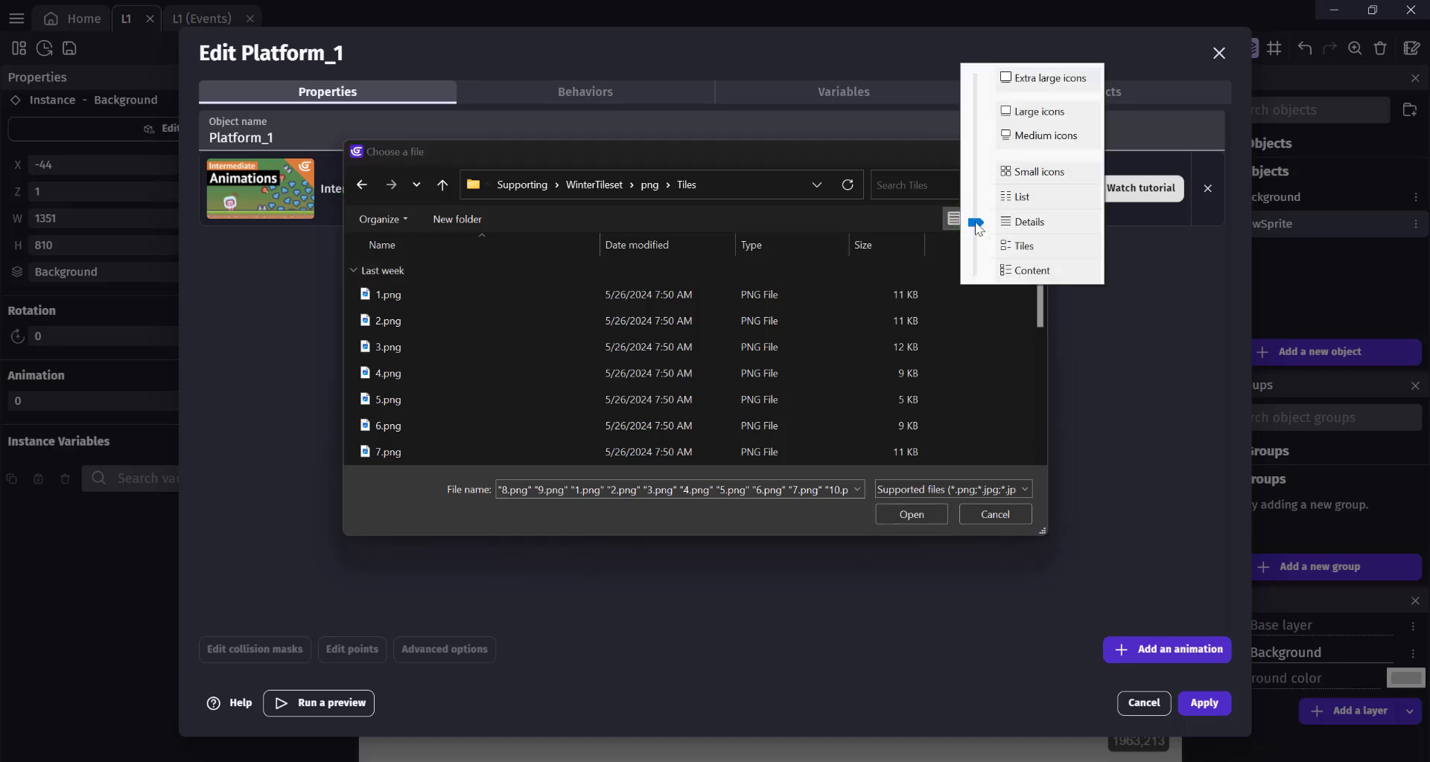
click(1026, 117)
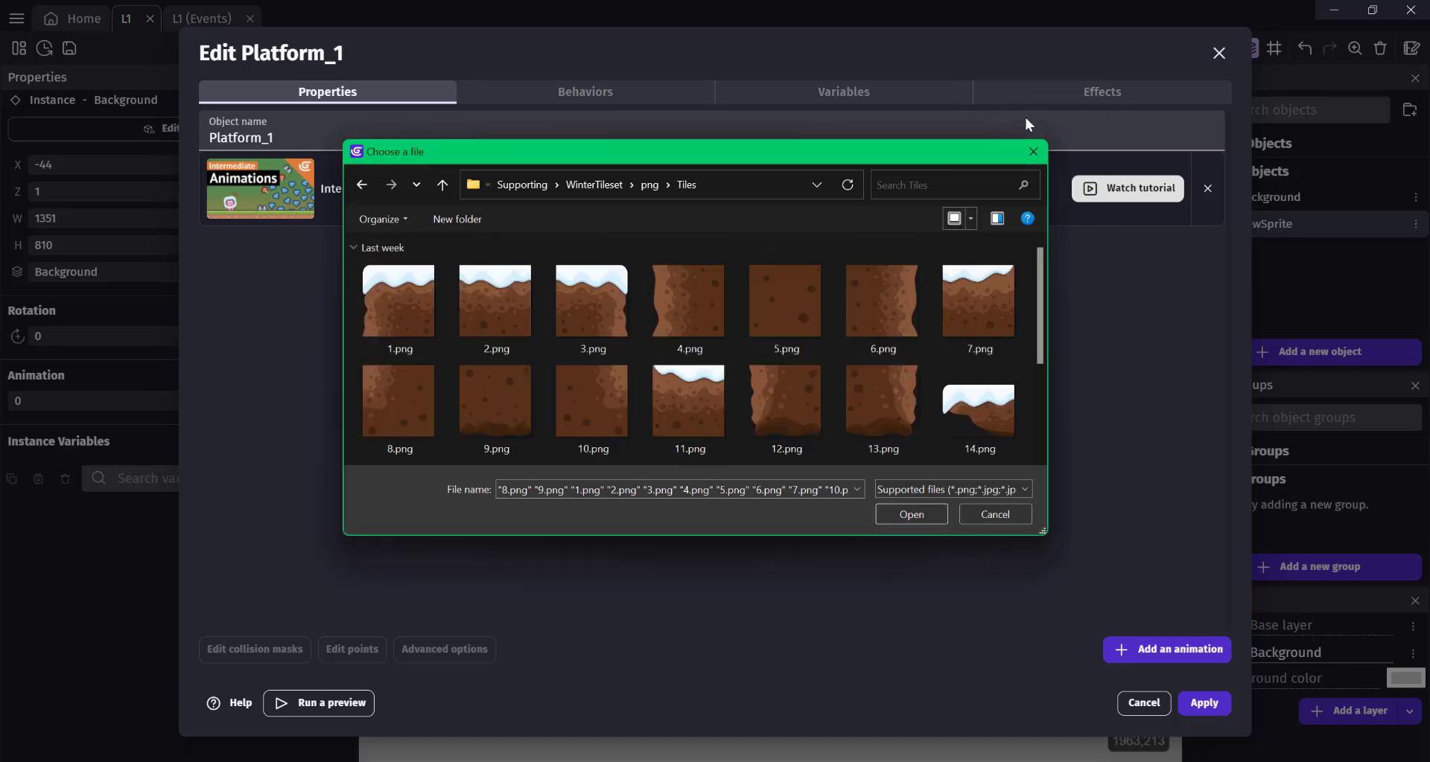
double_click(412, 316)
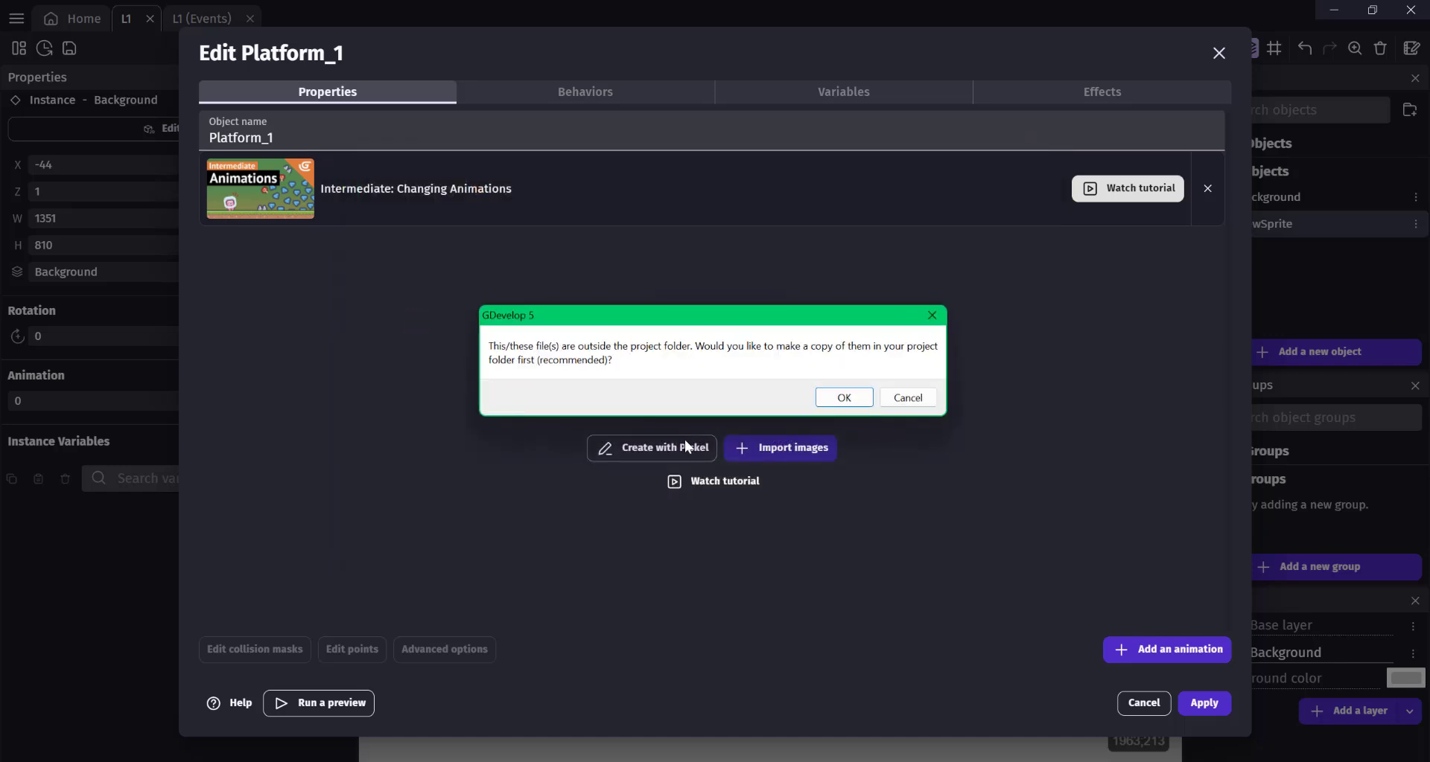
click(834, 398)
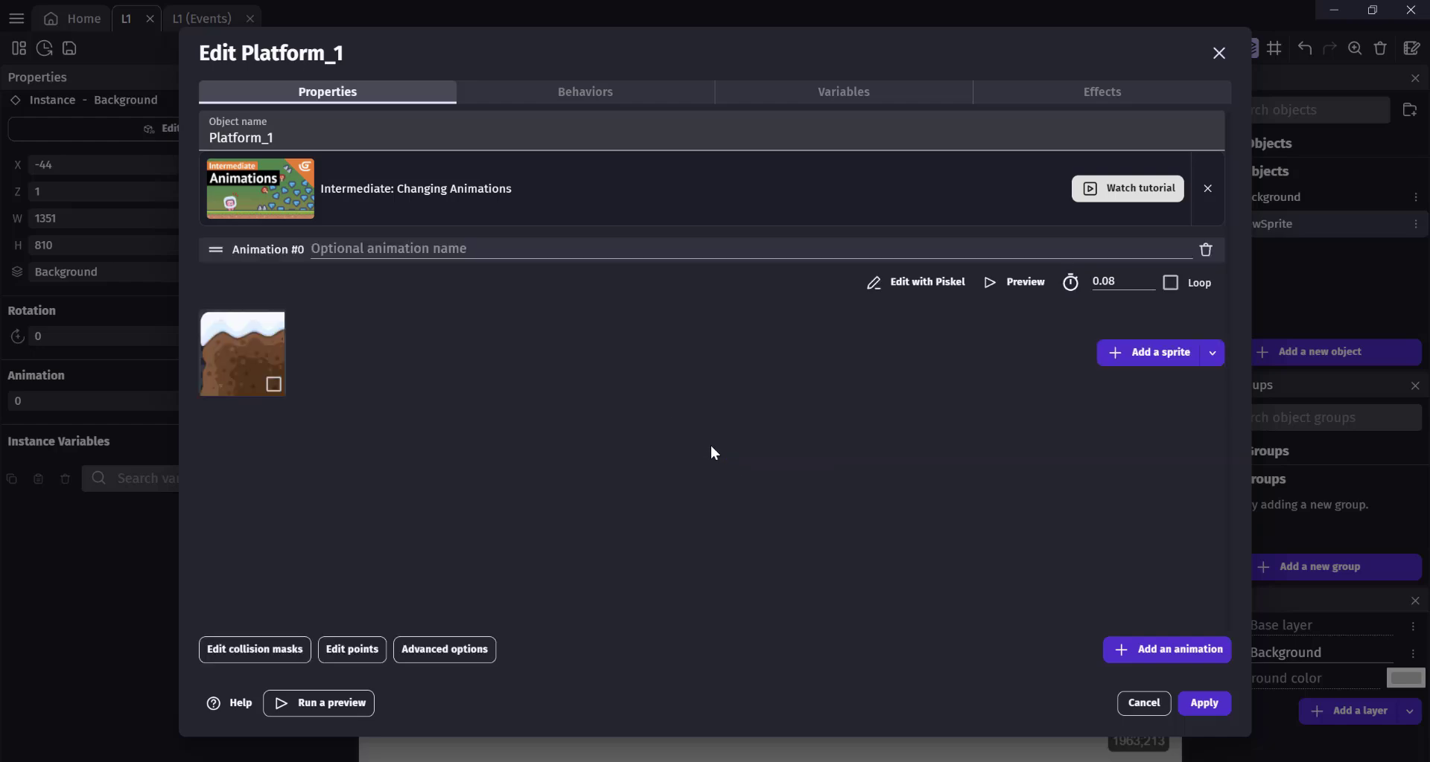
Add the Platform behavior to Platform_1 and apply the object's settings
click(578, 90)
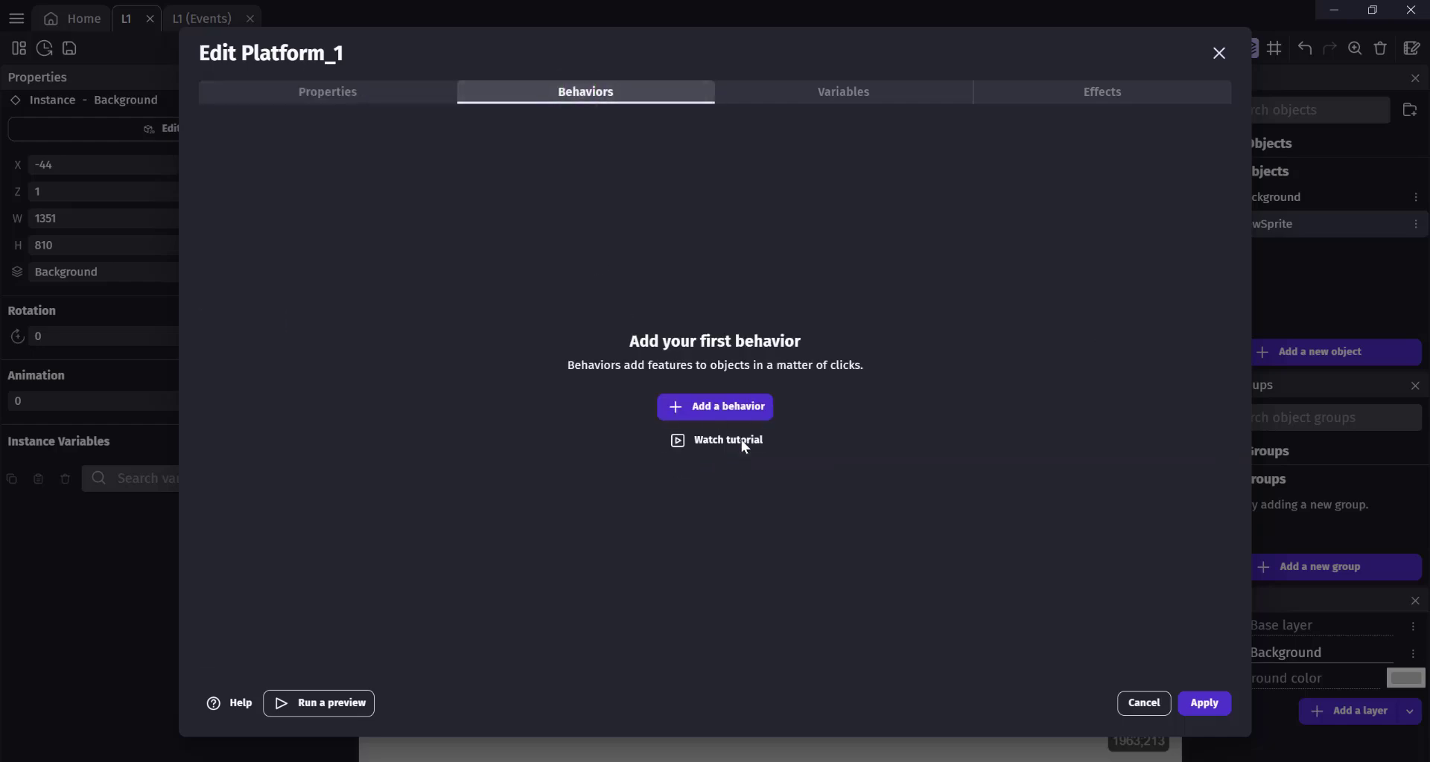
click(742, 410)
click(266, 140)
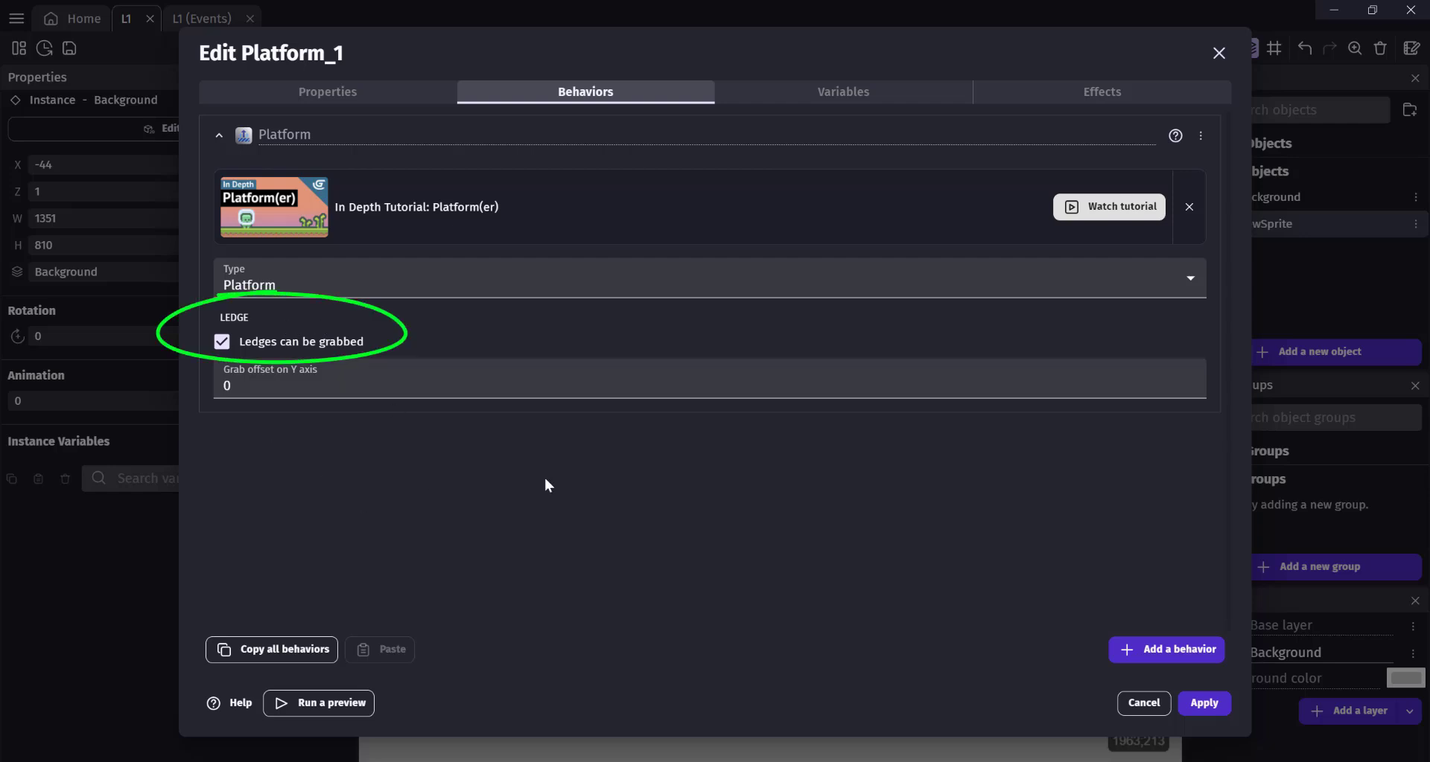
click(1221, 706)
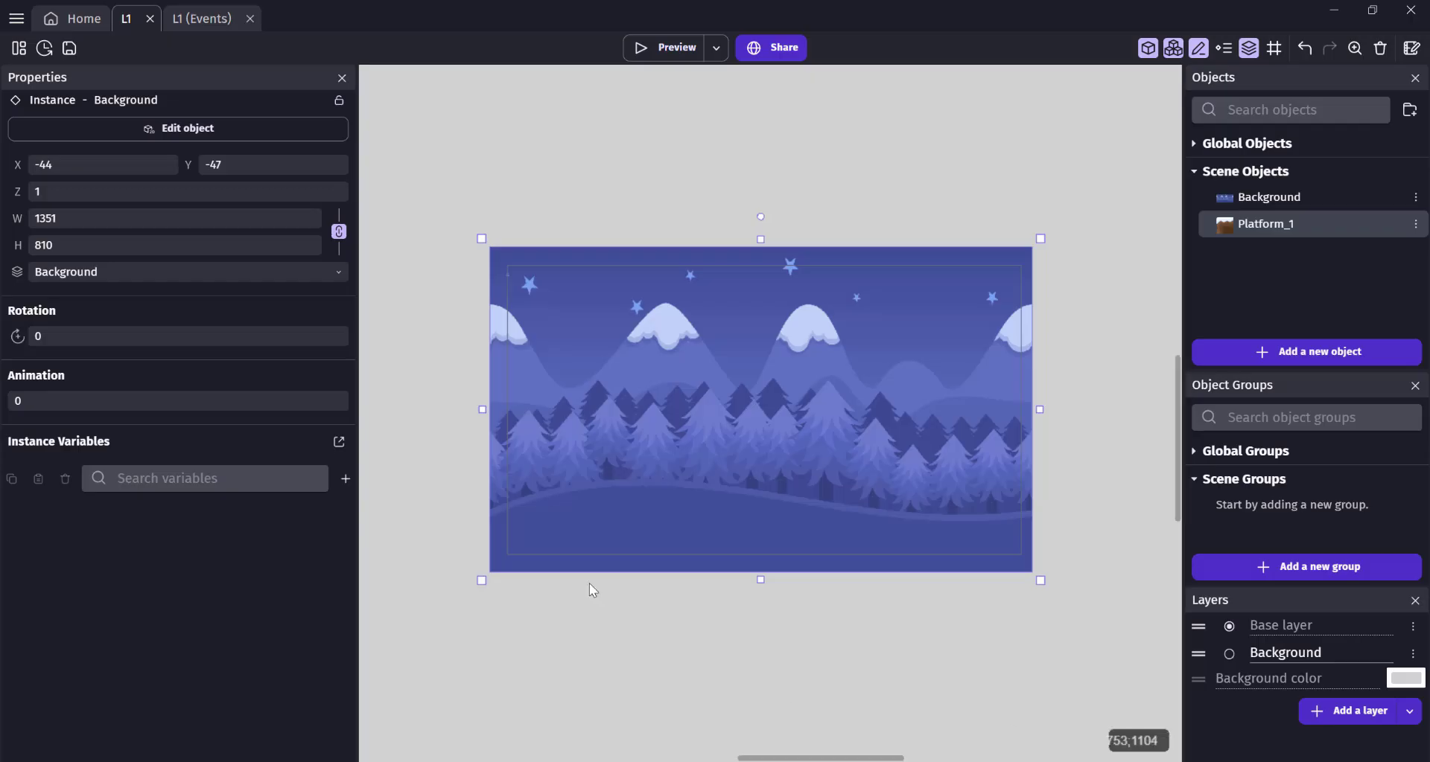
Create a new Tiled Sprite object from scratch and name it Platform_2
click(1239, 348)
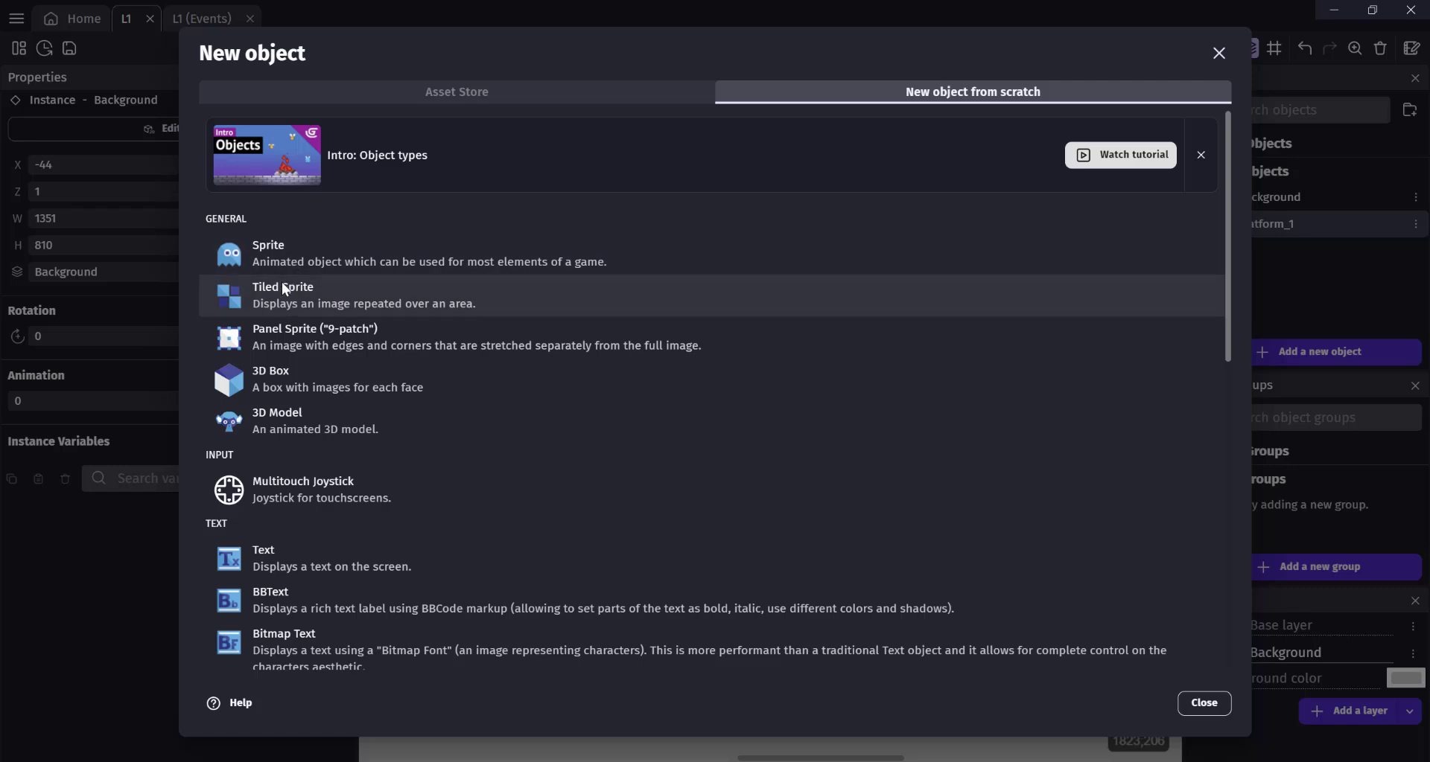
click(282, 289)
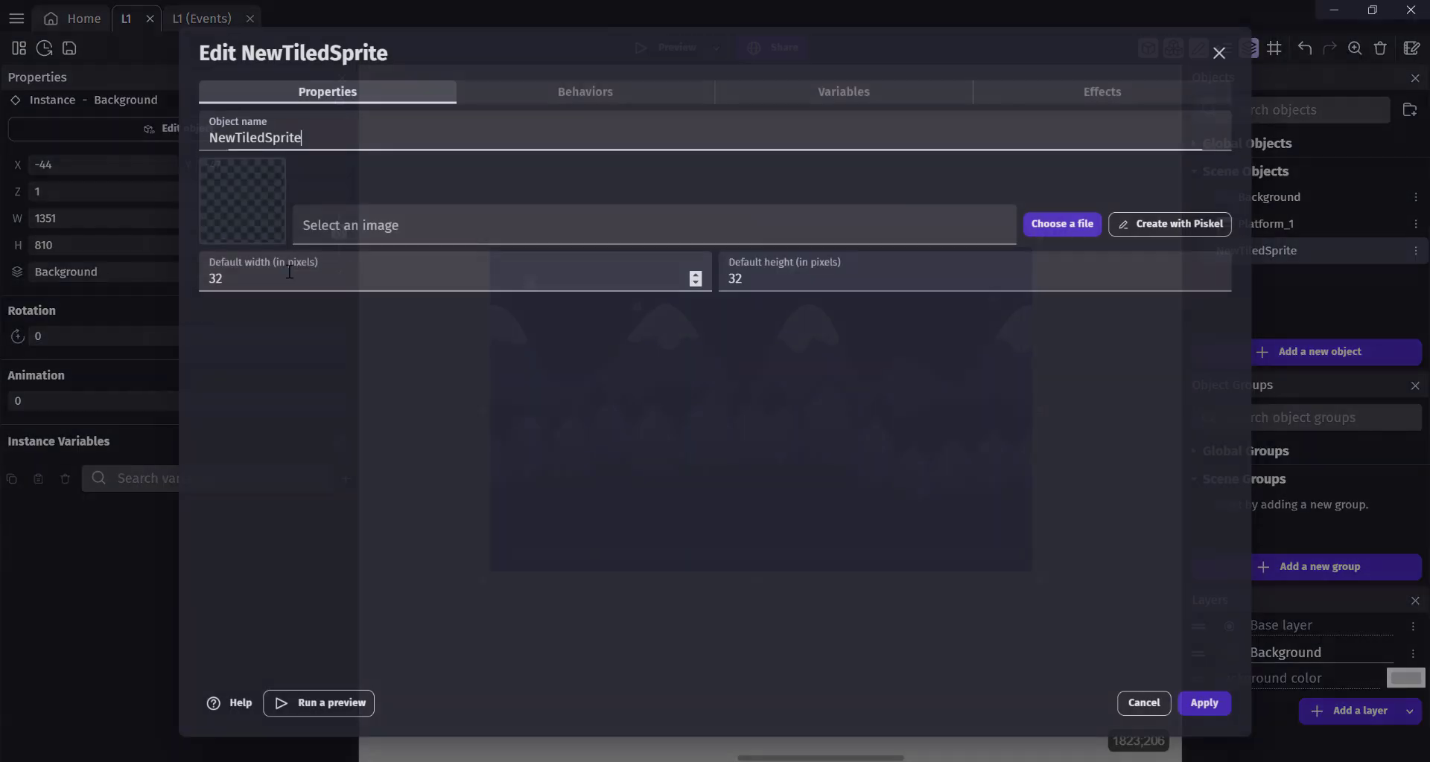
double_click(277, 139)
text(Pla)
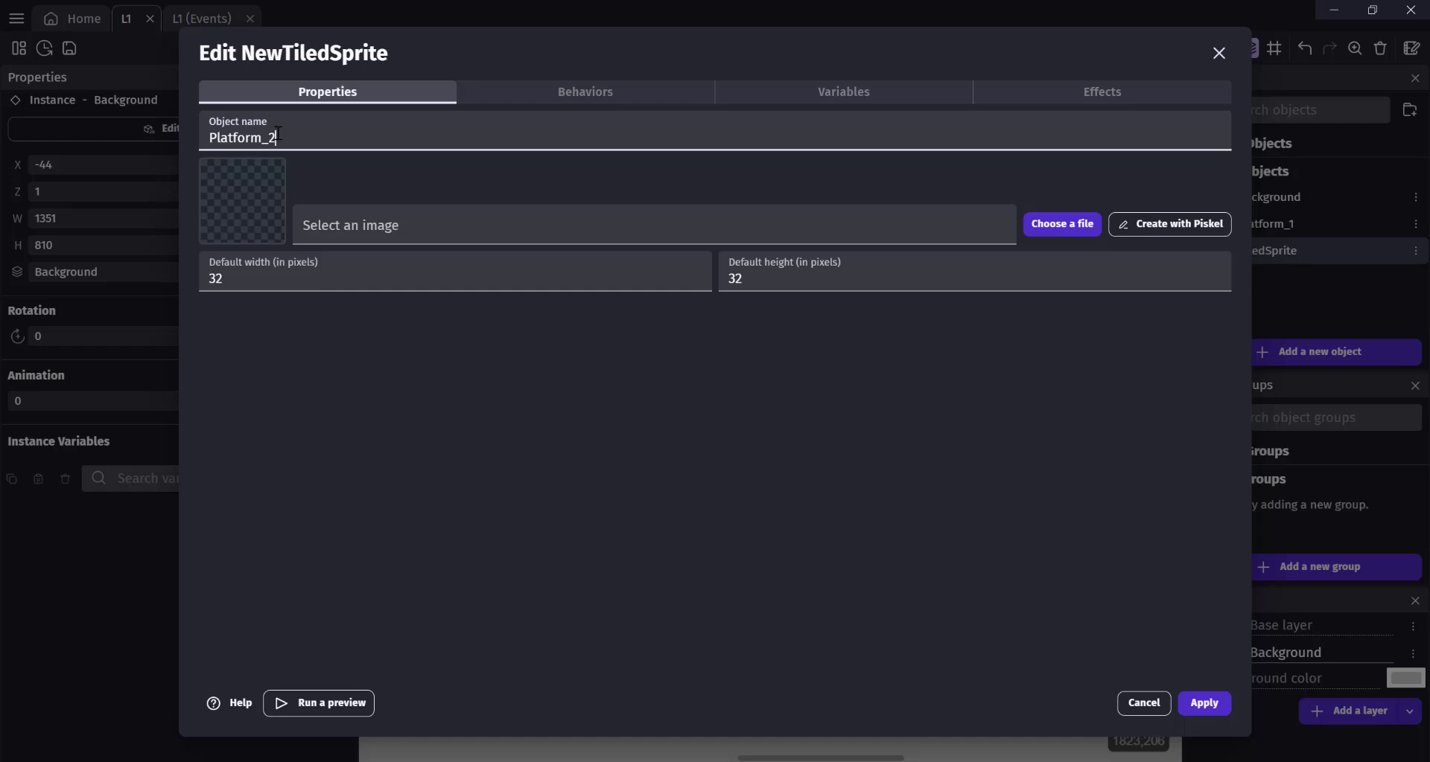
text(tform_2)
Set the default width and height of Platform_2 to 128 pixels each
drag(262, 283, 195, 285)
text(1)
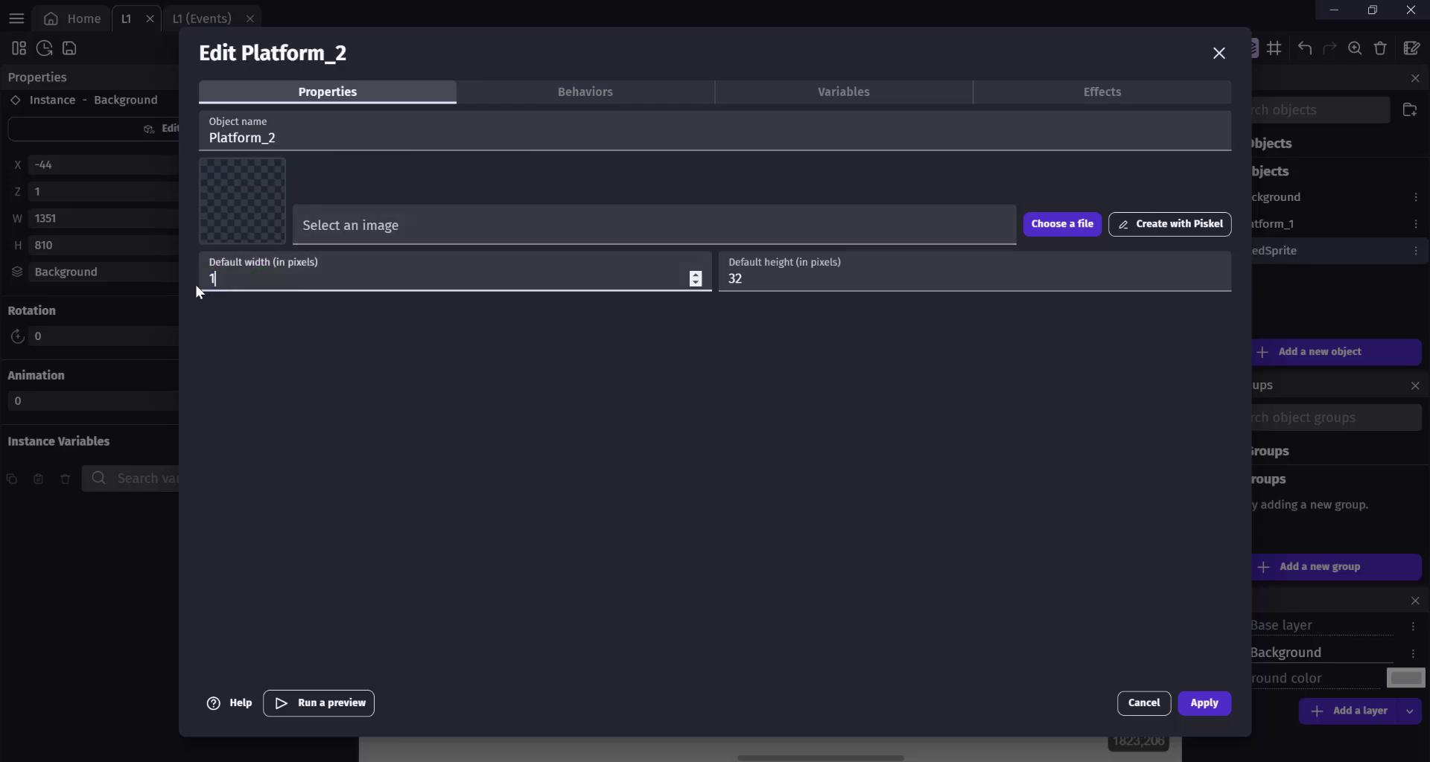
text(28)
key(Tab)
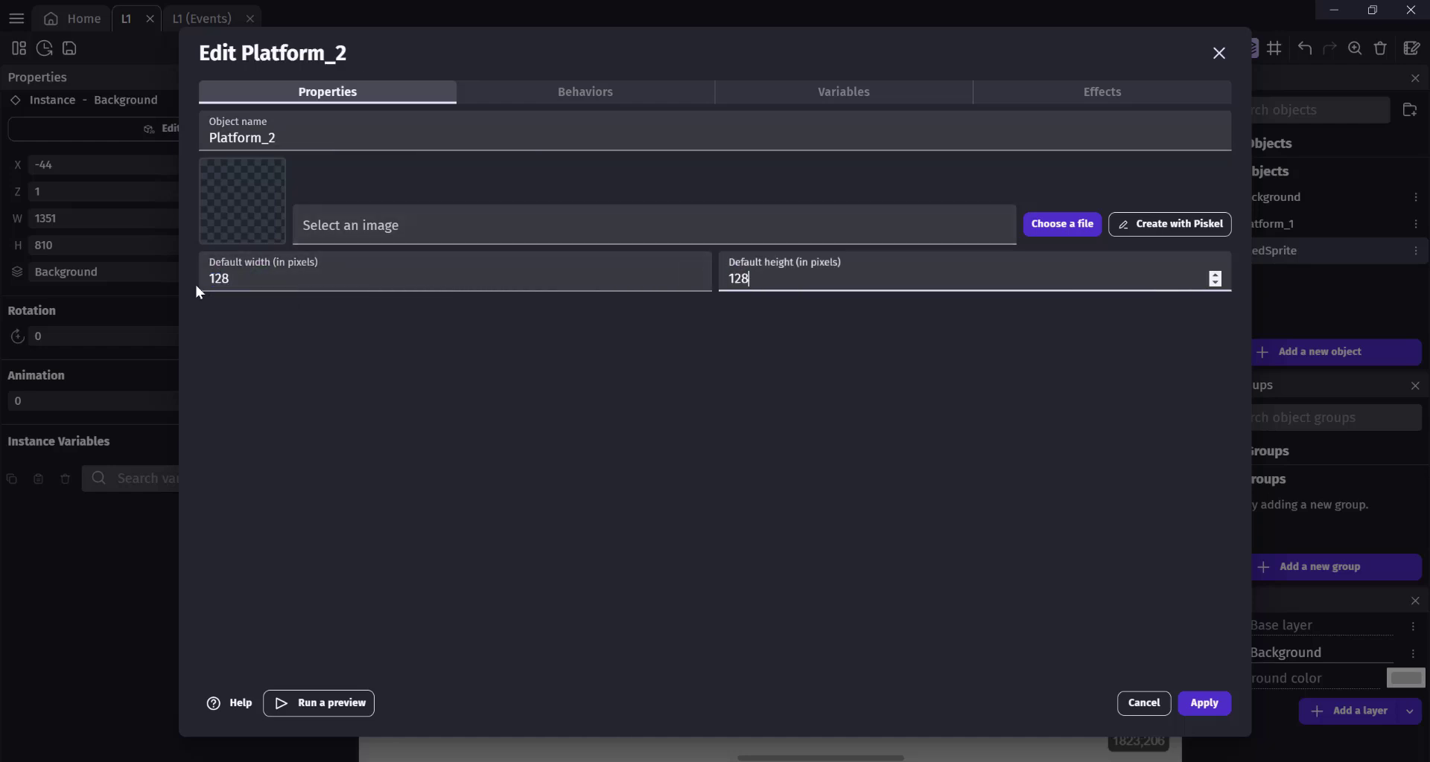
Import 2.png from the Tiles folder as Platform_2's image, copying the file into the project folder
click(1012, 237)
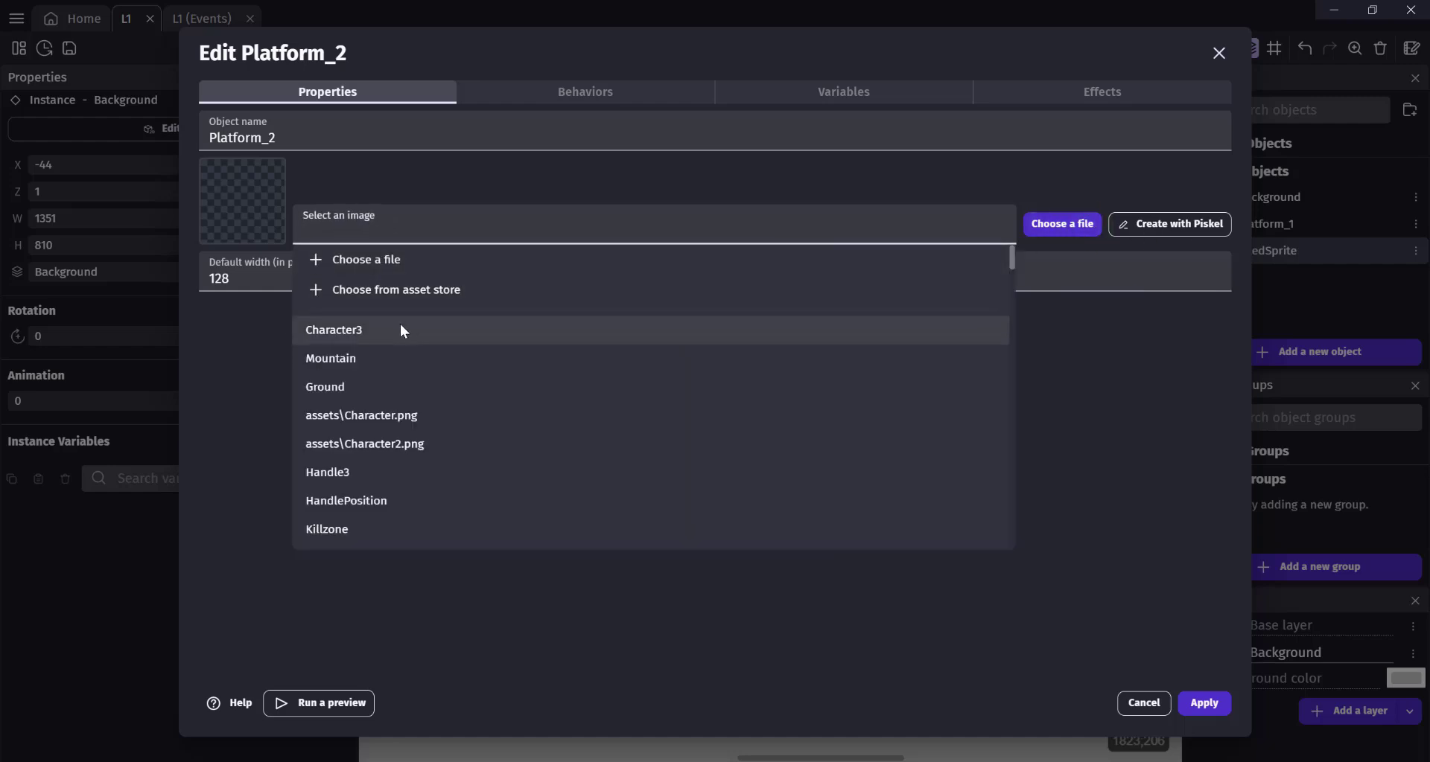
click(384, 261)
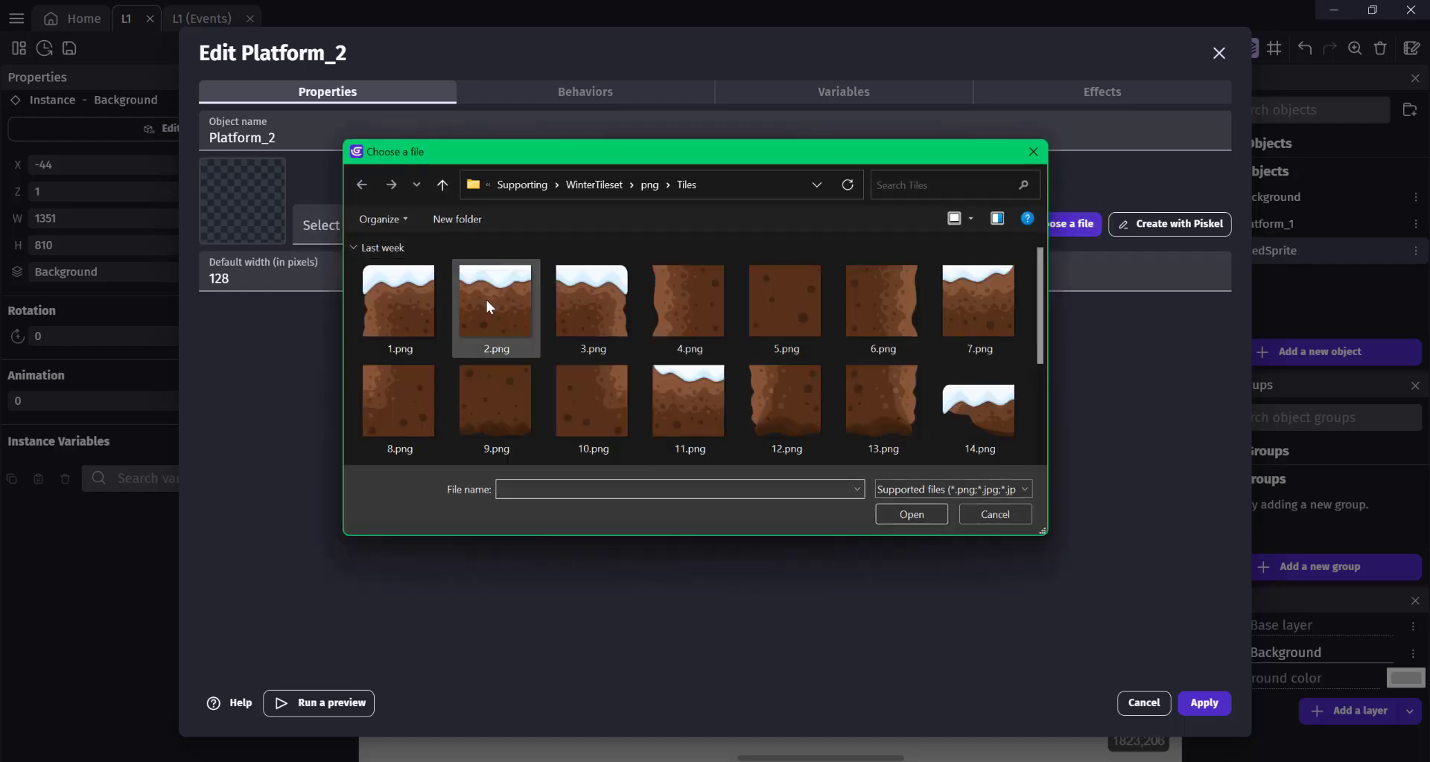
double_click(485, 300)
click(833, 399)
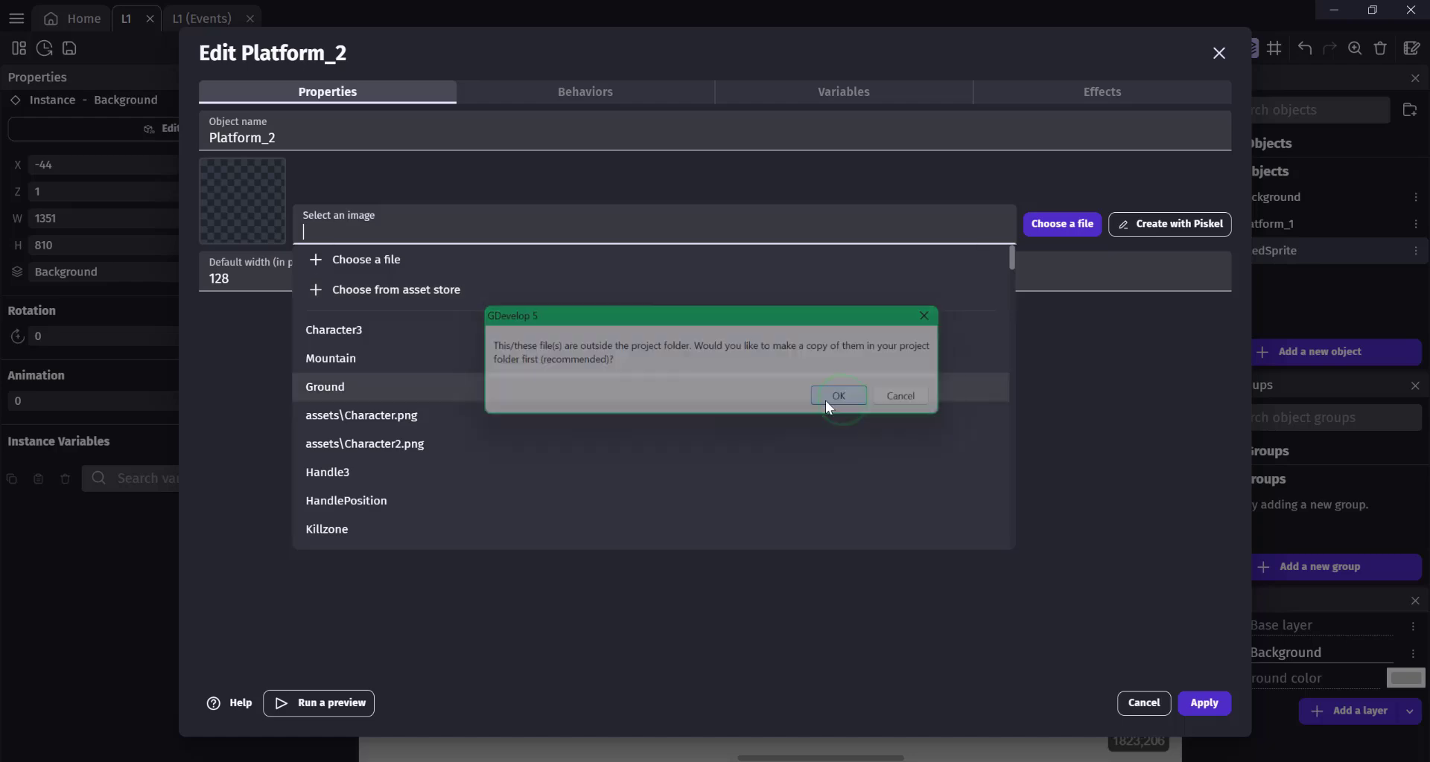
Add the Platform behavior to Platform_2 and apply the object's settings
click(570, 91)
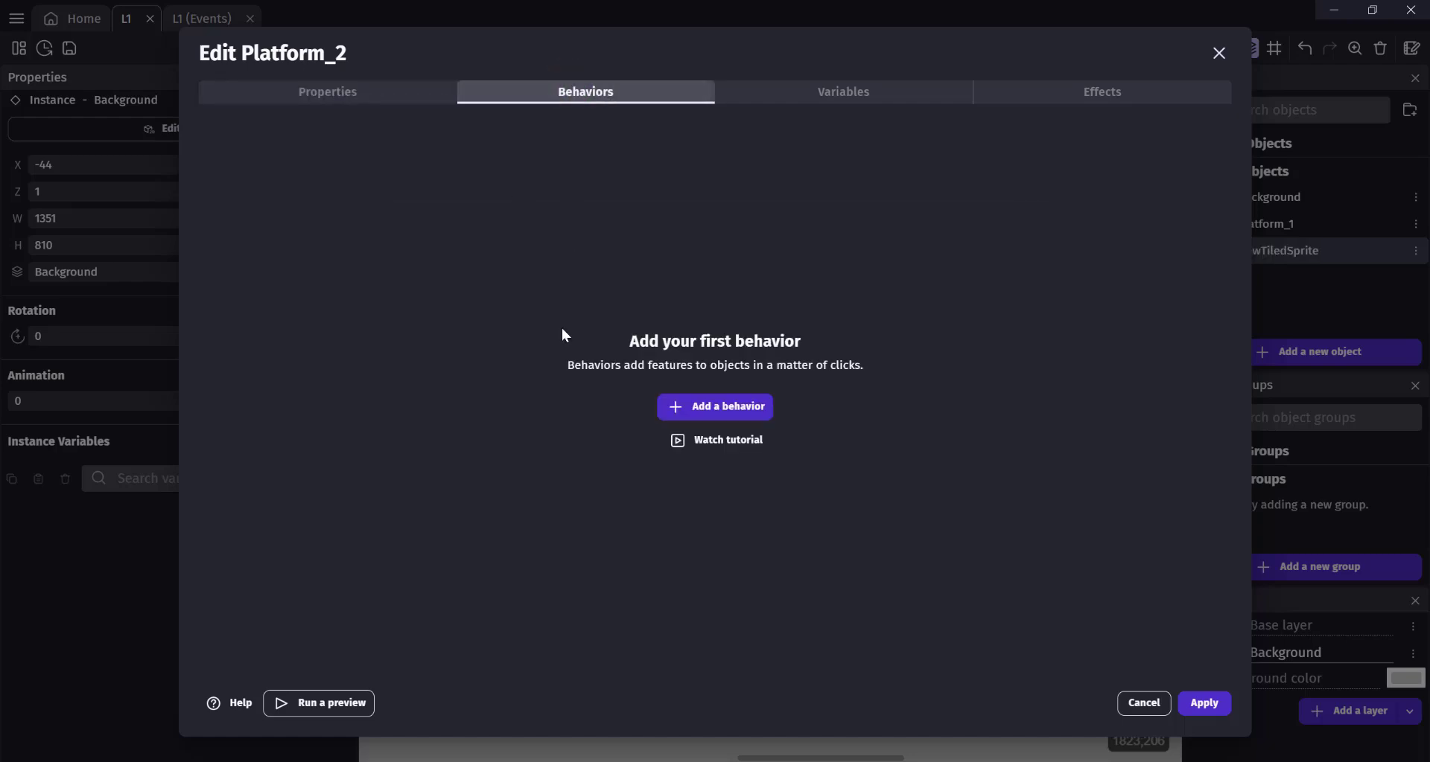
click(745, 408)
click(261, 142)
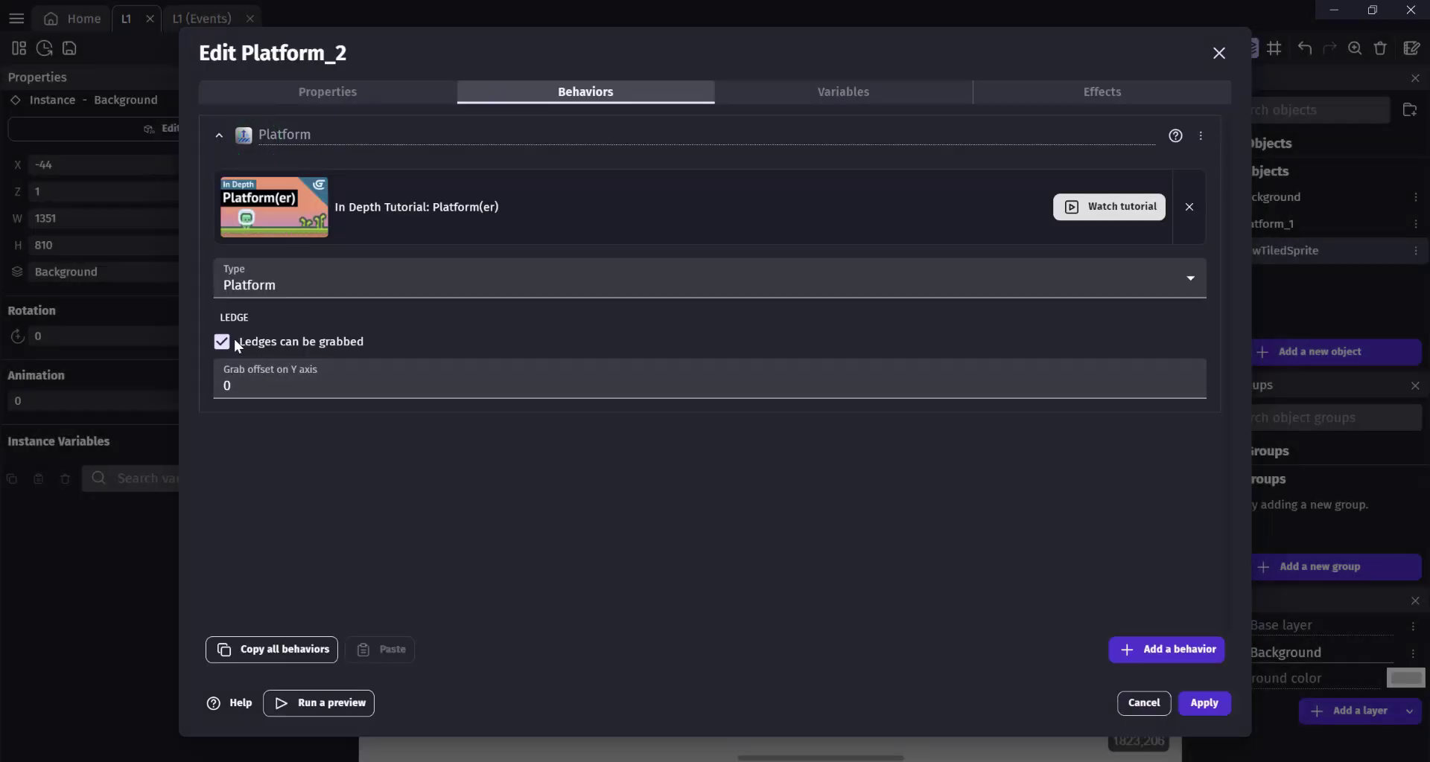
click(1180, 705)
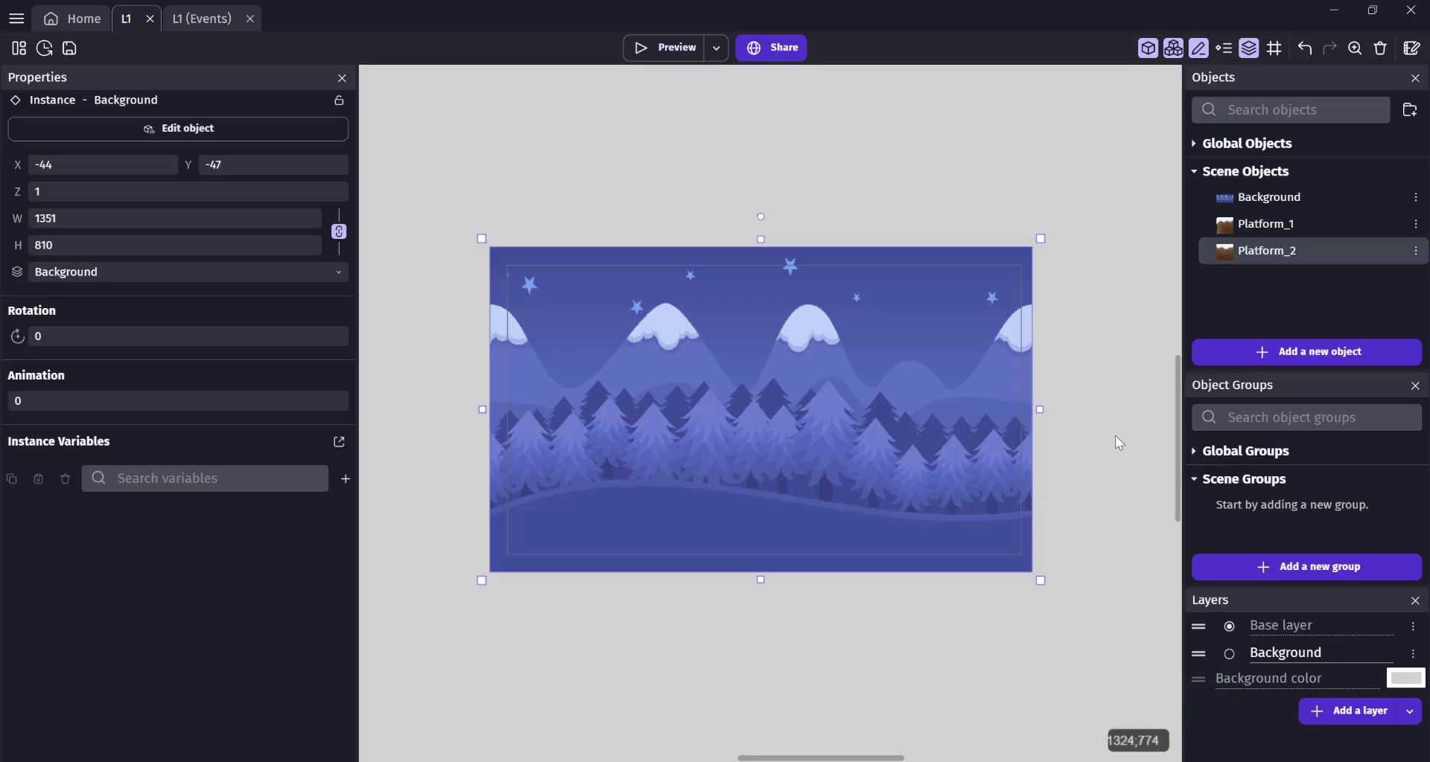
Create a new Sprite object from scratch and name it Obj_Snowman
click(1270, 353)
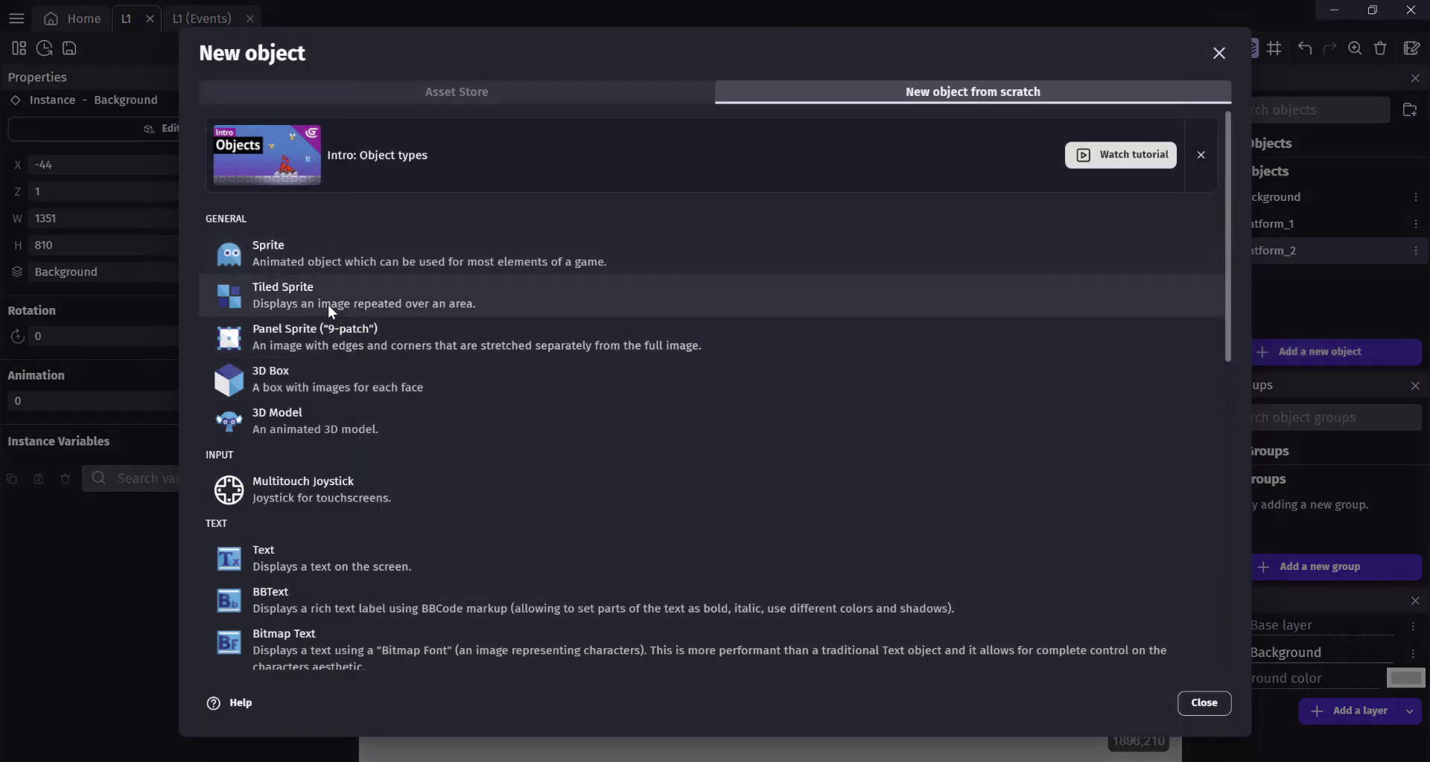
click(304, 261)
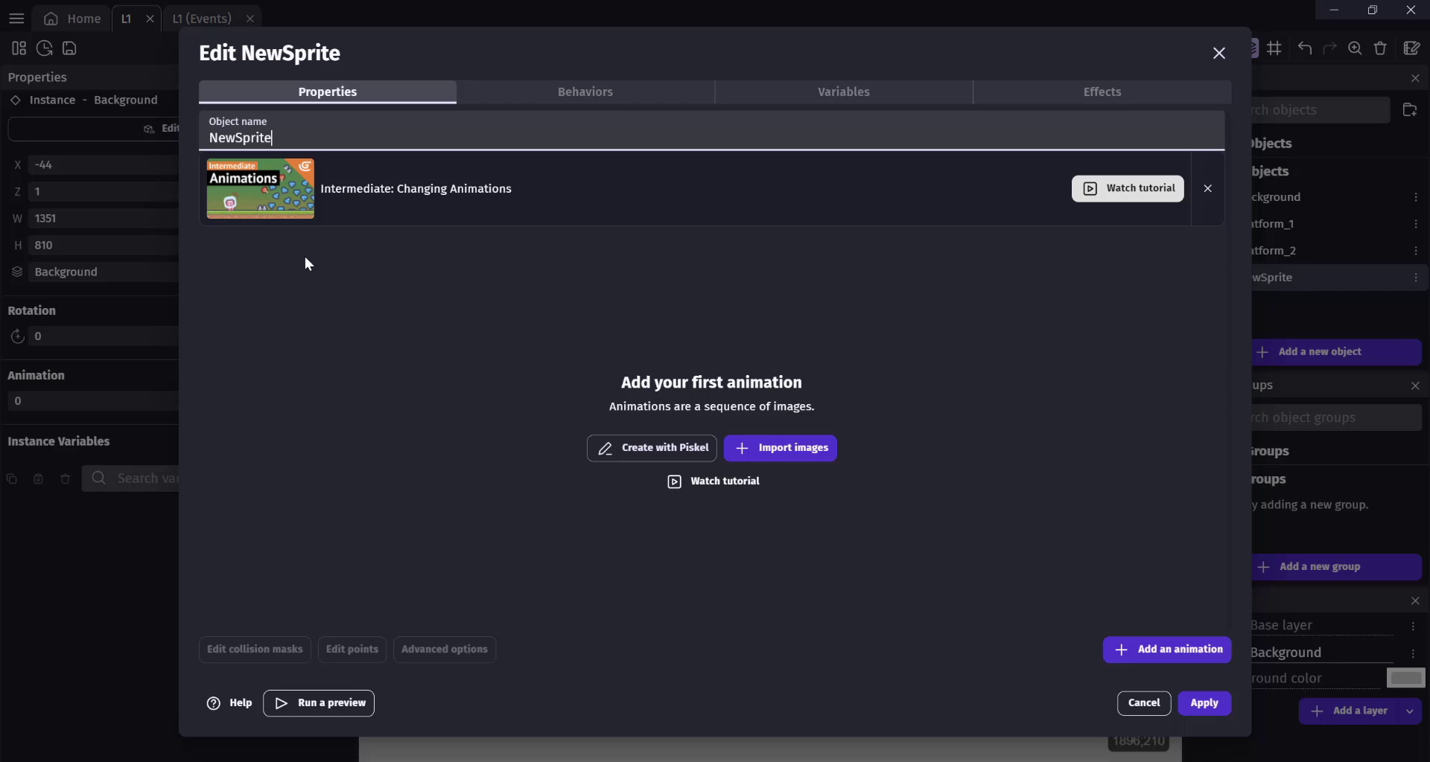
double_click(290, 138)
text(Obj_Snowman)
Import SnowMan.png from WinterTileset/png/Object into Obj_Snowman, copying it to the project folder, and apply the object's settings
click(788, 441)
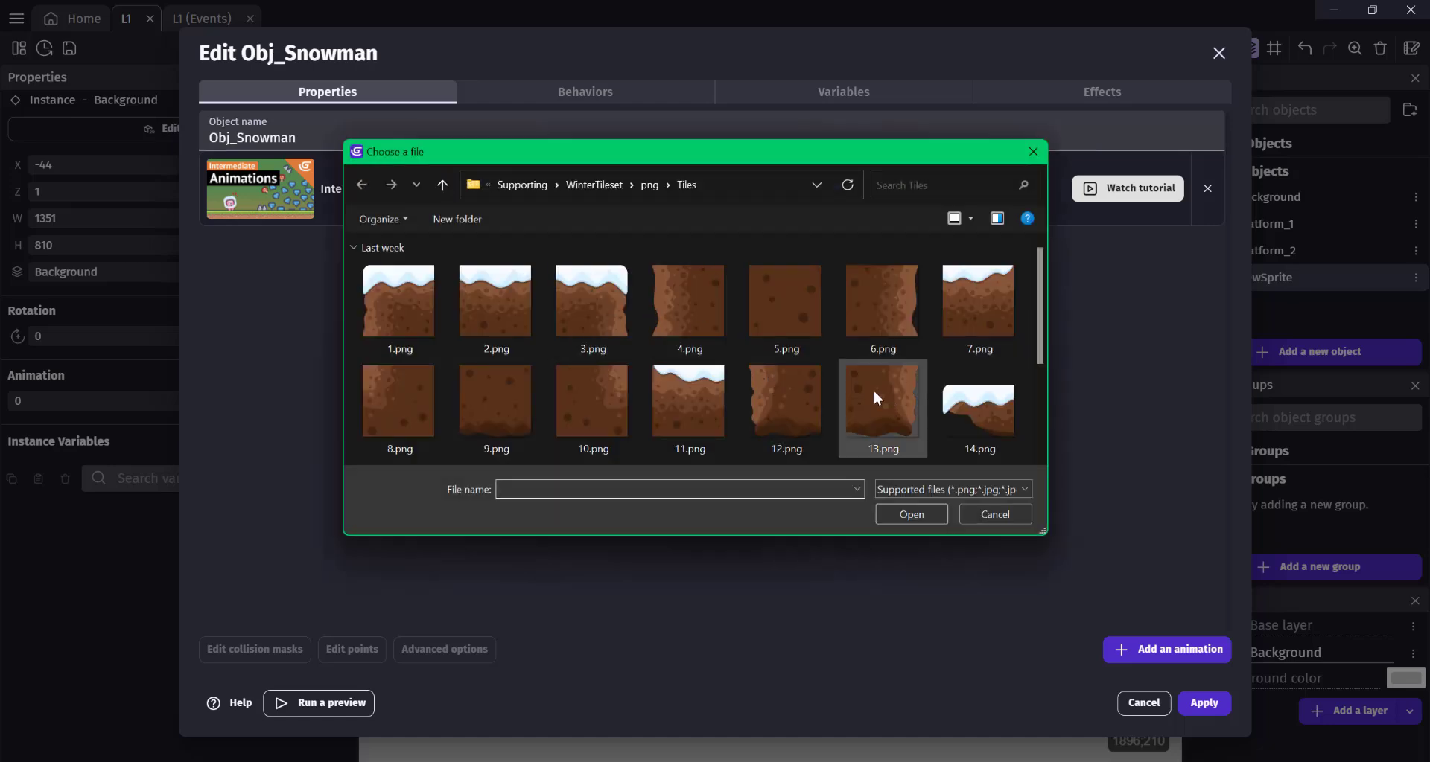
scroll(635, 399, down, 1)
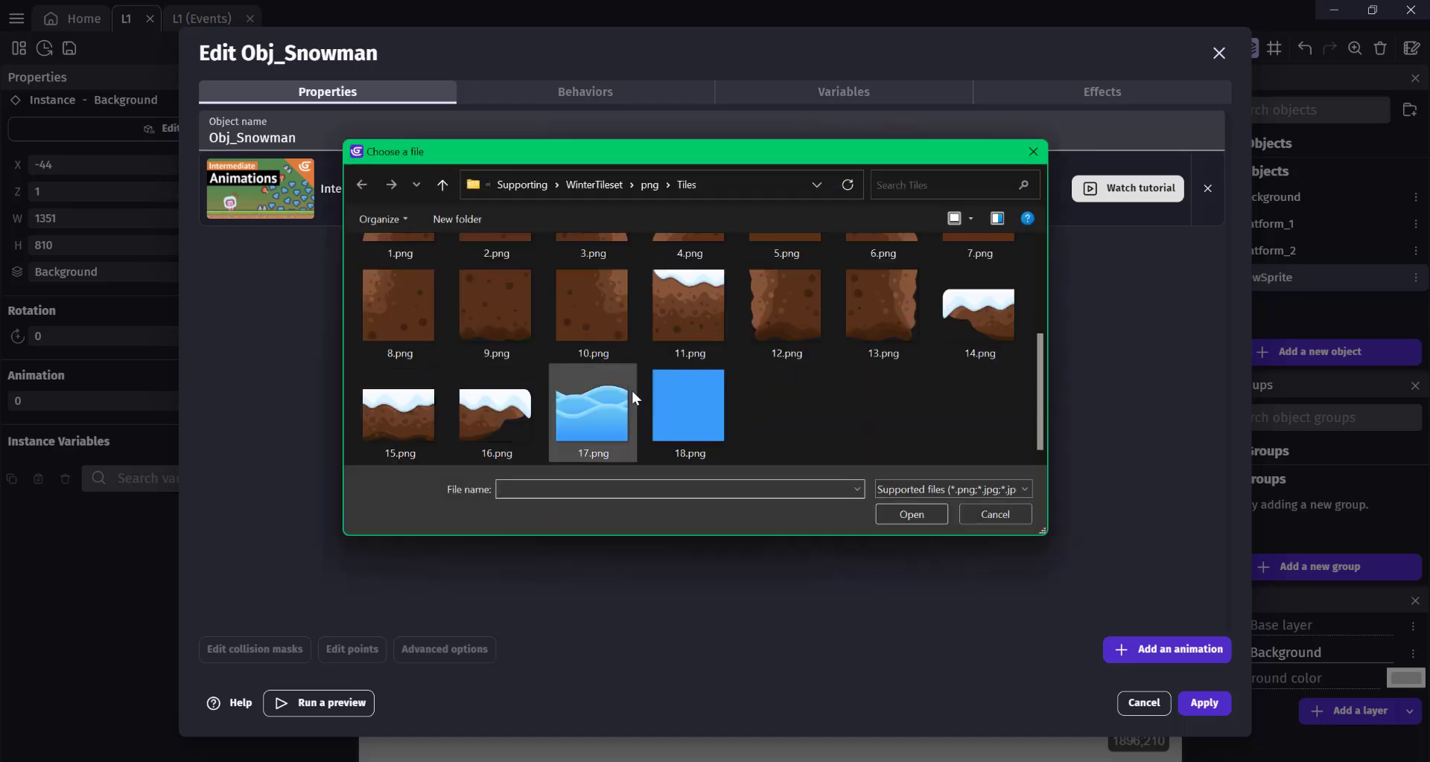
click(649, 185)
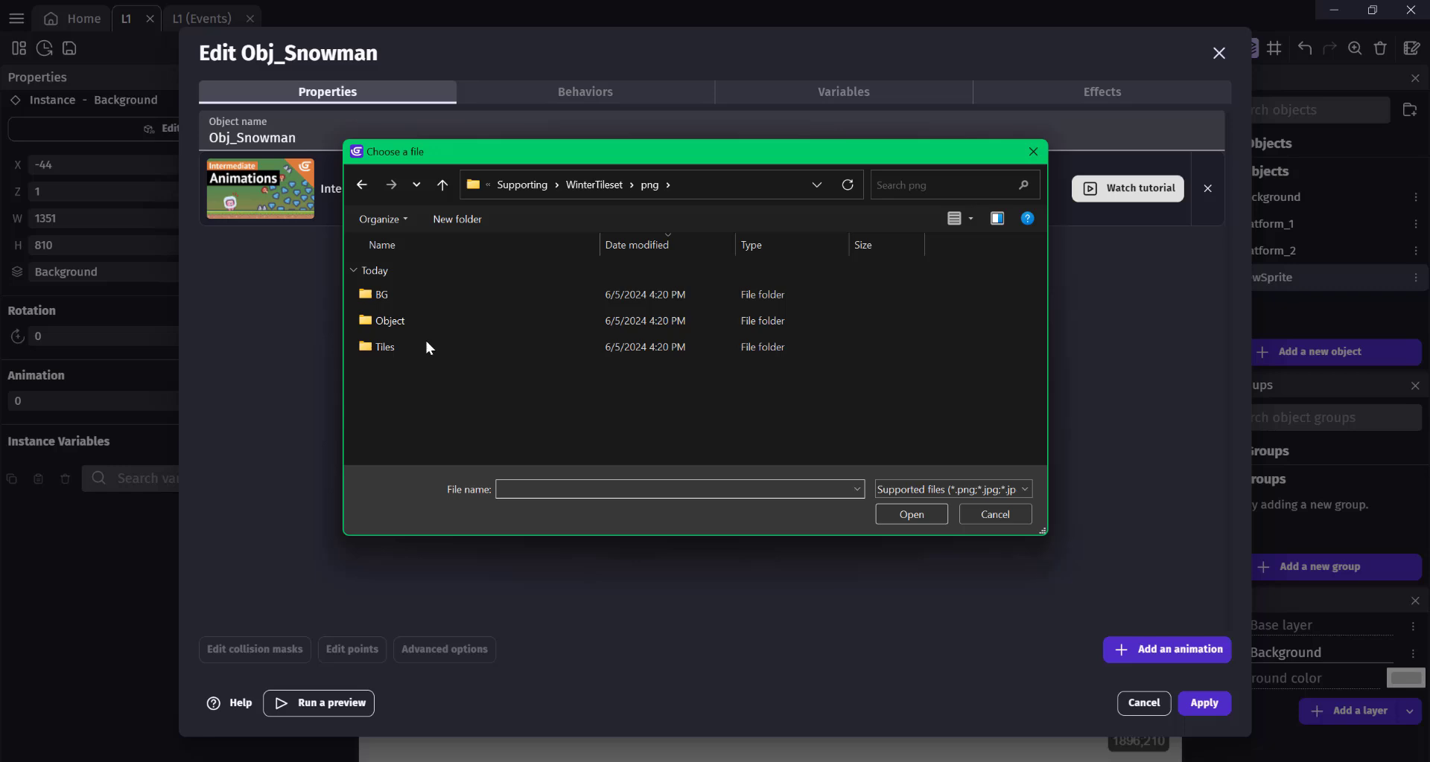
double_click(387, 321)
scroll(409, 382, down, 1)
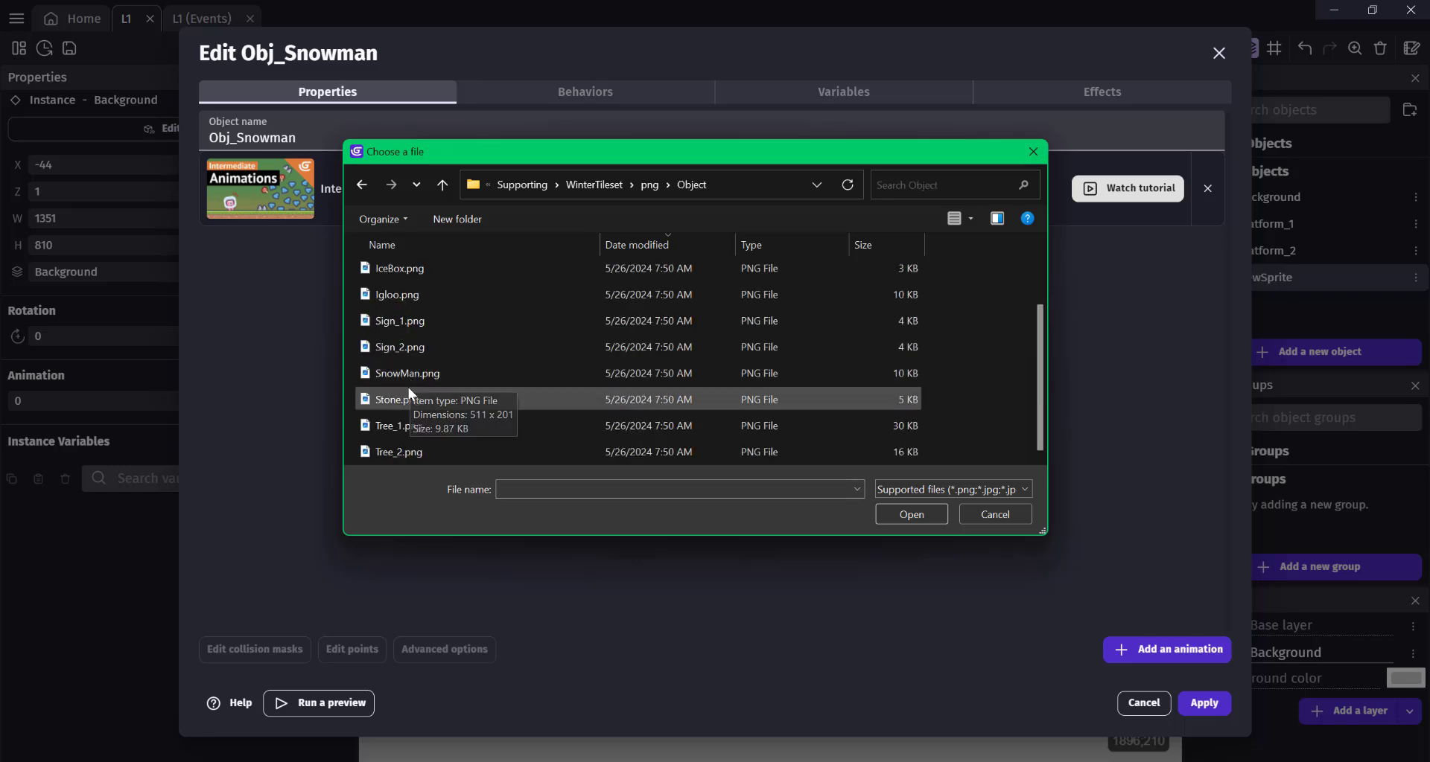
double_click(402, 375)
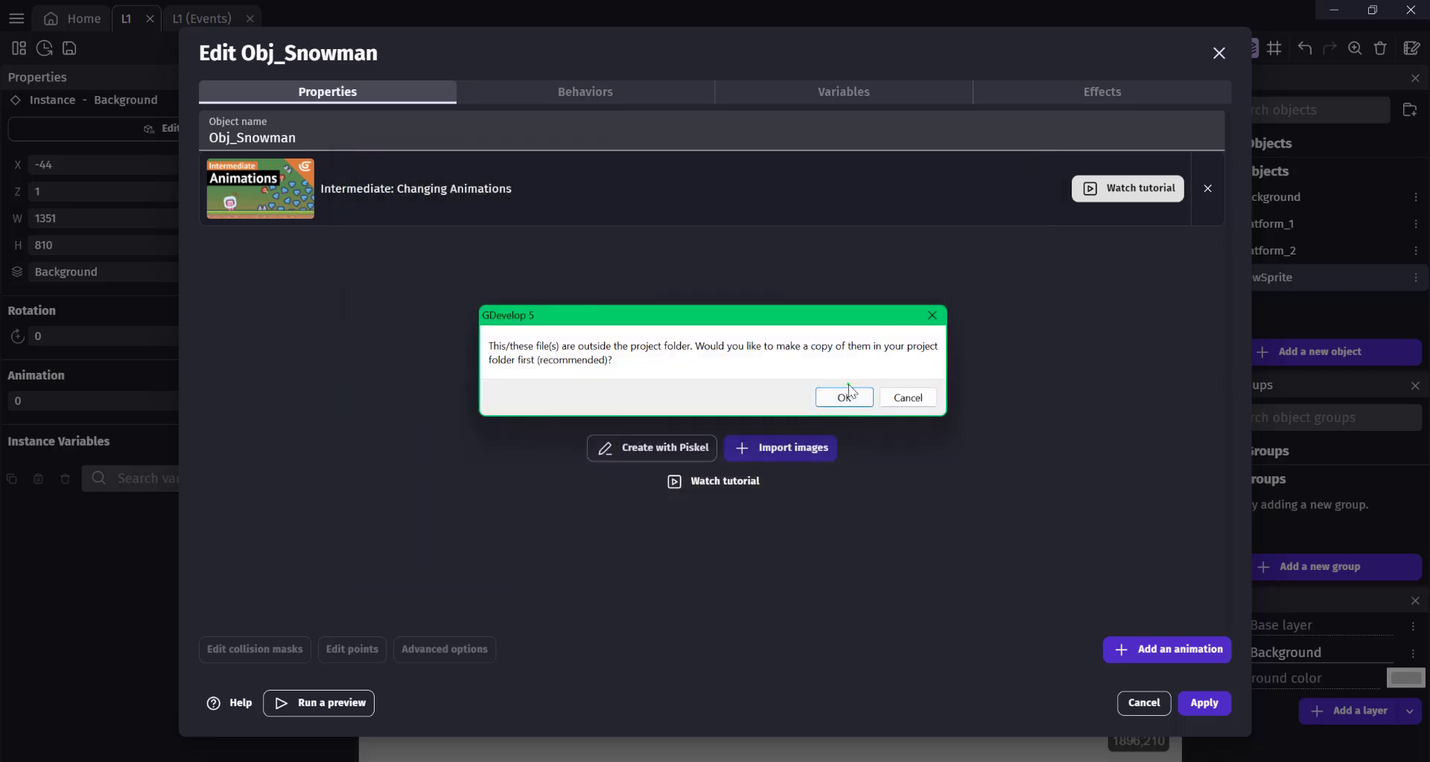
click(847, 393)
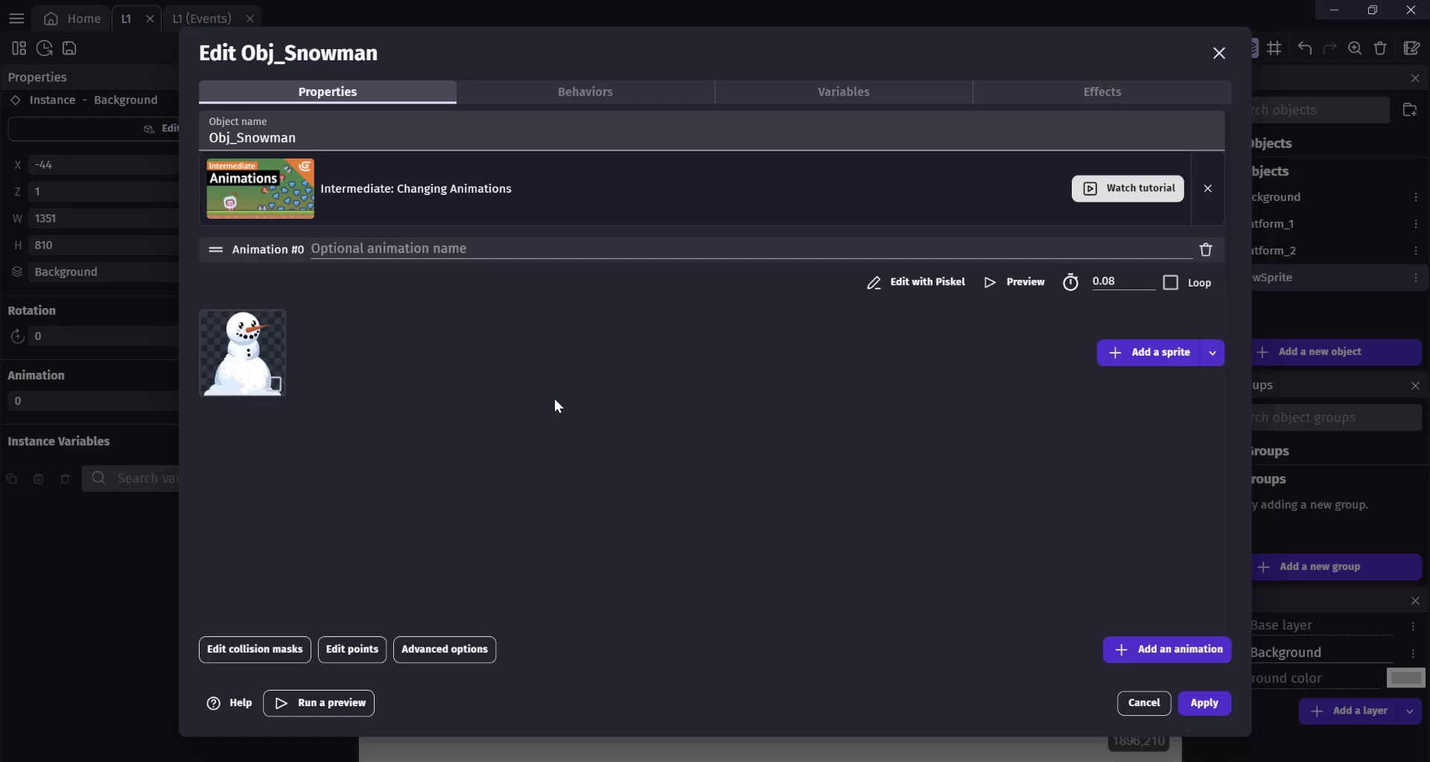
click(1202, 700)
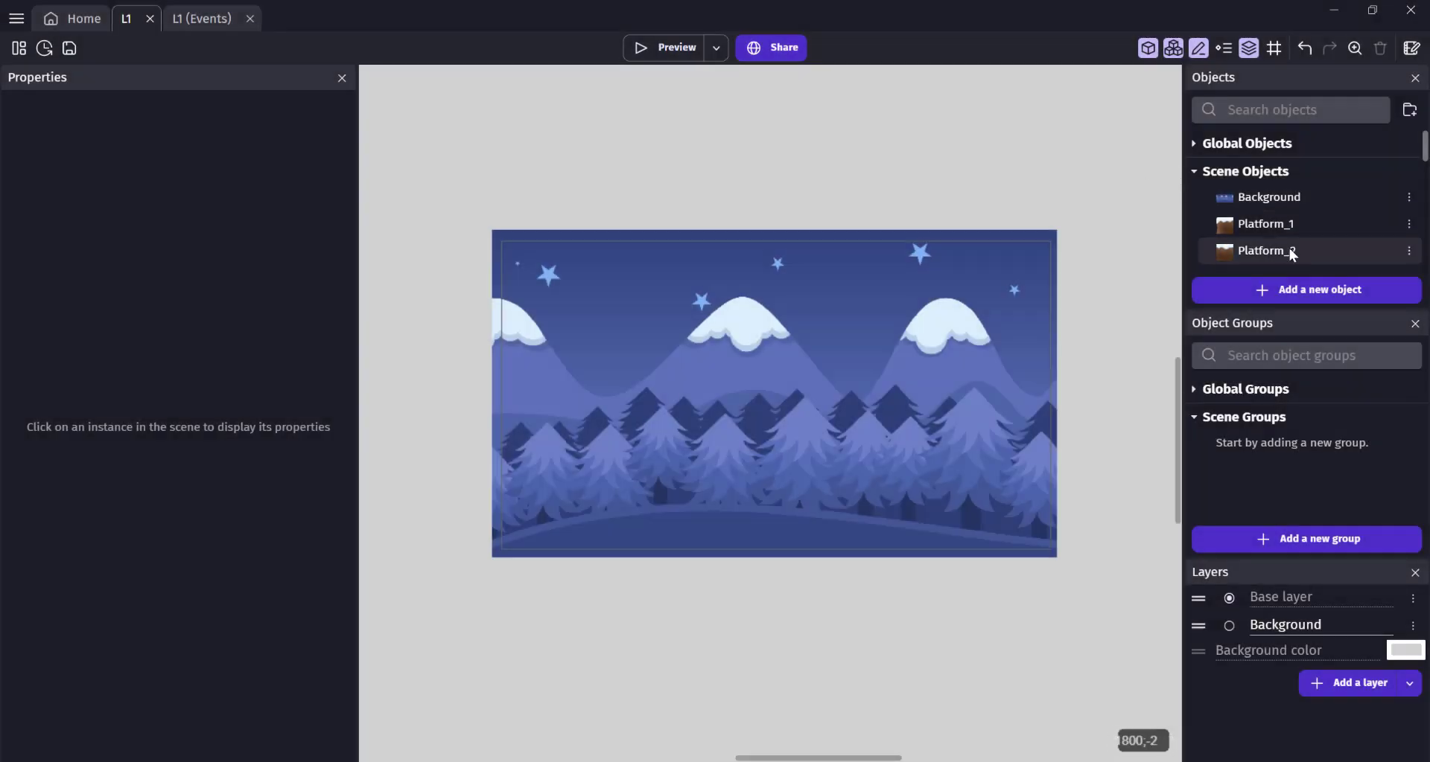
Place Platform_Landing_14_L in the lower-left part of the background, at about X 260, Y 580
scroll(1297, 247, down, 10)
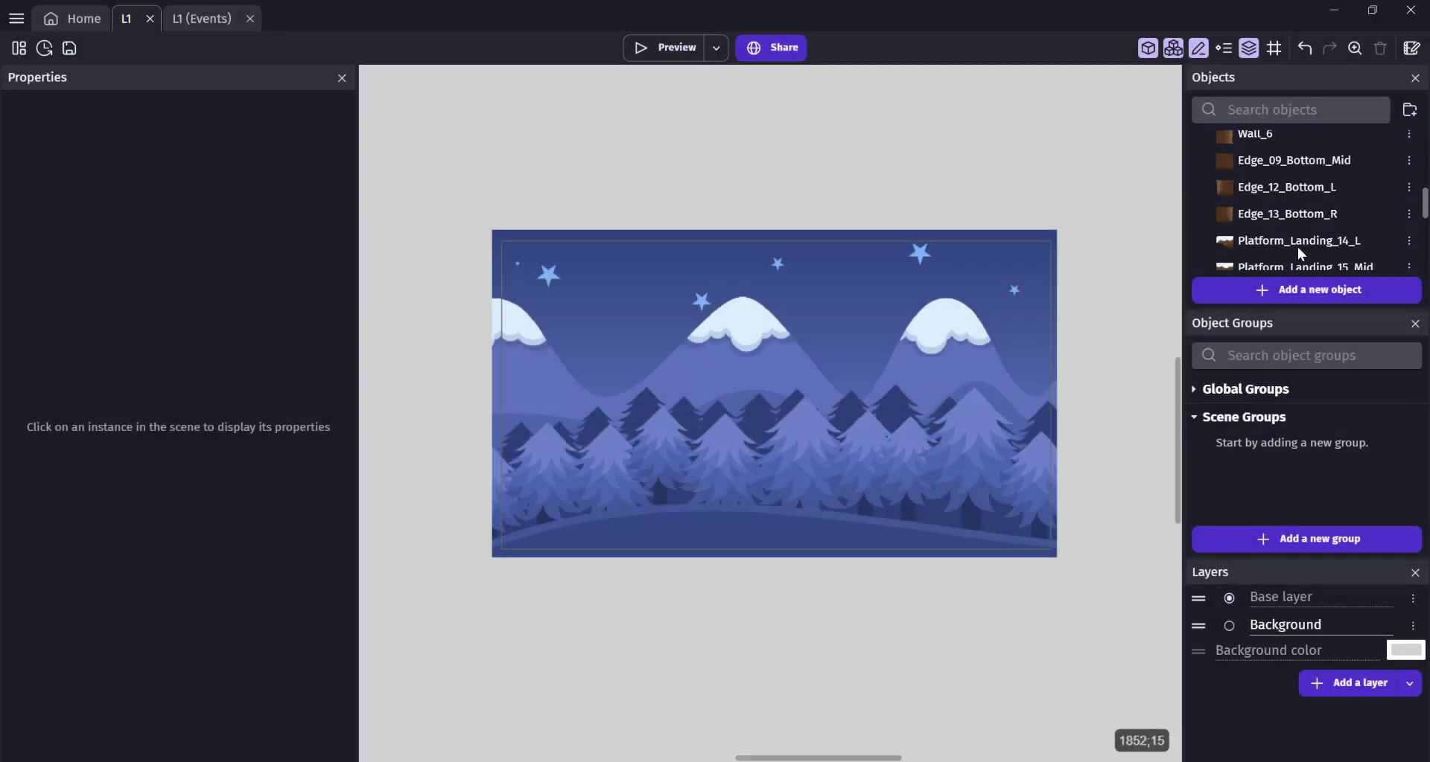
scroll(1285, 250, up, 10)
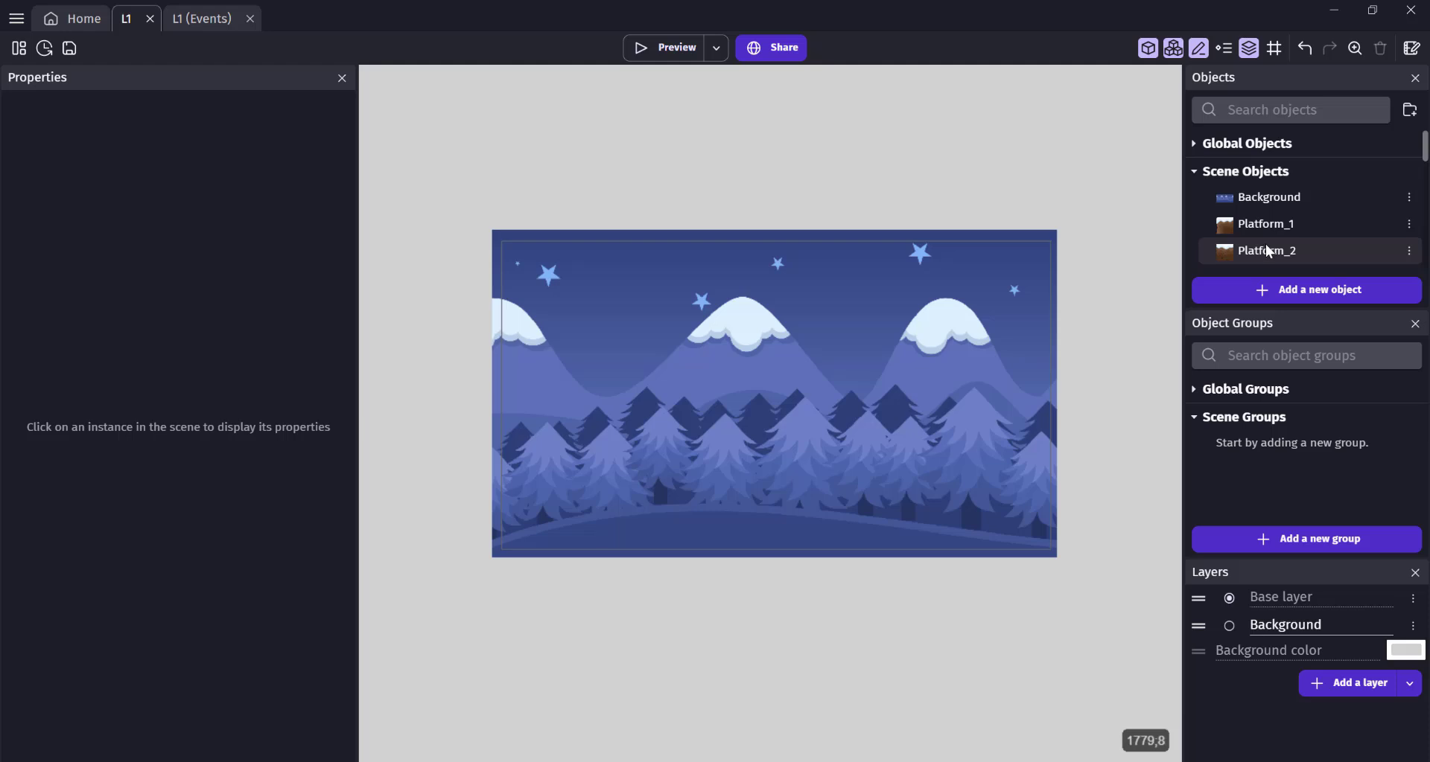
scroll(1281, 223, down, 5)
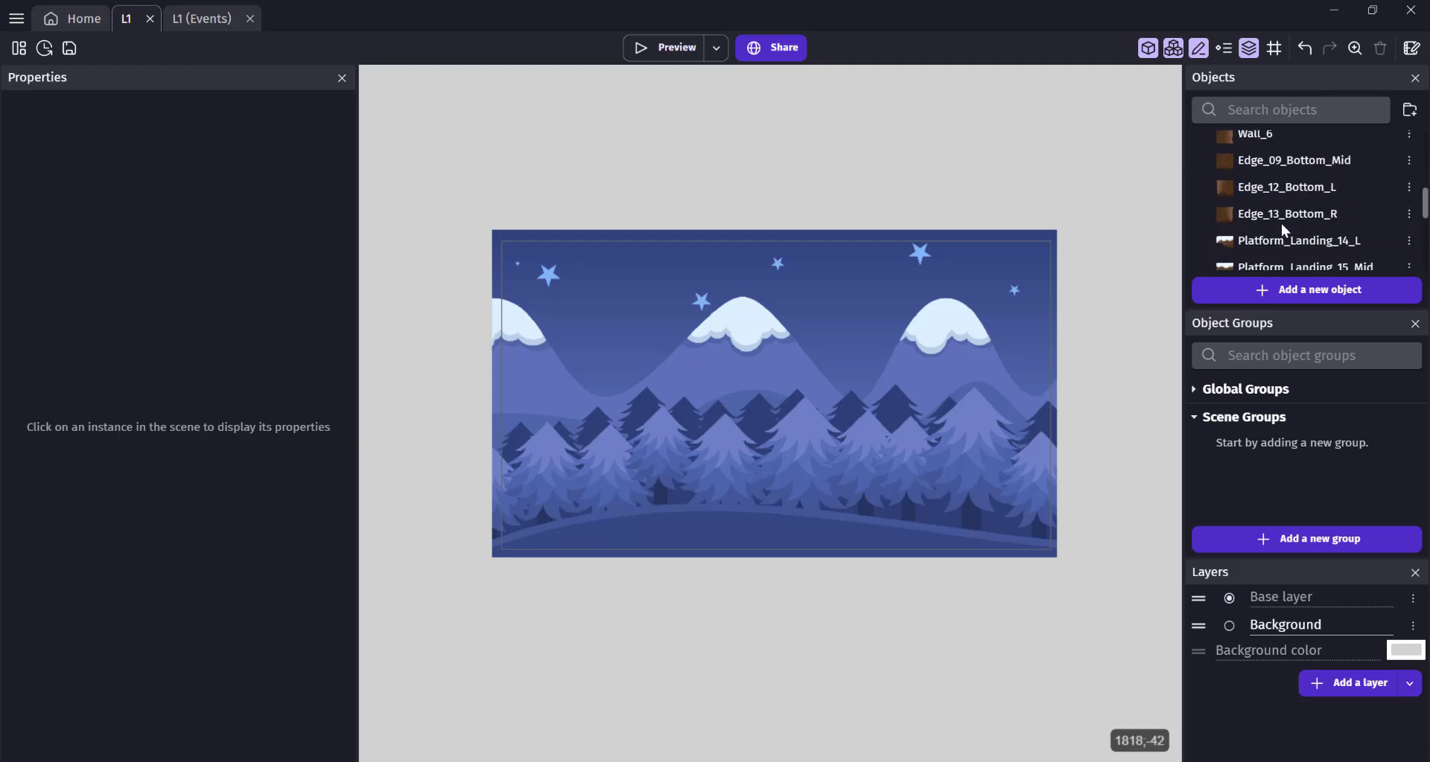
scroll(1281, 223, down, 5)
scroll(1258, 208, up, 6)
drag(1260, 185, 645, 498)
drag(642, 494, 640, 518)
Place Platform_Landing_16_R against the right edge of Platform_Landing_14_L and set its Y position to 580
ctrl+scroll(640, 521, up, 5)
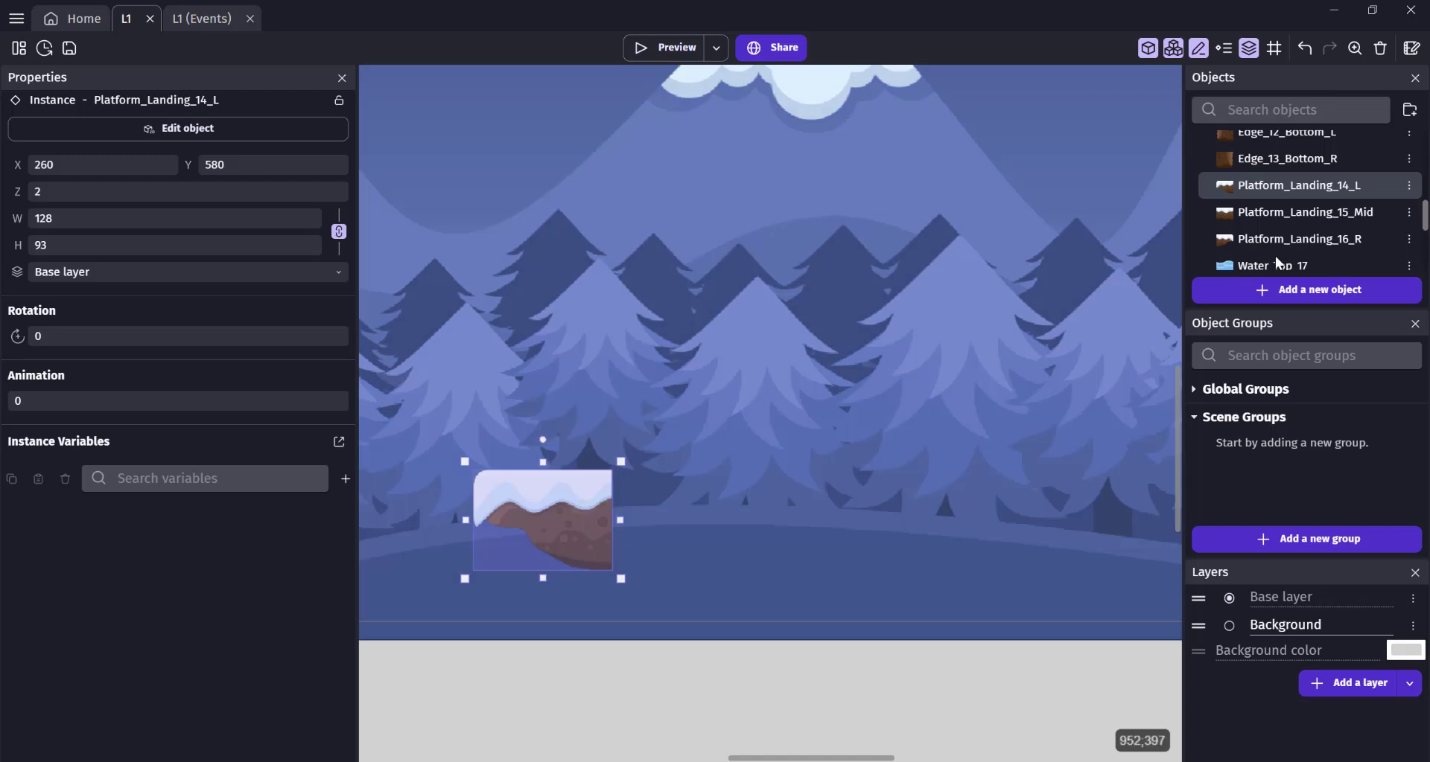
drag(1025, 297, 612, 480)
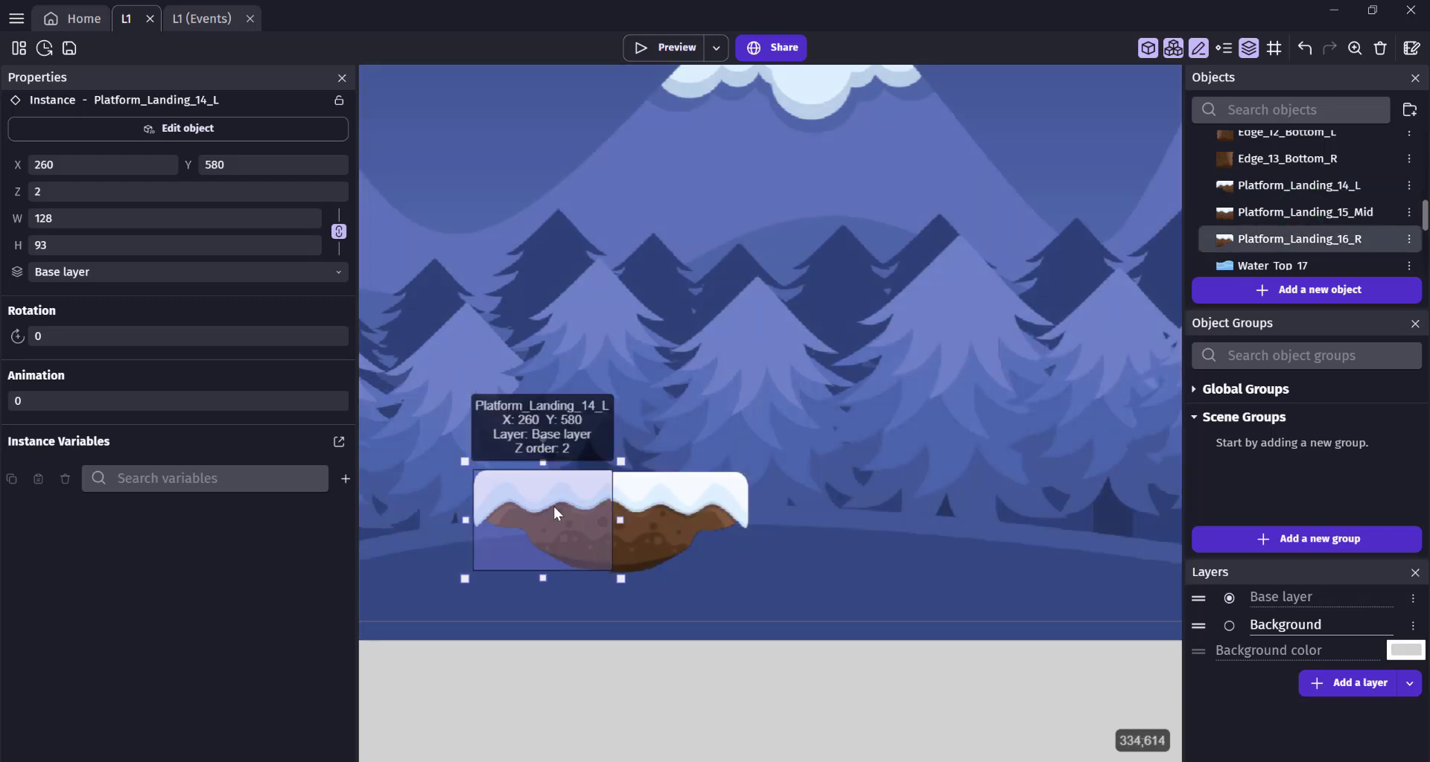
click(666, 508)
click(234, 166)
key(BackSpace)
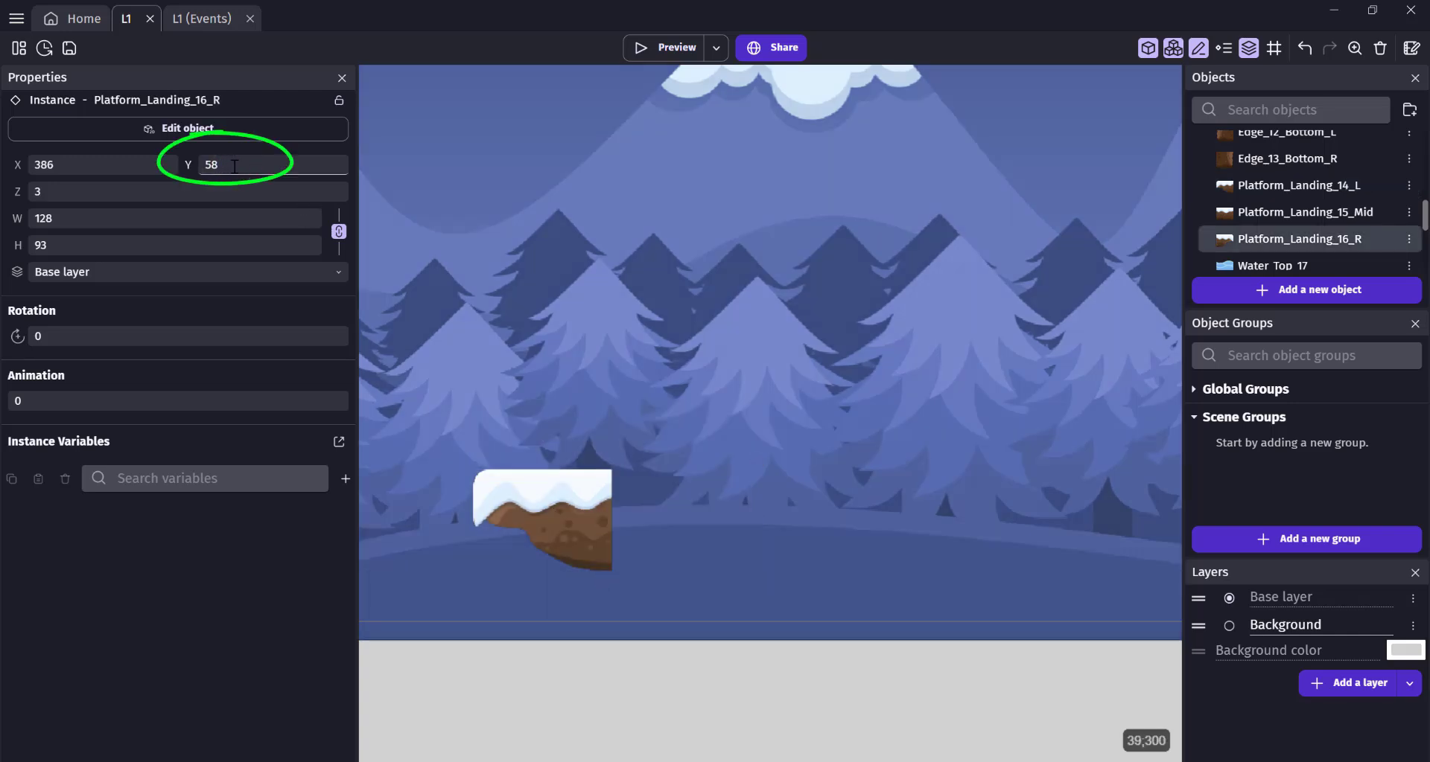
text(0)
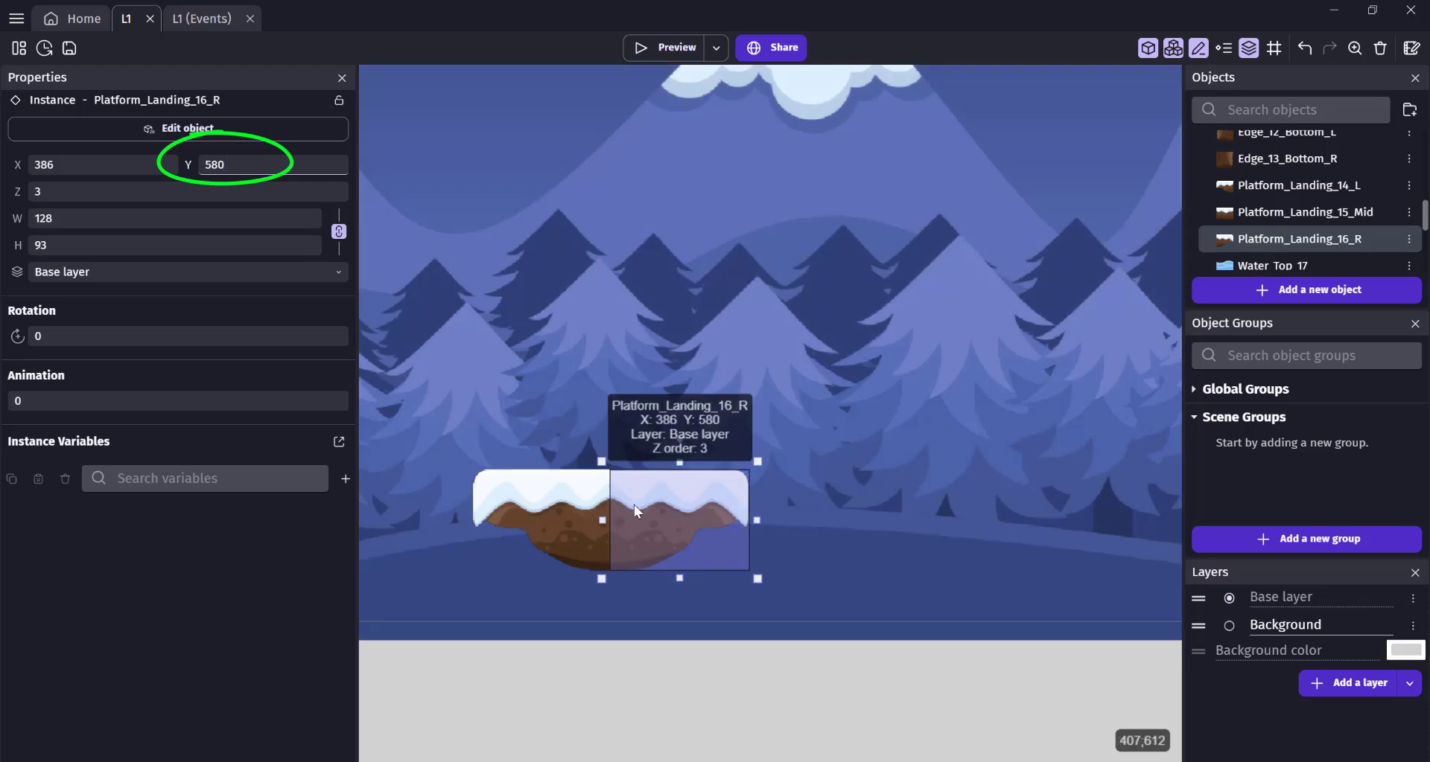
Nudge Platform_Landing_16_R slightly to the right, to X 387, to refine the seam with the left landing piece
ctrl+scroll(673, 525, up, 2)
ctrl+scroll(673, 520, up, 1)
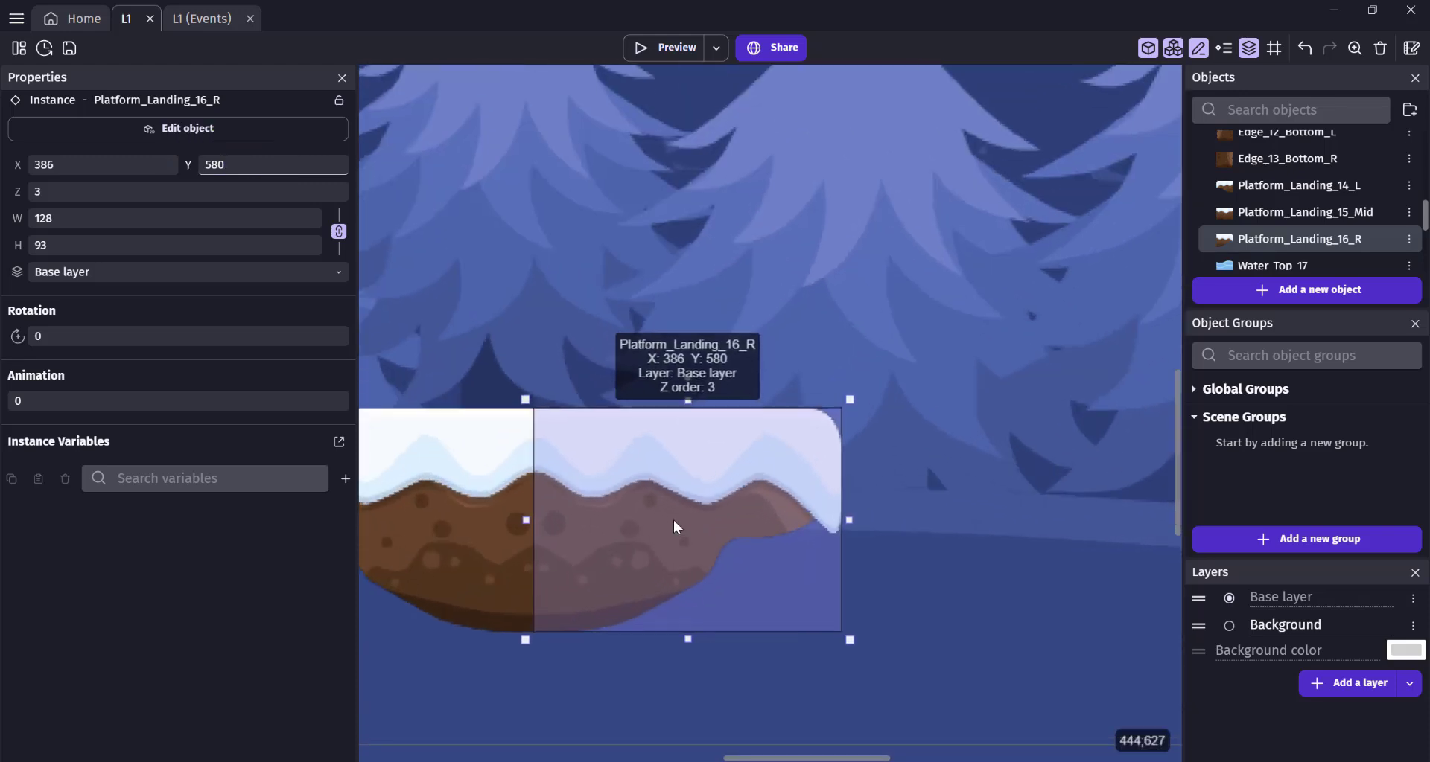
mouse_move(559, 501)
mouse_down()
mouse_move(579, 498)
mouse_move(566, 498)
mouse_up()
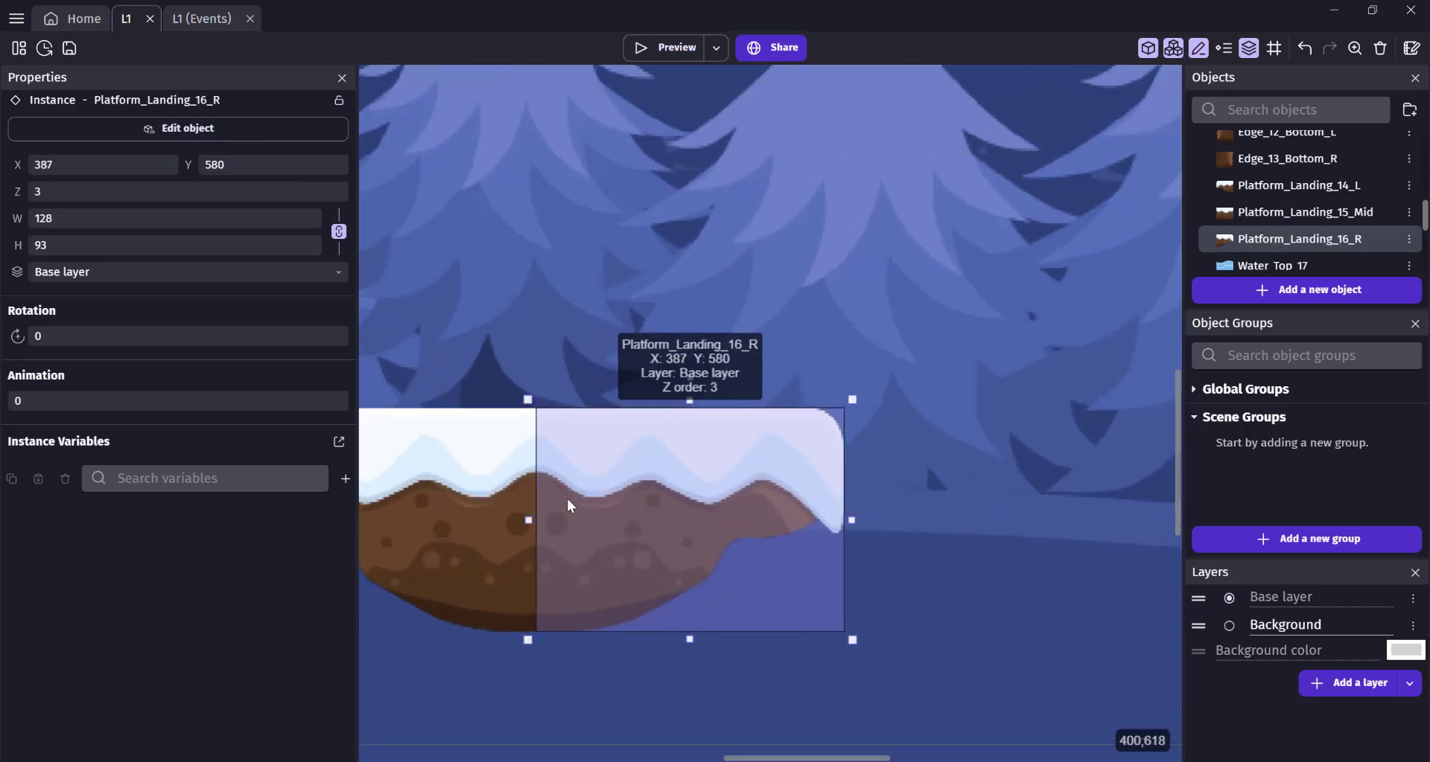
click(501, 339)
Place a Water_Top_17 tile just outside the background's lower-left corner, at about X -208, Y 719
ctrl+scroll(538, 469, down, 6)
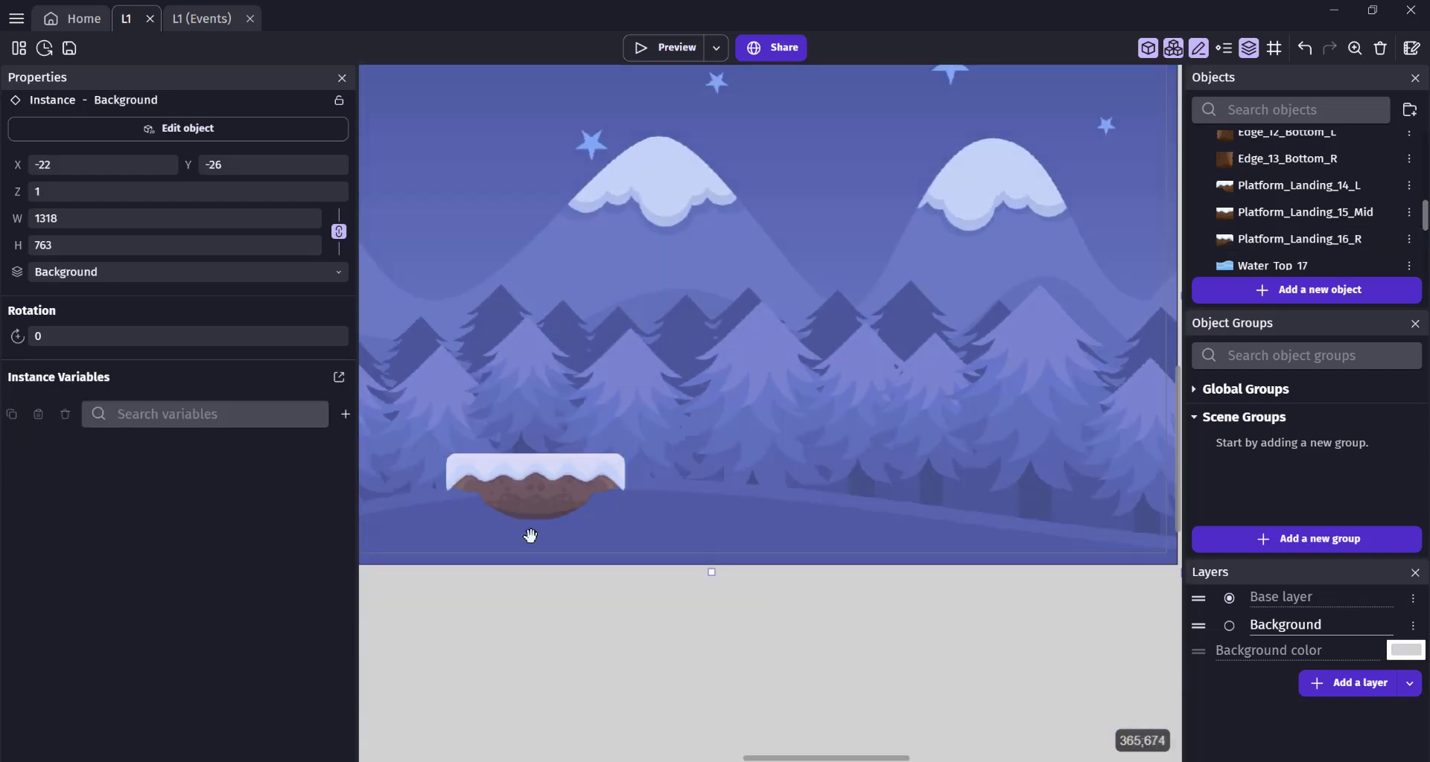
drag(1266, 265, 403, 547)
scroll(399, 594, down, 1)
middle_drag(399, 594, 518, 585)
scroll(518, 583, down, 2)
click(541, 585)
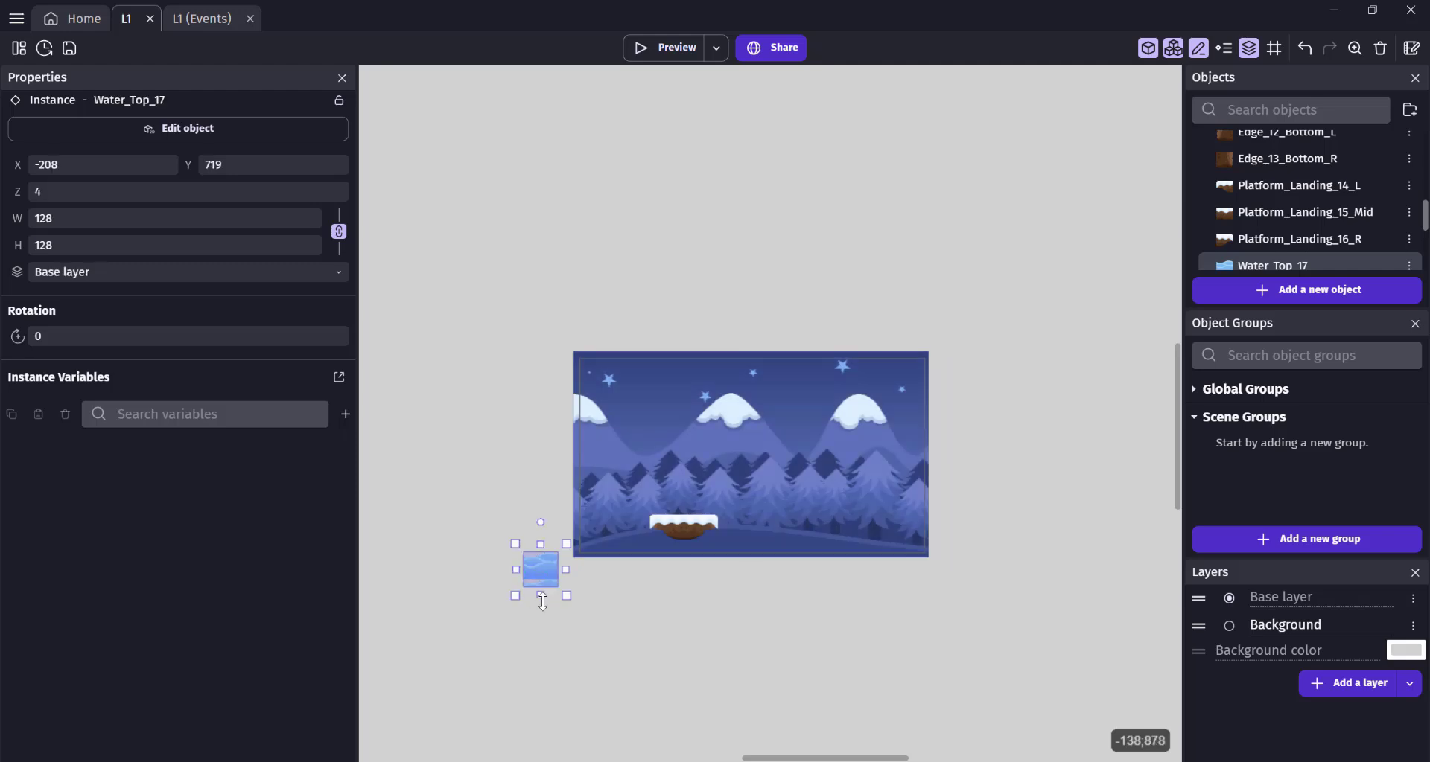
Resize Water_Top_17 to about 97 high and stretch it both ways past the background to about 2664 wide
drag(541, 602, 548, 579)
click(548, 575)
drag(516, 566, 389, 566)
drag(566, 569, 1120, 561)
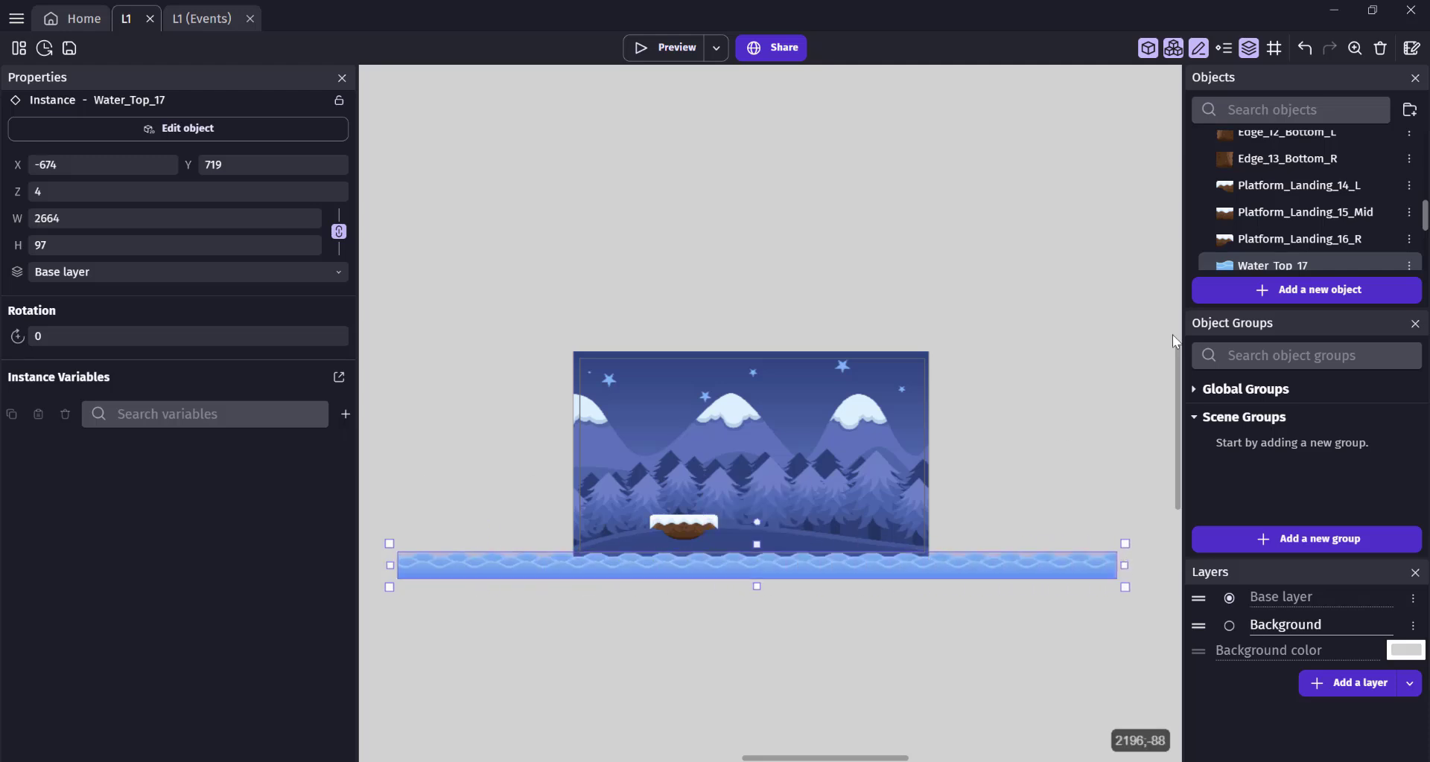
Place Water_Bottom_18 directly under the left end of the wave strip and set its X position to -674
scroll(1273, 244, down, 3)
scroll(1272, 246, up, 3)
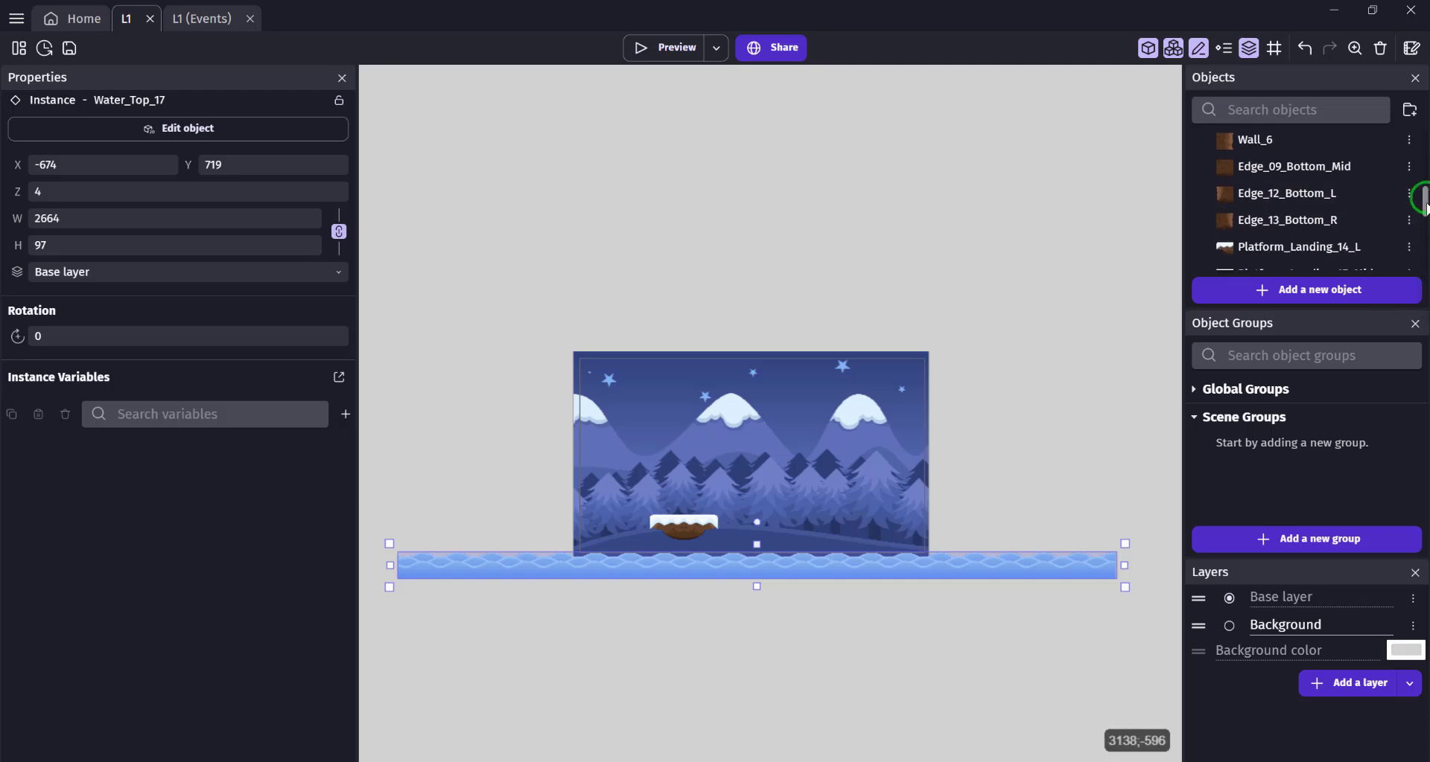
scroll(1302, 192, down, 3)
drag(1301, 182, 400, 577)
click(416, 589)
click(138, 171)
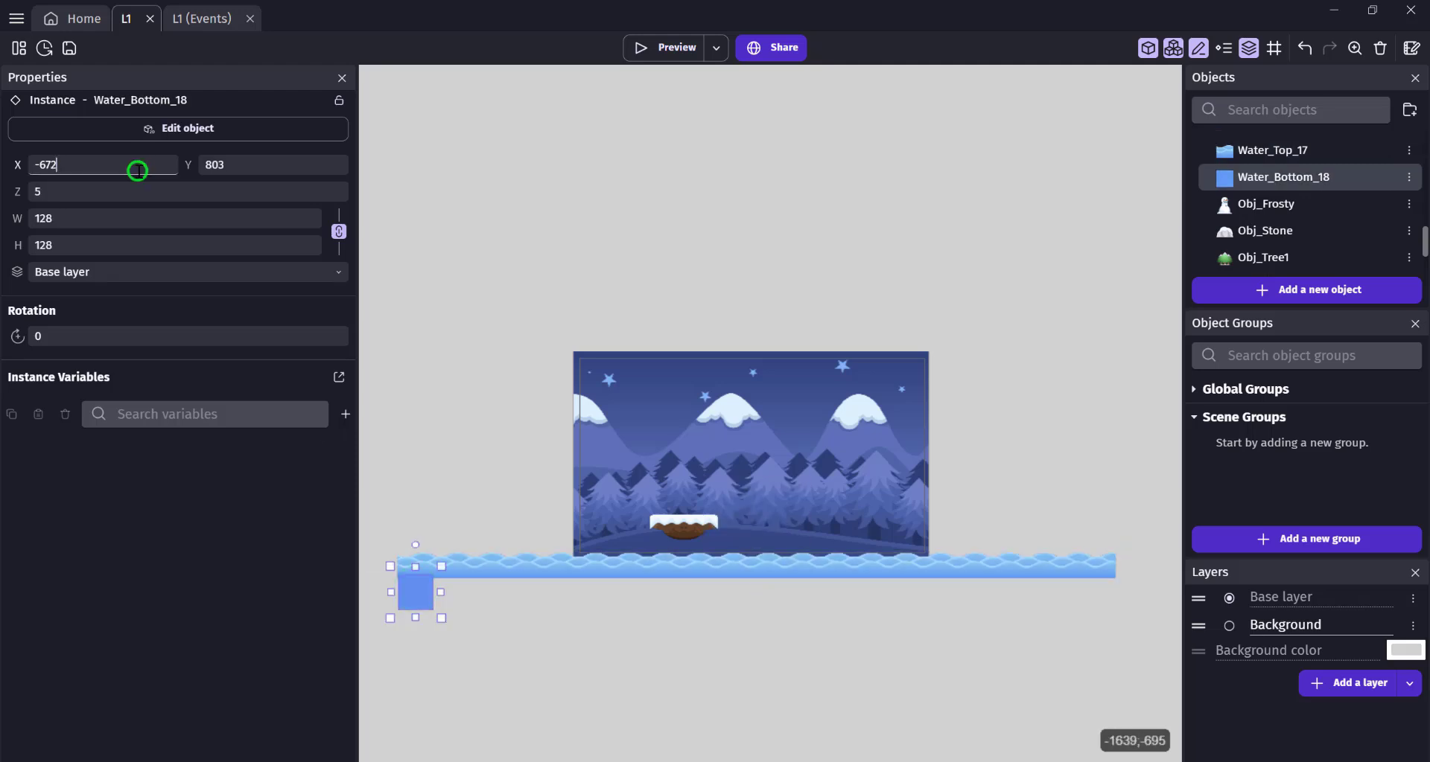
key(BackSpace)
text(4)
Enlarge Water_Bottom_18 to the full width of the wave strip and extend it well below the scene
scroll(694, 586, down, 3)
middle_drag(694, 584, 694, 361)
drag(467, 391, 1085, 734)
click(961, 243)
Run a preview of the level and close the preview window
scroll(947, 486, down, 1)
middle_drag(947, 487, 956, 611)
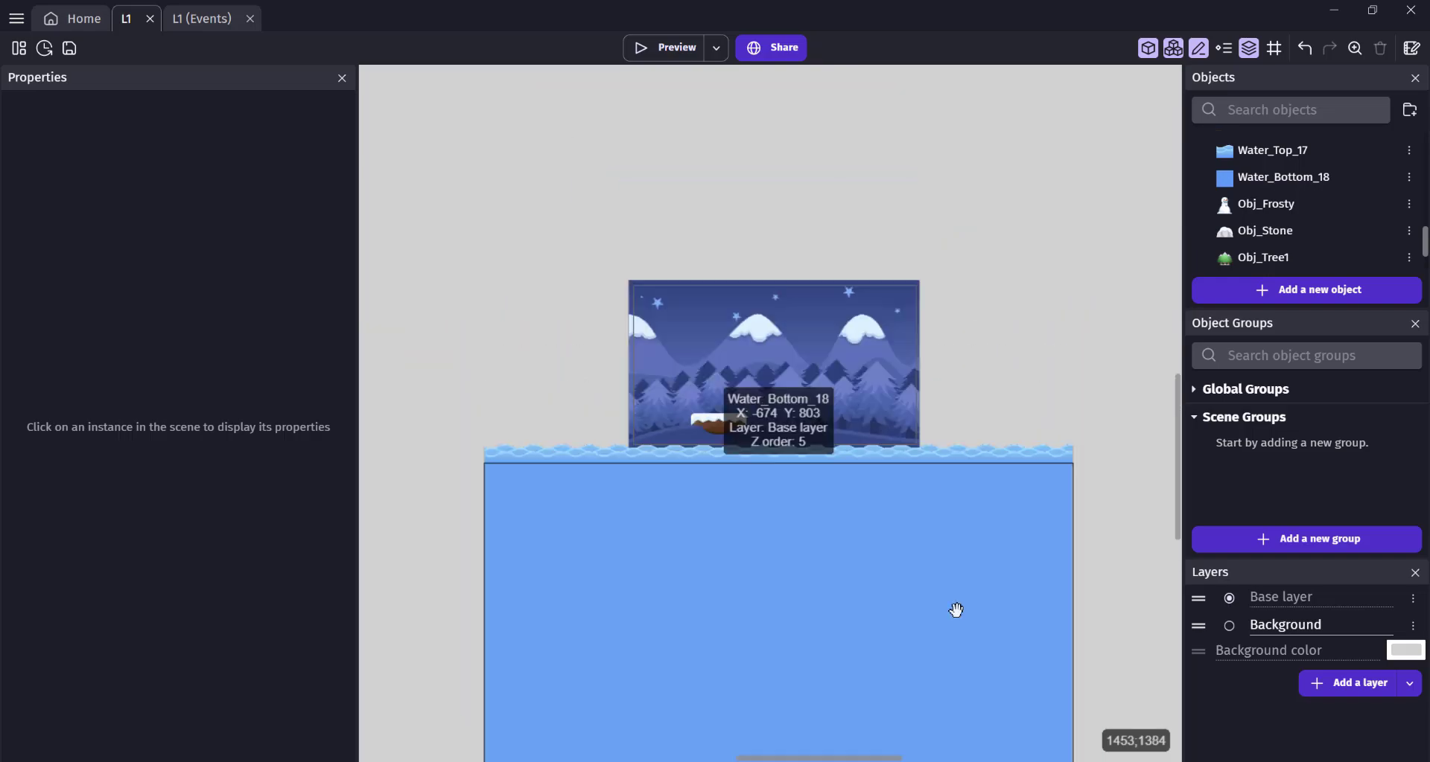
scroll(956, 641, up, 3)
click(665, 46)
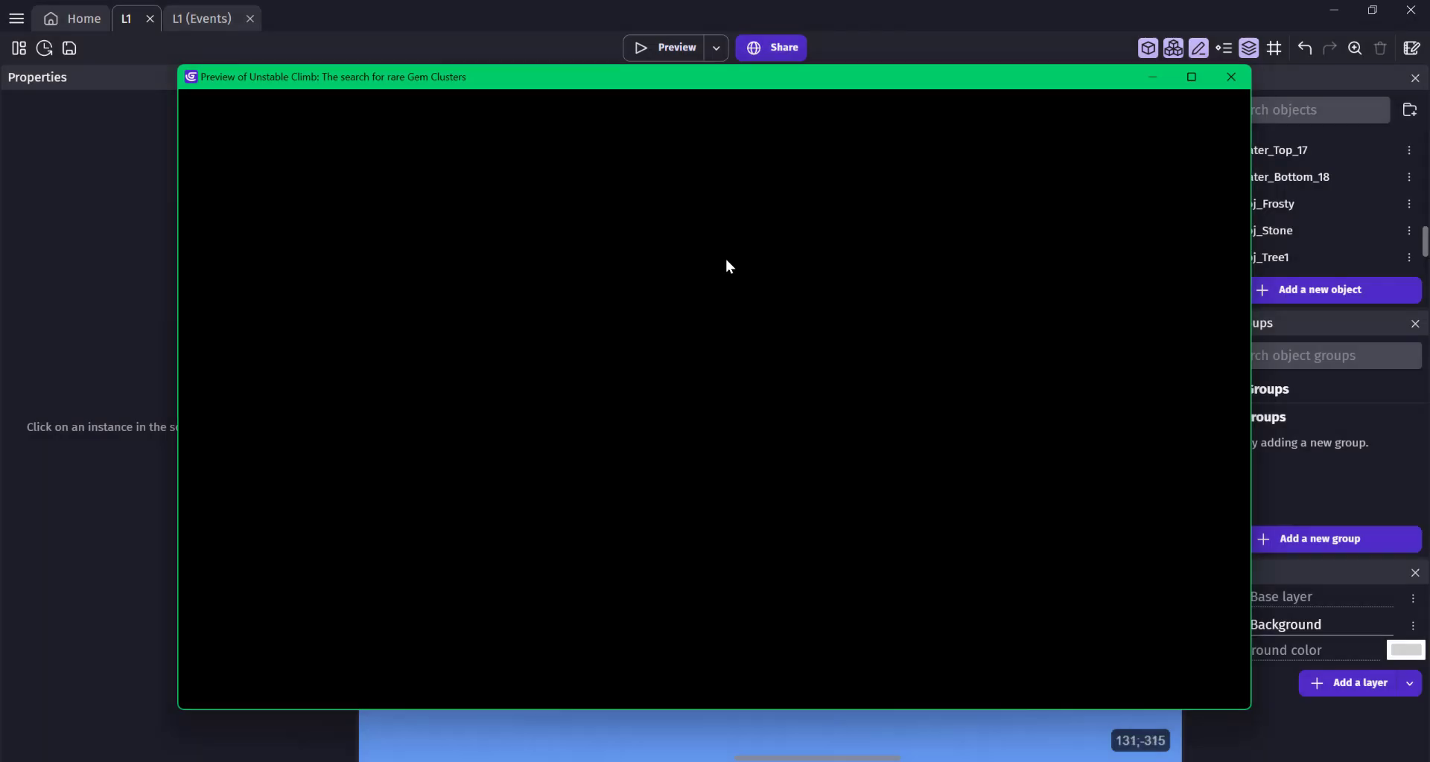
click(1231, 77)
Select Water_Top_17 and Water_Bottom_18 together and move them up slightly so the wave tops fall inside the game frame
scroll(667, 520, down, 3)
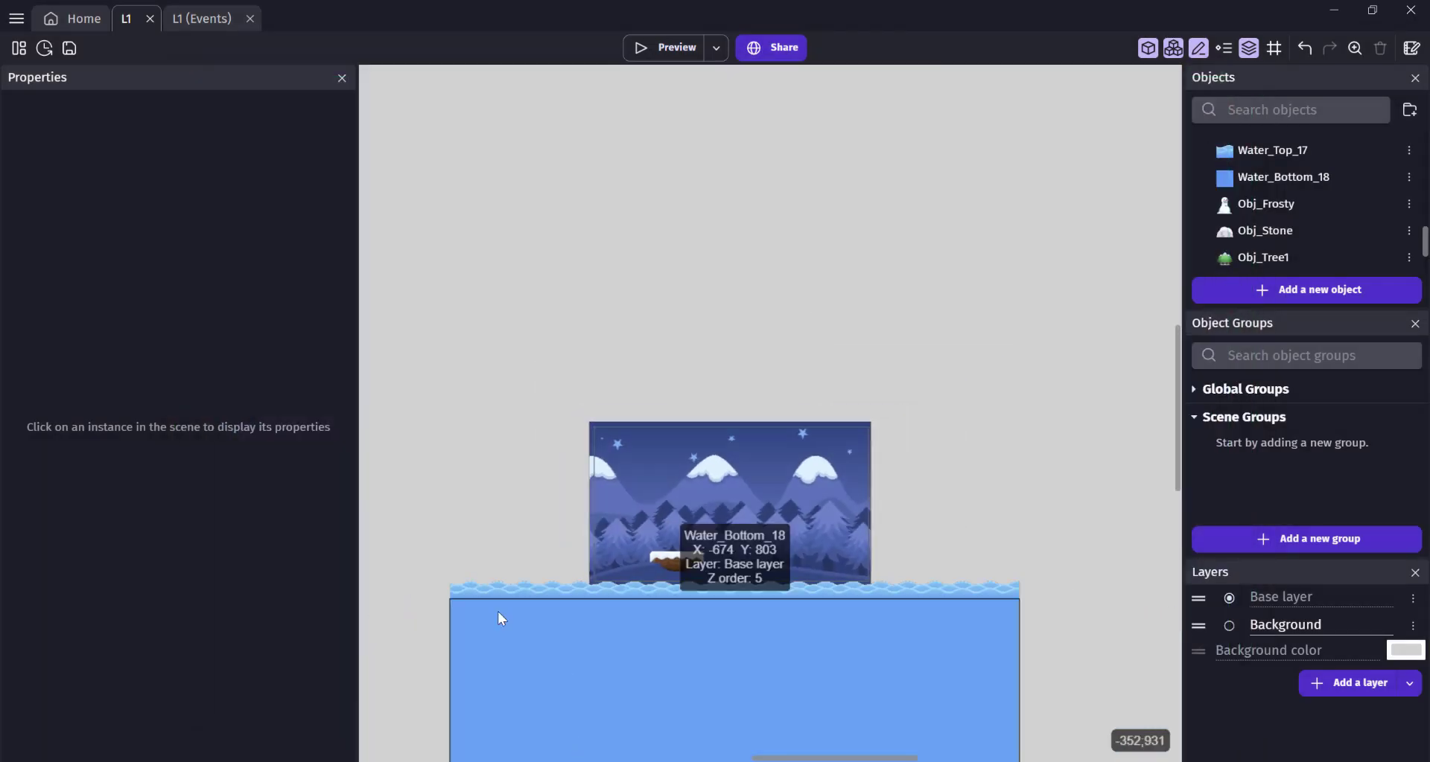
click(533, 449)
shift+click(566, 499)
scroll(610, 507, up, 3)
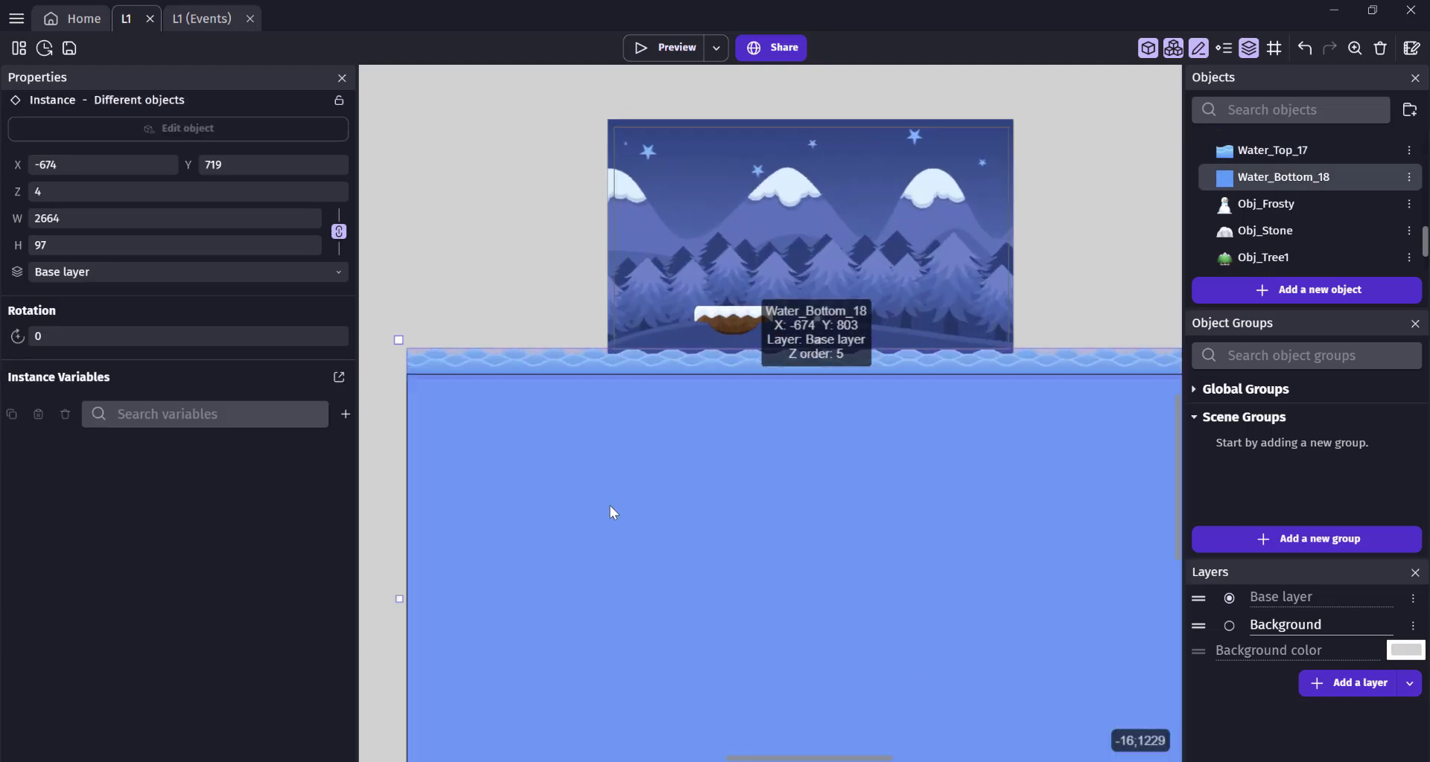
click(517, 268)
Preview the level again to check the waves and the landing platform, and return to the scene
click(667, 49)
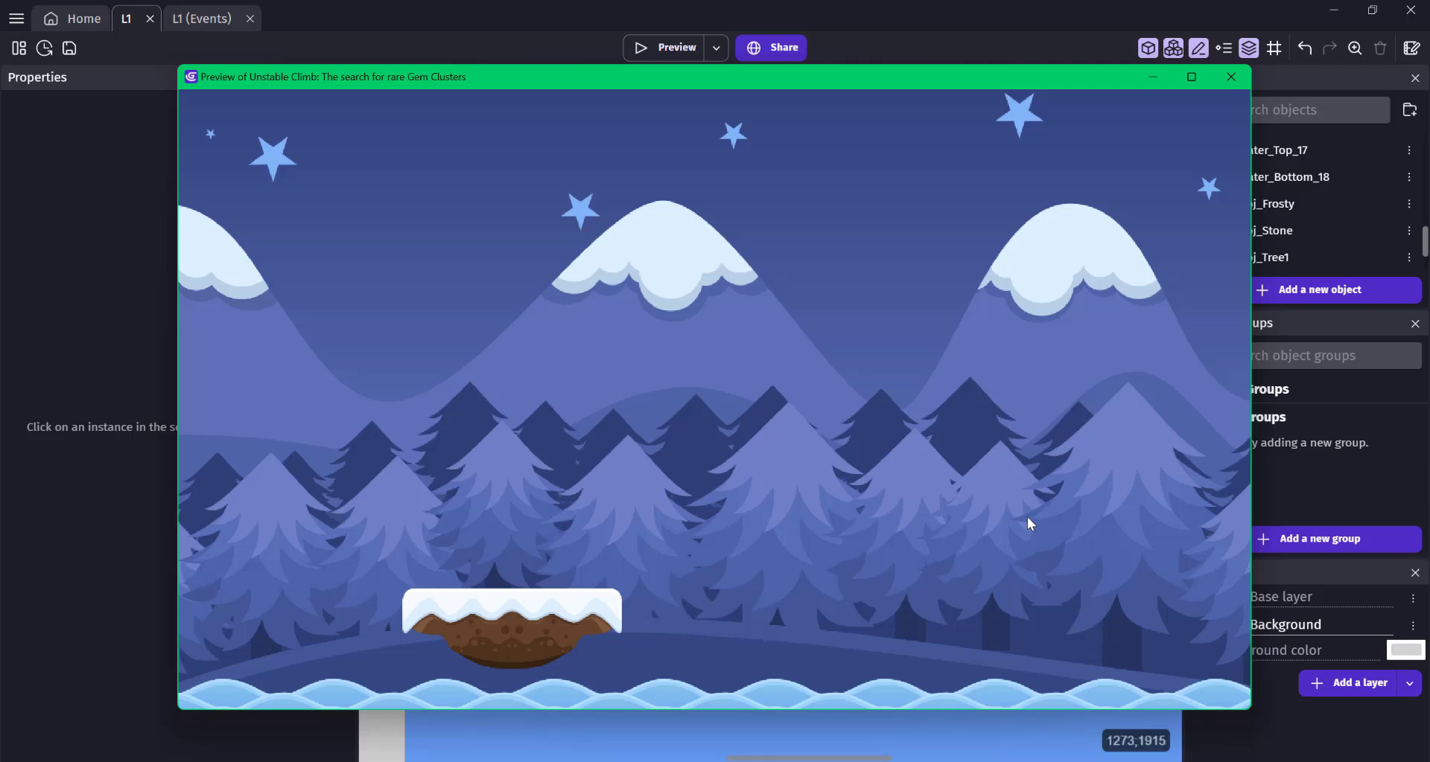
click(1228, 84)
middle_drag(456, 232, 380, 400)
scroll(674, 399, up, 3)
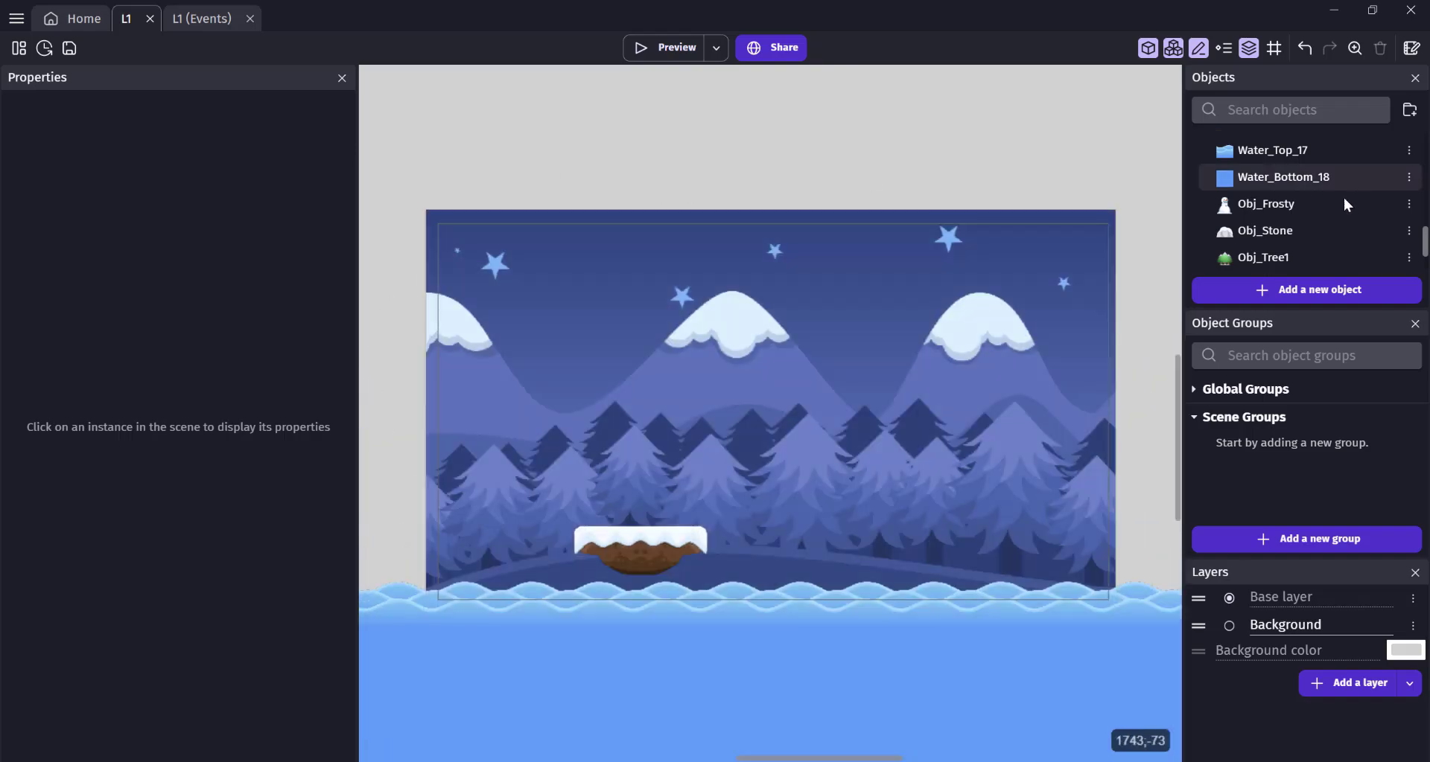
Create a new sprite object and name it Player
click(1309, 290)
click(857, 254)
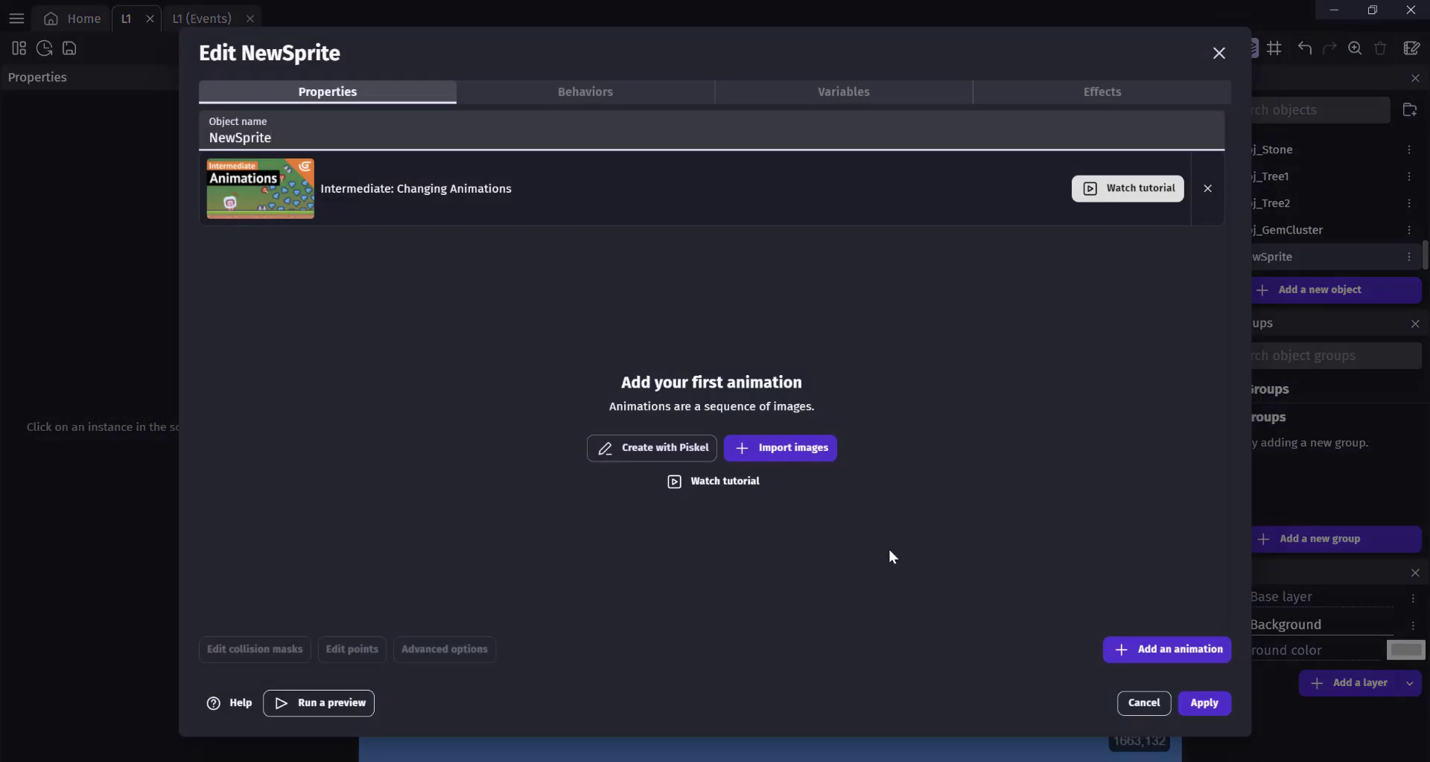
double_click(351, 140)
text(Player)
Import Idle__000.png to Idle__009.png from the Supporting/TempleRun folder as a looping Player animation named Idle
click(767, 448)
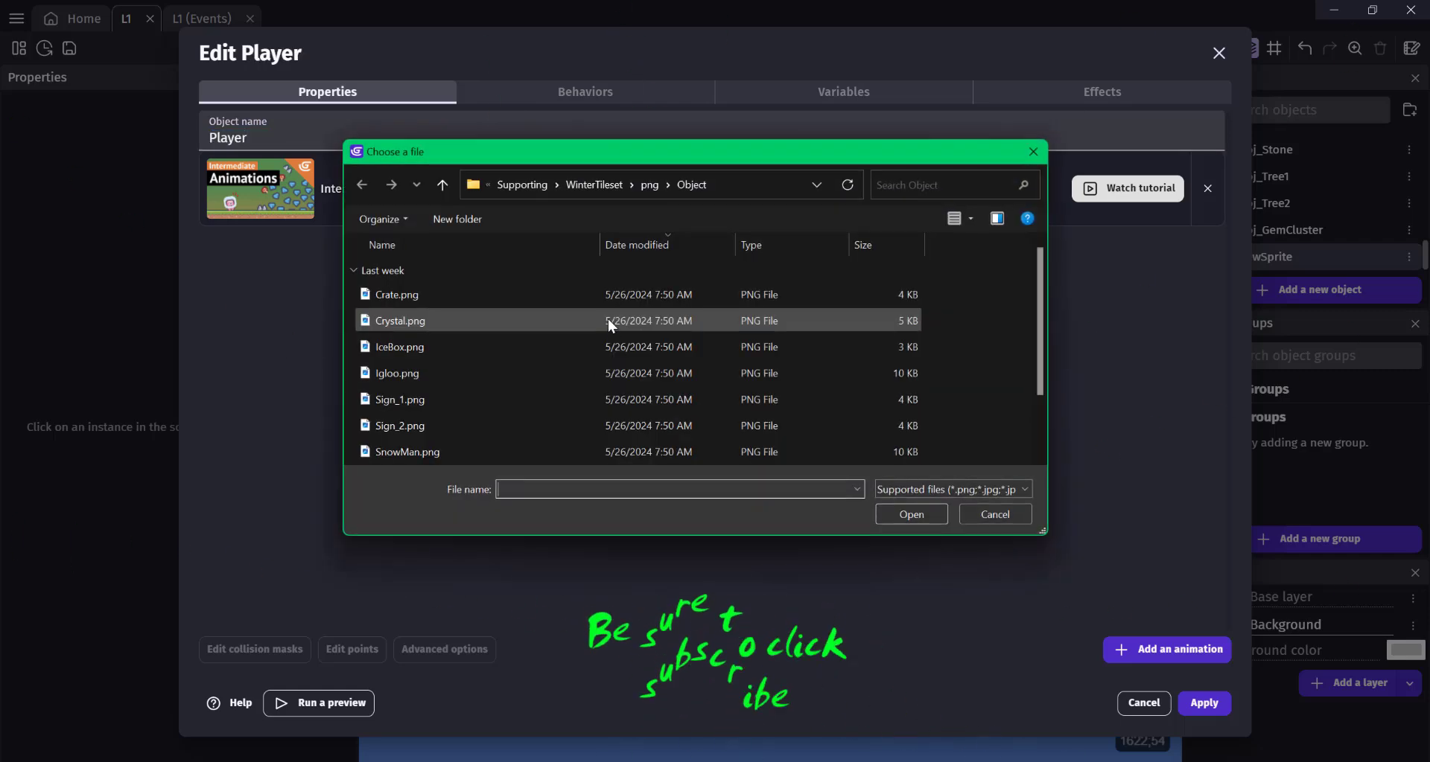
click(521, 185)
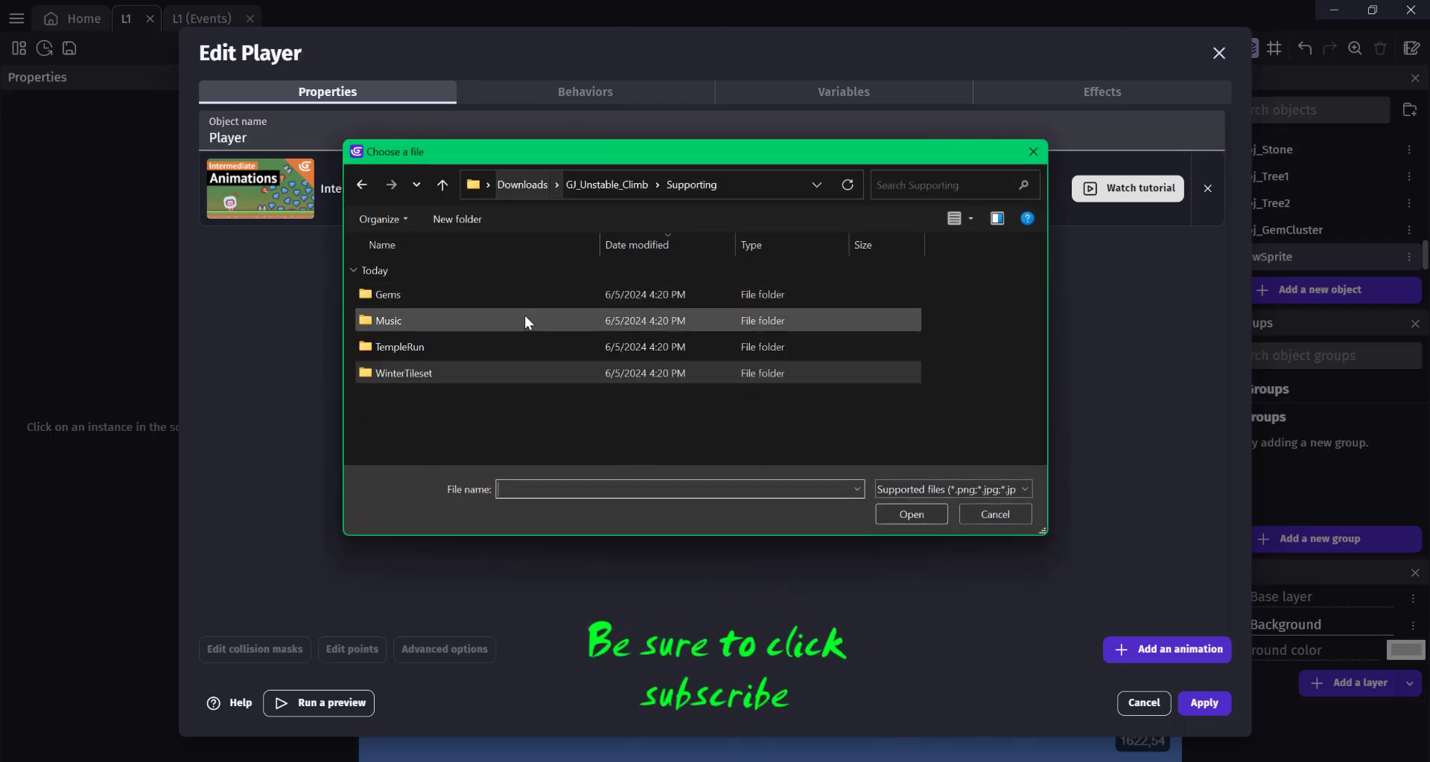
double_click(384, 349)
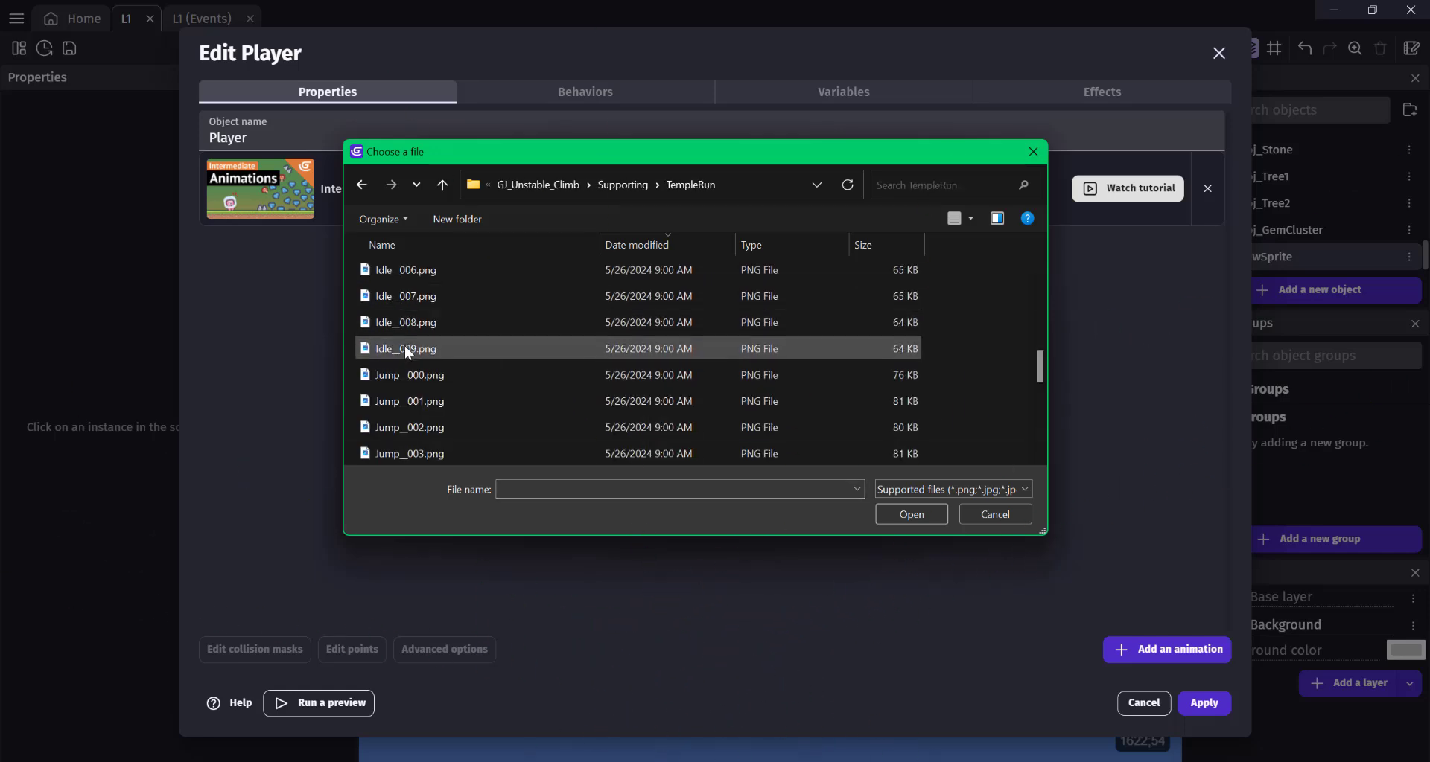
click(413, 349)
scroll(408, 320, up, 2)
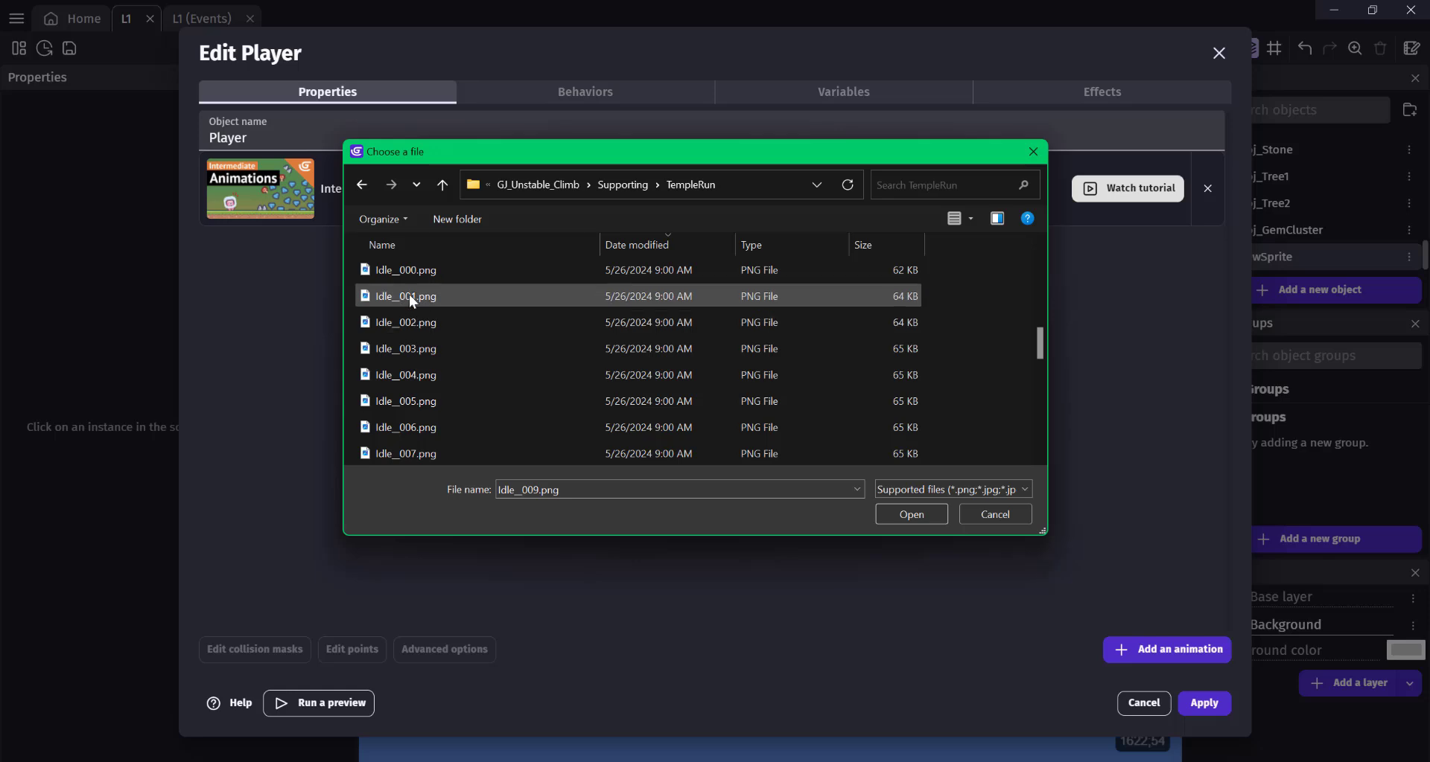
shift+click(412, 279)
key(Return)
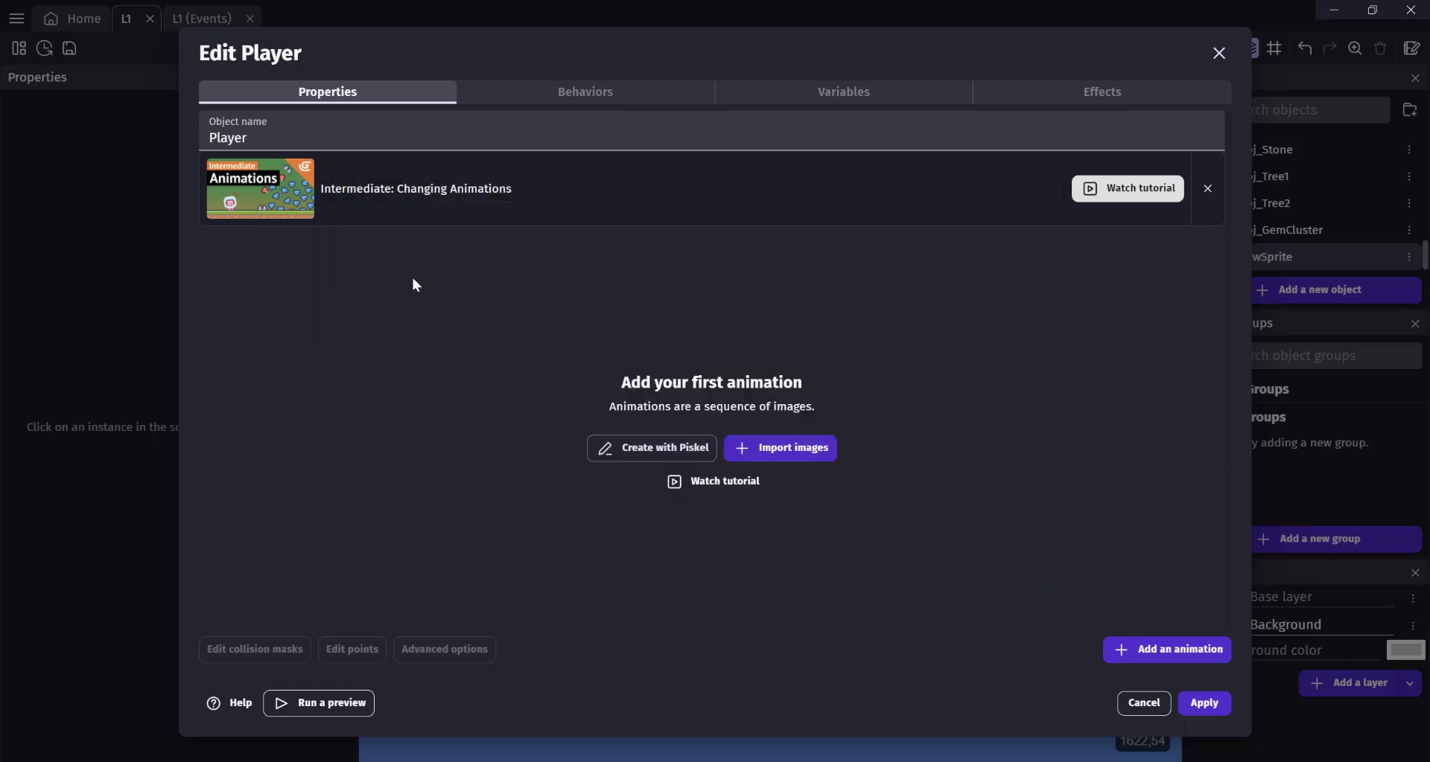
click(843, 397)
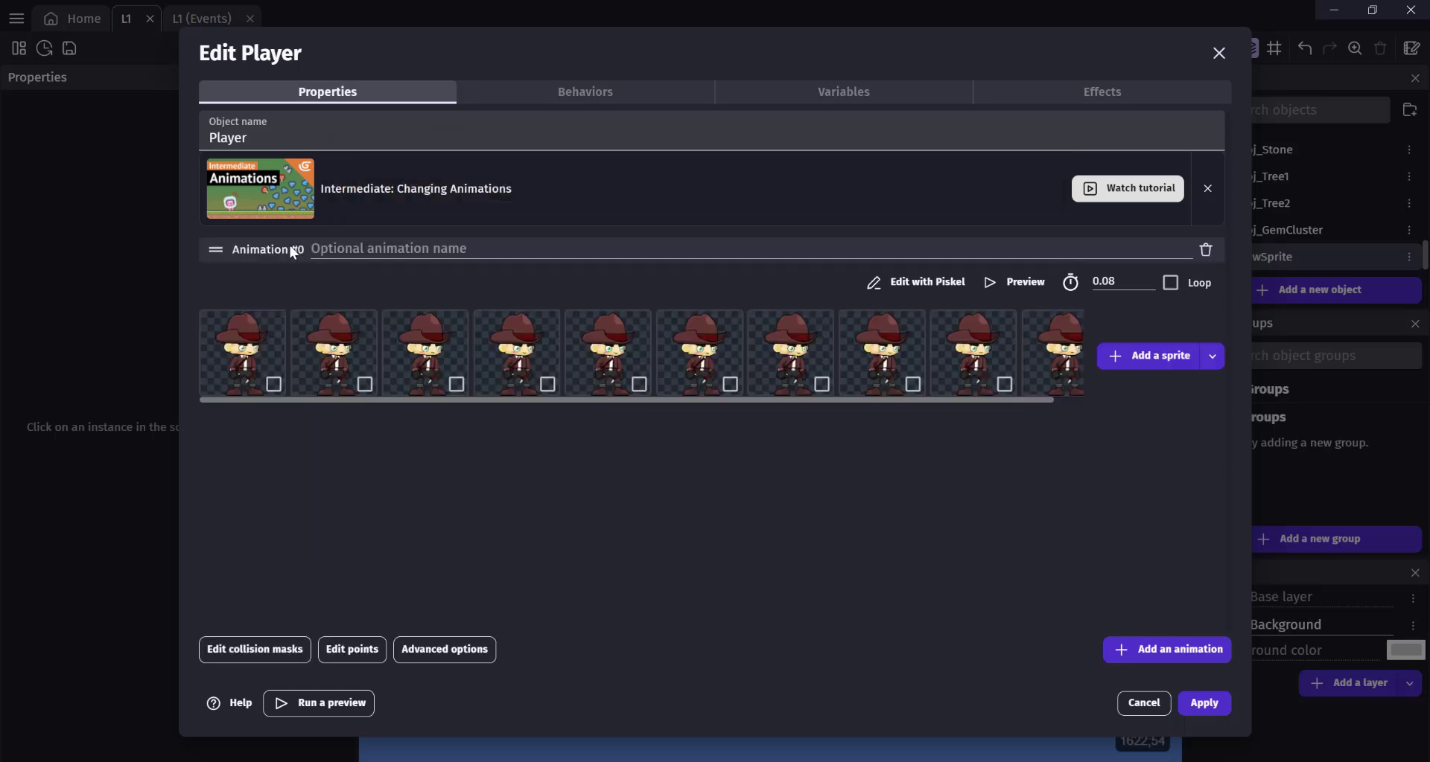
click(356, 249)
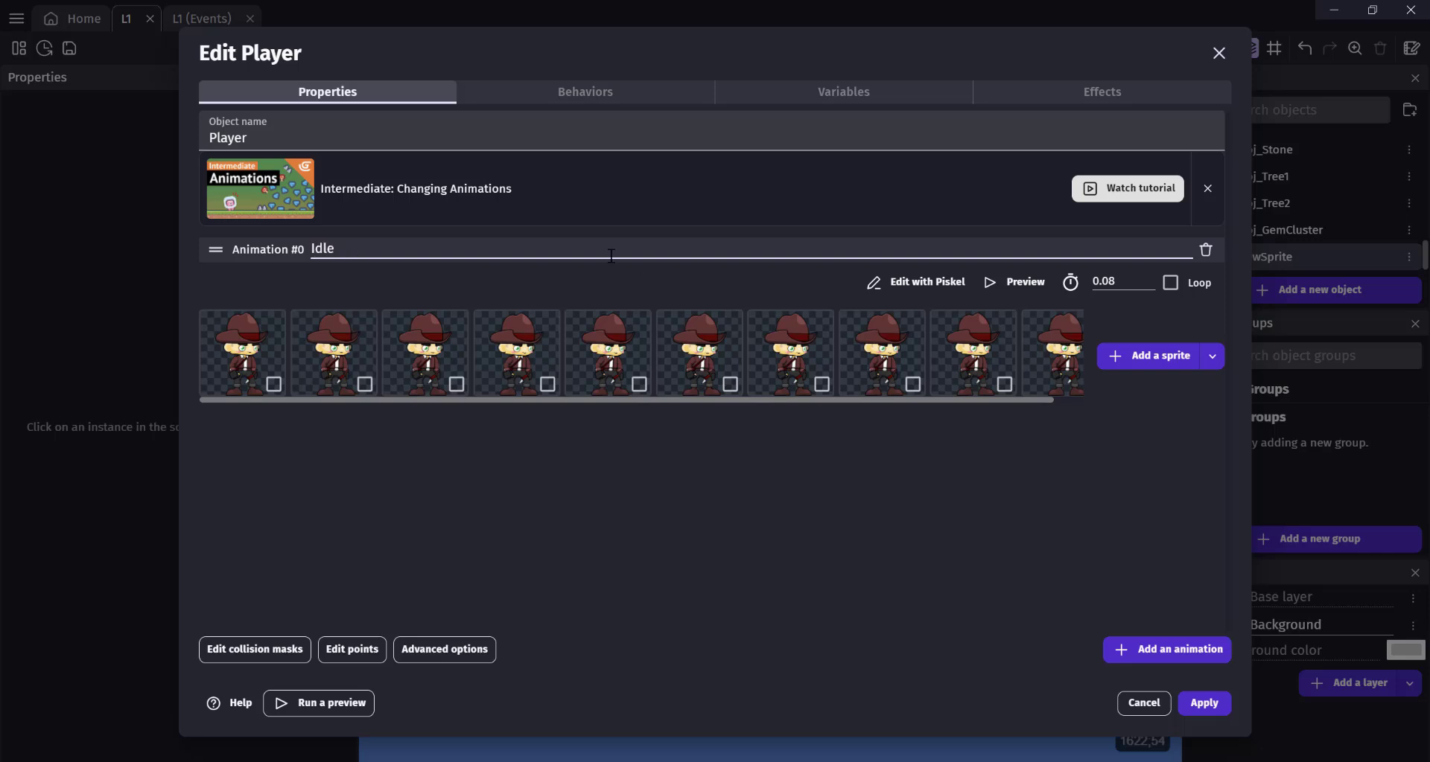
click(1170, 283)
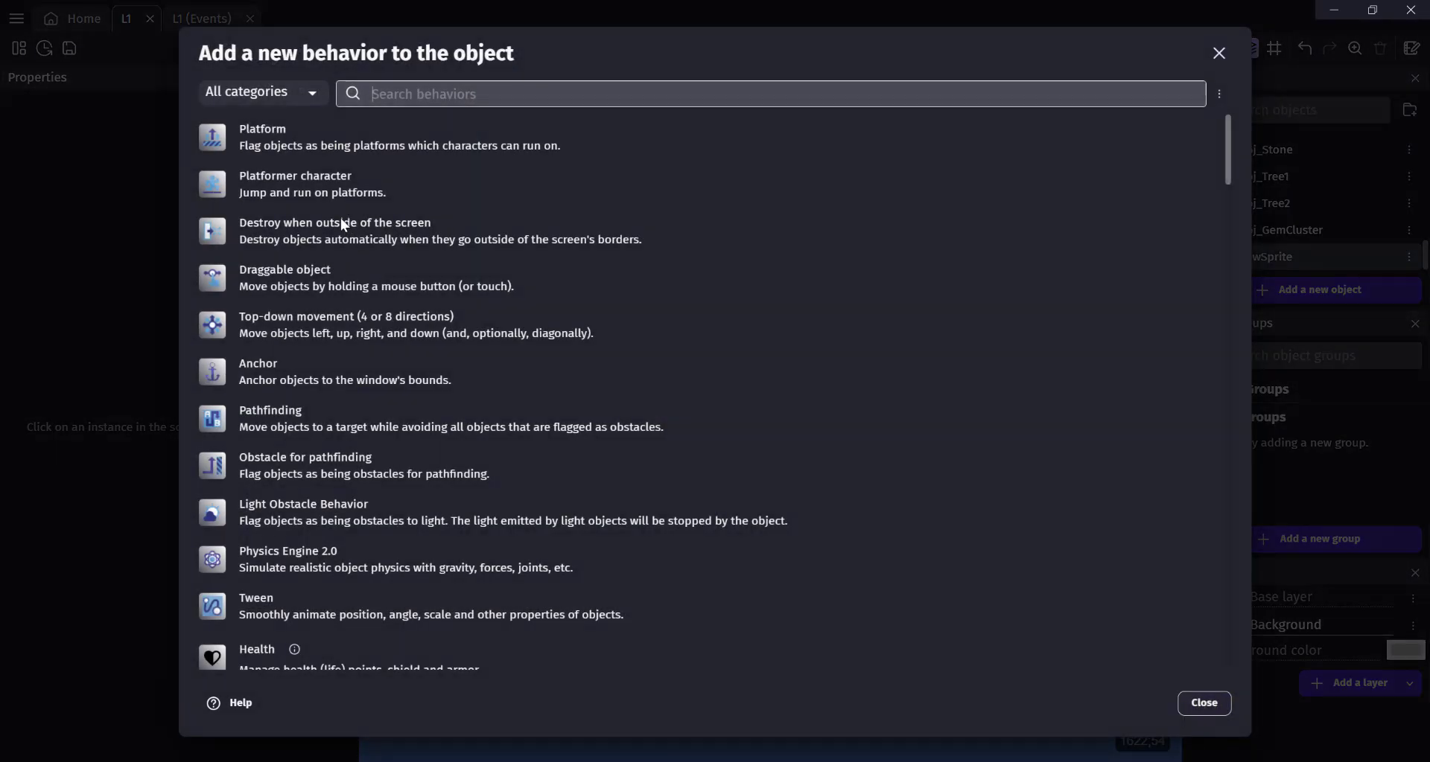
Add the Platformer character behavior to Player with grabbing platform ledges enabled, and apply the object changes
click(293, 172)
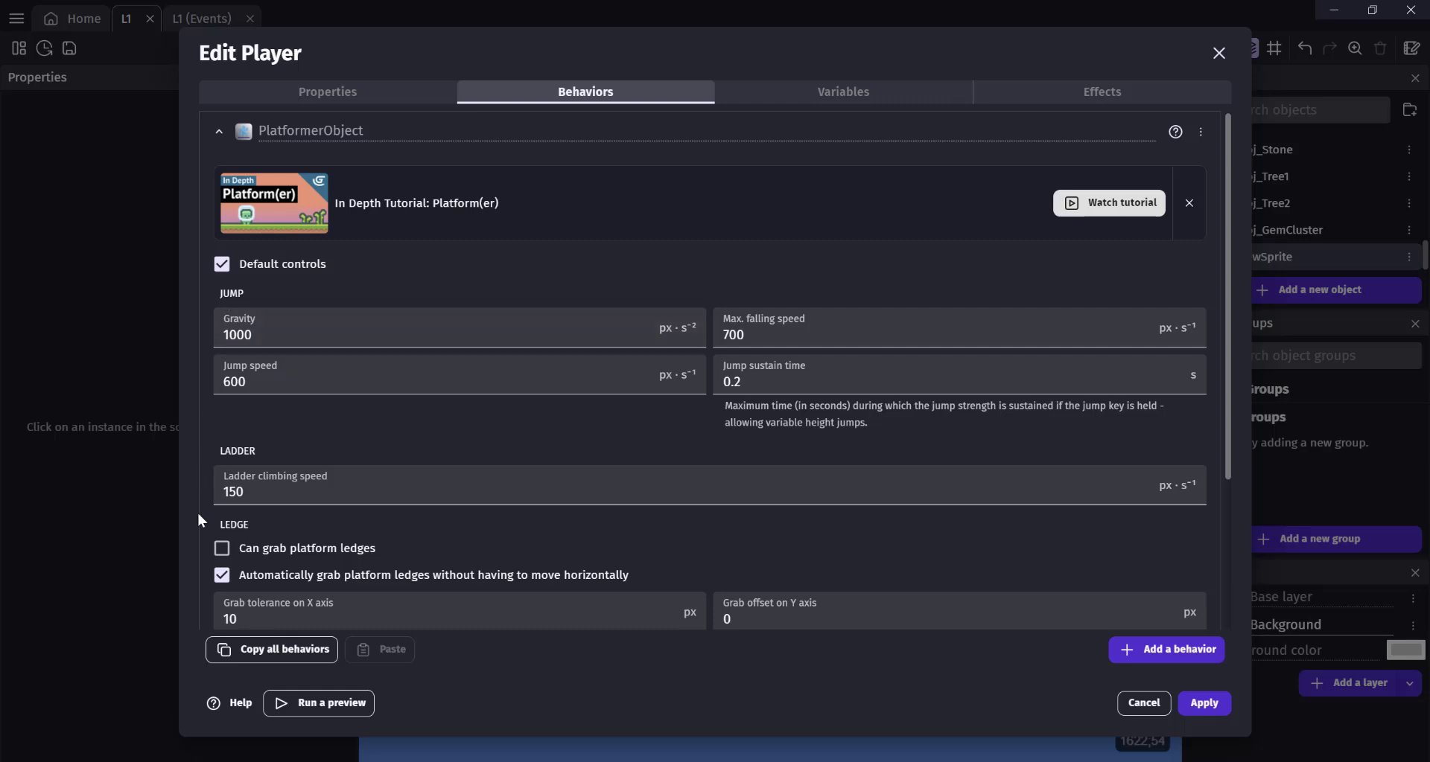
click(222, 548)
scroll(316, 534, down, 3)
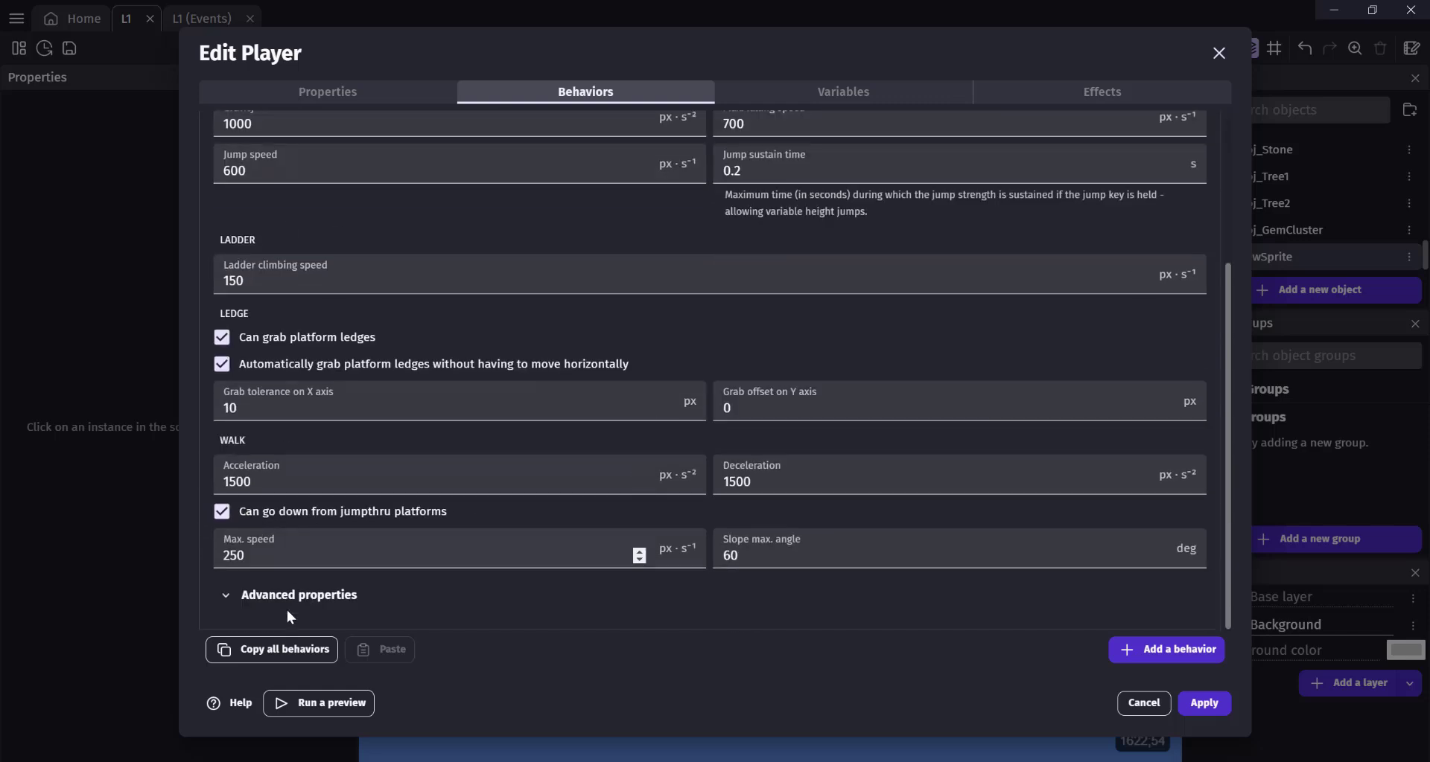
click(1212, 704)
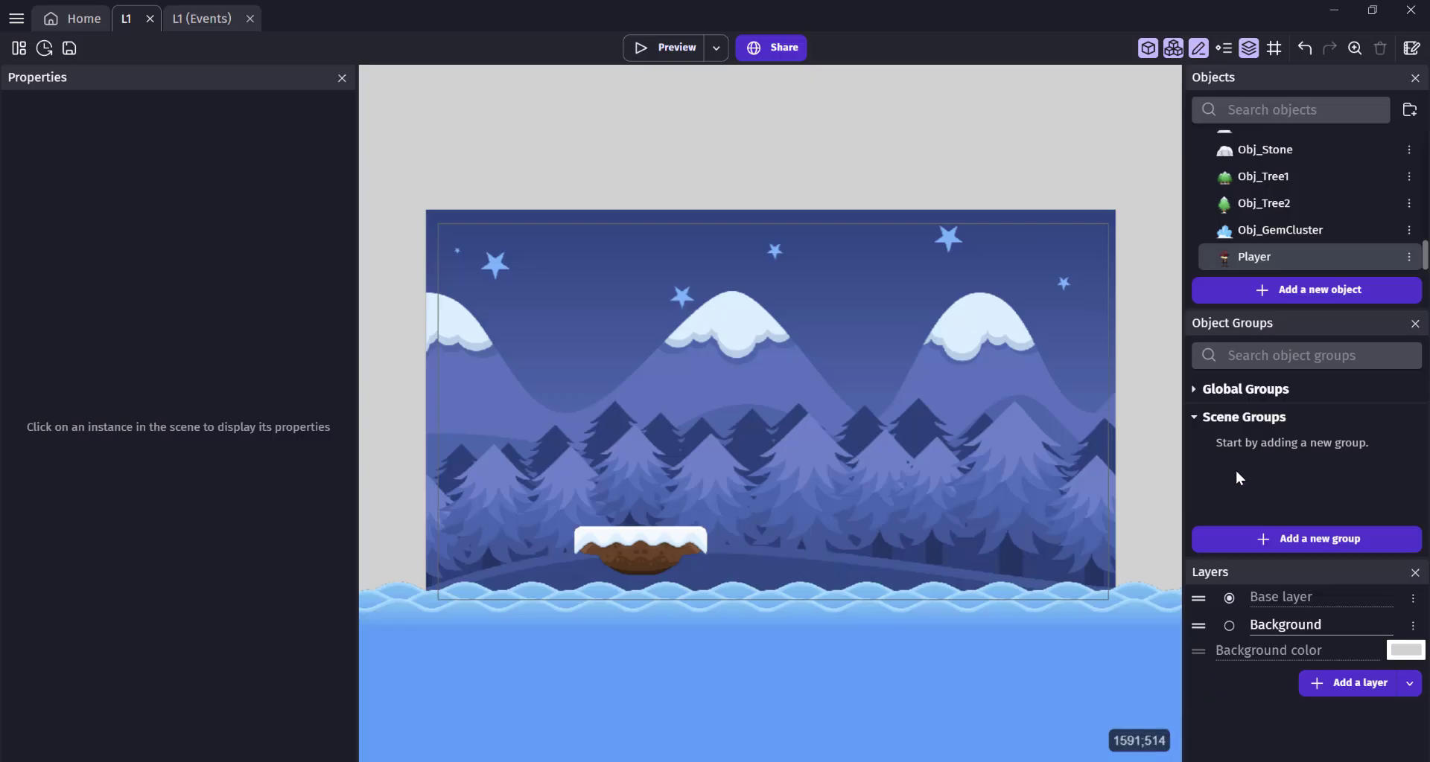
Place Player in the scene, shrink it to about 57 by 59 and stand it on the landing platform
drag(1256, 256, 546, 280)
click(620, 394)
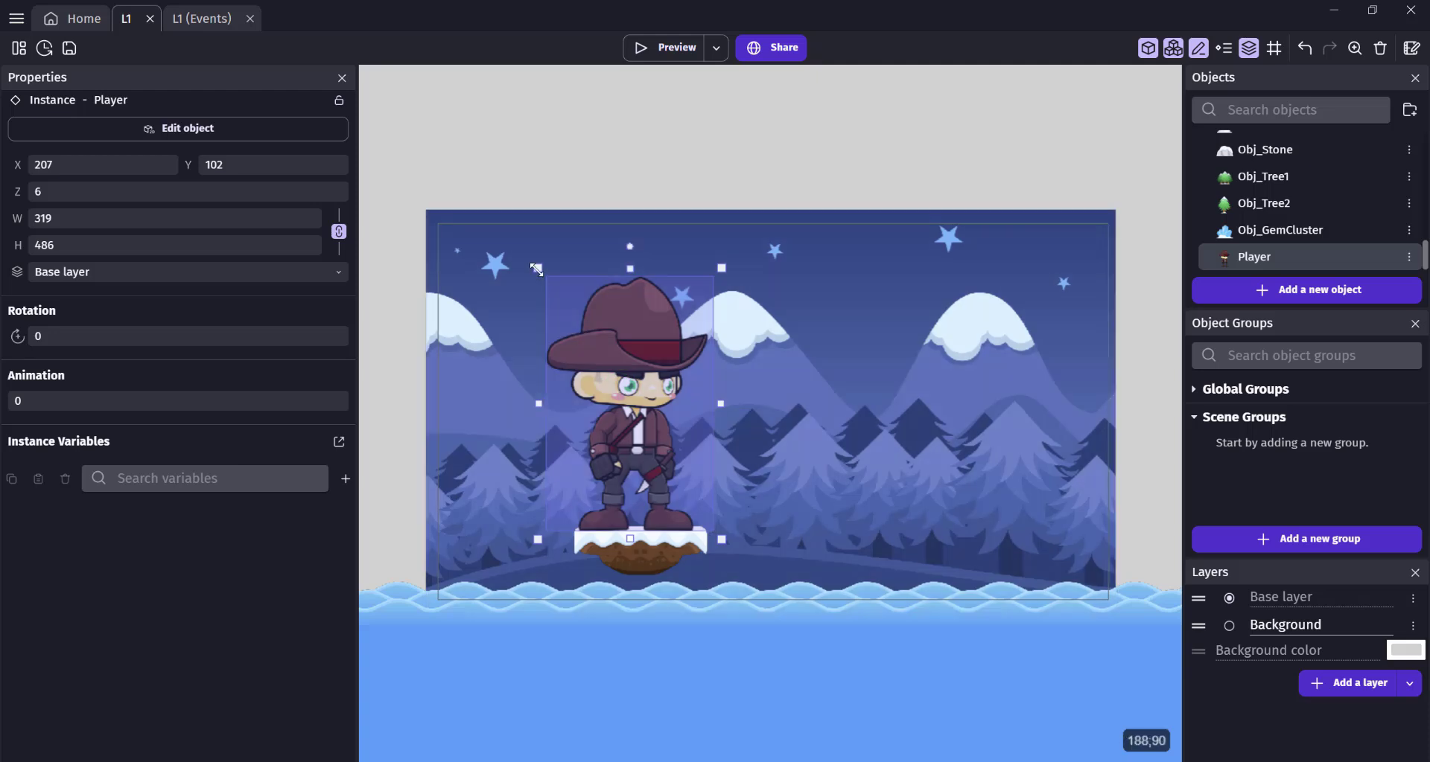
drag(536, 269, 672, 497)
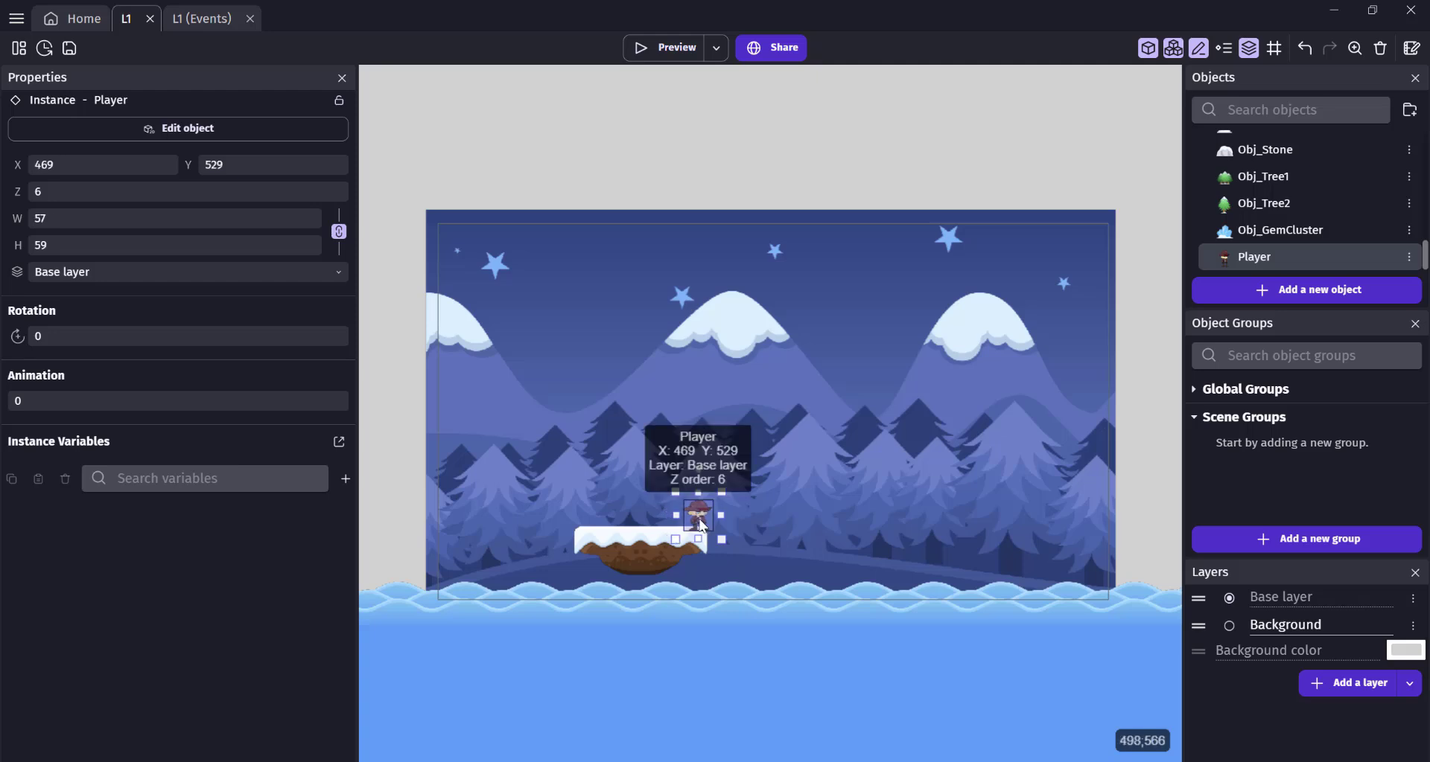
drag(701, 523, 622, 521)
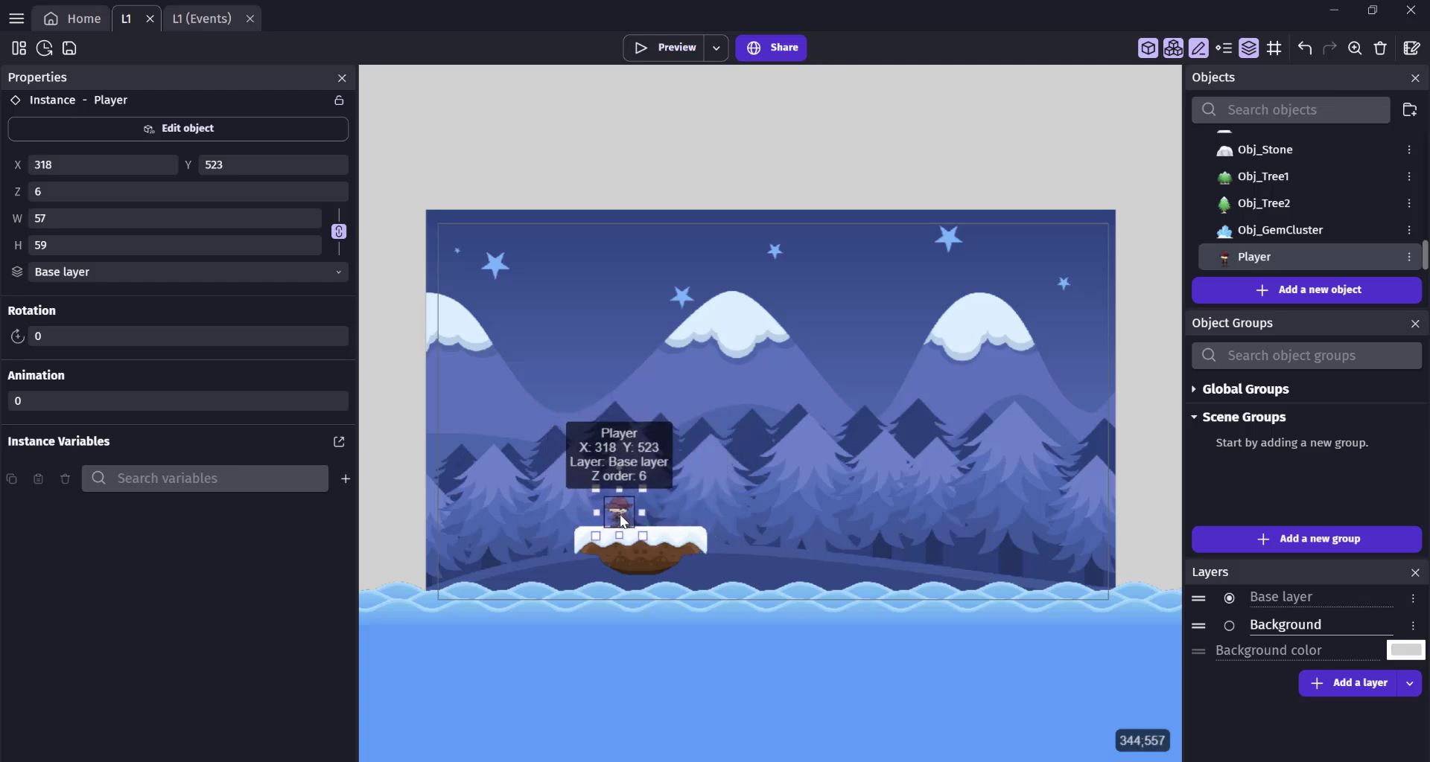
Shrink the Player instance further to about 33 by 43, keeping its feet on the snowy platform
ctrl+scroll(623, 519, up, 10)
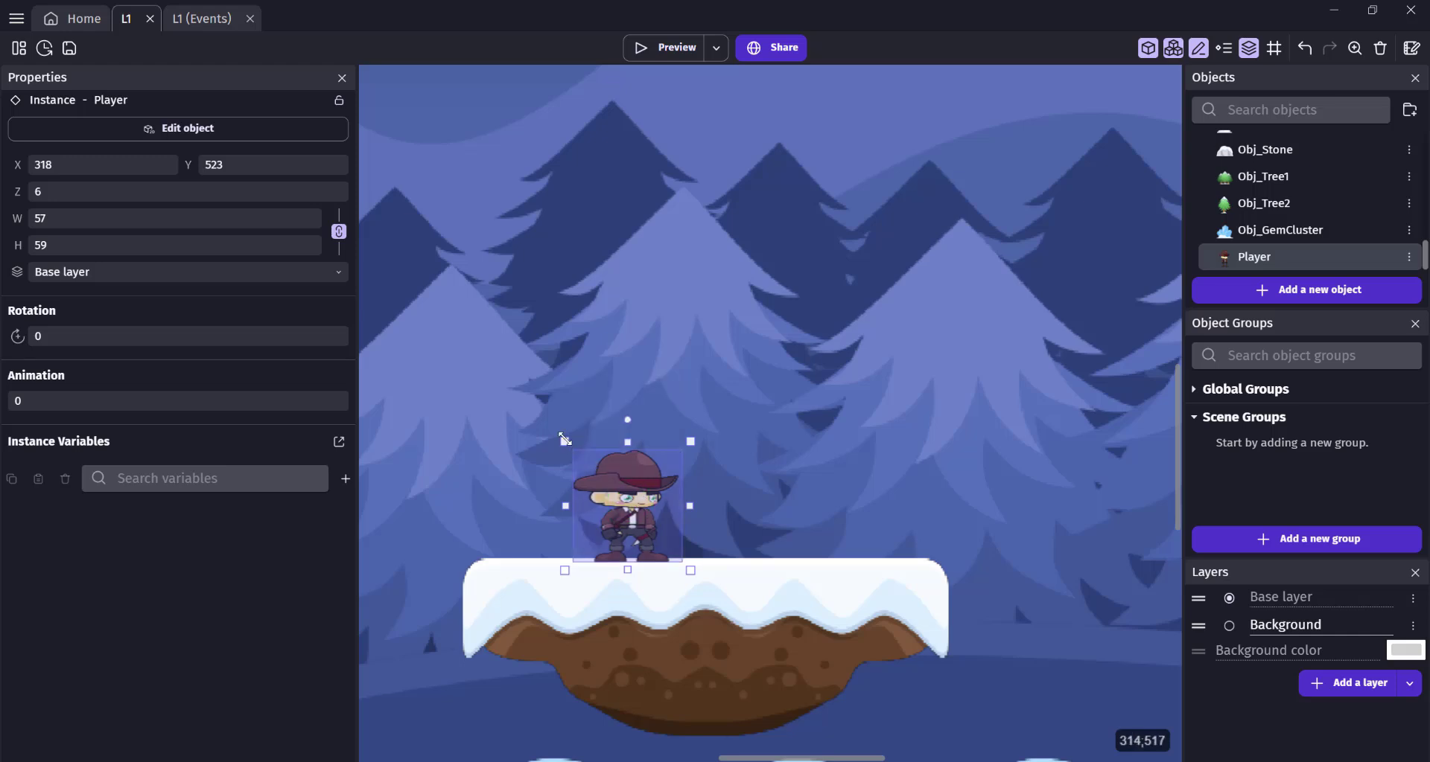
drag(565, 442, 610, 470)
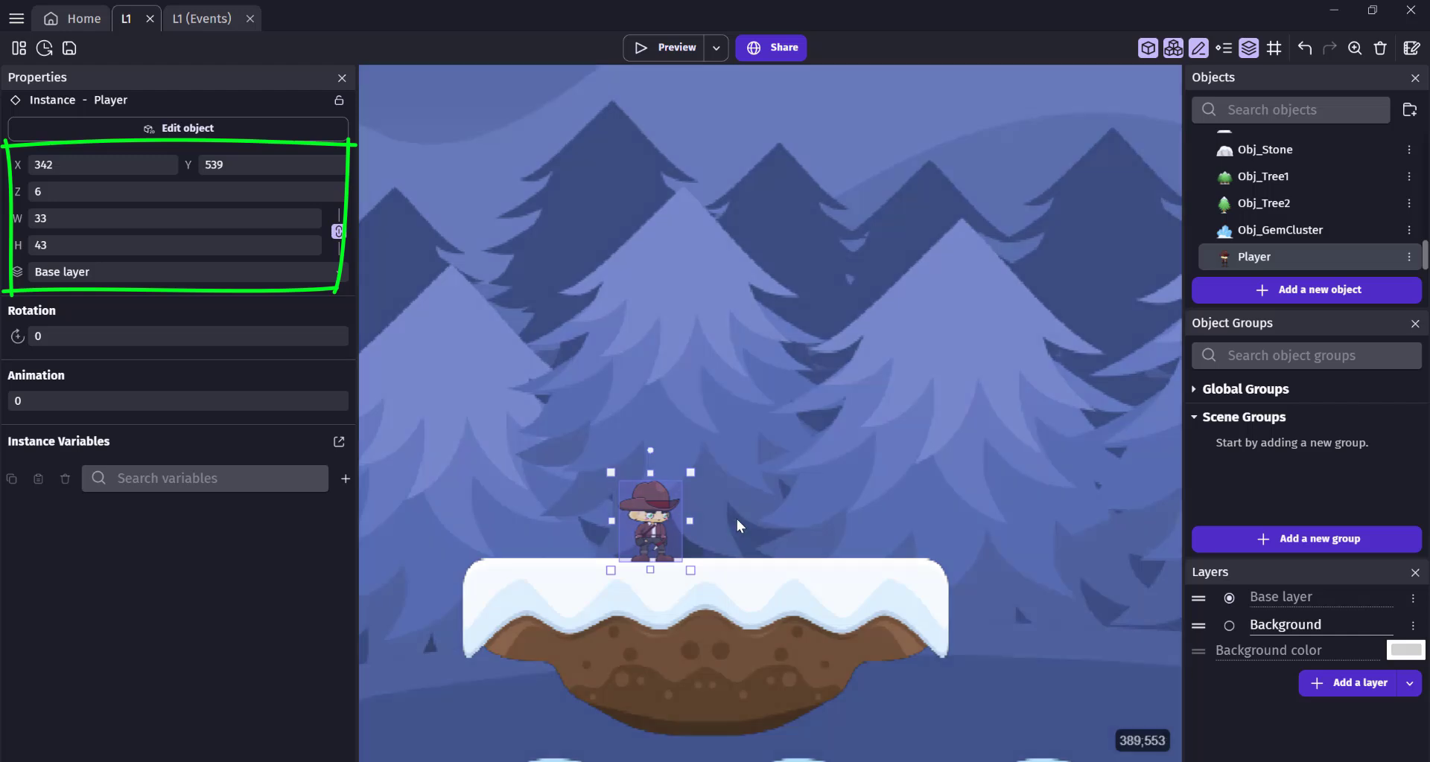
click(774, 526)
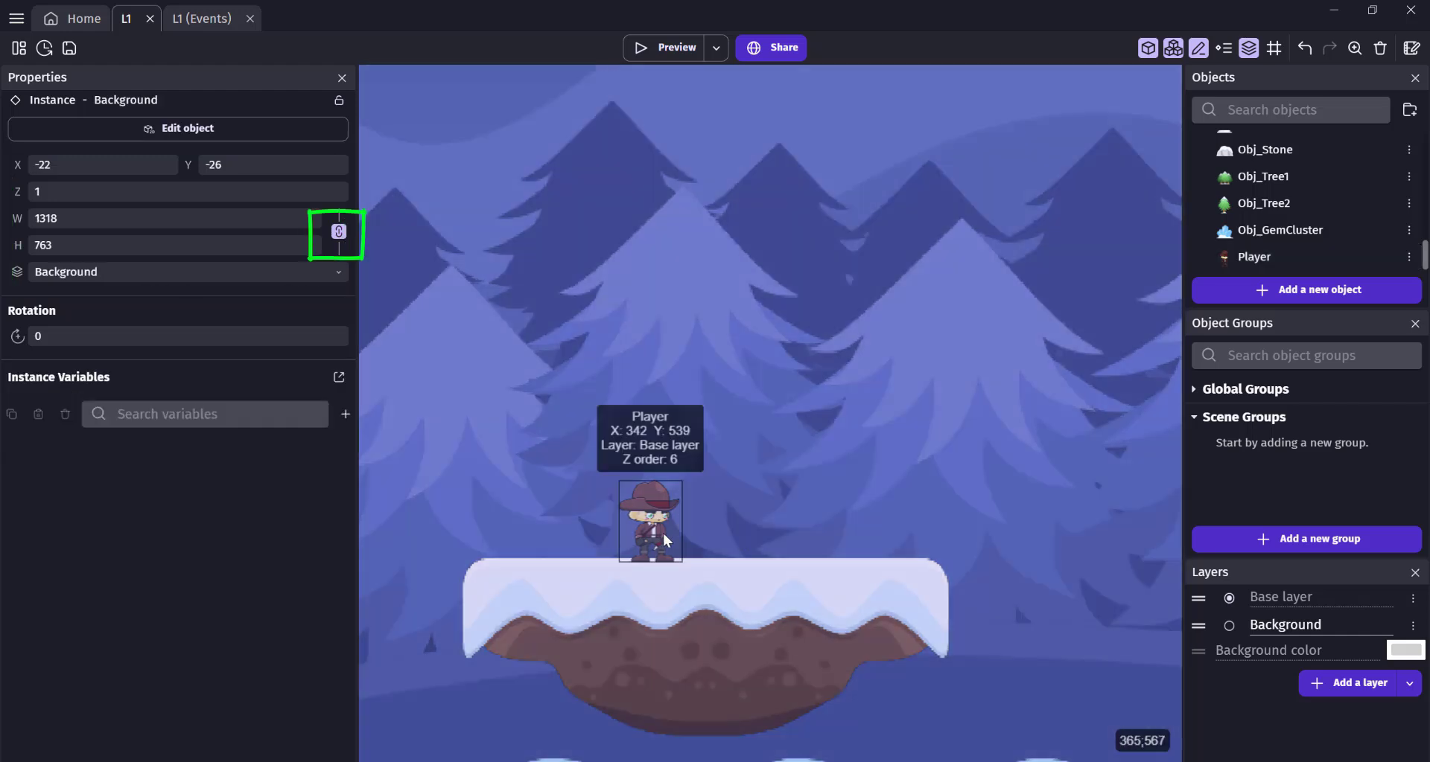
click(663, 533)
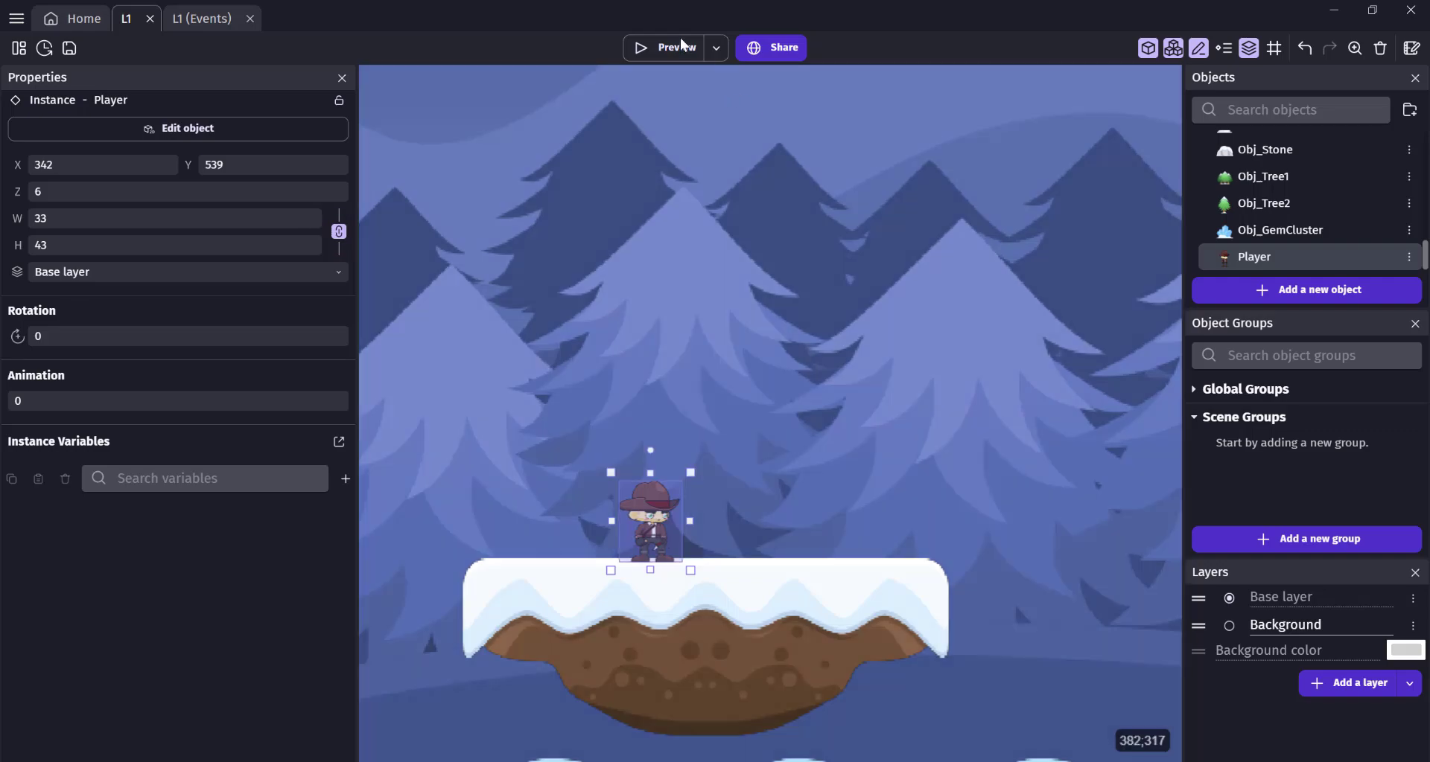
Preview the level to check the Player's size and jump on the platform, and return to the scene
click(674, 46)
key(space)
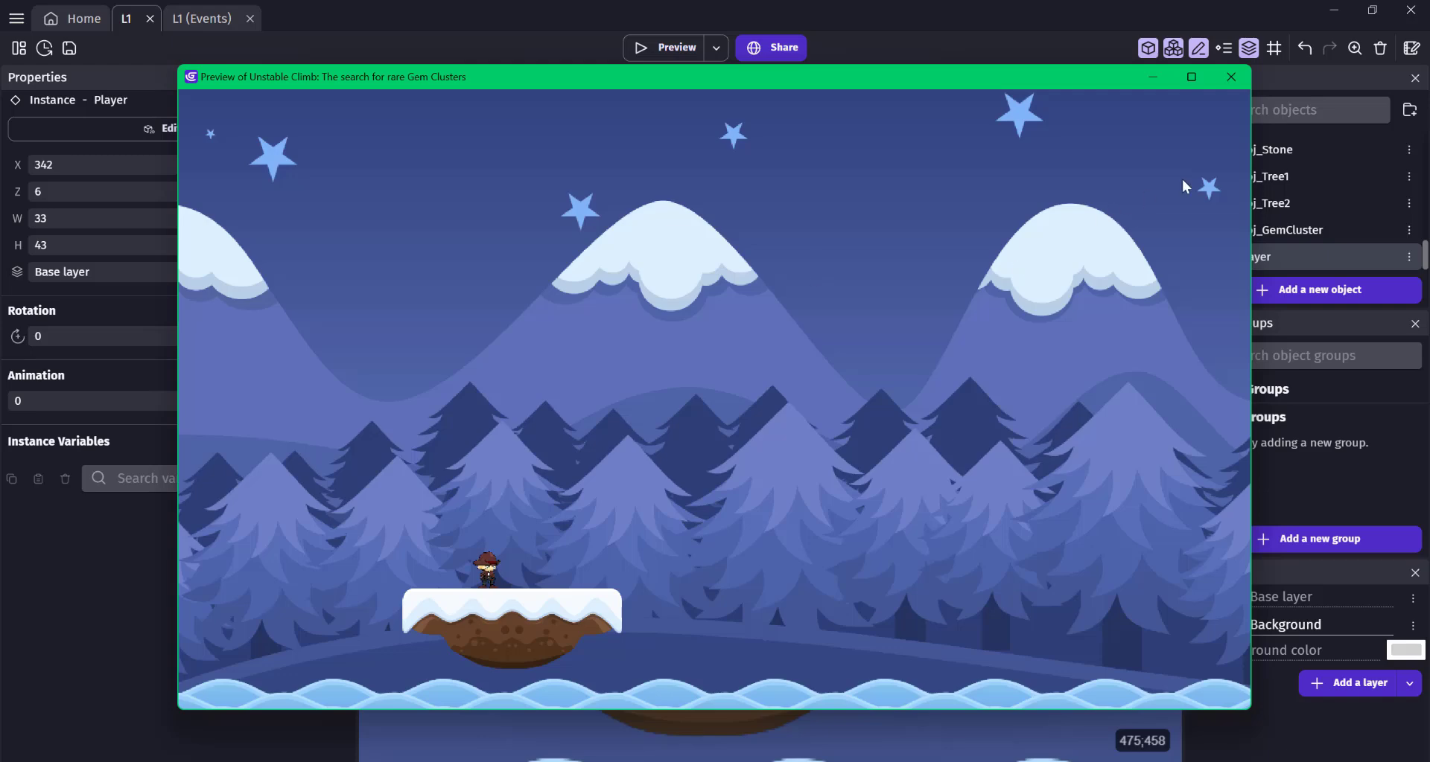
click(1239, 82)
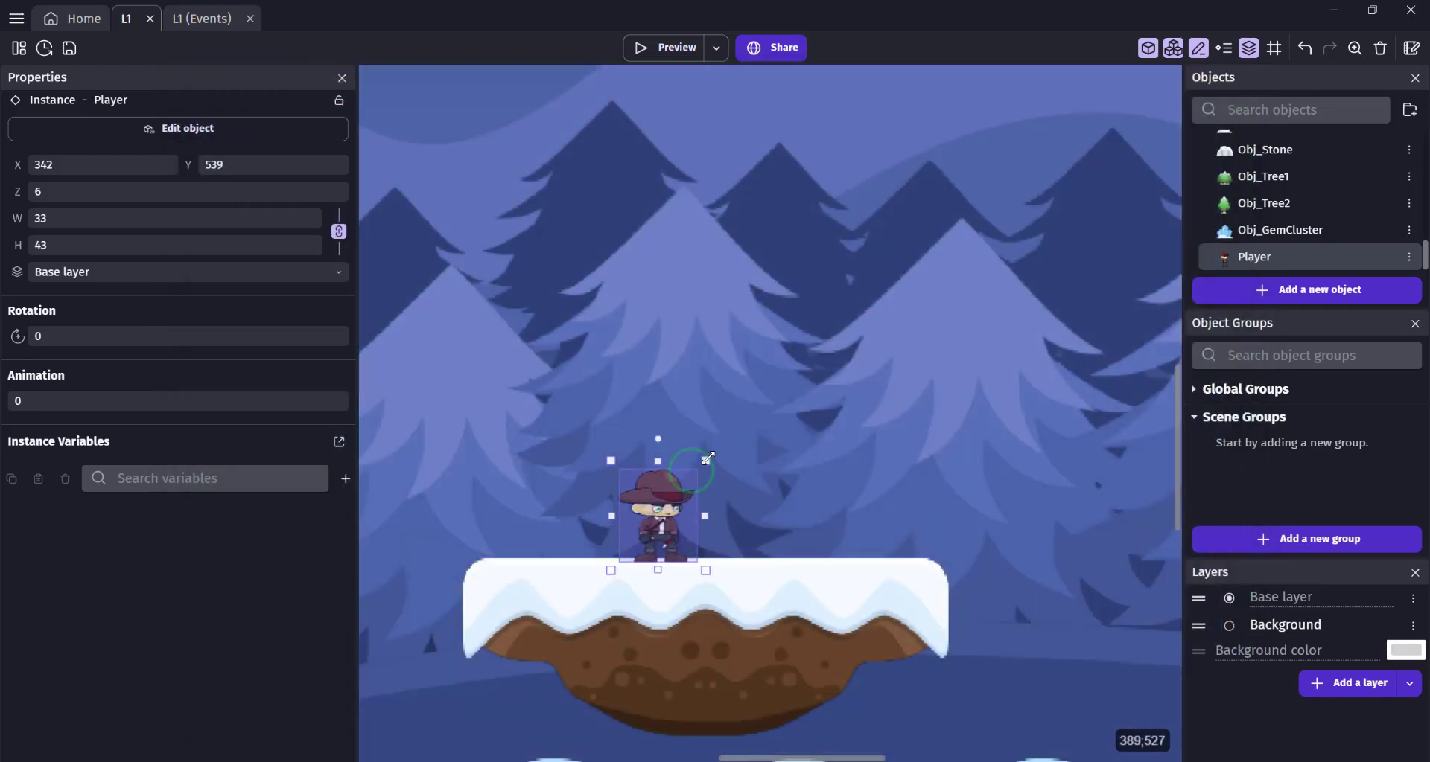
Enlarge the Player instance to about 45 by 61, raise it above the platform near 305;491 and test it in a preview
drag(717, 437, 713, 433)
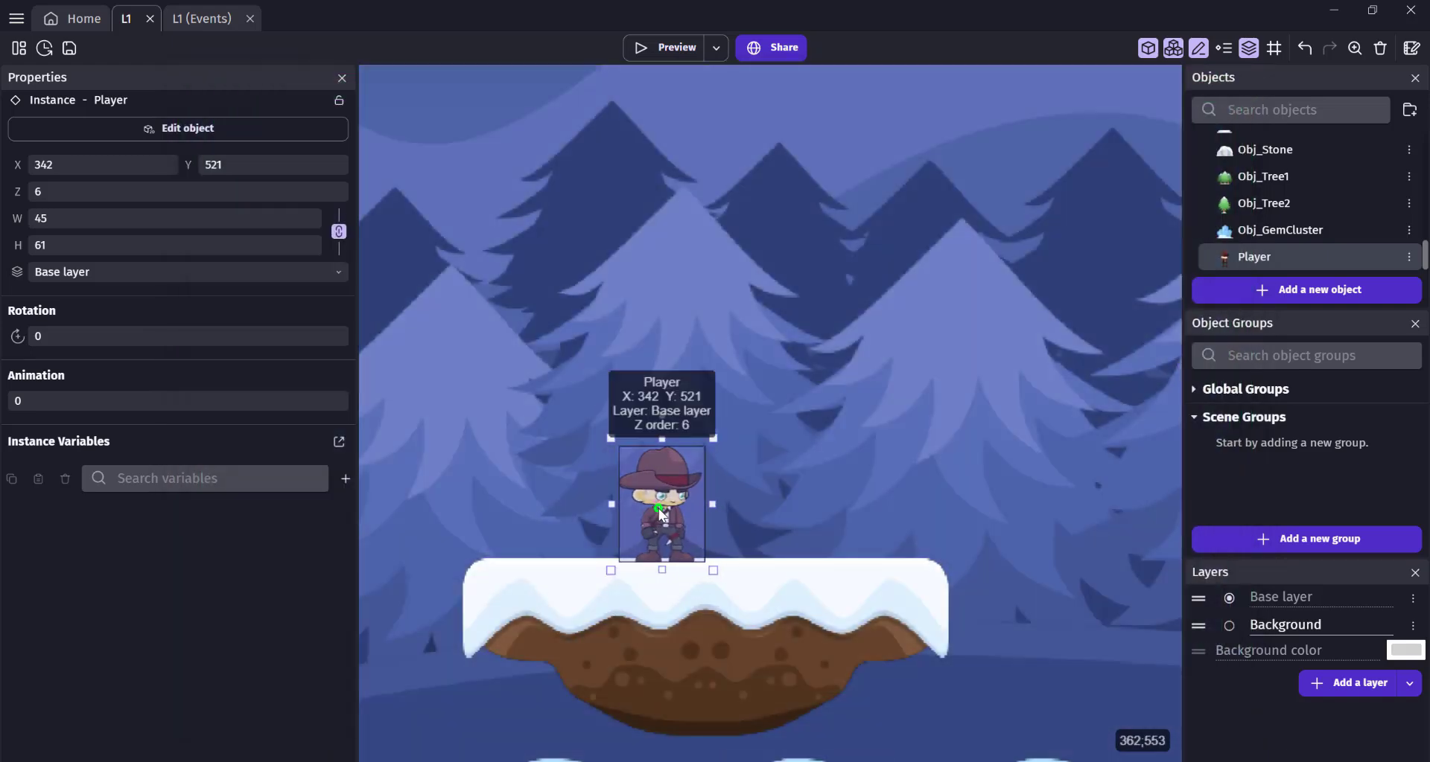
drag(660, 513, 609, 432)
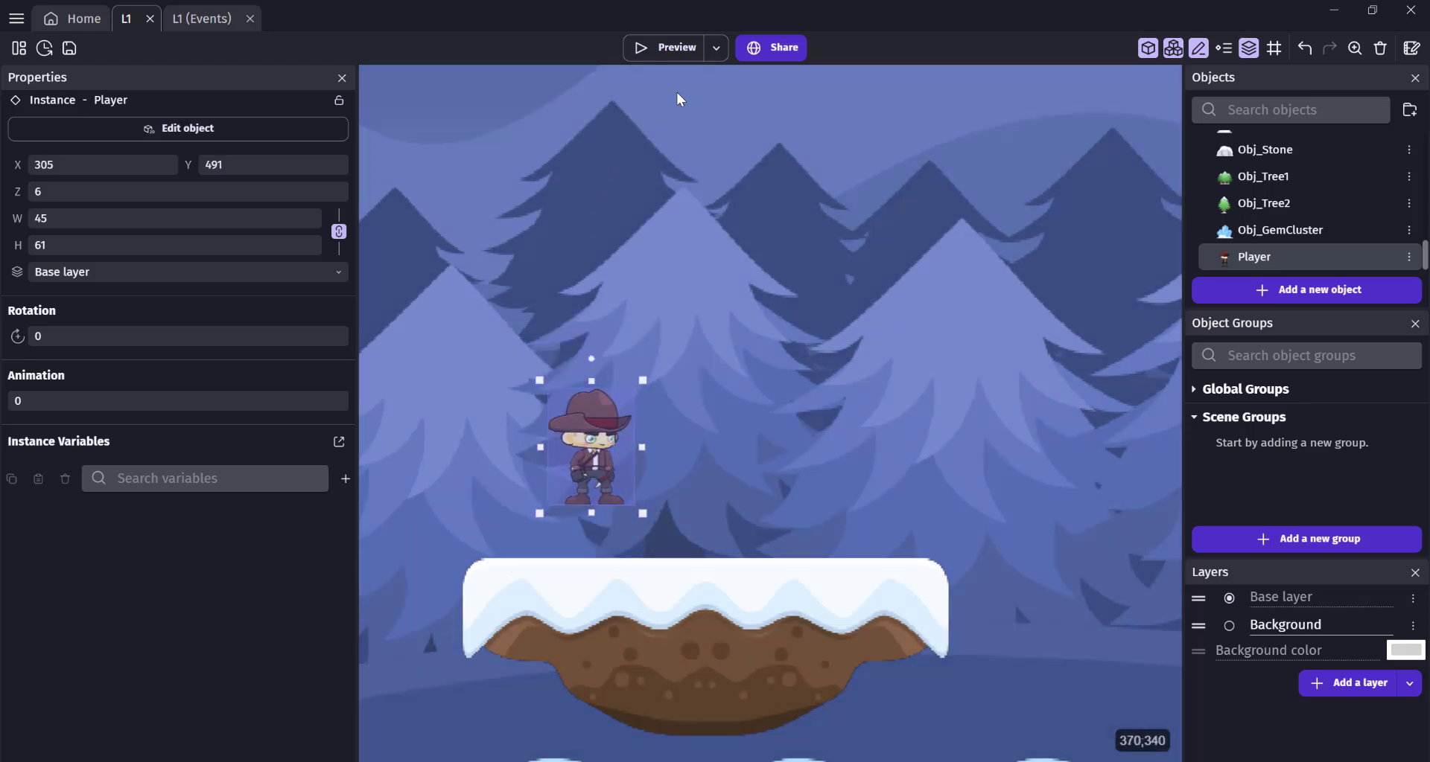
key(F5)
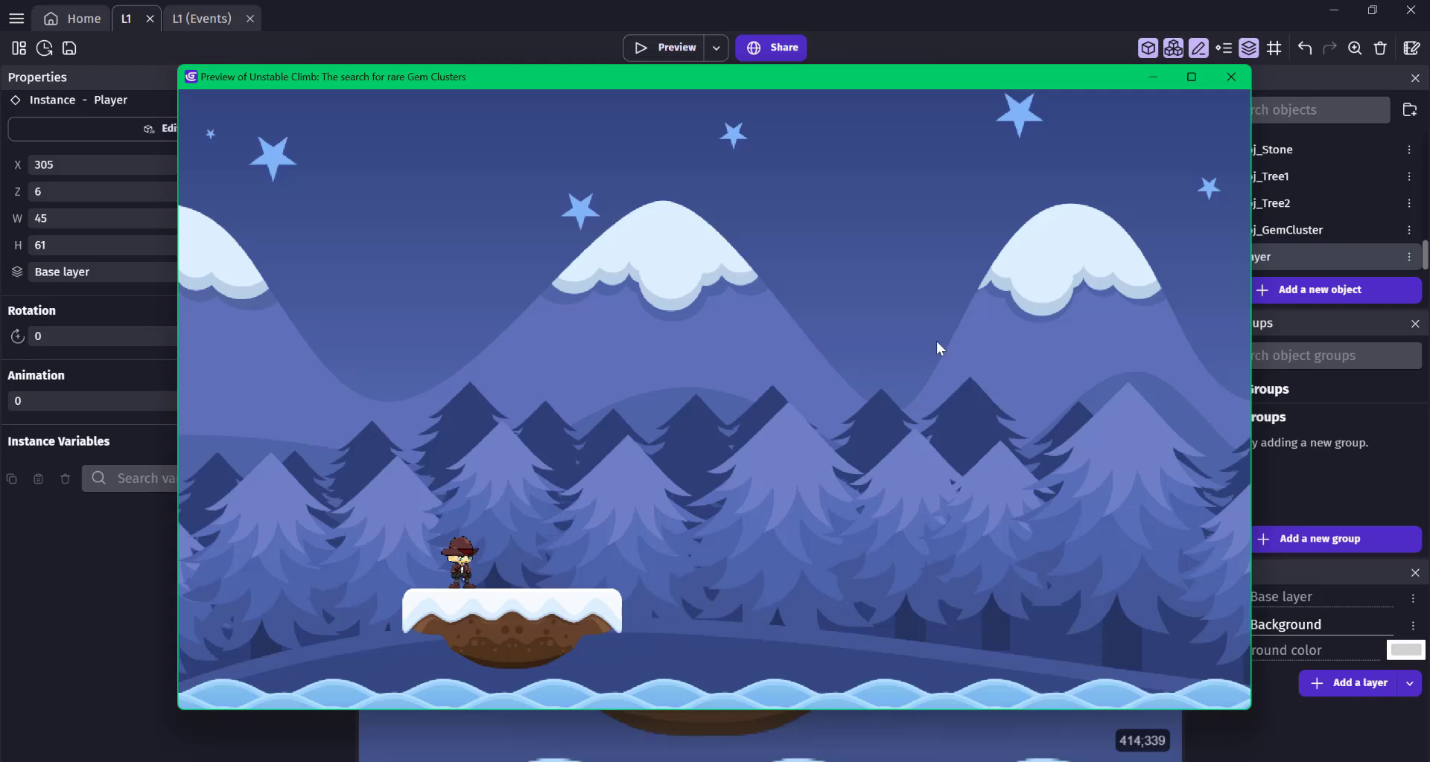
click(1235, 81)
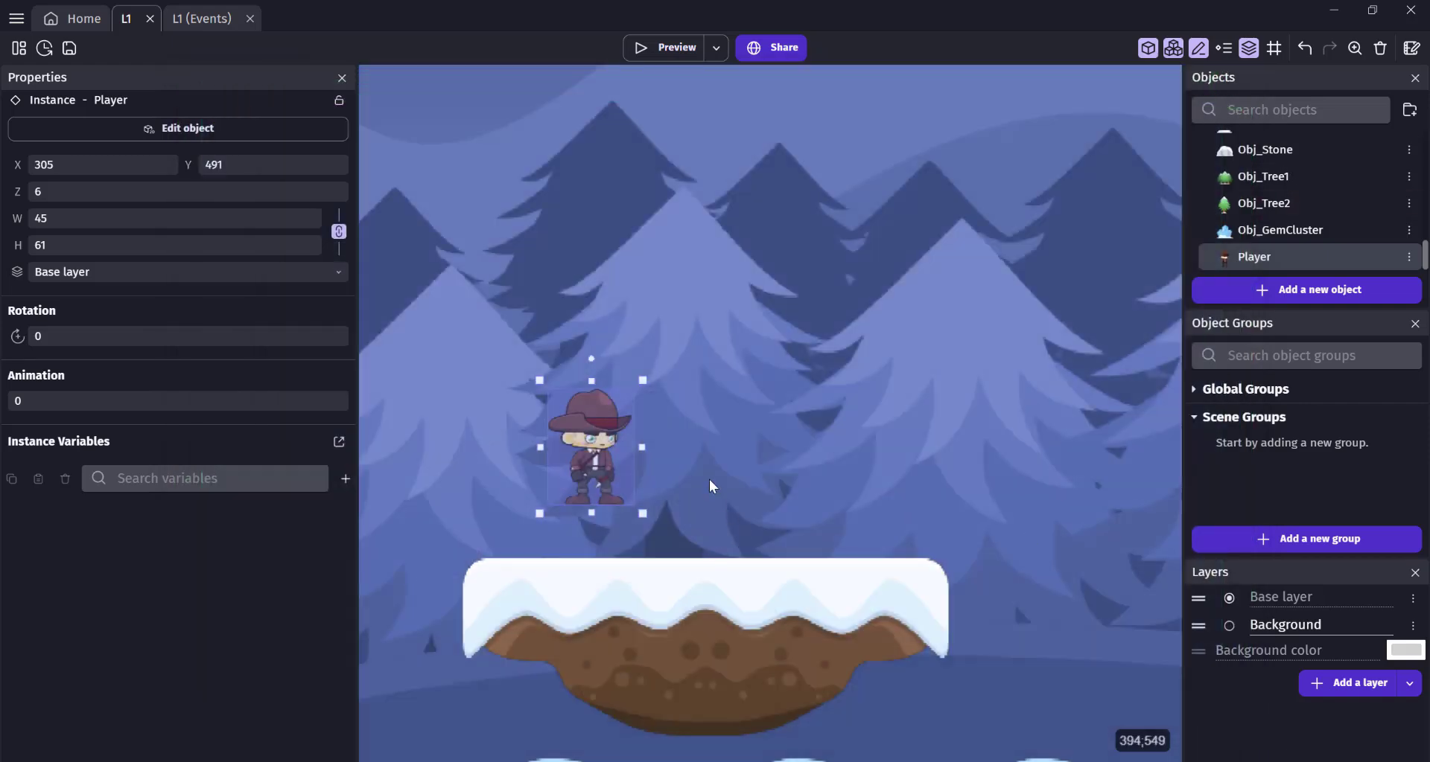
Move Player directly below Background in the object list and open it for editing
drag(1270, 253, 1270, 211)
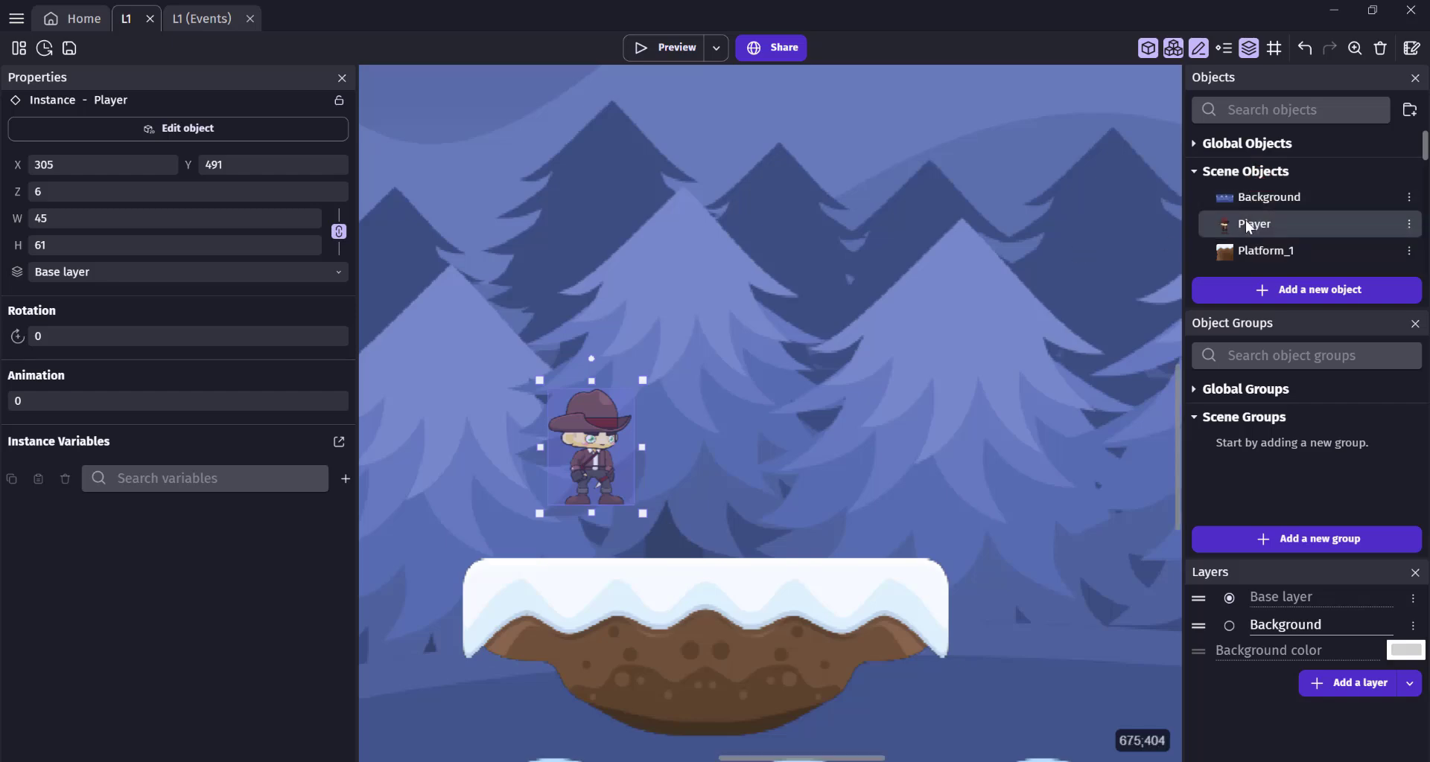
double_click(1245, 221)
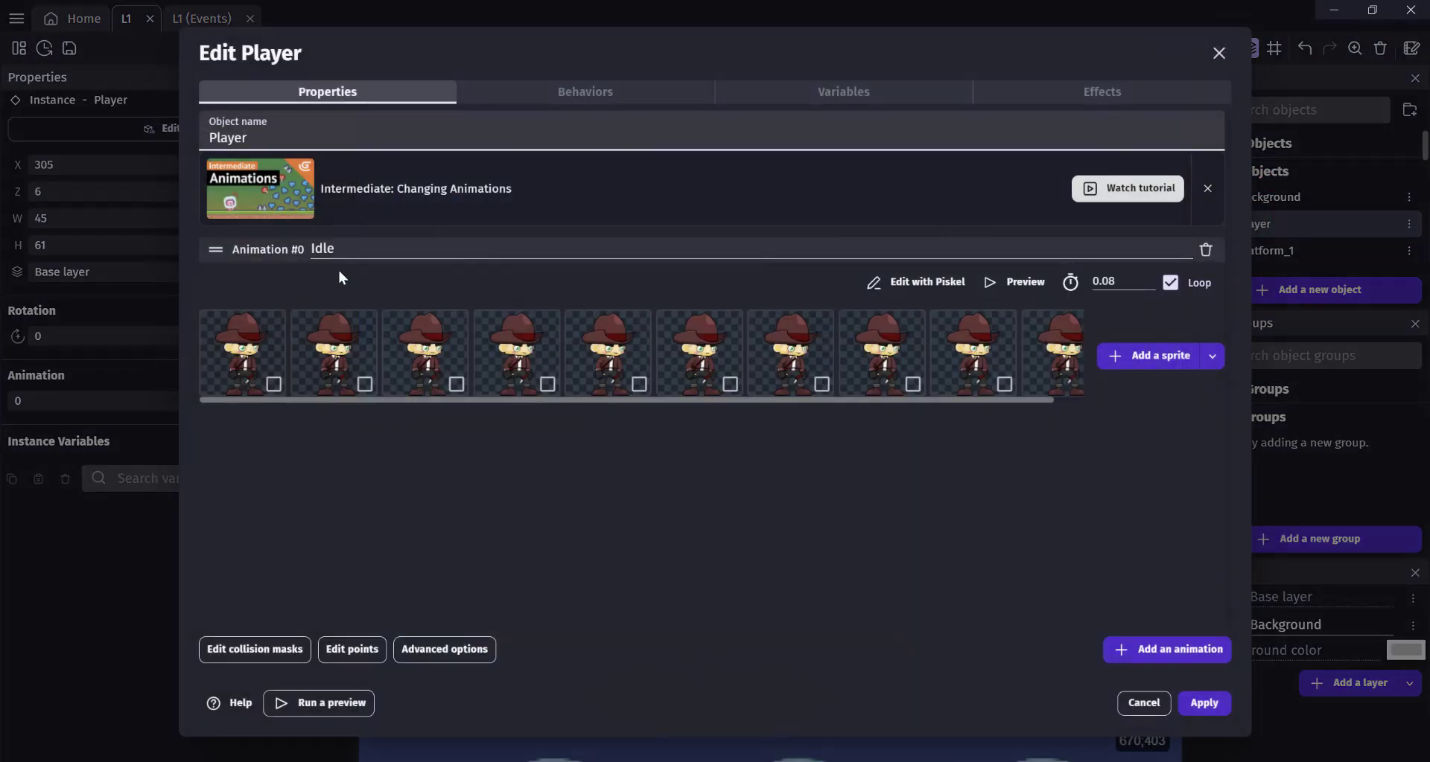
Add a second Player animation named Jump using the frames Jump__001.png to Jump__009.png
click(1175, 657)
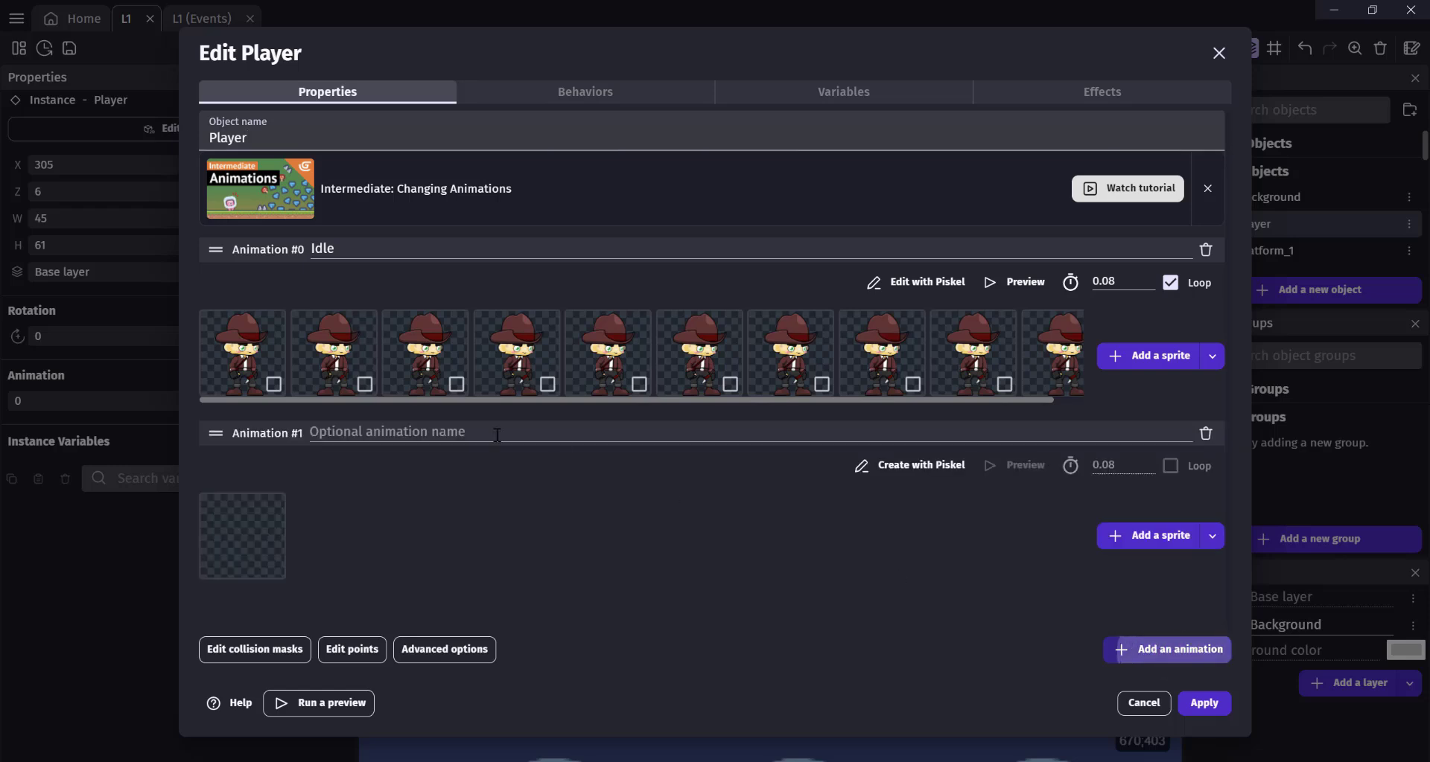
click(1144, 536)
scroll(410, 298, down, 6)
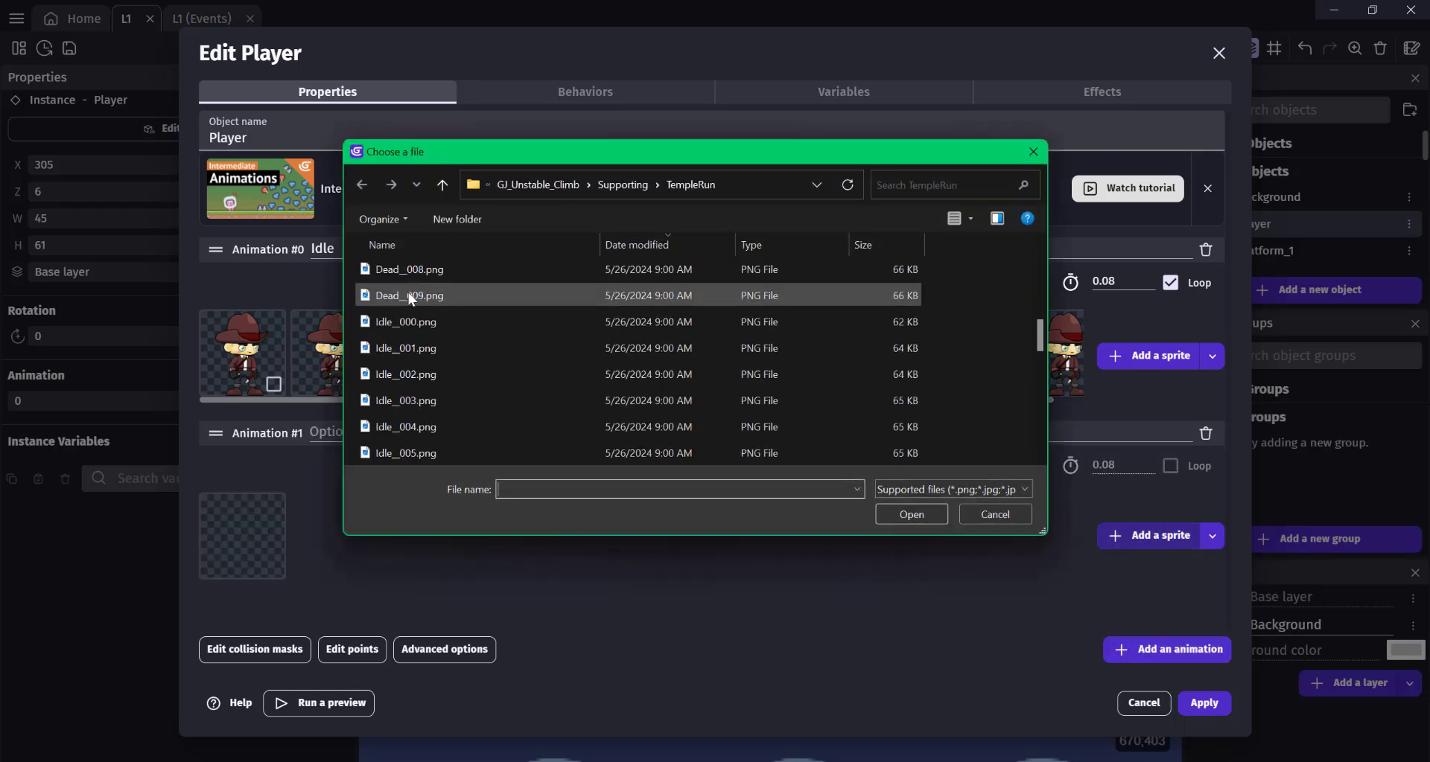
click(396, 269)
scroll(431, 392, down, 3)
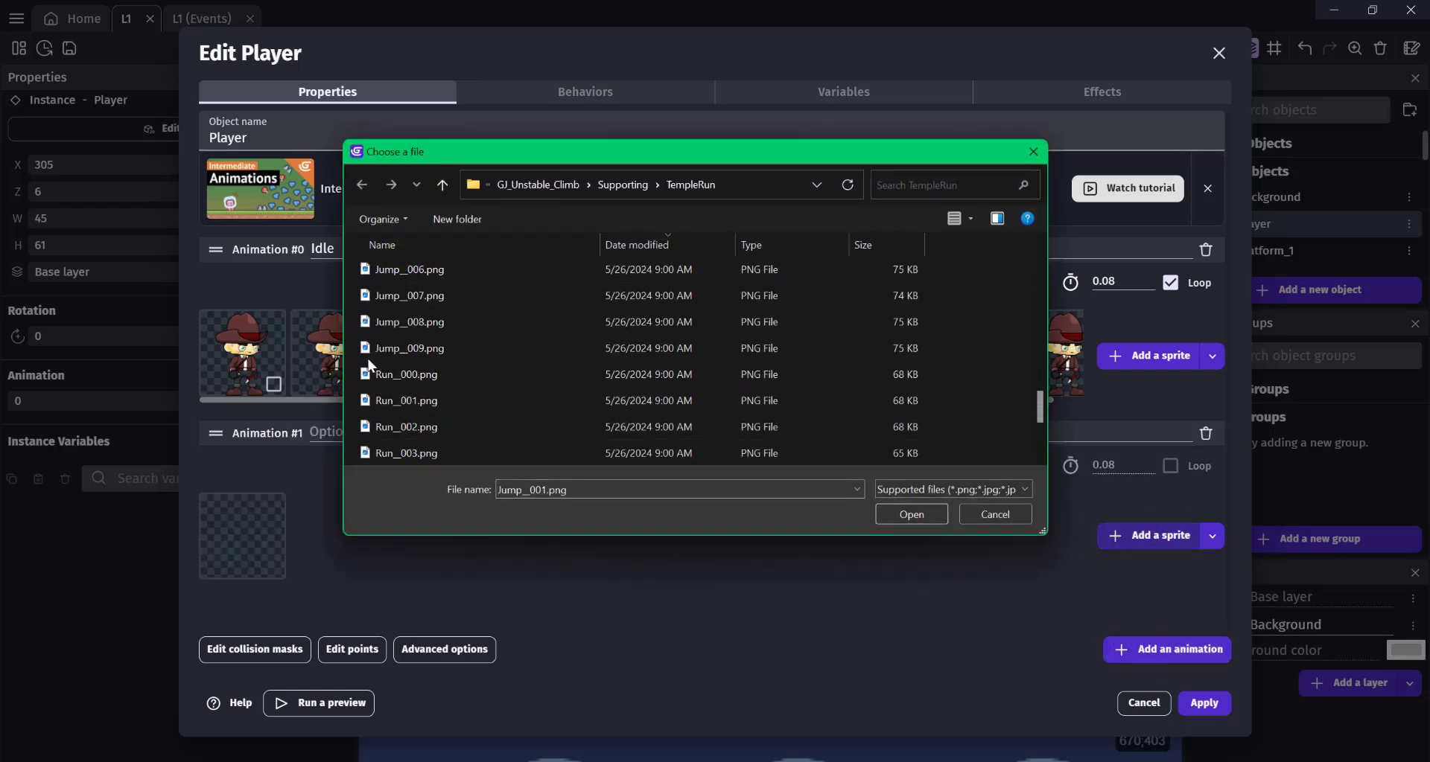
shift+click(387, 349)
click(912, 514)
click(836, 396)
click(428, 432)
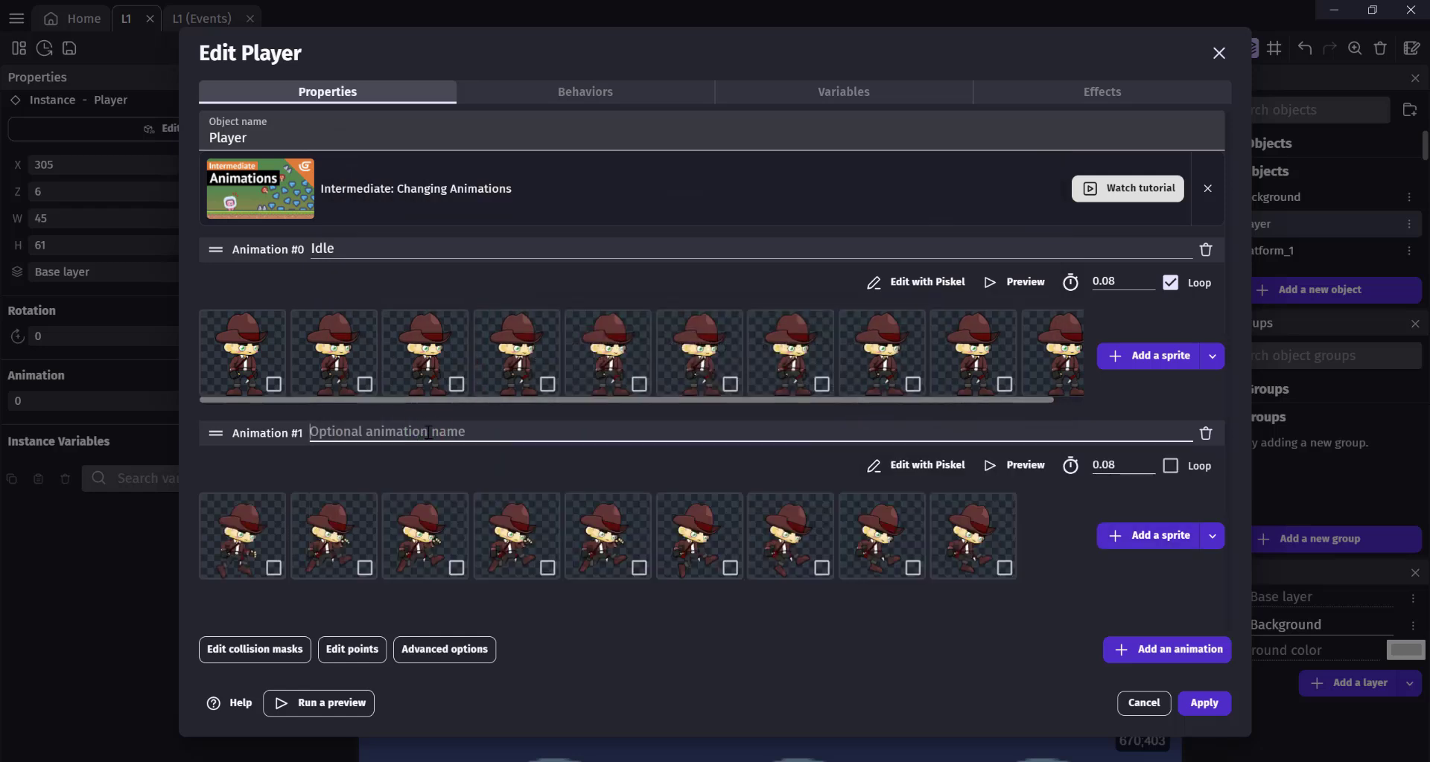
text(Jump)
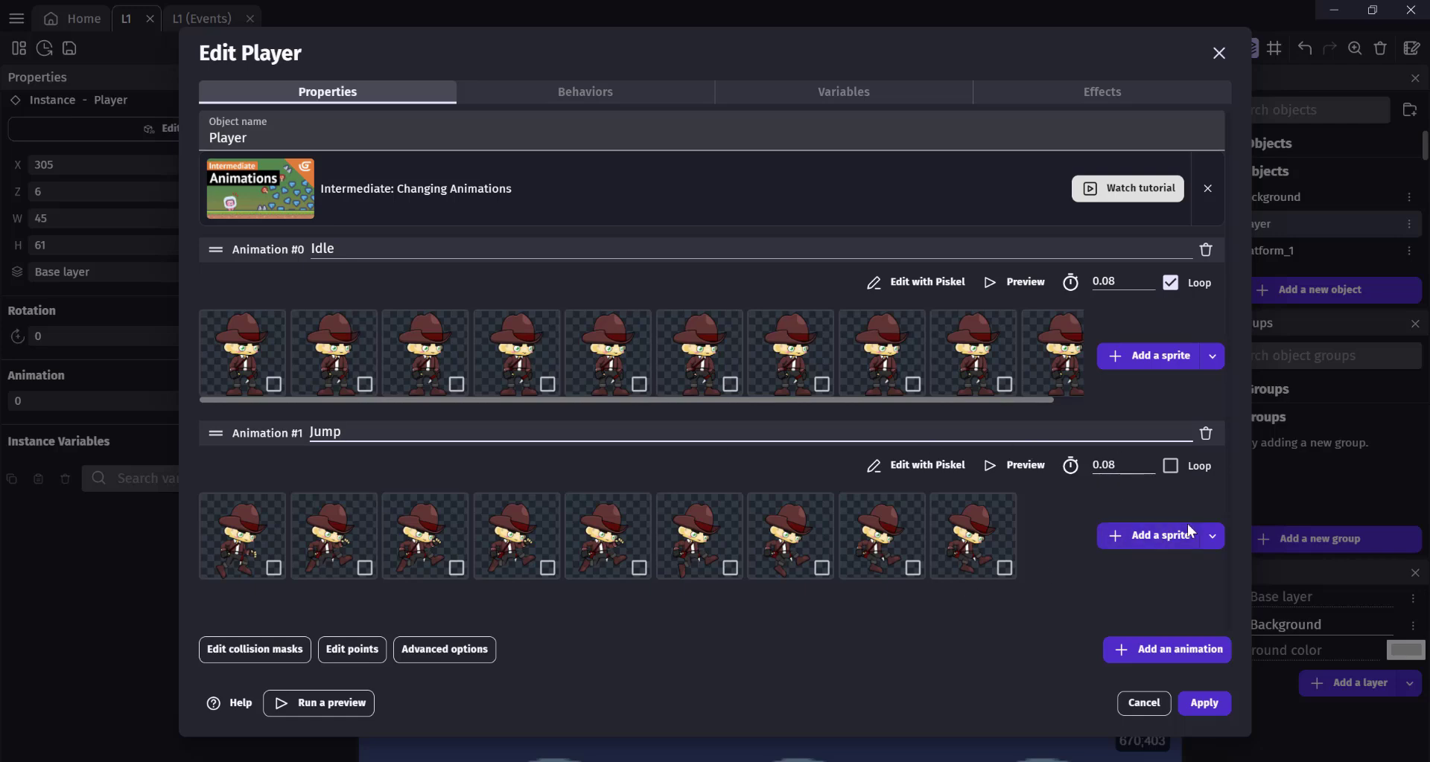
Add a third Player animation named Run using the frames Run__000.png to Run__009.png
click(1162, 649)
click(1147, 577)
click(408, 319)
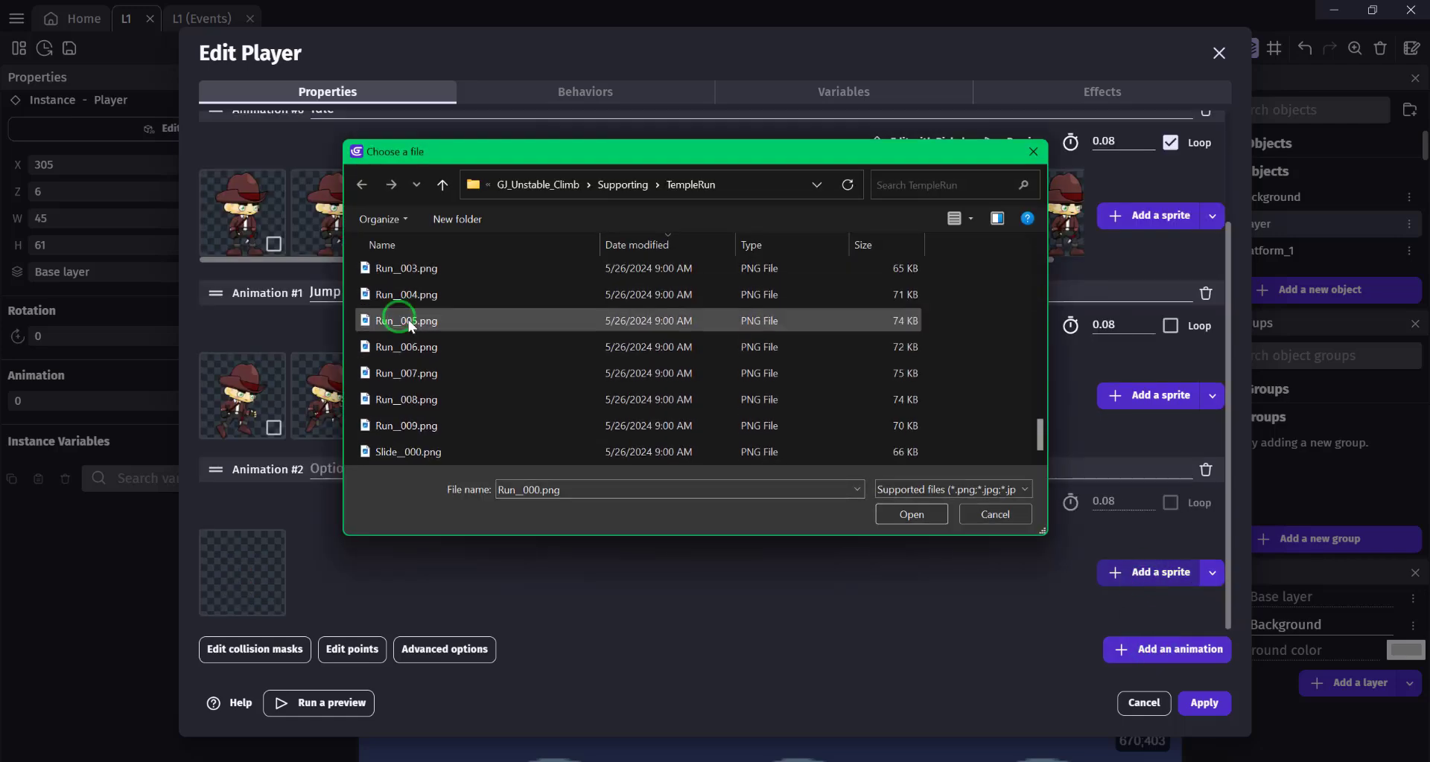
key(Return)
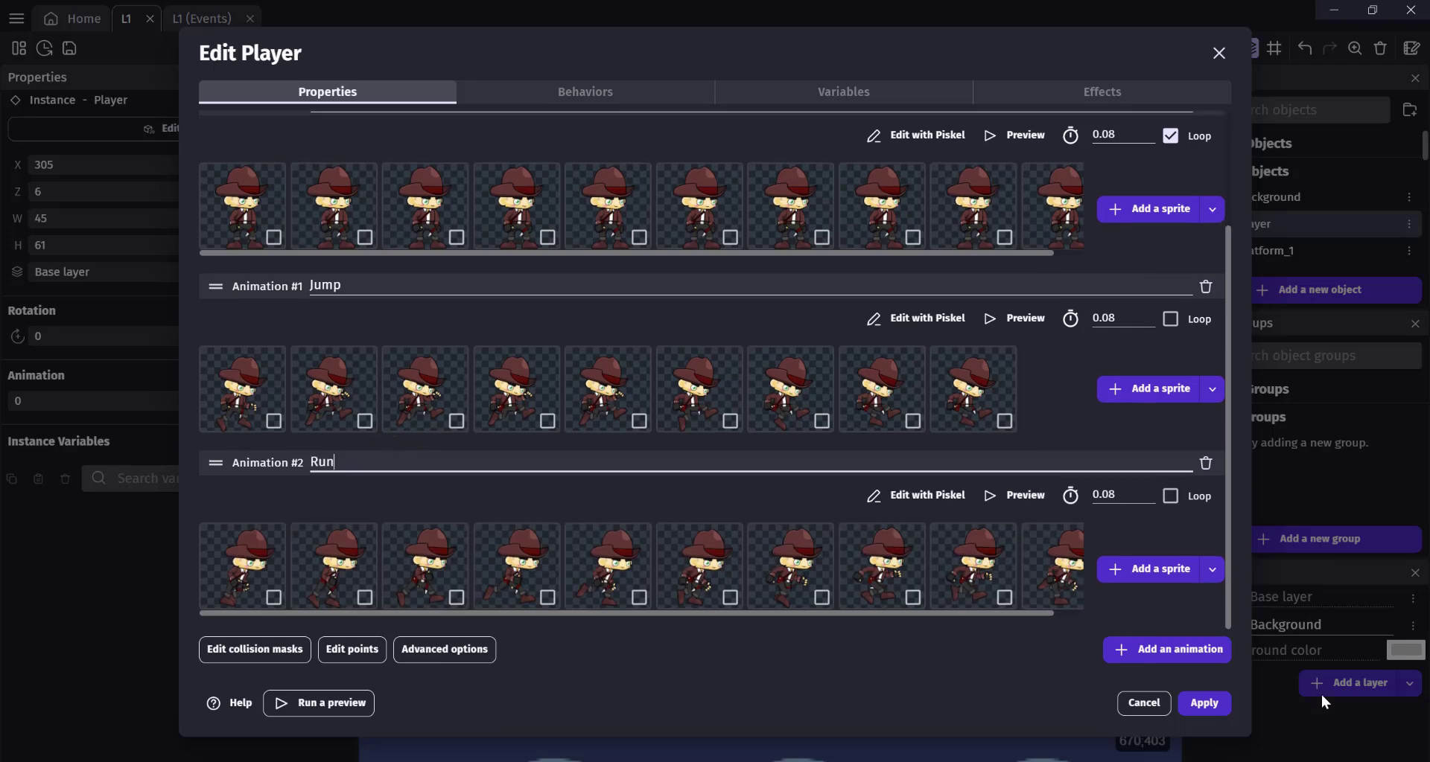
Add a fourth Player animation named Dead using the frames Dead__000.png to Dead__009.png
click(1167, 649)
click(383, 466)
text(Dead)
click(1147, 572)
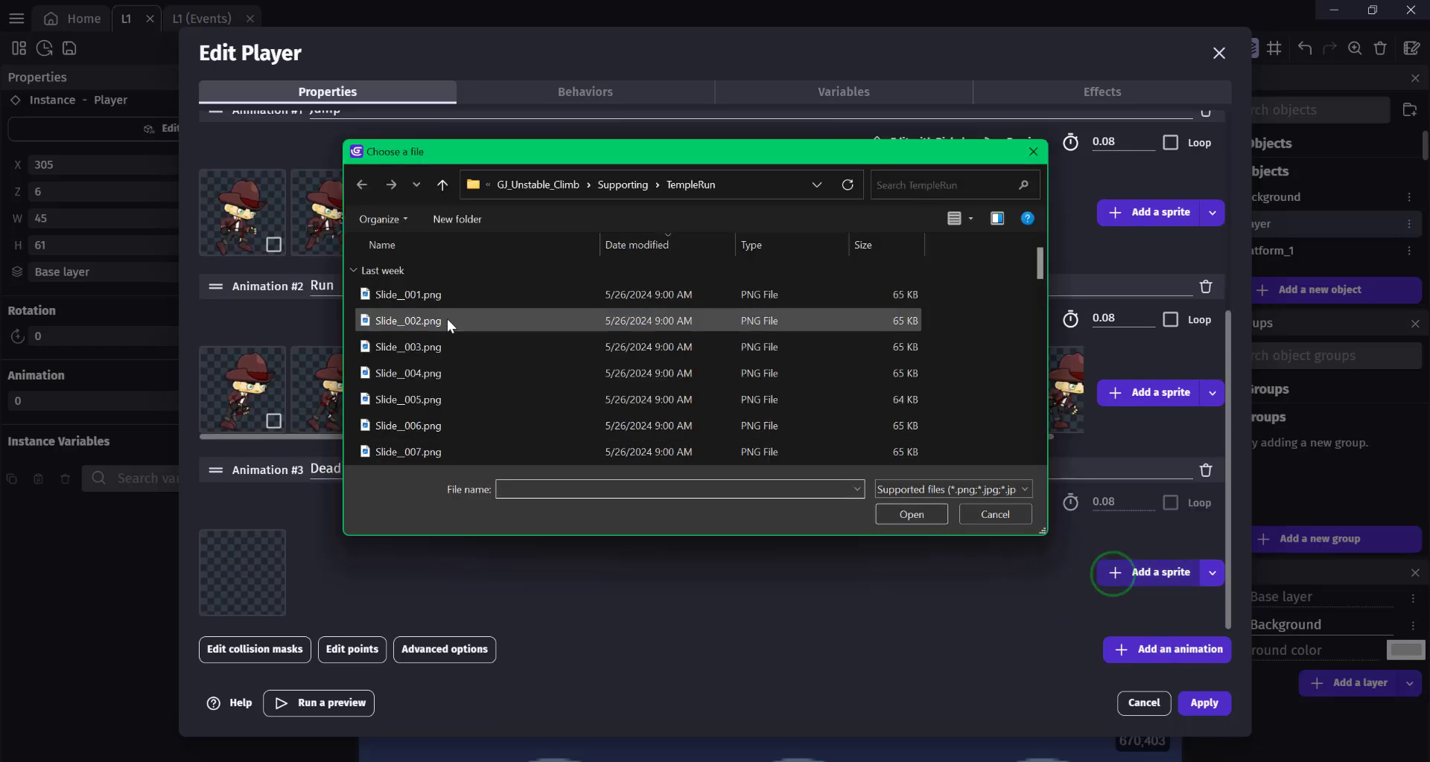
click(415, 294)
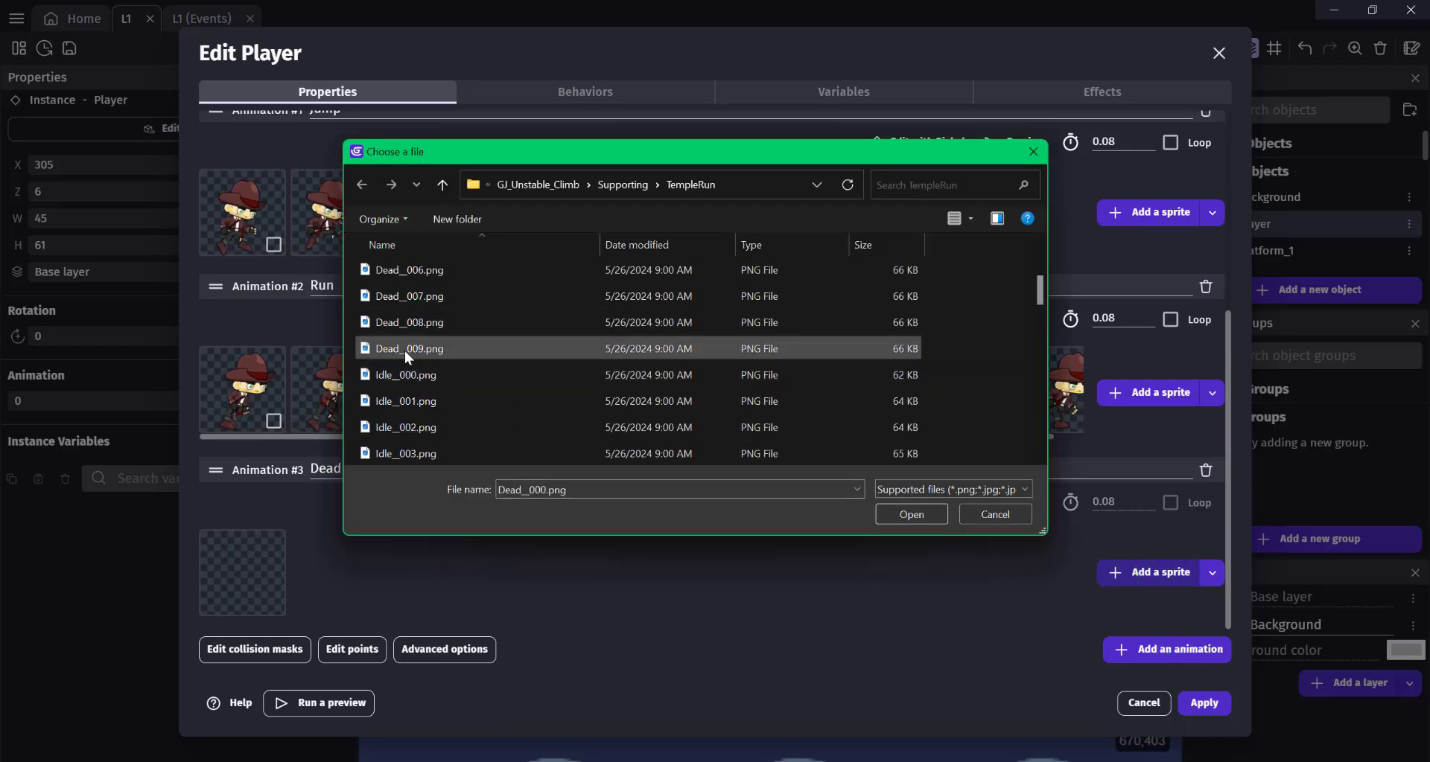
key(ctrl+a)
key(Return)
Add a fifth Player animation named Slide, load its Slide frames and apply the object changes
click(1167, 649)
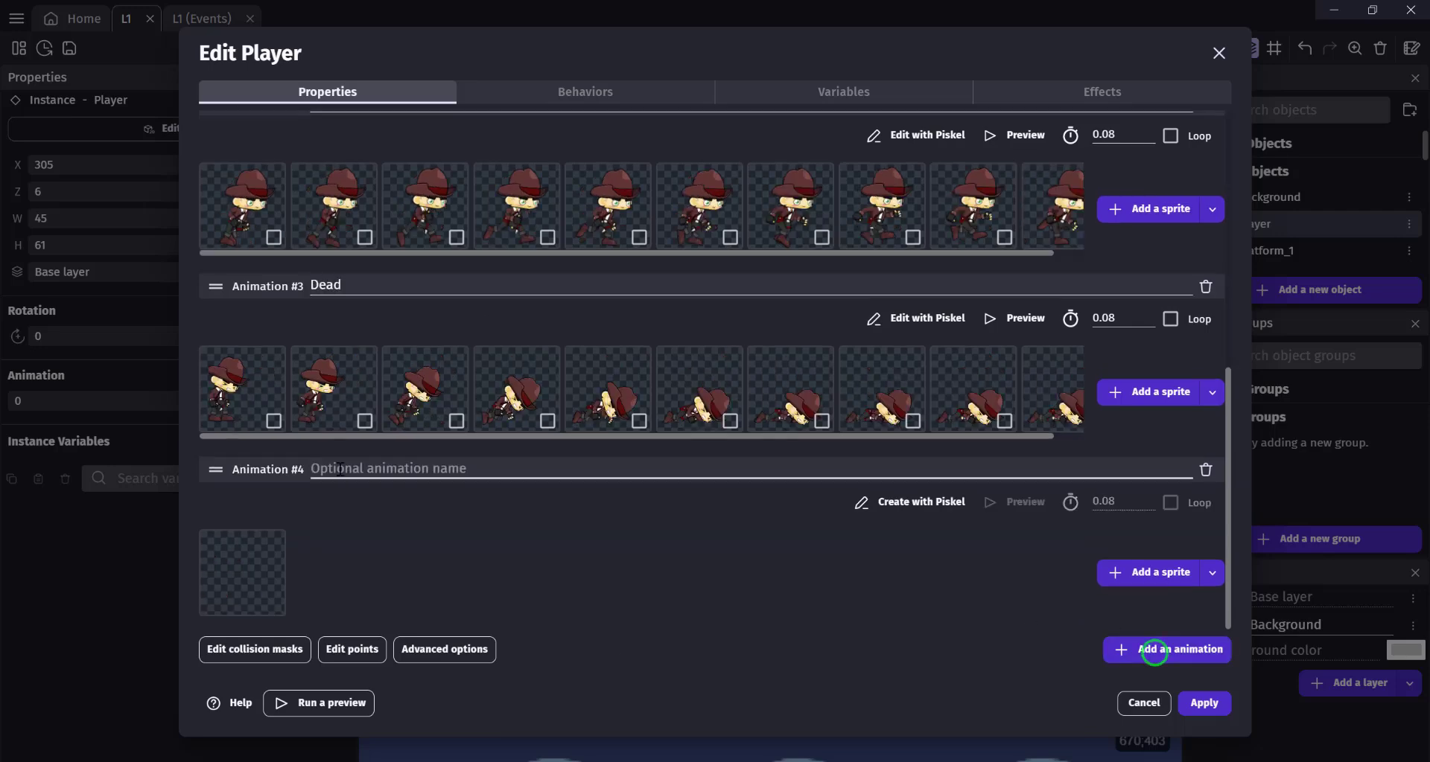
text(Slide)
click(1146, 572)
click(418, 449)
key(Return)
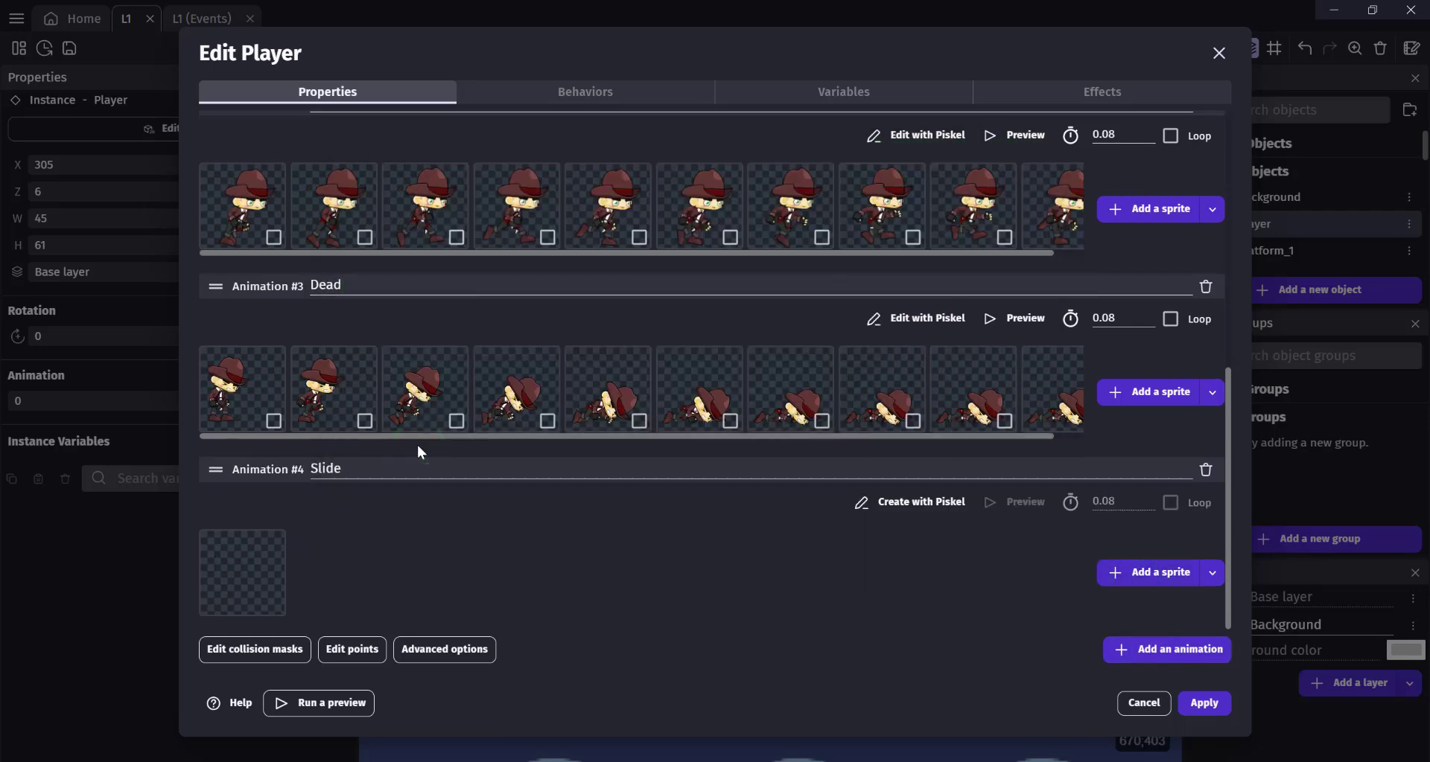
click(1204, 704)
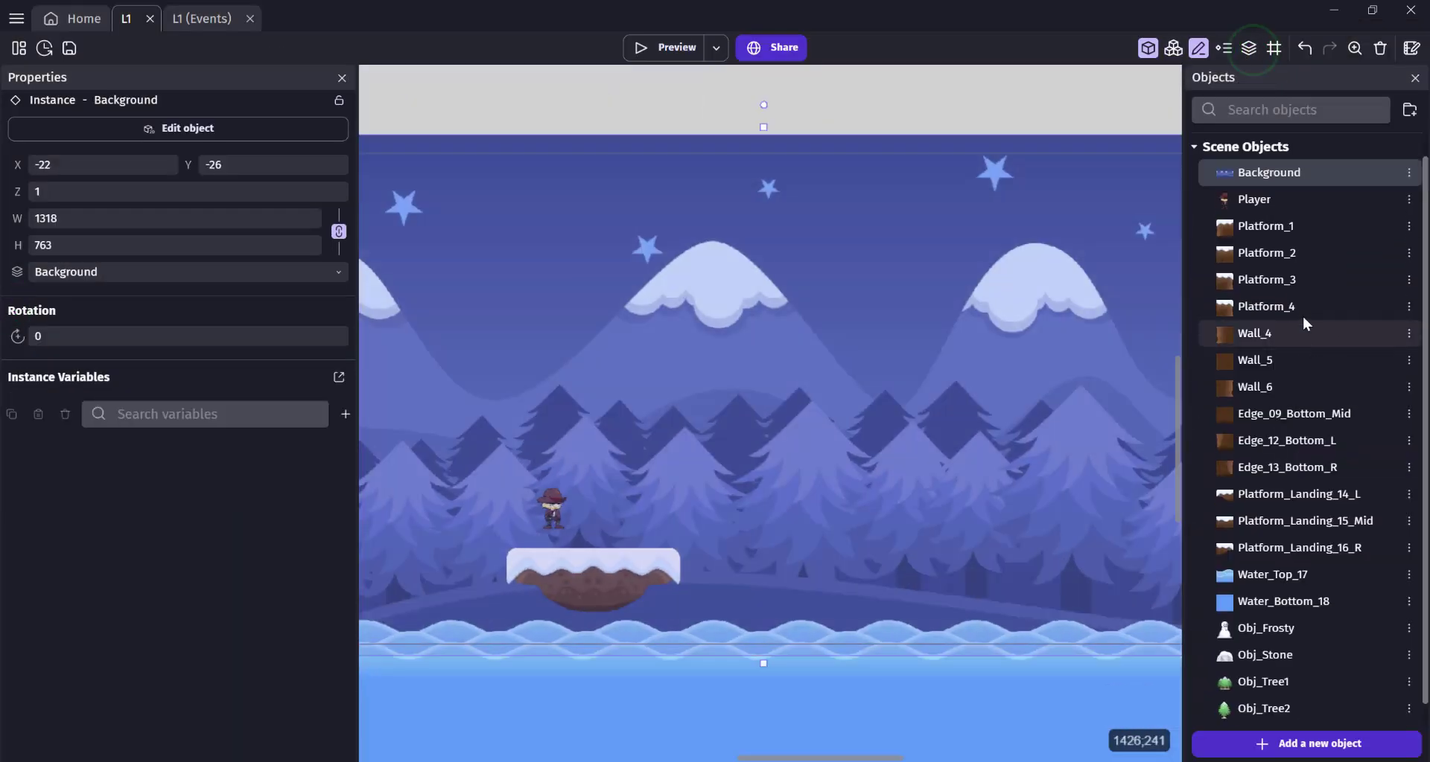
Place a Wall_4 instance beside the snowy landing platform, at about X 131, with Z order 2
drag(545, 508, 538, 594)
click(536, 597)
double_click(89, 193)
text(2)
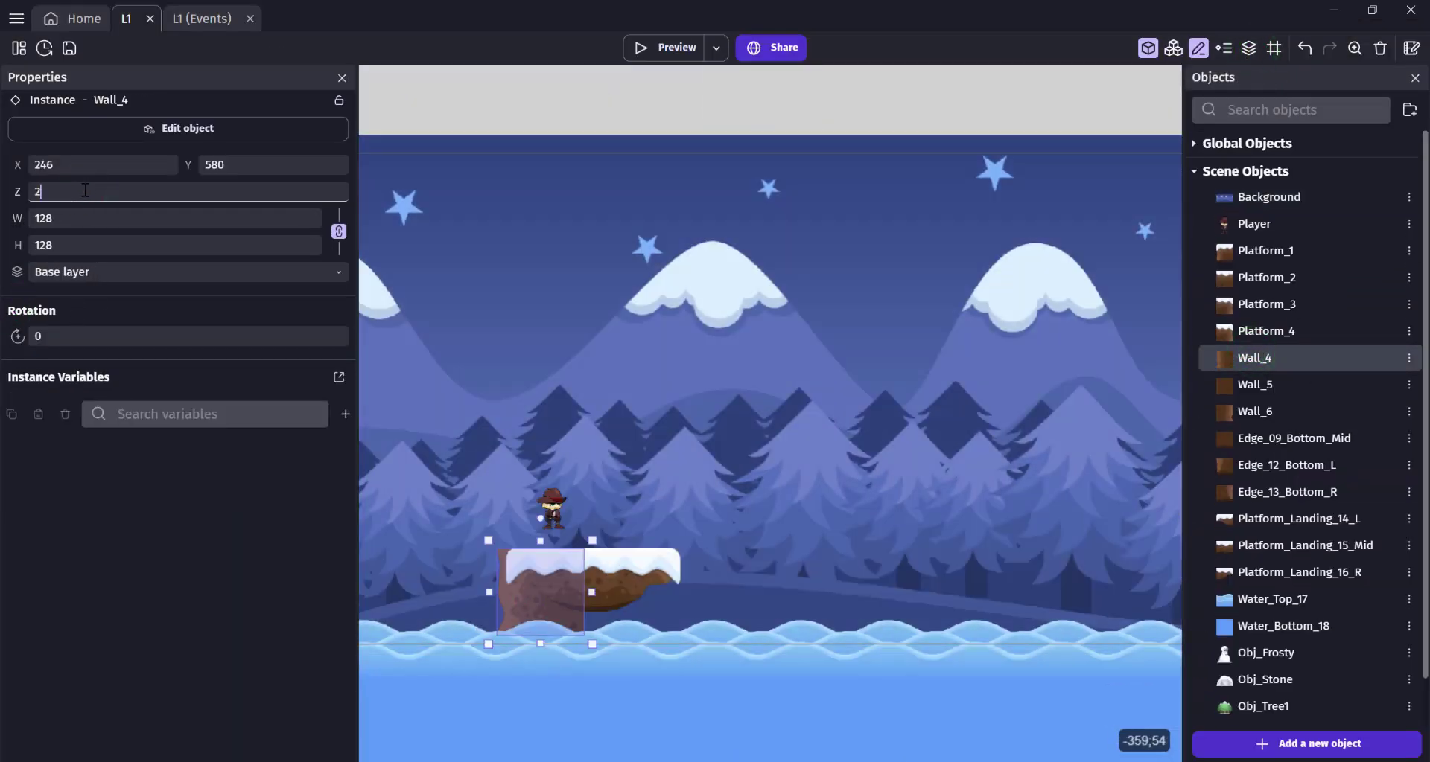
scroll(538, 581, up, 3)
drag(496, 634, 407, 639)
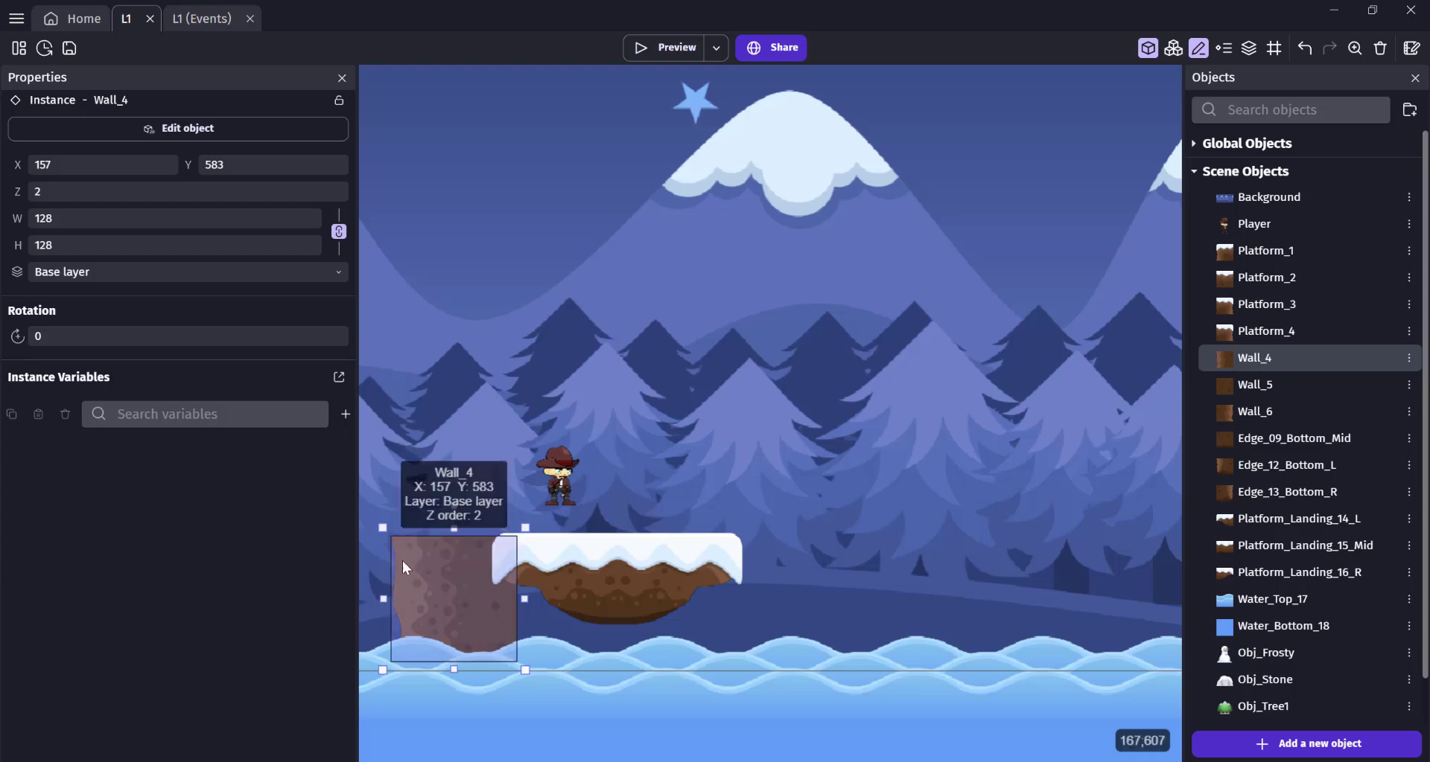
drag(402, 561, 376, 567)
Stretch the Wall_4 instance upward past the background's upper edge to a height of about 882
middle_drag(420, 612, 579, 605)
scroll(579, 605, down, 2)
drag(583, 539, 606, 117)
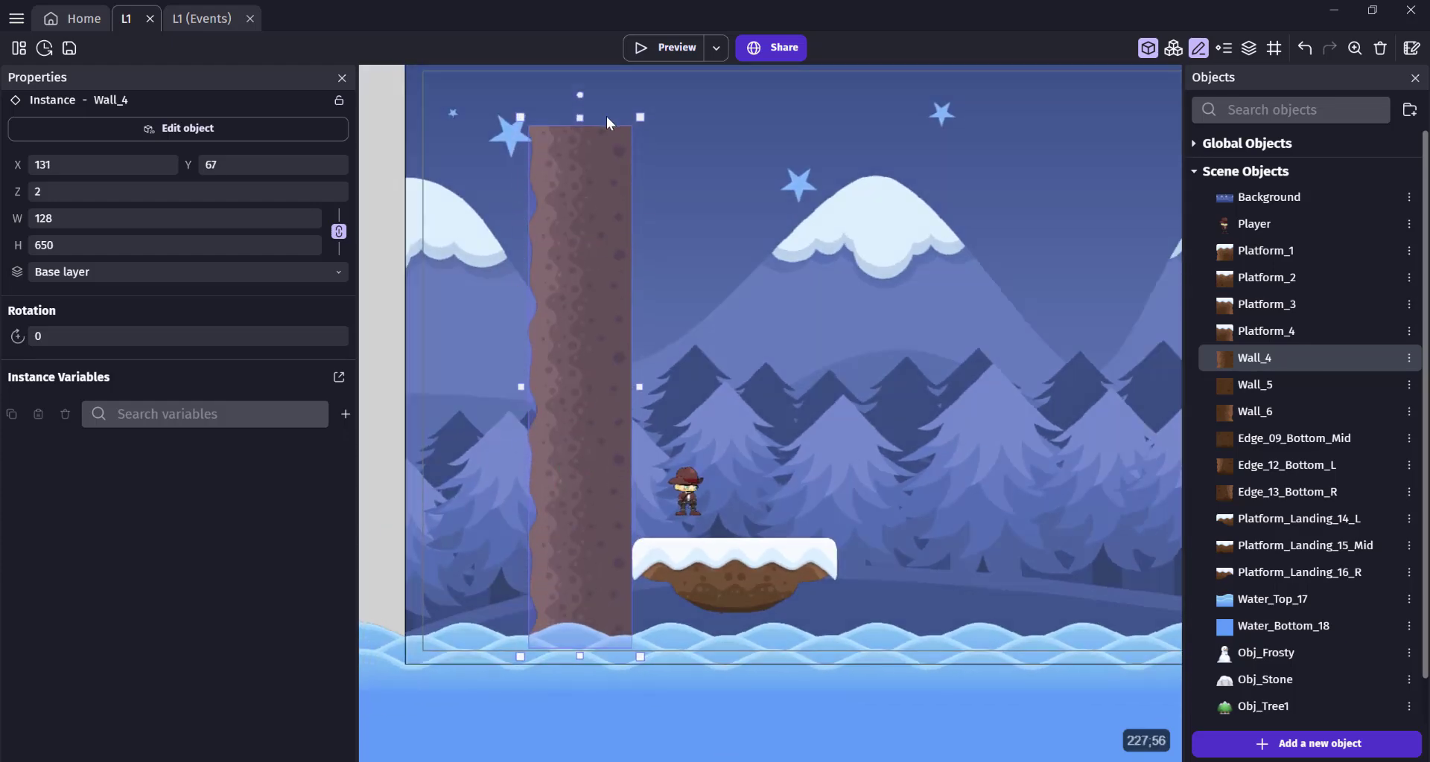
scroll(1198, 437, down, 1)
scroll(903, 469, down, 3)
middle_drag(904, 468, 785, 604)
drag(572, 367, 582, 185)
scroll(736, 329, down, 1)
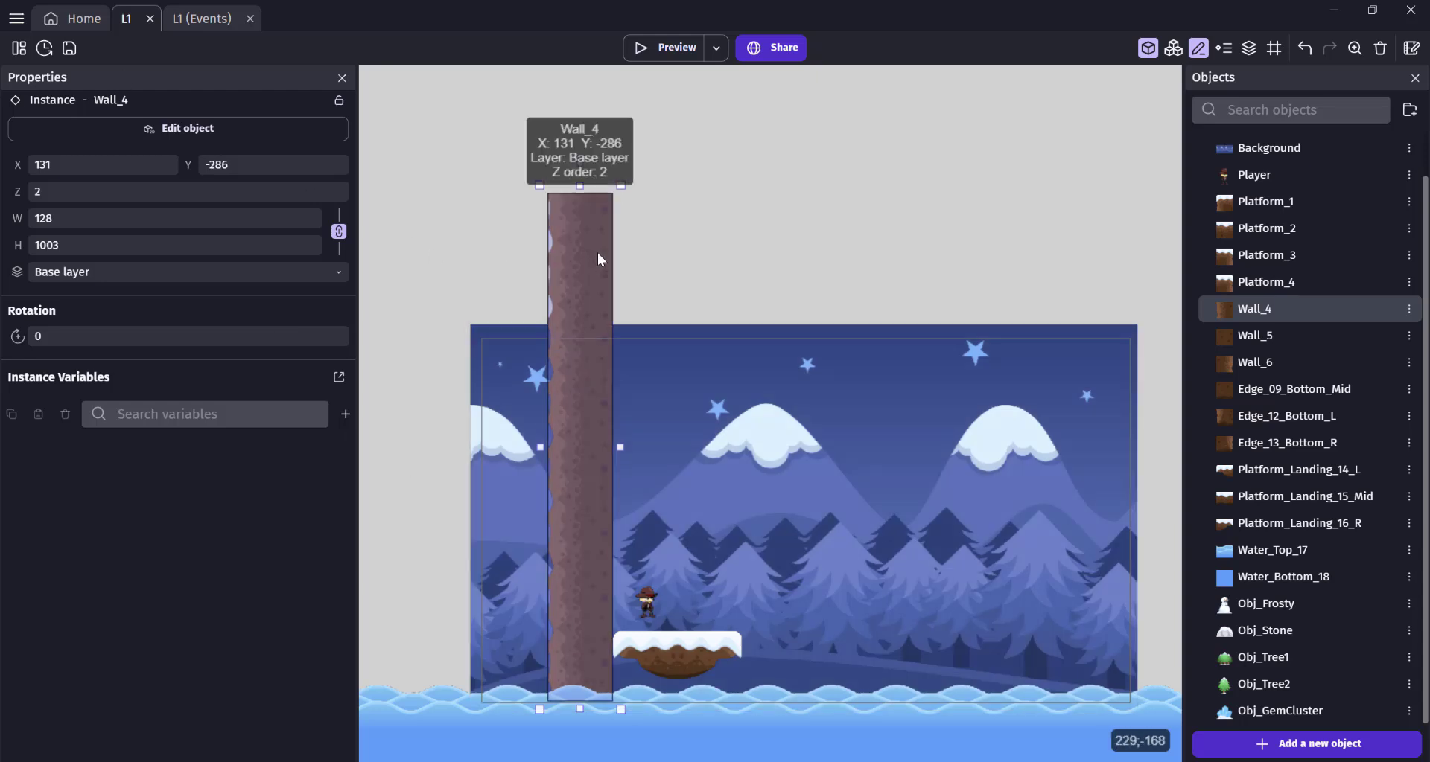
drag(580, 186, 580, 218)
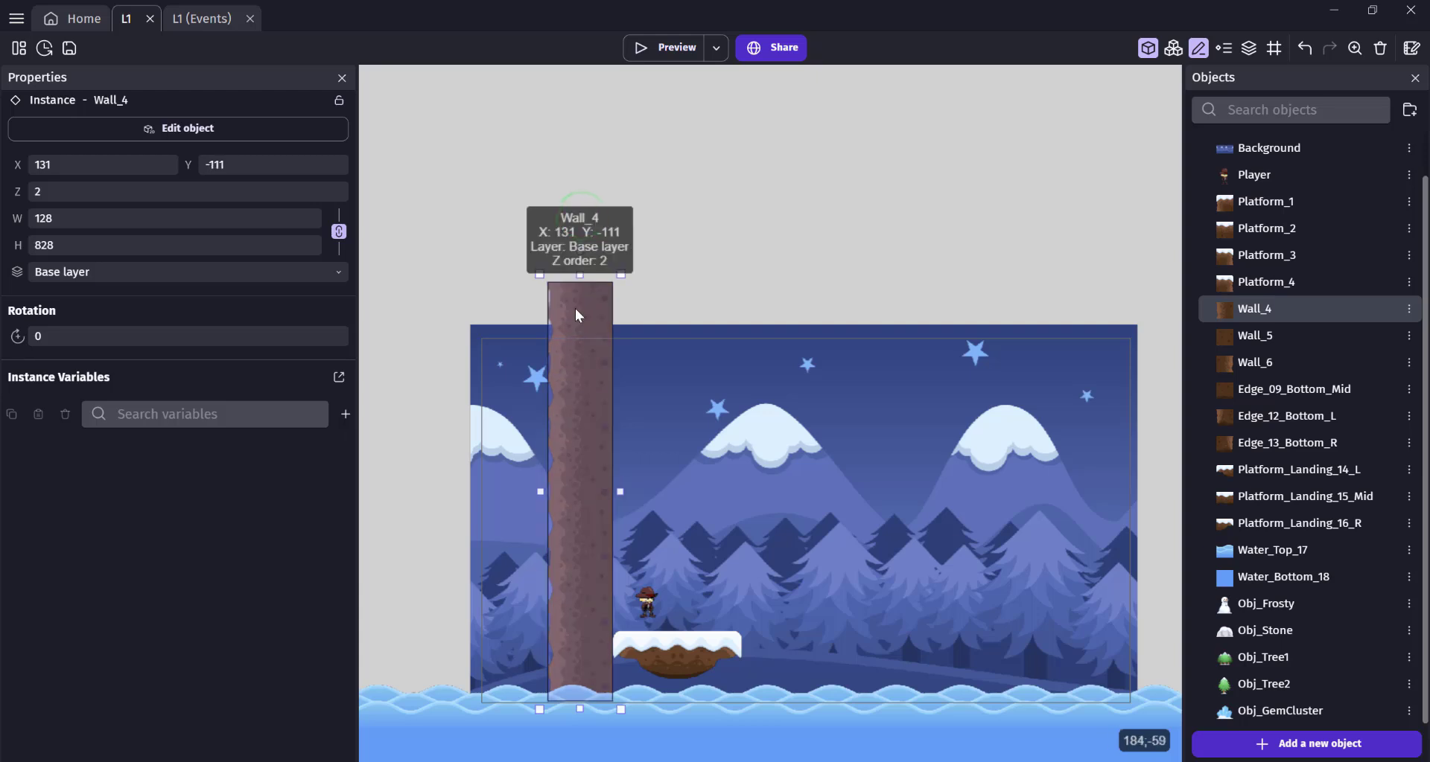
drag(579, 216, 585, 251)
Set the Wall_4 instance's position to X 132 and Y -152
click(284, 164)
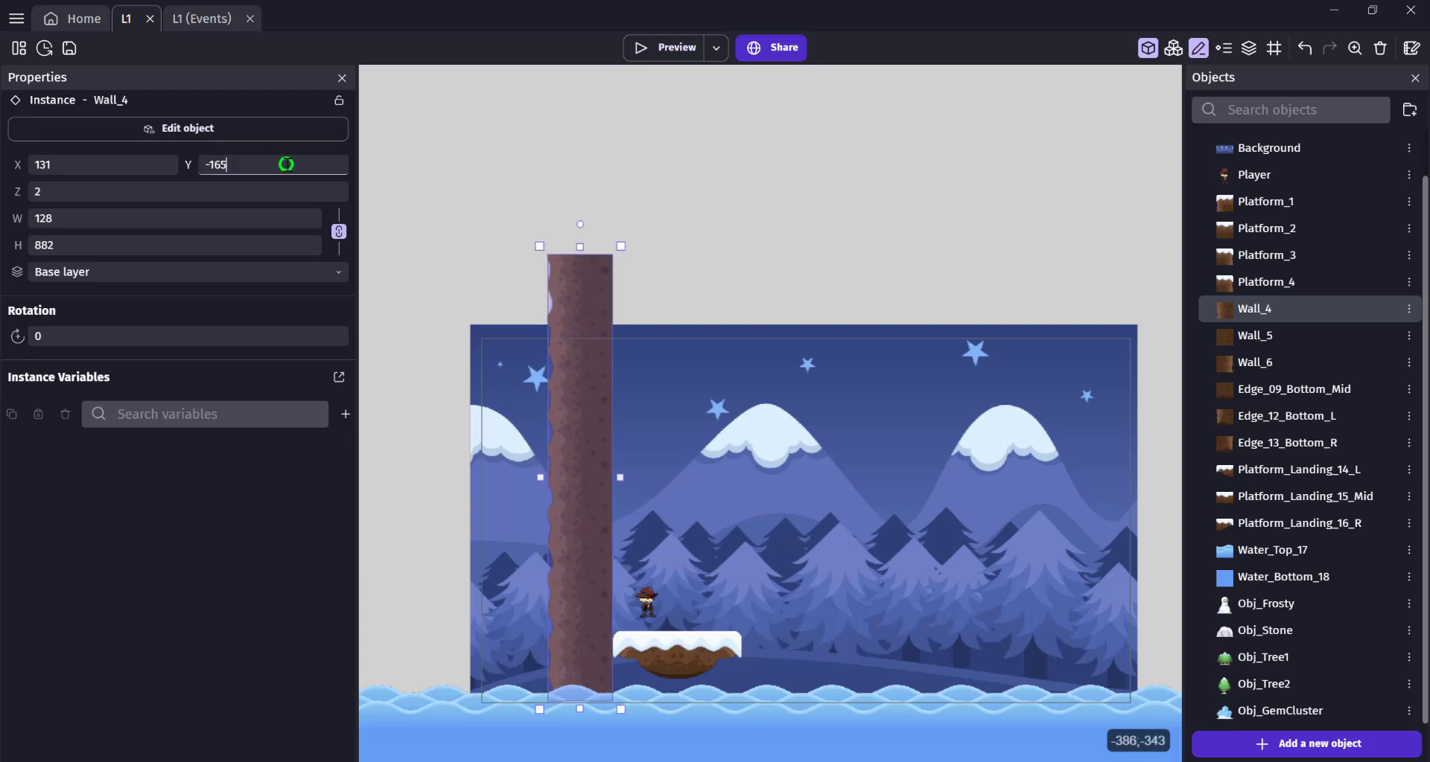
key(BackSpace)
key(BackSpace)
text(52)
click(447, 357)
drag(602, 577, 602, 574)
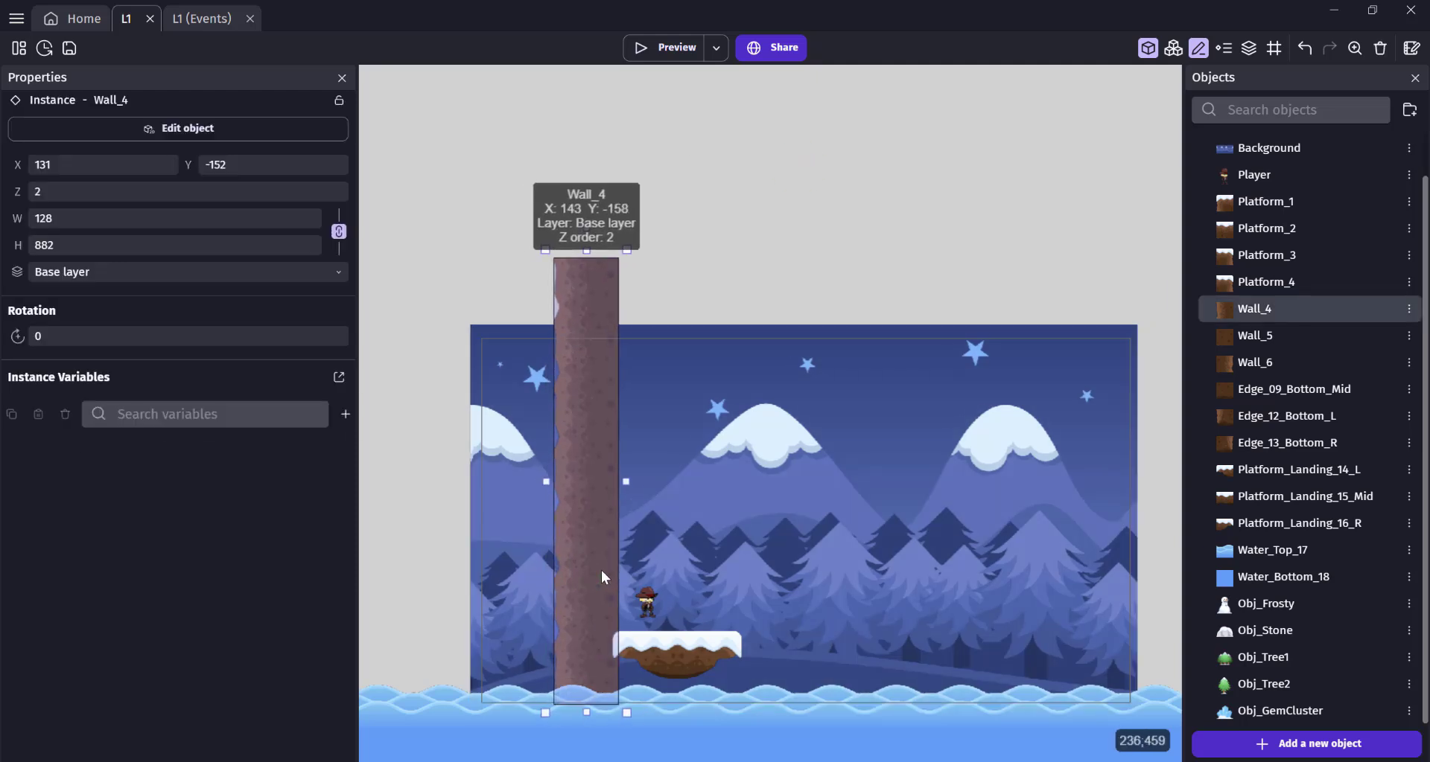
click(144, 163)
key(Tab)
text(-152)
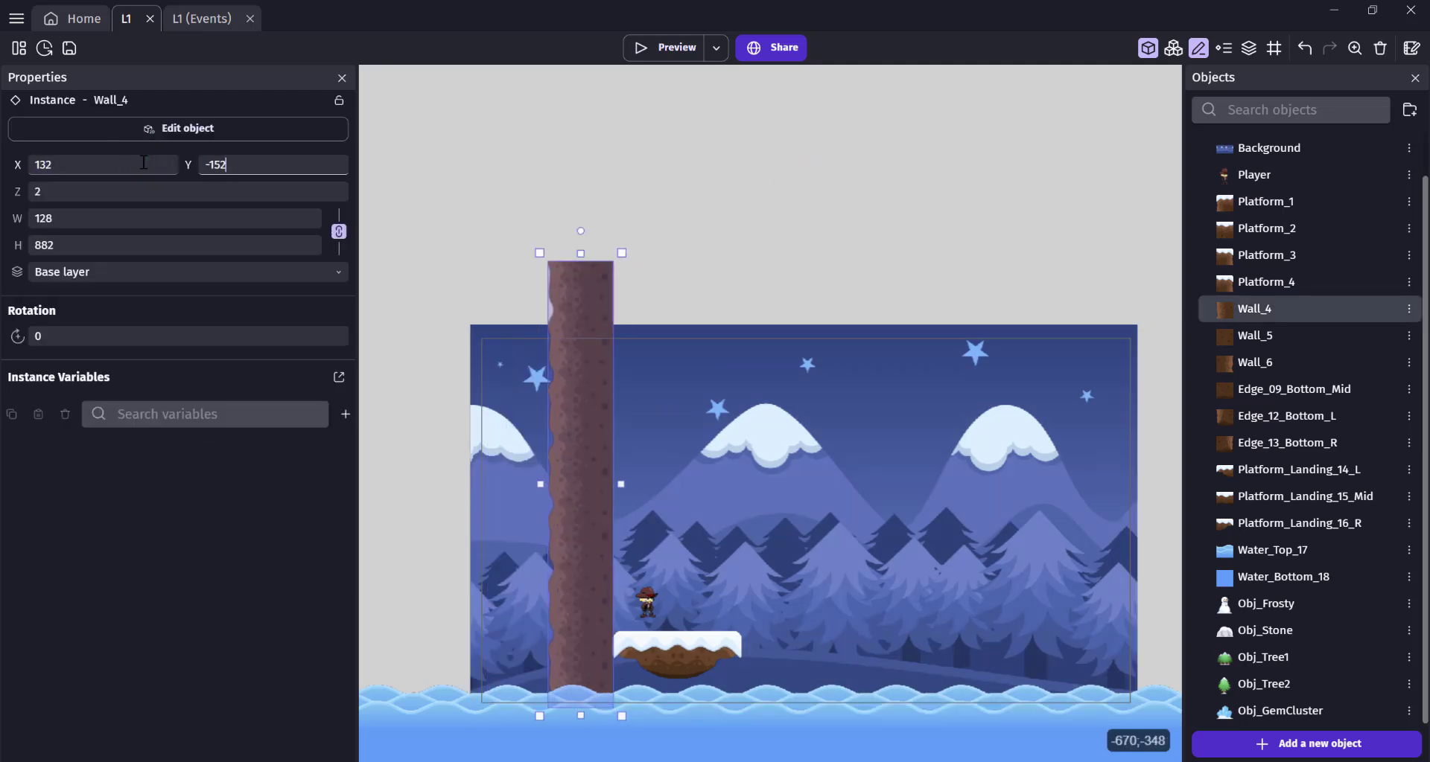
click(511, 251)
Add a Wall_6 instance of about 128 by 887 and position it at X 608 and Y -192
drag(1265, 370, 853, 251)
click(834, 665)
click(134, 167)
text(608)
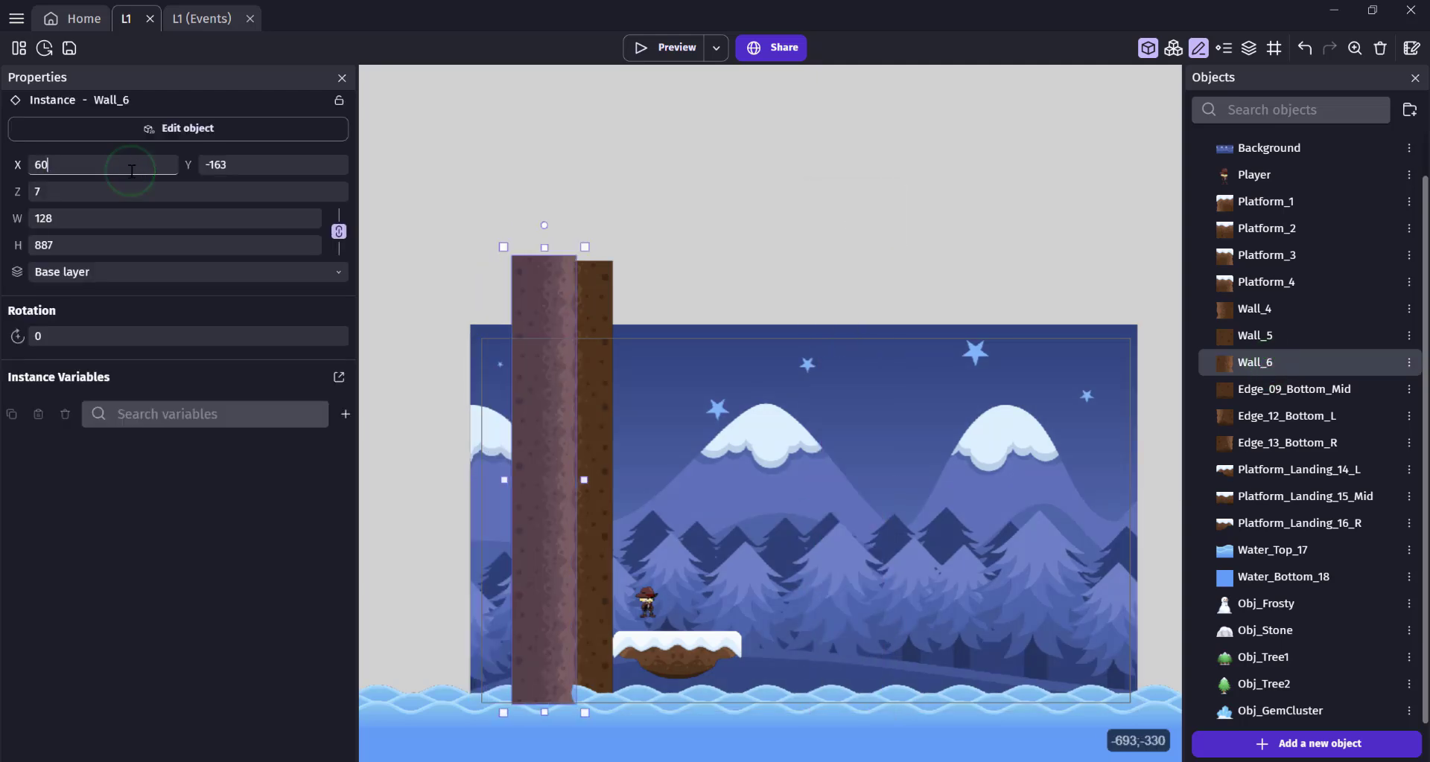
key(Tab)
text(-192)
click(929, 230)
click(828, 298)
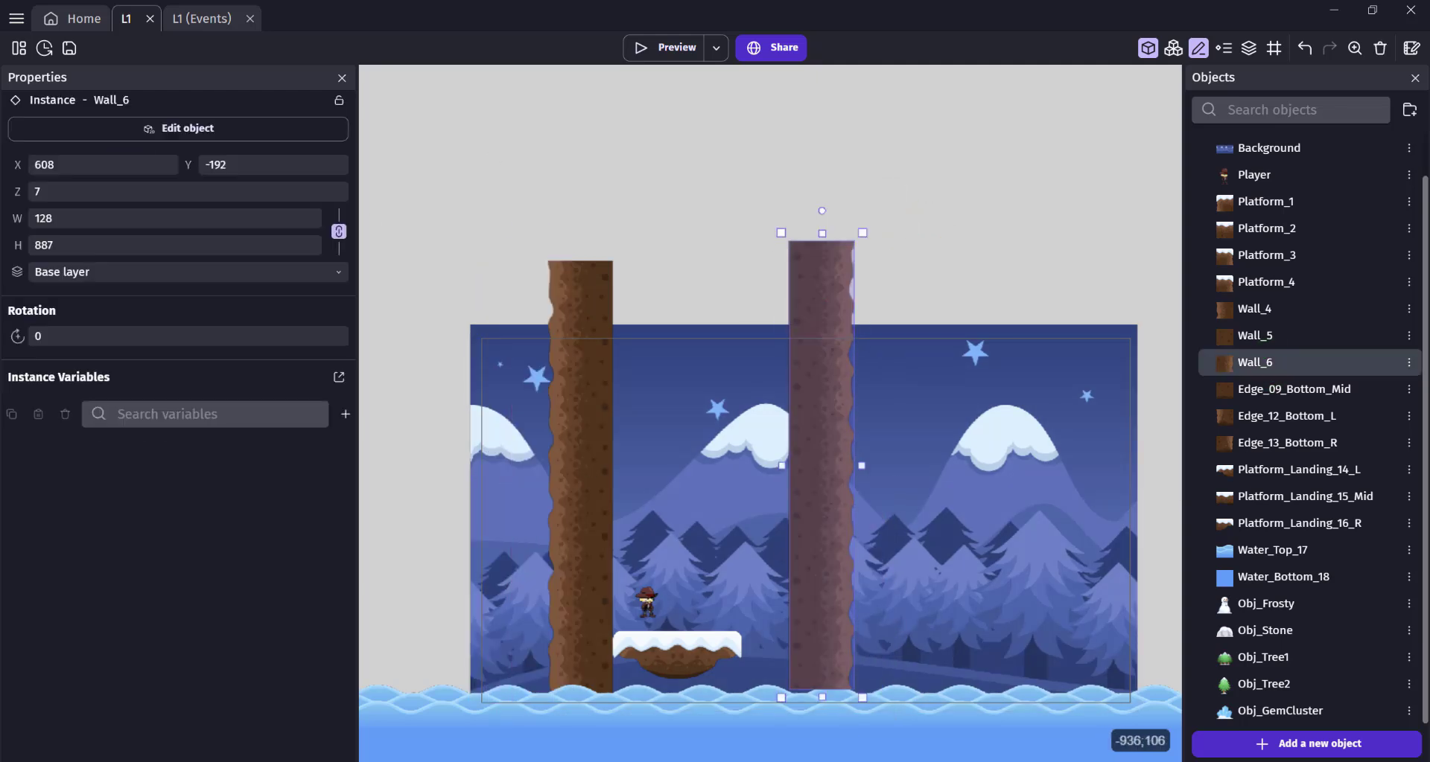
Align Wall_6 with the other wall by setting its Y to -152, and set its Z order to 2
click(827, 435)
click(228, 170)
text(-152)
click(635, 190)
click(832, 483)
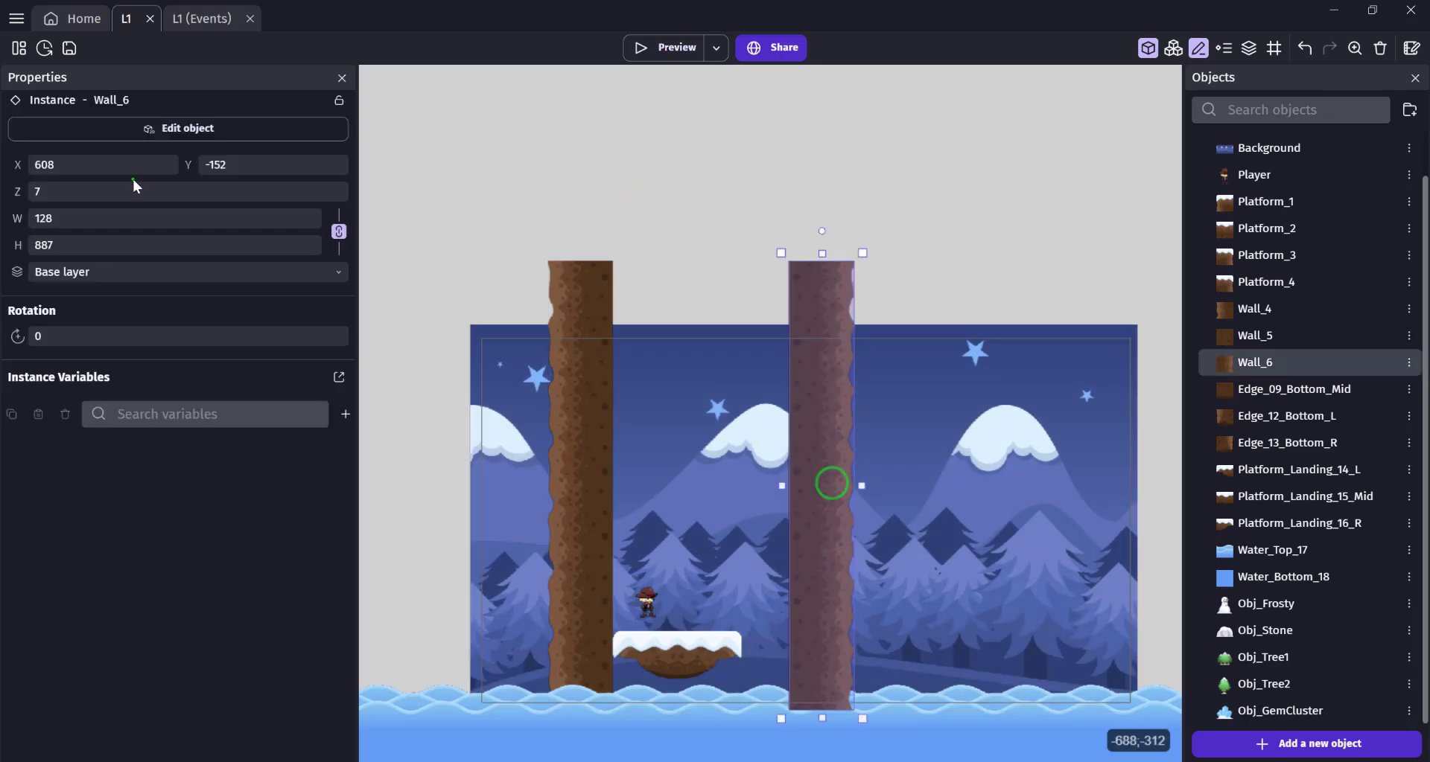
click(130, 193)
text(2)
click(836, 406)
click(970, 301)
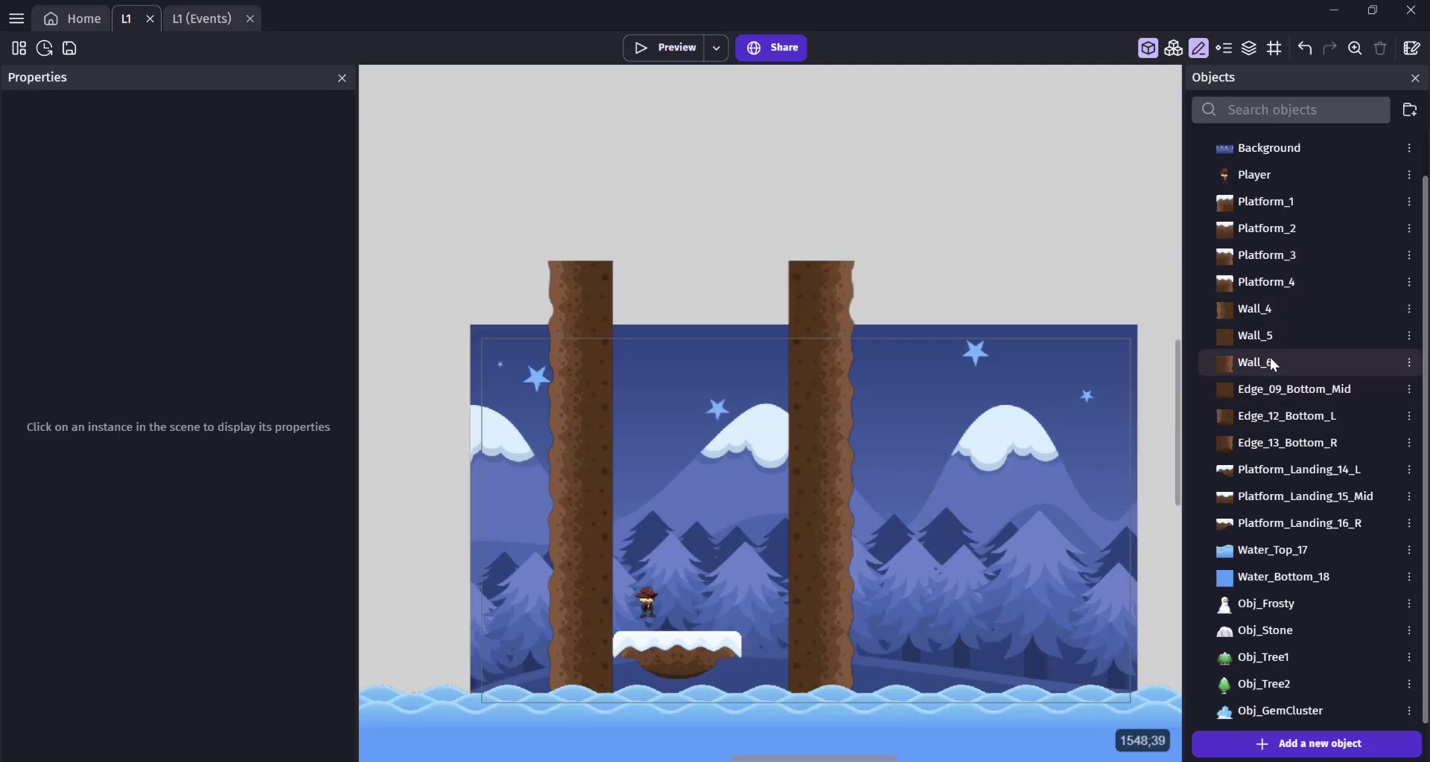
Place a Wall_5 instance with Z order 2 and stretch it to about 360 by 862 to fill the gap between both walls
click(1260, 337)
drag(996, 406, 612, 642)
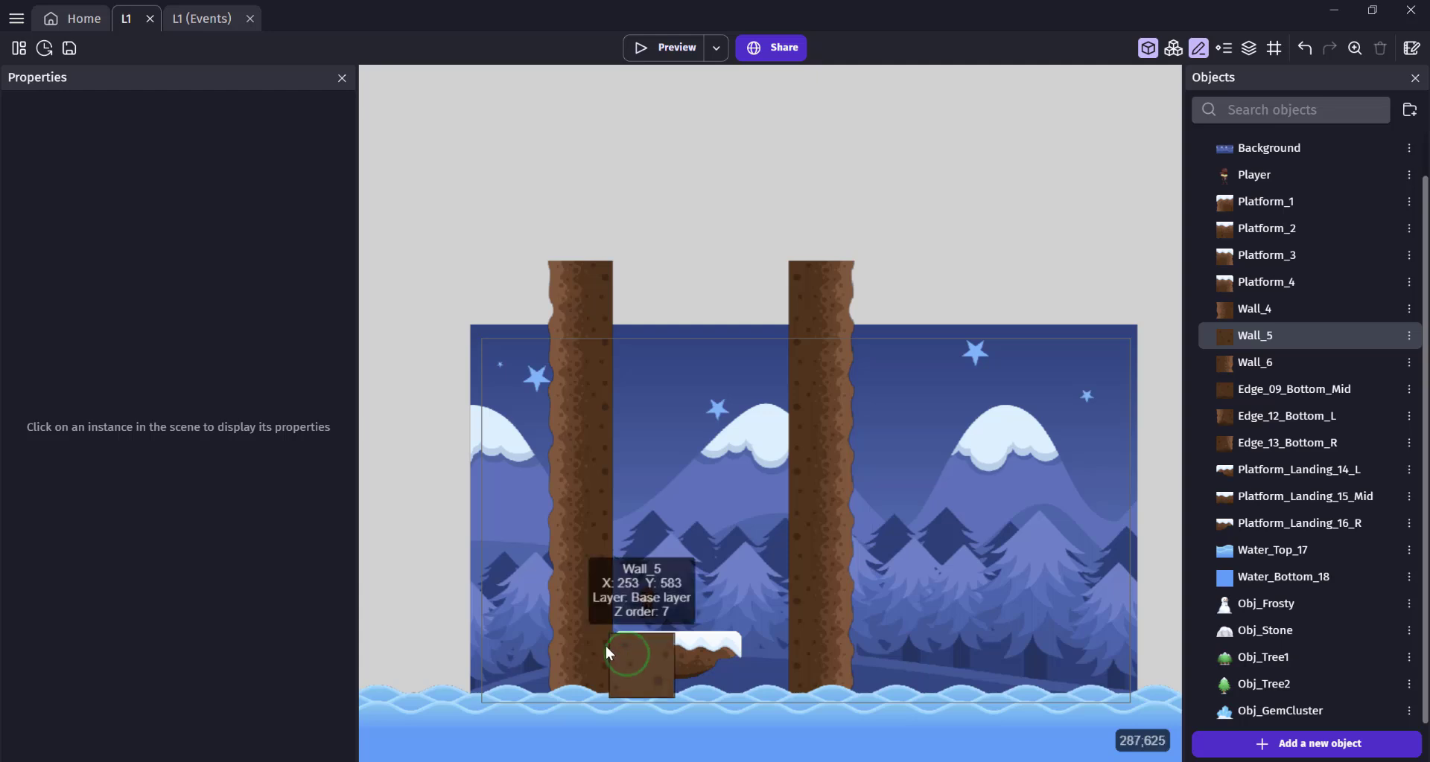
click(659, 659)
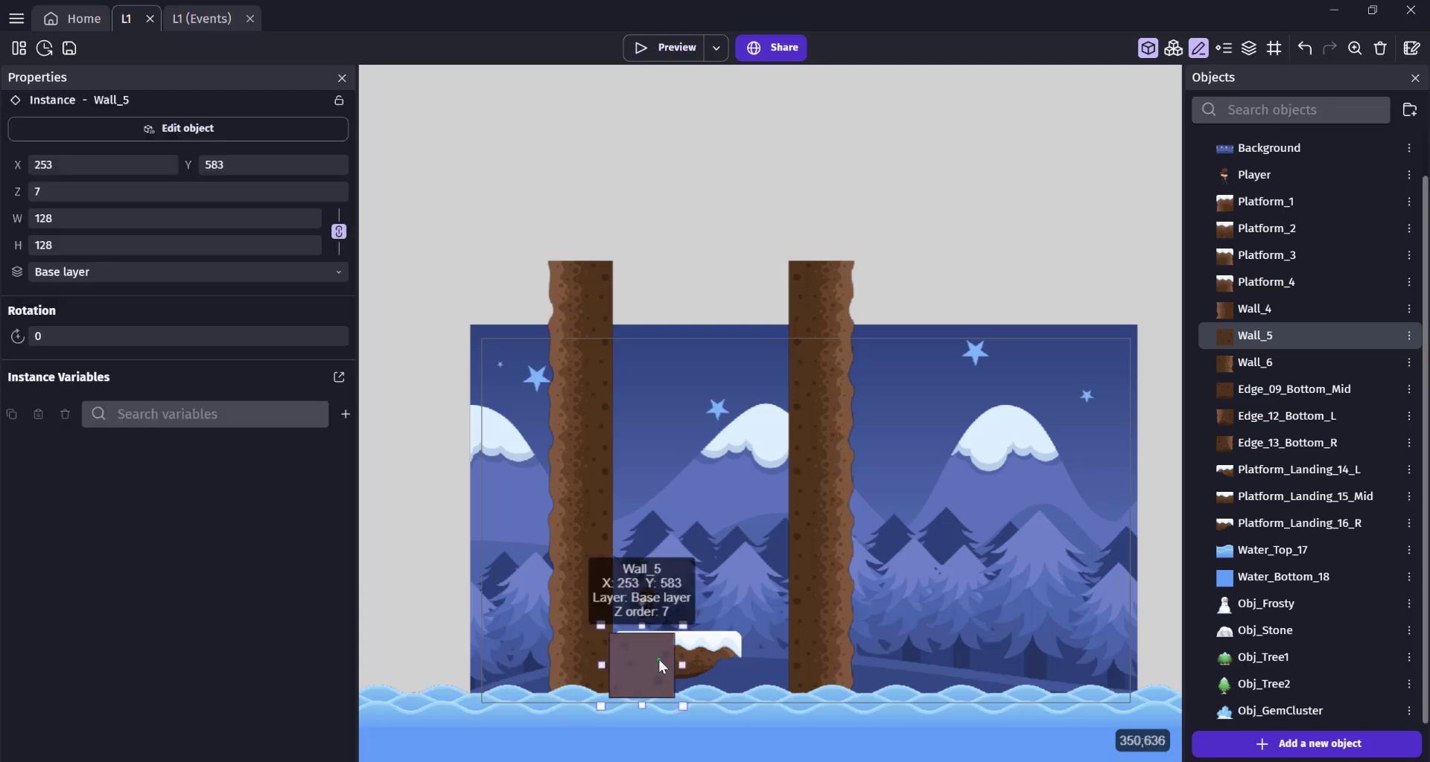
click(107, 195)
text(2)
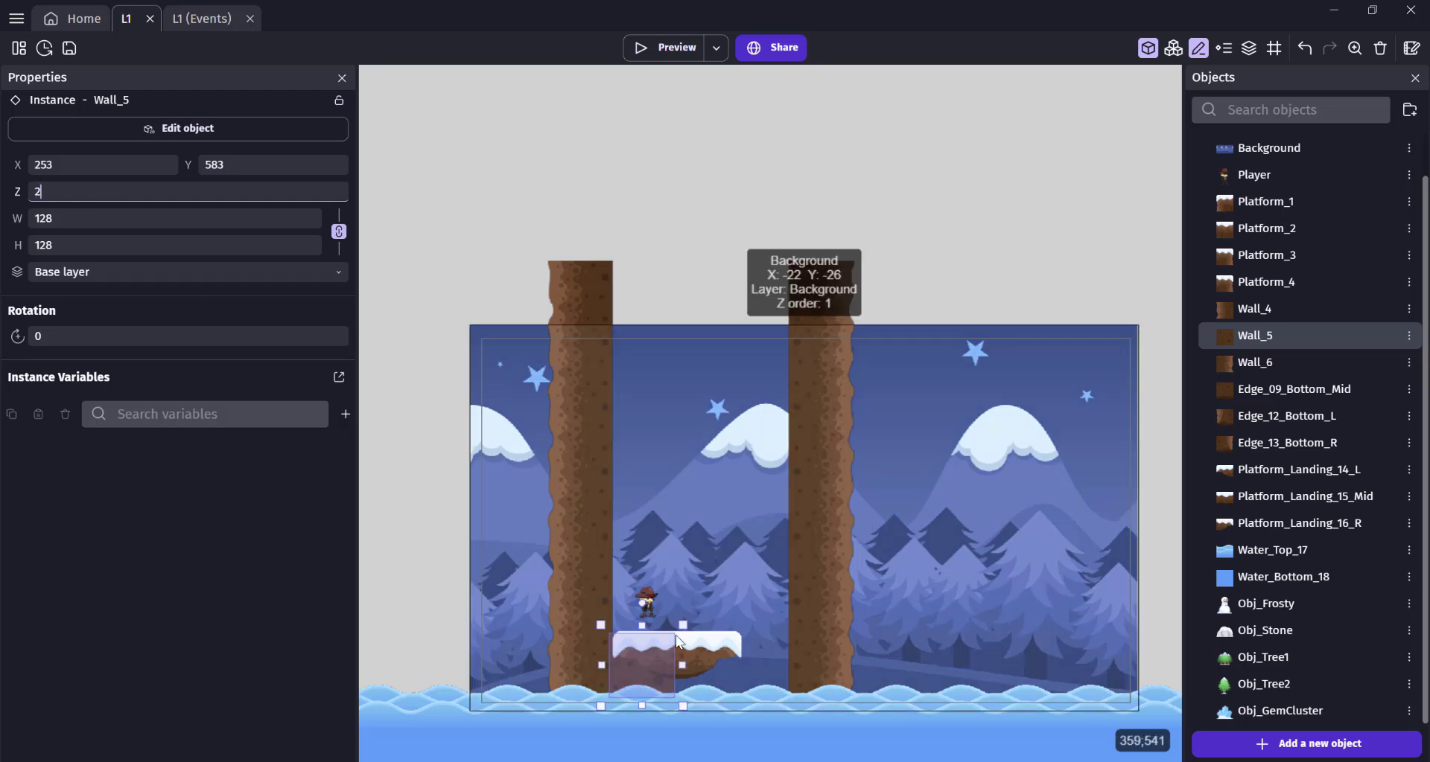
drag(682, 625, 810, 241)
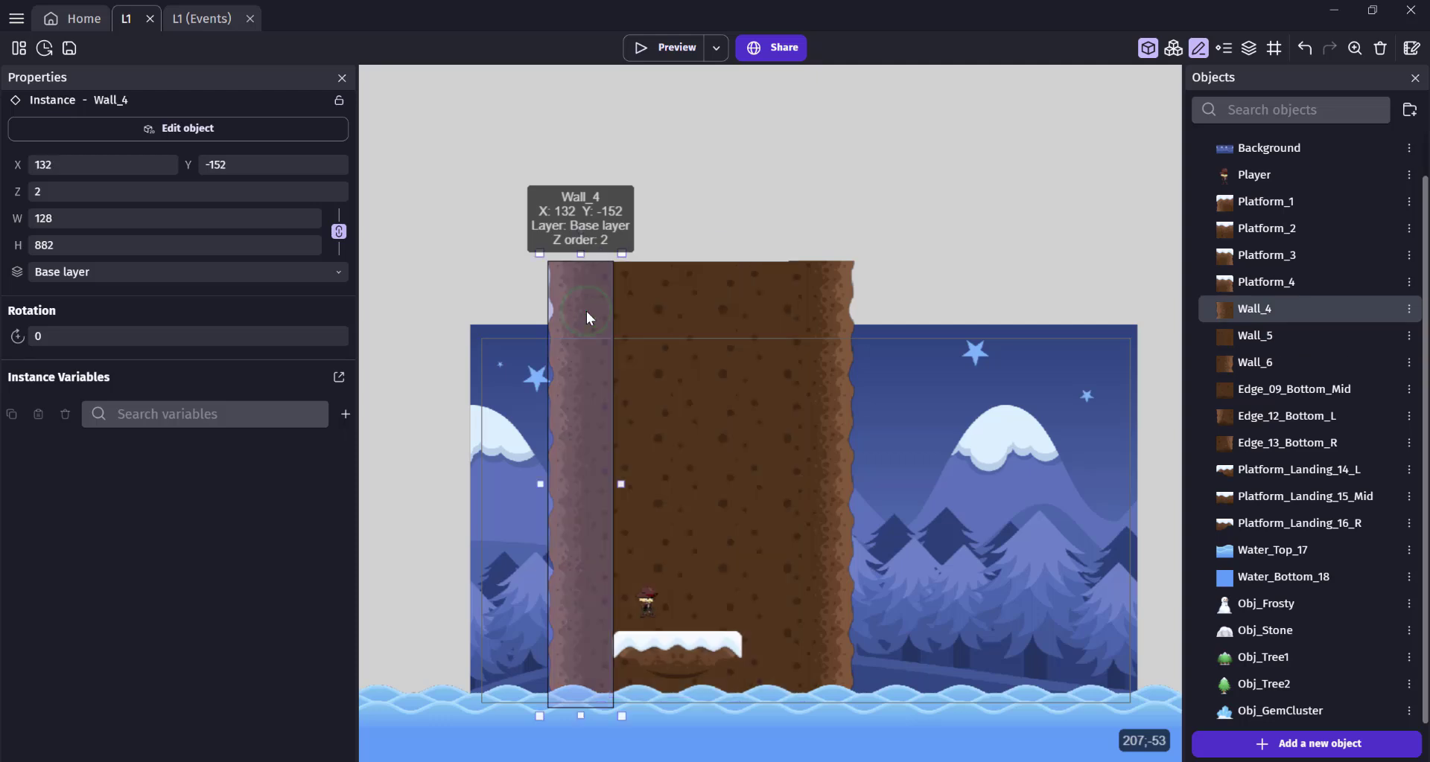
Compare the three wall instances' positions and set Wall_5's Y to -152
click(692, 316)
click(821, 319)
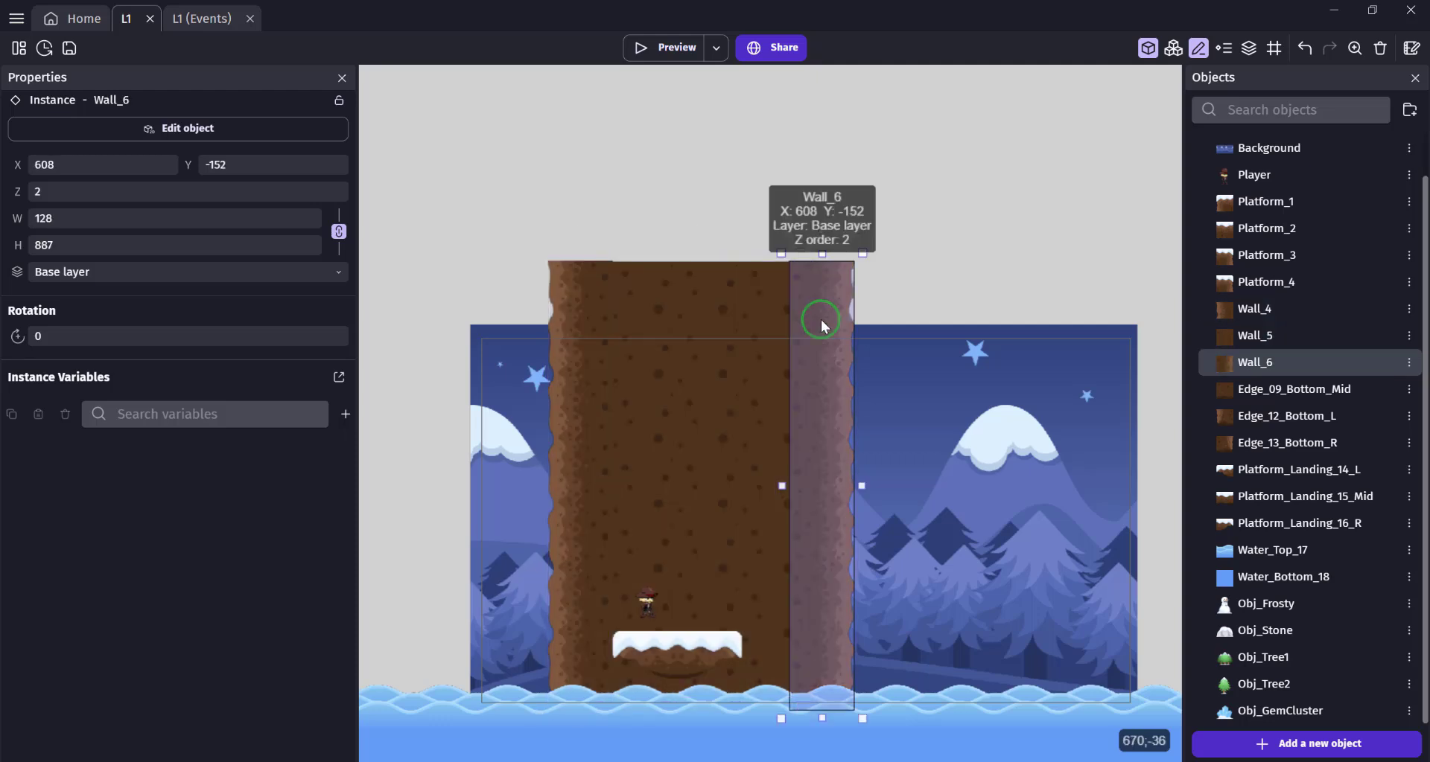
click(708, 312)
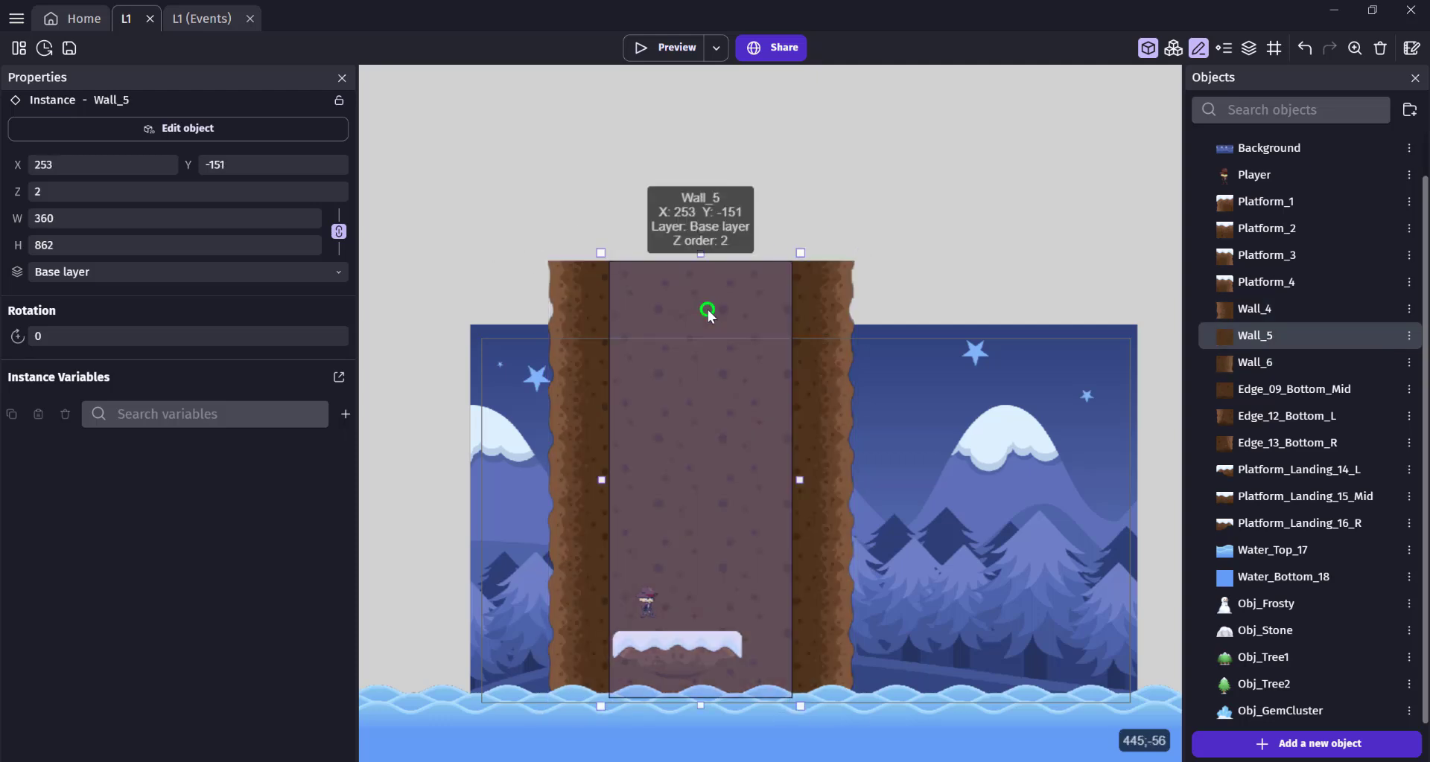
click(273, 164)
key(BackSpace)
text(2)
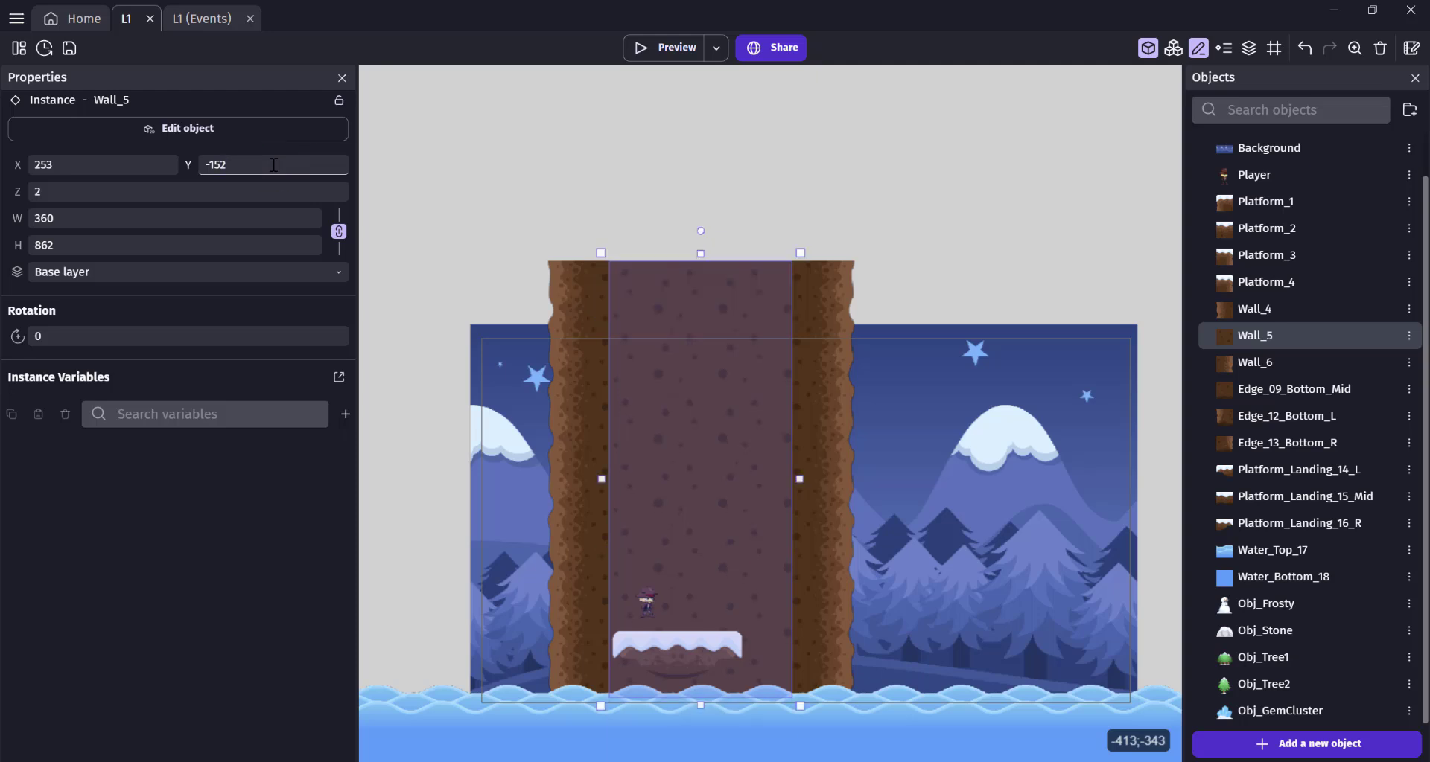
click(720, 216)
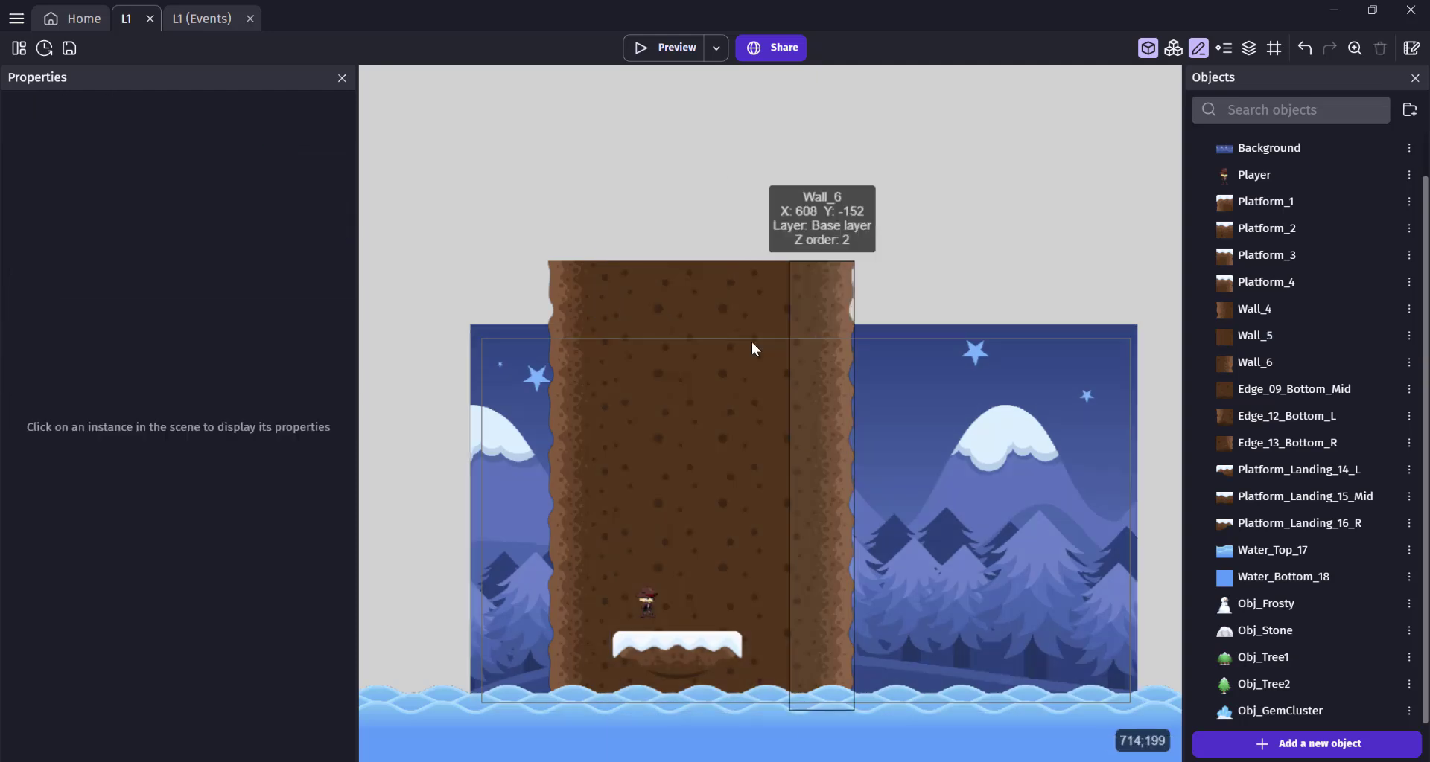
Preview the level, make the Player jump on the platform and close the preview
click(670, 48)
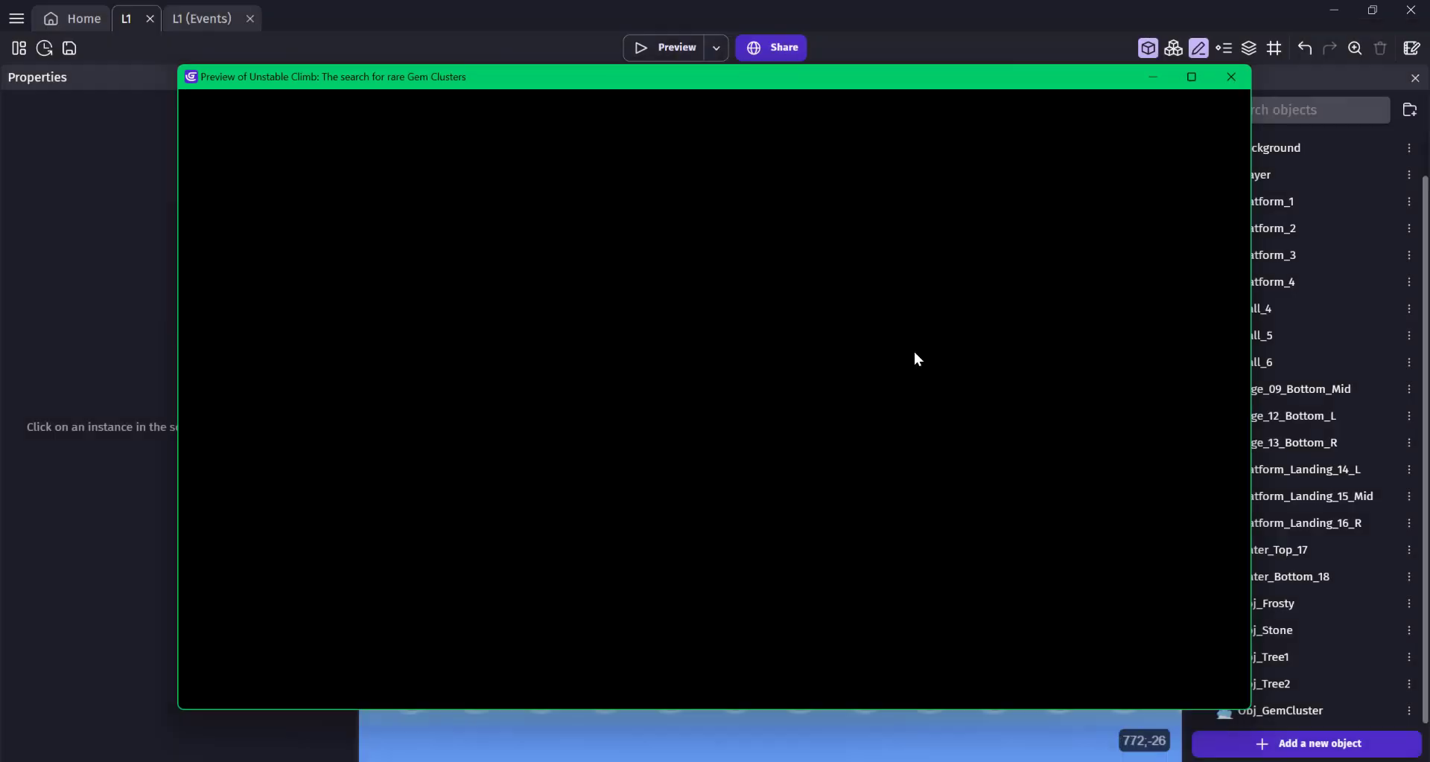
key(space)
key(space)
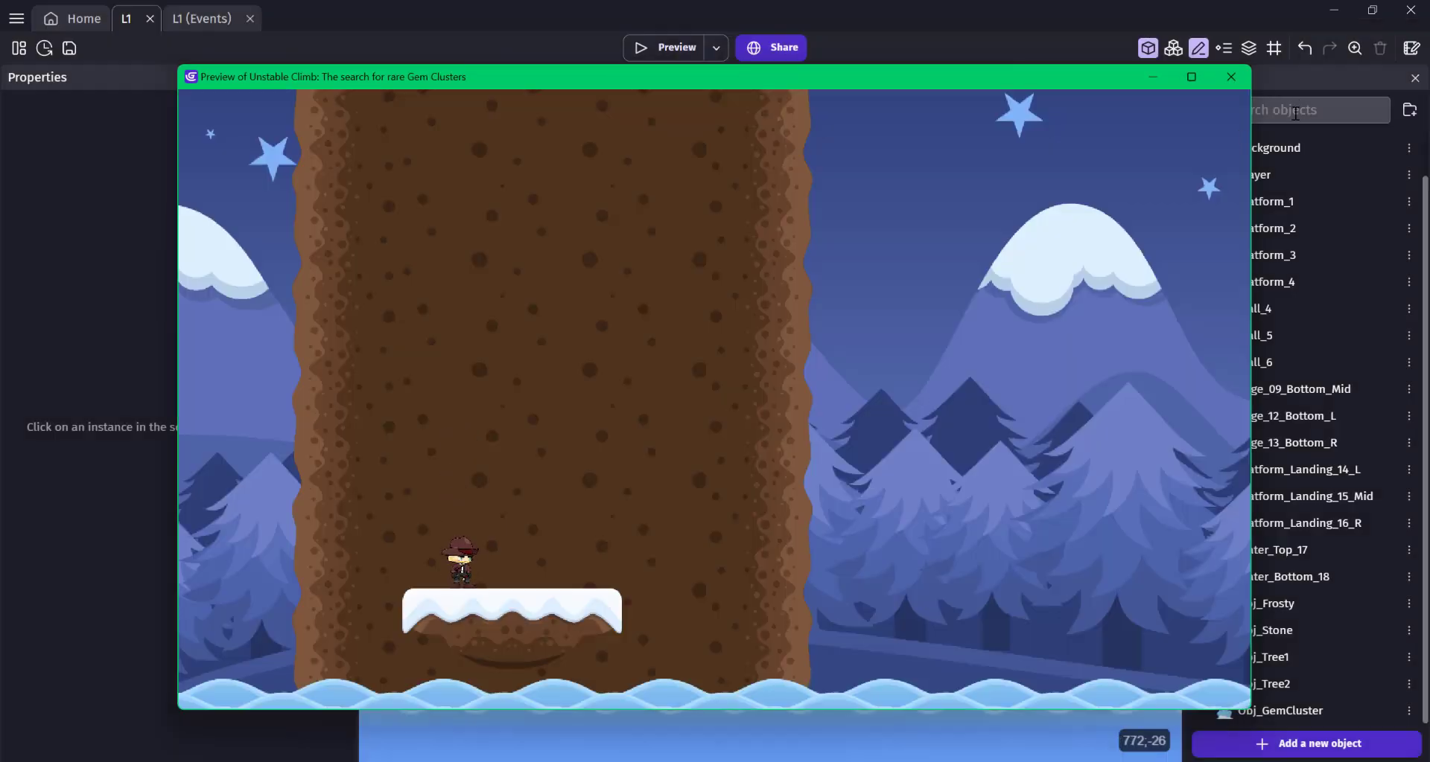
click(1231, 76)
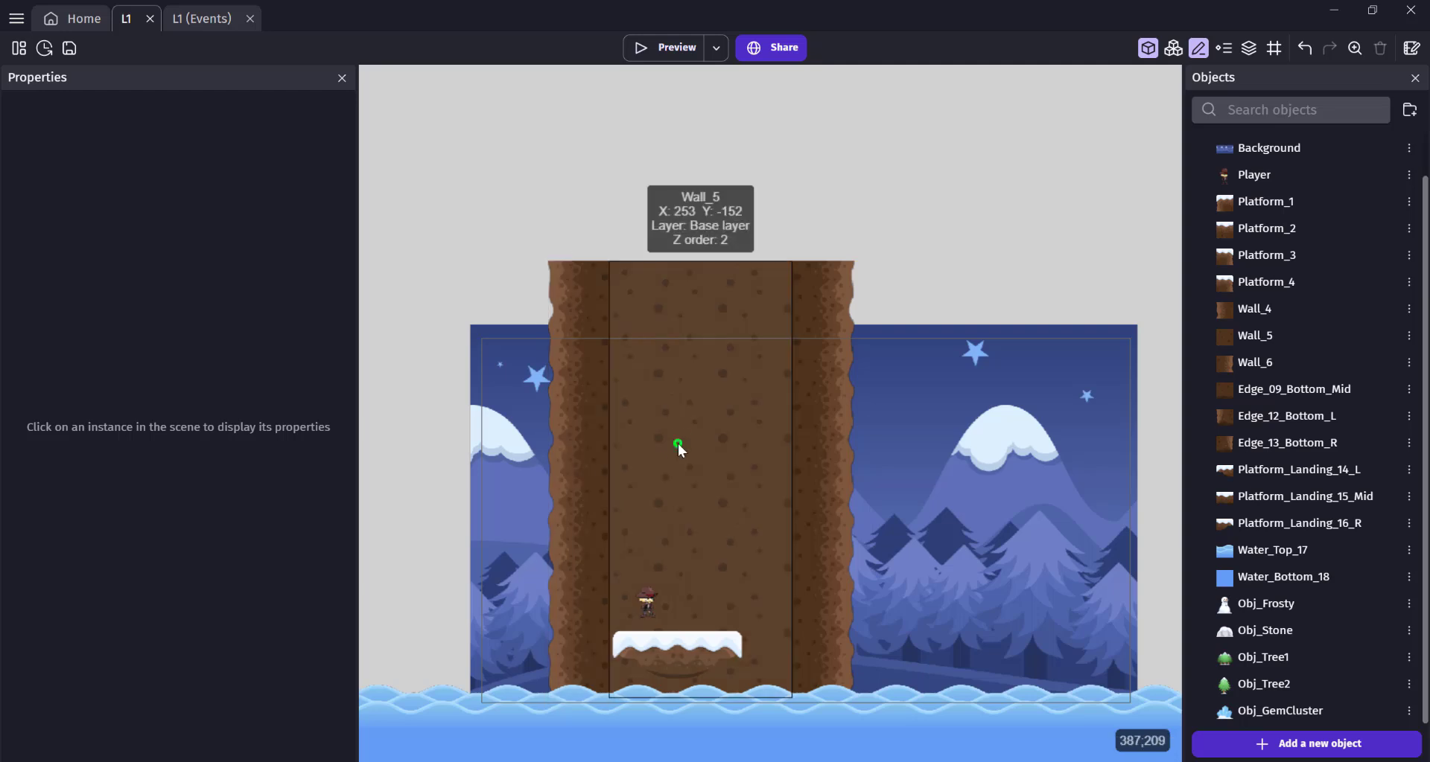
Set Wall_5's Z order to 1 and check the Z order of the landing platform pieces
click(678, 443)
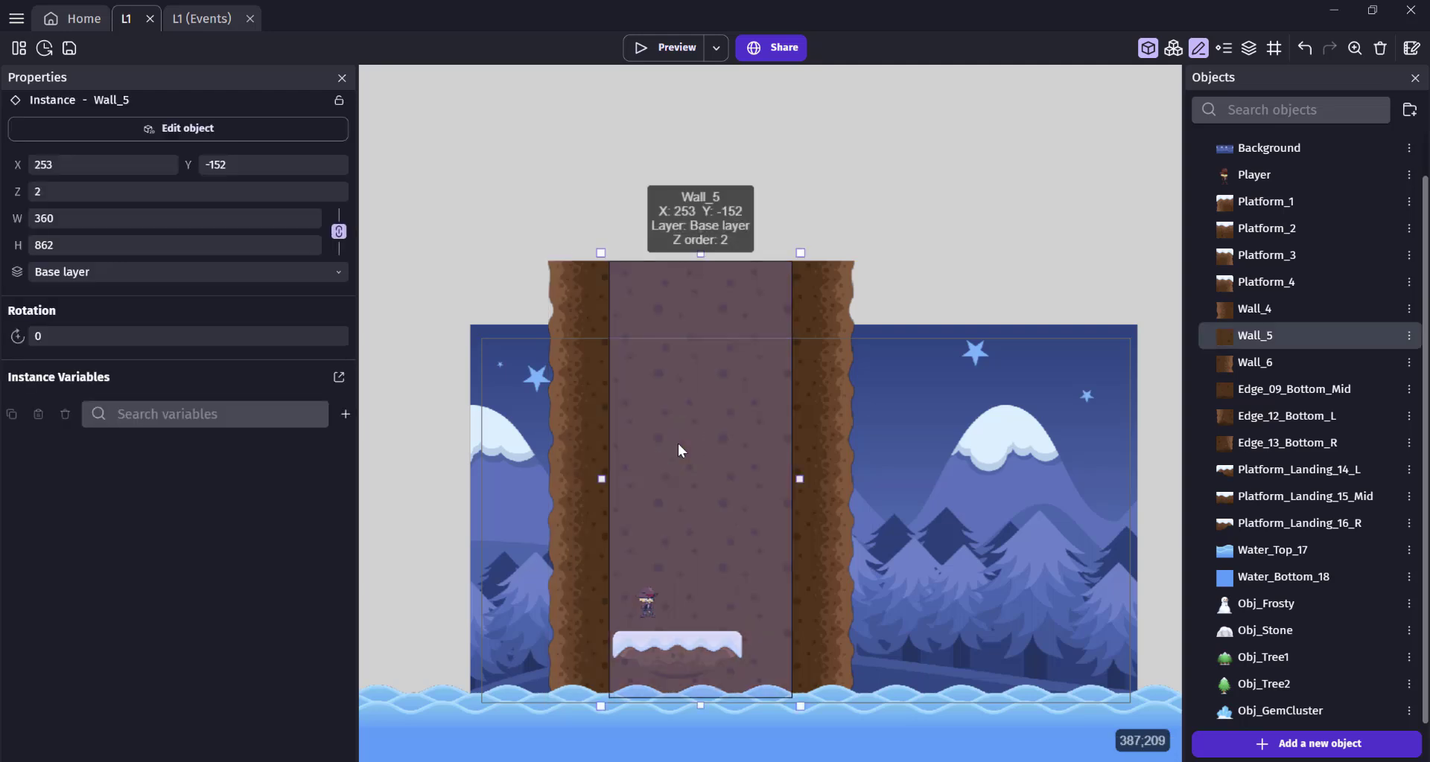
click(103, 192)
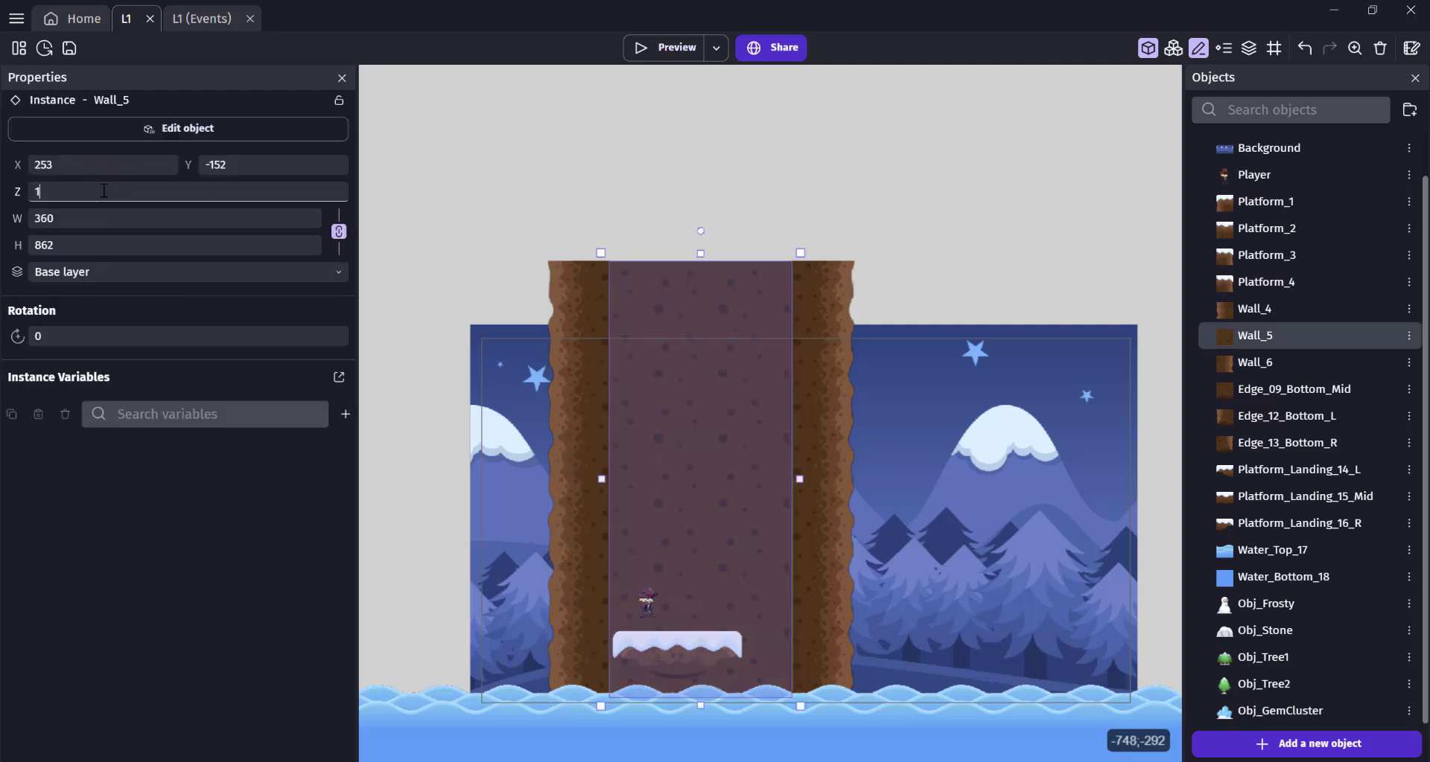
click(621, 195)
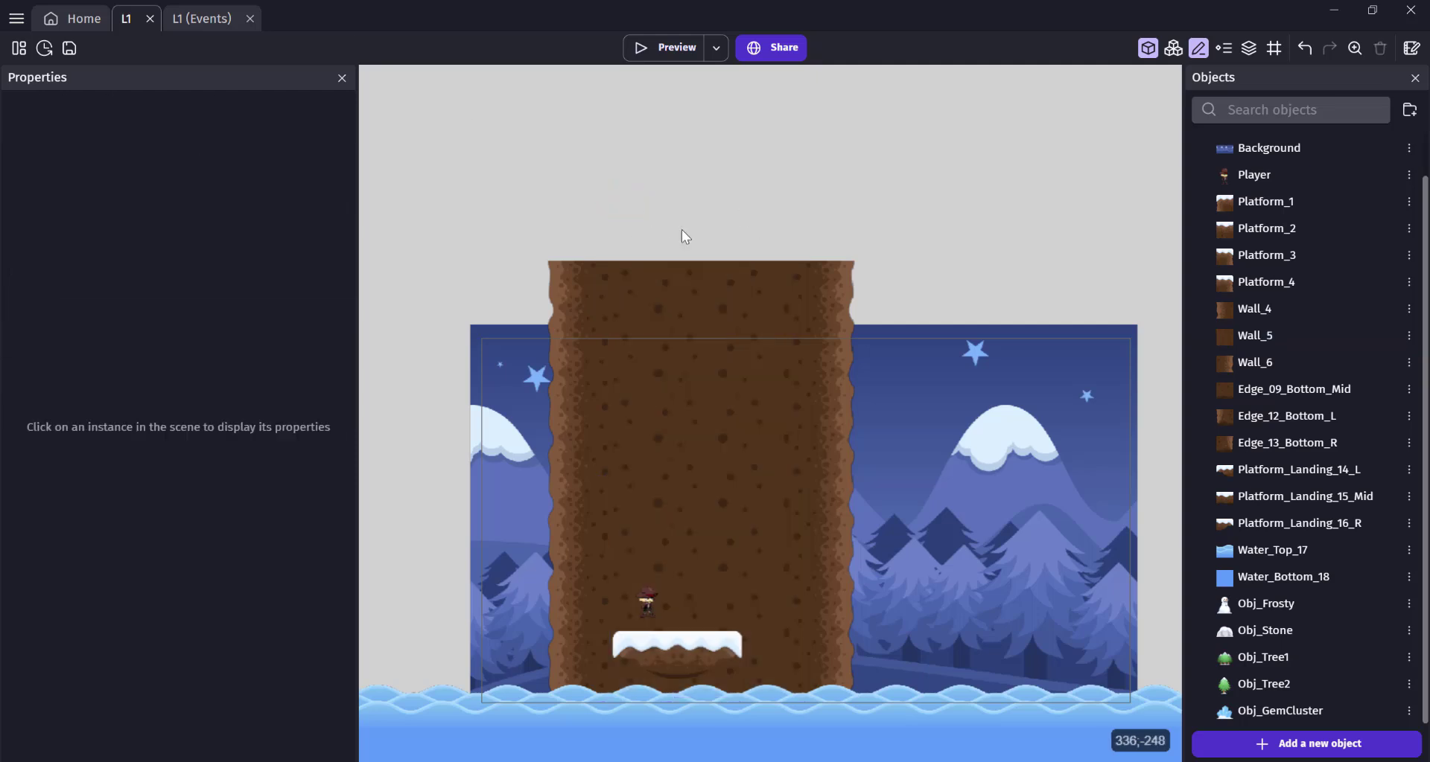
click(656, 660)
click(708, 660)
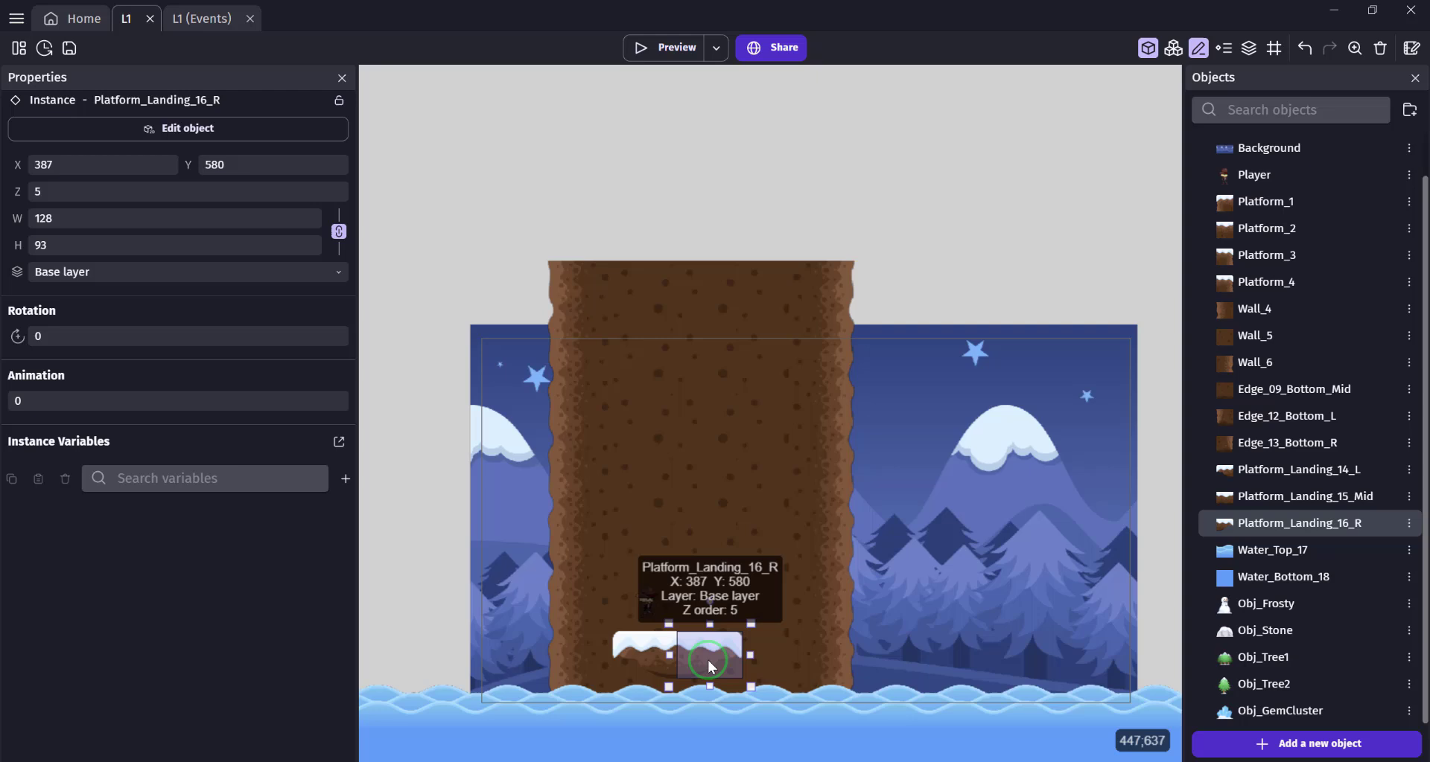
click(466, 288)
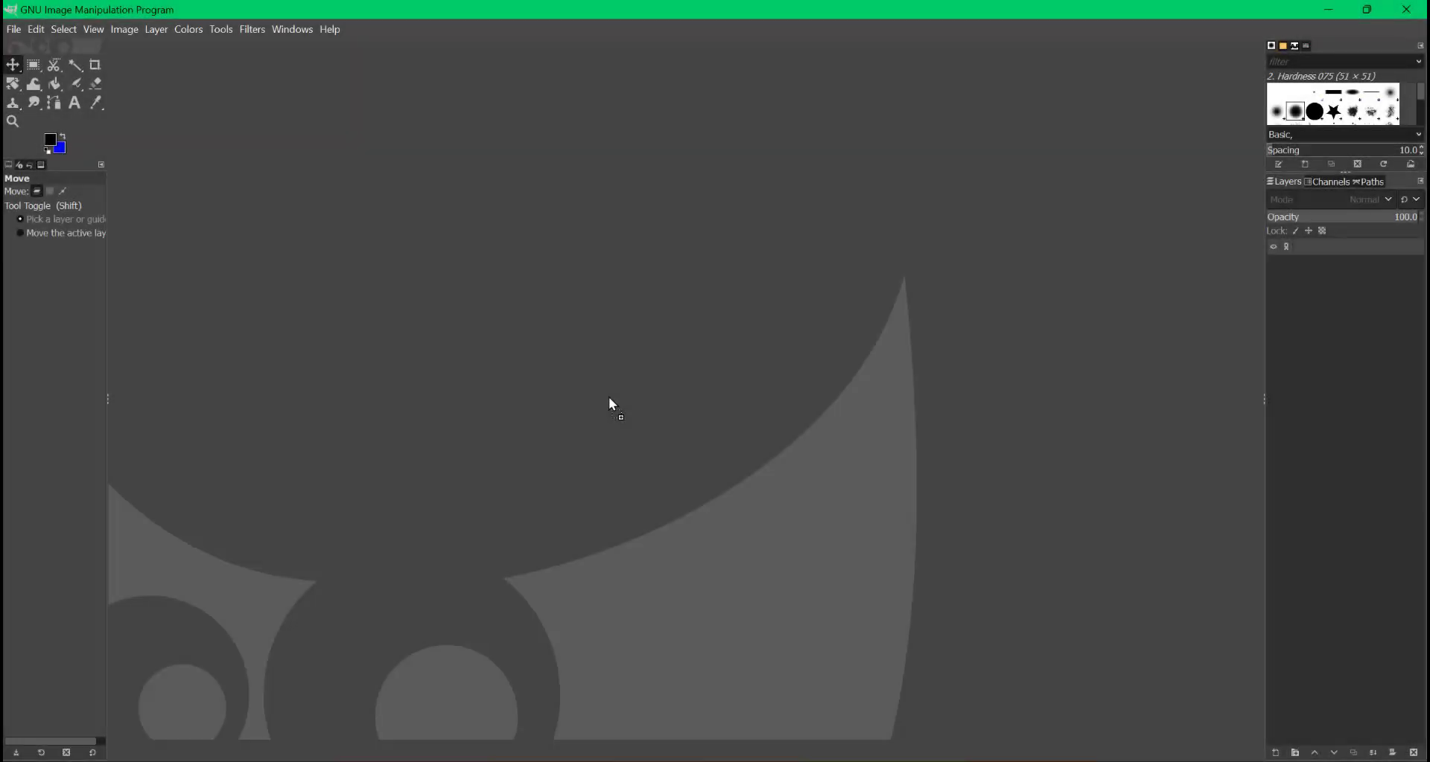
Crop the rel-fgems128a.png sheet to the 64 × 64 px area at 0, 124 around the orange-rimmed gem
key(3)
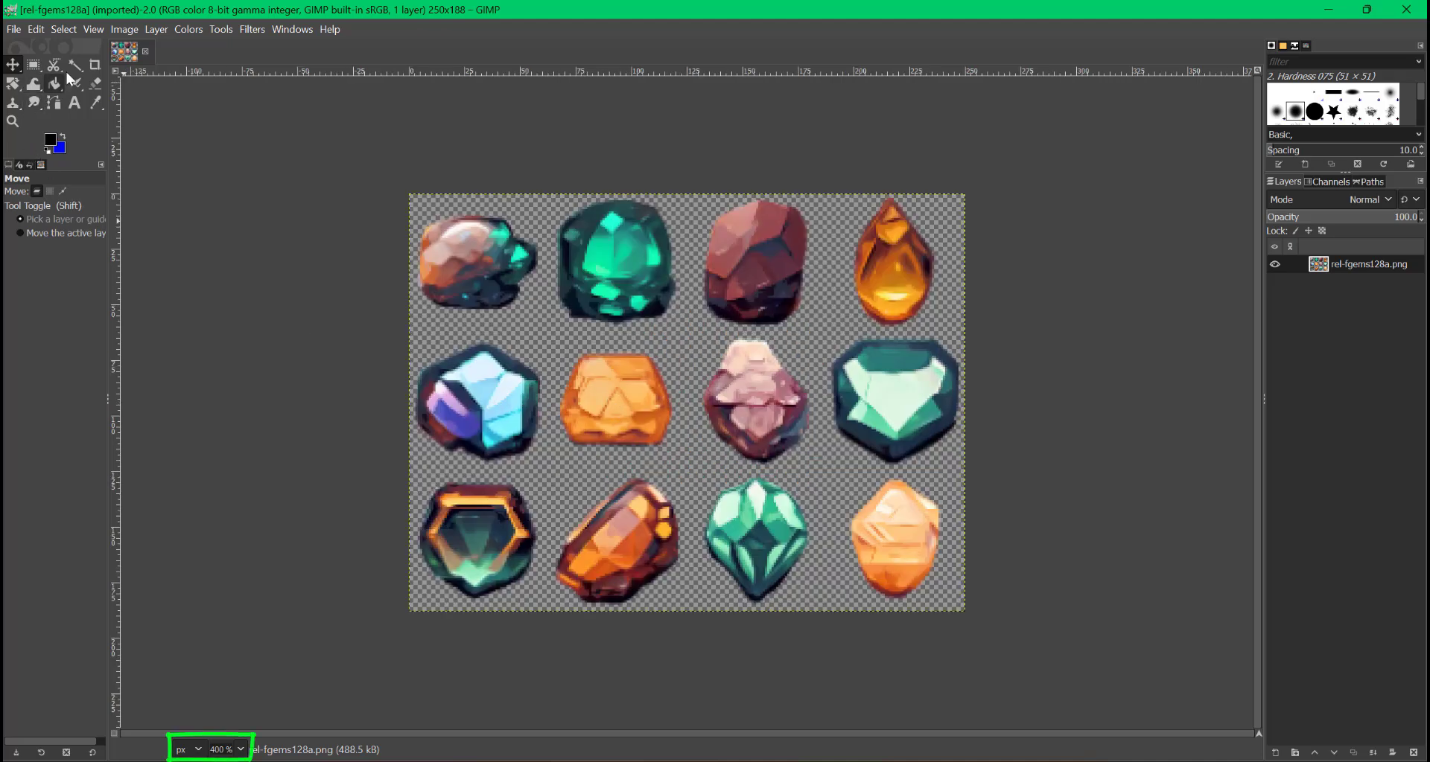
click(90, 69)
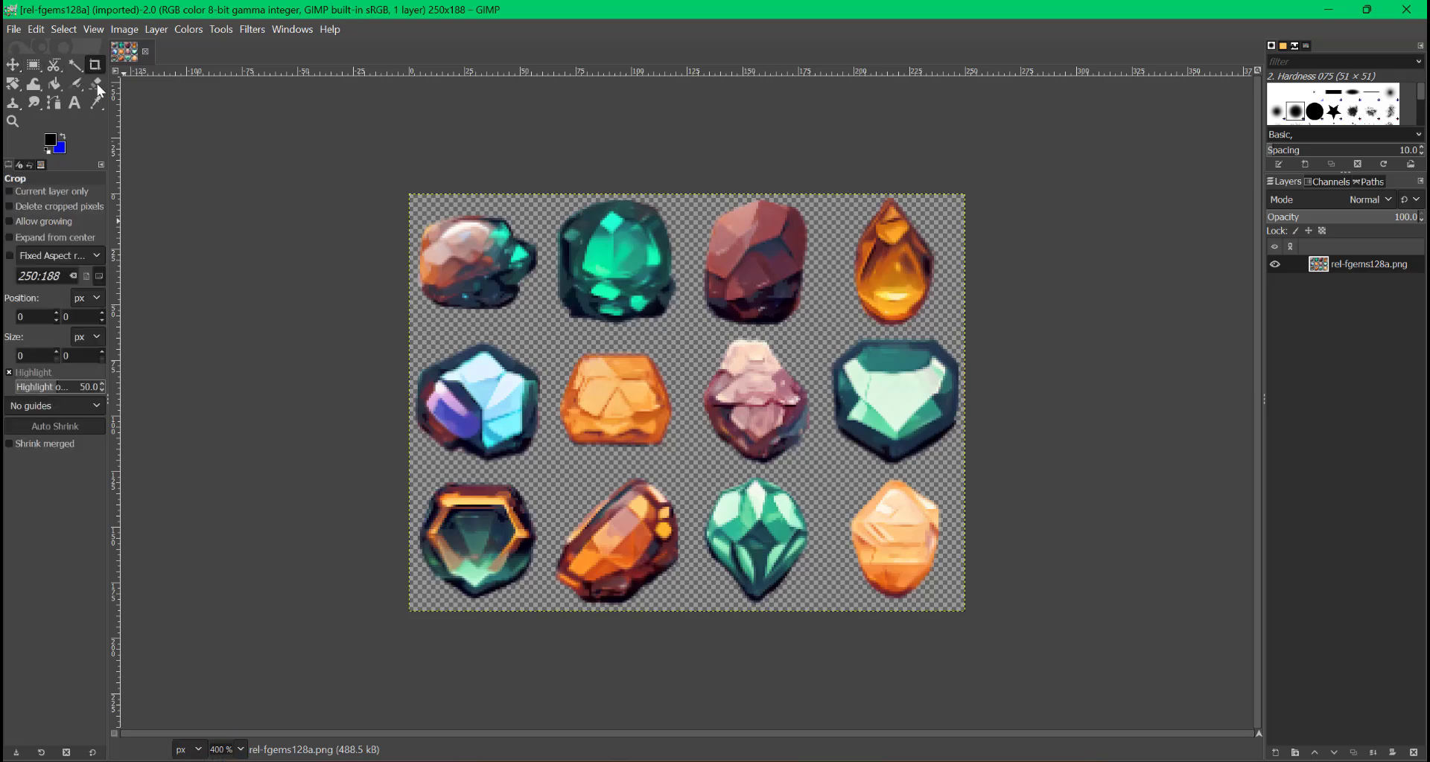
drag(409, 609, 551, 467)
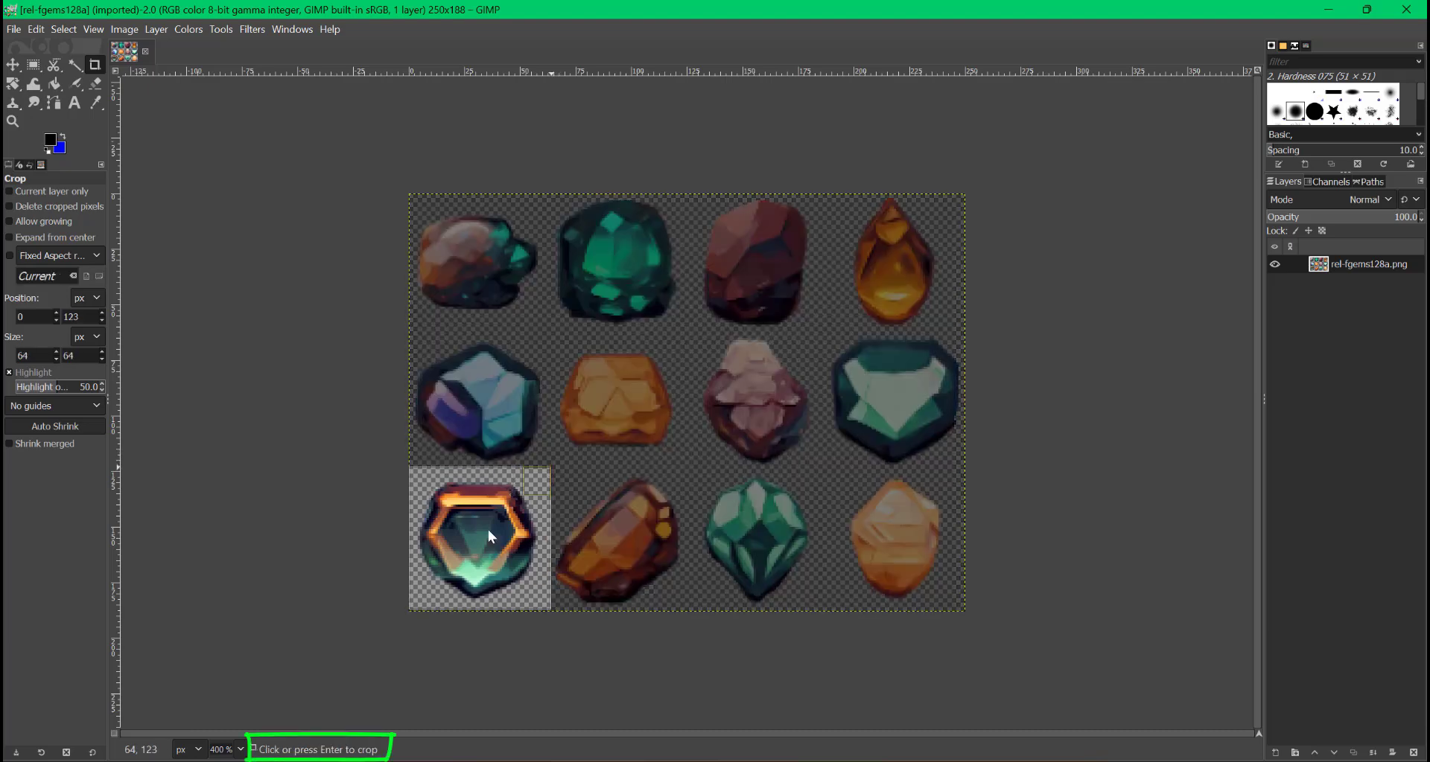
drag(421, 604, 386, 636)
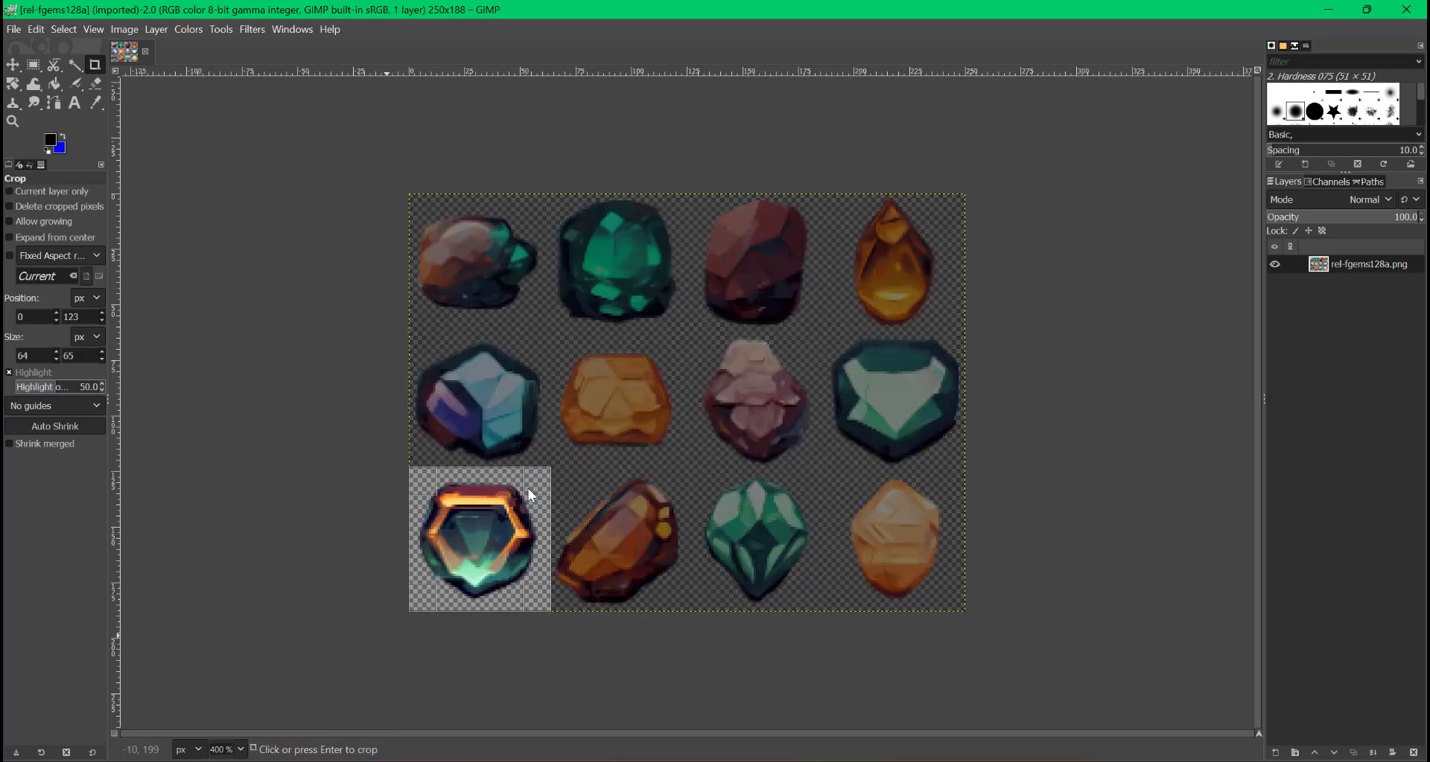
drag(537, 480, 537, 480)
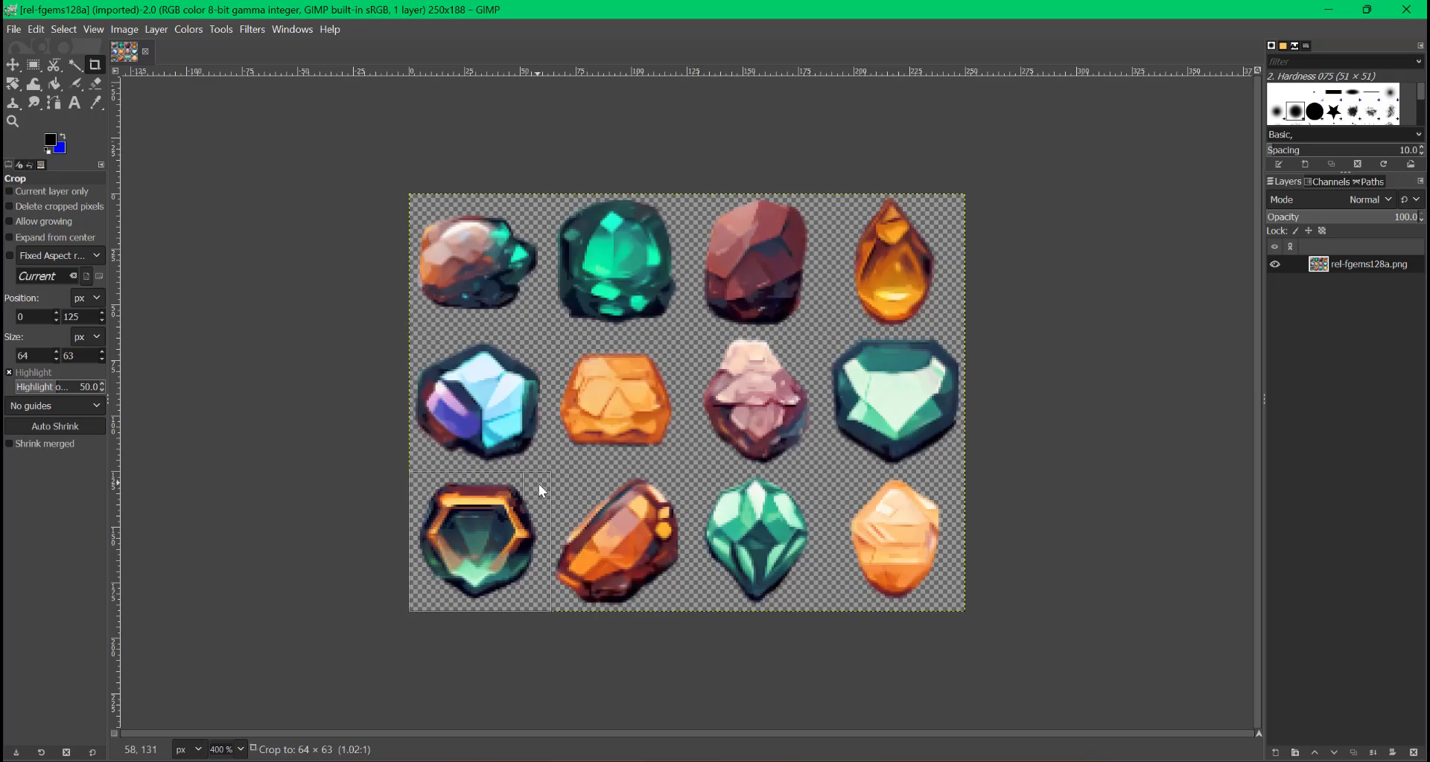
drag(538, 485, 539, 484)
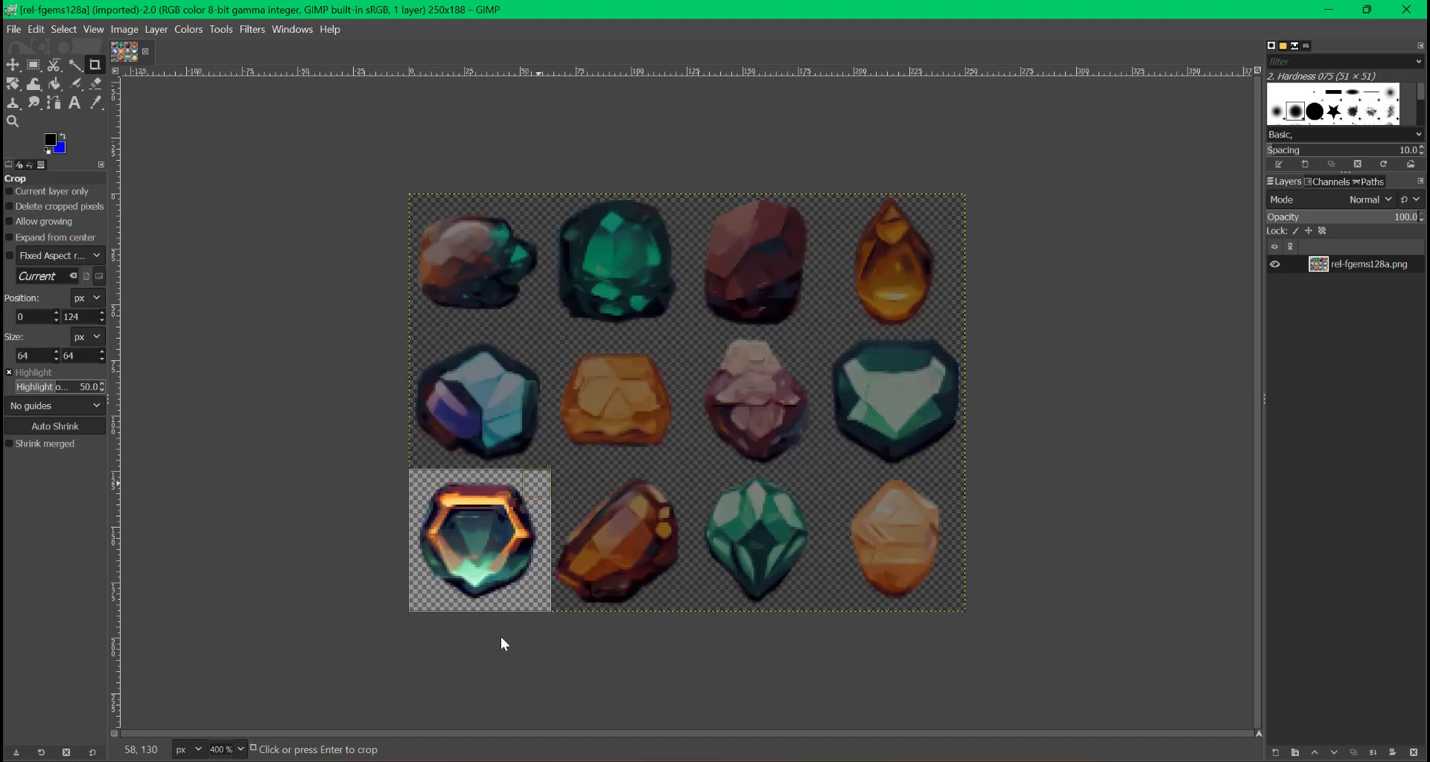
click(455, 558)
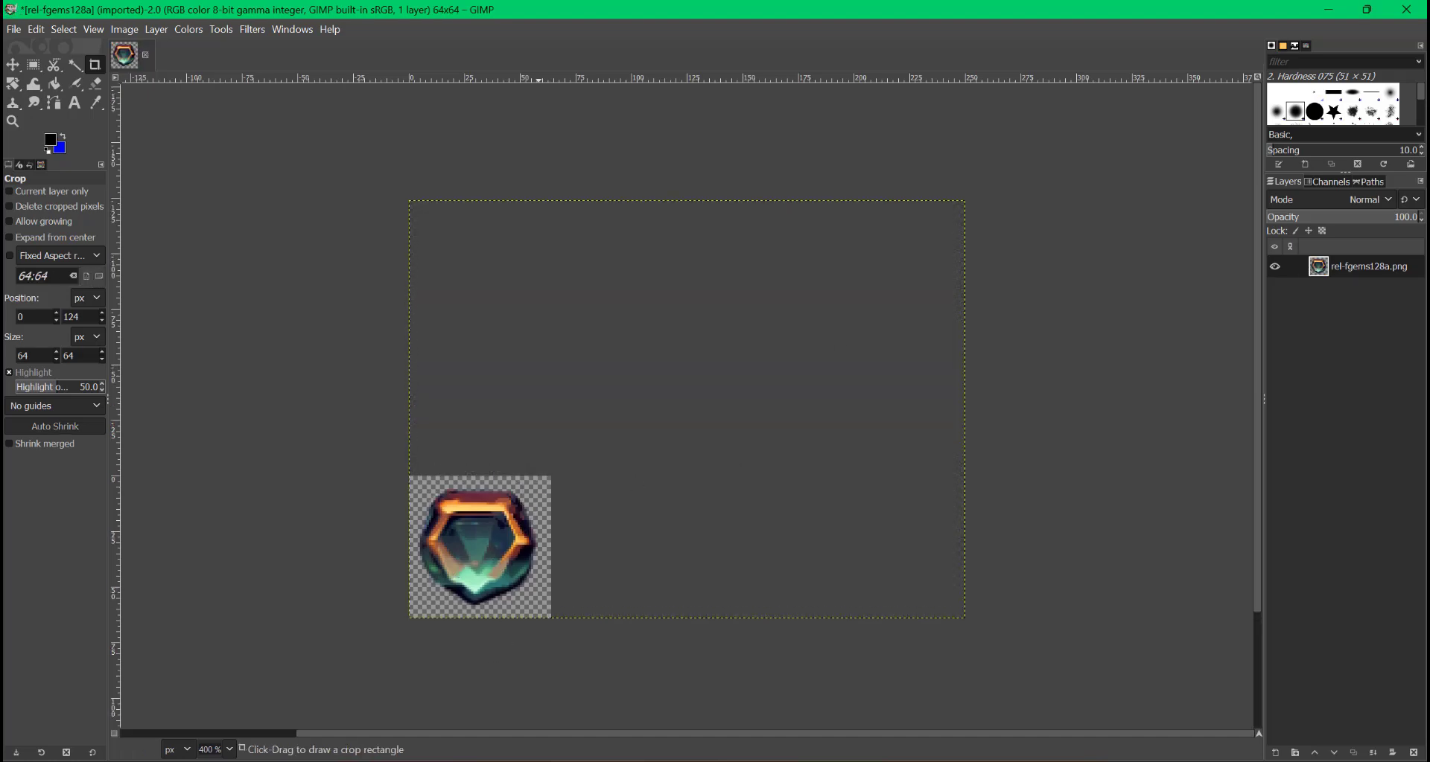
Fit the layer boundary of rel-fgems128a.png to the cropped image size
right_click(1343, 266)
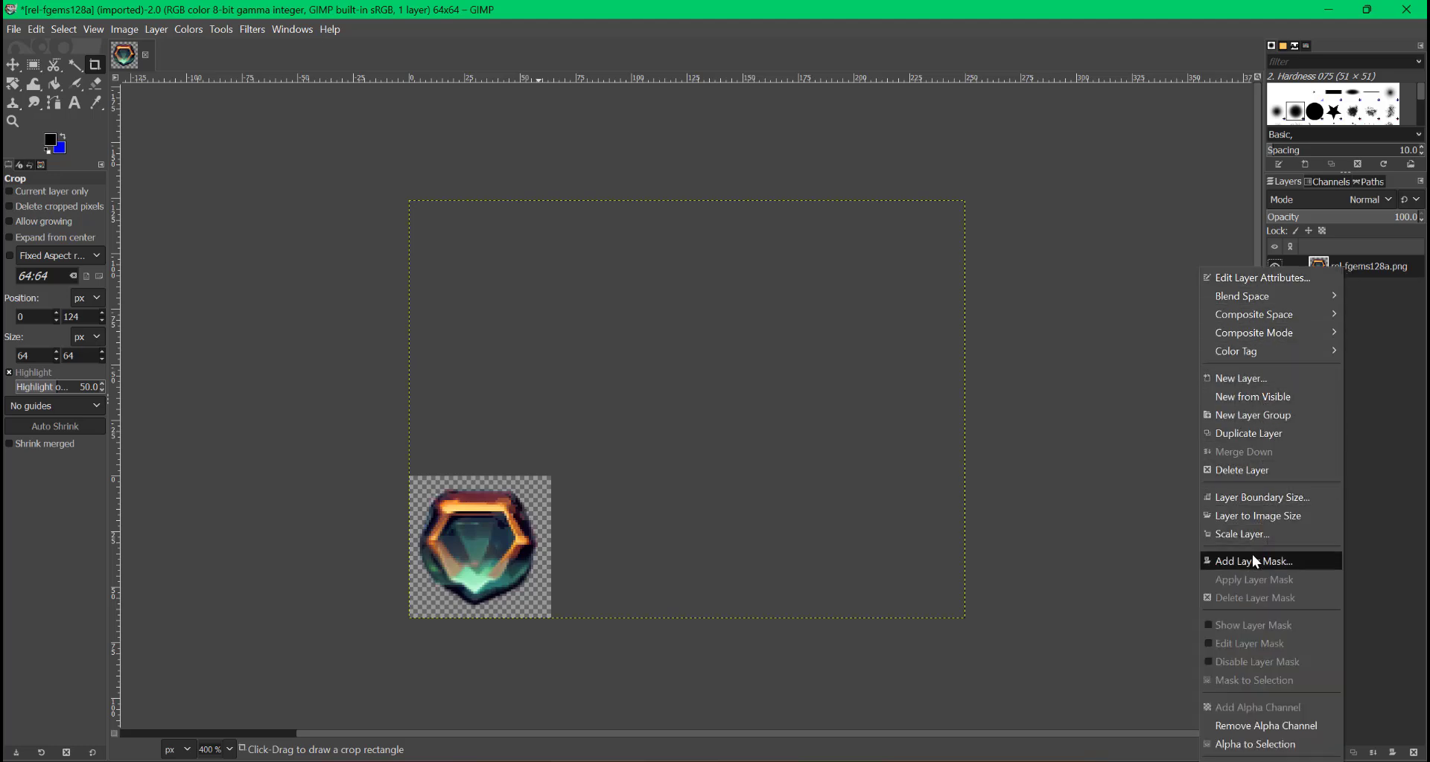
click(1238, 515)
key(m)
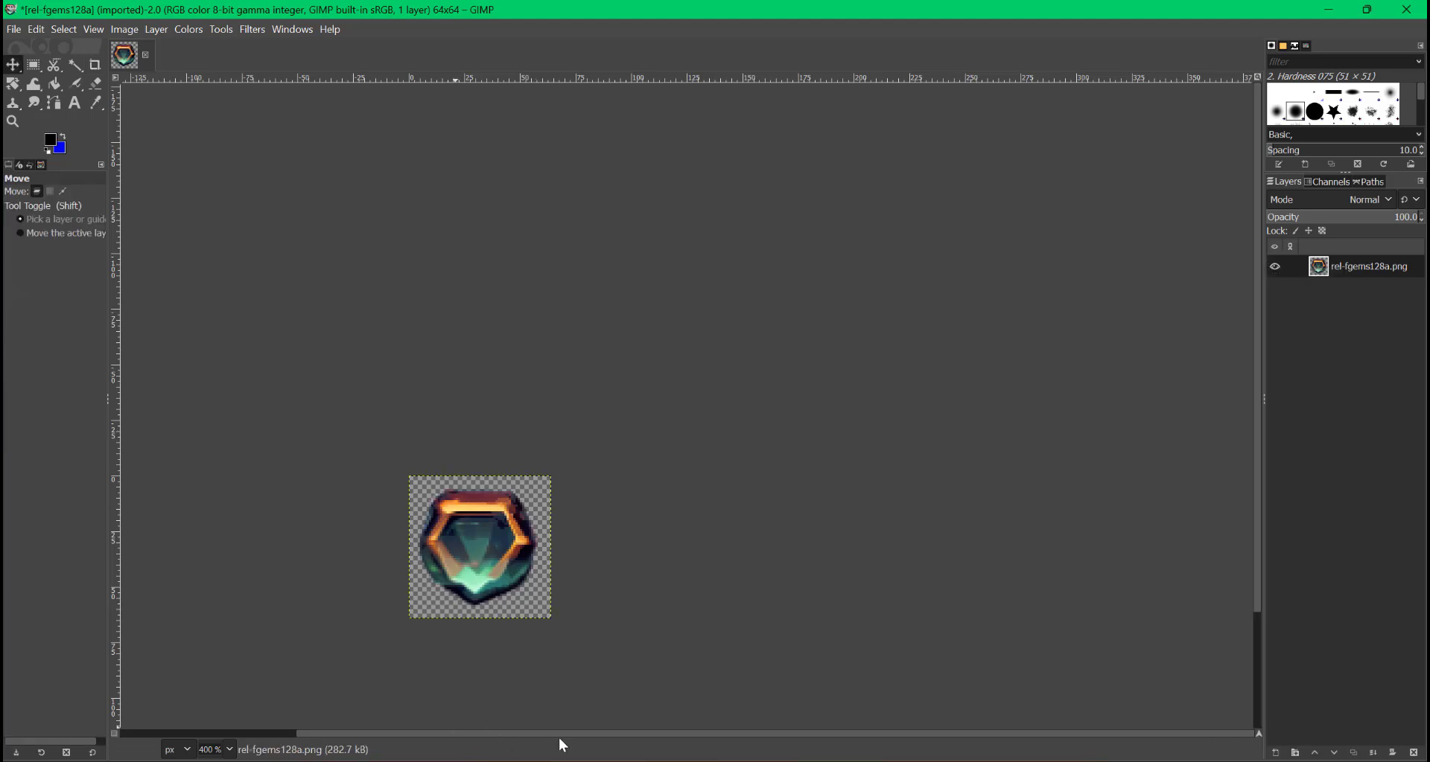
drag(558, 737, 285, 719)
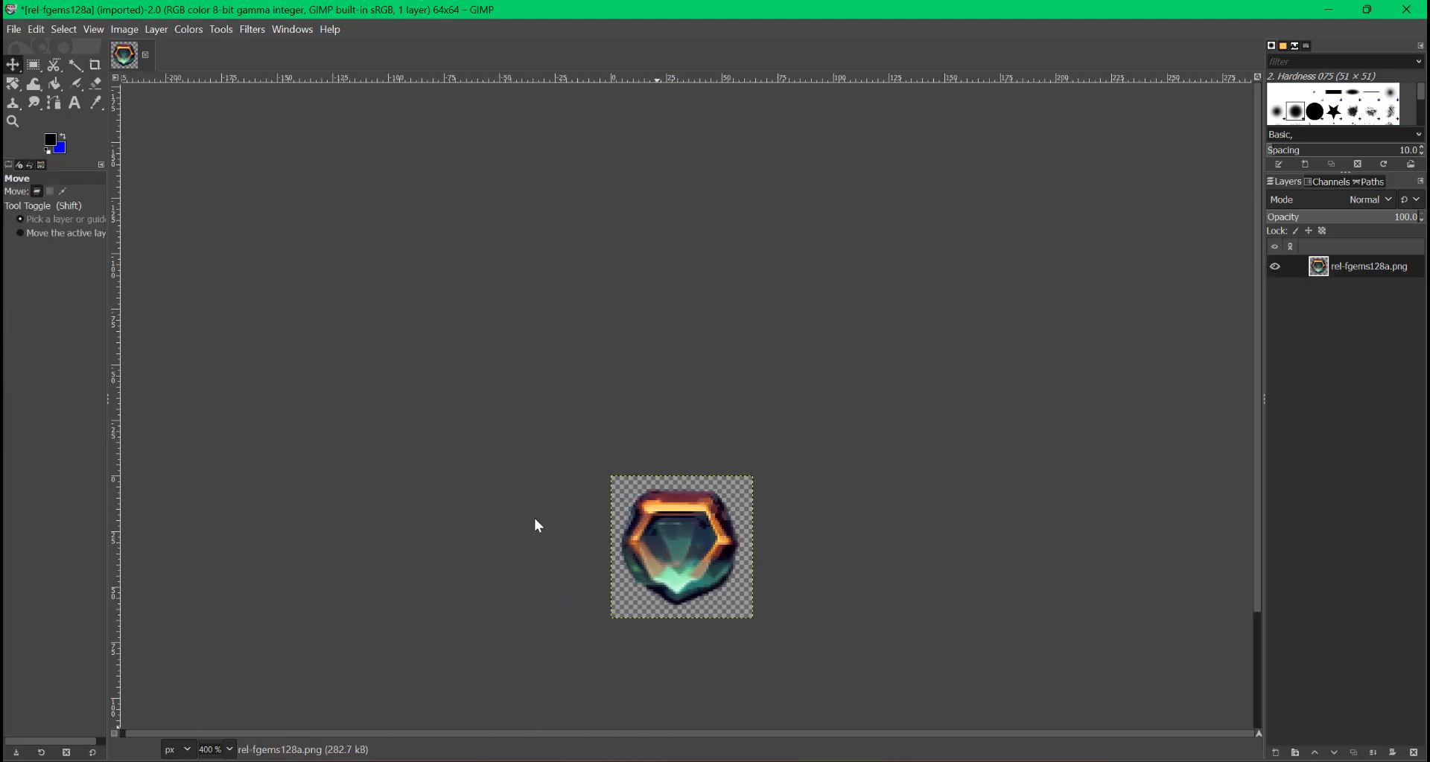
scroll(1258, 360, down, 3)
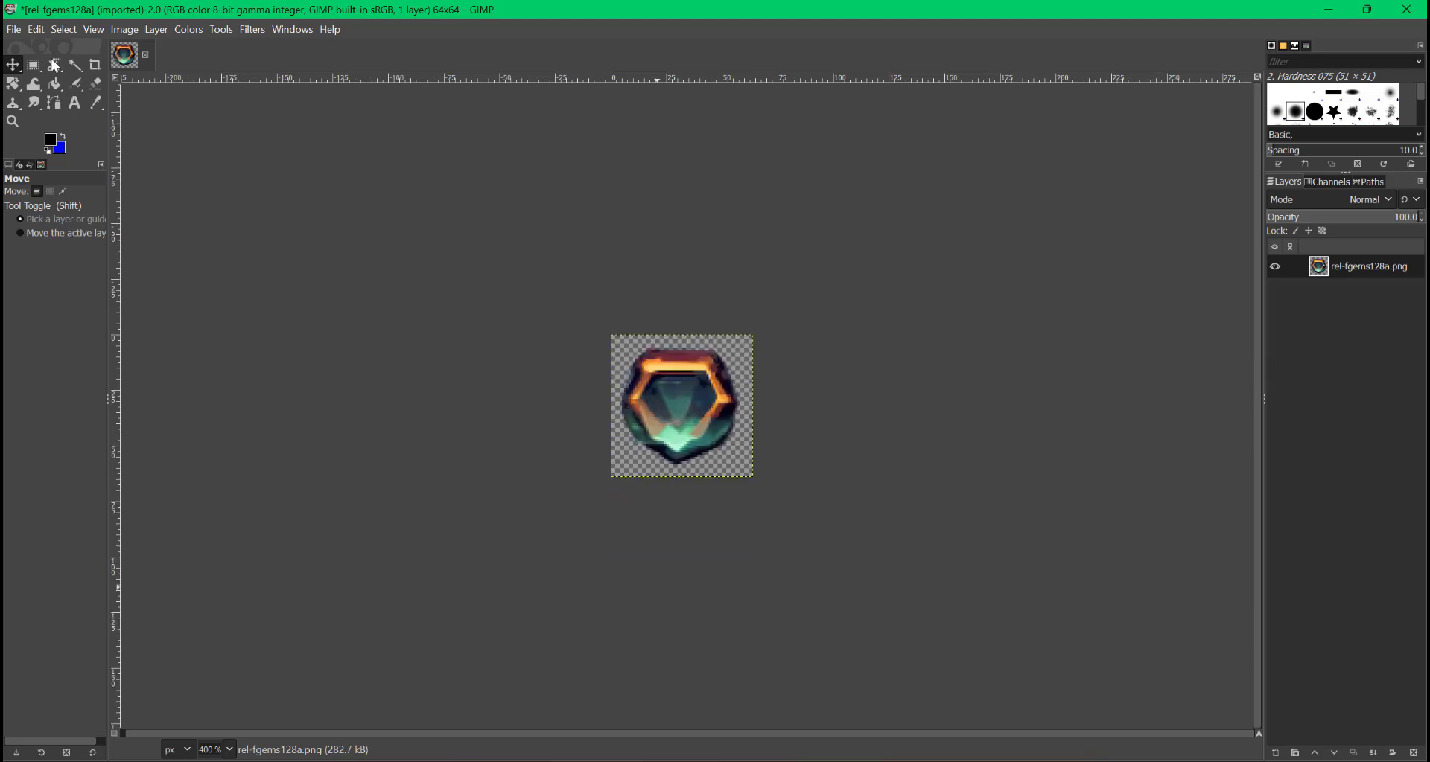
Export the cropped gem as Gem.png into the Supporting/Gems folder
click(16, 30)
click(39, 262)
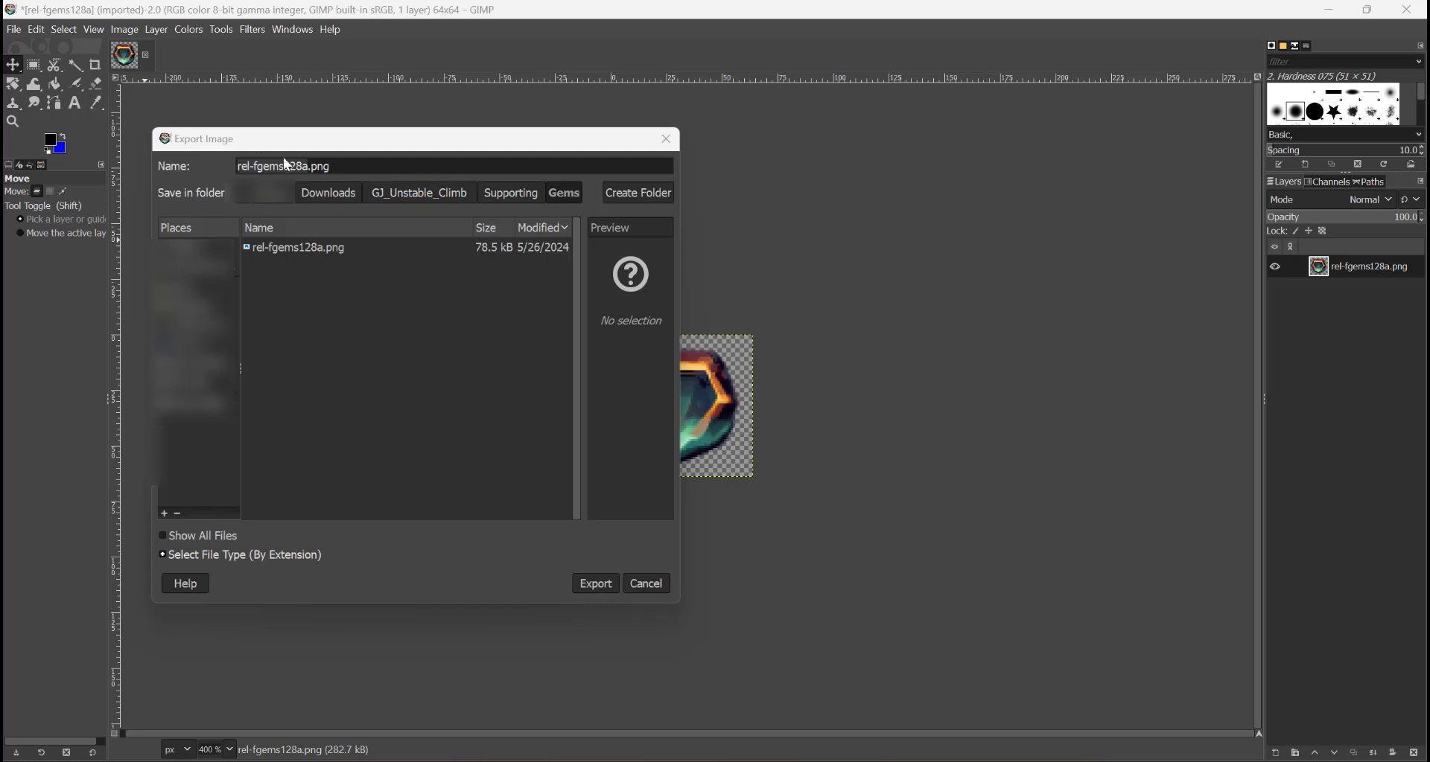
click(246, 172)
key(BackSpace)
text(Gem)
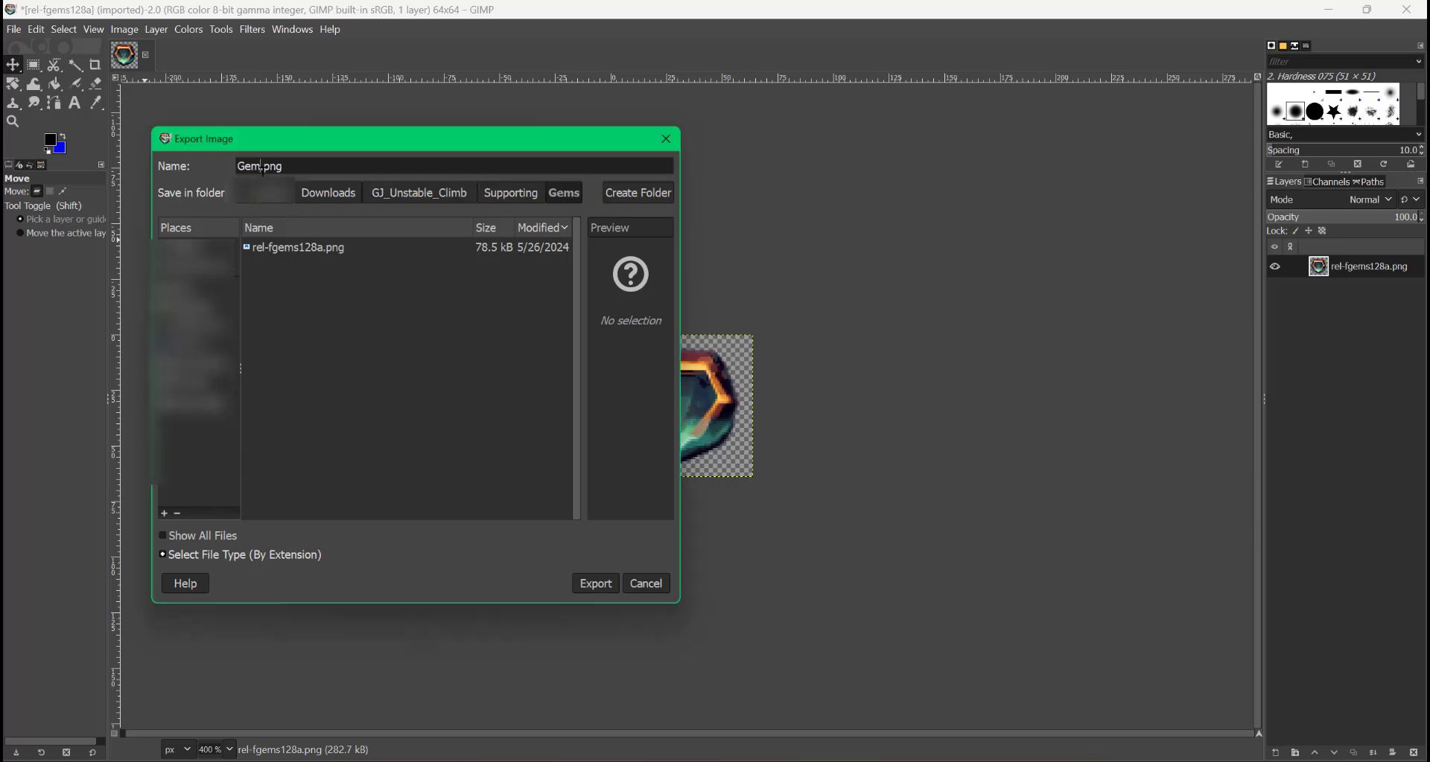
key(Return)
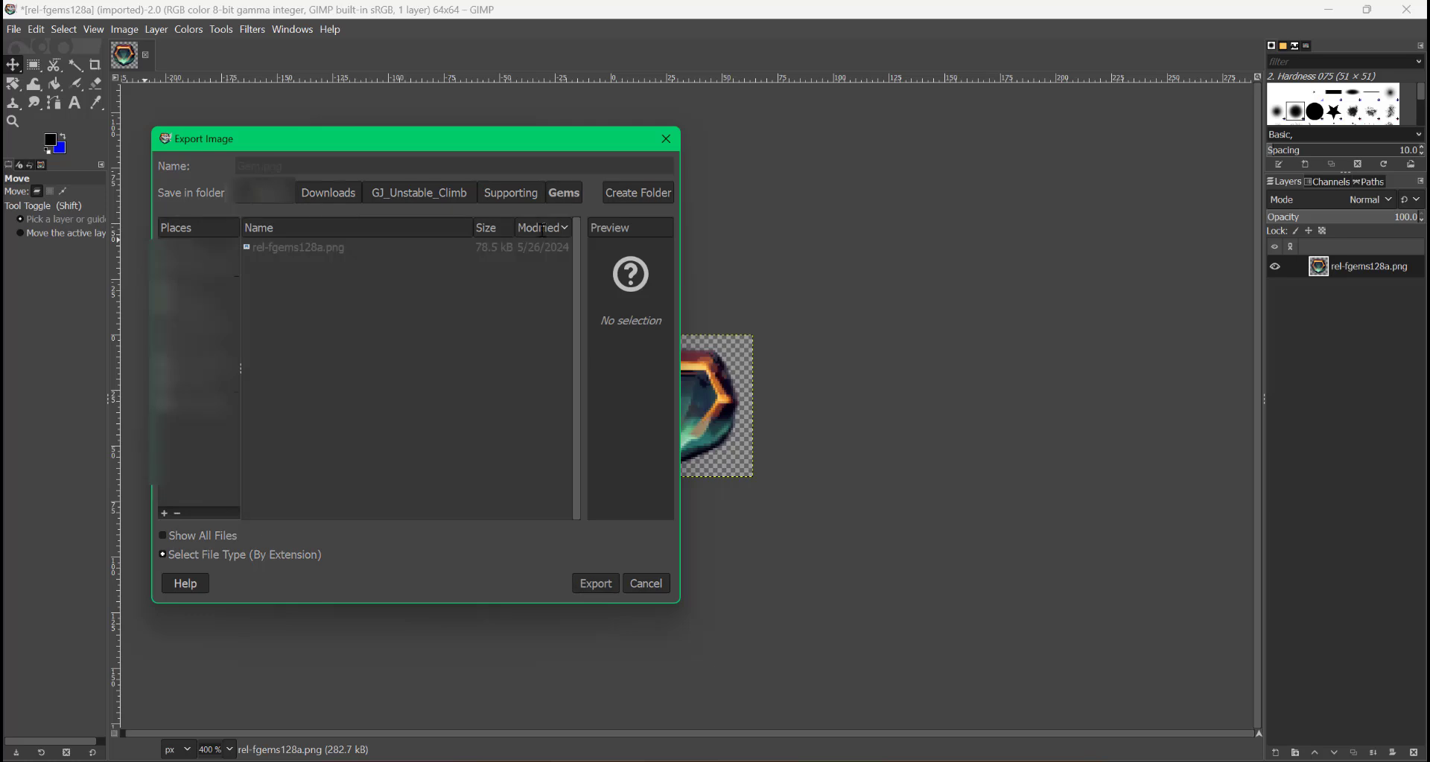
click(771, 585)
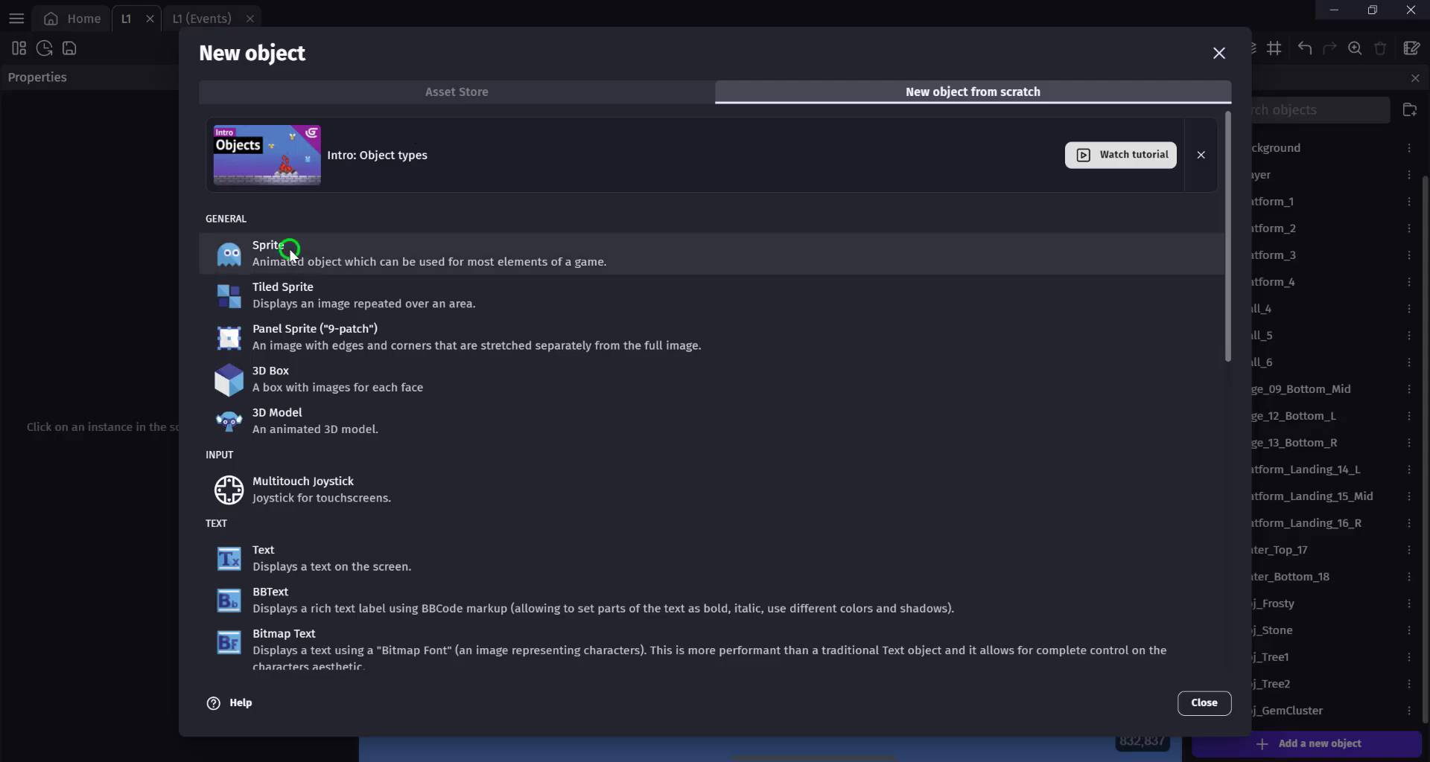
Switch to GDevelop, create a Sprite object named Gem and import gem01_64.png from the Gems folder as its first animation
click(291, 246)
text(G)
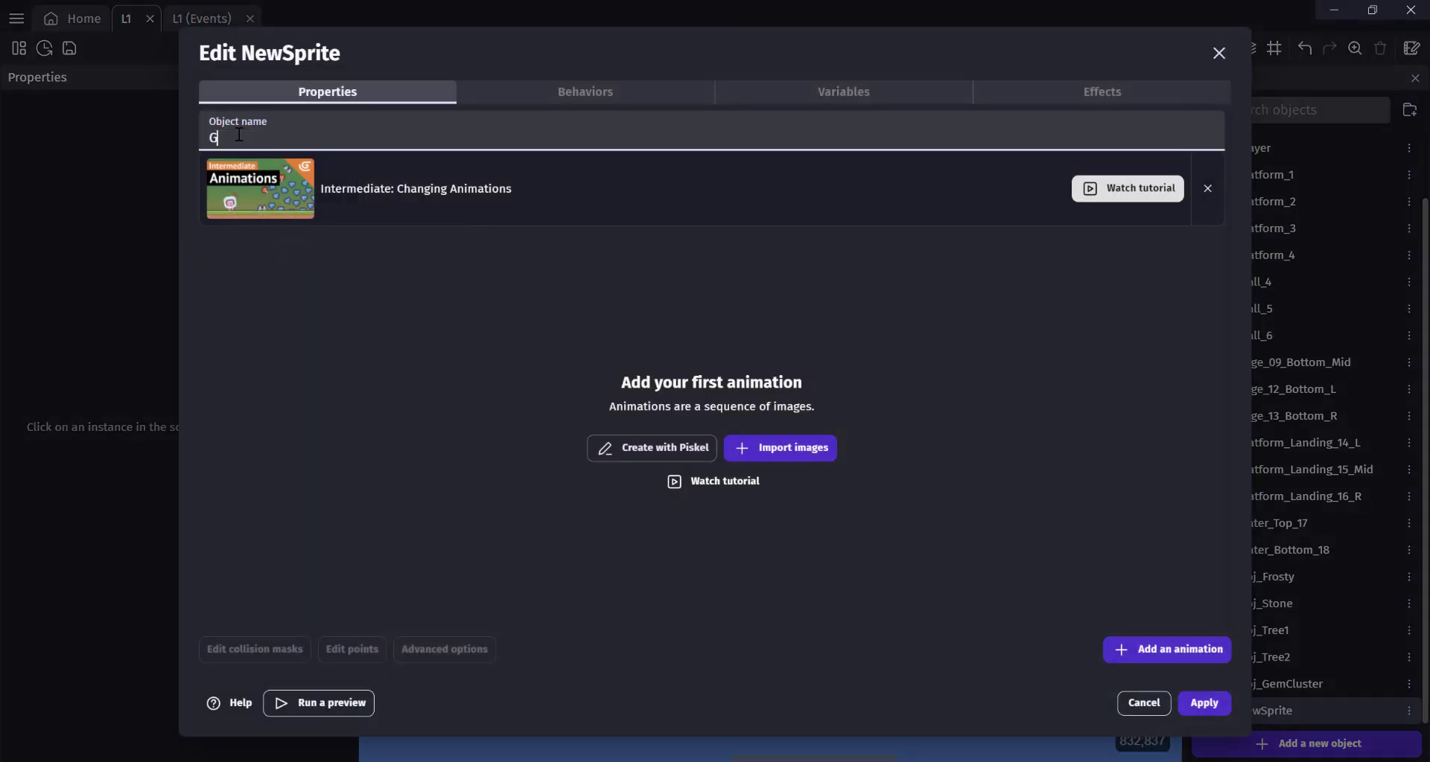
text(em)
click(782, 447)
click(626, 184)
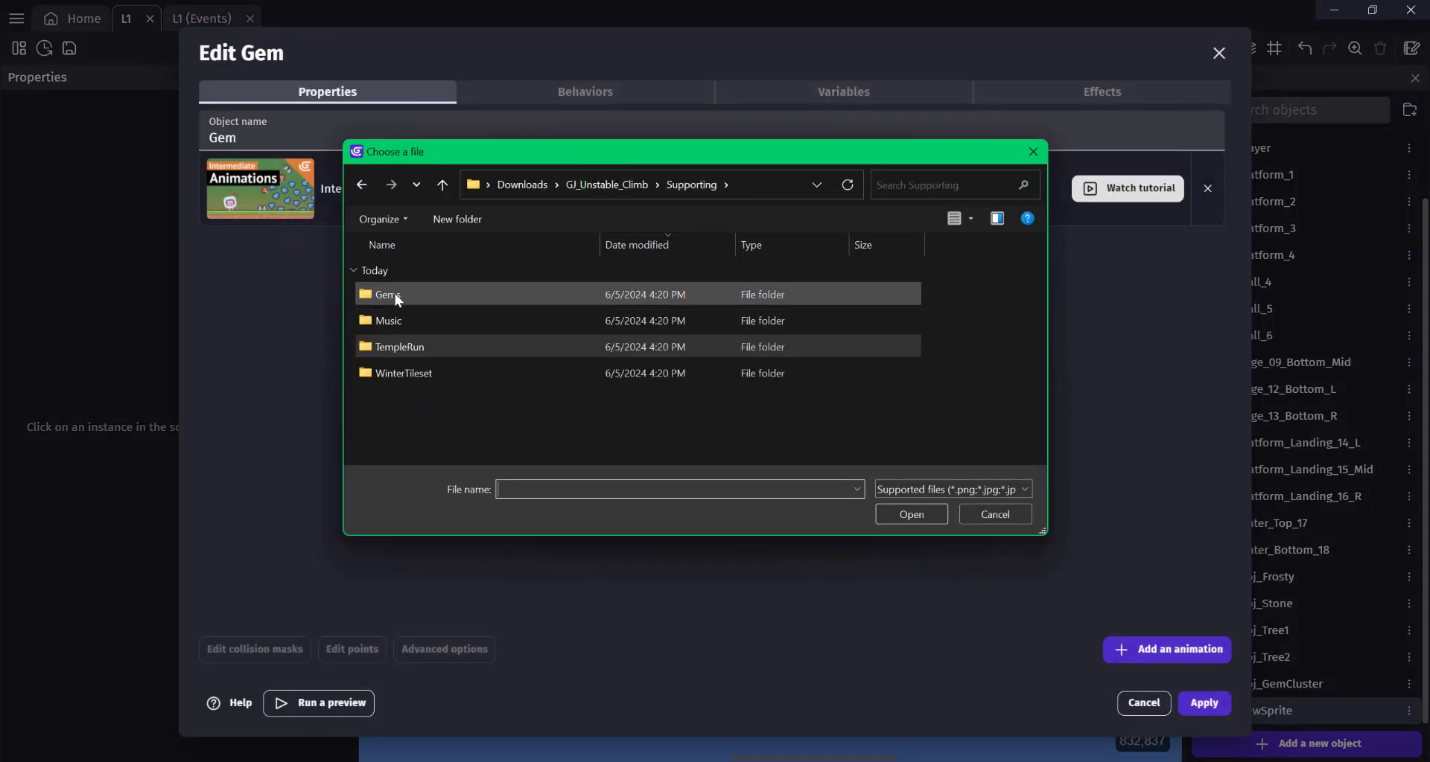
double_click(389, 294)
click(1047, 104)
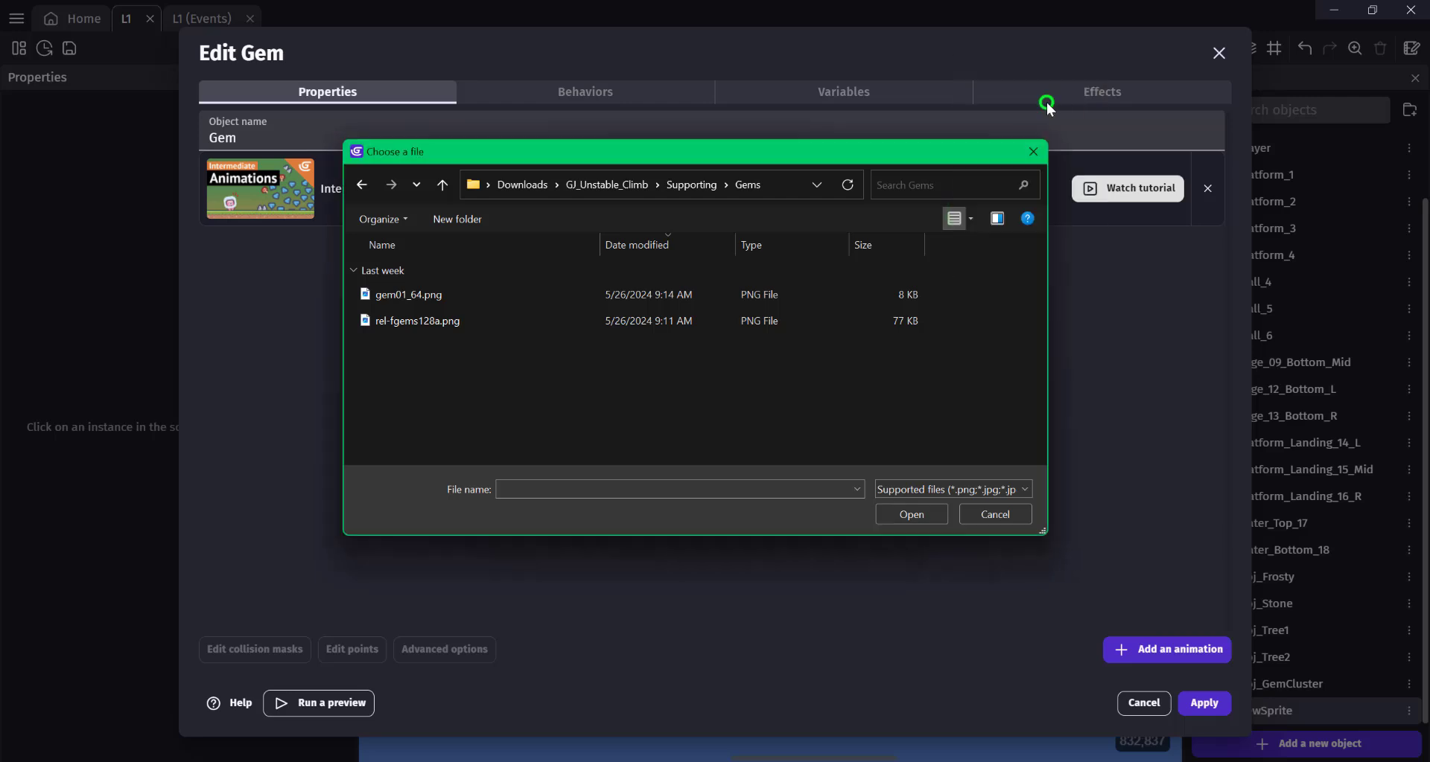
click(406, 321)
click(912, 514)
click(855, 397)
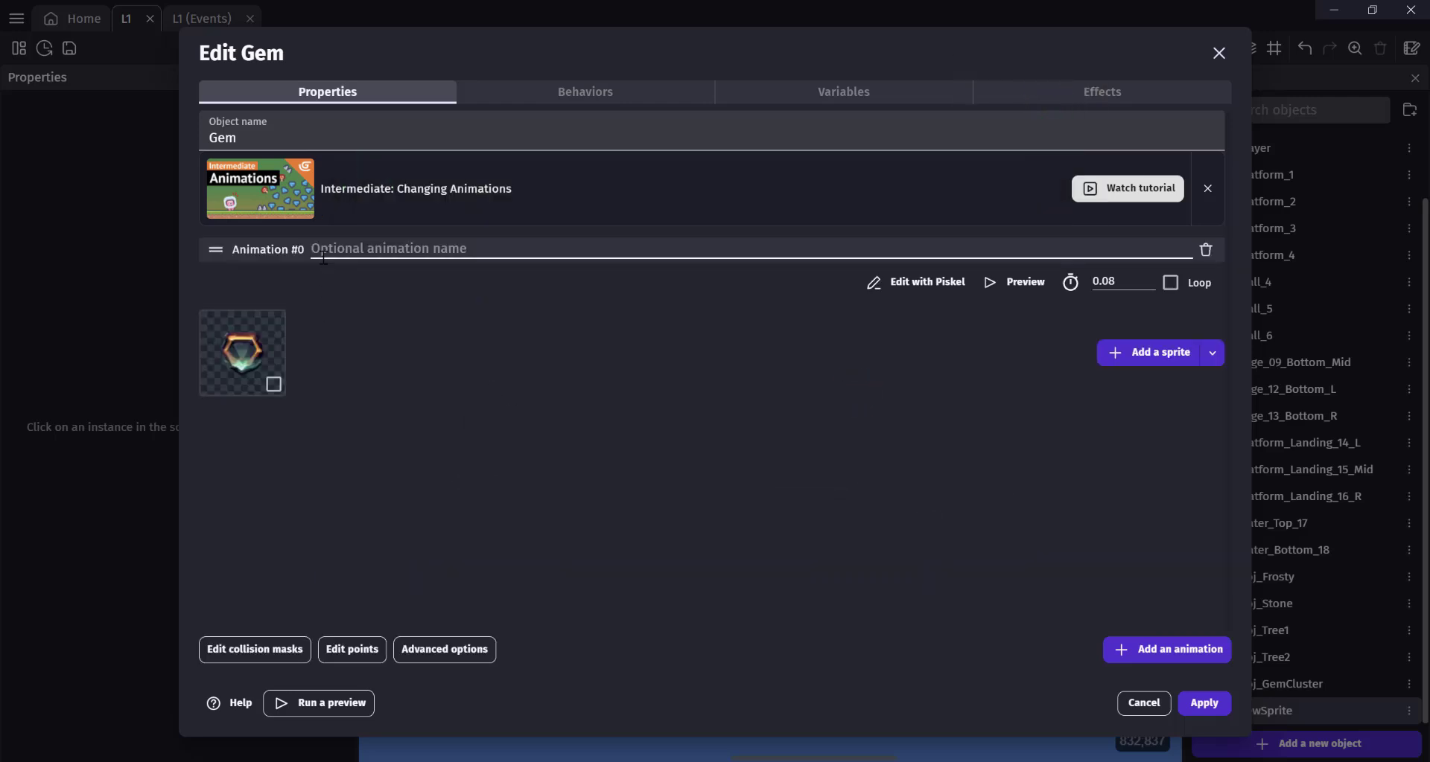
Add the Platform behavior to the Gem object and apply the object settings
click(566, 103)
click(728, 407)
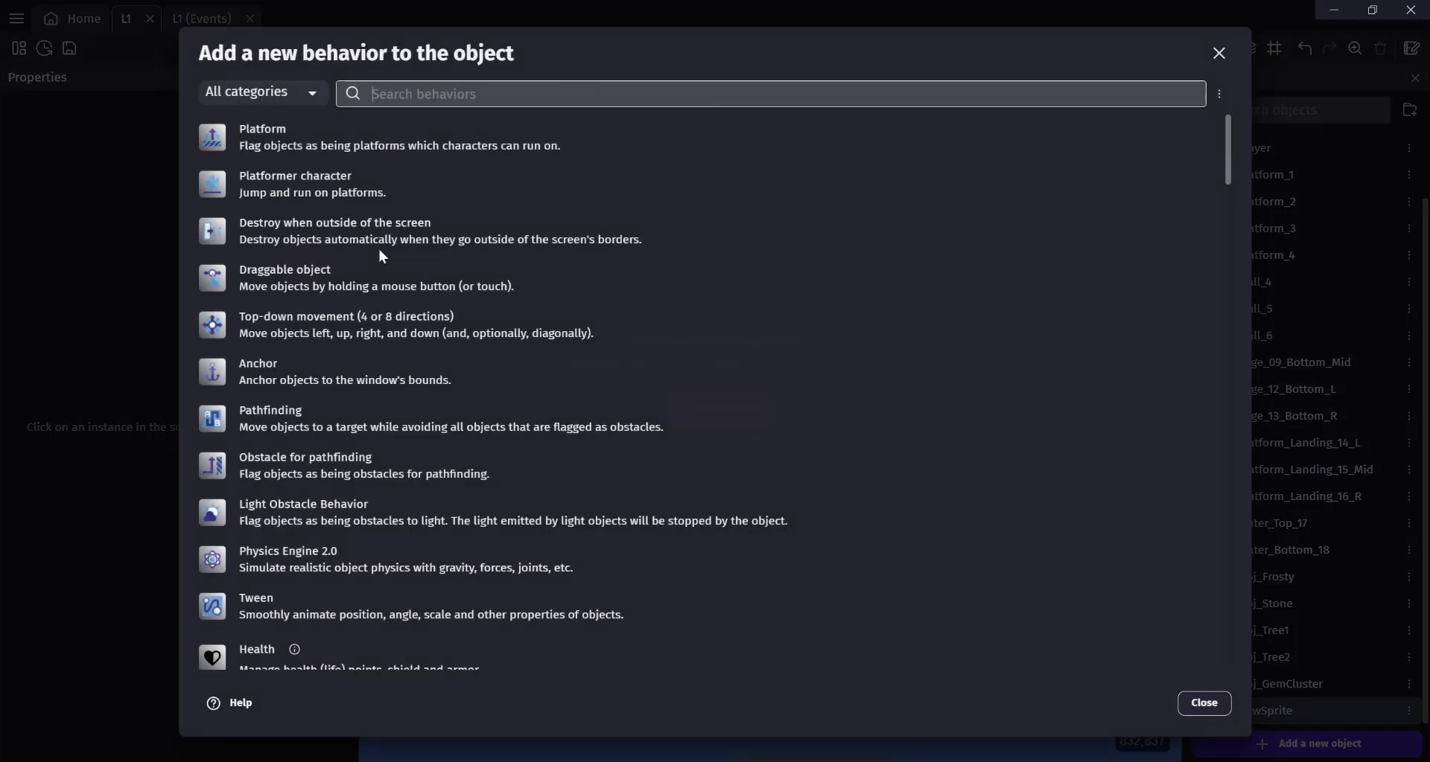
click(262, 134)
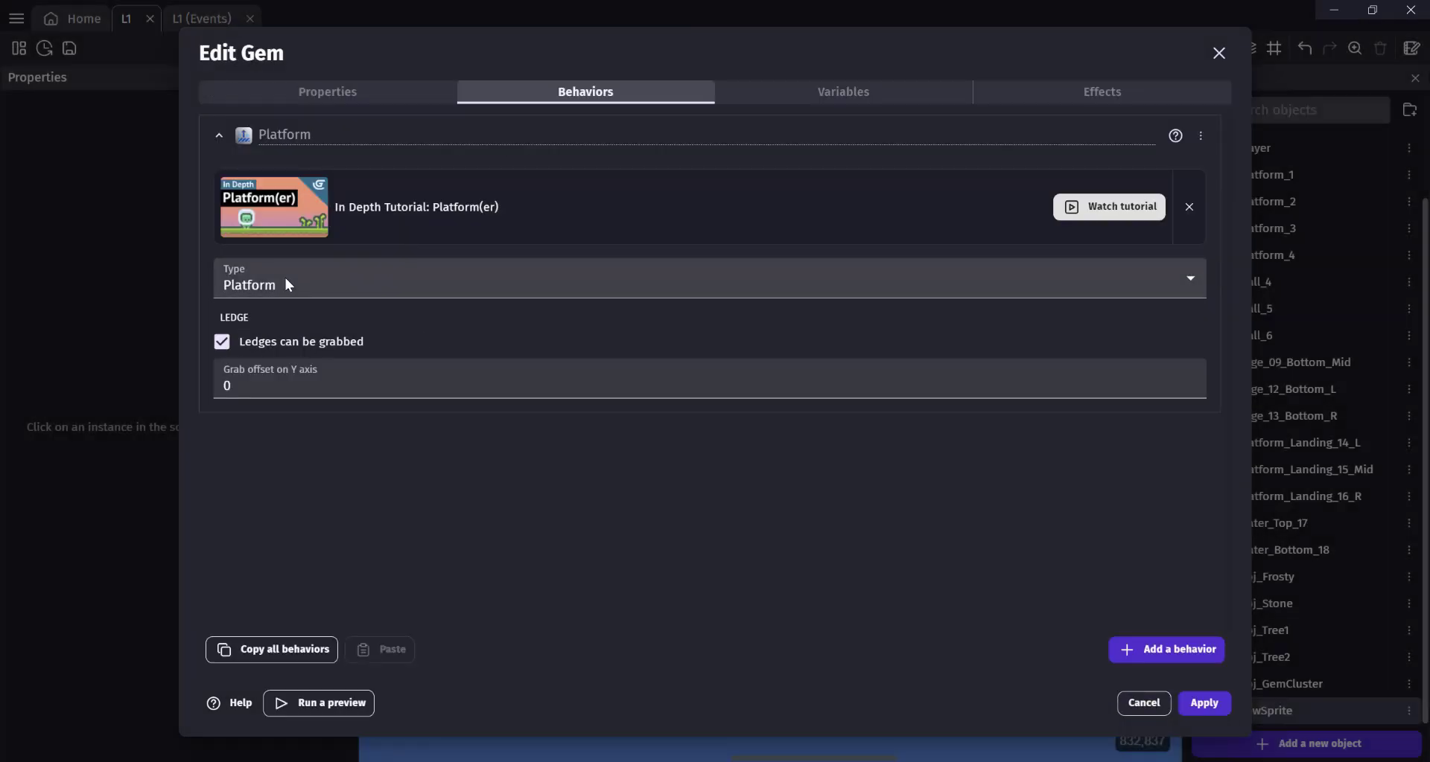
click(1205, 704)
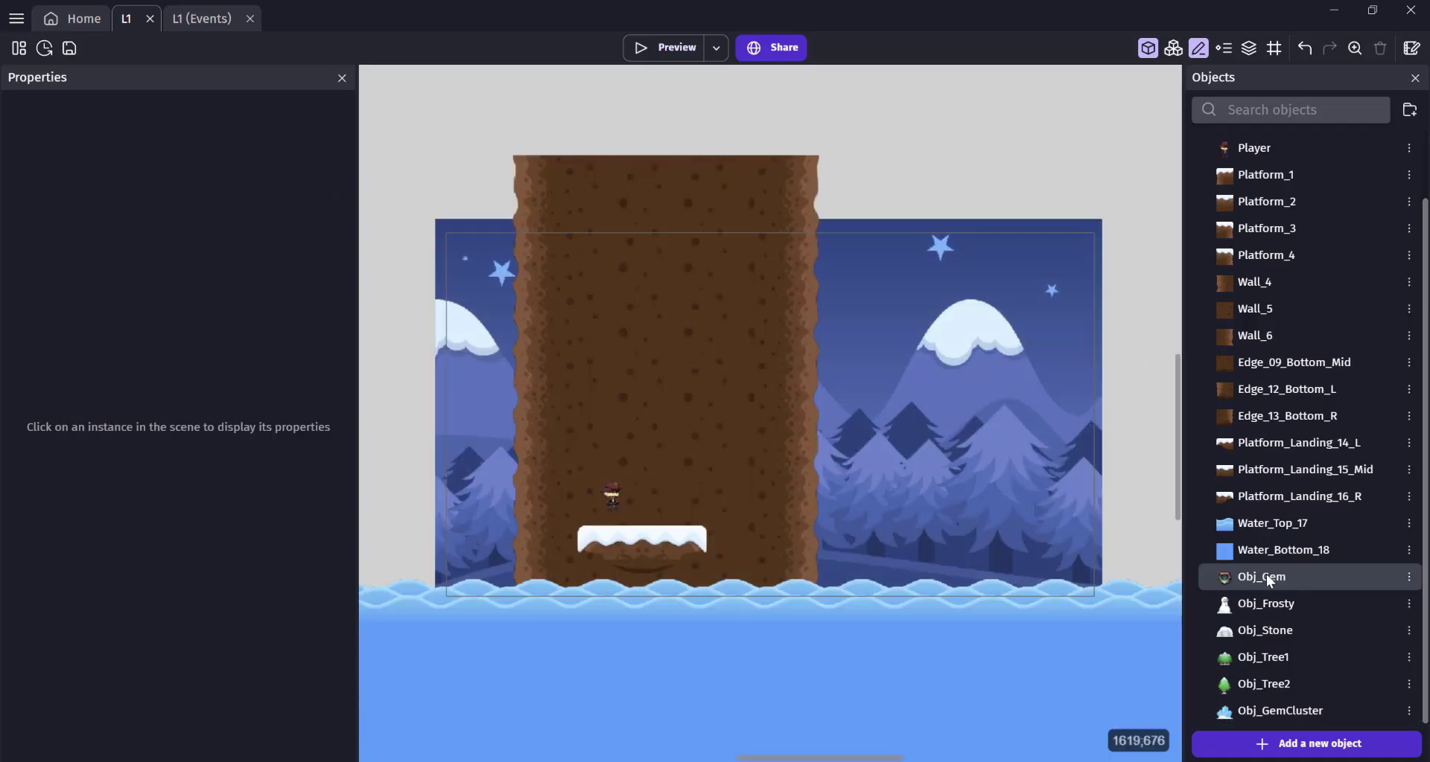
Place an Obj_Gem instance above the landing platform at about X 416, Y 384, preview the level and close the preview
drag(1267, 575, 643, 449)
click(651, 46)
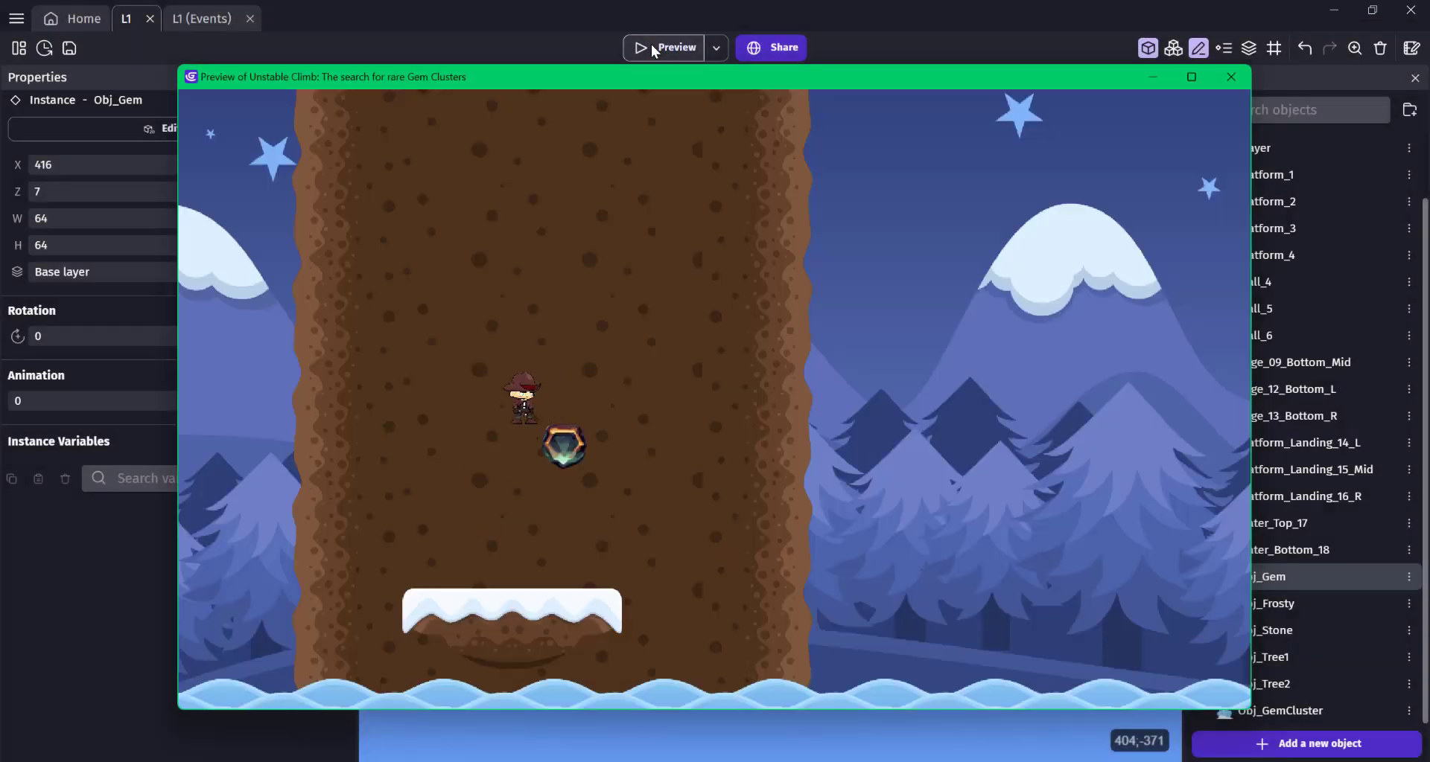
click(1239, 78)
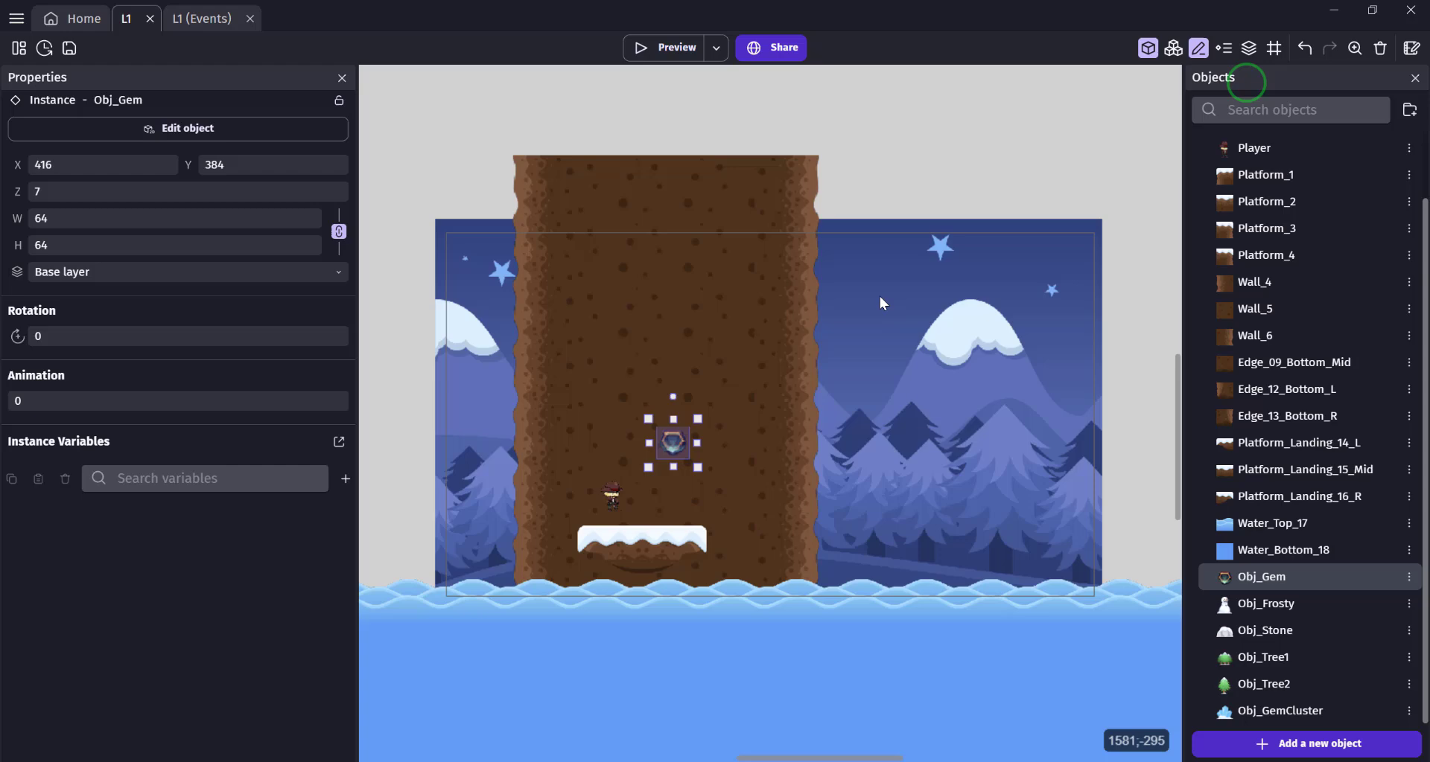
Name Obj_Gem's first animation Gem and add a second animation named Unstable_Gem
double_click(670, 444)
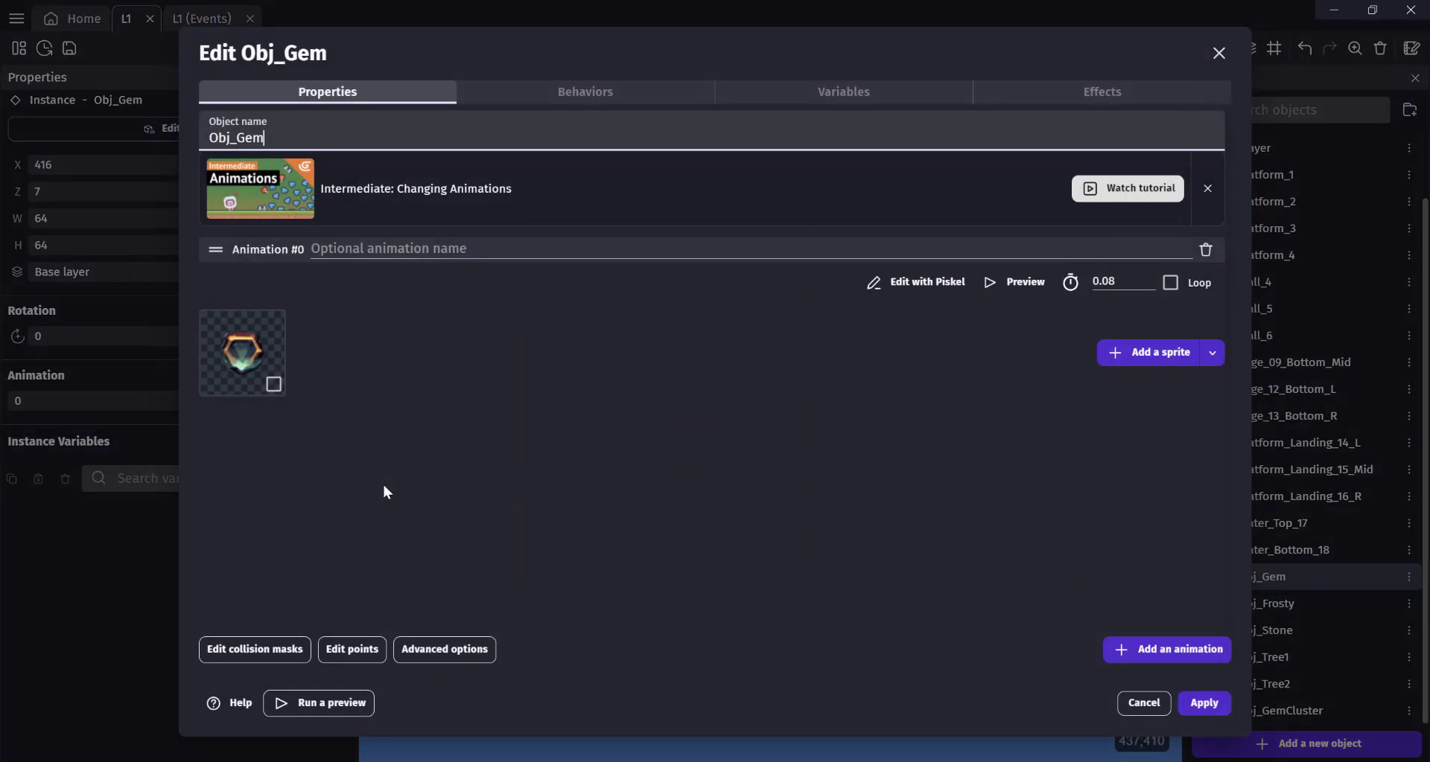
click(370, 248)
text(Gem)
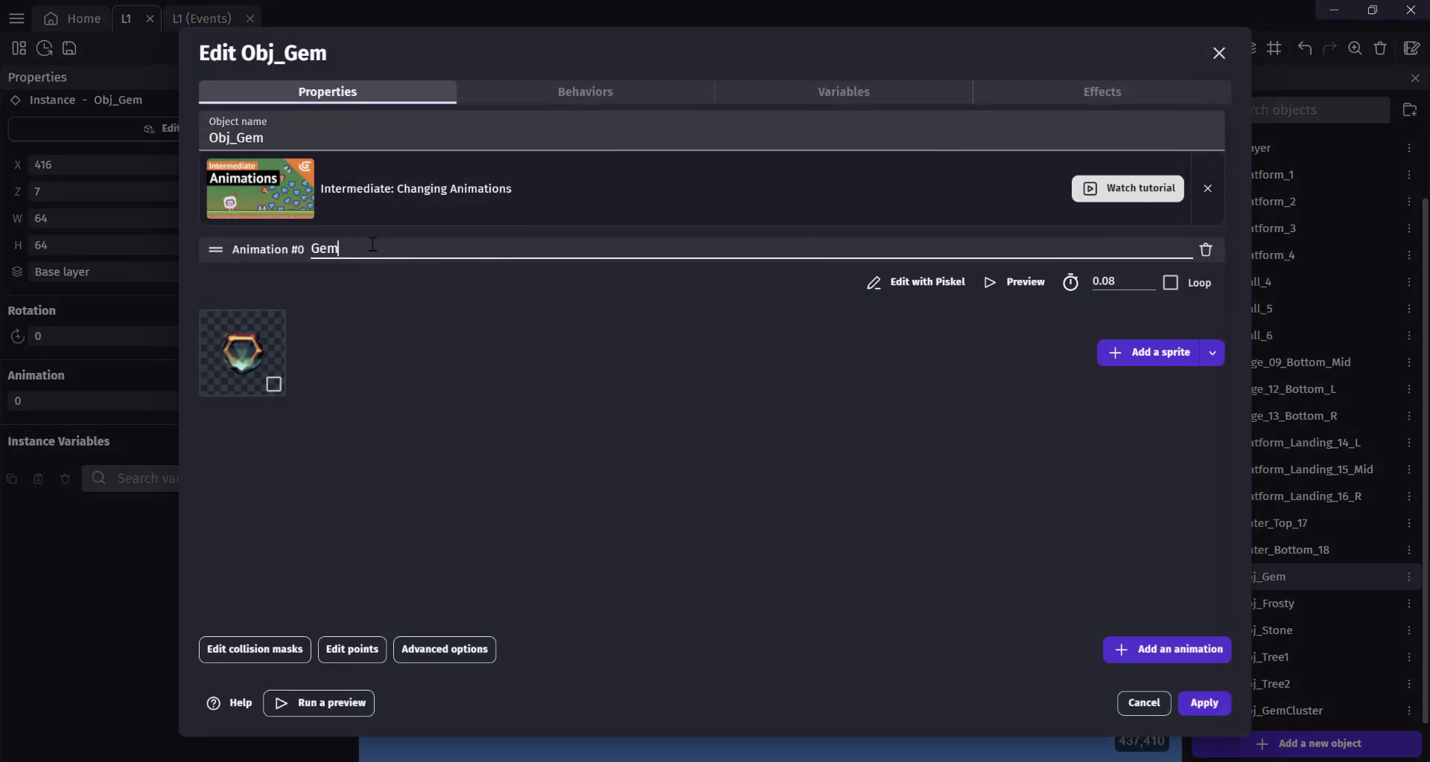
click(1174, 647)
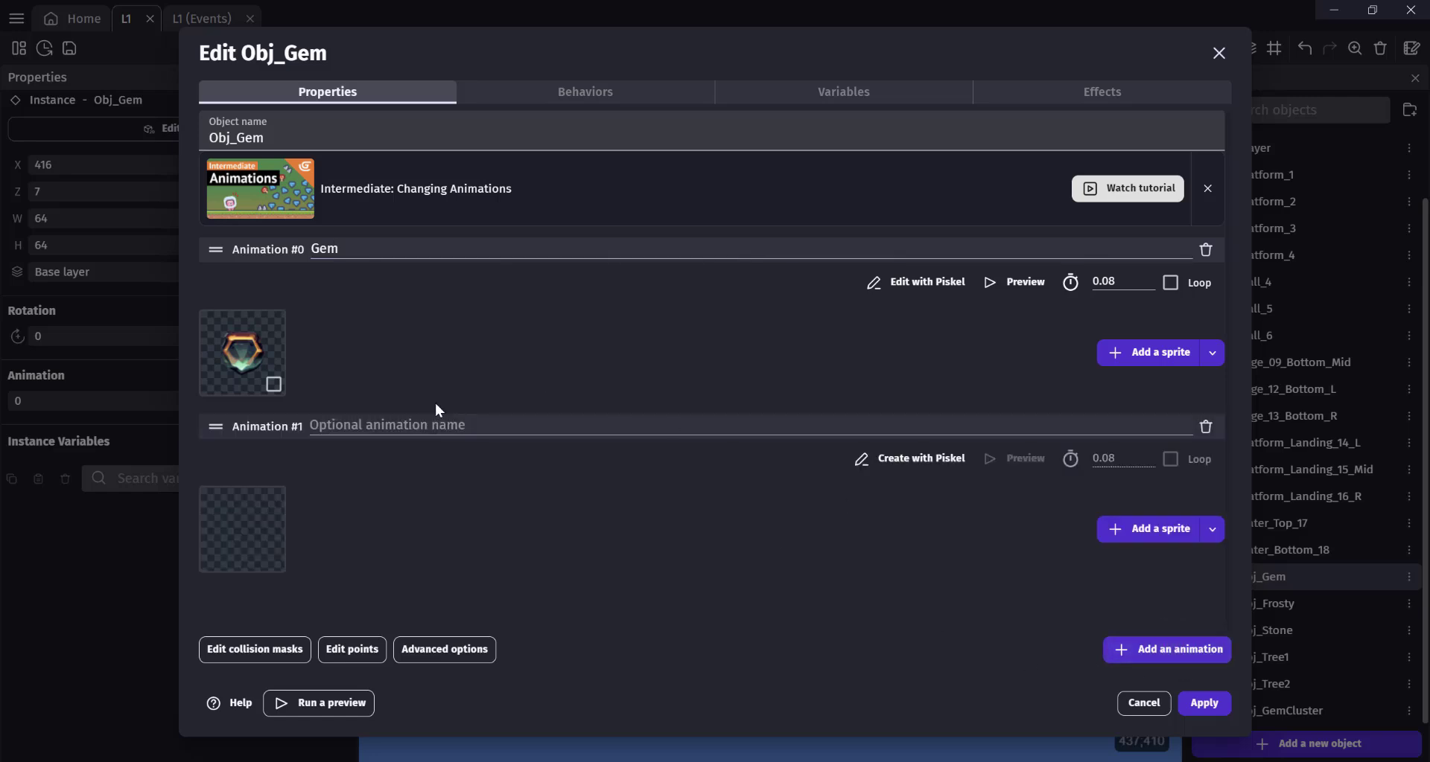
click(417, 421)
text(Unsta)
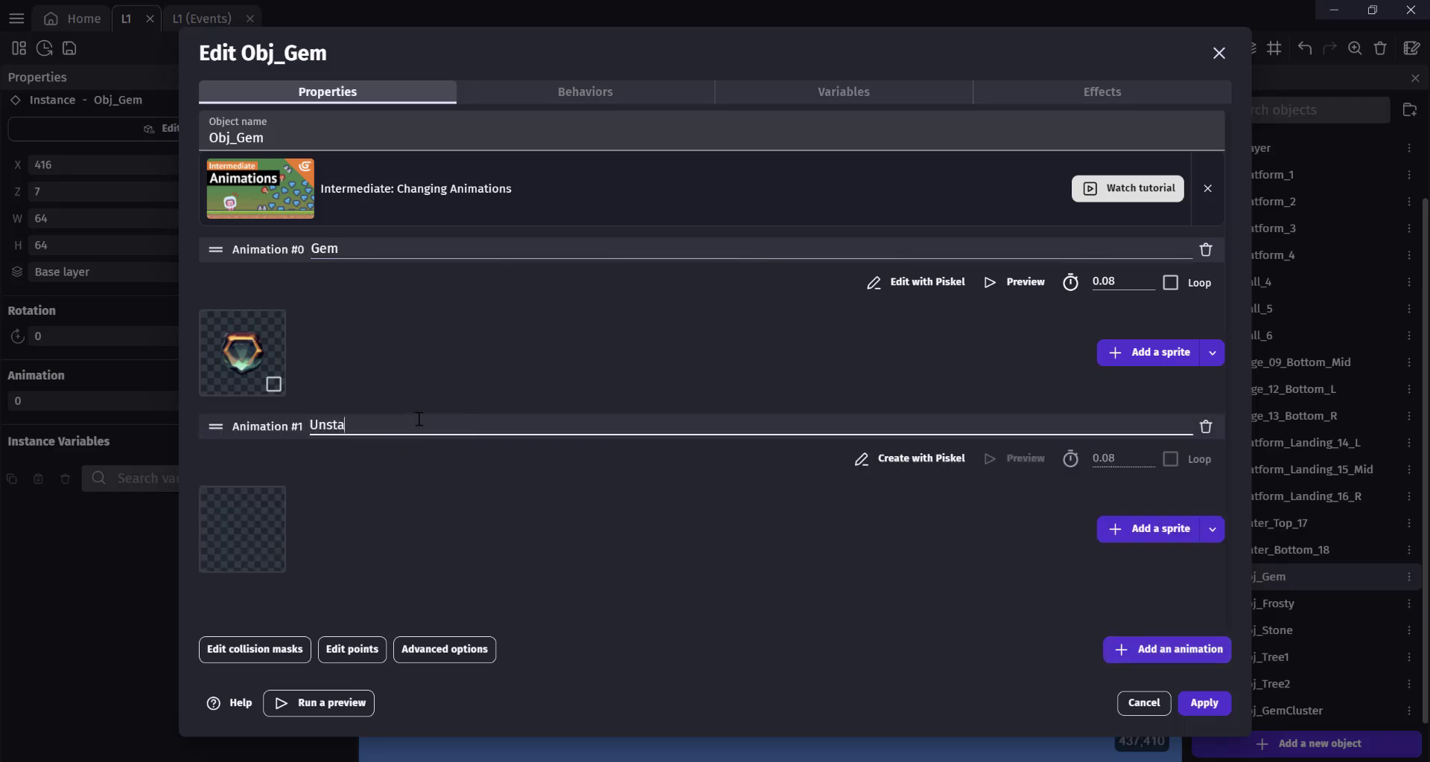
text(ble Gem)
key(BackSpace)
text(_)
Add the gem image to the Unstable_Gem animation and open that animation for editing in Piskel
click(1162, 522)
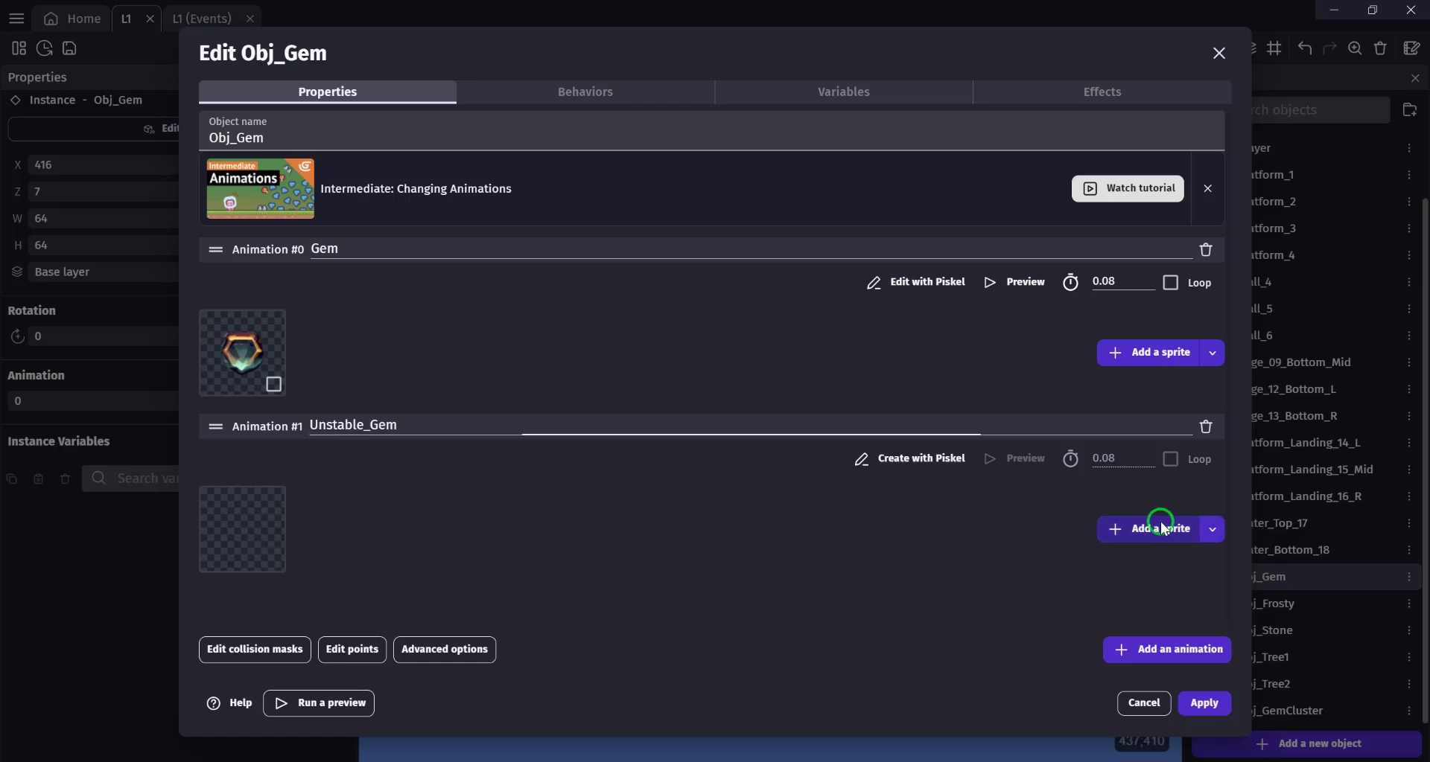
double_click(408, 321)
click(845, 396)
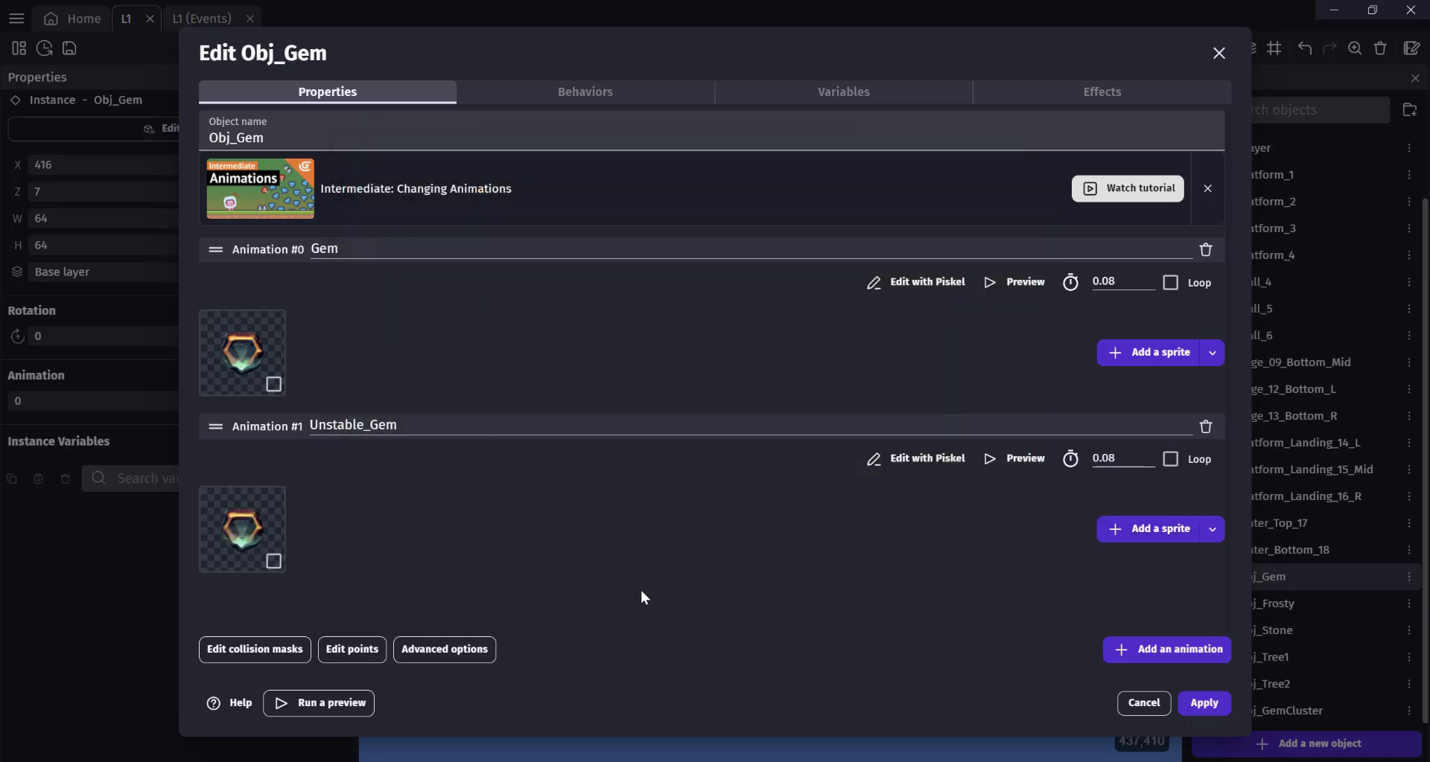
click(874, 456)
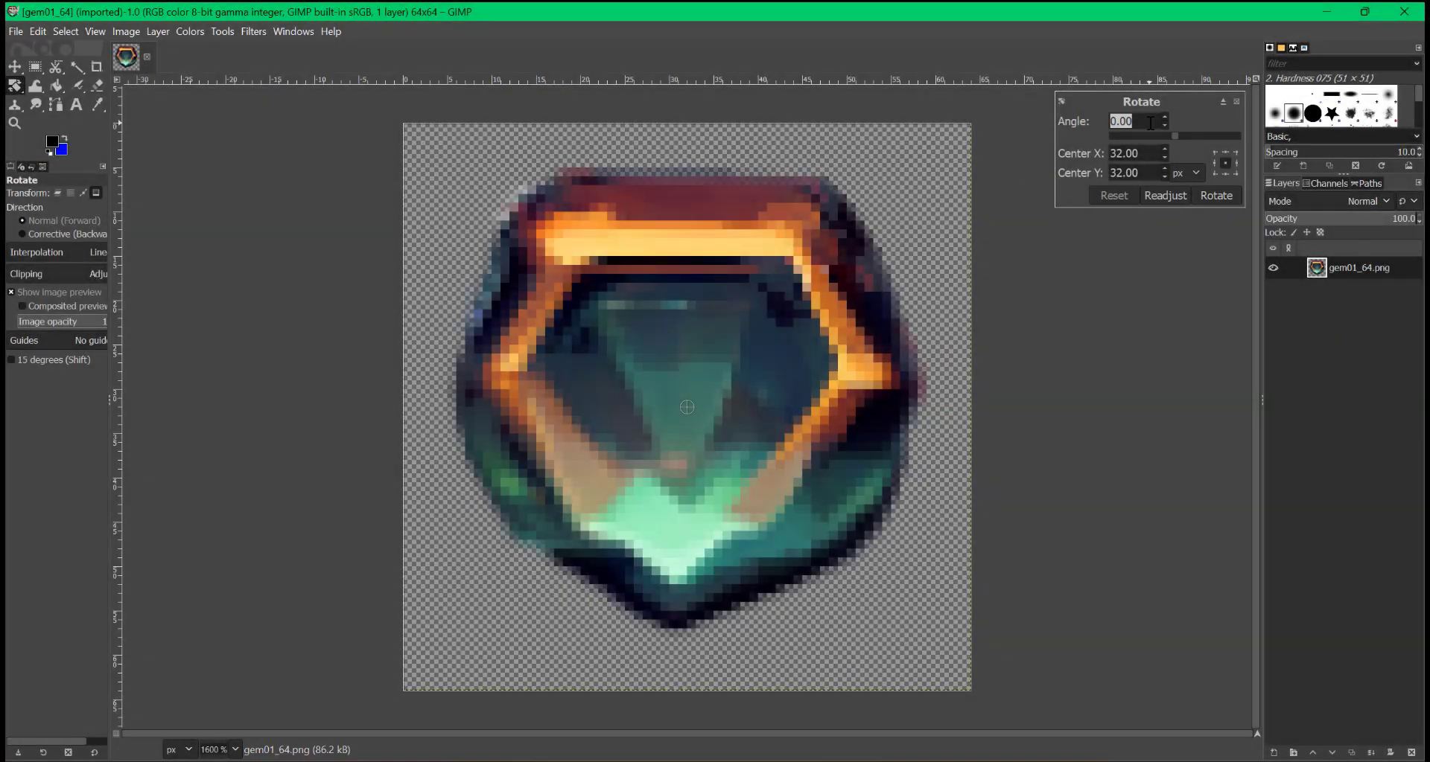
Switch to GIMP and rotate the gem01_64.png layer by 30 degrees about its center
key(Return)
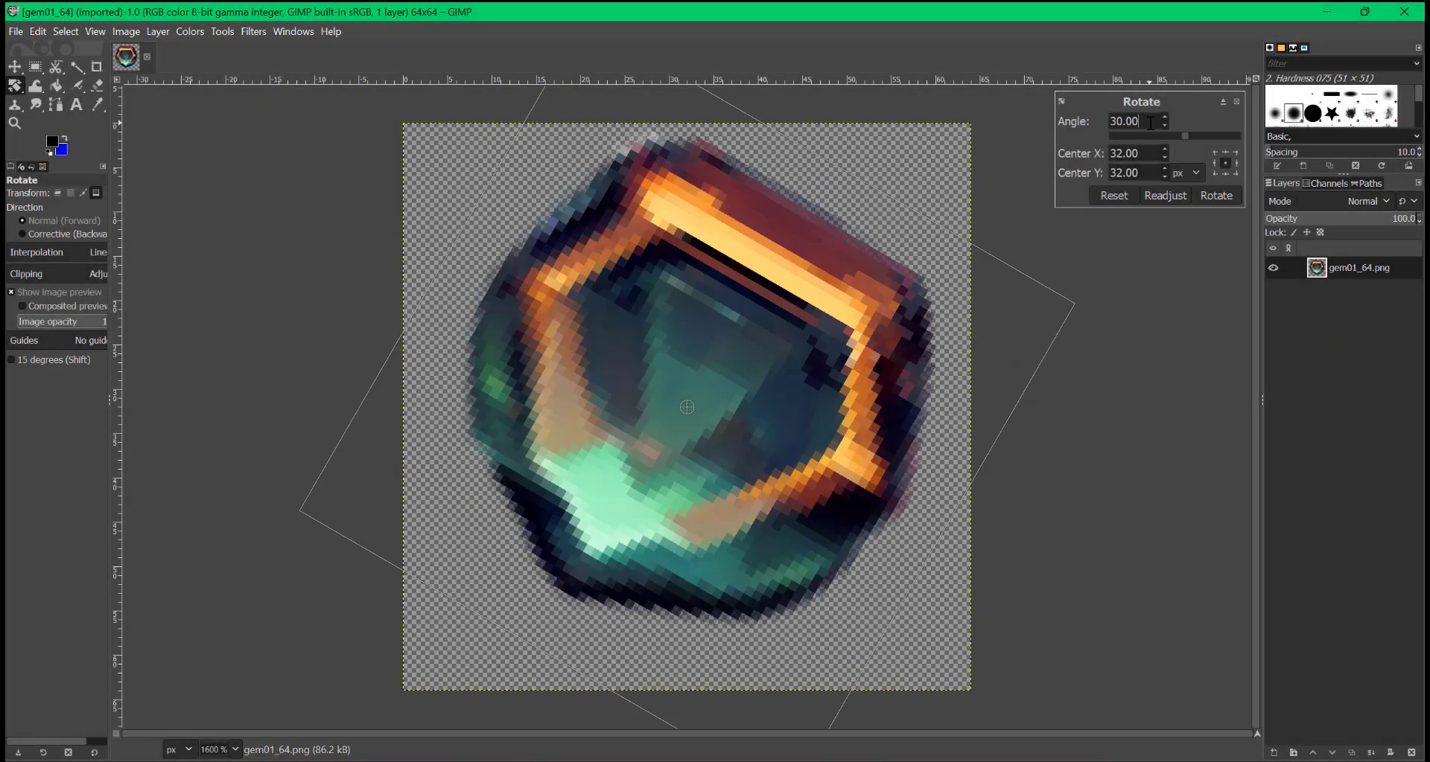
click(1227, 198)
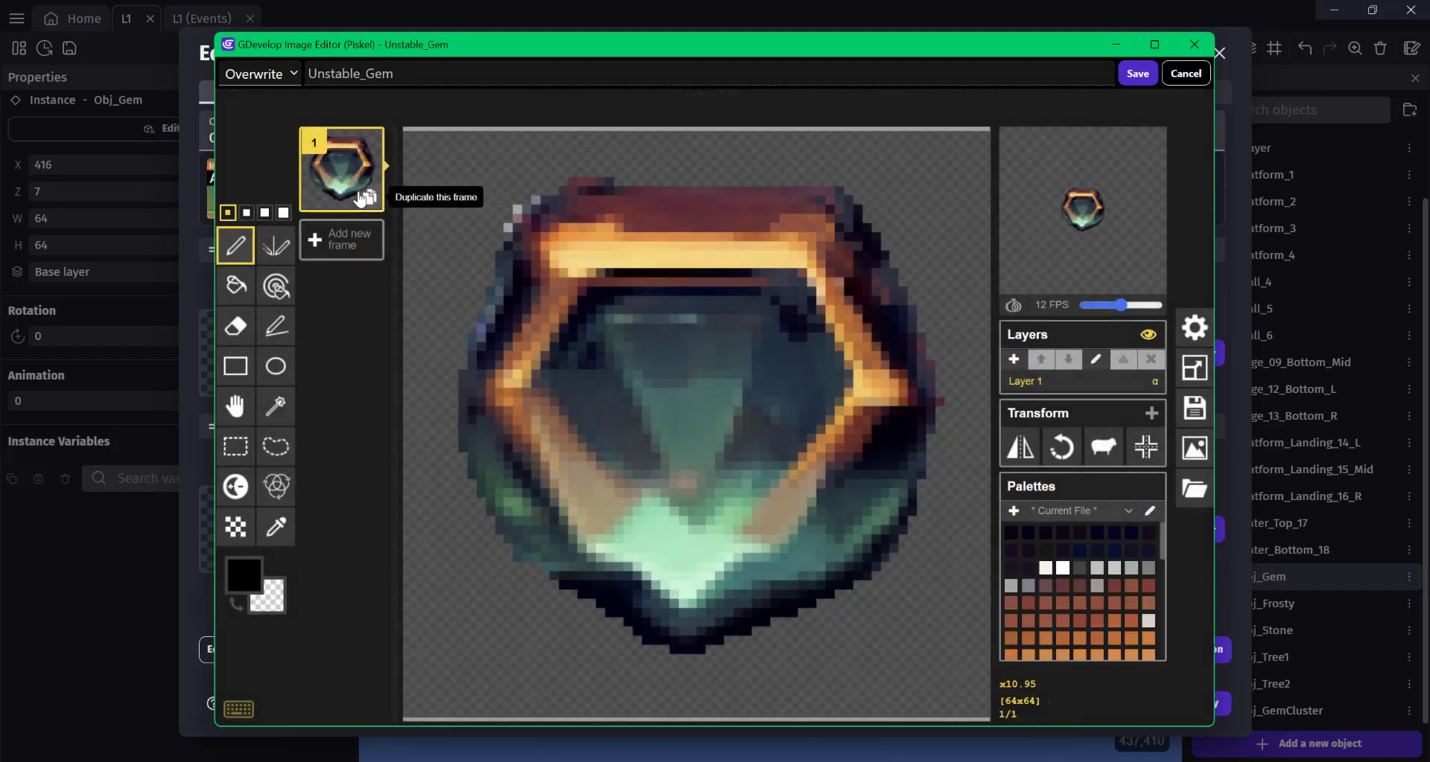
Switch to the Piskel editor and duplicate the Unstable_Gem frame twice to get three frames
click(368, 200)
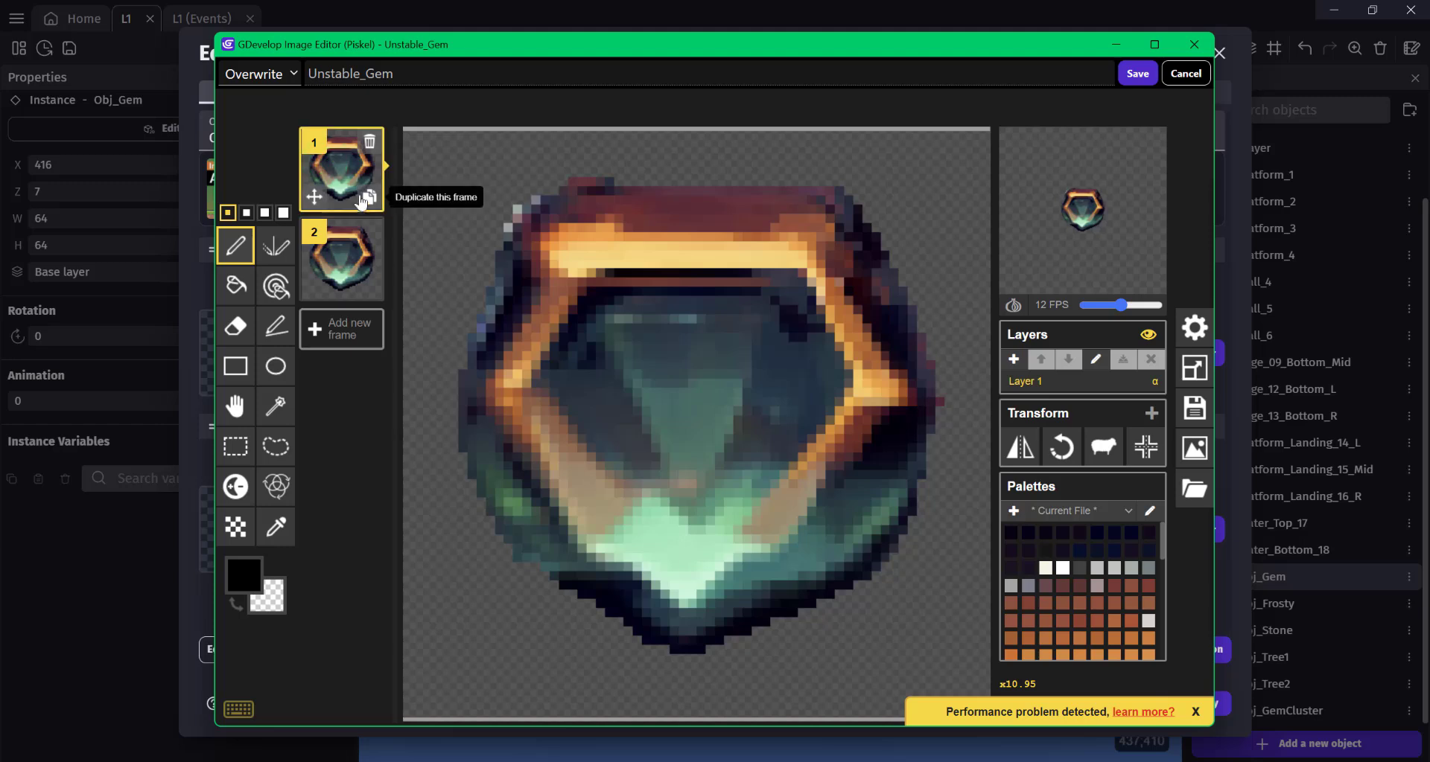
click(376, 199)
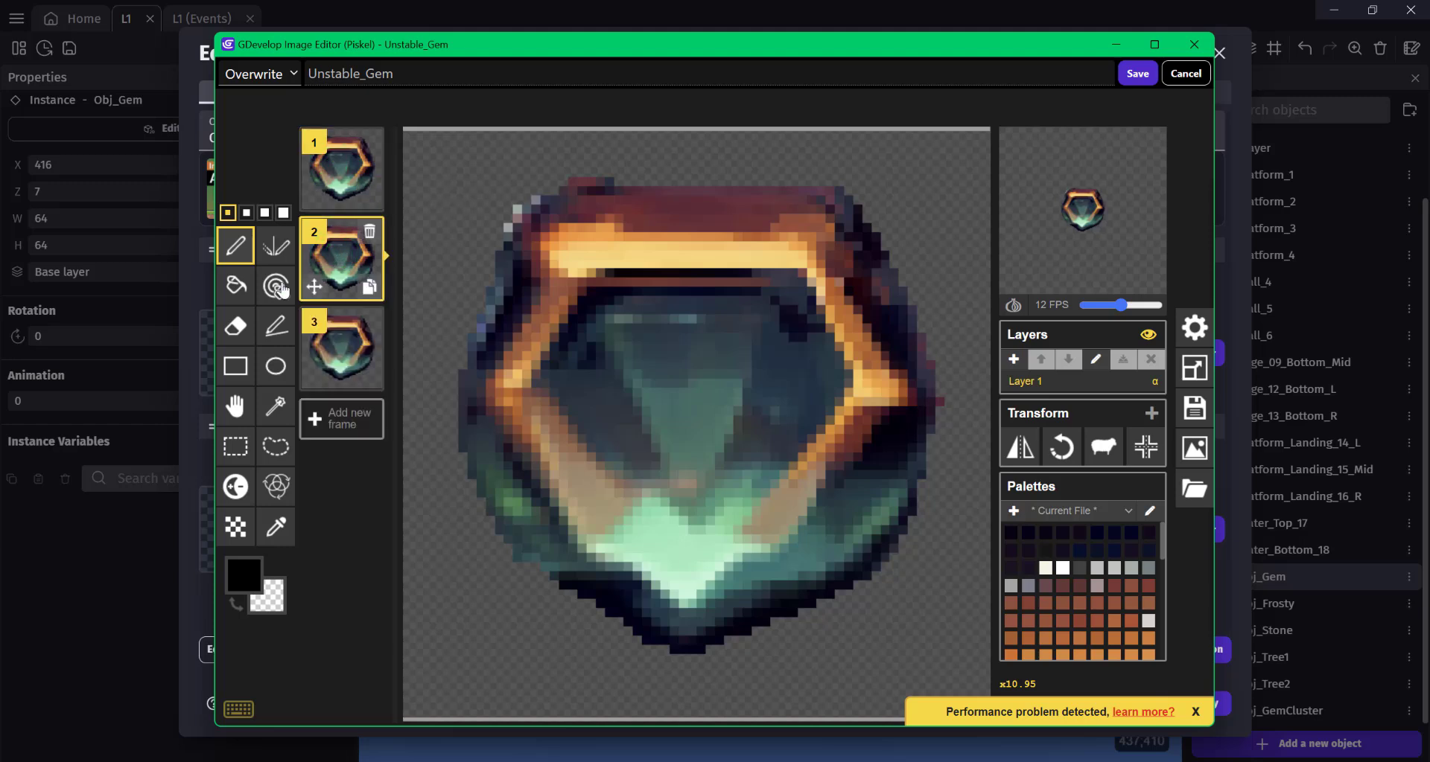
Move the gem in frame 2 down and to the left within the canvas
click(227, 416)
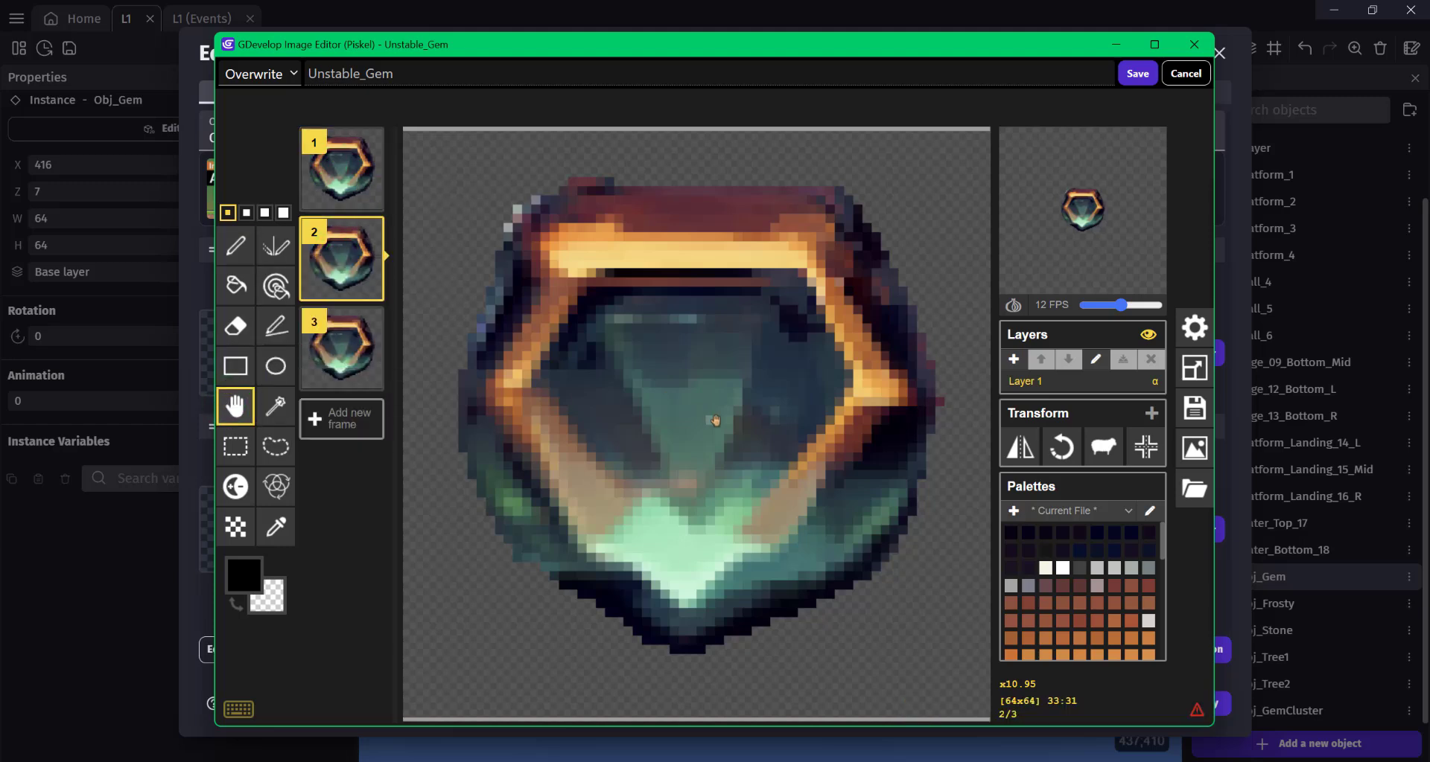
scroll(714, 421, down, 1)
drag(778, 412, 729, 467)
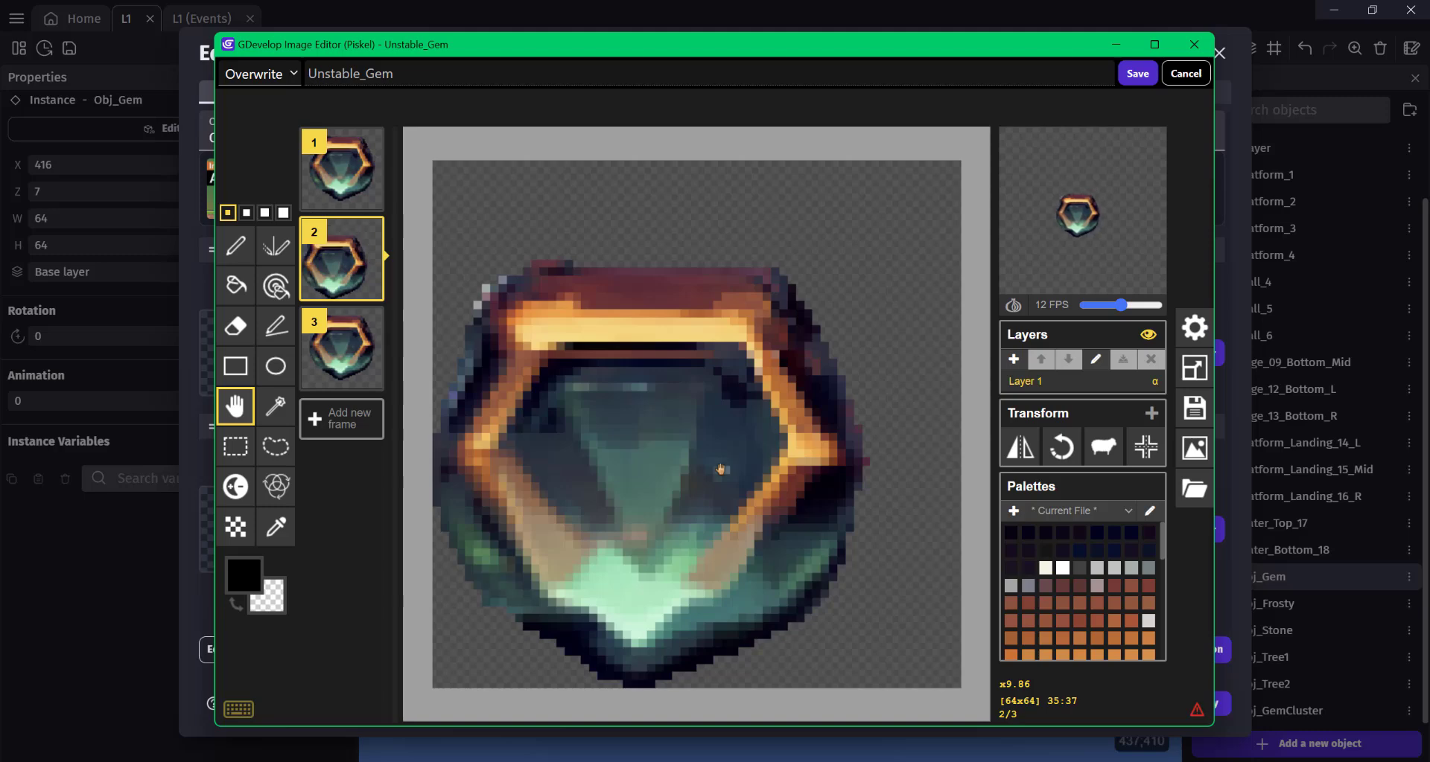
Duplicate frame 3 and shift the gem in frame 4 down and to the right, saving the Unstable_Gem changes to Obj_Gem
click(354, 360)
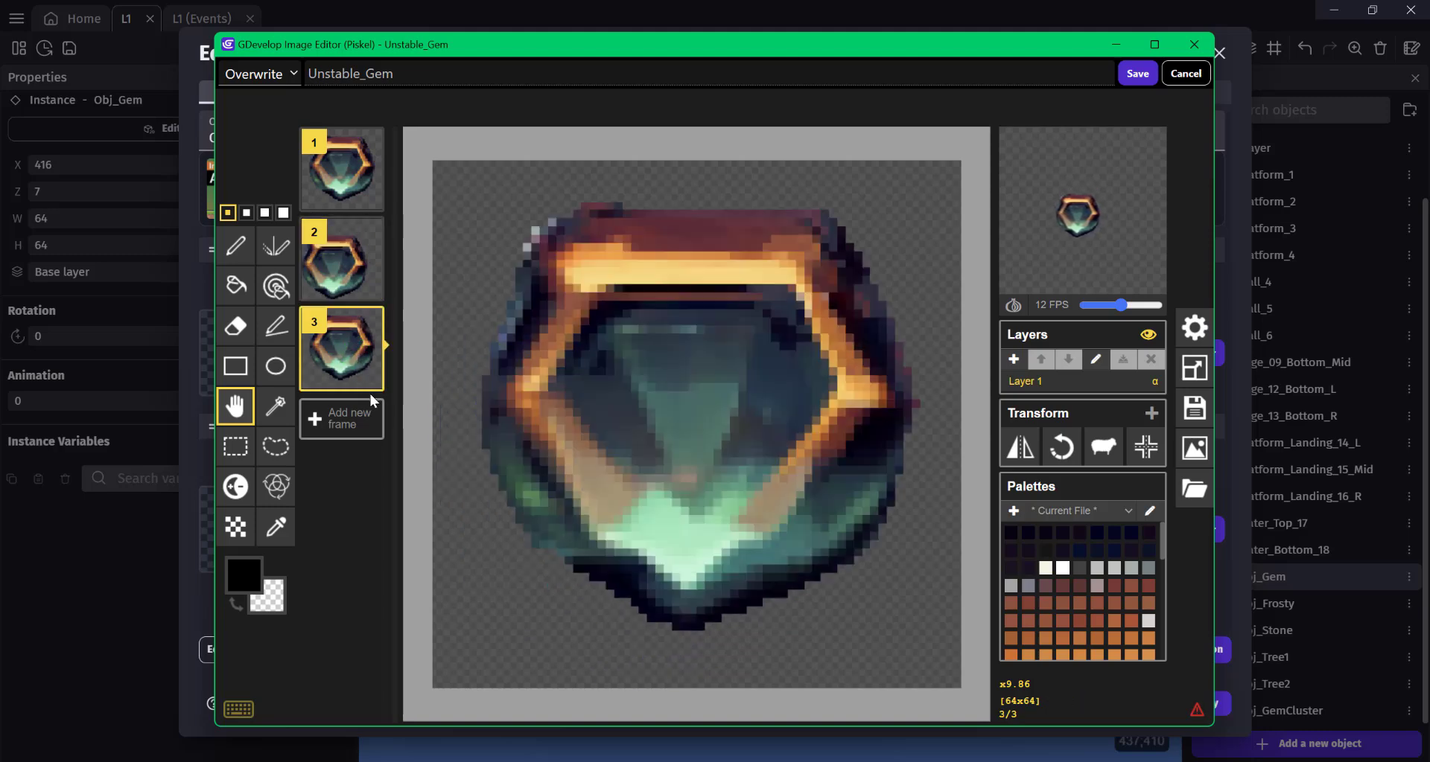
click(369, 377)
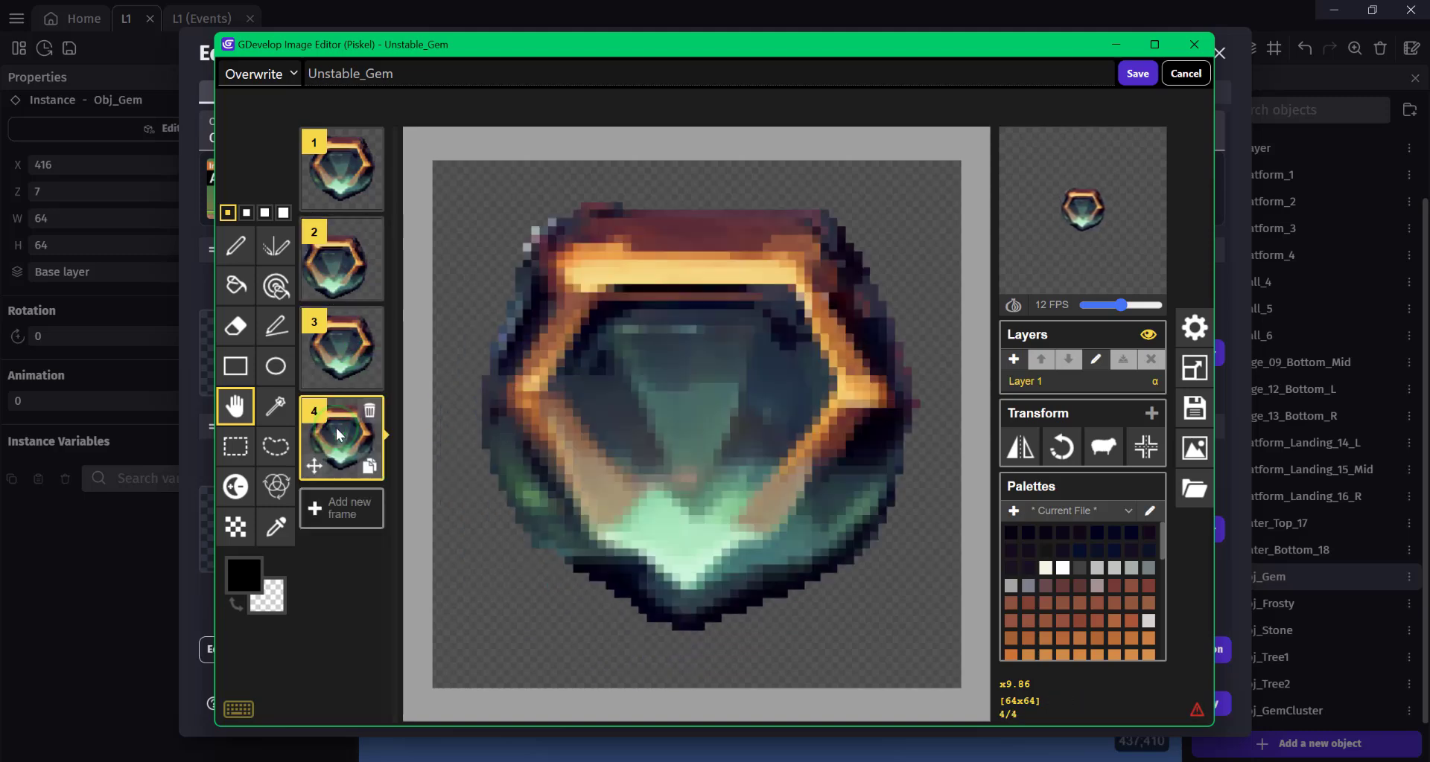
drag(676, 389, 716, 444)
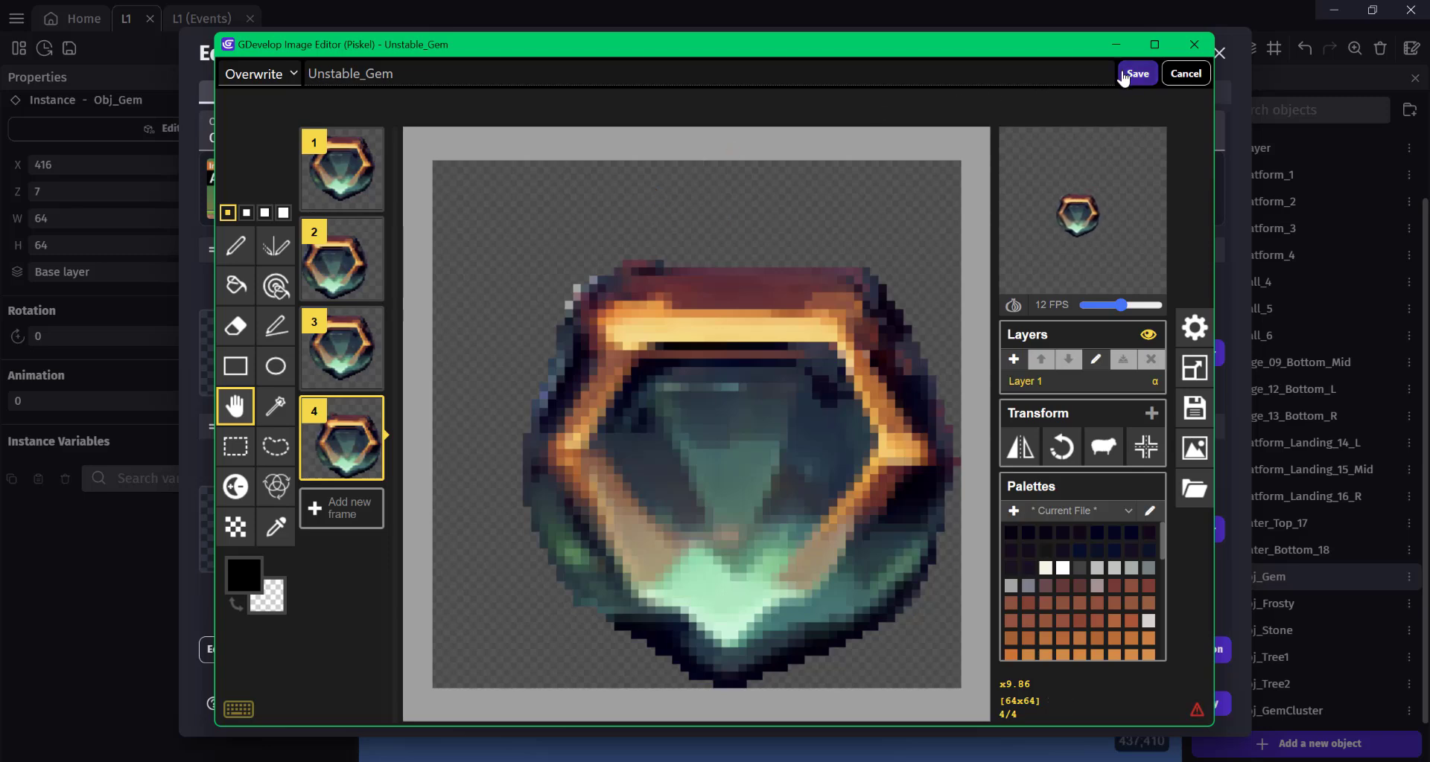
click(1134, 73)
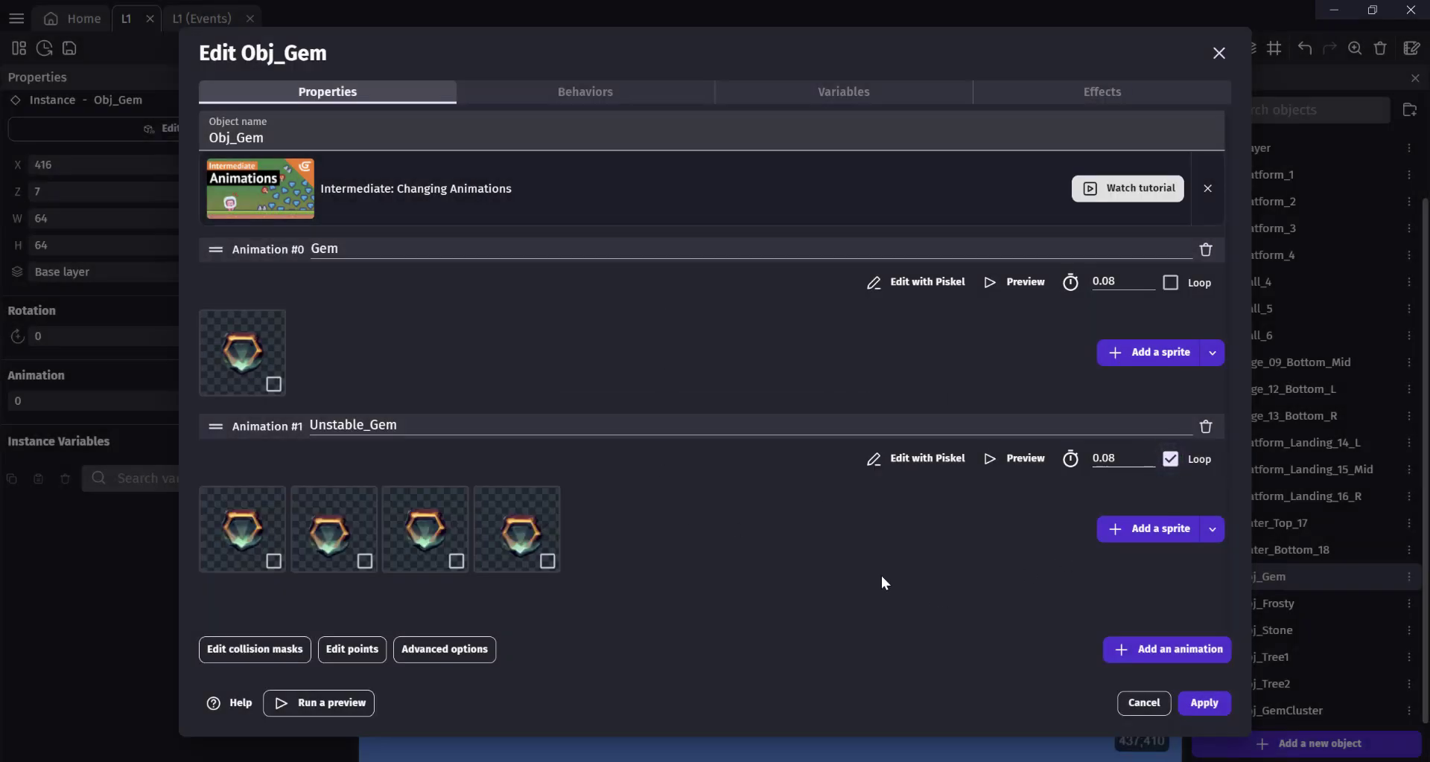
click(1204, 703)
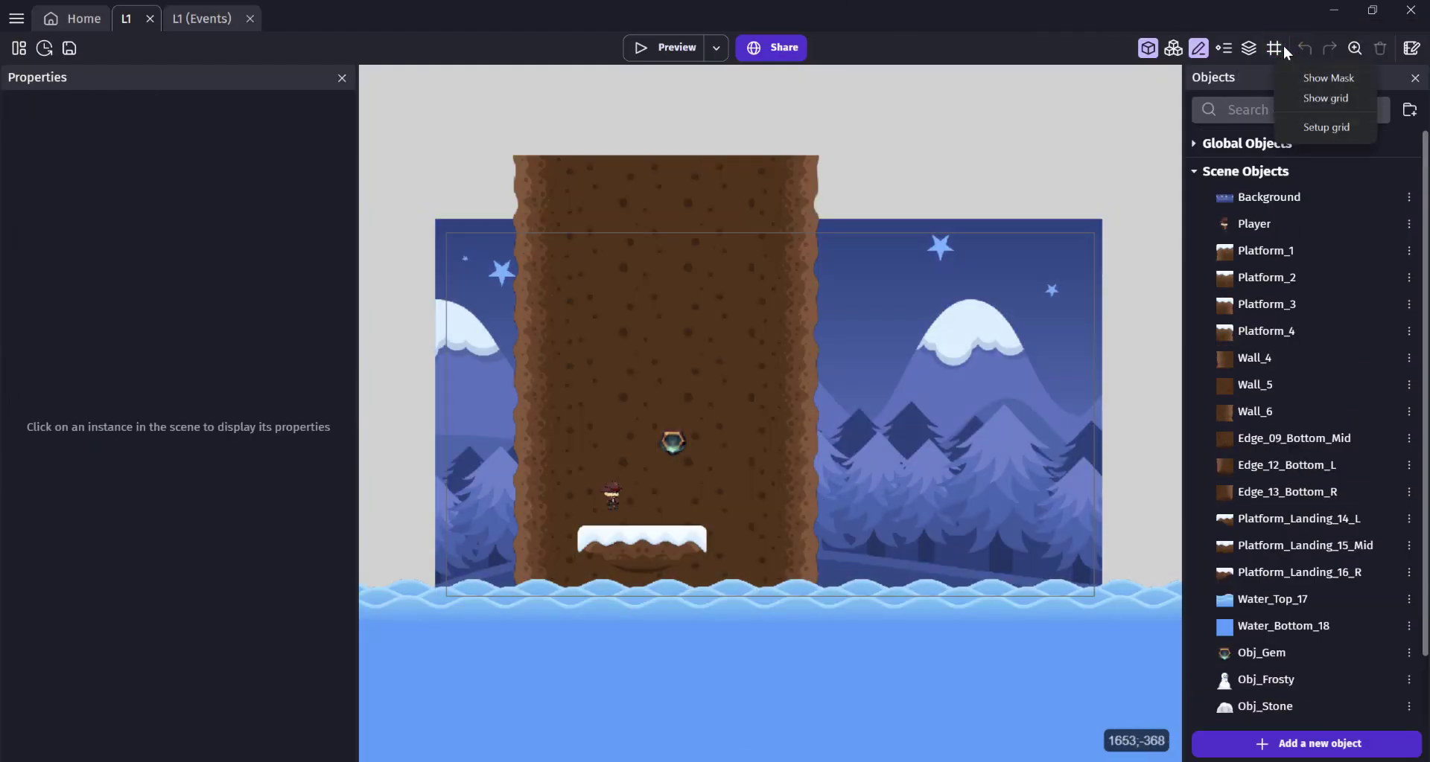
Show the grid over the L1 scene
click(1337, 99)
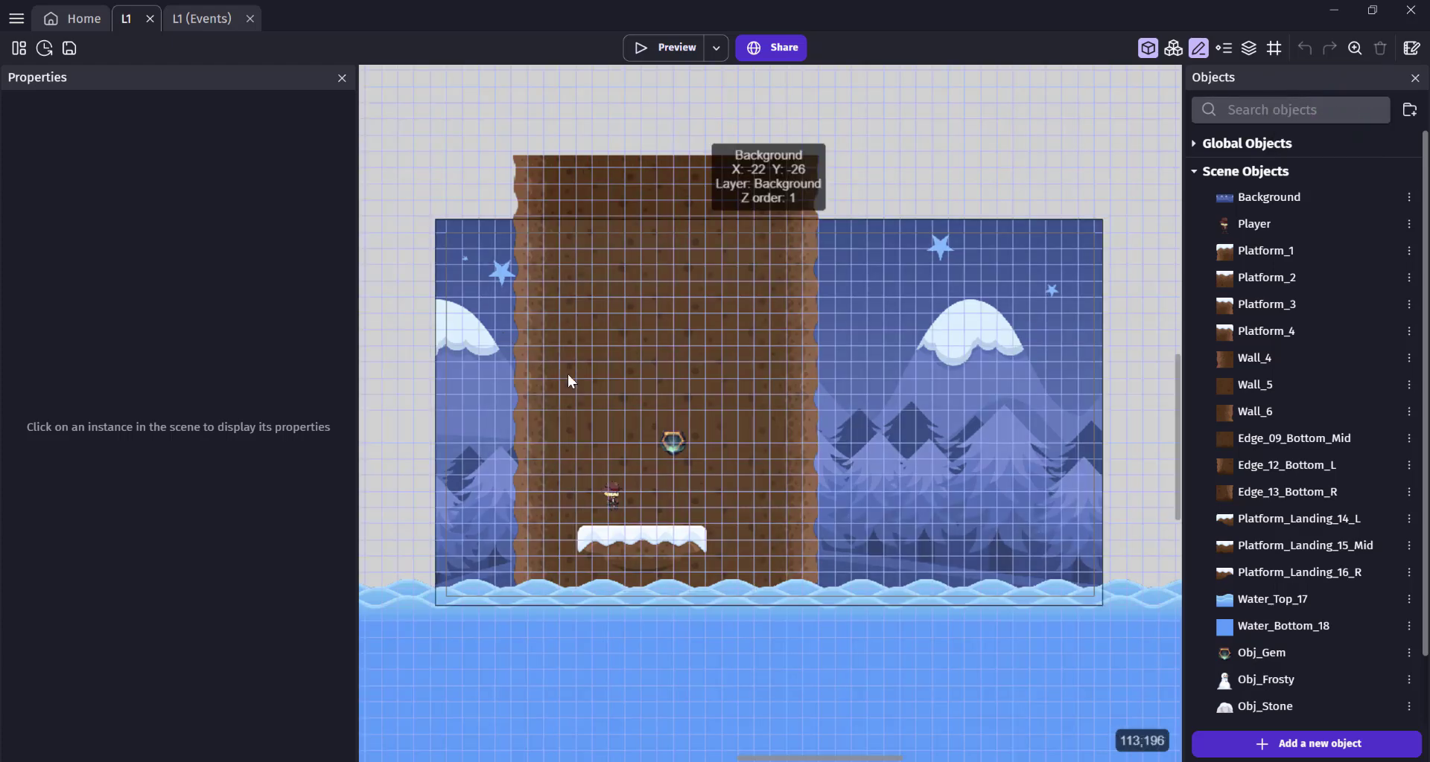
scroll(664, 399, up, 3)
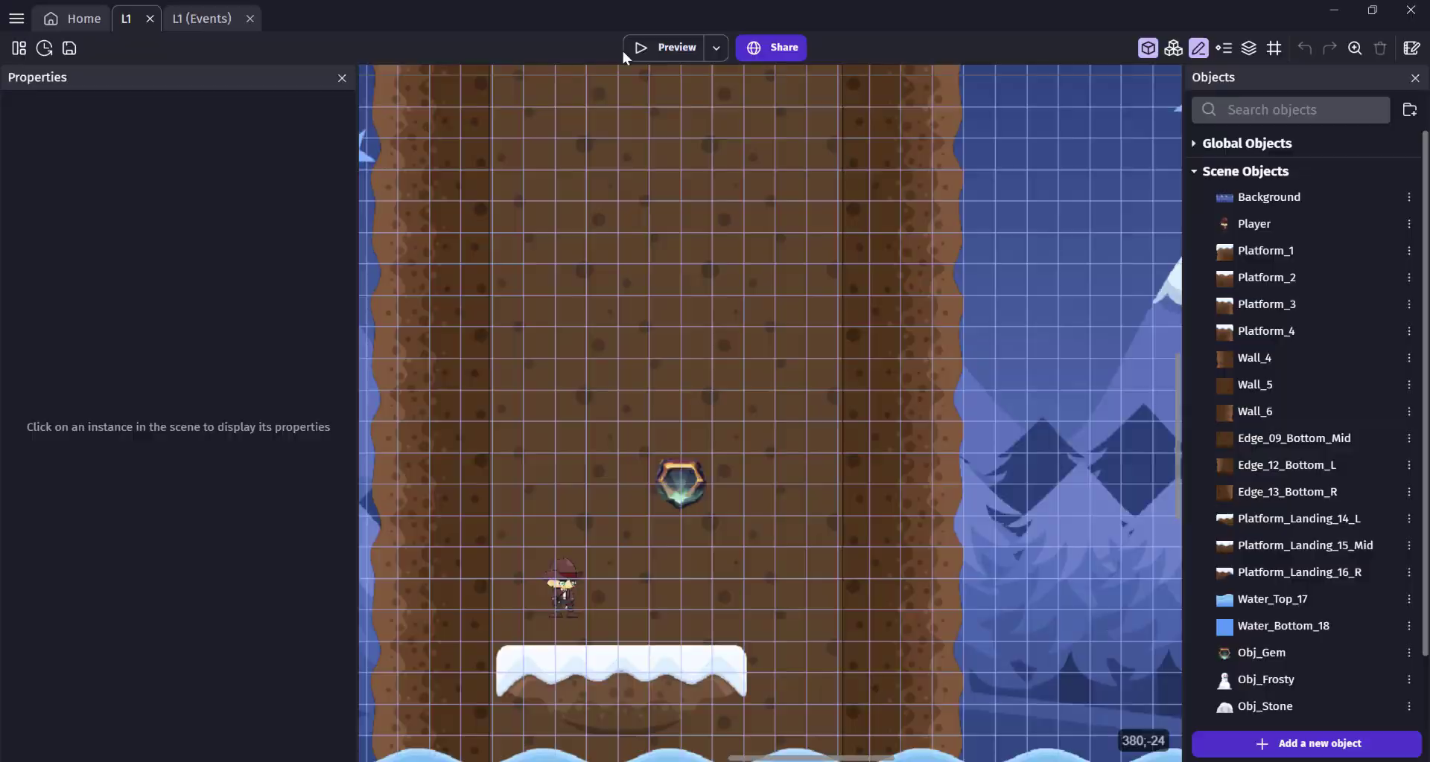
Preview the level and test the player's movement and jump near the gem
click(645, 46)
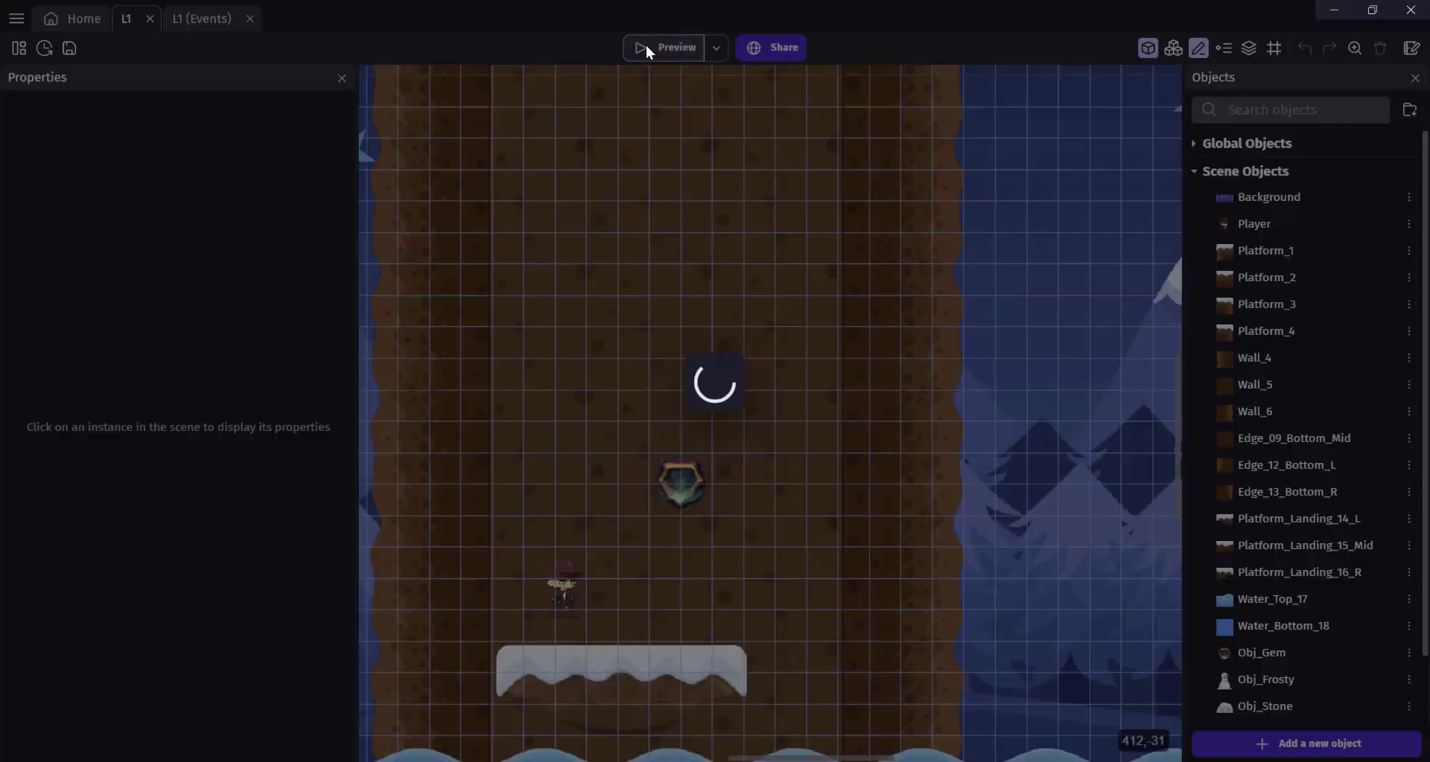
key(Right)
key(space)
key(Left)
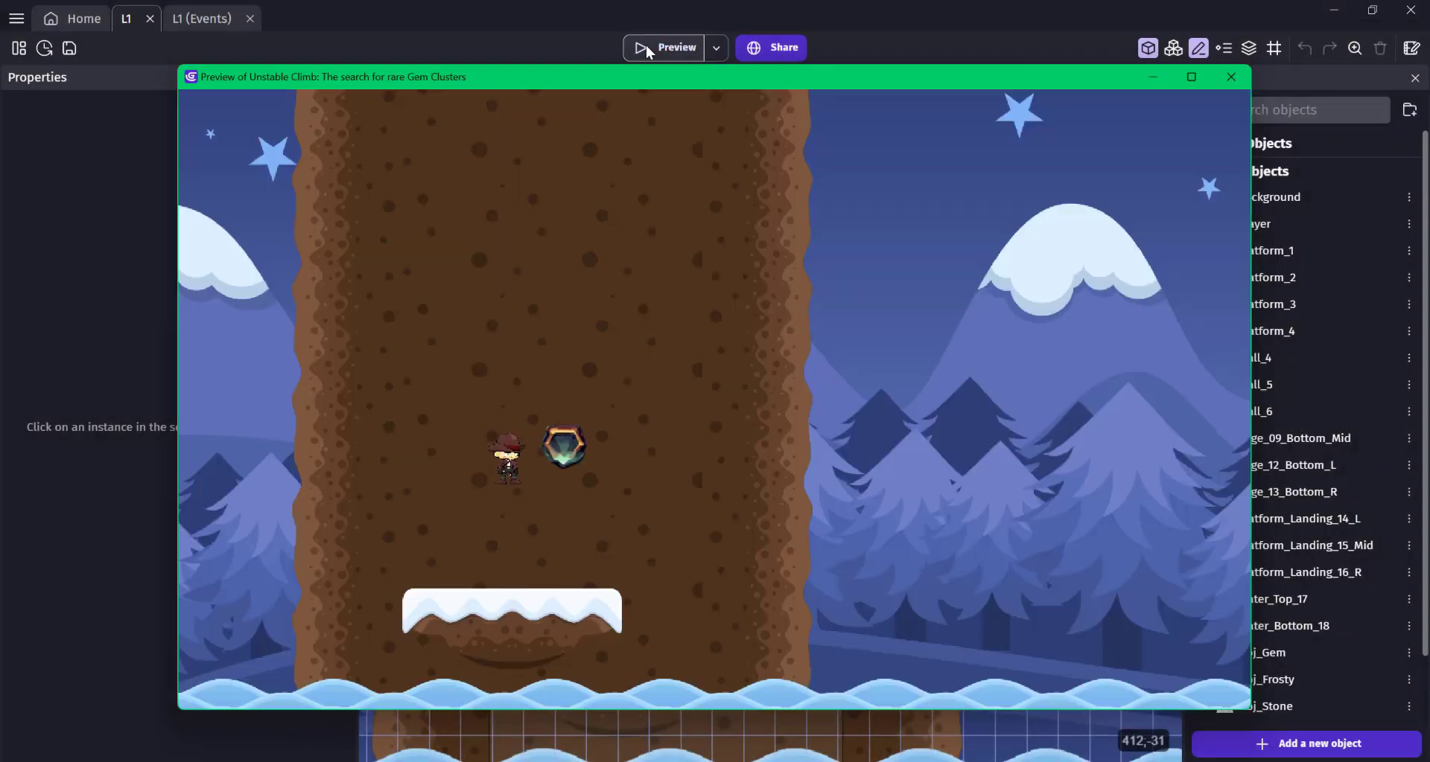
key(Left)
click(1231, 77)
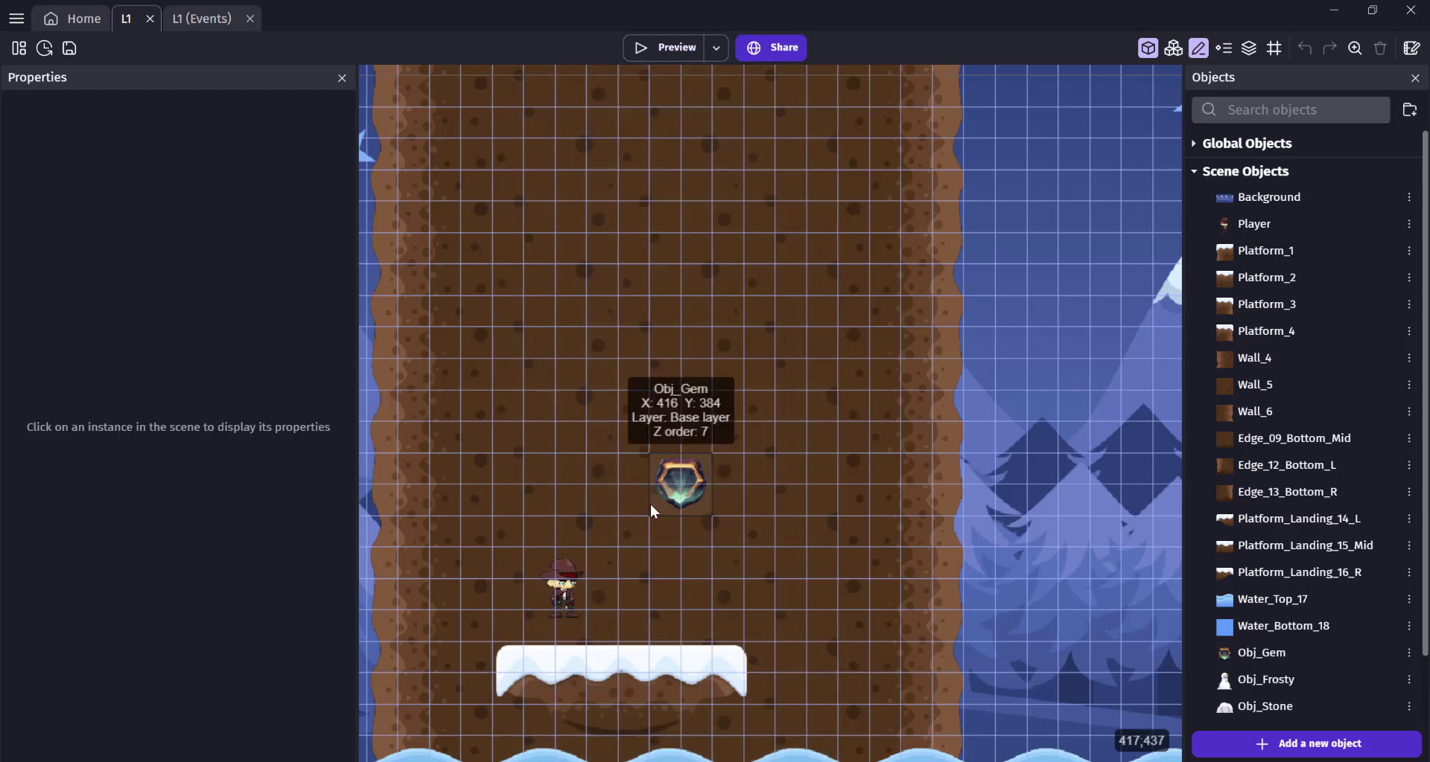
Copy the gem to X 544, Y 192 and place Platform_Landing_14_L at X 160, Y 0
click(691, 480)
ctrl+drag(691, 480, 819, 282)
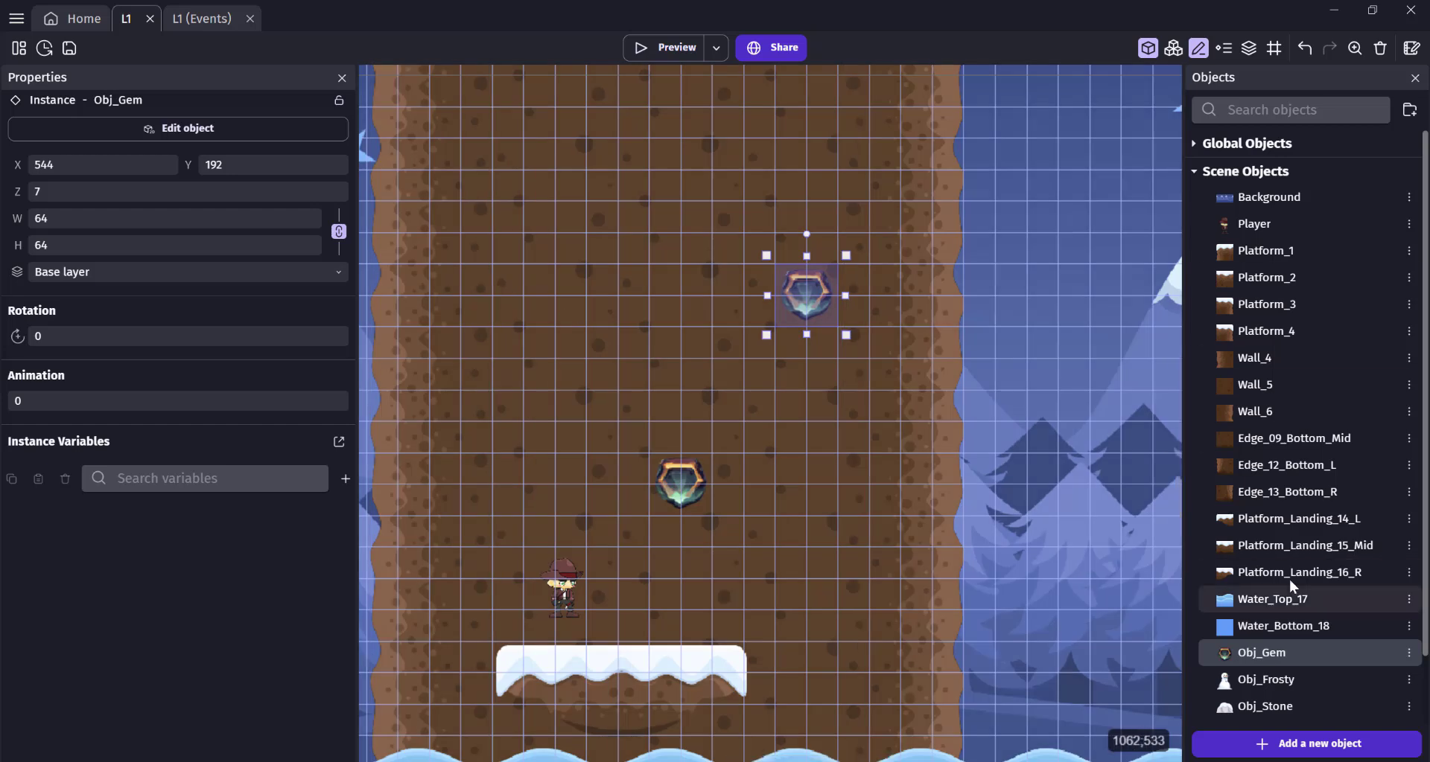
drag(1266, 519, 406, 90)
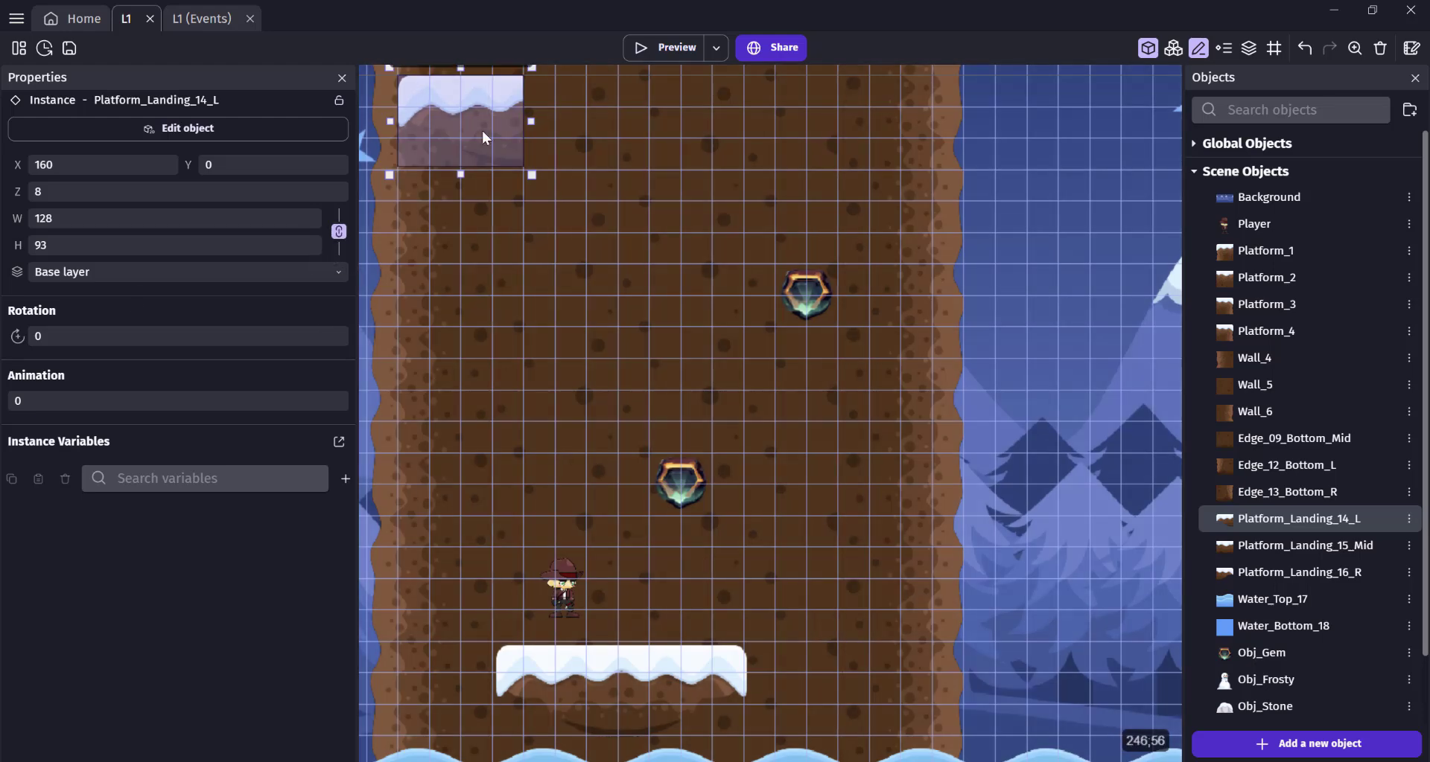
Set the Z order of both Obj_Gem instances to 4
click(803, 291)
click(672, 483)
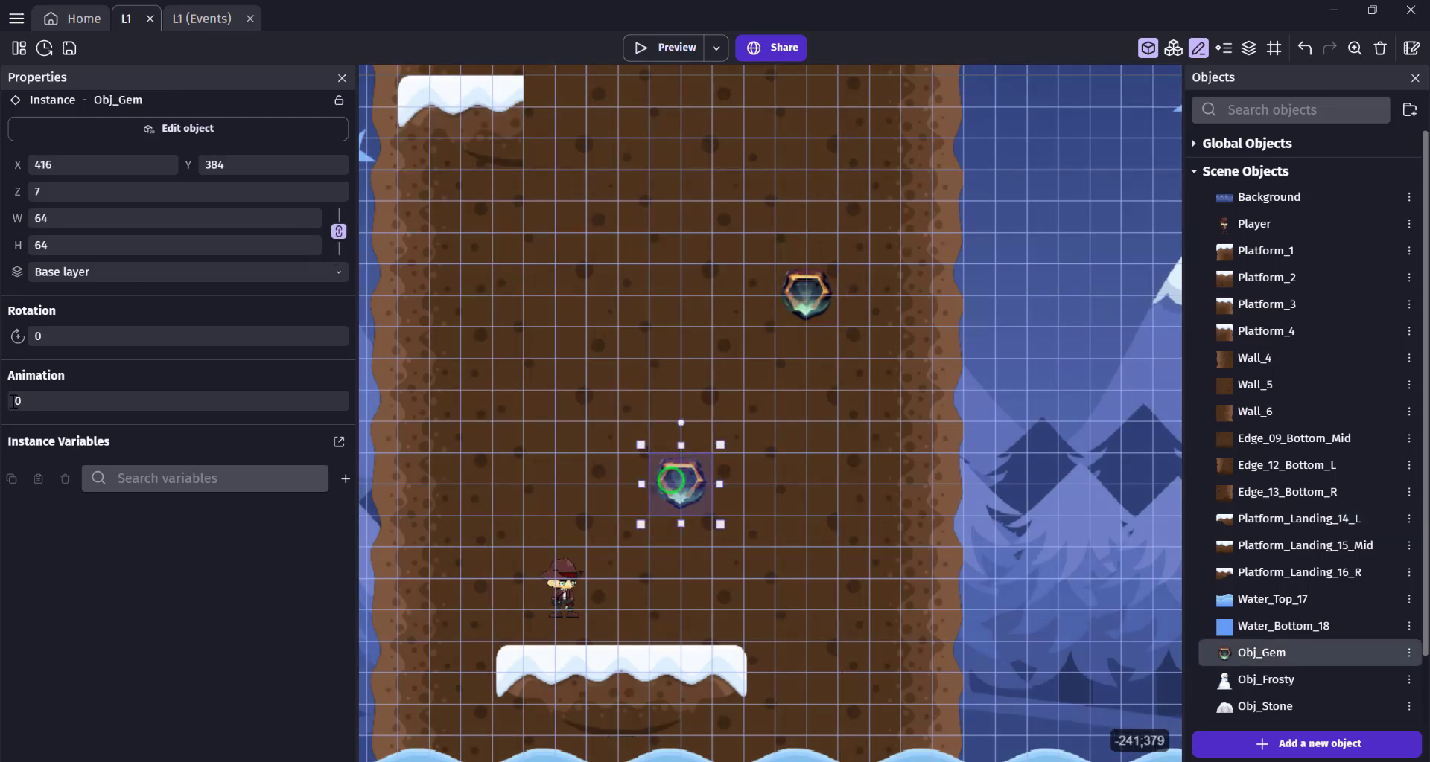
double_click(95, 190)
text(4)
click(803, 291)
double_click(119, 190)
text(4)
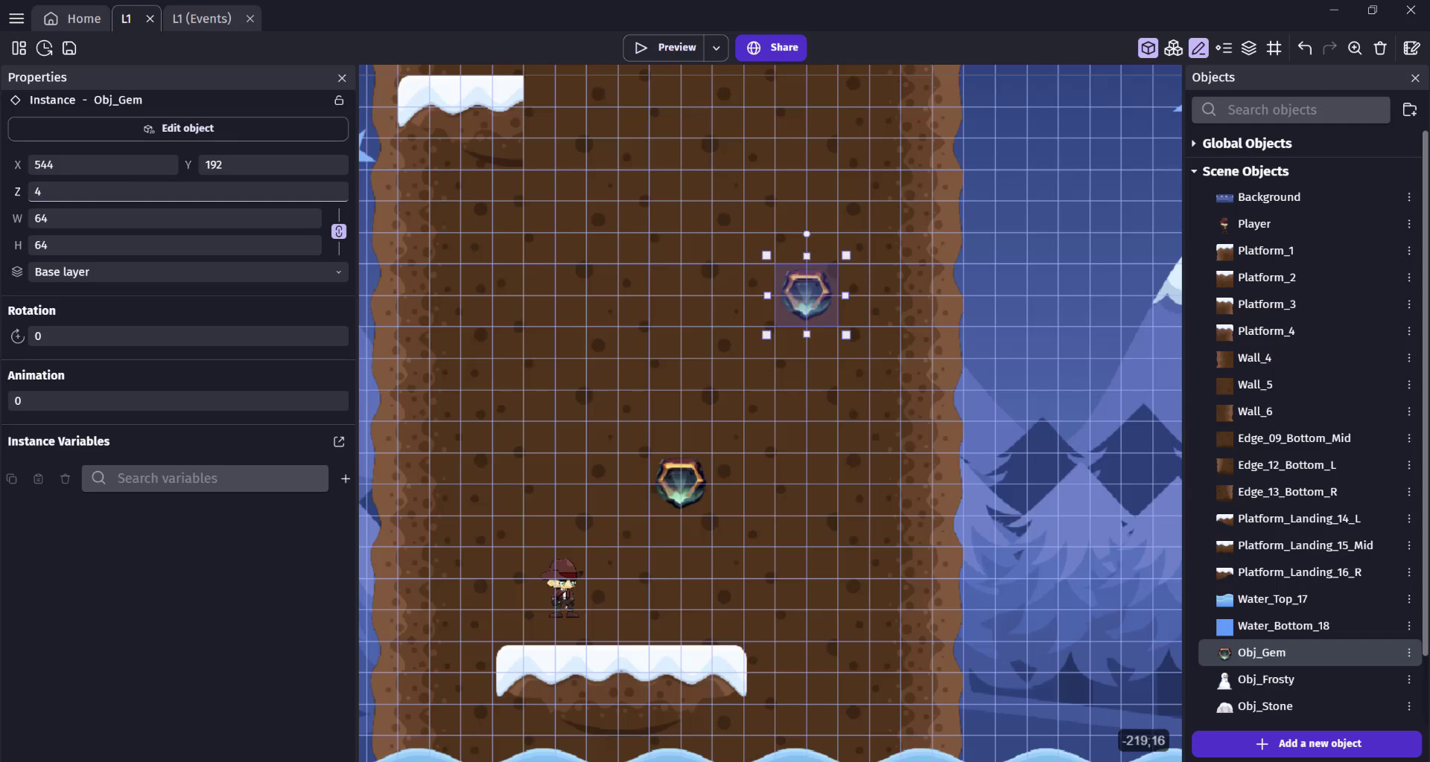
Set the upper Platform_Landing_14_L's Z order to 4 and place Platform_Landing_16_R against its right side
click(454, 96)
double_click(108, 192)
text(4)
drag(1262, 573, 520, 93)
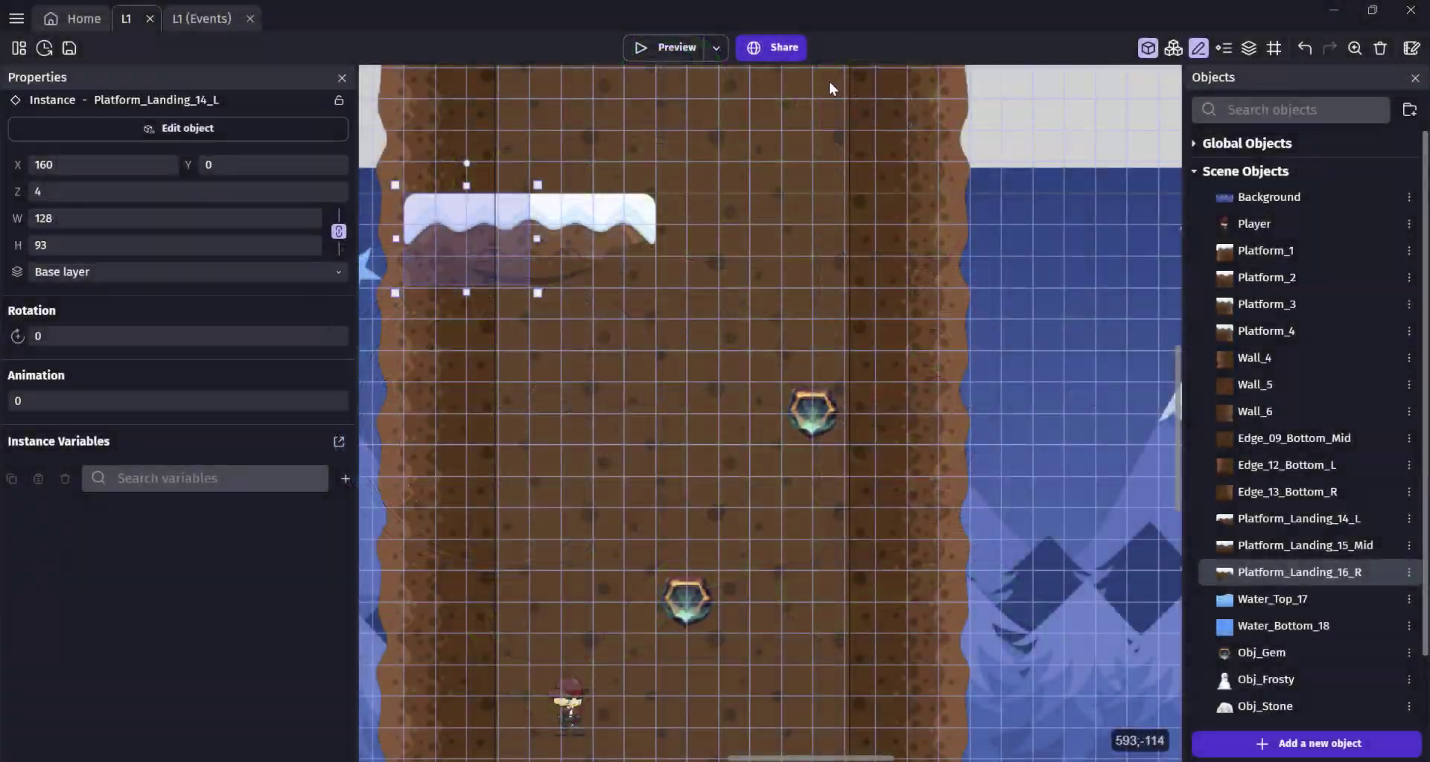
Preview the level and test jumping the player up past the gems towards the upper platform
click(645, 49)
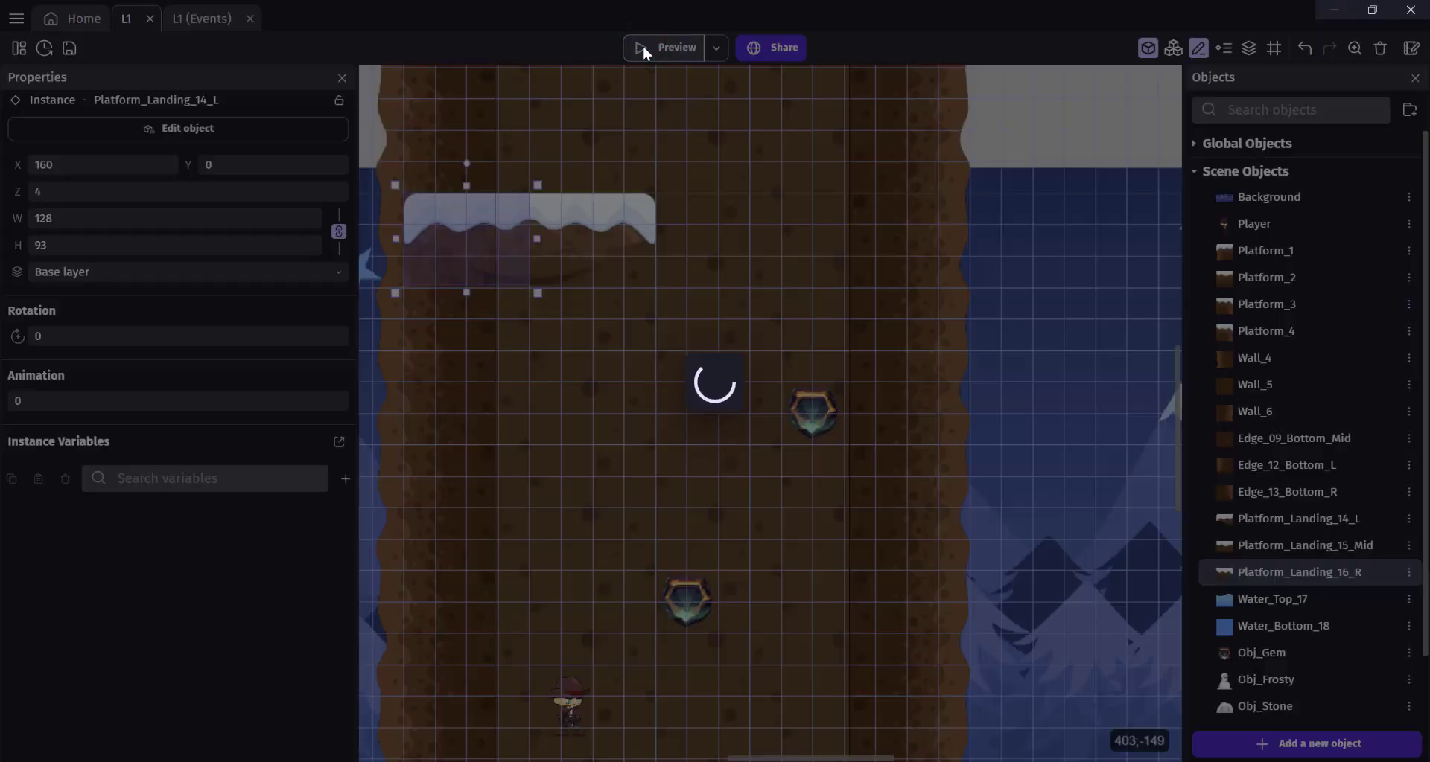
key(Right)
key(space)
key(space)
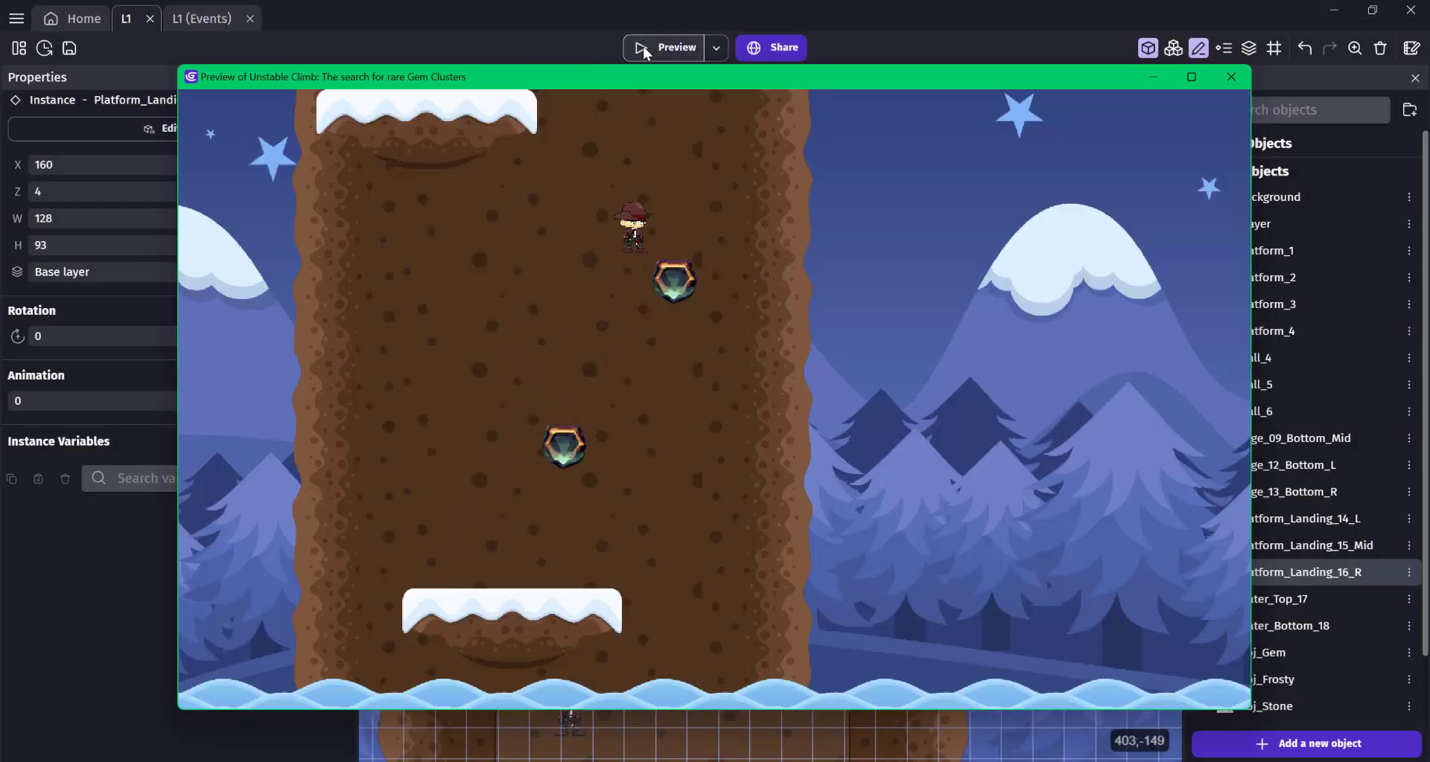
key(Right)
key(Left)
key(space)
key(Right)
key(space)
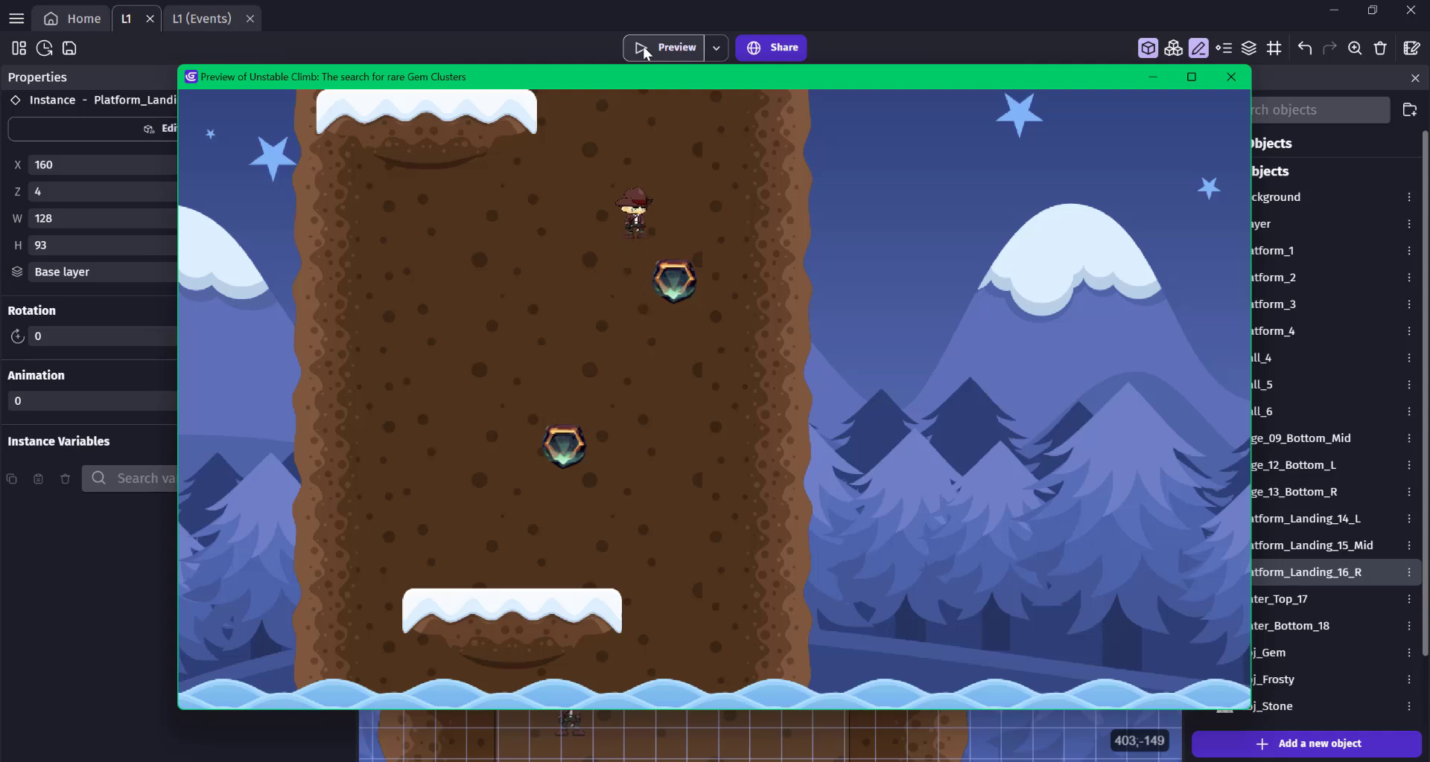
key(Right)
key(Left)
click(1233, 79)
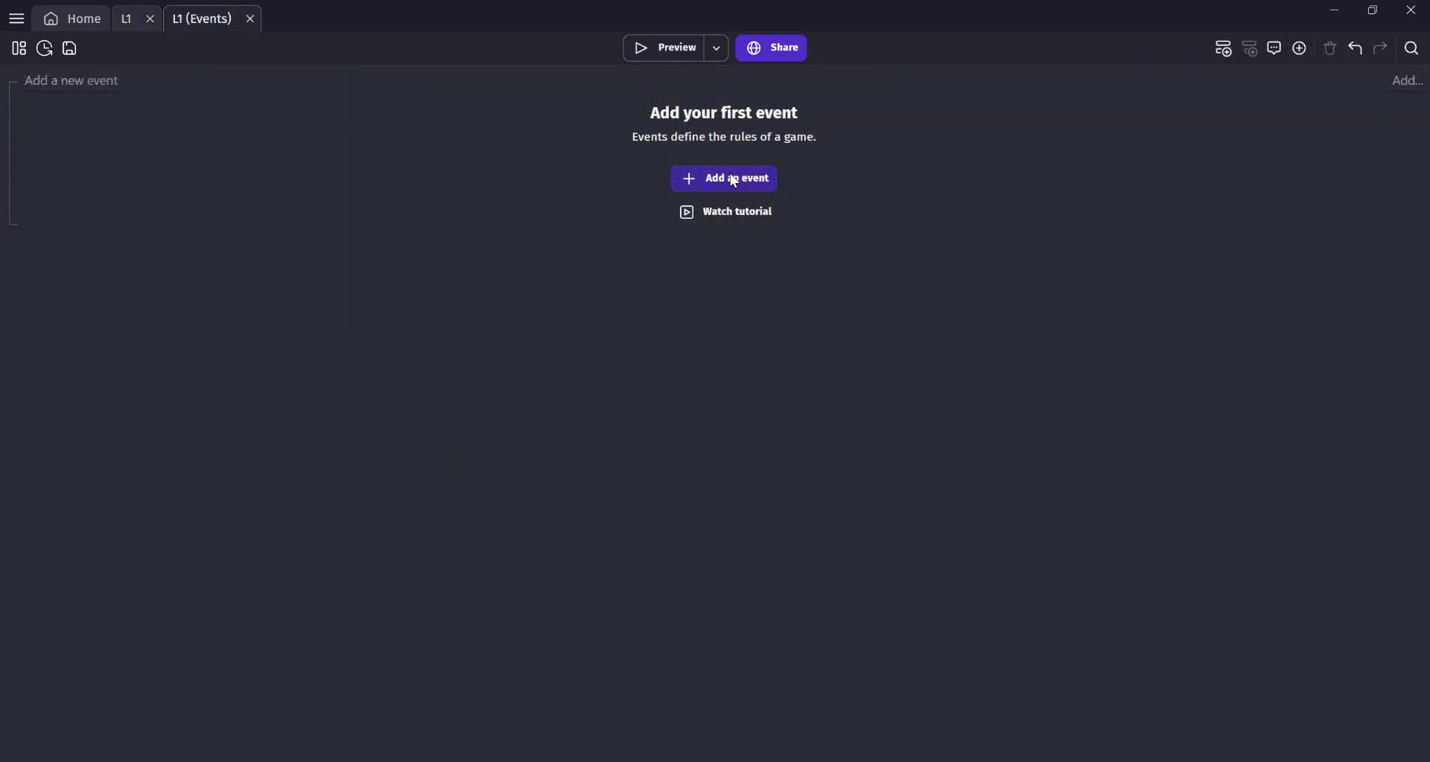
Add an event in L1 (Events) with the action Center the camera on an object, targeting Player on the Base layer
click(734, 181)
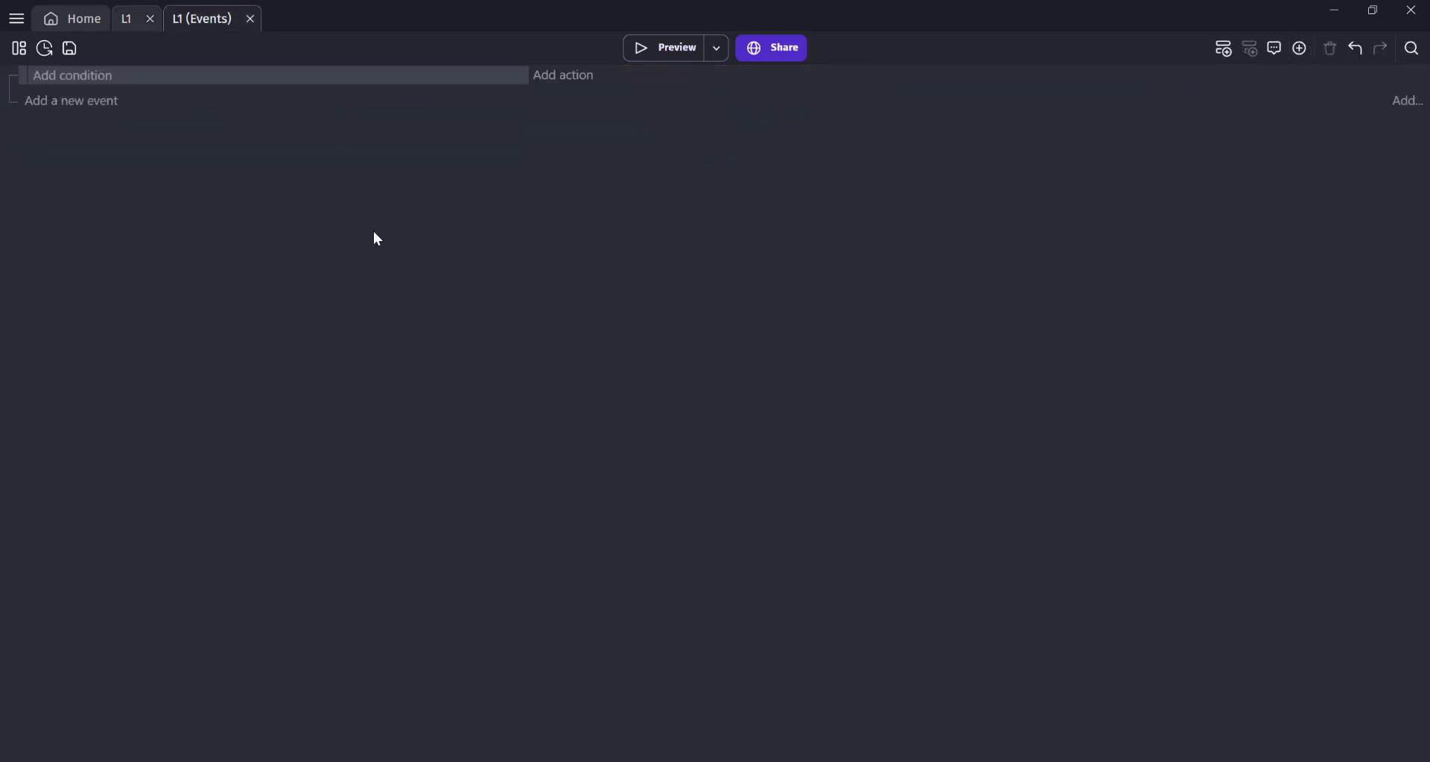
click(564, 76)
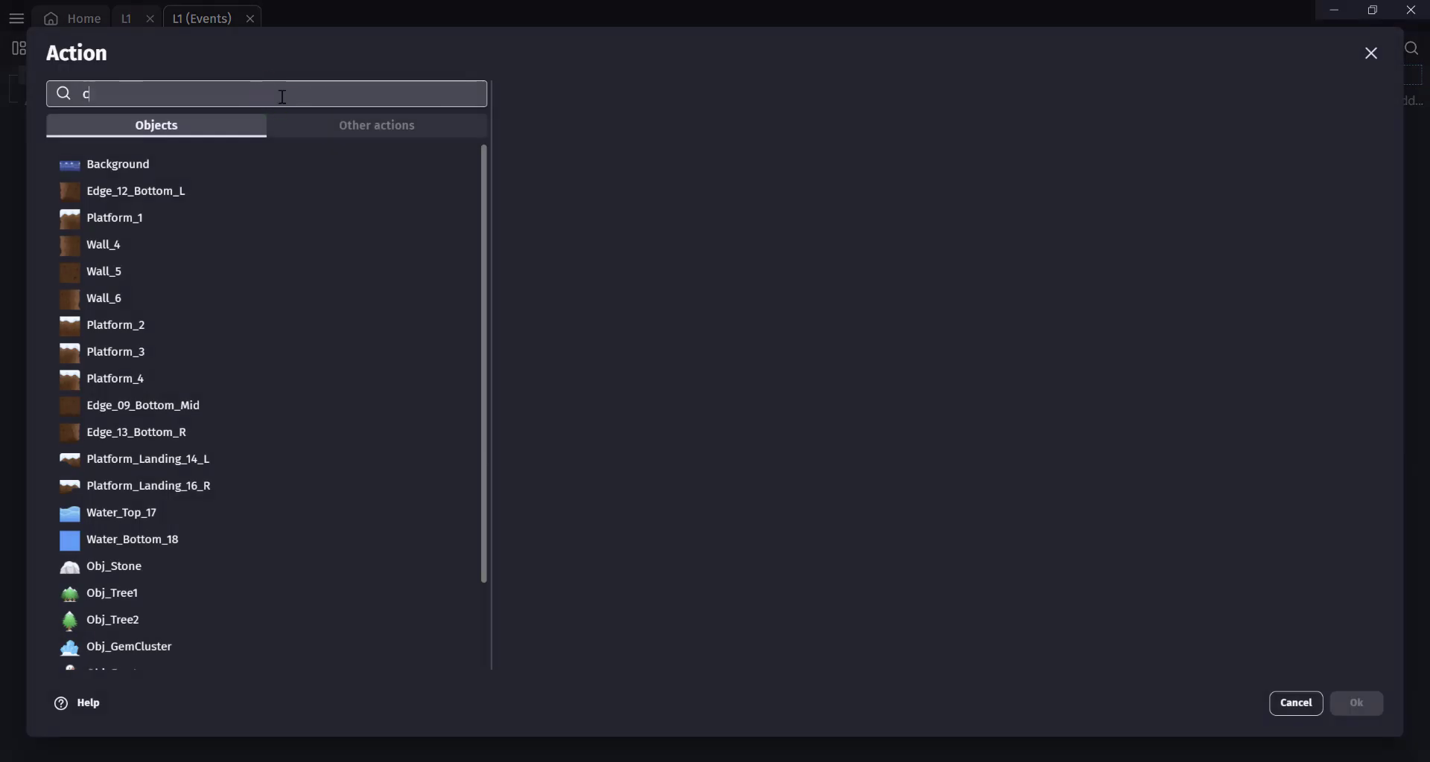
text(center camera)
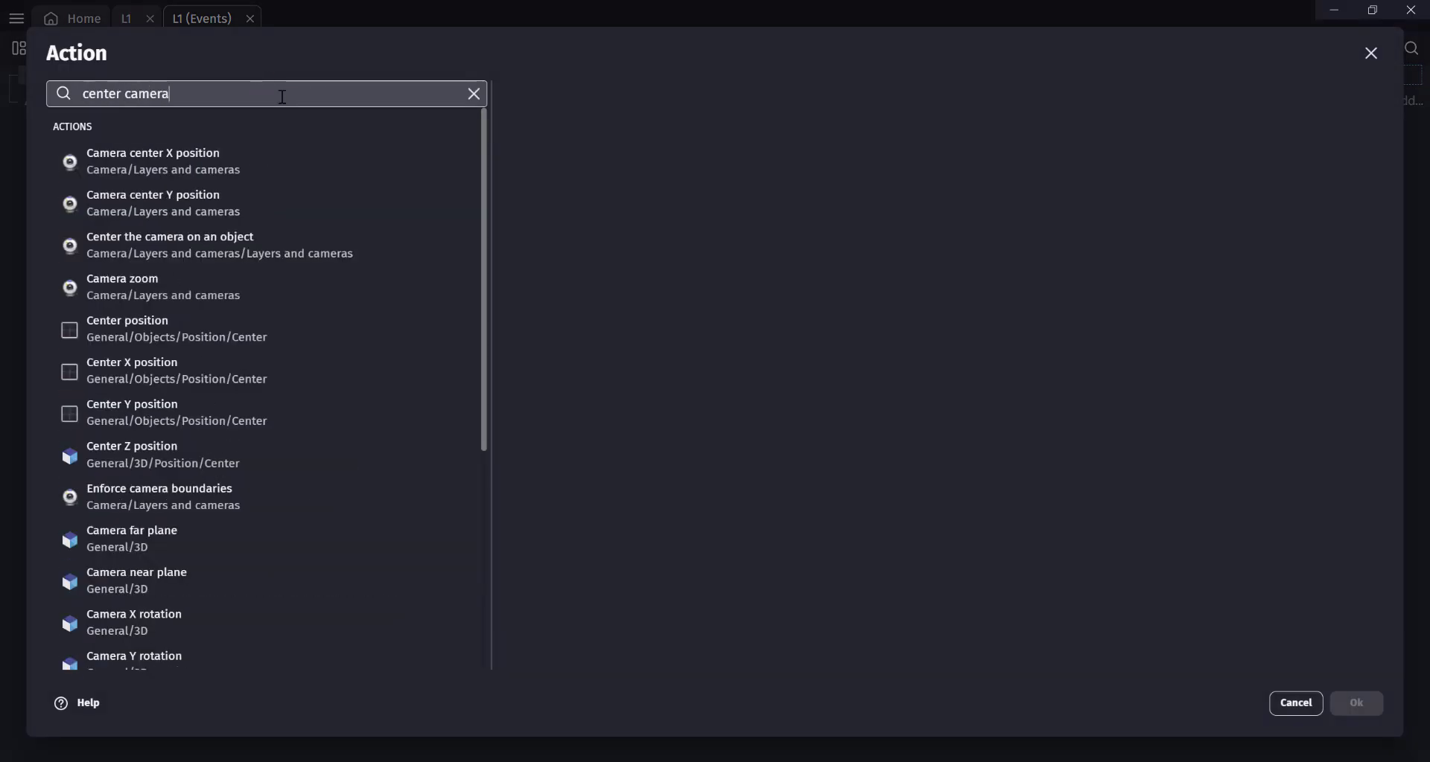
click(198, 243)
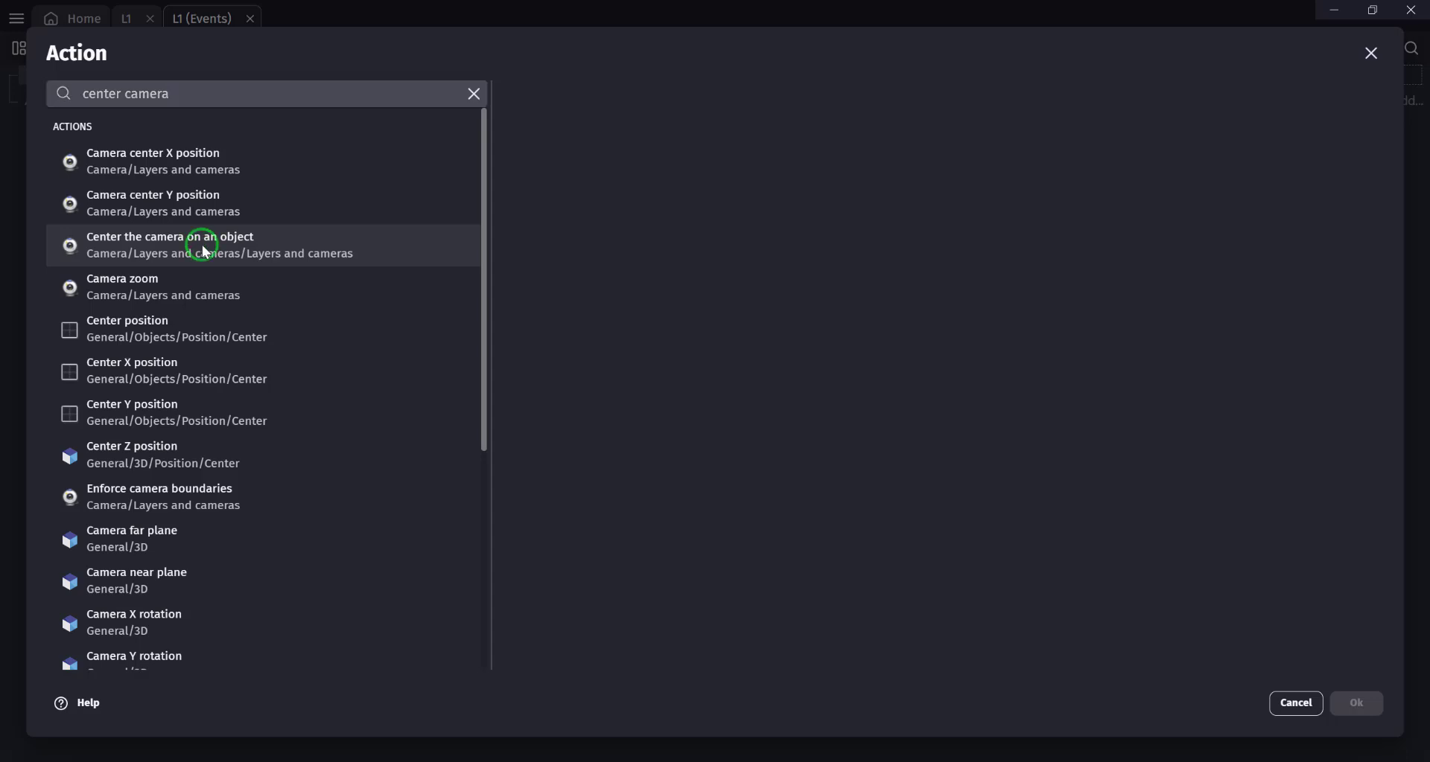
click(604, 244)
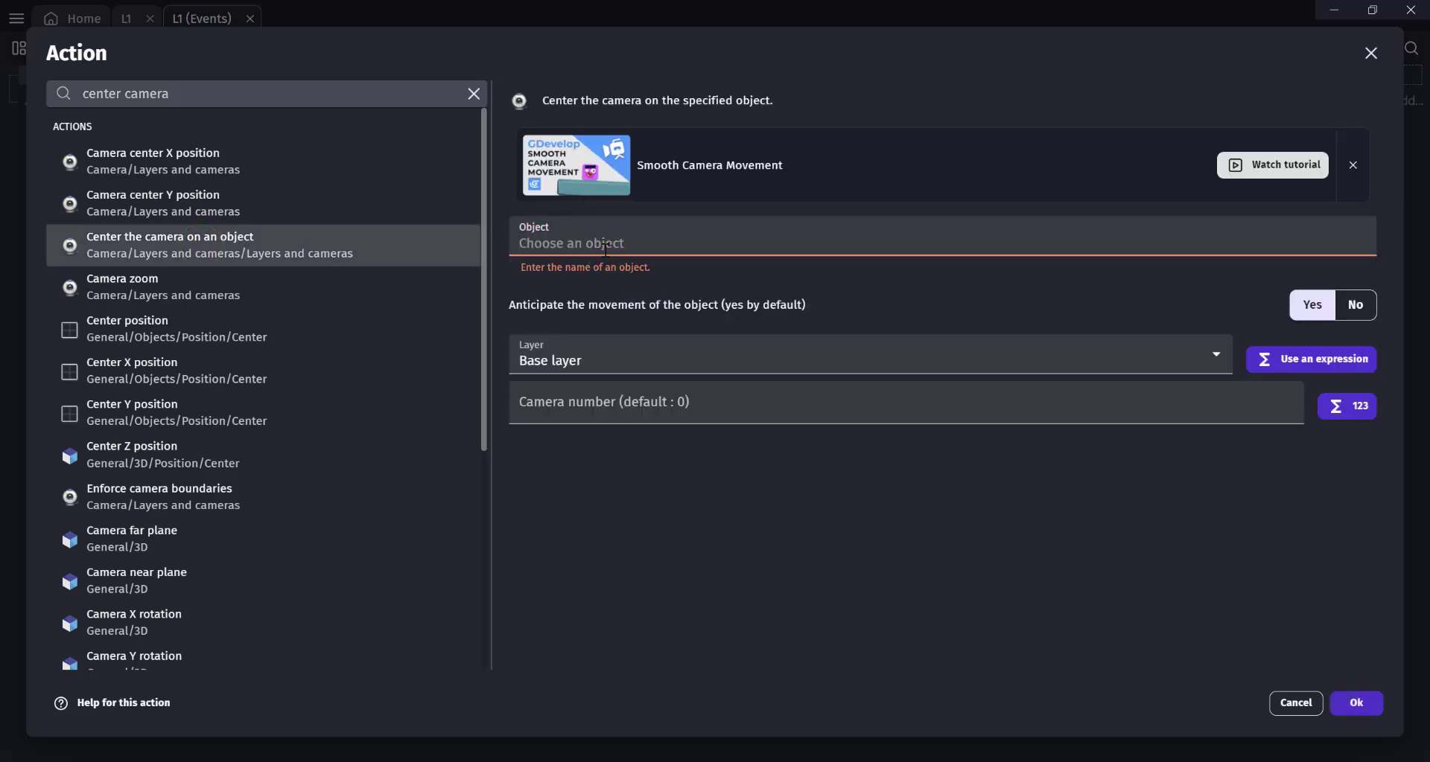
text(play)
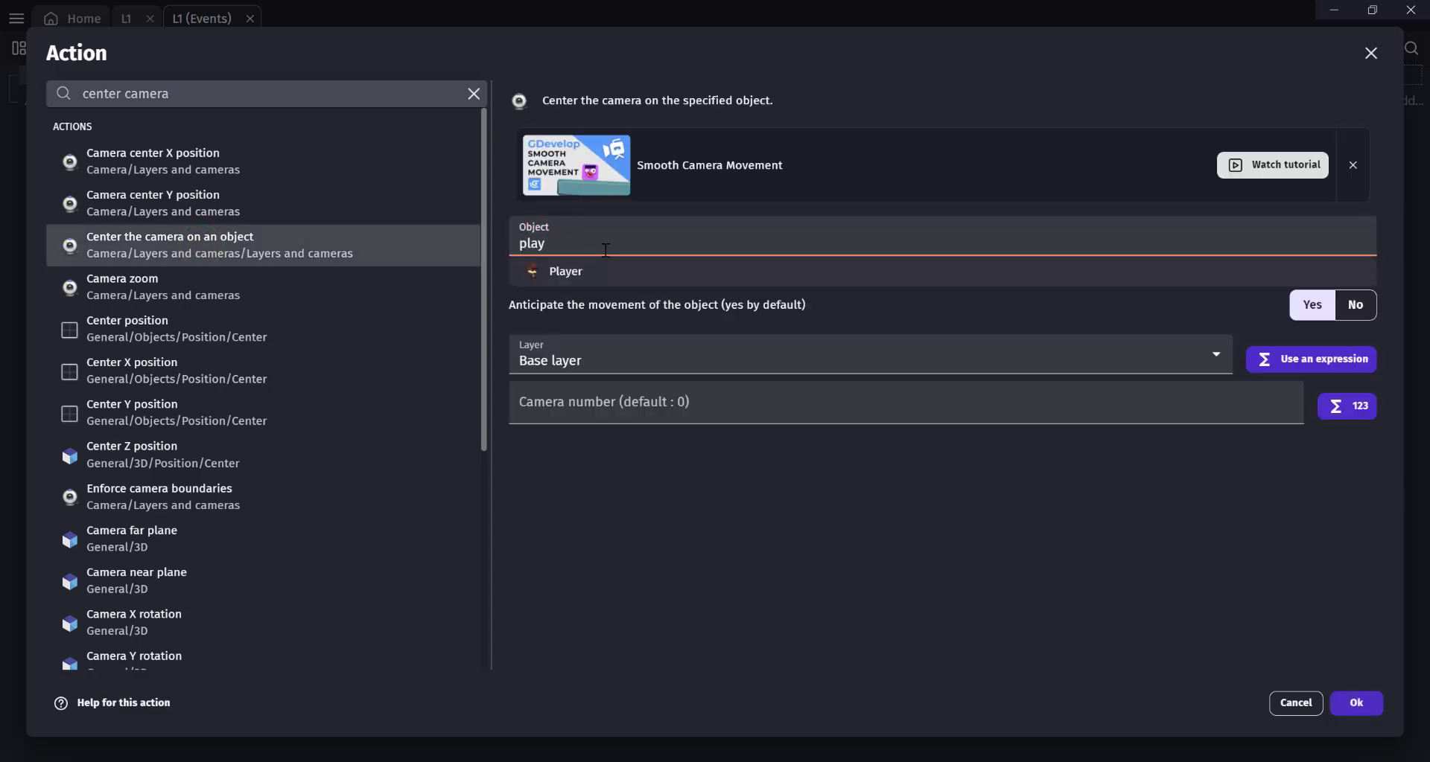
click(575, 274)
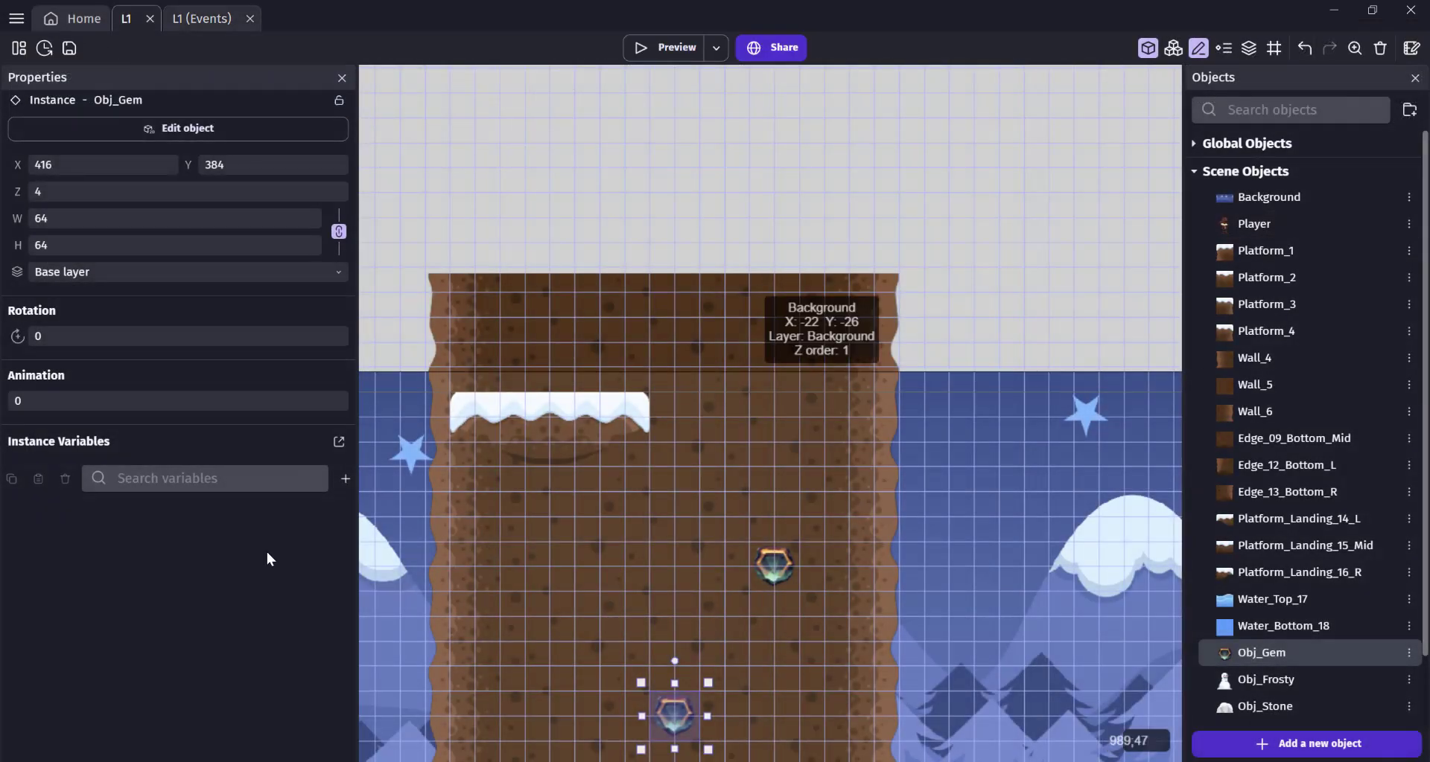
Place Platform_1 above the wall tower at X 128, Y -288 and extend the tops of Wall_4, Wall_5 and Wall_6 to meet its base
drag(1259, 252, 413, 168)
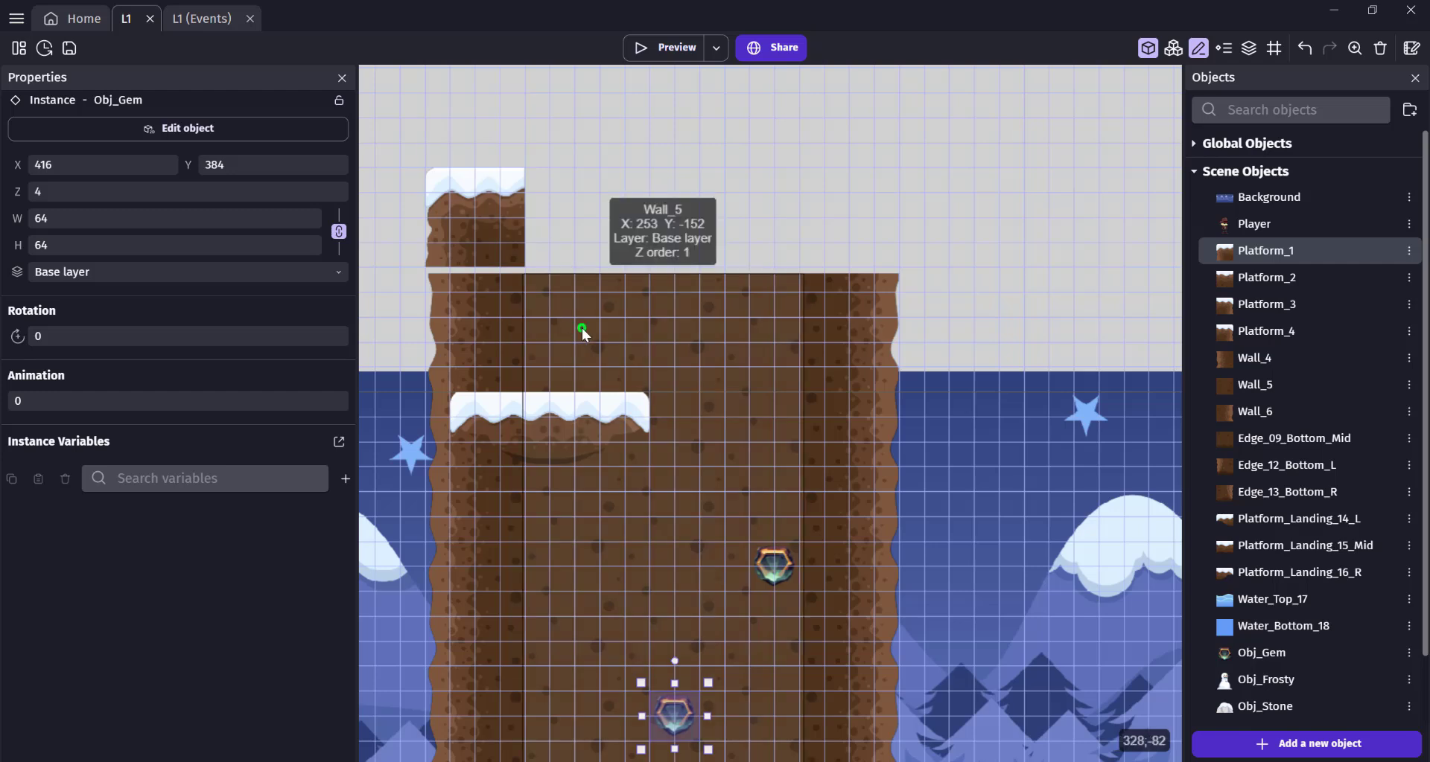
click(573, 322)
click(500, 325)
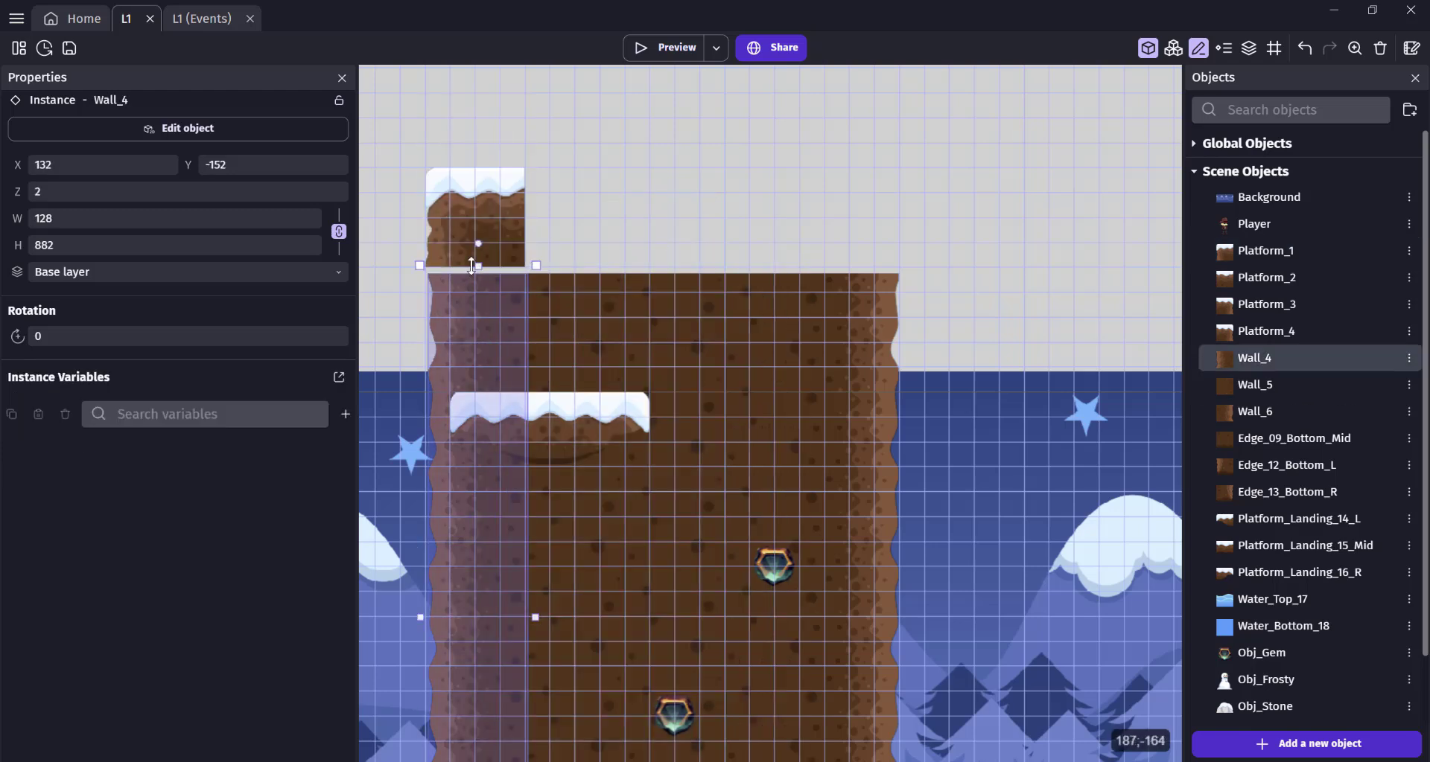
drag(478, 270, 478, 259)
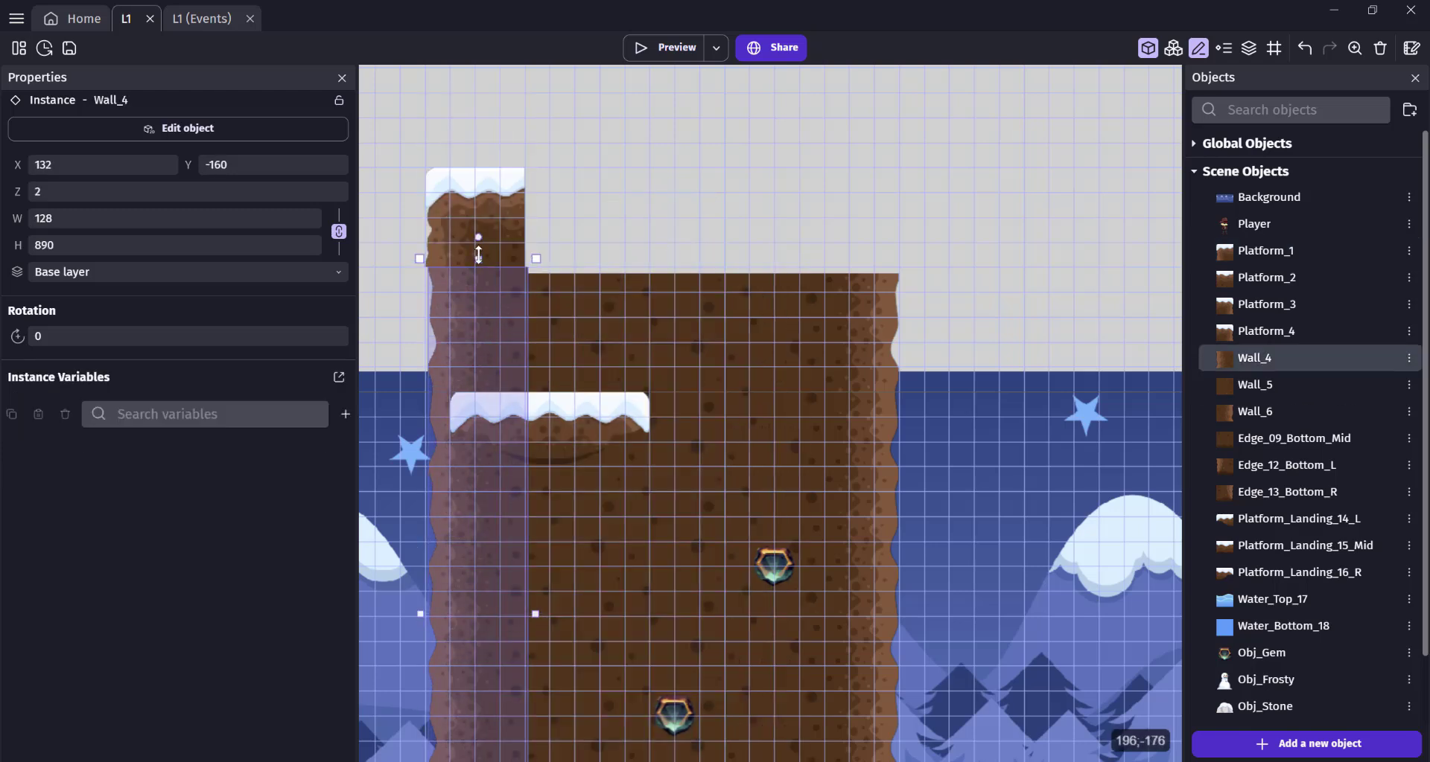
click(600, 280)
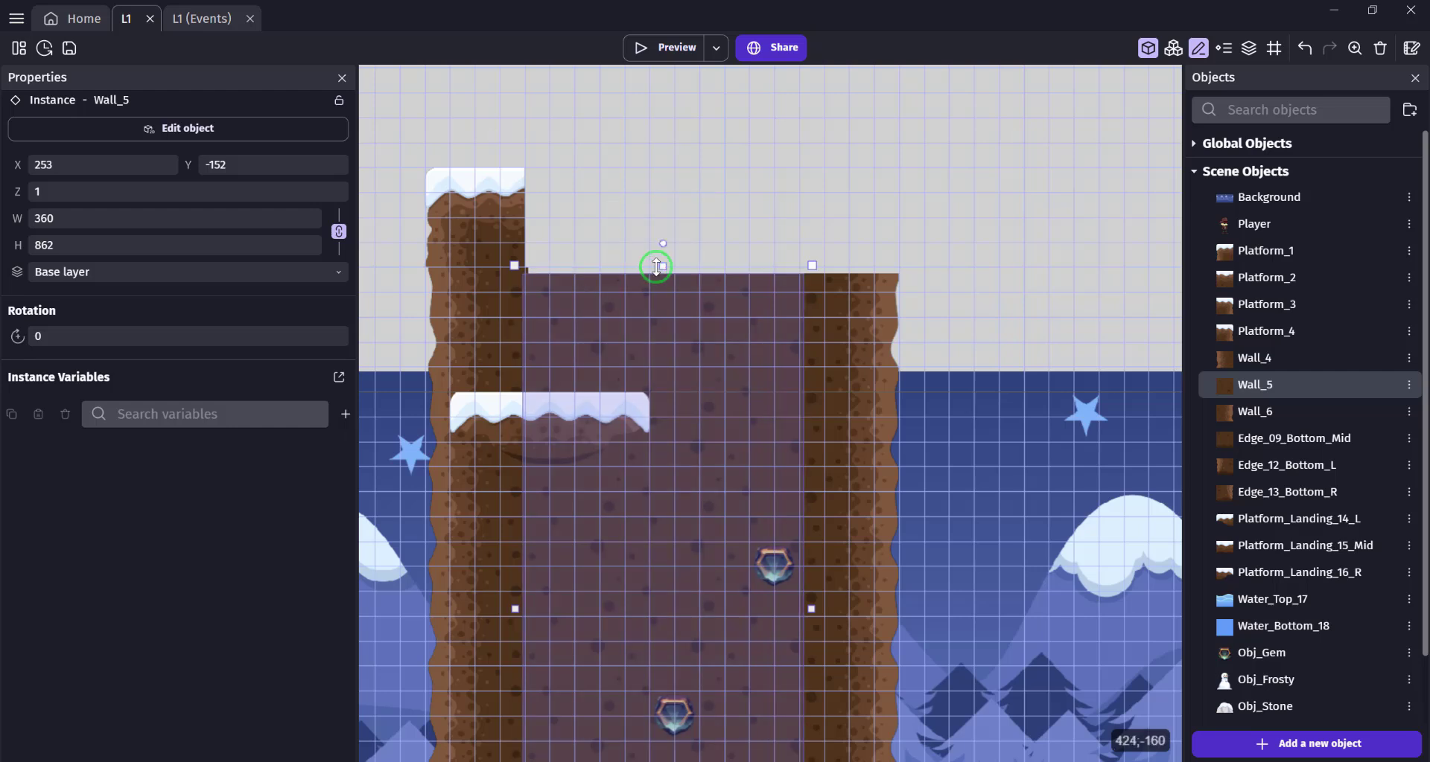
drag(656, 267, 655, 259)
click(863, 301)
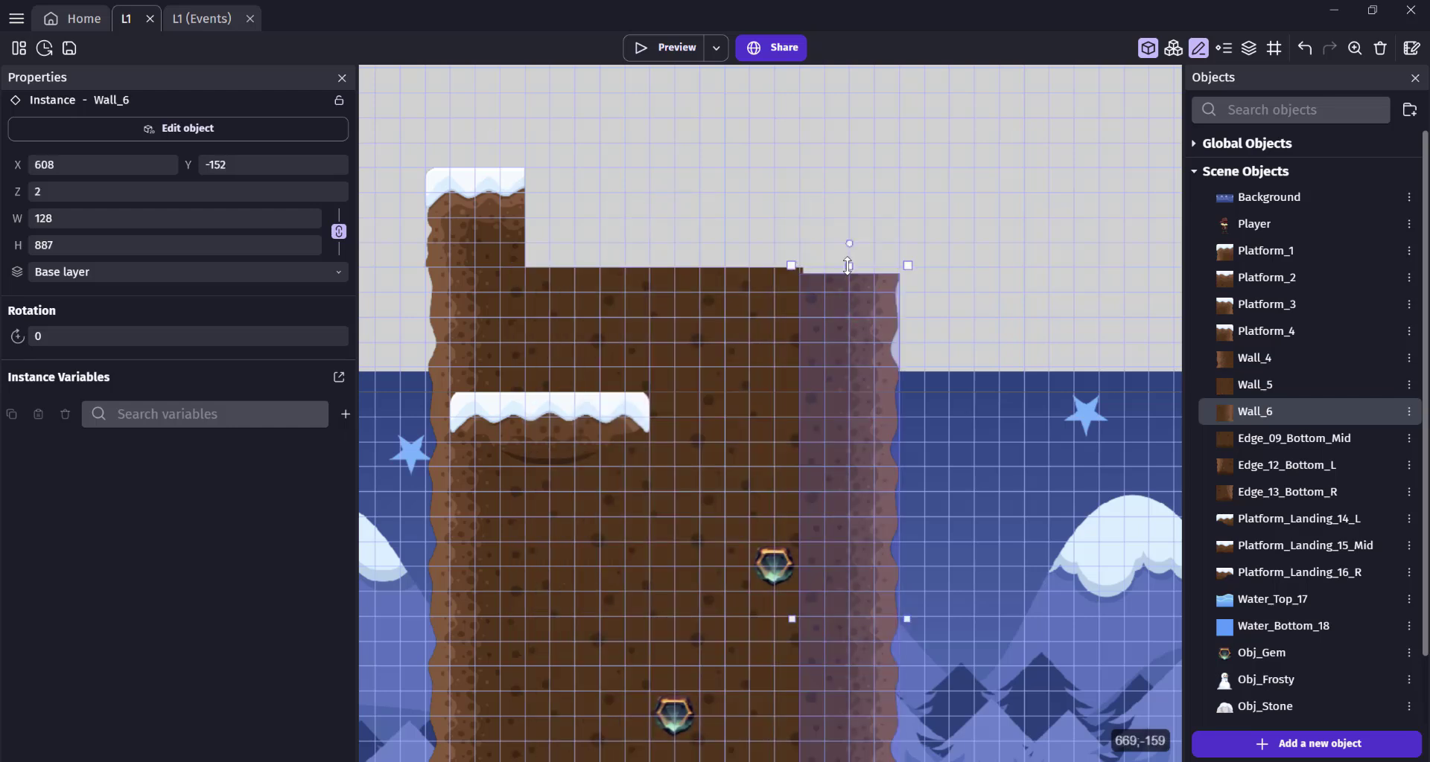
drag(849, 267, 849, 259)
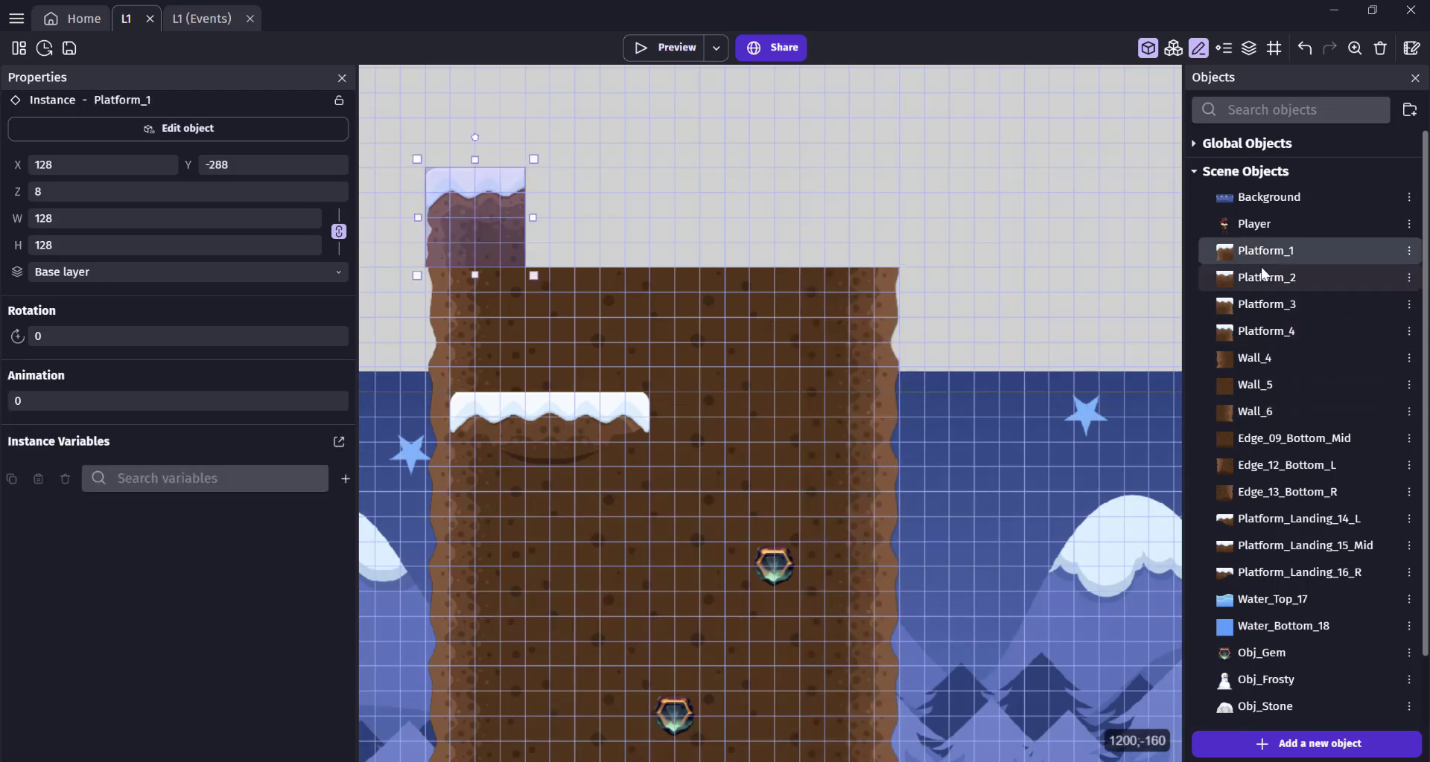
Place Platform_3 on top of Wall_6, level with Platform_1
drag(1266, 304, 796, 179)
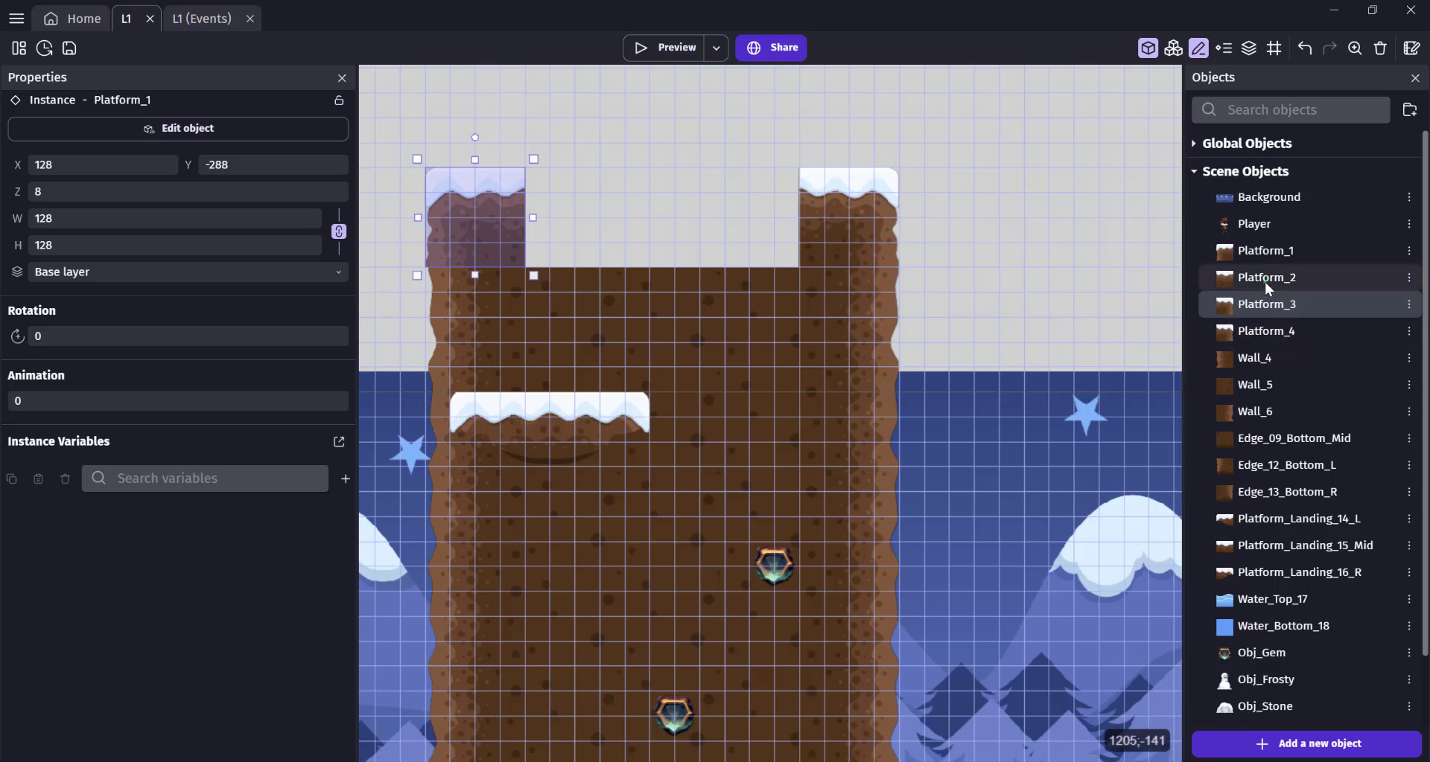
Fill the gap between Platform_1 and Platform_3 with Platform_2 and set the Z order of all three top platforms to 2
drag(1265, 281, 629, 216)
click(480, 318)
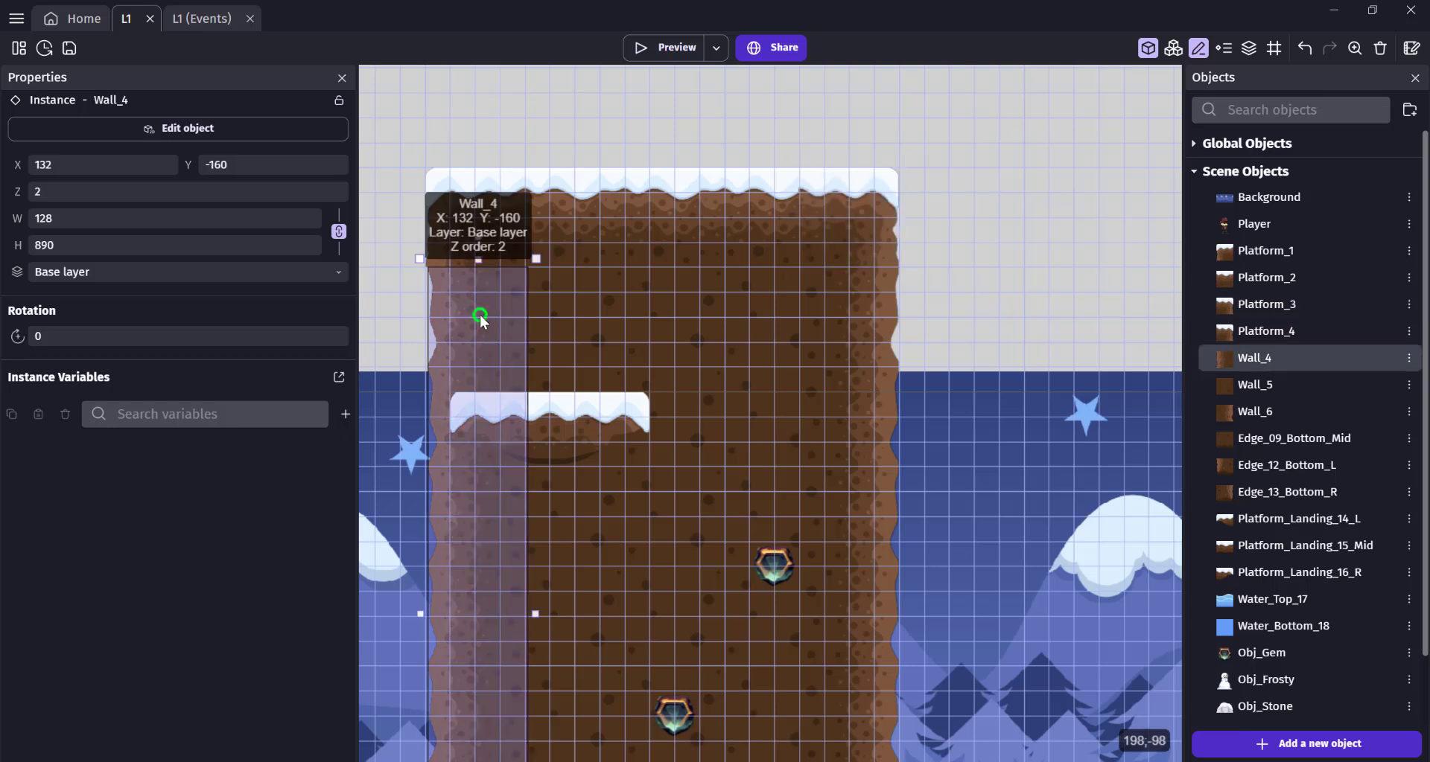
click(477, 223)
text(1)
key(Tab)
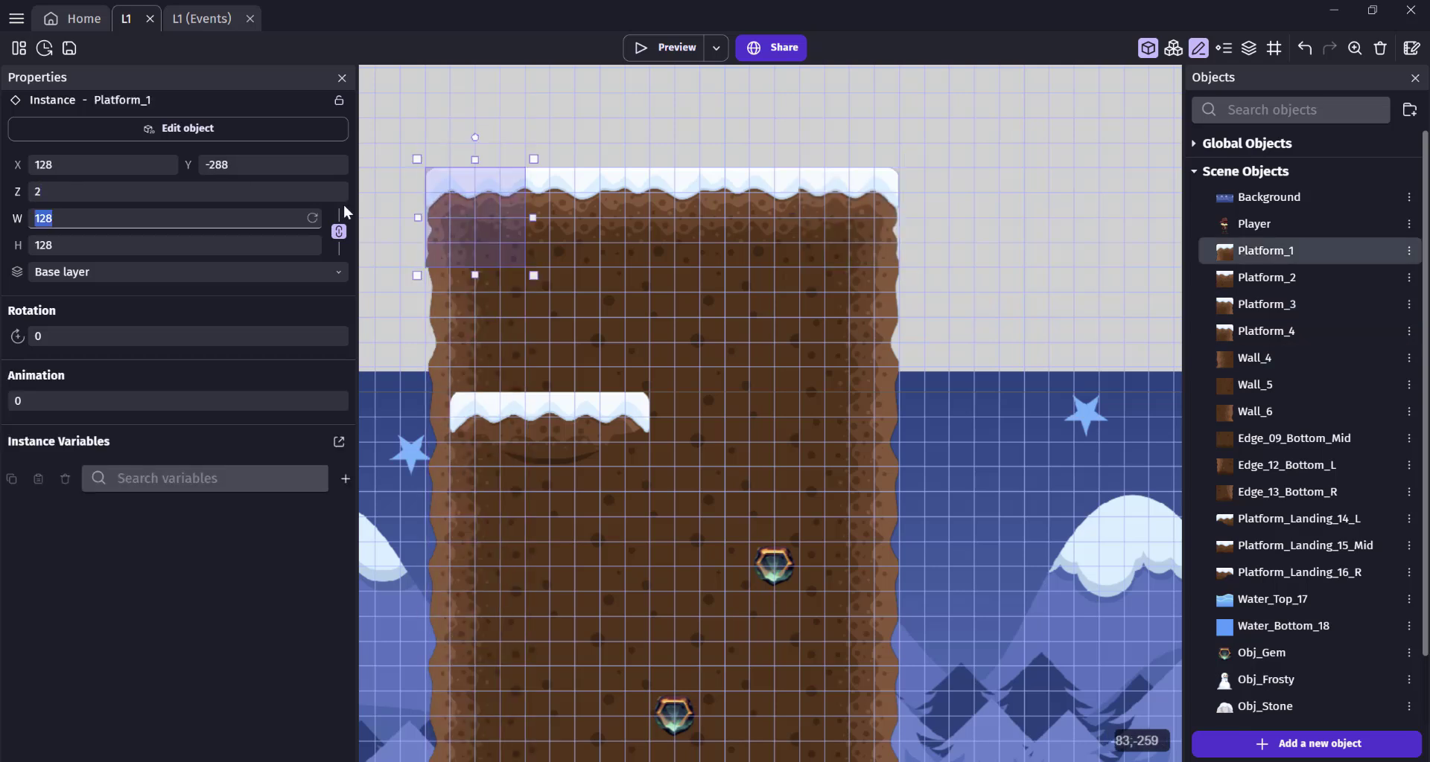
click(549, 192)
shift+click(883, 215)
double_click(70, 188)
text(2)
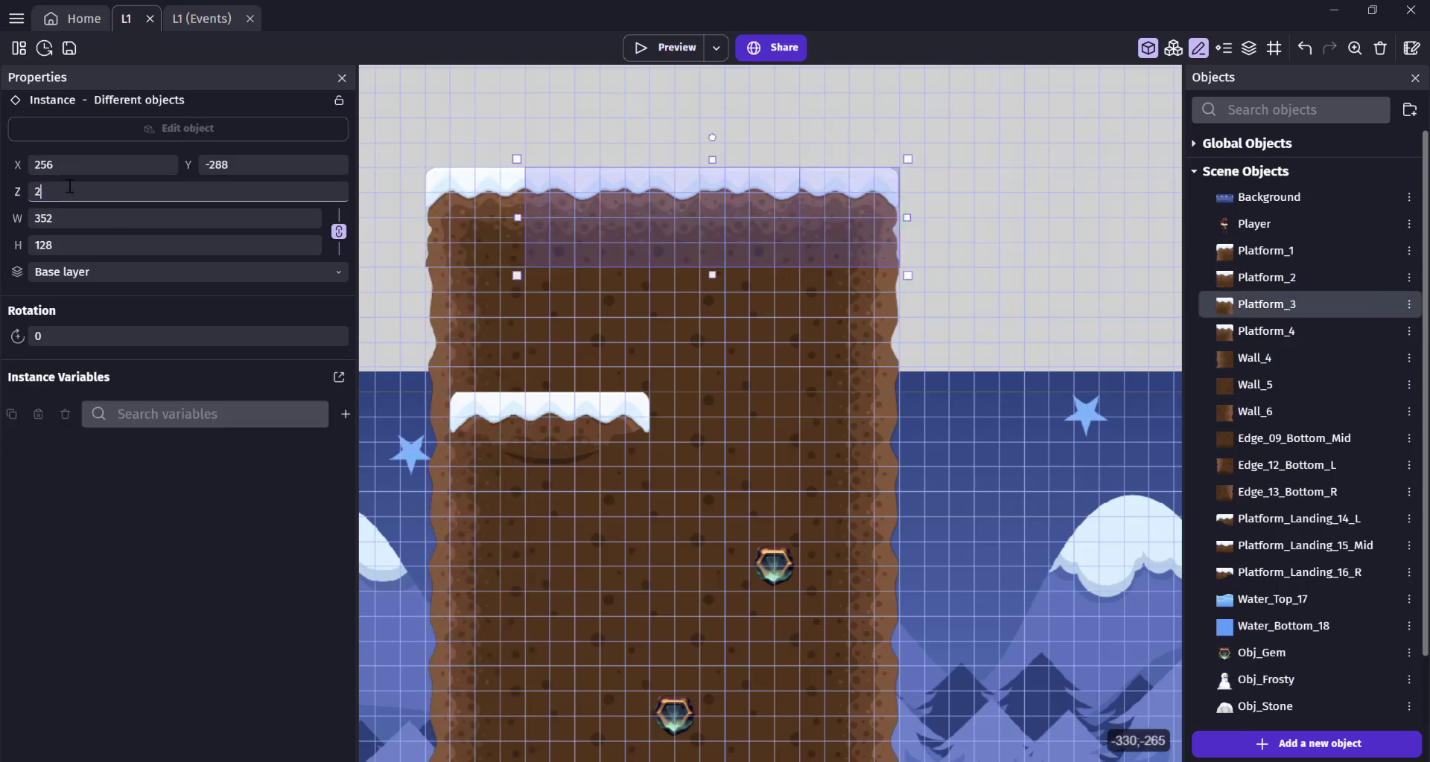
click(996, 255)
scroll(997, 255, down, 2)
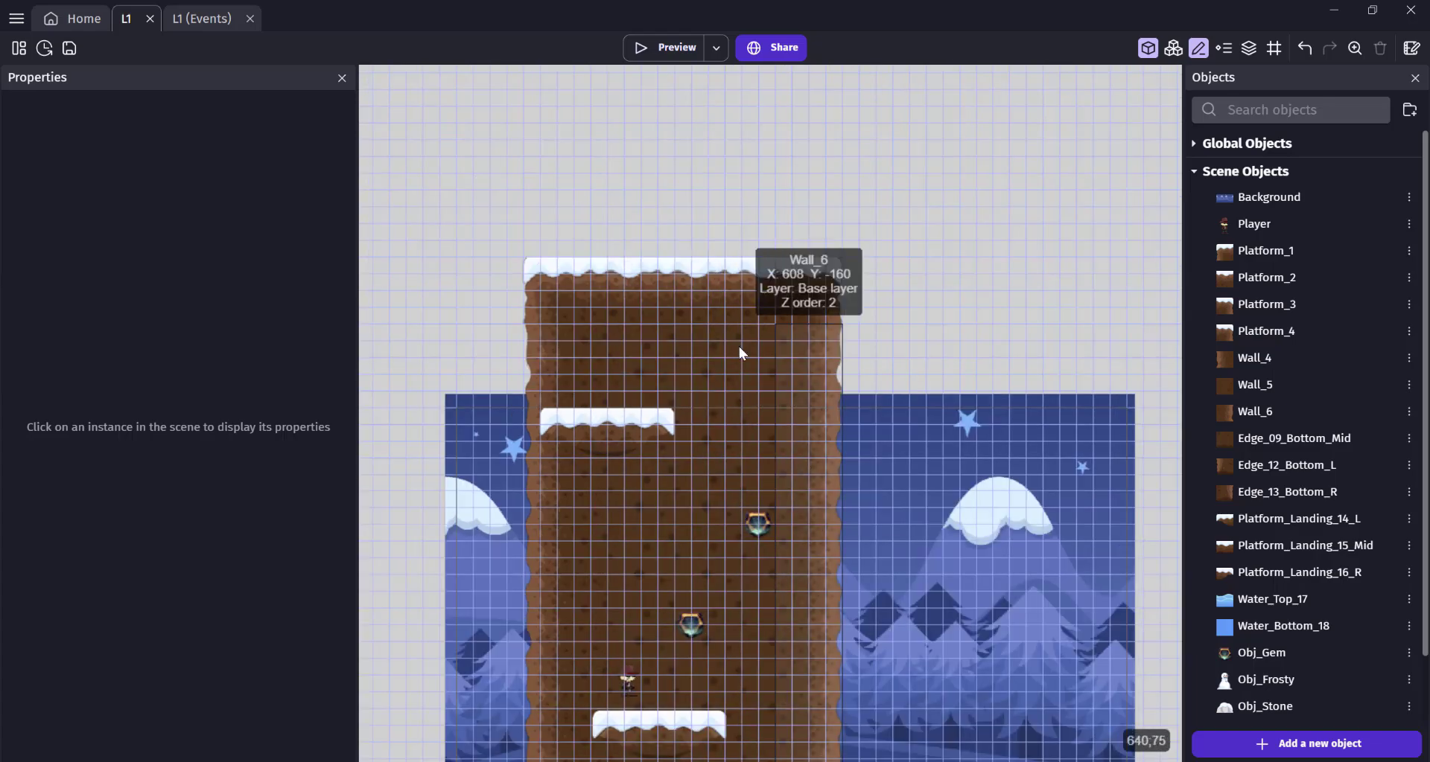
Preview the level and test jumping the player up past the gems and the upper landing platform towards the snowy tower top
click(665, 48)
key(Right)
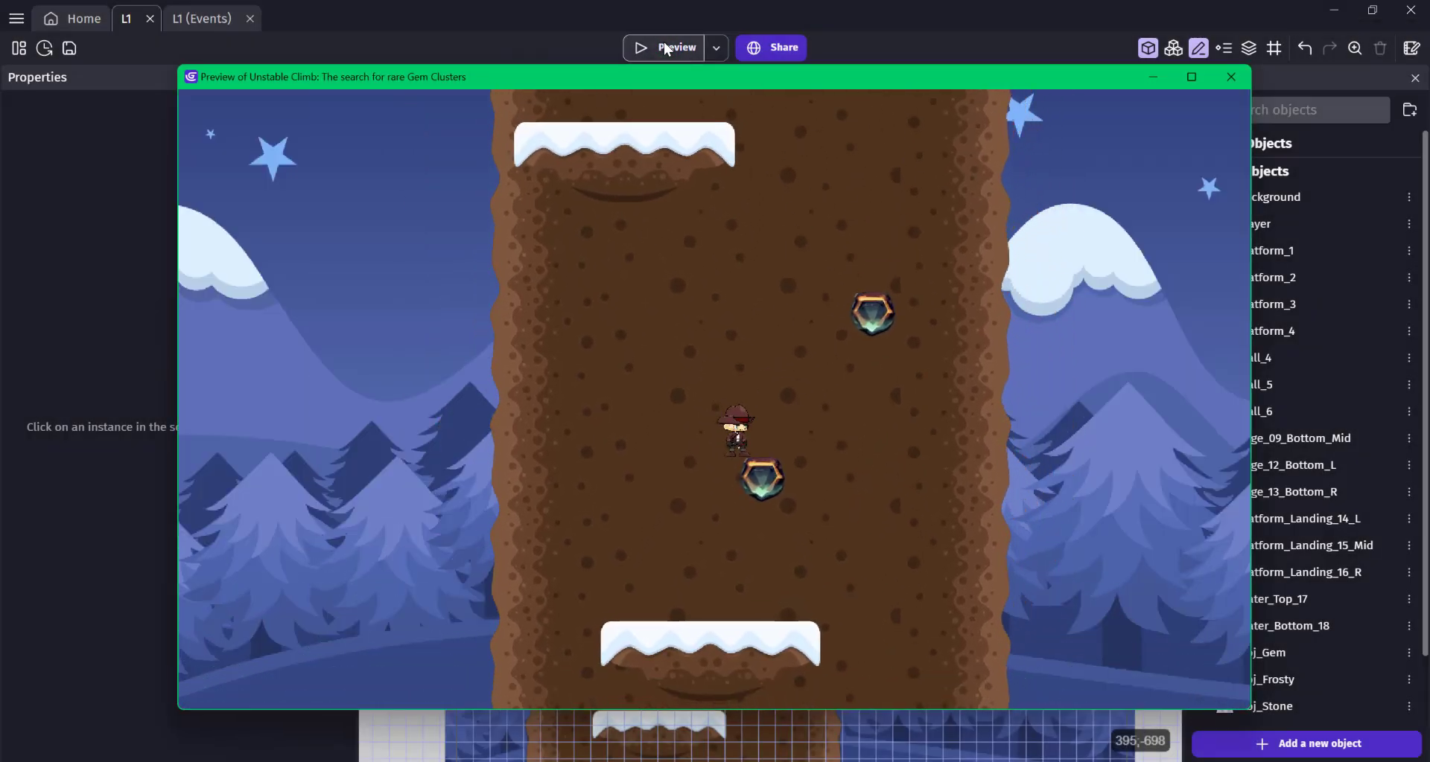
key(space)
key(Left)
key(space)
key(Right)
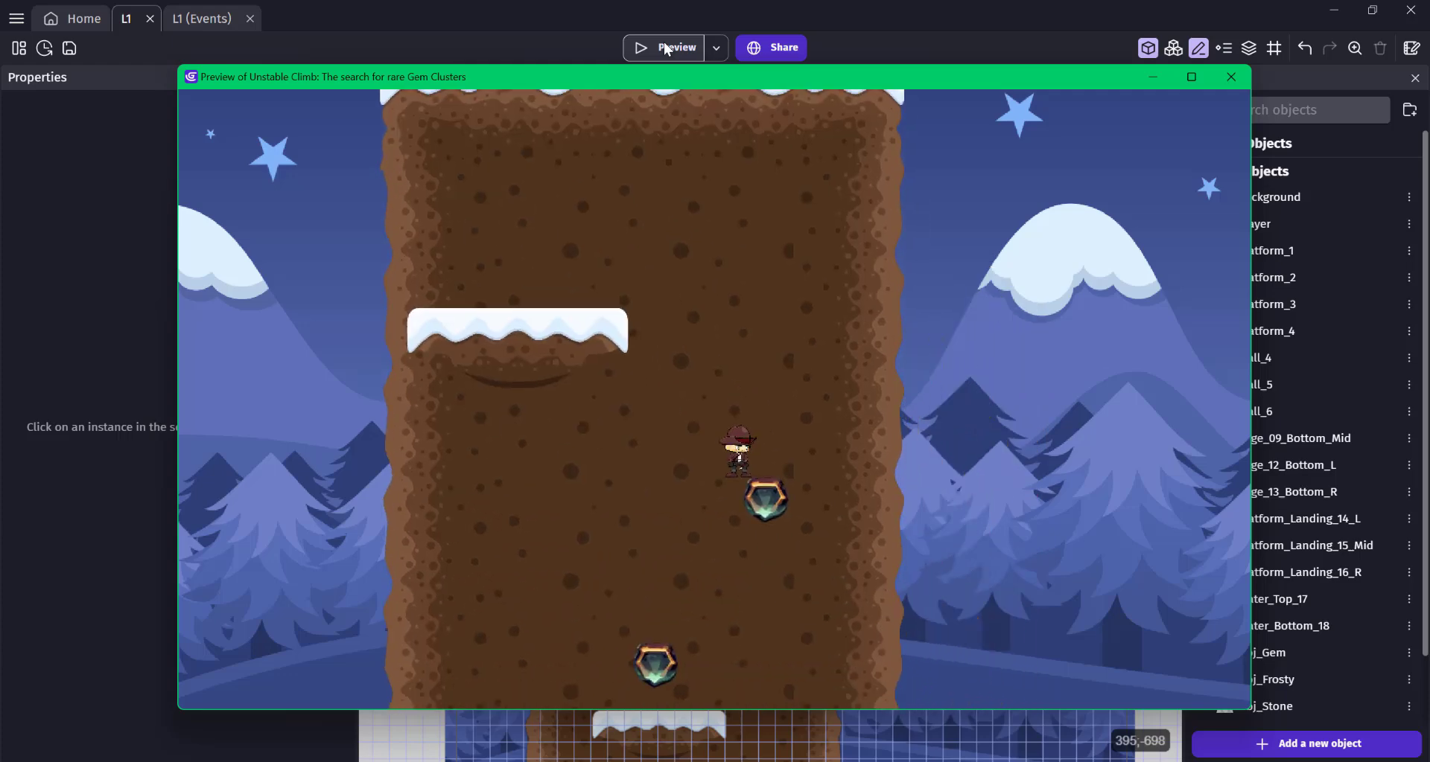
key(Left)
key(space)
key(Right)
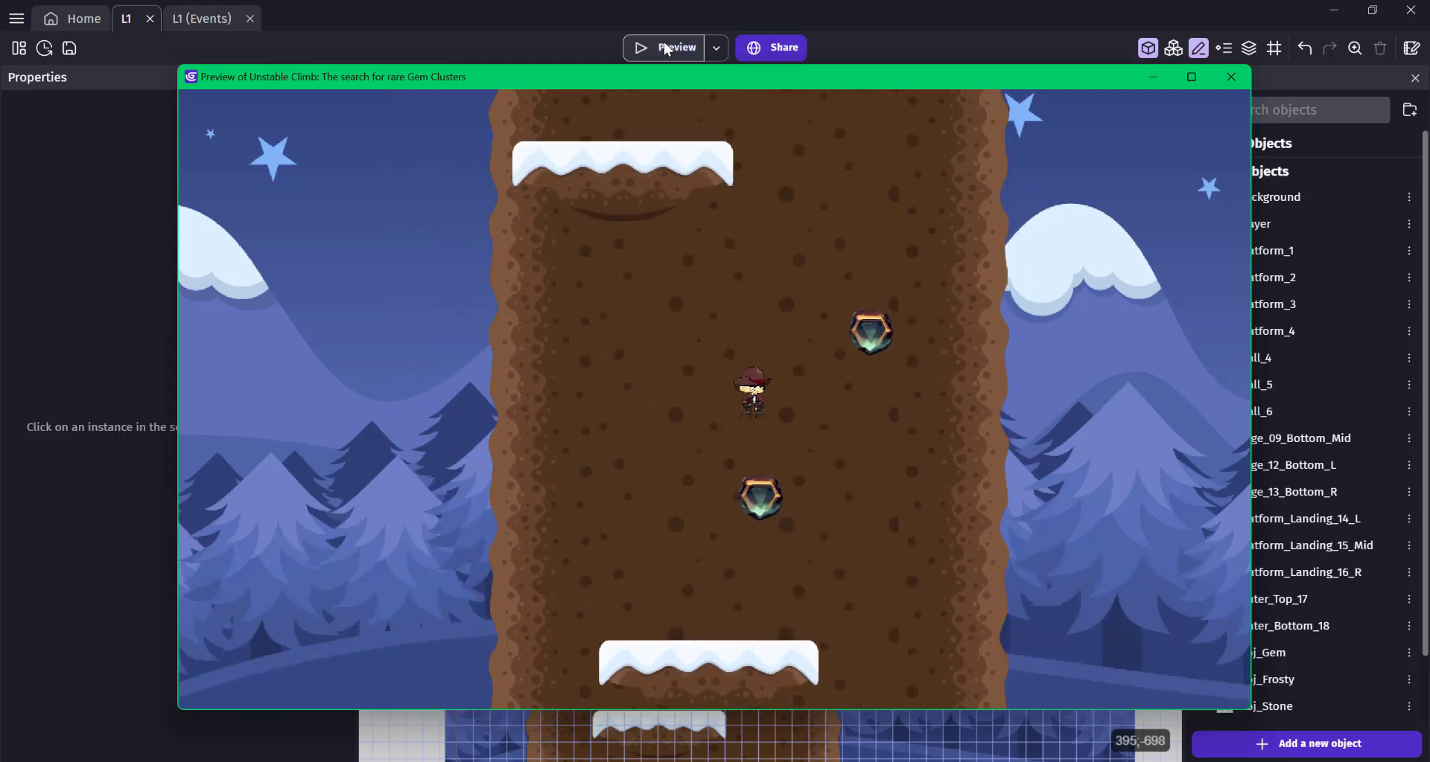
key(space)
key(Left)
key(space)
key(Right)
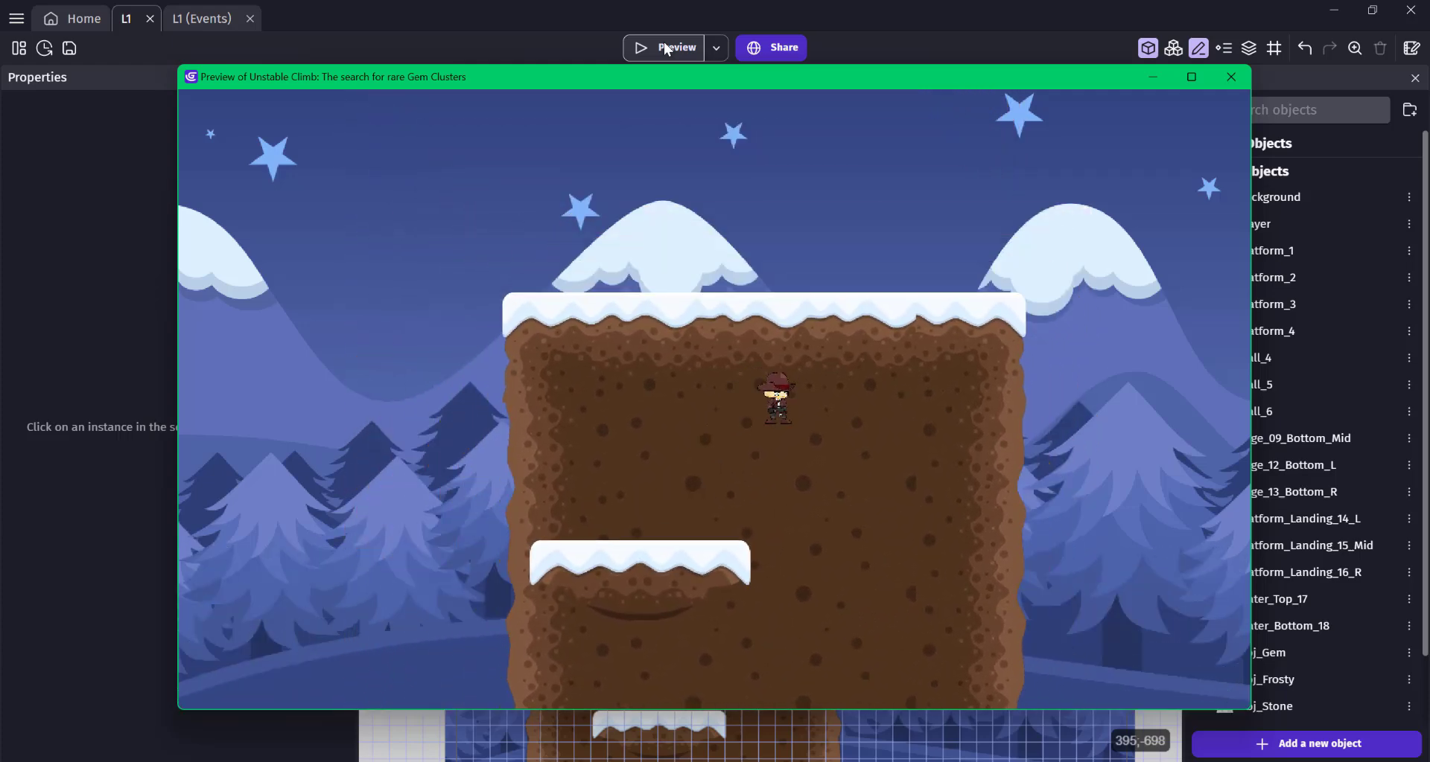
key(alt+F4)
Duplicate the upper Obj_Gem and place the copy near the tower top at X 512, Y -160
click(749, 530)
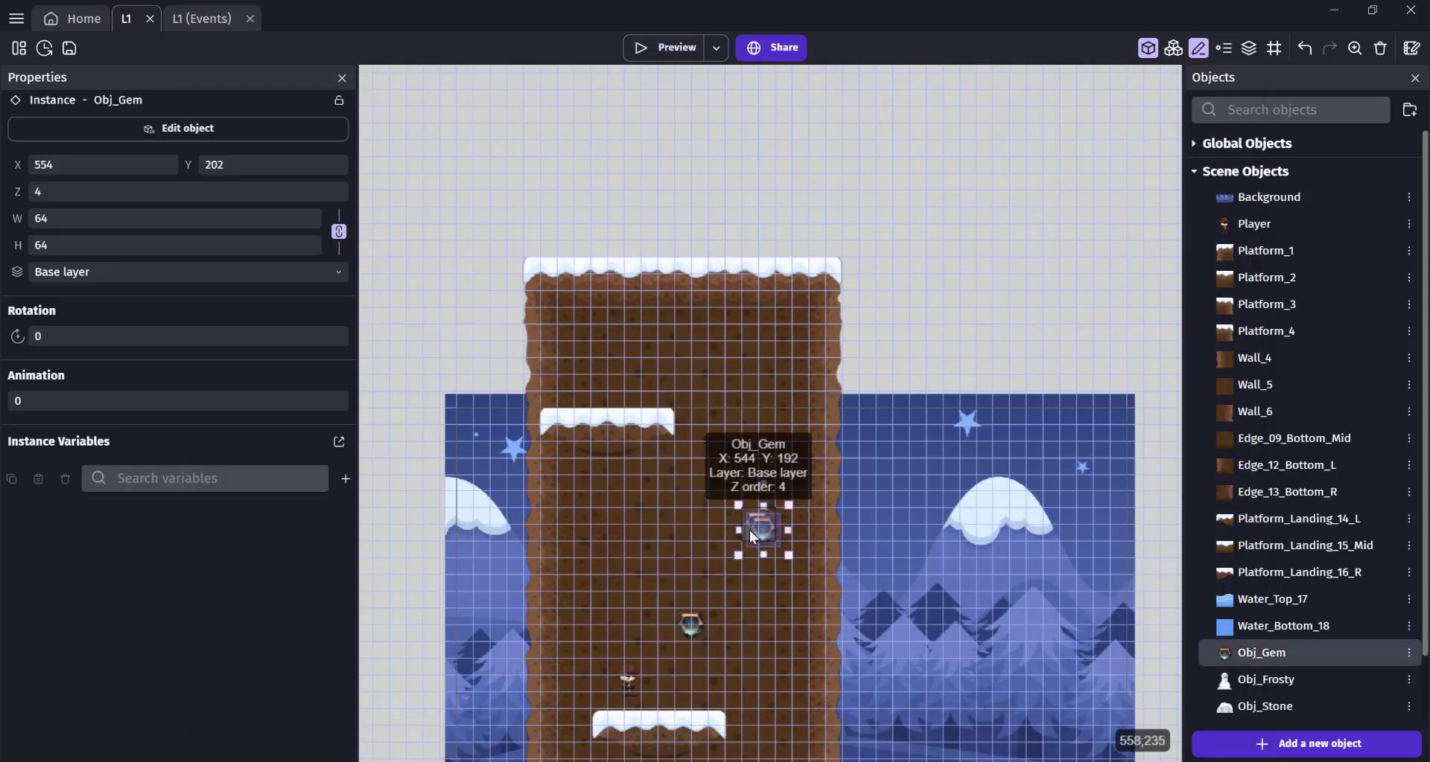
ctrl+drag(762, 530, 774, 353)
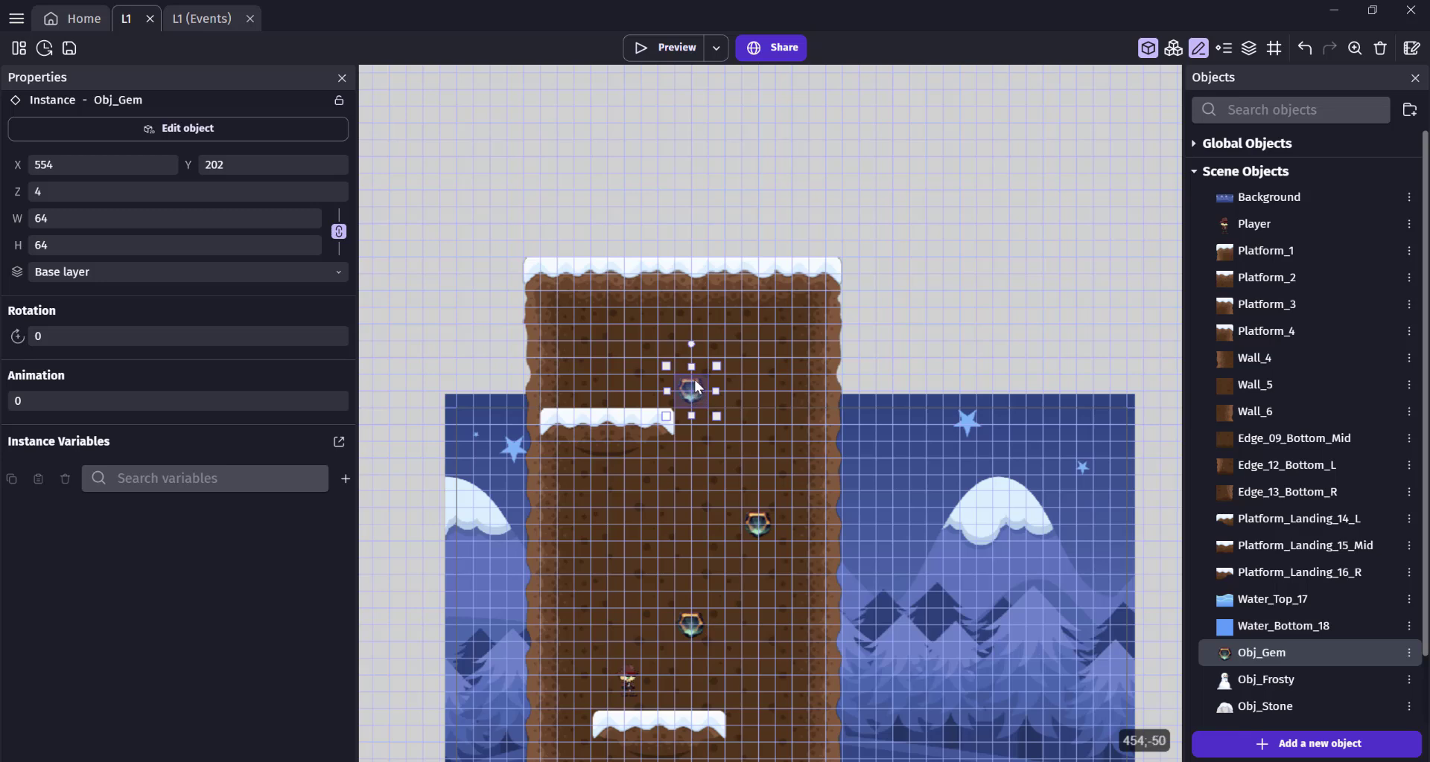
drag(698, 386, 698, 363)
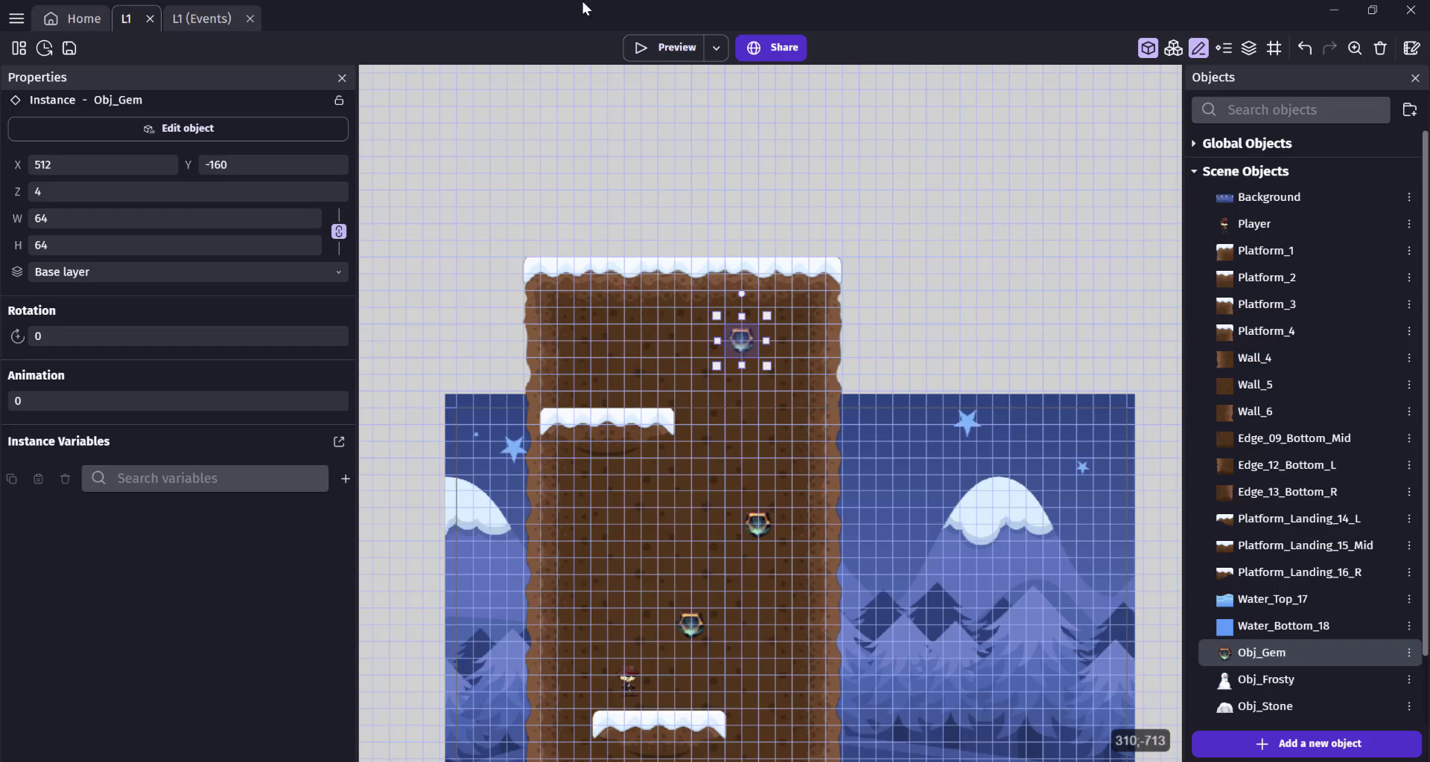
Preview the level again to test the climb with the added gem
click(653, 48)
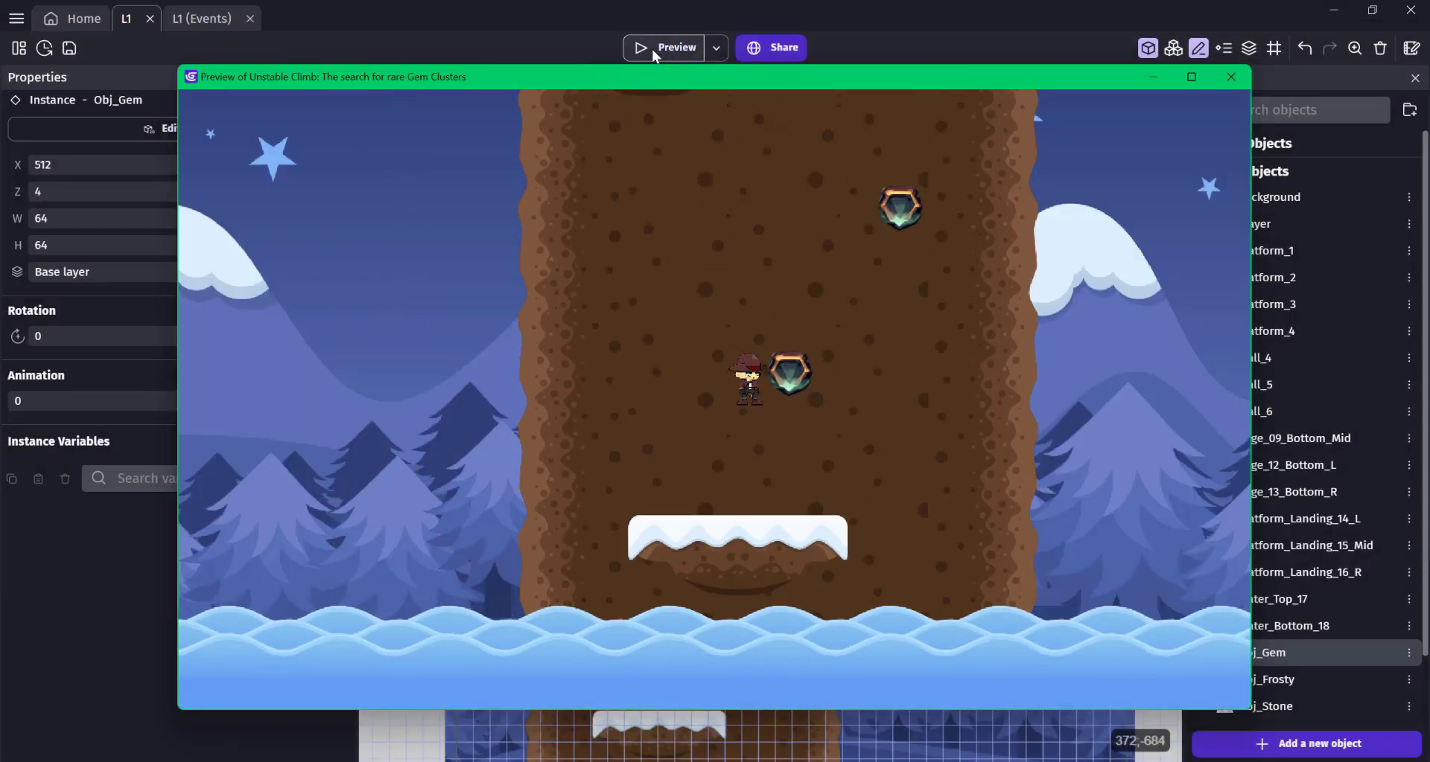
click(1222, 83)
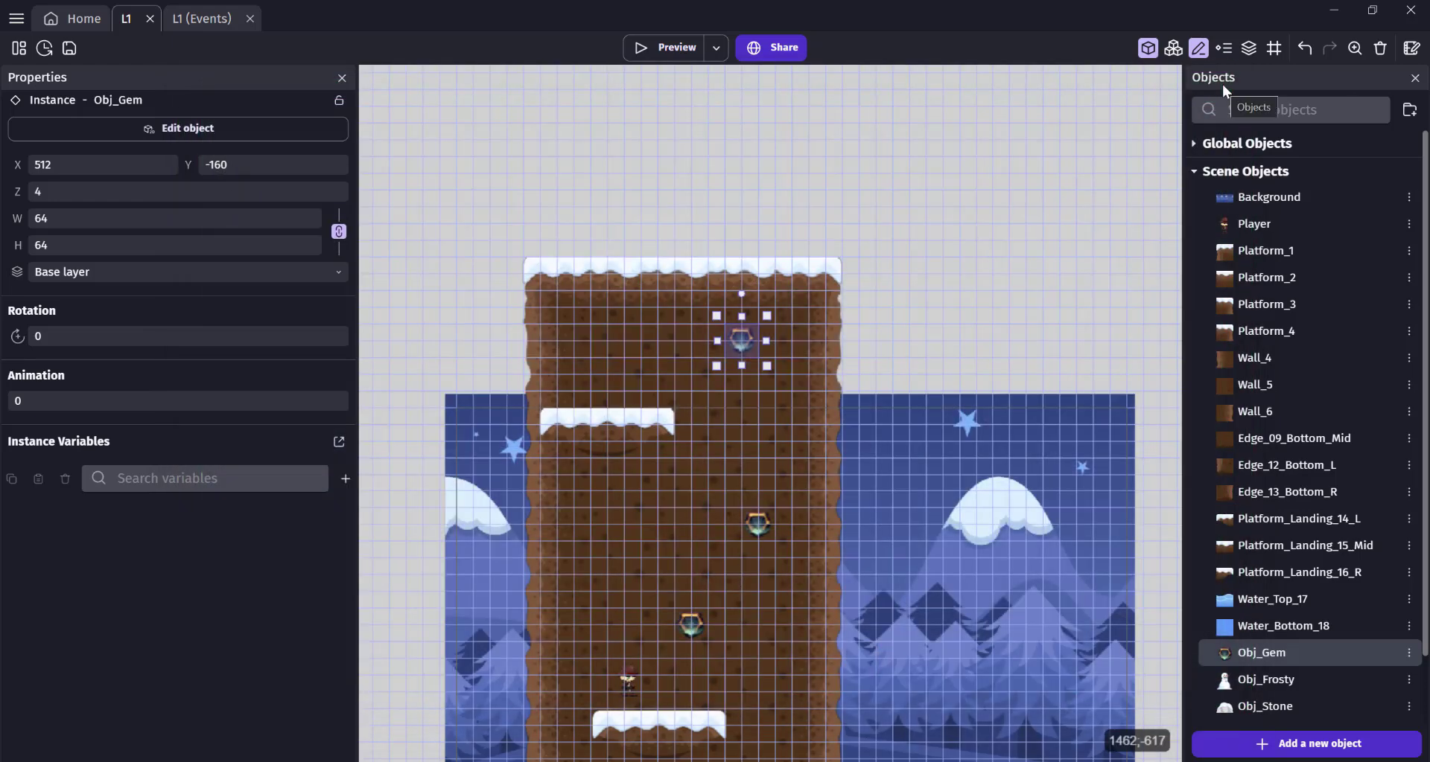
click(665, 46)
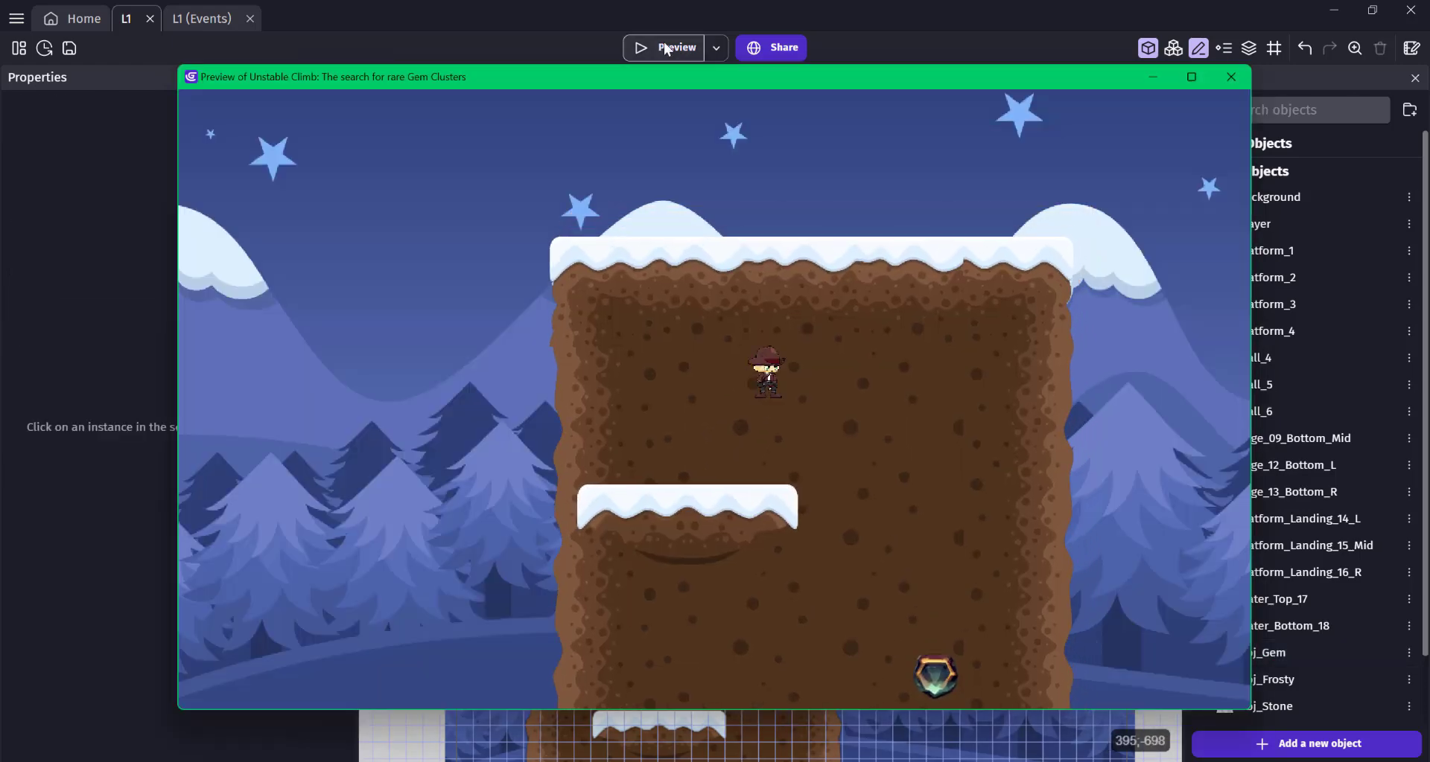
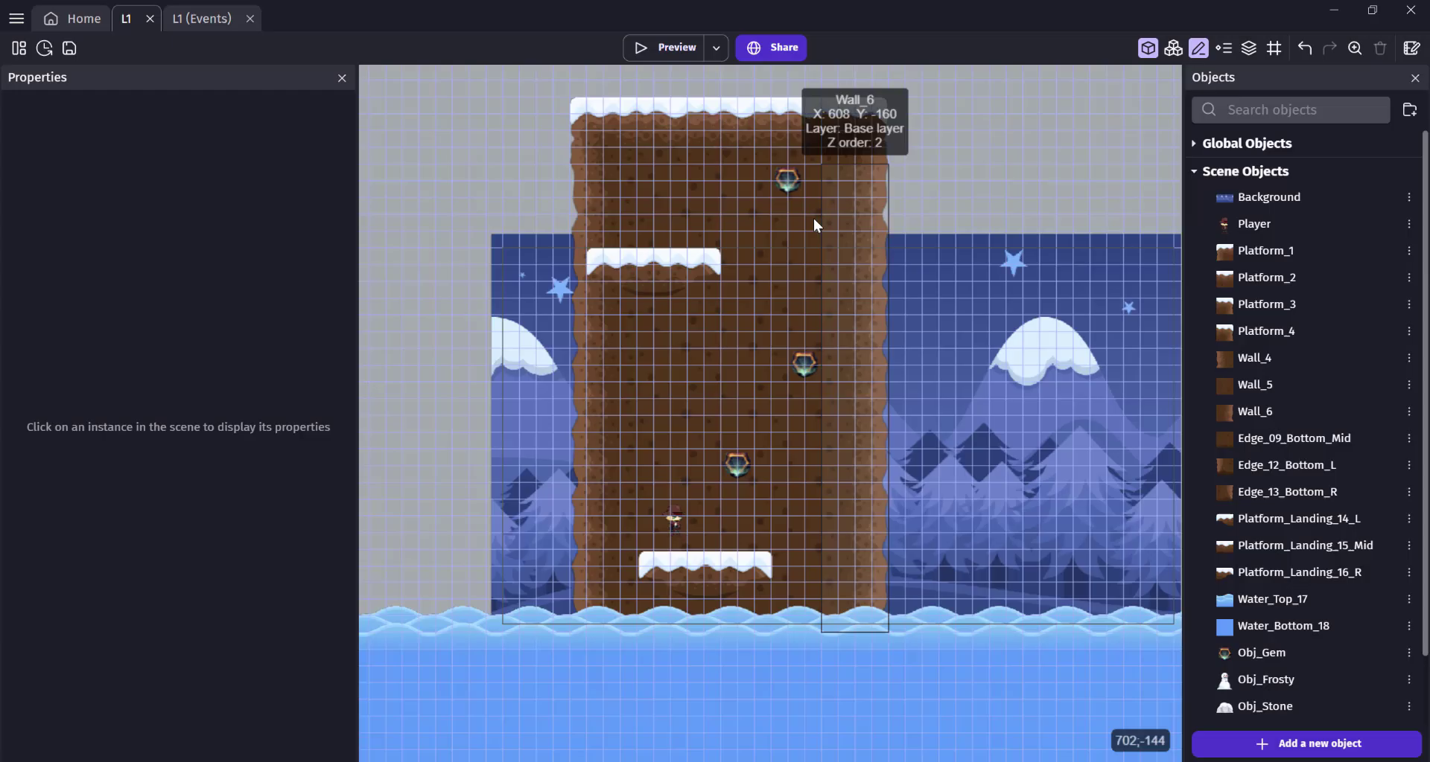
Move the middle gem to X 512, Y 192, lower the upper landing platform to Y 35 and shift the top gem slightly left
click(813, 217)
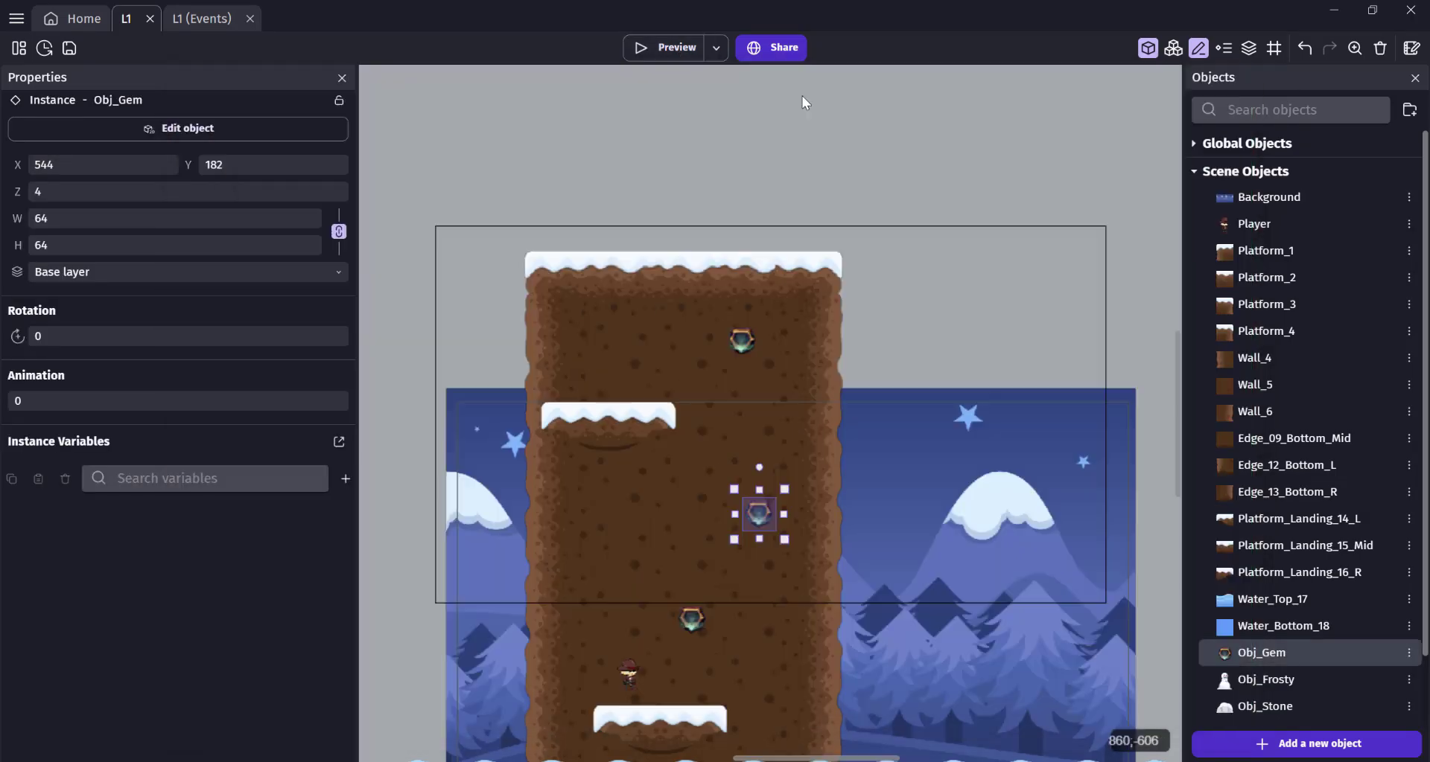
click(660, 52)
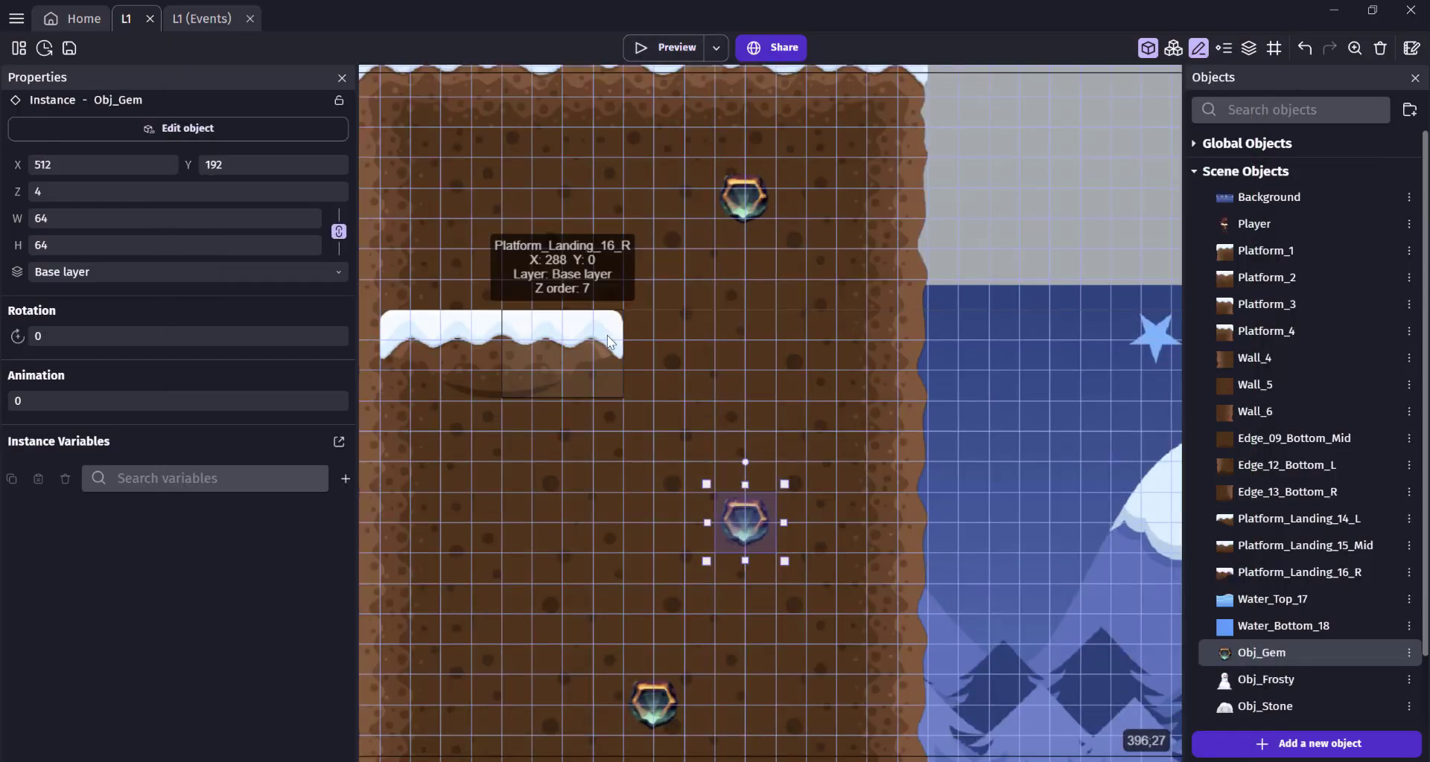
shift+click(606, 335)
click(671, 49)
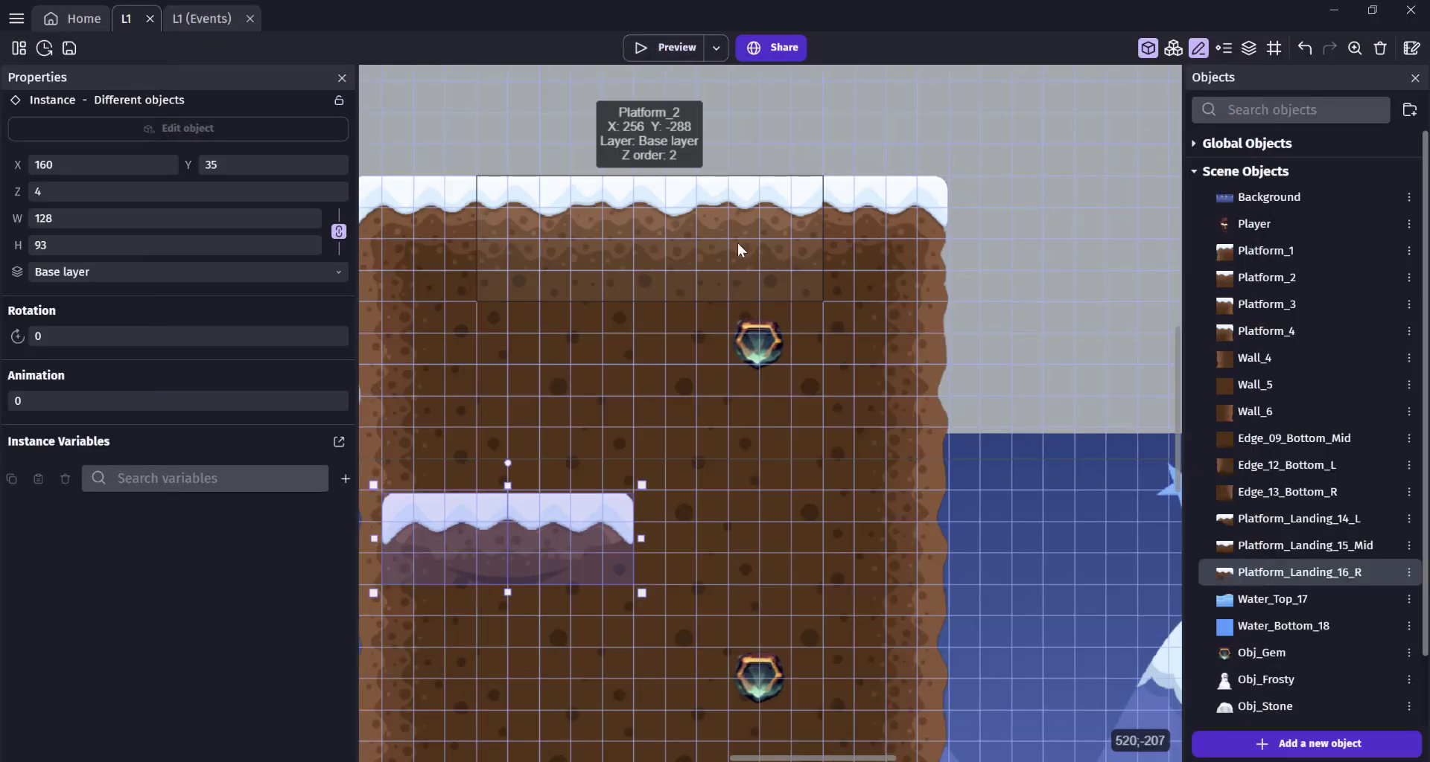
click(738, 338)
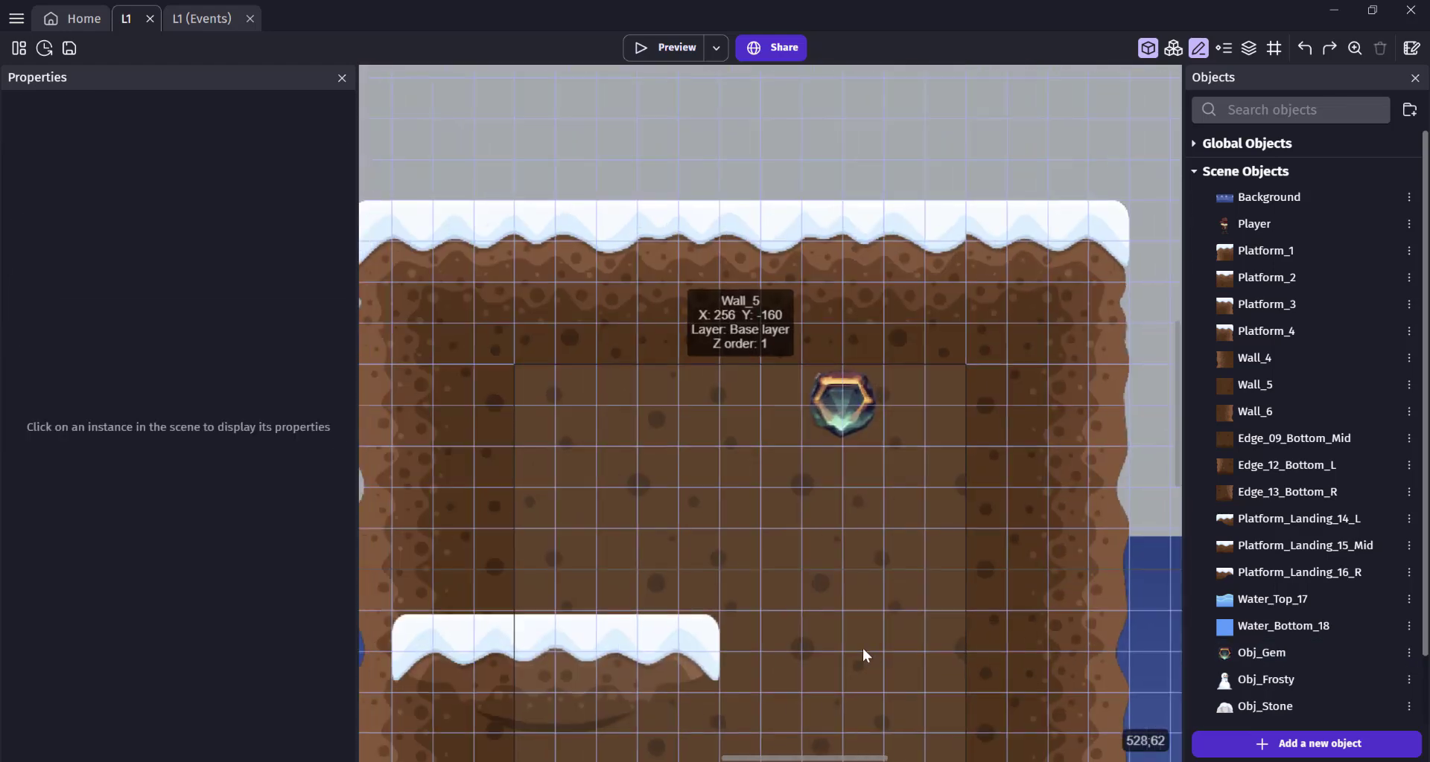
Reduce the height of Platform_1, Platform_2 and Platform_3 at the tower top by one grid row from the bottom
click(1034, 305)
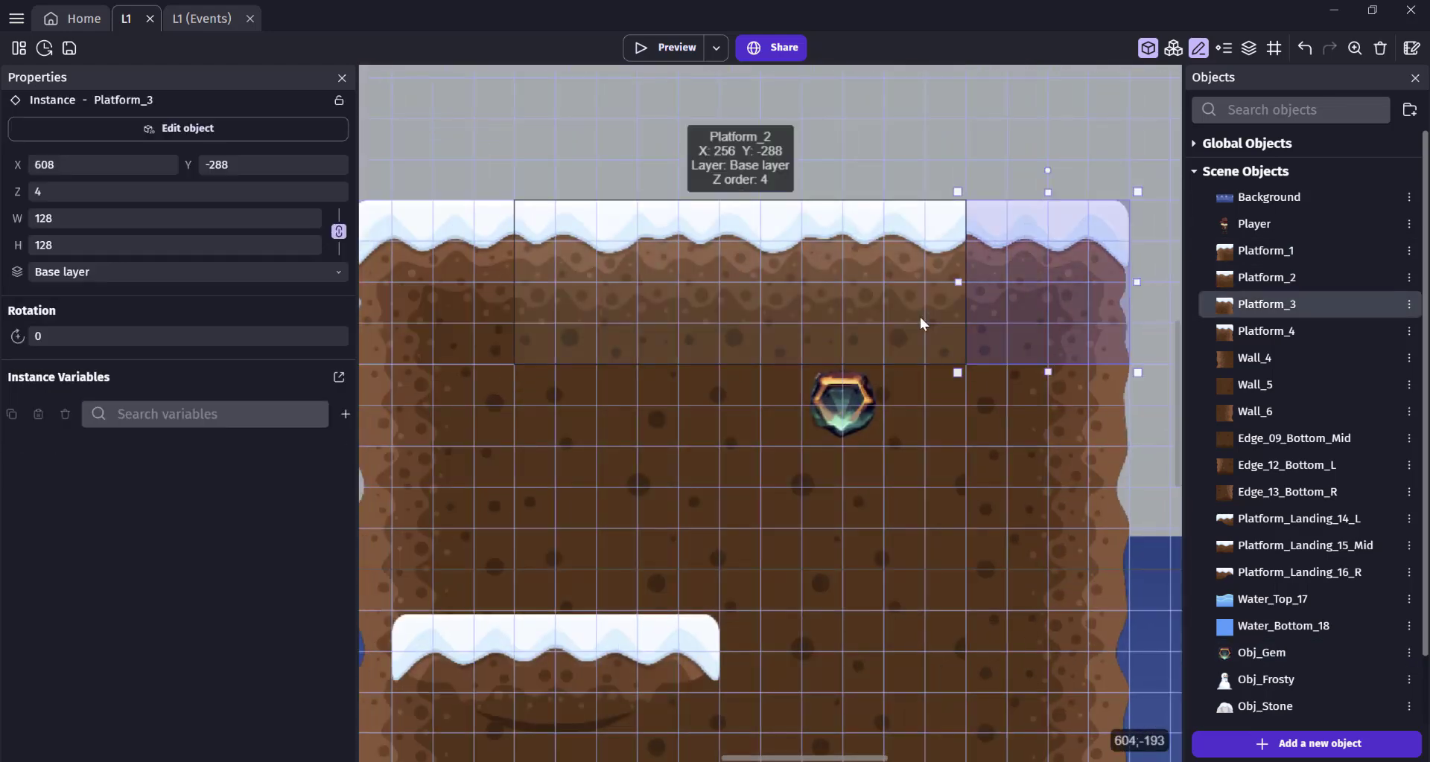
shift+click(745, 305)
shift+click(469, 305)
drag(741, 373, 734, 323)
Extend the tops of Wall_4, Wall_5 and Wall_6 together to about Y -192 to meet the shortened platforms
click(461, 420)
shift+click(715, 421)
shift+click(1036, 420)
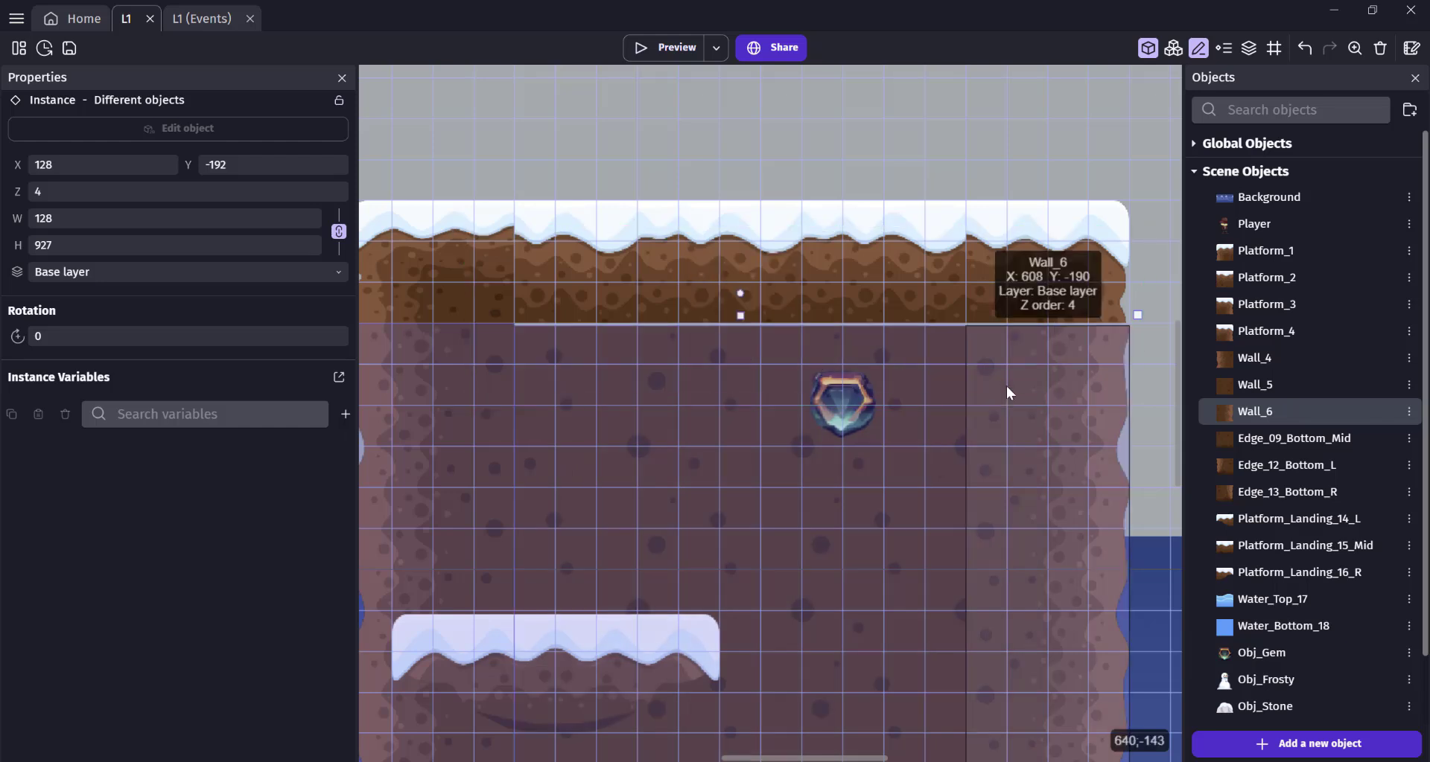
click(1159, 312)
Adjust the top edges of Wall_6, Wall_5 and Wall_4 individually so no gap remains beneath the top platforms
click(1035, 347)
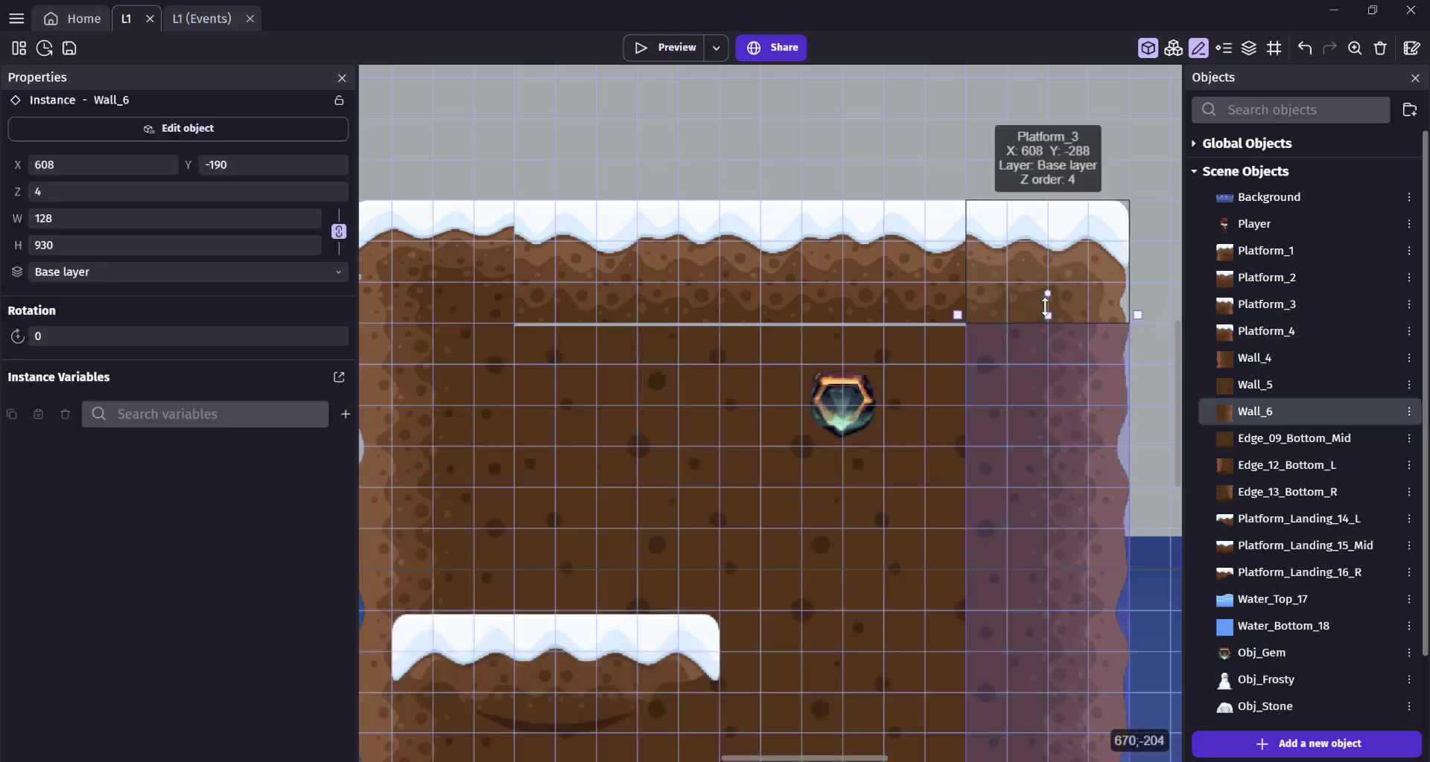
click(703, 377)
click(740, 315)
click(439, 337)
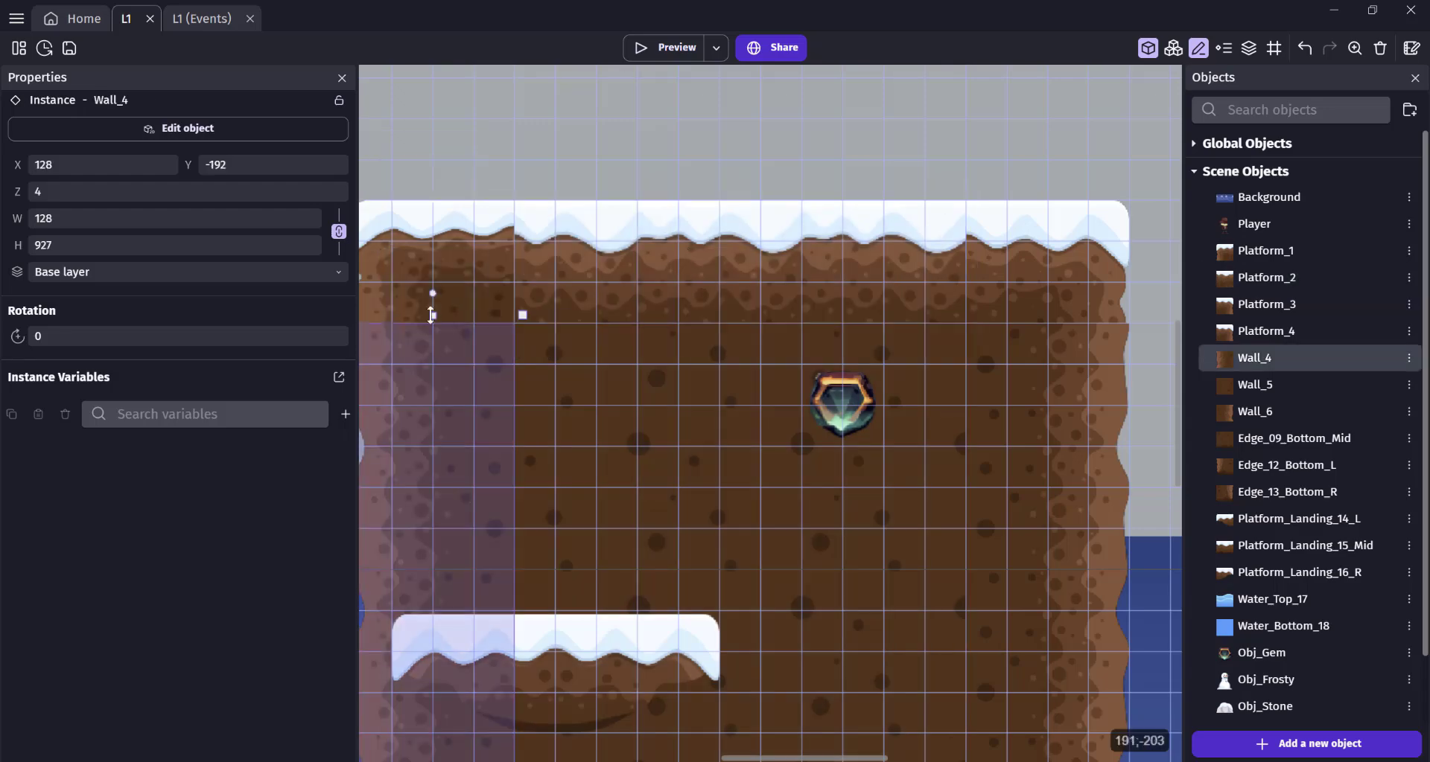
click(432, 305)
scroll(594, 351, down, 3)
click(1034, 333)
scroll(1033, 332, up, 2)
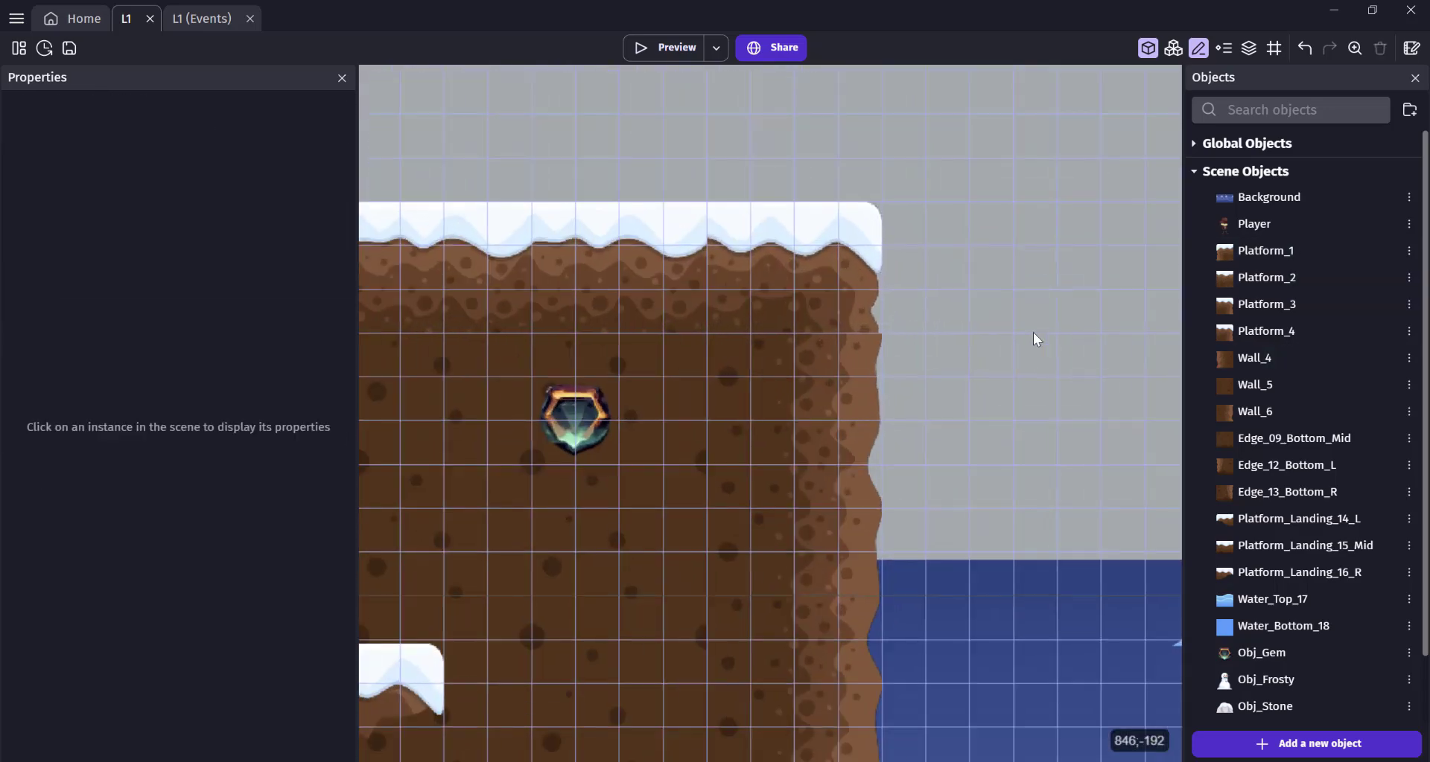
Preview the level and test jumping the player from gem to gem up to the rebuilt top platform, then close the preview
scroll(1034, 332, down, 2)
click(687, 43)
key(Right)
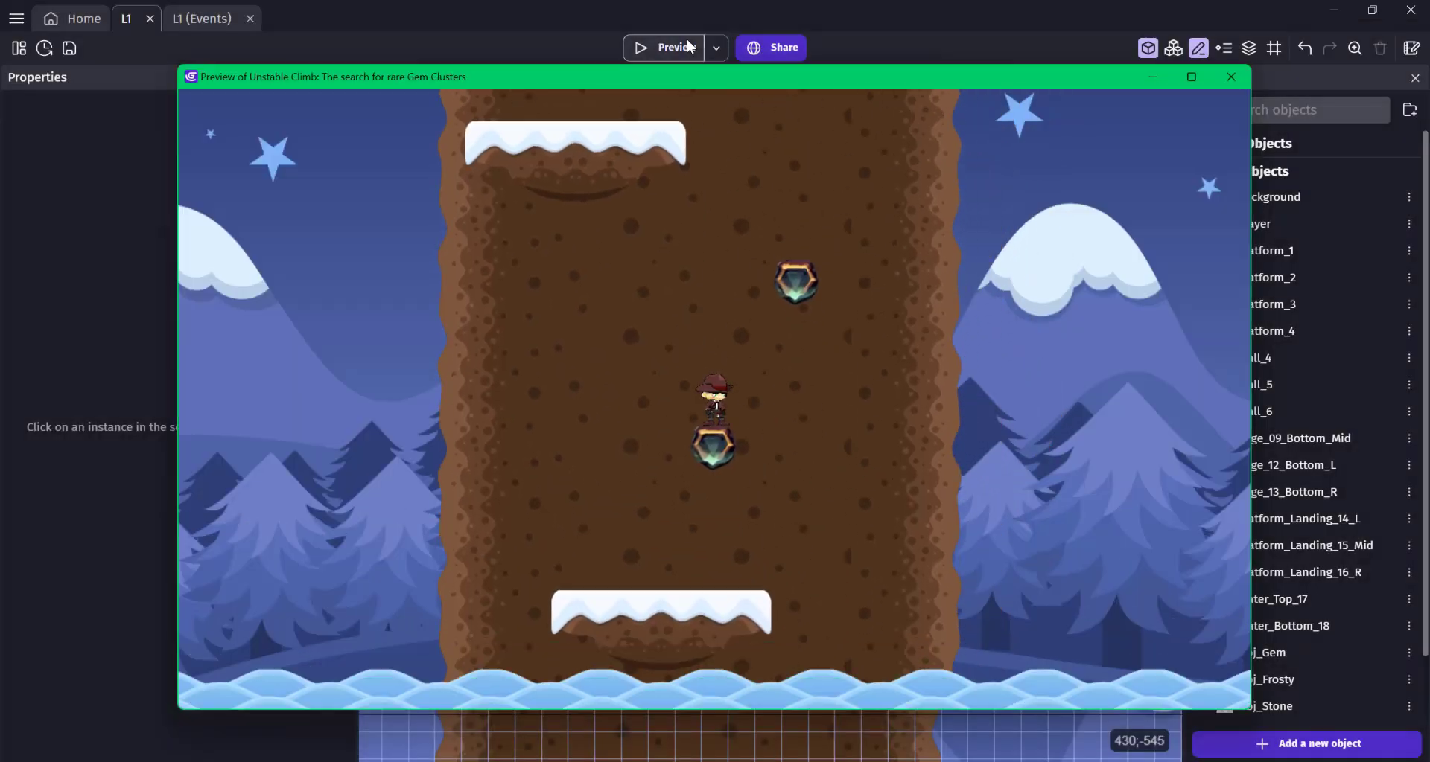
key(space)
key(space)
key(Left)
key(Right)
key(space)
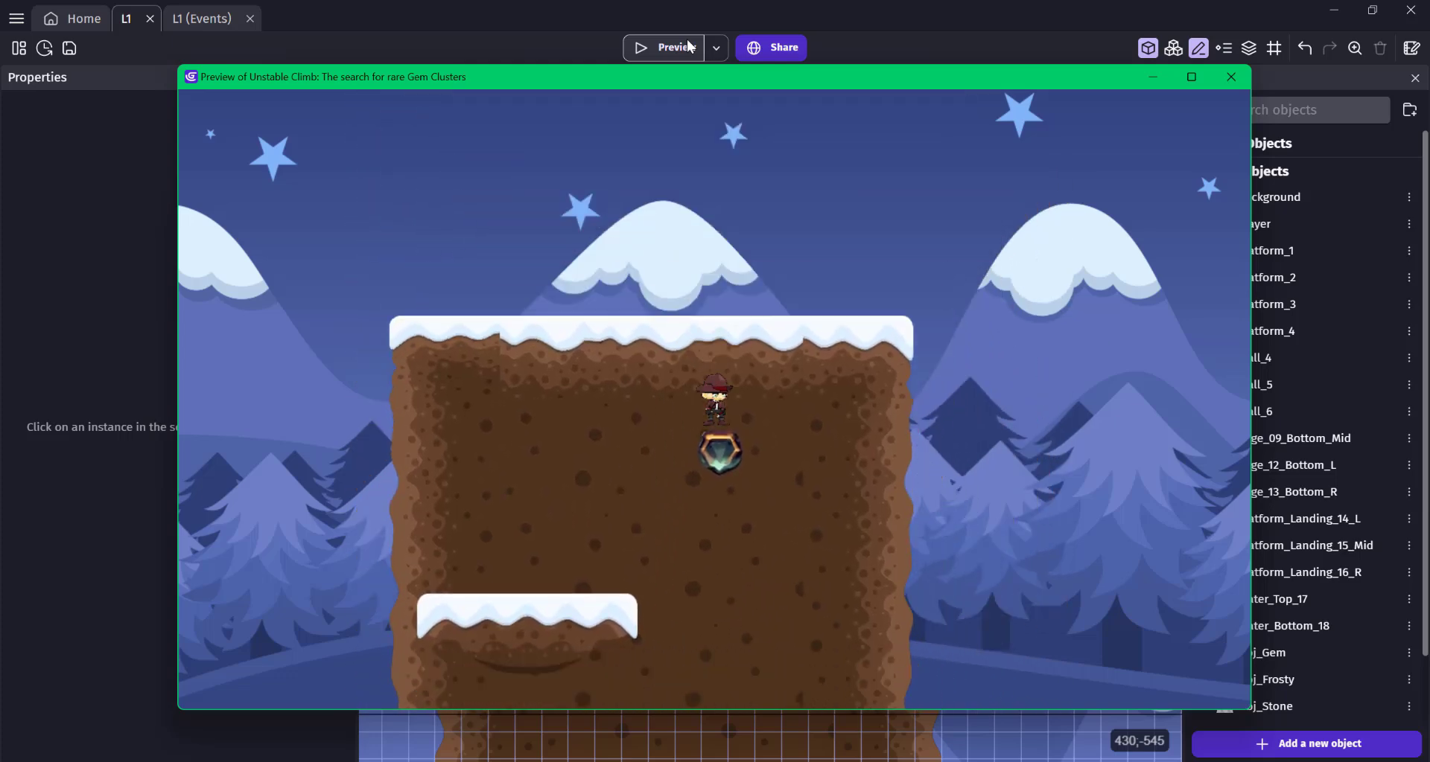
key(Right)
key(space)
click(1231, 77)
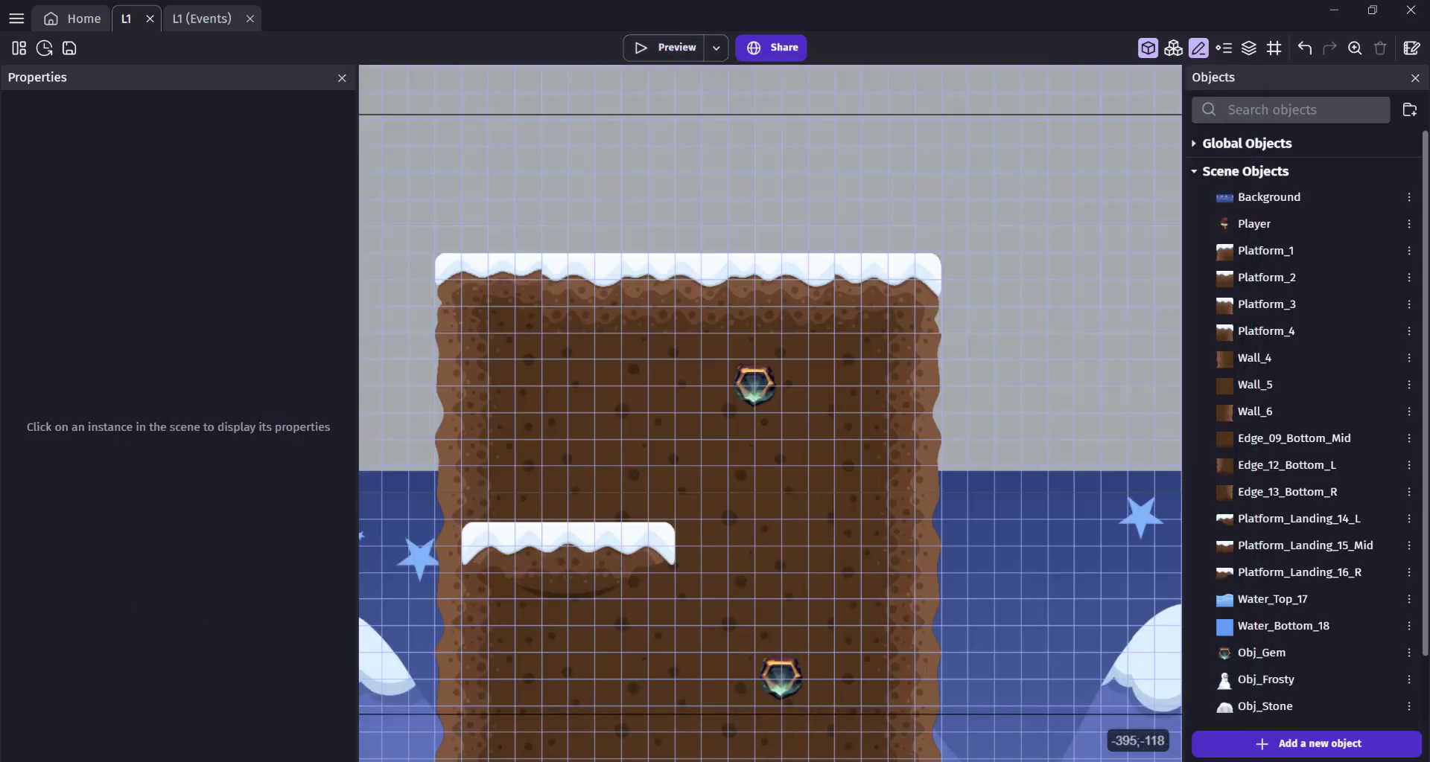
Place a new Wall_4 above the tower at X 544, Y -448, extend its height to 288 and set its Z order to 2
scroll(607, 427, down, 3)
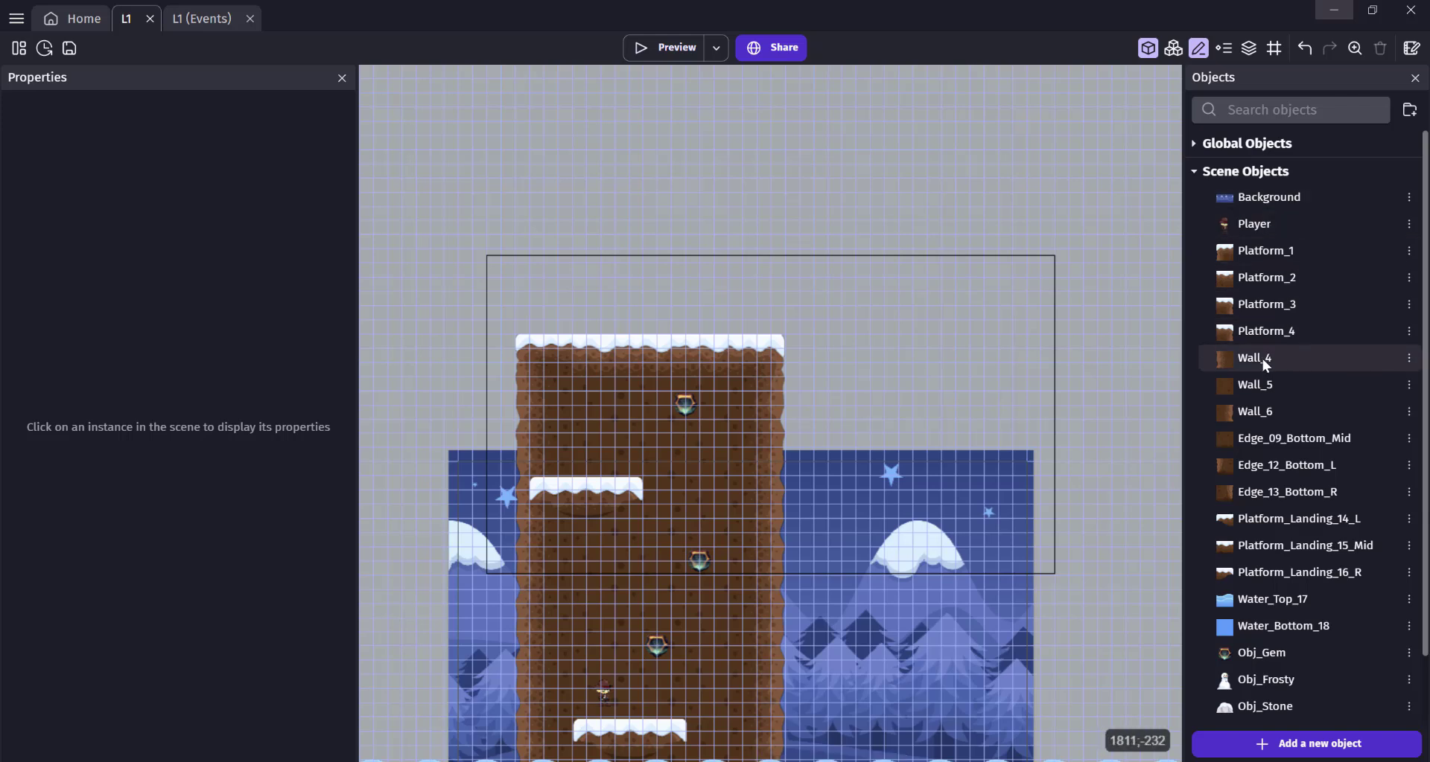
drag(1260, 360, 685, 265)
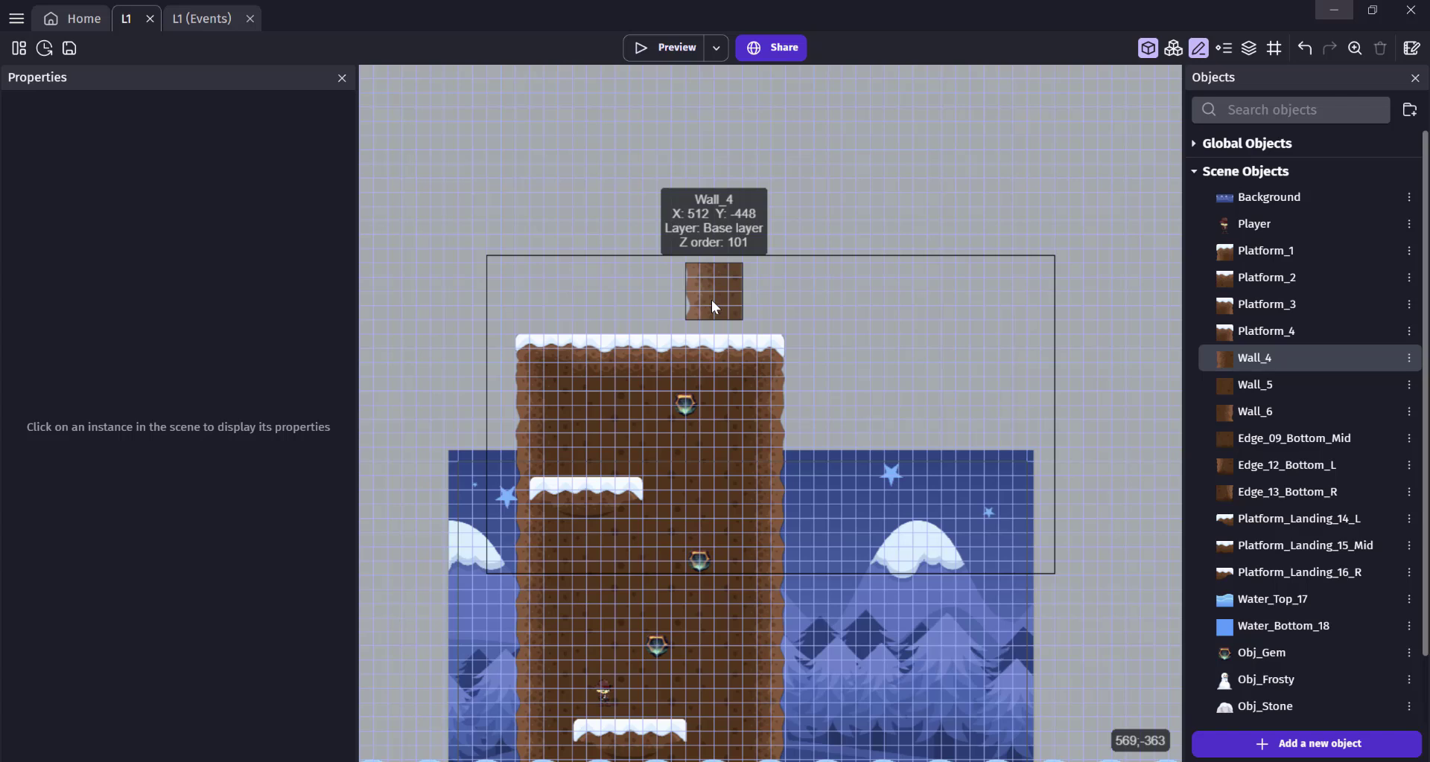
drag(712, 301, 729, 400)
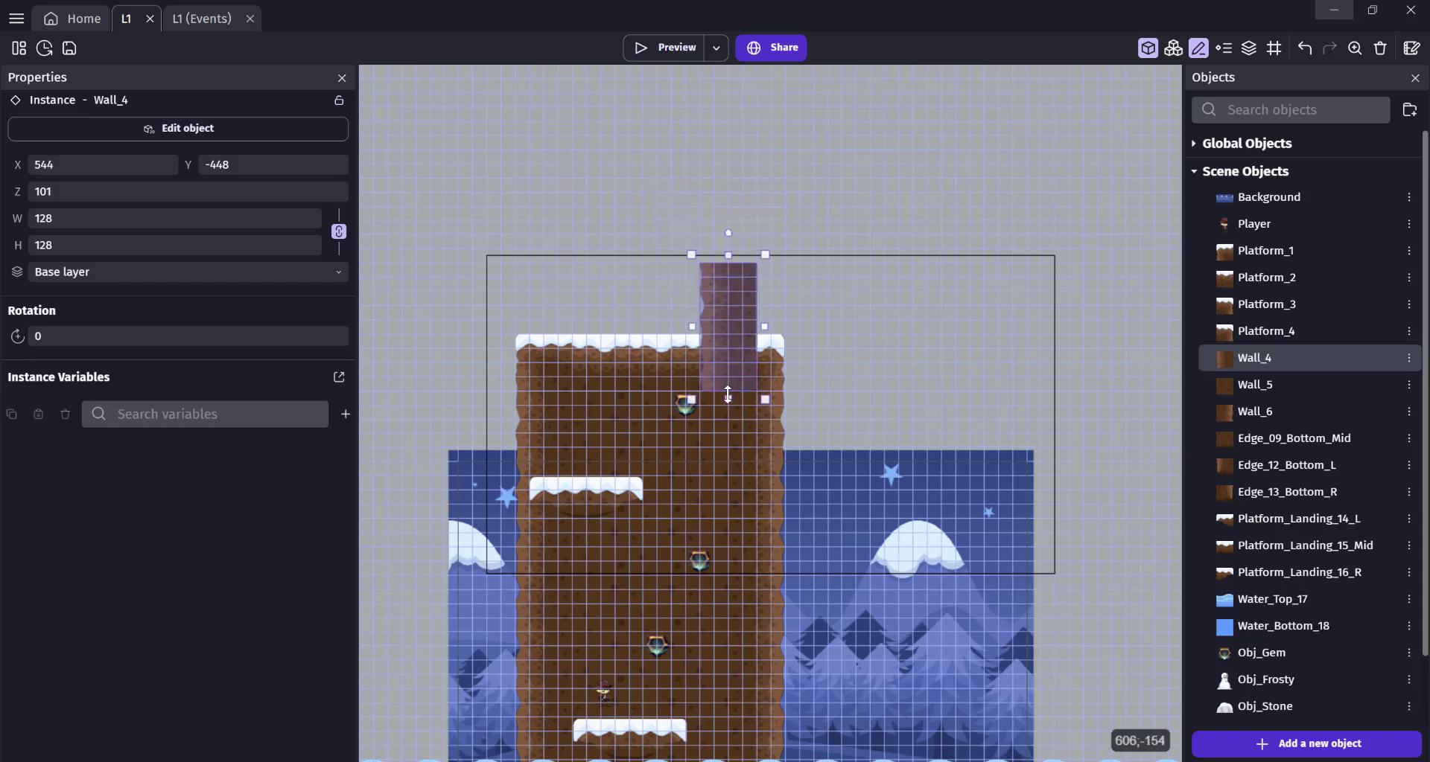
double_click(74, 192)
text(2)
Set the Z order of Wall_5 in the tower to 2
click(681, 421)
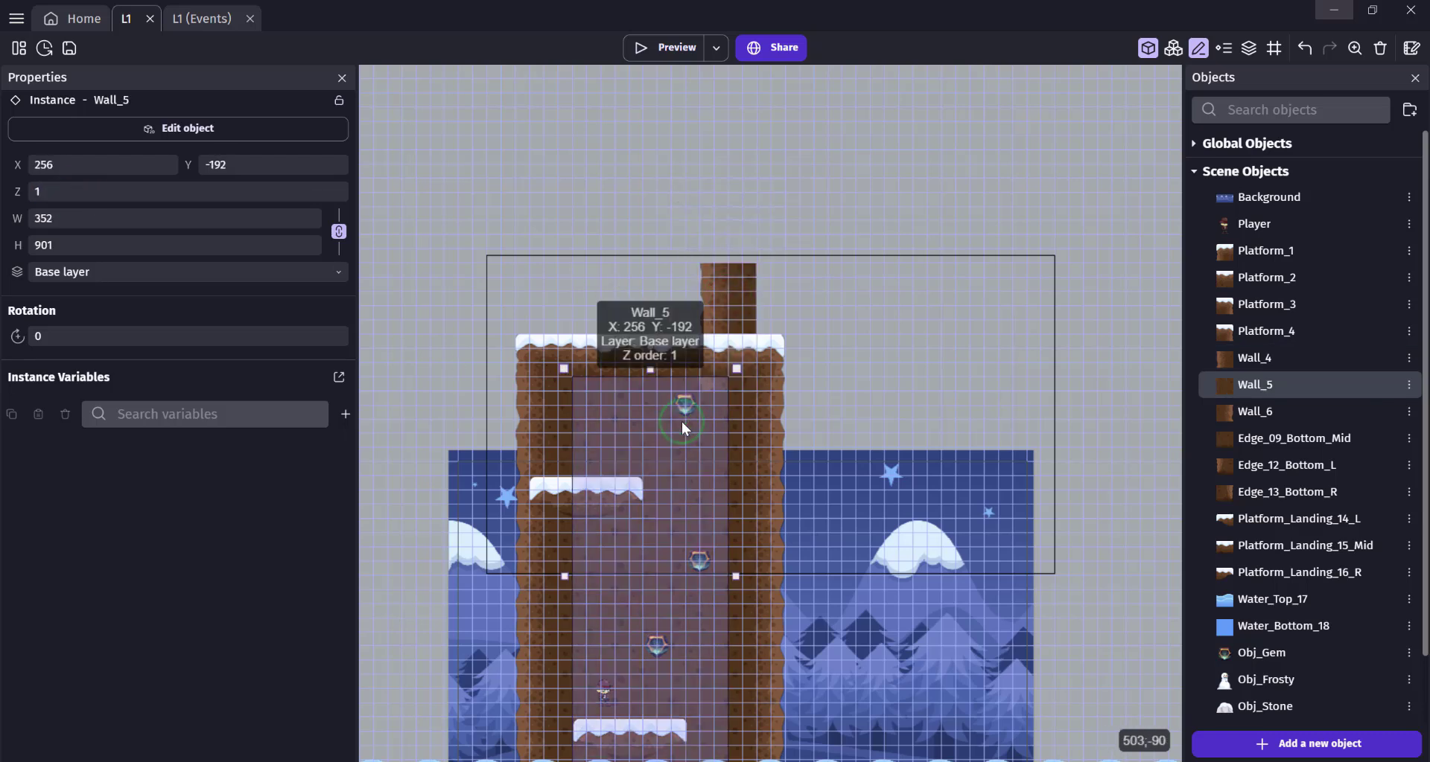
double_click(90, 195)
text(2)
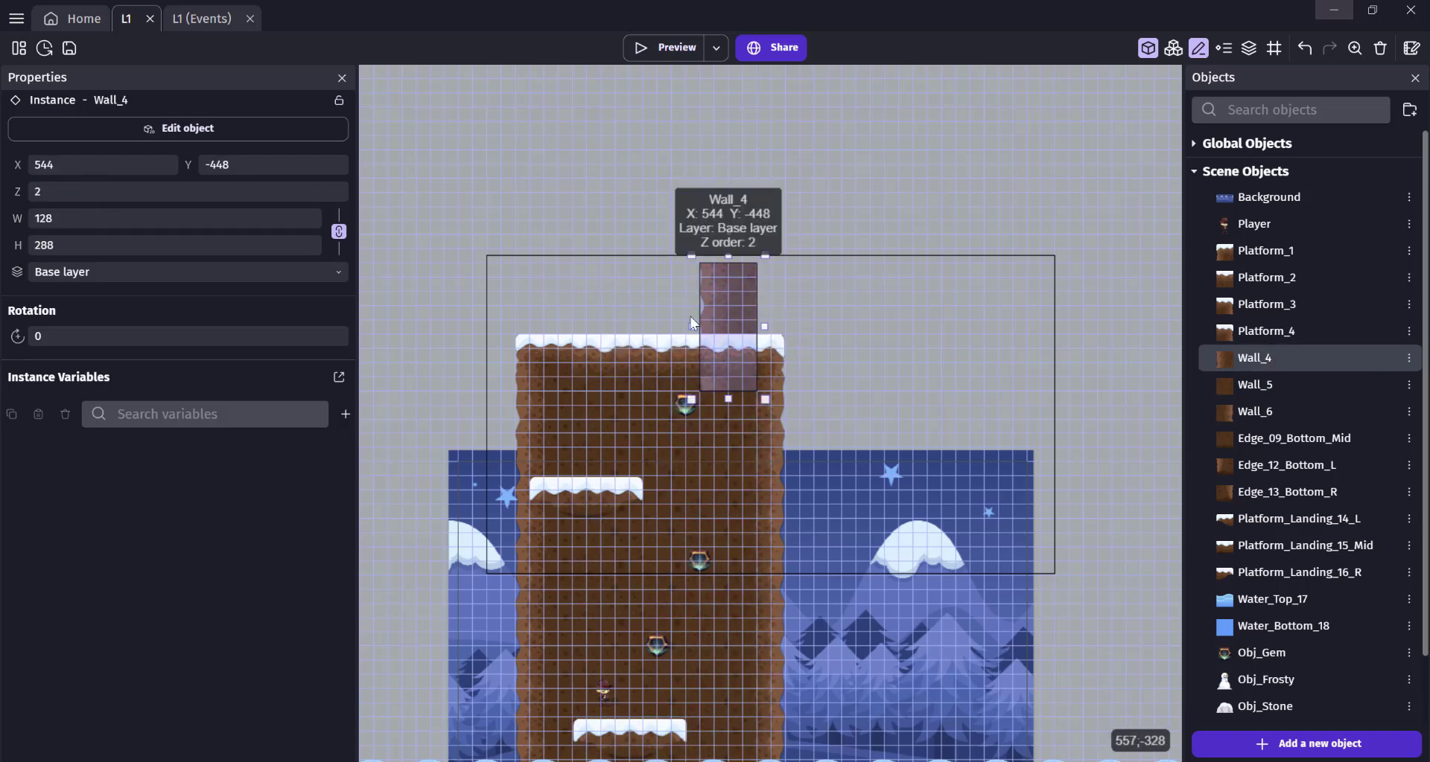
Shorten the new Wall_4 column's base, extend its top to Y -1024 for a height of 800, and cap it with Platform_1
click(726, 294)
drag(729, 400, 729, 372)
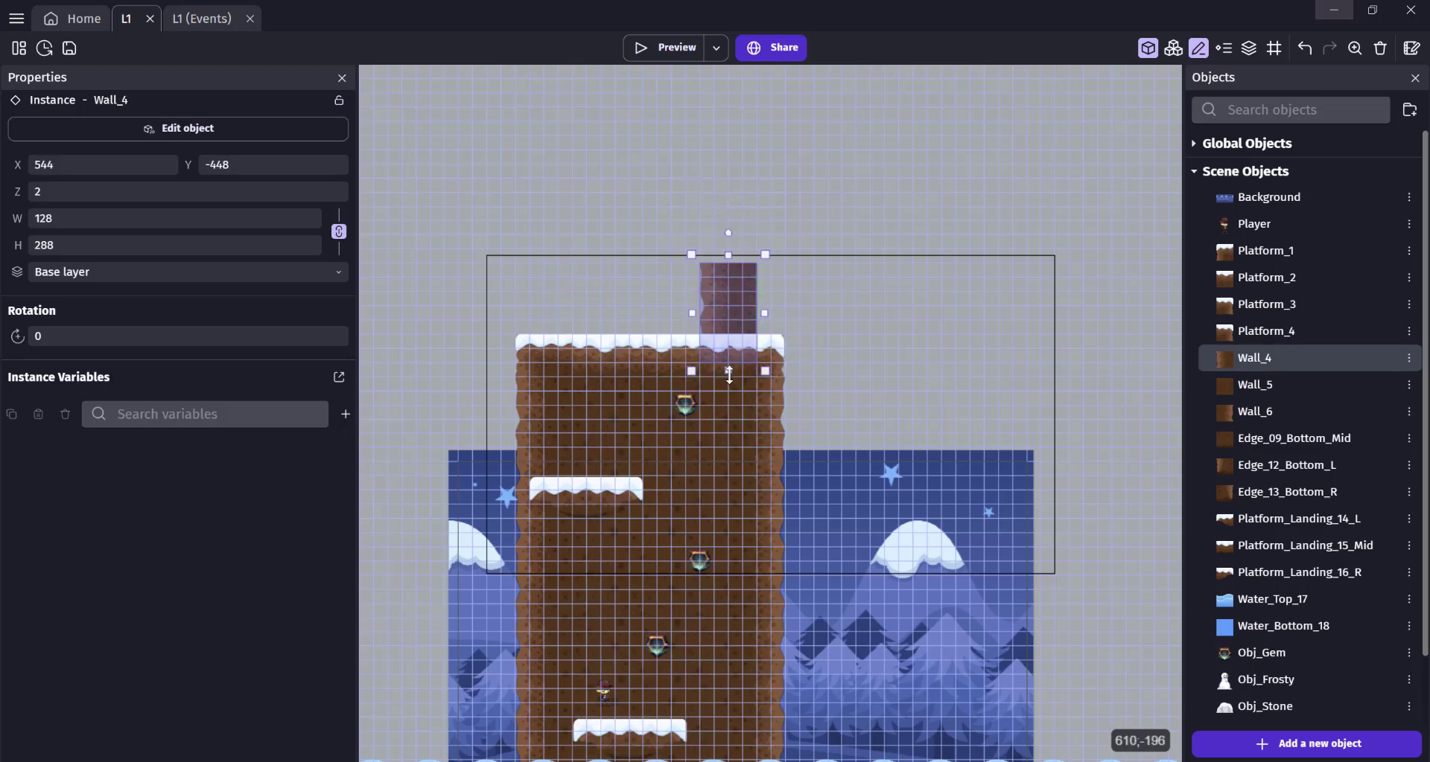
middle_drag(828, 247, 757, 446)
drag(658, 452, 657, 284)
drag(657, 283, 648, 209)
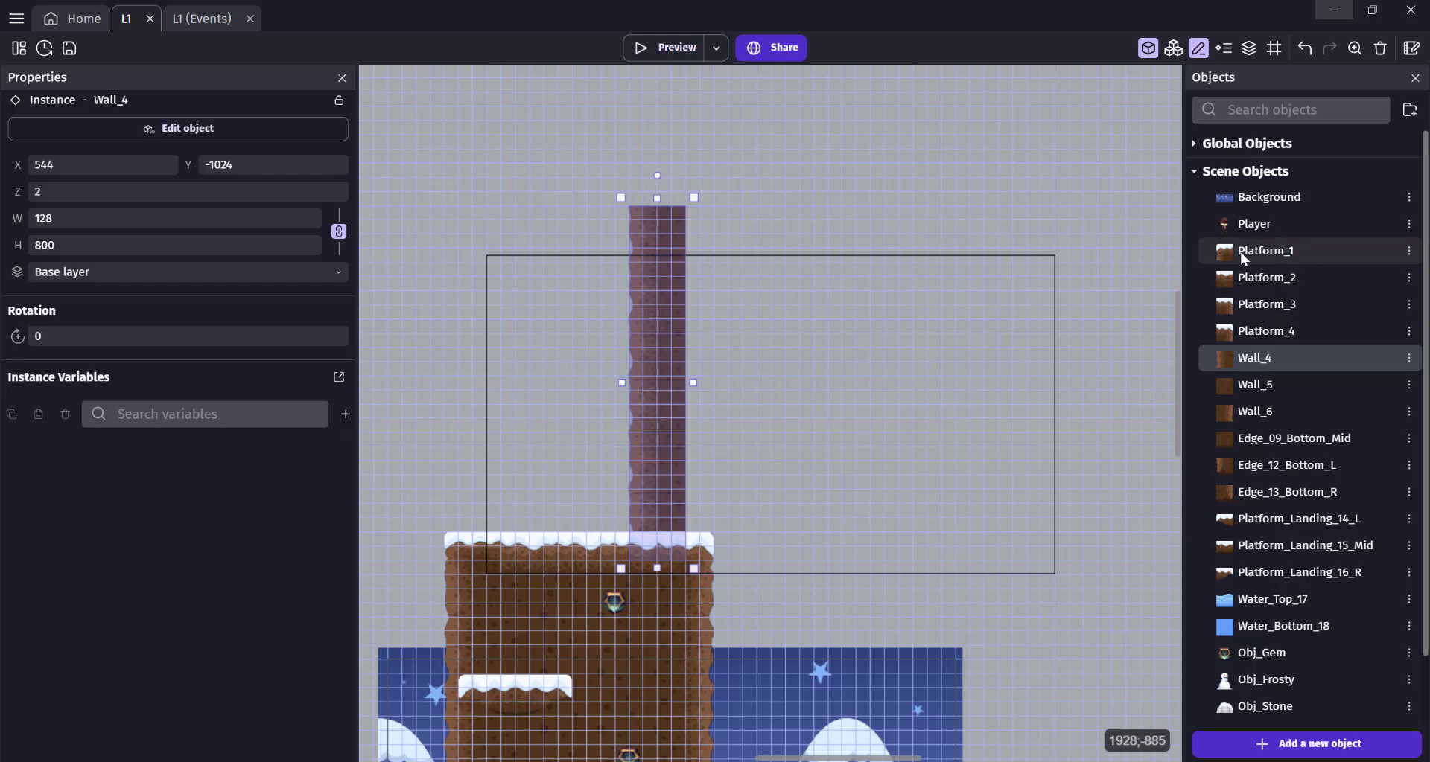
drag(1242, 252, 659, 195)
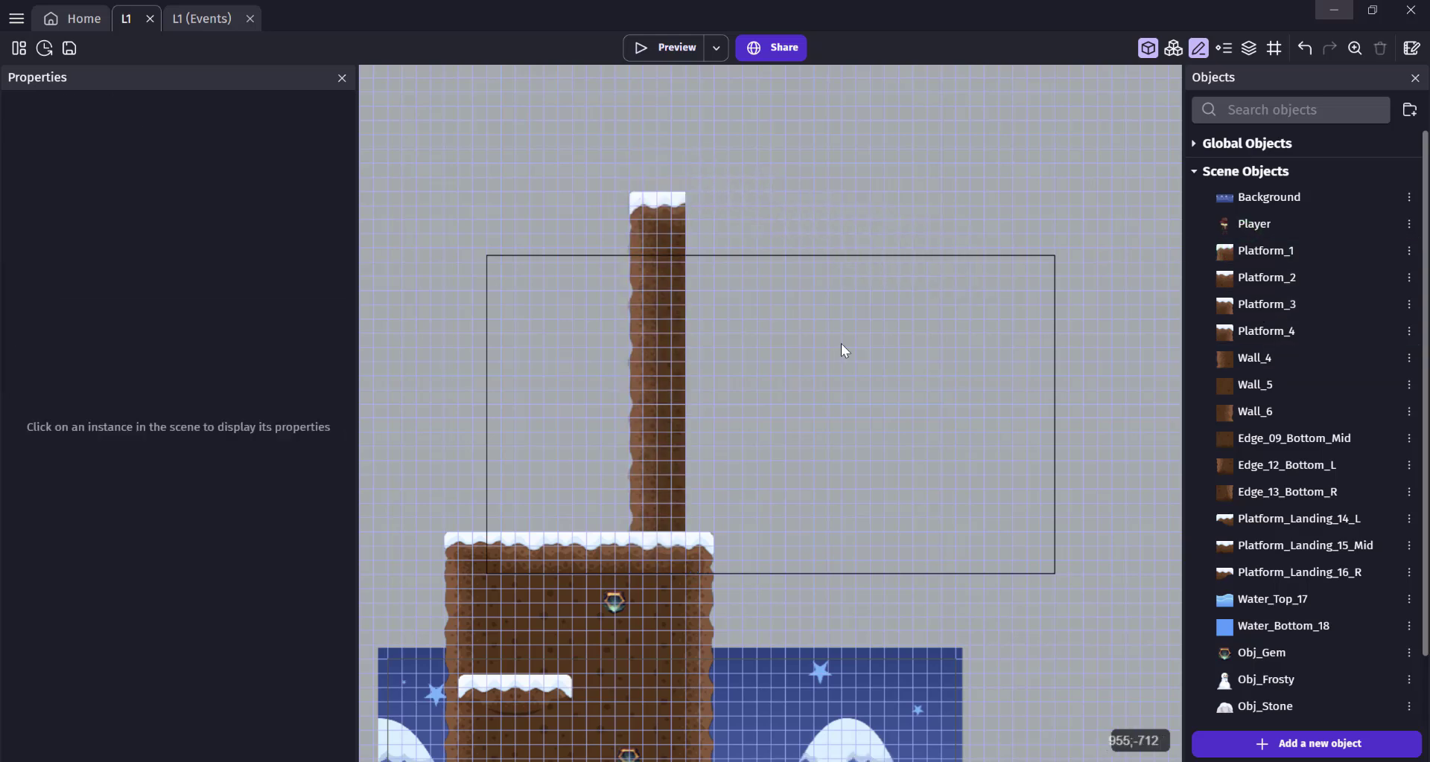
Place Edge_09_Bottom_Mid beside the tower at X 704, Y -192, set its Z order to 2 and widen it to 672
drag(1279, 439, 694, 569)
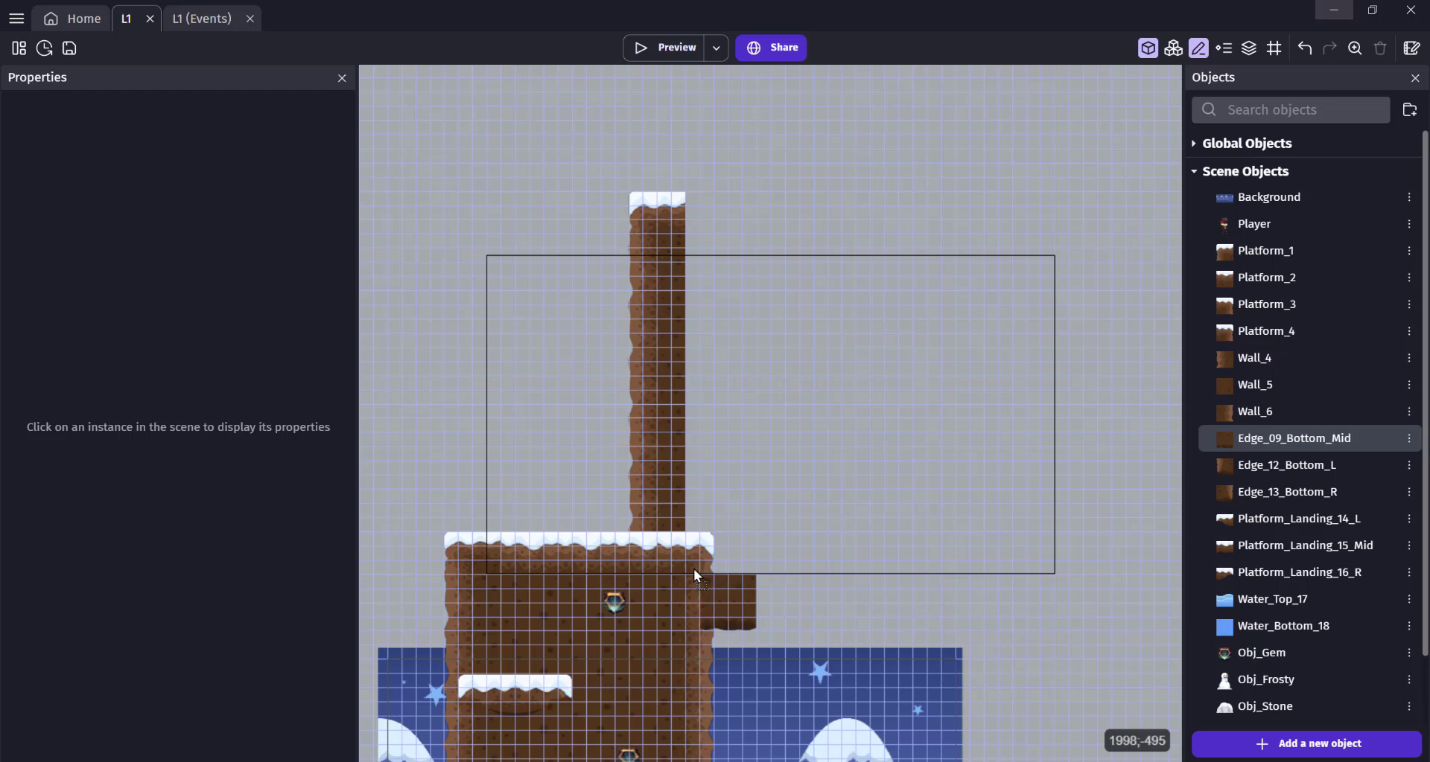
click(731, 605)
double_click(70, 192)
text(2)
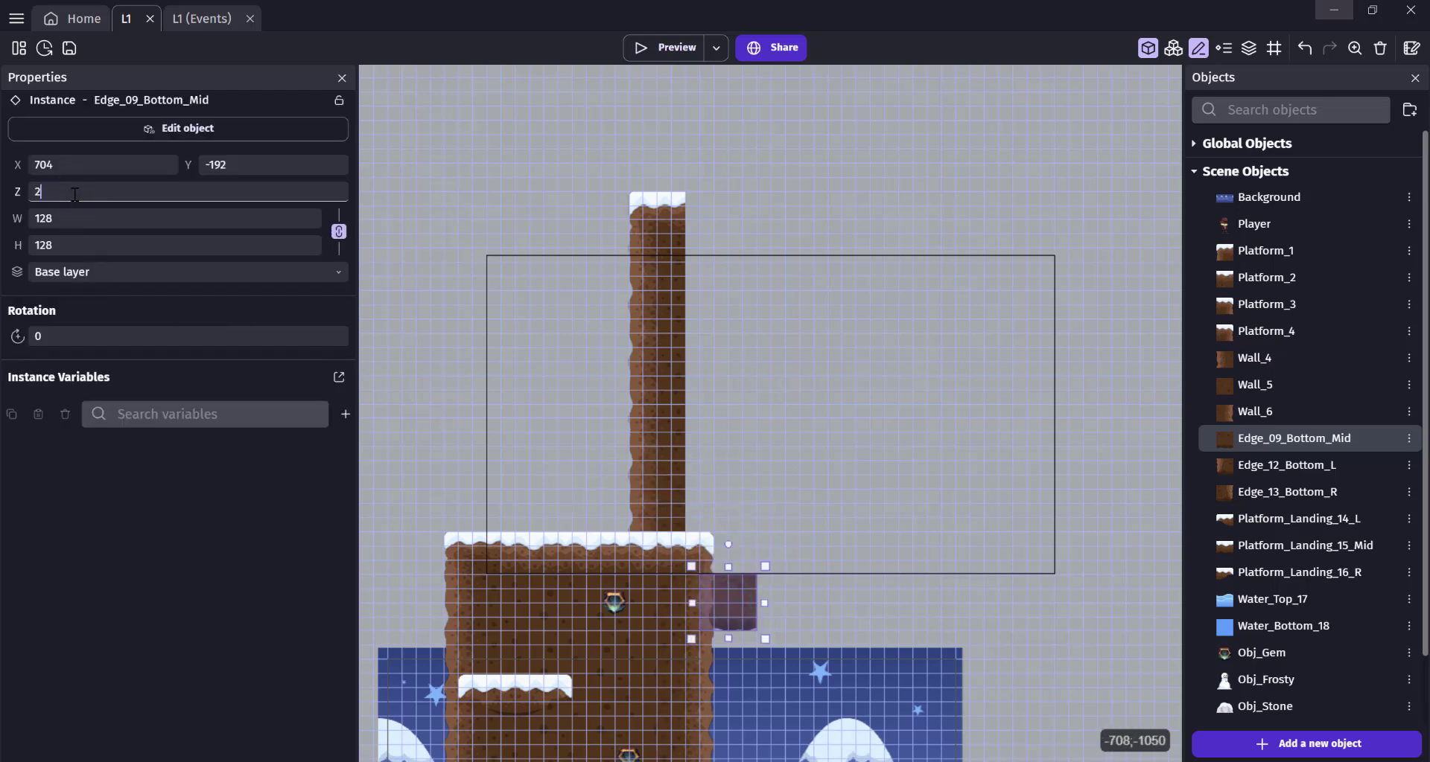
click(915, 579)
click(752, 593)
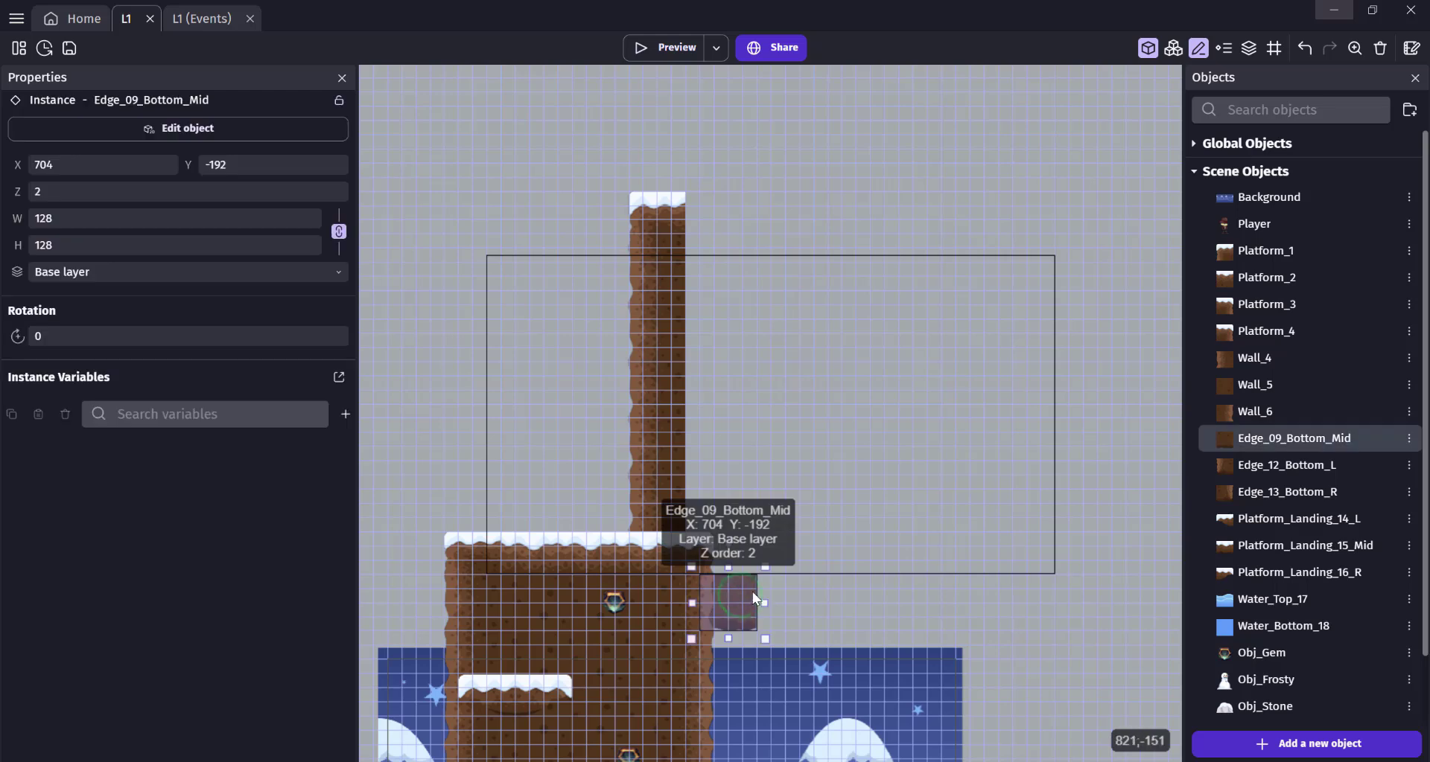
drag(765, 603, 1002, 600)
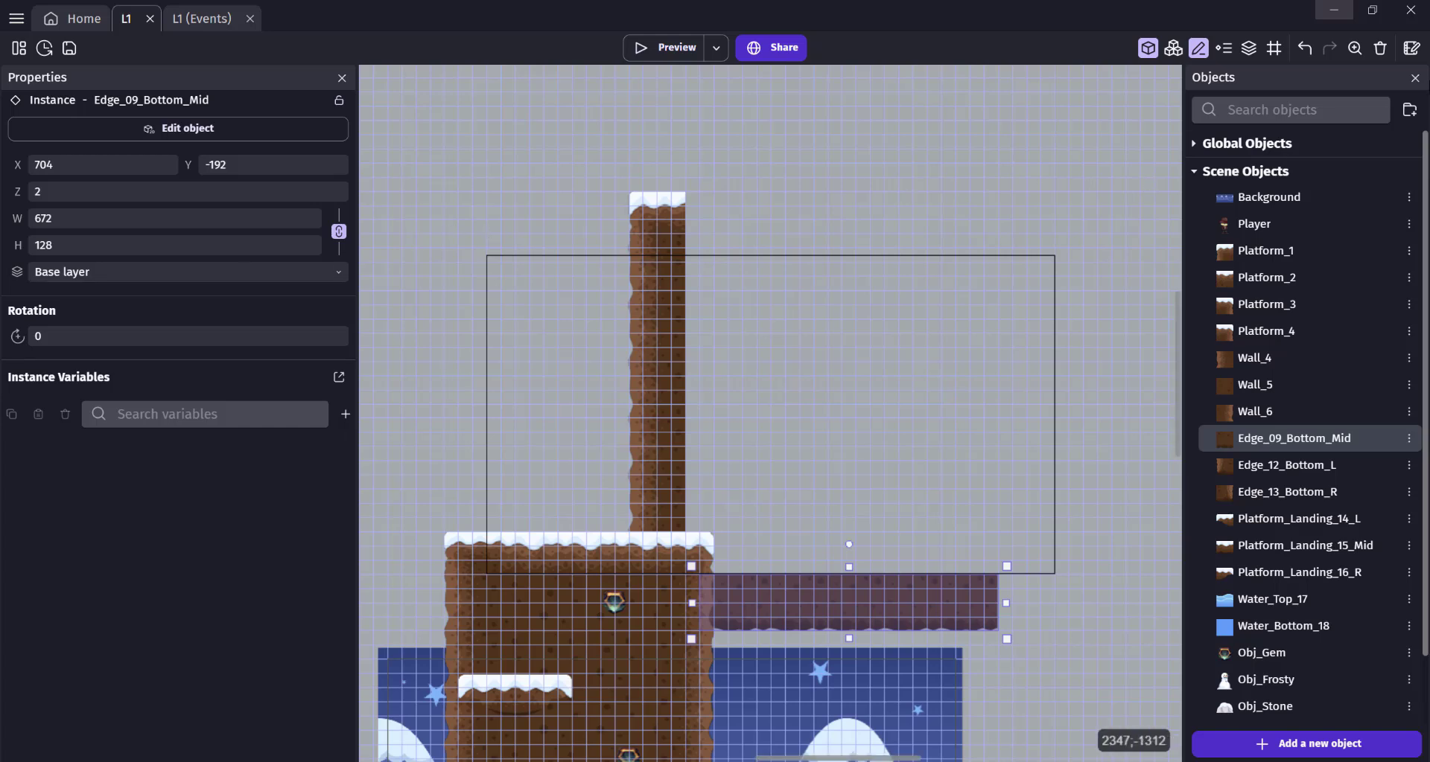
Place Edge_13_Bottom_R at X 1376, Y -192 to finish the outer end of the new bottom edge
drag(1282, 492, 1006, 578)
click(1103, 555)
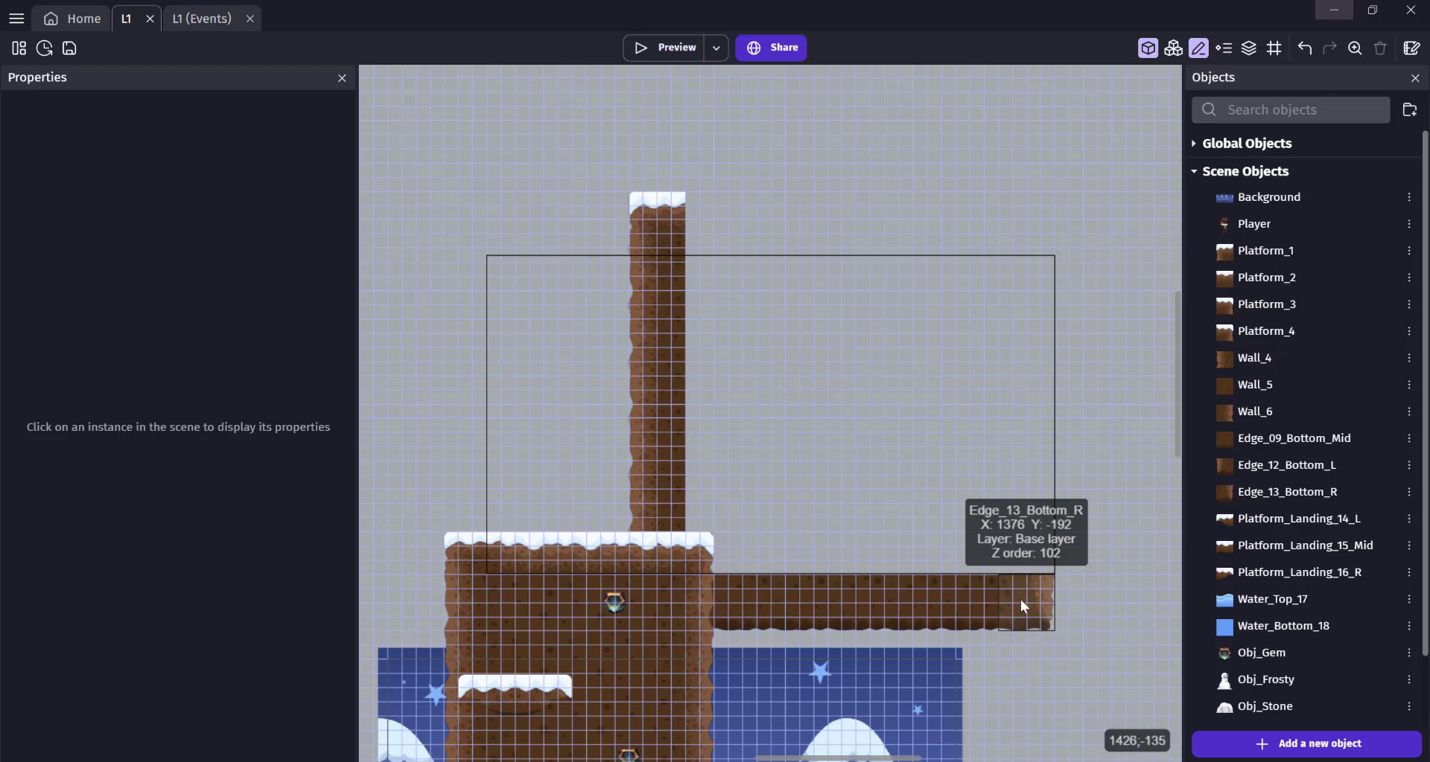
scroll(1007, 592, down, 1)
scroll(1002, 587, down, 4)
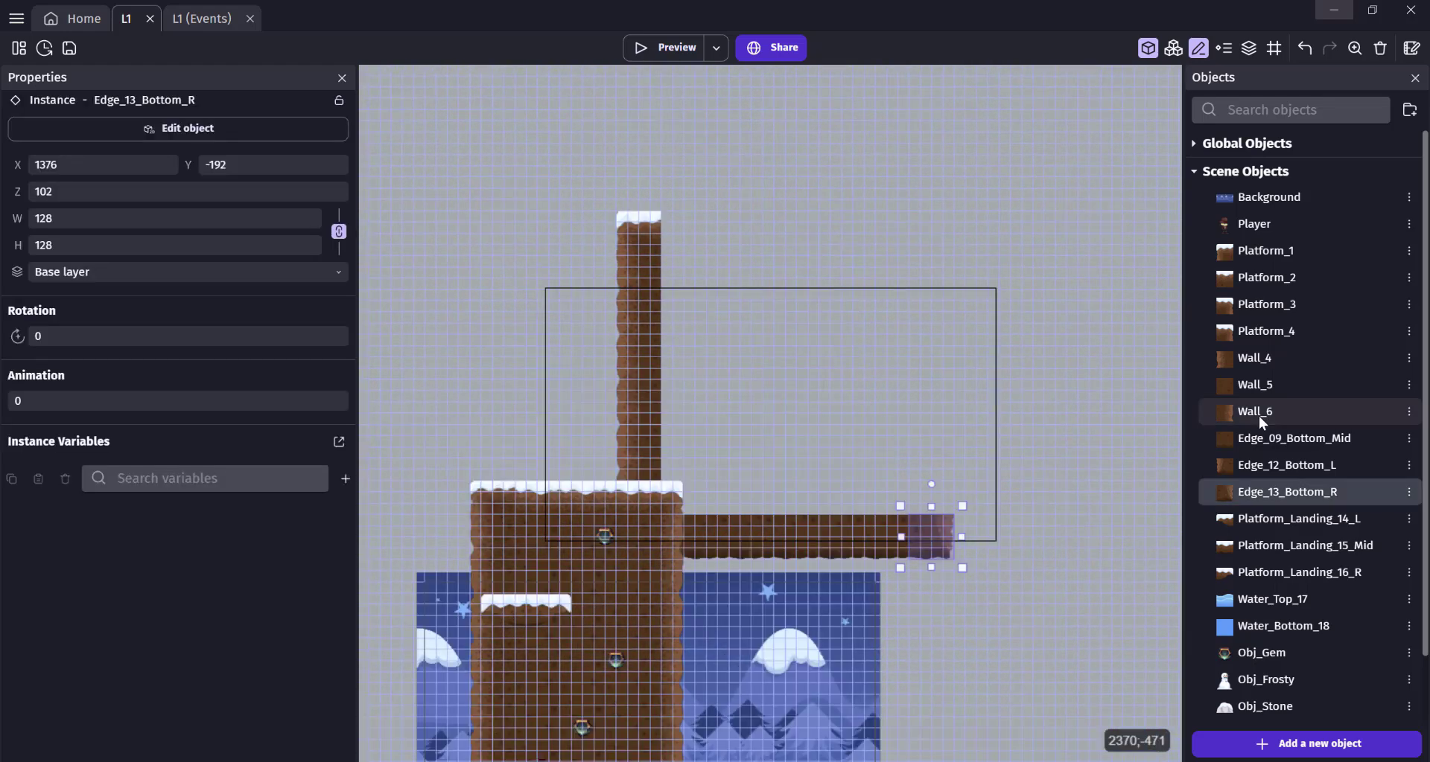
Raise a Wall_6 column 800 high above the corner piece at X 1376 and cap it with Platform_4
drag(1258, 417, 931, 224)
click(944, 486)
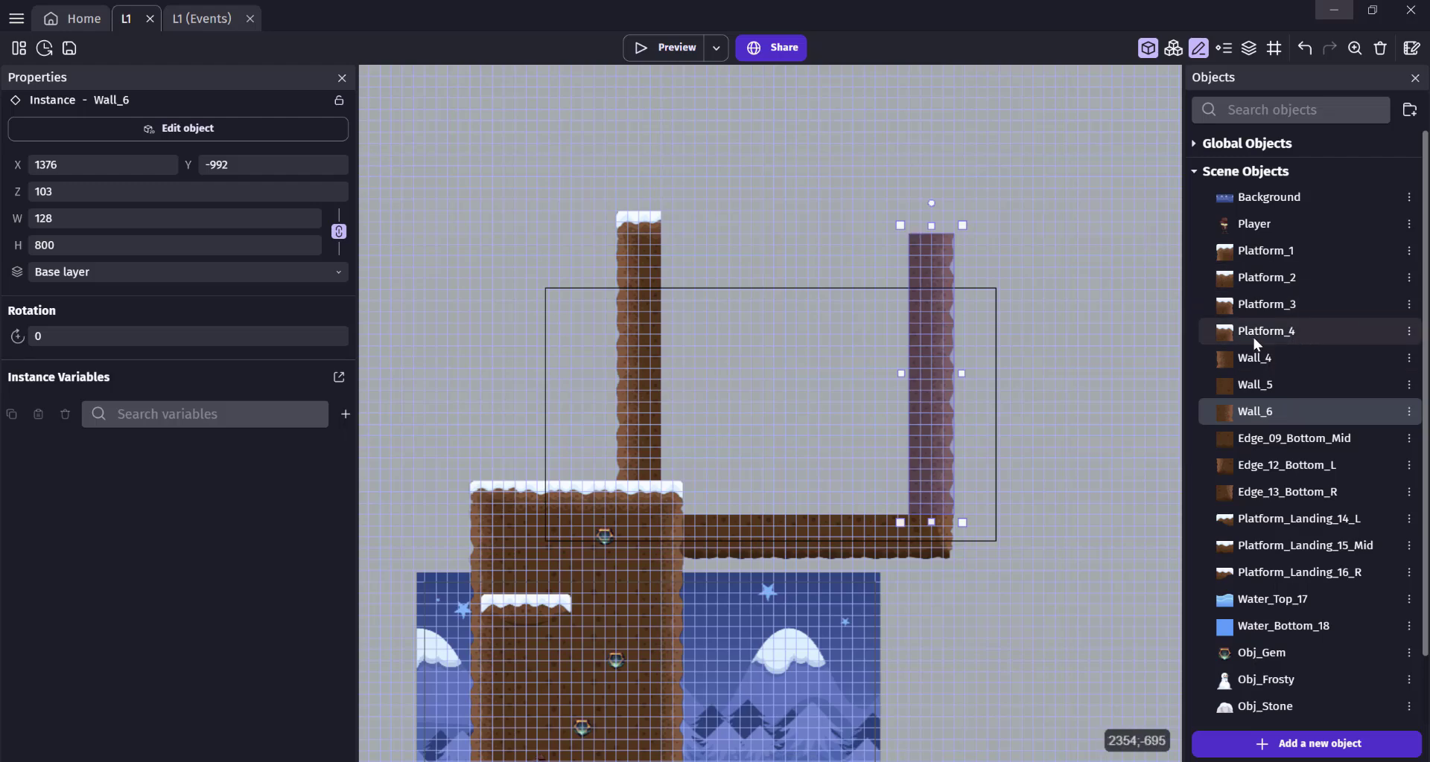
drag(1254, 337, 926, 250)
click(645, 221)
click(922, 221)
click(944, 300)
click(1023, 252)
Fill the space between the two columns with Wall_5 on Z order 1, and close the top with Platform_2 from X 672, Y -1056
drag(1270, 386, 723, 491)
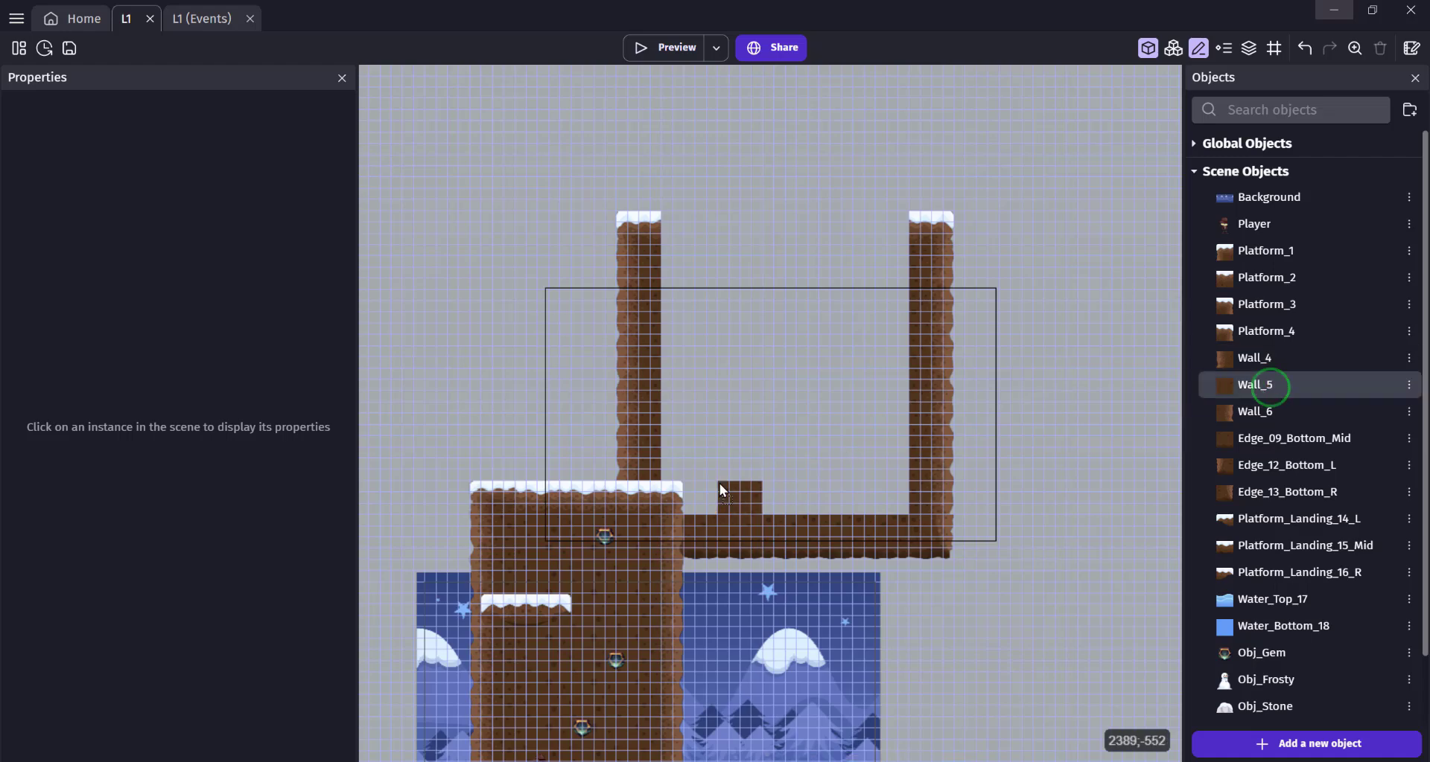
drag(867, 473, 657, 255)
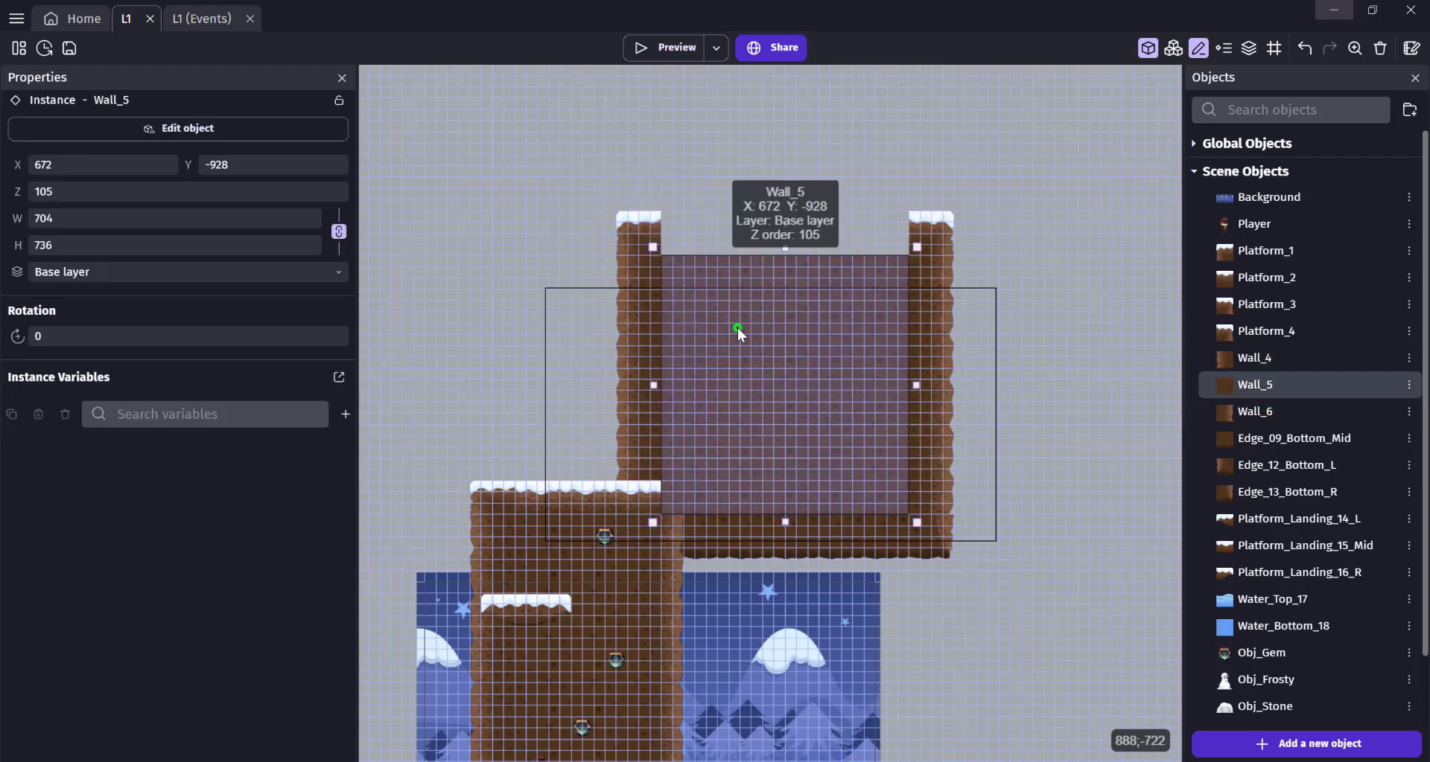
click(108, 192)
middle_drag(889, 526, 885, 547)
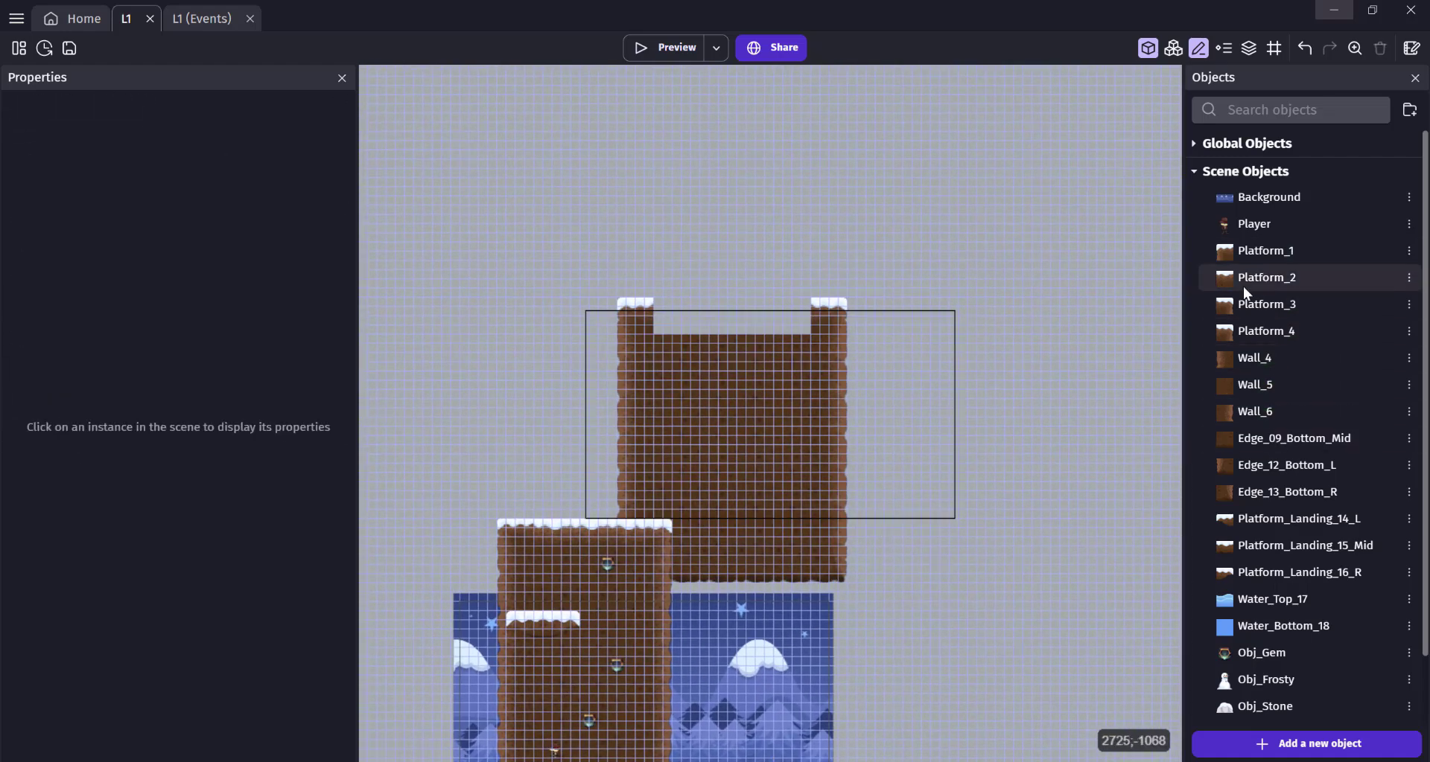
drag(1247, 293, 676, 315)
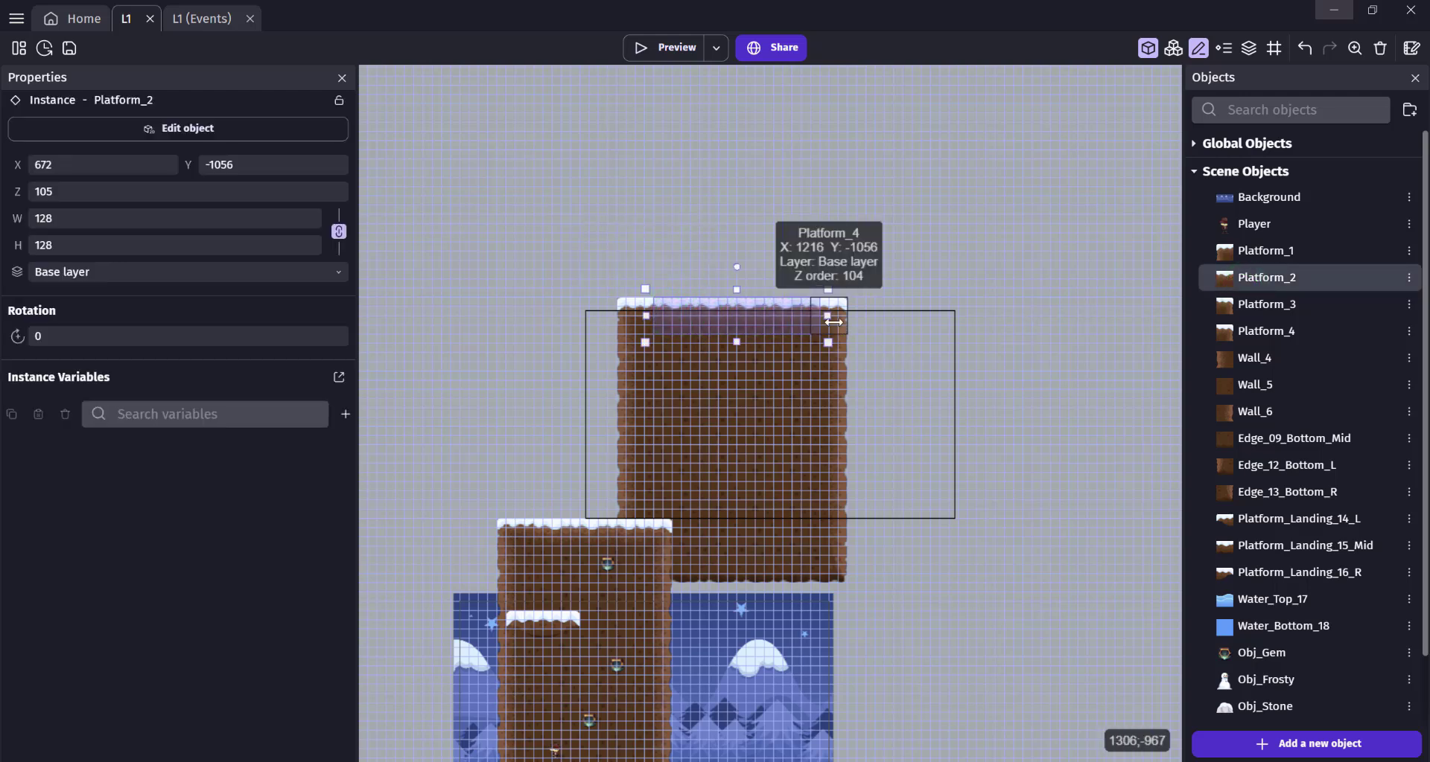
drag(817, 324, 830, 325)
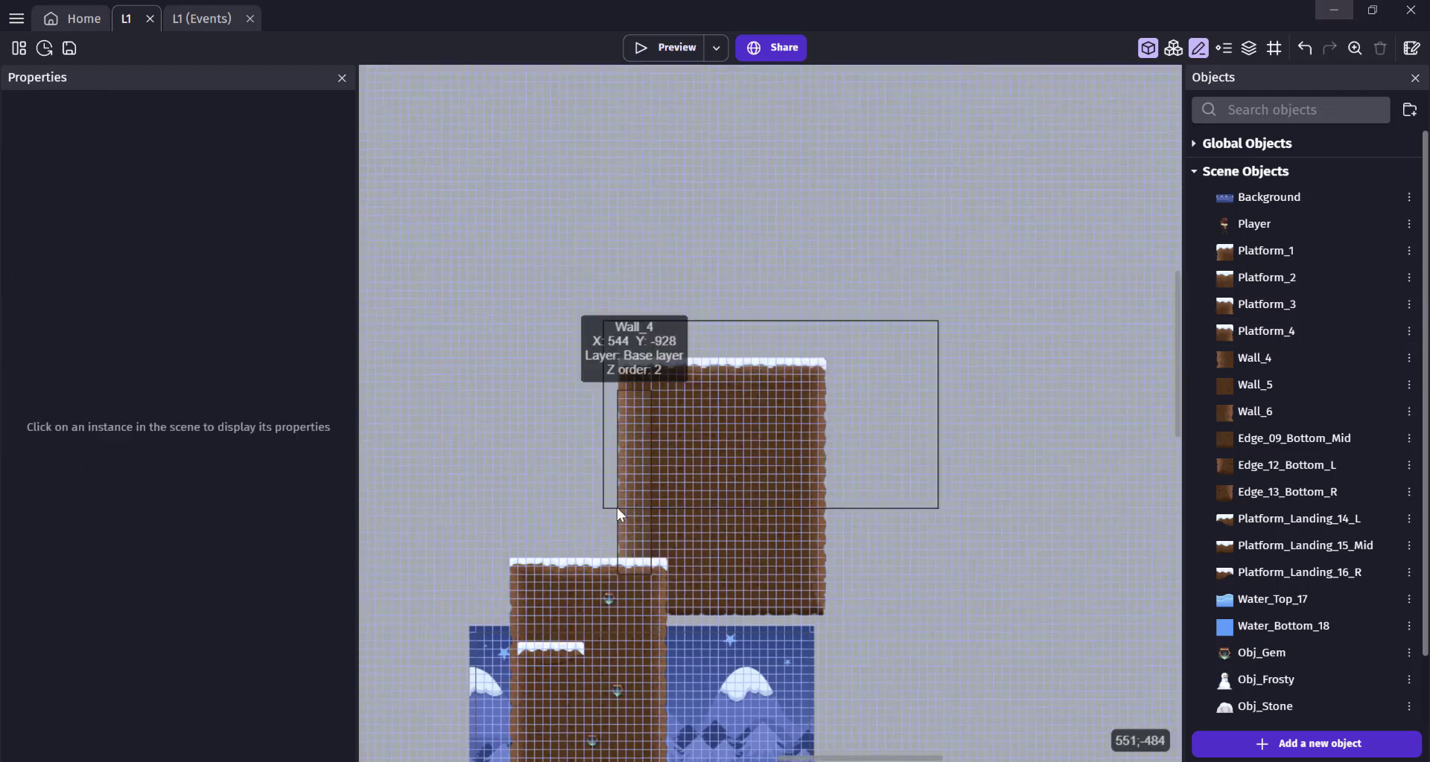
Set the Z order of the new block's bottom corner piece and its Wall_6 column to 2
click(619, 508)
click(701, 500)
click(698, 602)
click(804, 596)
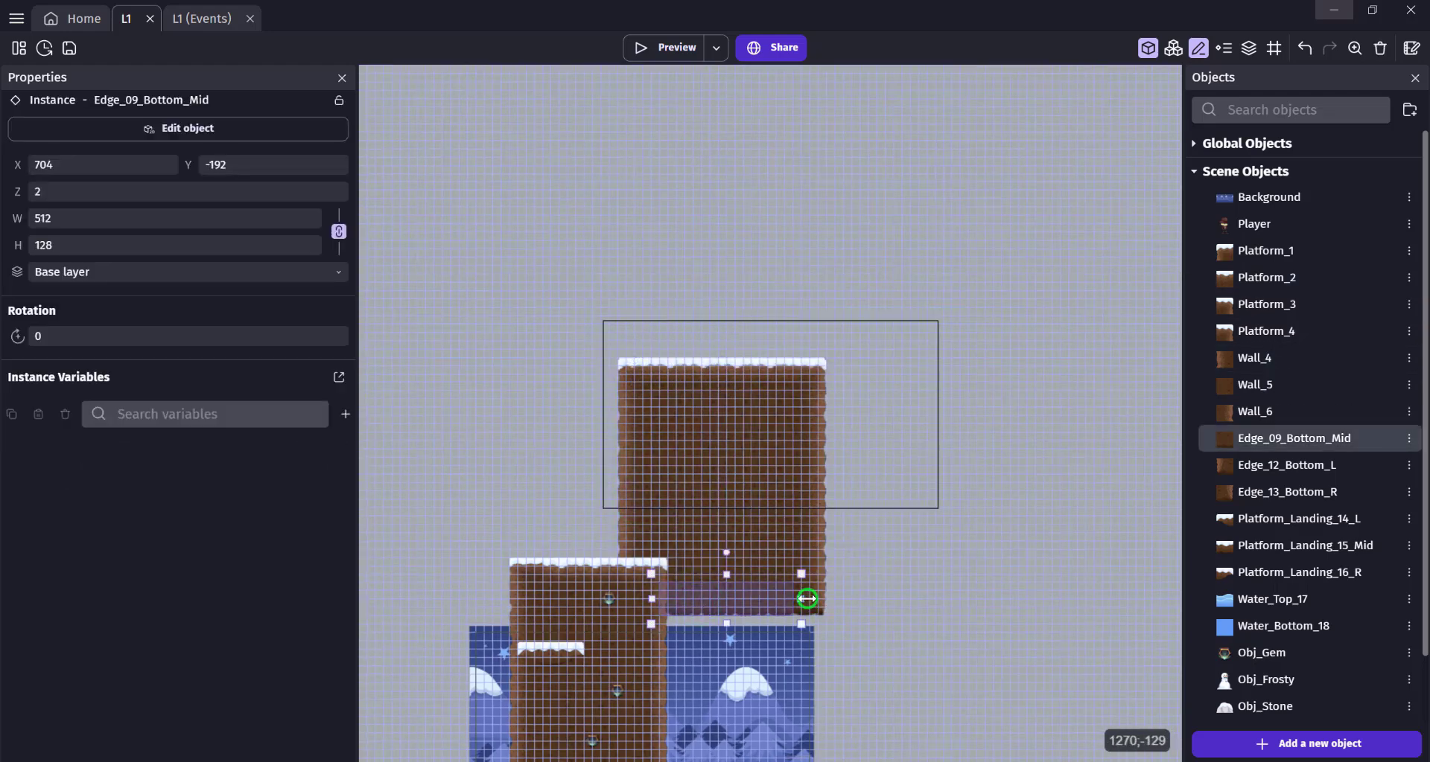
click(278, 191)
click(803, 529)
click(111, 192)
text(2)
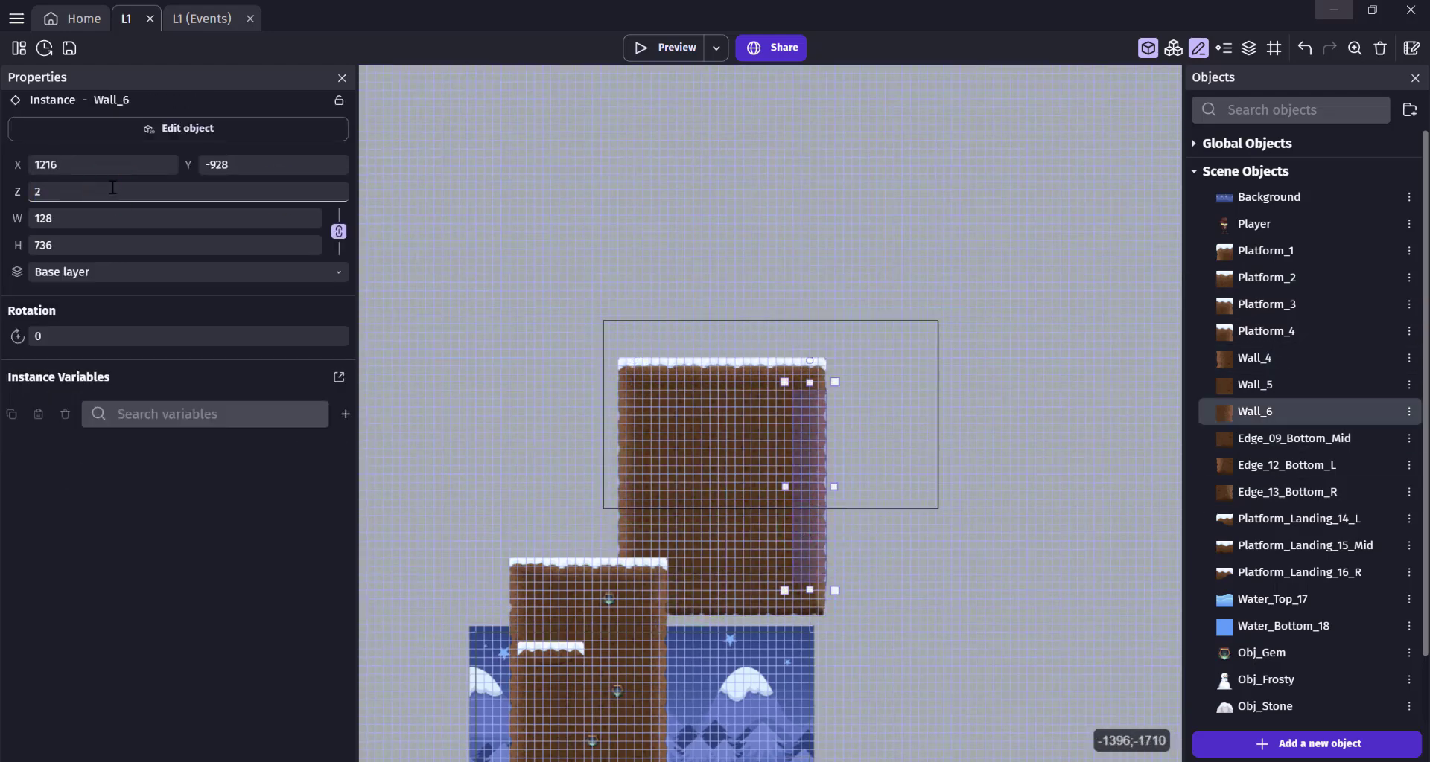
Select the snowy platforms capping the new block together and change their shared Z order
click(804, 367)
shift+click(630, 381)
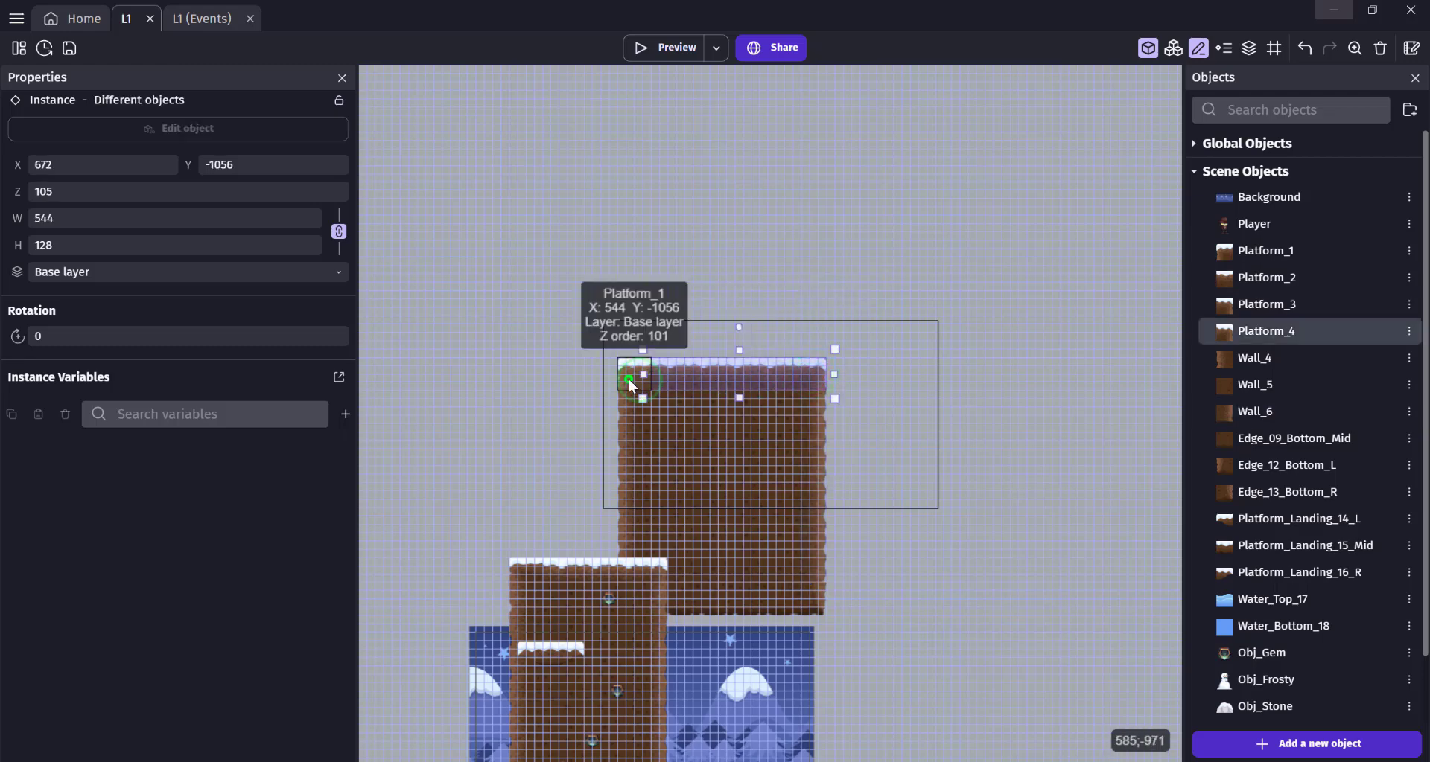
click(99, 192)
click(642, 436)
click(760, 451)
click(836, 444)
Copy Obj_Gem three times onto the new block in a zigzag, the lowest at X 928, Y -224 and another at X 800, Y -480
scroll(815, 477, up, 5)
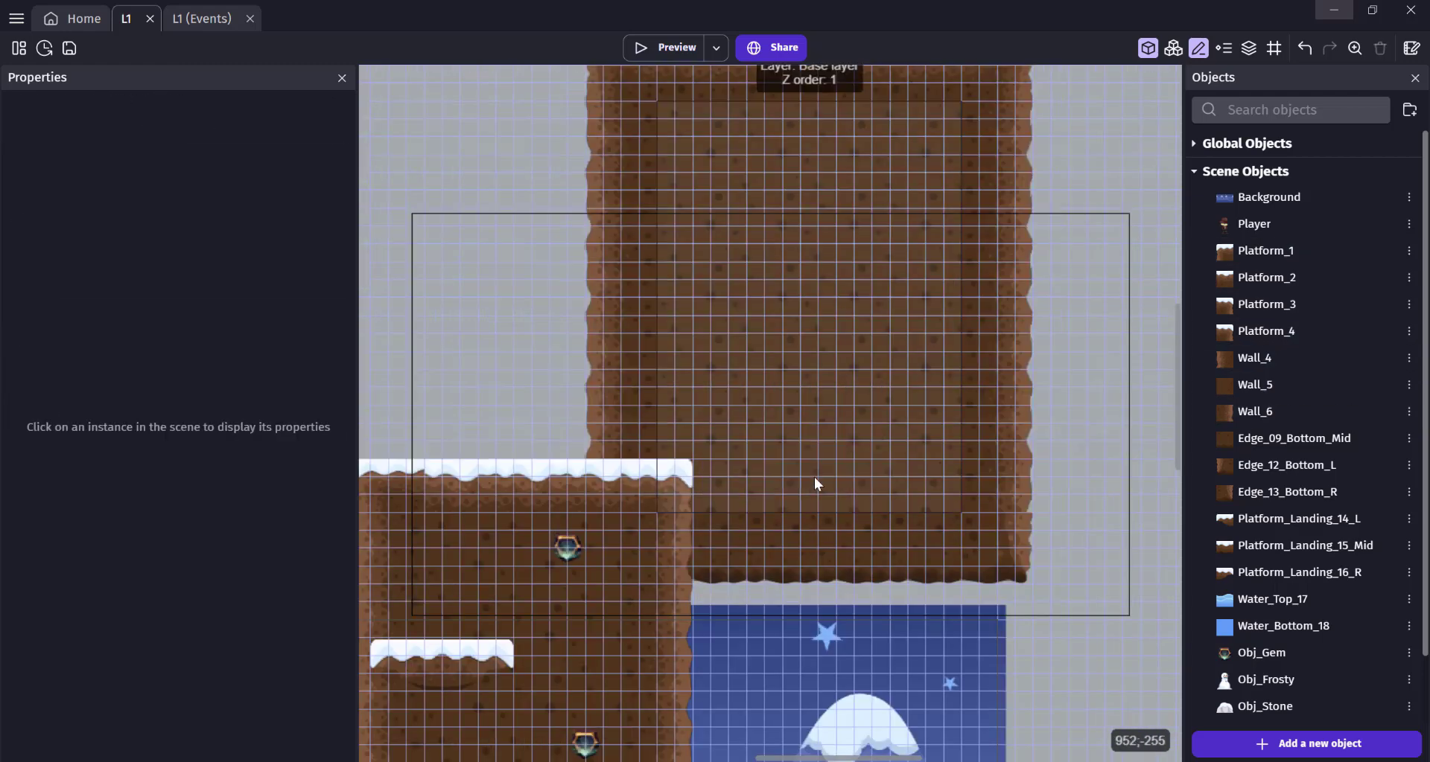
ctrl+drag(573, 542, 825, 457)
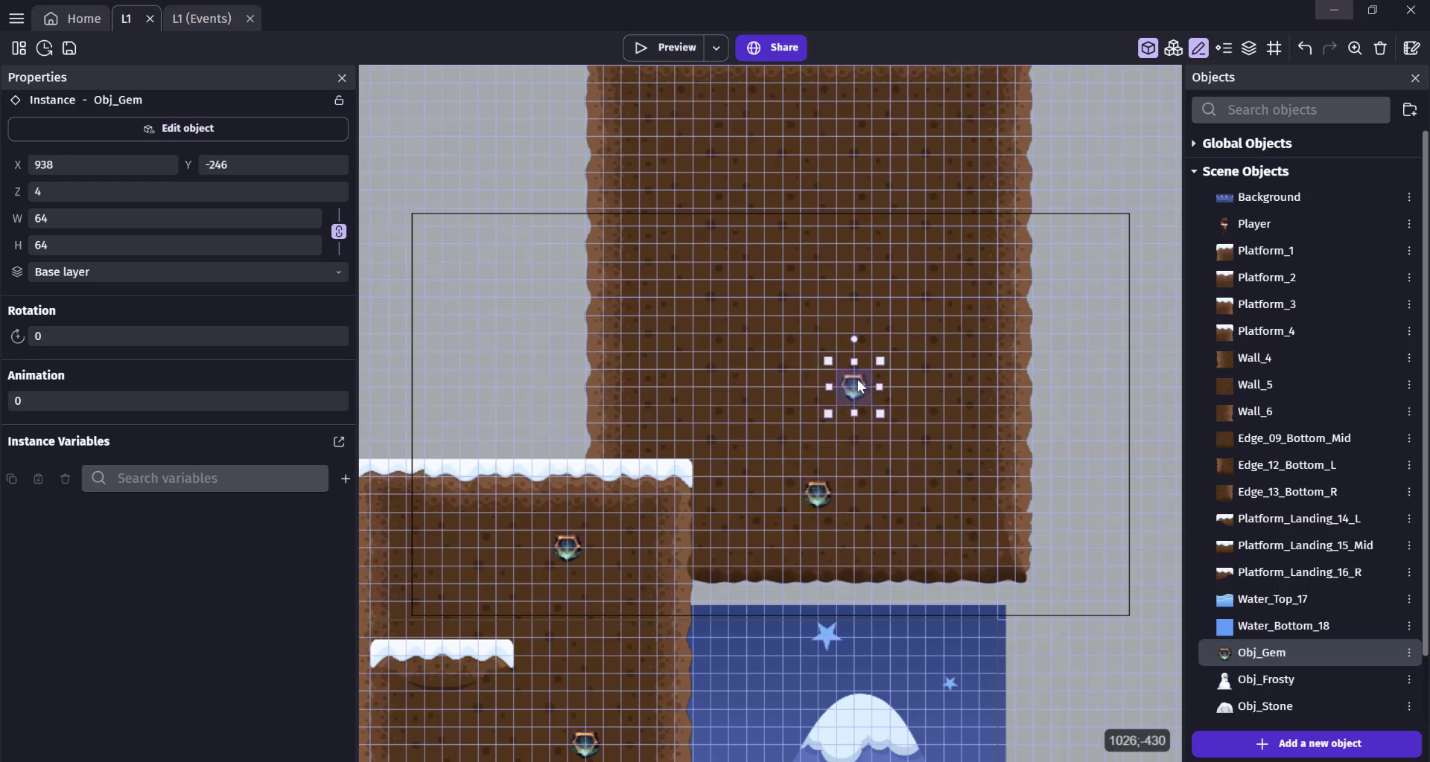
ctrl+drag(860, 386, 674, 428)
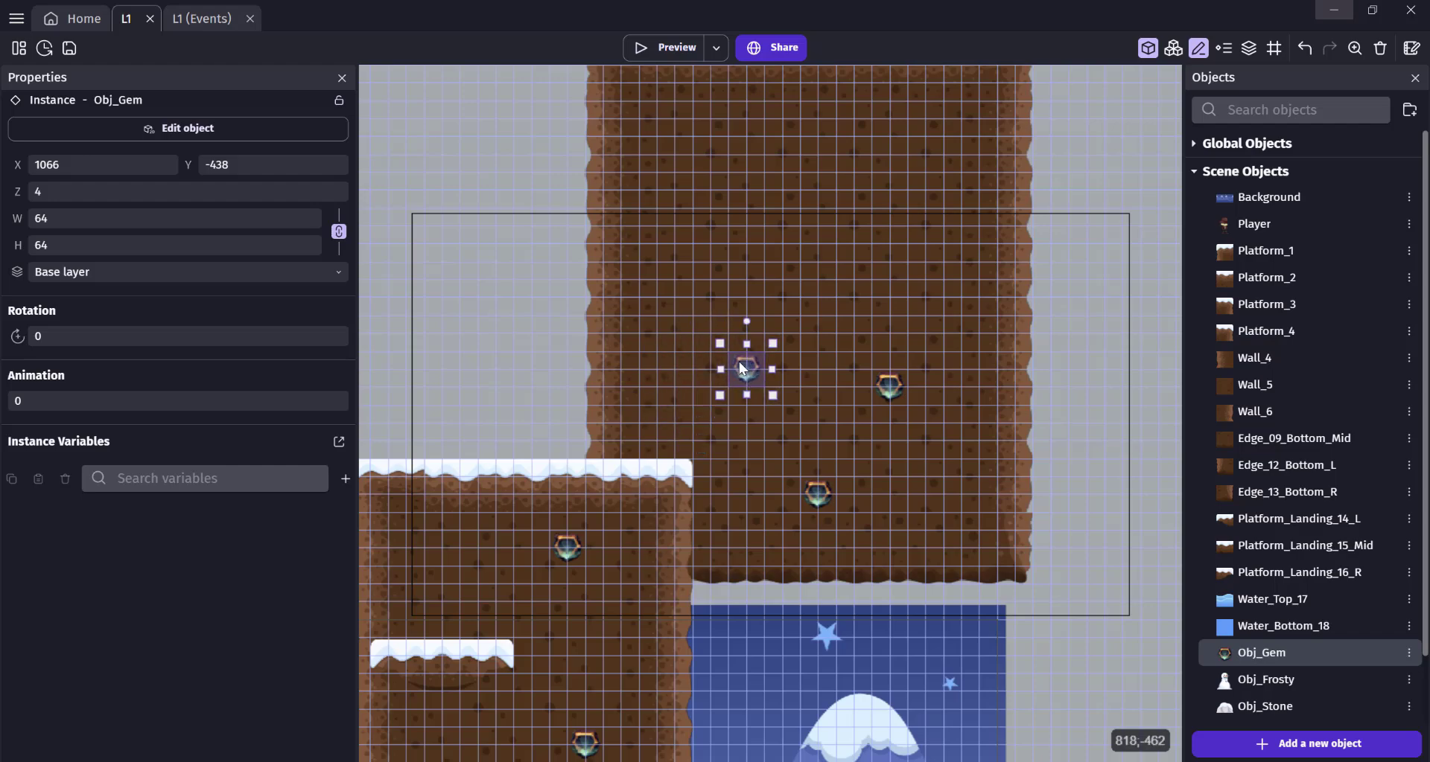
scroll(901, 389, down, 1)
click(677, 46)
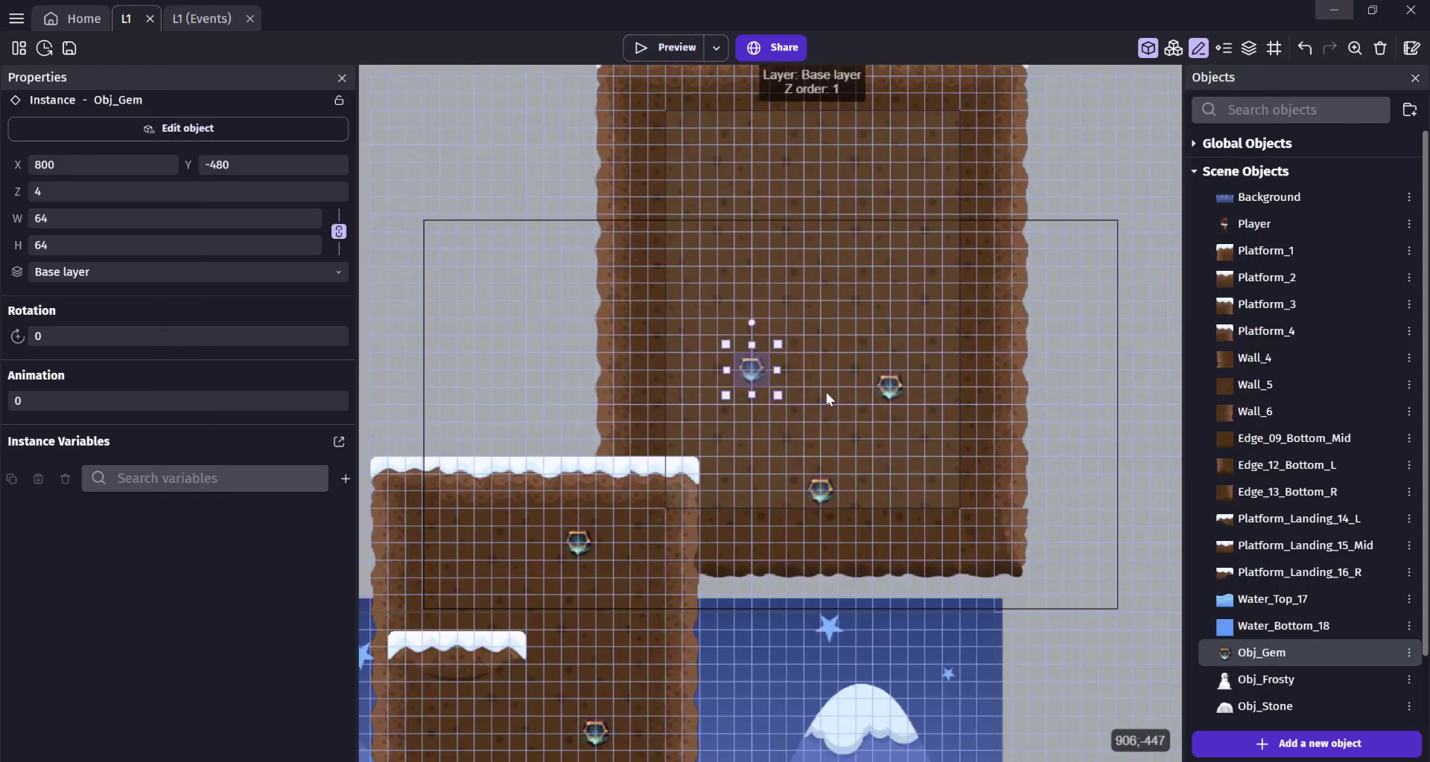
drag(886, 386, 884, 404)
drag(822, 488, 820, 502)
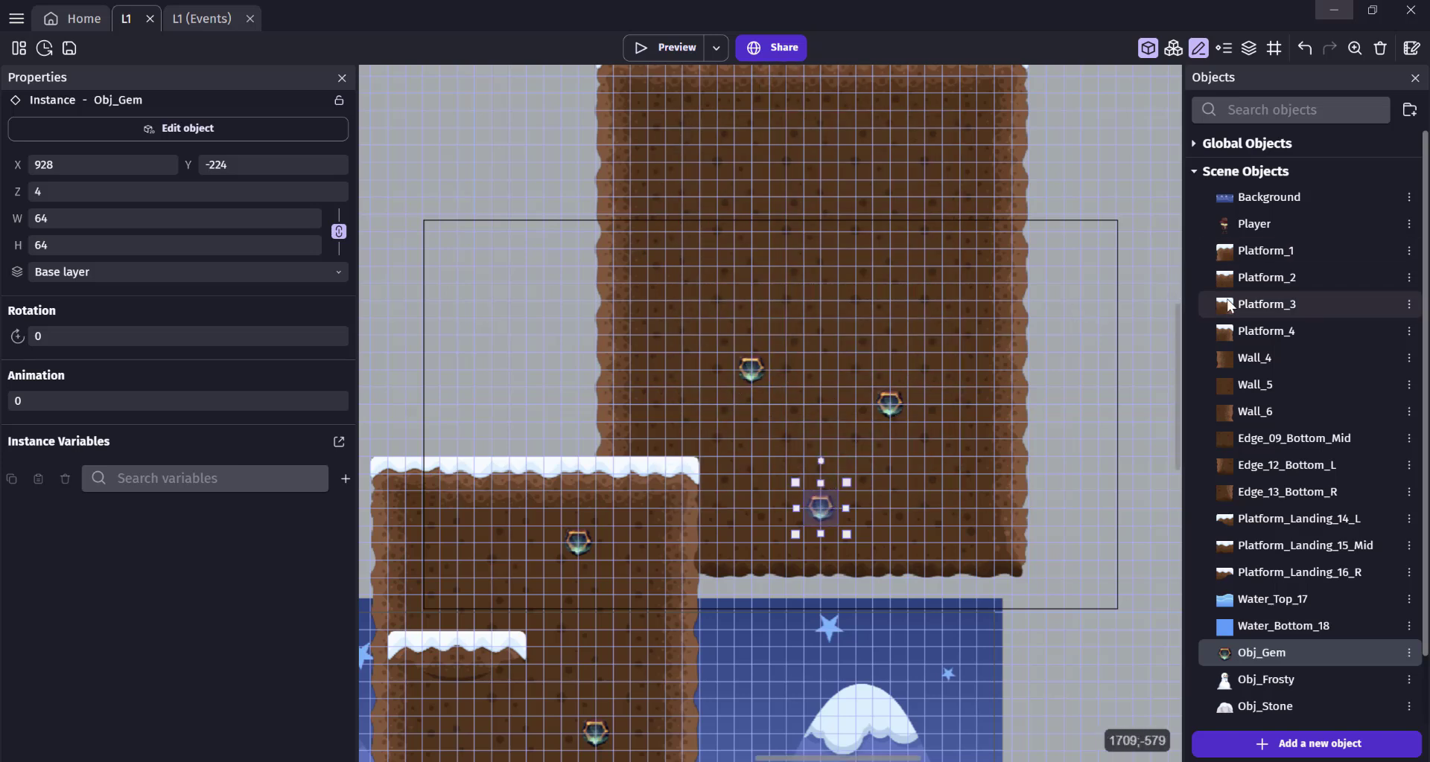
Build a landing from Platform_Landing_14_L and Platform_Landing_16_R above the new gems, and add a gem copy at X 768 diagonally above it
drag(1266, 519, 858, 274)
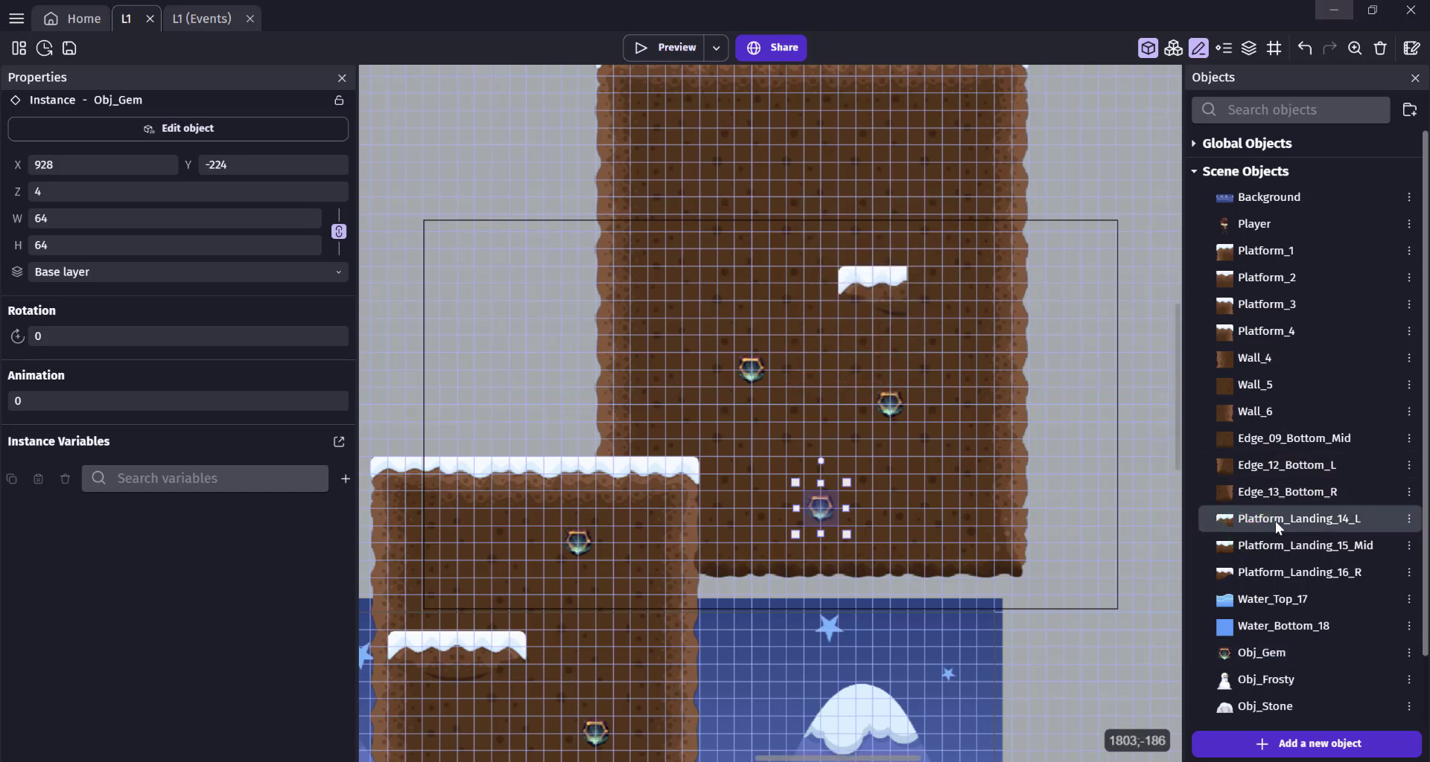
click(1266, 330)
drag(1278, 577, 912, 274)
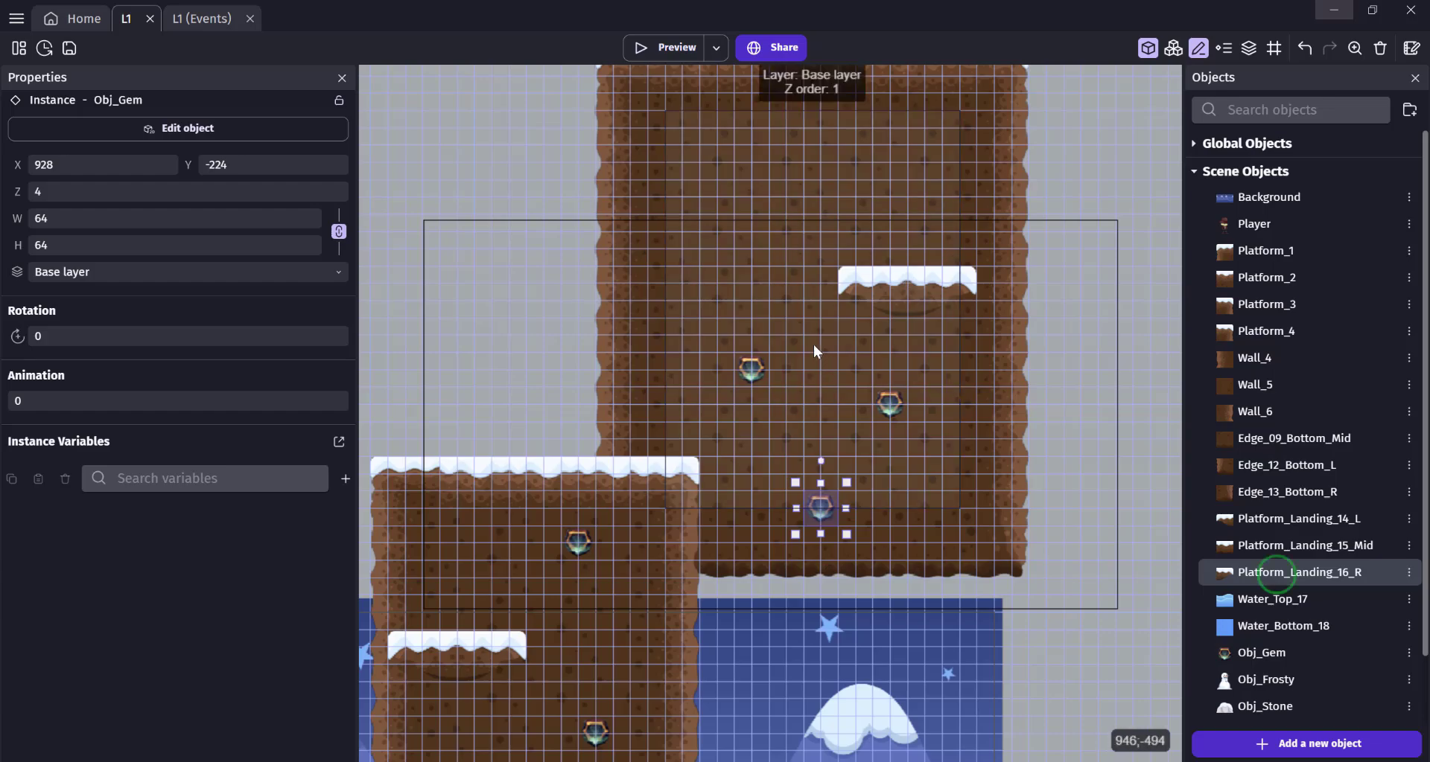
ctrl+drag(754, 372, 737, 199)
Preview the level and jump the player up the tower to check the underside of the new block
click(670, 49)
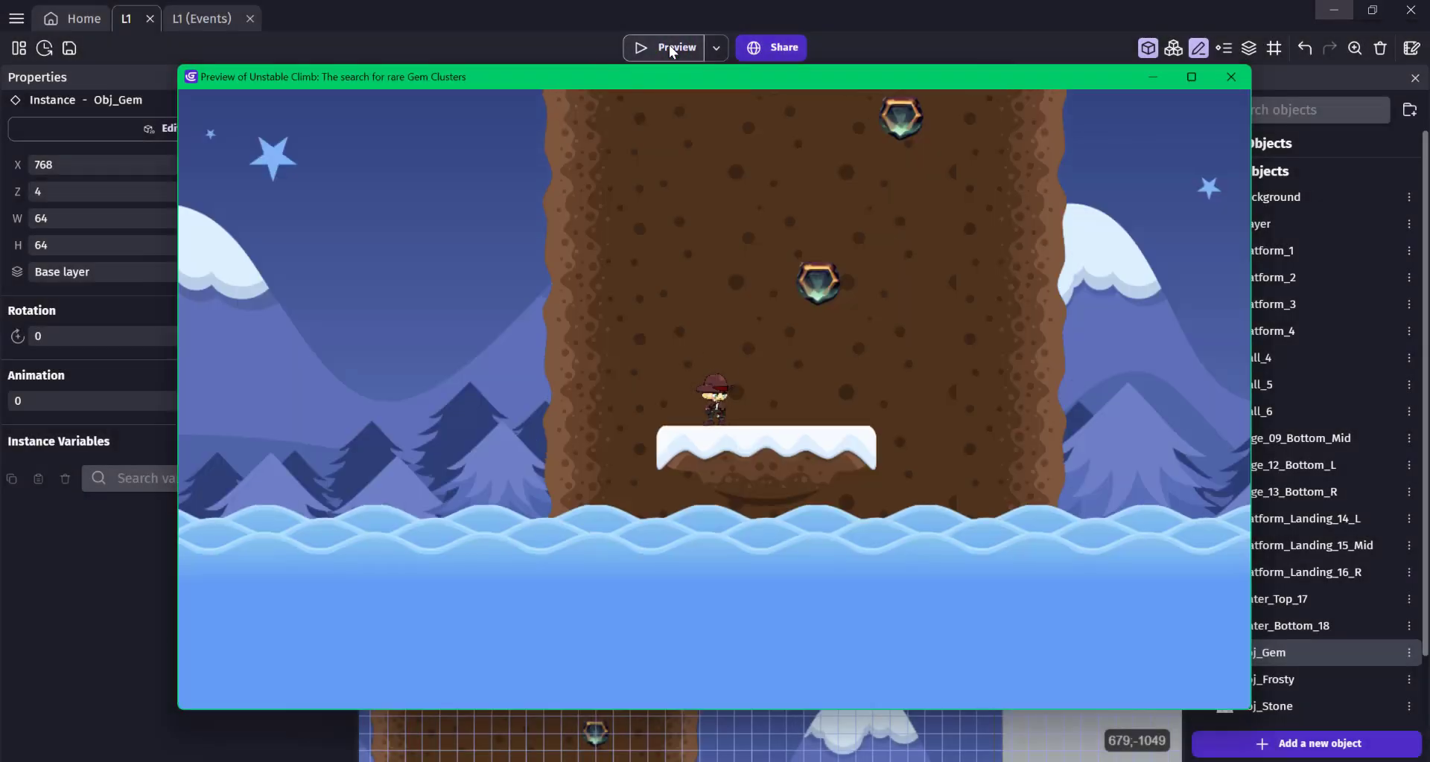
key(space)
key(Right)
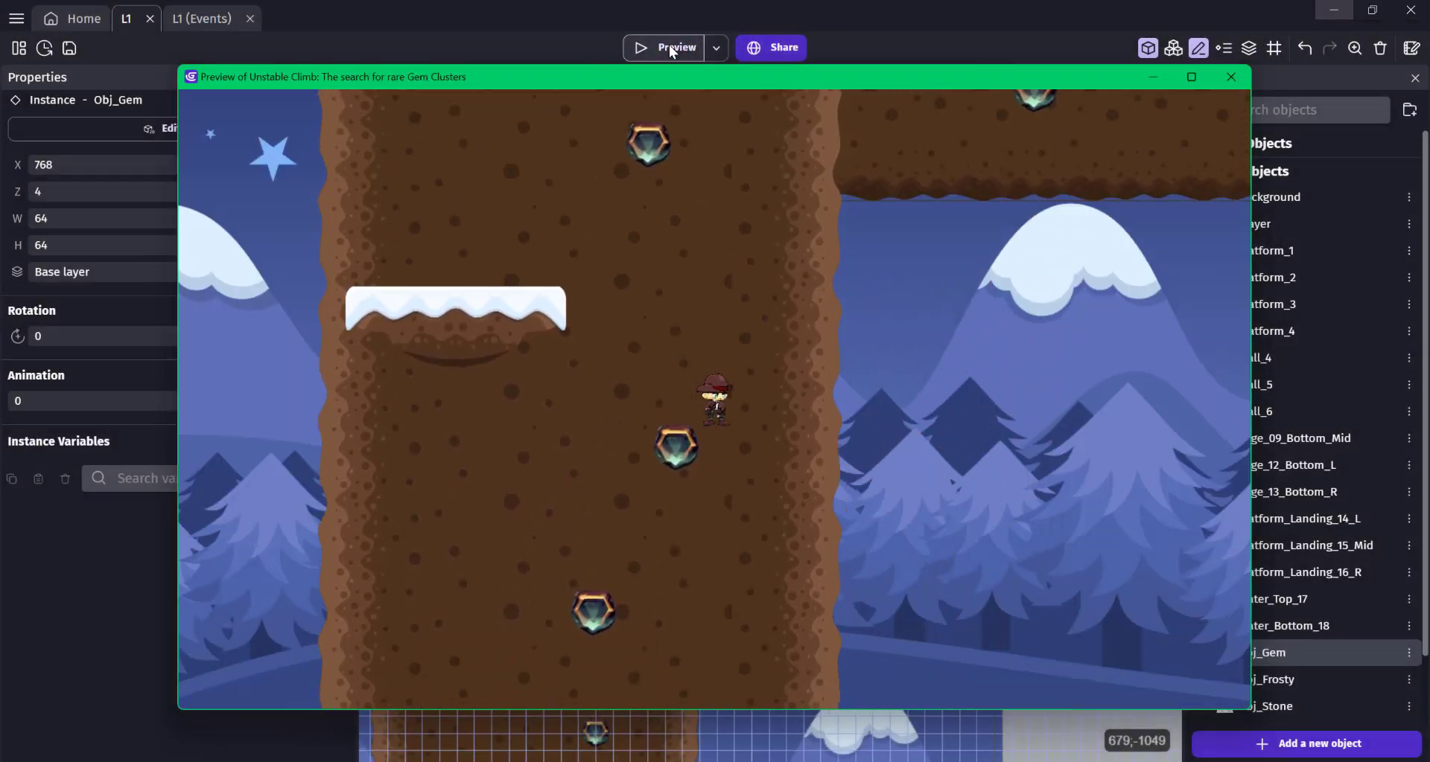
key(Left)
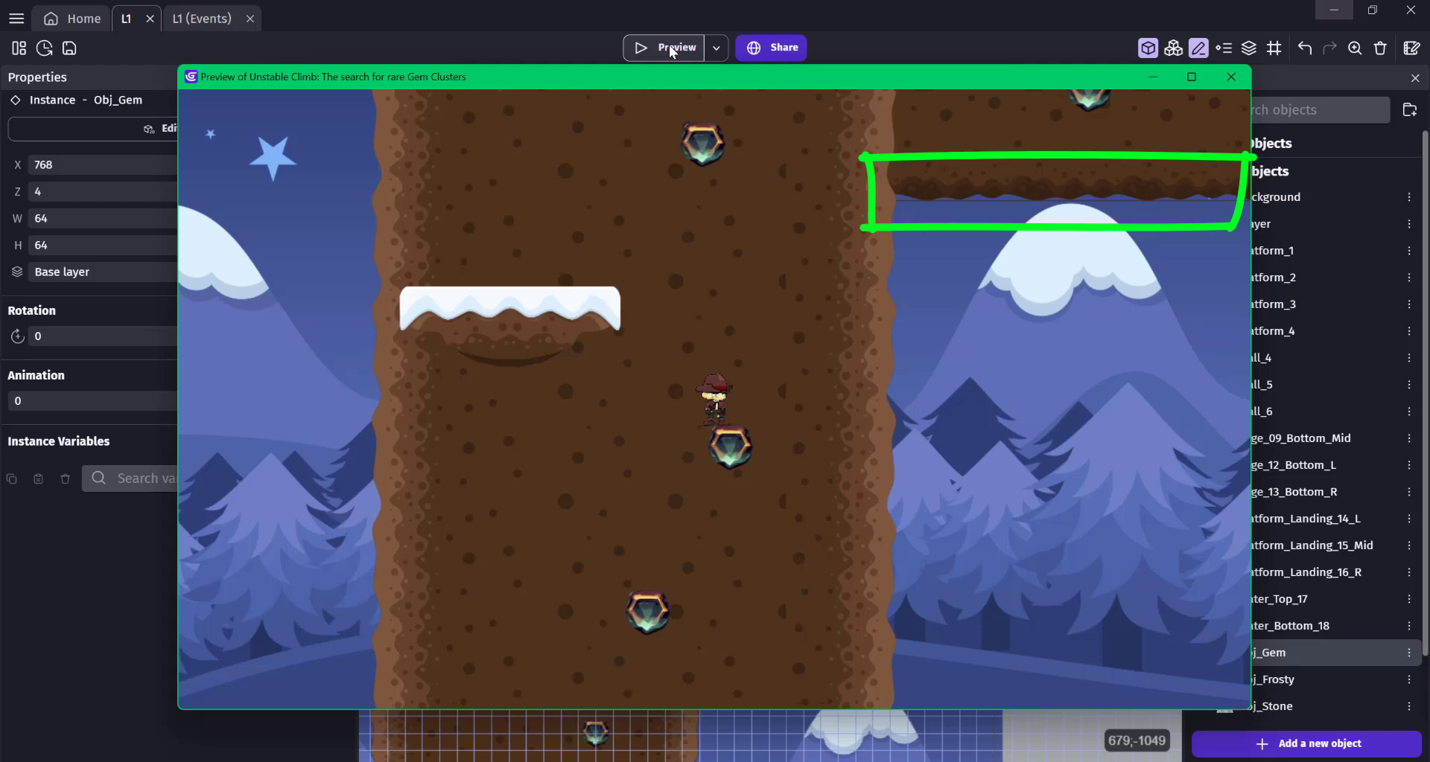
key(space)
key(Left)
key(space)
key(Right)
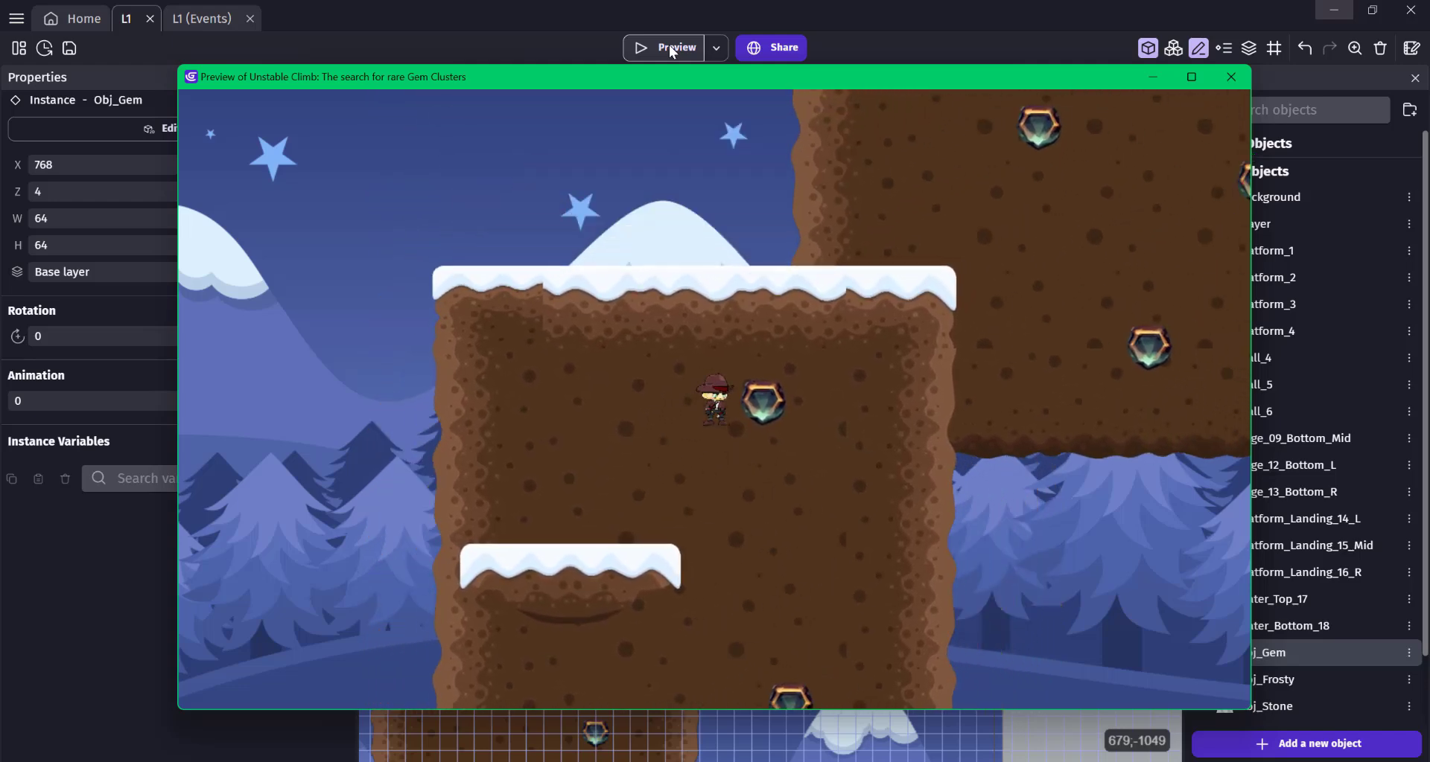
Select the new block's Edge_09_Bottom_Mid, hide the scene grid and turn off grid snapping
scroll(1067, 471, down, 4)
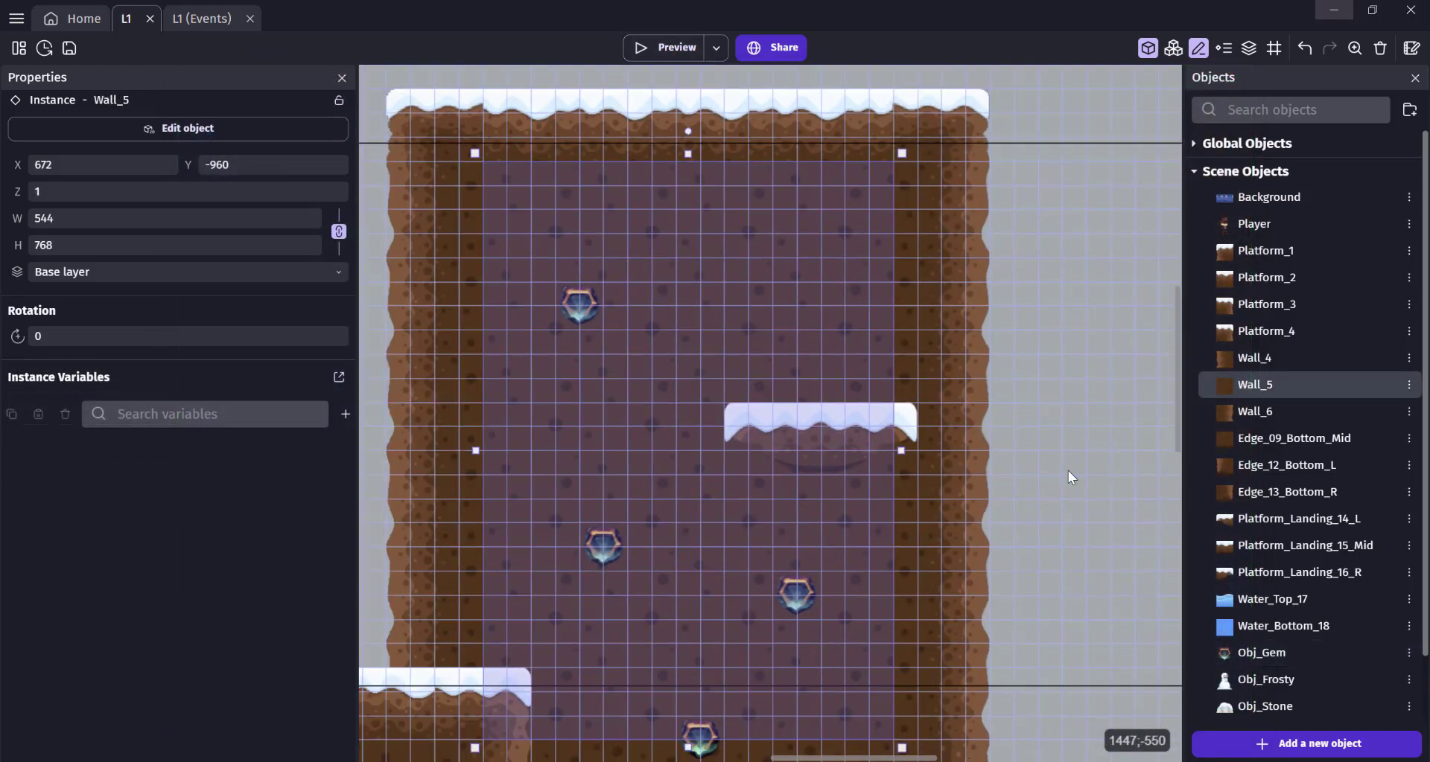
middle_drag(1068, 469, 1148, 168)
click(697, 517)
scroll(717, 574, up, 5)
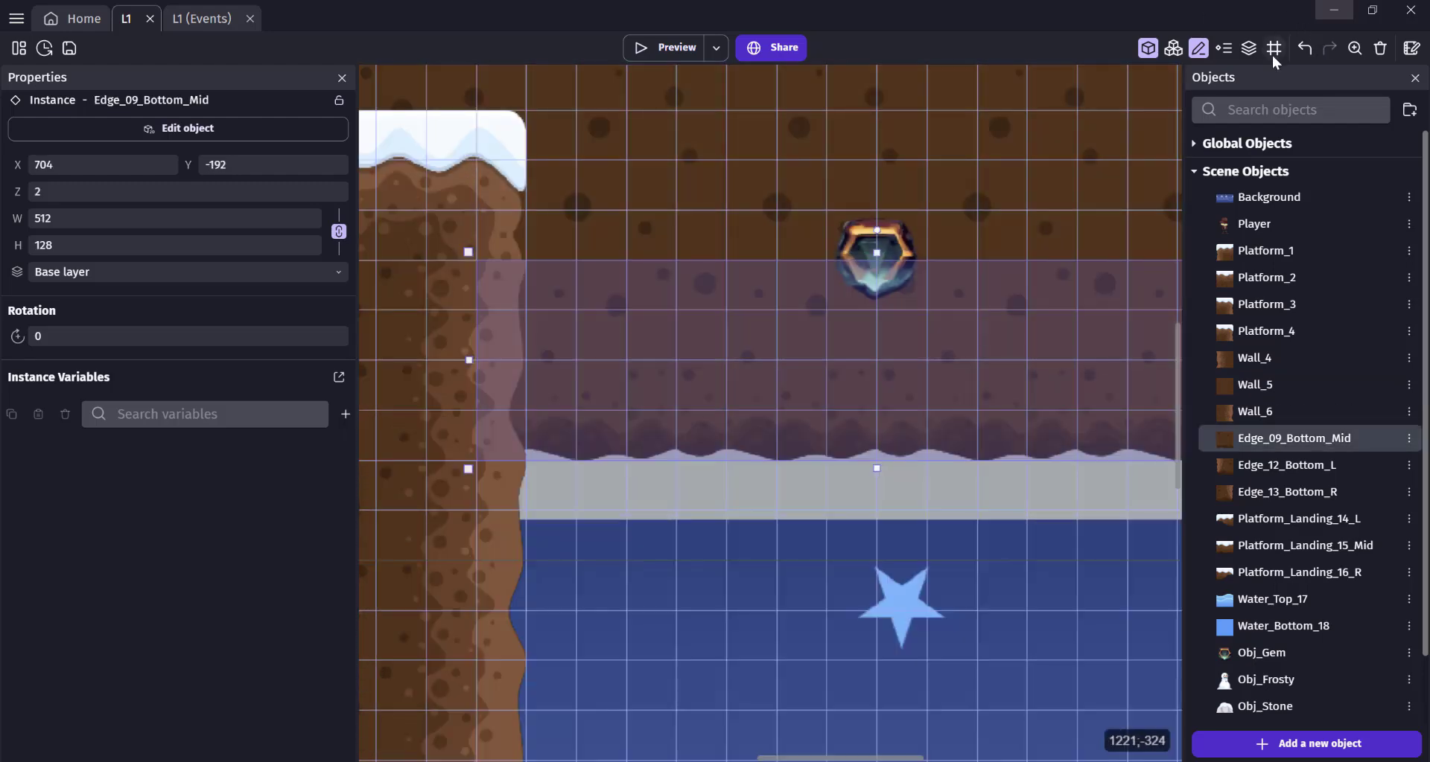
click(1272, 53)
click(1330, 97)
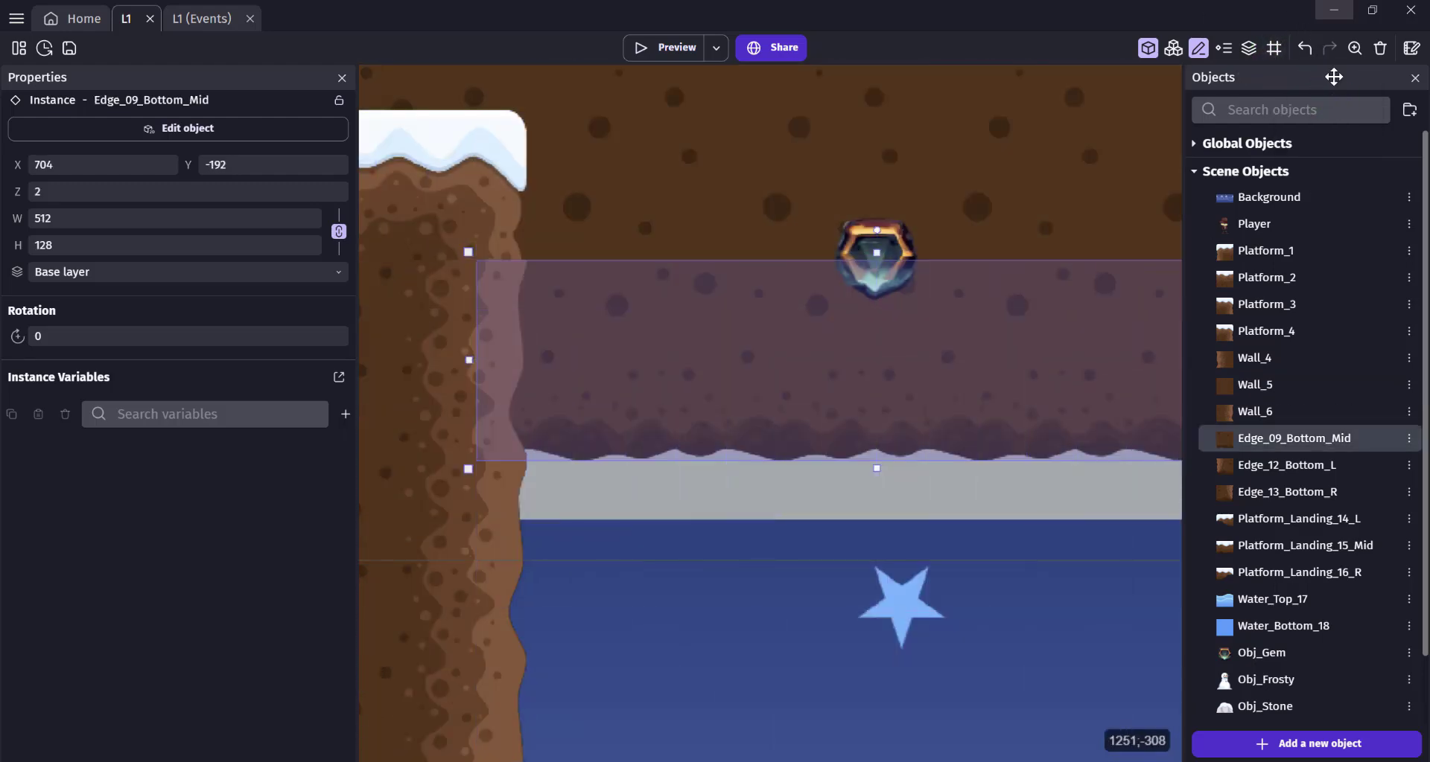
click(1280, 58)
click(1297, 82)
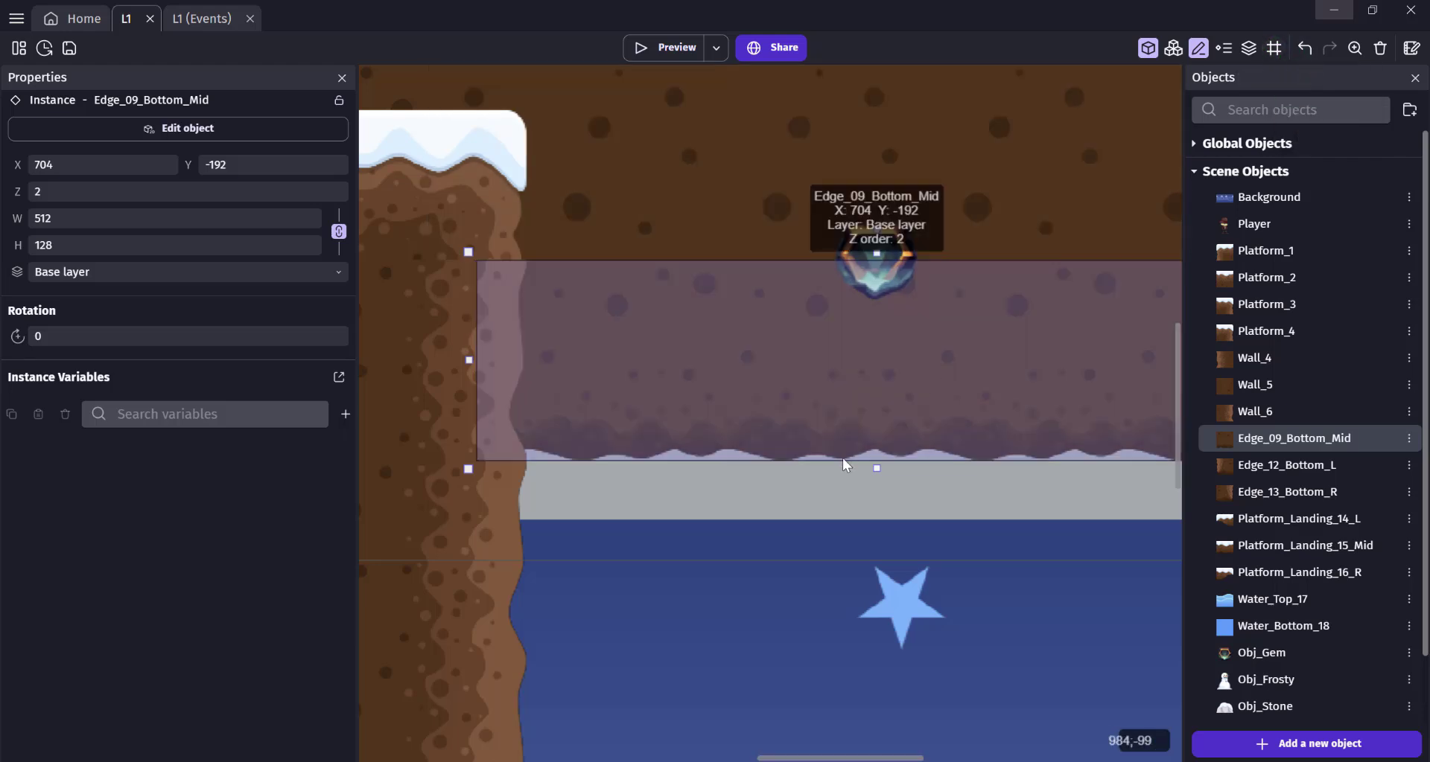
Trim the height of Edge_09_Bottom_Mid very slightly from its underside
drag(875, 468, 876, 465)
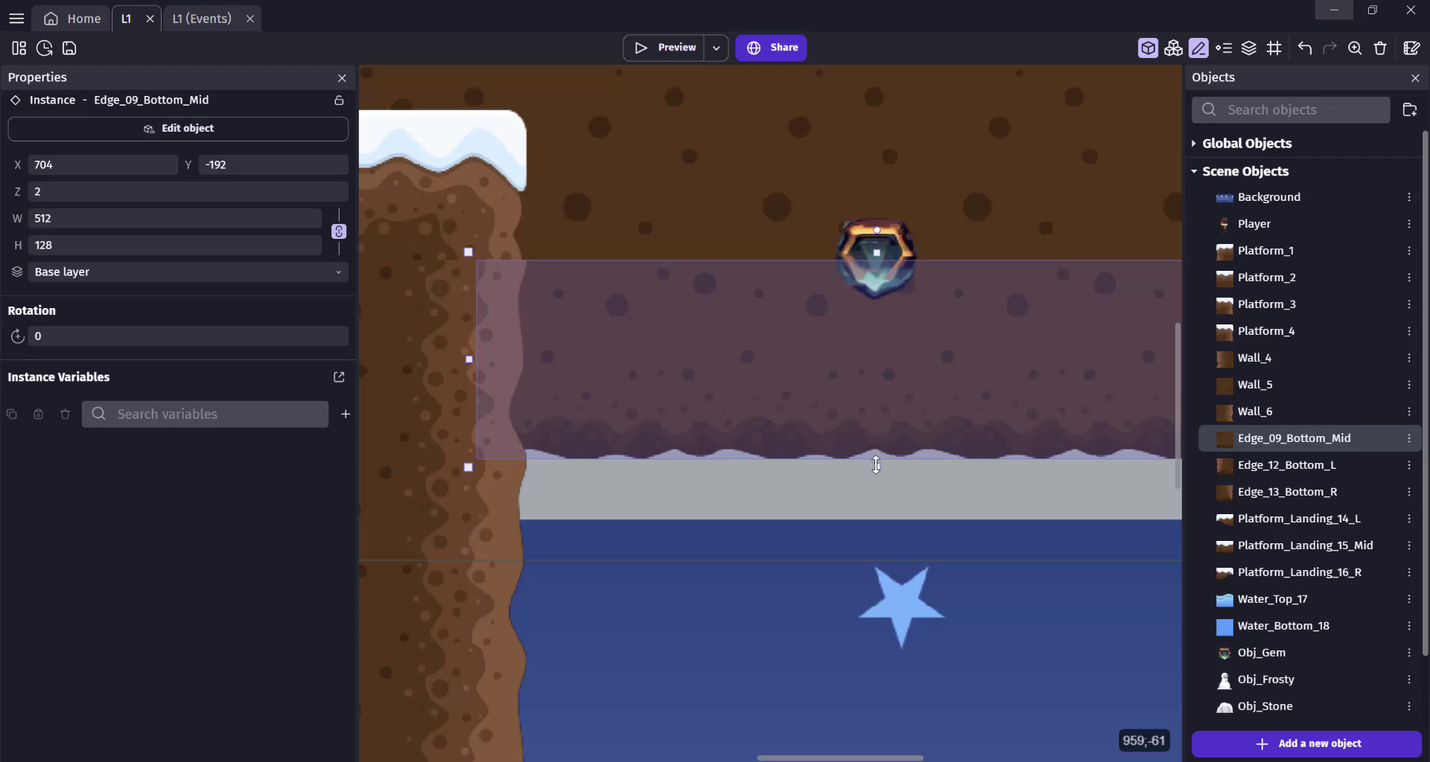
click(838, 495)
scroll(839, 494, down, 4)
middle_drag(828, 493, 893, 473)
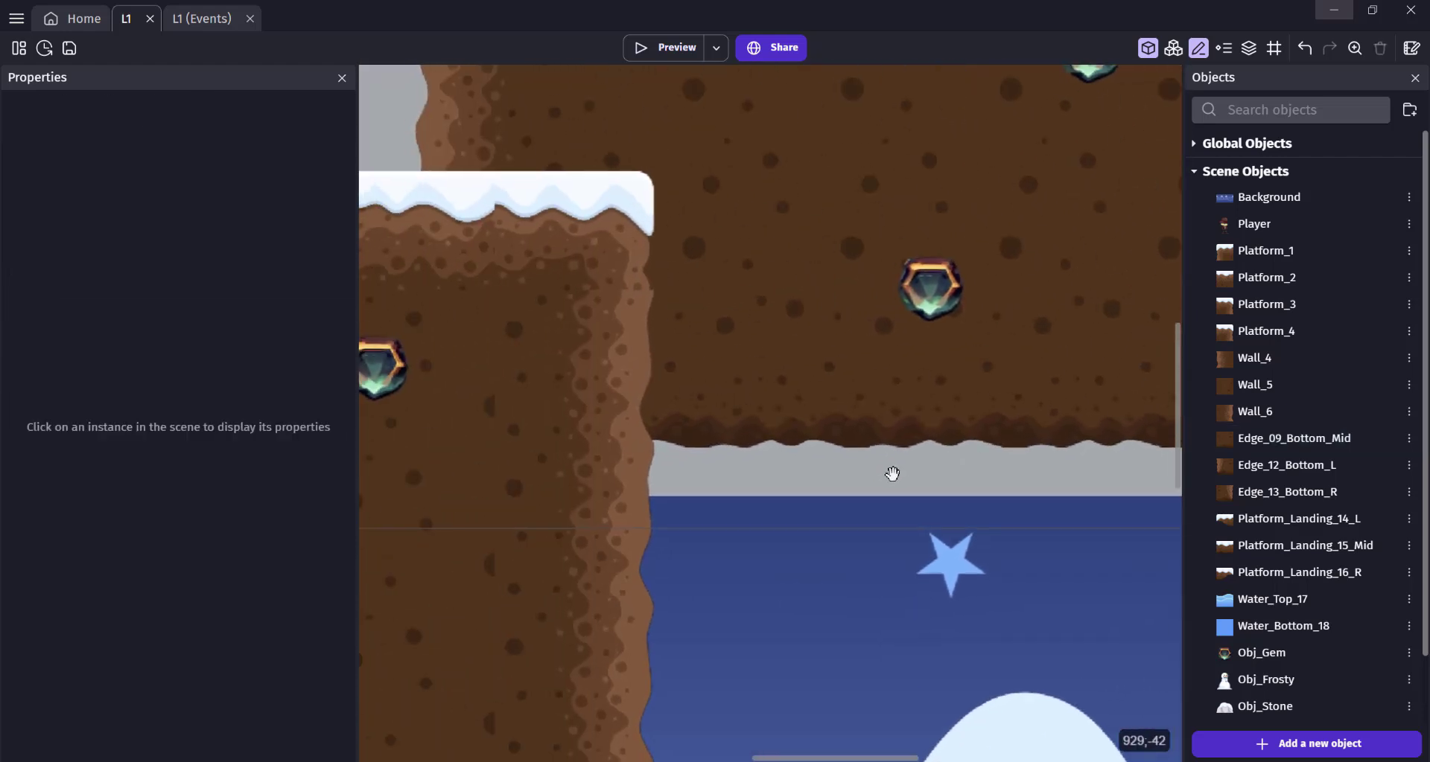
Preview the level again and jump the player rightward up the tower to check the trimmed underside of the higher block
click(660, 50)
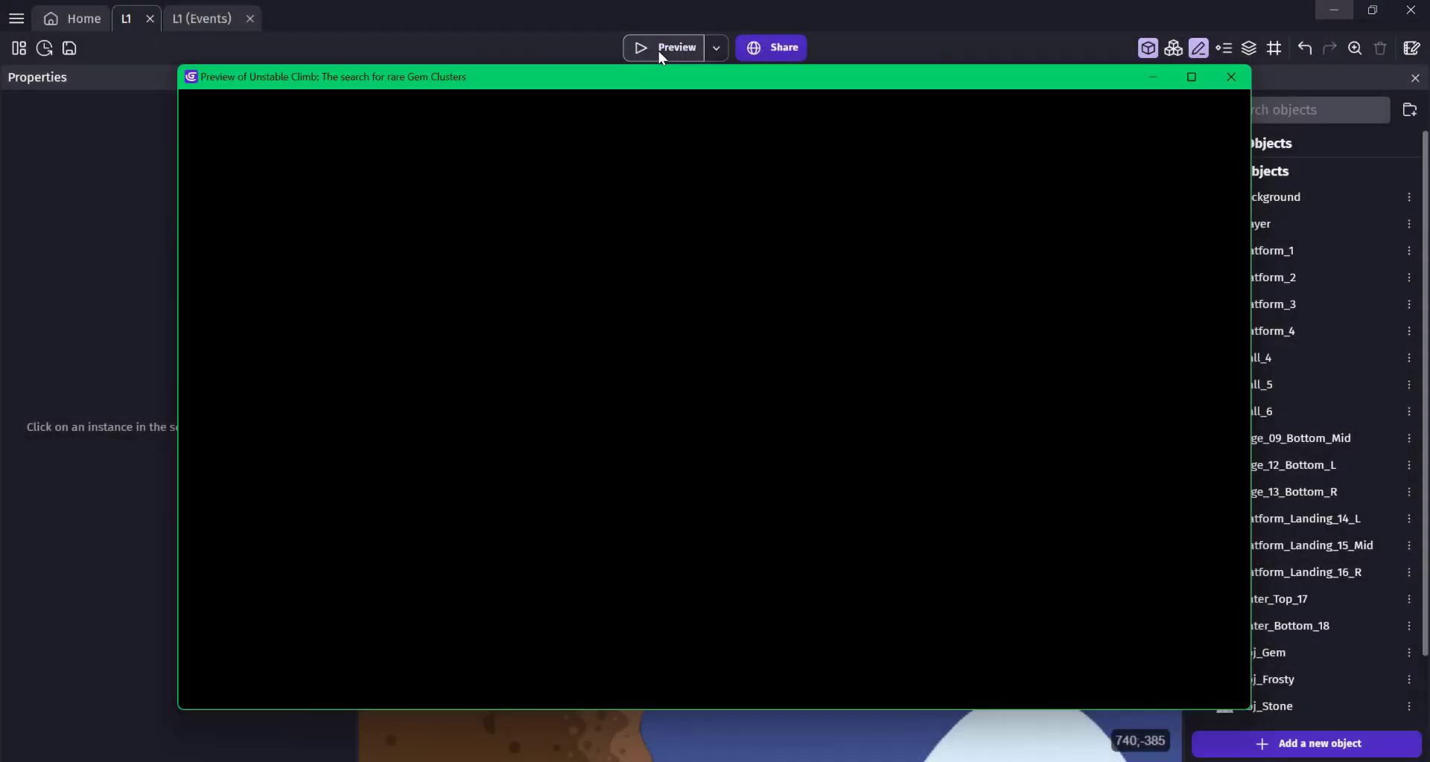
key(space)
key(Right)
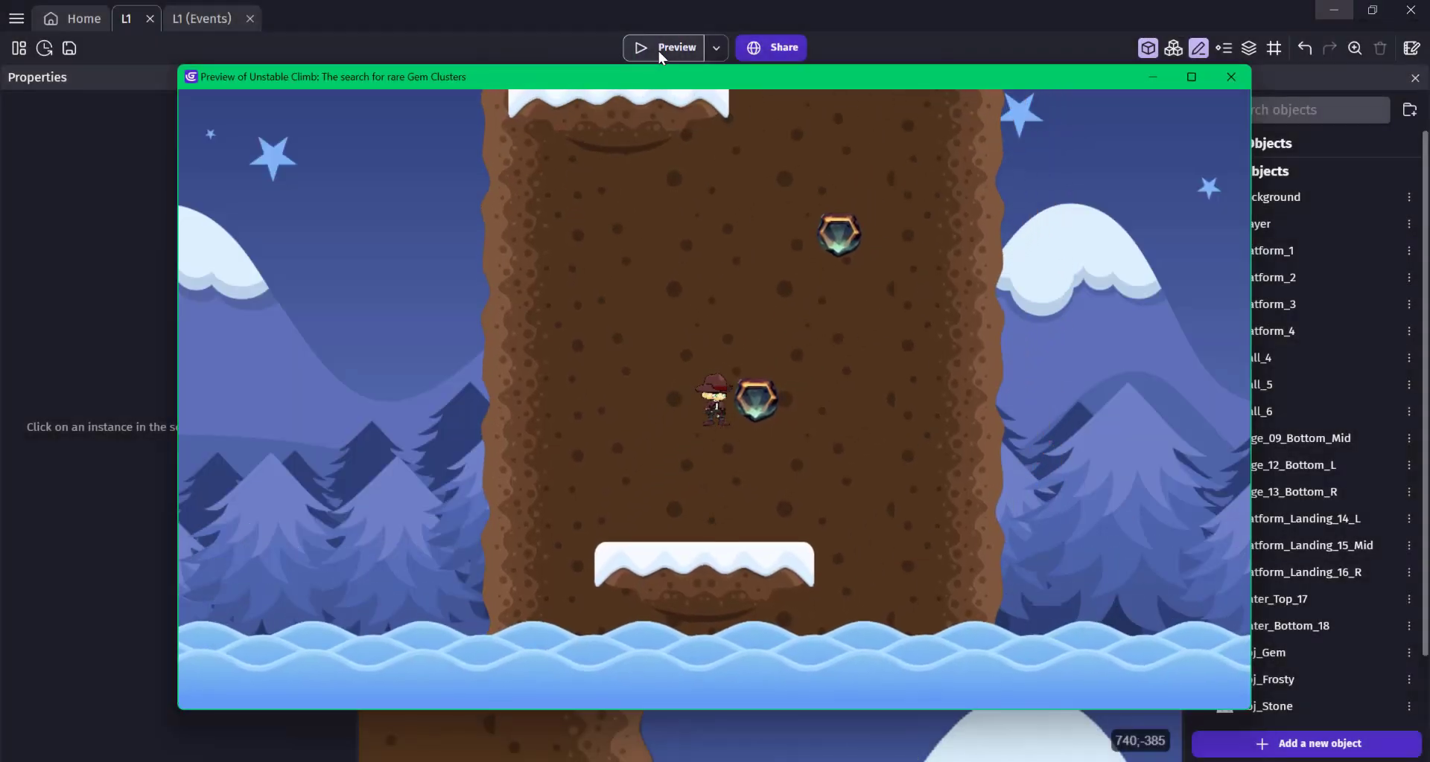
key(space)
key(Right)
key(space)
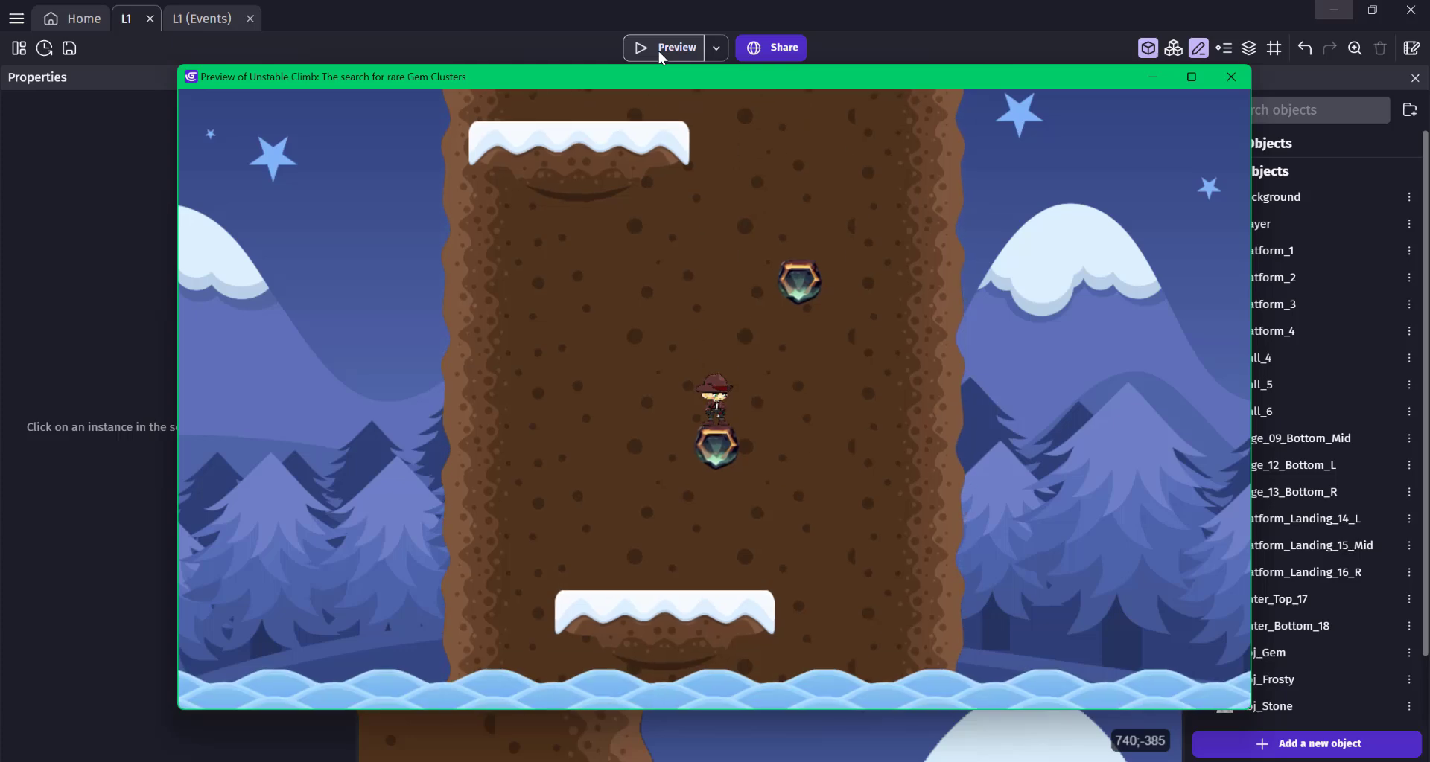
key(Right)
key(space)
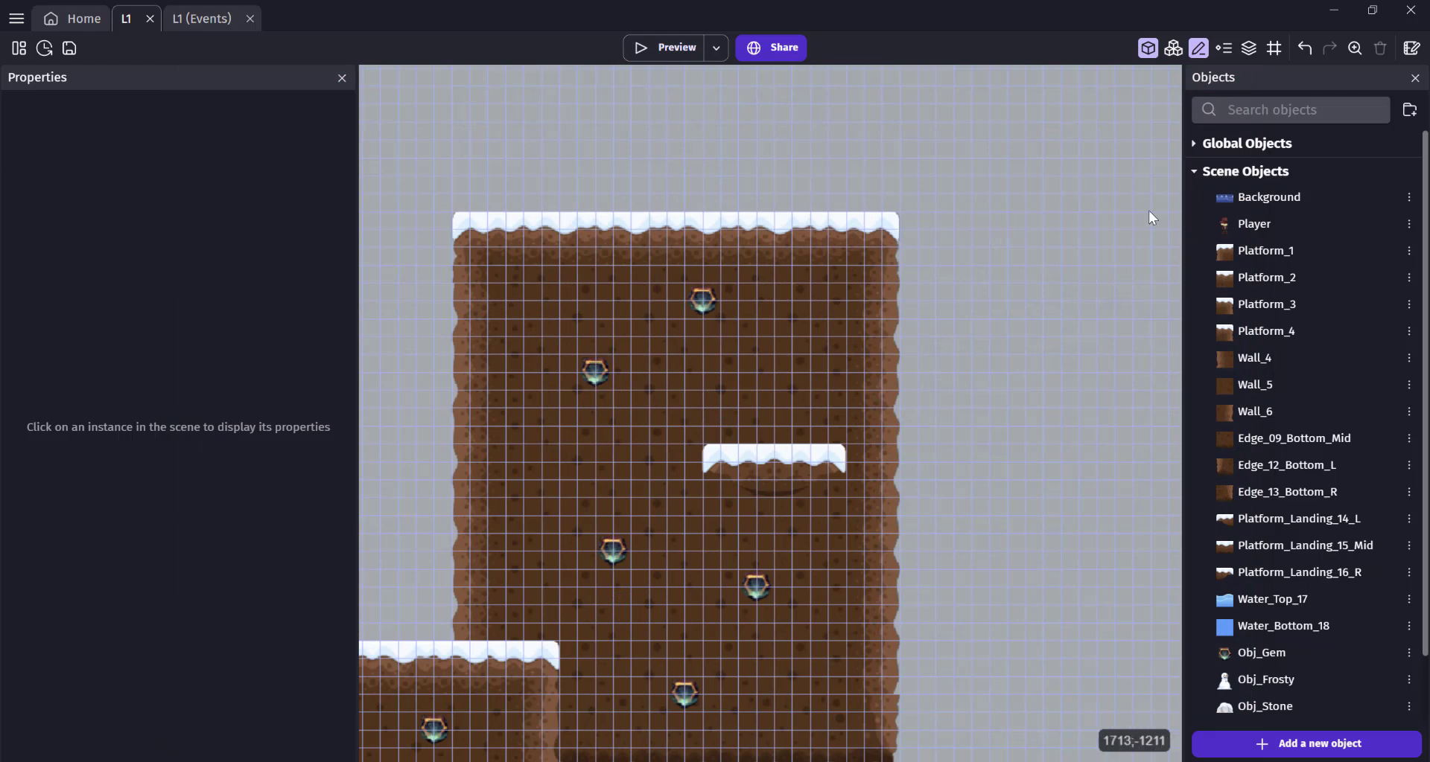
Create a new Sprite object from scratch and name it Hide_Danger_Killzone
click(1310, 750)
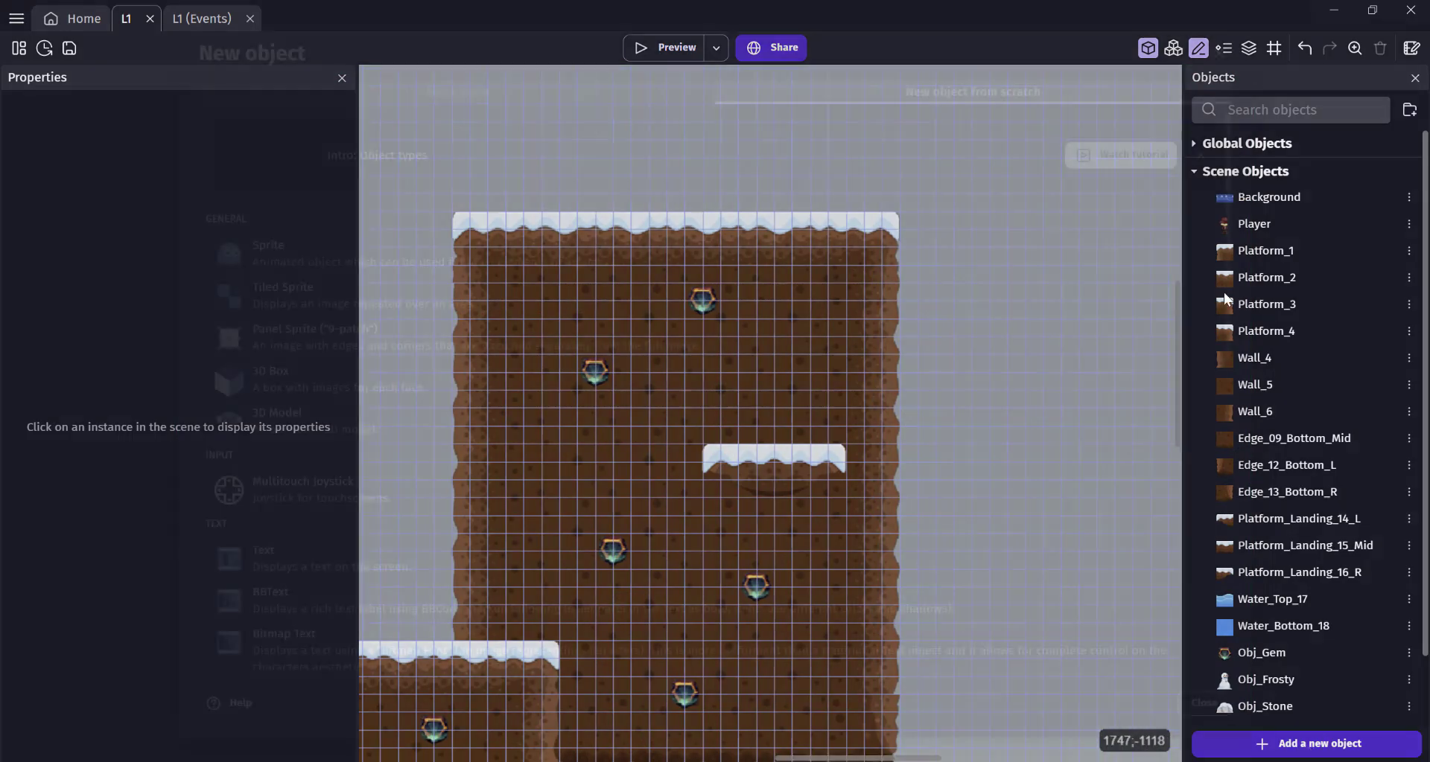
click(271, 246)
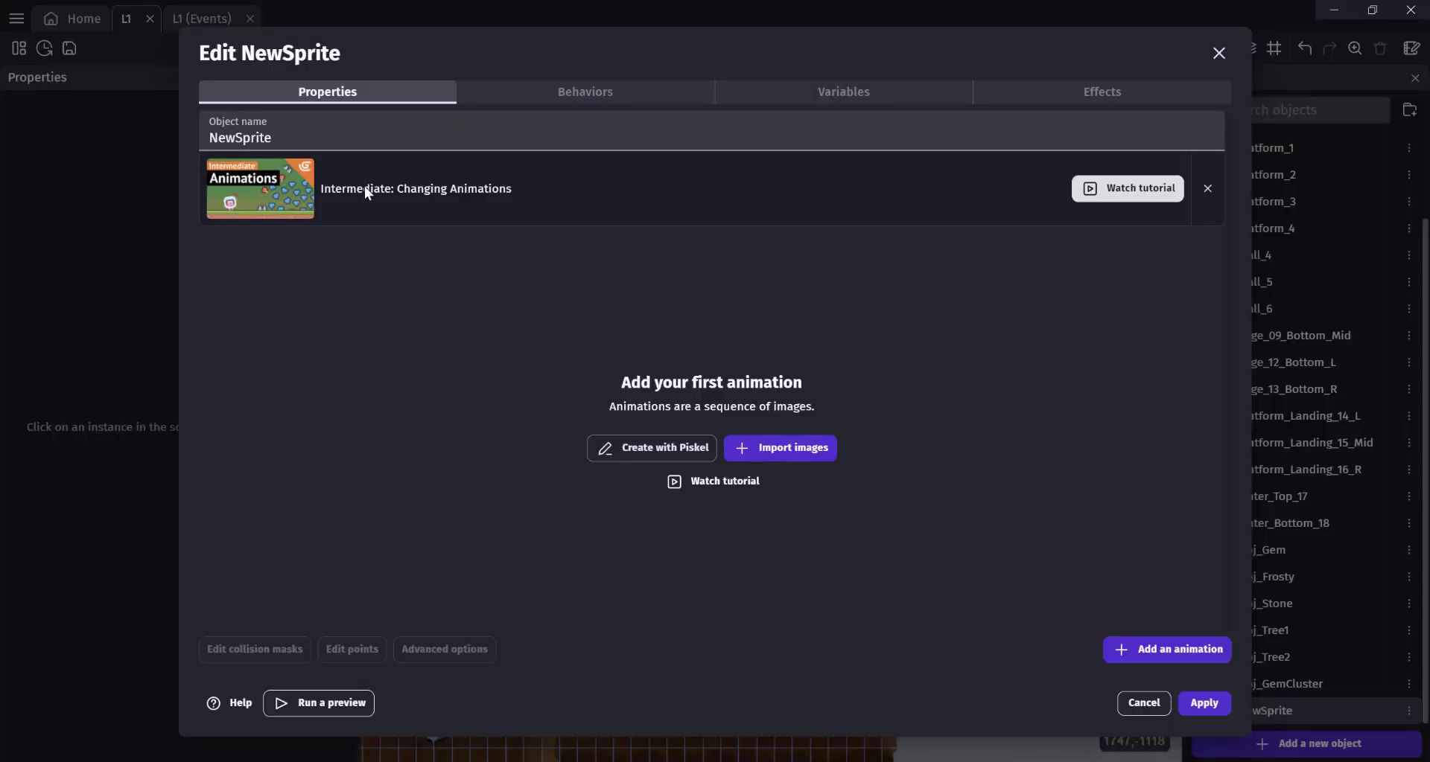
double_click(355, 135)
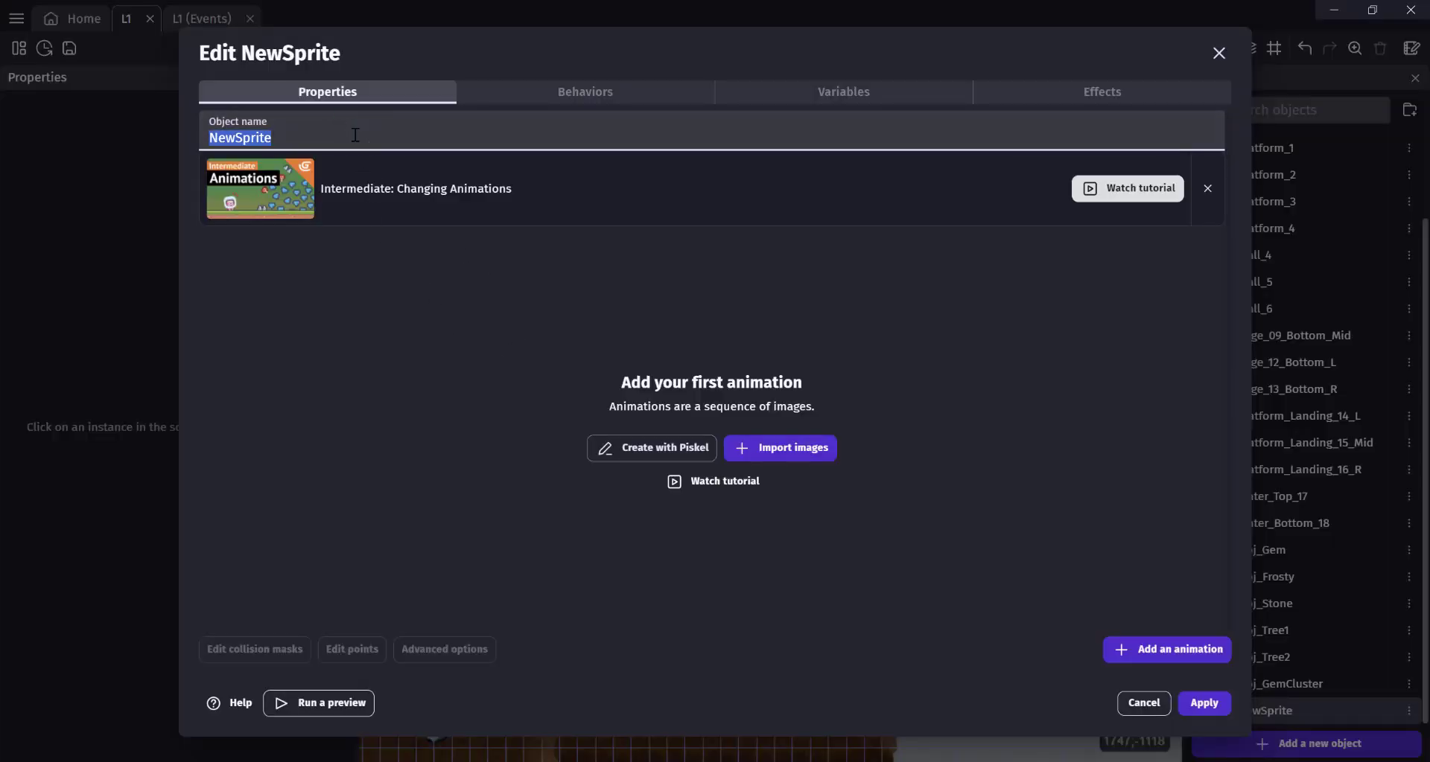
text(Hide_Danger_Killzone)
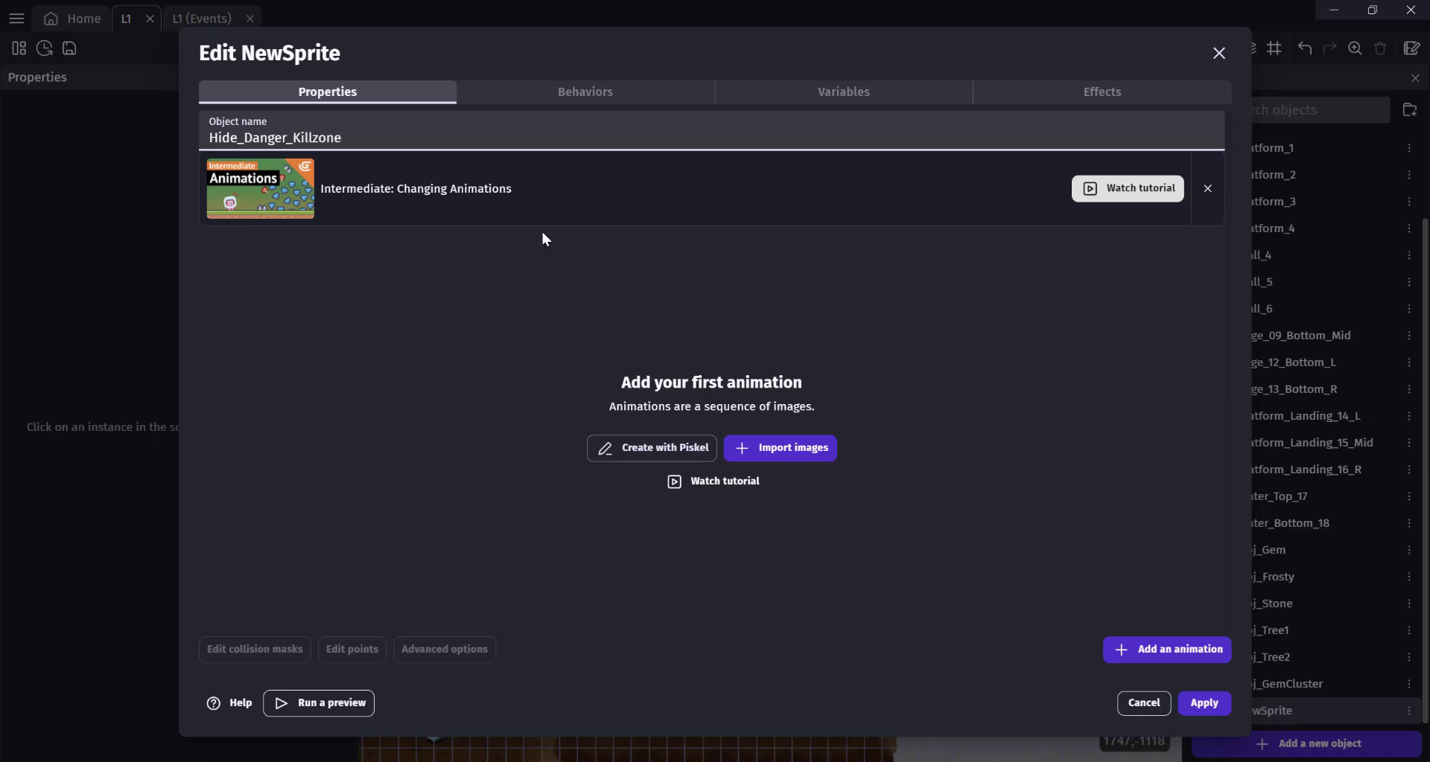
Create an image for Hide_Danger_Killzone in Piskel and fill its whole canvas with red #ff0000
click(655, 450)
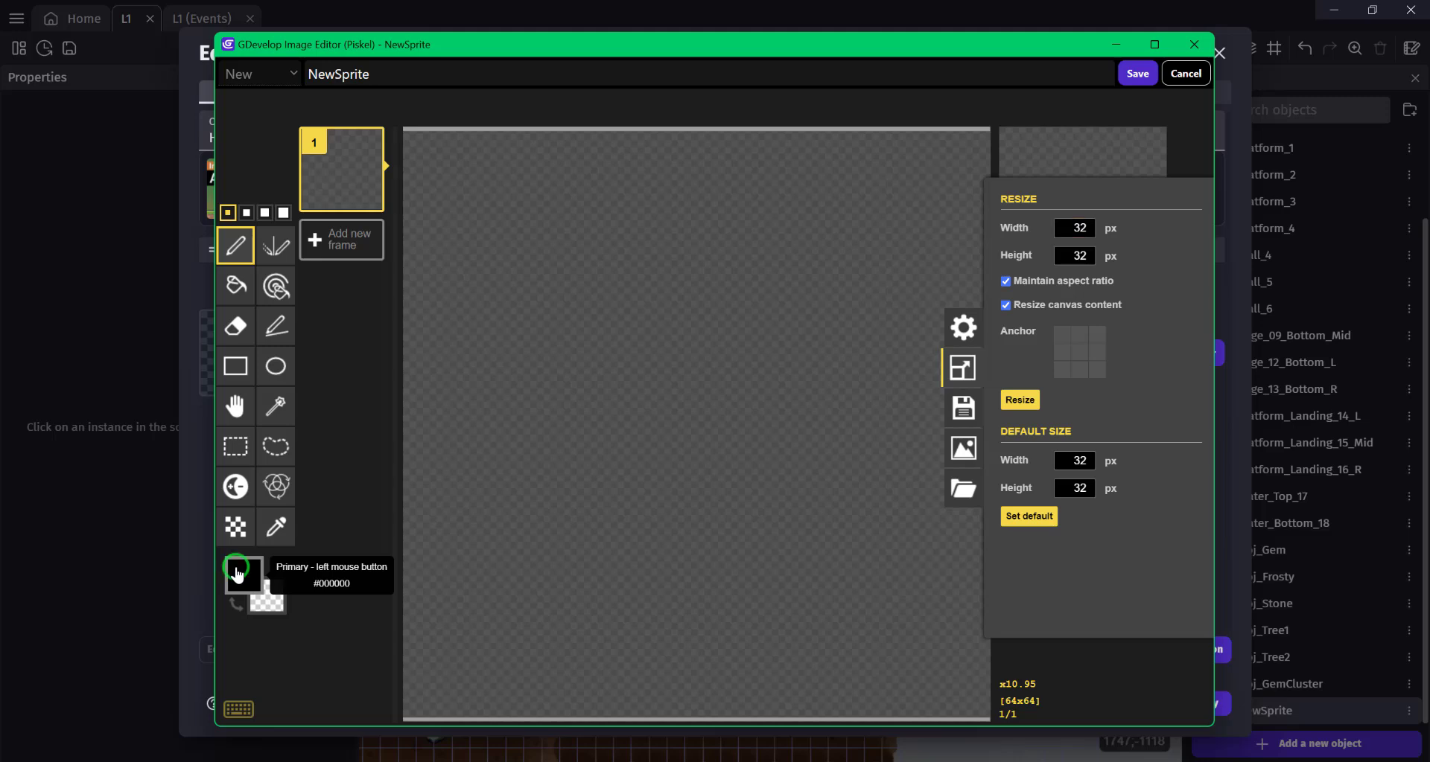
click(244, 575)
click(384, 425)
click(402, 430)
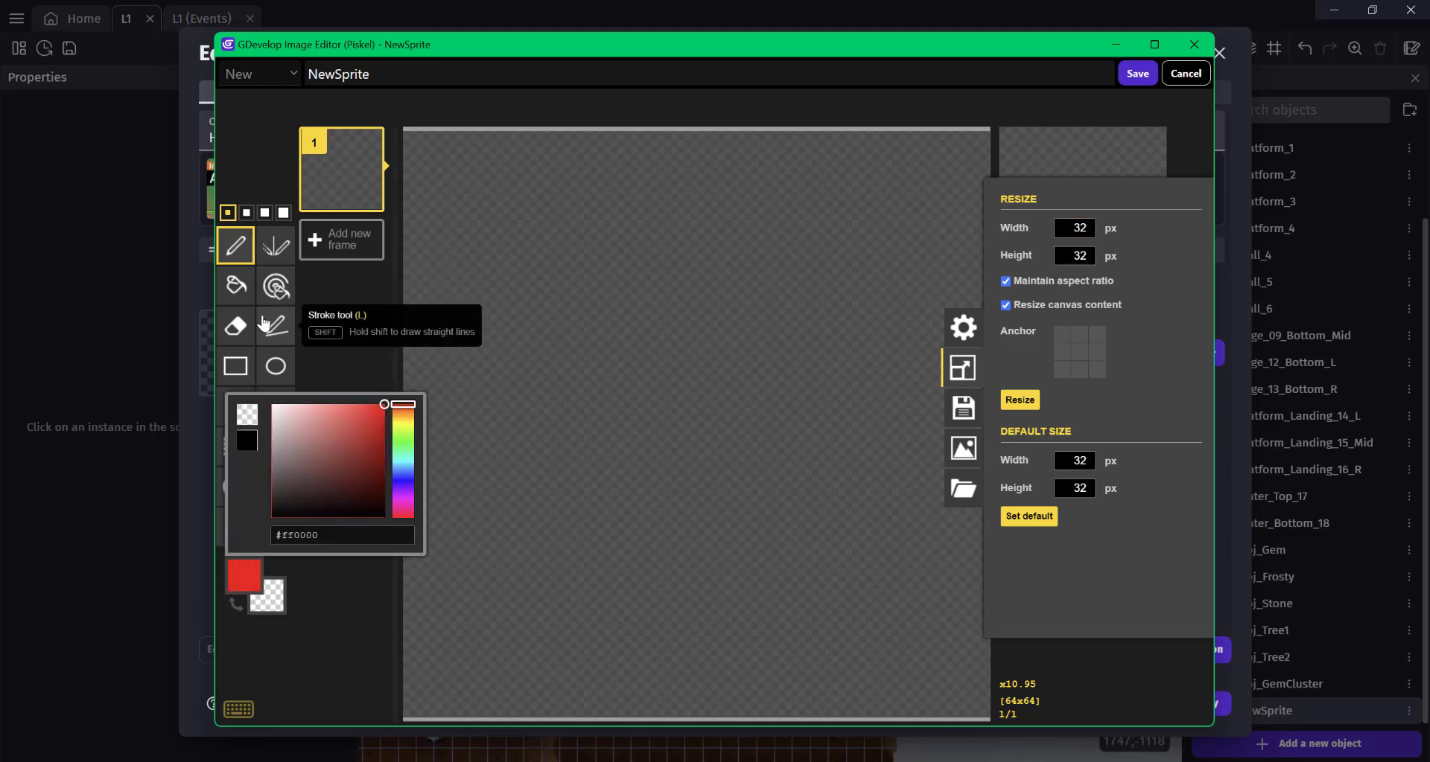
click(236, 285)
click(538, 274)
scroll(561, 258, down, 3)
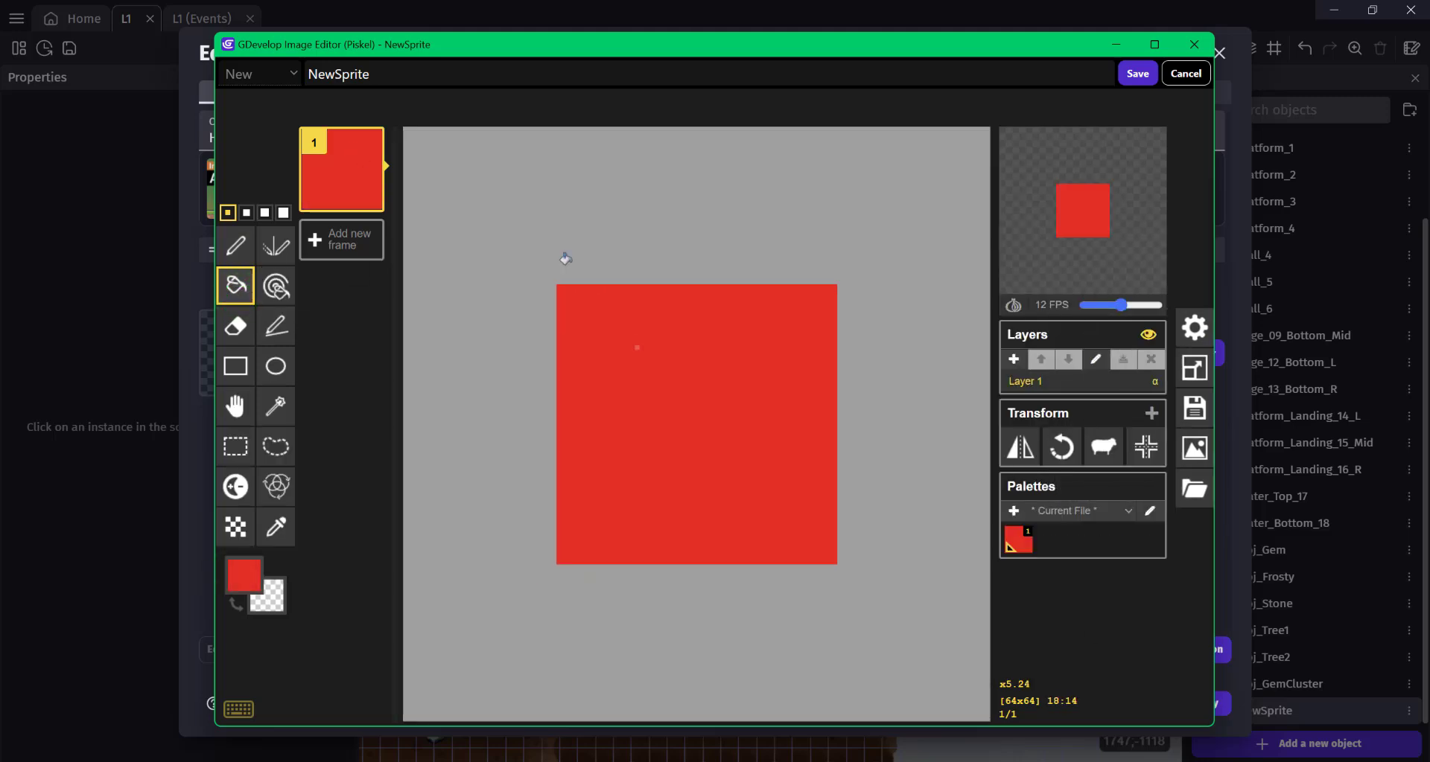
Name the red image Hide_Danger_Killzone, save it and apply the object
click(342, 75)
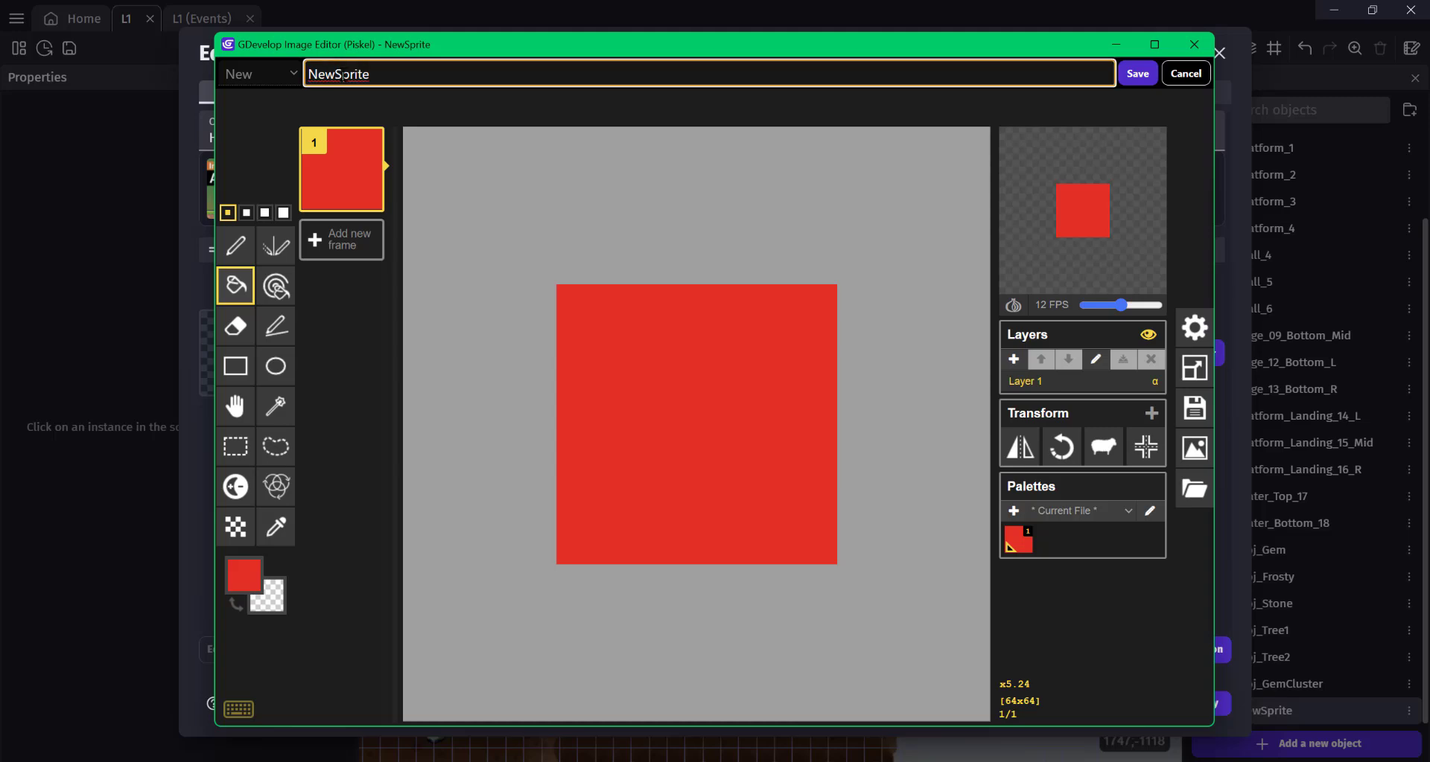
double_click(342, 75)
text(Hide_Danger_Killzone)
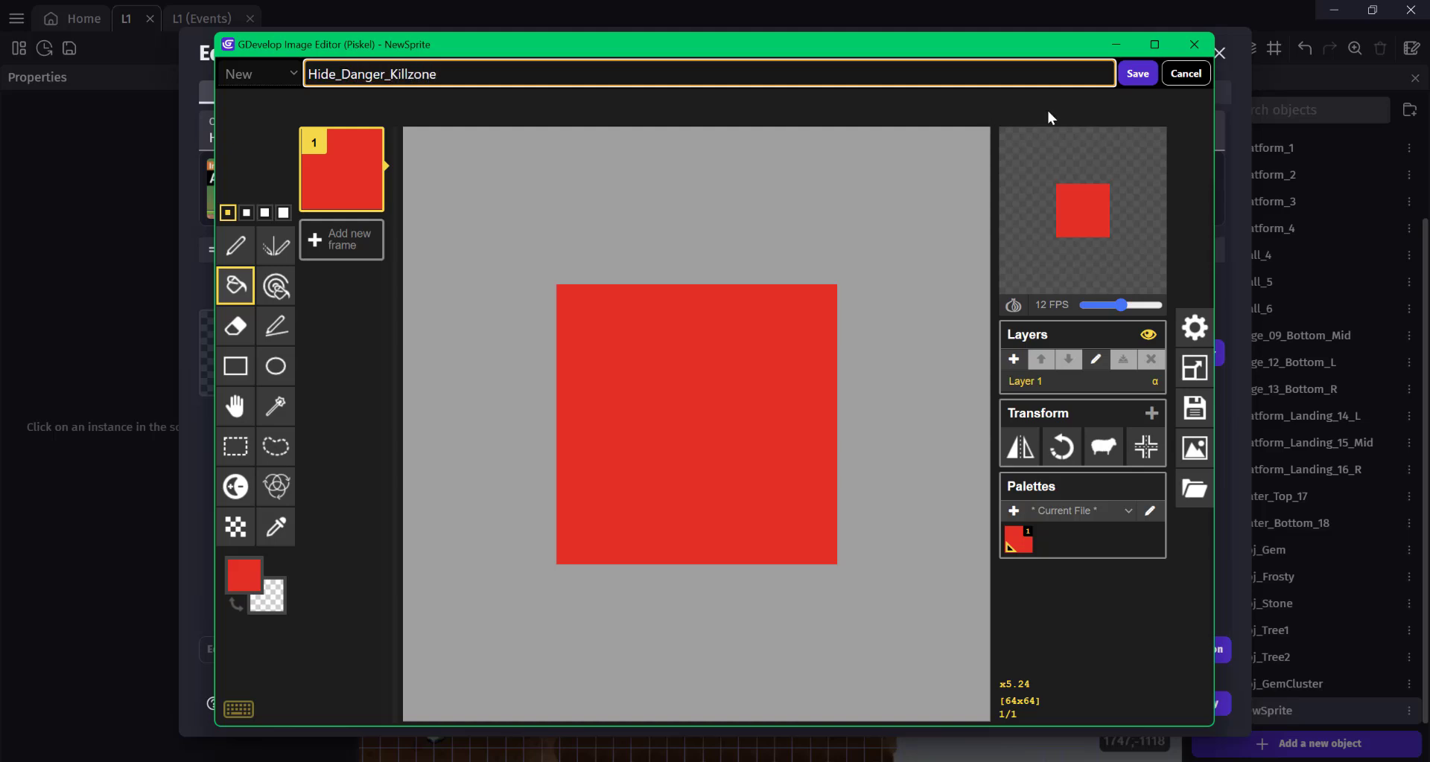
click(1130, 76)
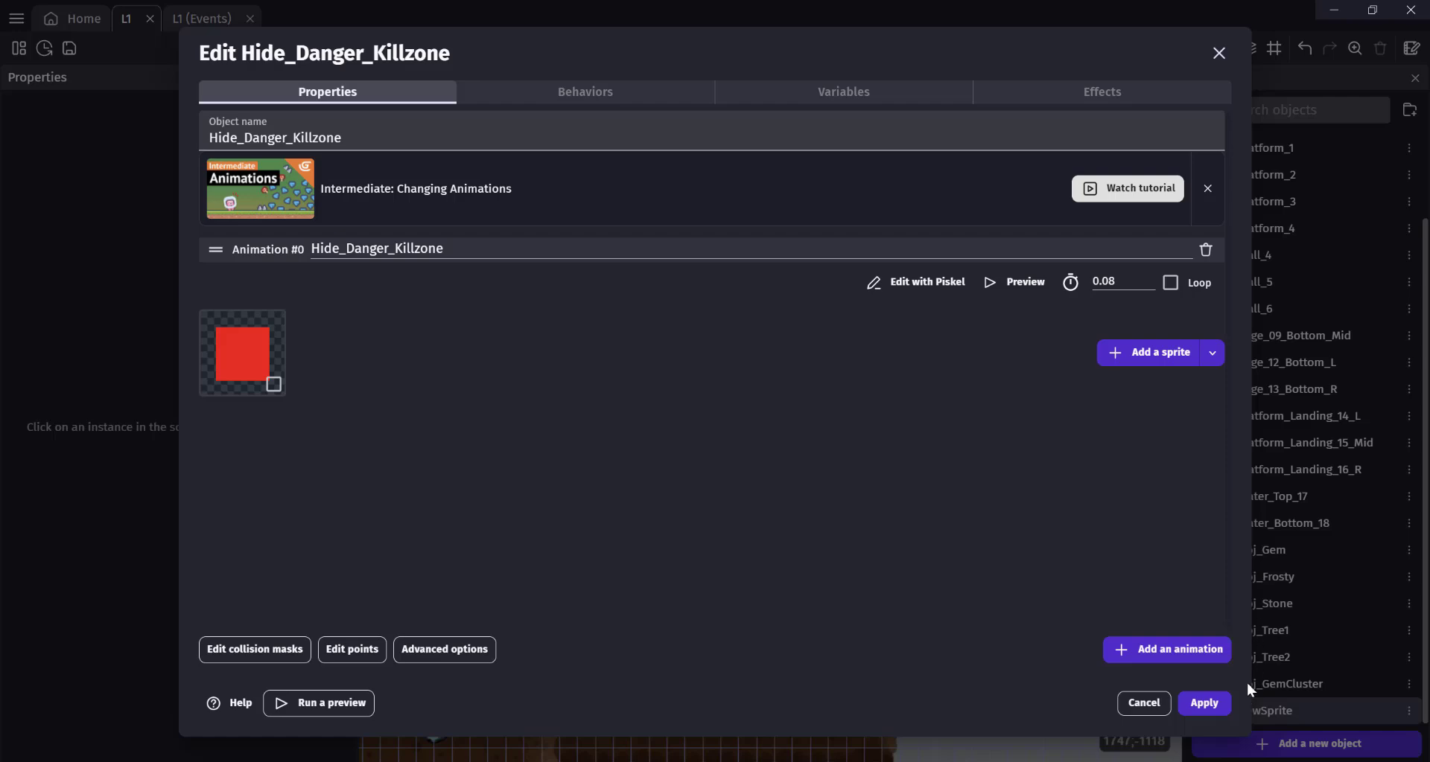
click(1213, 701)
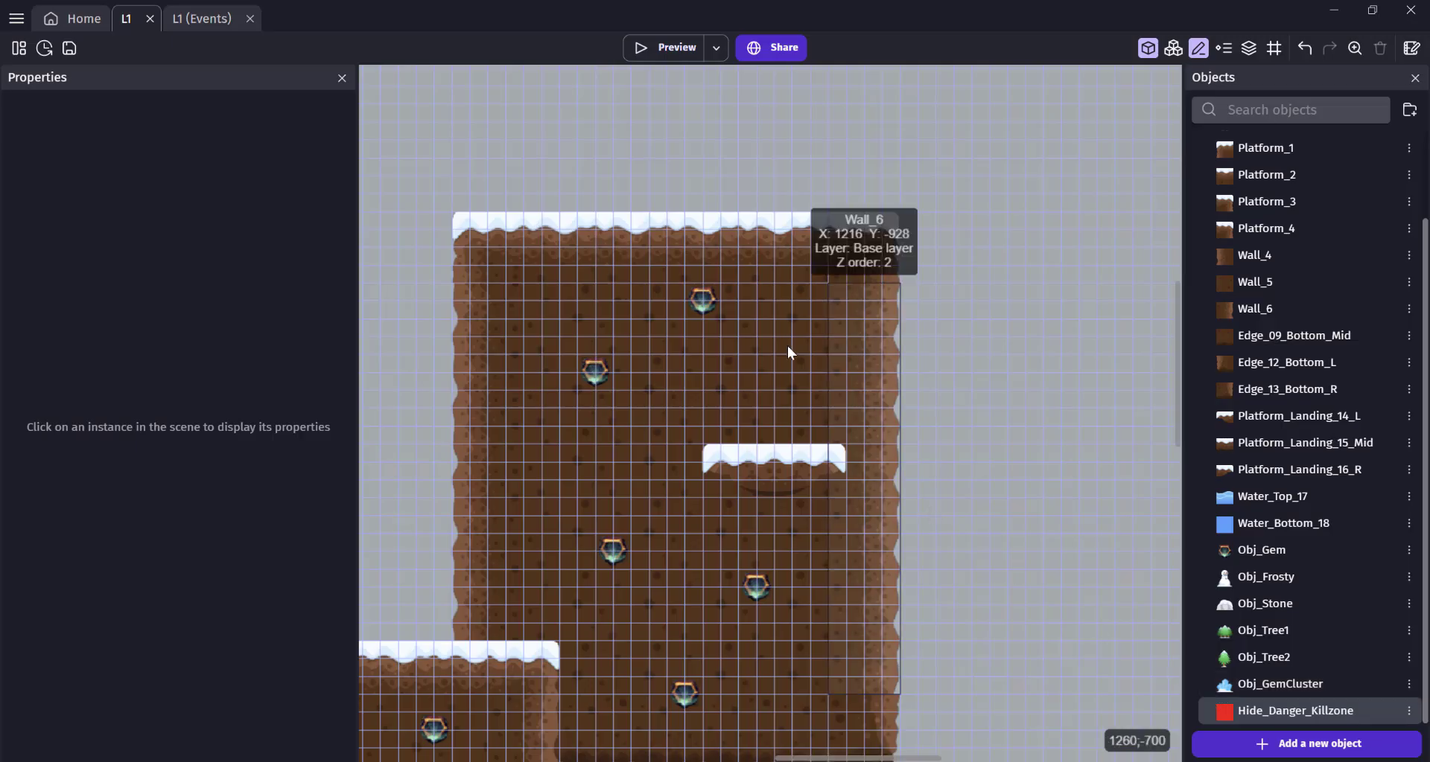
Place Hide_Danger_Killzone at X -672, Y 1376 inside the deep water and stretch it as a bar across the water's full width
ctrl+scroll(615, 497, down, 5)
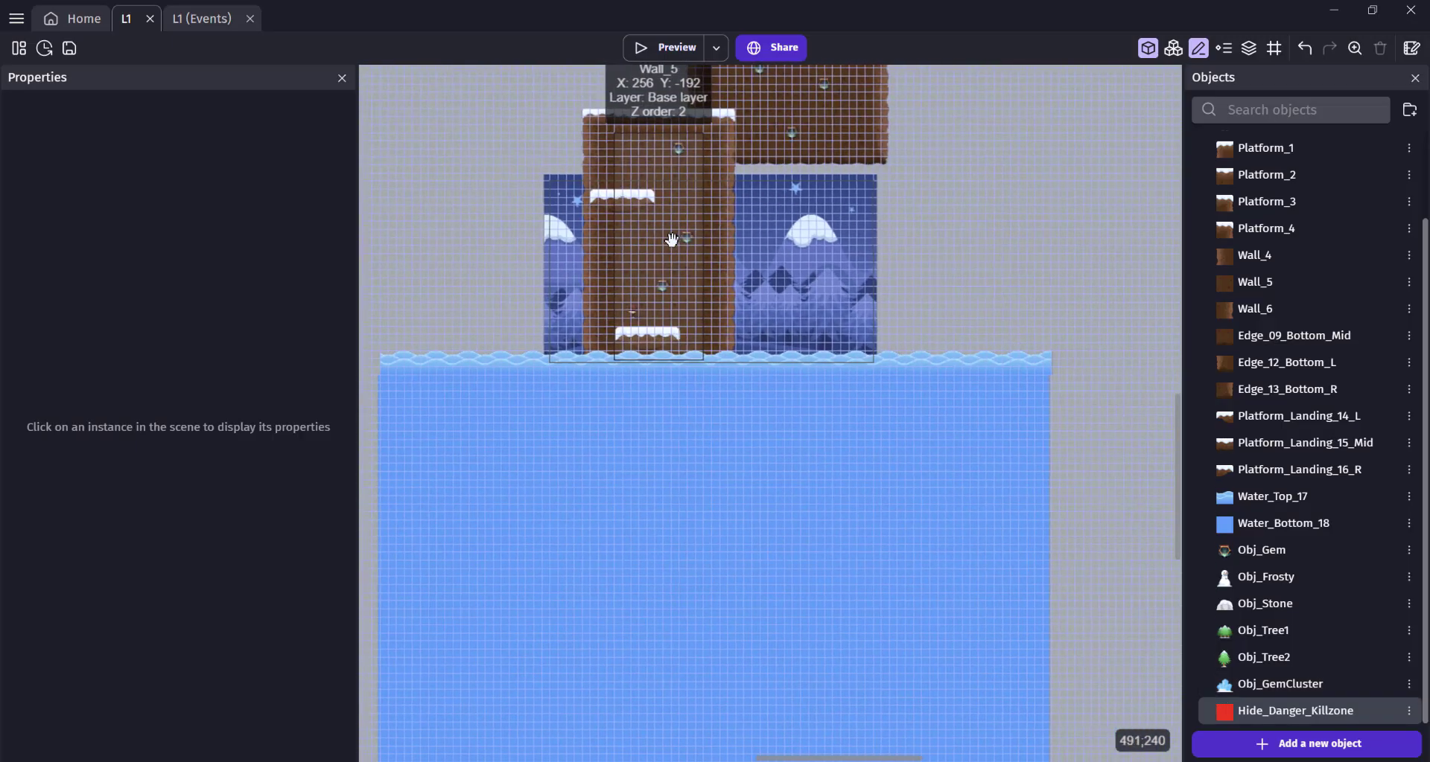
drag(1251, 716, 1078, 558)
click(412, 536)
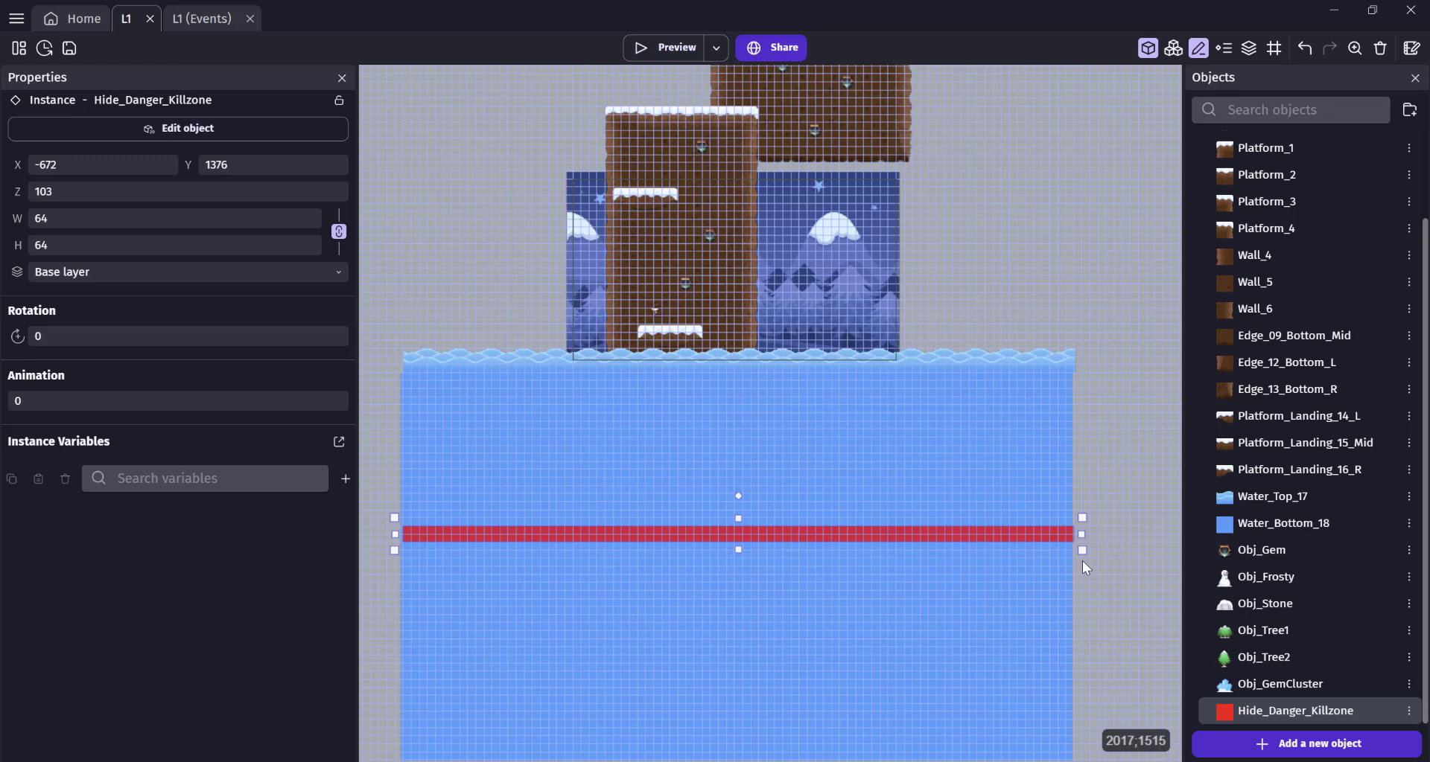
drag(1083, 561, 1075, 561)
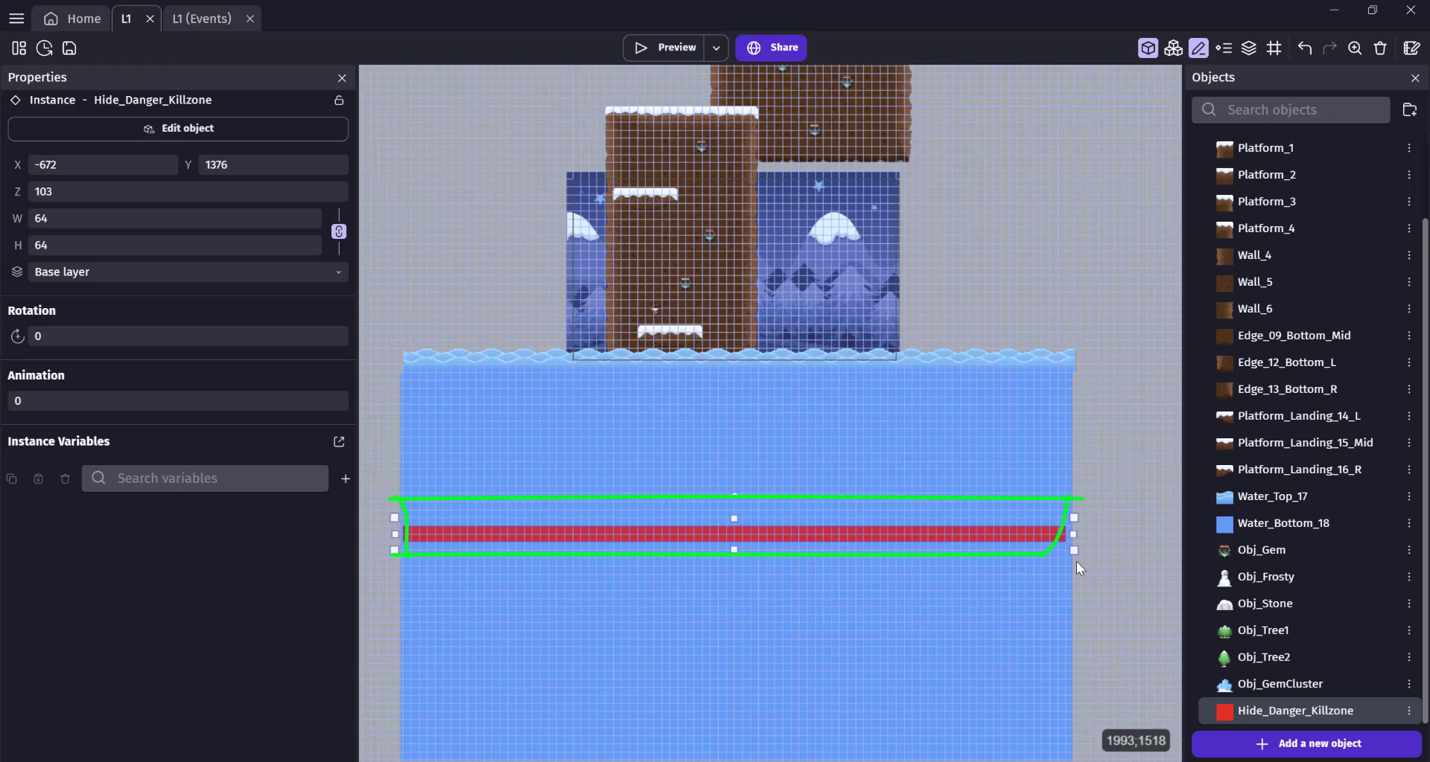
drag(1078, 562, 1079, 561)
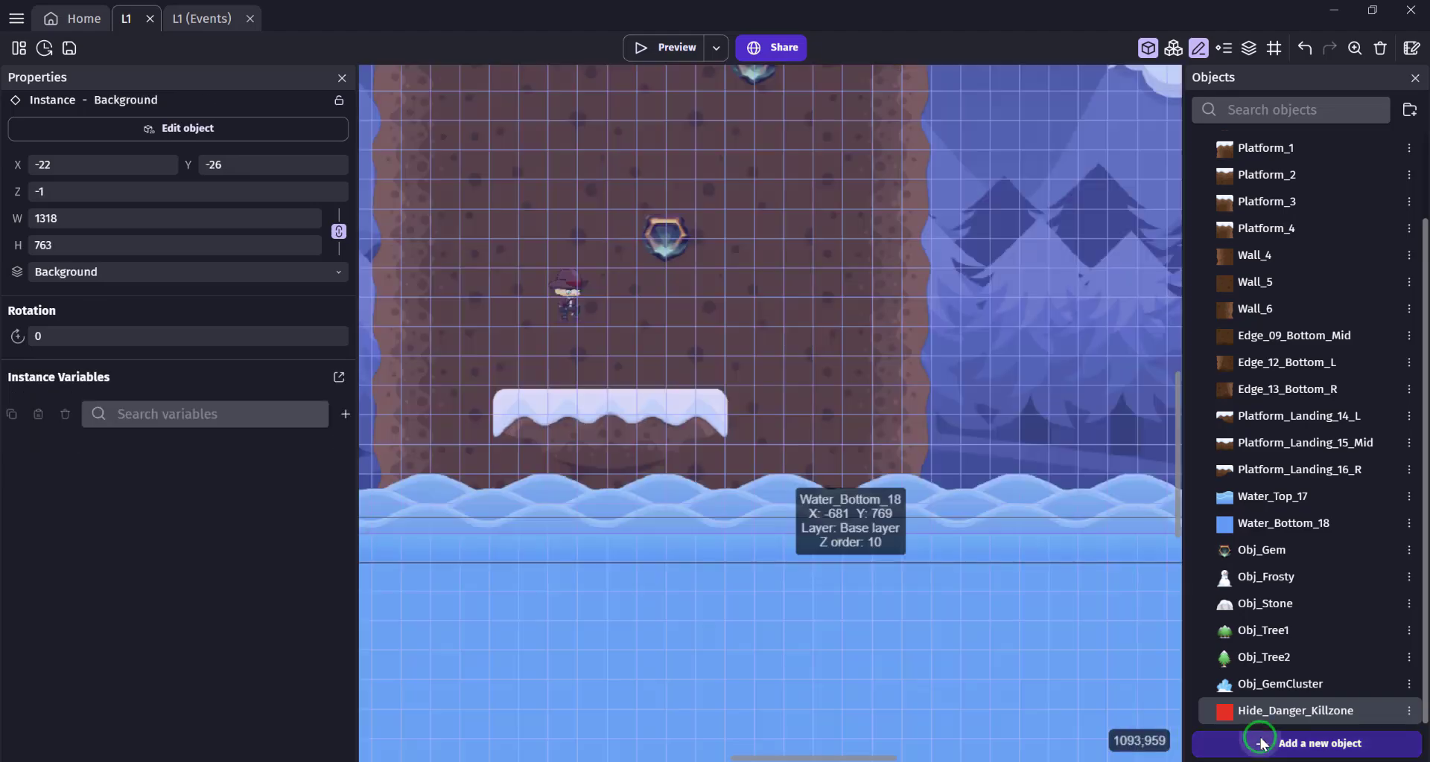
Create another Sprite object from scratch and name it Hide_Player_Start
click(1263, 742)
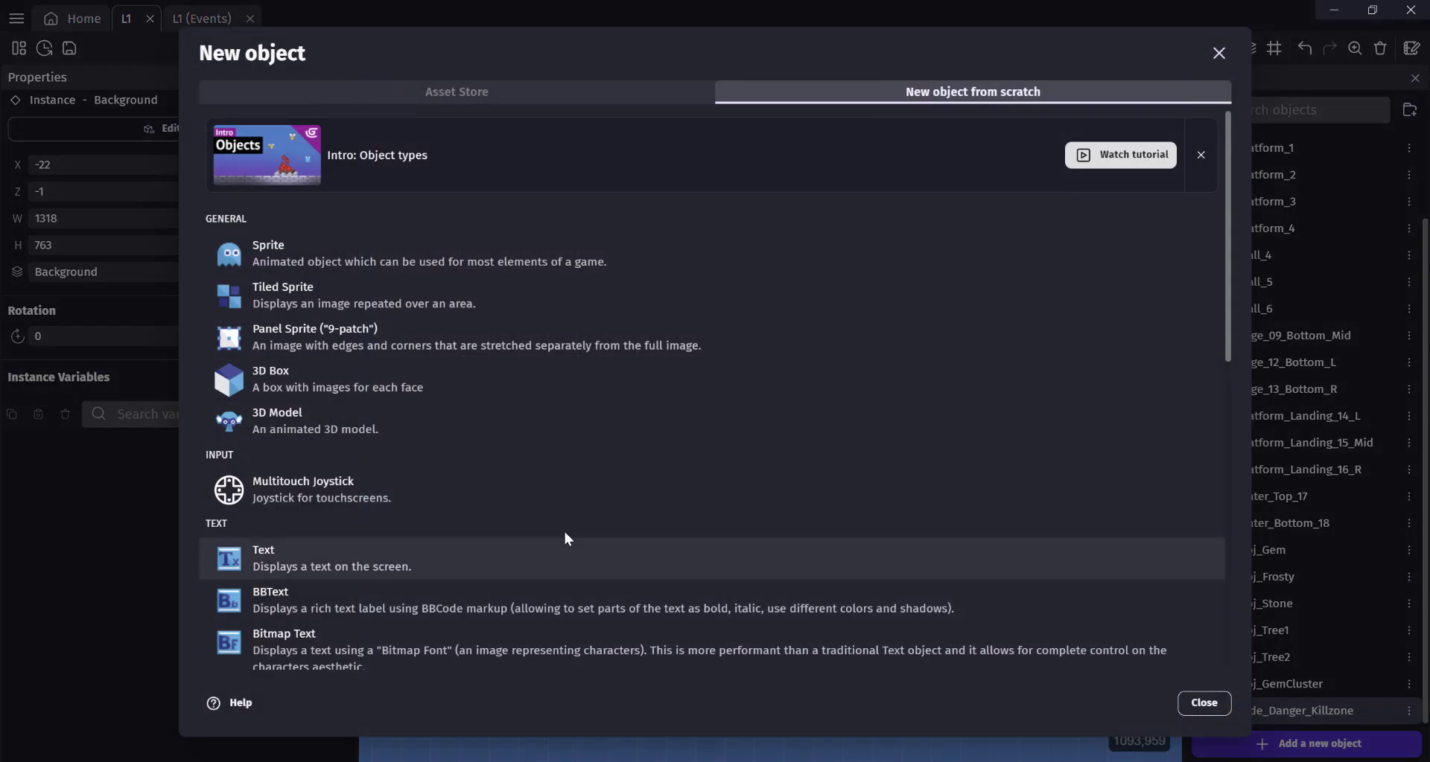
click(310, 262)
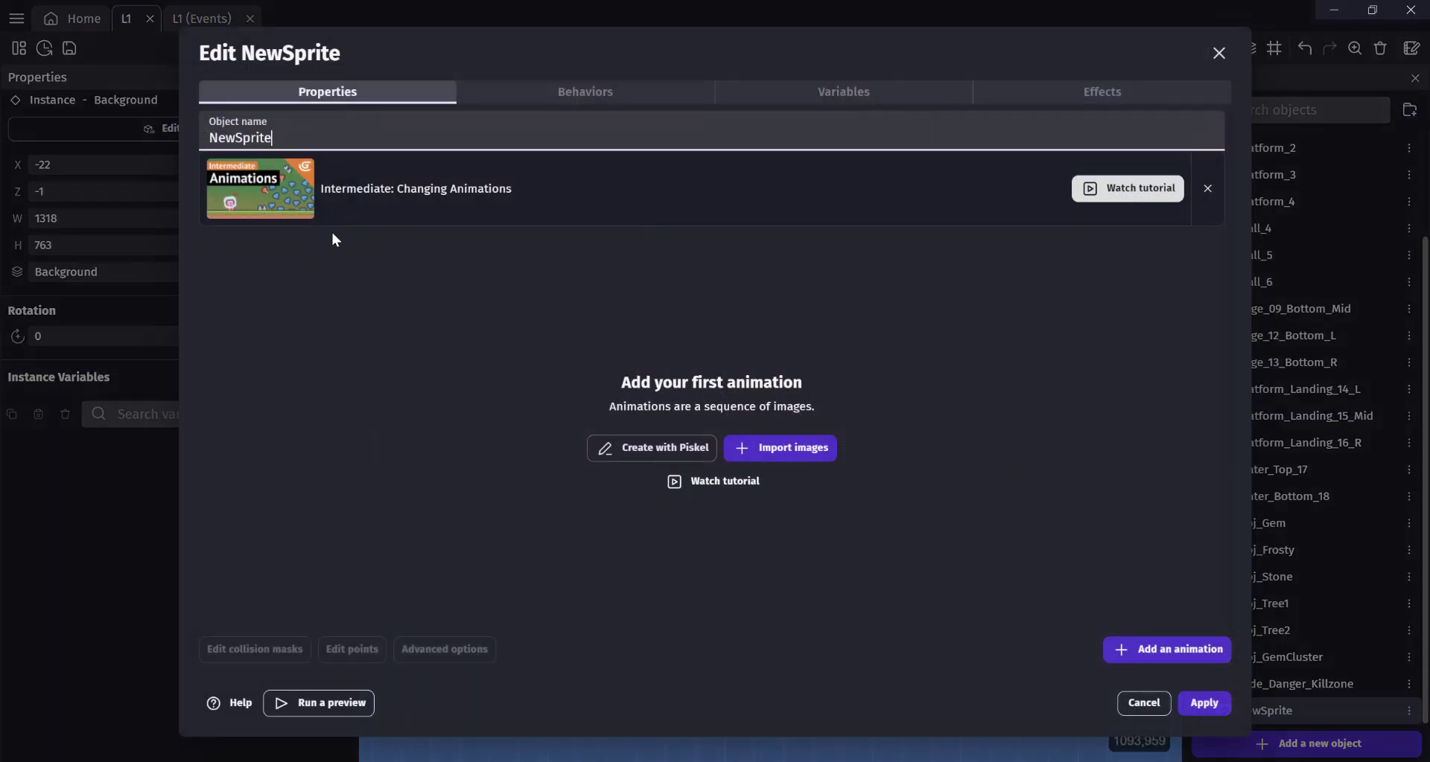
double_click(297, 126)
text(Hide_Player_Start)
double_click(298, 127)
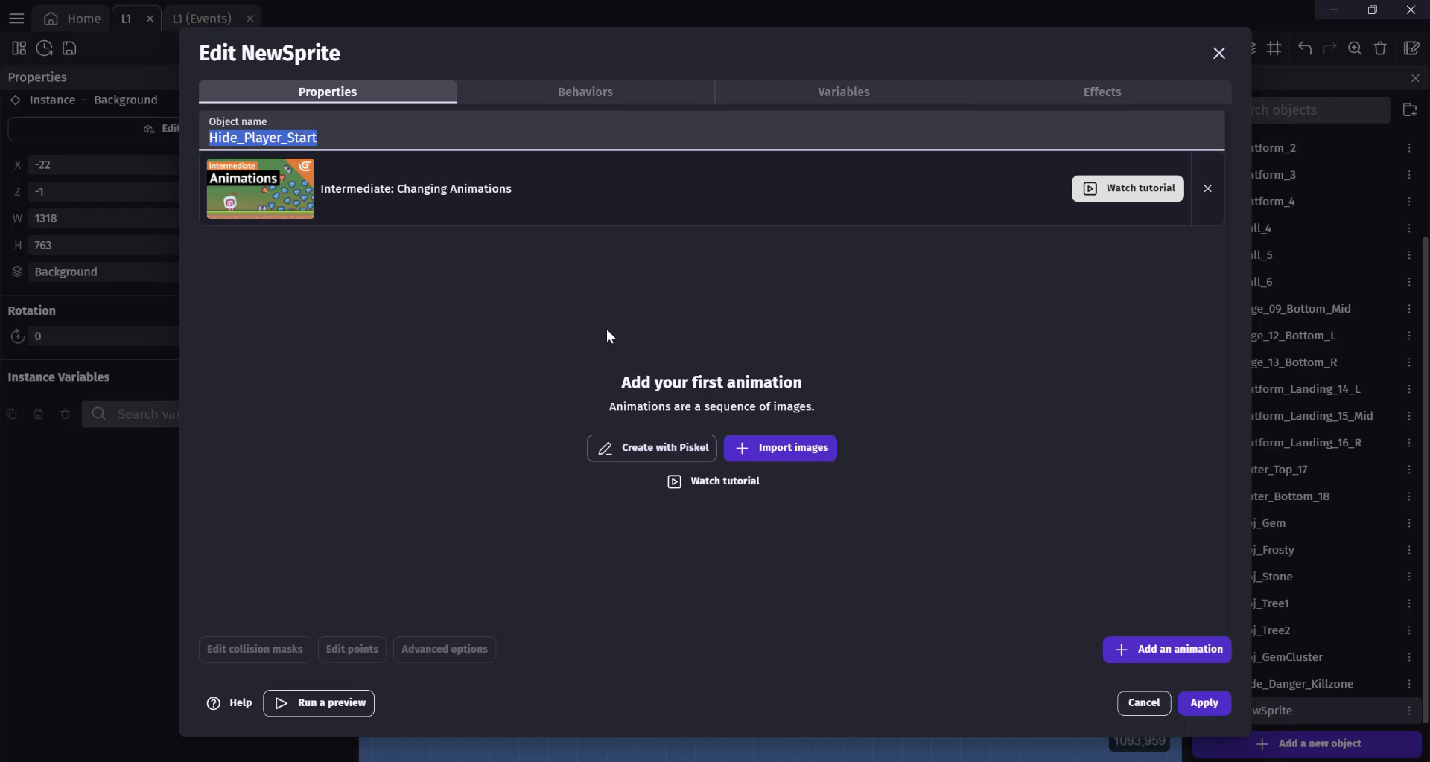
Create an image for Hide_Player_Start in Piskel and fill its whole canvas with light blue
click(640, 447)
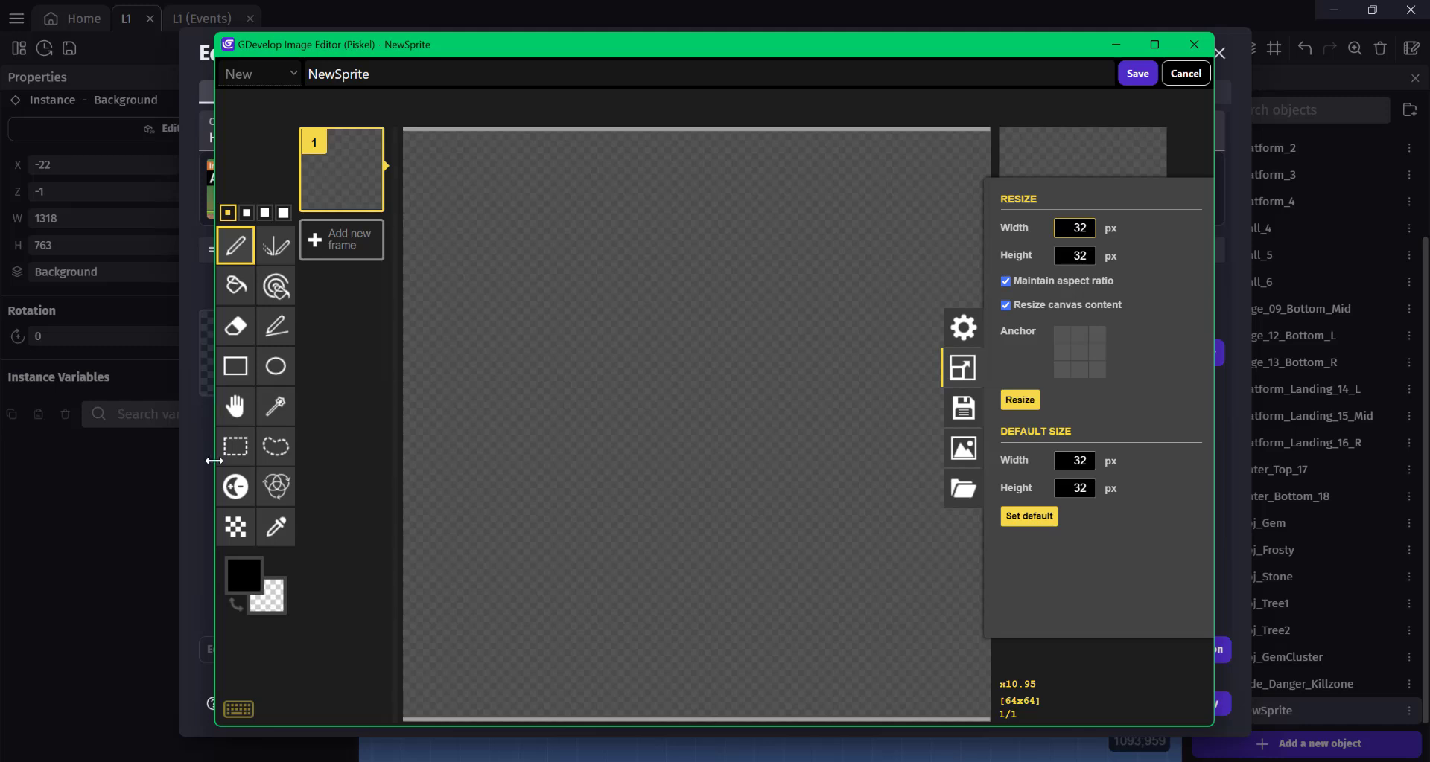
click(243, 575)
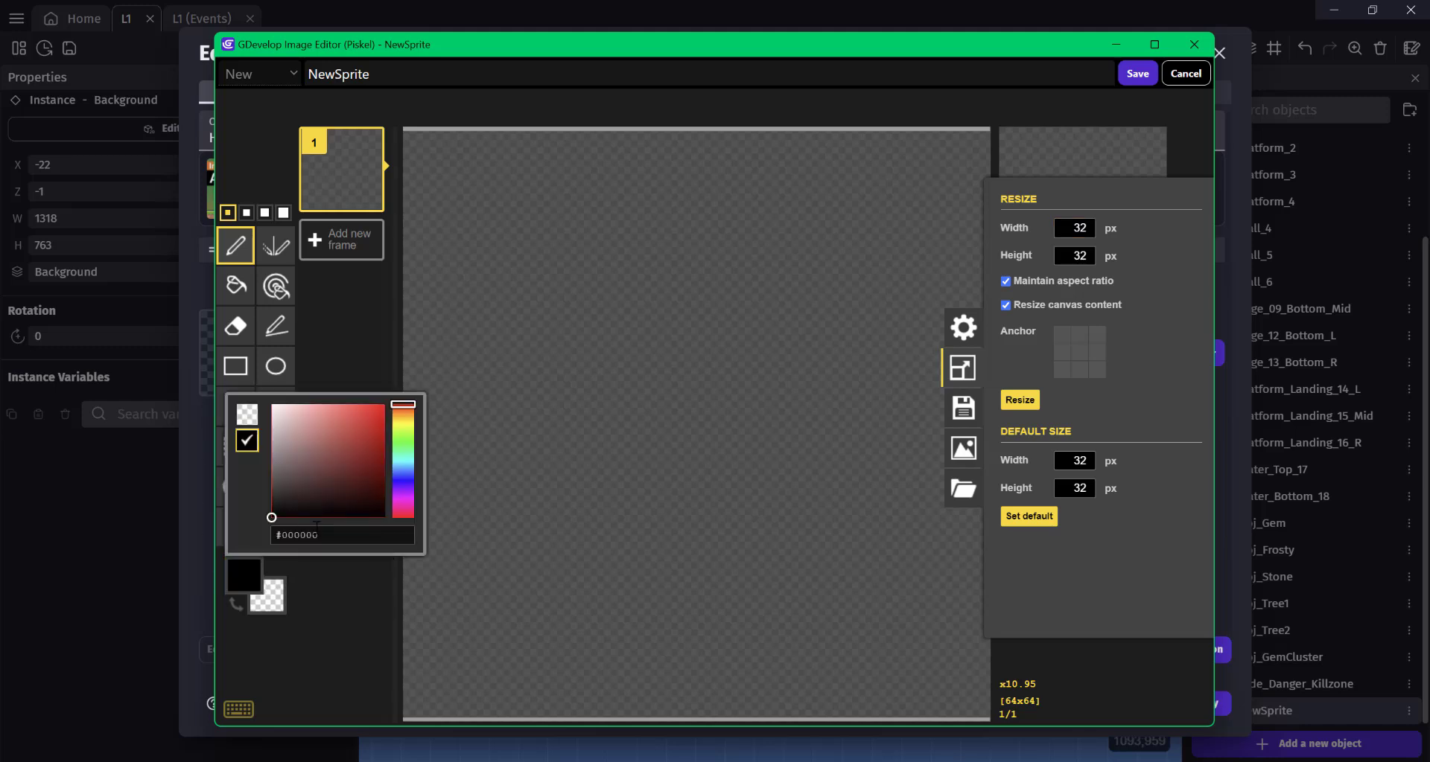
click(402, 463)
drag(369, 440, 414, 370)
click(236, 285)
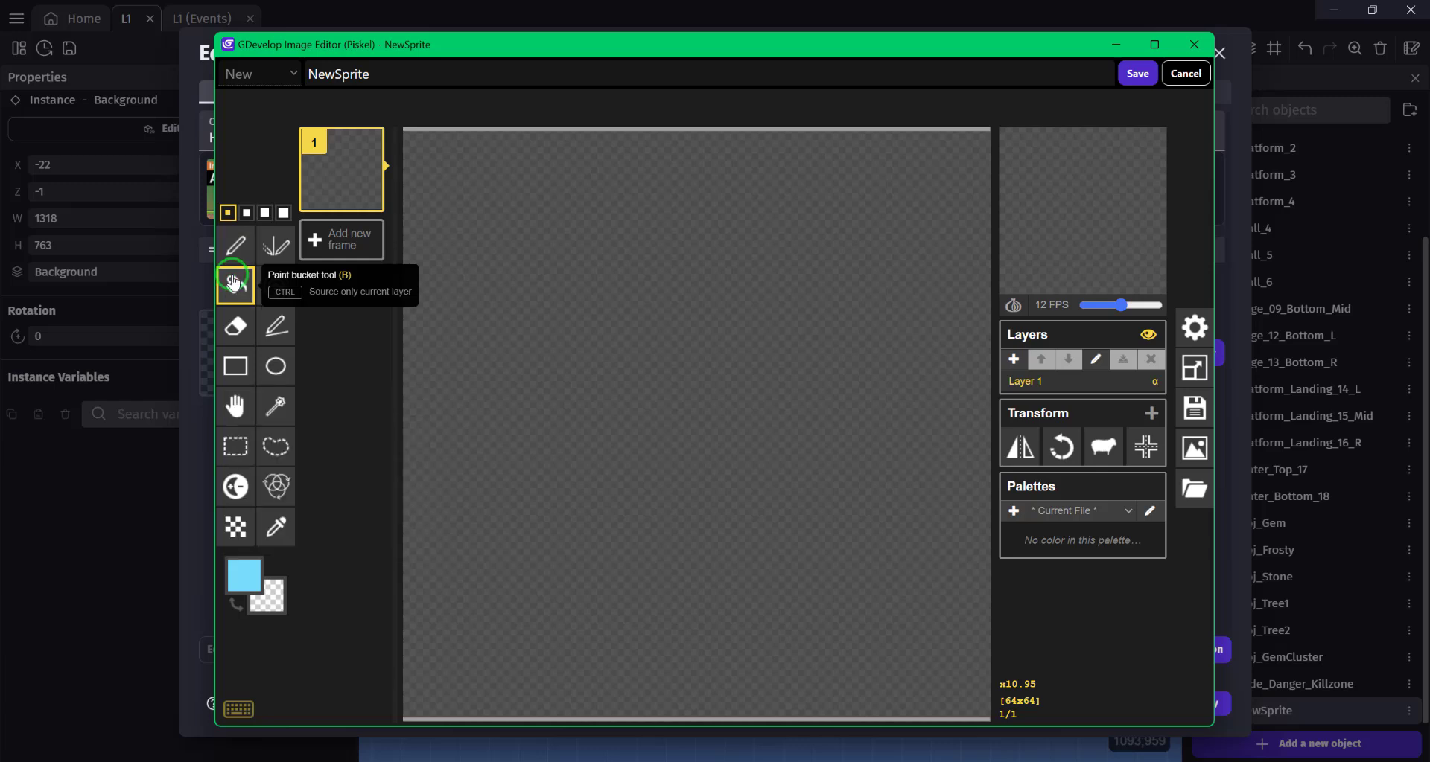
click(639, 339)
scroll(589, 298, down, 3)
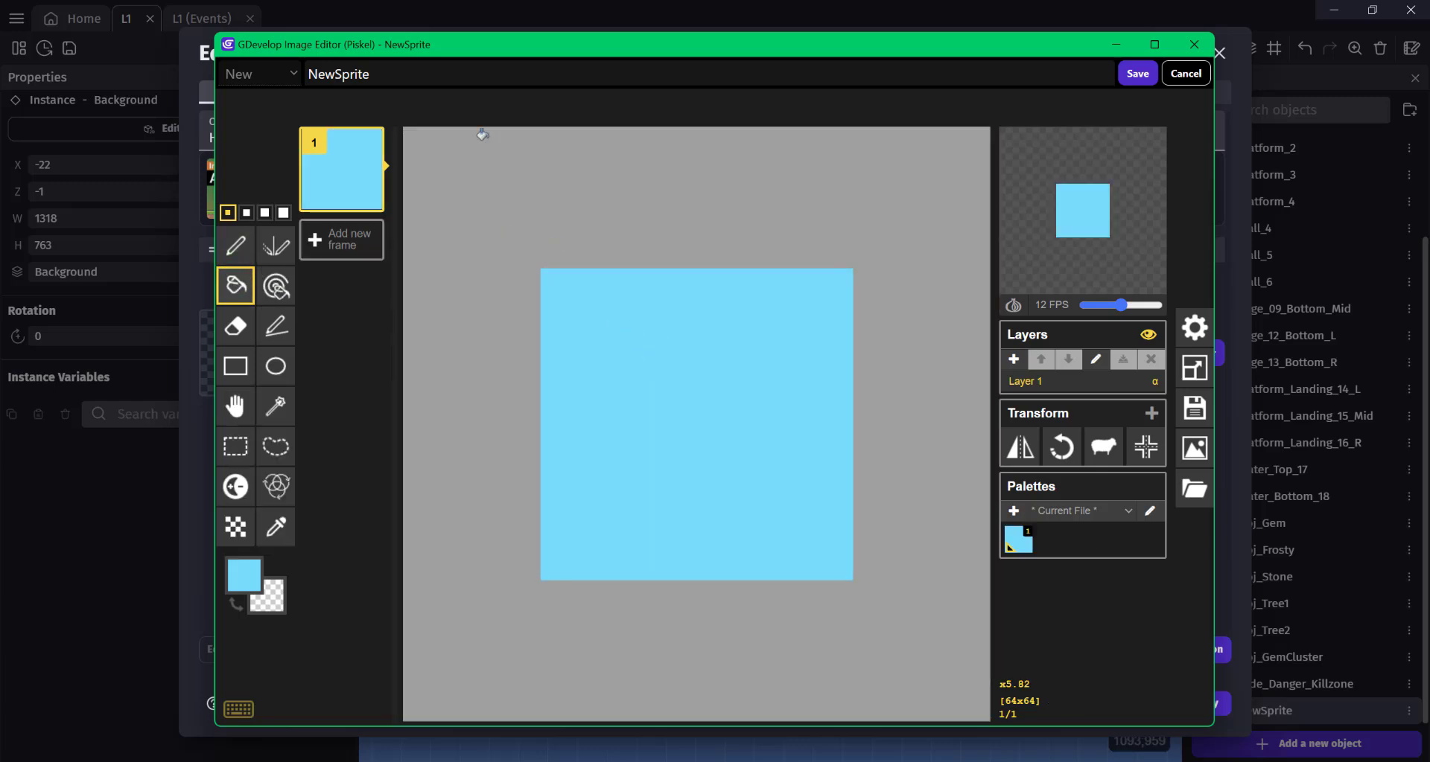
Name the blue image Hide_Player_Start, save and apply it, and place the object over the player above the lowest landing
double_click(379, 78)
text(Hide_Player_Start)
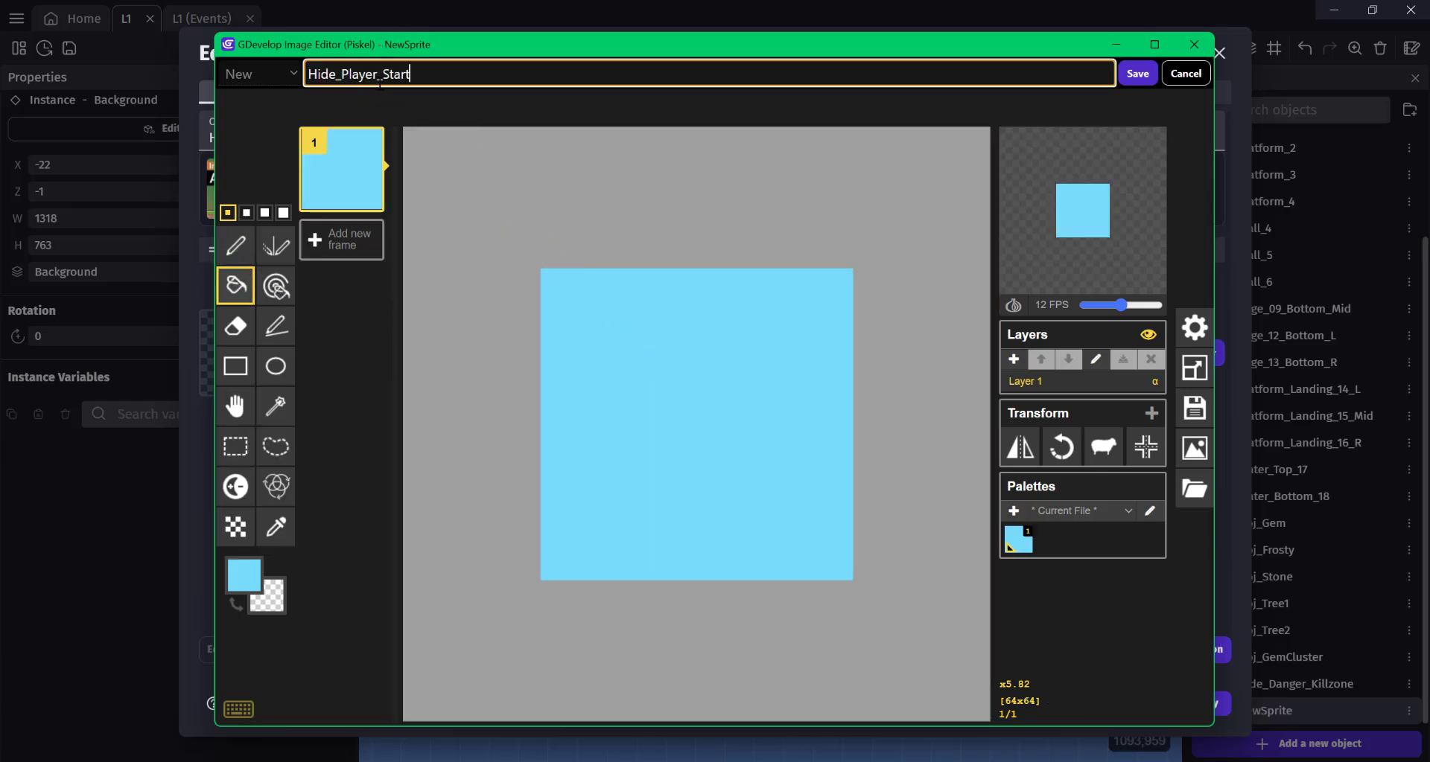
click(1137, 74)
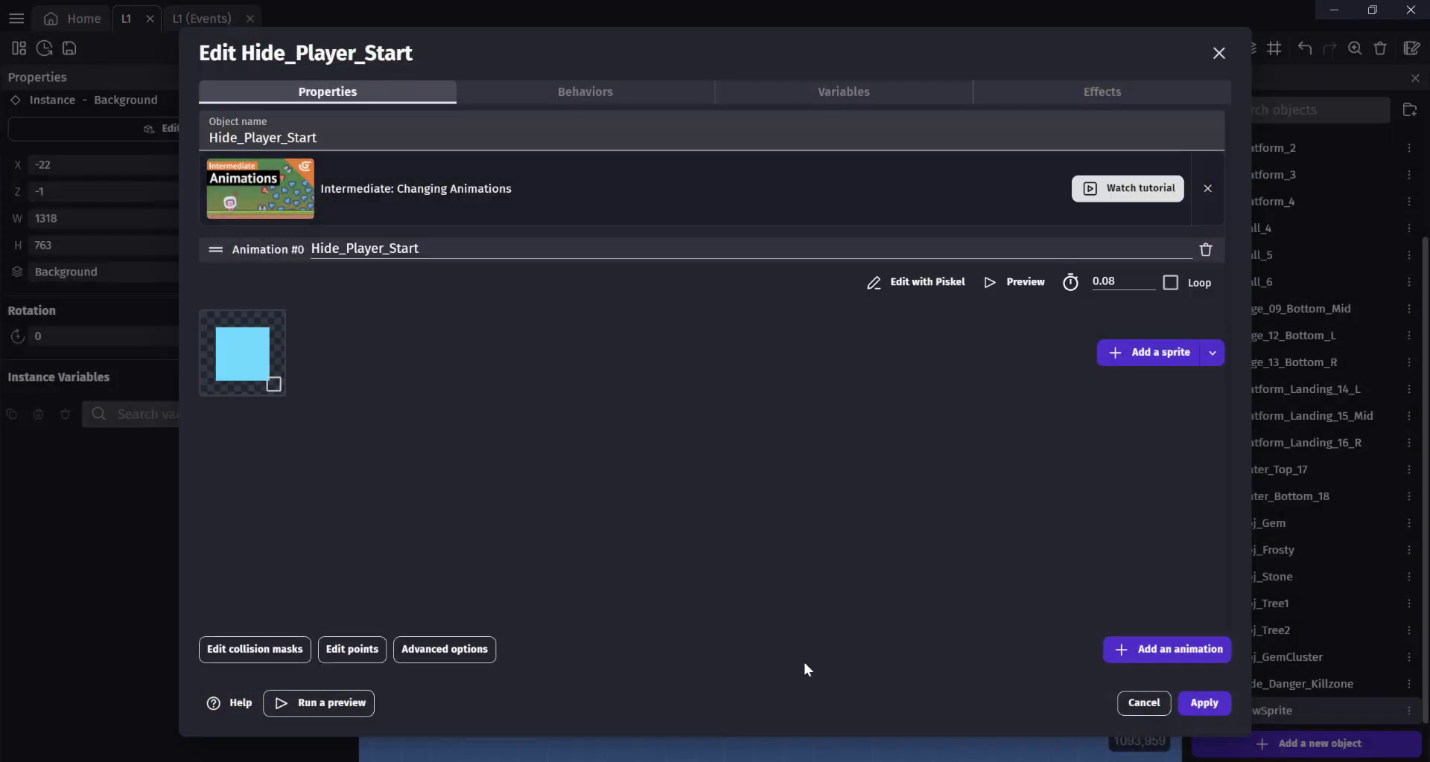
click(1204, 698)
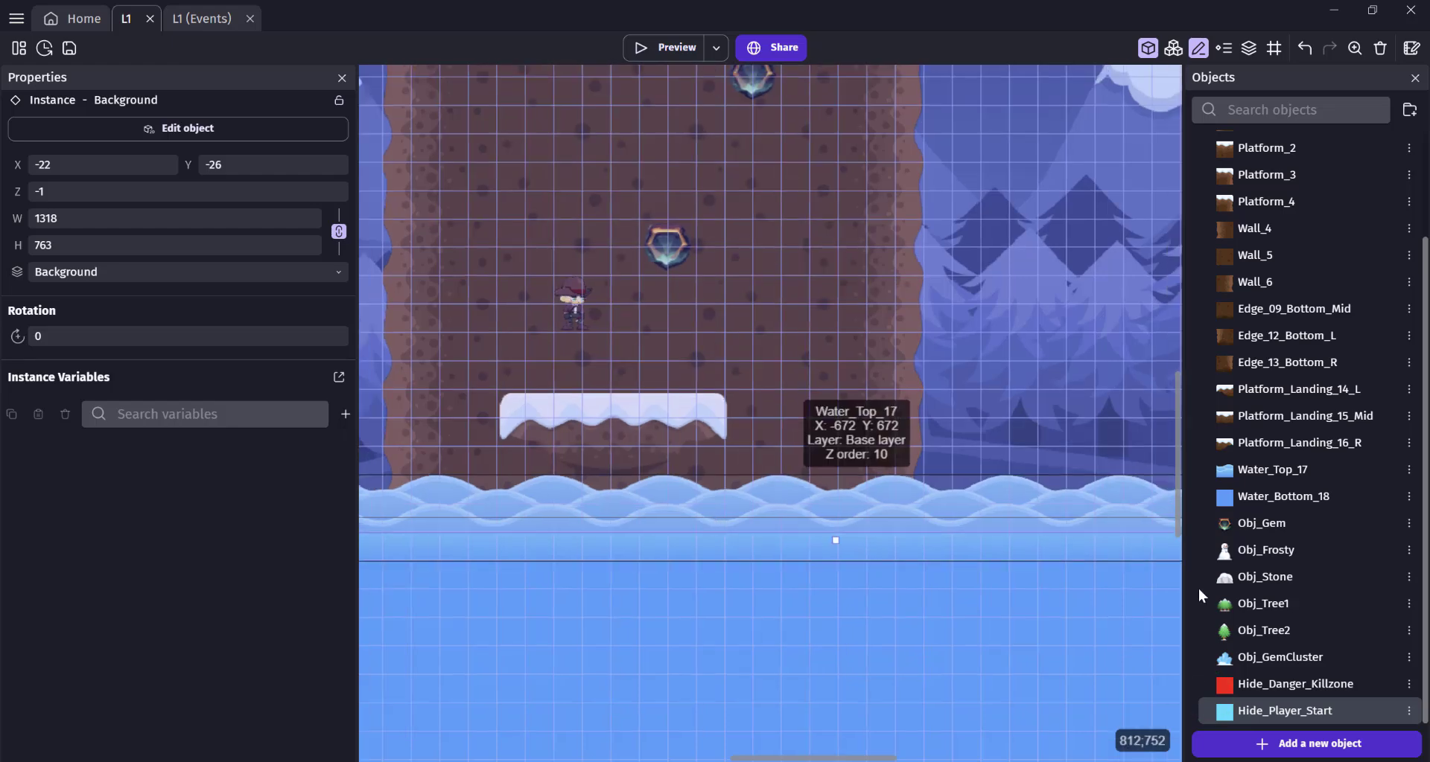
drag(1256, 711, 553, 280)
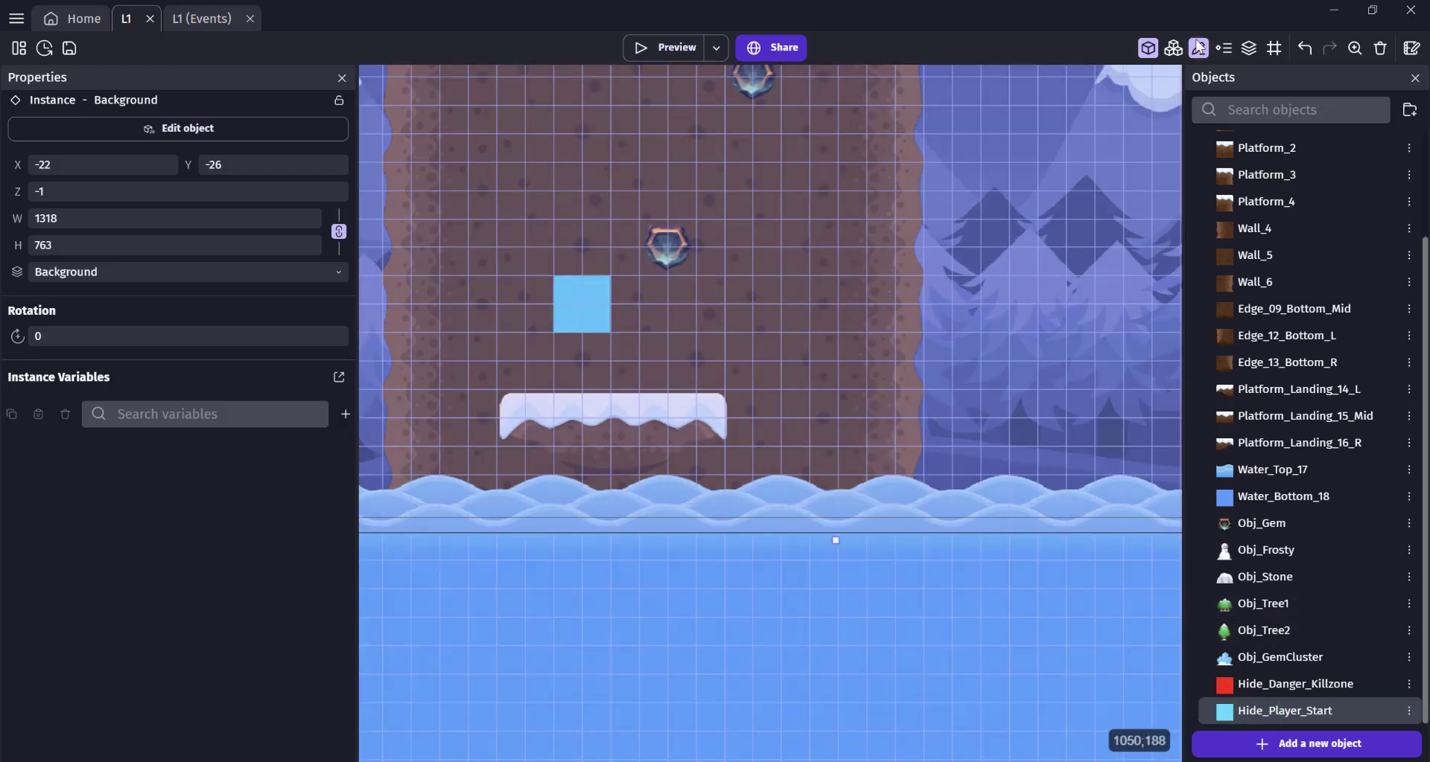
Display the layers and object groups editors, docking Object Groups between Objects and Layers
click(1249, 48)
drag(474, 596, 1315, 487)
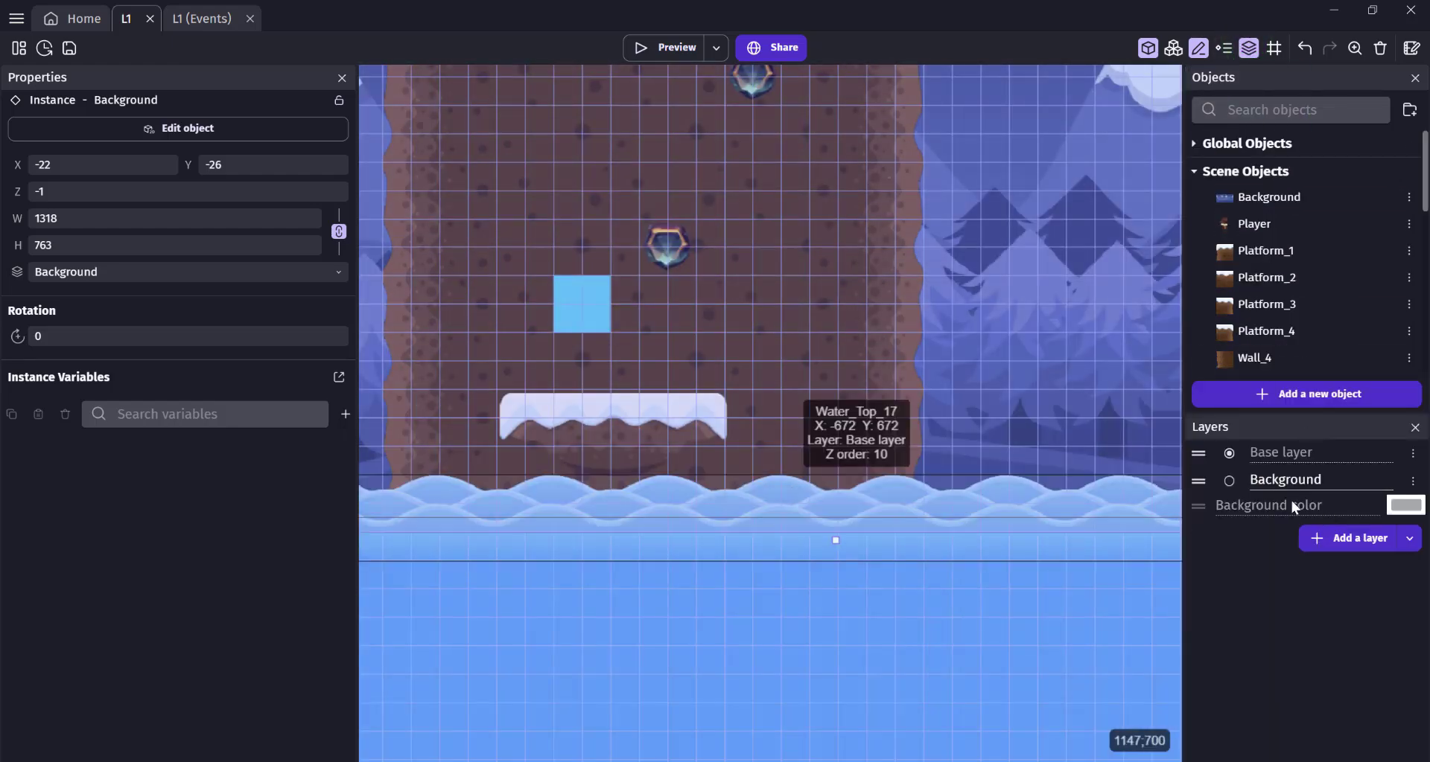
click(1172, 48)
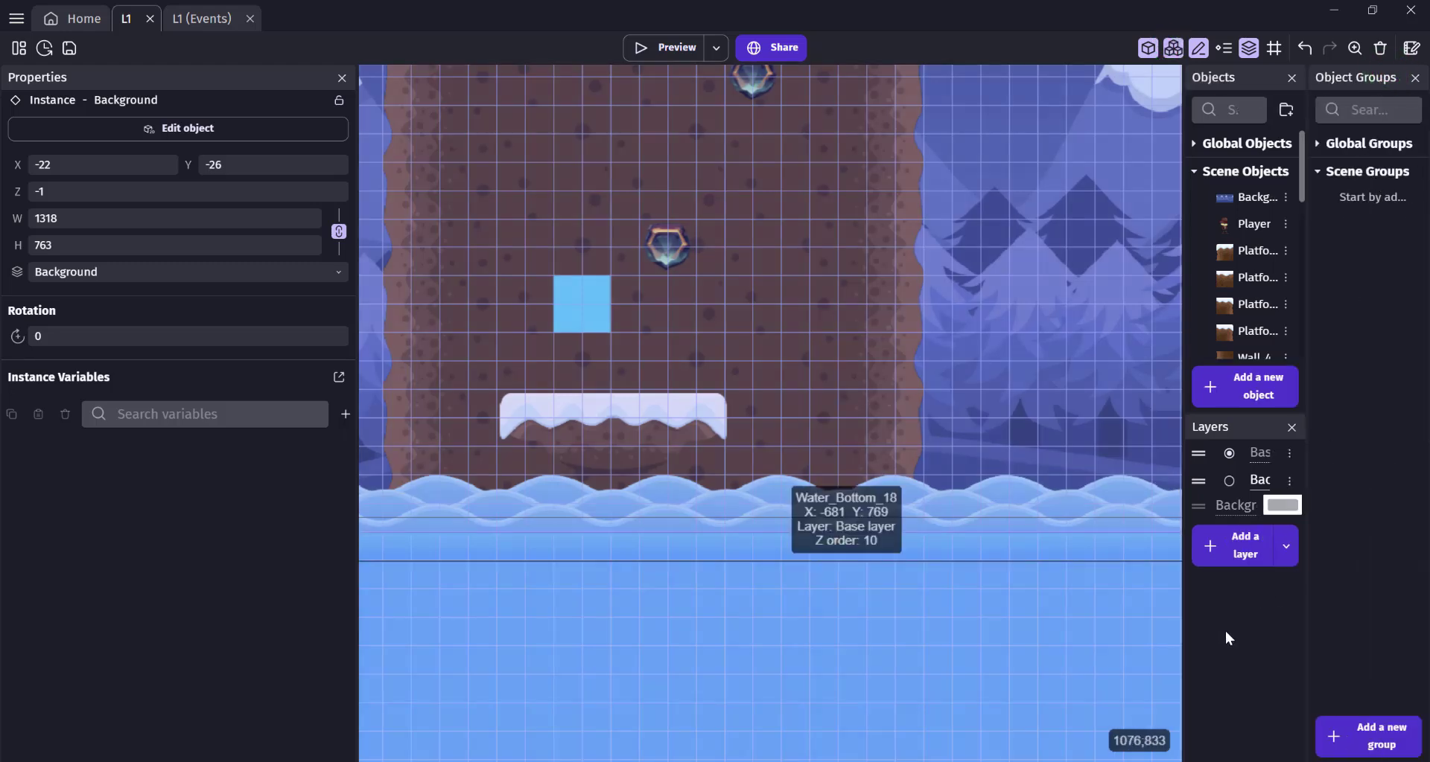
drag(1408, 77, 1288, 498)
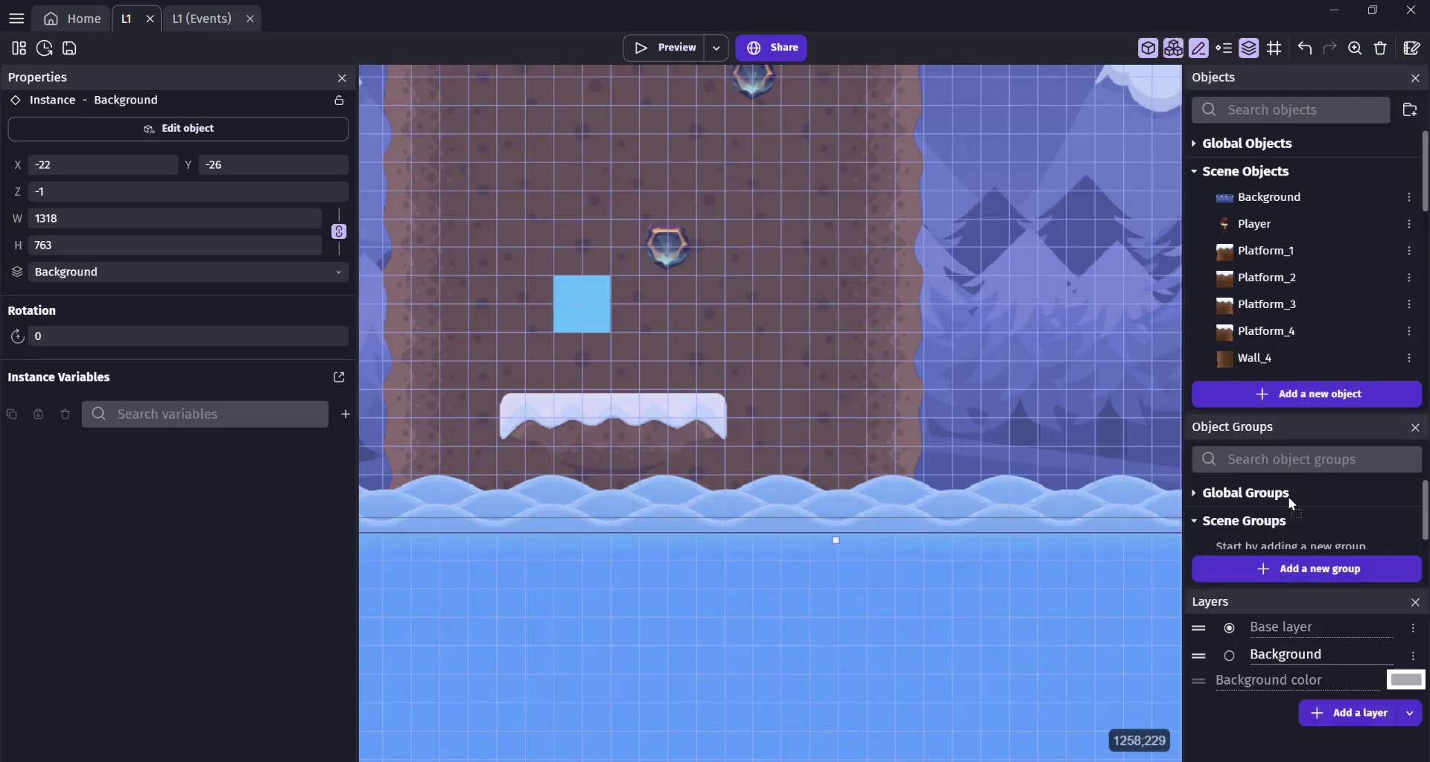
Add a new scene object group named Hide
click(1310, 569)
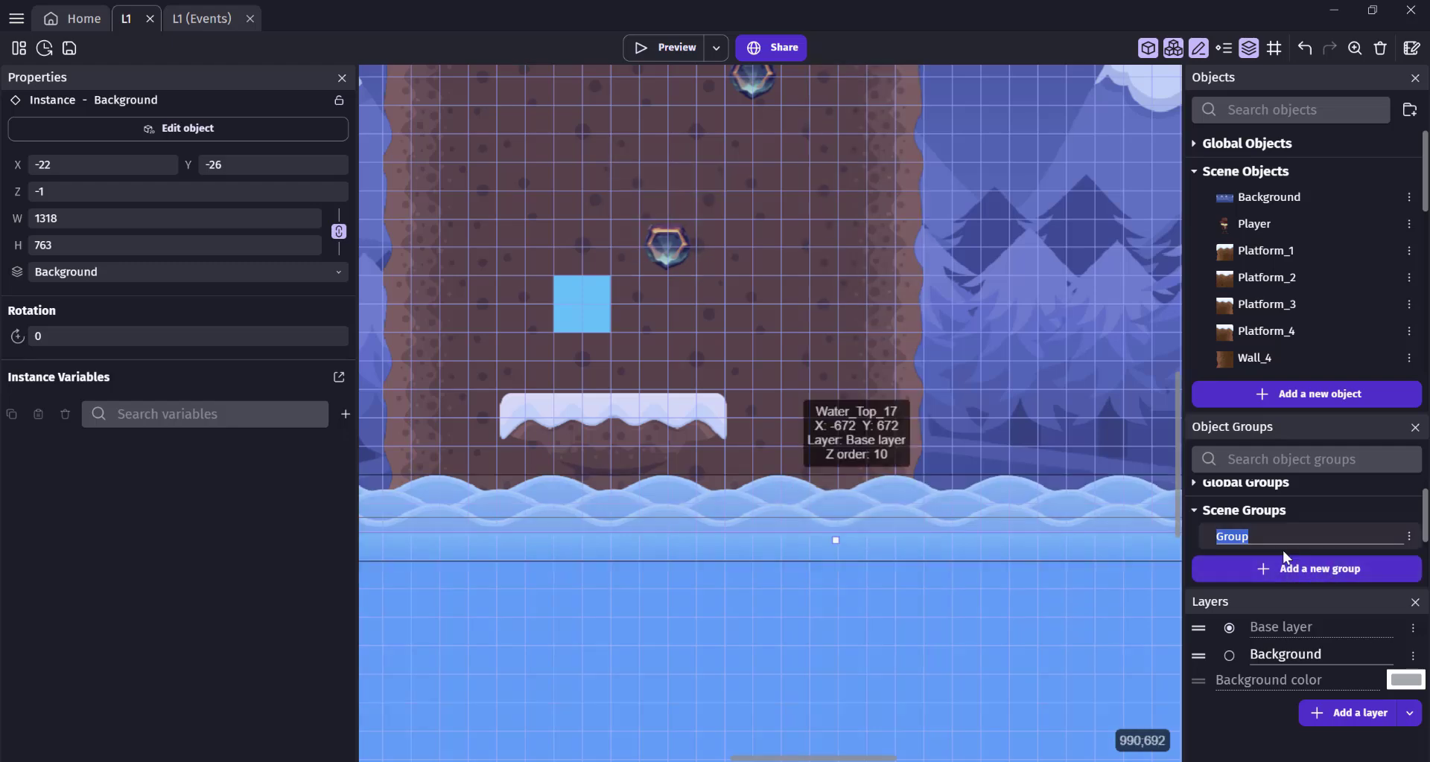
text(Hide)
key(Return)
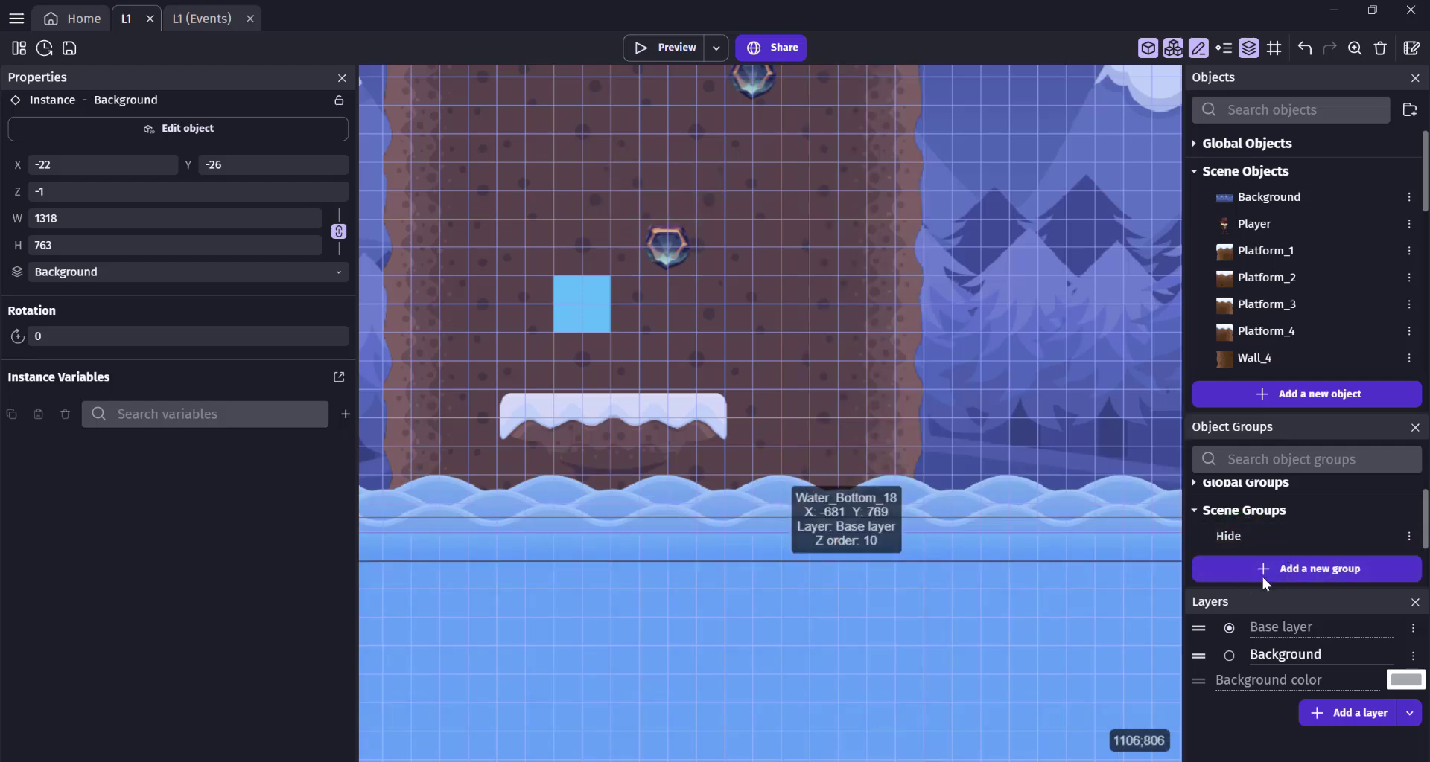
Add the Hide_Player_Start and Hide_Danger_Killzone objects to the Hide group and apply the change
double_click(1241, 544)
click(767, 400)
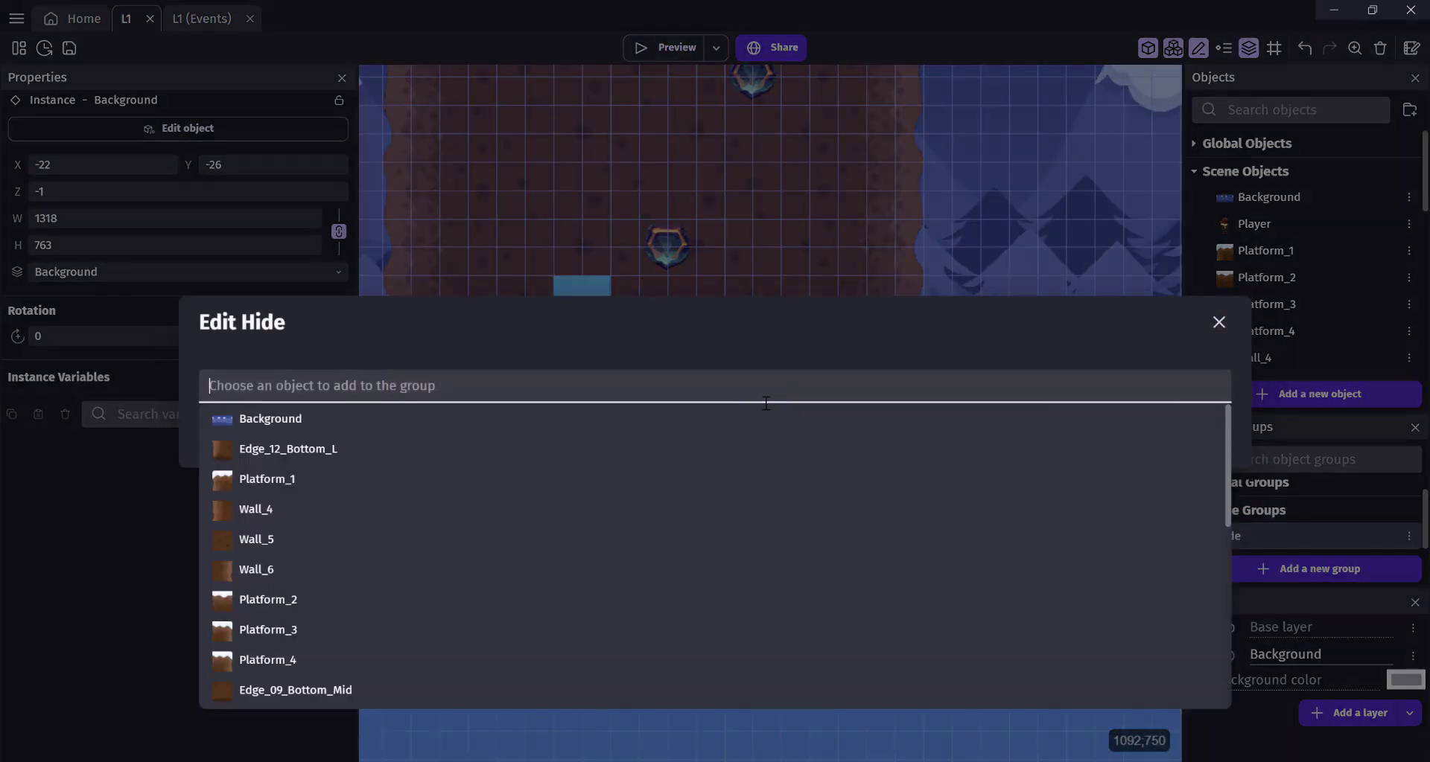
text(hi)
click(396, 442)
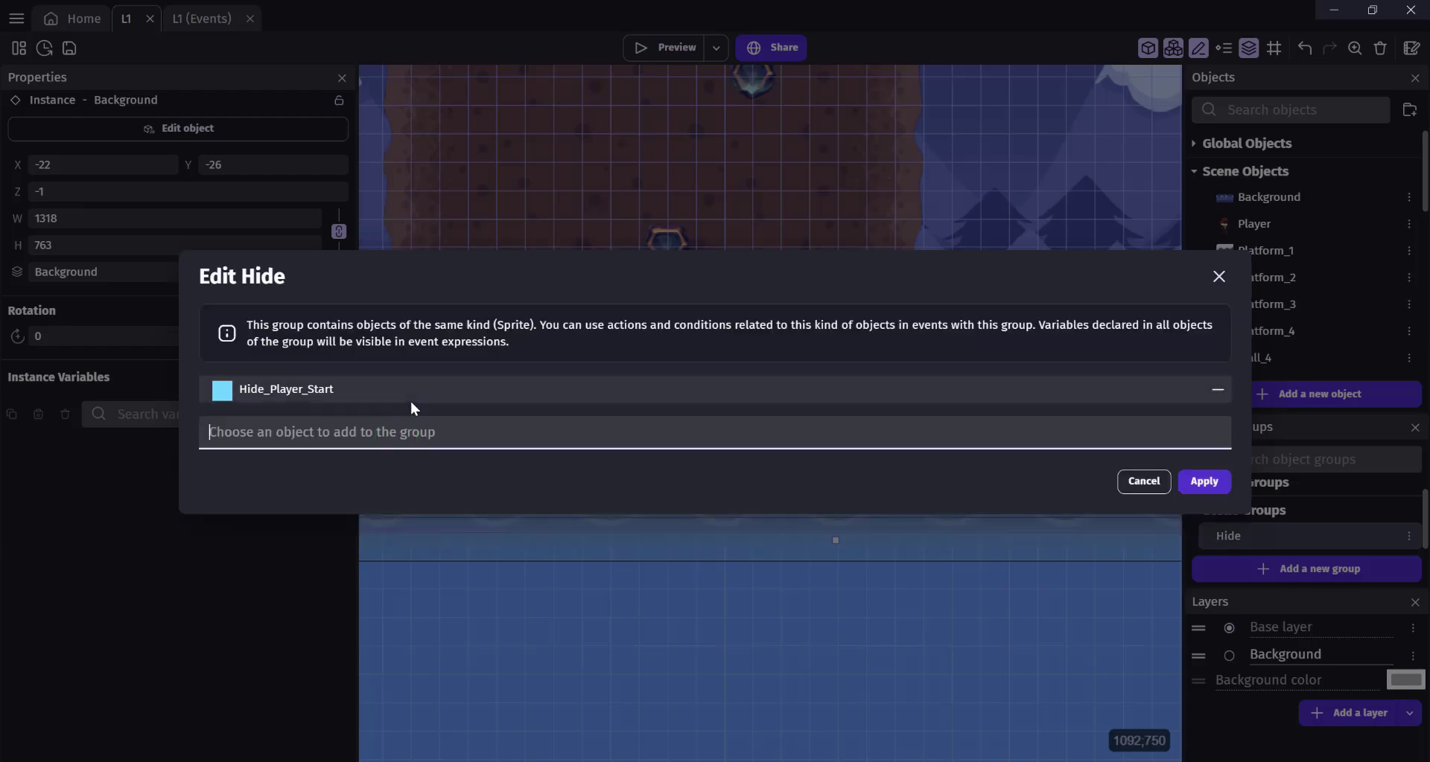
click(409, 426)
text(hi)
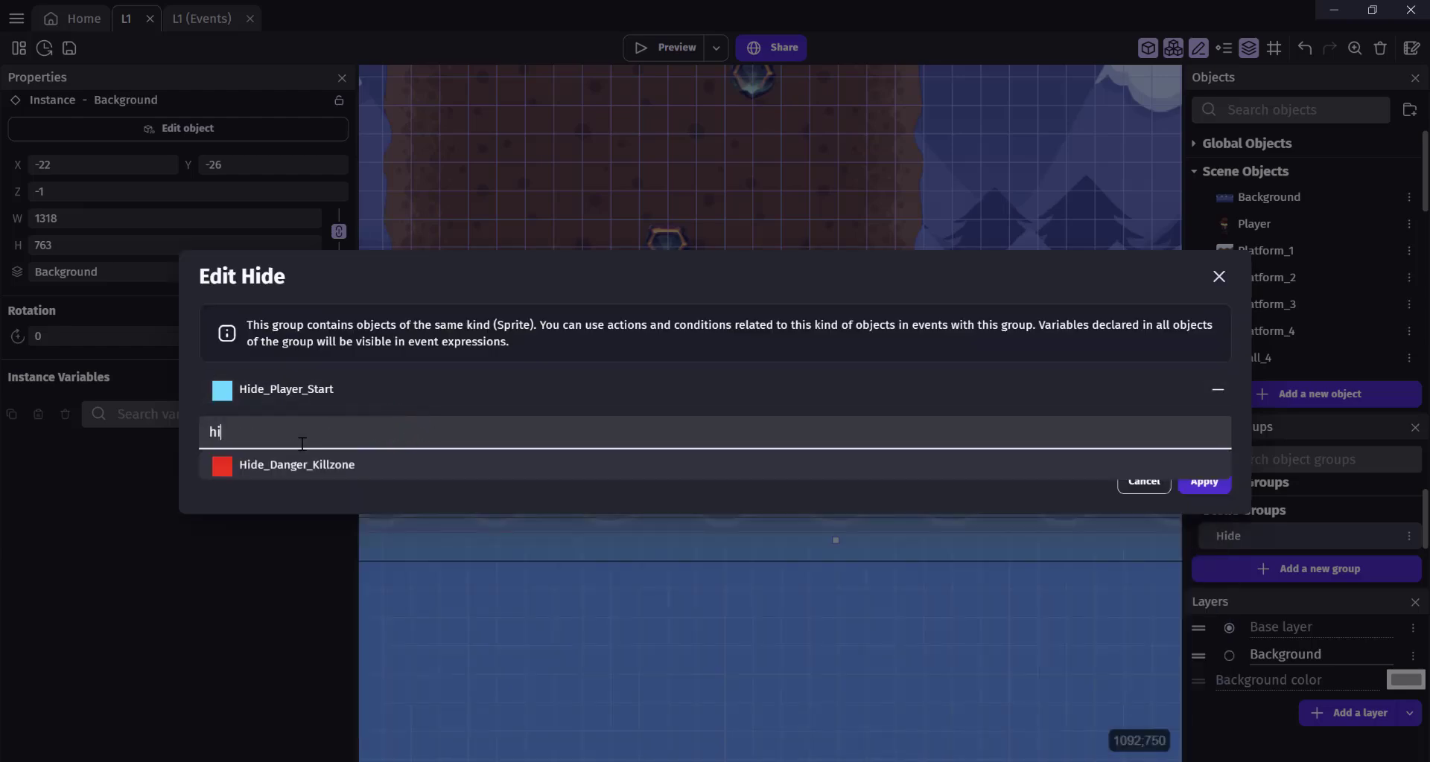
click(297, 465)
click(1201, 490)
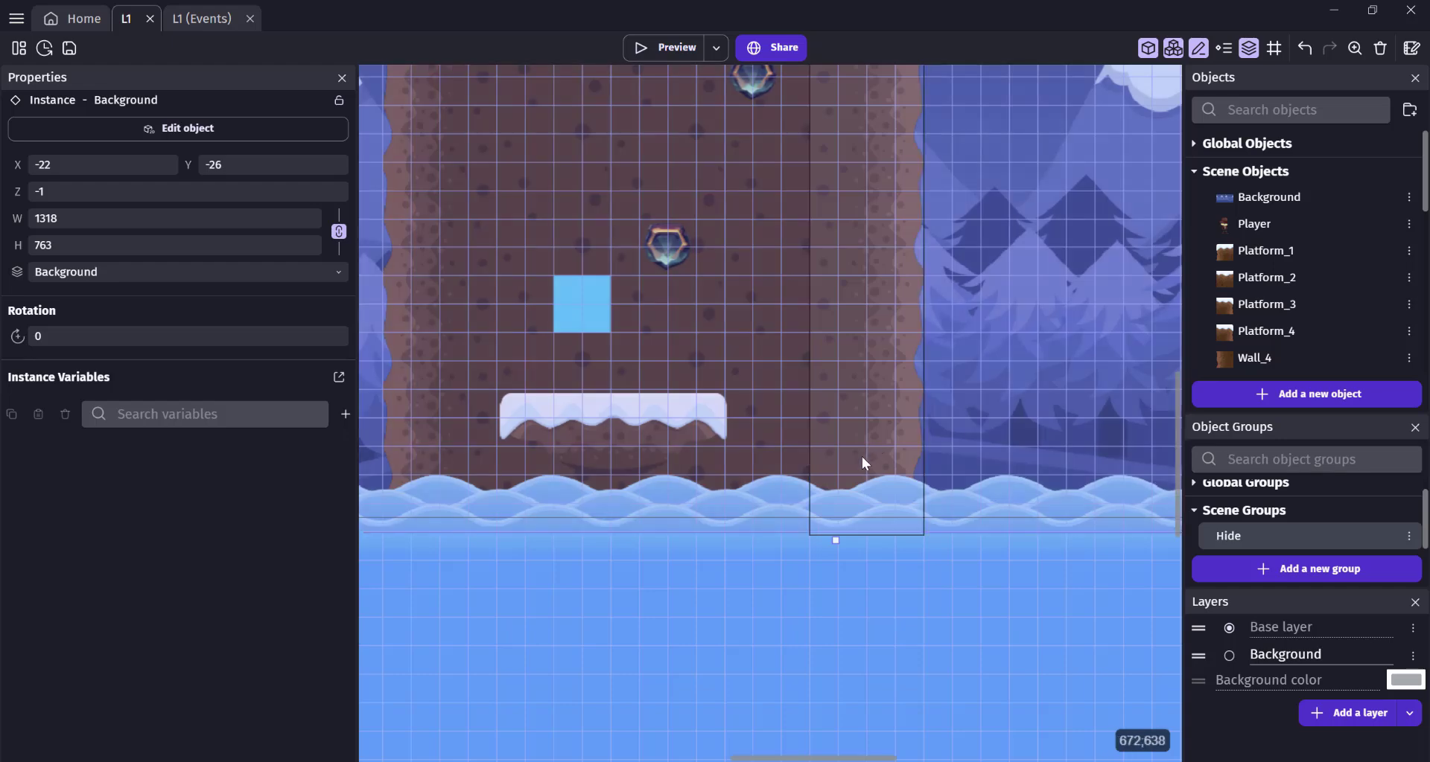
Set the Z order of the placed Hide_Player_Start to 2 and shift the player in front of it to X 339, Y 451
ctrl+scroll(767, 336, down, 3)
click(645, 316)
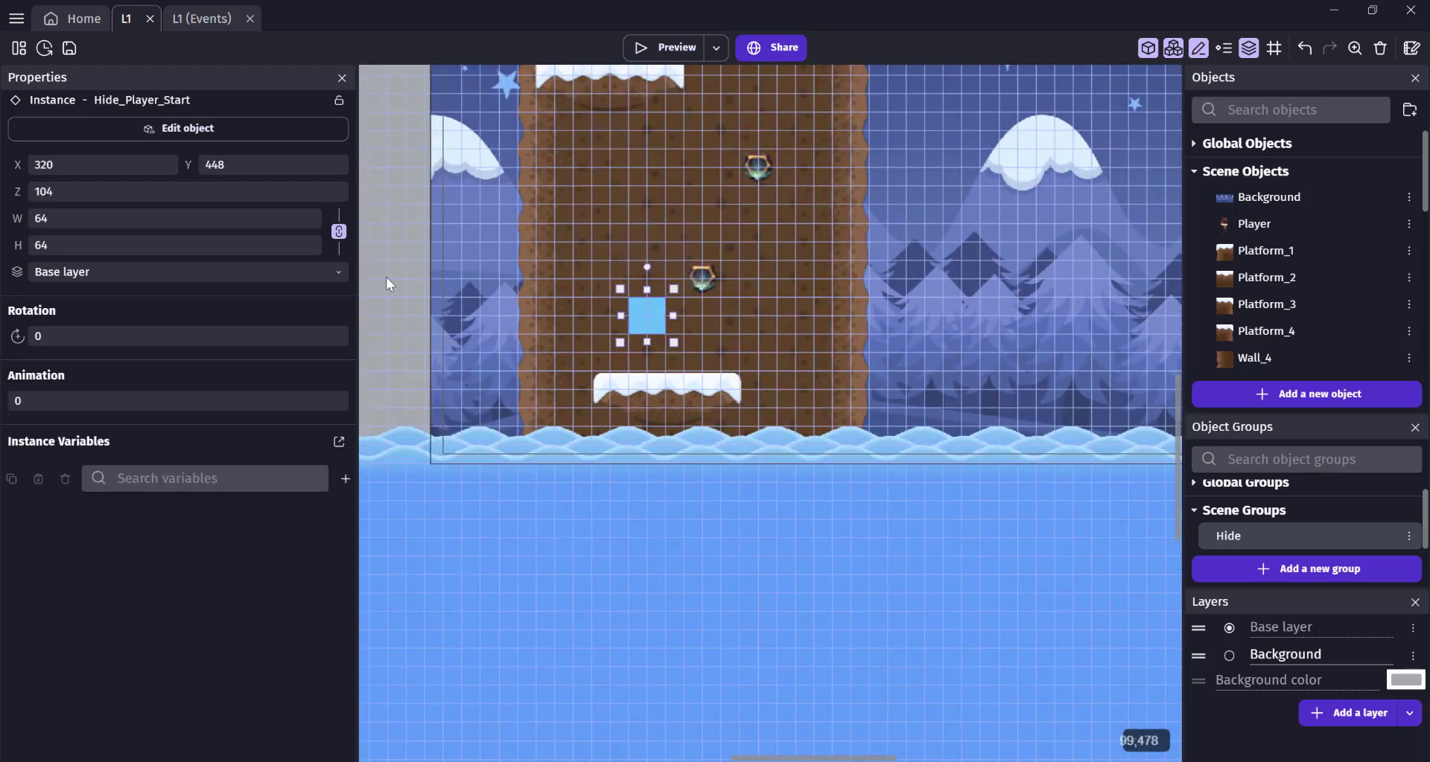
double_click(79, 191)
text(2)
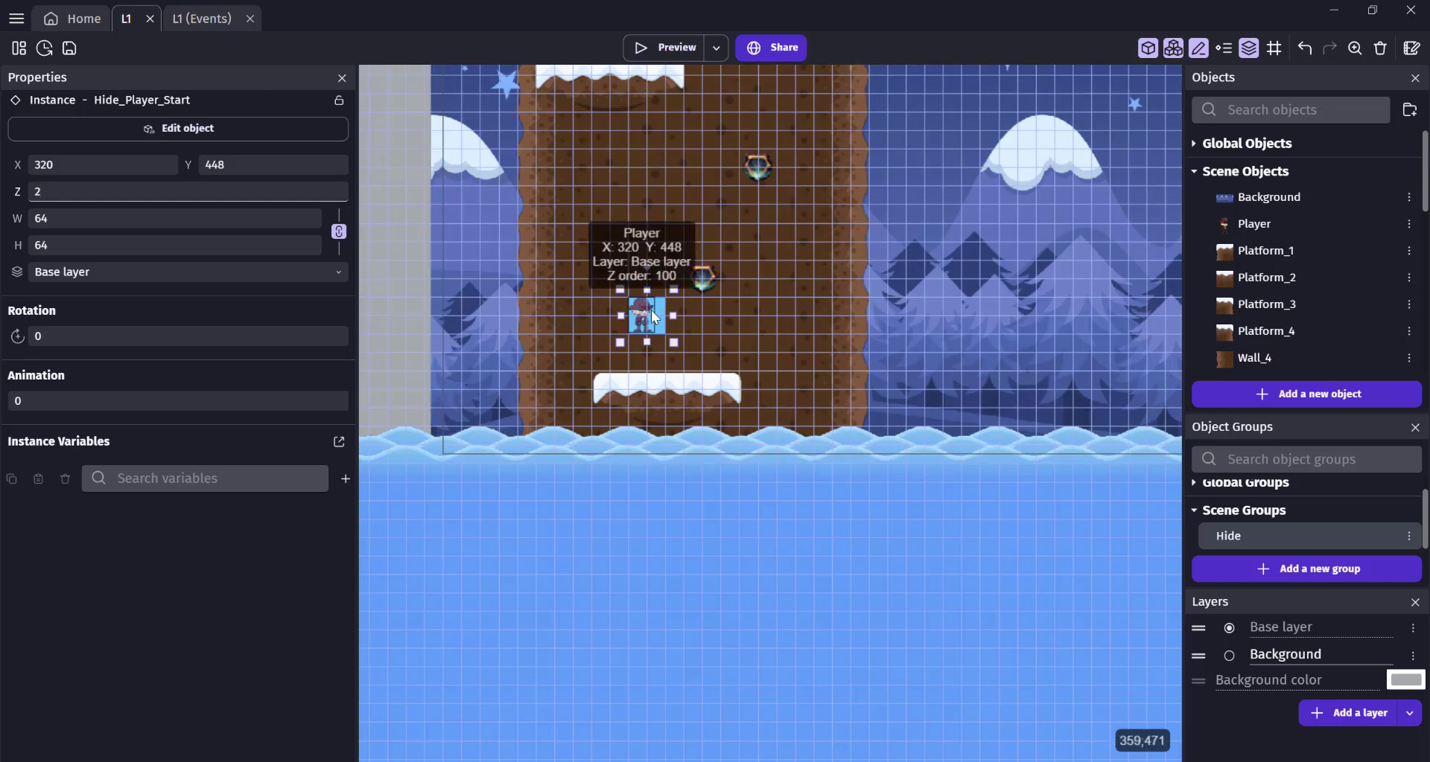
click(642, 316)
ctrl+scroll(639, 311, up, 3)
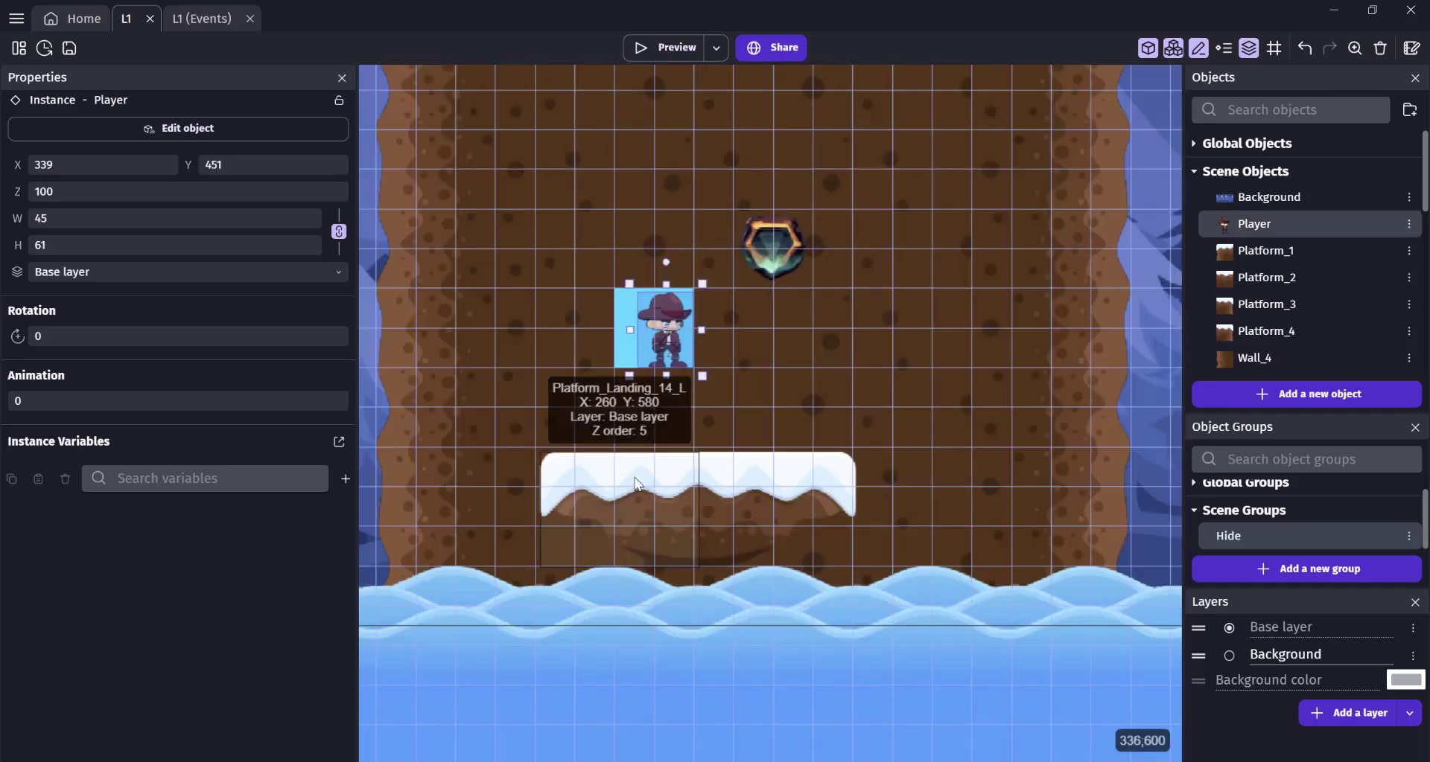
Add a new event to the L1 events with a condition testing Hide_Danger_Killzone's collision with Player
click(202, 18)
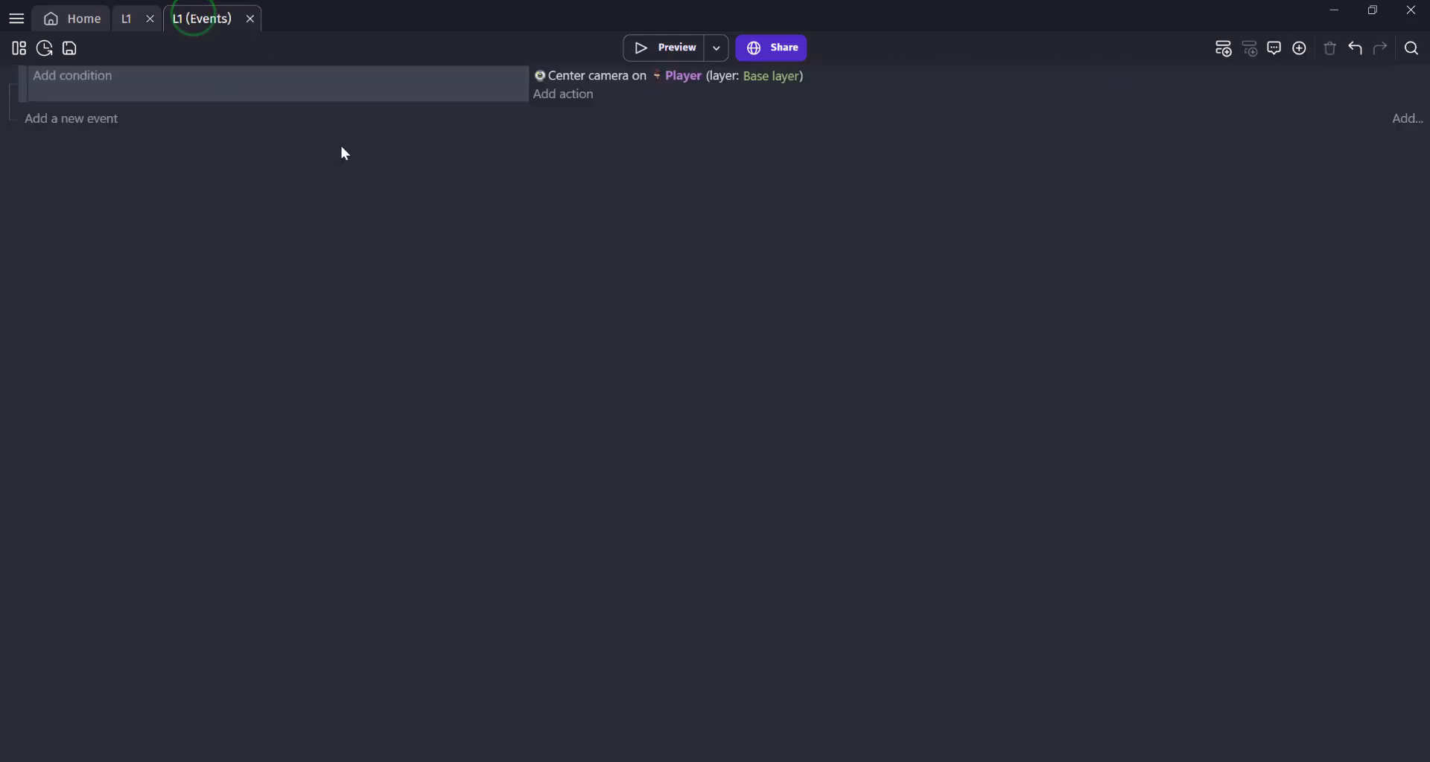
click(29, 121)
click(76, 114)
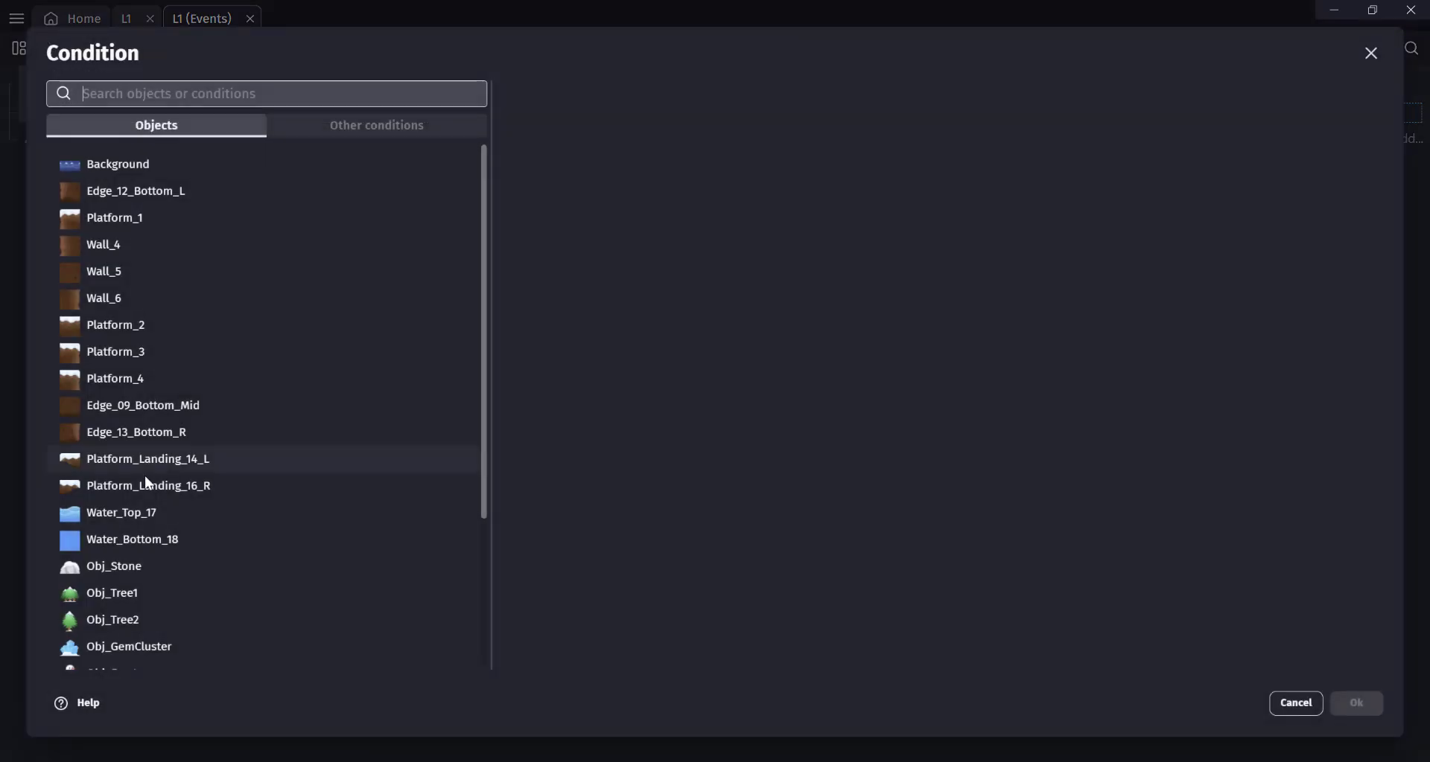
scroll(144, 476, down, 3)
click(119, 570)
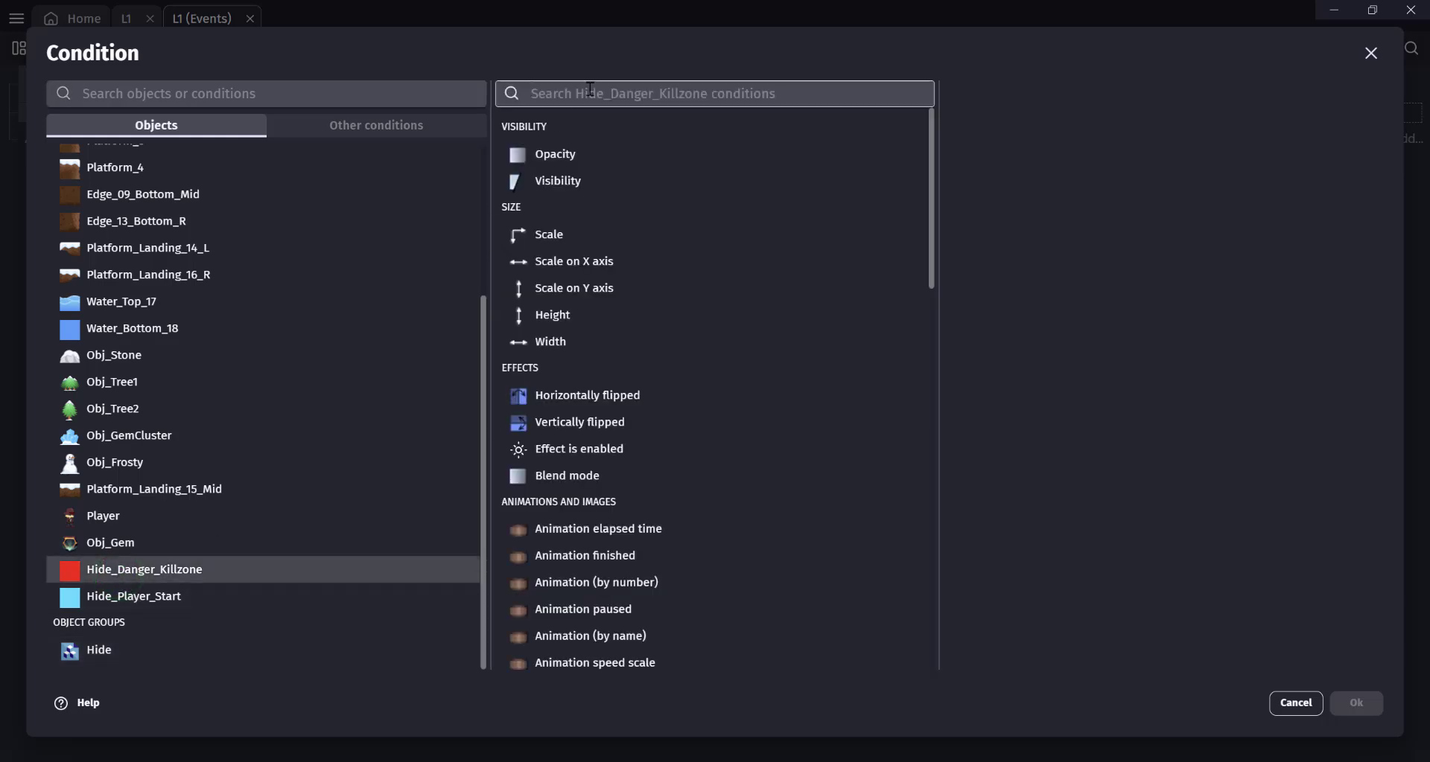
text(coll)
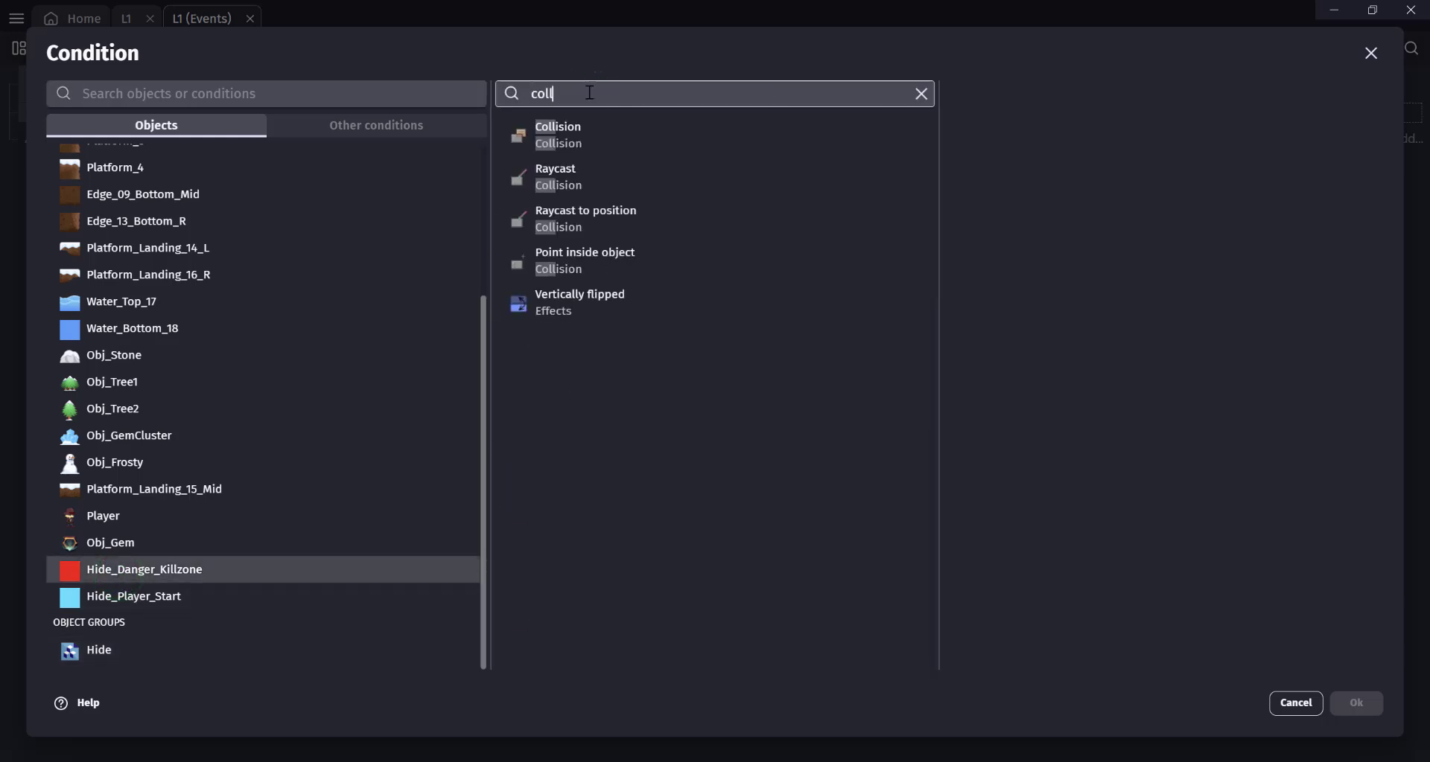
click(525, 138)
click(1040, 146)
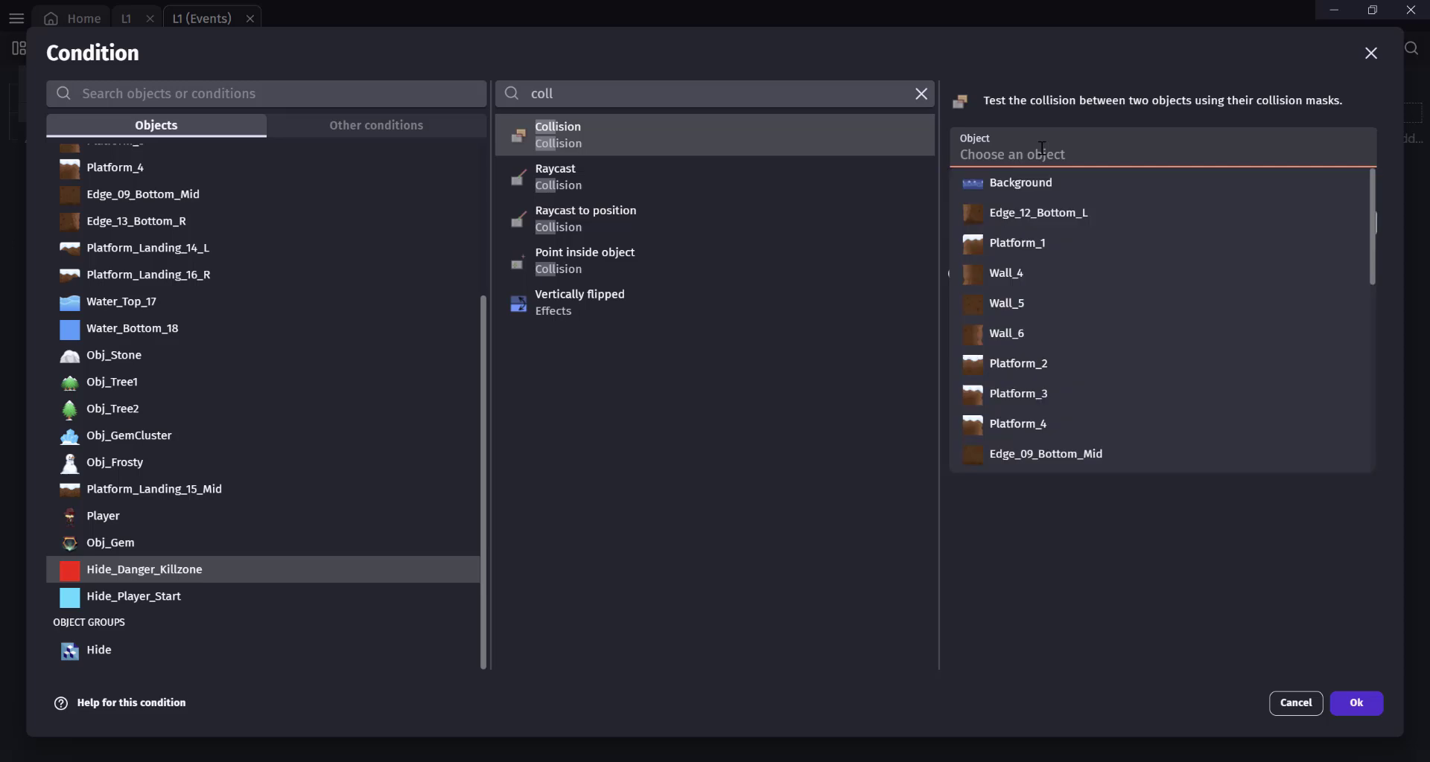
text(player)
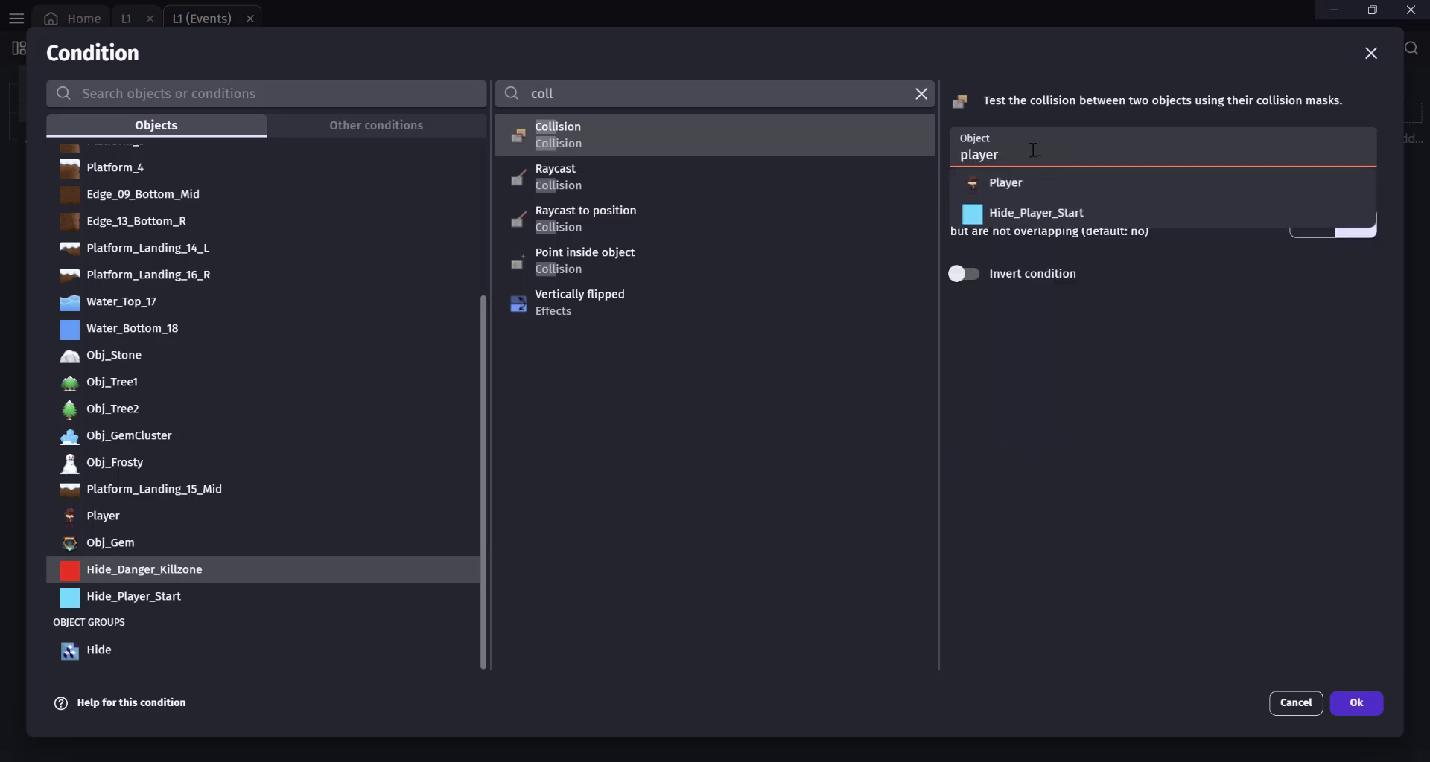
click(1009, 181)
click(1355, 707)
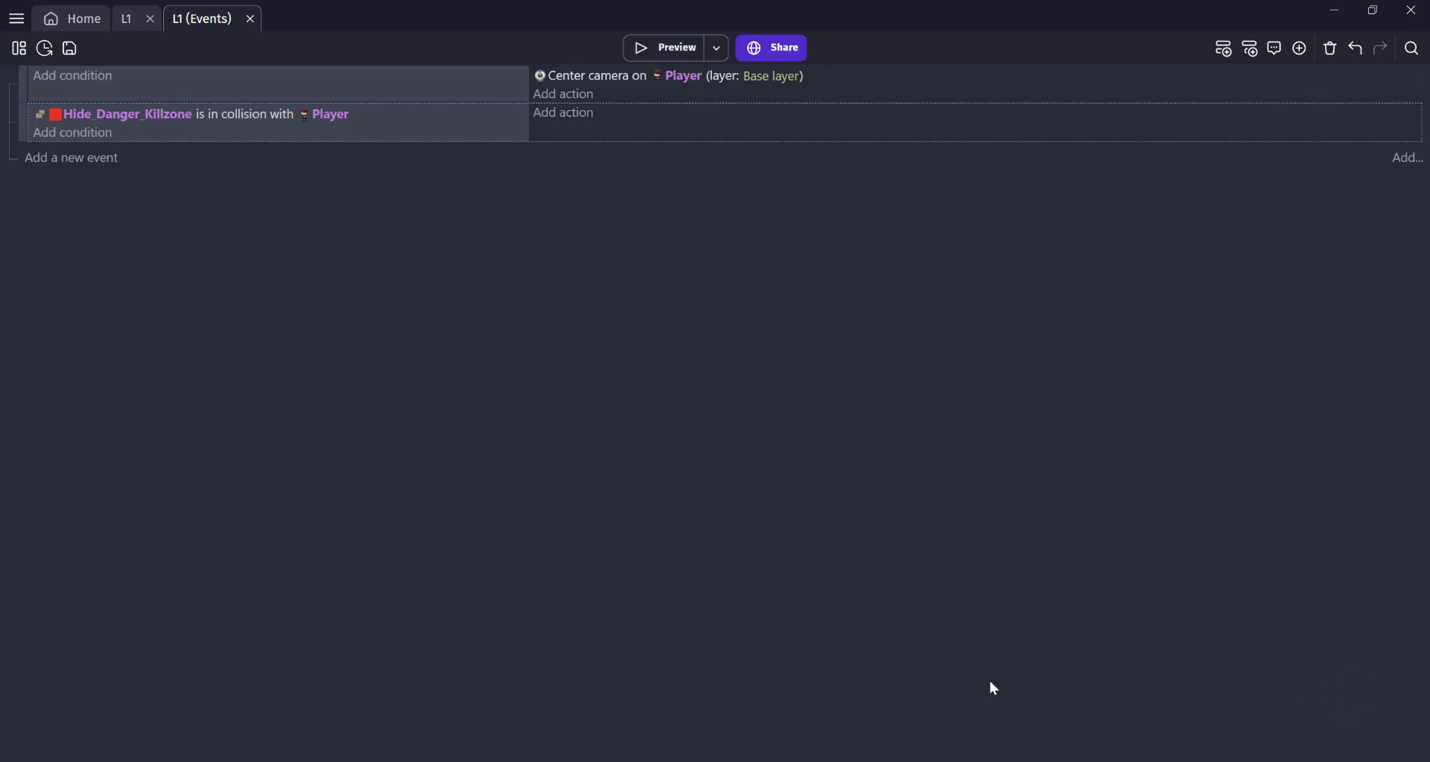
Add a Player position action to the Hide_Danger_Killzone collision event, with the X position set to Hide_Player_Start.X()
click(567, 114)
scroll(181, 356, down, 3)
click(101, 522)
text(position)
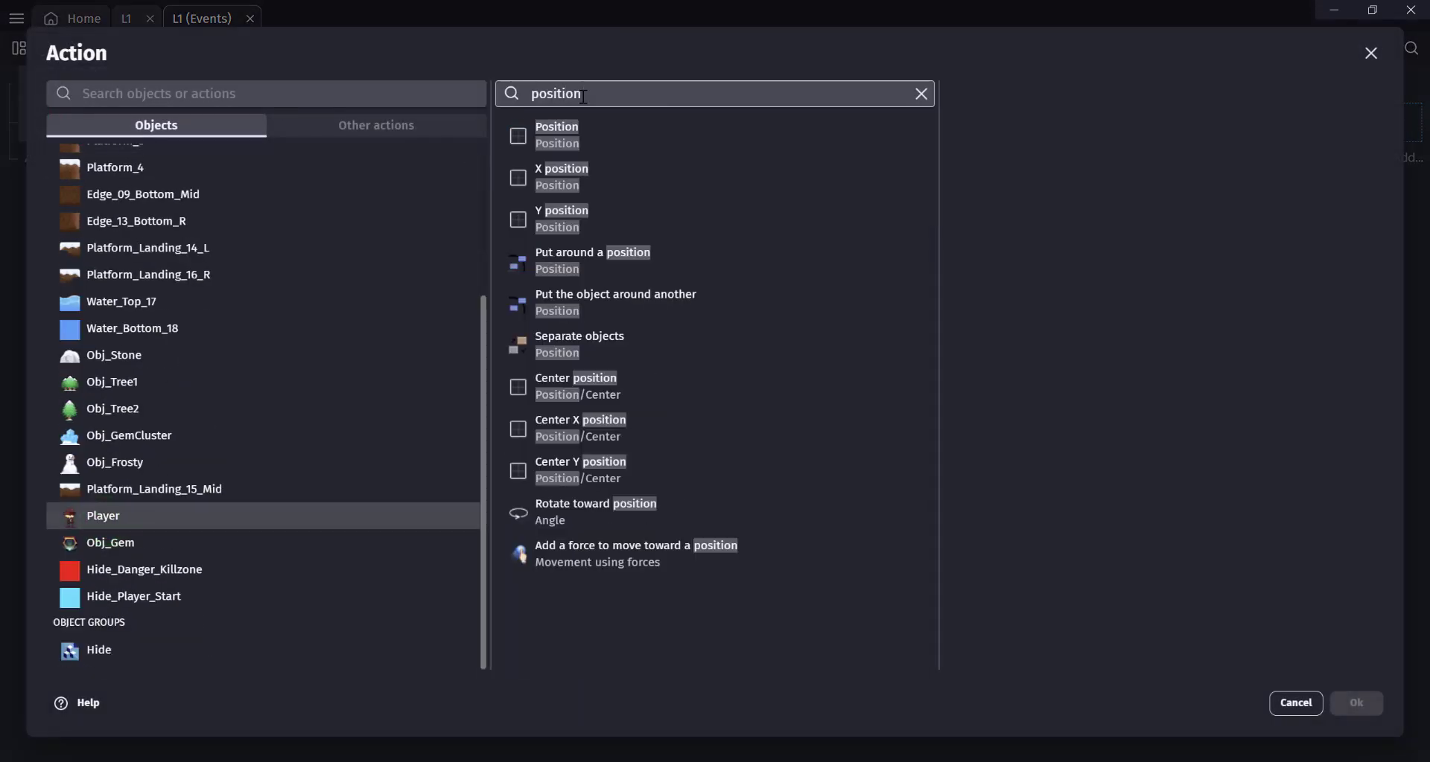
click(599, 136)
click(1021, 189)
text(play)
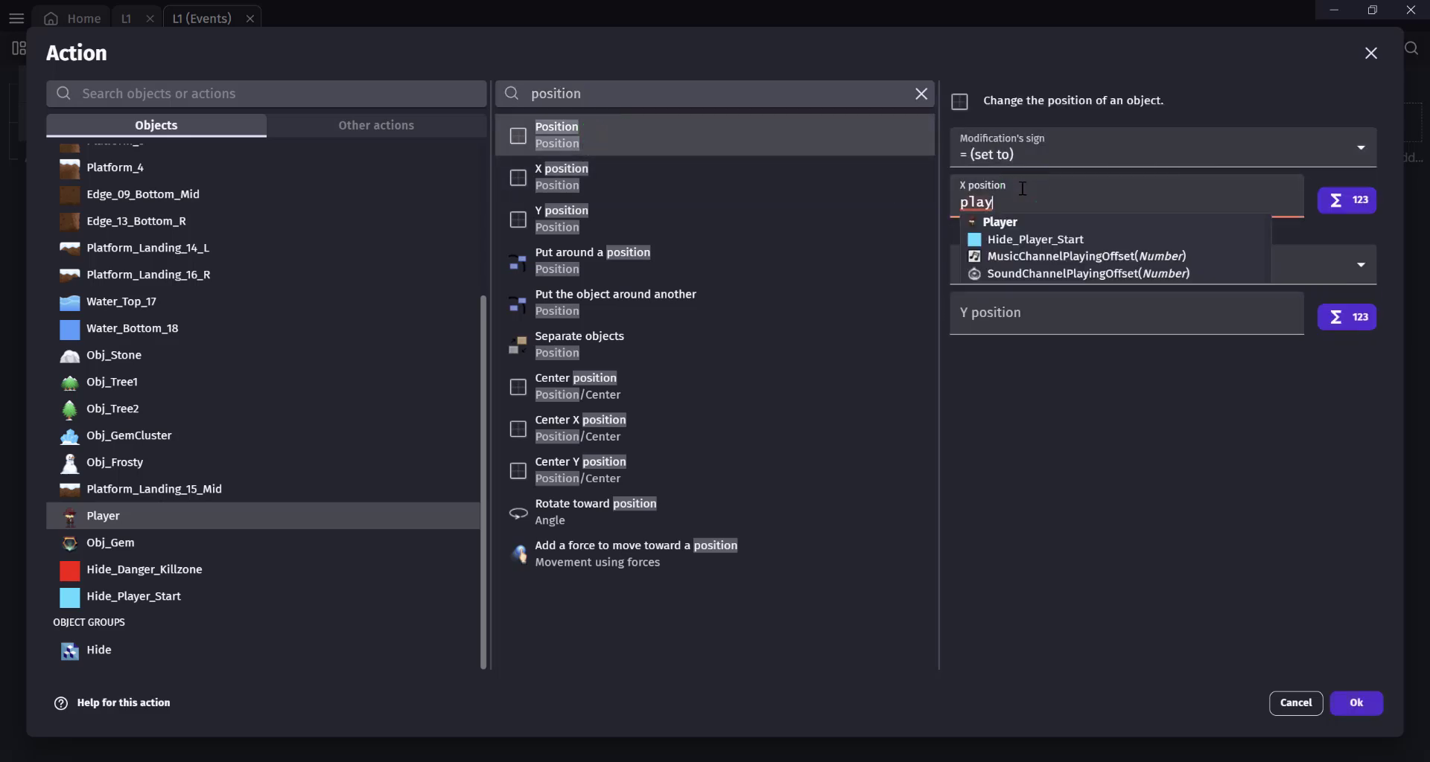
click(1053, 238)
text(x)
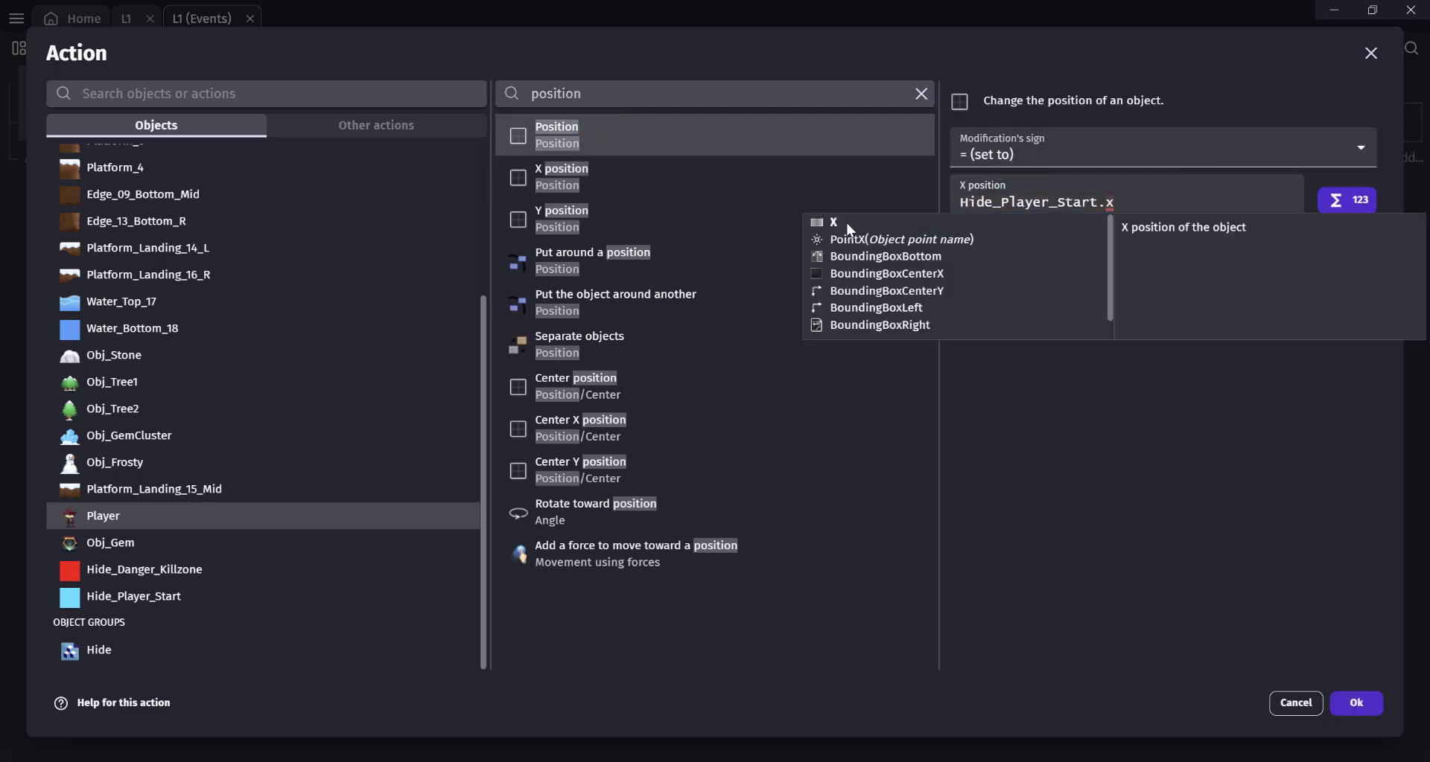
click(846, 221)
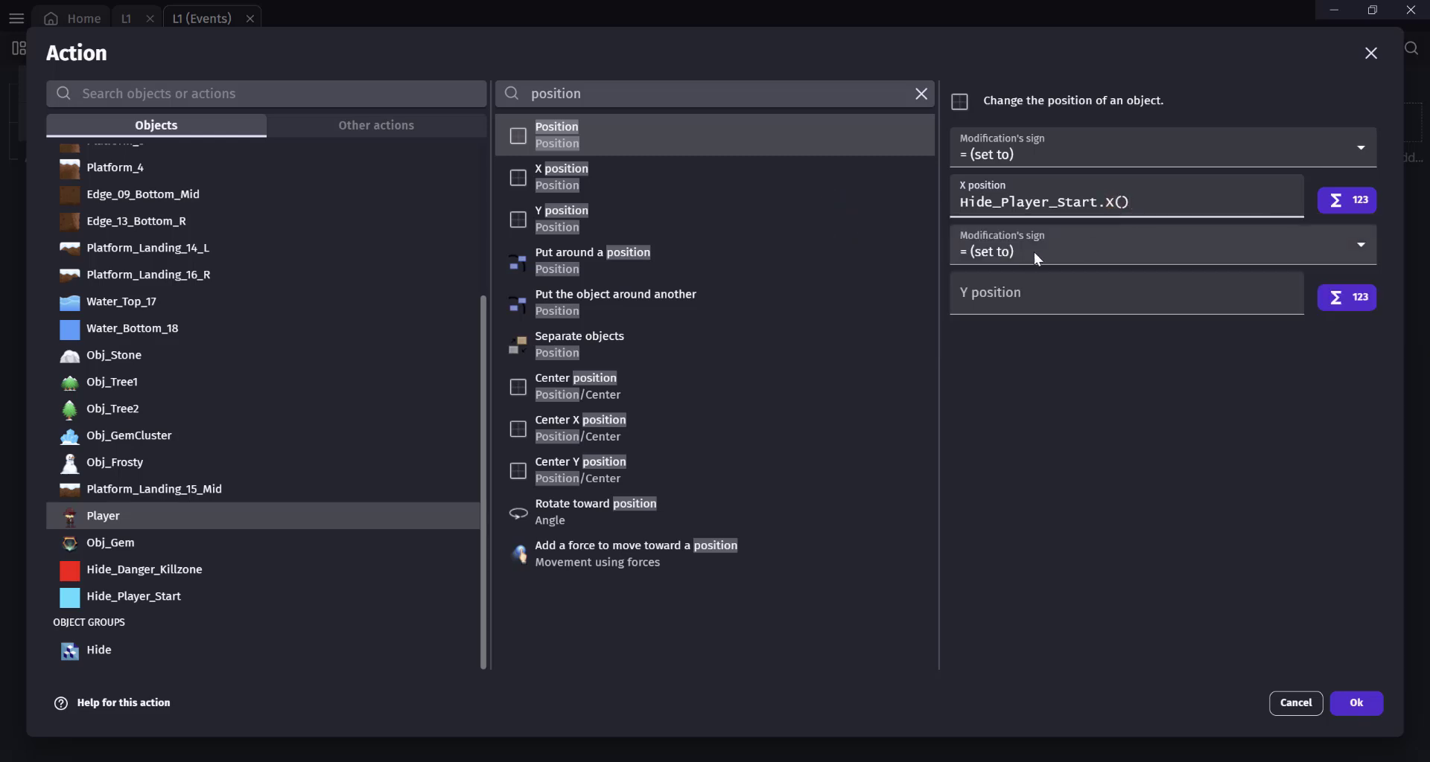
Set the action's Y position to Hide_Player_Start.Y() and confirm the action
click(1000, 298)
text(hi)
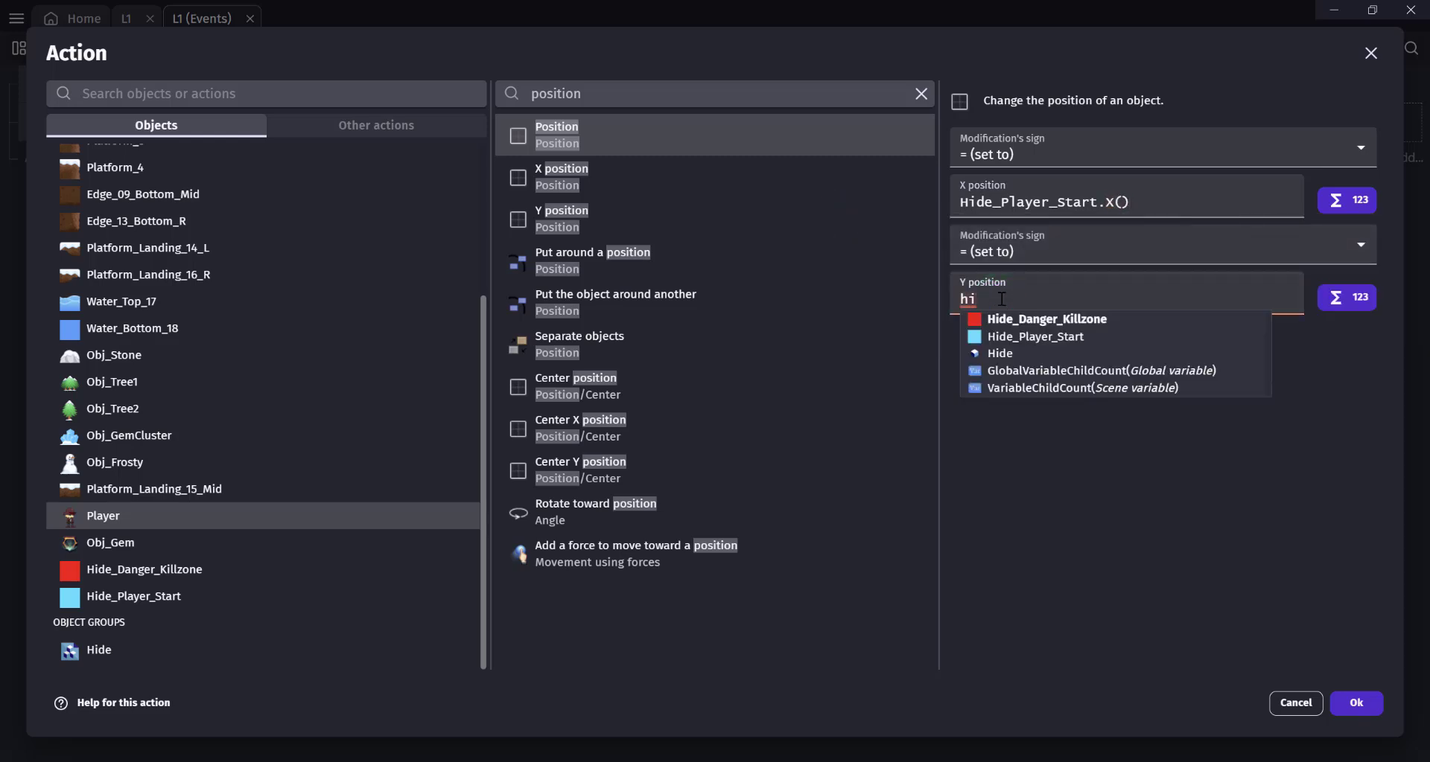
click(1014, 338)
text(yer_Start.y)
click(1014, 339)
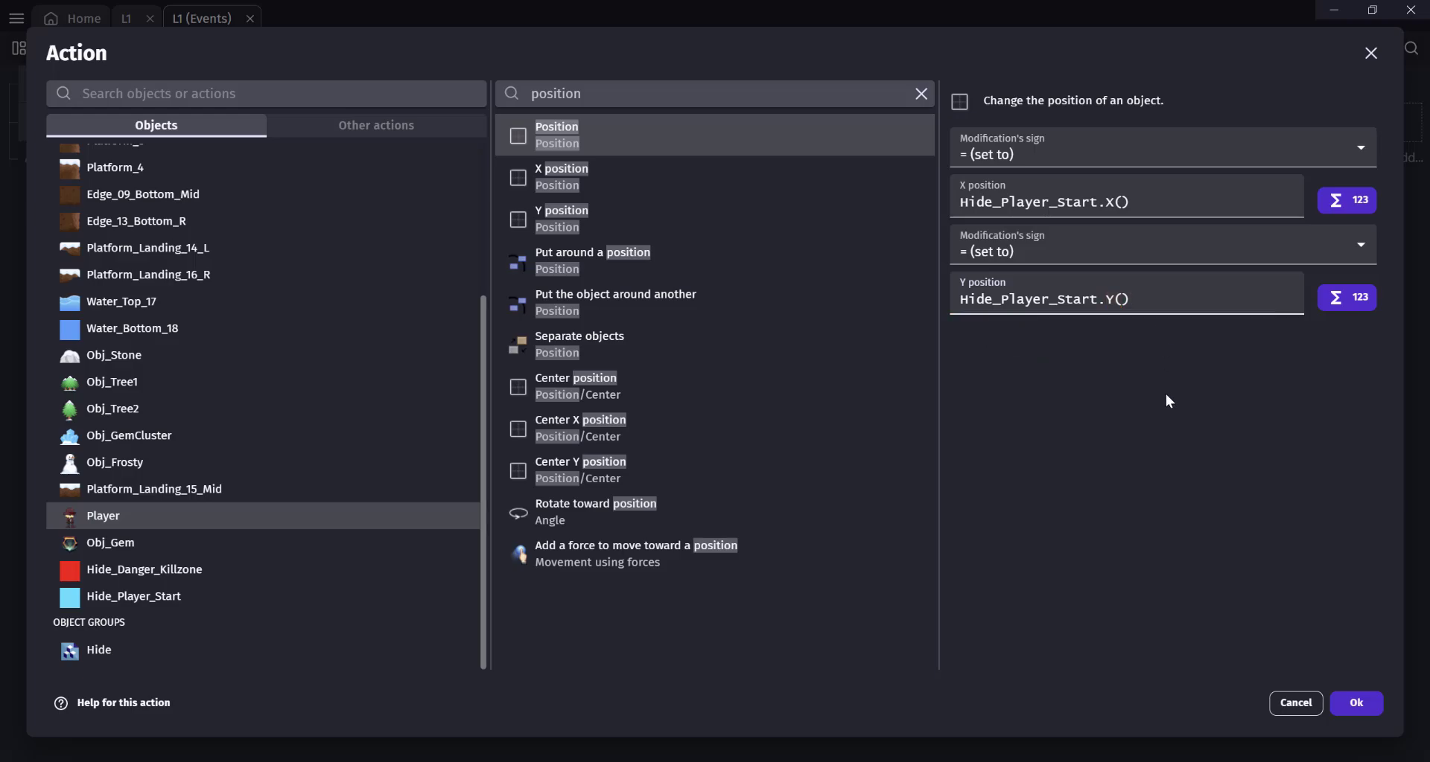
click(1347, 704)
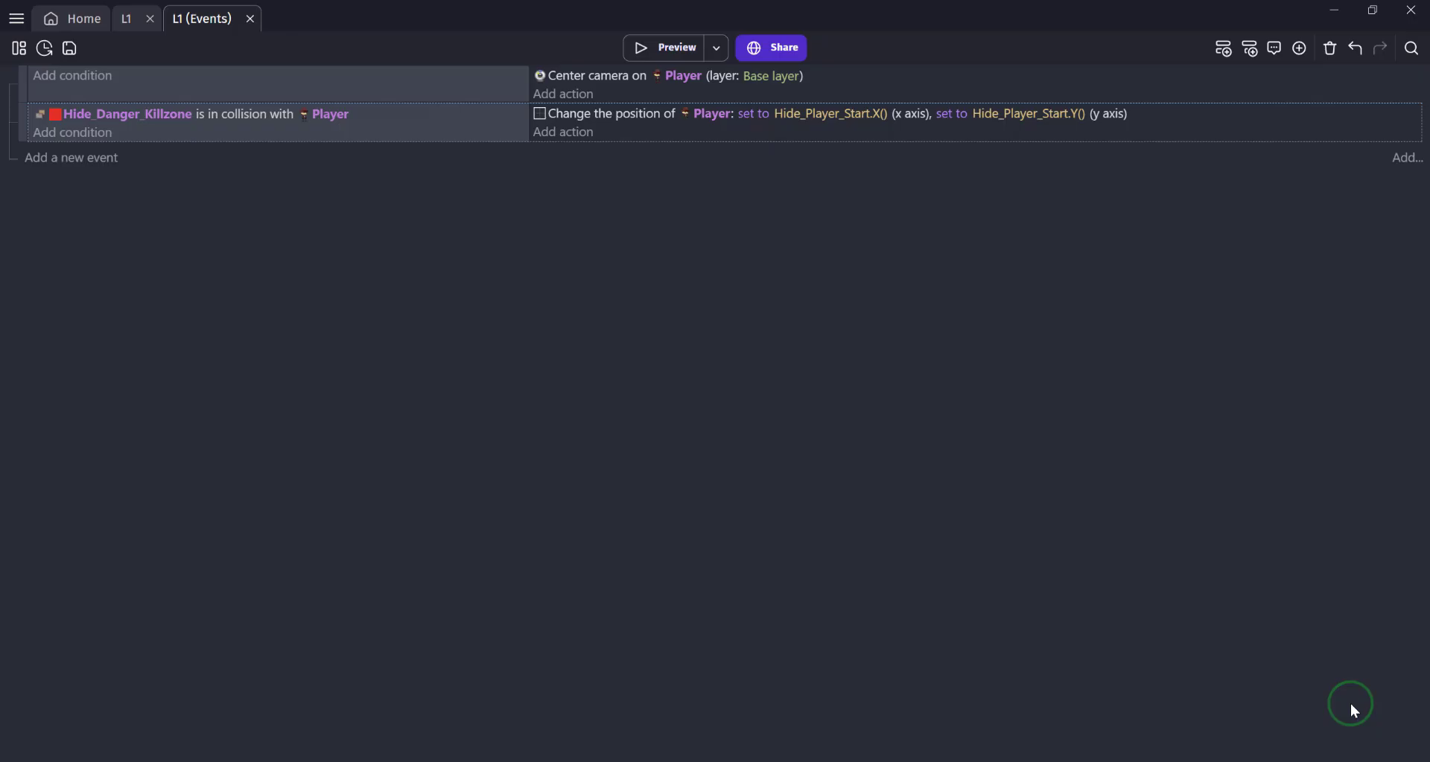
Preview the game to test returning the Player to the start marker, and close the preview
click(660, 47)
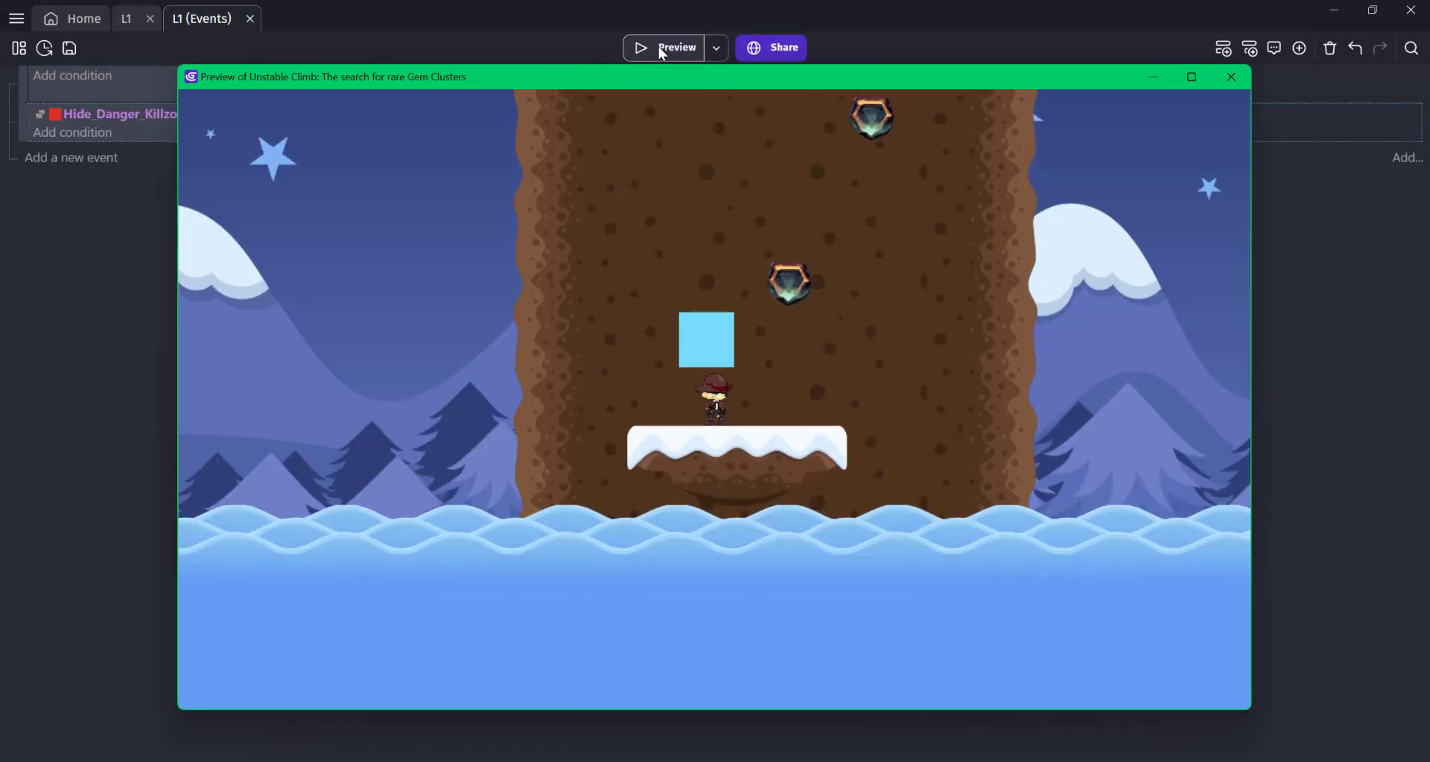
key(Left)
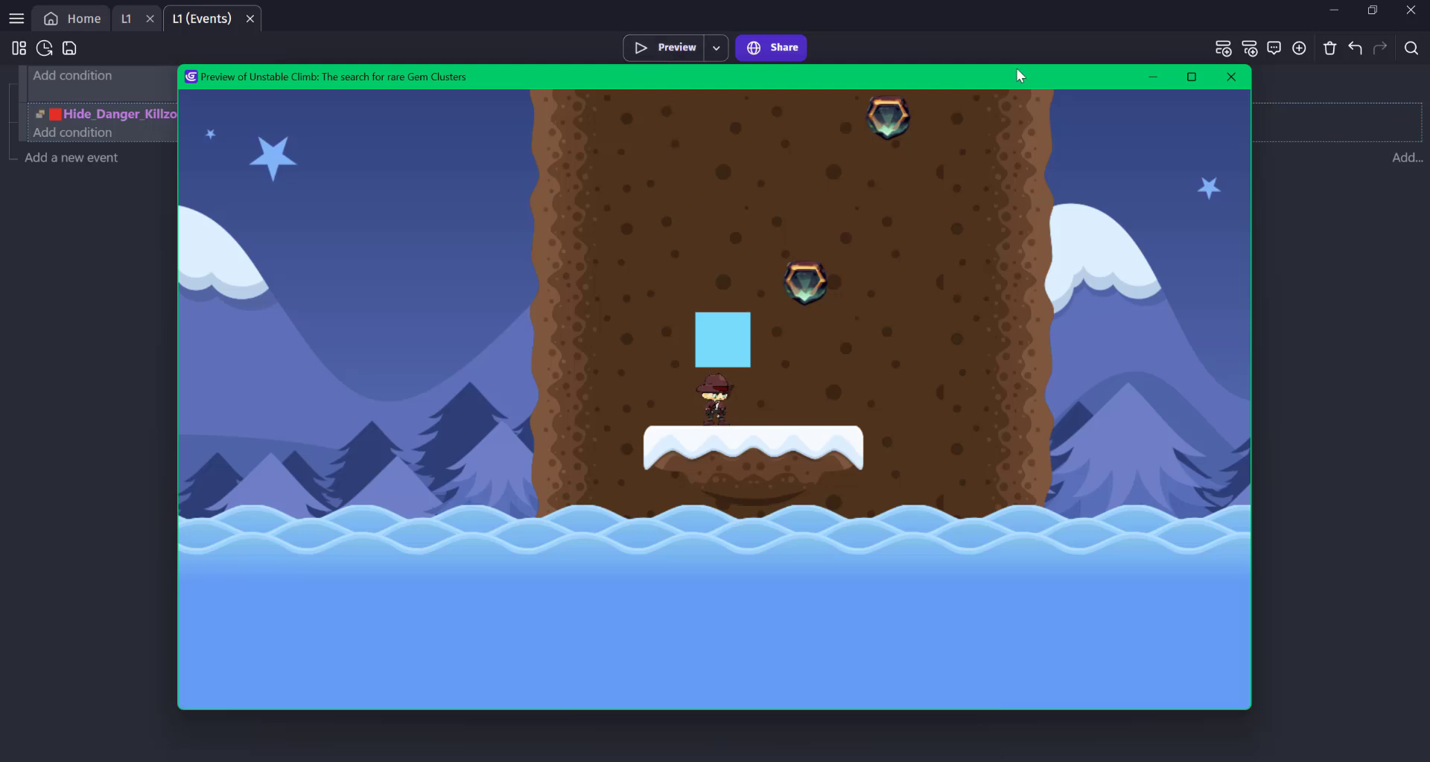
click(1229, 85)
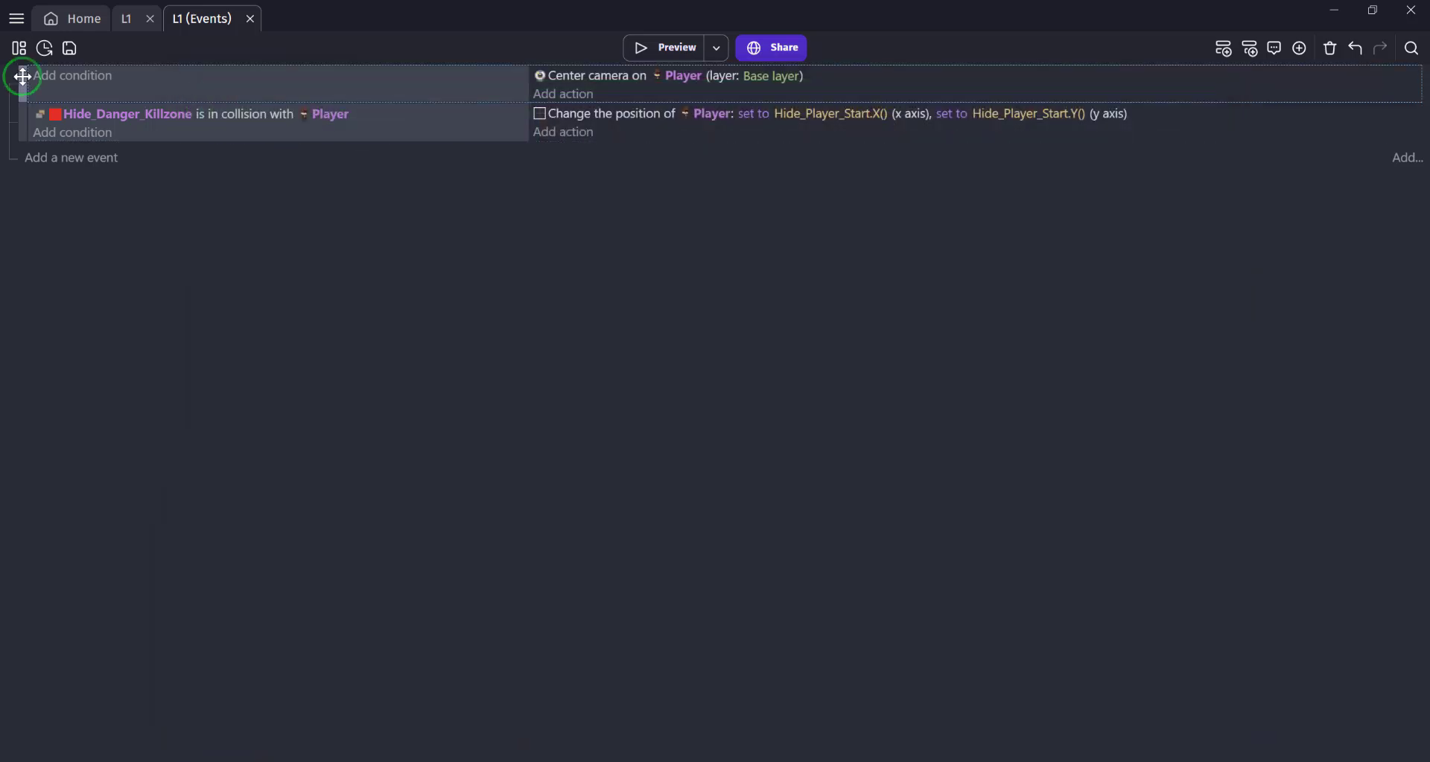
Insert a new event below the camera event with the condition "At the beginning of the scene"
key(shift+a)
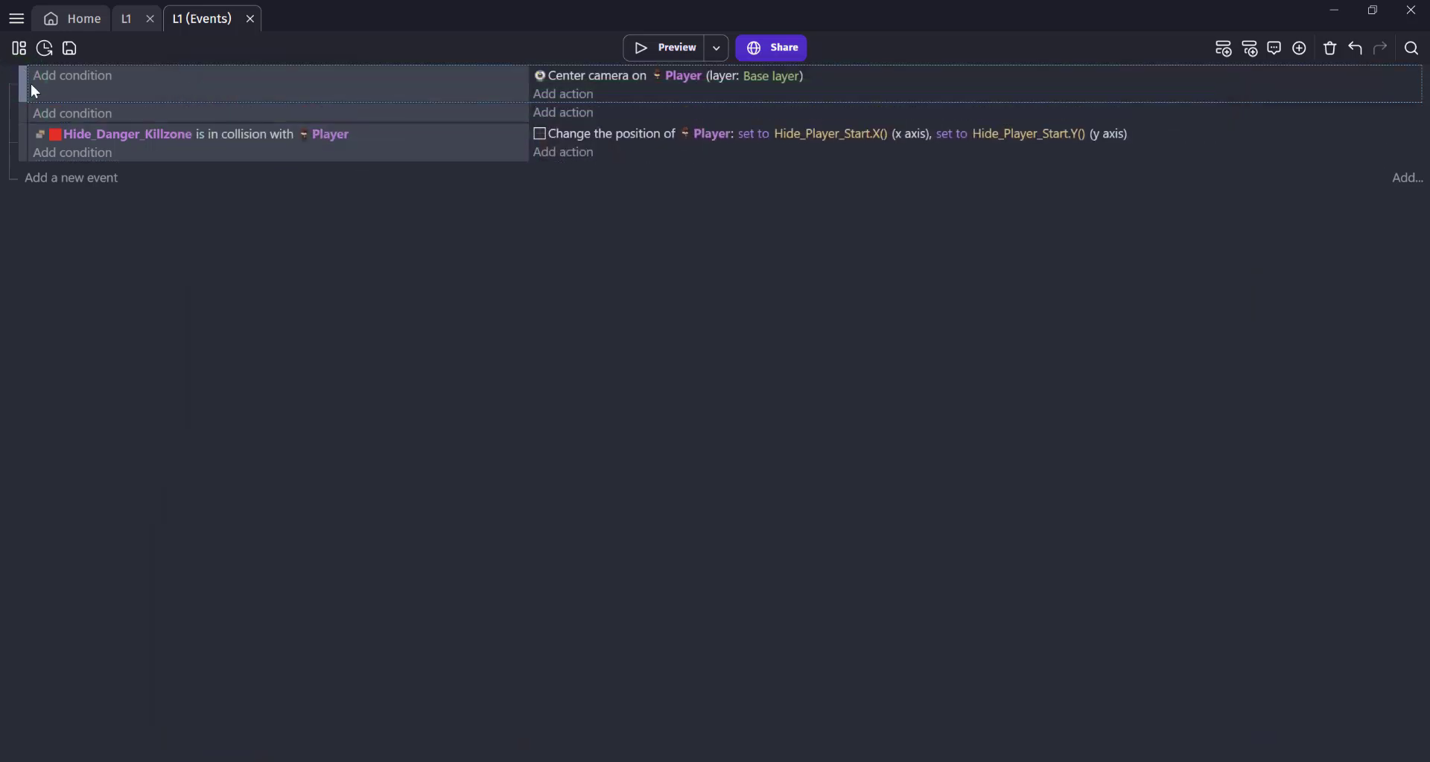
click(57, 116)
text(beg)
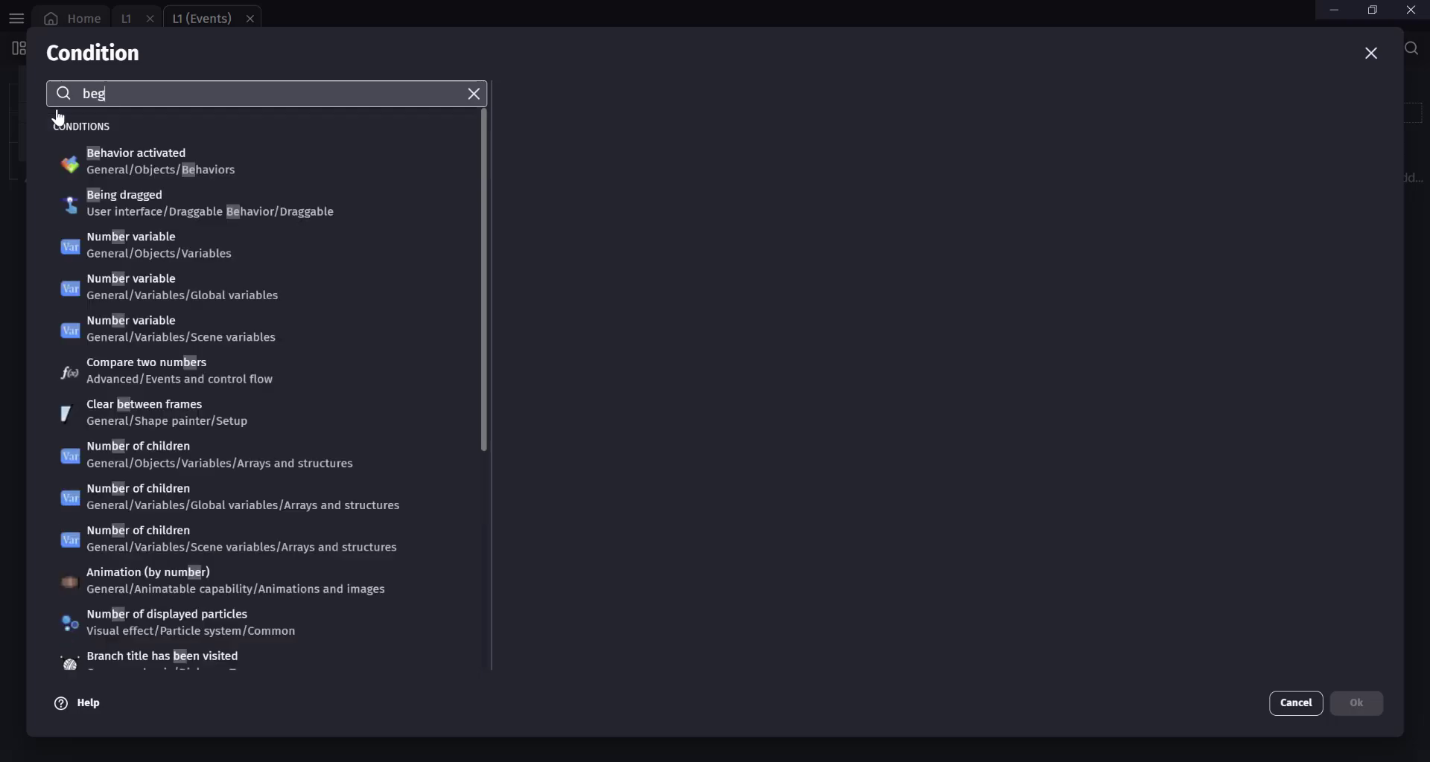
click(146, 173)
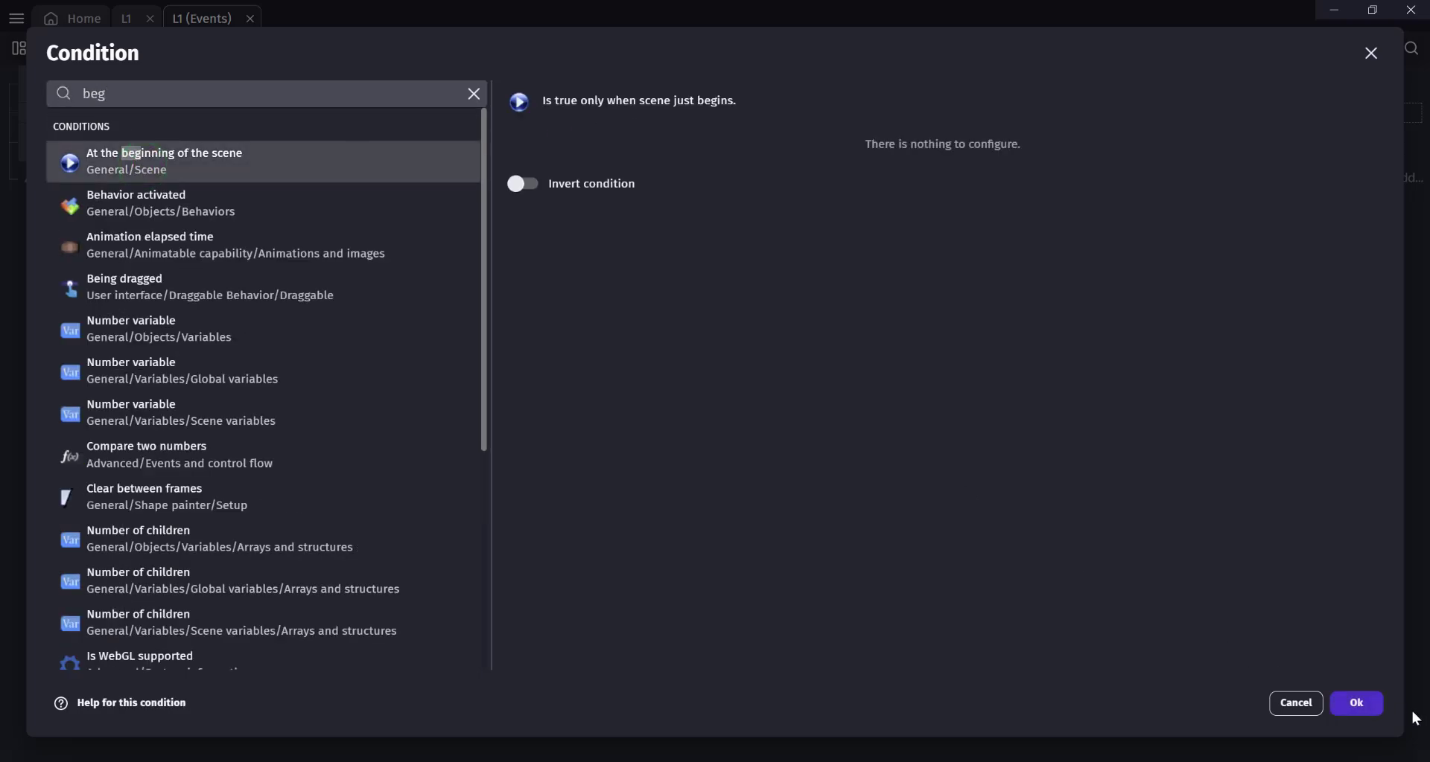
click(1367, 703)
Add an action to the scene-beginning event that hides the Hide object group
click(569, 115)
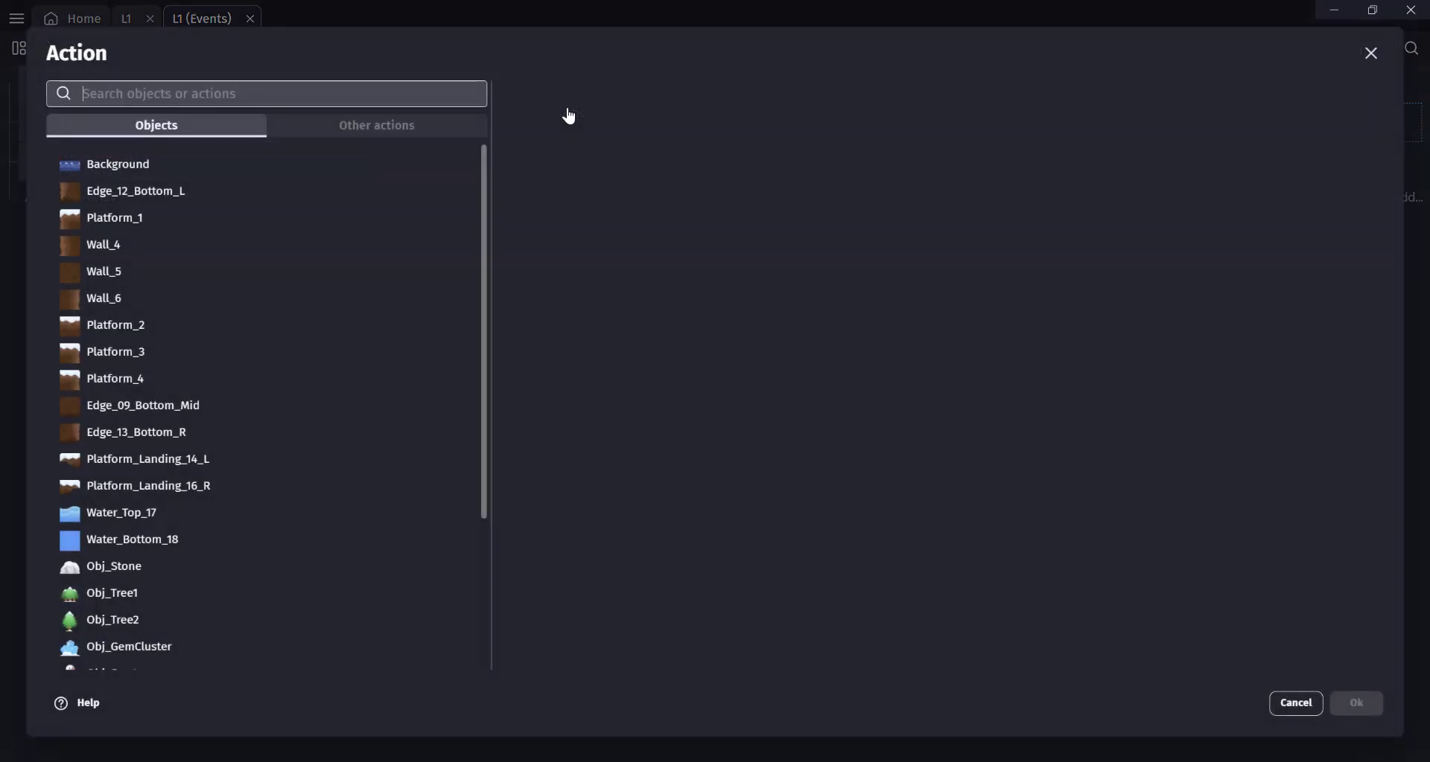
scroll(373, 534, down, 3)
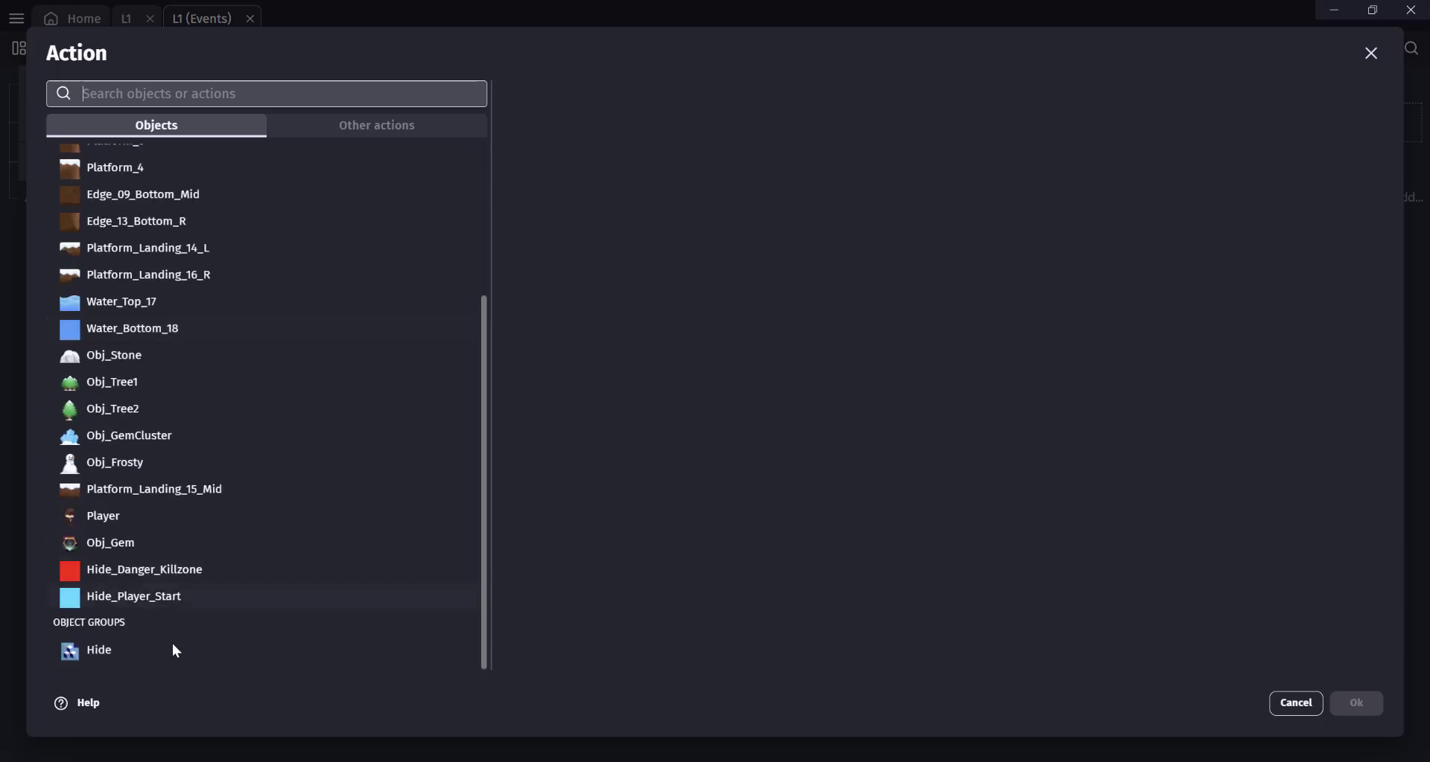
click(96, 654)
click(556, 94)
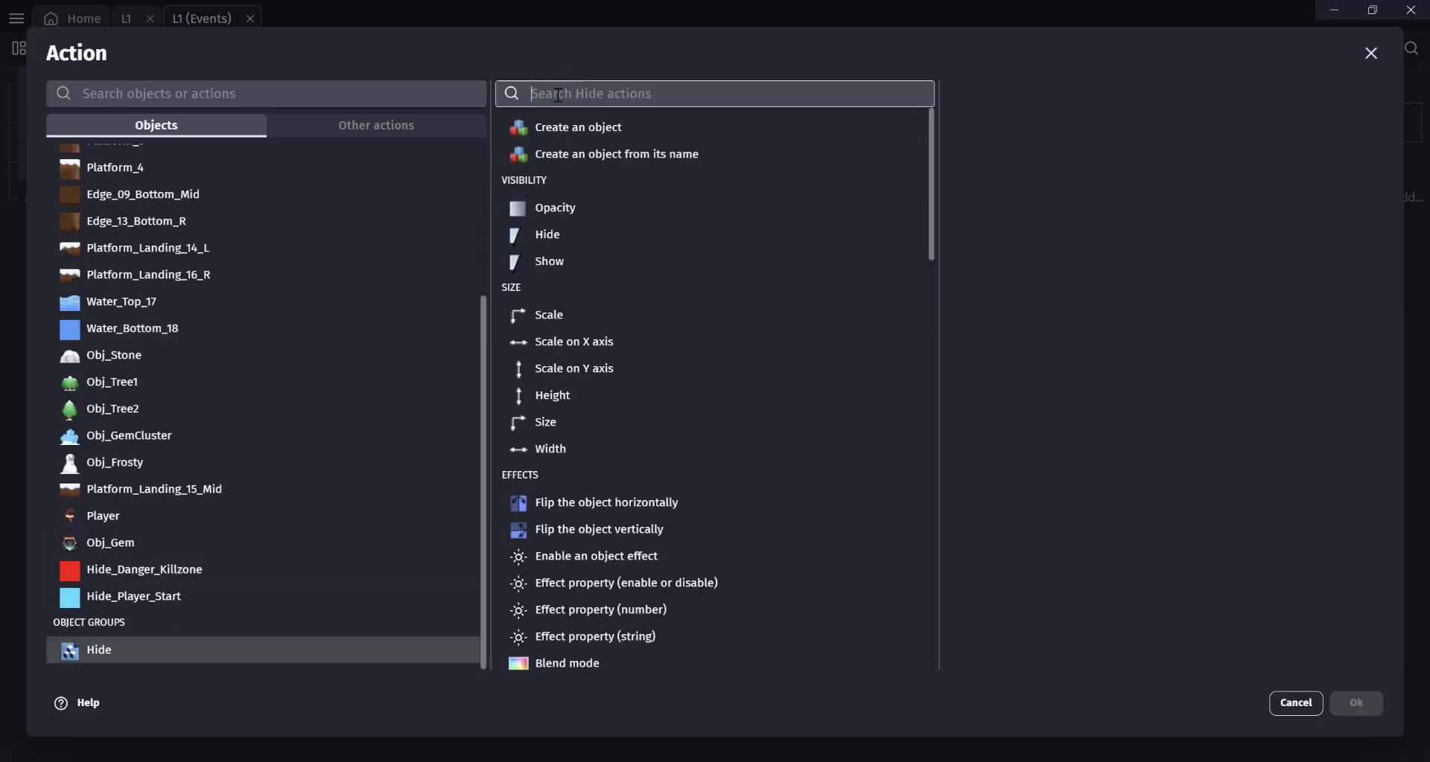
text(hide)
click(581, 131)
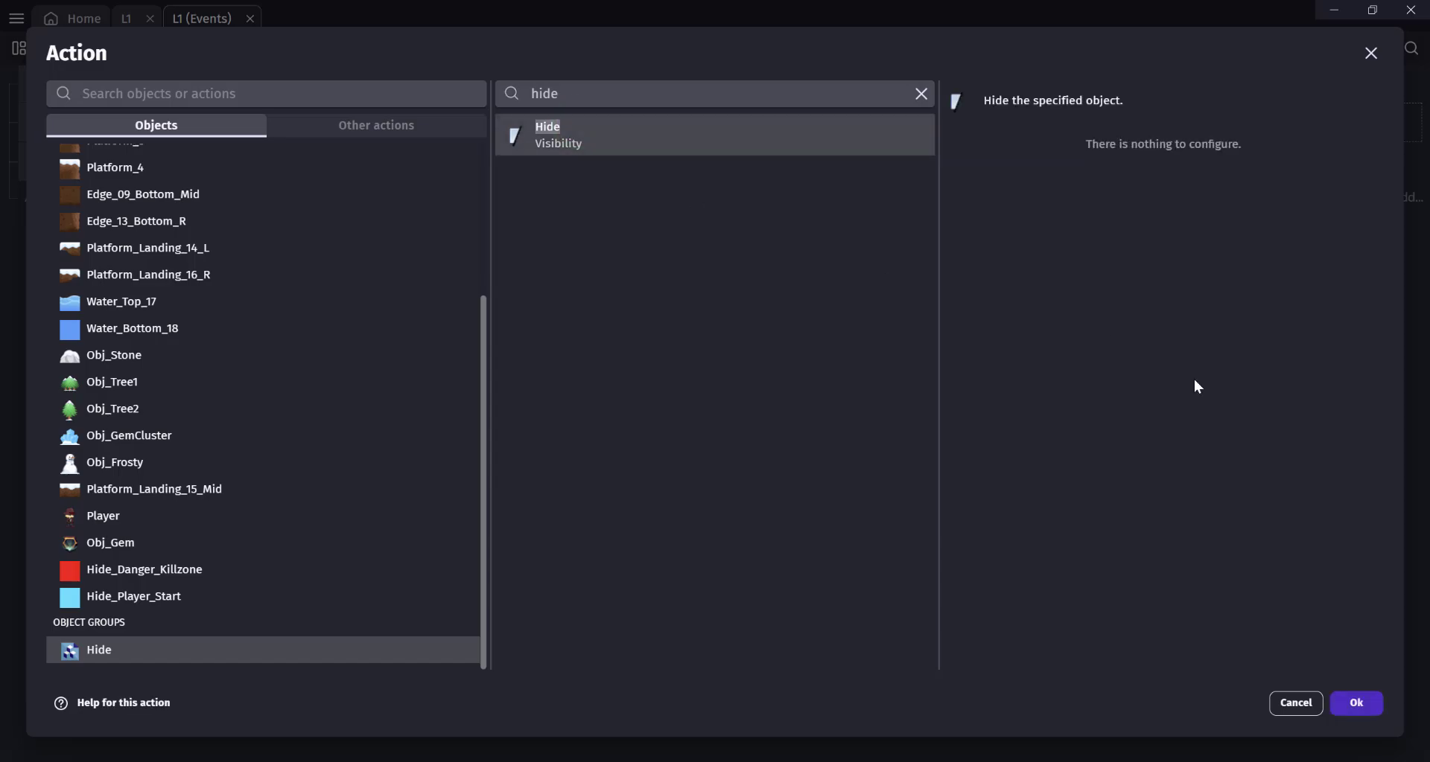
click(1357, 703)
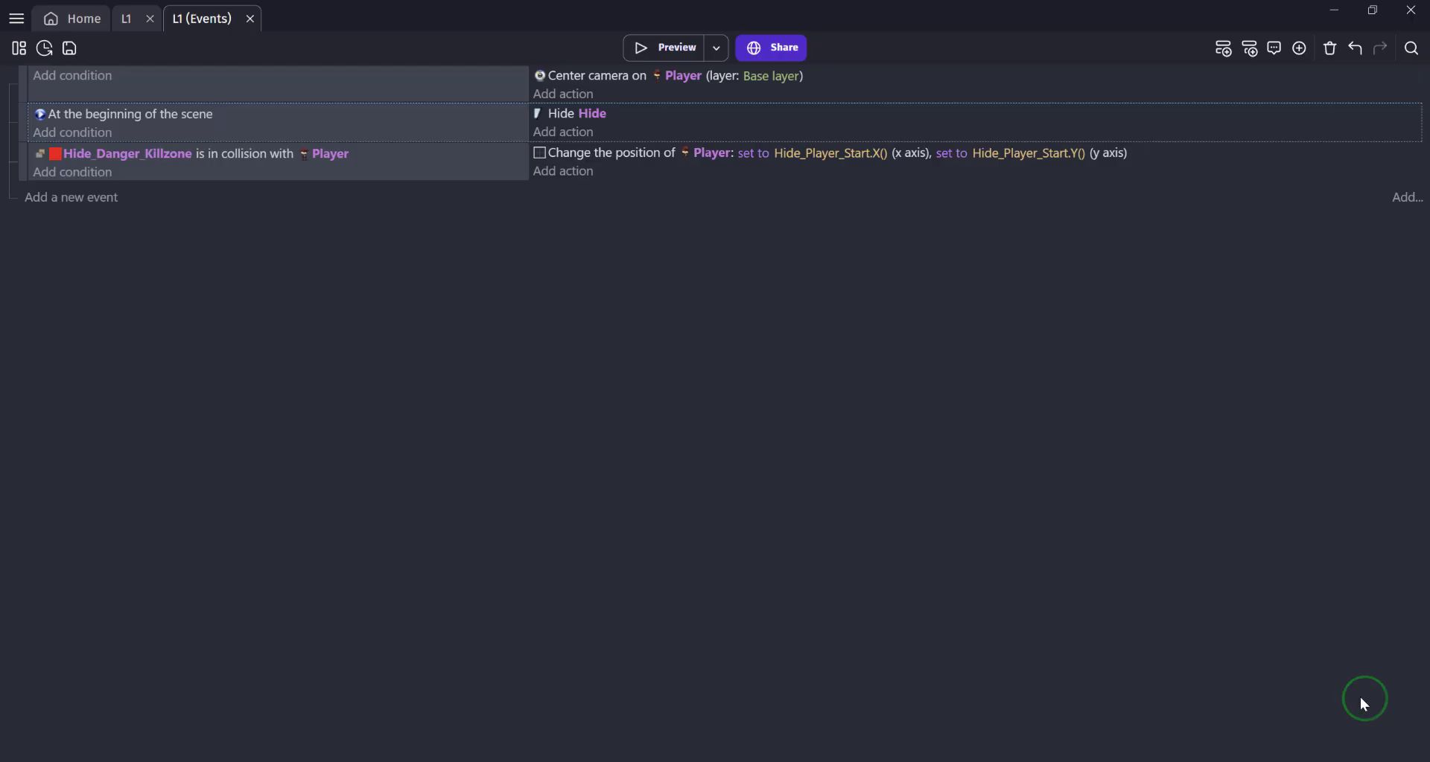
Preview the game to check the visibility of the Hide group's objects, and close the preview
click(654, 47)
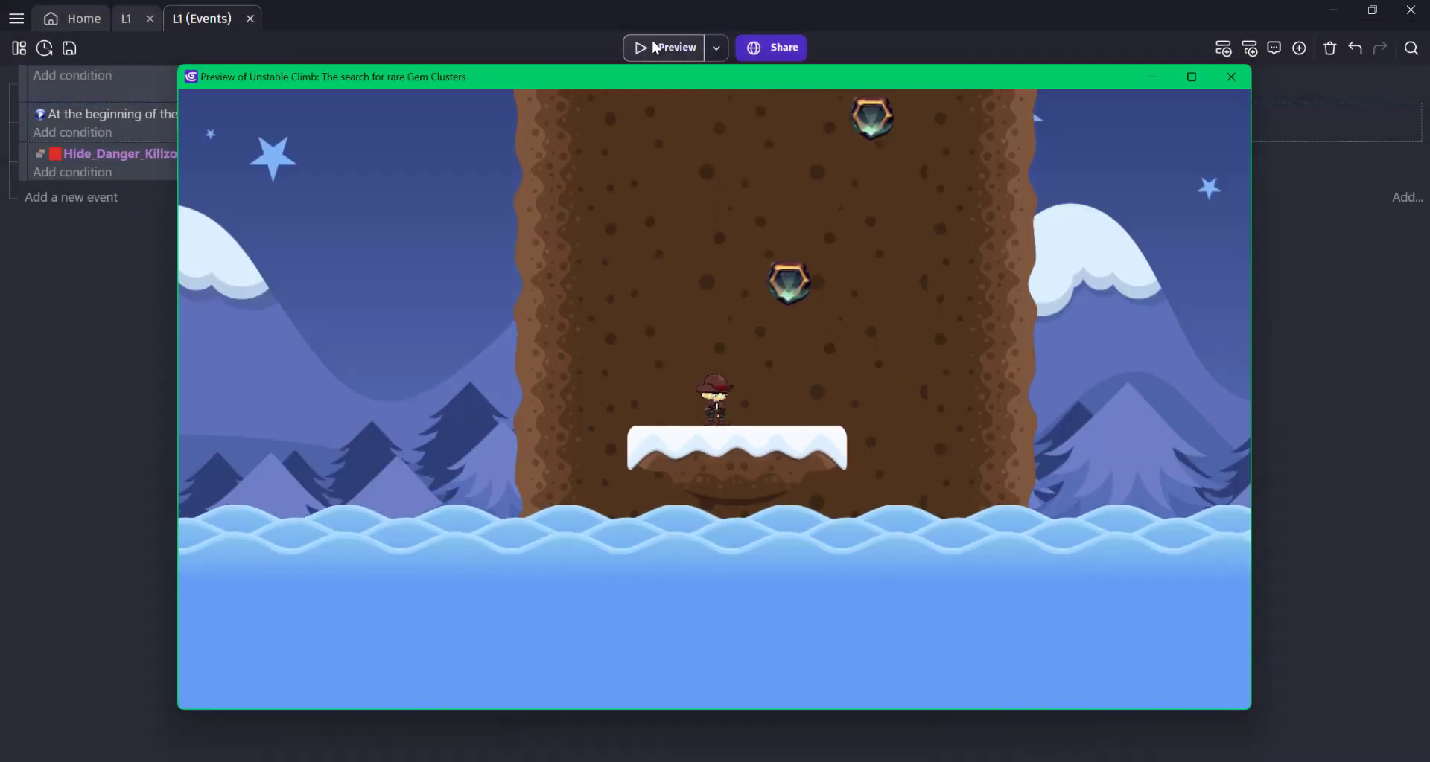
key(Left)
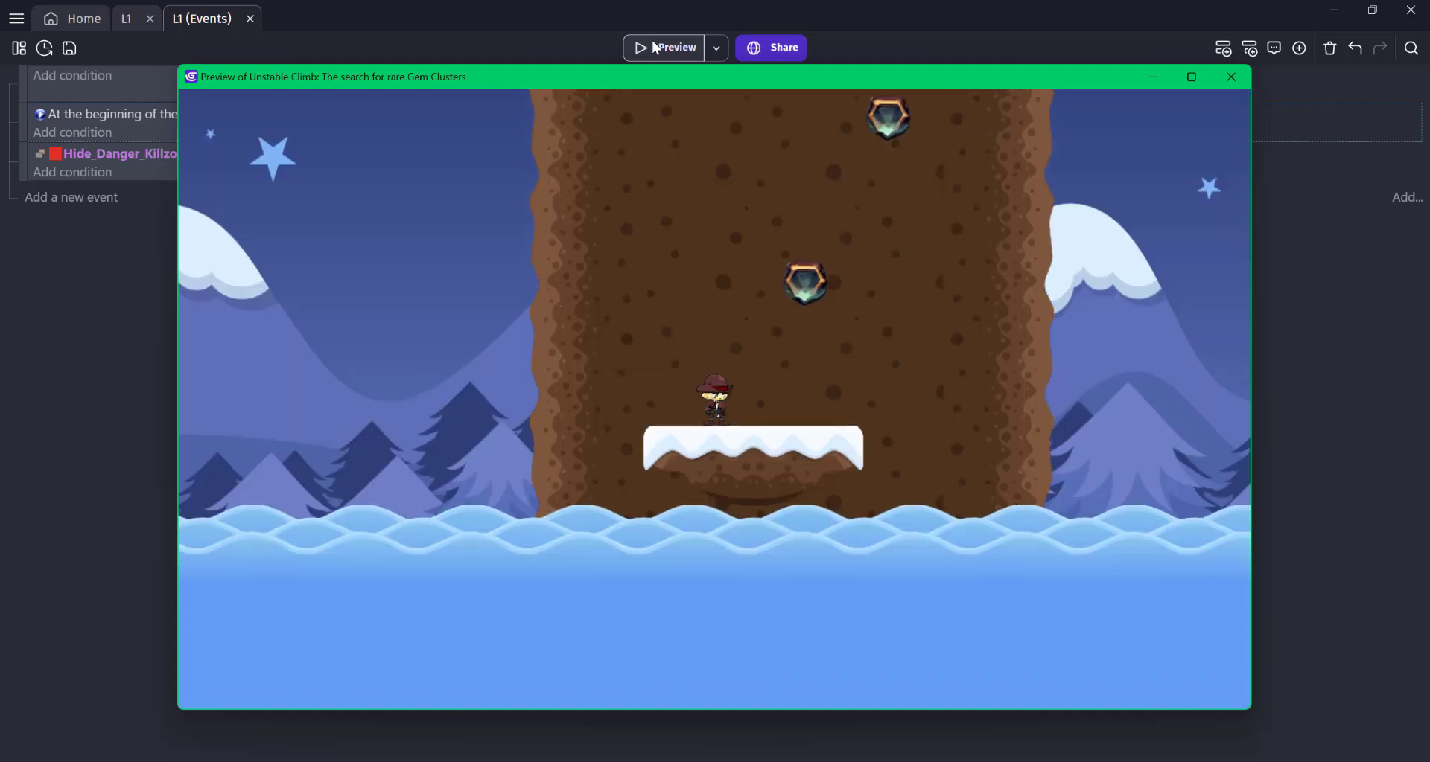
click(1230, 77)
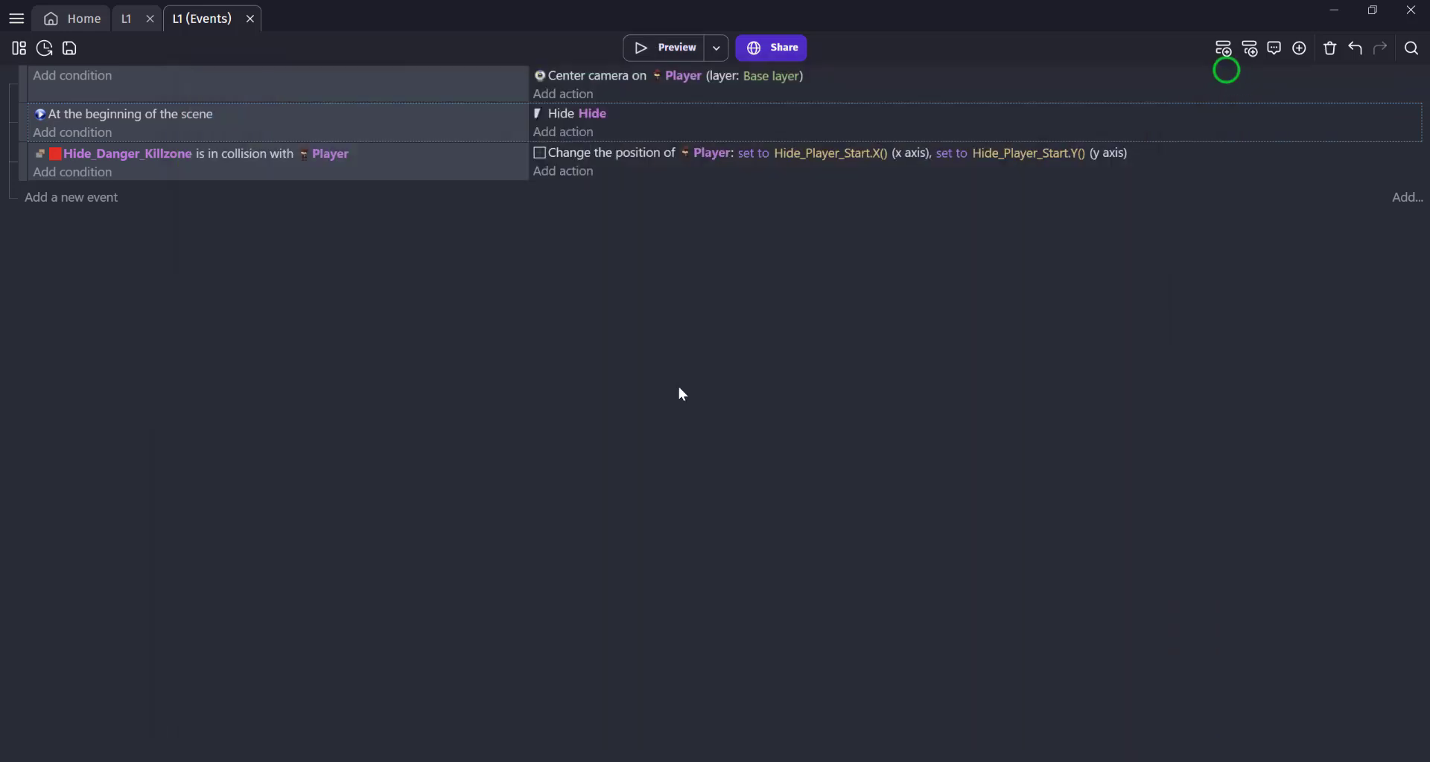
Add a new event at the end with a condition testing whether Player is in collision with Water_Top_17
click(44, 200)
click(75, 195)
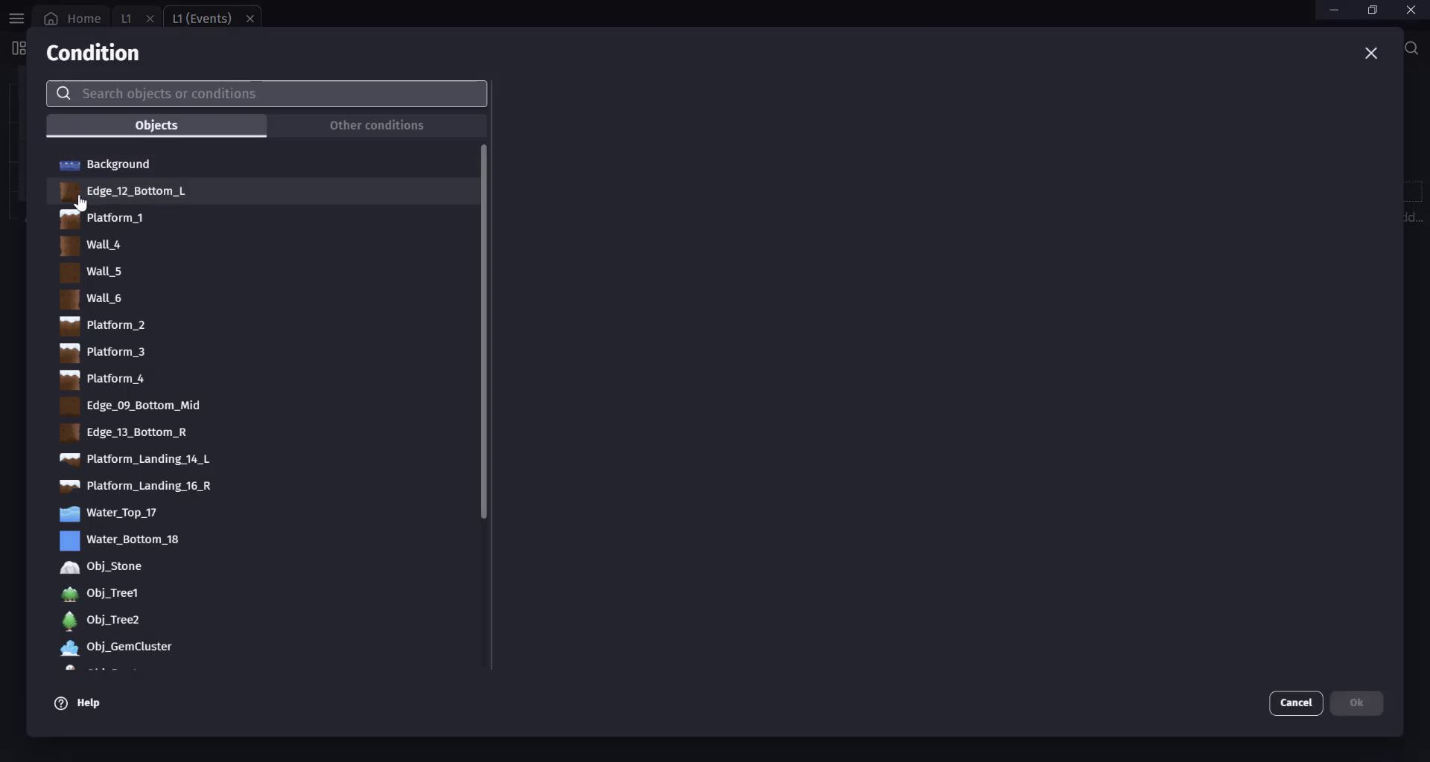
text(player)
click(128, 130)
click(641, 89)
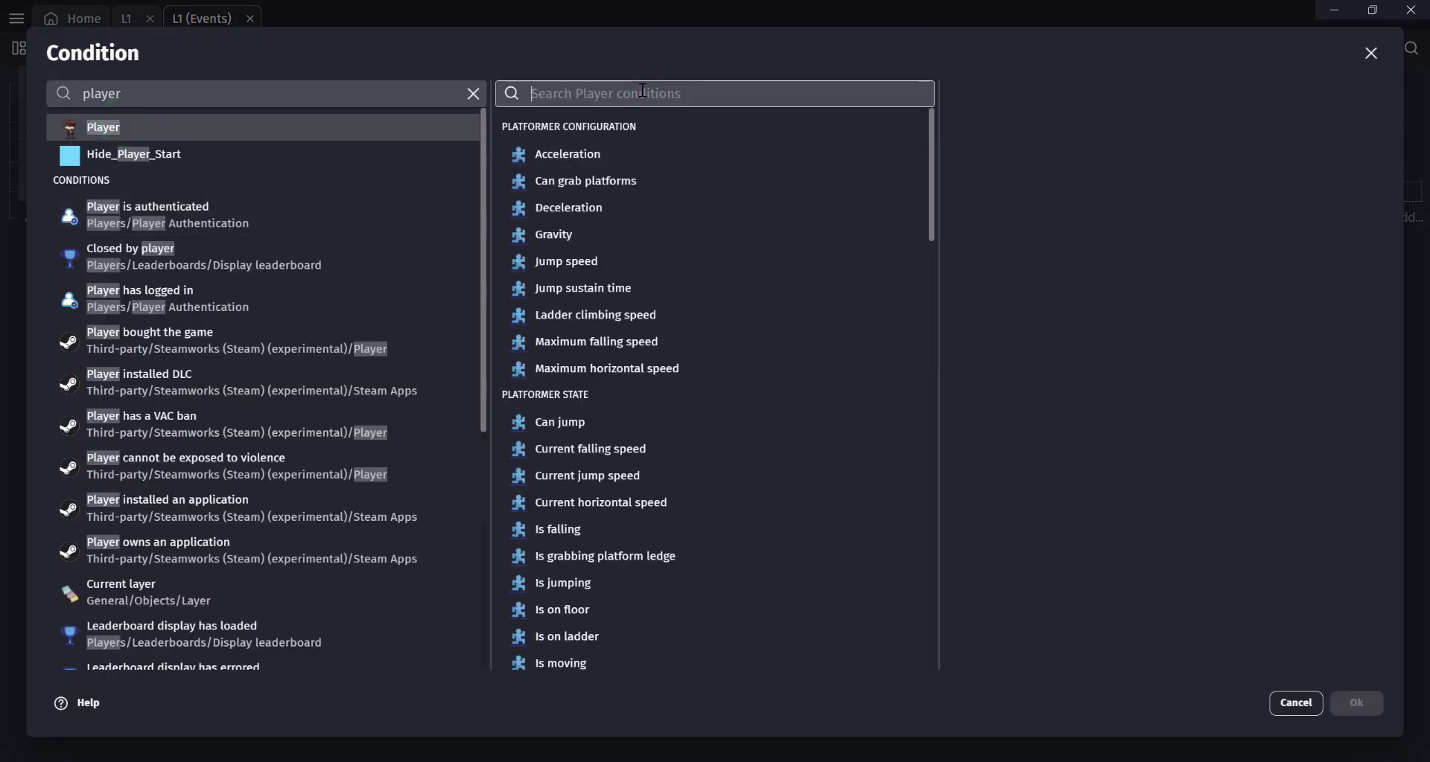
text(coll)
click(571, 130)
text(wa)
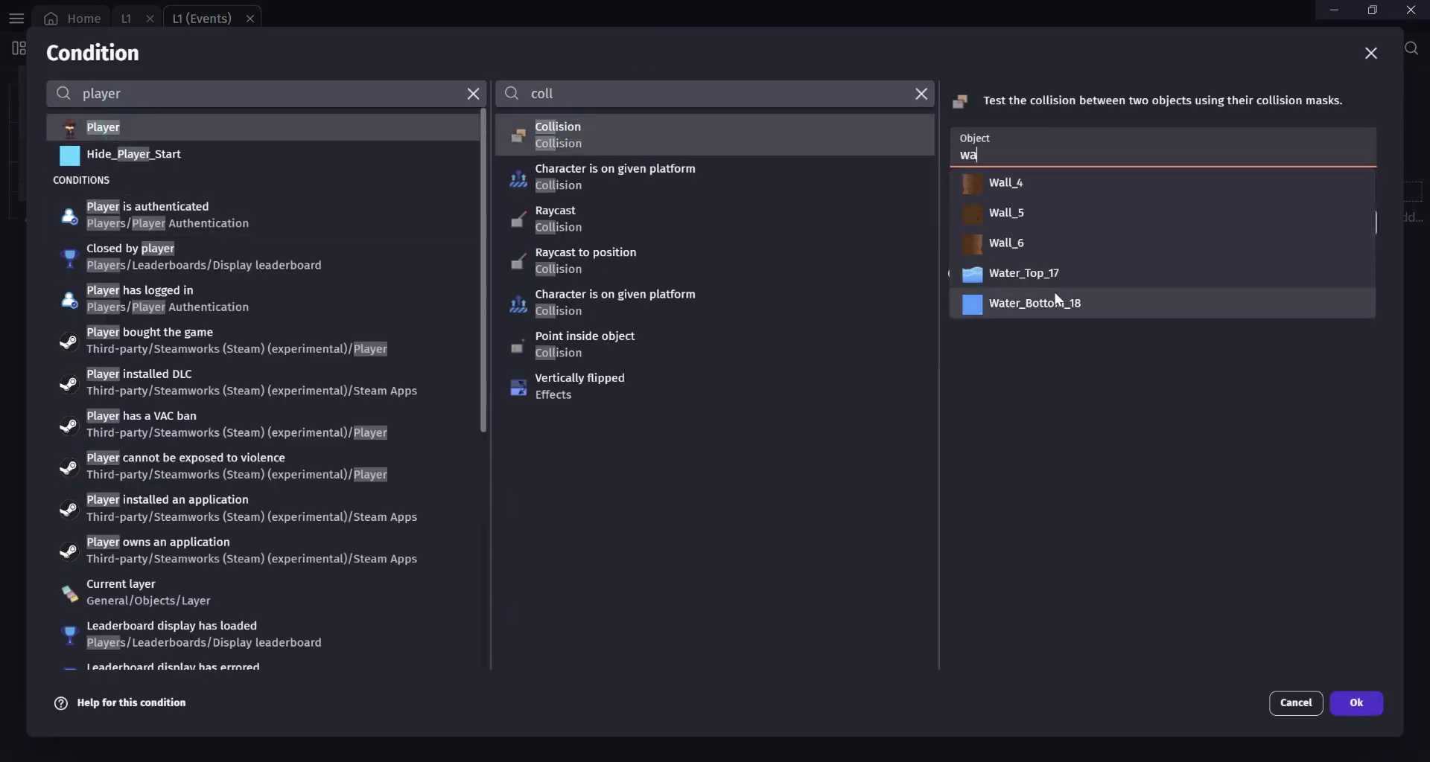
click(1027, 276)
key(Return)
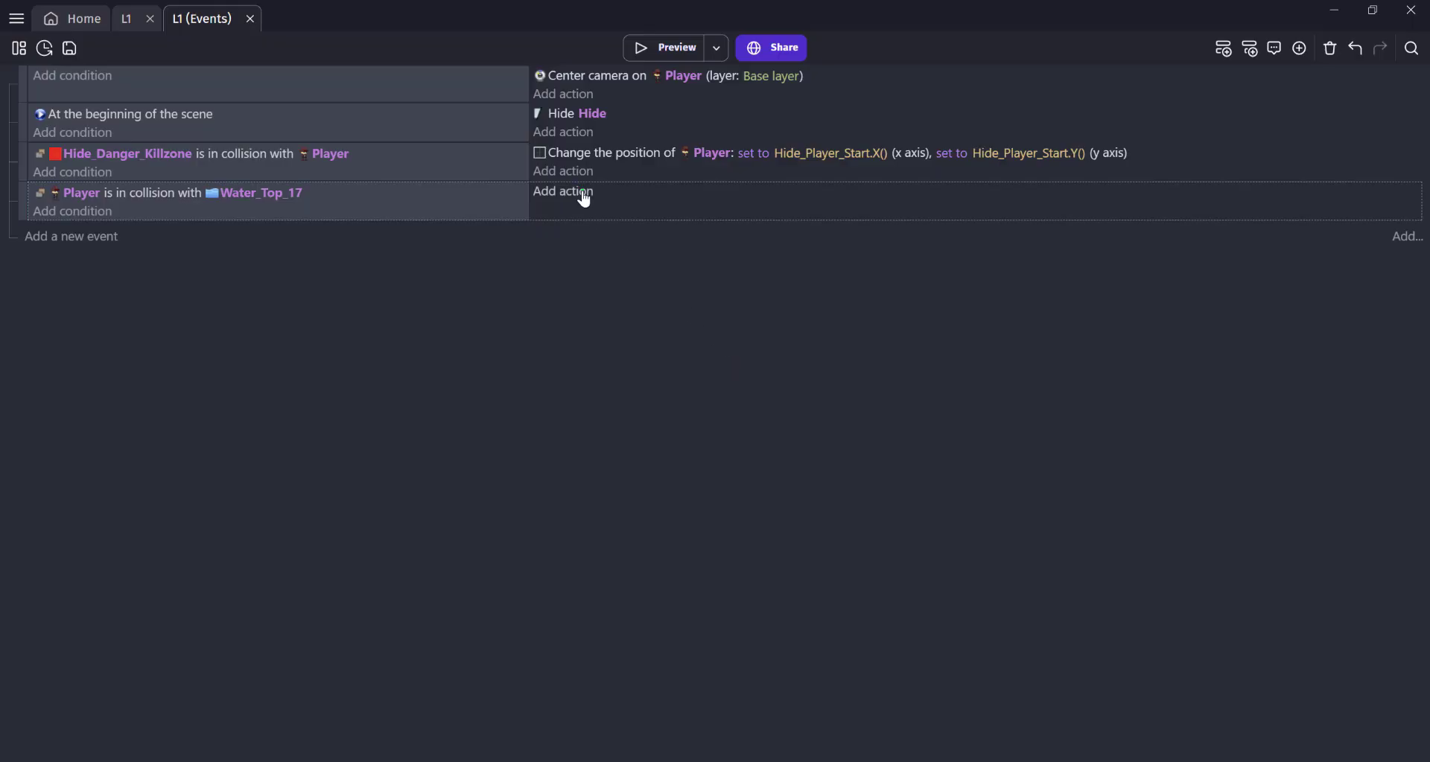
Add an action to the water collision event that sets Player's animation by name to "Dead"
click(584, 194)
scroll(243, 462, down, 3)
click(103, 516)
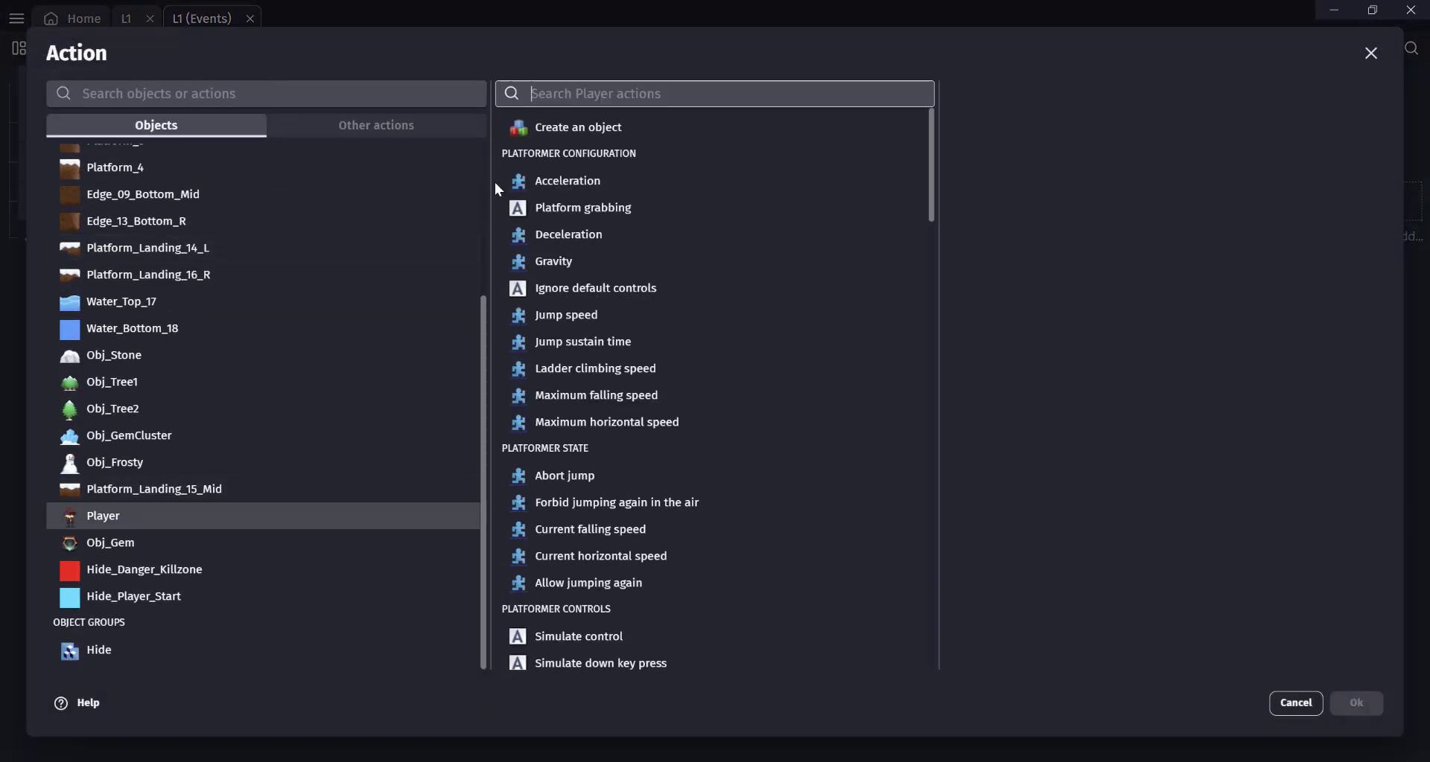
text(anima)
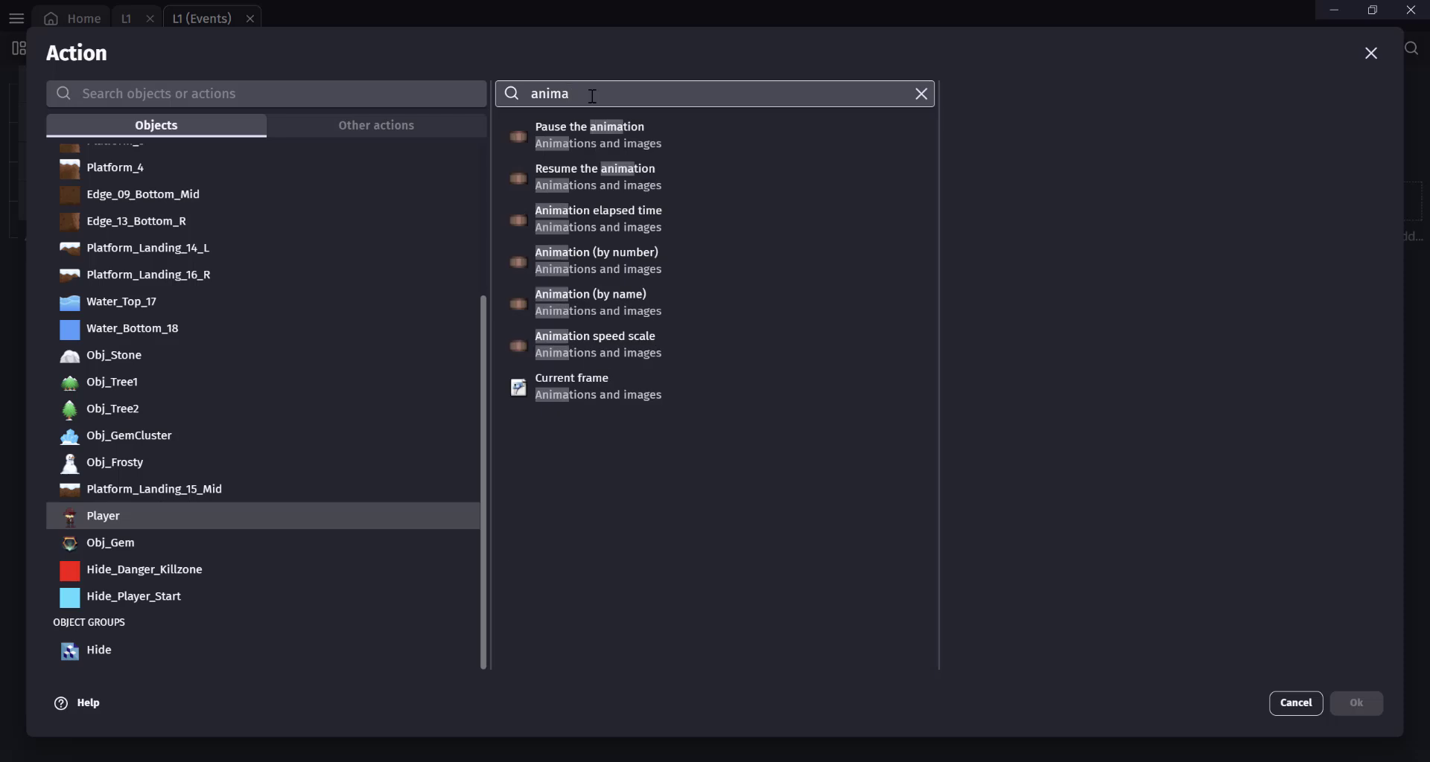
click(622, 297)
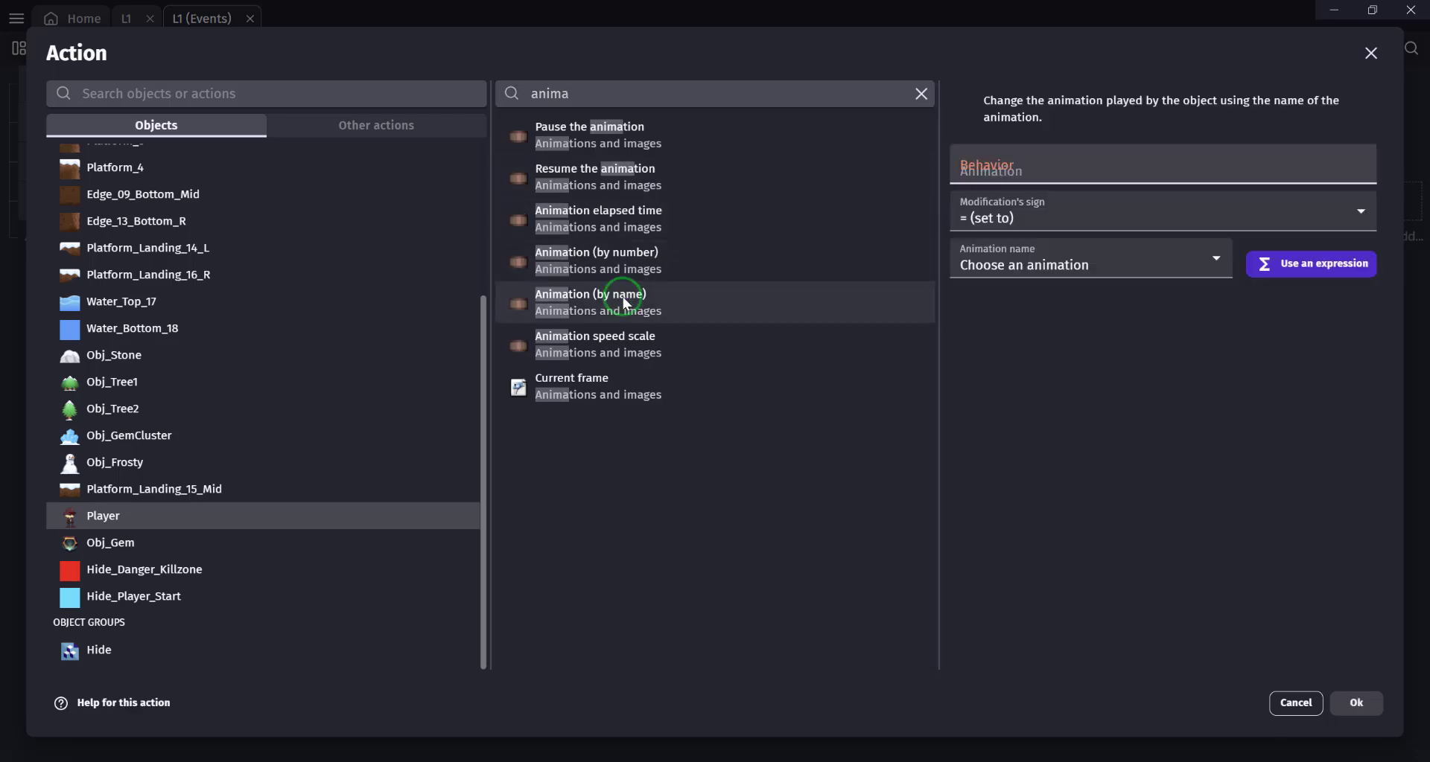
click(1029, 261)
click(977, 352)
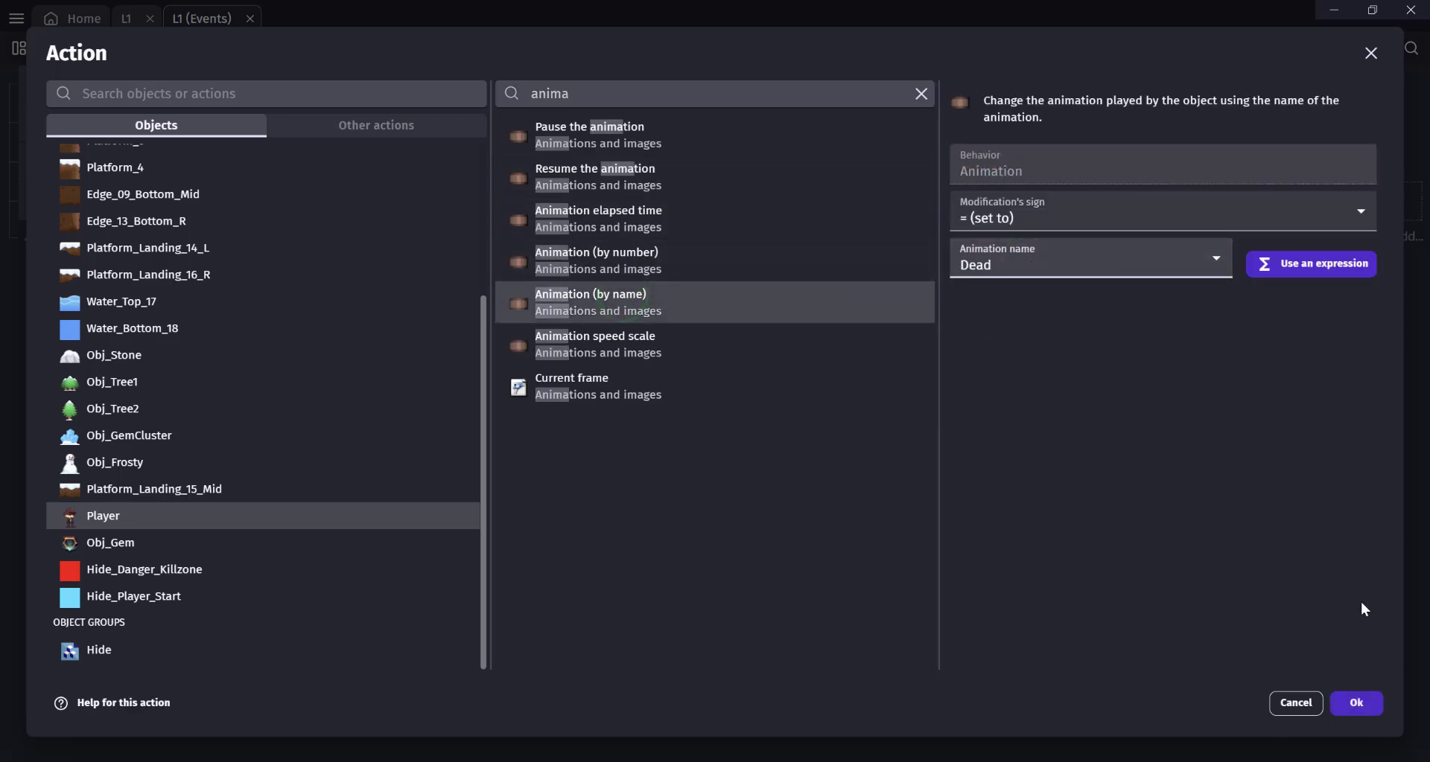
click(1365, 712)
Add an action to the water collision event that starts or resets the Player object timer "playerRestart"
click(549, 215)
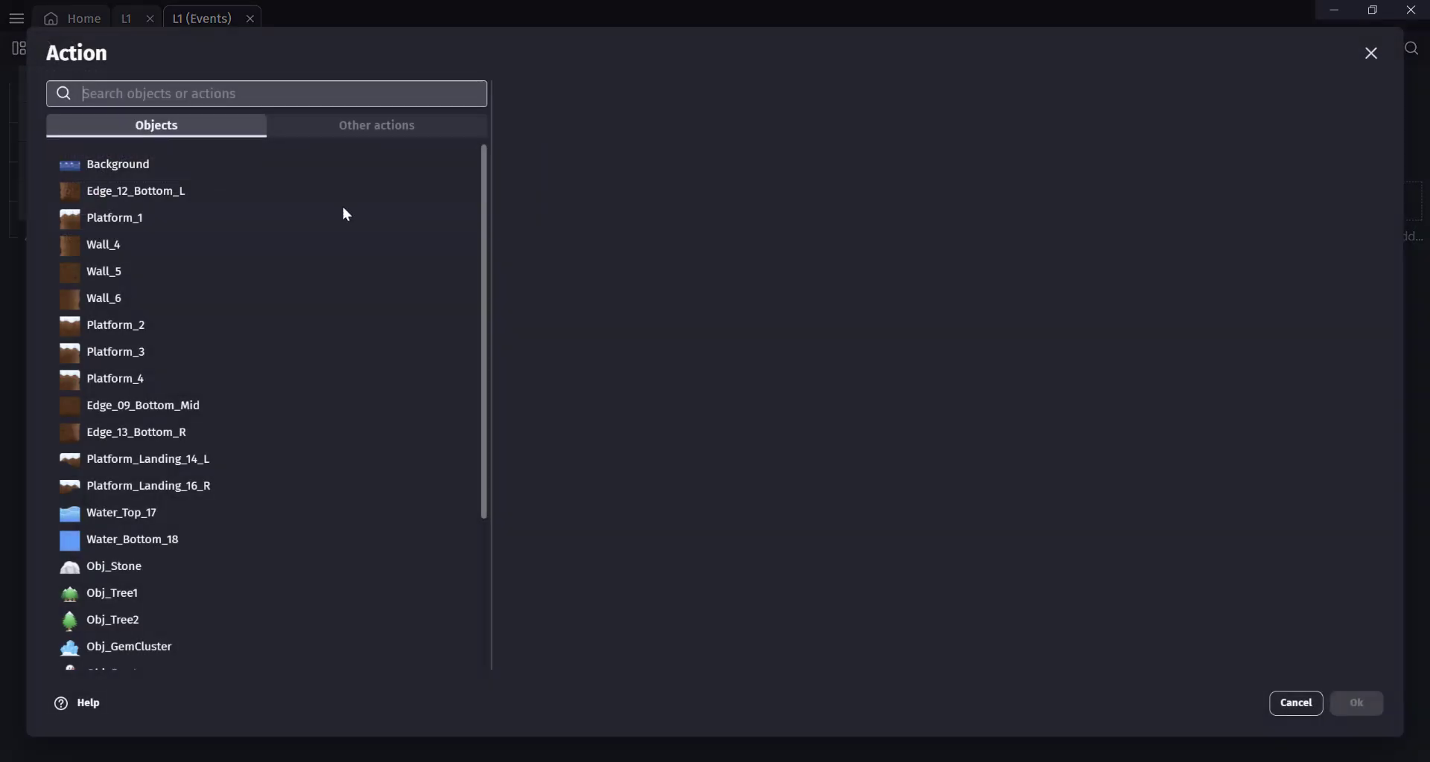
text(timer)
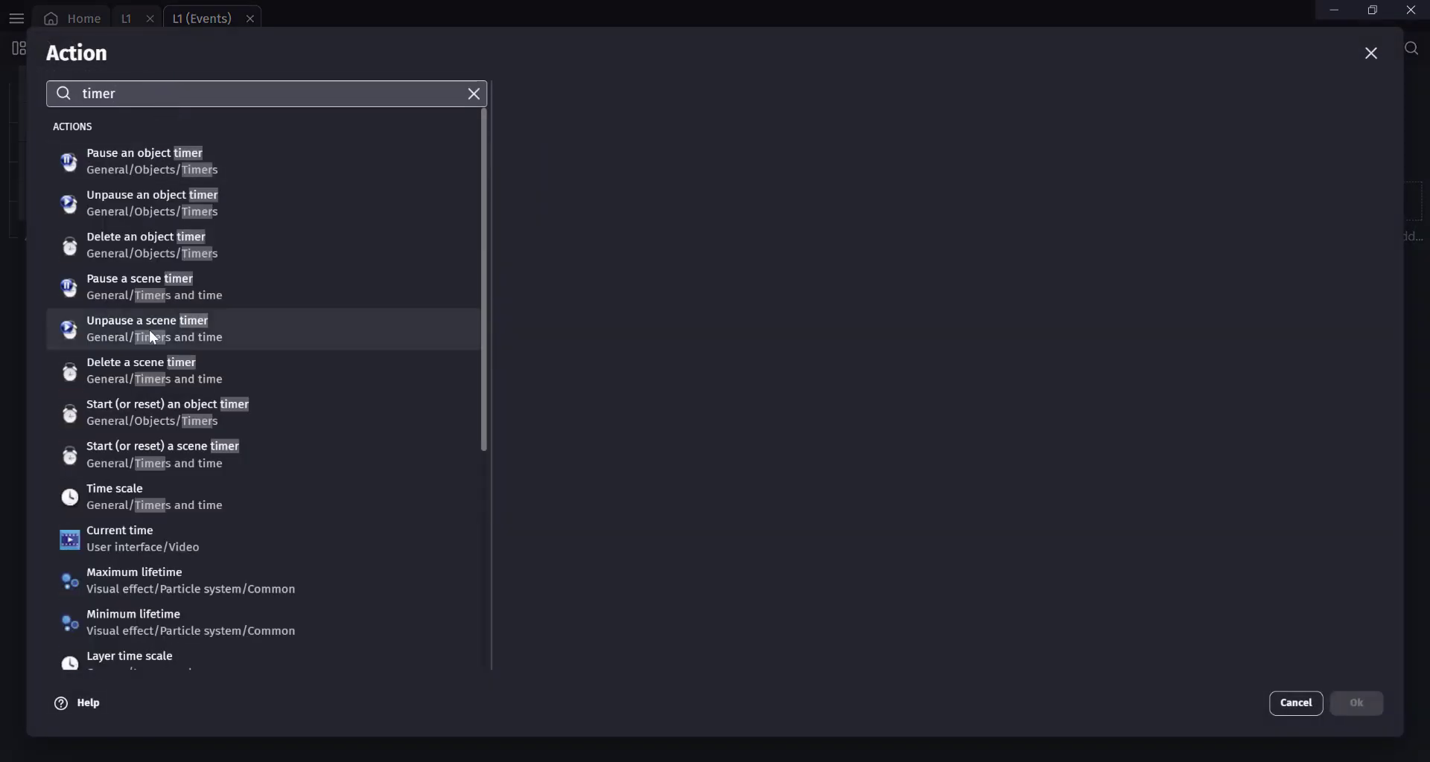
click(147, 422)
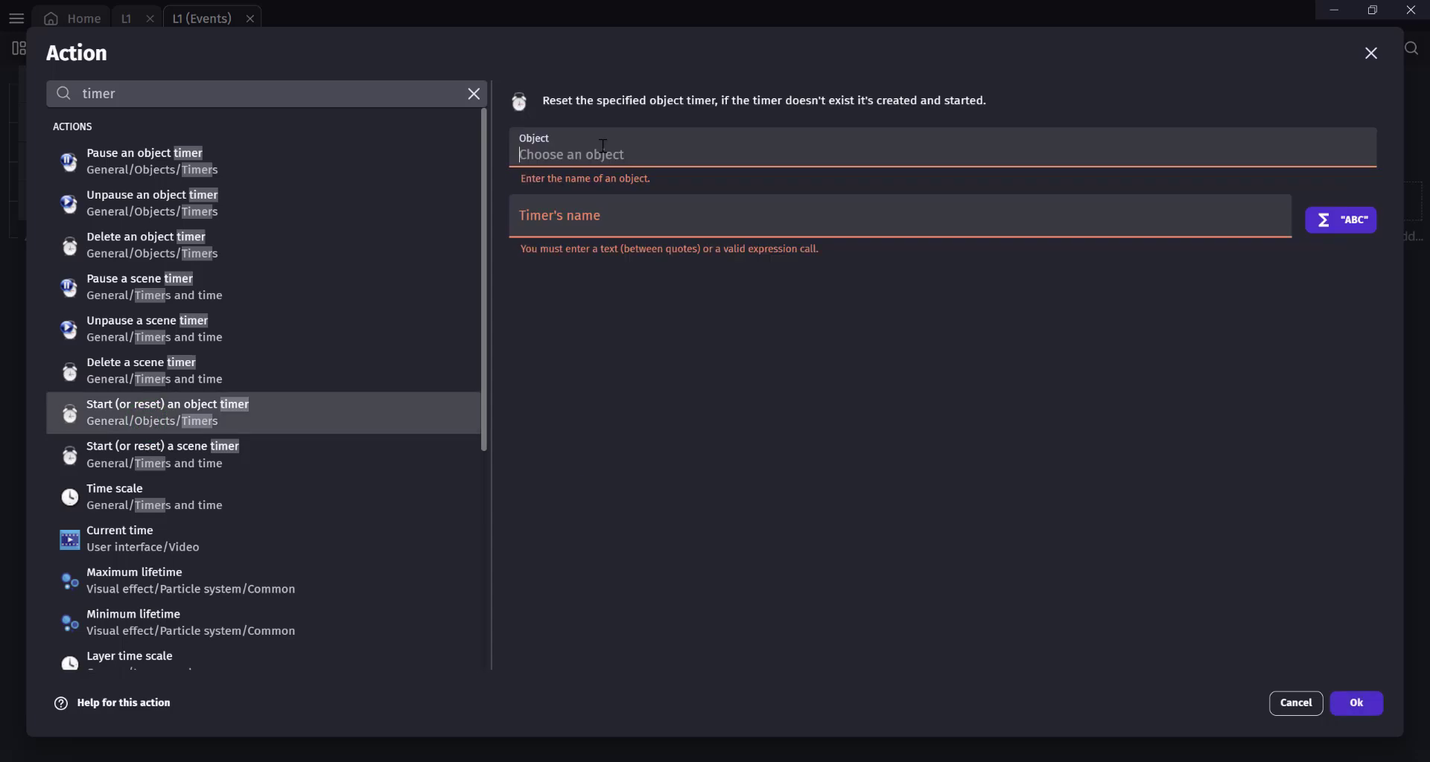
text(player)
click(551, 186)
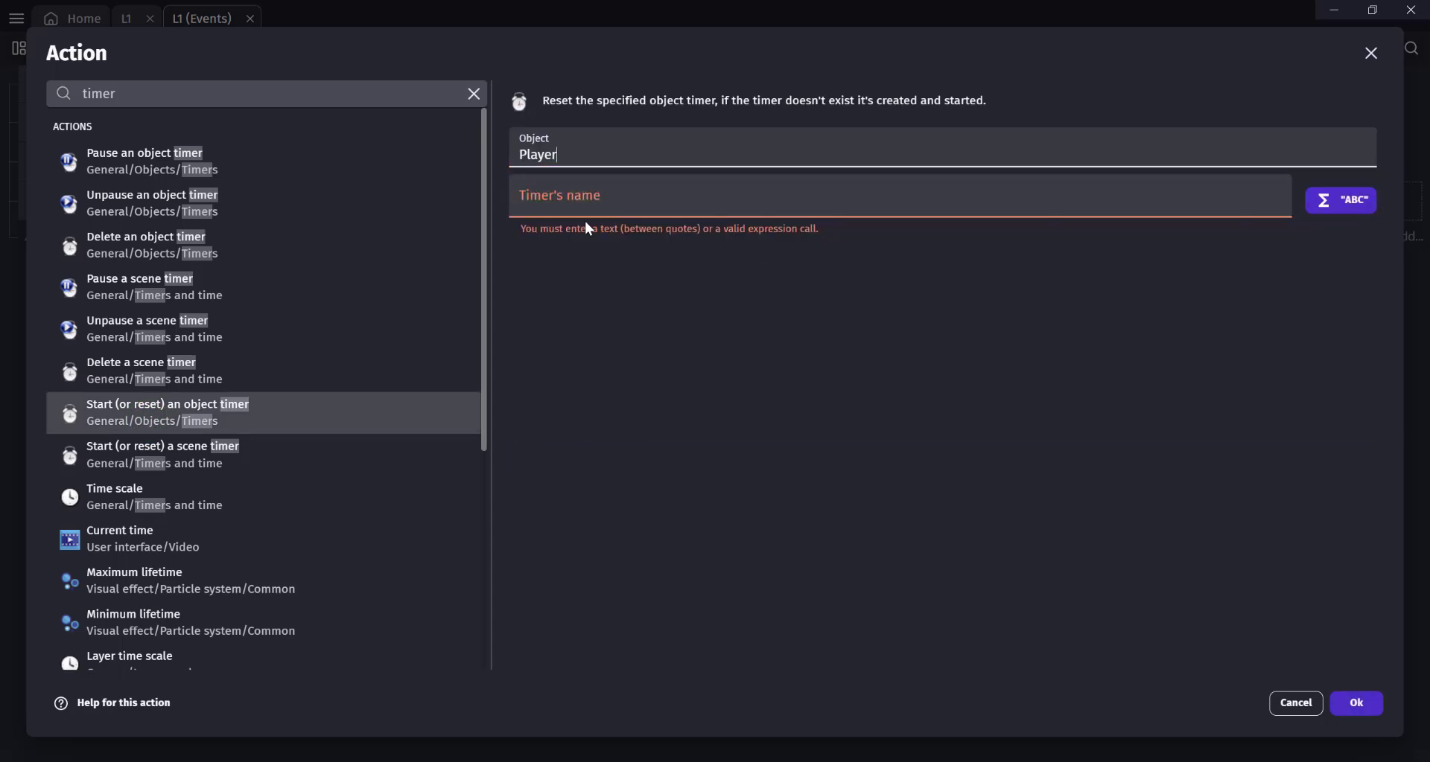
click(577, 199)
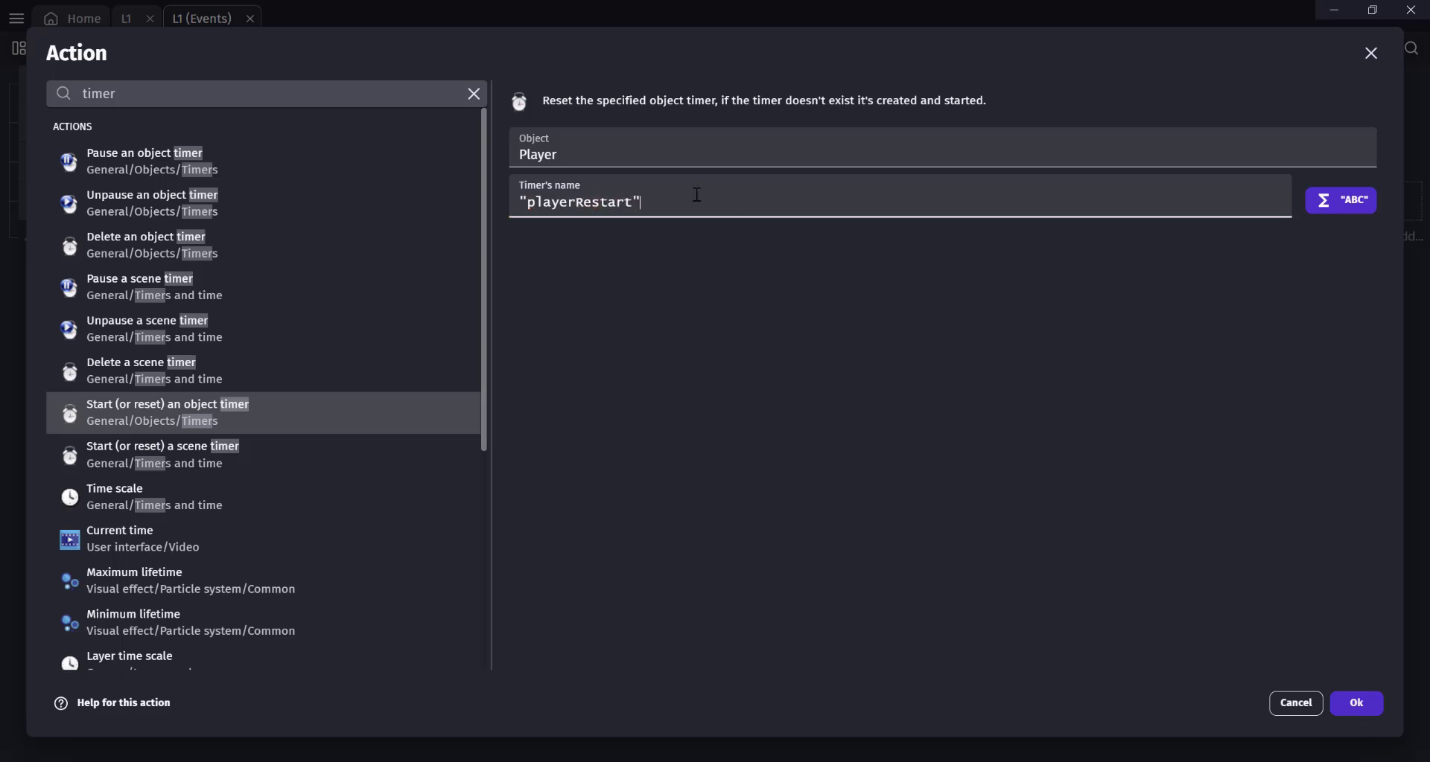
click(1359, 704)
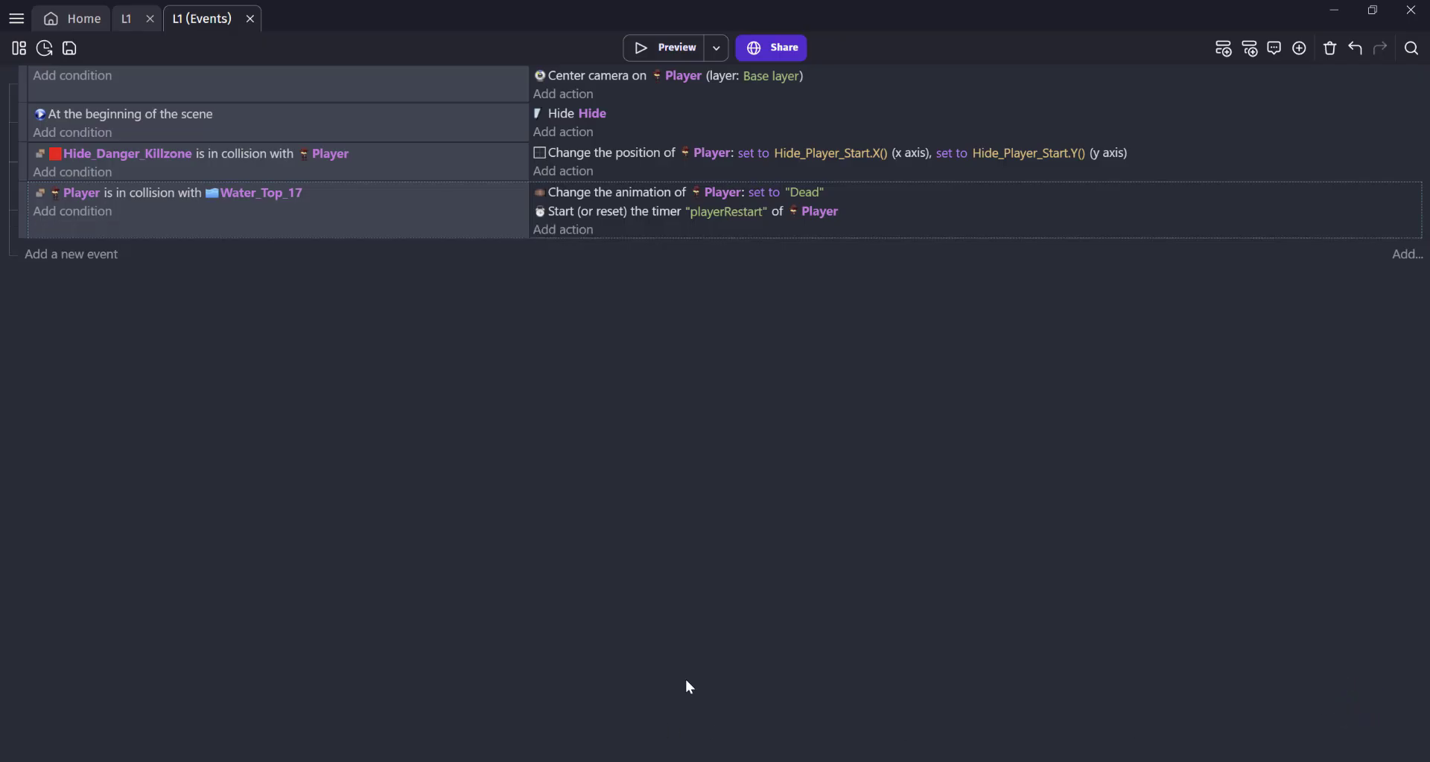
Add a new event with an object timer condition testing whether "playerRestart" is greater than 1.5 seconds
click(73, 253)
click(73, 248)
text(timer)
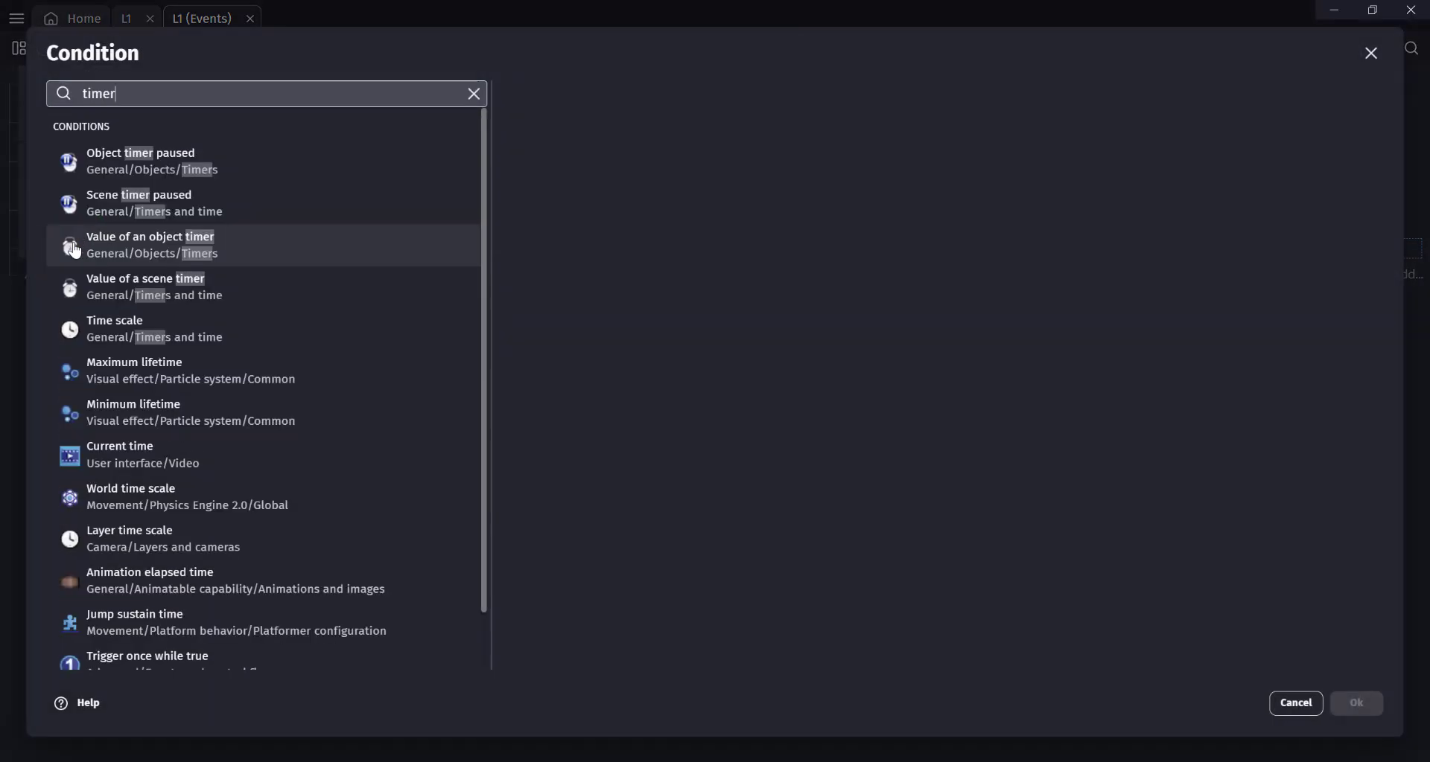
click(446, 259)
click(571, 299)
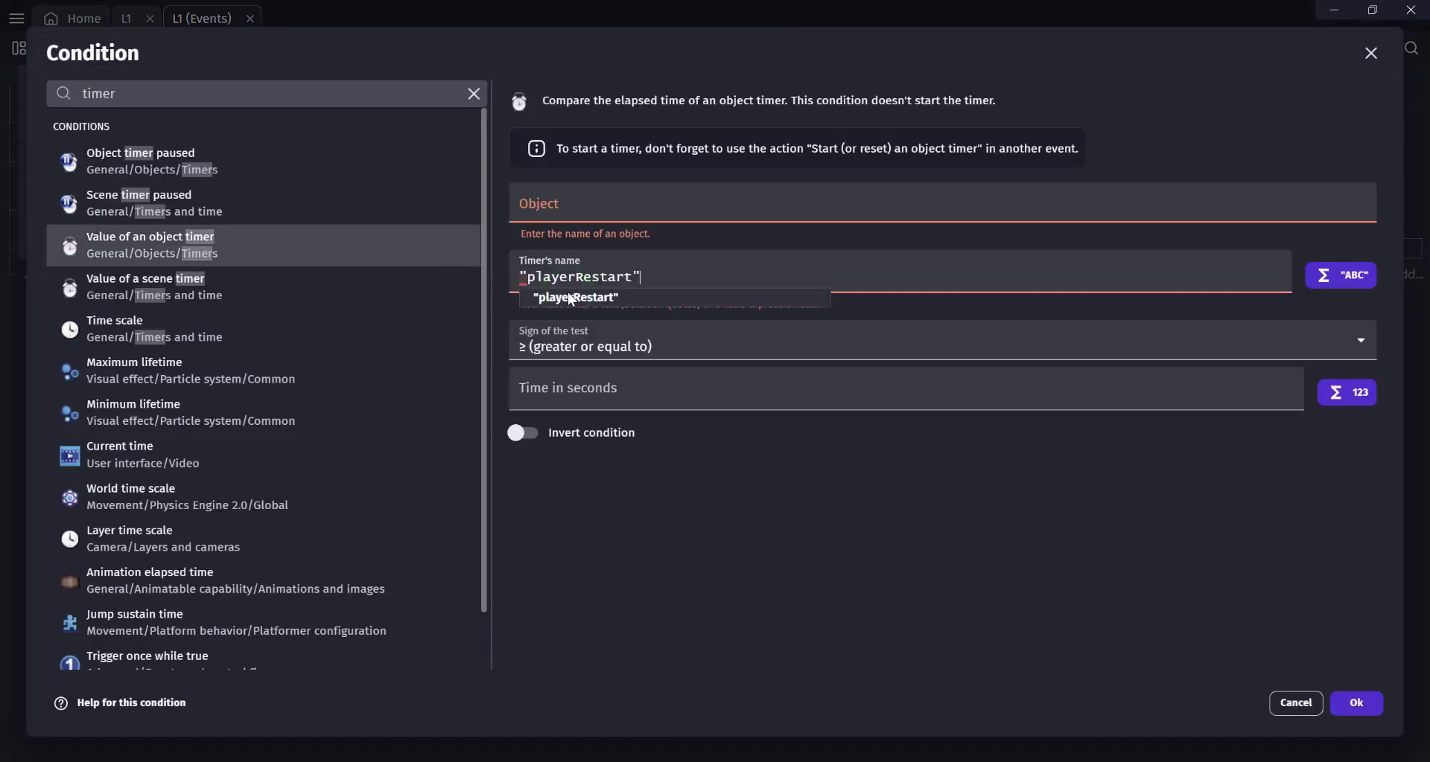
click(592, 324)
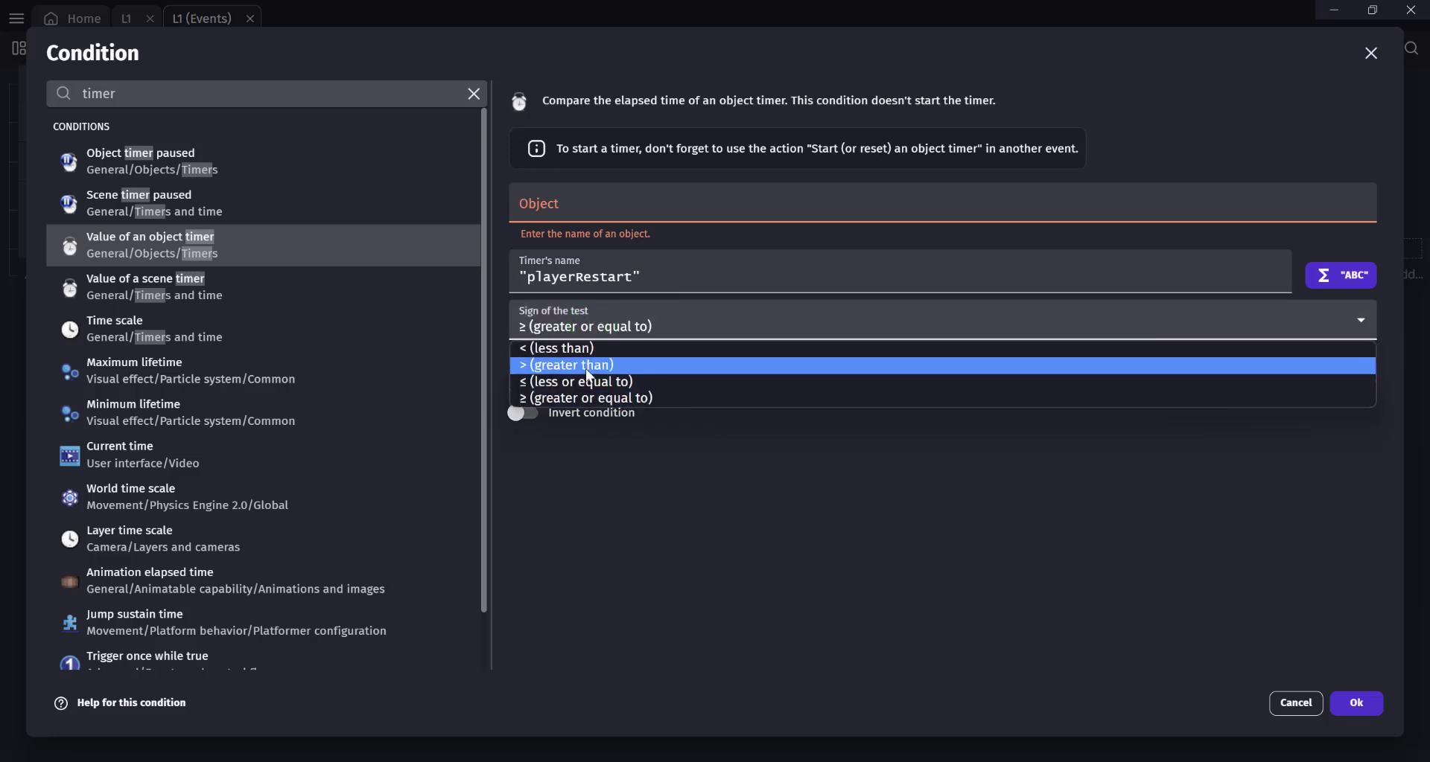
click(586, 366)
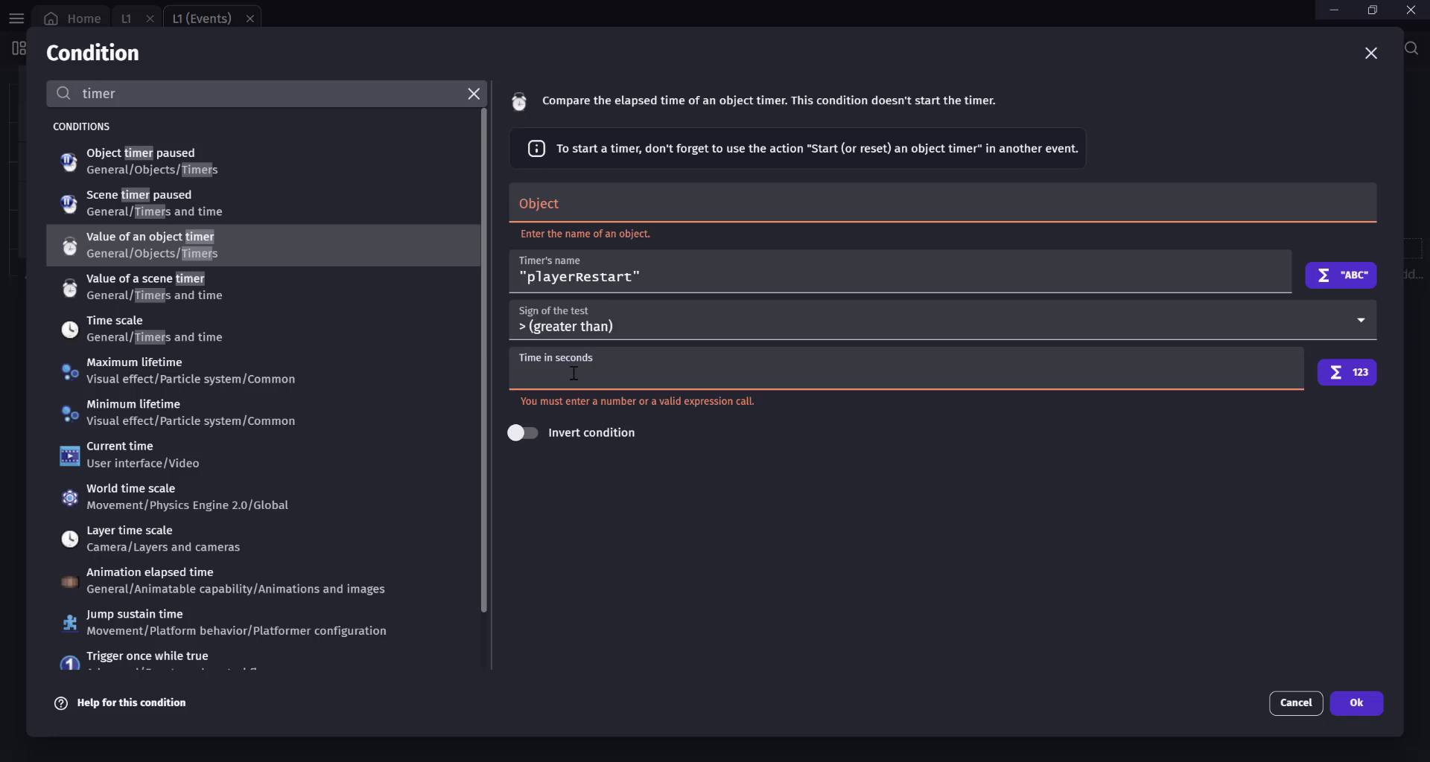
text(1.5)
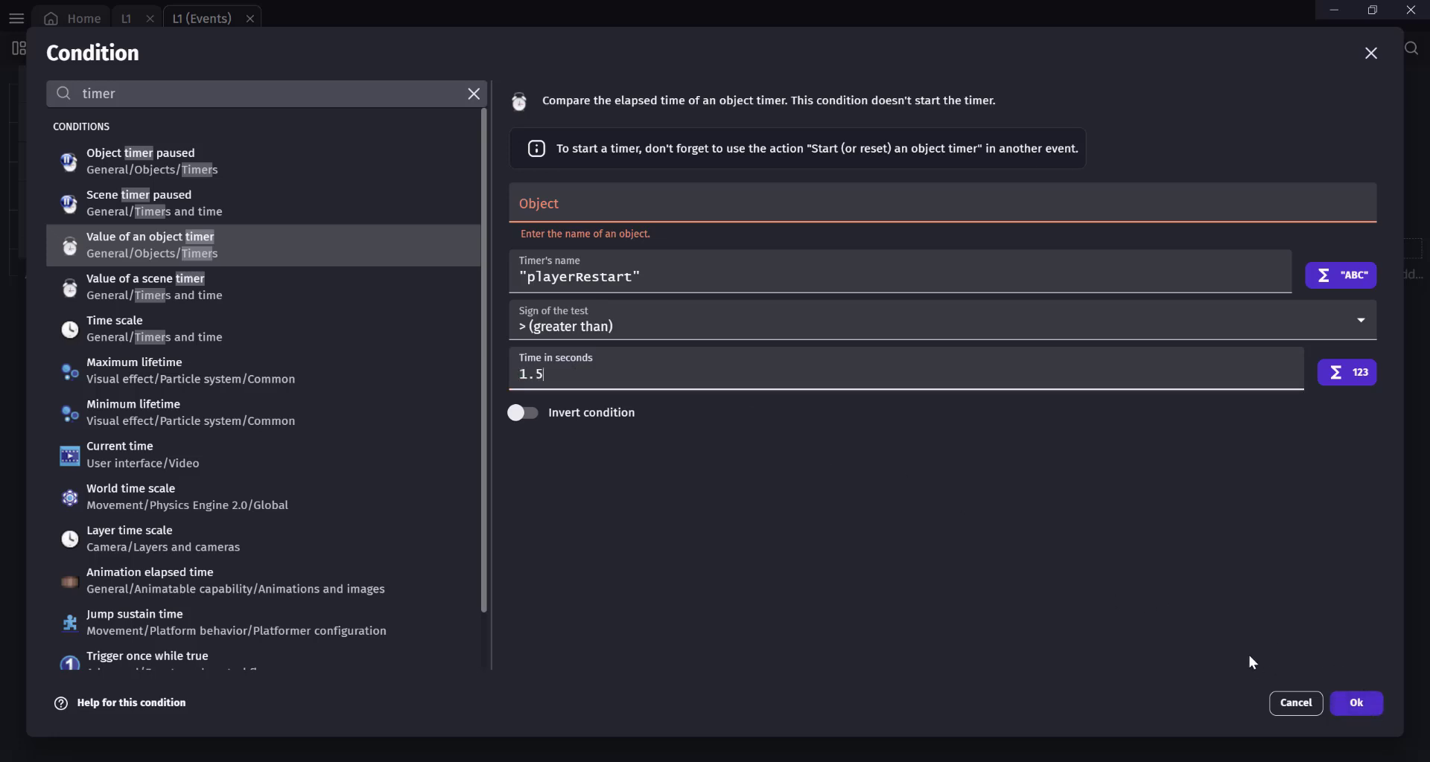
click(1298, 627)
click(1354, 703)
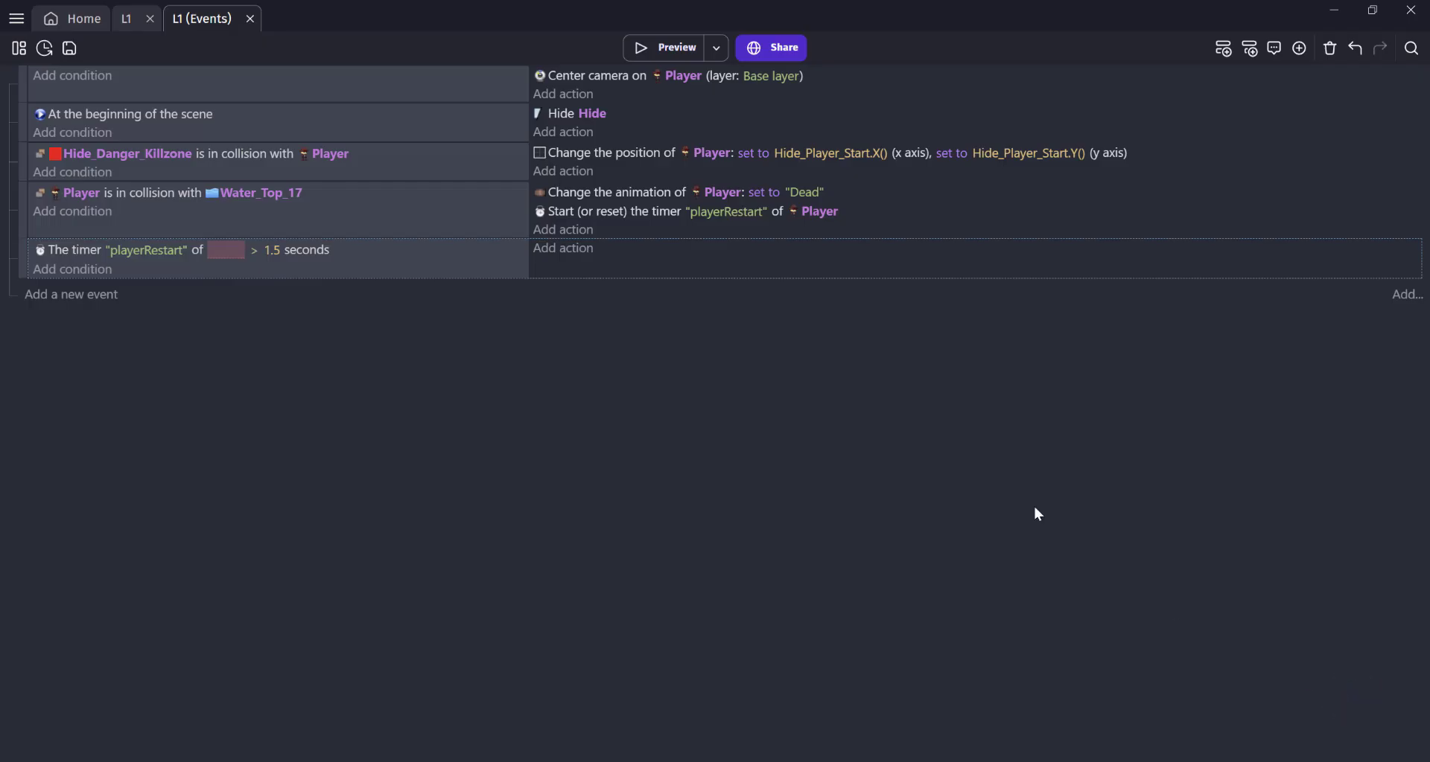
Move the position action and the Hide_Danger_Killzone collision condition into the "playerRestart" timer event
drag(576, 158, 580, 248)
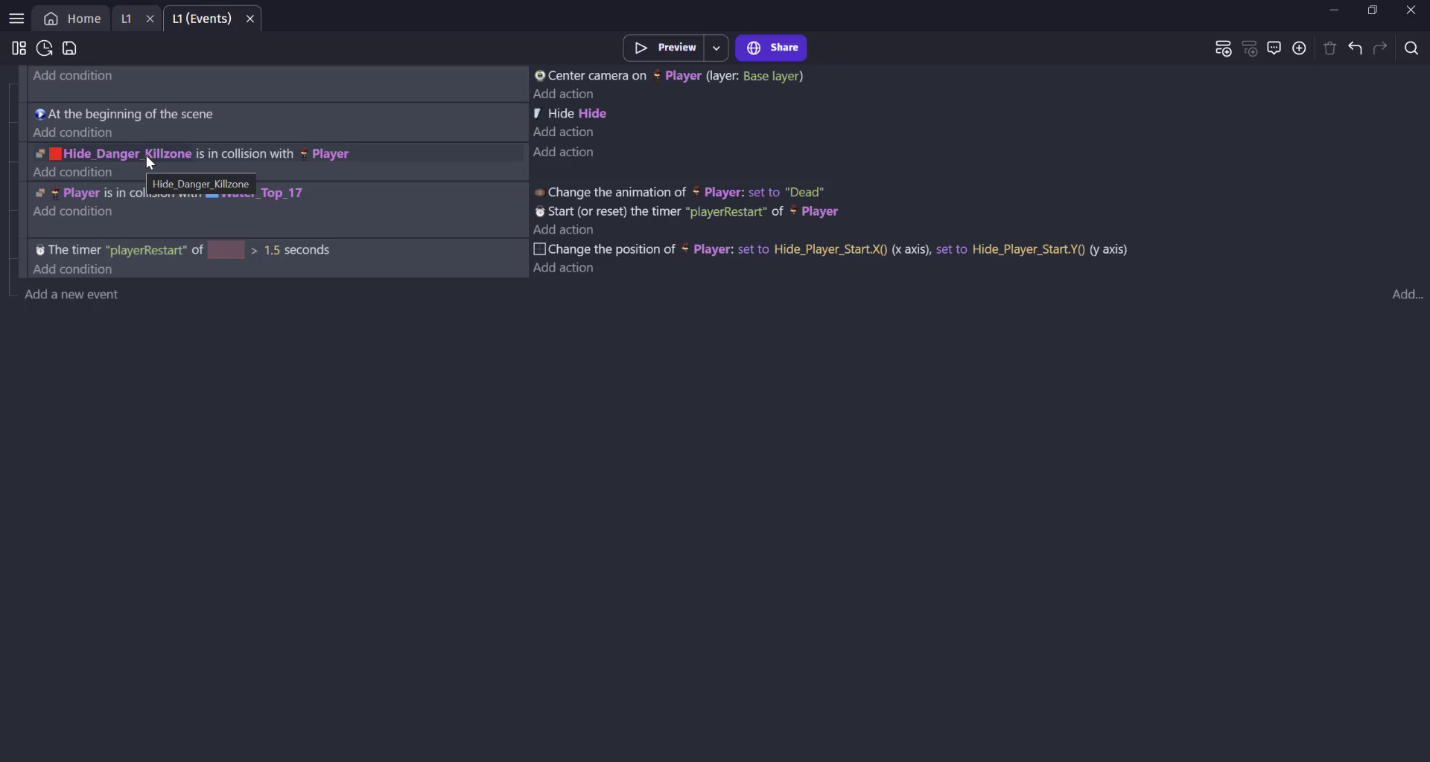
drag(146, 155, 157, 251)
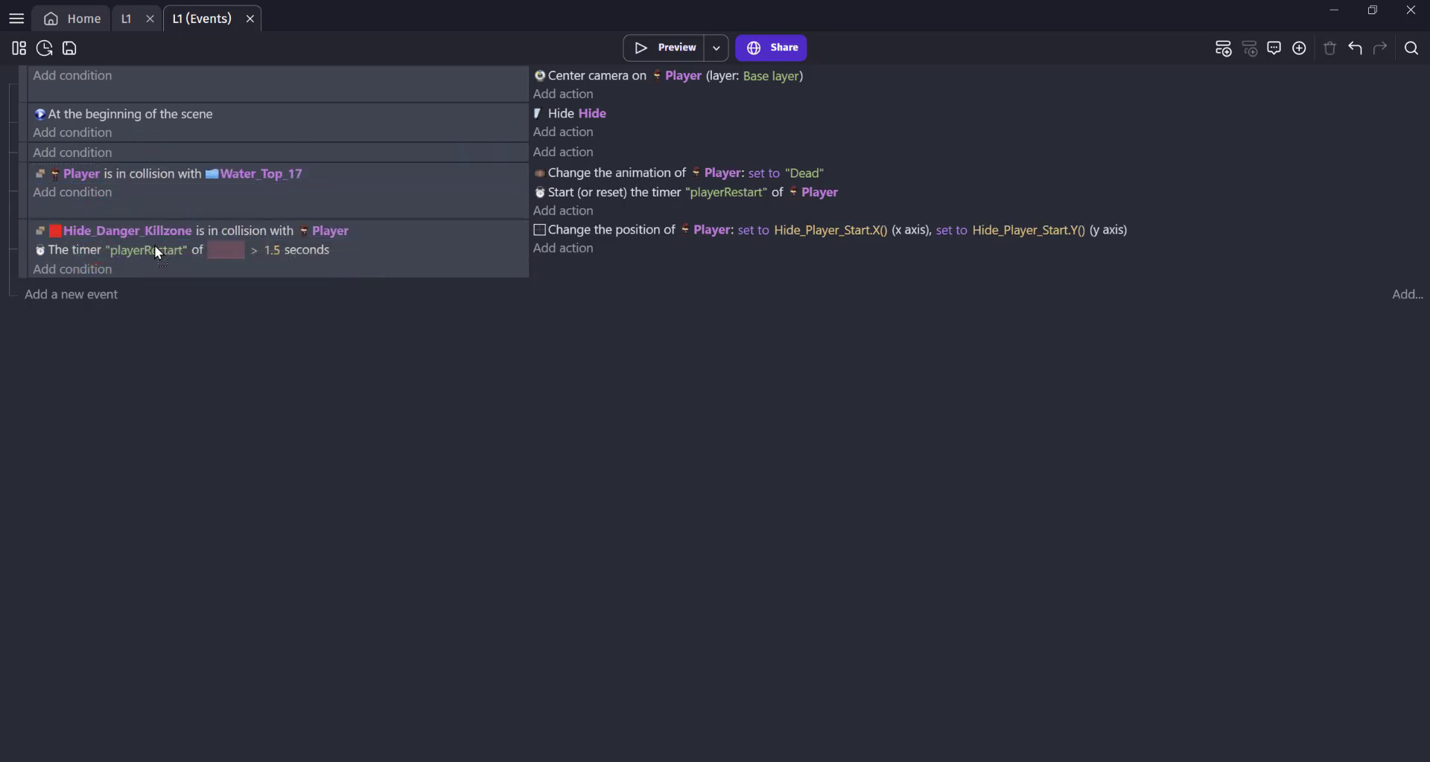
Set the timer condition's object to Player and its time to 1 second
click(234, 253)
scroll(235, 270, down, 5)
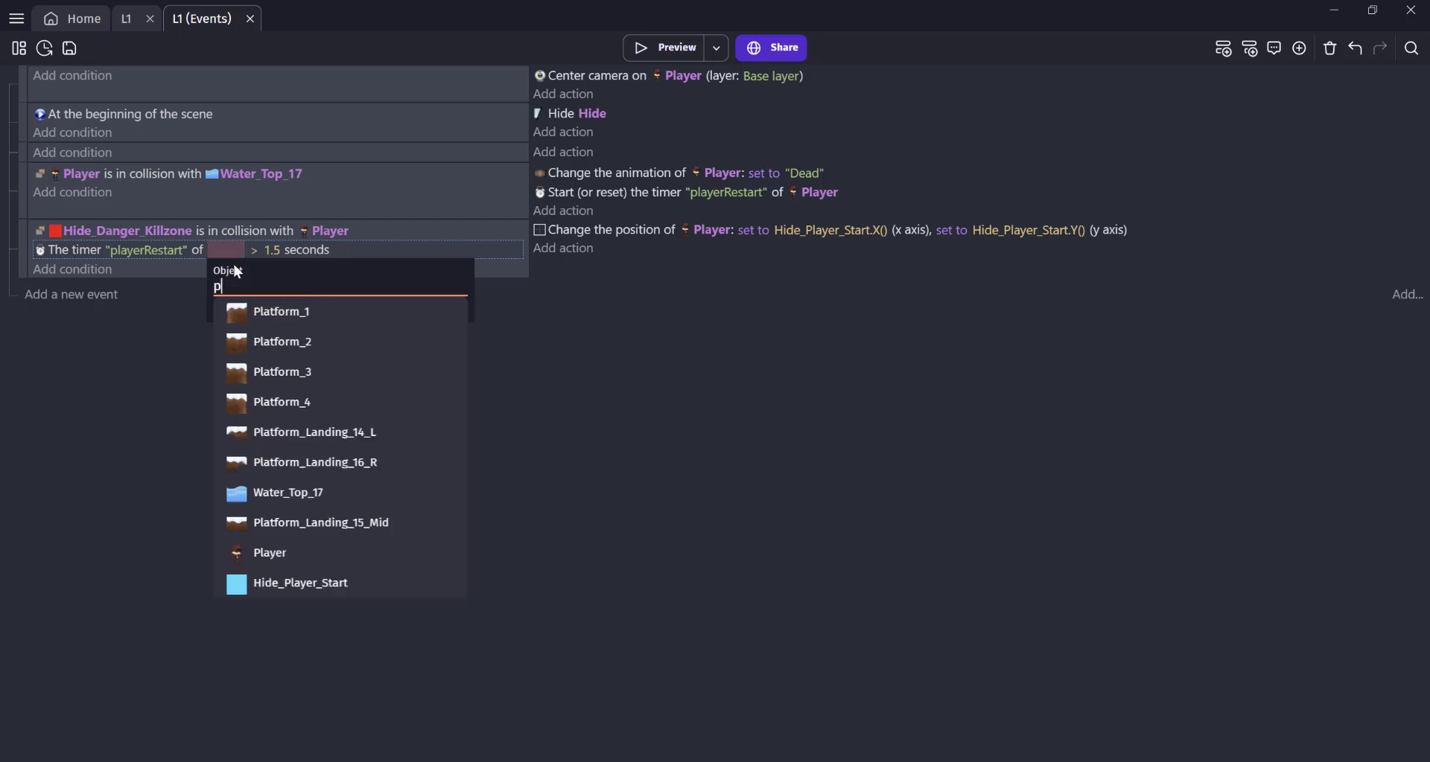
text(play)
click(256, 314)
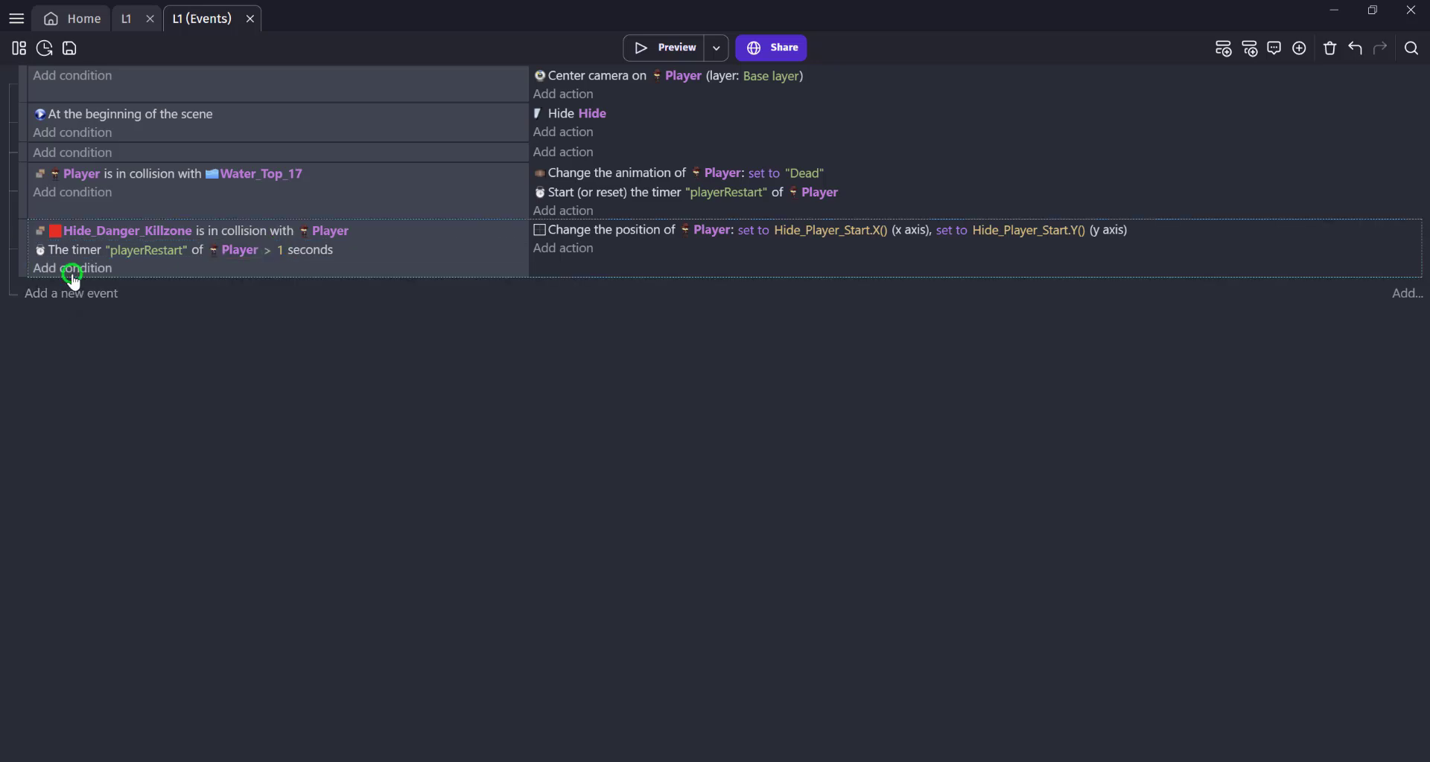
Add an And condition to the restart event and nest the killzone collision and timer conditions inside it
click(73, 270)
text(and)
click(112, 237)
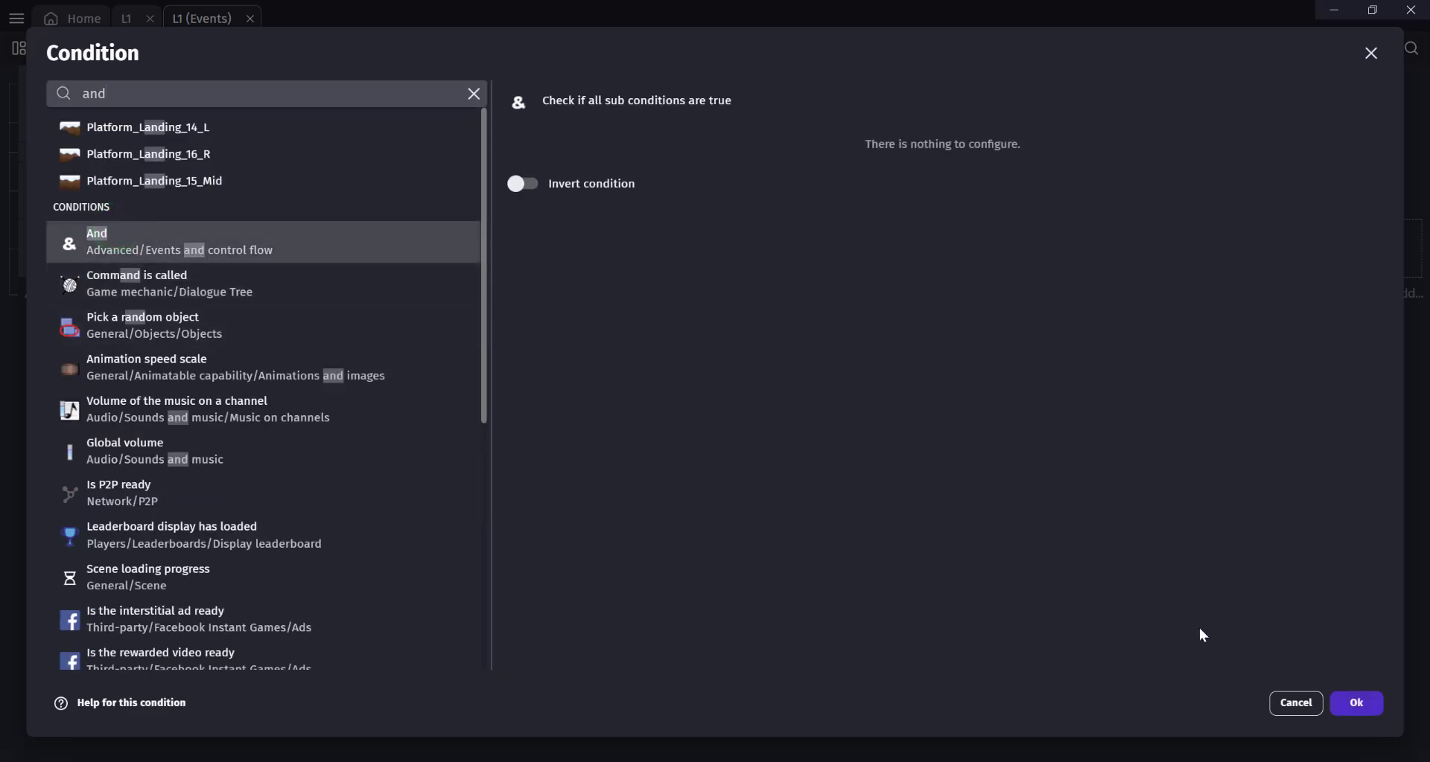
click(1356, 703)
drag(84, 237, 96, 296)
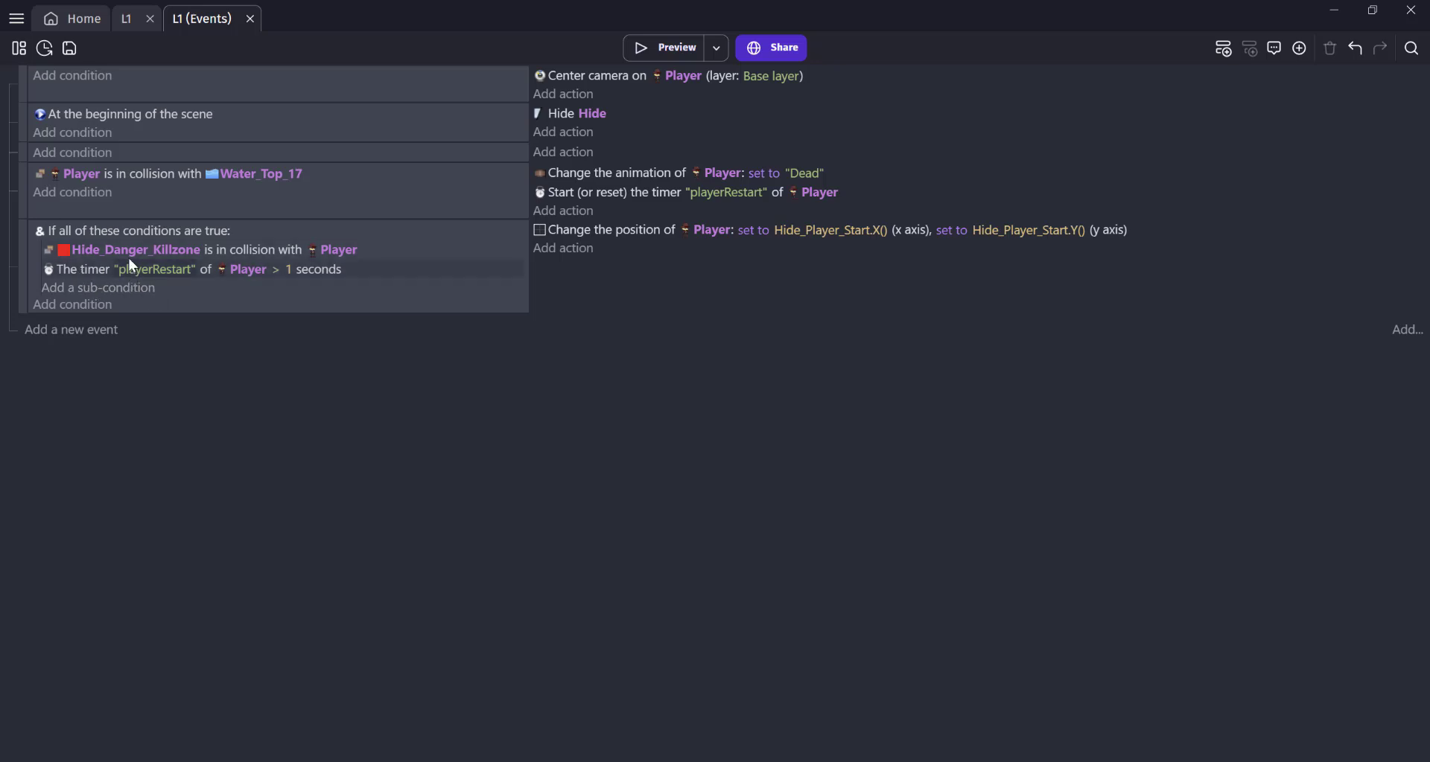
Set the "playerRestart" timer threshold to .5 seconds, then preview the game and close the preview
click(288, 270)
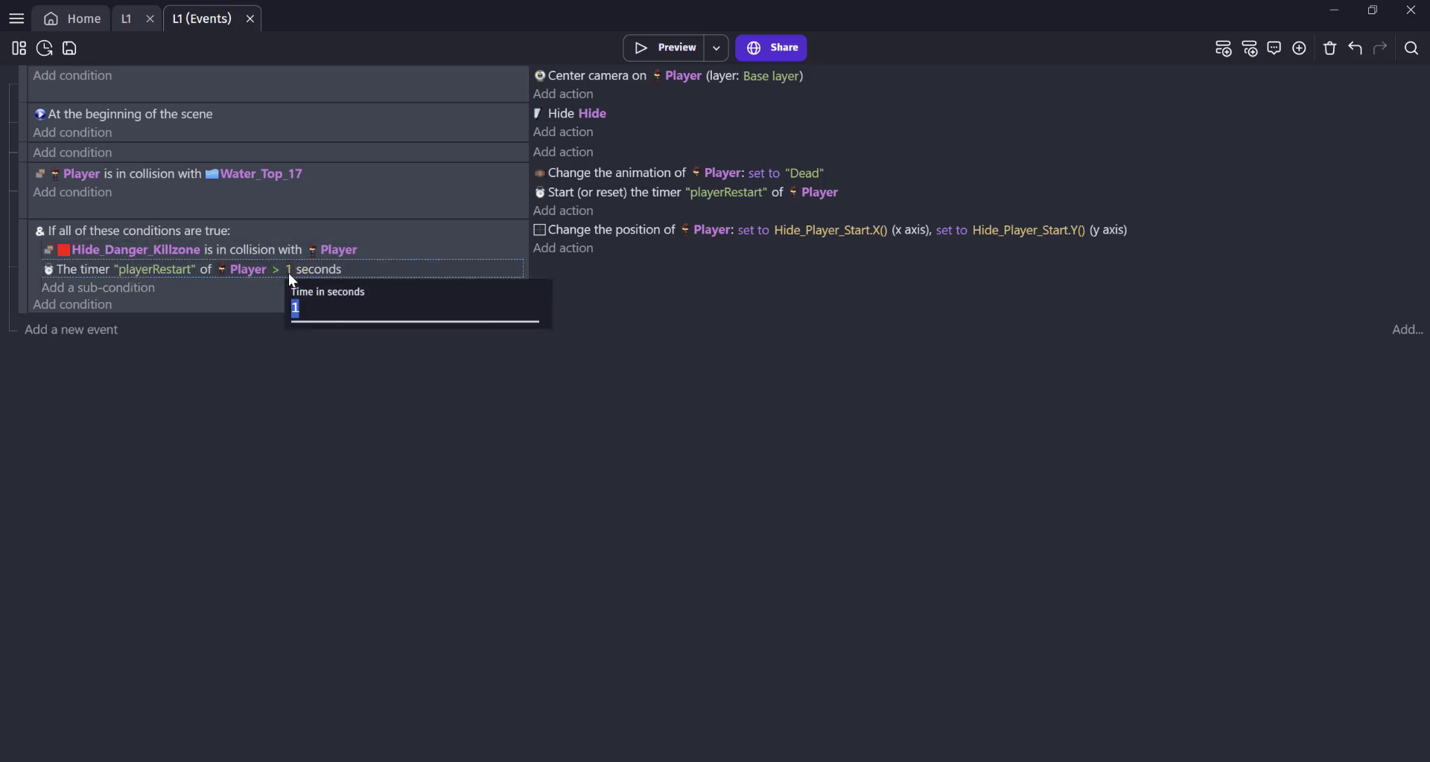
text(5)
key(Return)
click(658, 47)
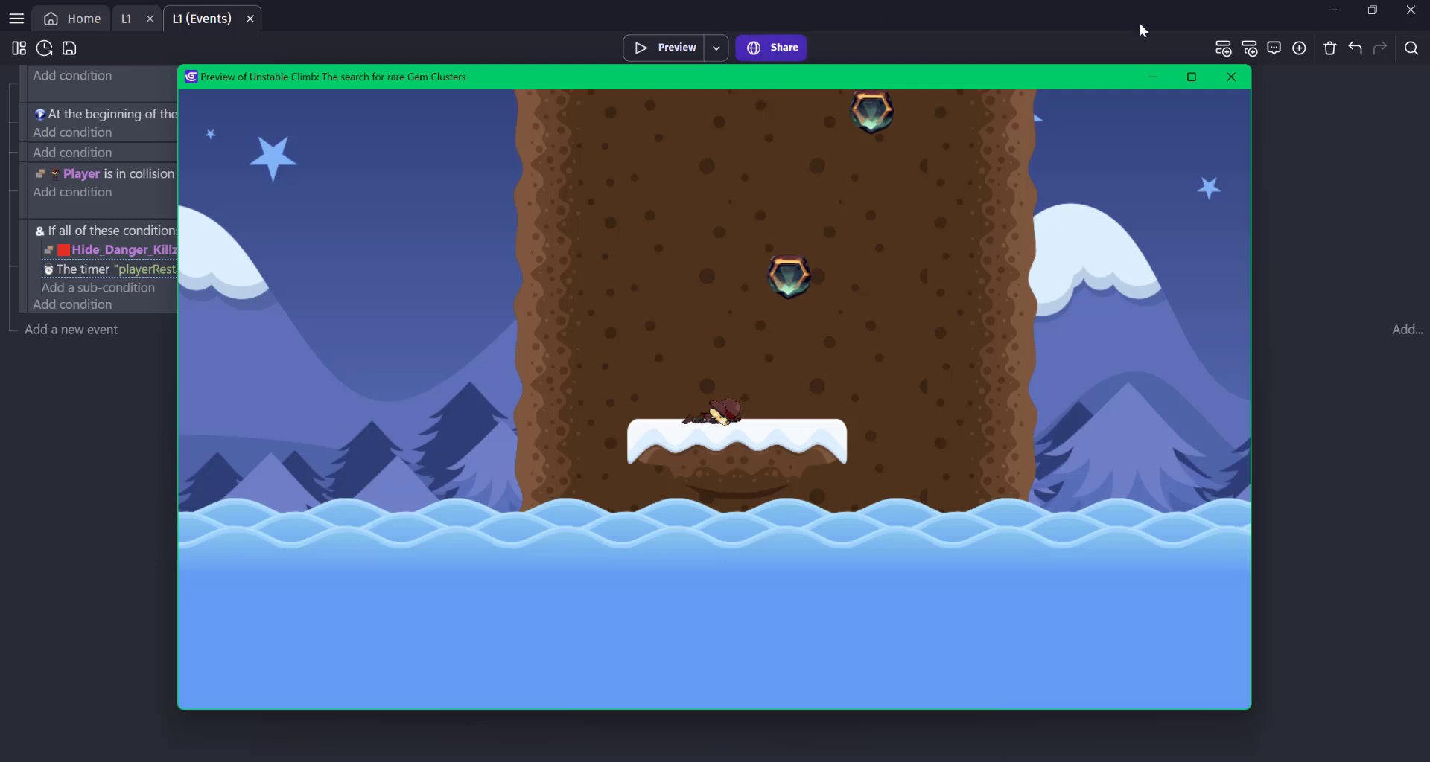
click(1230, 79)
Copy the Player animation action into the restart event, set the copy to "Idle", and test it in a preview
click(581, 178)
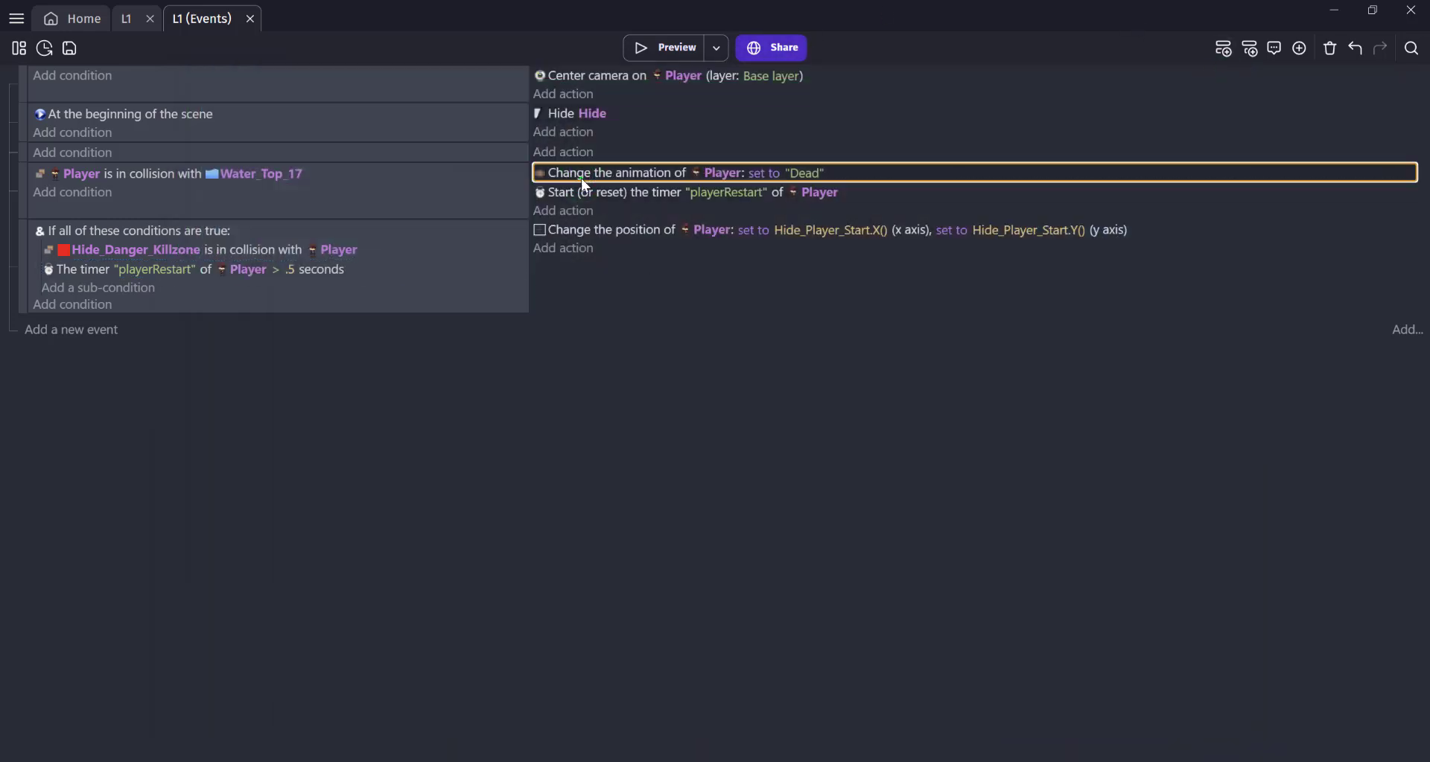
drag(574, 173, 653, 251)
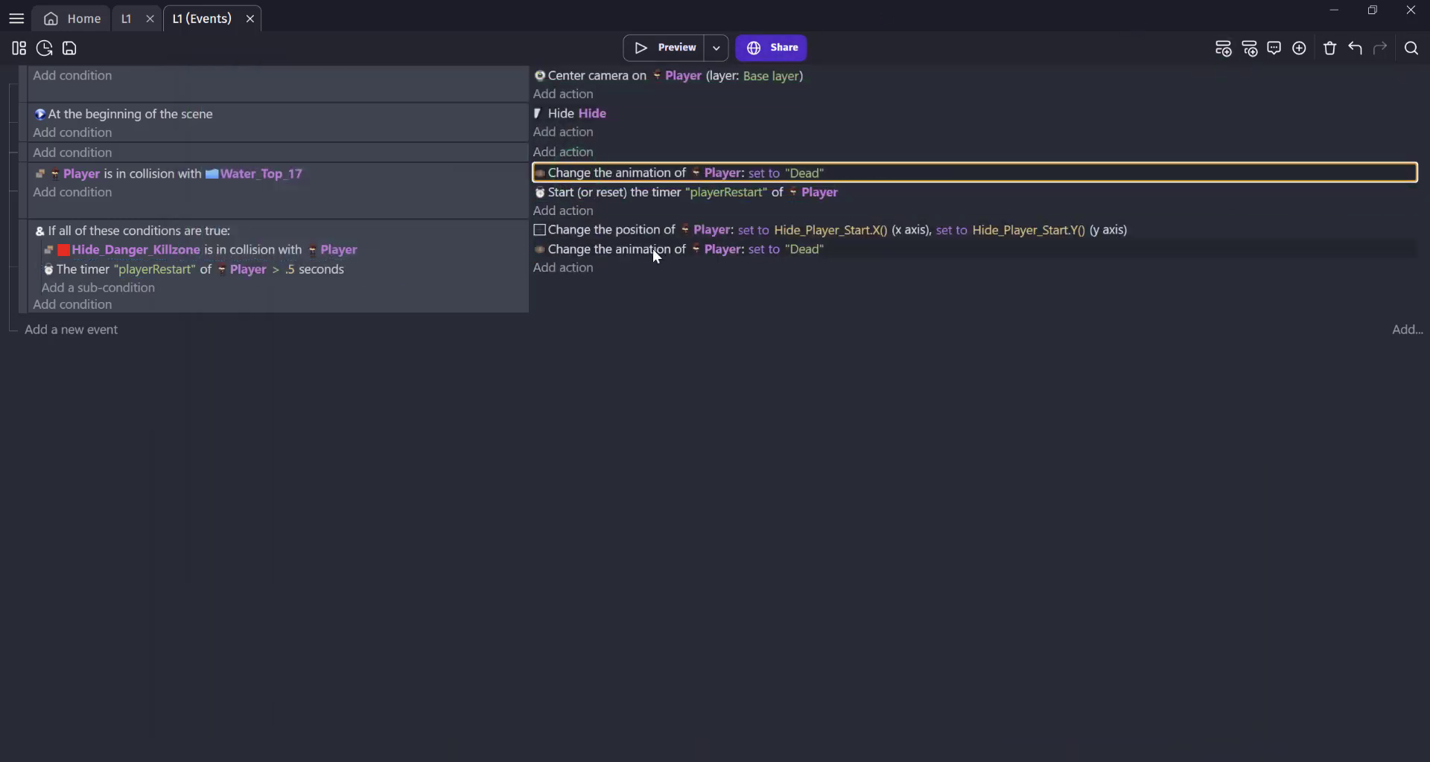
click(799, 250)
click(839, 289)
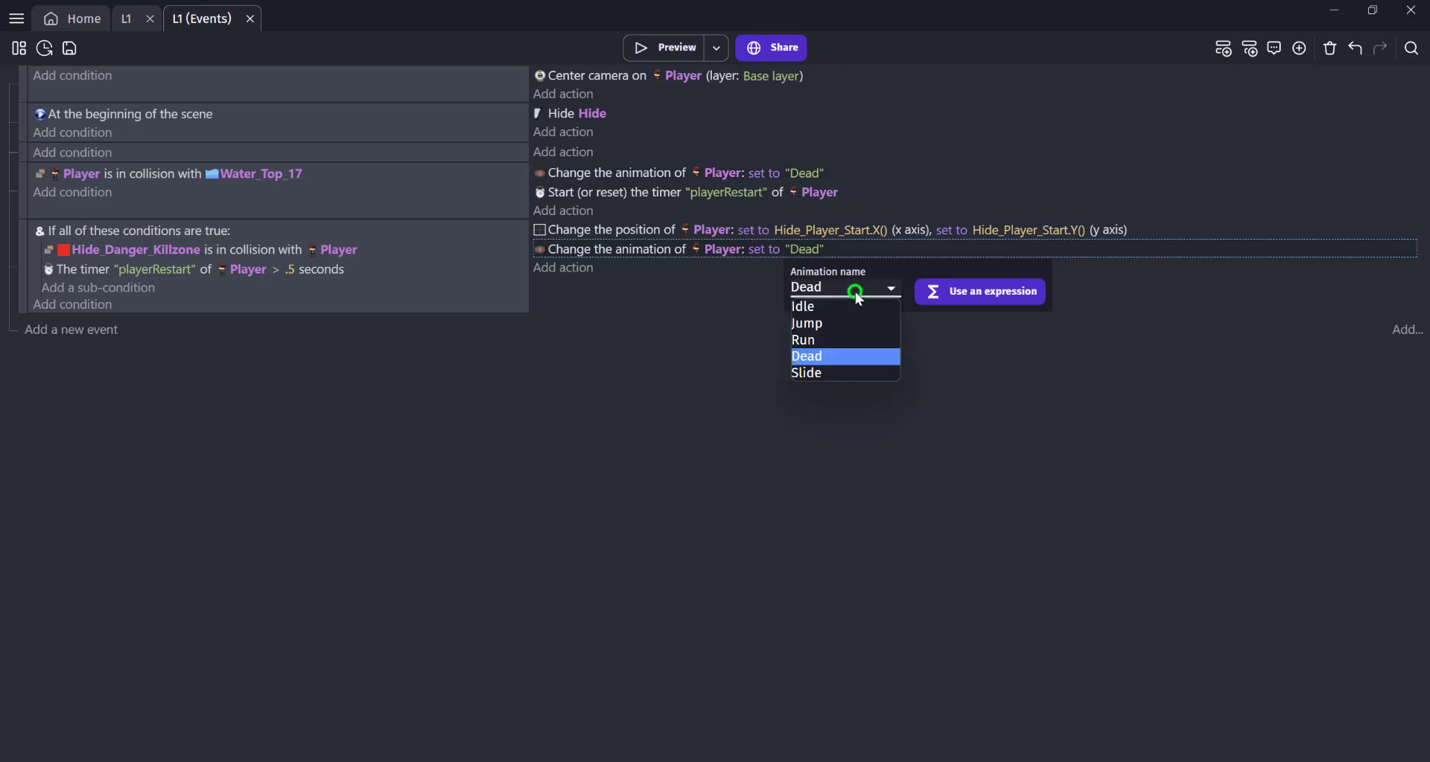
click(840, 310)
click(668, 347)
click(656, 49)
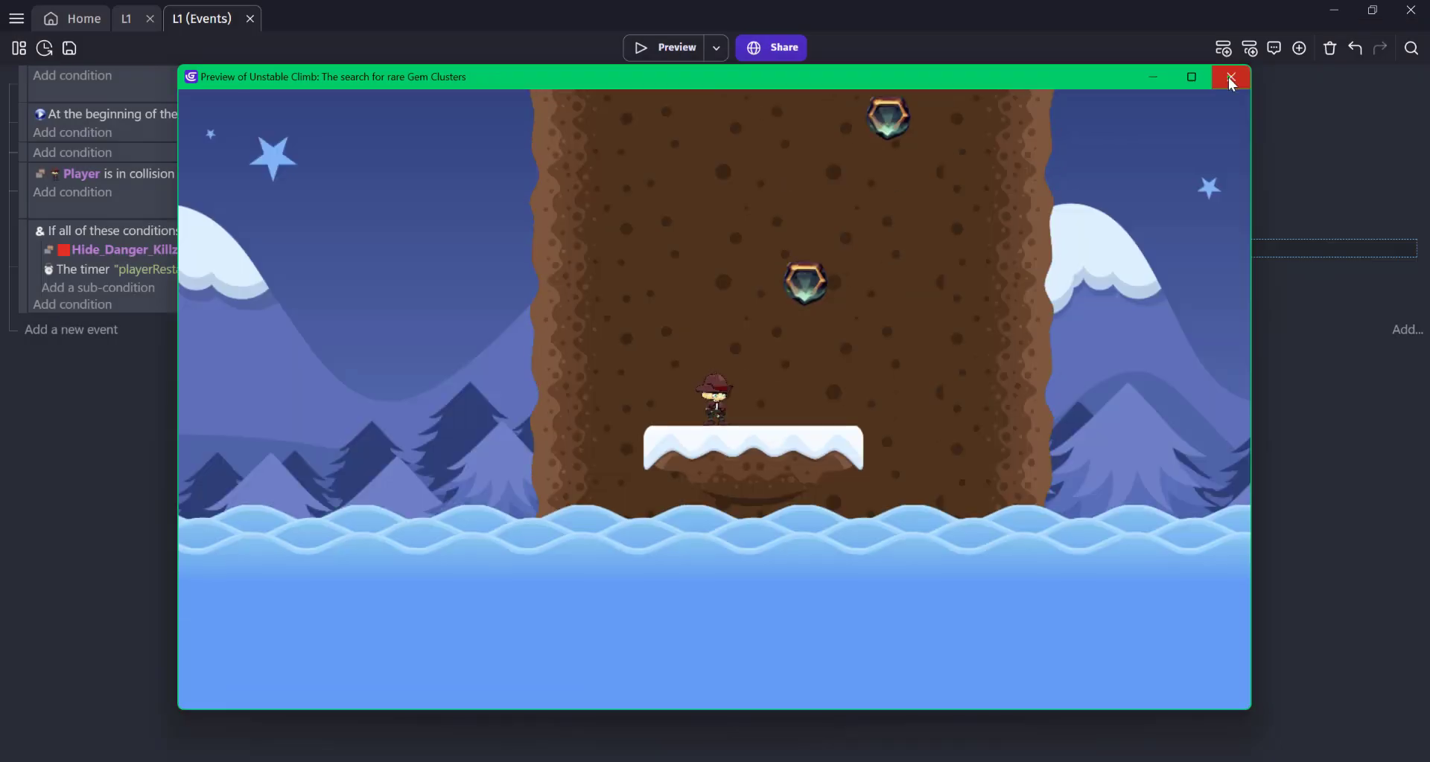
click(1231, 77)
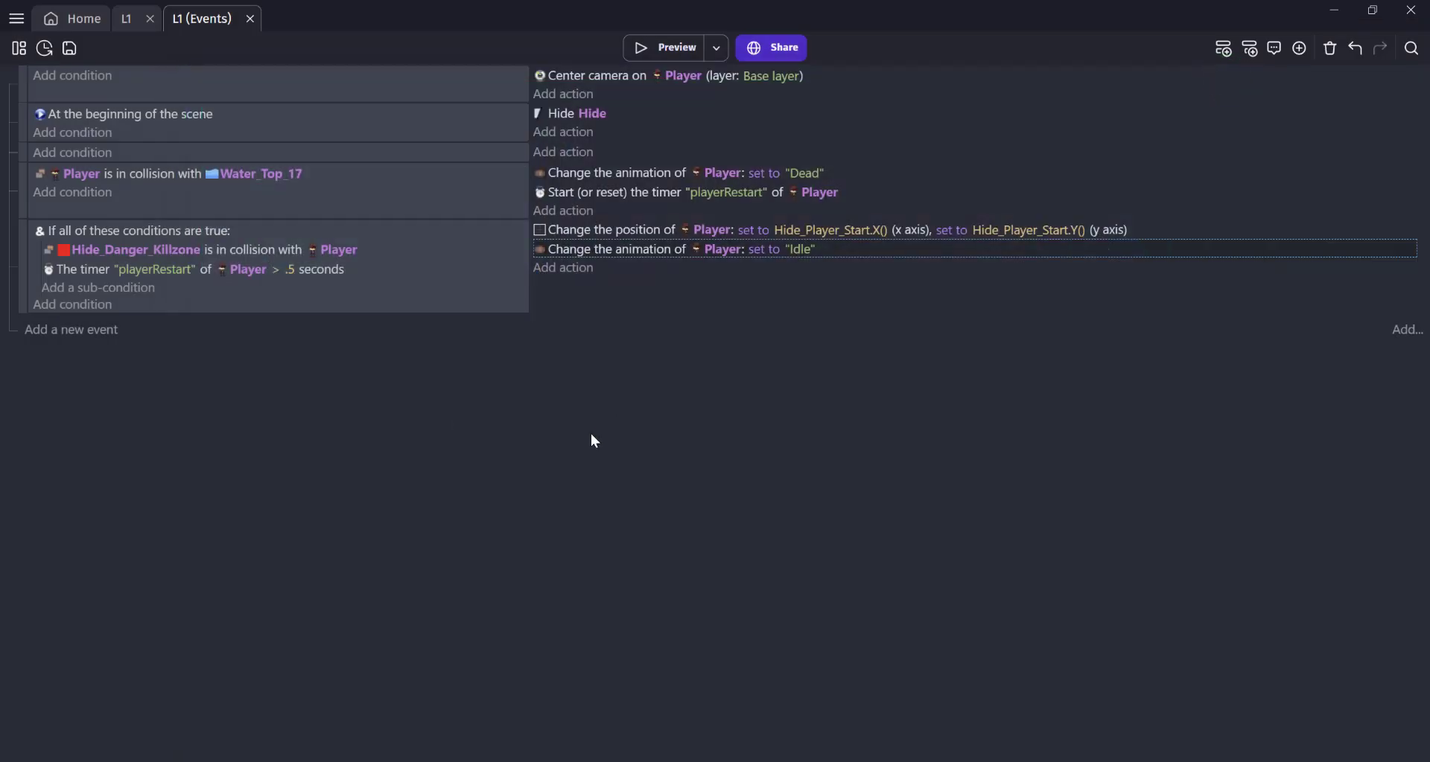
Switch to the L1 scene and preview it, jumping and running with the player to test the restart, and close the preview
click(126, 18)
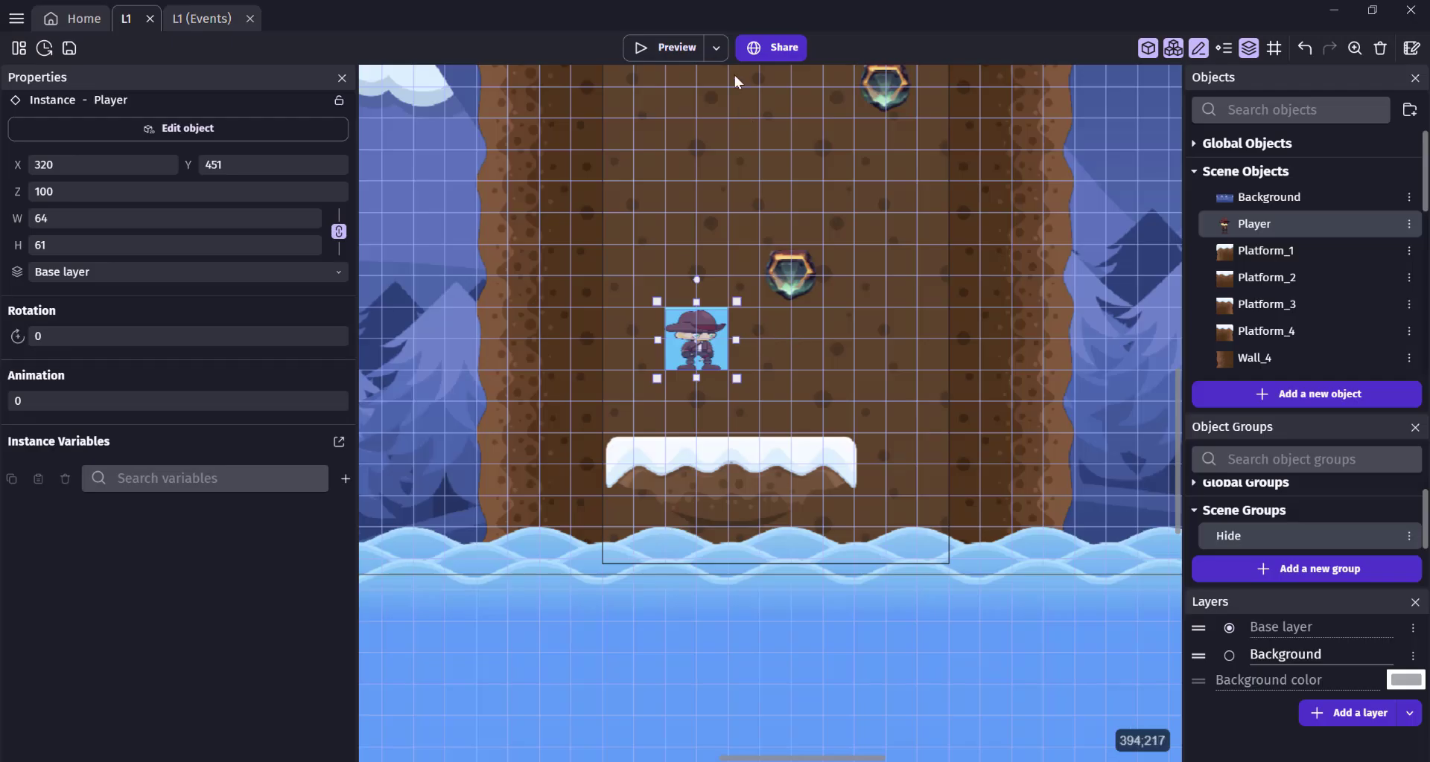
click(654, 49)
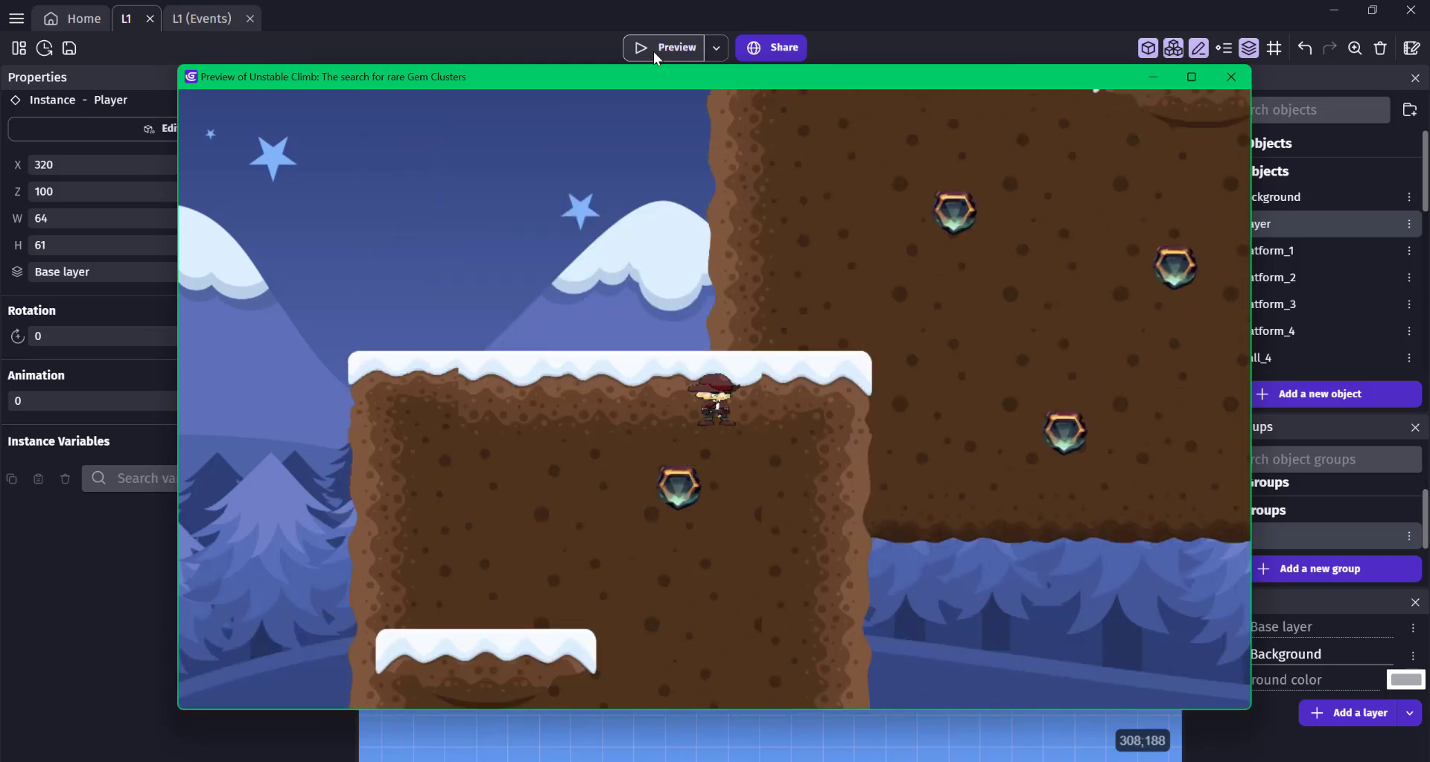
key(space)
key(Right)
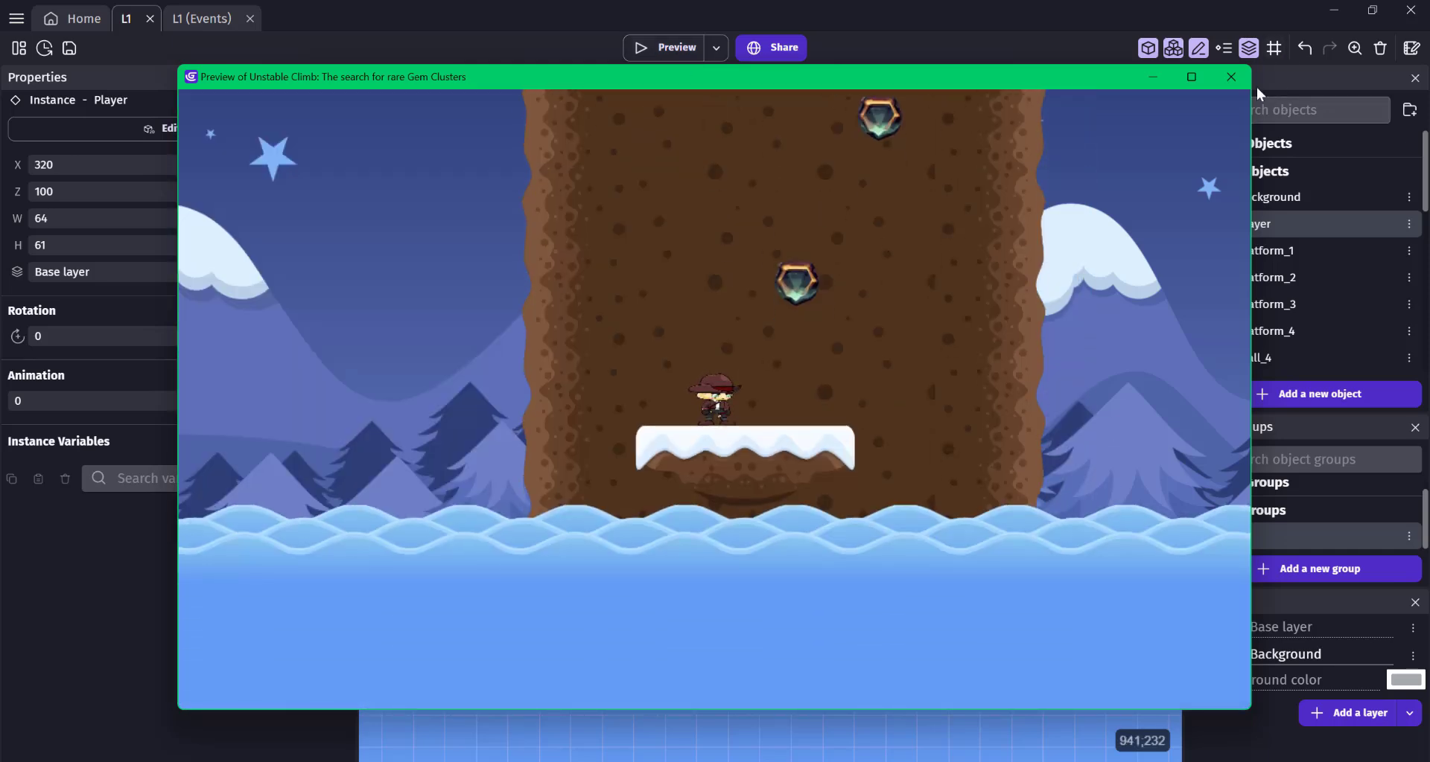
click(1230, 76)
Select Hide_Danger_Killzone, Water_Bottom_18 and Water_Top_17 together and stretch them wider on both sides of the level
scroll(709, 502, down, 10)
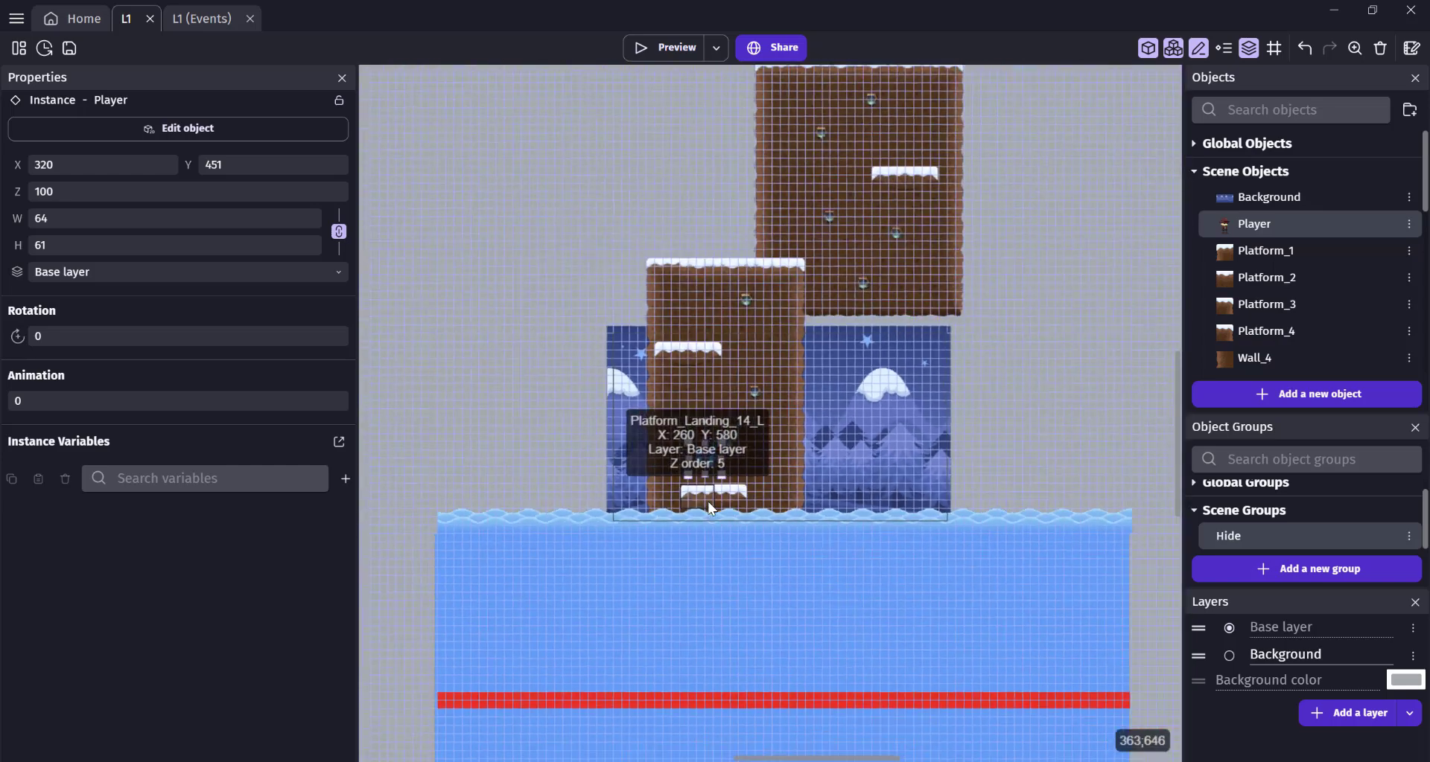
middle_drag(1010, 695, 889, 560)
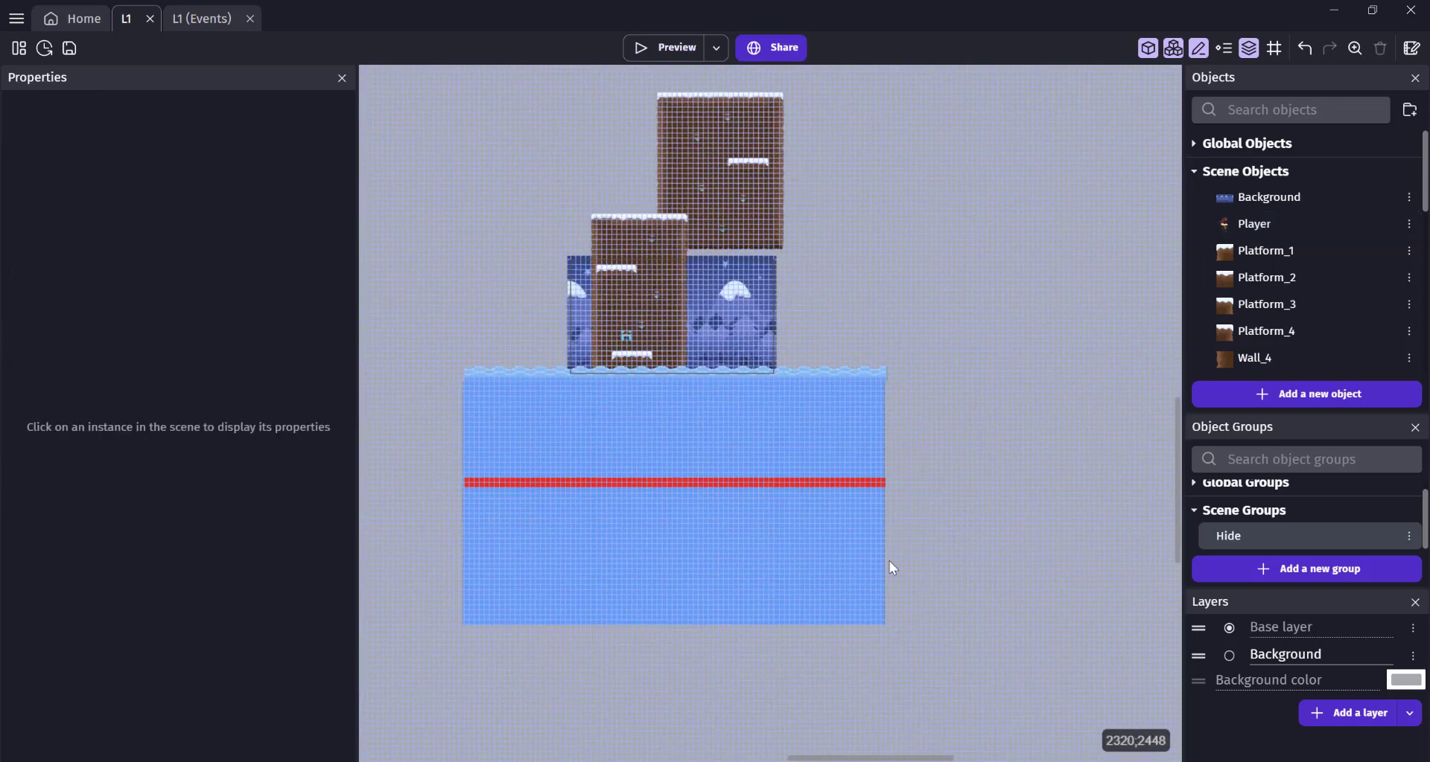
click(878, 480)
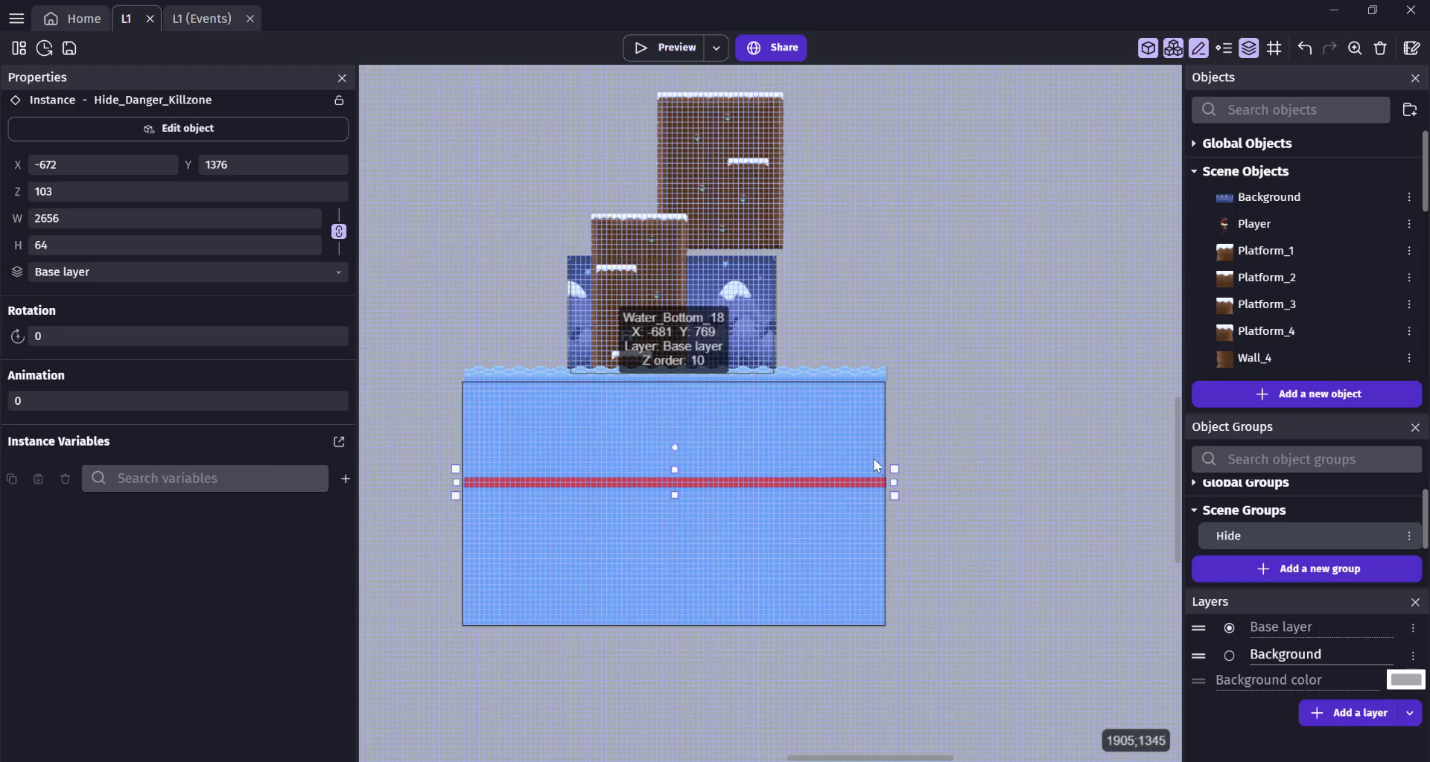
shift+click(874, 432)
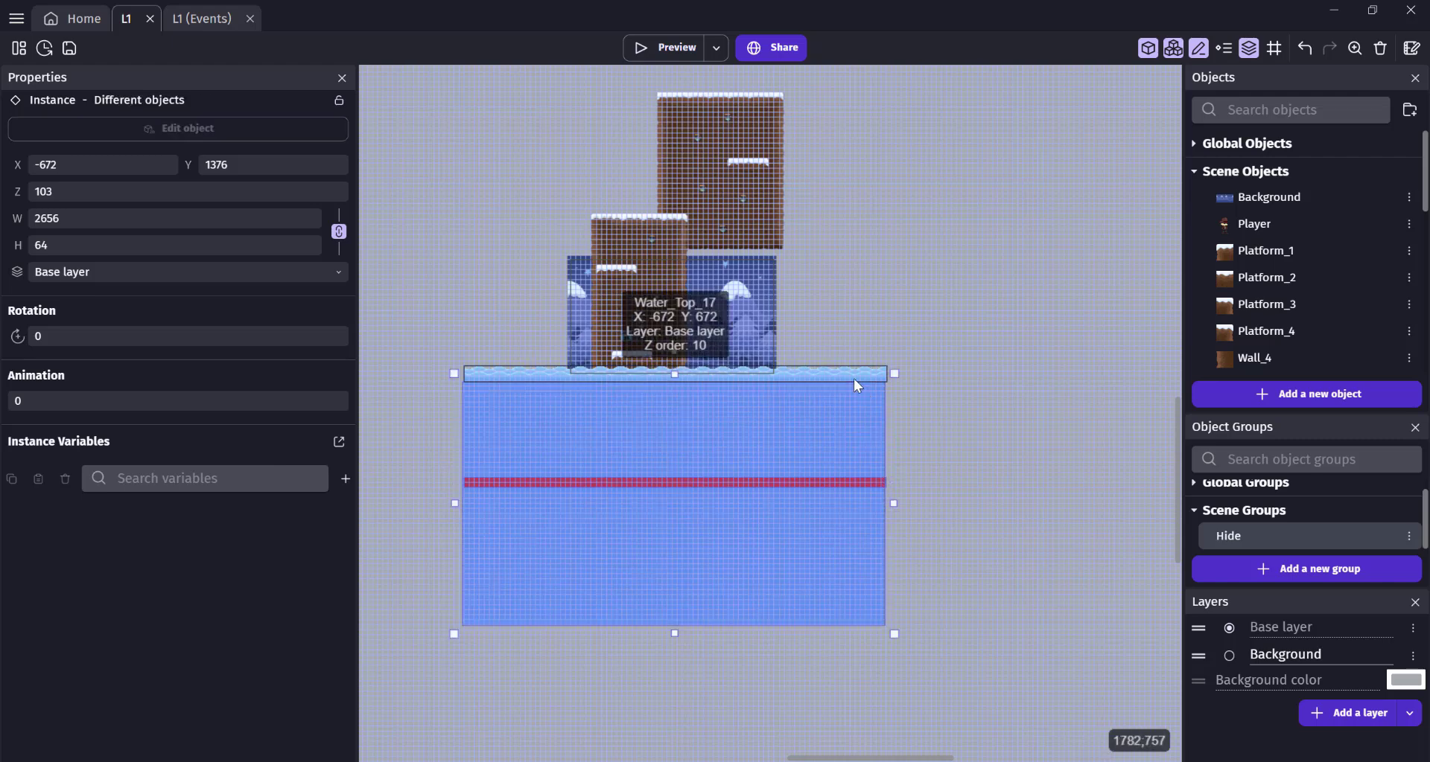
shift+click(854, 374)
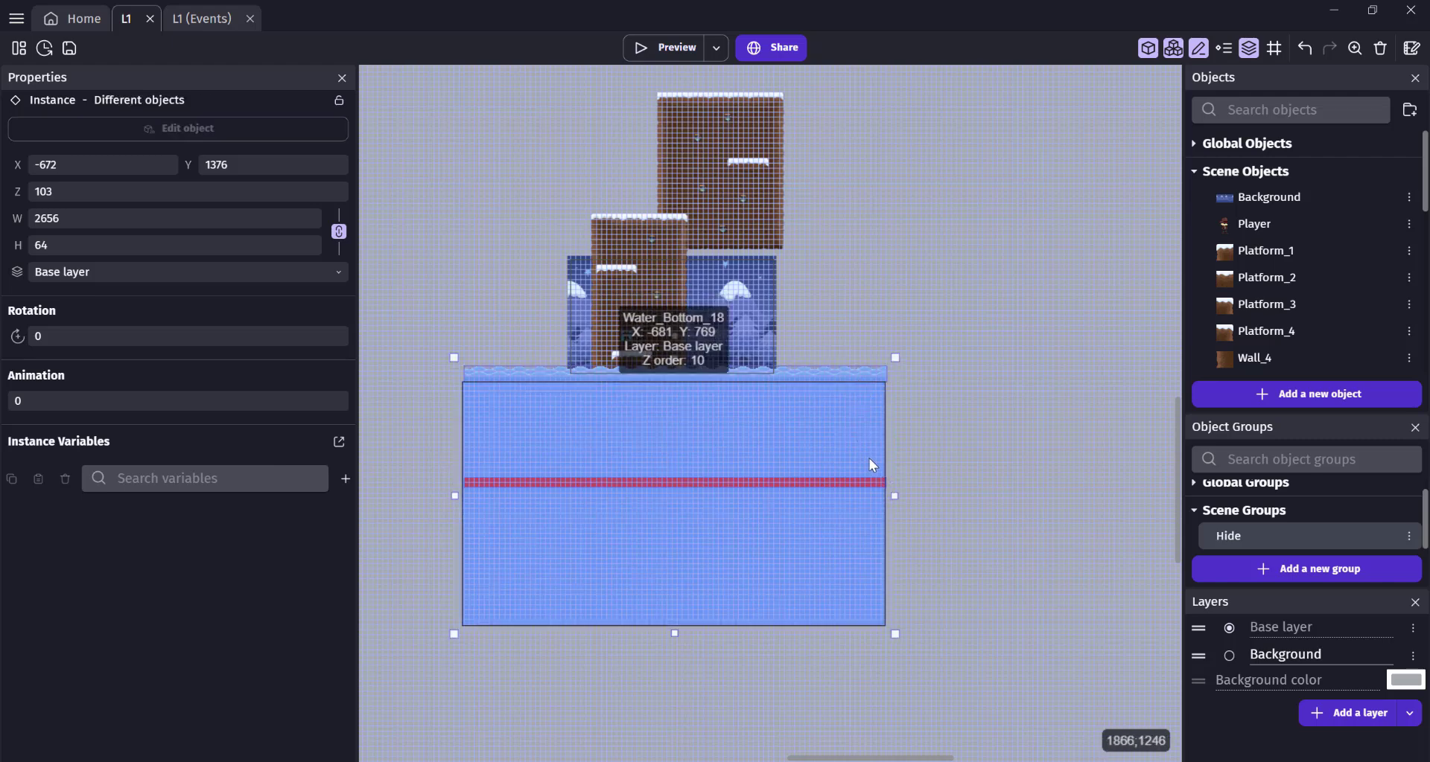
drag(892, 498, 1110, 516)
drag(455, 496, 327, 493)
click(1129, 425)
Place Obj_Frosty and Obj_Tree1 on top of the upper snowy platform
scroll(1130, 424, down, 2)
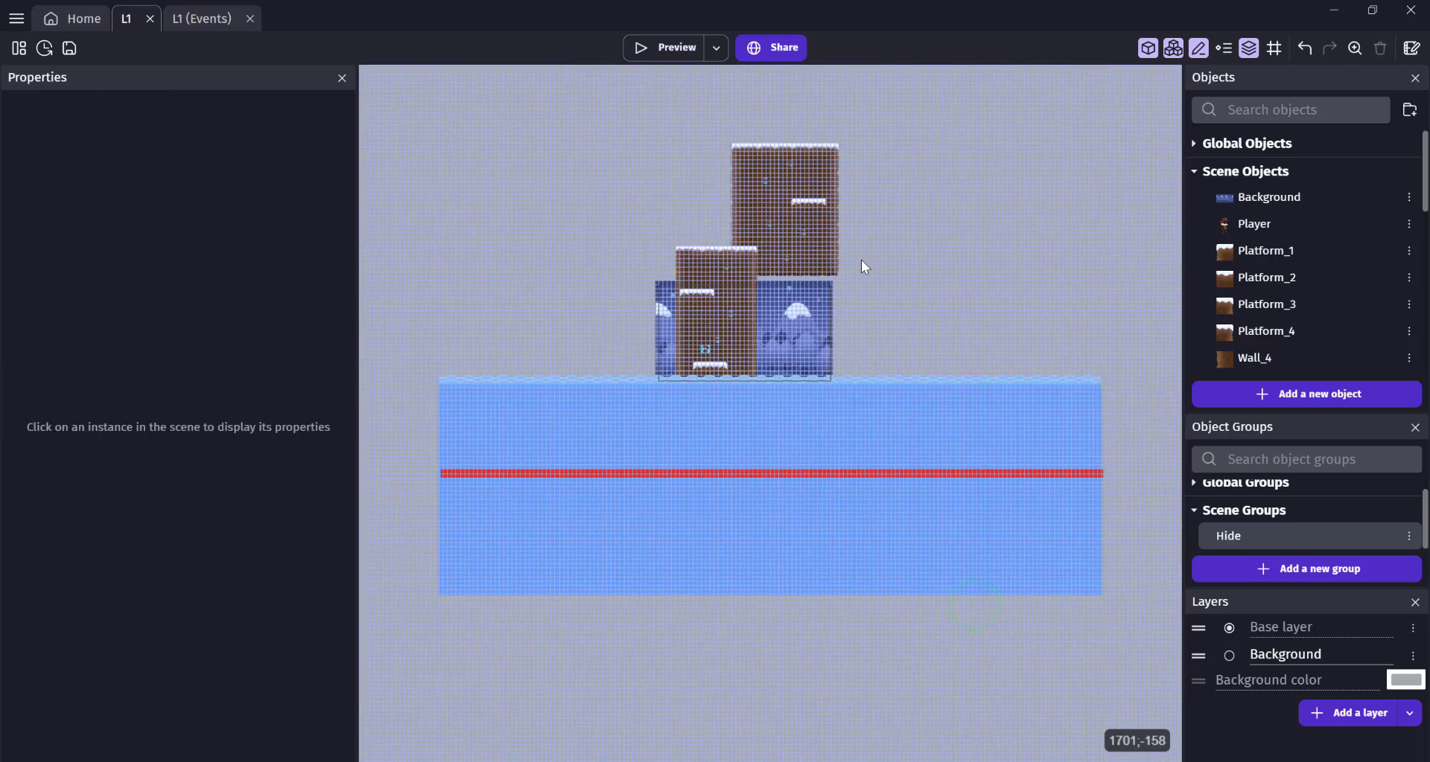
scroll(864, 163, up, 6)
middle_drag(556, 160, 466, 340)
scroll(466, 340, up, 5)
scroll(1243, 172, down, 7)
drag(1258, 199, 585, 316)
drag(1259, 255, 692, 292)
Adjust the Z order of the trees and snowman on the upper platform, setting the snowman to 1
click(760, 343)
click(64, 189)
click(614, 348)
click(64, 187)
text(1)
click(476, 313)
Place Obj_Tree2 near the right end and Obj_Stone at the left end of the lower platform's top
middle_drag(514, 446, 628, 213)
drag(1251, 281, 637, 324)
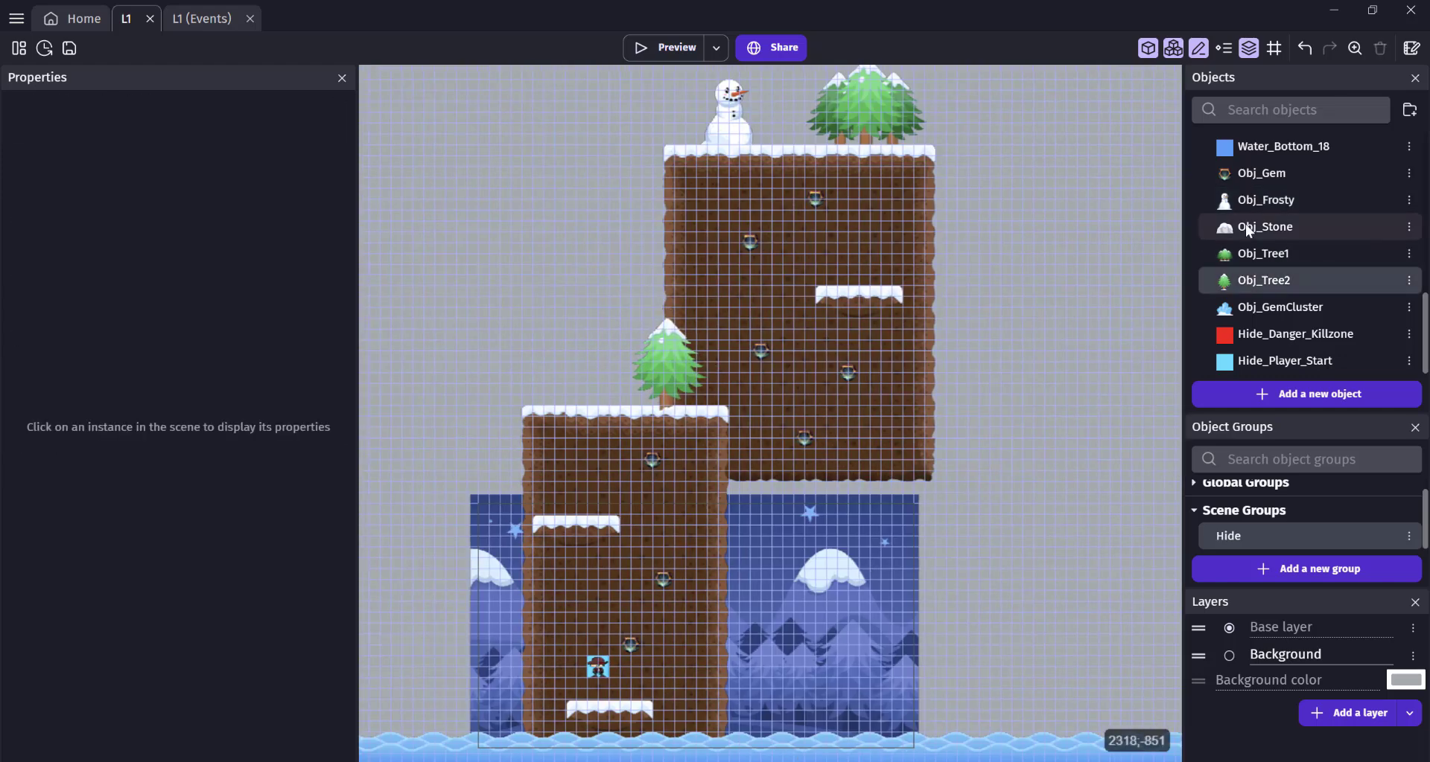
drag(1248, 227, 538, 388)
Set the Z order of the stone on the lower platform to 1
drag(503, 301, 720, 423)
double_click(64, 192)
text(1)
click(635, 365)
click(555, 395)
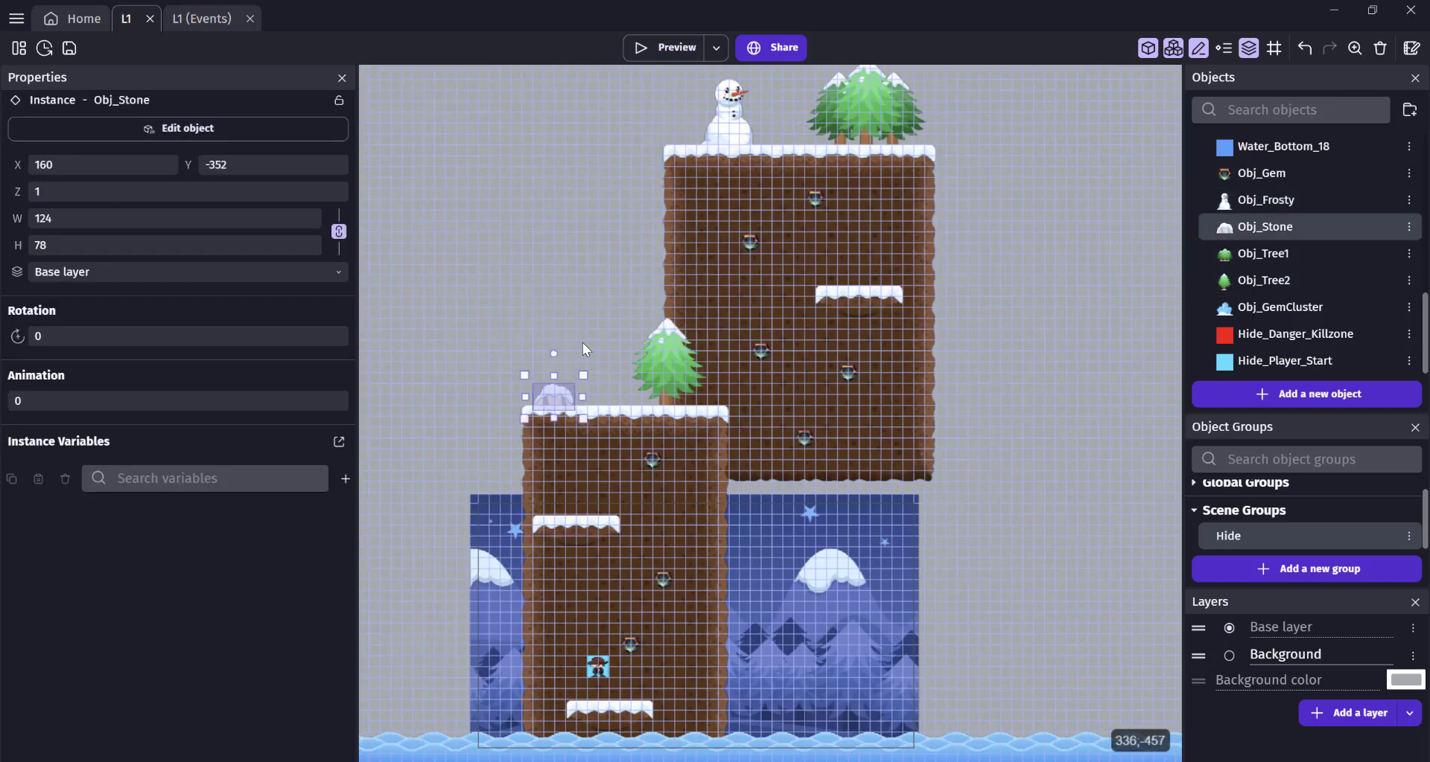
click(609, 306)
Nudge Obj_Tree2 slightly to the right on the lower platform
scroll(609, 306, up, 3)
click(713, 395)
mouse_move(714, 395)
mouse_down()
mouse_move(766, 391)
mouse_move(731, 392)
mouse_up()
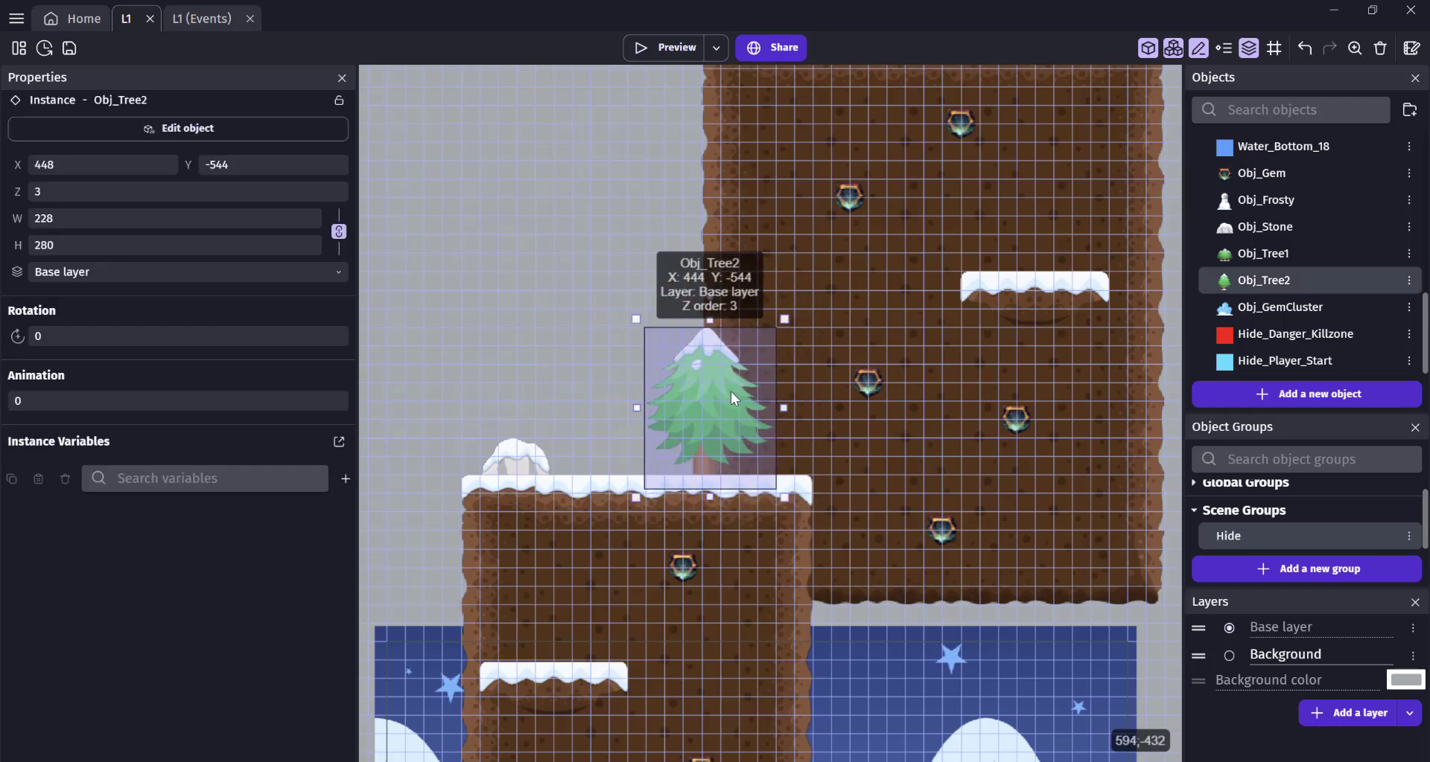
click(615, 386)
Look over the decorated level from the upper platform down to the player's starting area
scroll(615, 386, down, 3)
middle_drag(615, 386, 565, 278)
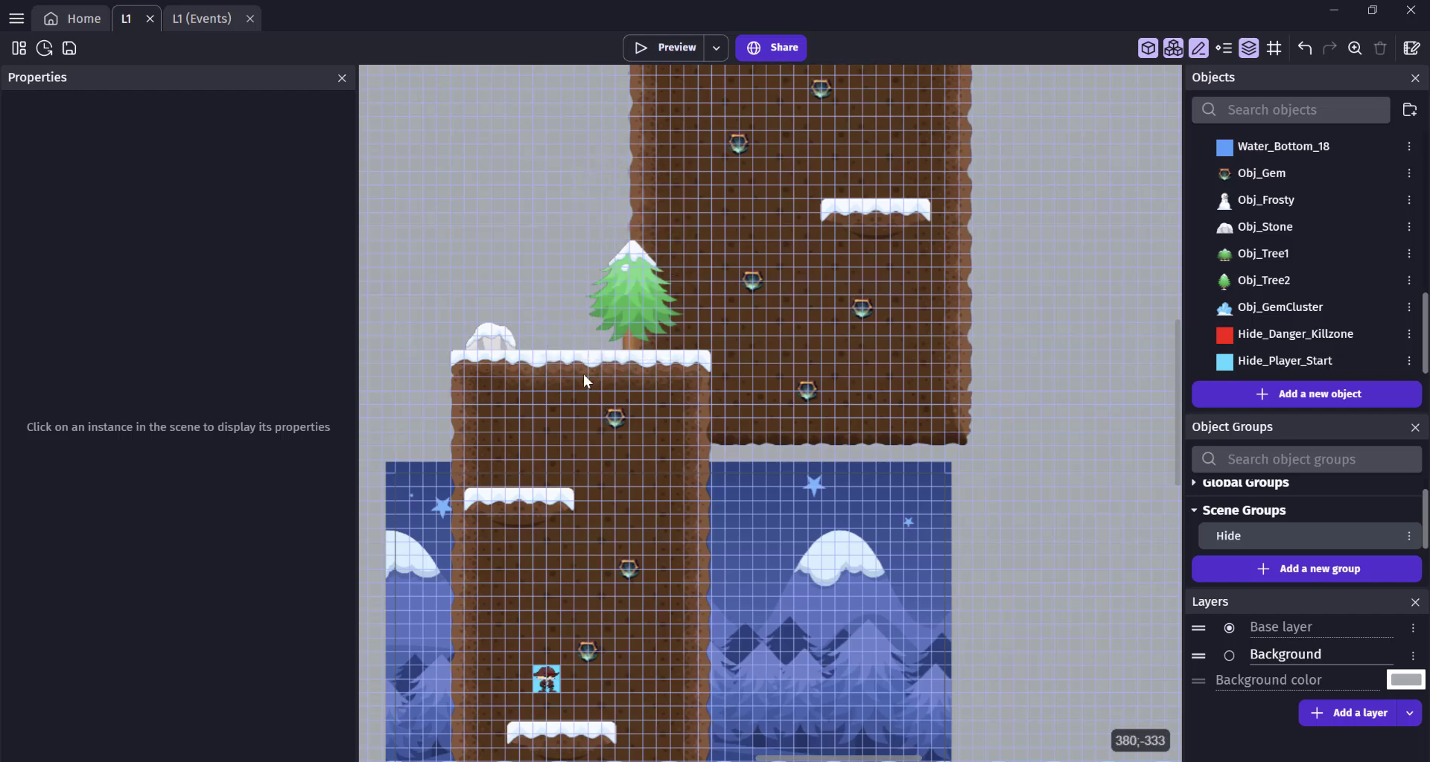
scroll(579, 388, down, 1)
middle_drag(503, 224, 541, 440)
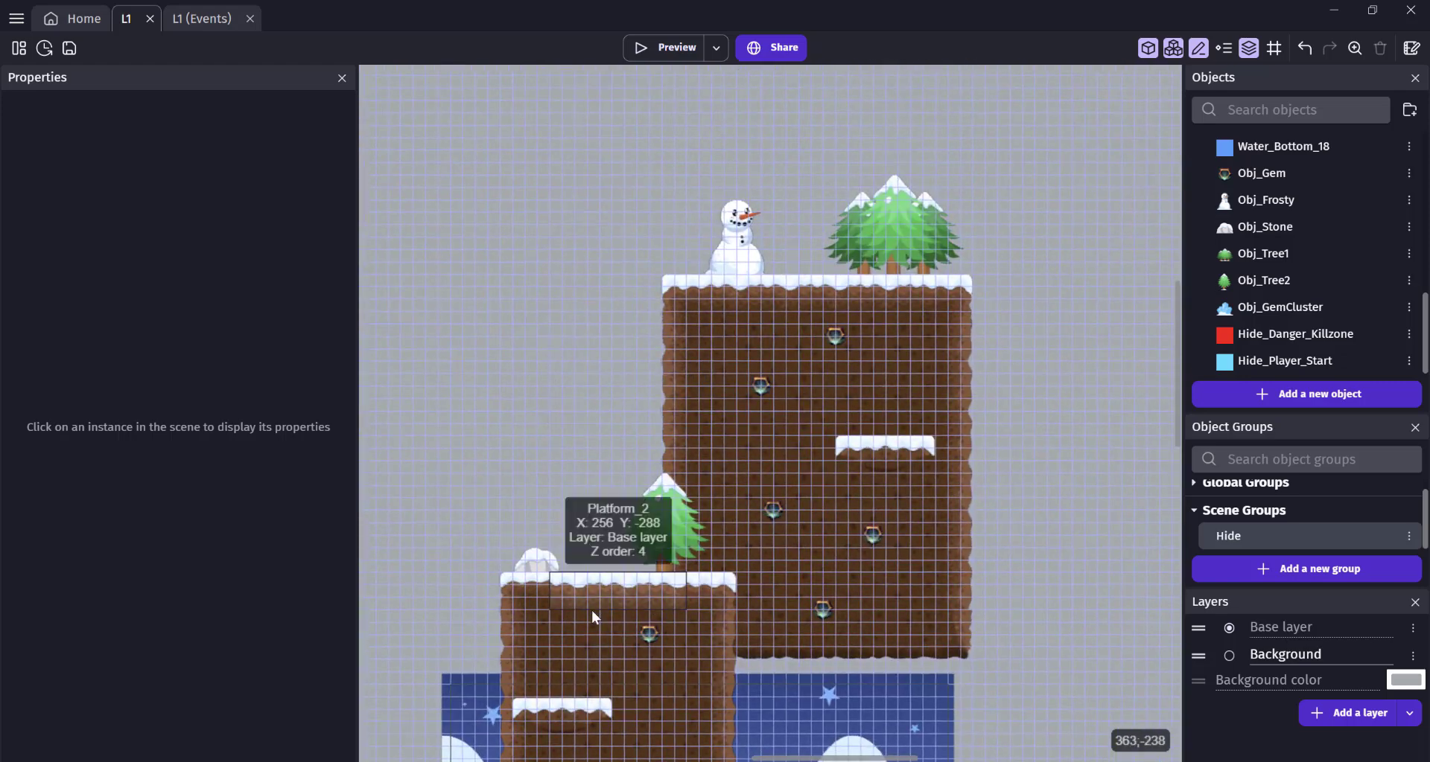
middle_drag(599, 566, 560, 142)
scroll(627, 467, down, 3)
scroll(626, 467, up, 8)
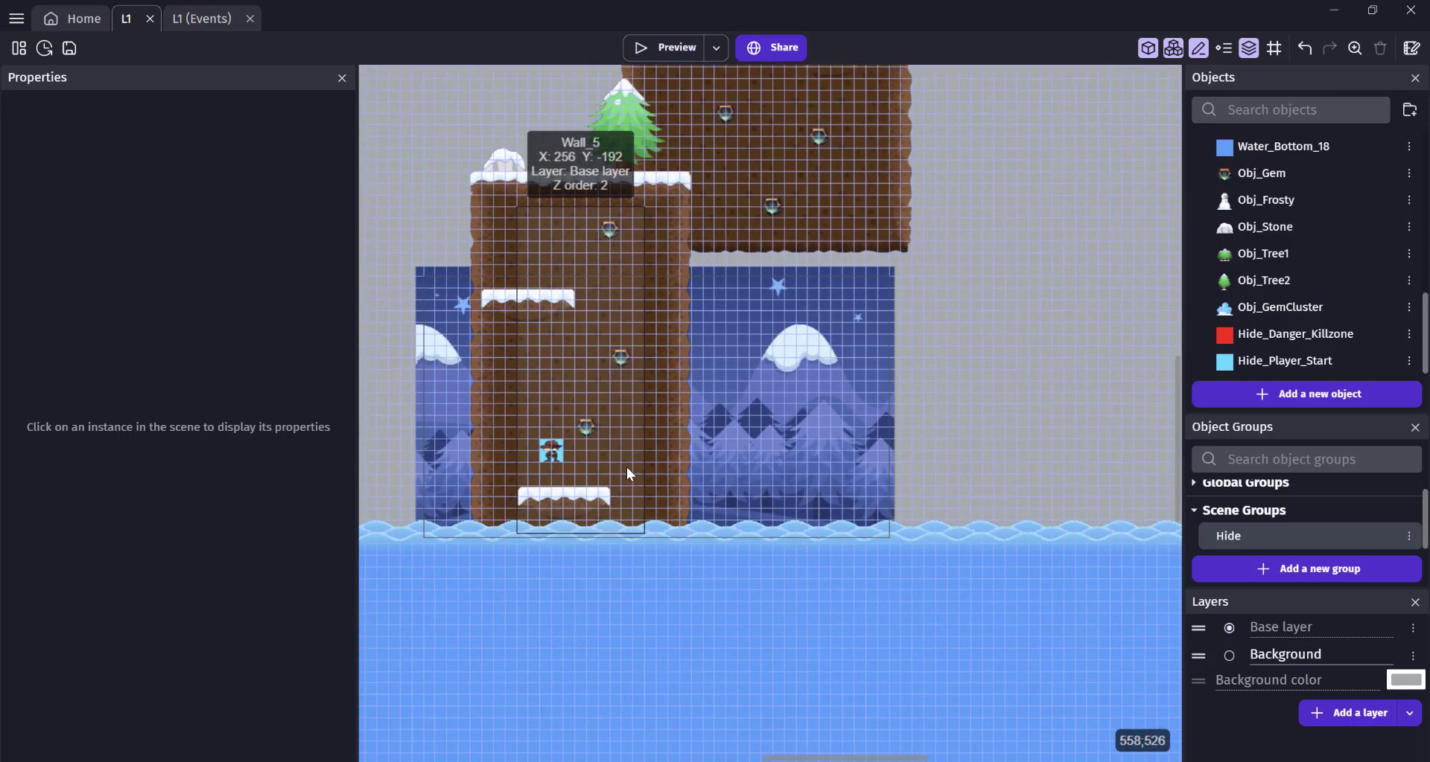
scroll(627, 467, up, 5)
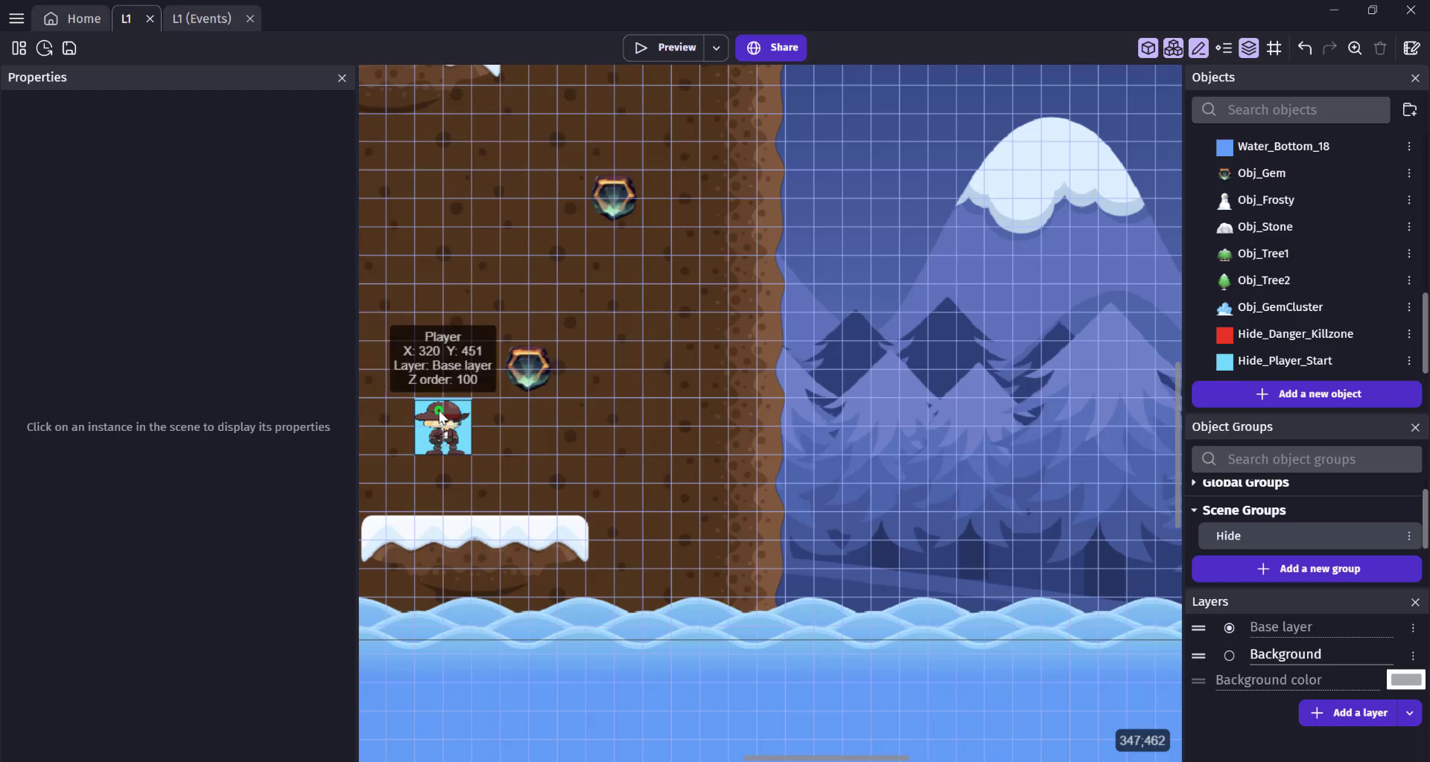
Delete the Player instance from the light-blue start square in the level
click(444, 438)
key(Delete)
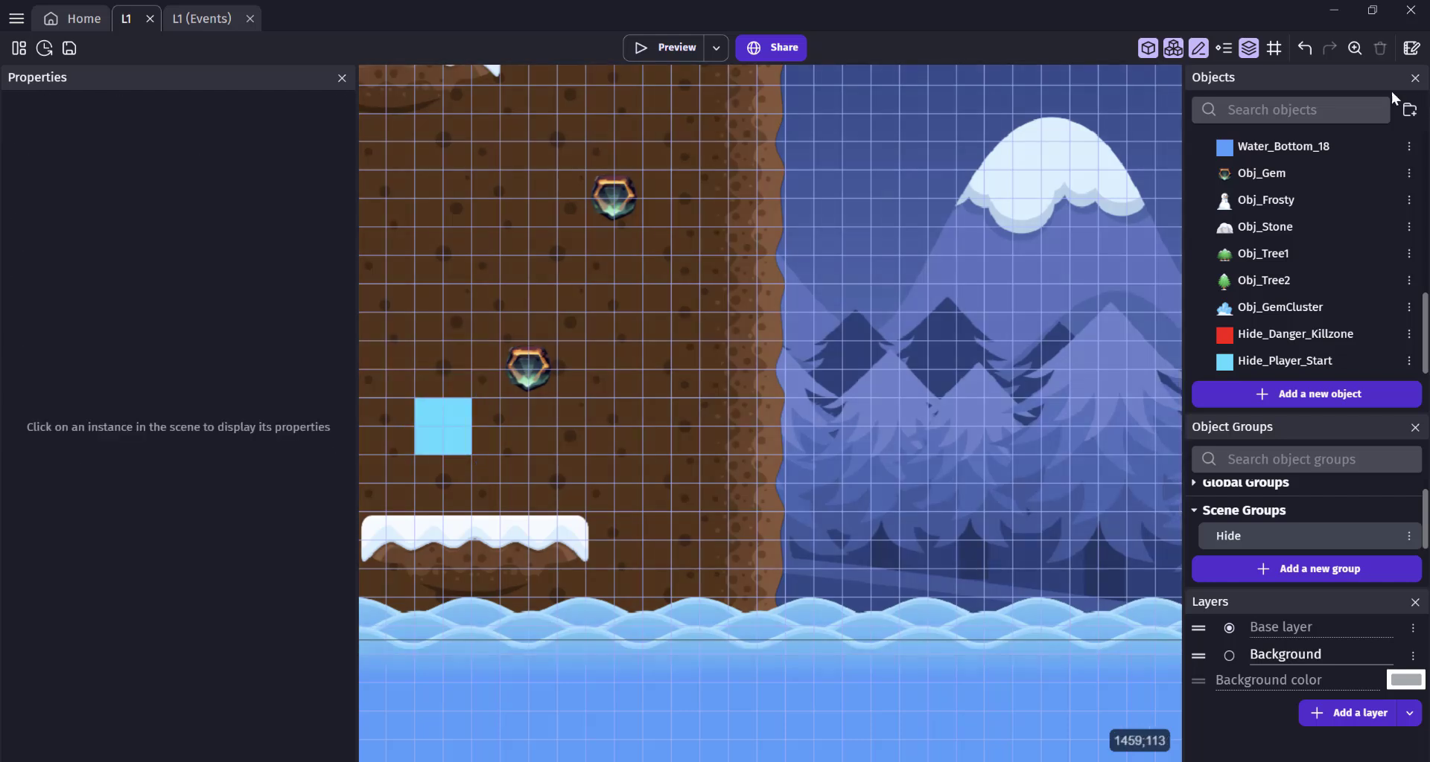
scroll(1338, 252, up, 10)
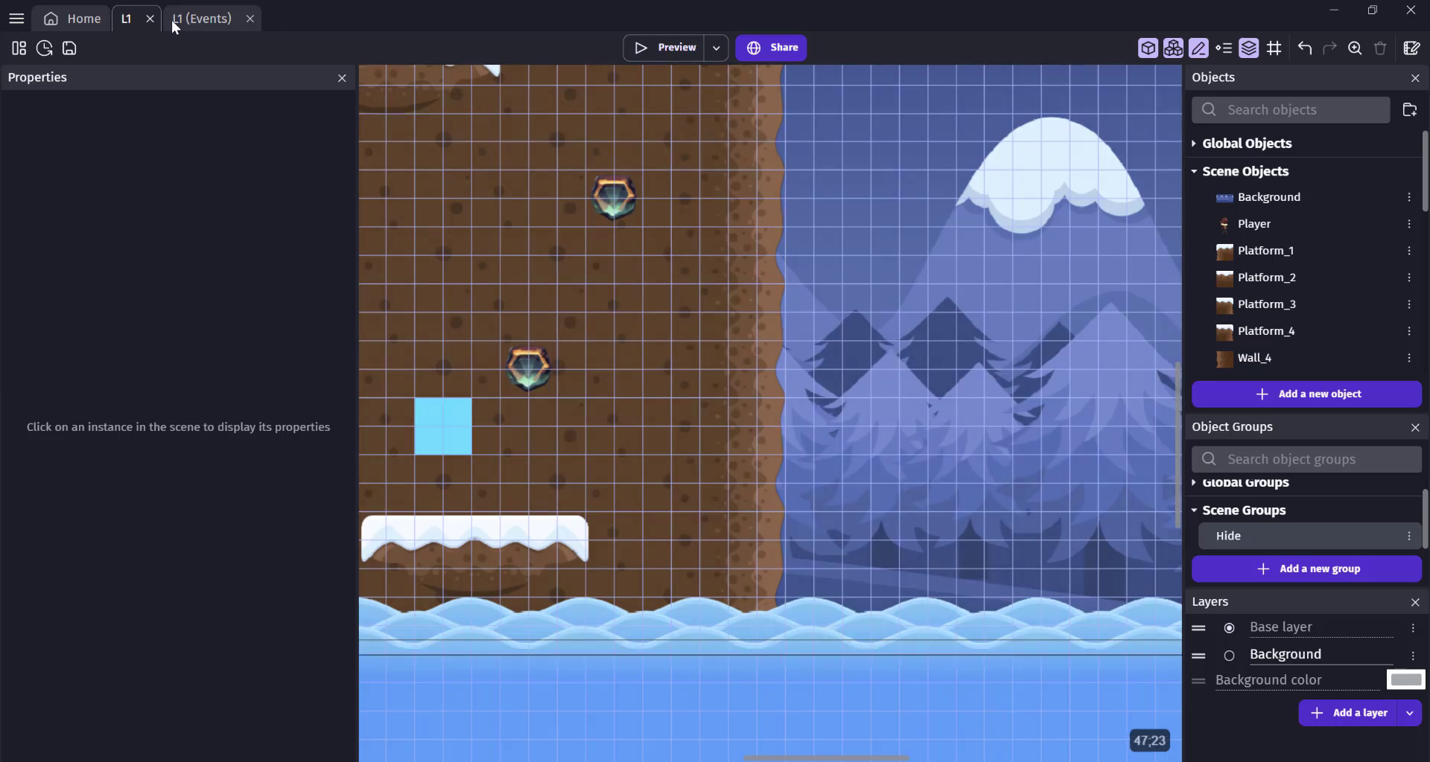
Add a Create an object action for Player to the event that runs at the beginning of the scene
click(173, 20)
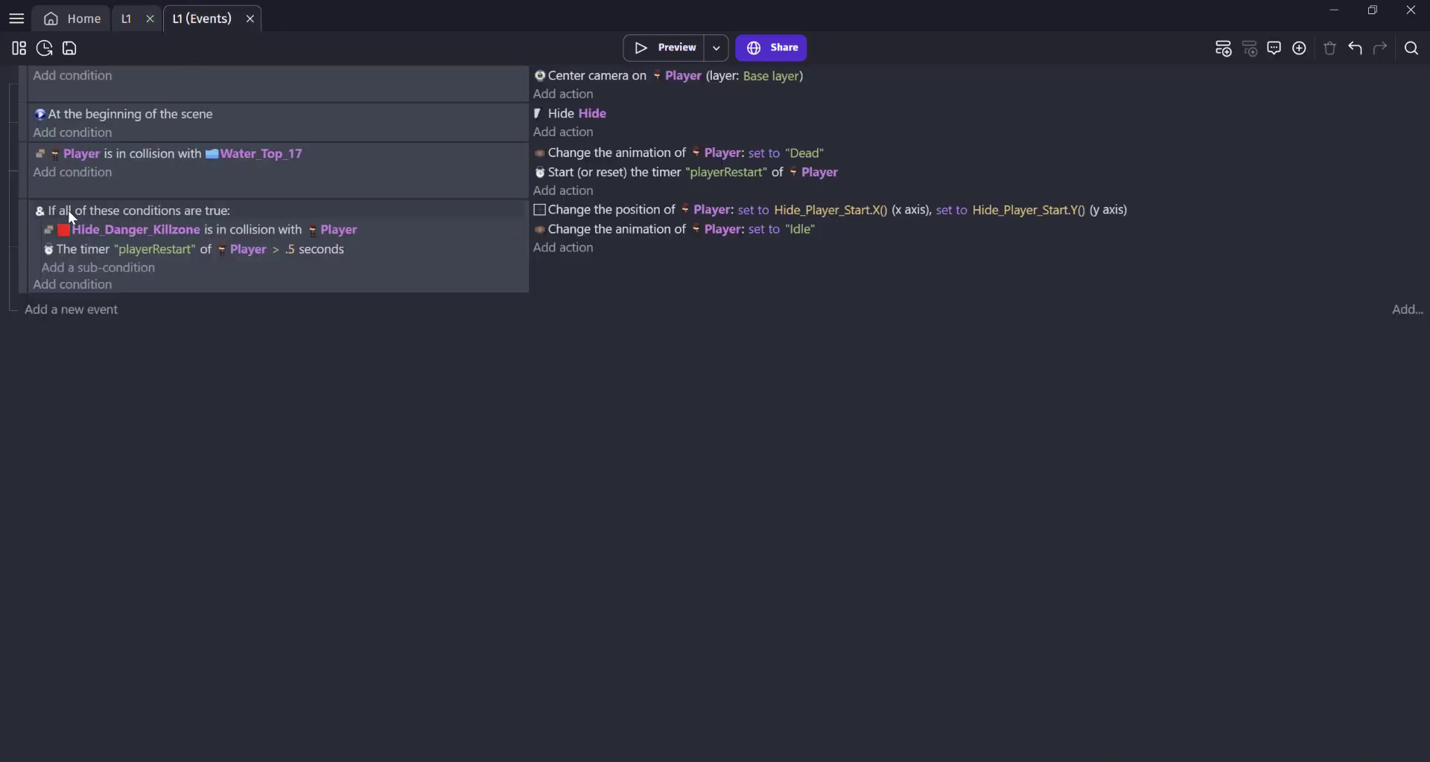
click(563, 132)
text(player)
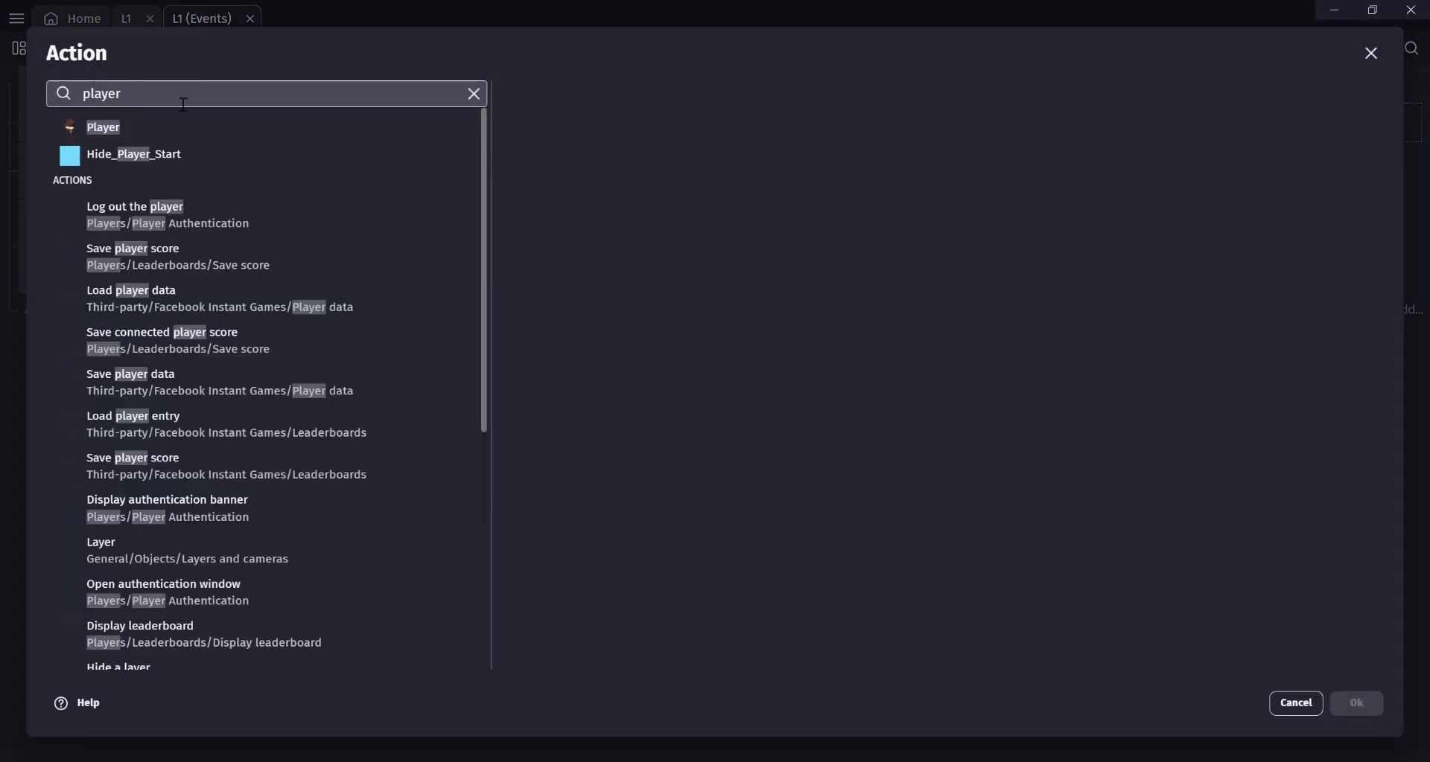
click(110, 126)
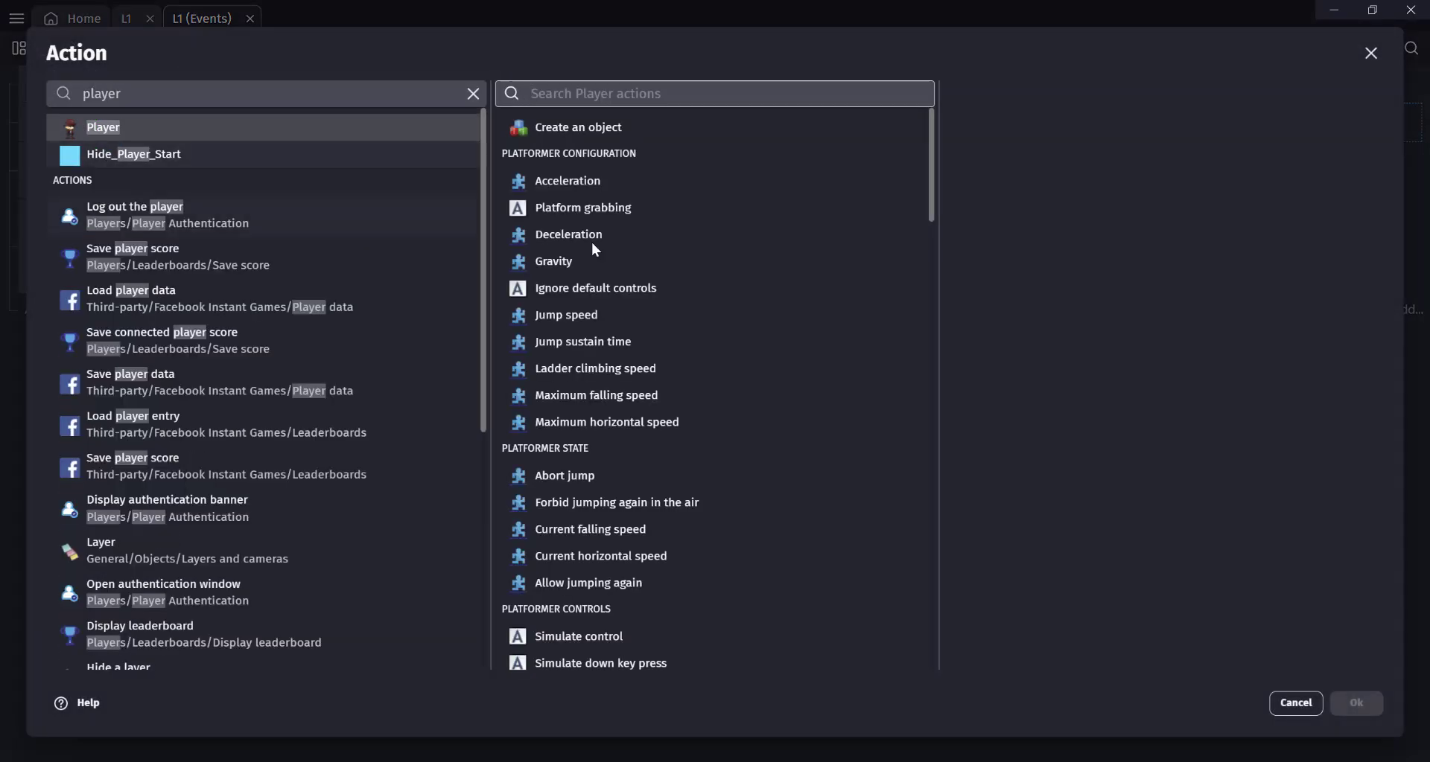
click(571, 139)
Set the created Player's position to Hide_Player_Start.X() and Hide_Player_Start.Y() on the base layer and confirm the action
click(1006, 156)
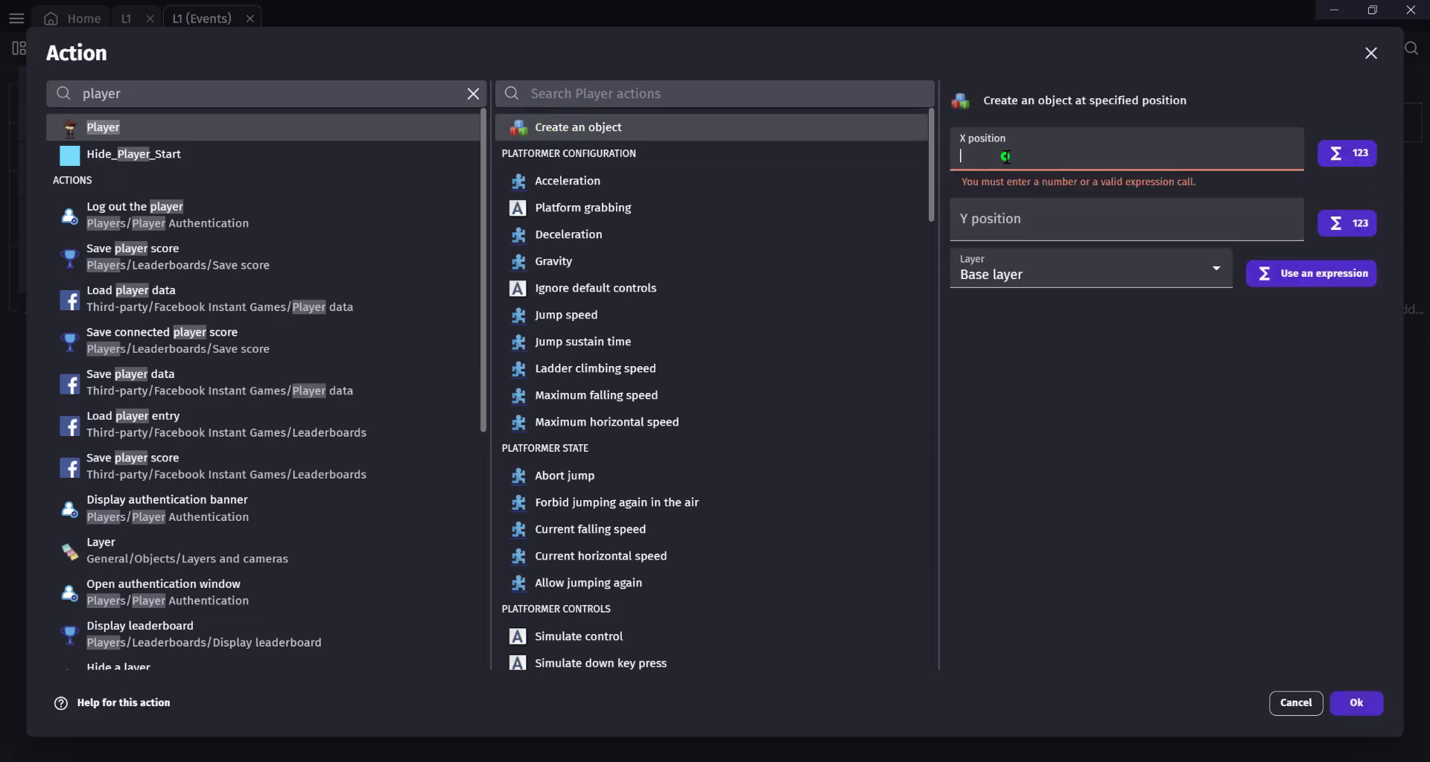
text(player)
click(1024, 188)
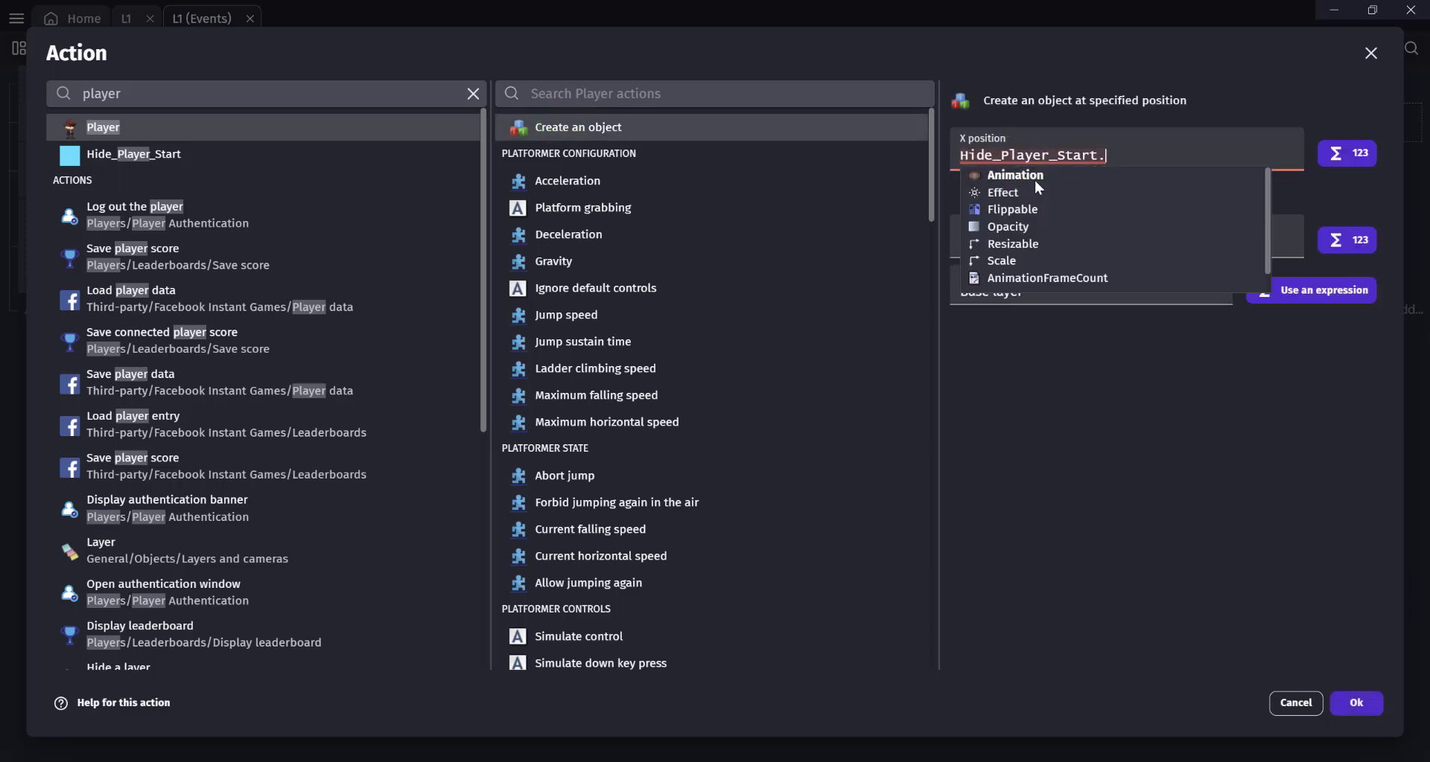
text(x)
click(851, 169)
click(1032, 206)
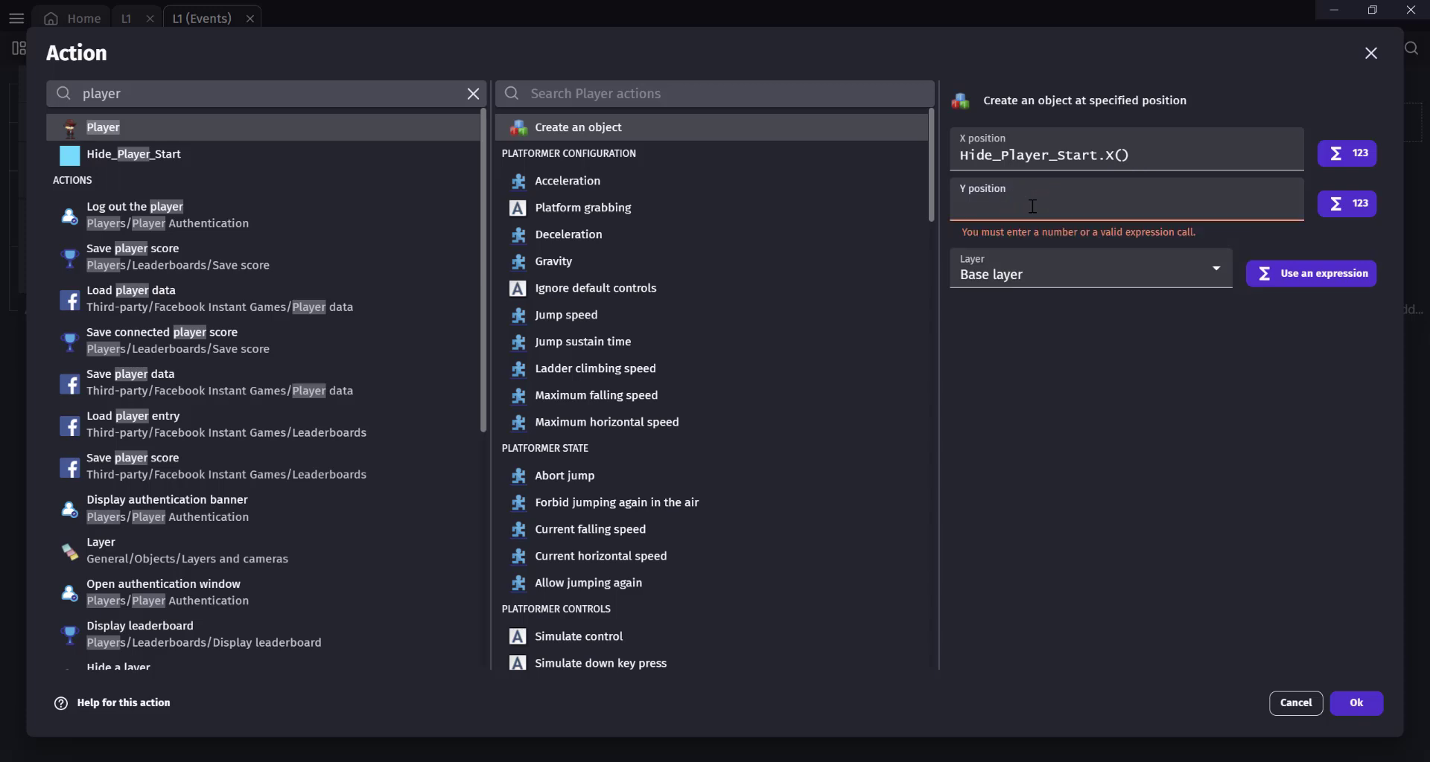
text(player)
click(1028, 244)
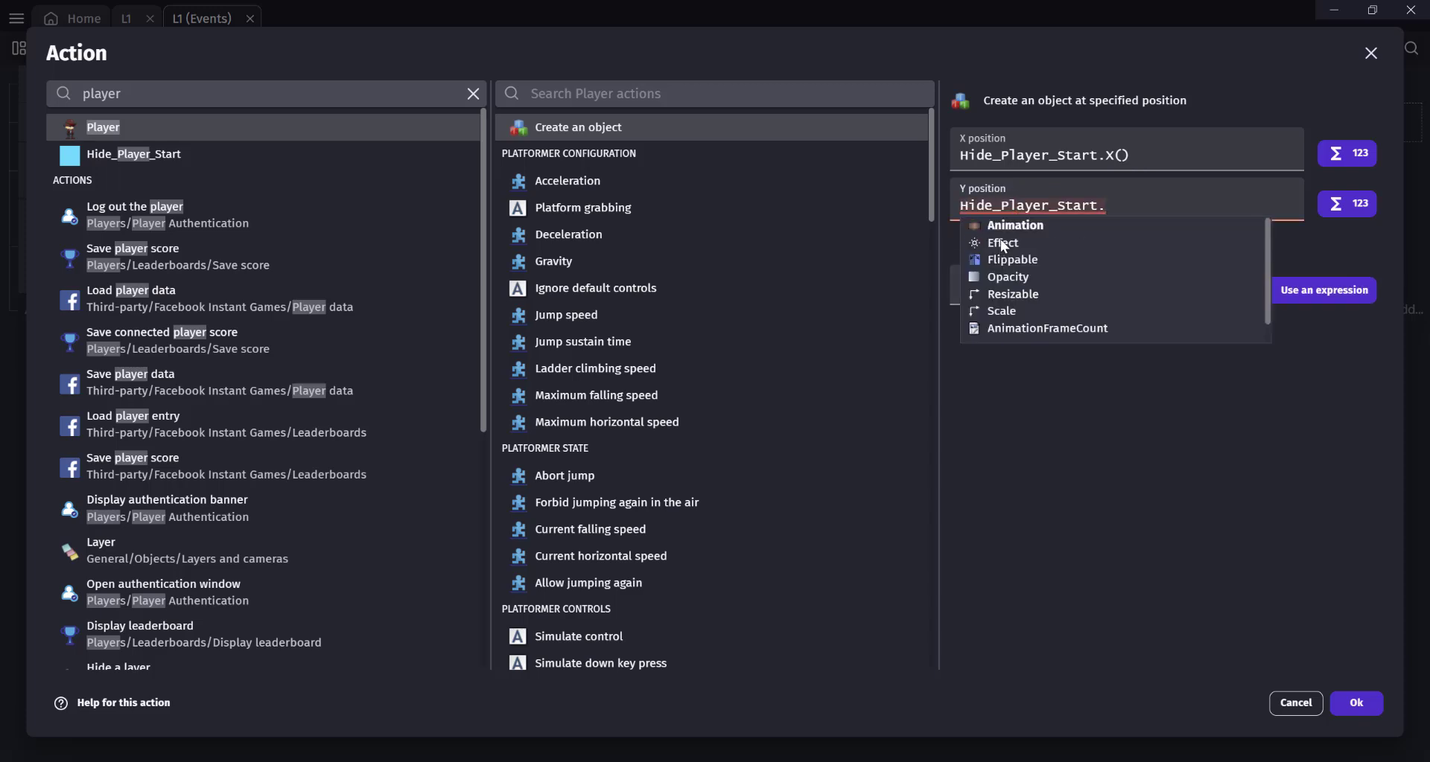
text(Y())
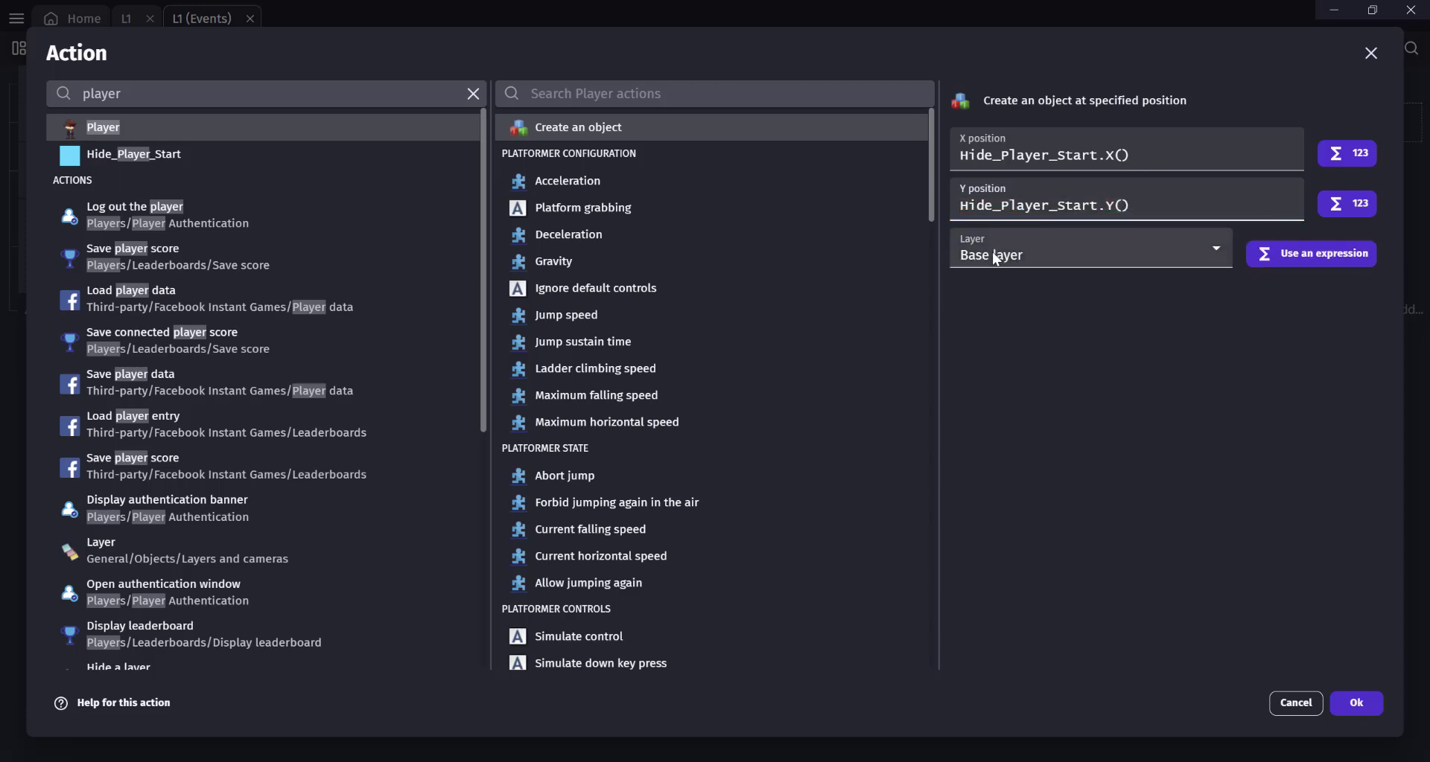
click(1372, 704)
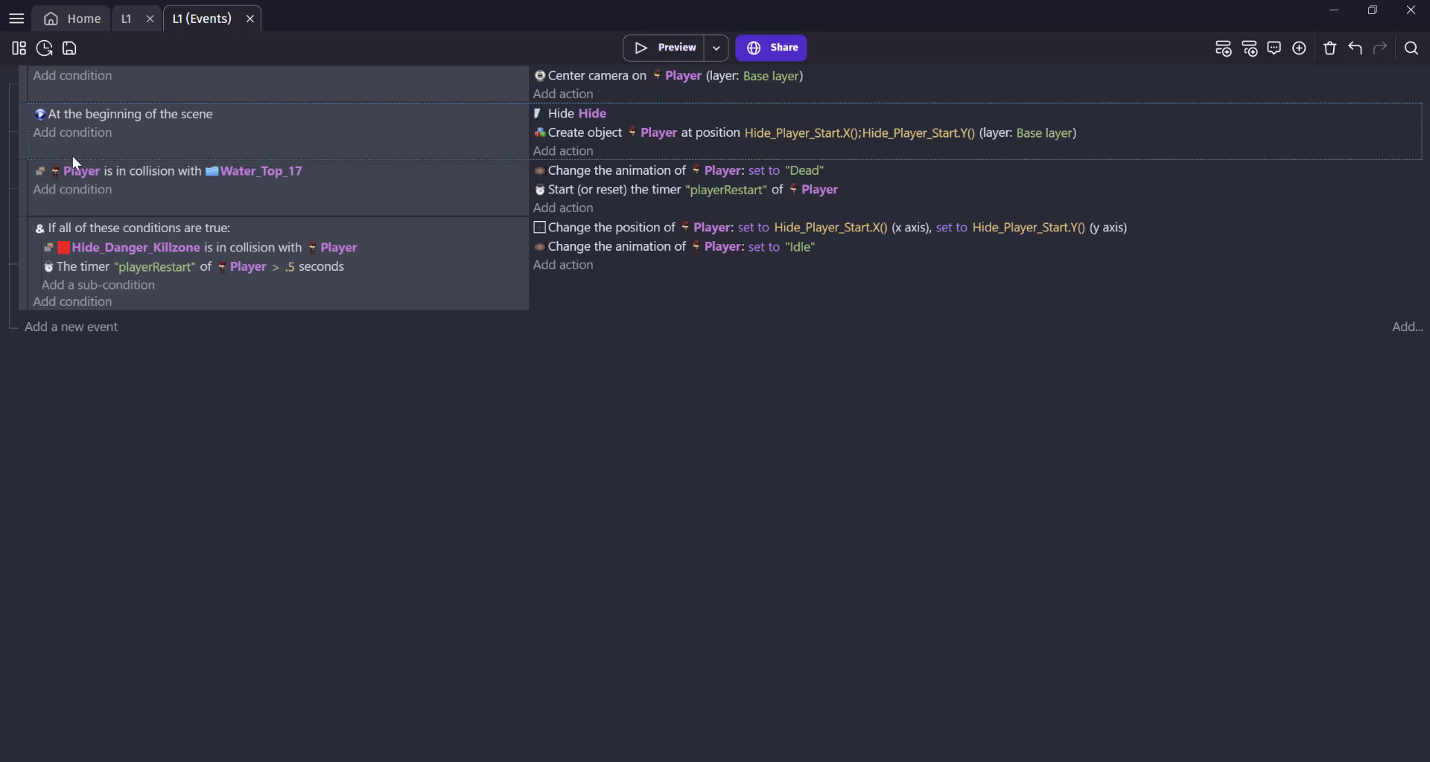
Add a separate event with an "At the beginning of the scene" condition and move the Create object Player action into it
click(64, 328)
drag(64, 332, 65, 170)
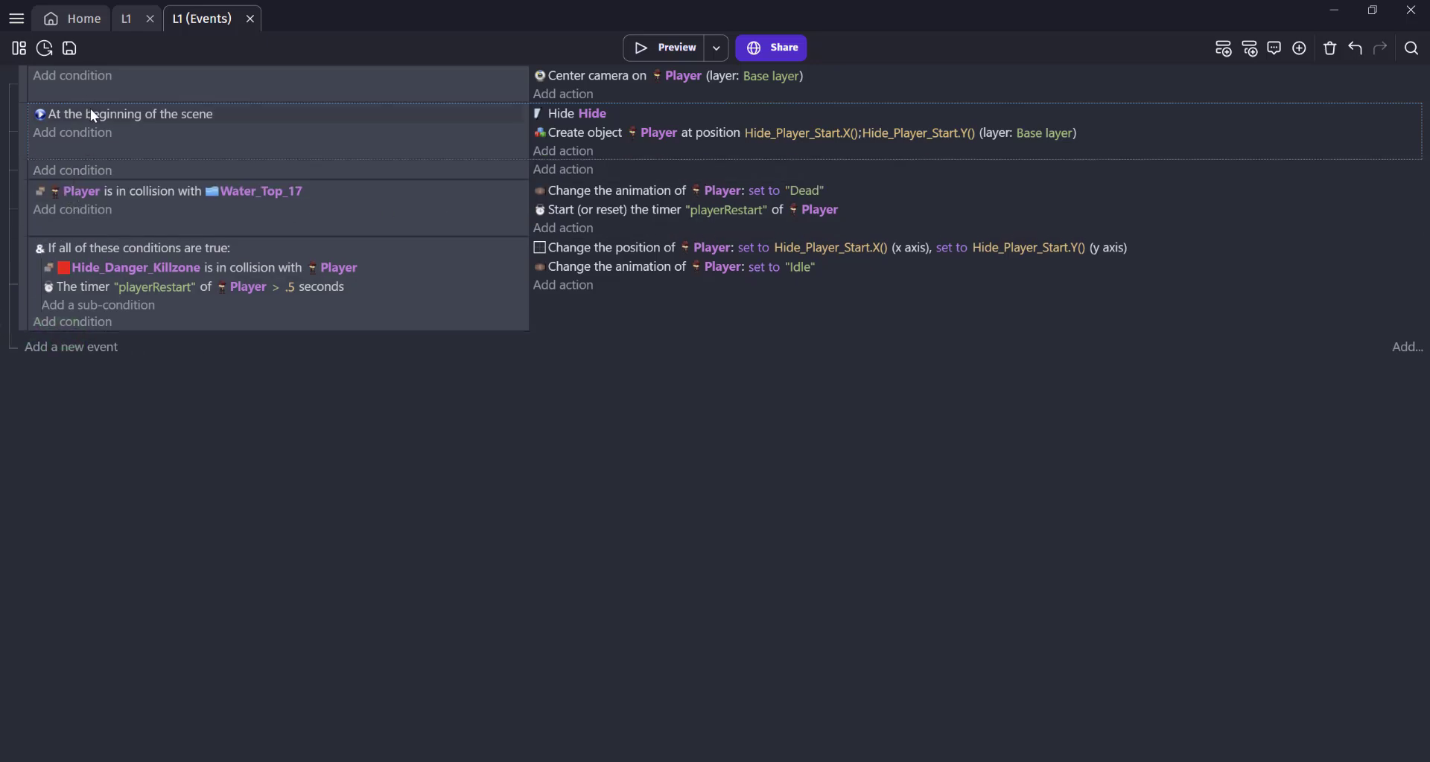
drag(91, 110, 112, 171)
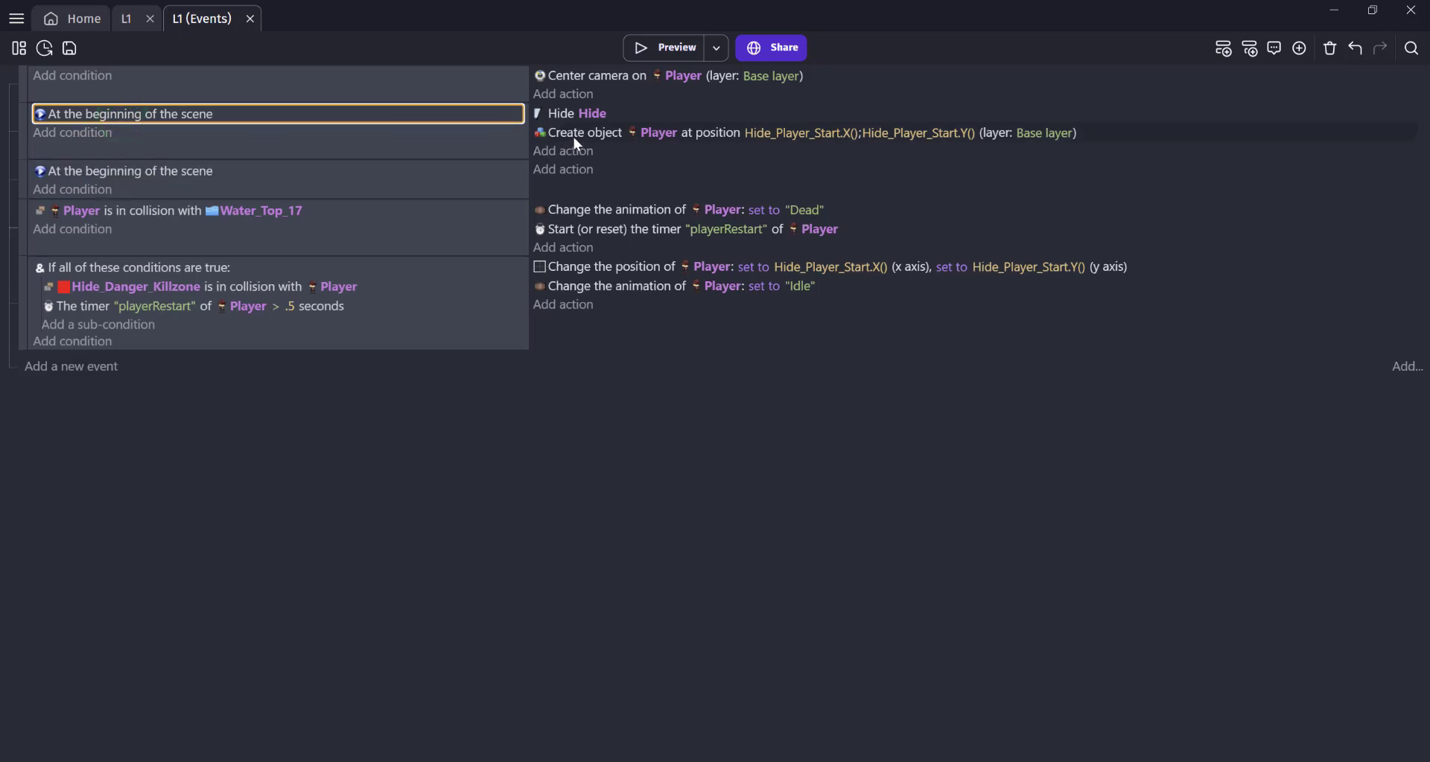
drag(573, 135, 574, 183)
Add an action to the new scene-start event that changes the Player's size to 50 x 76
click(580, 171)
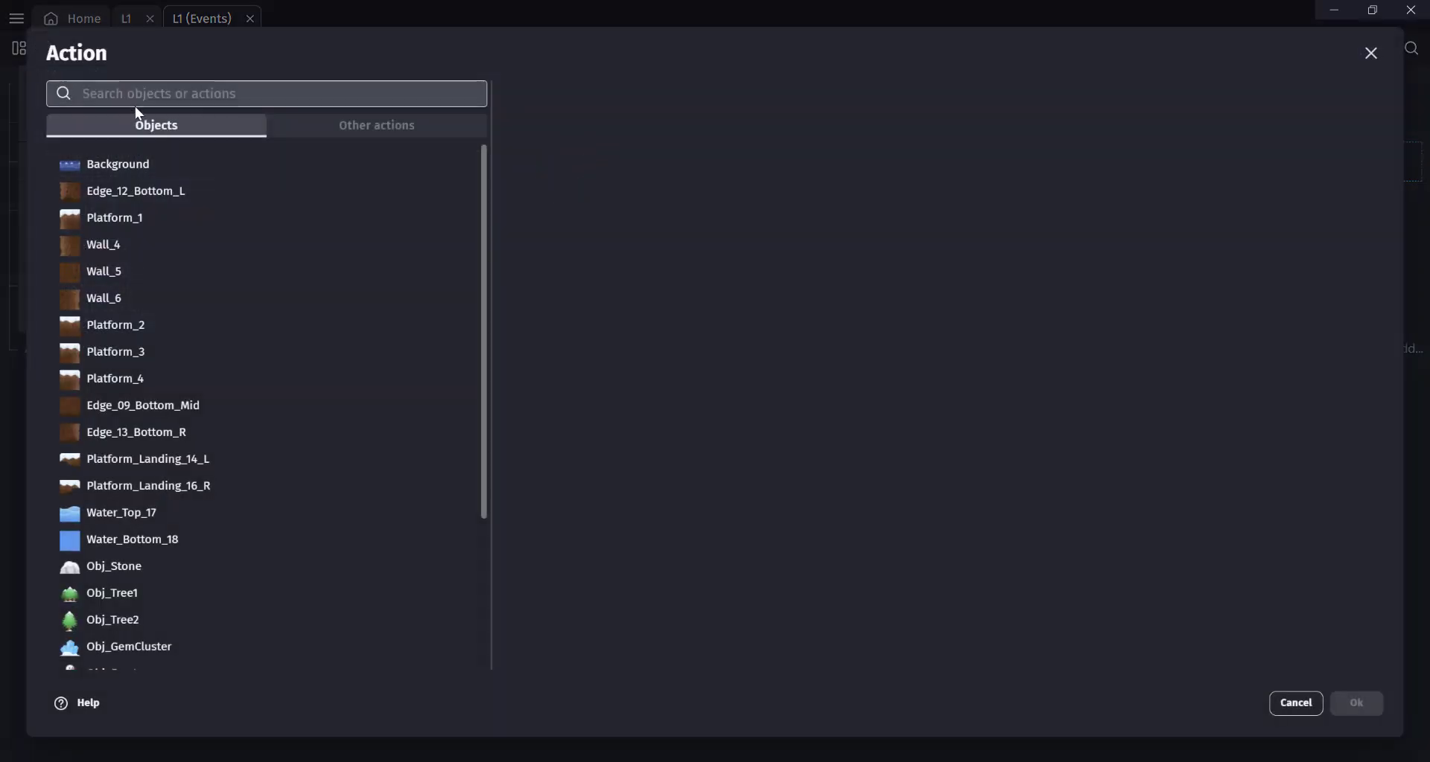
text(player)
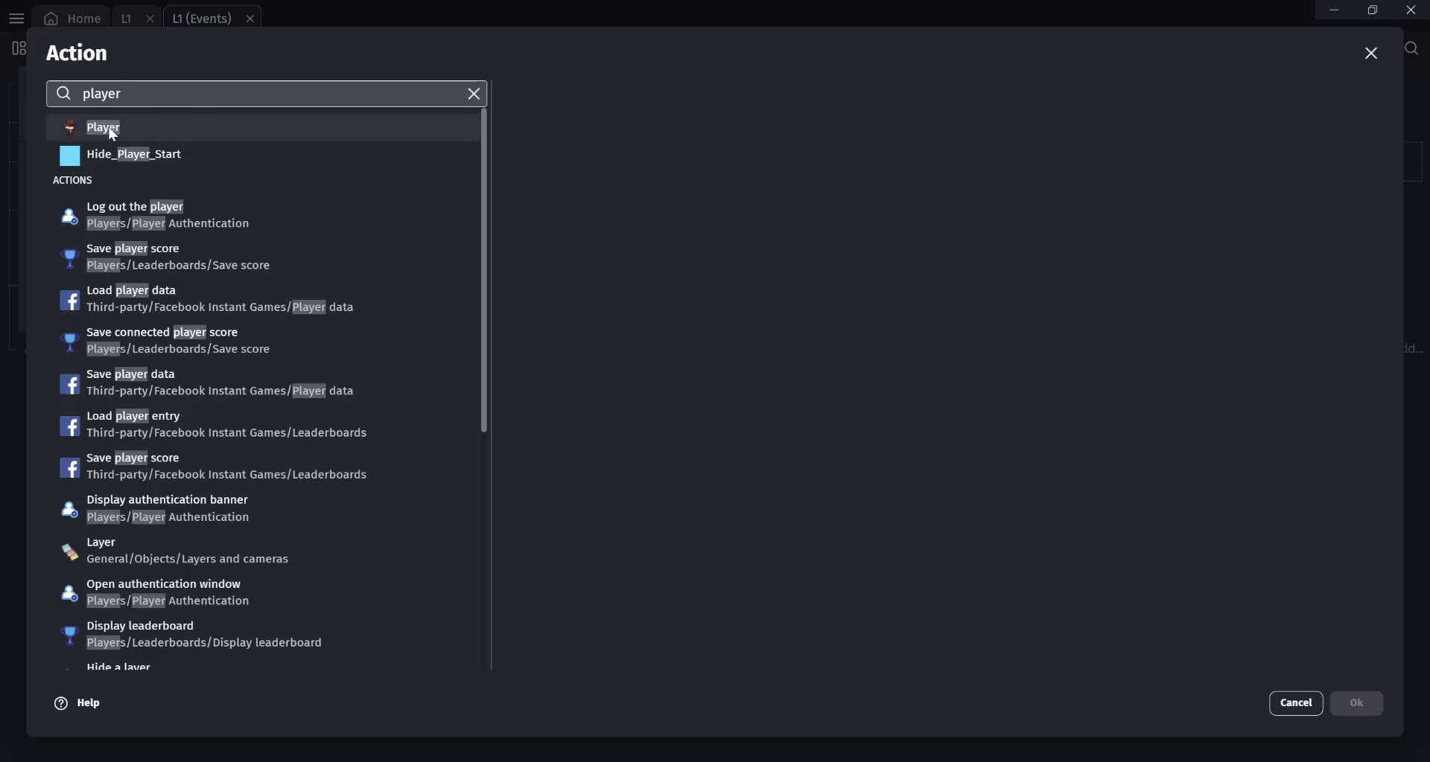
click(103, 127)
click(575, 93)
text(size)
click(634, 145)
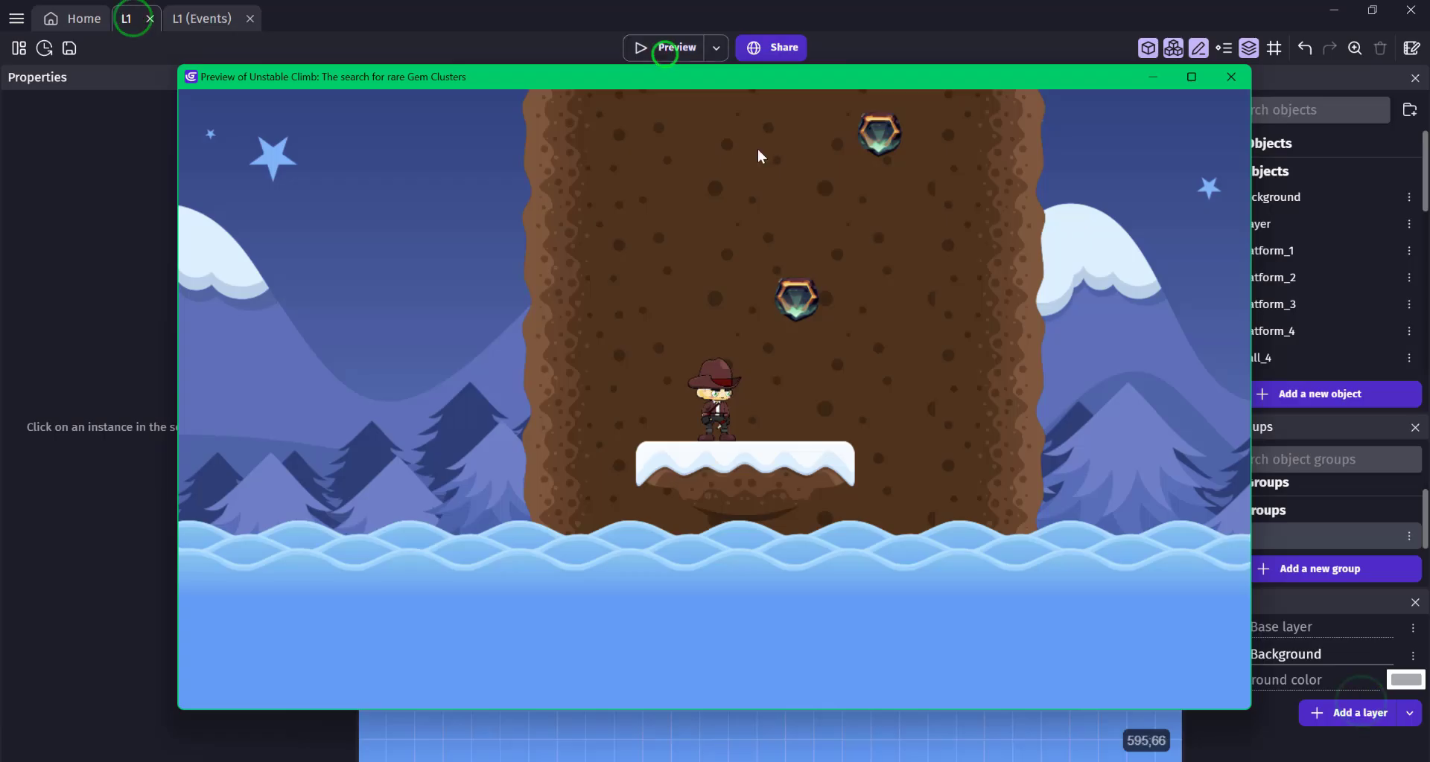
Change the Player size action to 45 x 68
click(199, 20)
click(761, 172)
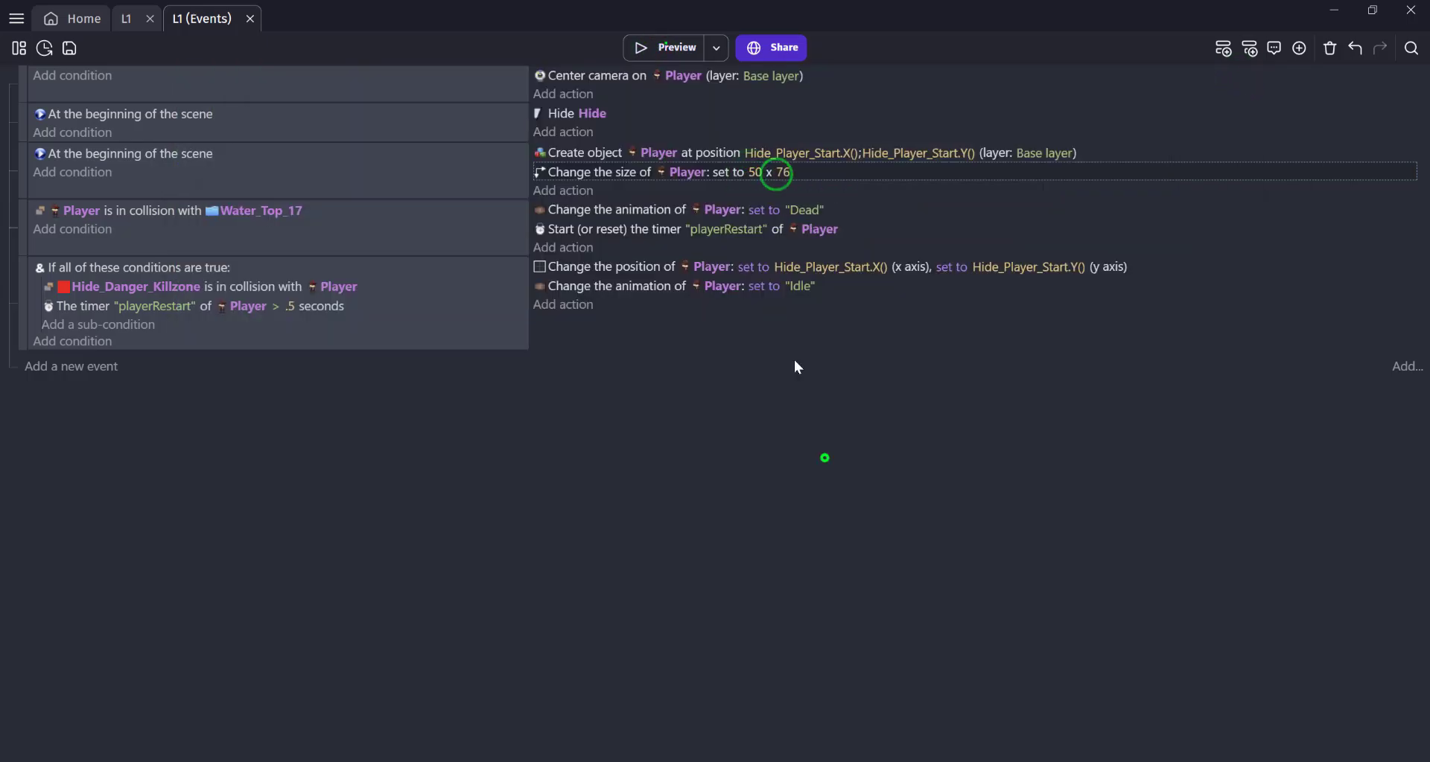
click(752, 172)
text(45)
click(782, 172)
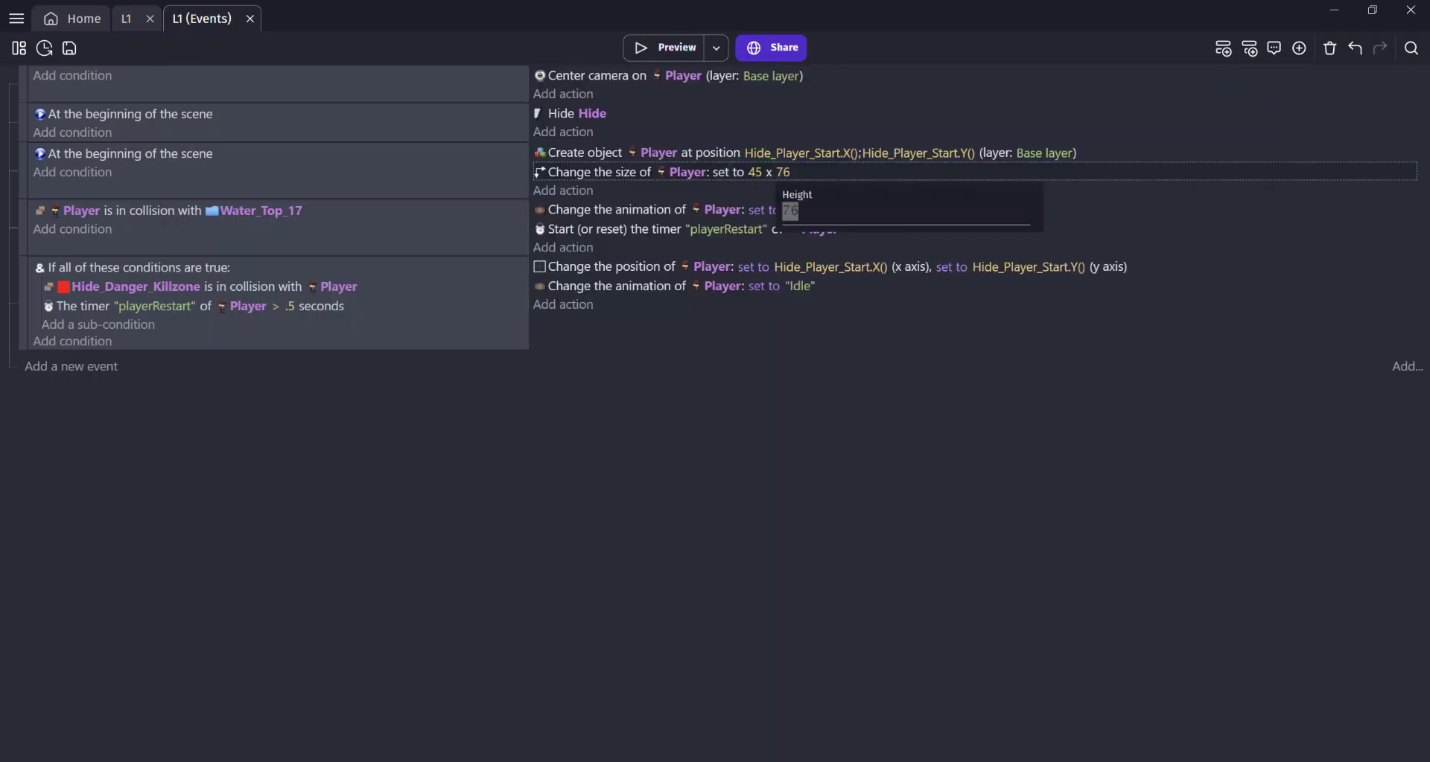
Preview the level, test running and jumping with the resized Player, and close the preview
click(648, 47)
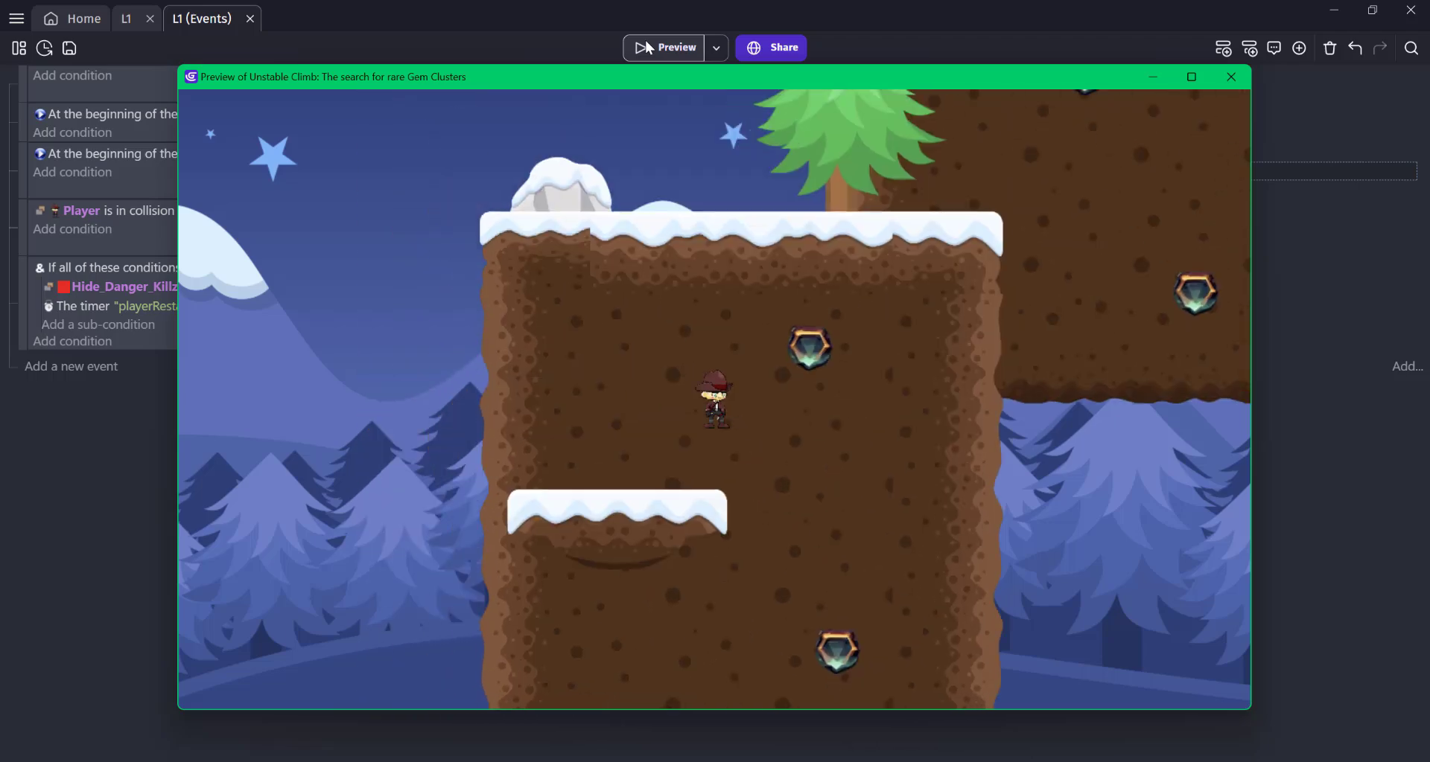
key(Right)
key(space)
key(Left)
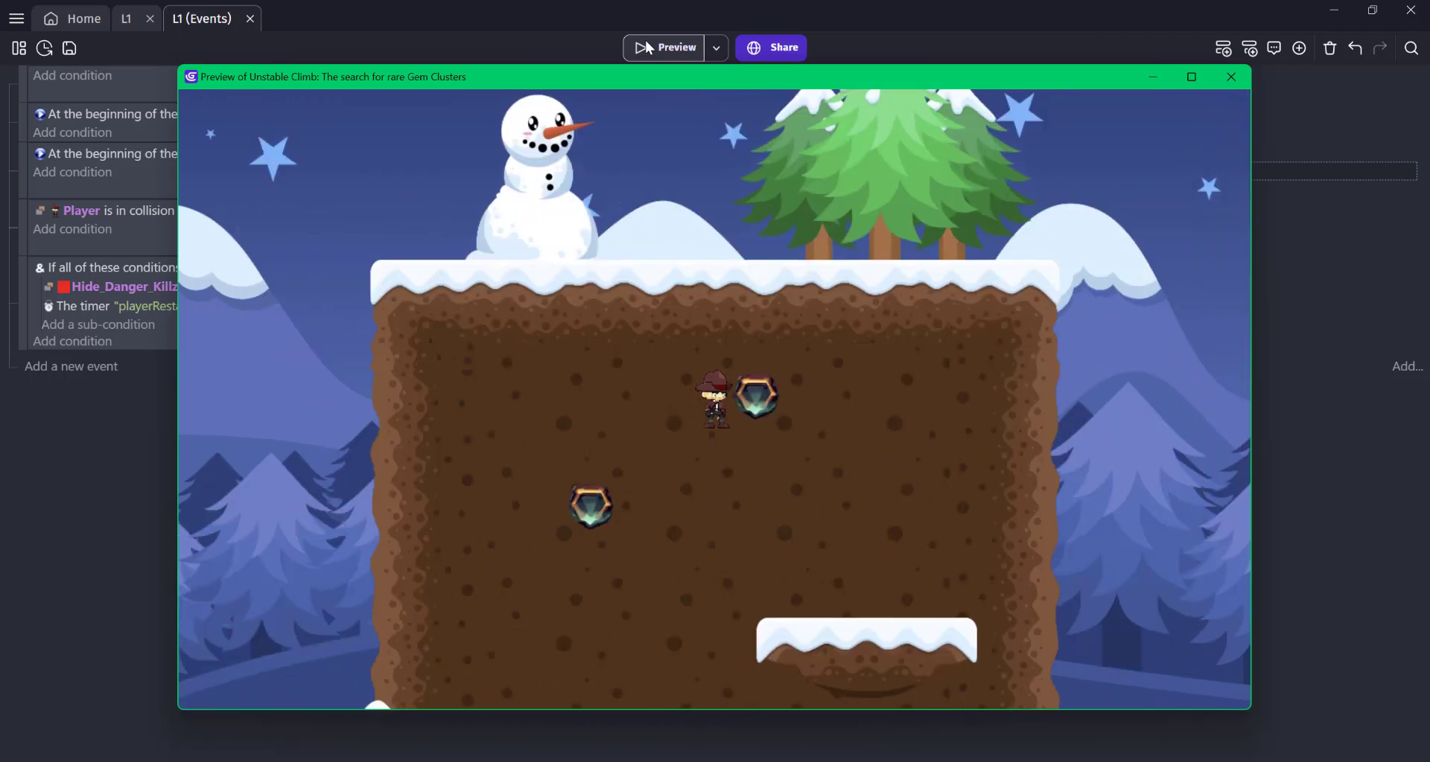
key(Right)
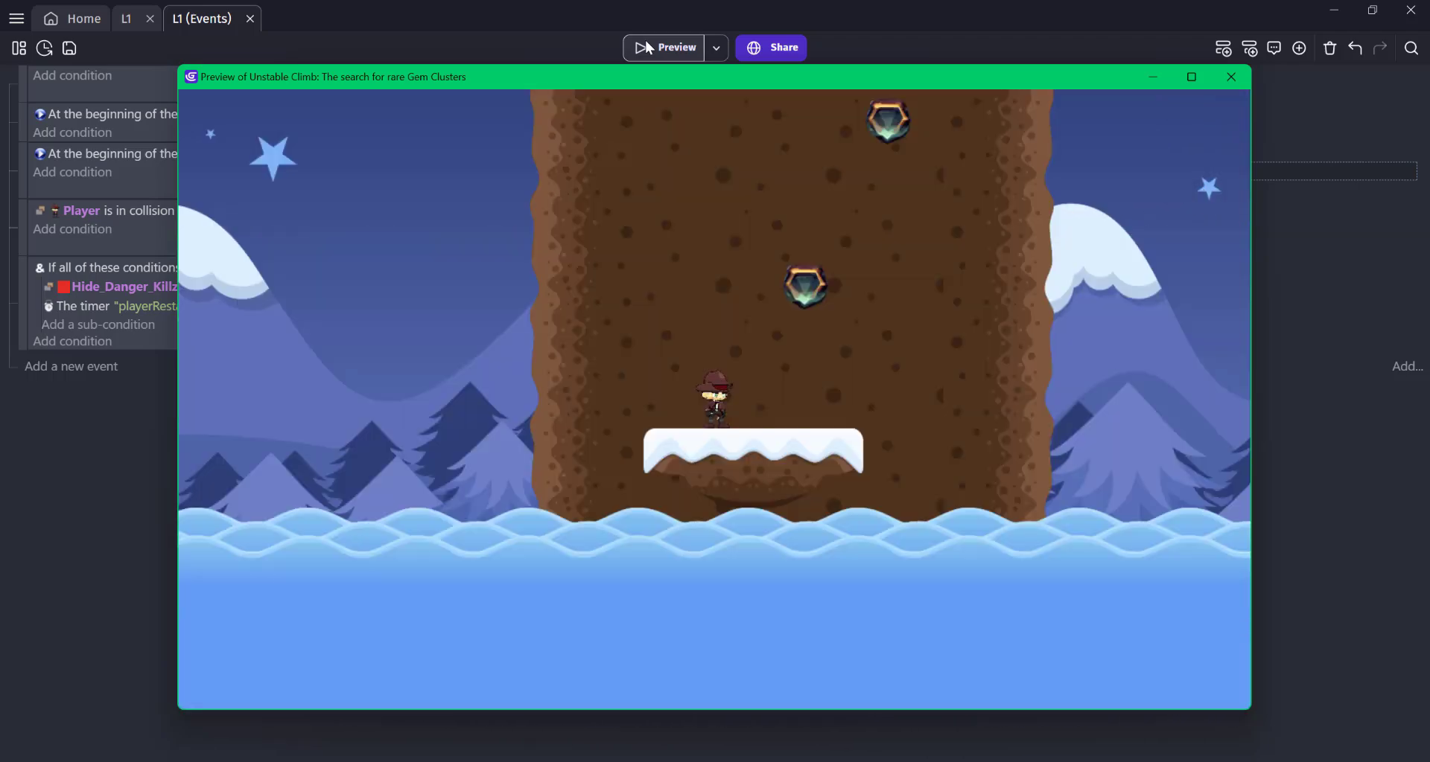
click(1231, 76)
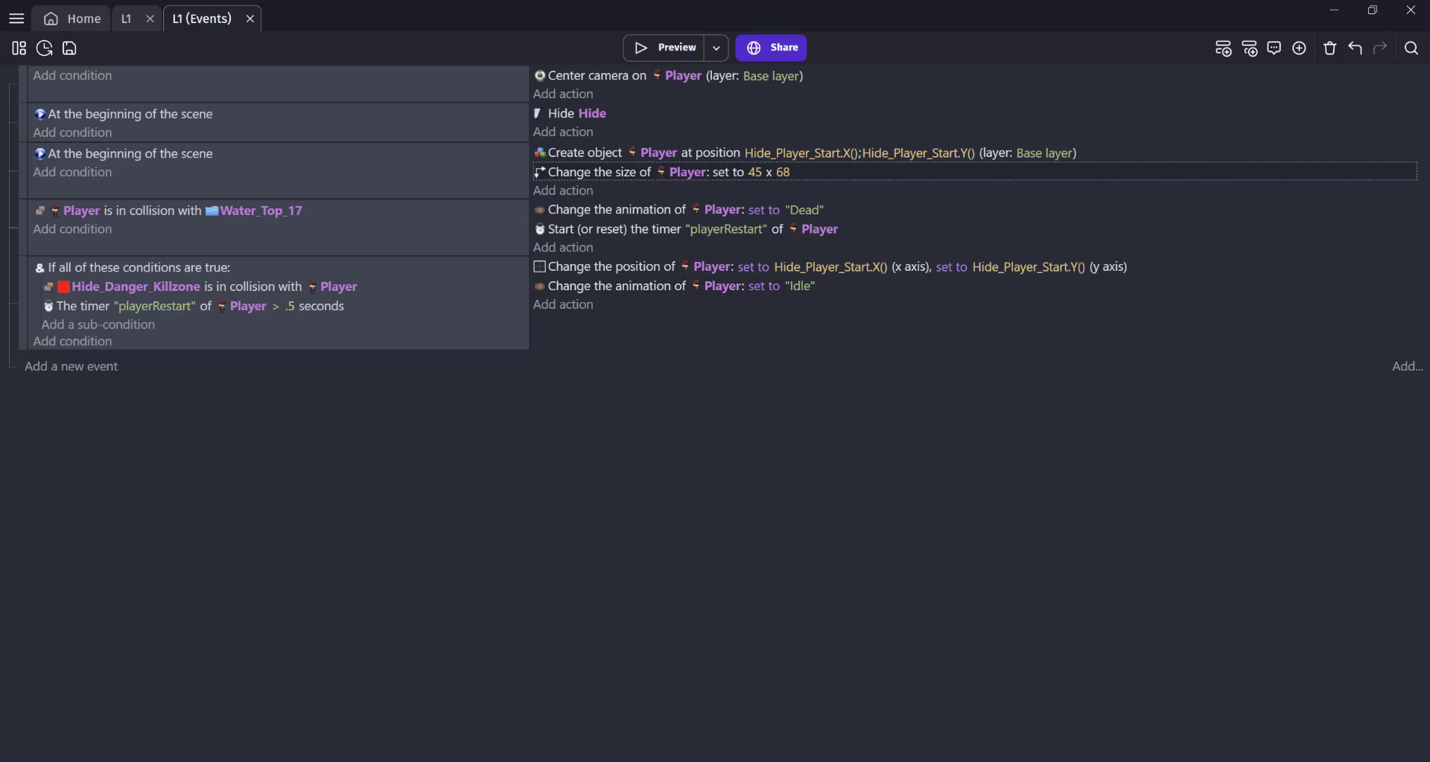
Disable the scene-start event that creates and resizes the Player
click(18, 164)
key(d)
Place a new Player instance in the L1 scene above the lowest snowy platform
click(123, 18)
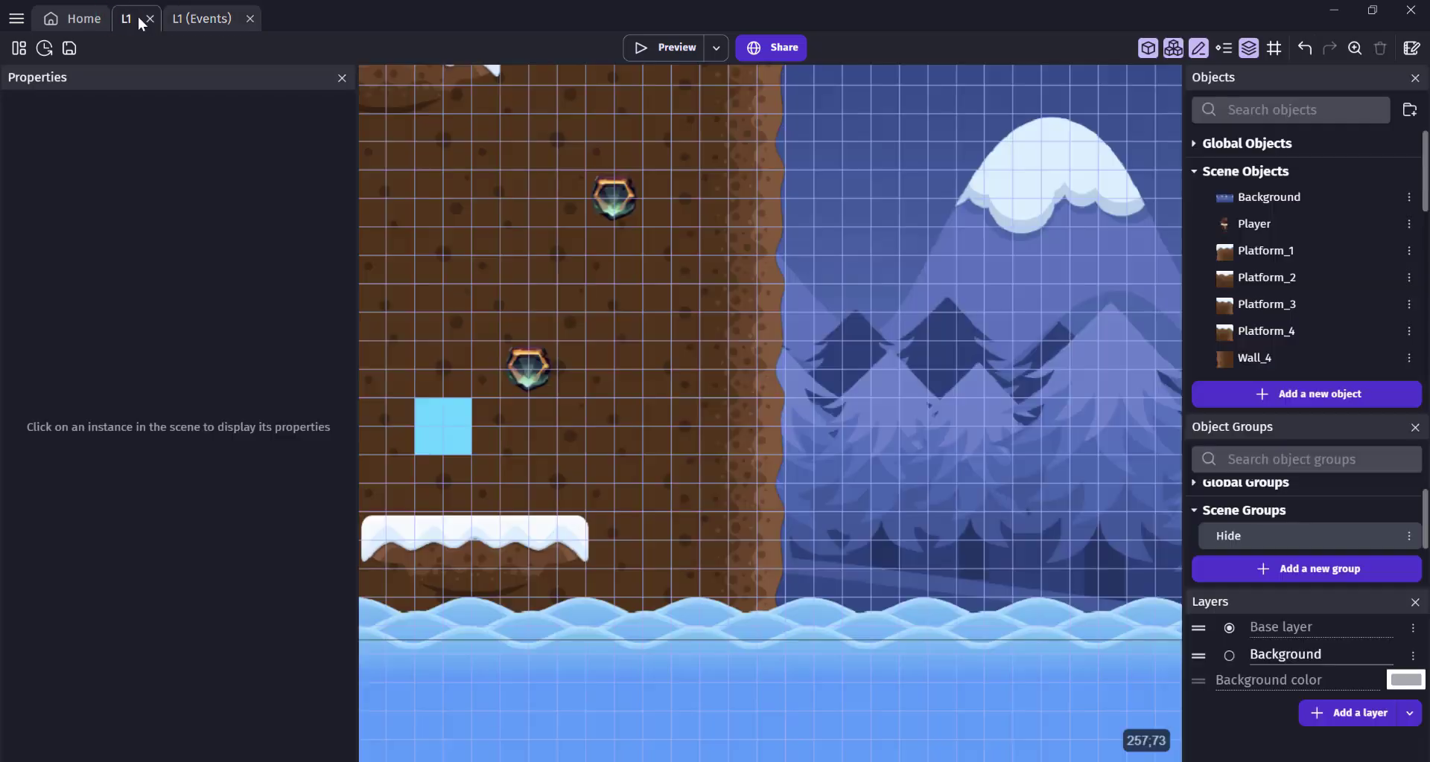
scroll(735, 352, down, 1)
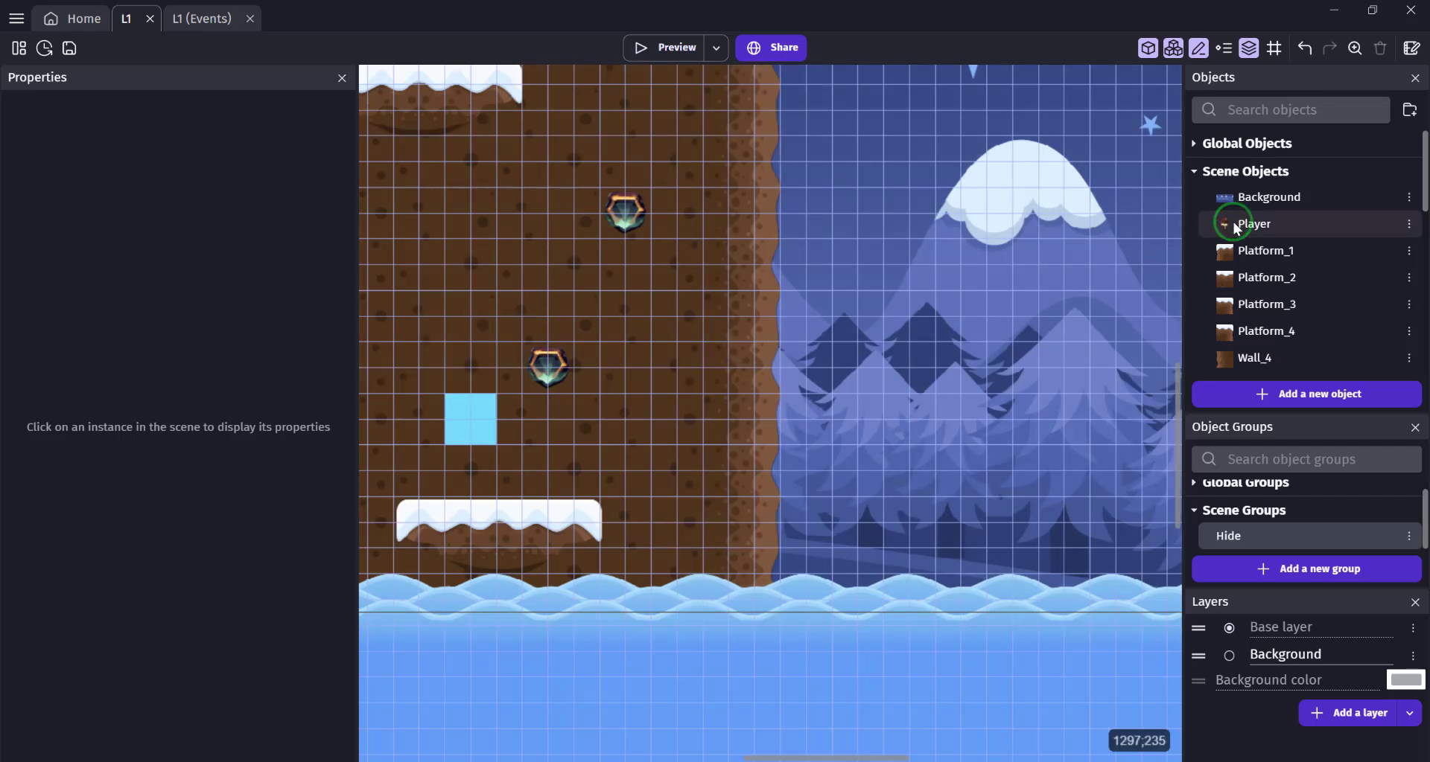
drag(1228, 229, 548, 188)
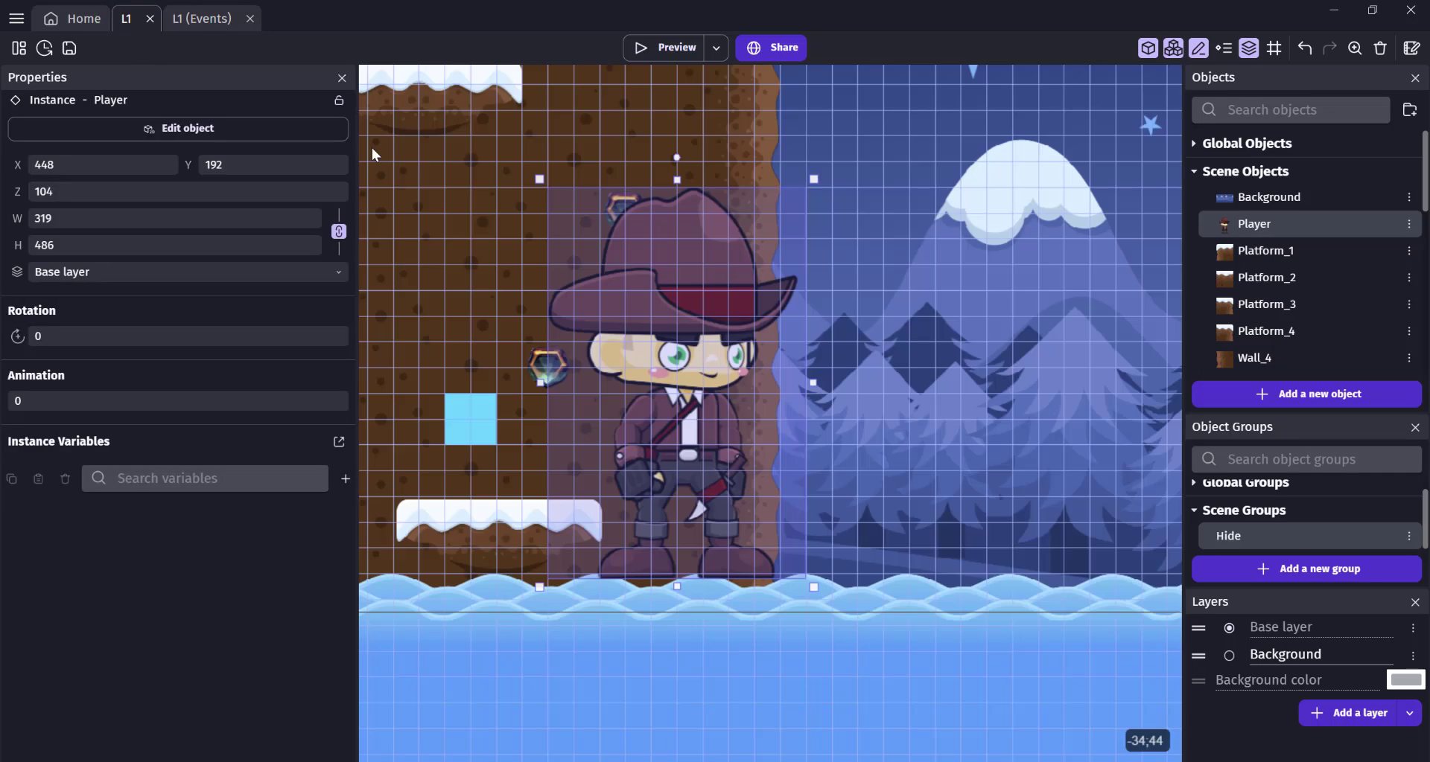
click(695, 334)
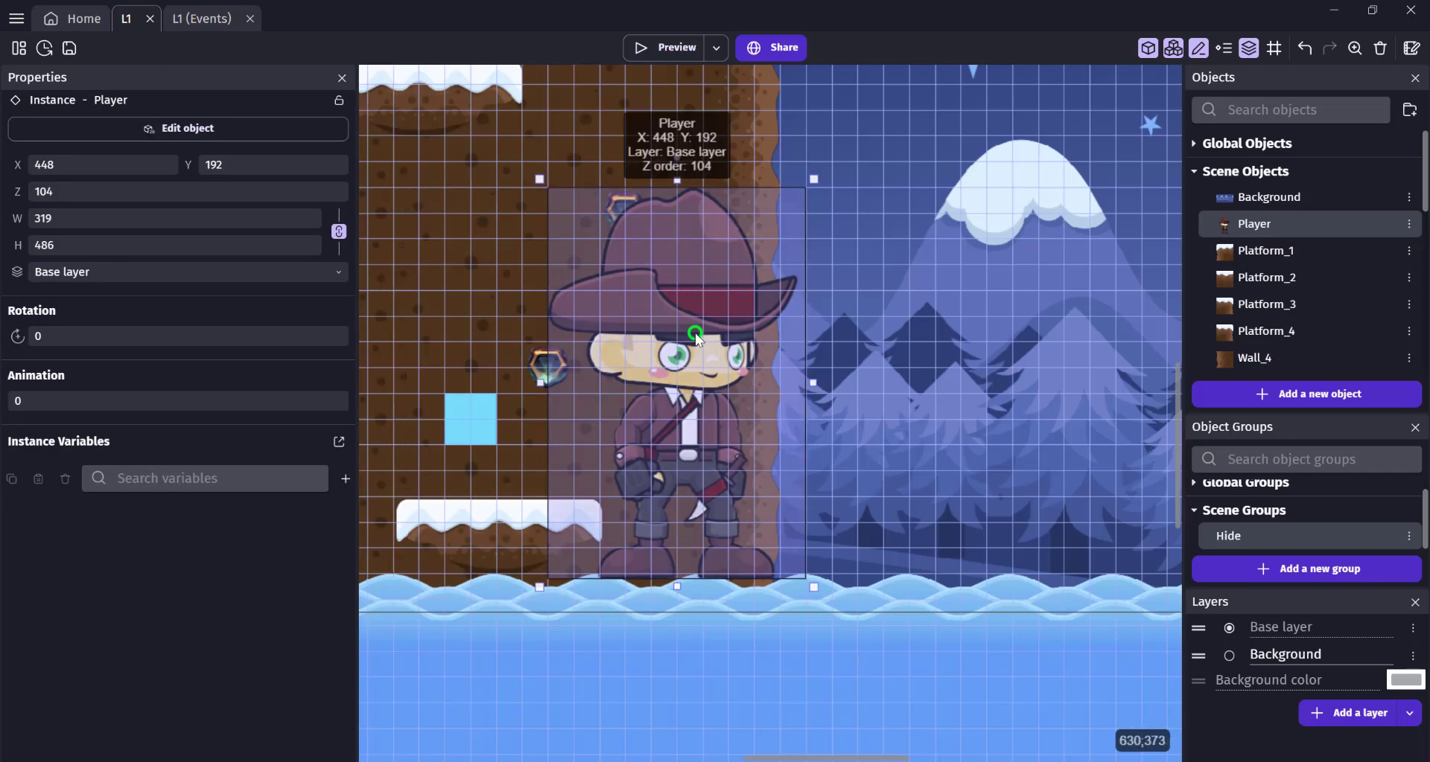
Set the Player instance's width to 45 with proportional height and move it onto the light-blue start square
double_click(79, 218)
text(4)
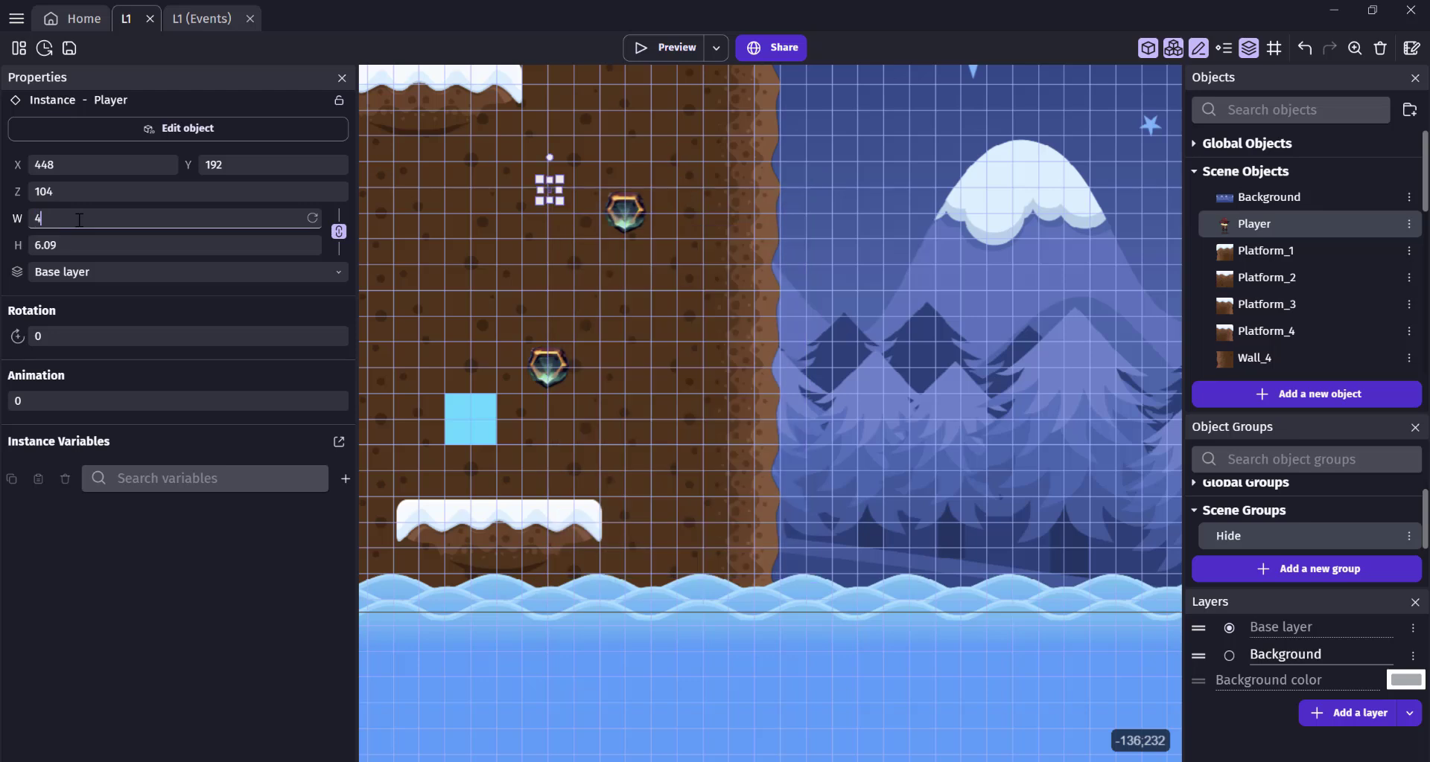
text(5)
key(Tab)
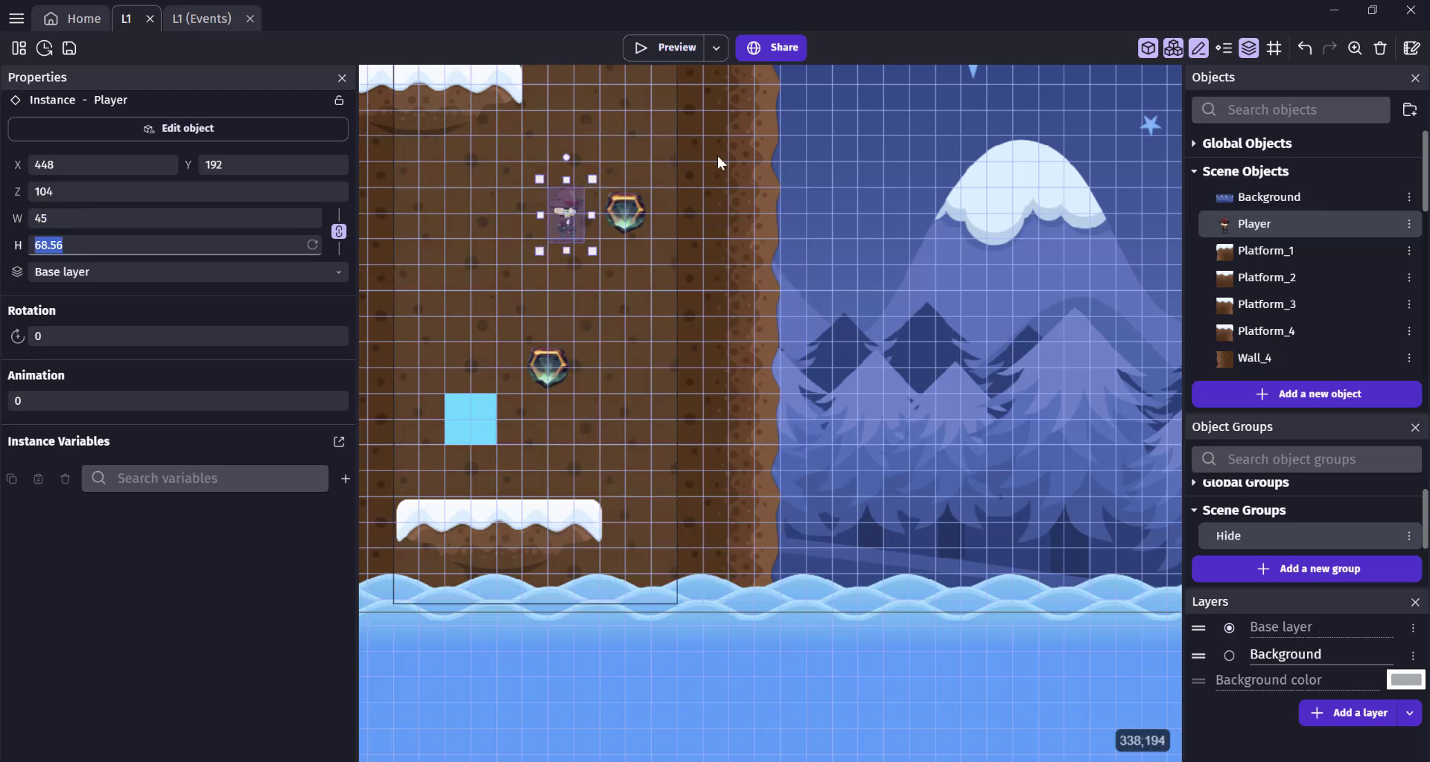
drag(570, 220, 467, 432)
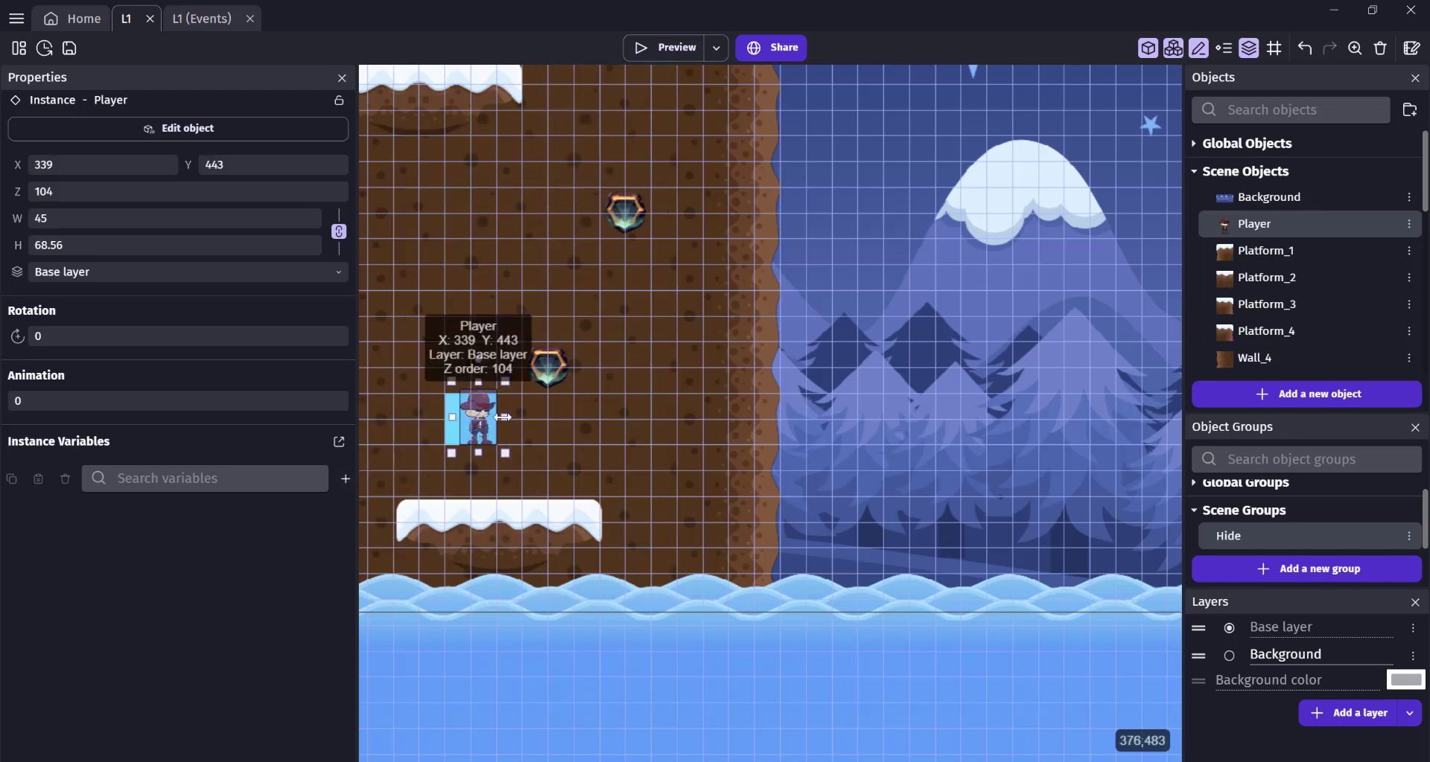
Create a new sprite object from scratch and name it Hide_Player_Hitbox
click(1323, 395)
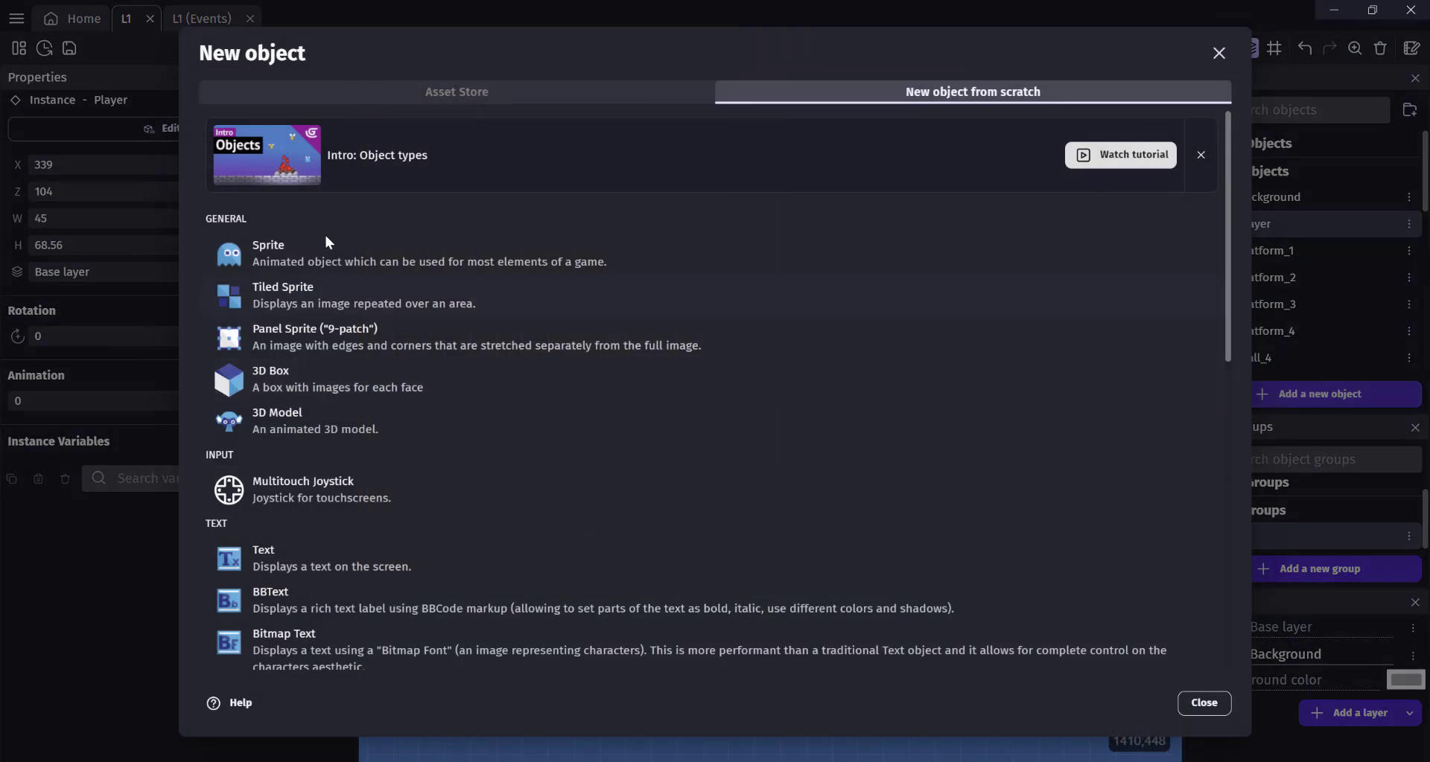
click(274, 258)
double_click(280, 131)
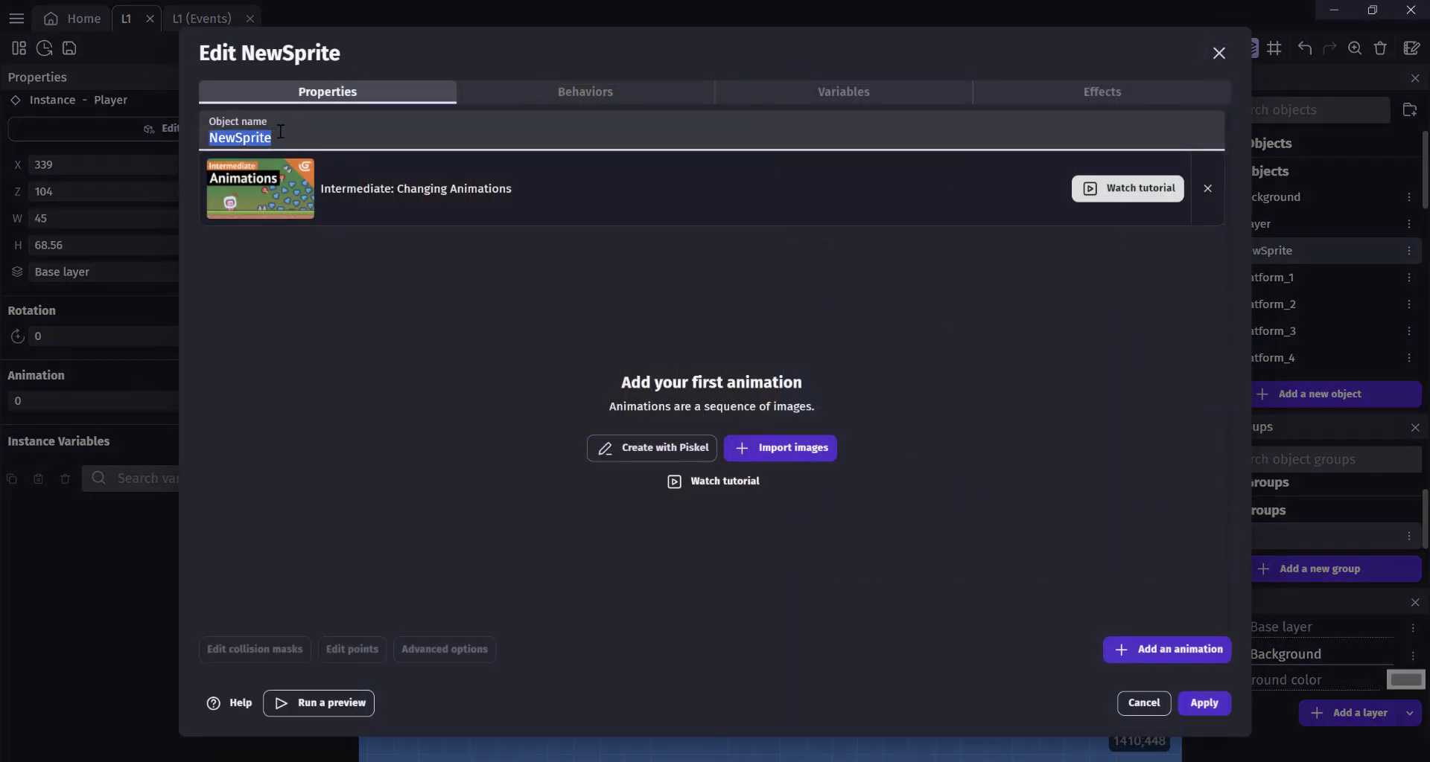
text(Hide_Player_Hitbox)
key(ctrl+a)
Create the hitbox sprite's image in Piskel and fill the whole 64x64 canvas with solid yellow
click(648, 446)
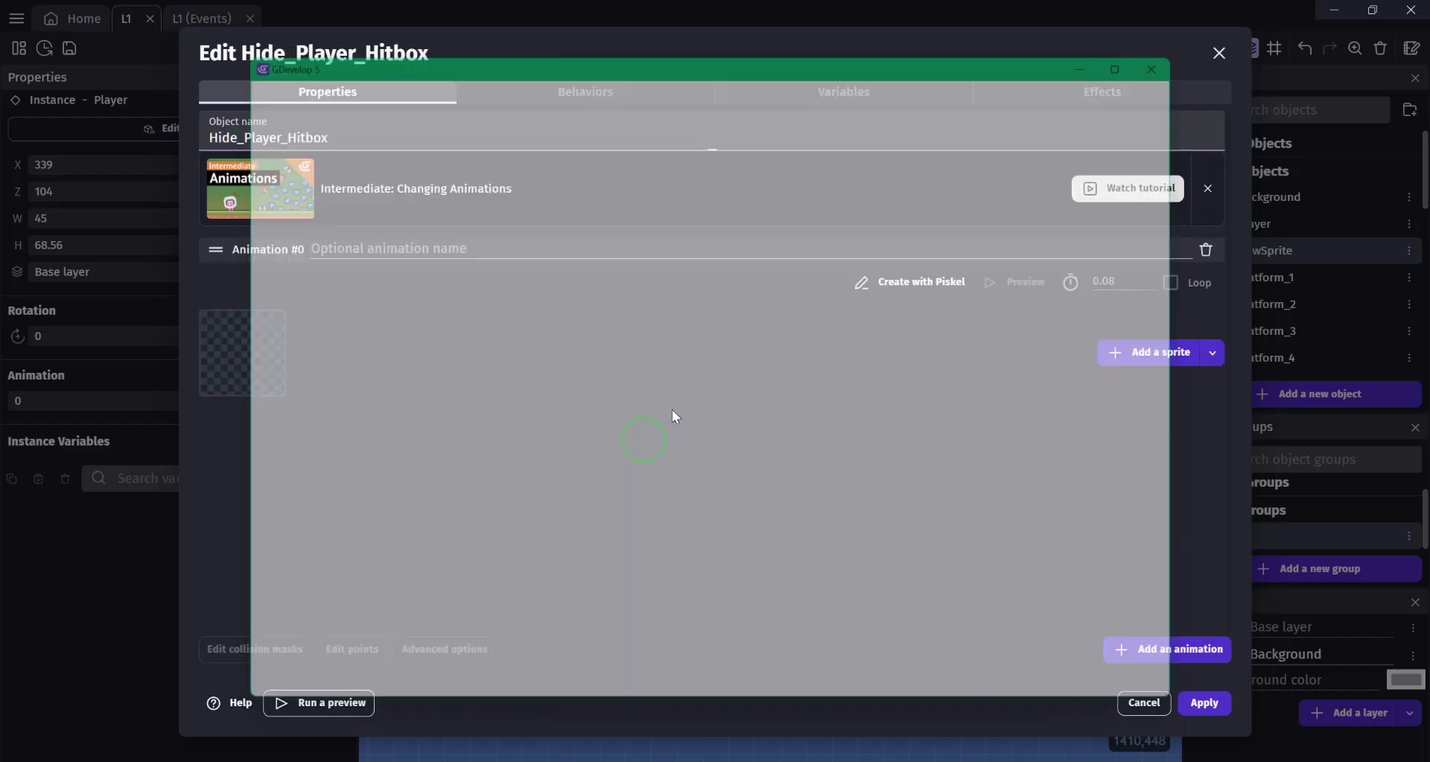
click(244, 578)
click(403, 422)
drag(375, 437, 404, 397)
click(237, 284)
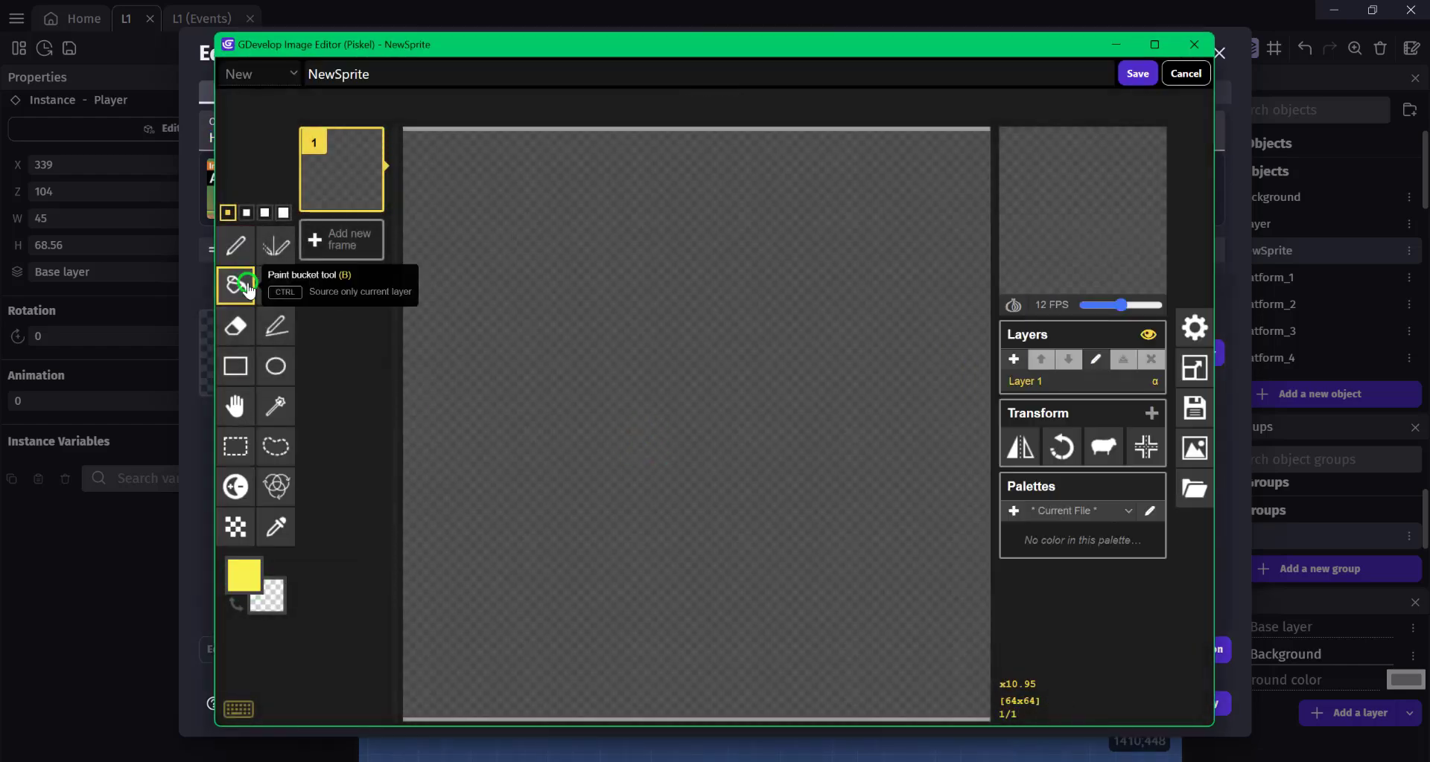
click(558, 281)
scroll(622, 300, down, 1)
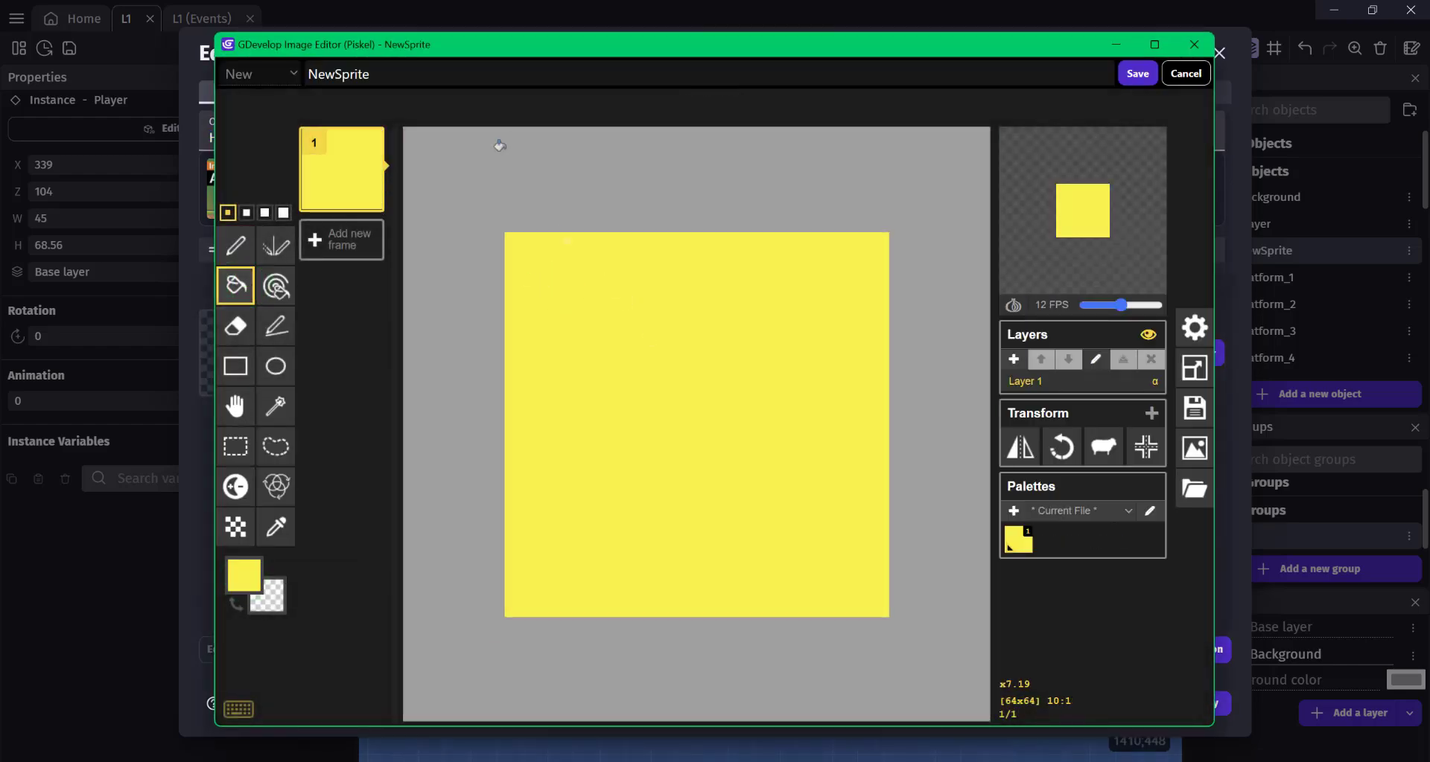
Name the animation Hide_Player_Hitbox, resize its image to 20 x 20 px with the content scaled, and save the object
double_click(457, 73)
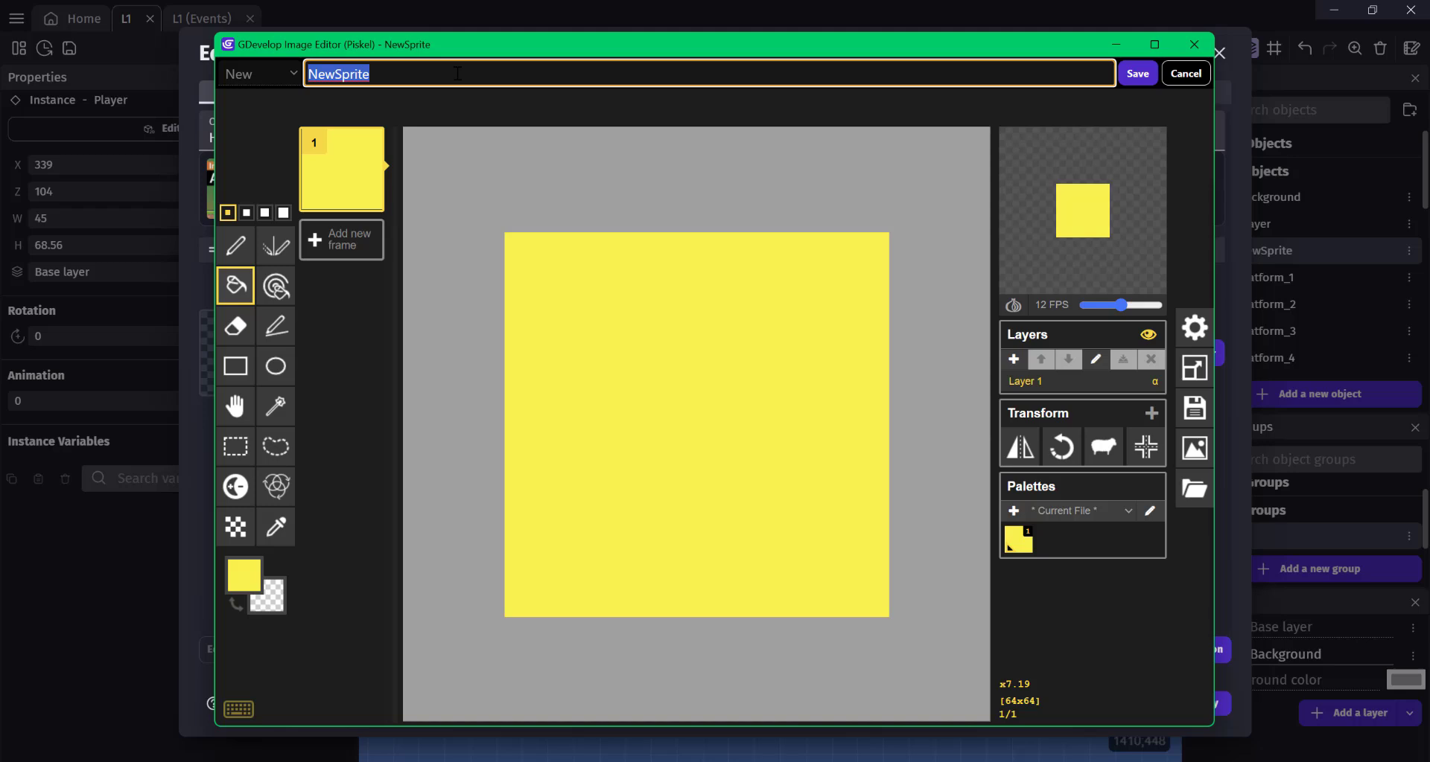
text(Hide_Player_Hitbox)
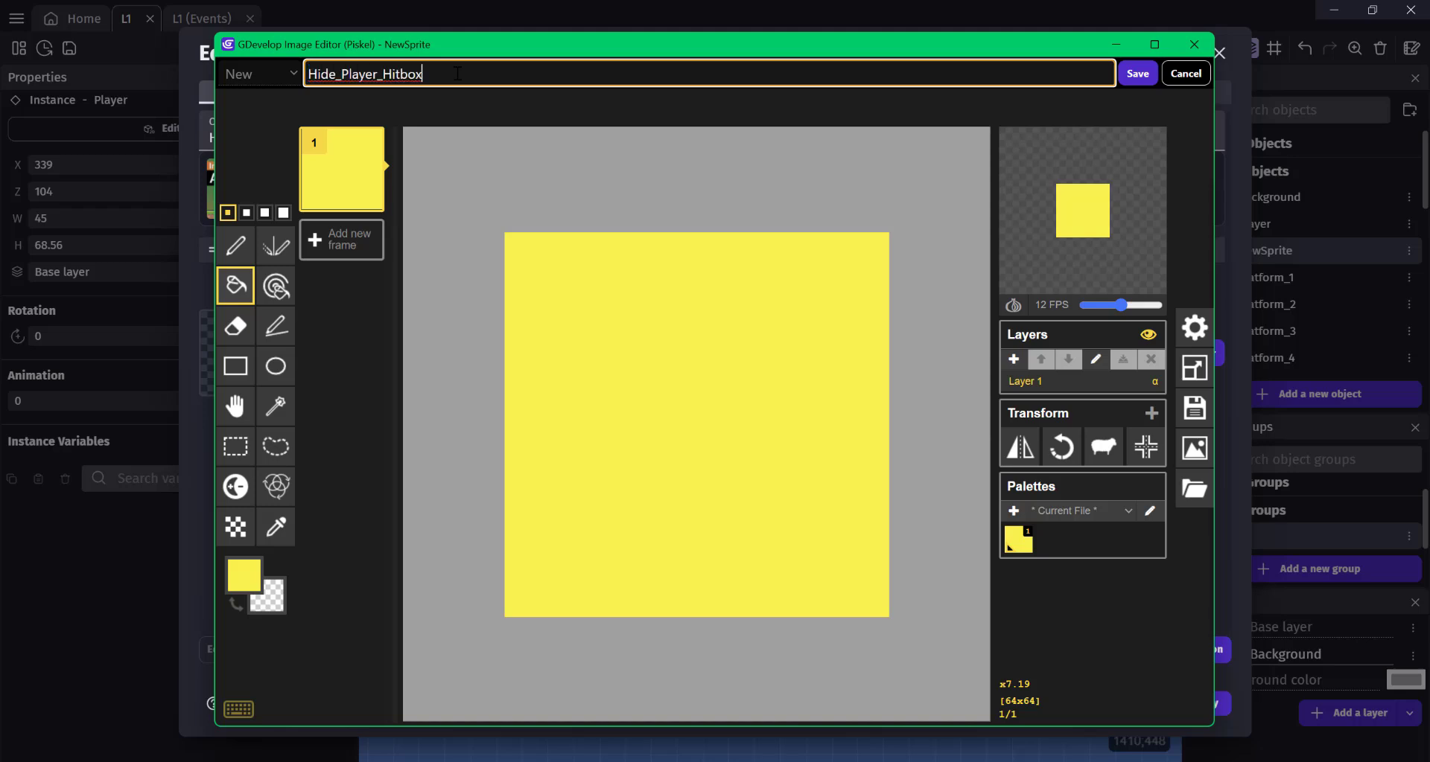
click(1197, 368)
double_click(1074, 228)
text(20)
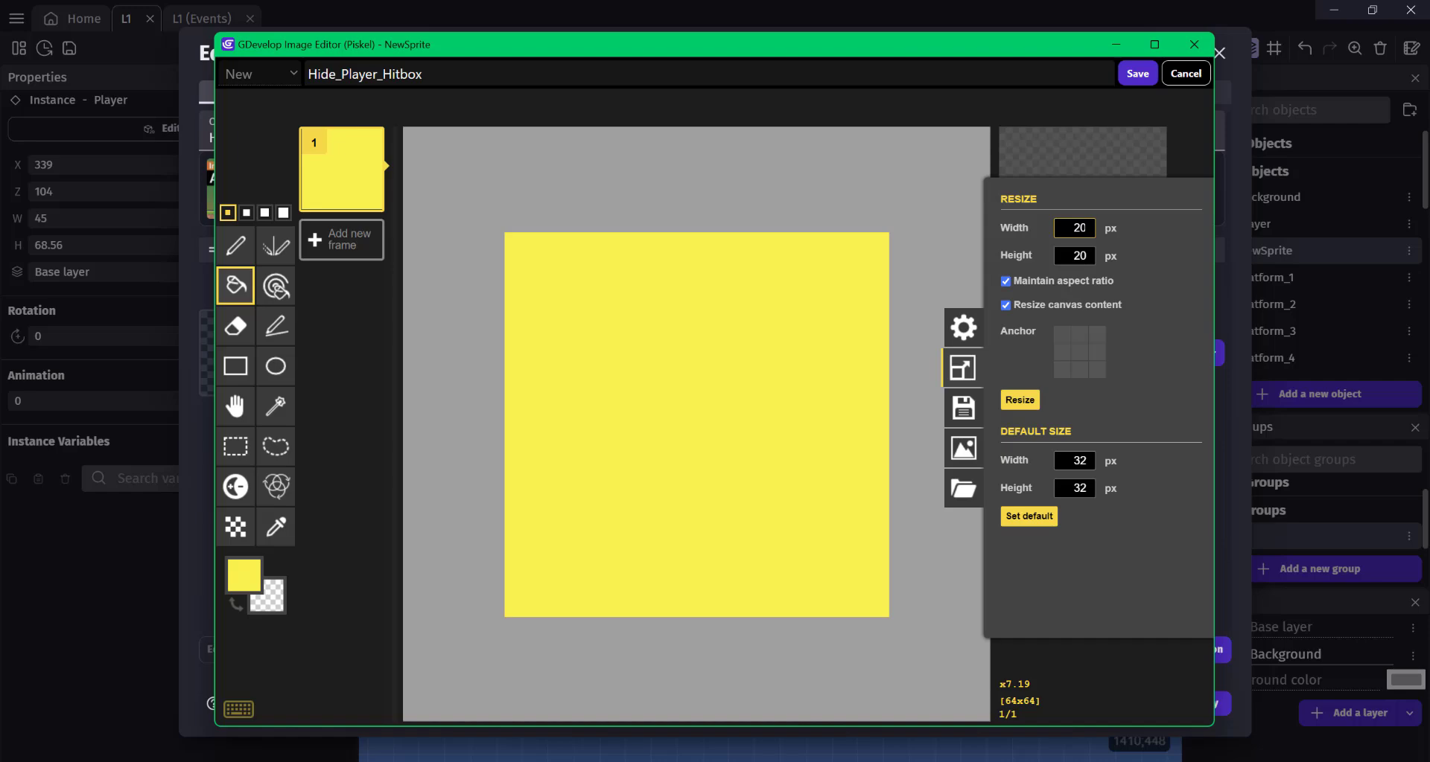
click(1022, 400)
click(1137, 73)
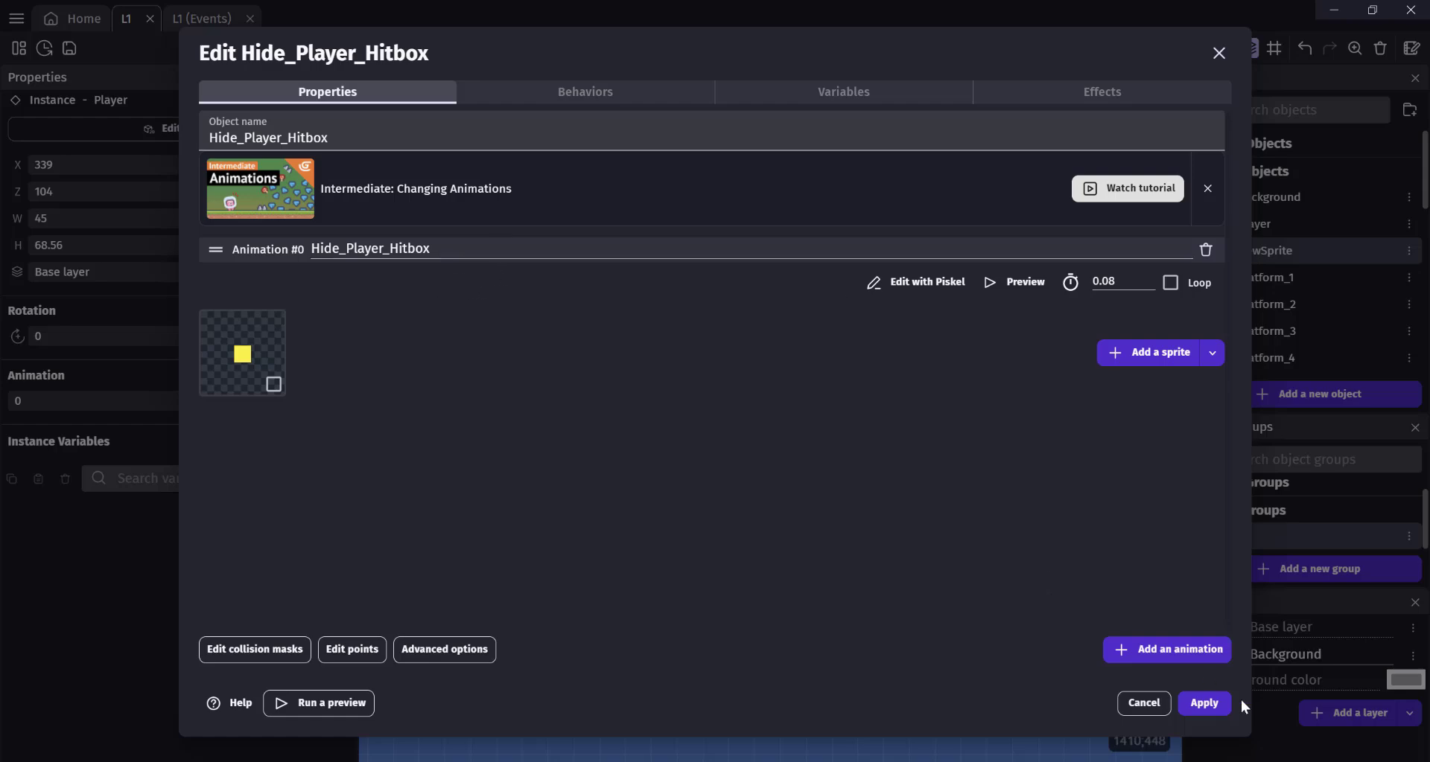
click(1203, 703)
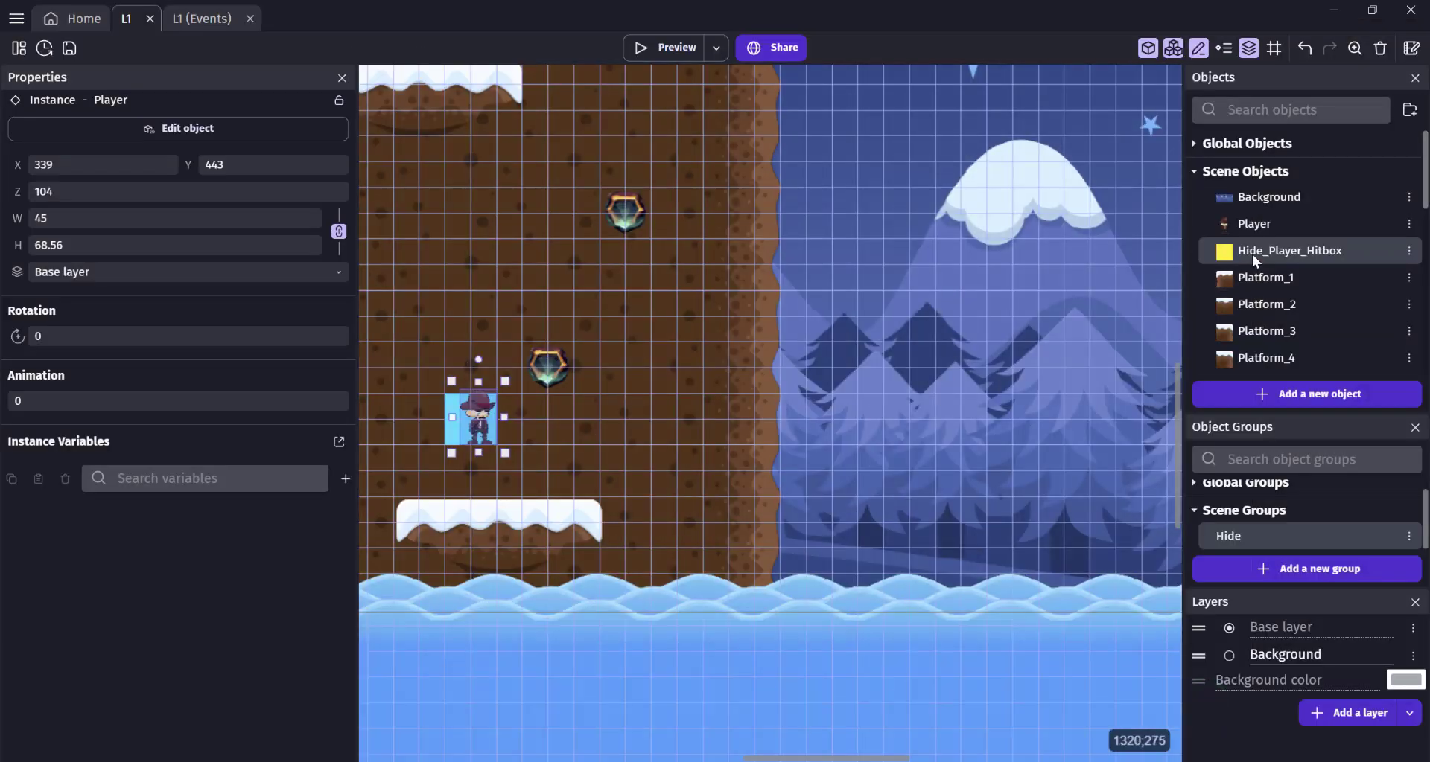
drag(1252, 251, 472, 429)
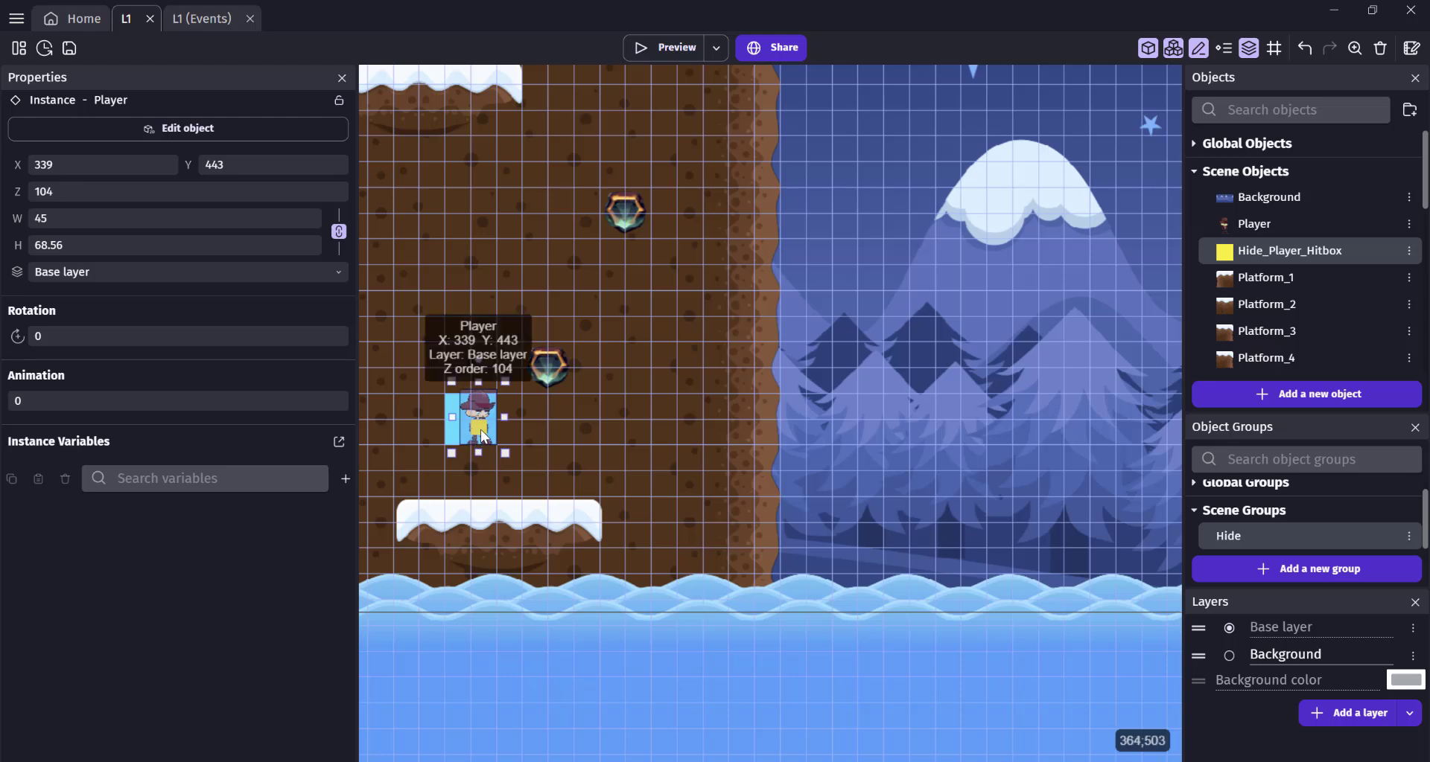
click(481, 434)
key(Delete)
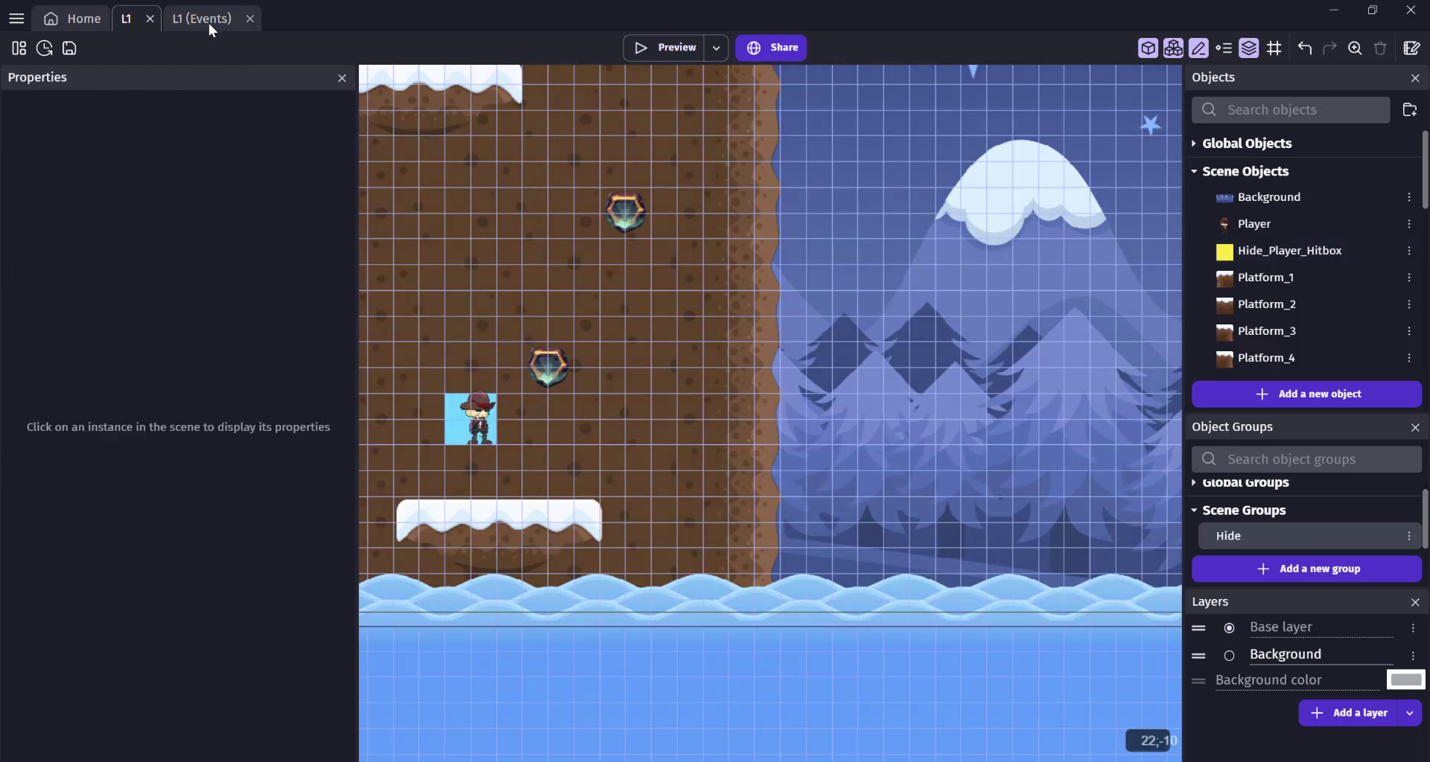
In the L1 events, add a Create an object action for Hide_Player_Hitbox to the enabled beginning-of-scene event that hides the Hide group
click(211, 28)
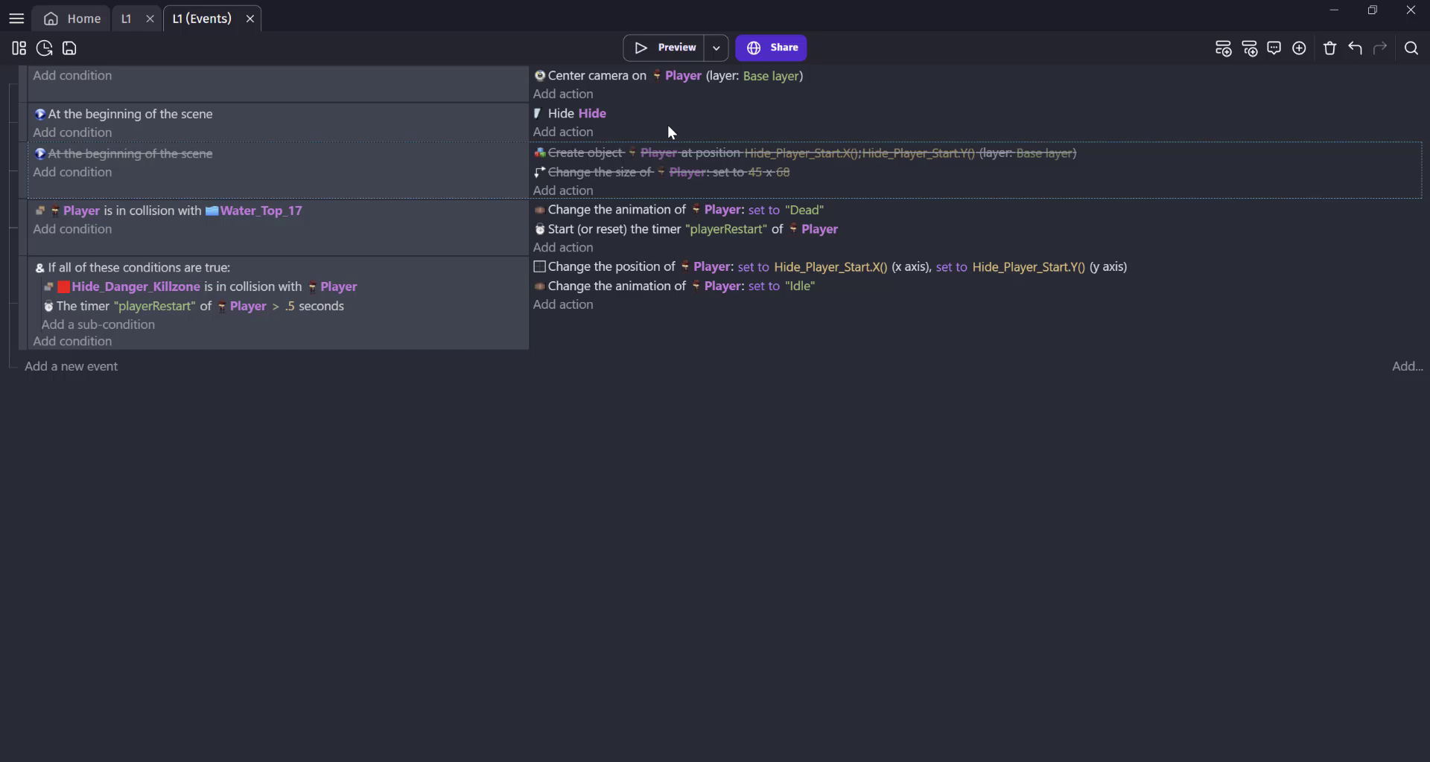
click(566, 131)
text(create)
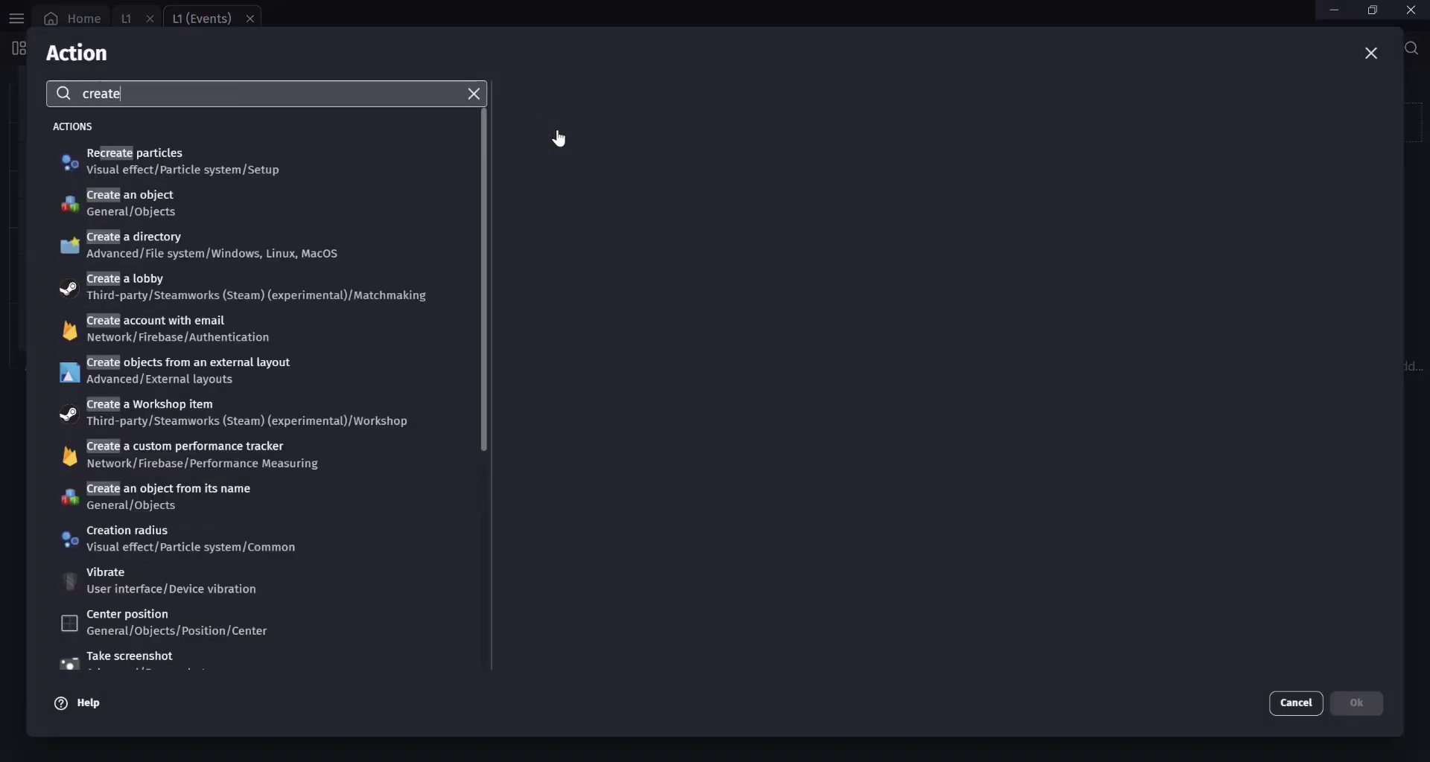
click(162, 217)
text(player)
click(633, 239)
Set the created hitbox's position to Player.X() and Player.Y() on the base layer, and confirm the action
click(620, 207)
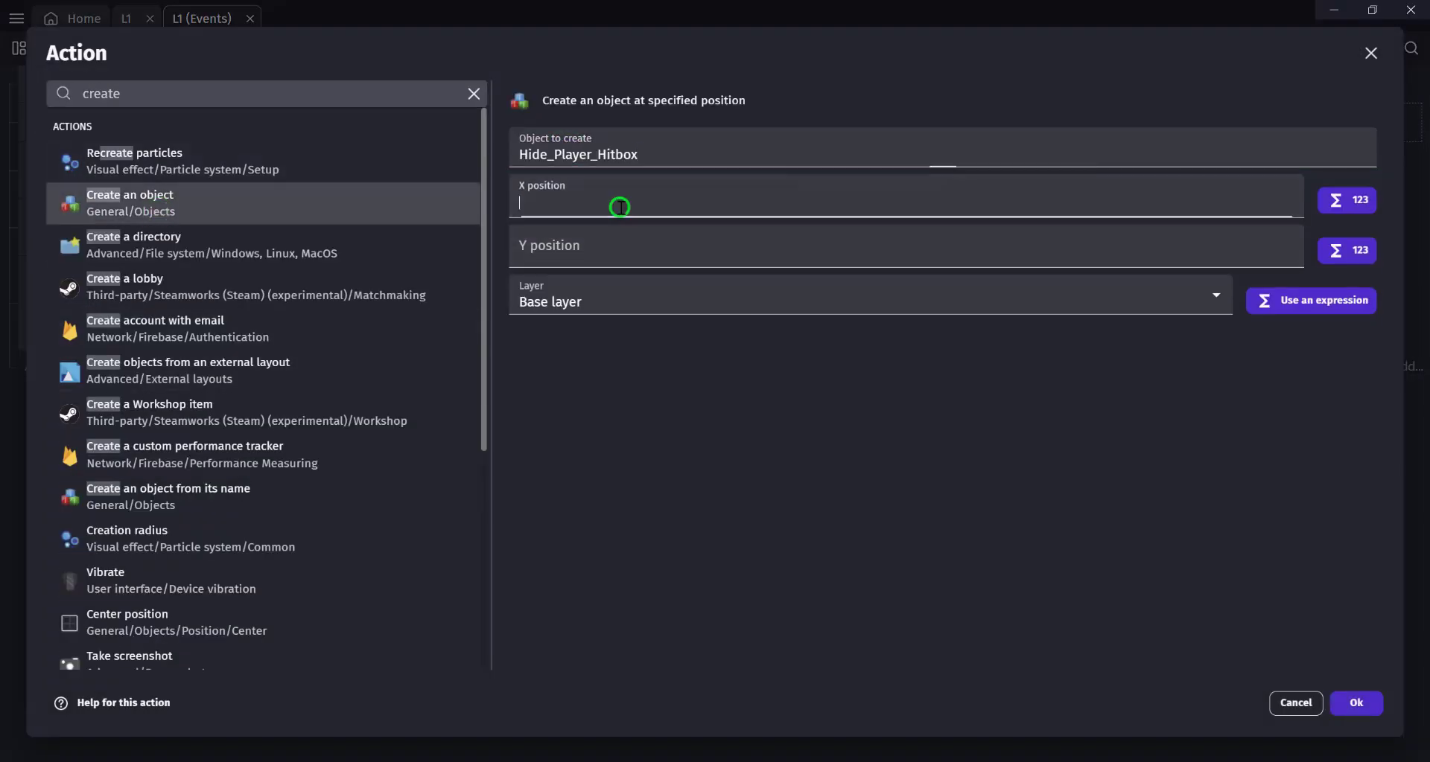
text(Player.)
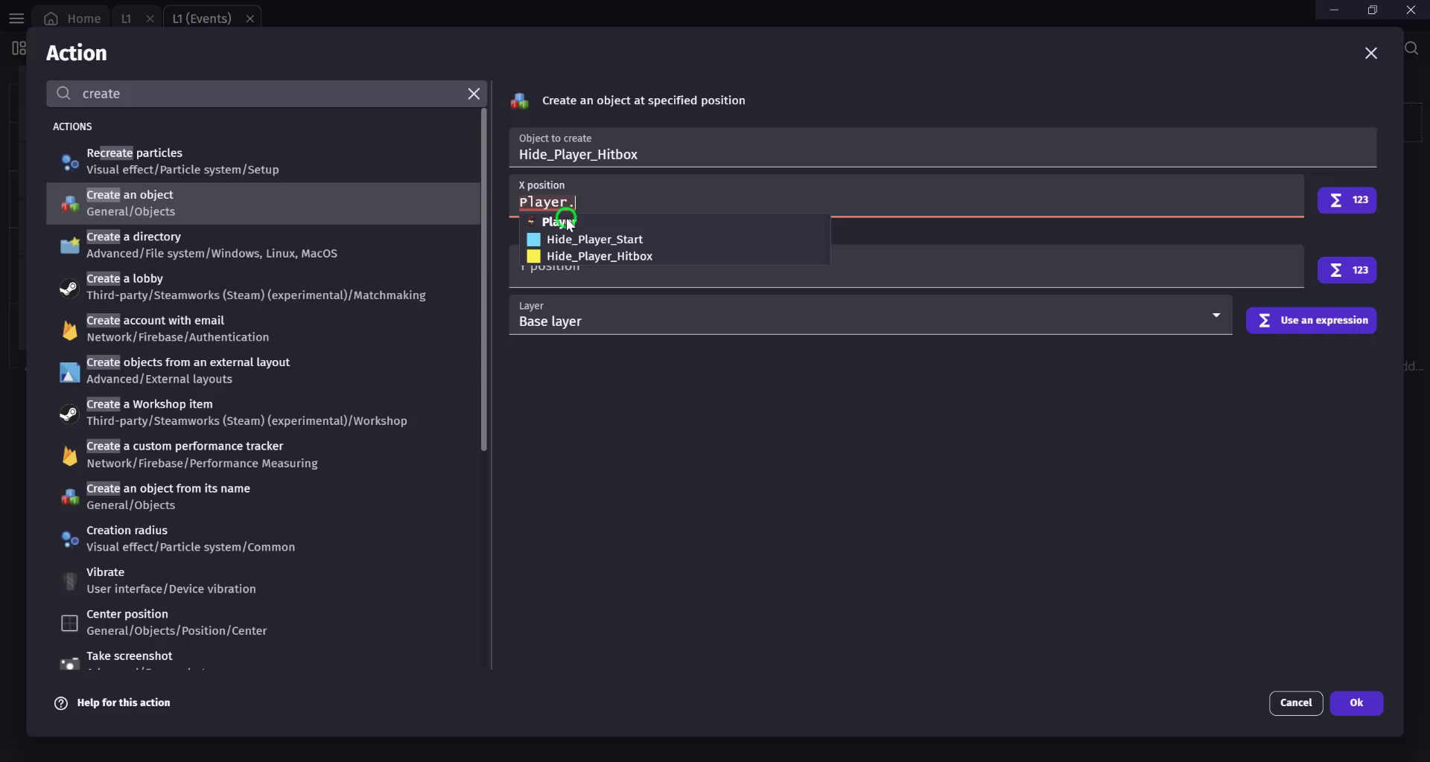
text(x)
click(570, 223)
click(572, 246)
text(player)
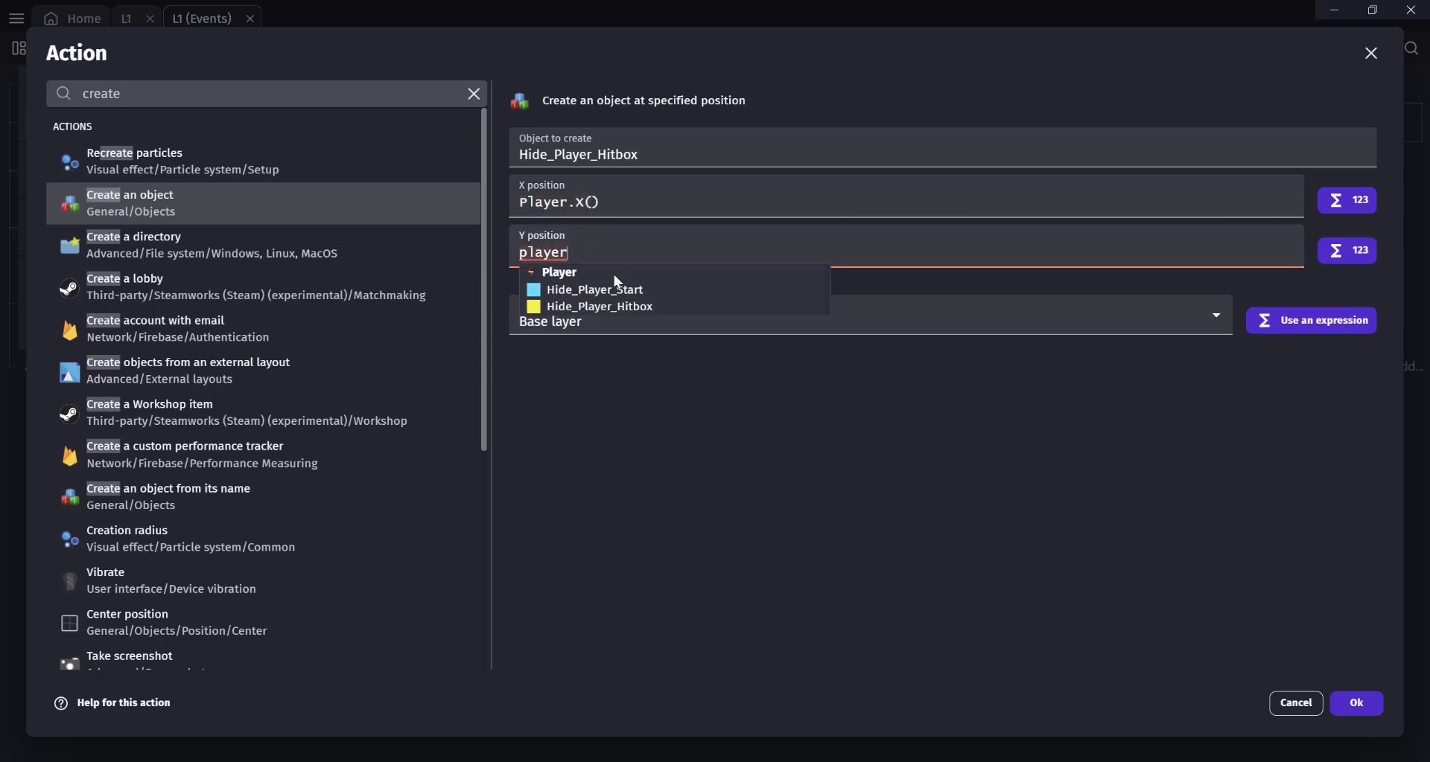
click(588, 271)
text(y)
click(566, 294)
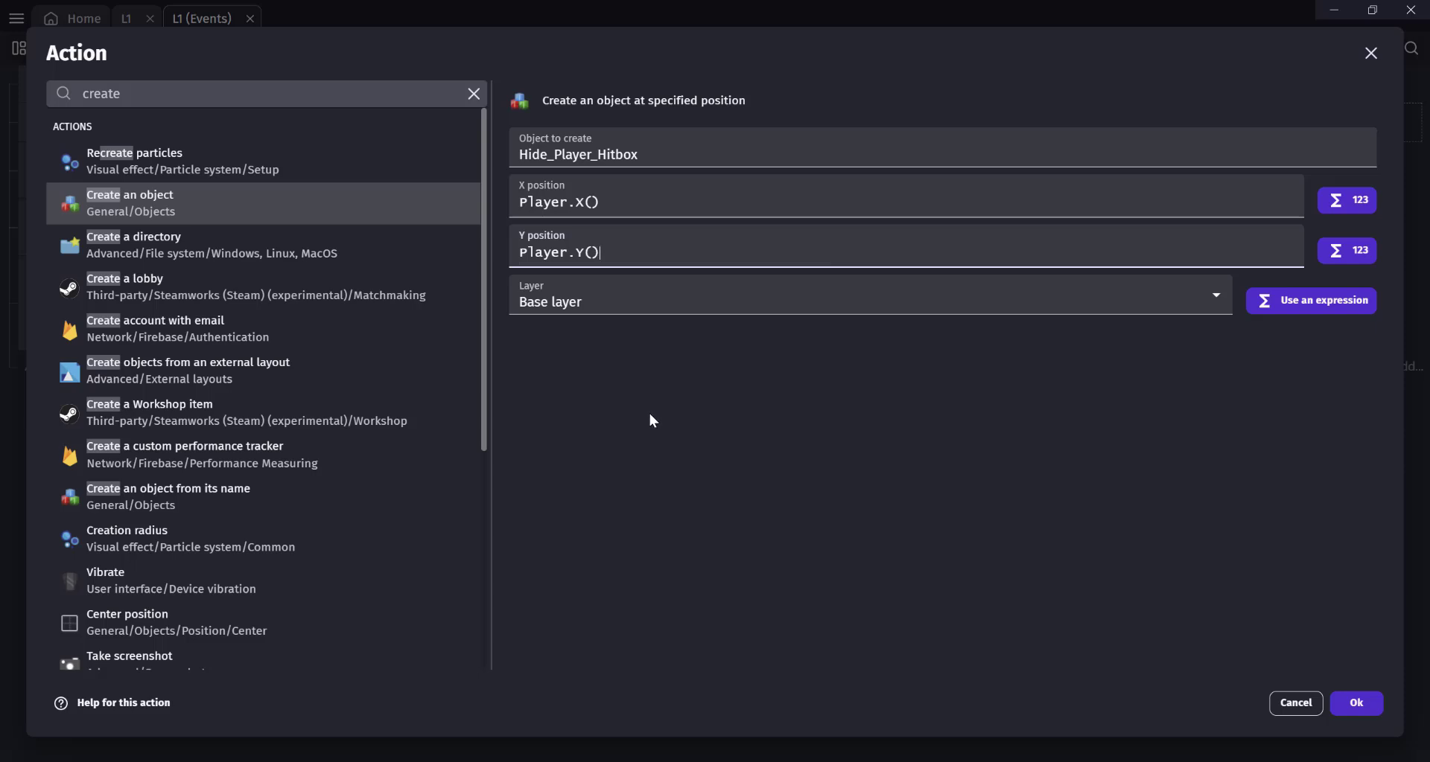
click(1356, 703)
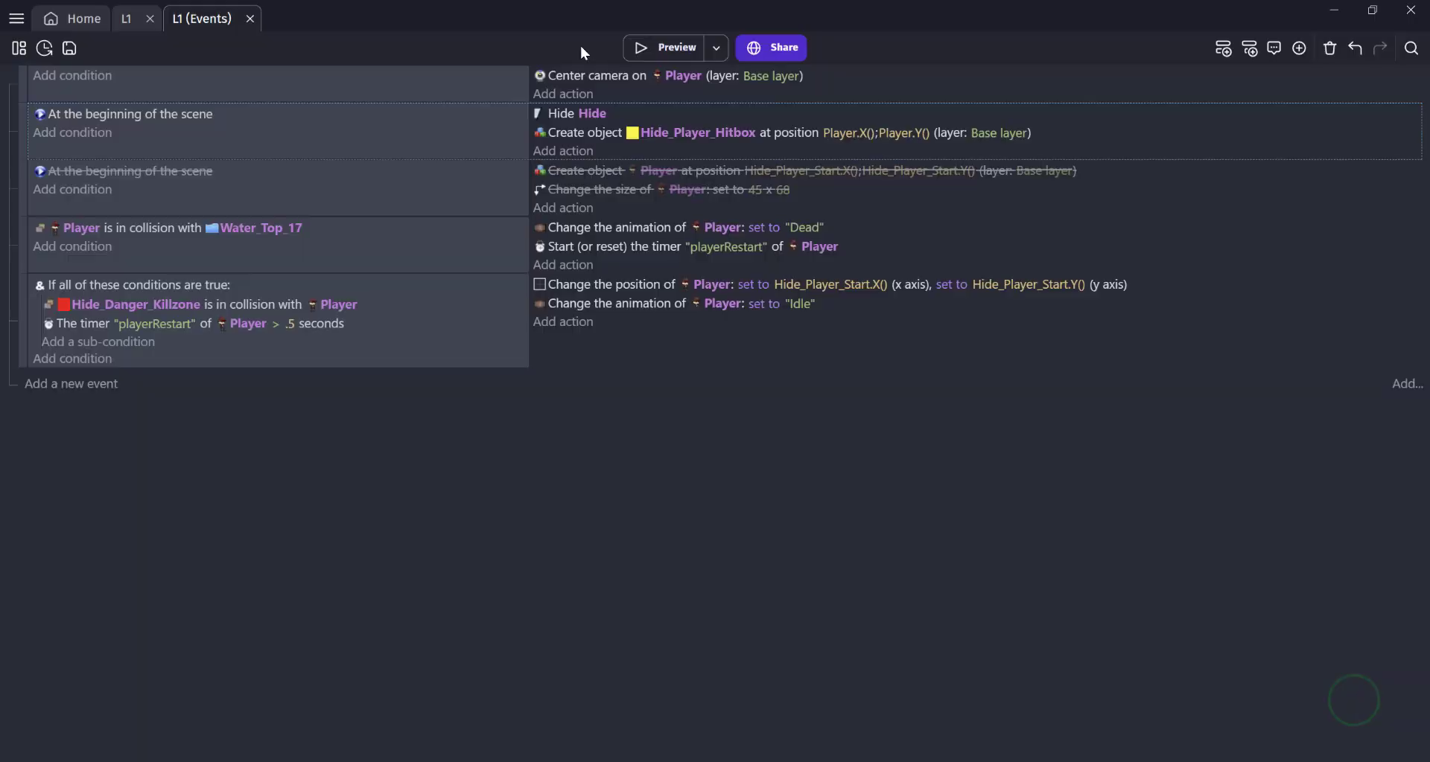
click(663, 47)
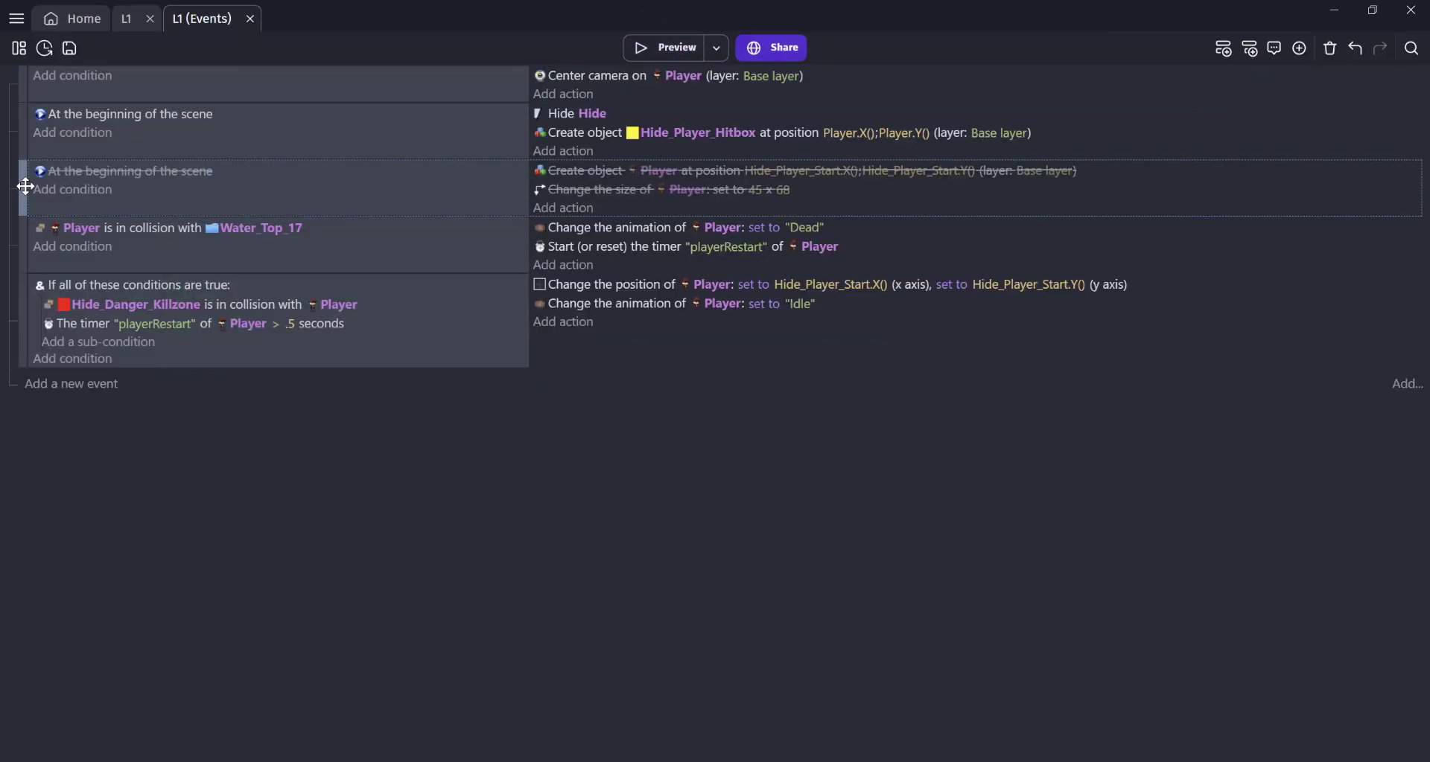
Insert a condition-free event below the disabled beginning-of-scene event and choose the Put the object around another action for Hide_Player_Hitbox
key(shift+a)
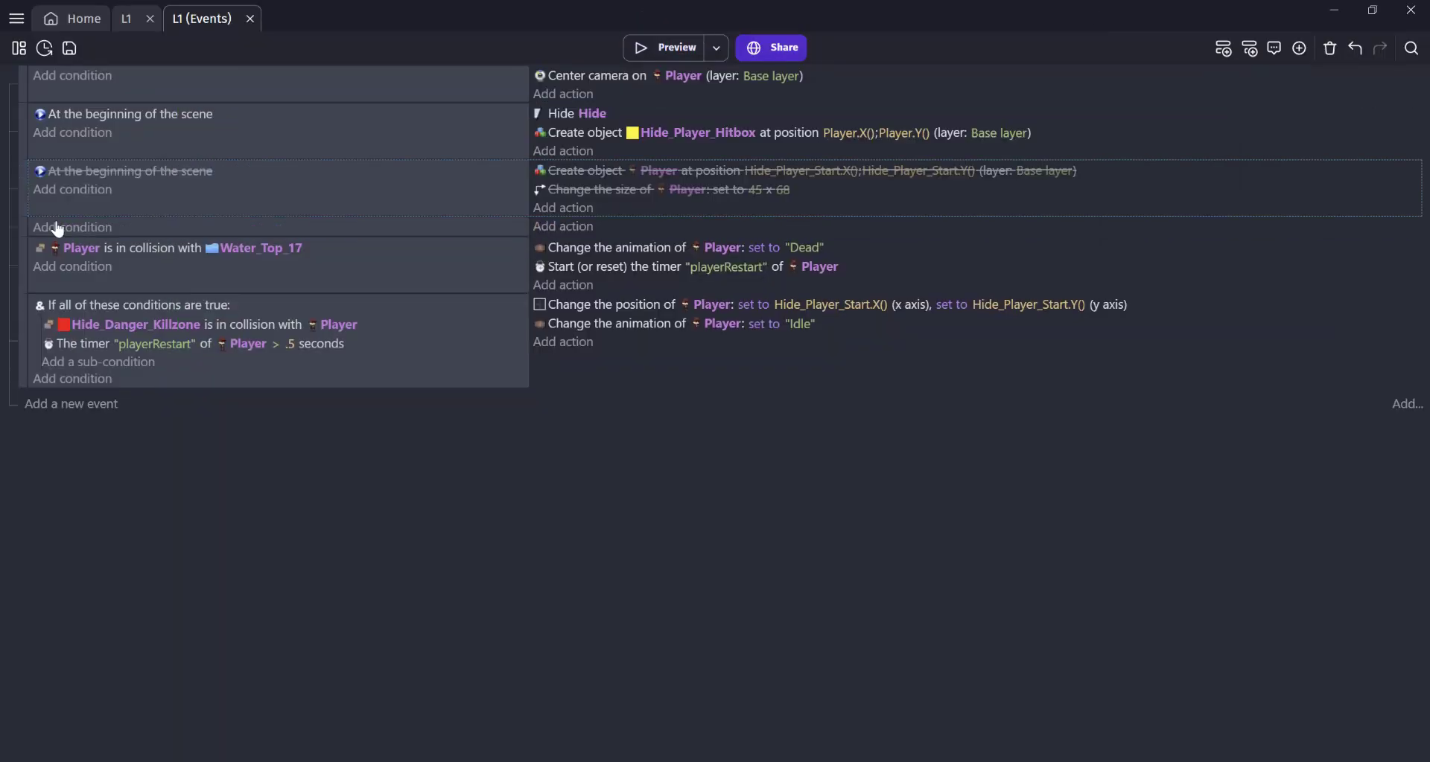
click(568, 227)
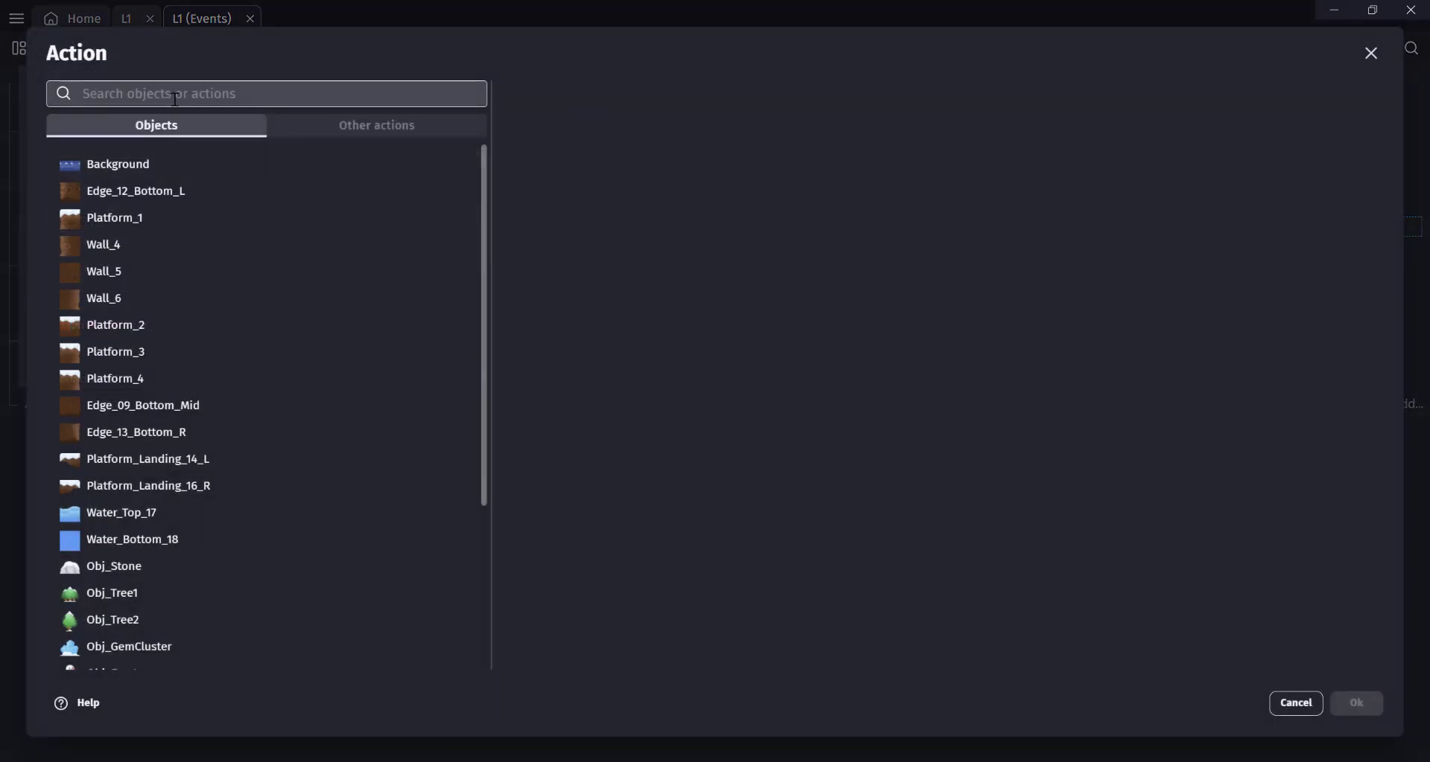
scroll(204, 485, down, 3)
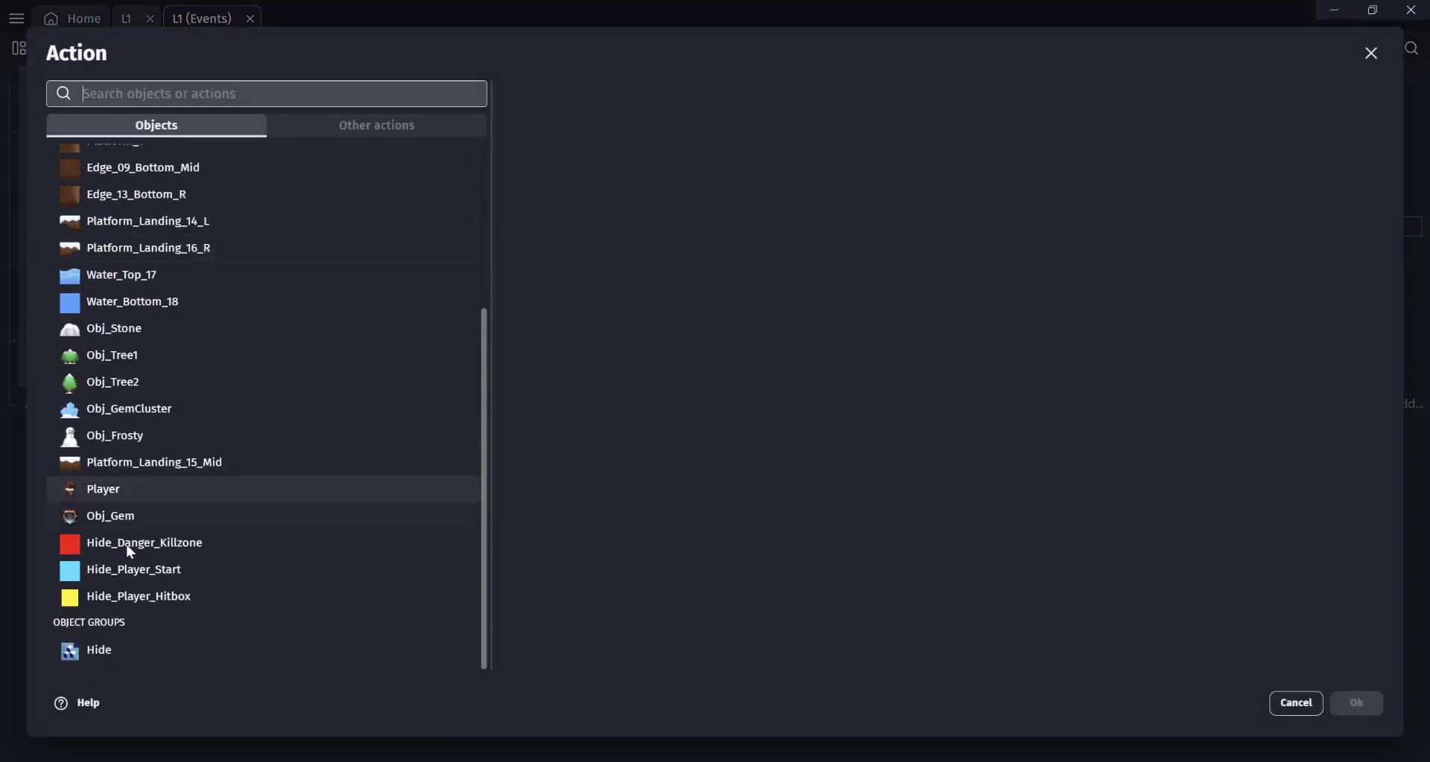
click(123, 596)
click(628, 93)
text(aroun)
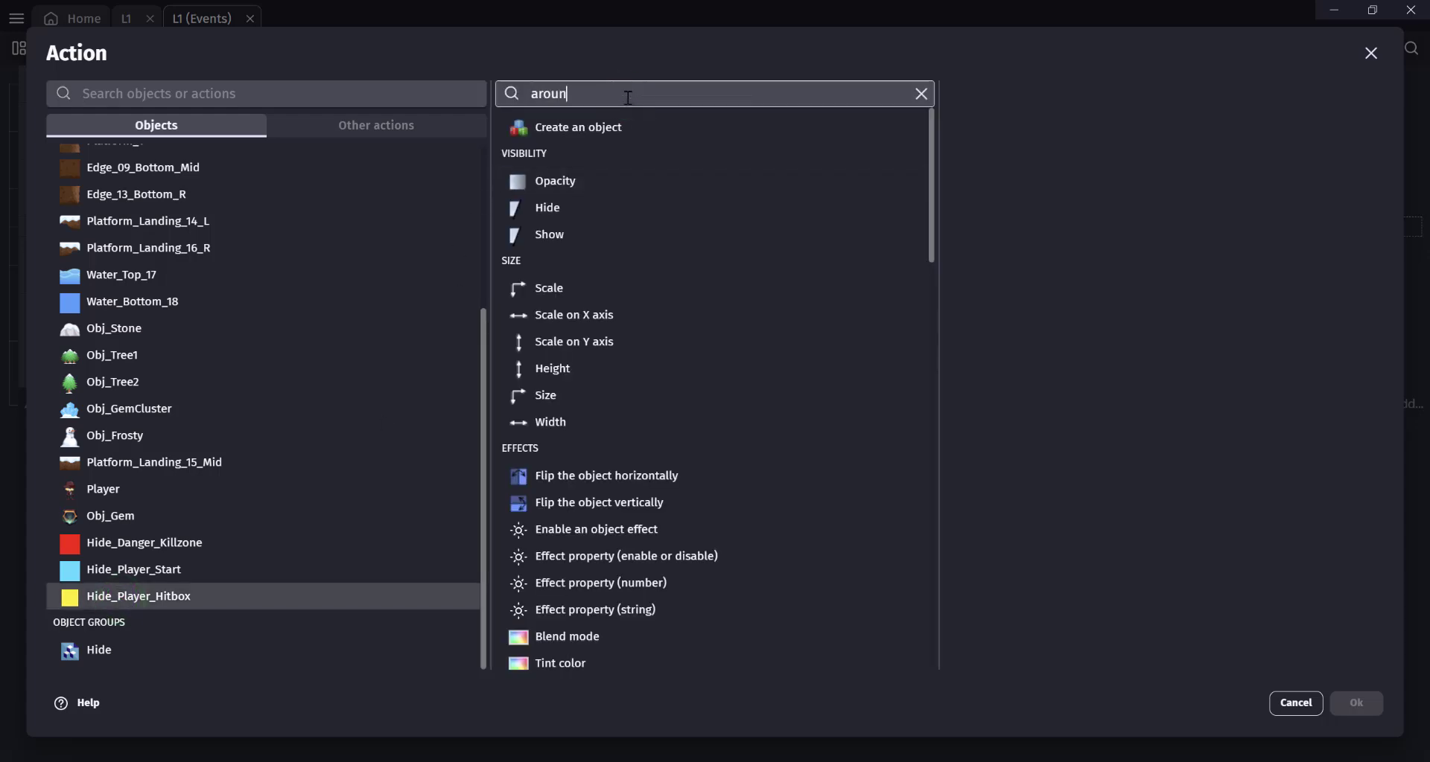
text(d)
click(650, 180)
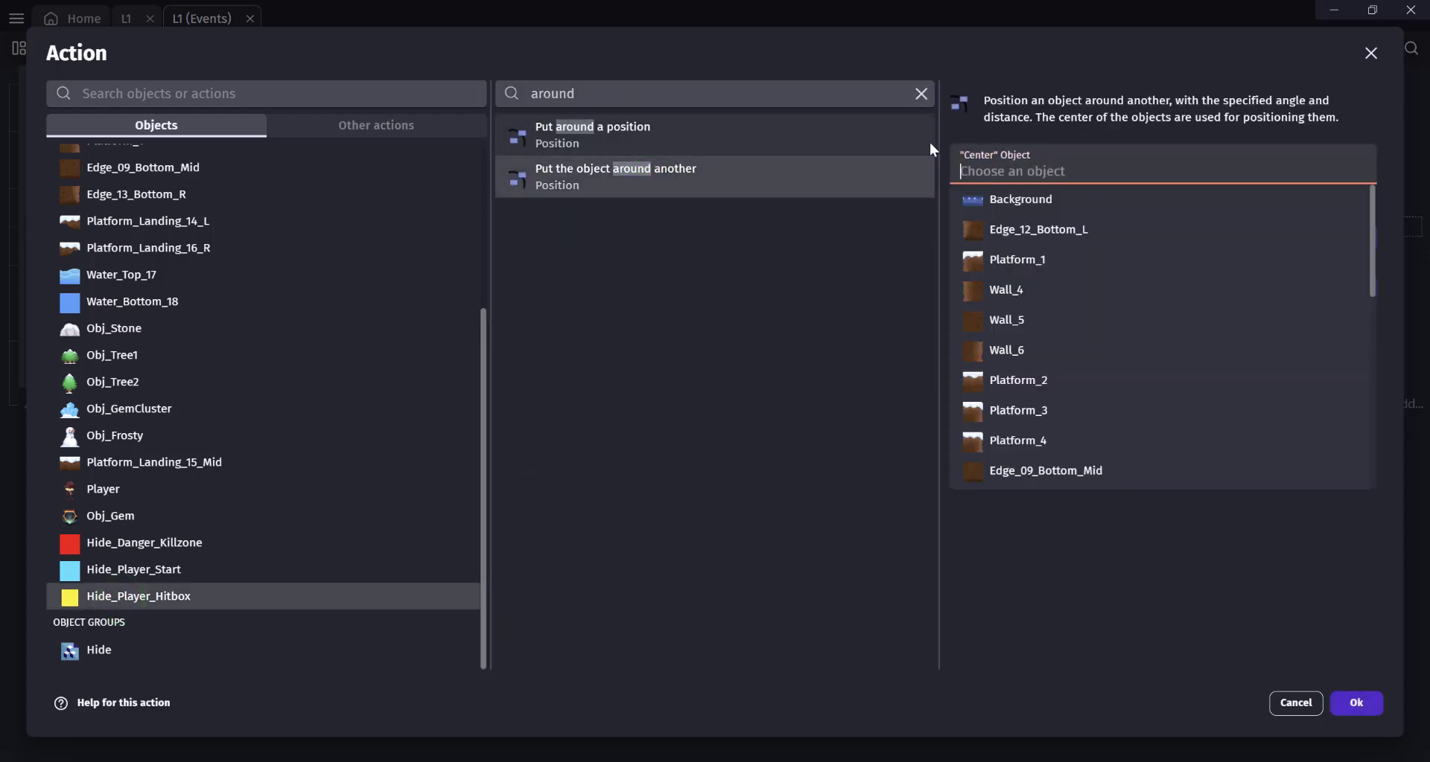
Set Player as the action's center object with distance and angle left empty, and preview the hitbox's placement
click(1018, 171)
text(player)
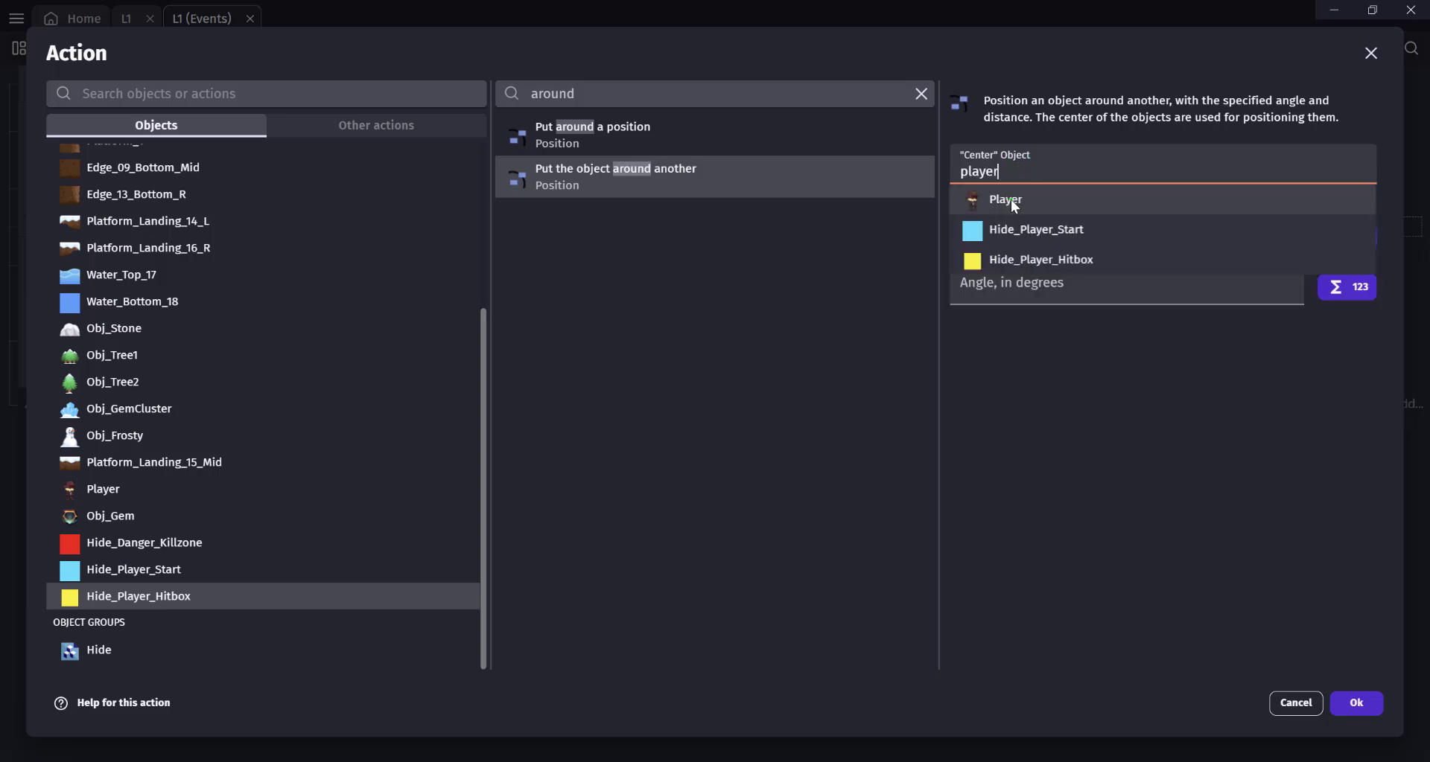
click(1011, 199)
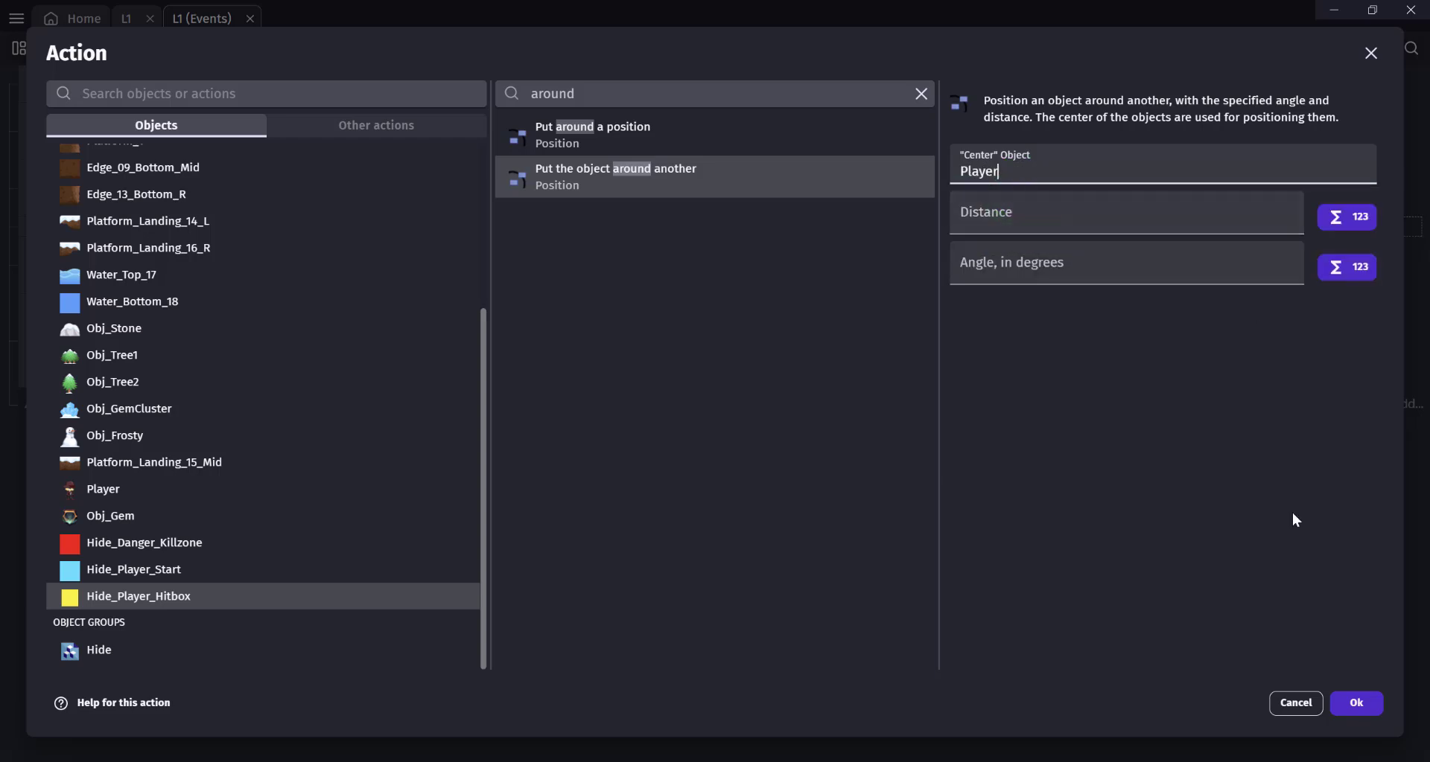
click(1362, 709)
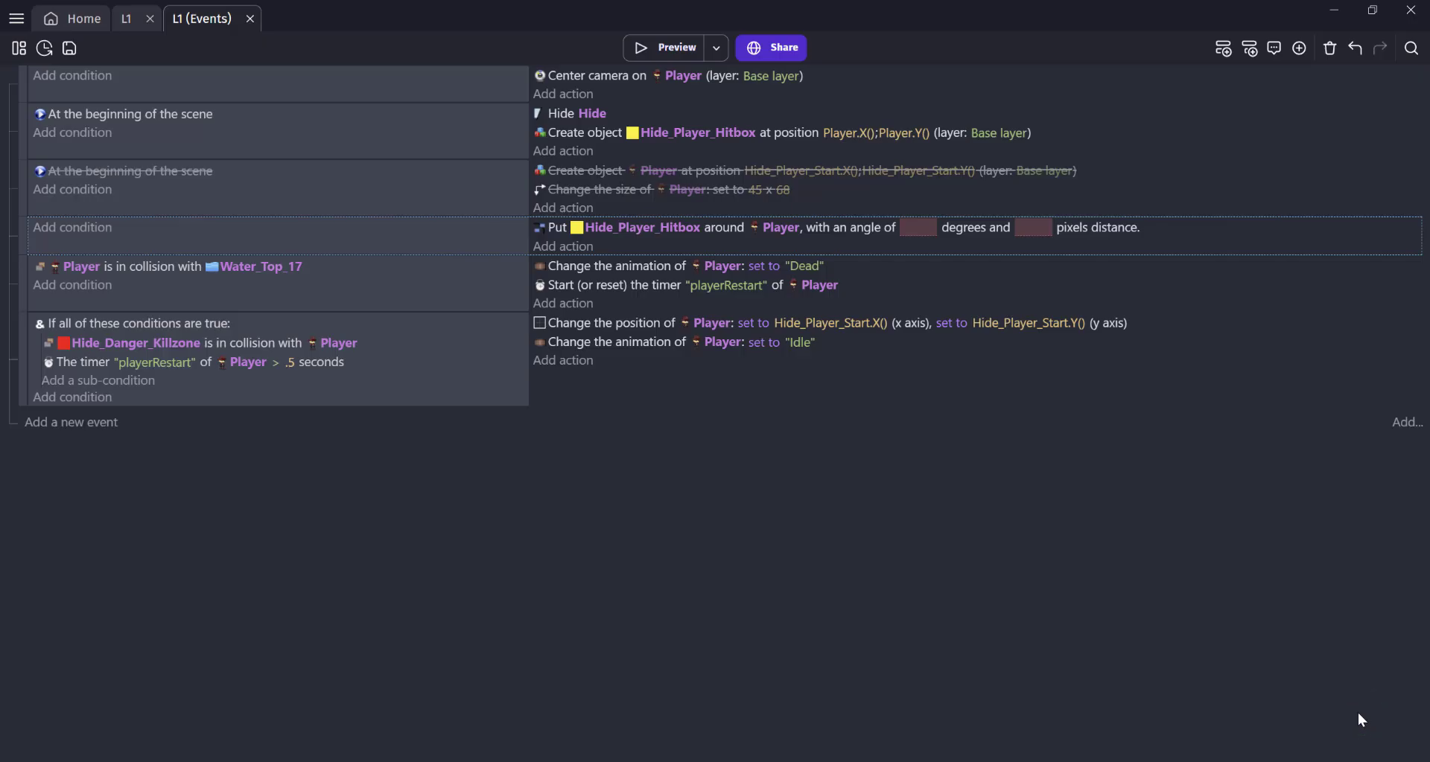
click(649, 47)
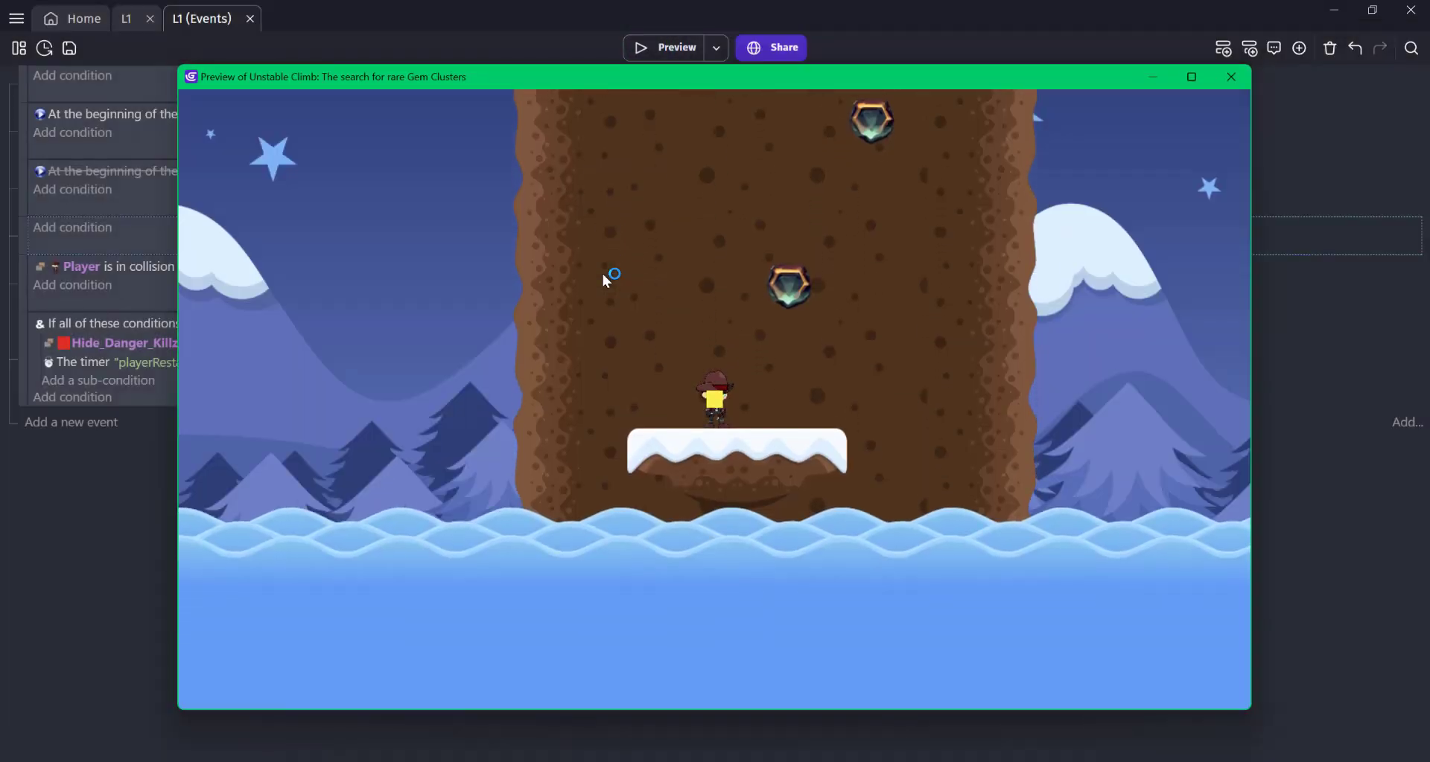
click(1231, 77)
Set the hitbox's distance from the player to 25 pixels and preview the game
click(1032, 226)
text(25)
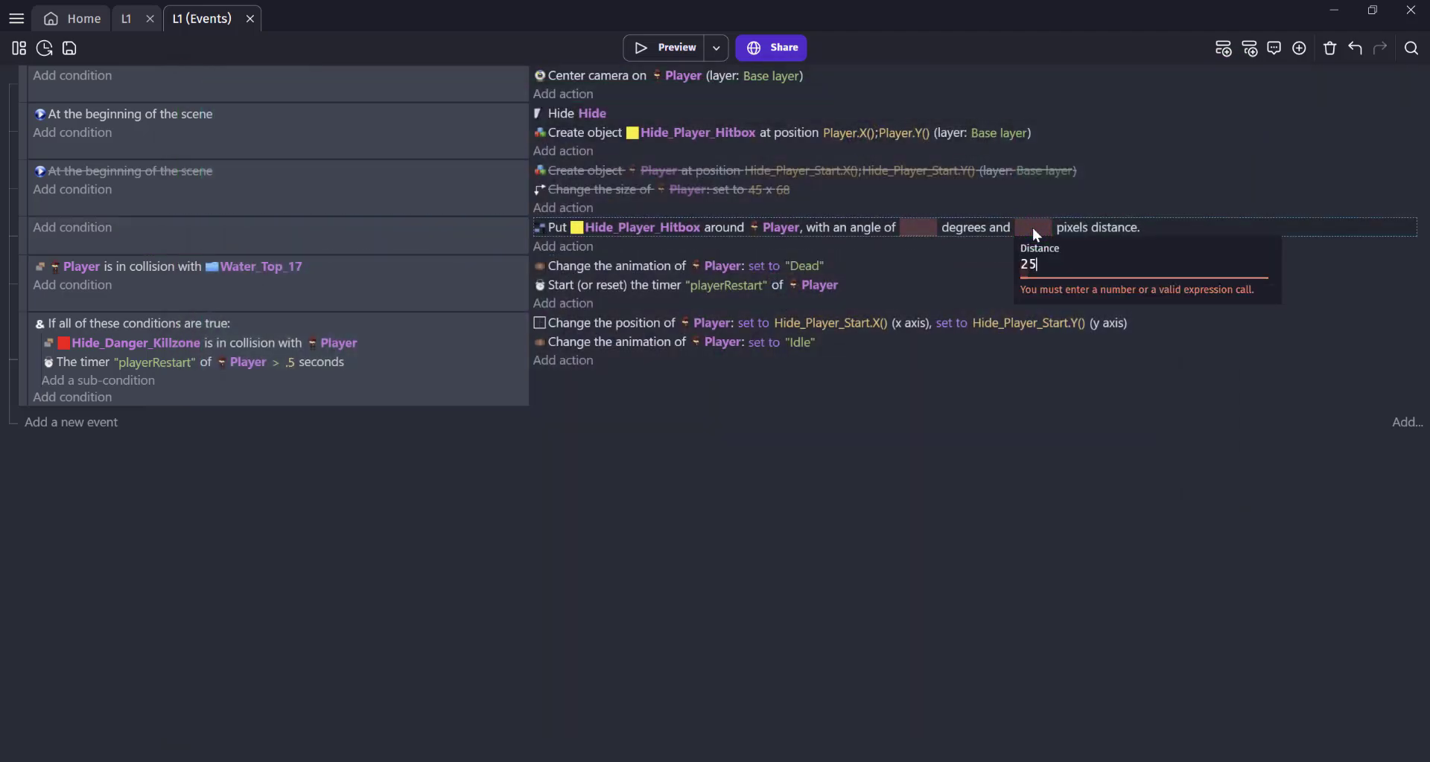
click(1009, 400)
click(655, 48)
click(1241, 76)
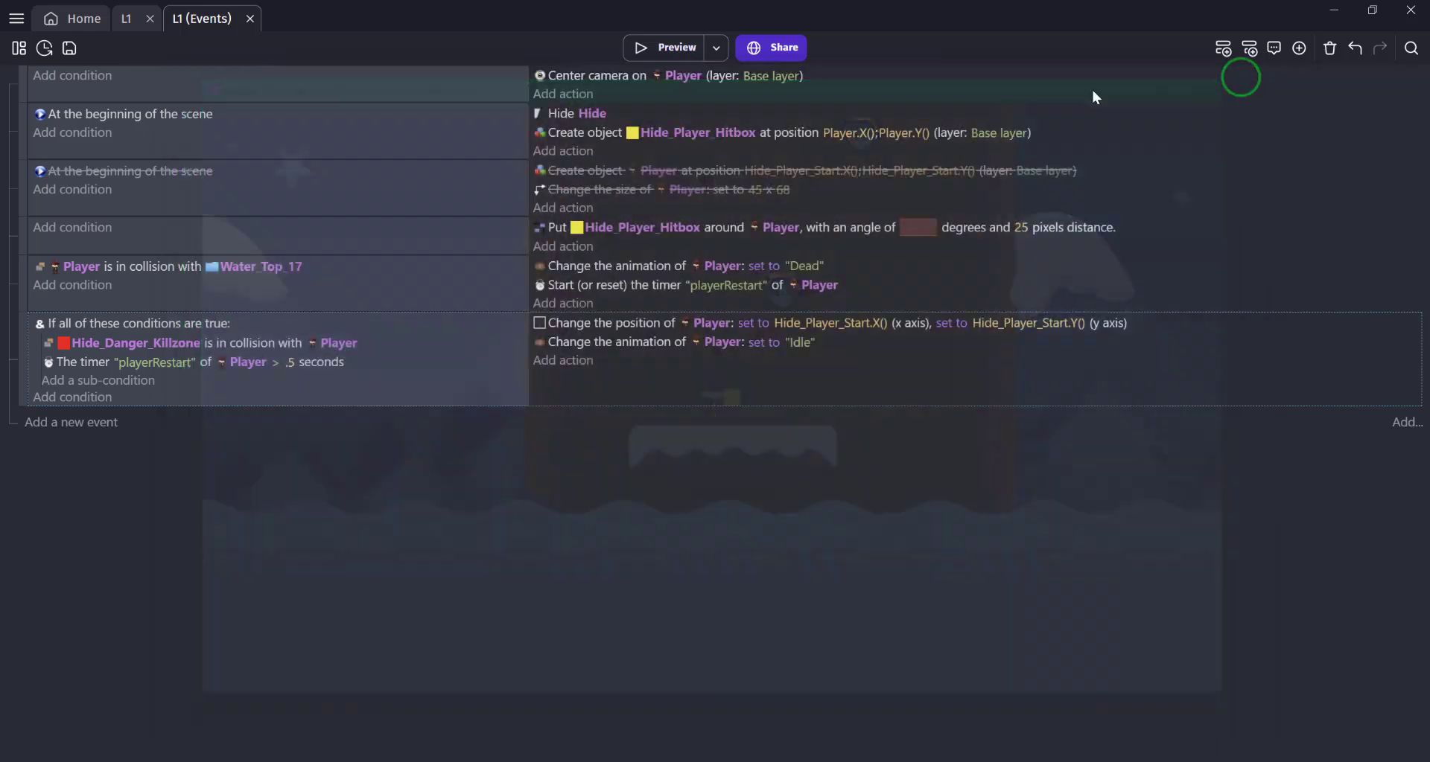
Set the hitbox's angle around the player to 90 degrees and test its position in a preview
click(917, 230)
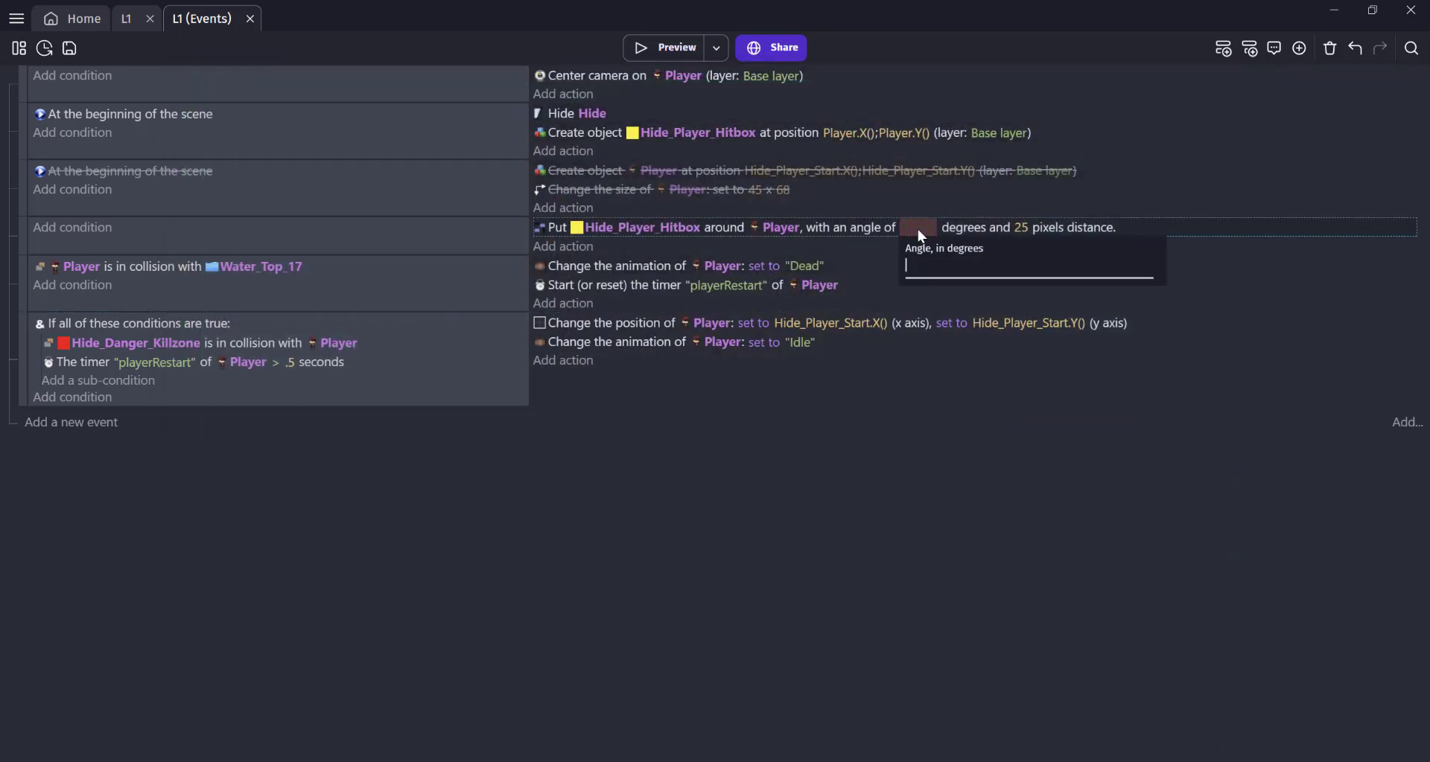
text(90)
click(690, 527)
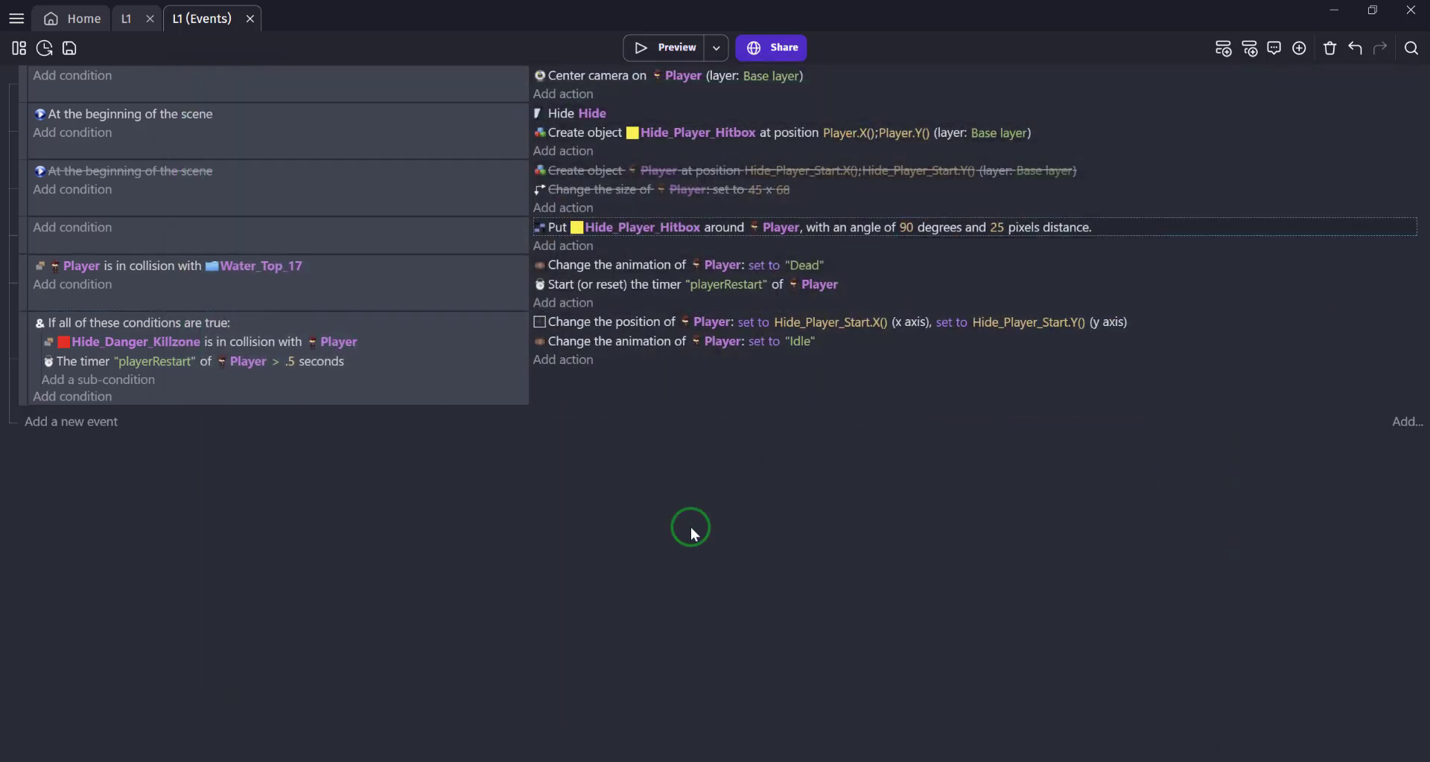
click(661, 49)
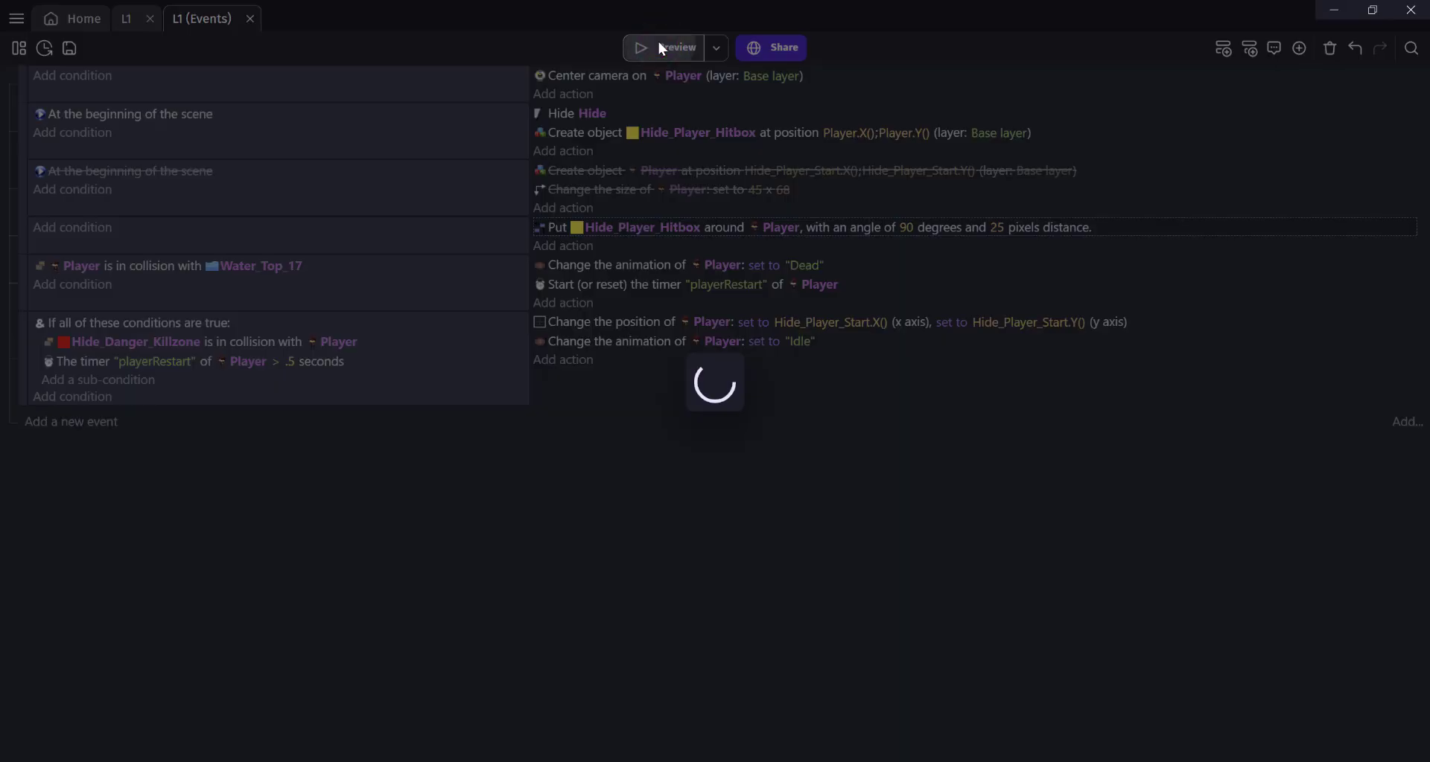
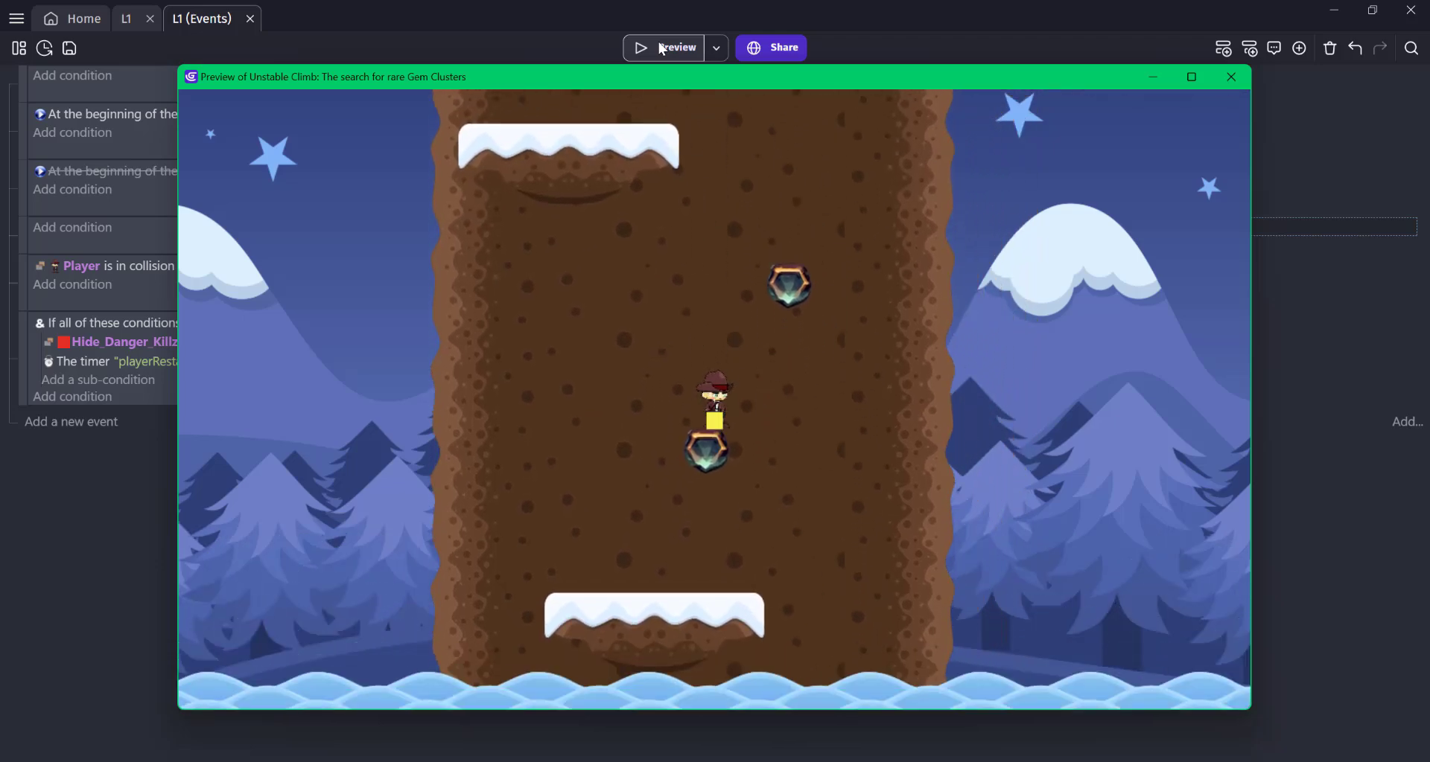
click(1242, 76)
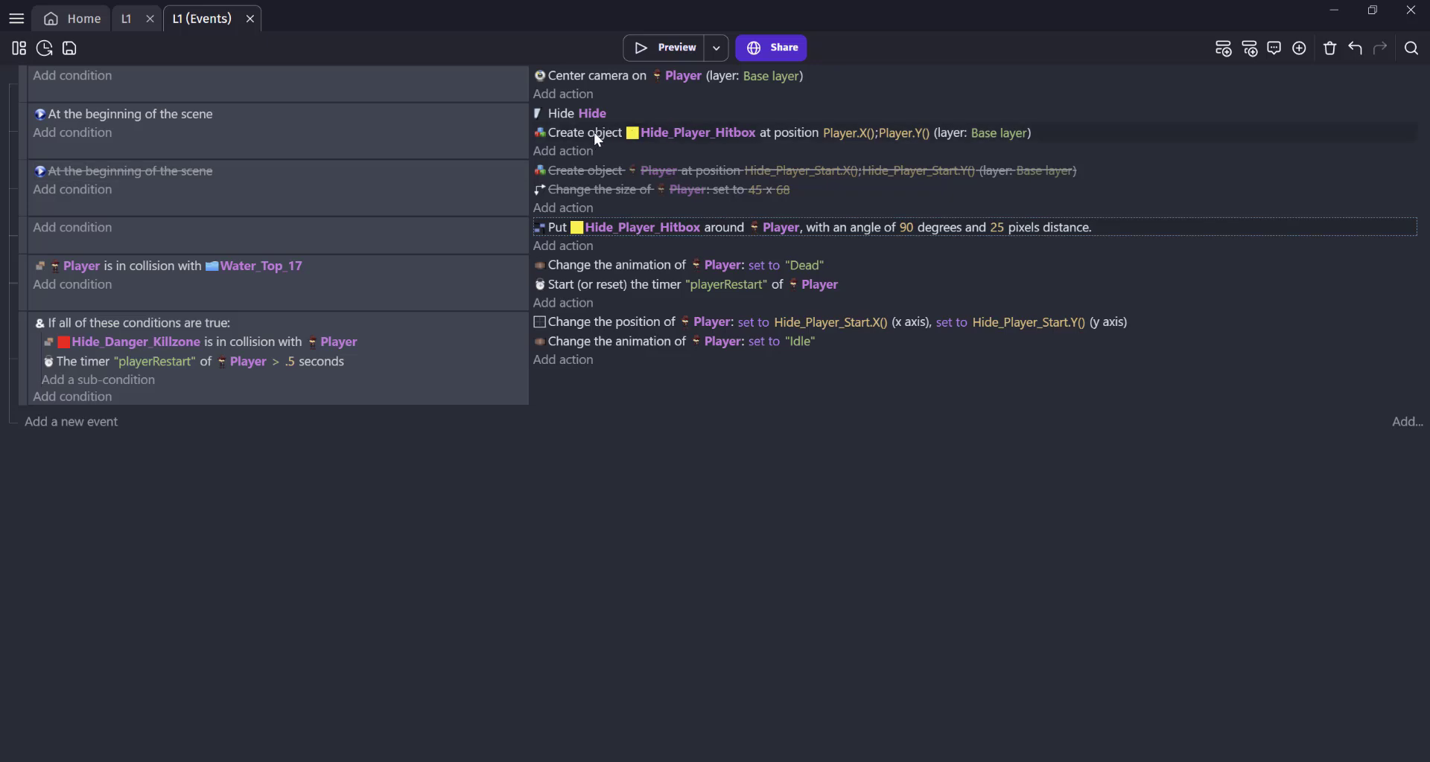
Move the Hide_Player_Hitbox creation action to the end of the disabled beginning-of-scene event and re-enable that event
drag(599, 134, 592, 206)
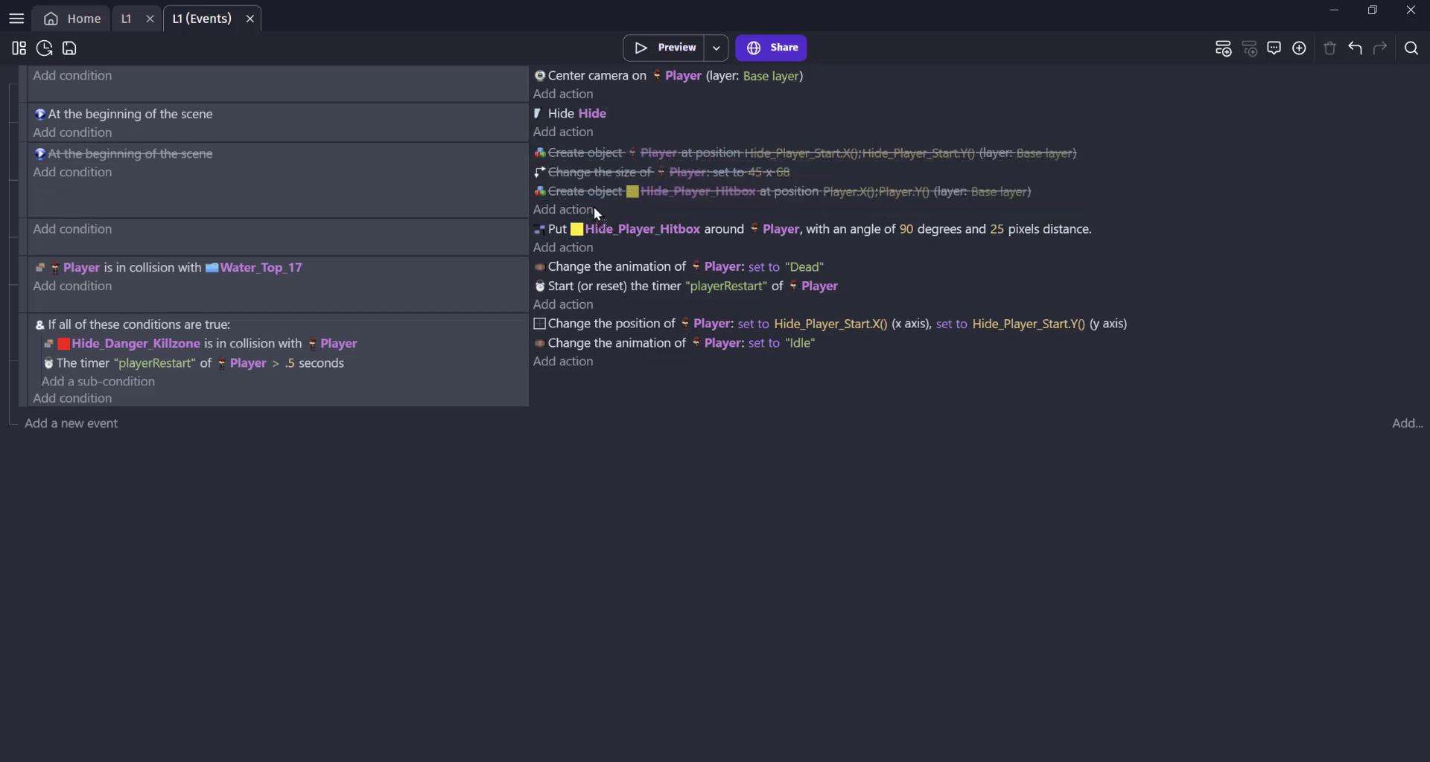
click(23, 169)
key(d)
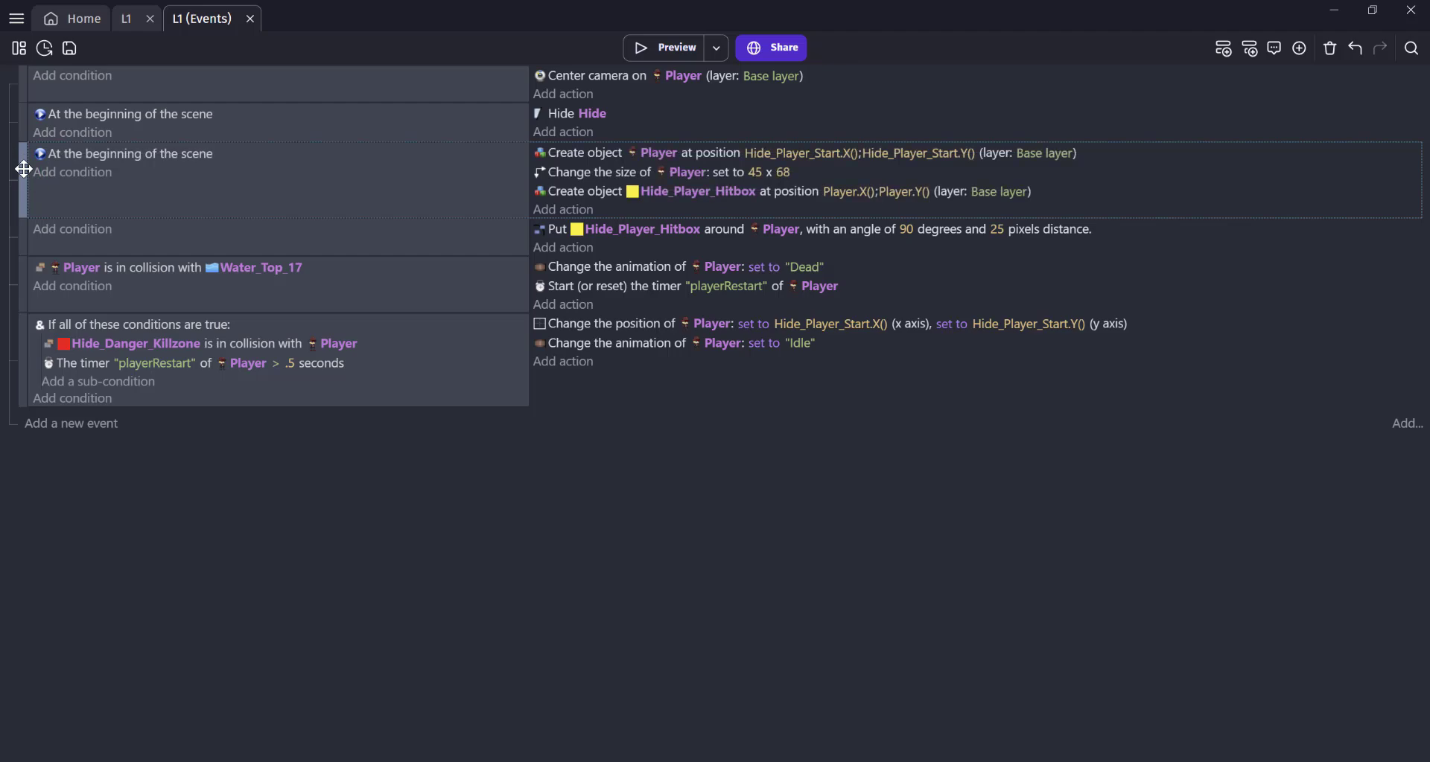
Delete the Player instance placed on the light-blue start square in the L1 scene
click(131, 24)
click(477, 405)
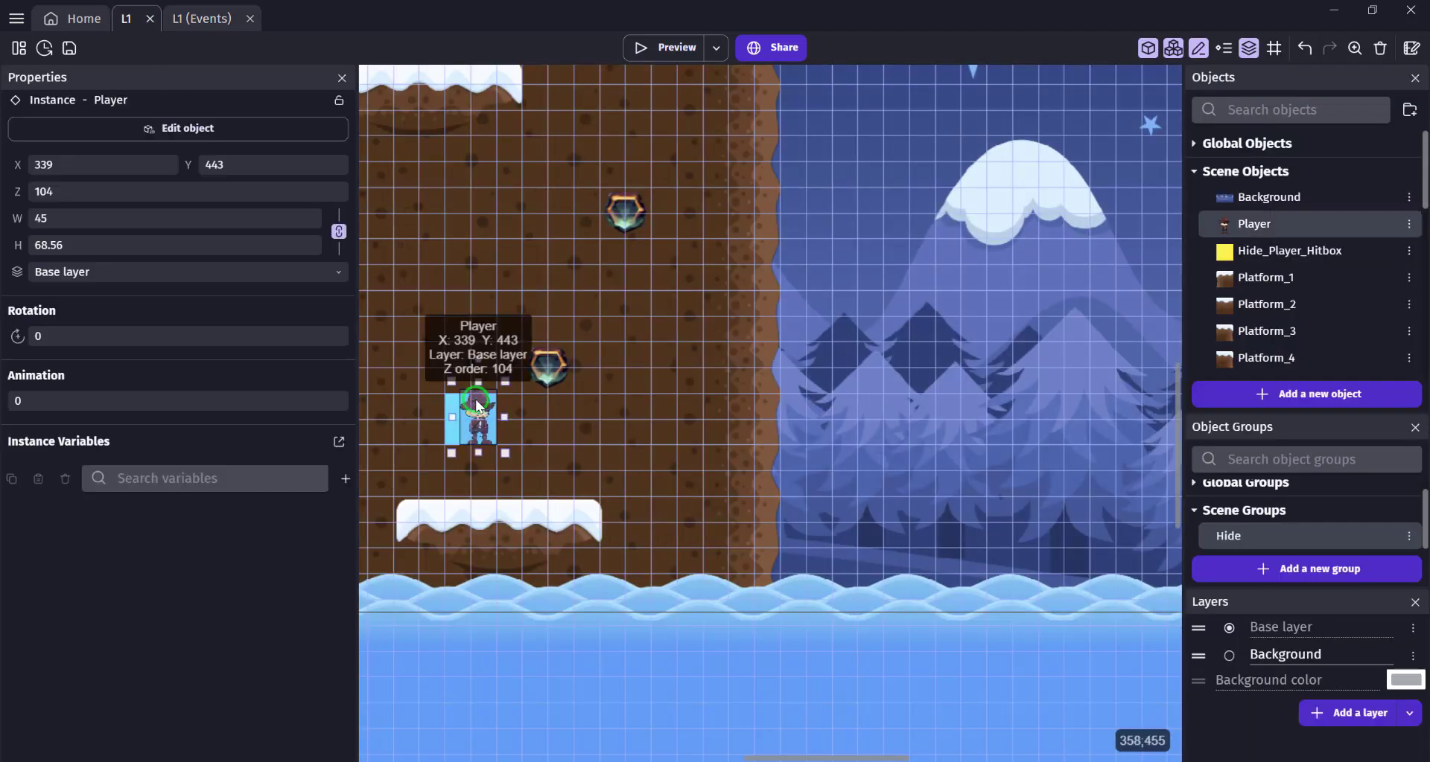
key(Delete)
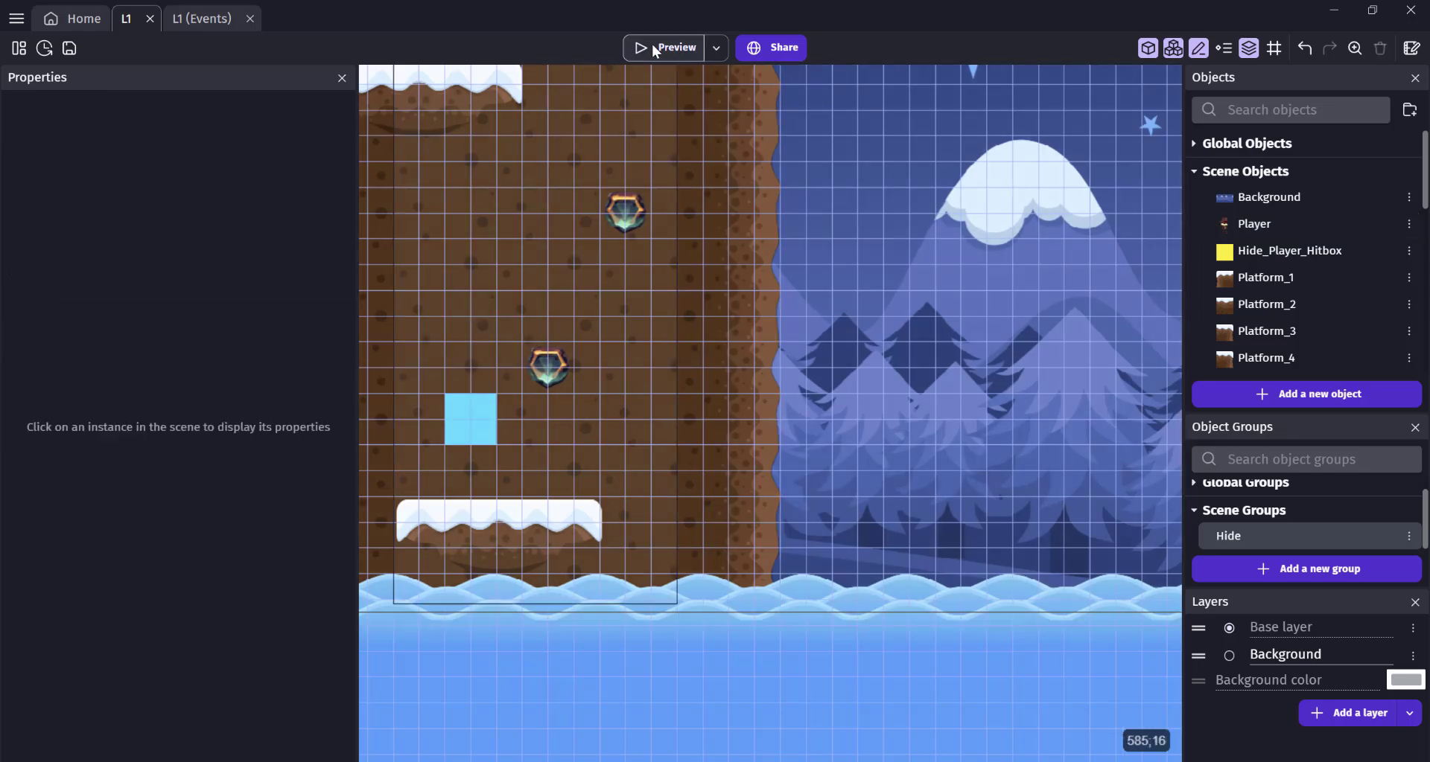
Add Hide_Player_Hitbox to the Hide object group and preview the game before and after the change
click(655, 48)
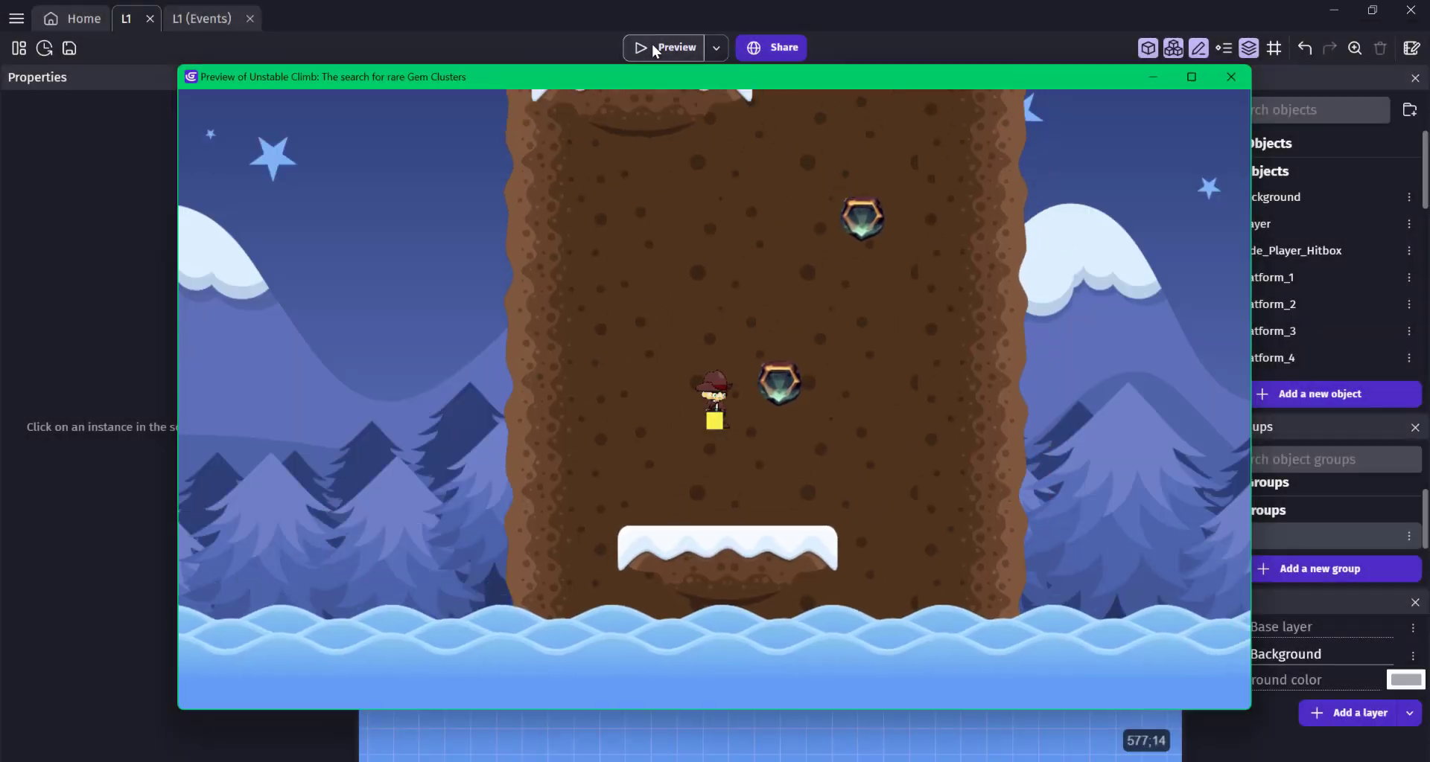
click(1230, 76)
click(1215, 536)
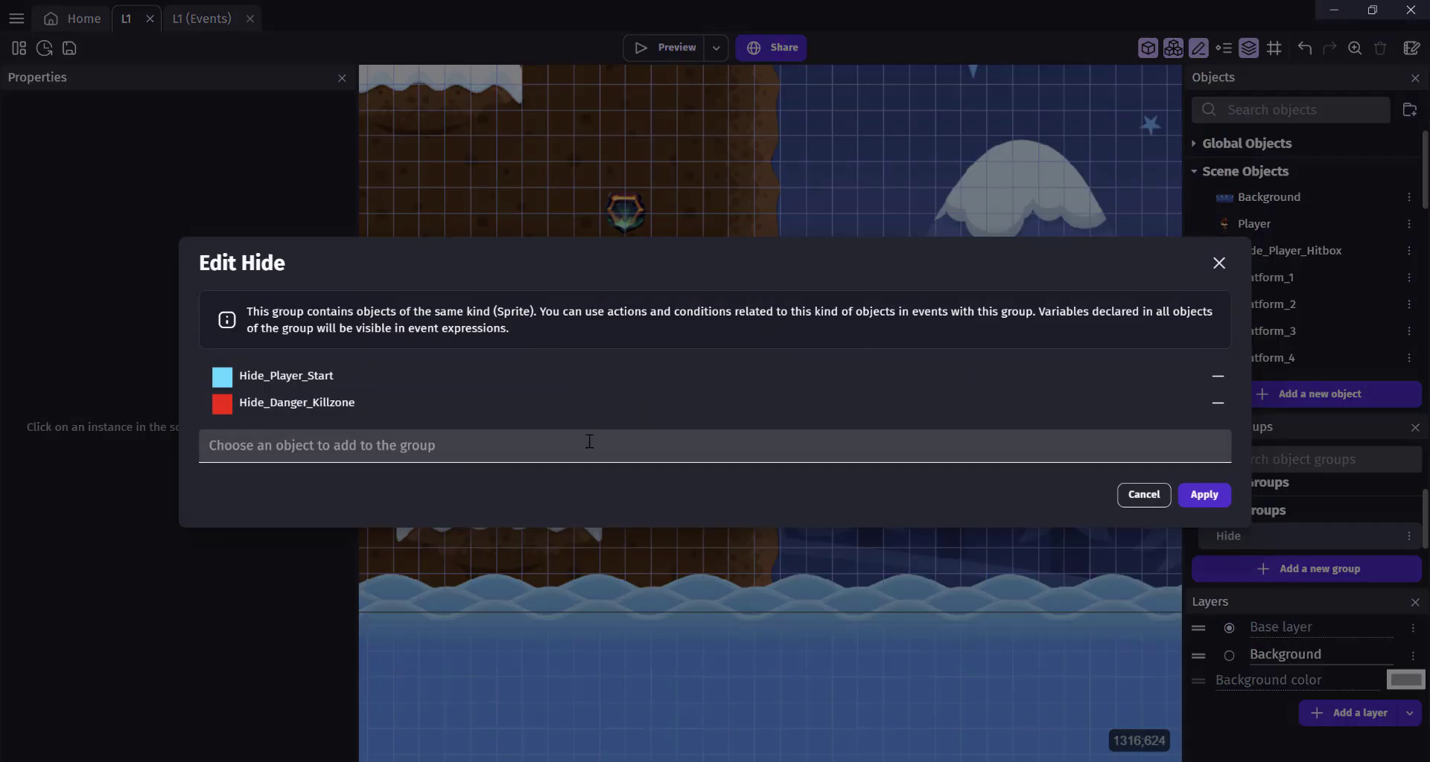
click(588, 443)
text(hi)
click(382, 478)
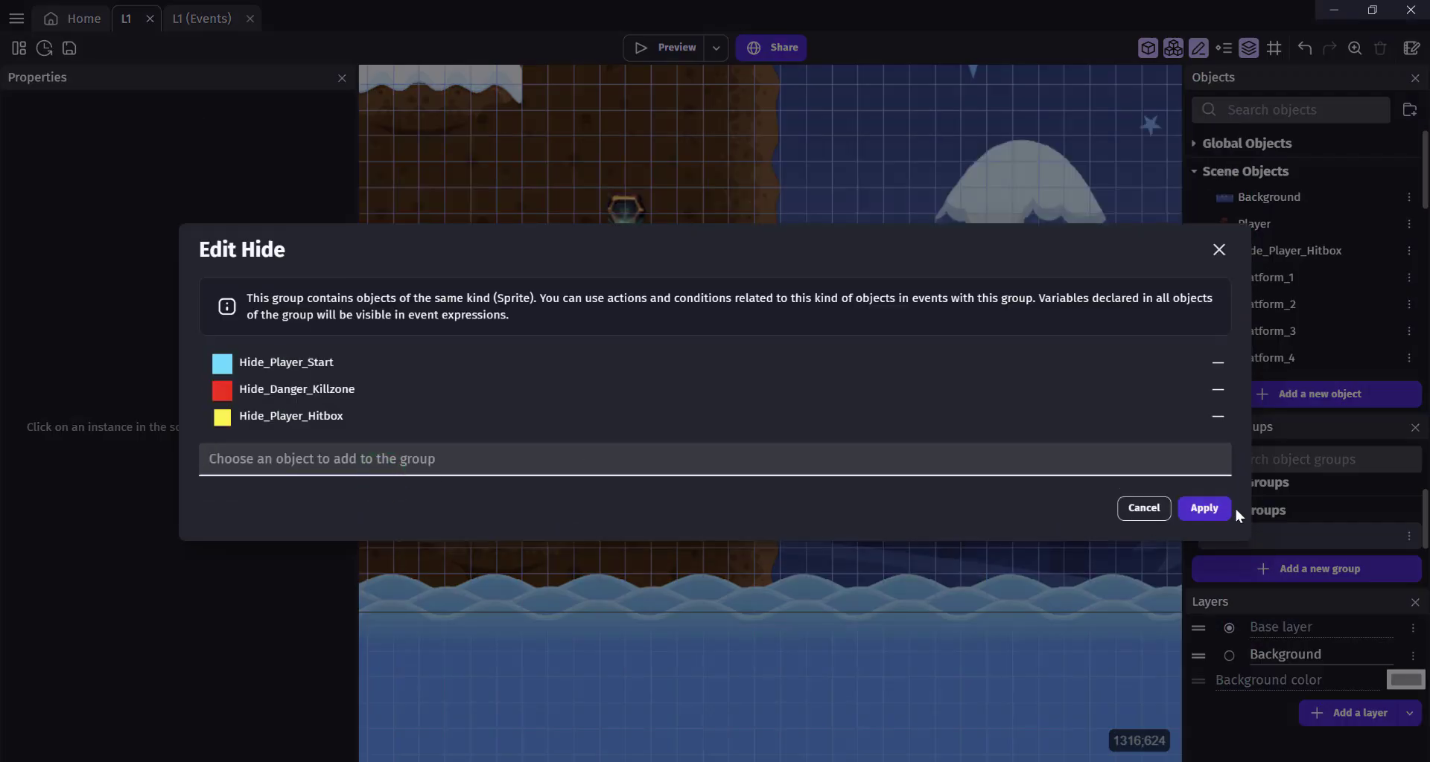
click(1184, 509)
click(663, 39)
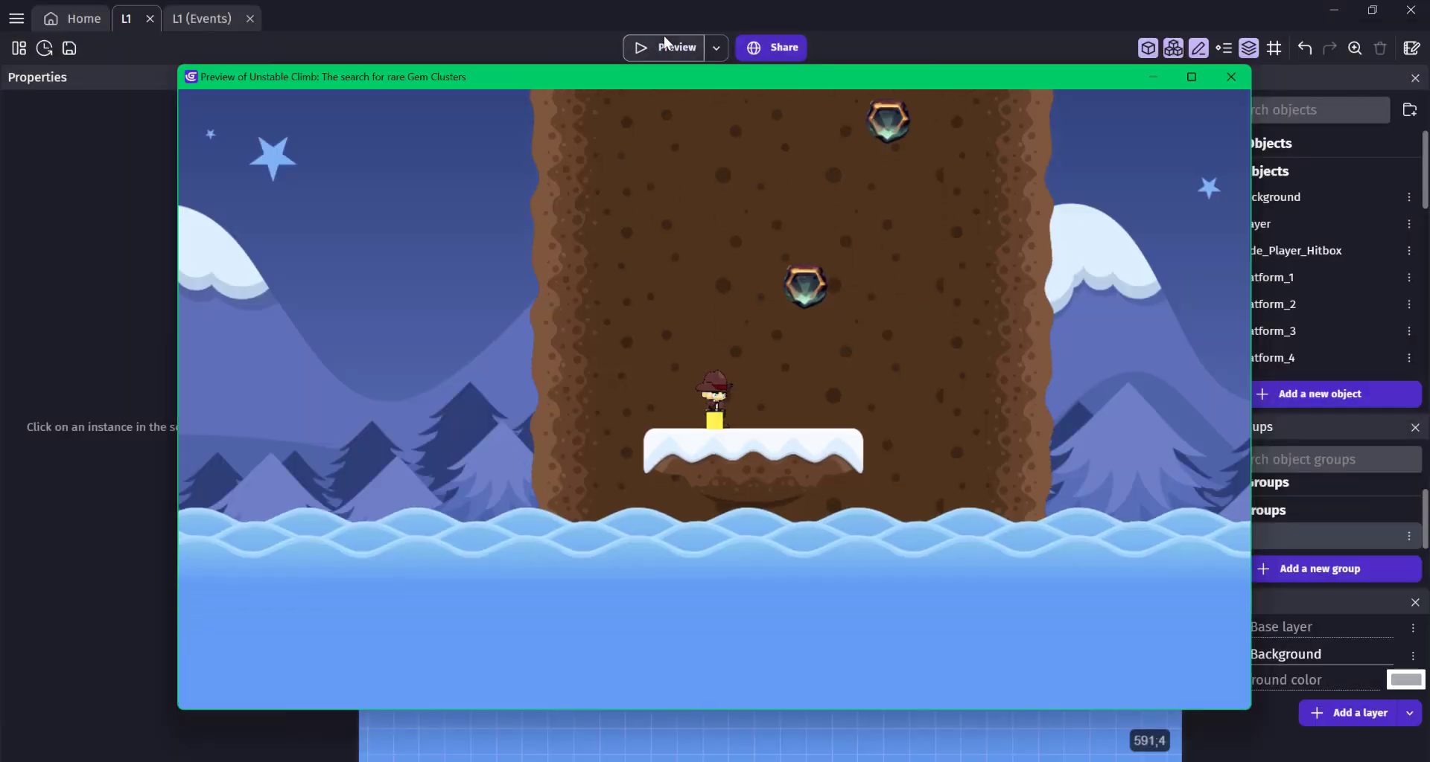
click(1231, 76)
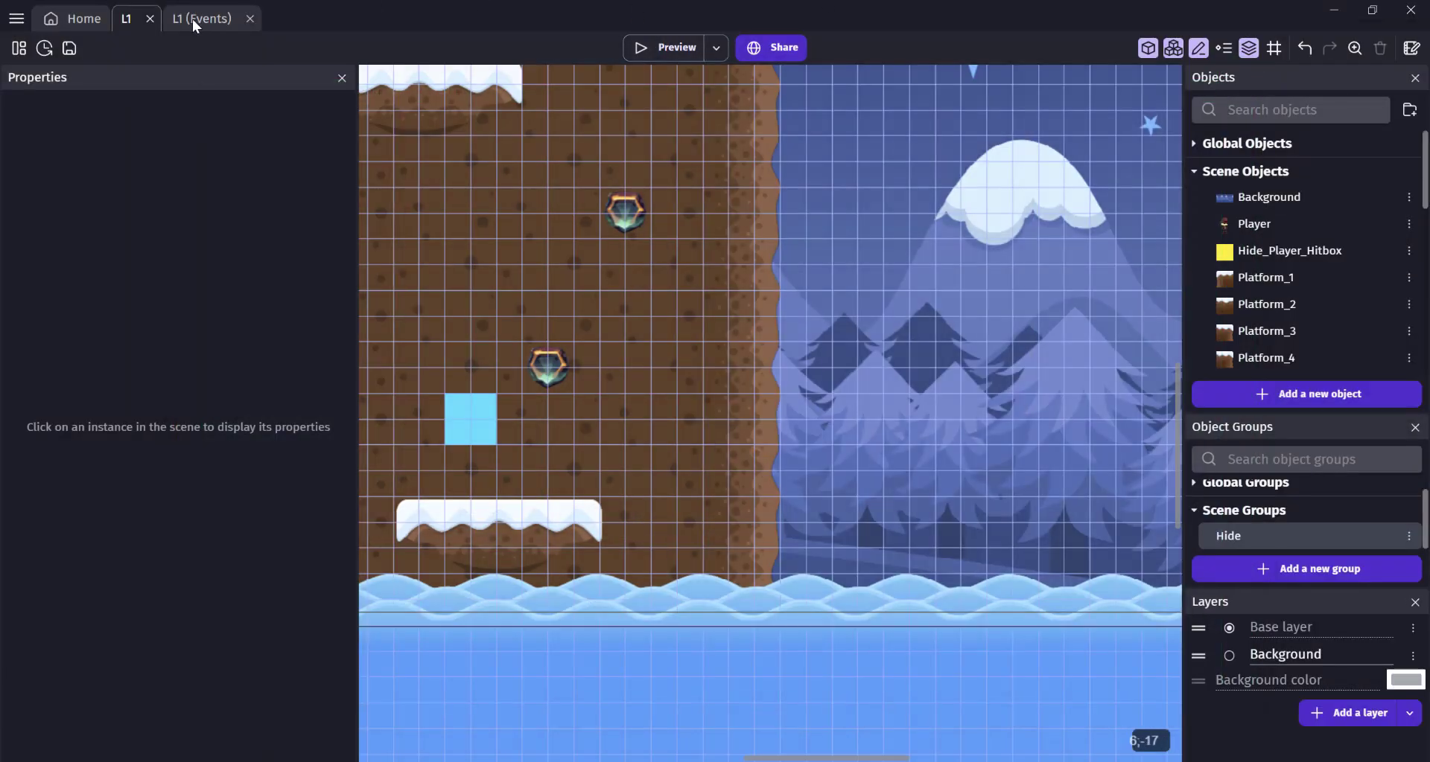
Move the Hide action to the end of the player-creating beginning-of-scene event and delete the emptied event
click(192, 19)
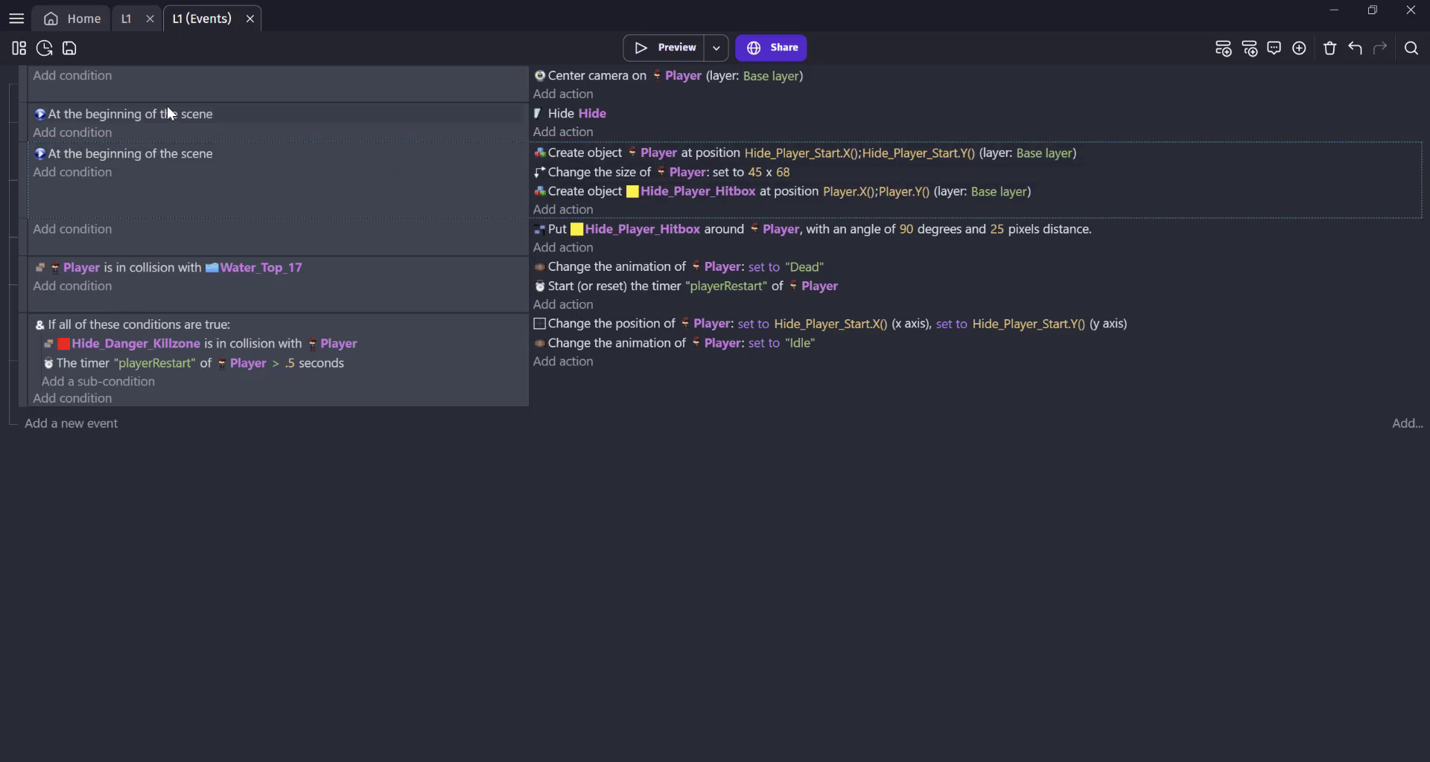
drag(567, 113, 566, 203)
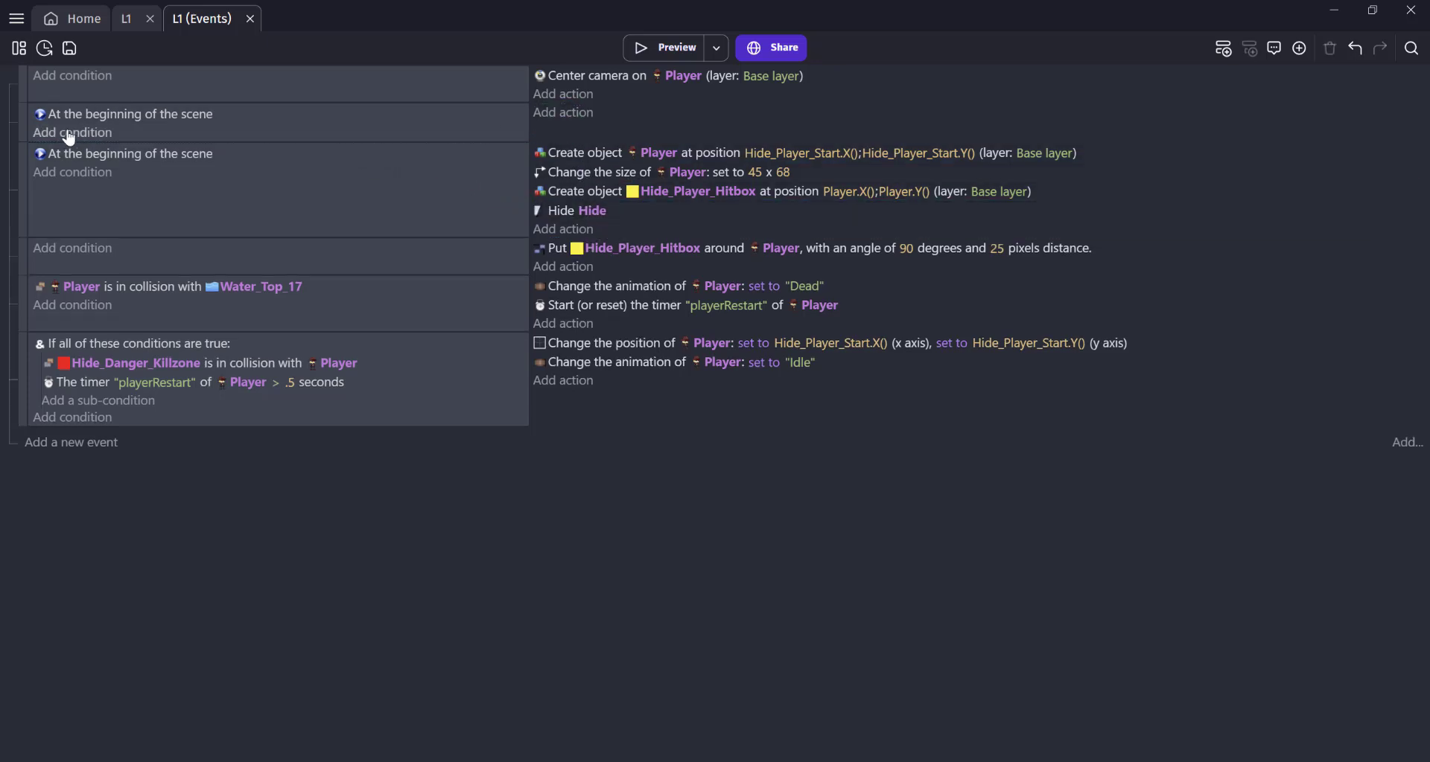
click(20, 117)
key(Delete)
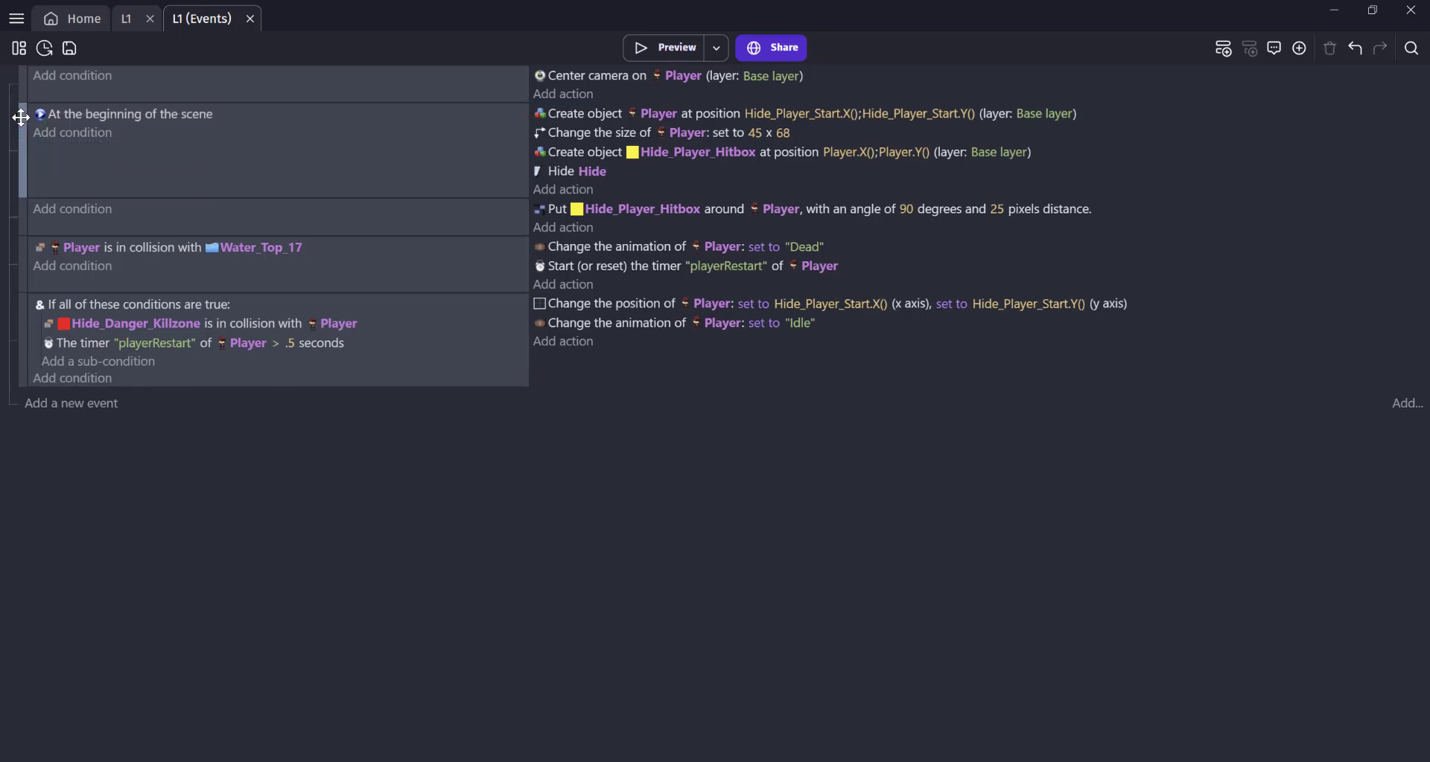
Place the beginning-of-scene event first, merge the camera-centering action into the hitbox-positioning event, and delete the emptied event
drag(20, 117, 22, 213)
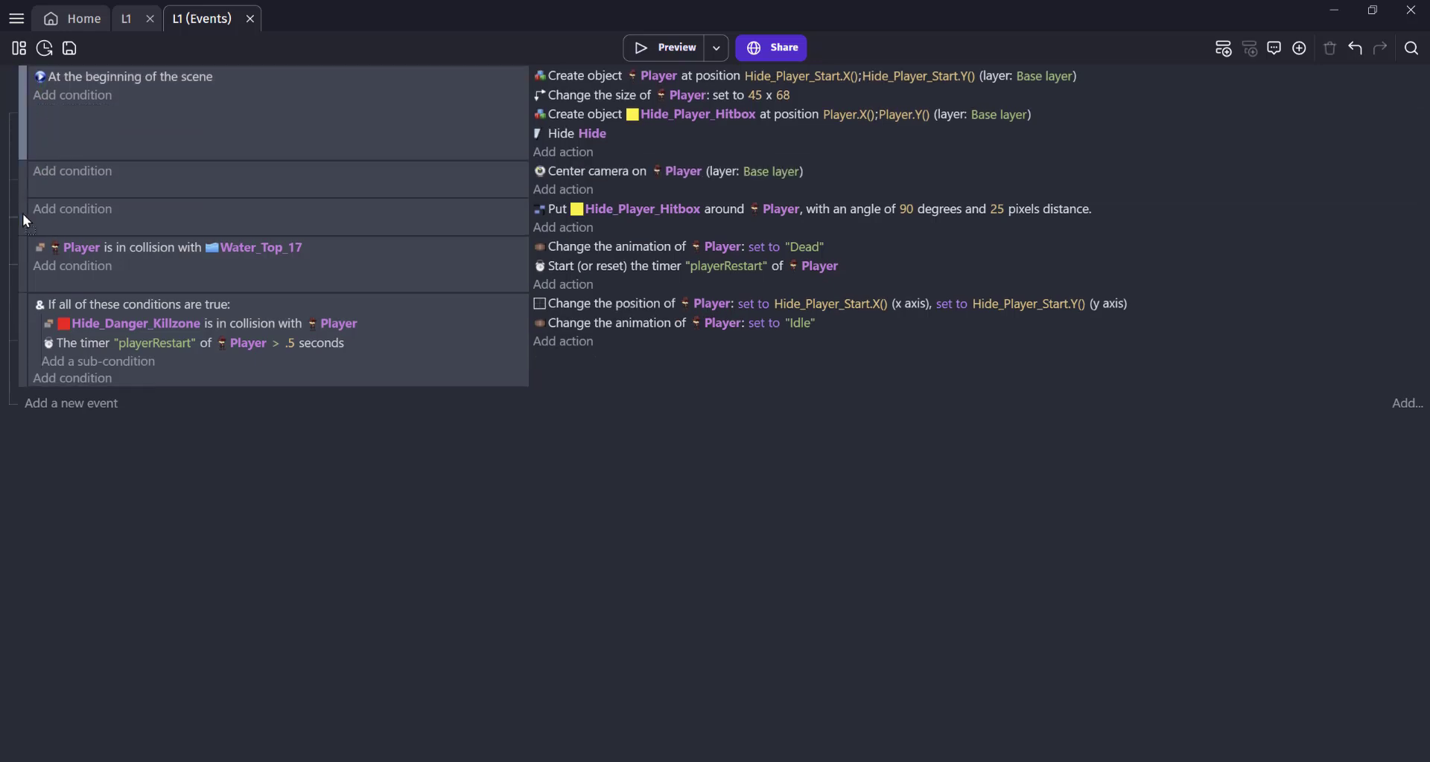
drag(574, 168, 579, 208)
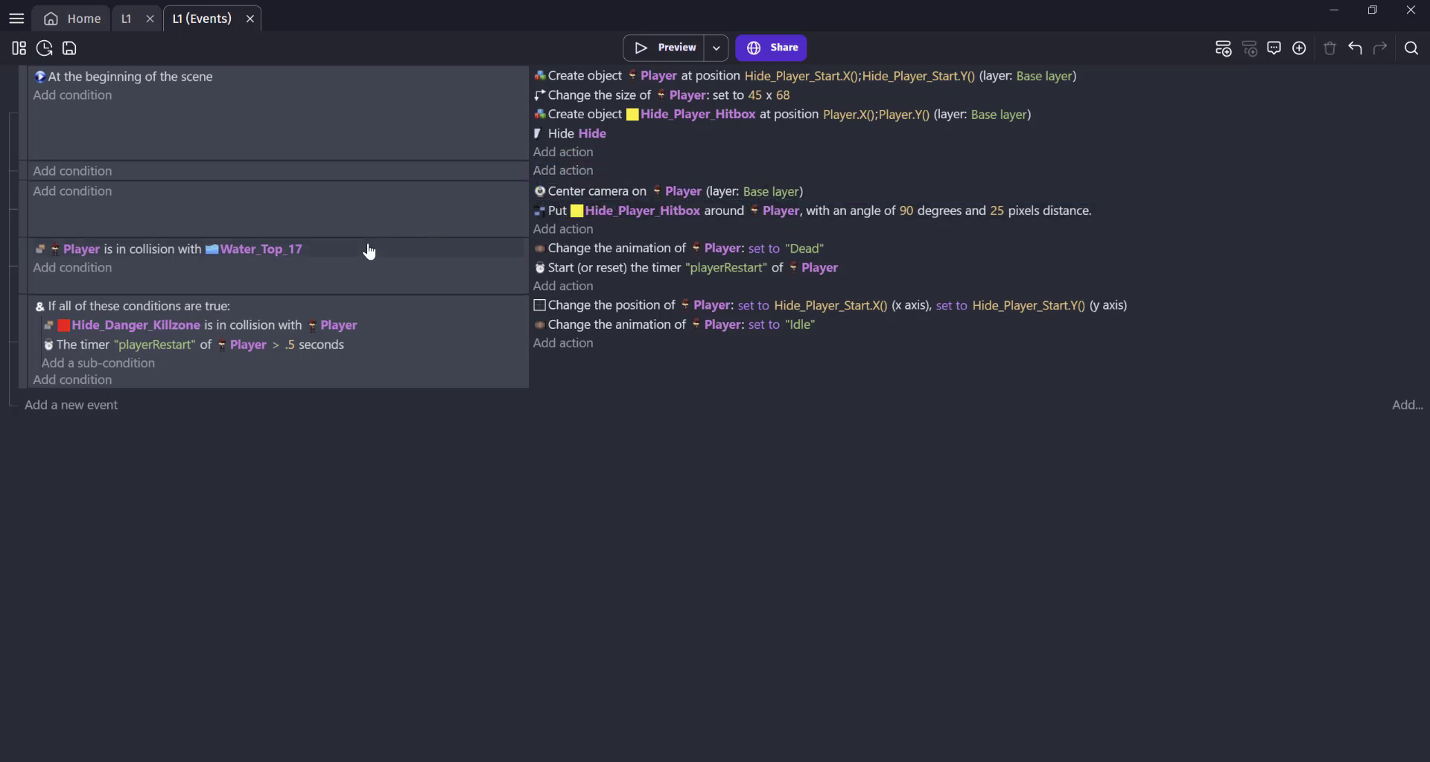
click(25, 166)
key(Delete)
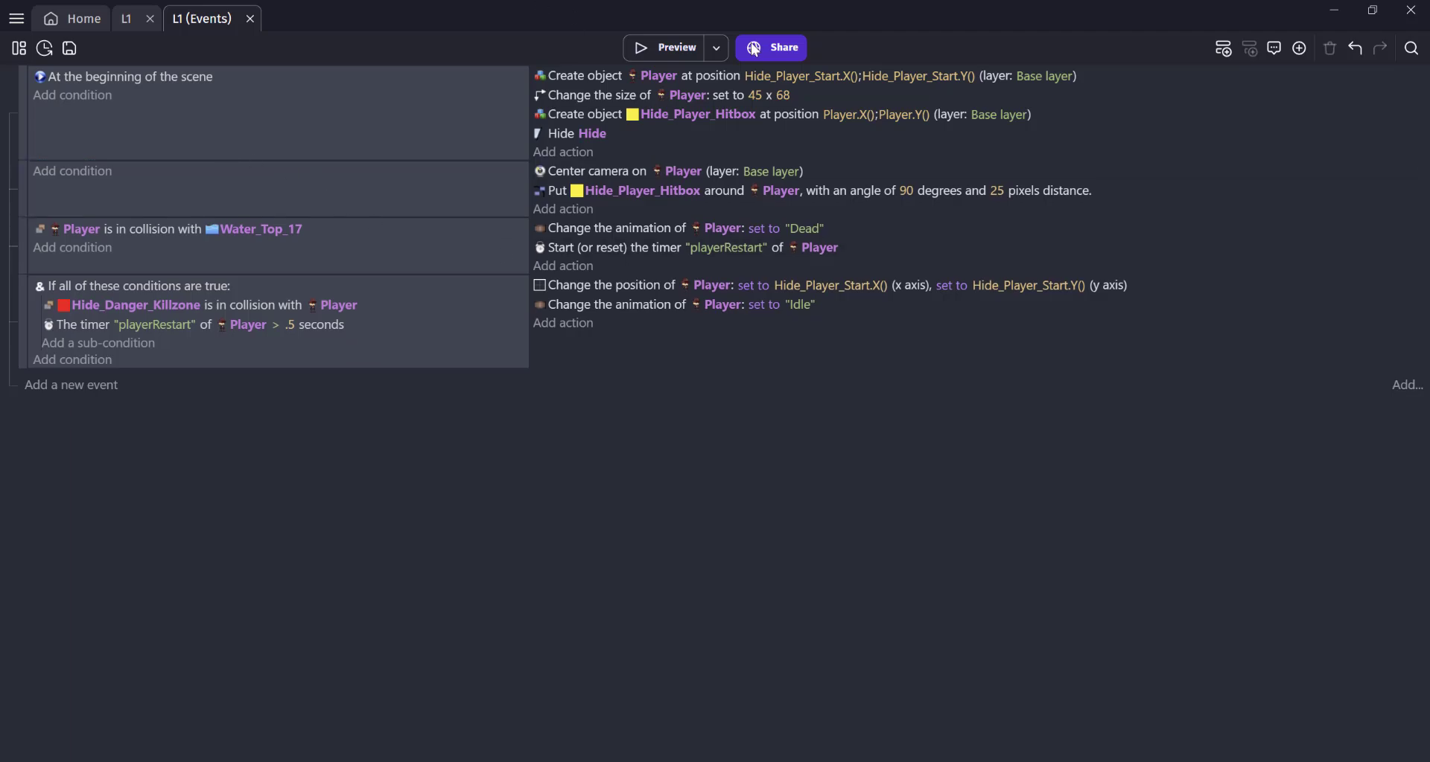
Preview the game and jump the player past the gems to check its appearance in front of them
click(644, 50)
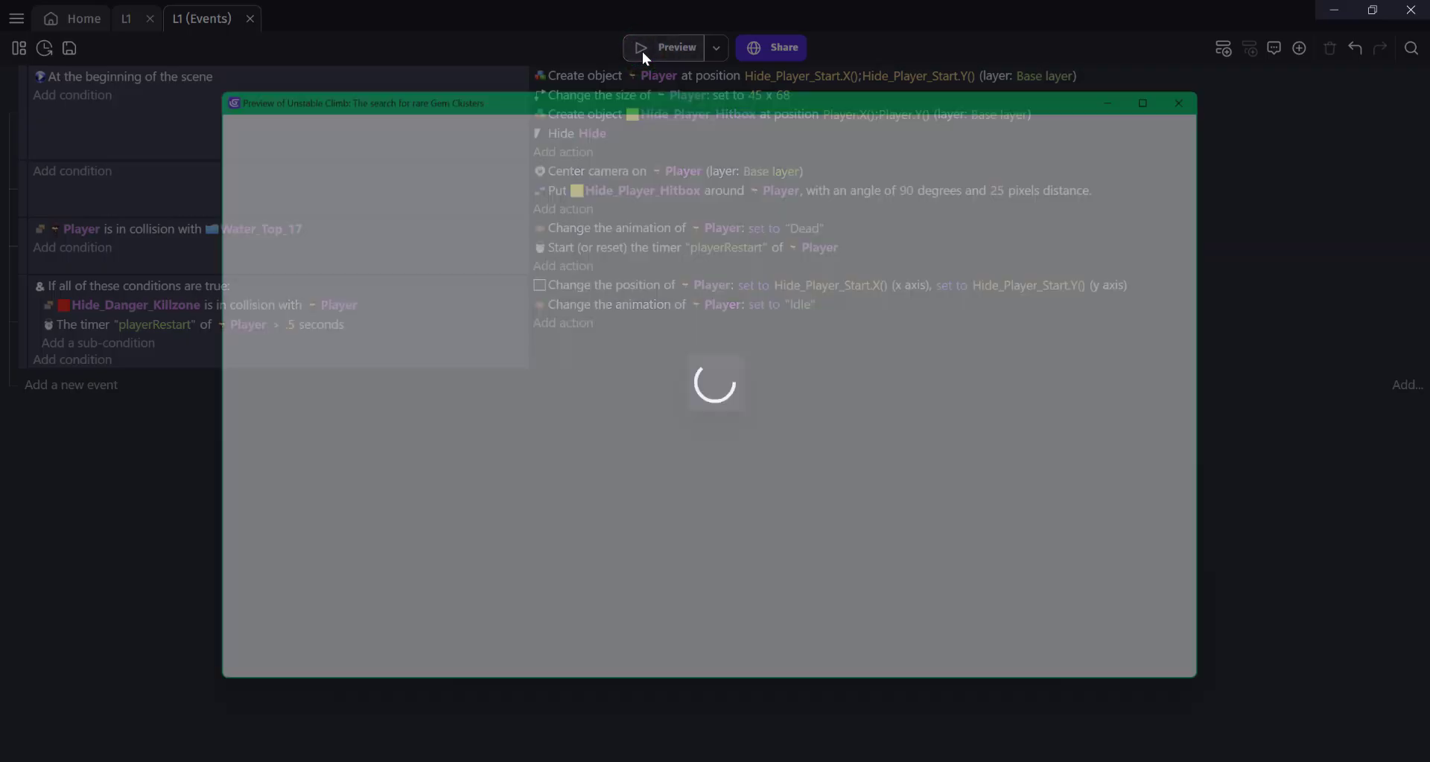
key(Right)
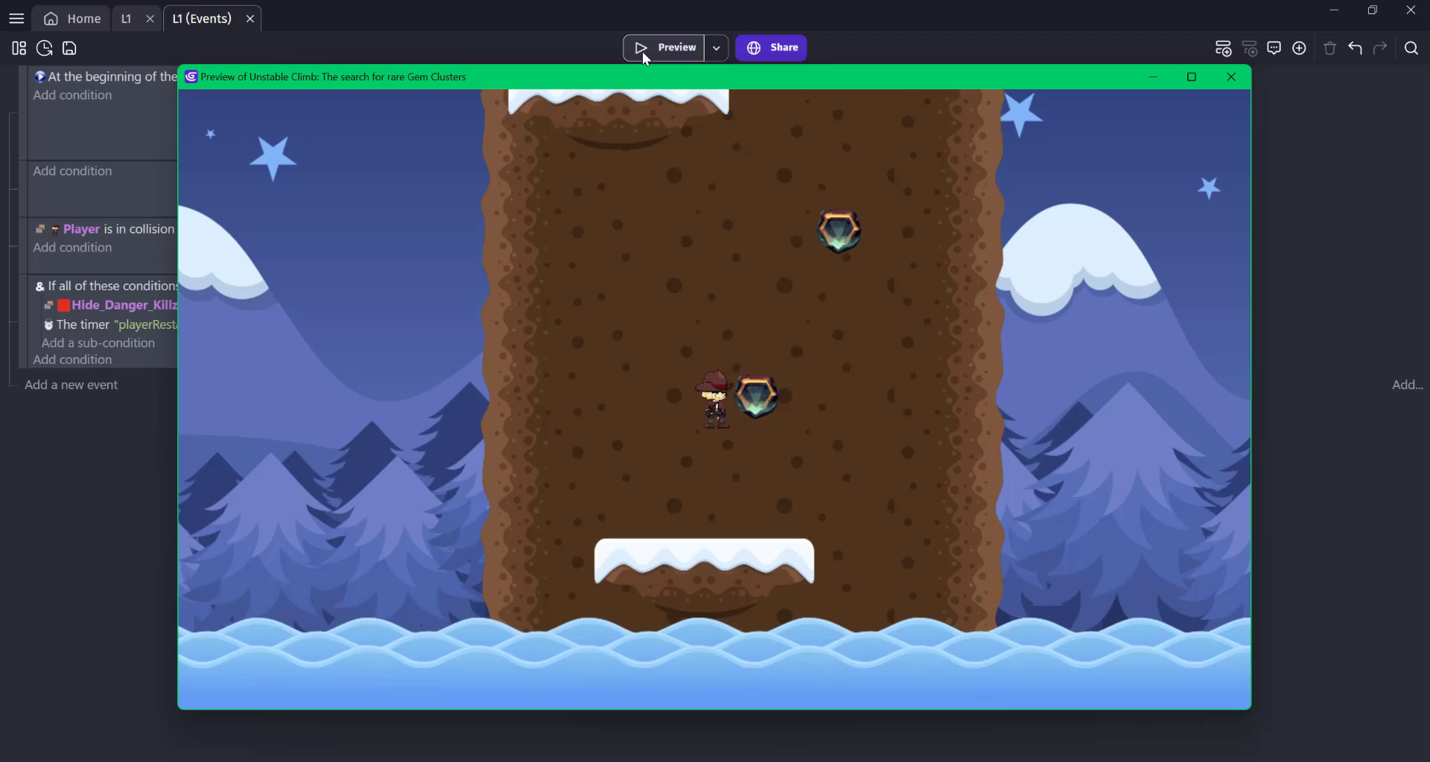
key(space)
key(Right)
key(space)
key(Right)
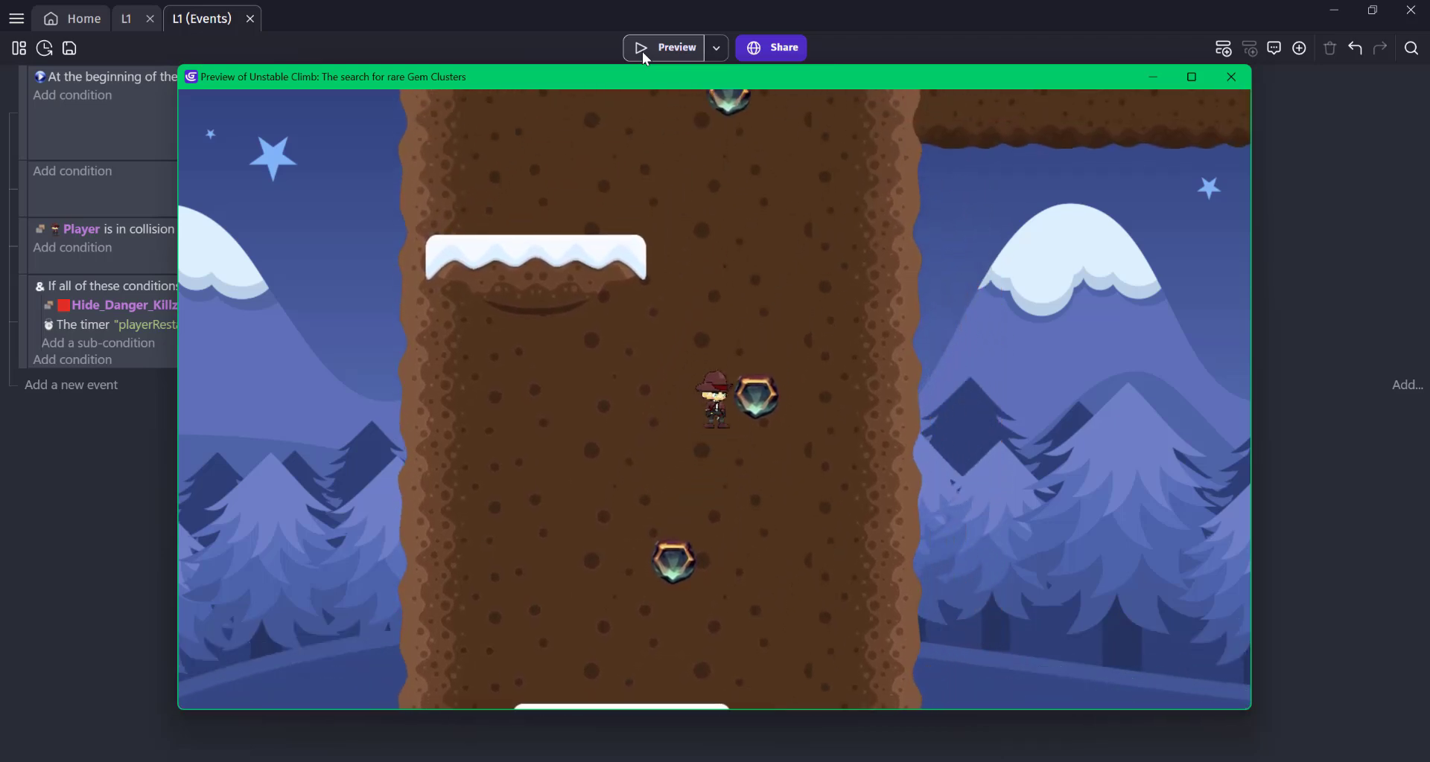
key(space)
key(Right)
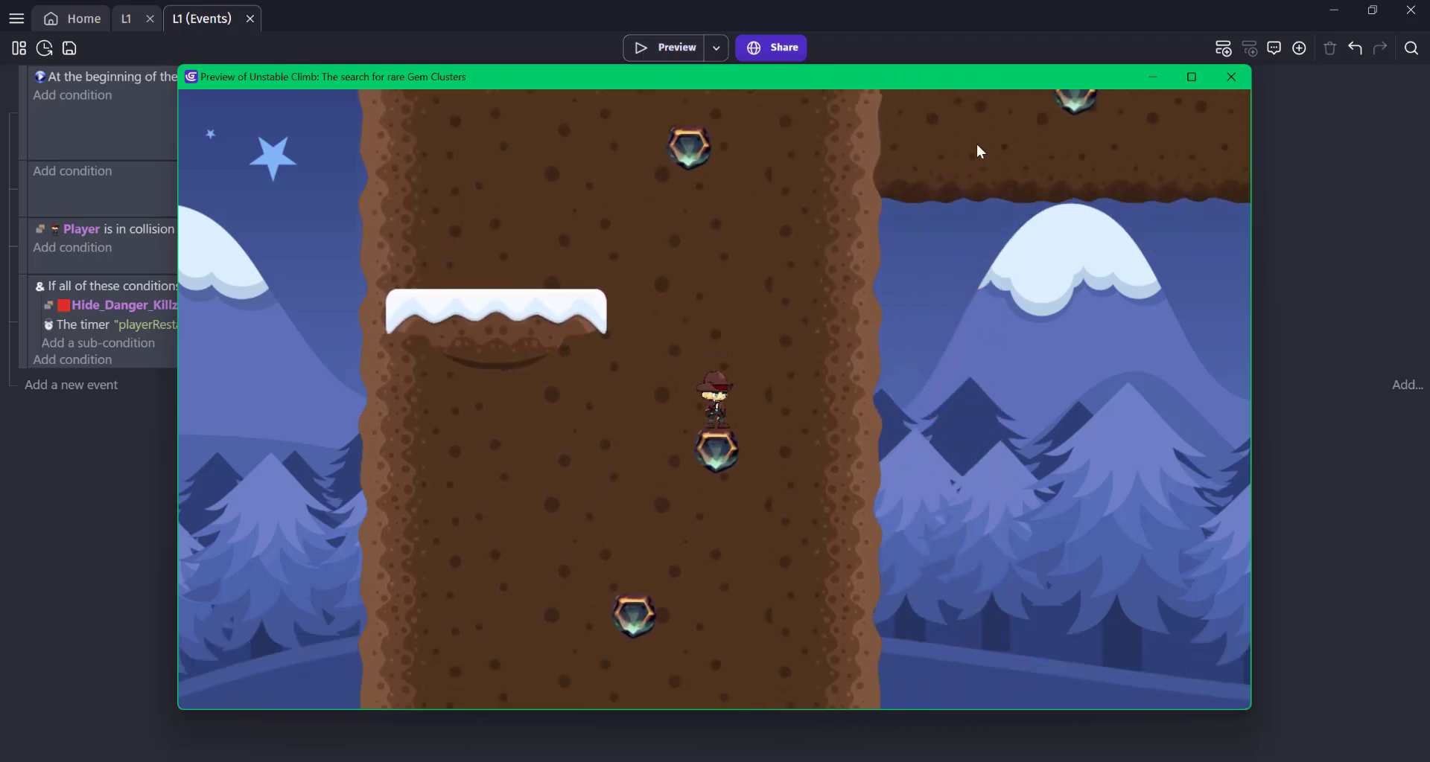
click(1231, 77)
Add a beginning-of-scene action setting the Player's Z order to 200, placed directly after the size change
click(558, 149)
text(player)
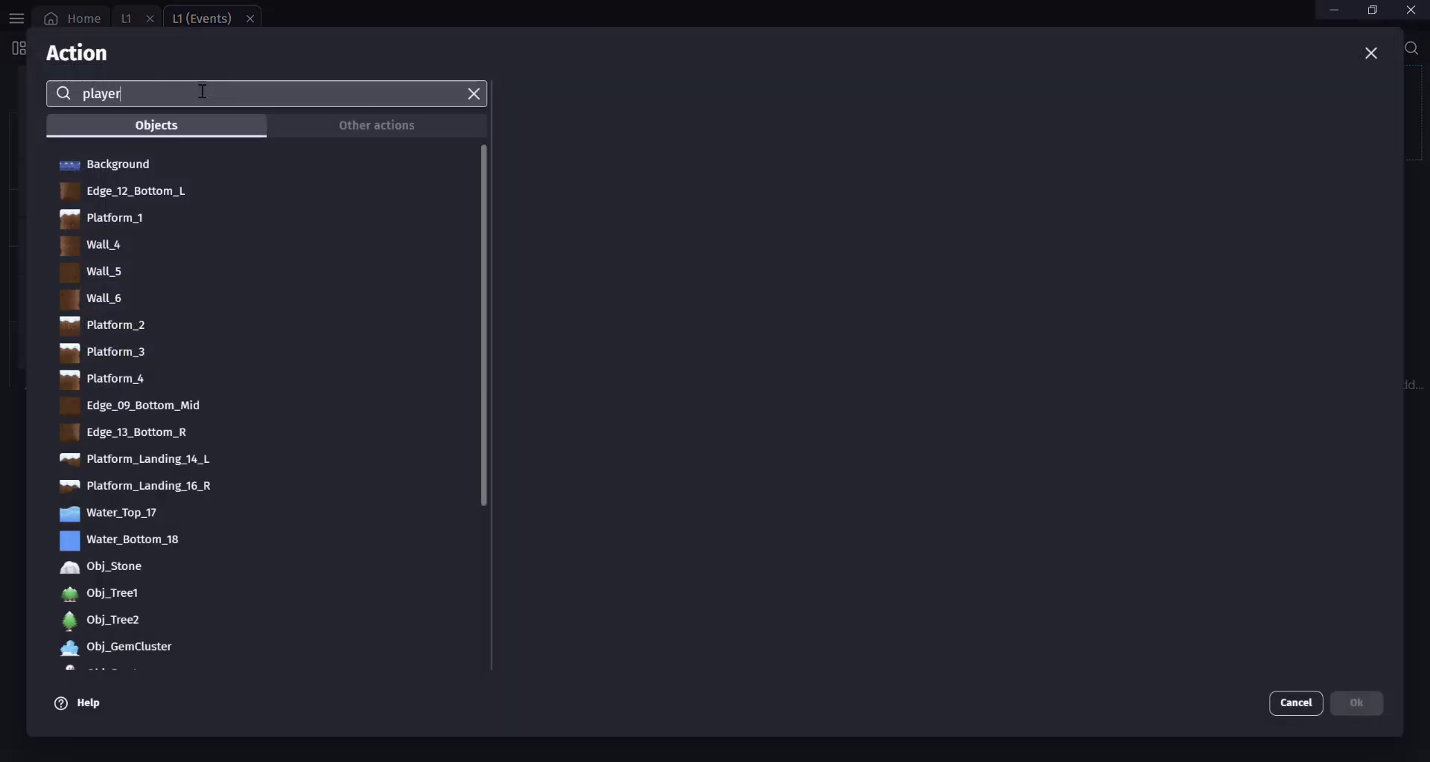
click(128, 127)
text(z)
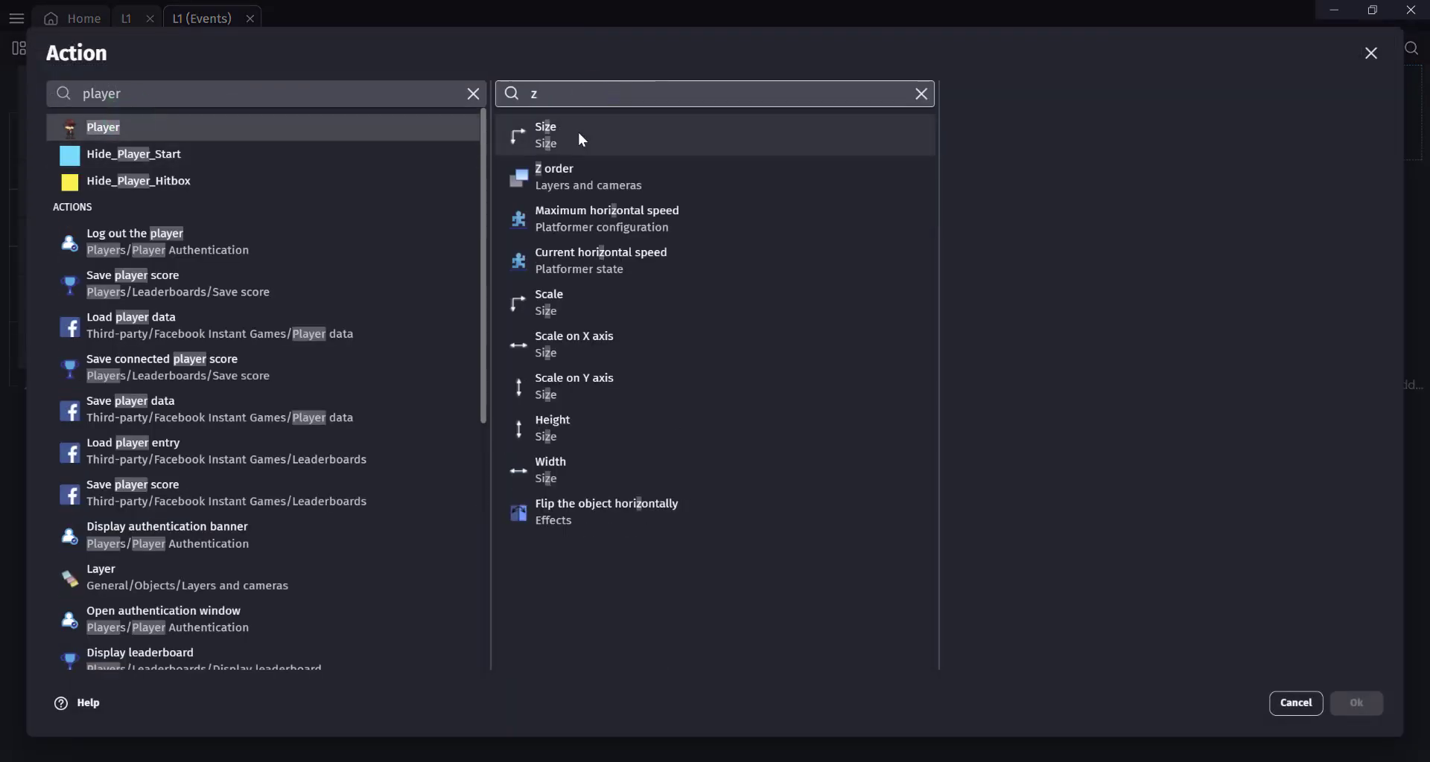
click(549, 172)
click(1009, 202)
text(2)
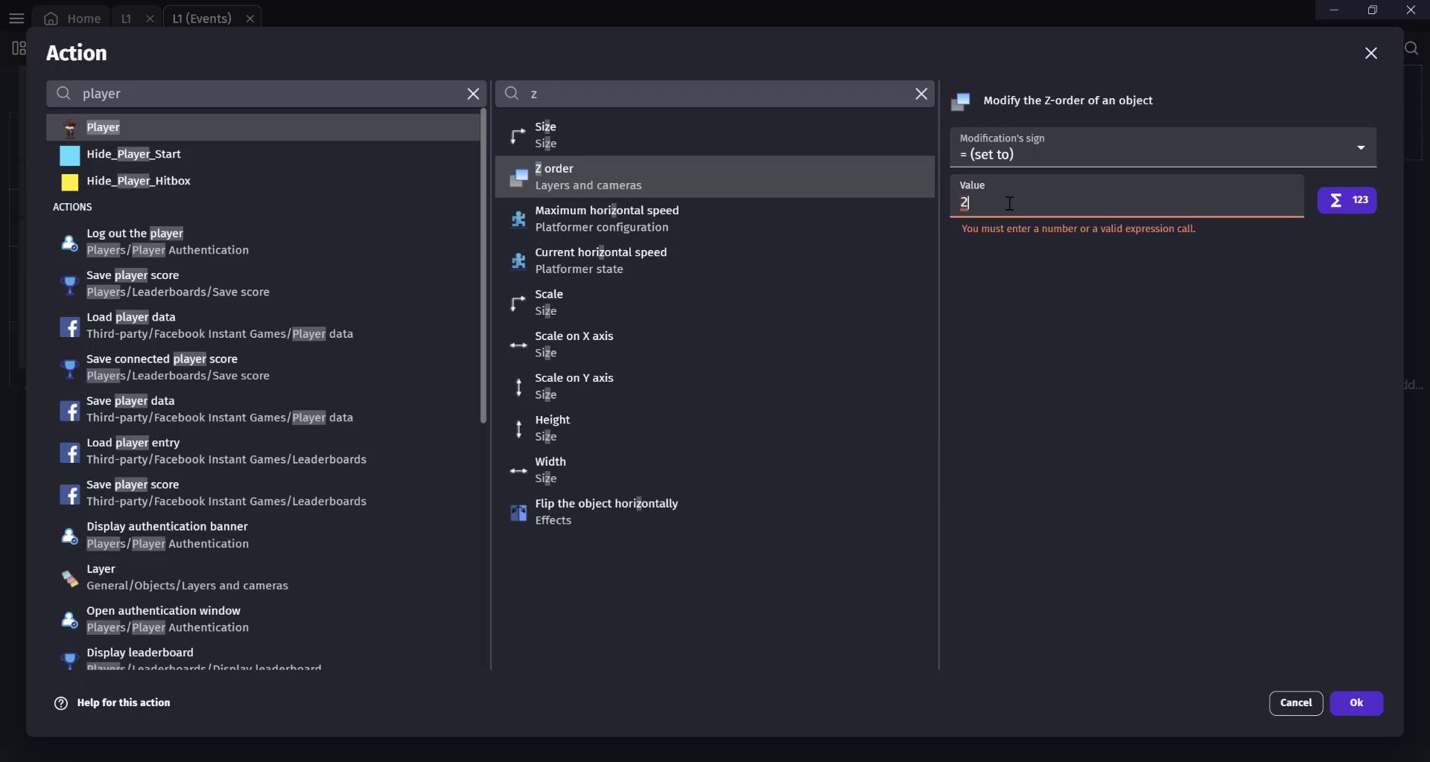
text(00)
click(1356, 707)
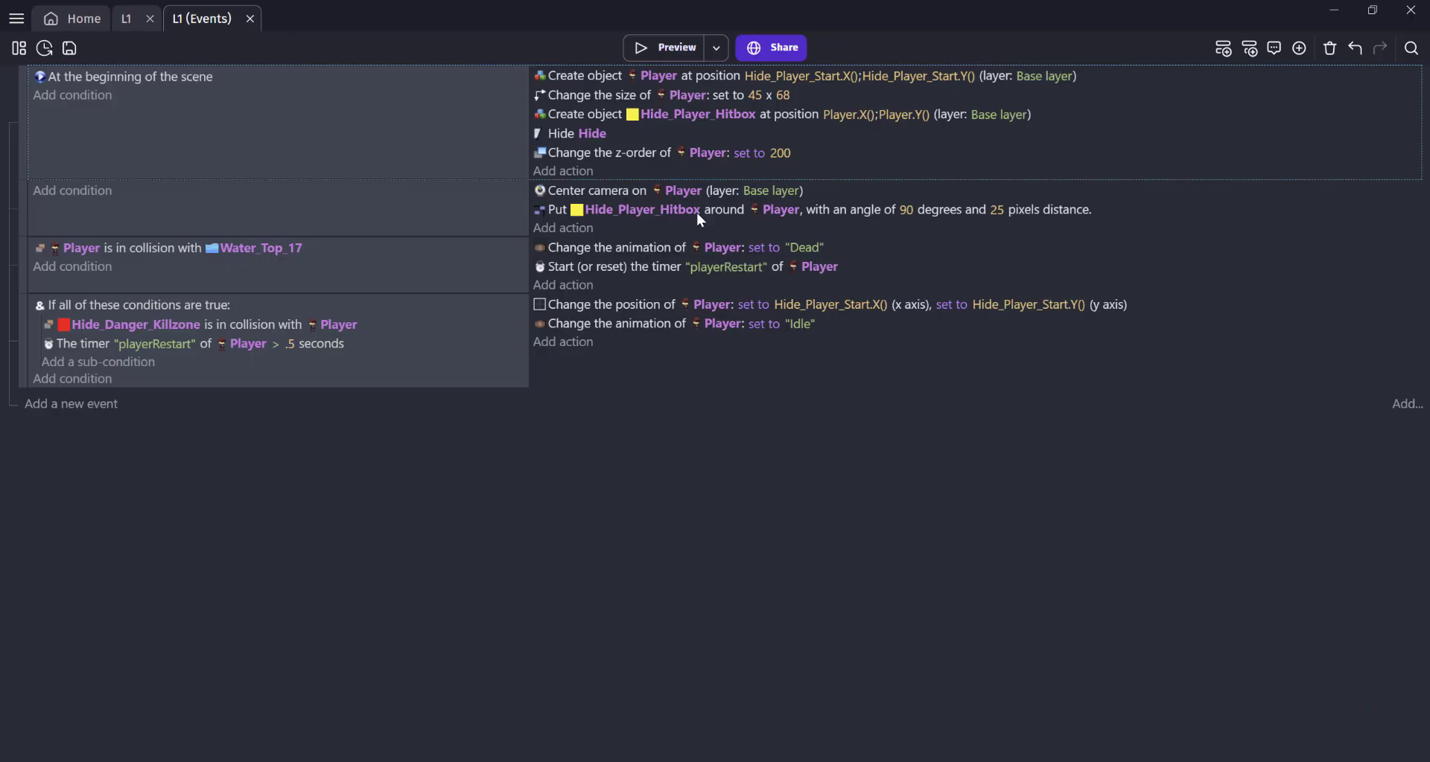
drag(578, 153, 596, 113)
Create an event group named Player at the start of the sheet and nest all four existing events inside it
click(1298, 47)
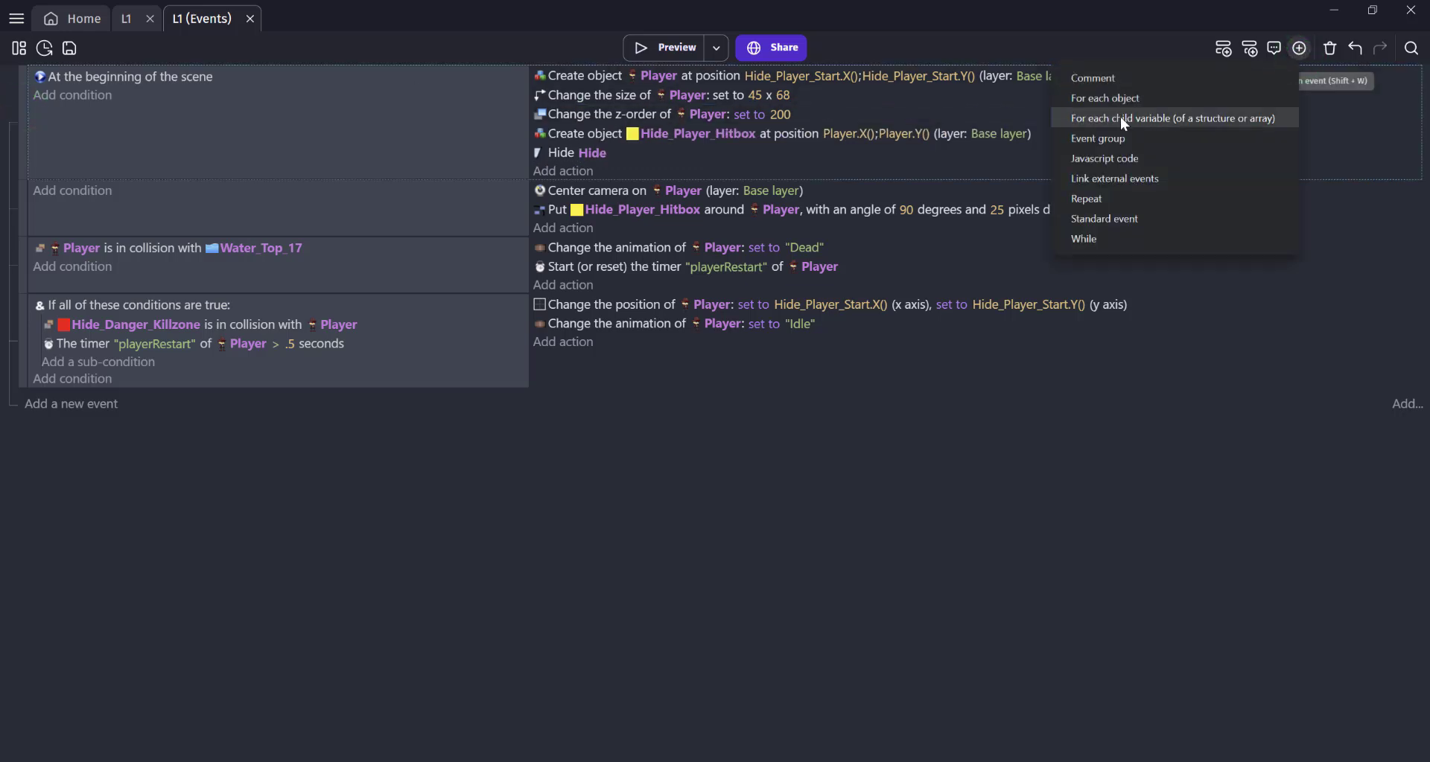
click(1117, 139)
text(Play)
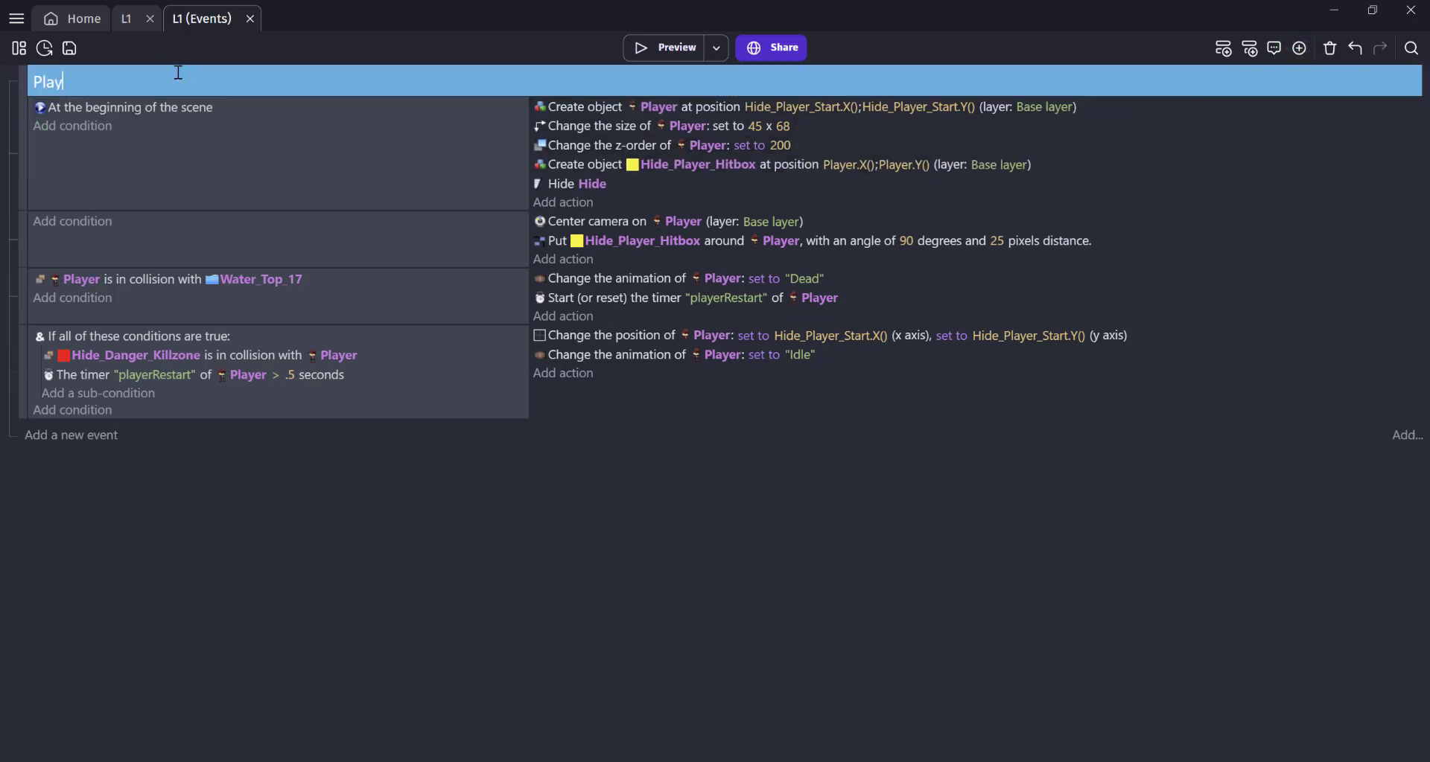
text(er)
drag(26, 118, 58, 139)
drag(15, 229, 42, 230)
drag(16, 296, 30, 285)
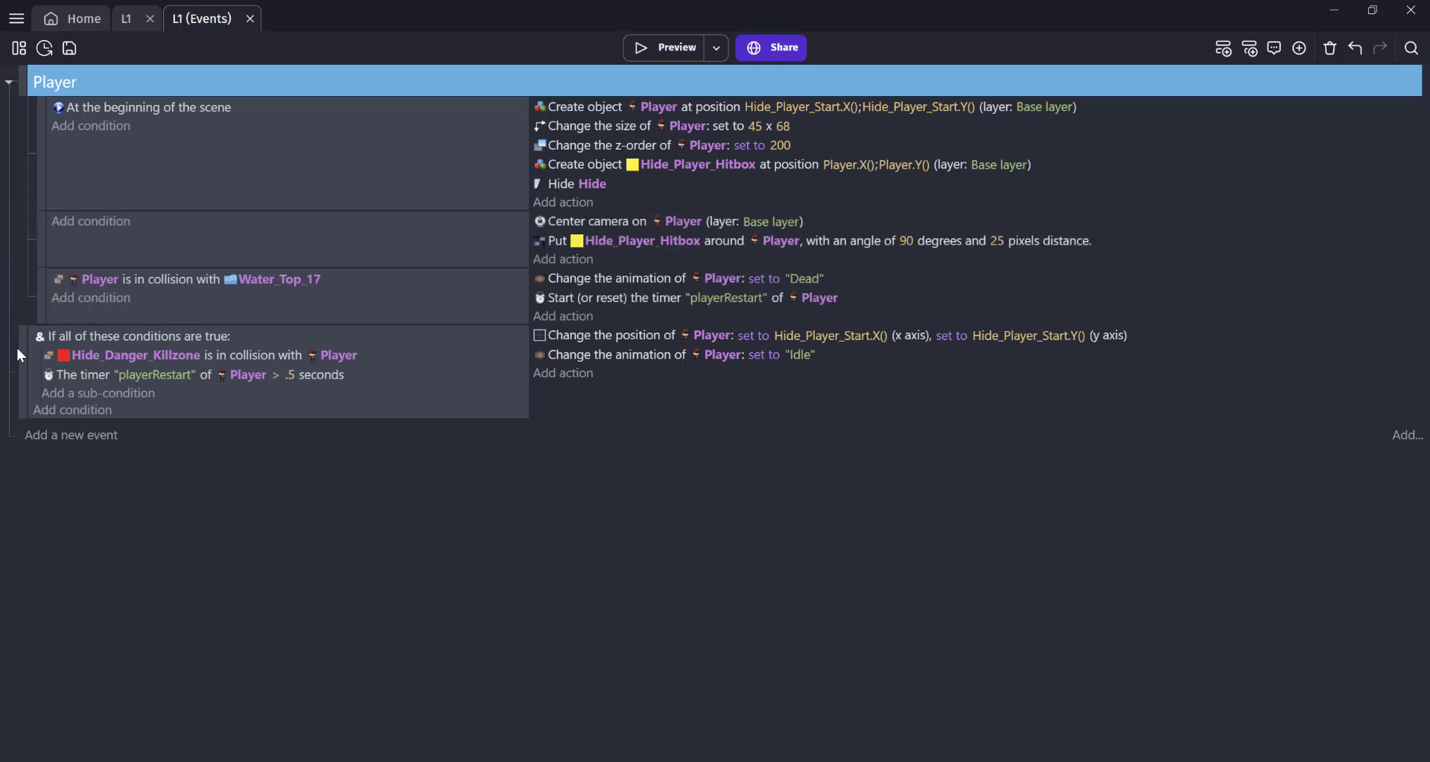
drag(16, 347, 40, 343)
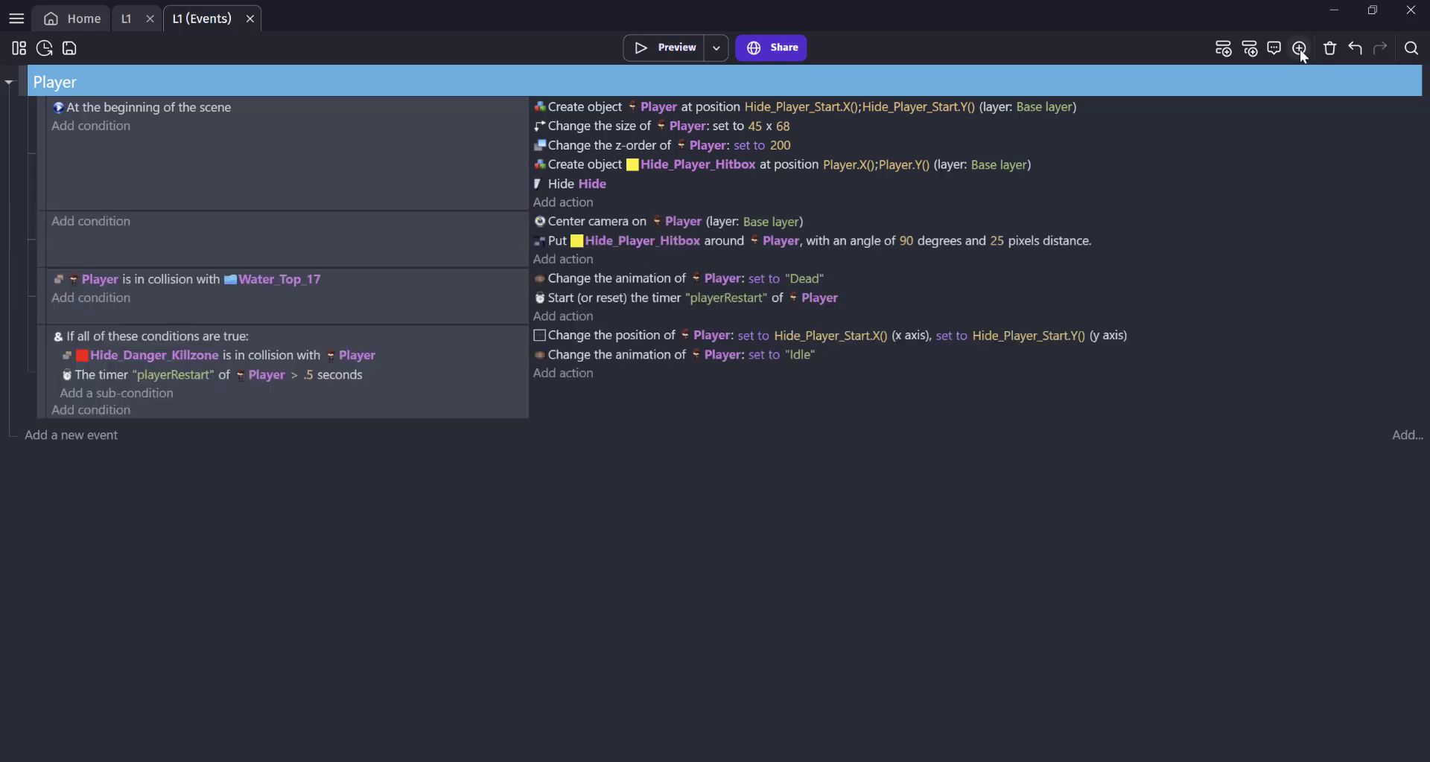
Create a Camera event group below the Player group and move the camera-centering action into an event inside it
click(1299, 48)
click(1151, 138)
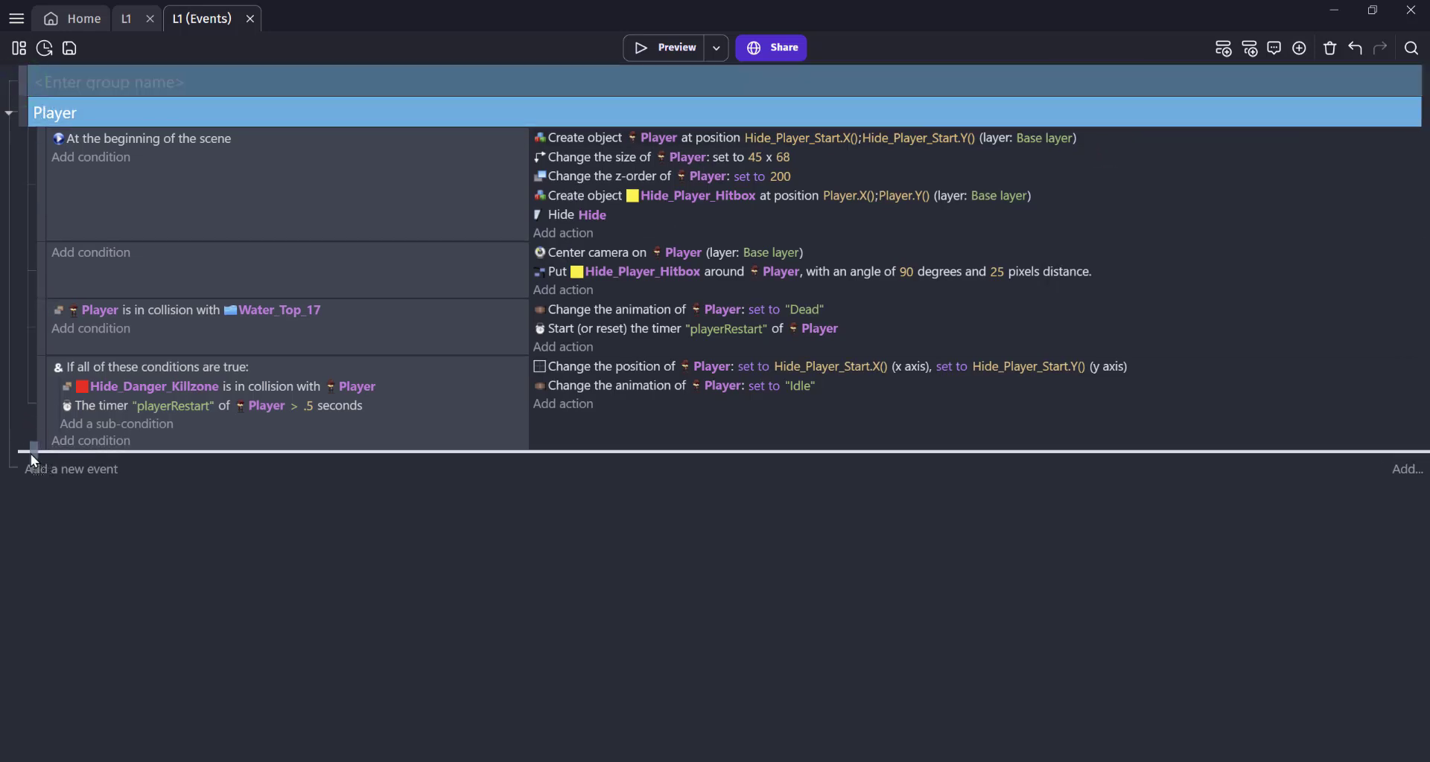
drag(29, 453, 28, 454)
text(Camera)
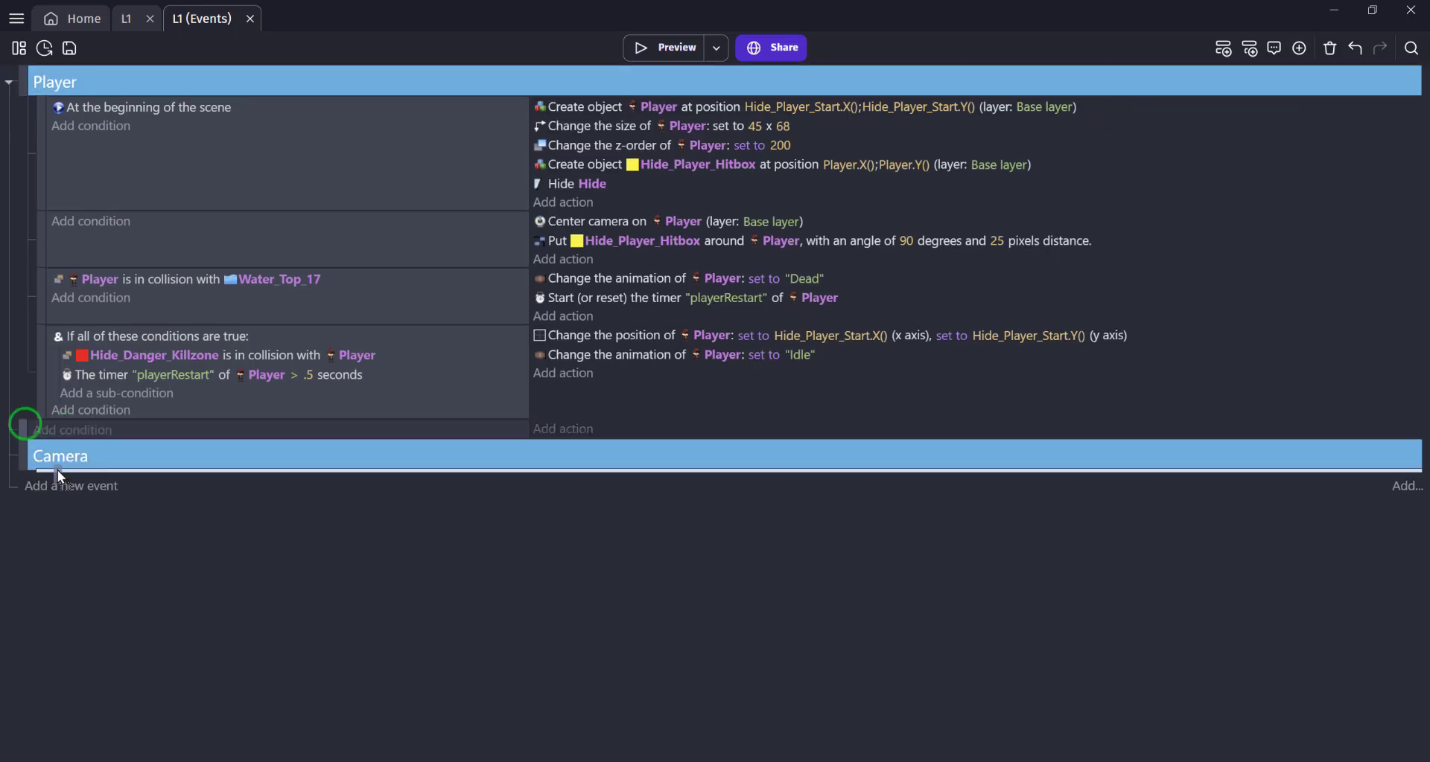
drag(600, 223, 588, 440)
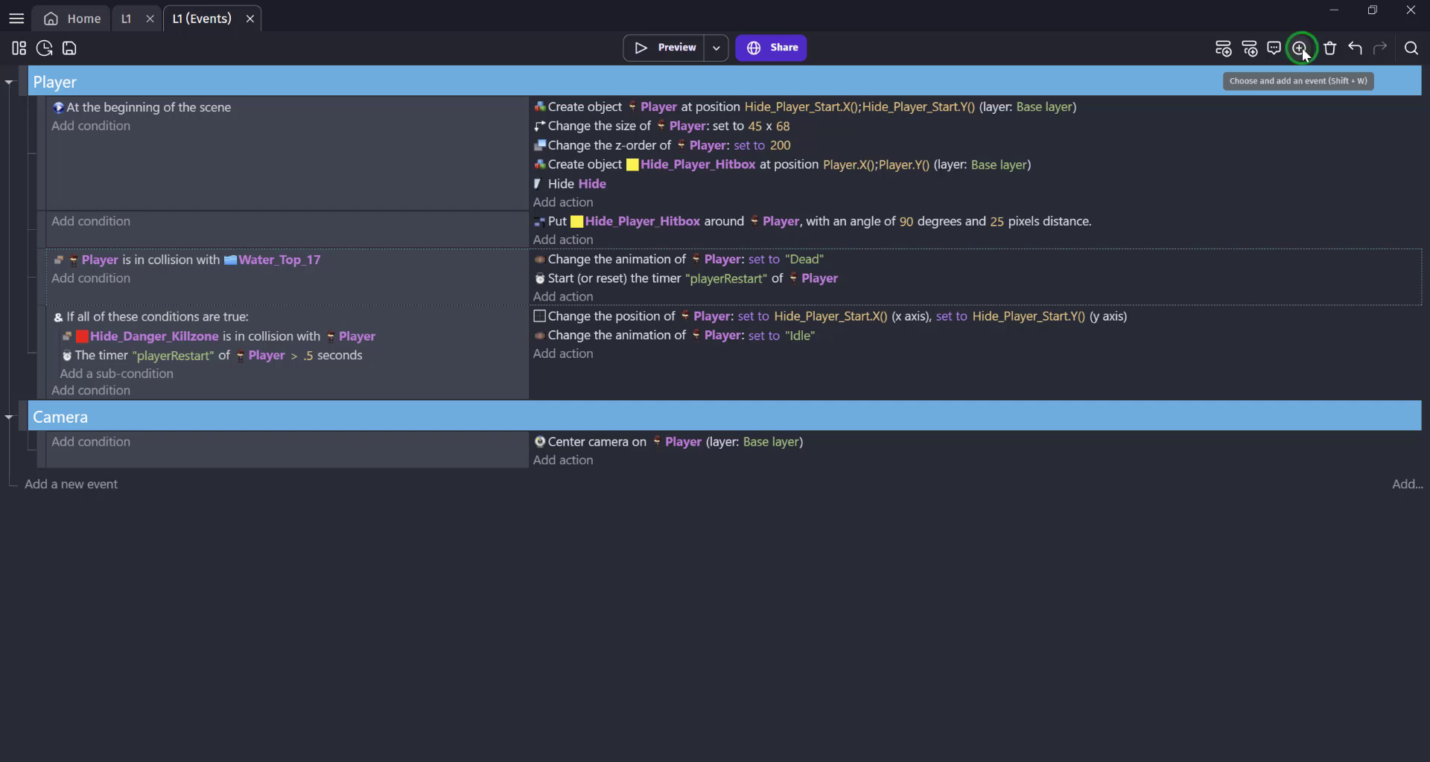
Insert a comment reading "Player Collisions" above the Water_Top_17 collision event
click(1299, 48)
click(1162, 74)
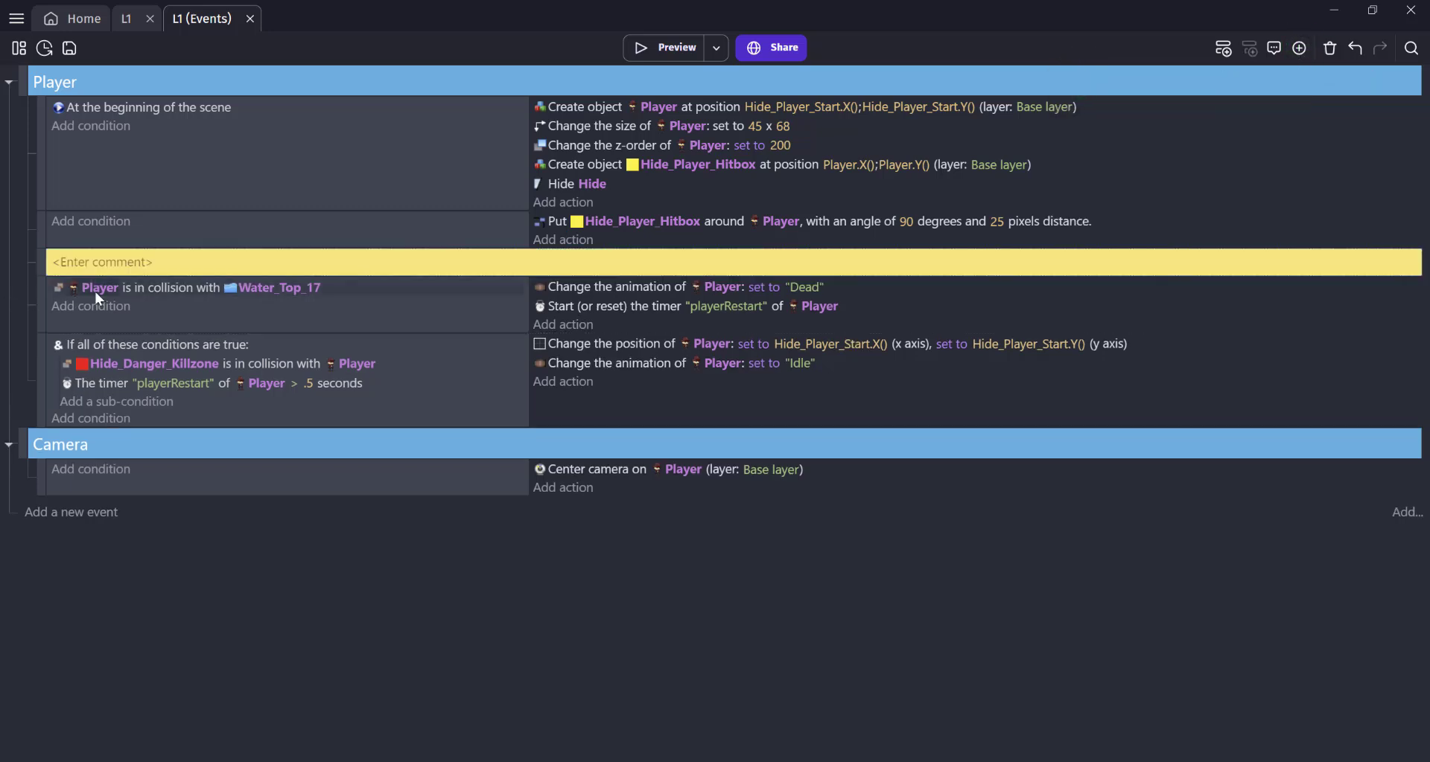
click(97, 257)
text(Player Collisions)
Insert a comment reading "Create Player" above the beginning-of-scene event
click(298, 177)
click(1297, 49)
click(1161, 75)
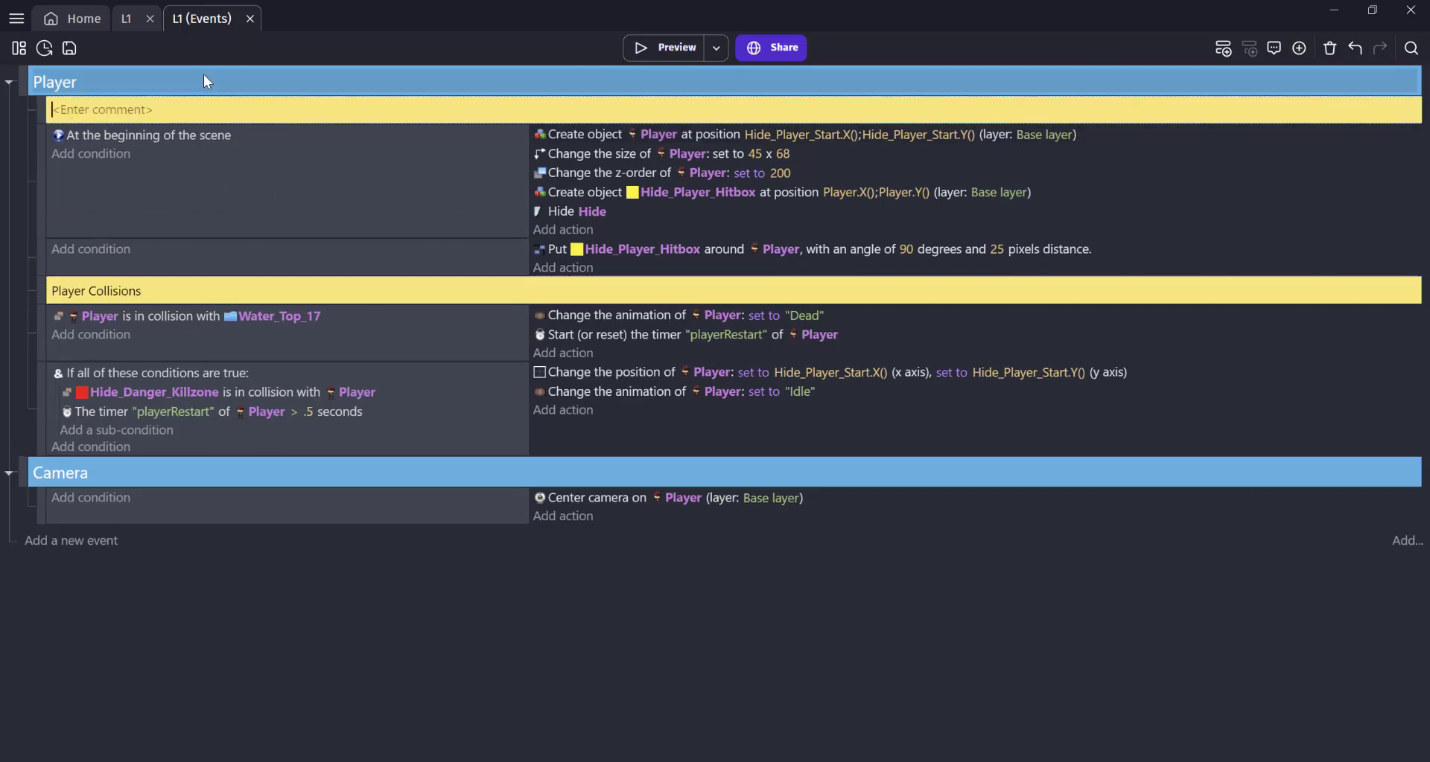
text(Create Player)
key(Return)
click(275, 627)
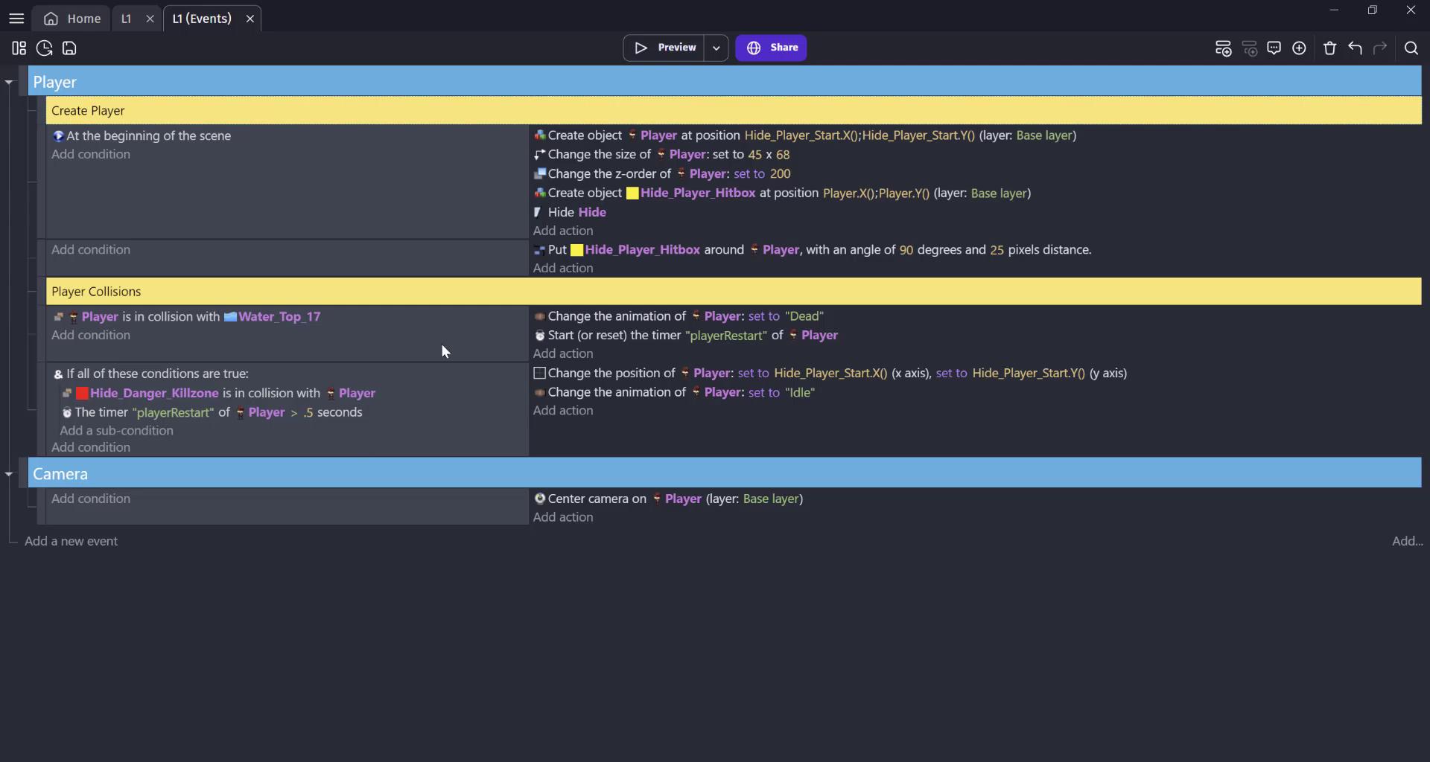
Add a new event below the Camera group with a condition testing Hide_Player_Hitbox for collision with Obj_Gem
click(45, 542)
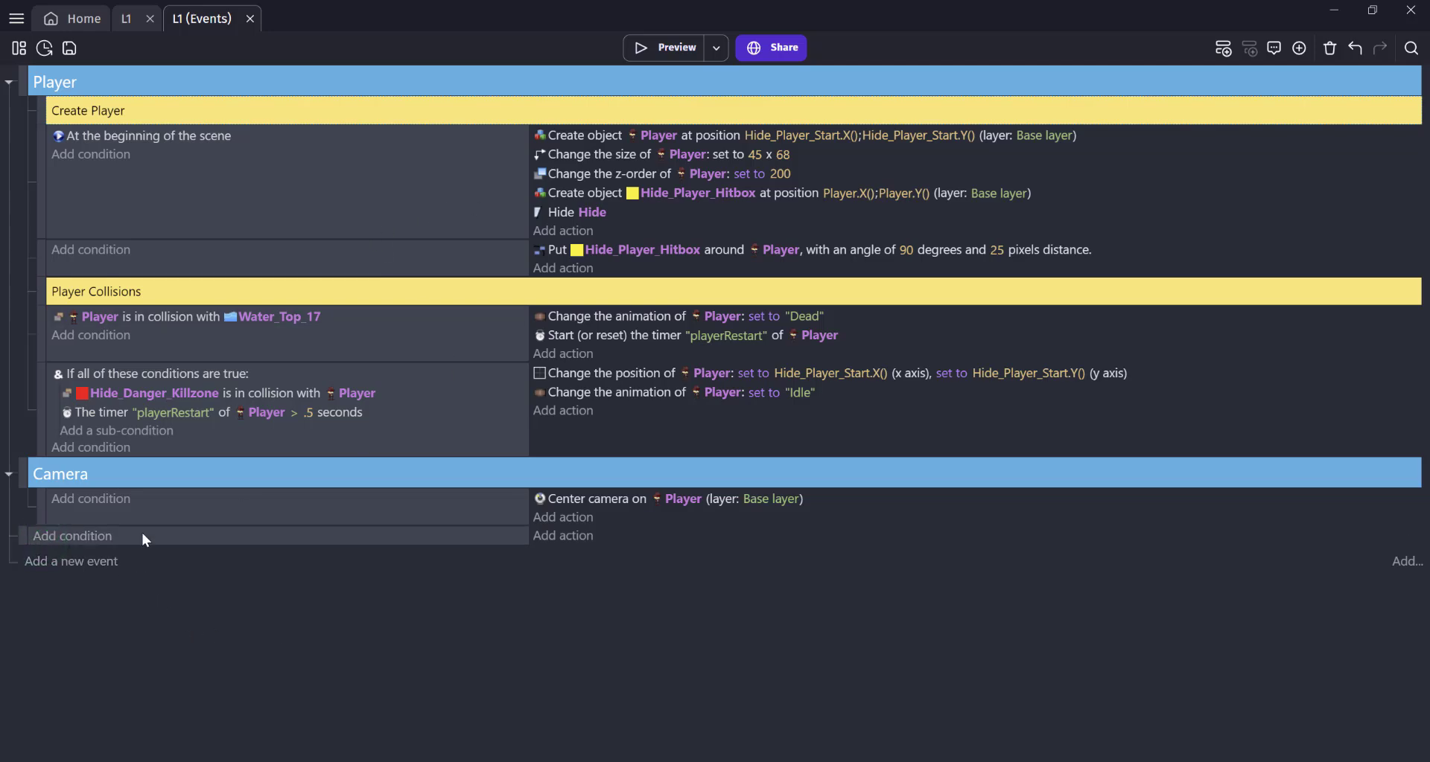
click(89, 535)
text(p)
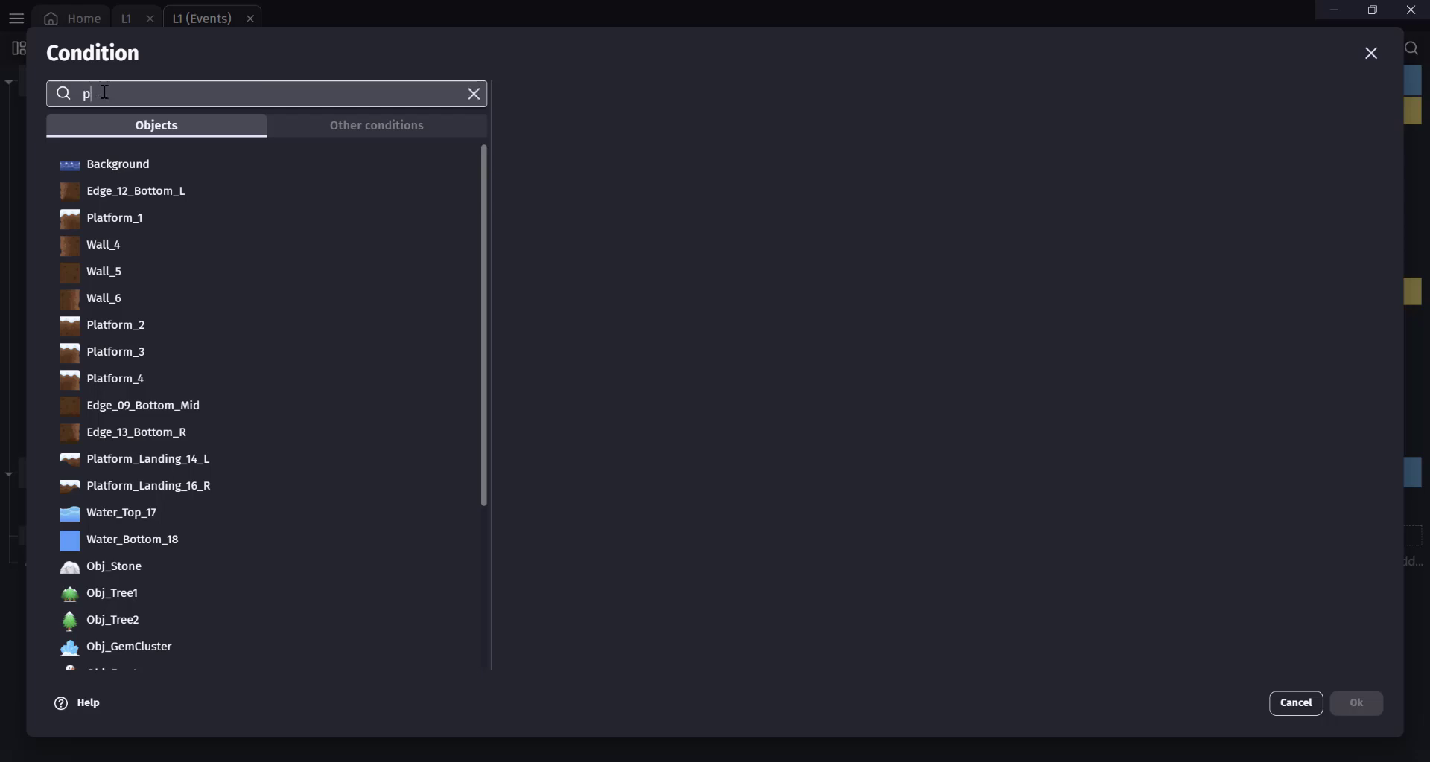
text(layer hit)
click(126, 127)
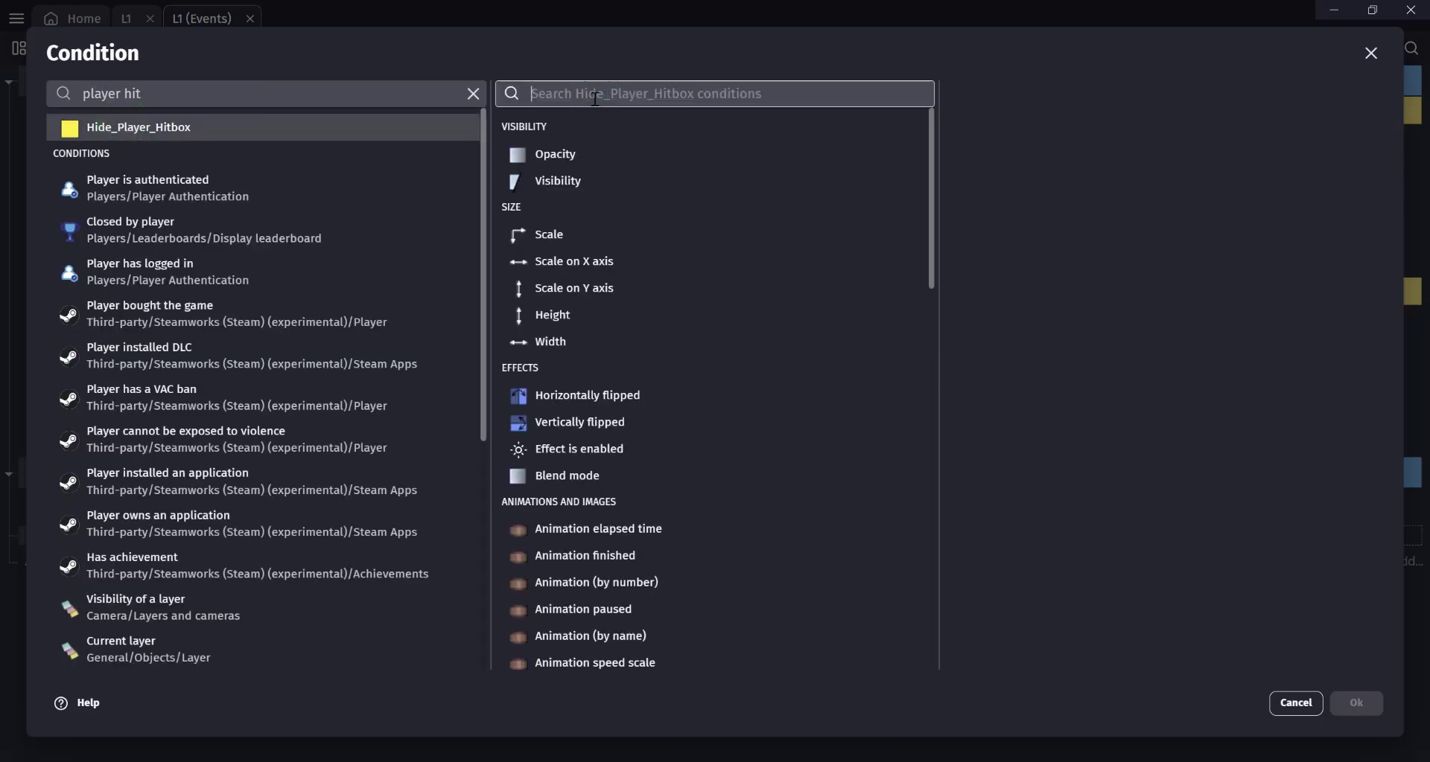
text(coll)
click(582, 128)
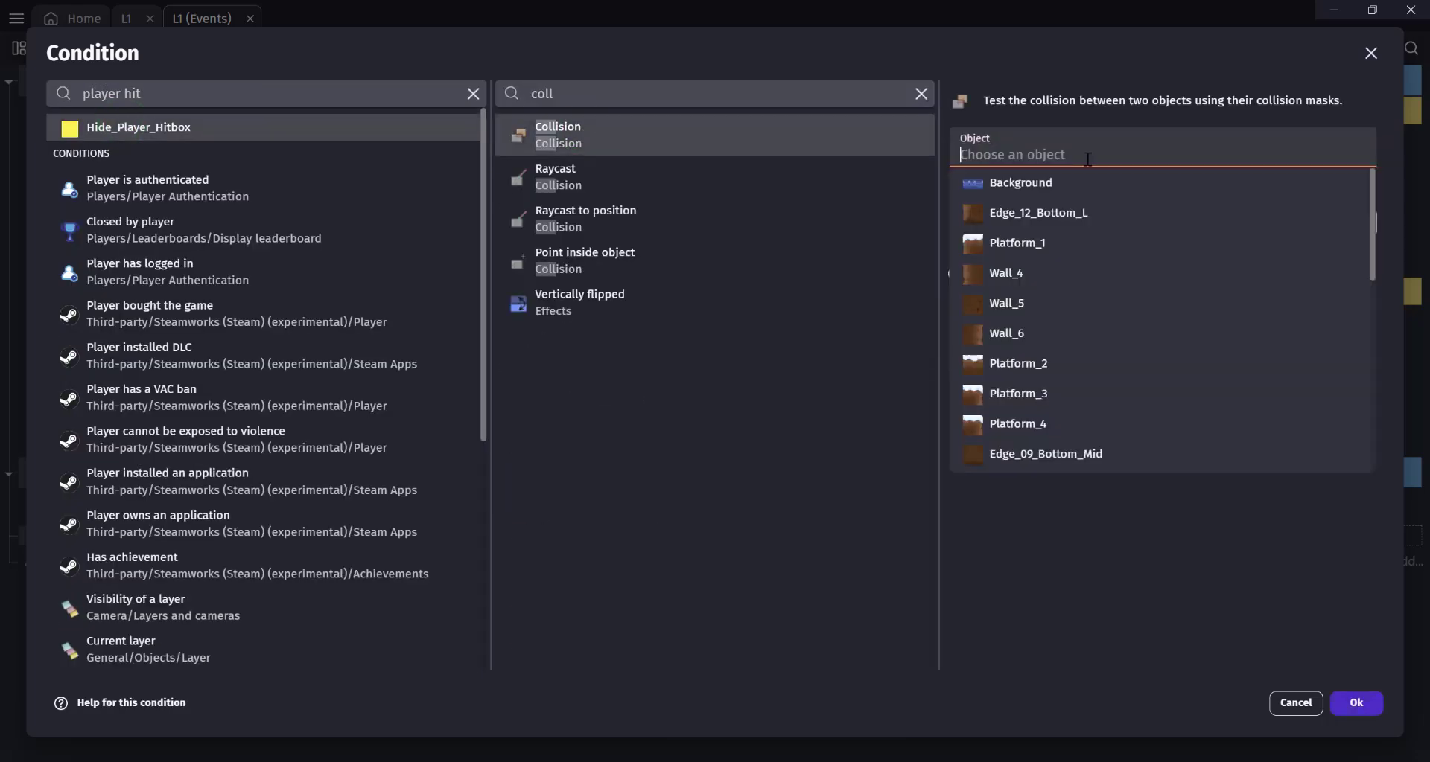
click(1102, 150)
text(ge)
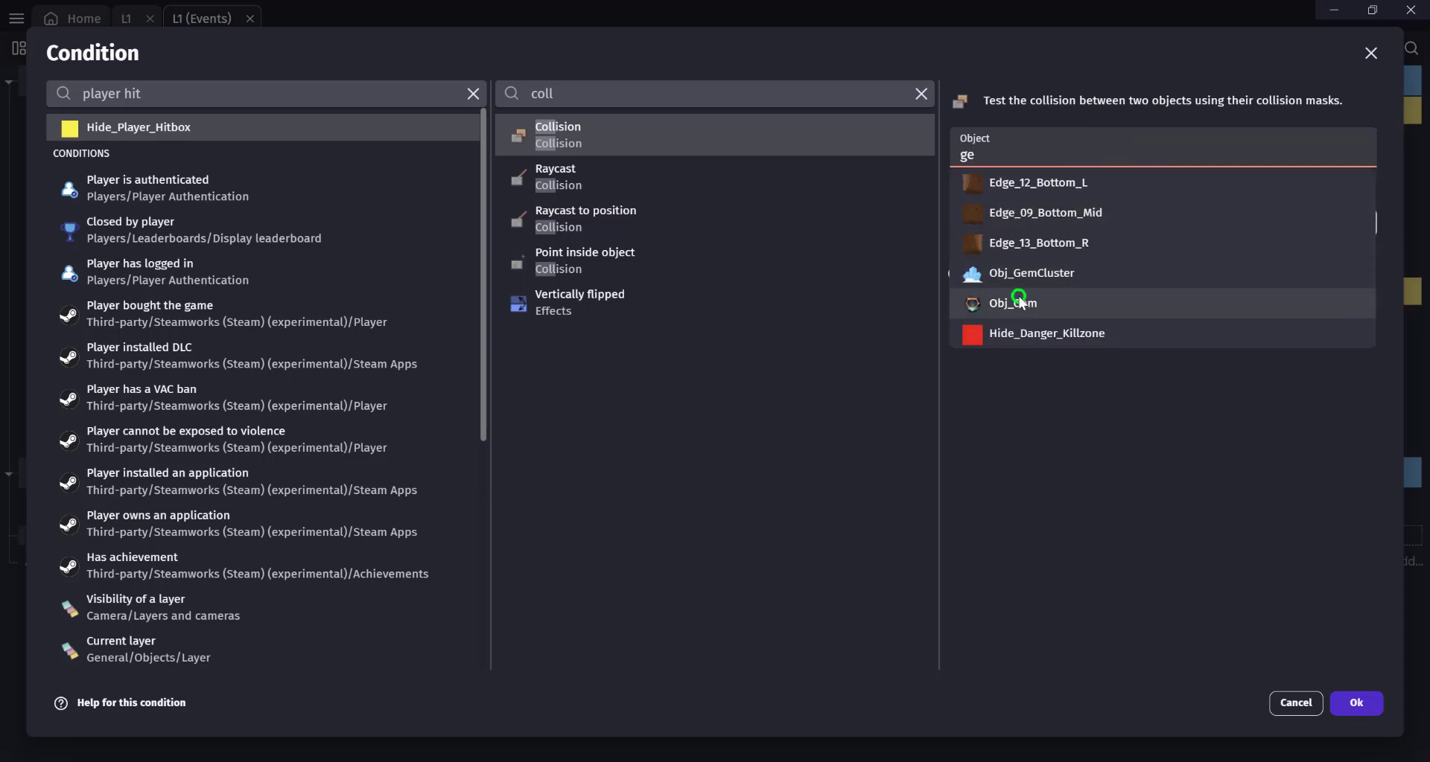
click(1019, 301)
click(1348, 705)
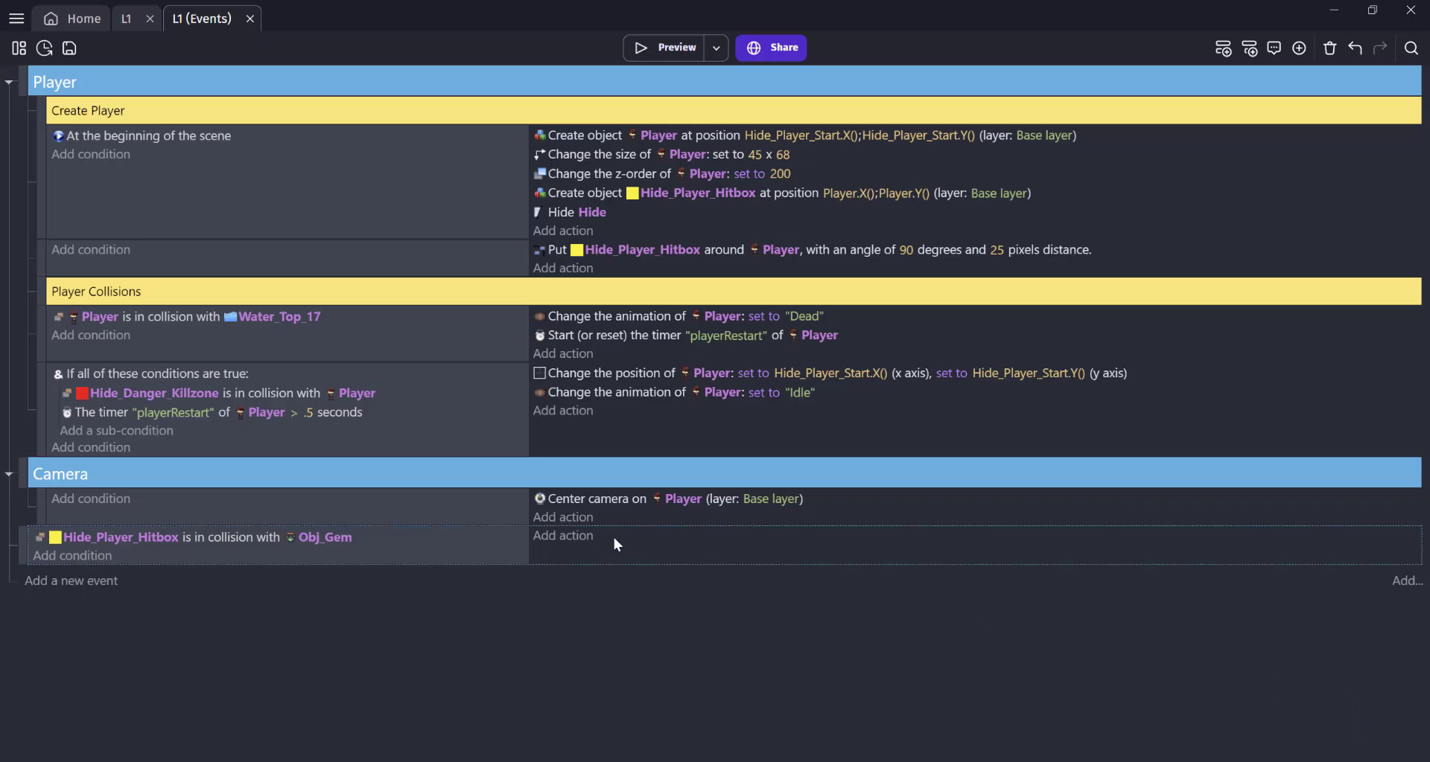
Add an action to the gem collision event setting Obj_Gem's animation by name to Unstable_Gem, and check it in a preview
click(588, 550)
text(gem)
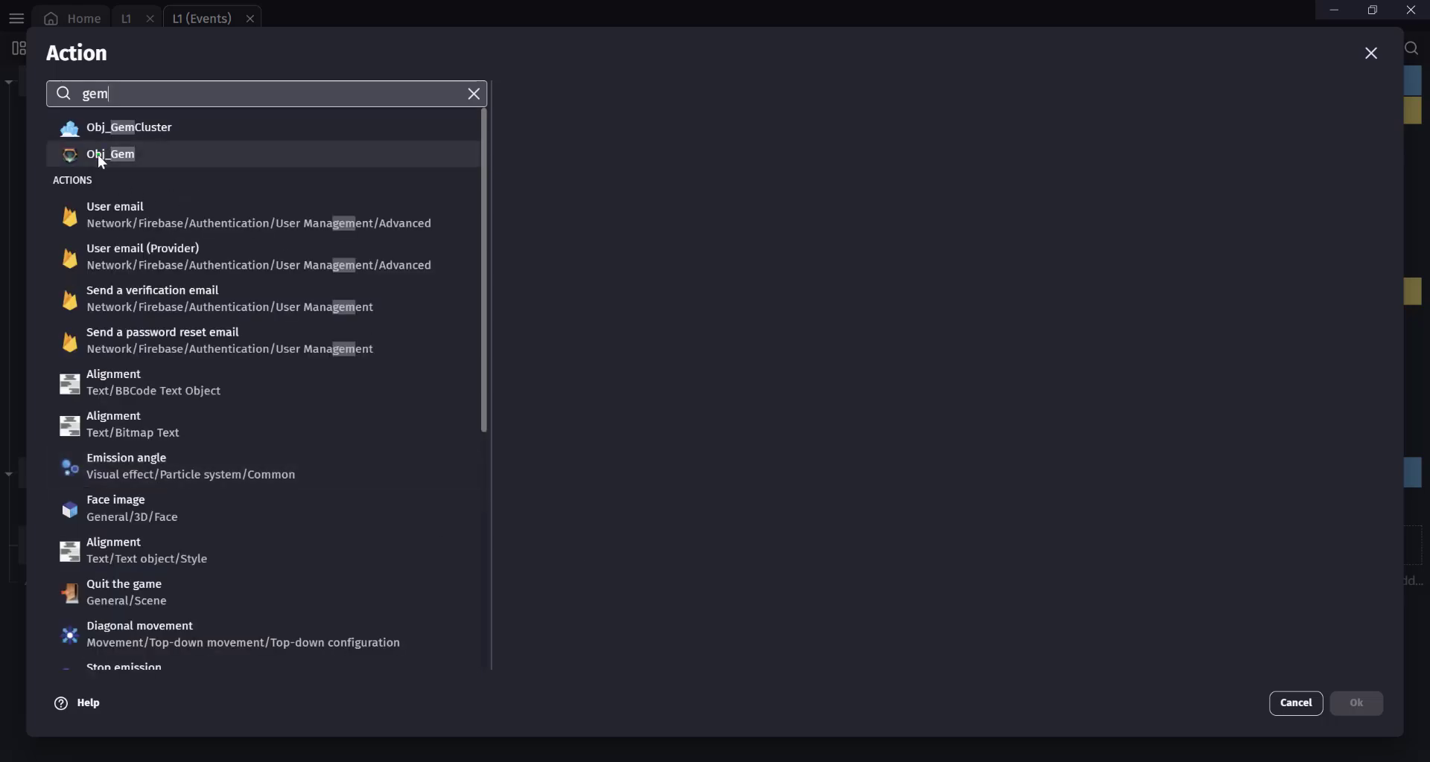
click(100, 154)
click(645, 94)
text(animation)
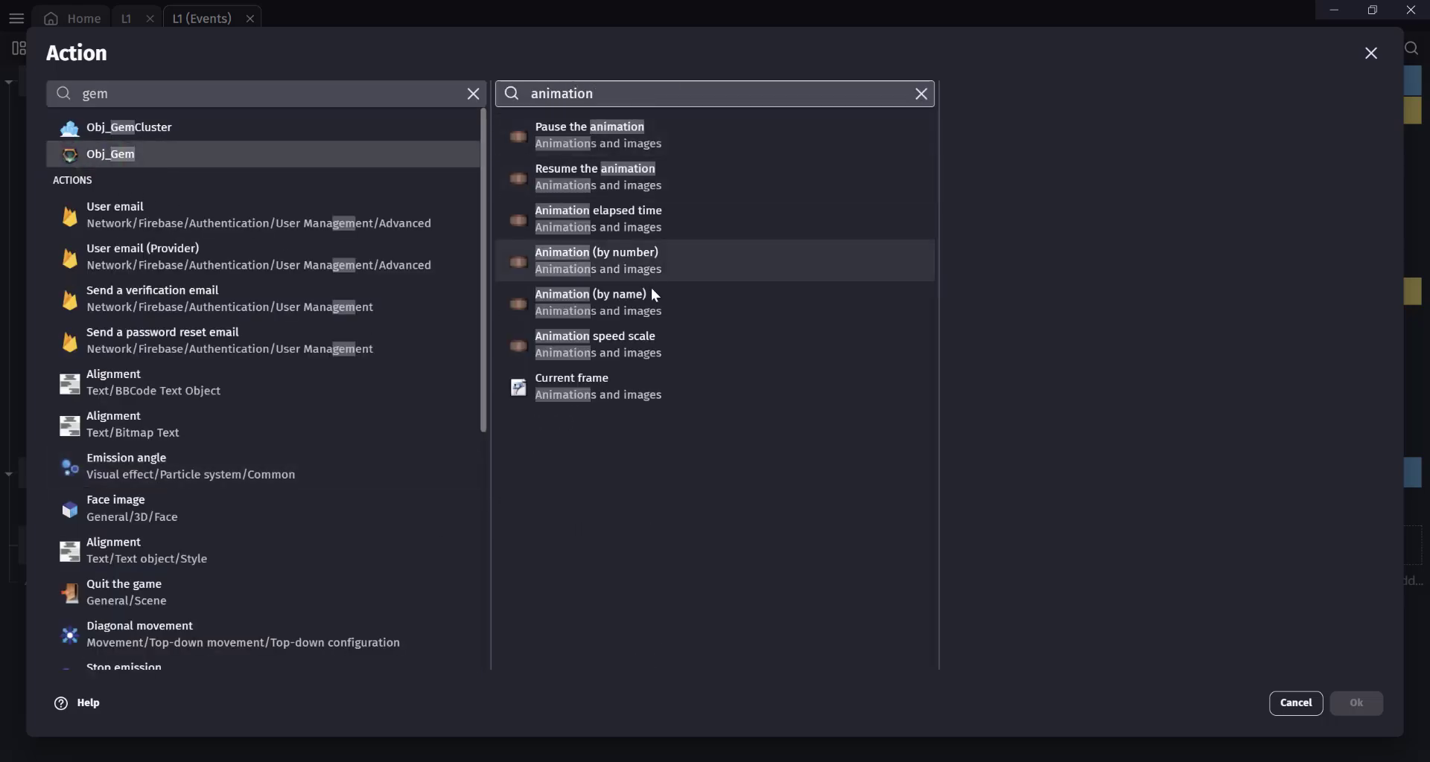
click(653, 295)
click(1025, 264)
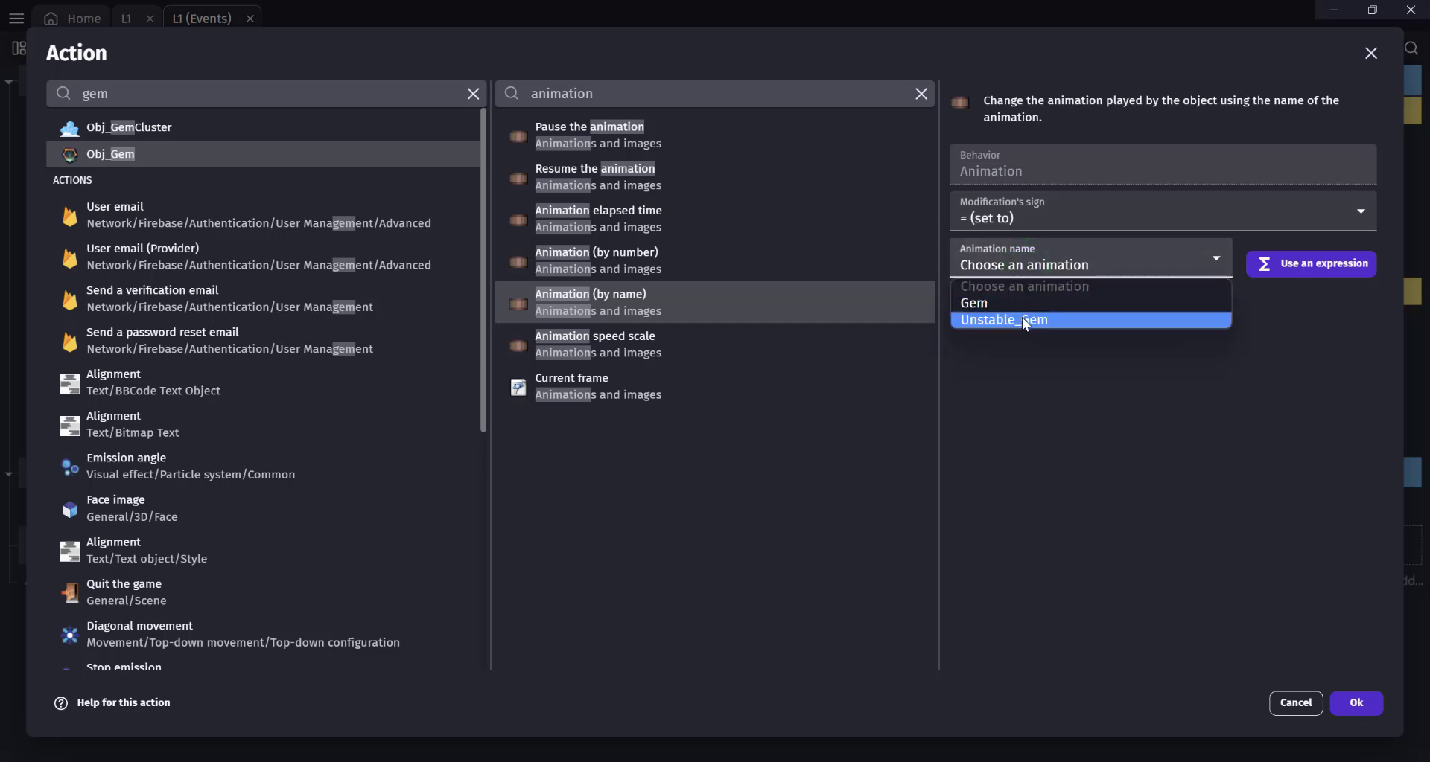
click(1022, 320)
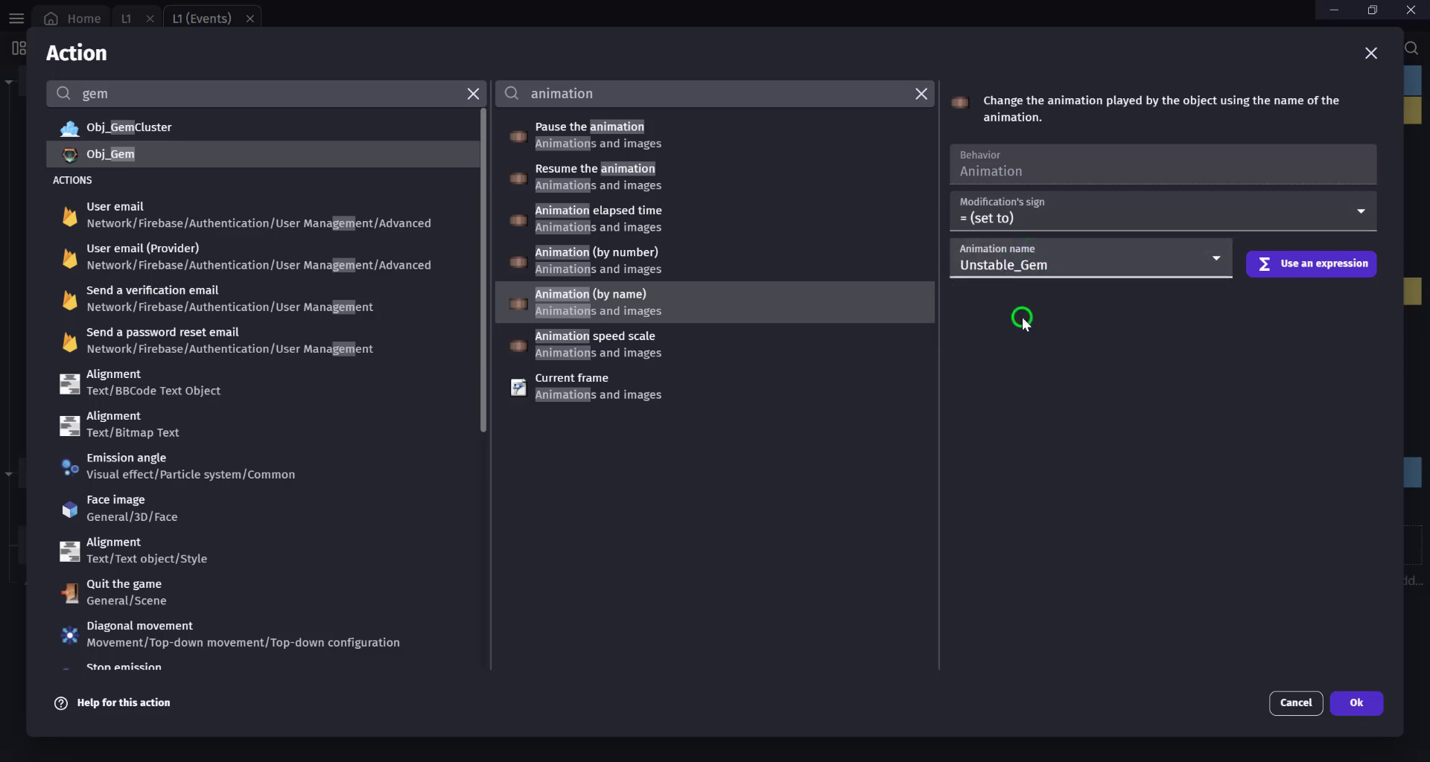
click(1356, 703)
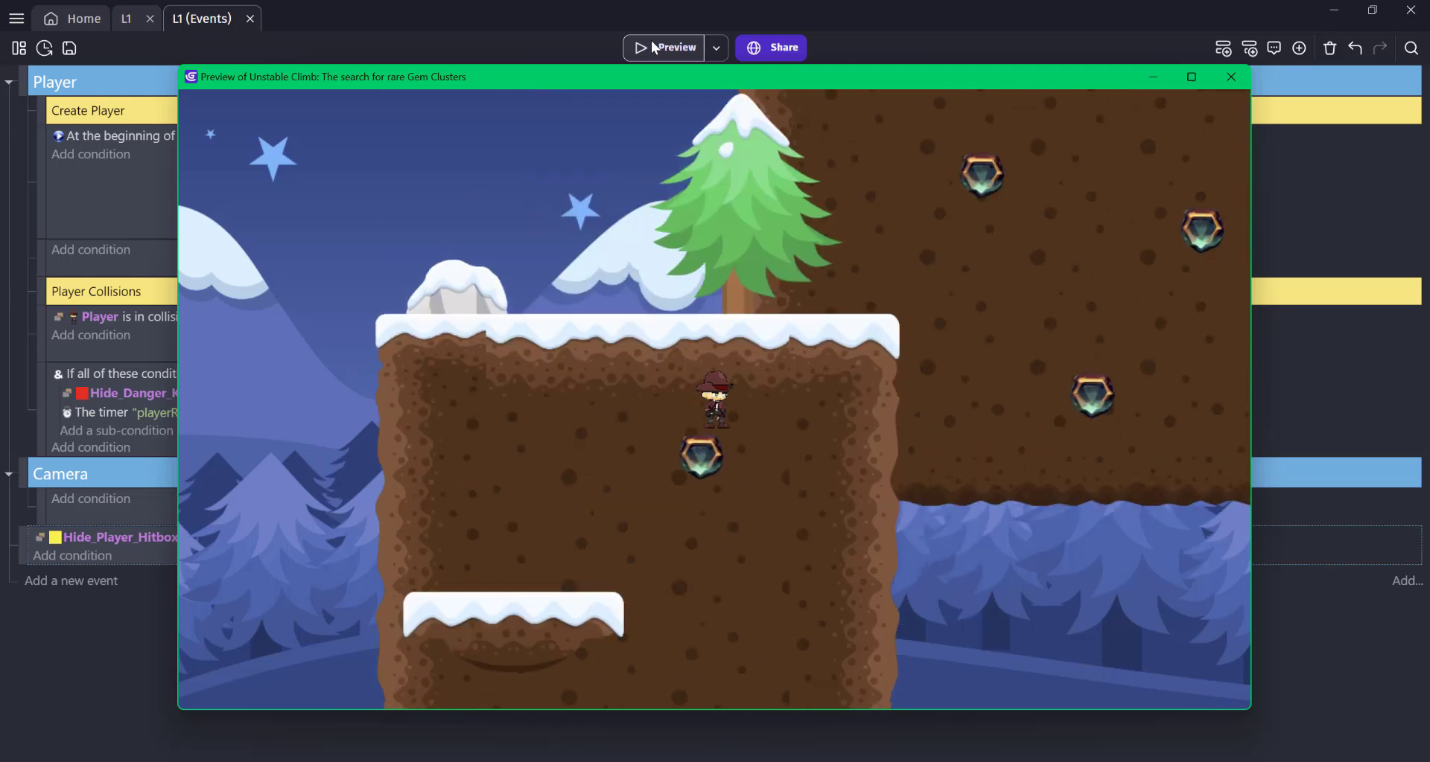
click(1231, 76)
Create an event group named "Gems" below the Camera group and move the gem collision event into it
click(1299, 48)
click(1137, 144)
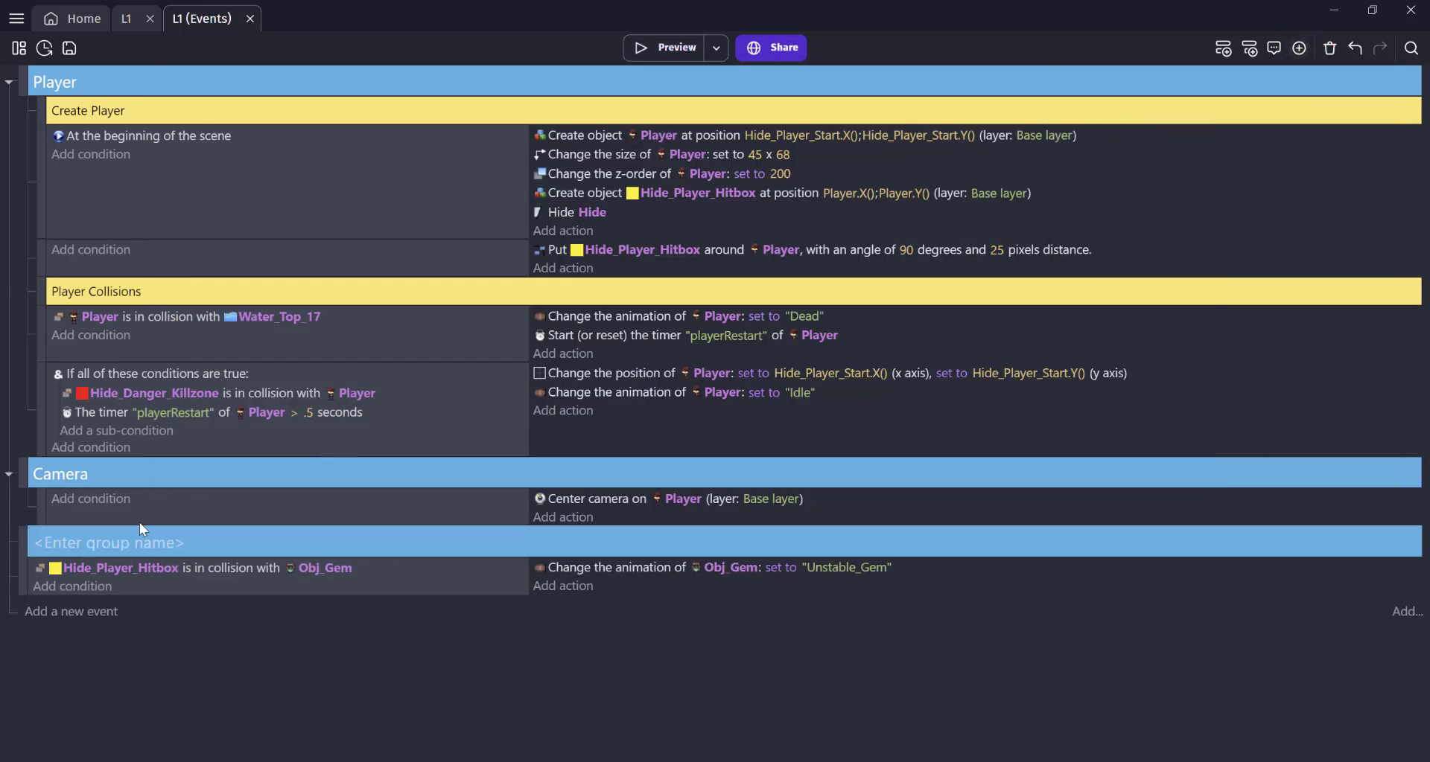
text(Gems)
key(Return)
drag(24, 571, 38, 573)
Add a For each object event inside the Gems group that repeats for each instance of Obj_Gem
right_click(39, 574)
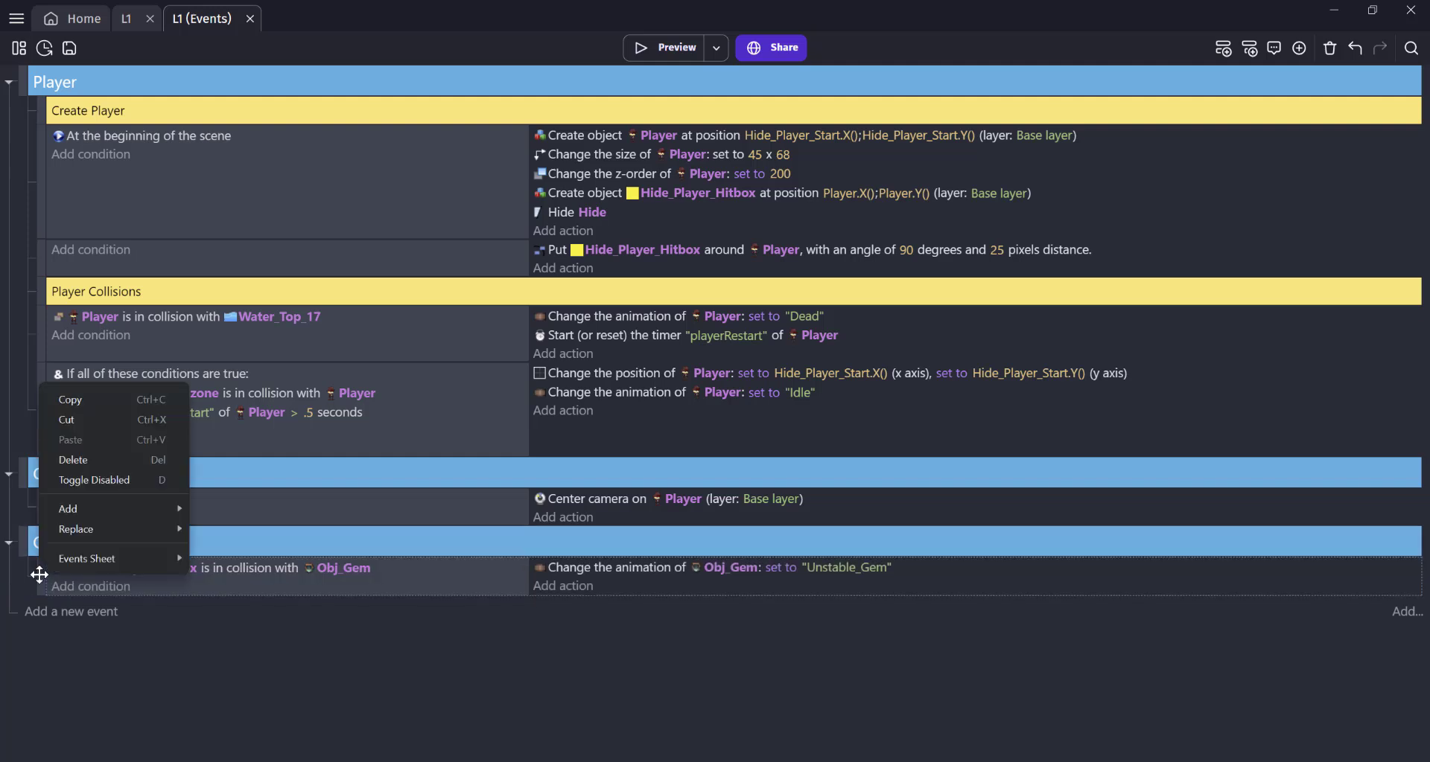
click(101, 511)
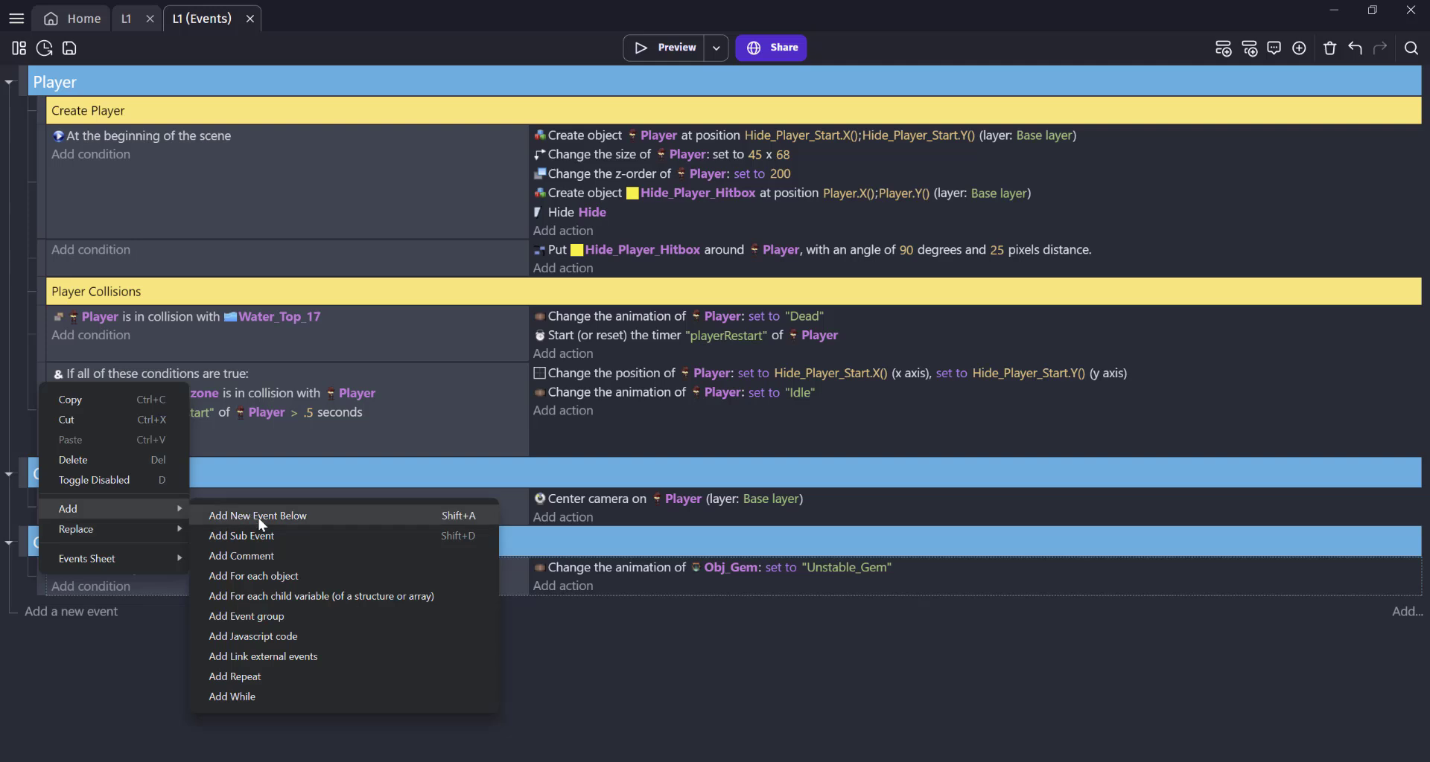
click(279, 577)
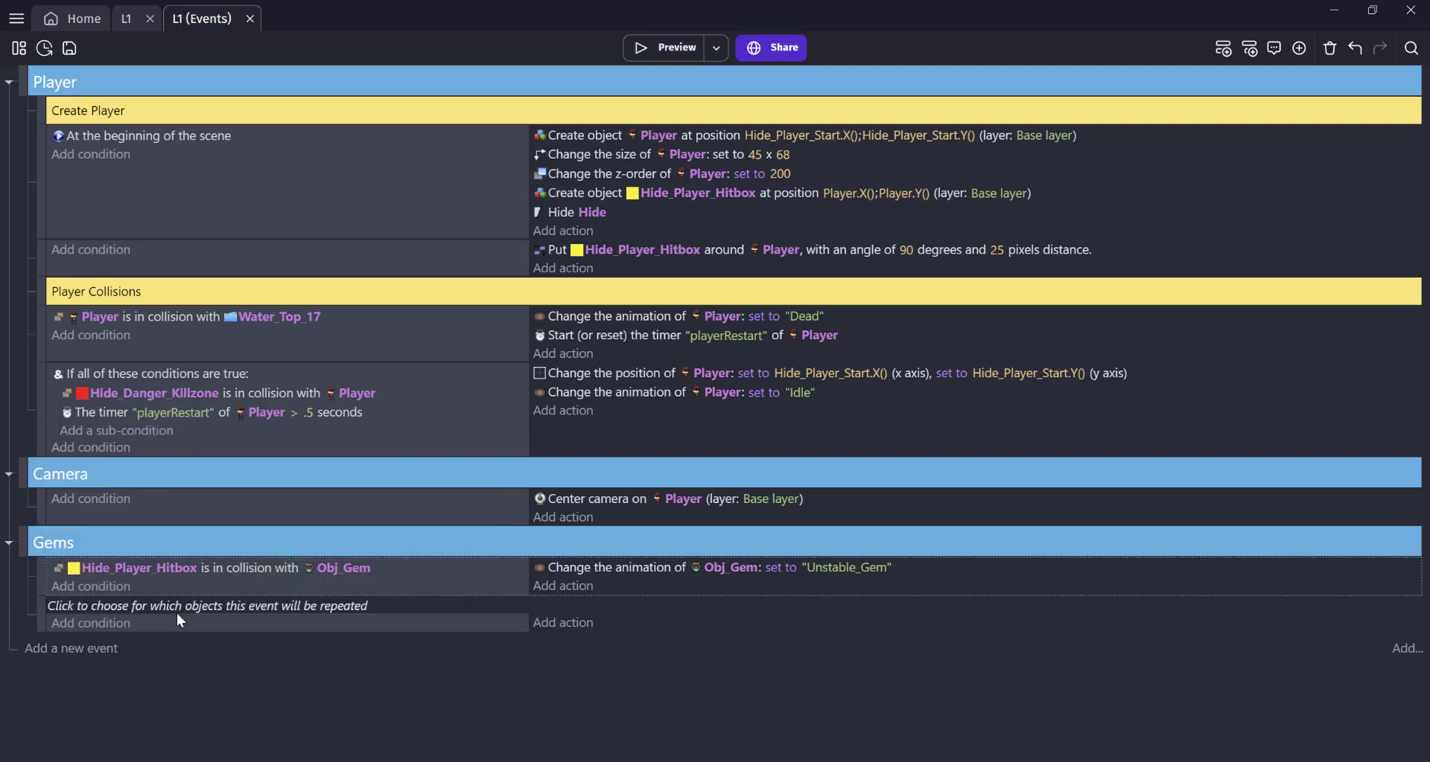
click(207, 604)
scroll(186, 588, down, 3)
click(173, 578)
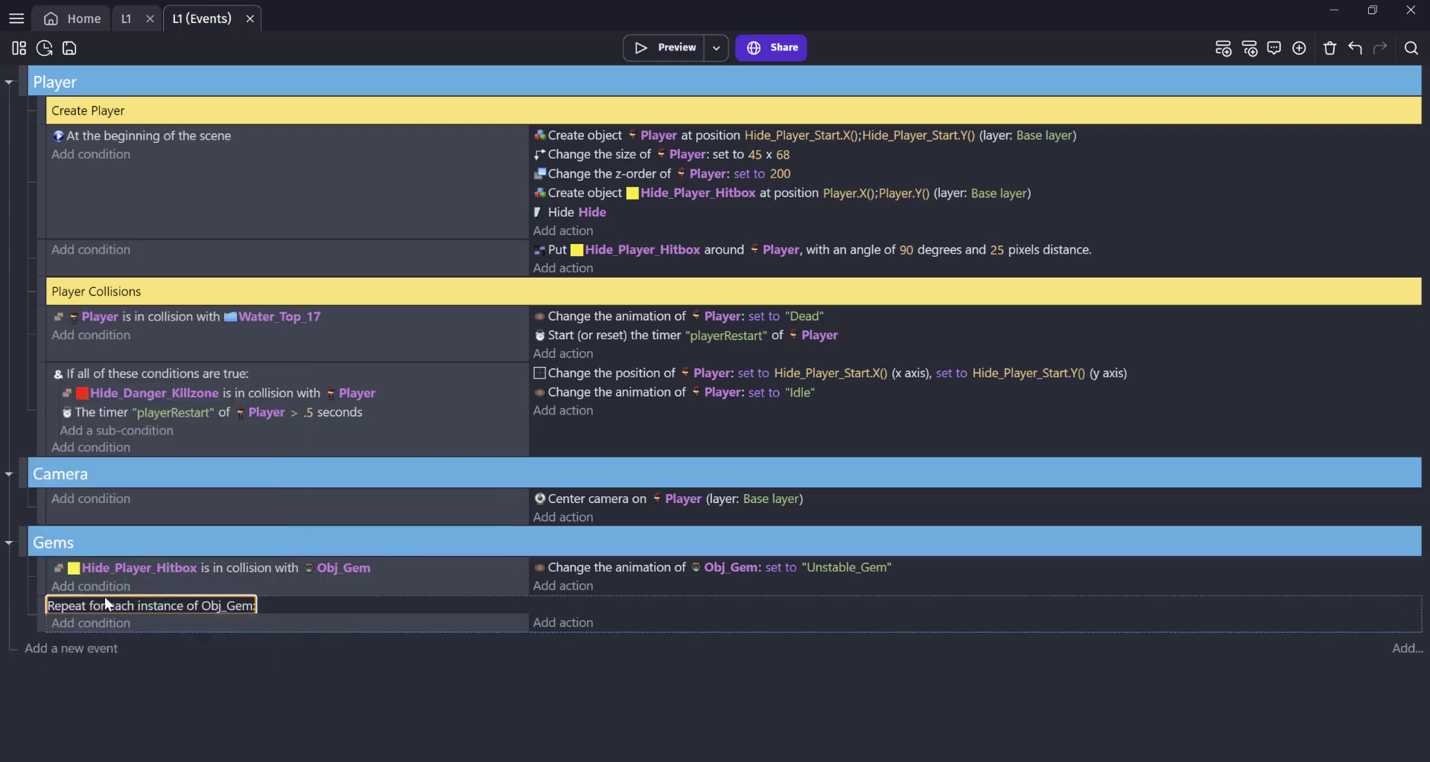
Move the gem collision condition and animation action into the repeating event, move the emptied event out of the Gems group, and preview the level
drag(120, 569, 128, 619)
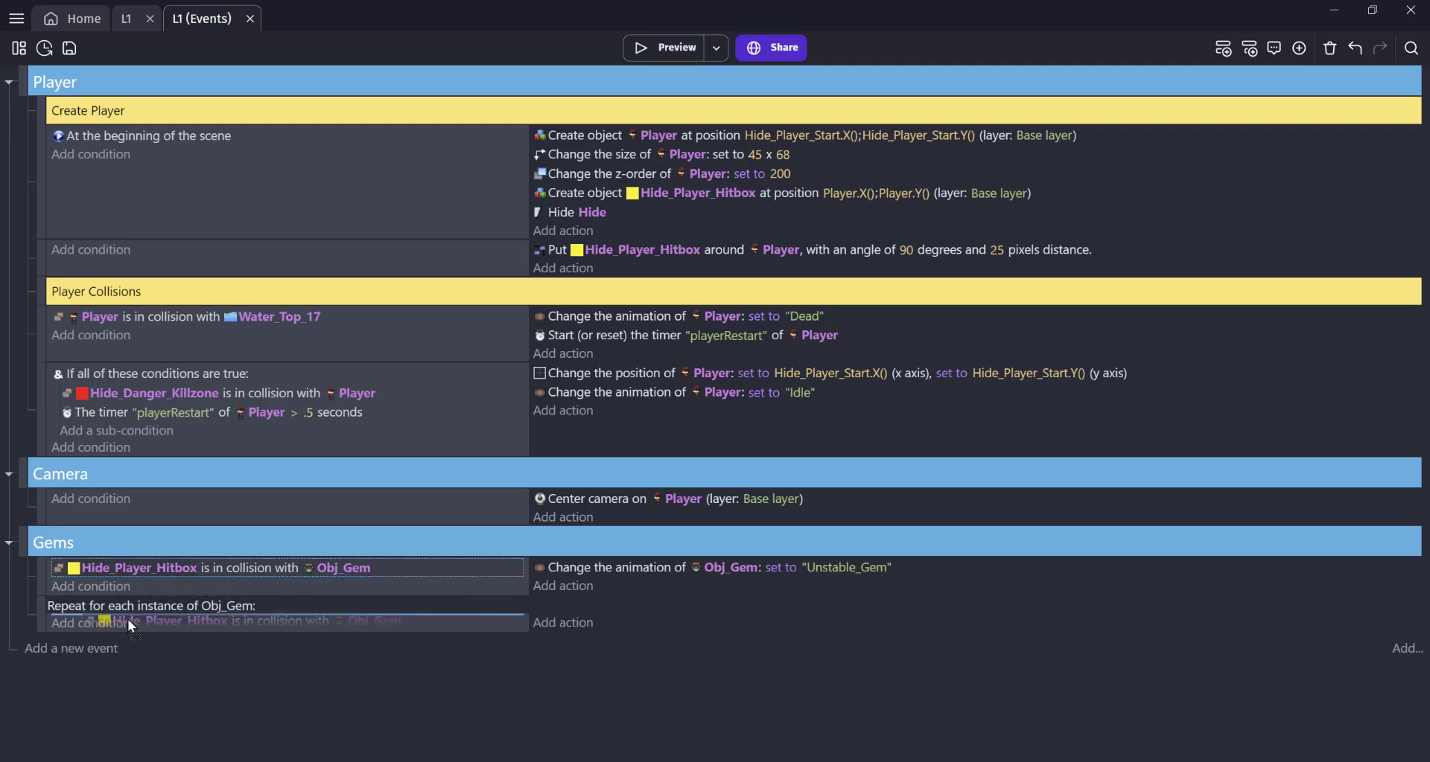
drag(582, 567, 578, 624)
drag(42, 570, 40, 625)
click(663, 44)
click(1227, 76)
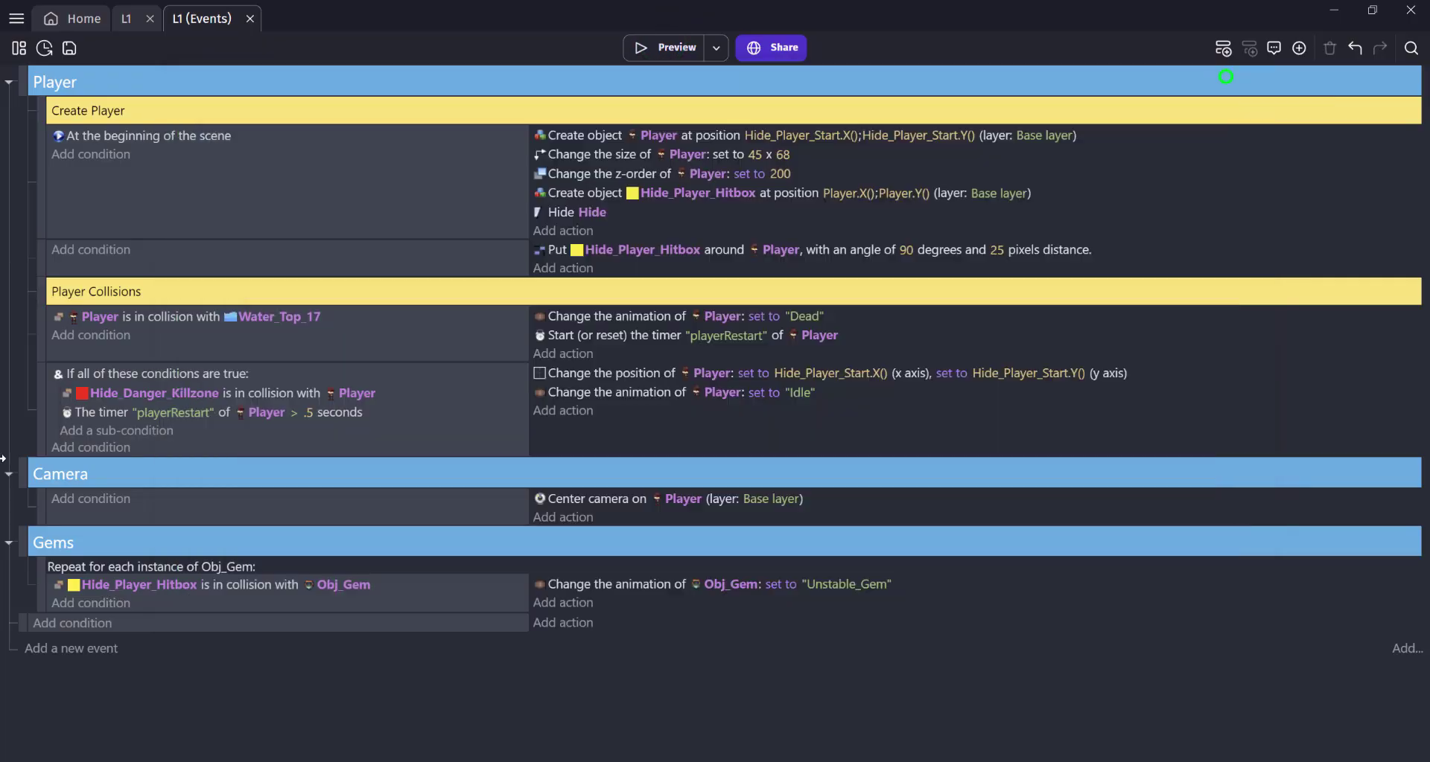
Add the Tween behavior to the Obj_Gem object in the L1 scene and apply the change
click(119, 19)
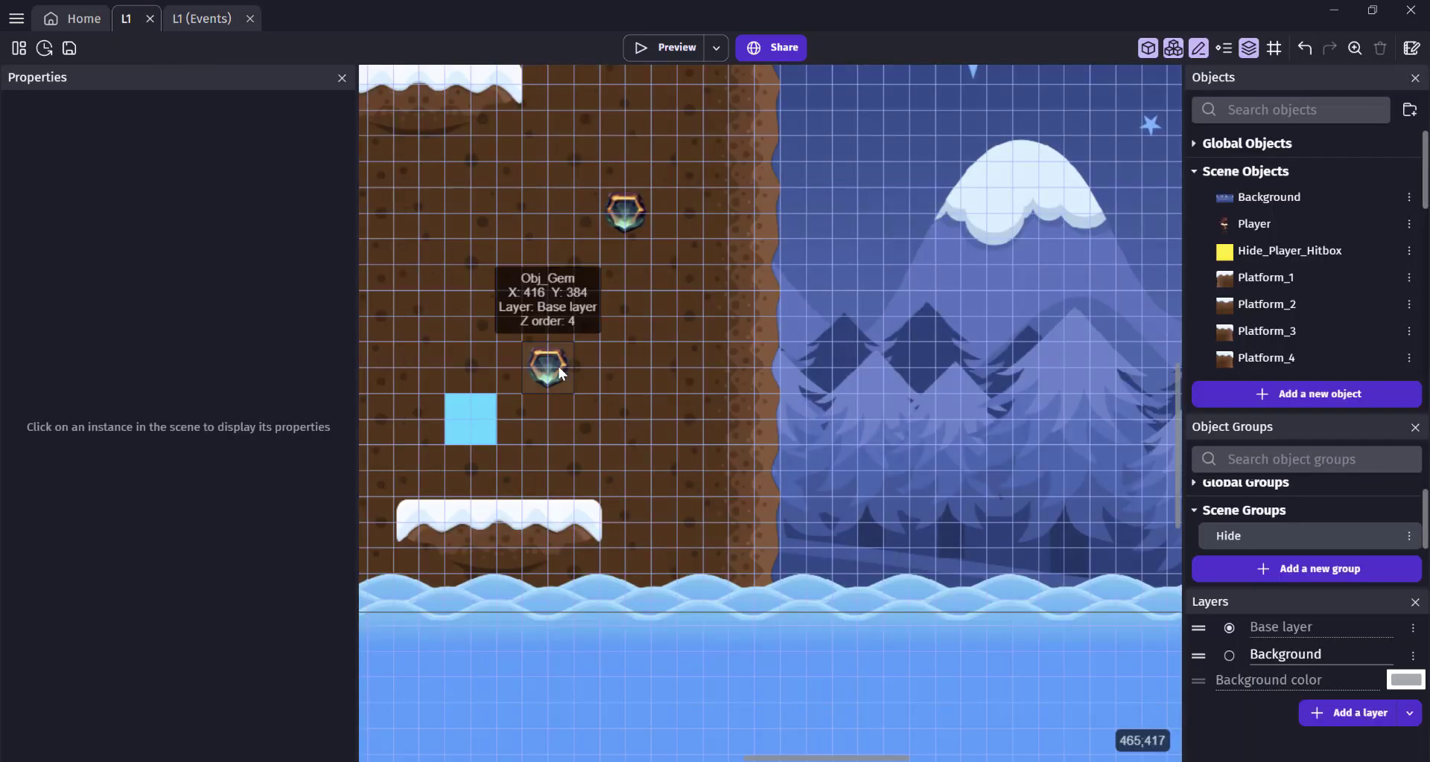
click(551, 371)
double_click(551, 372)
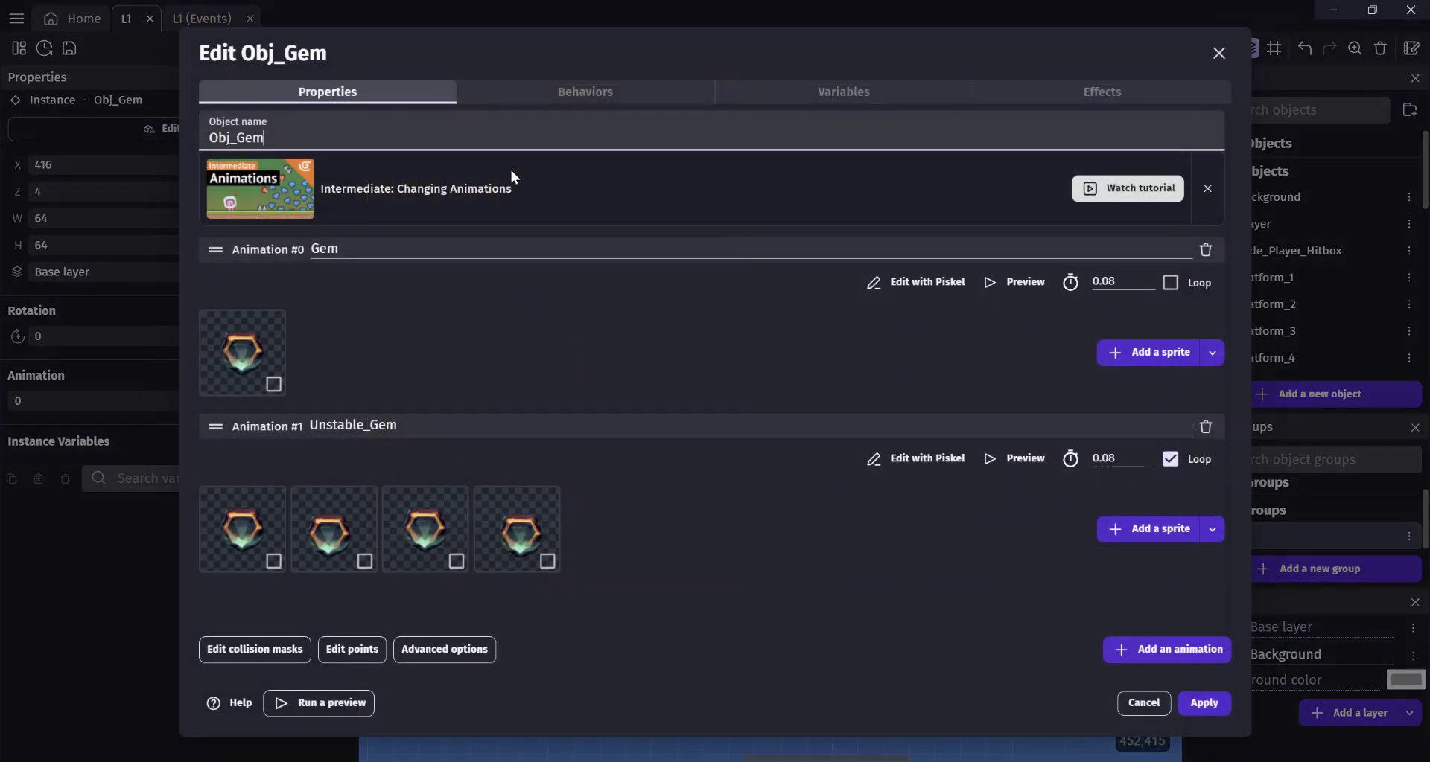
click(546, 96)
click(1166, 649)
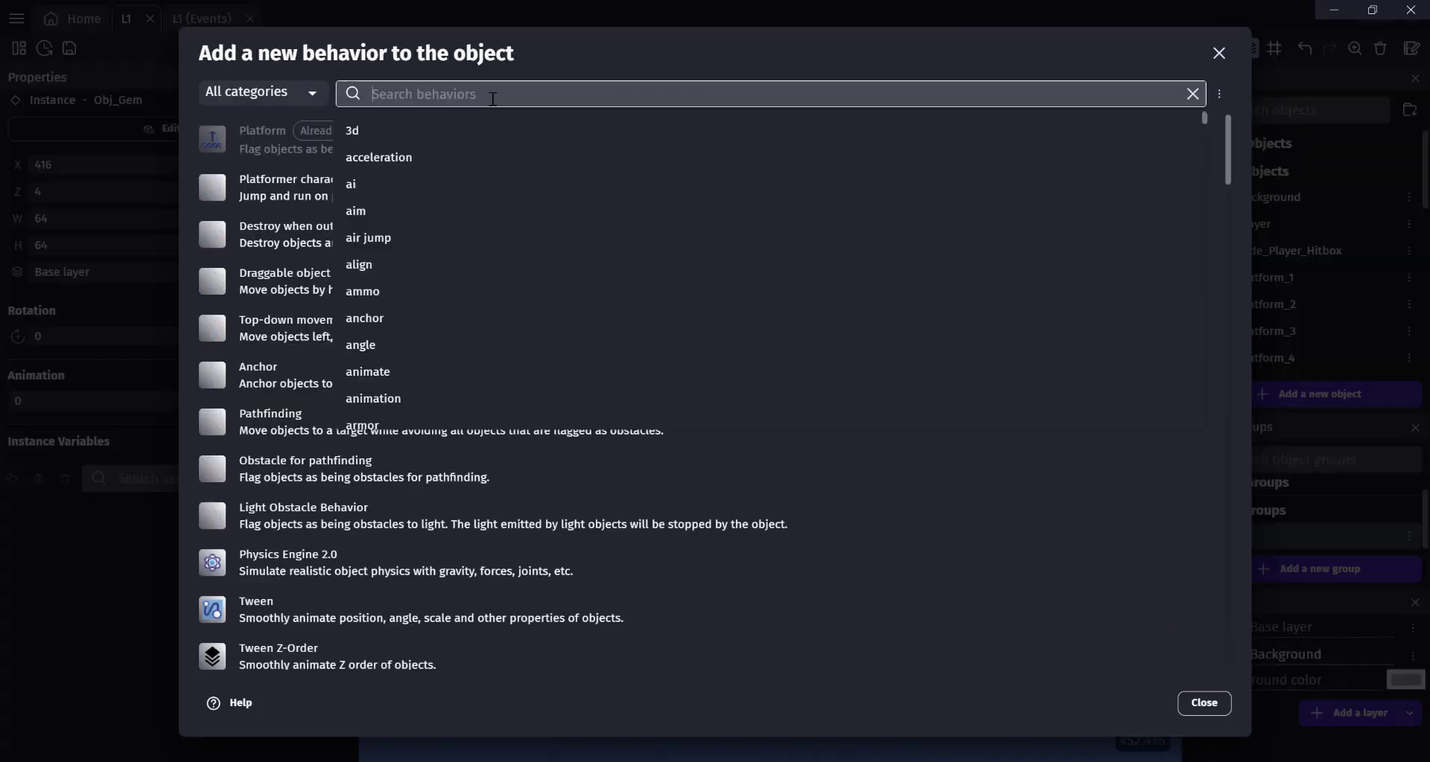
text(tween)
click(244, 143)
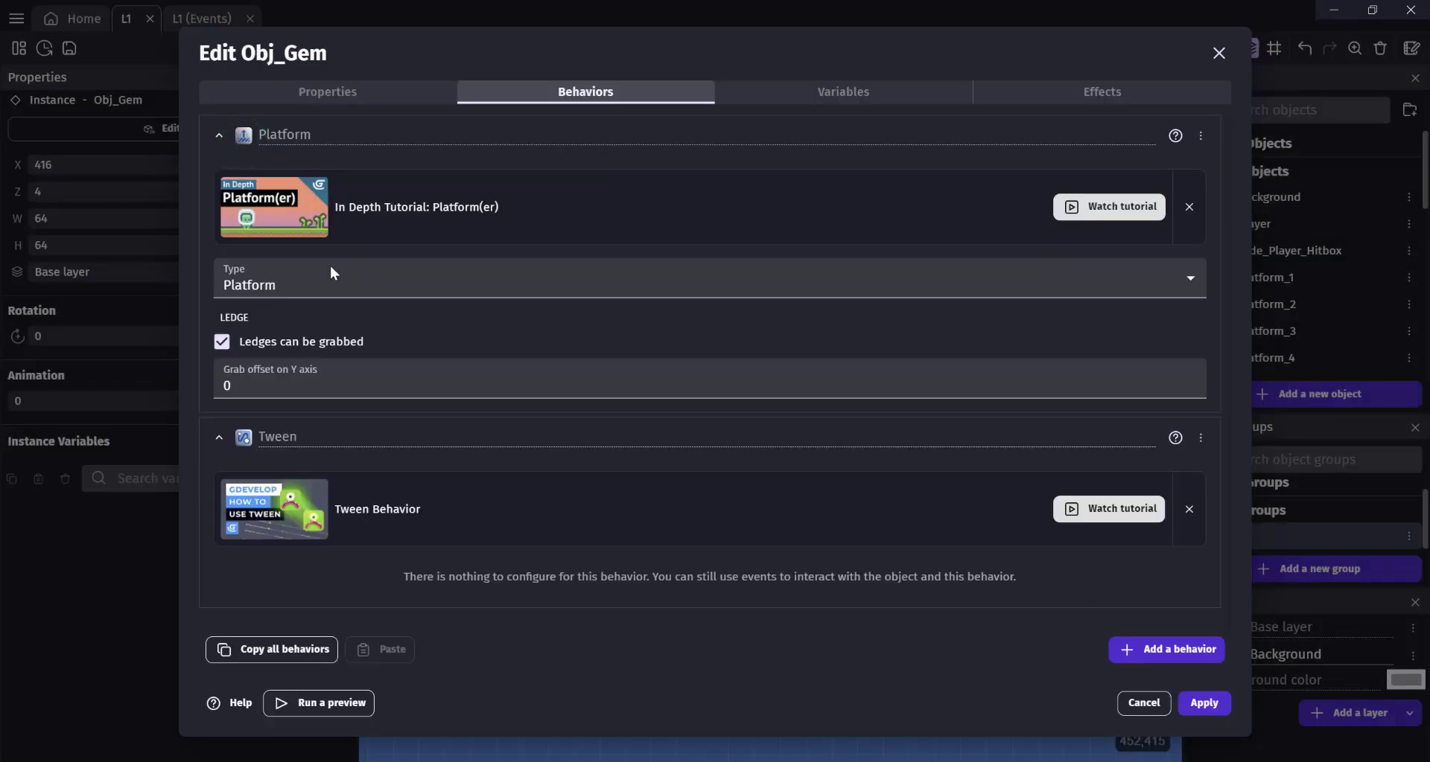
click(1201, 710)
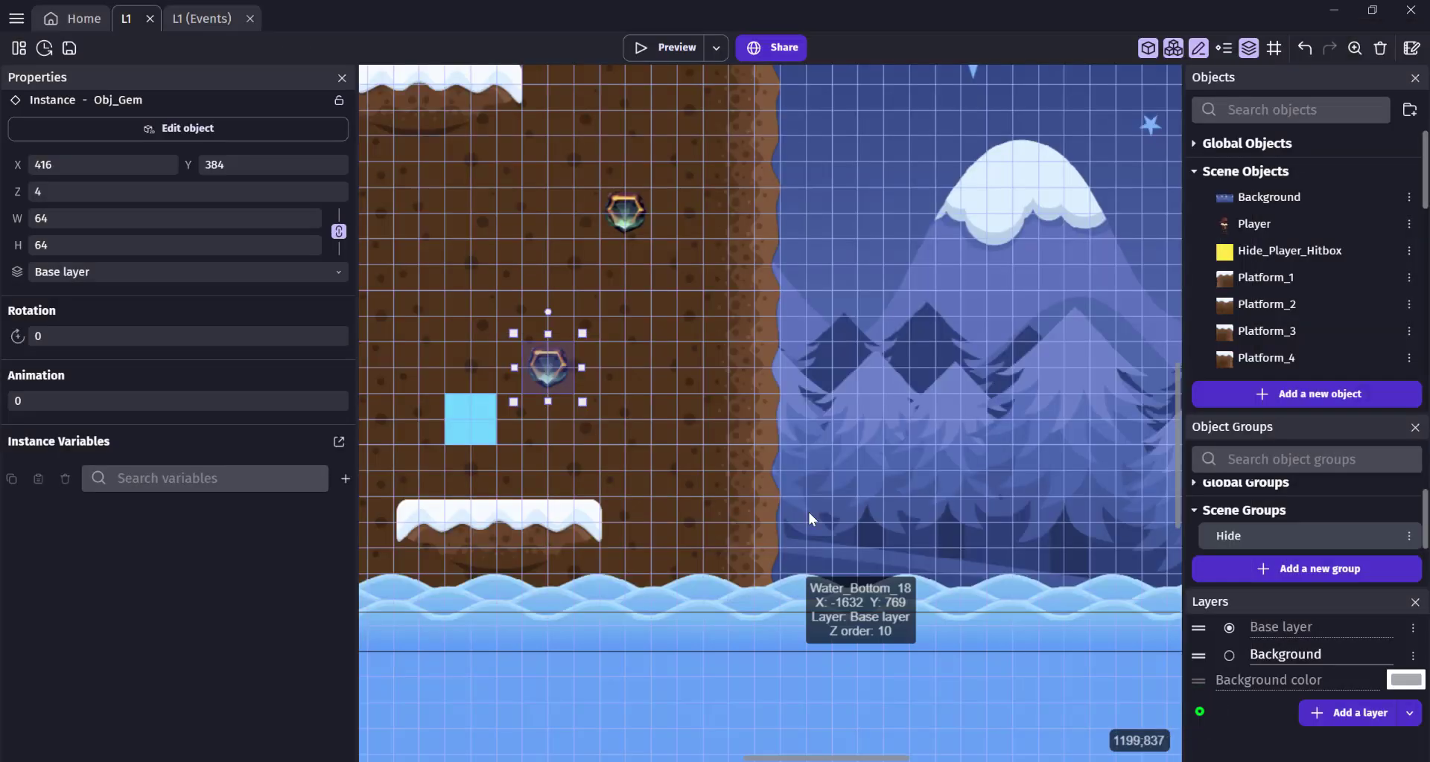
Add a Tween object Y position action for Obj_Gem to the repeating gem event, with the identifier "gemRebuild"
click(203, 20)
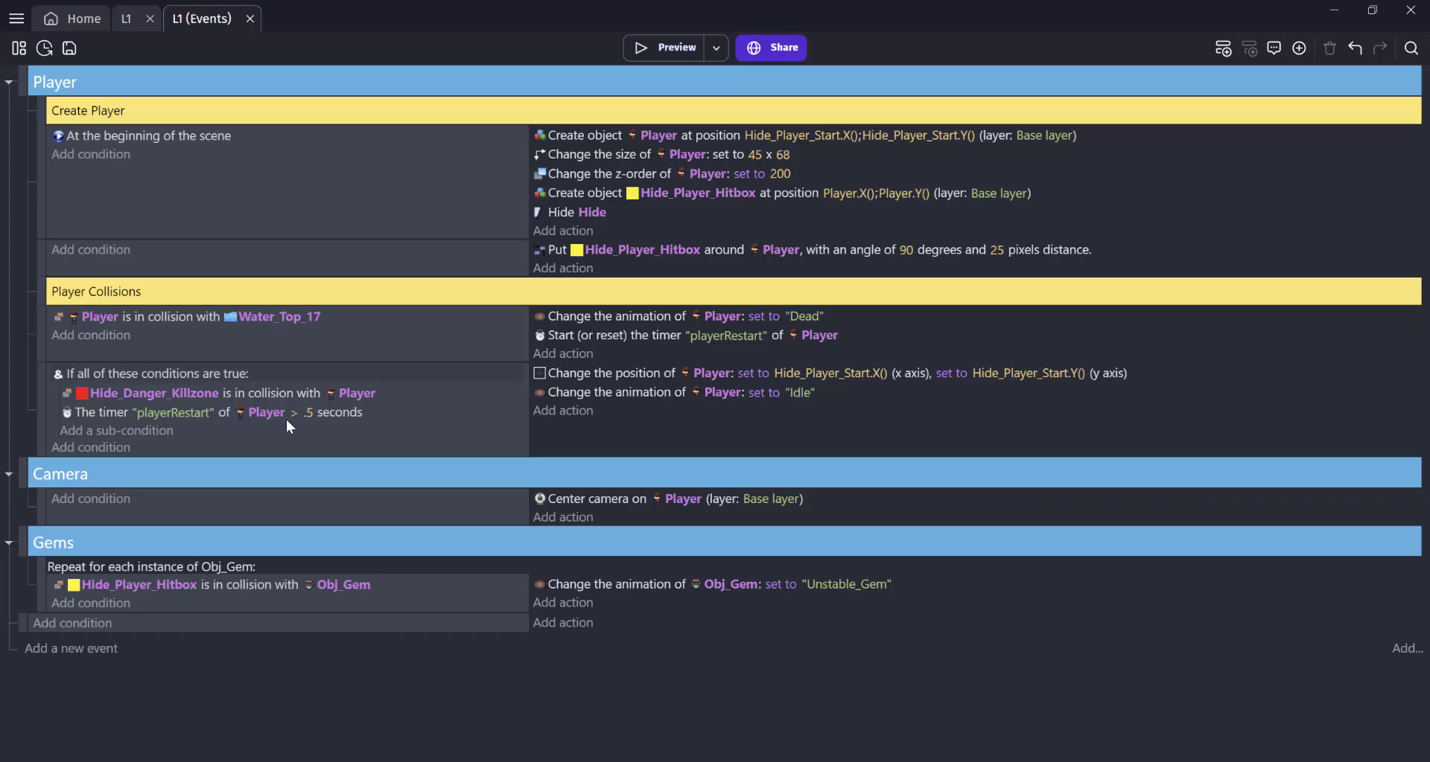
click(576, 605)
text(ge)
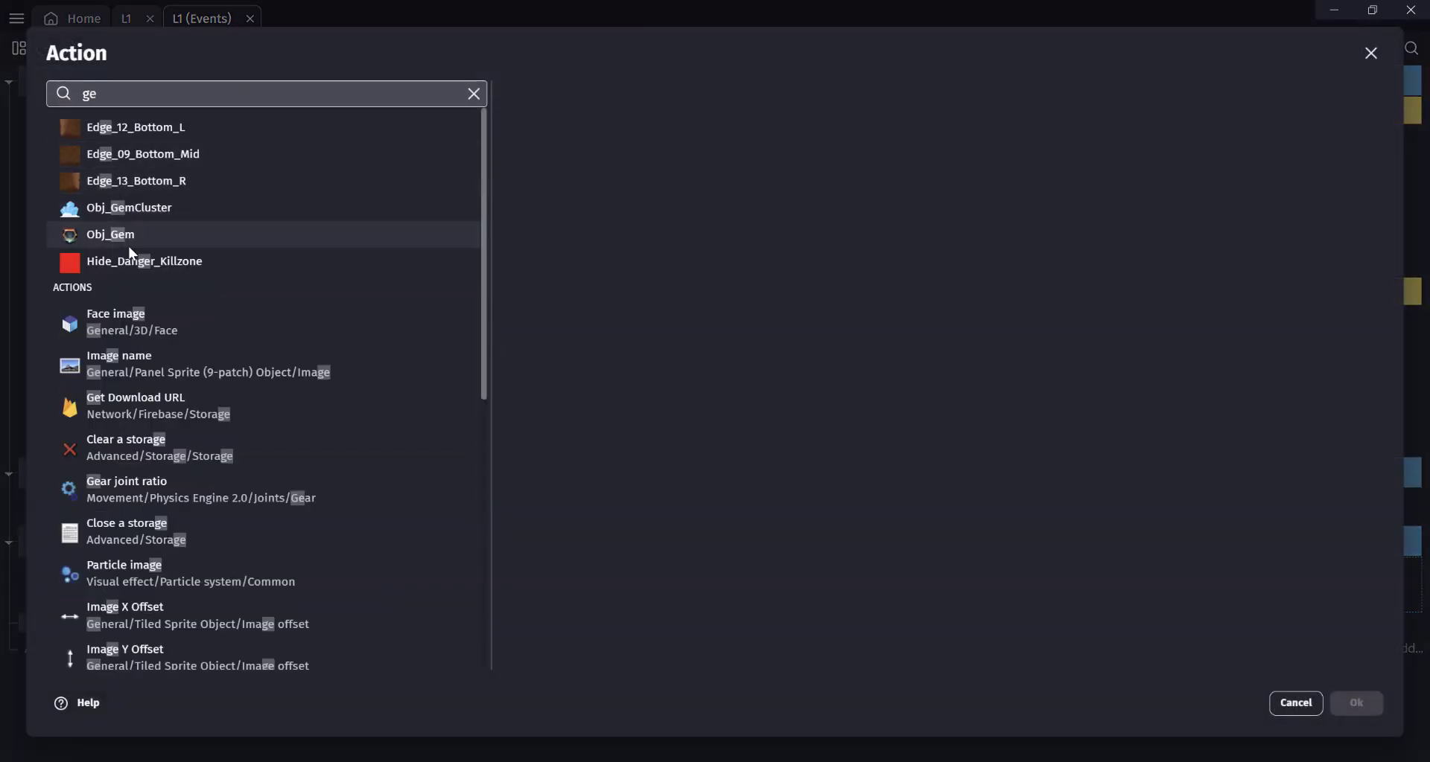
click(128, 233)
text(tween y)
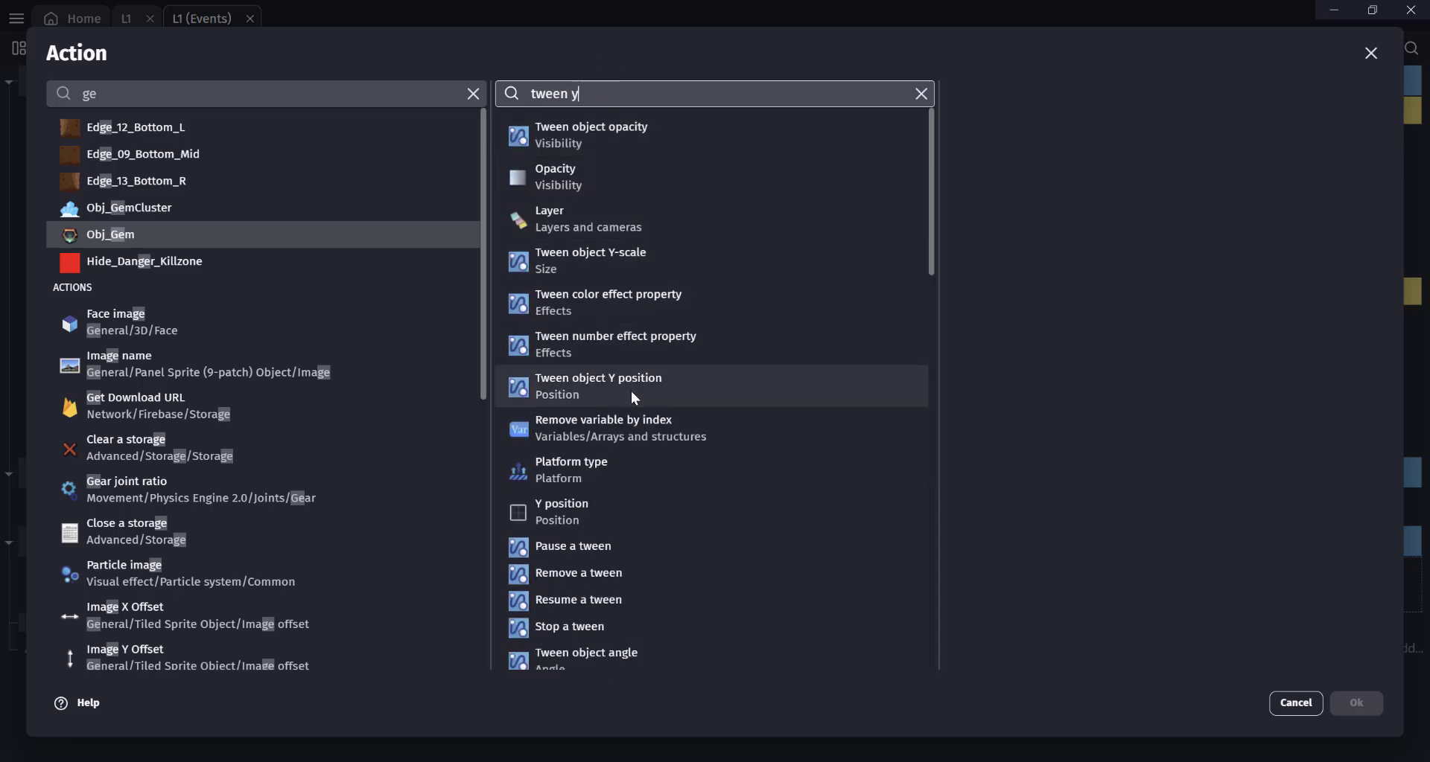
click(631, 391)
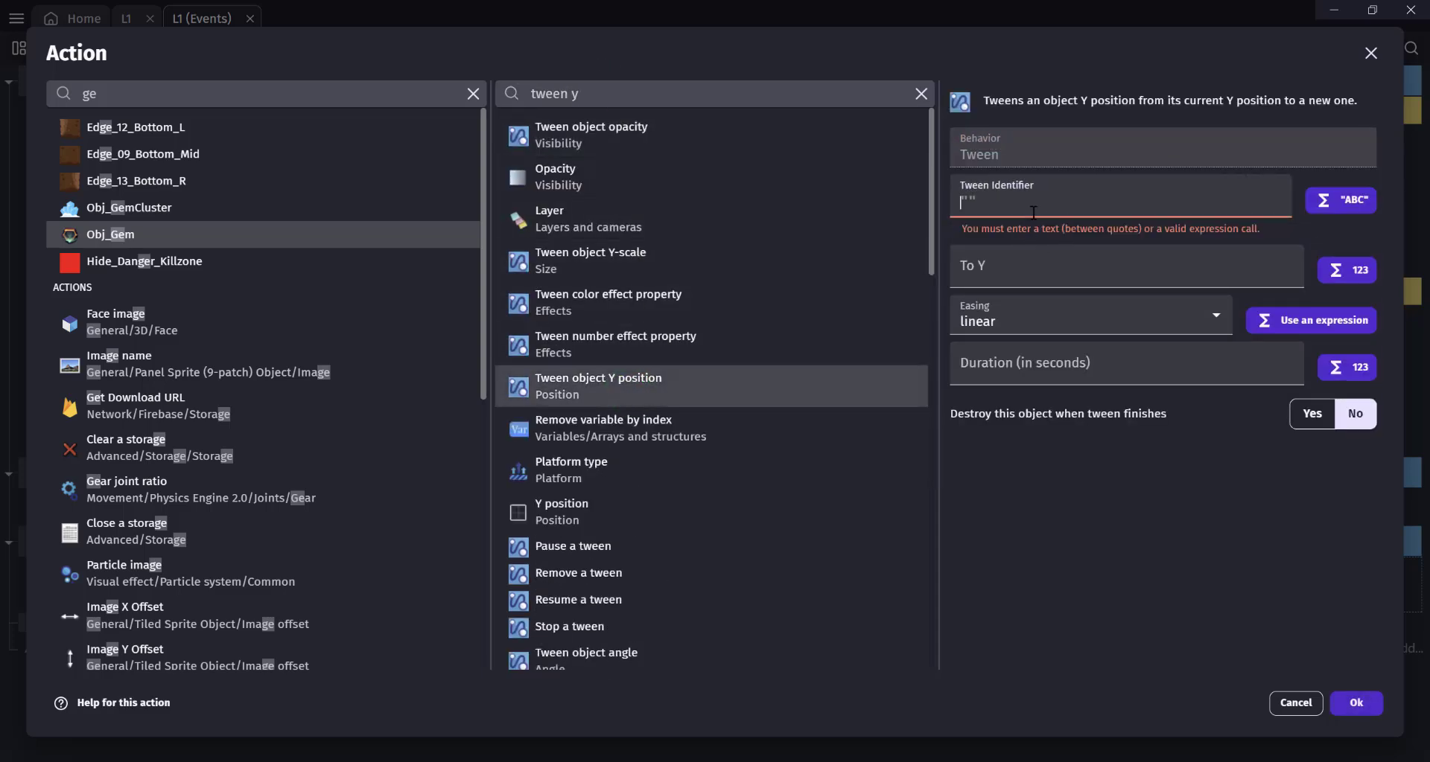
click(1032, 213)
text("gem)
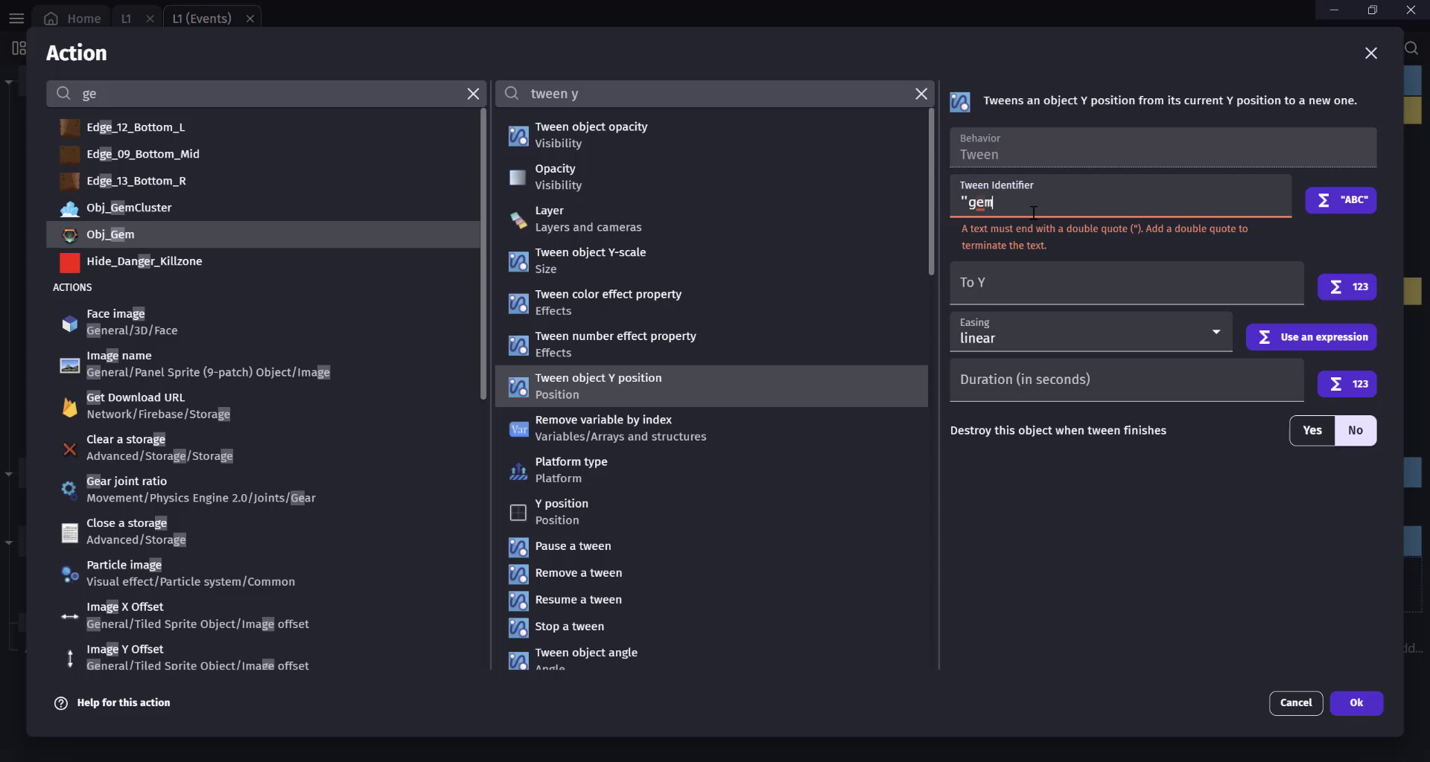
text(Rebuild")
Set the gem tween's target Y to Obj_Gem.Y() + 50
click(1032, 232)
text(gem)
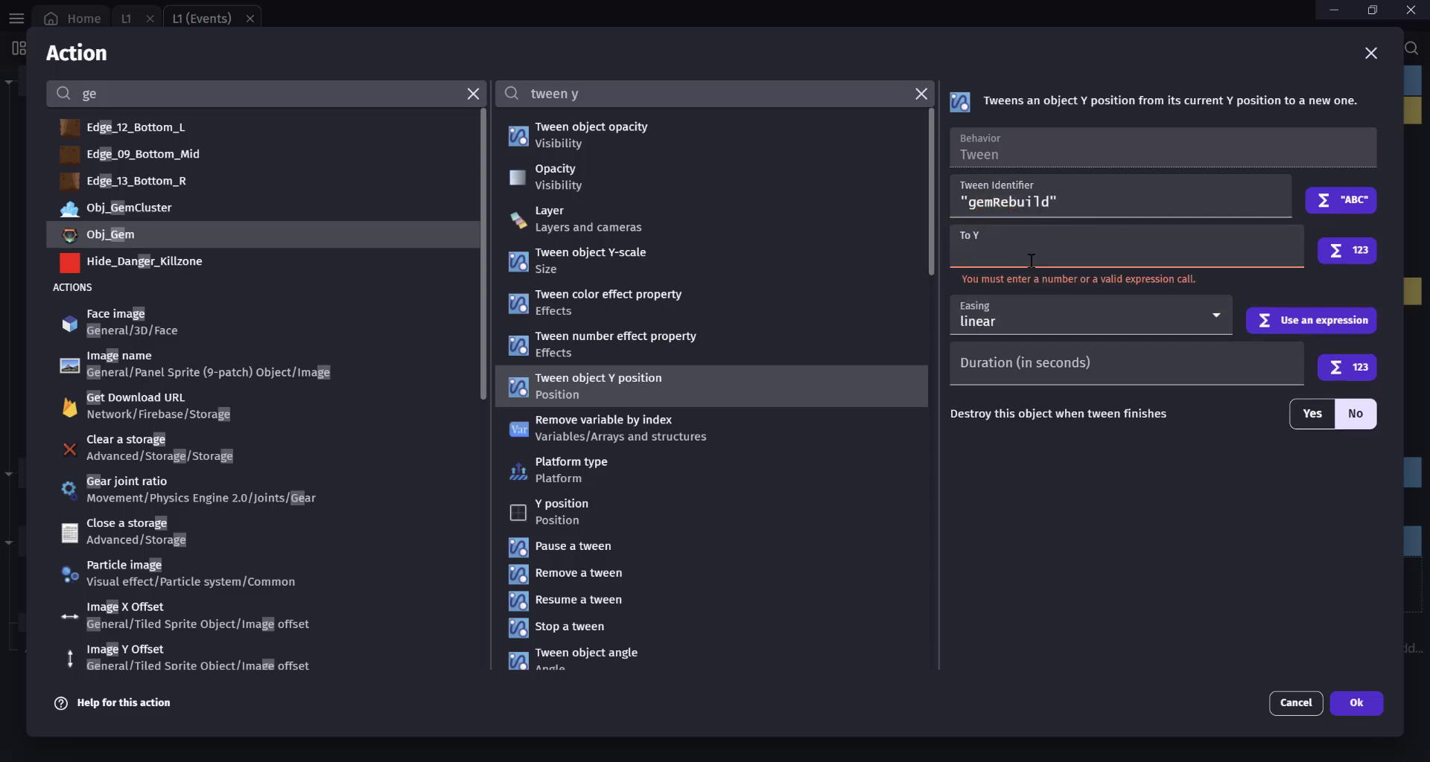
click(1027, 289)
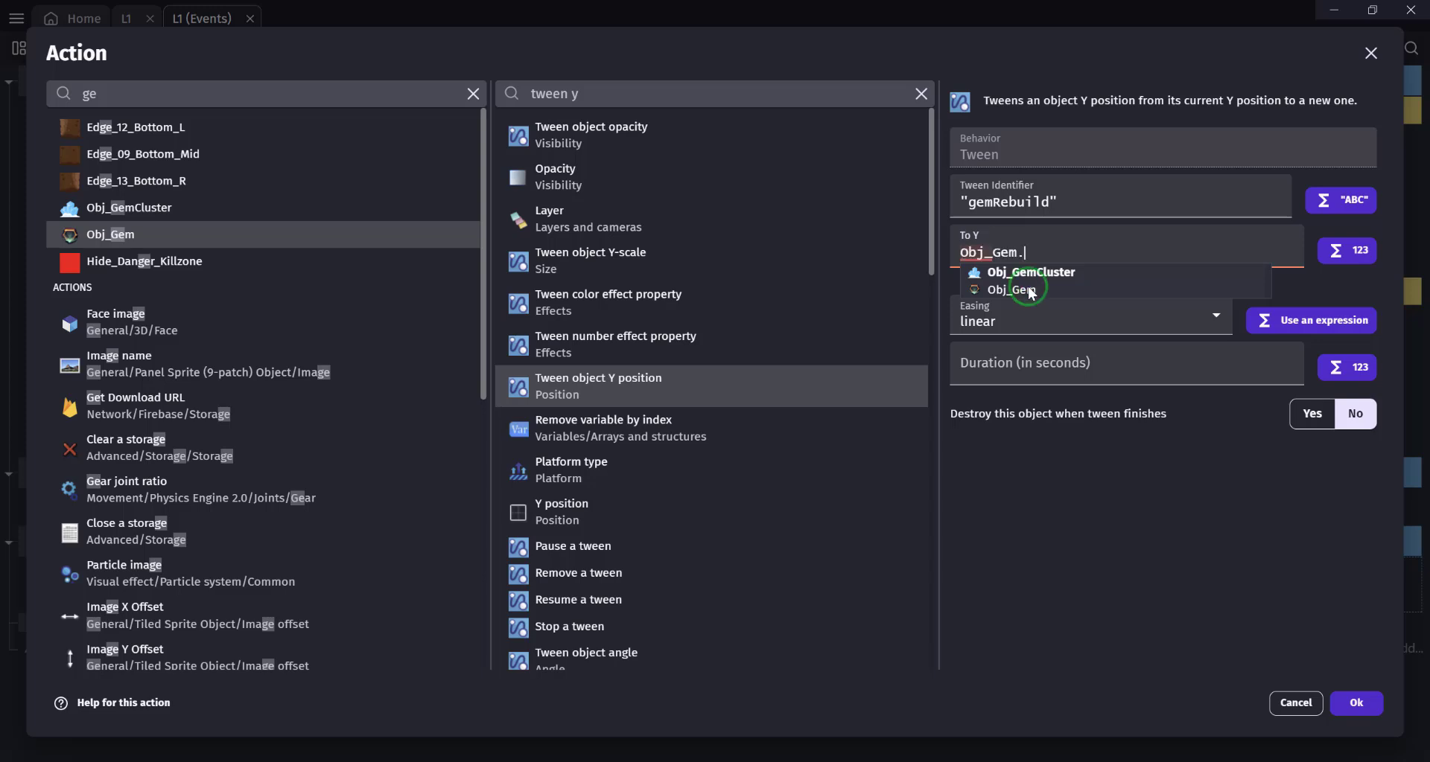
text(Y)
click(1013, 289)
text(+ 50)
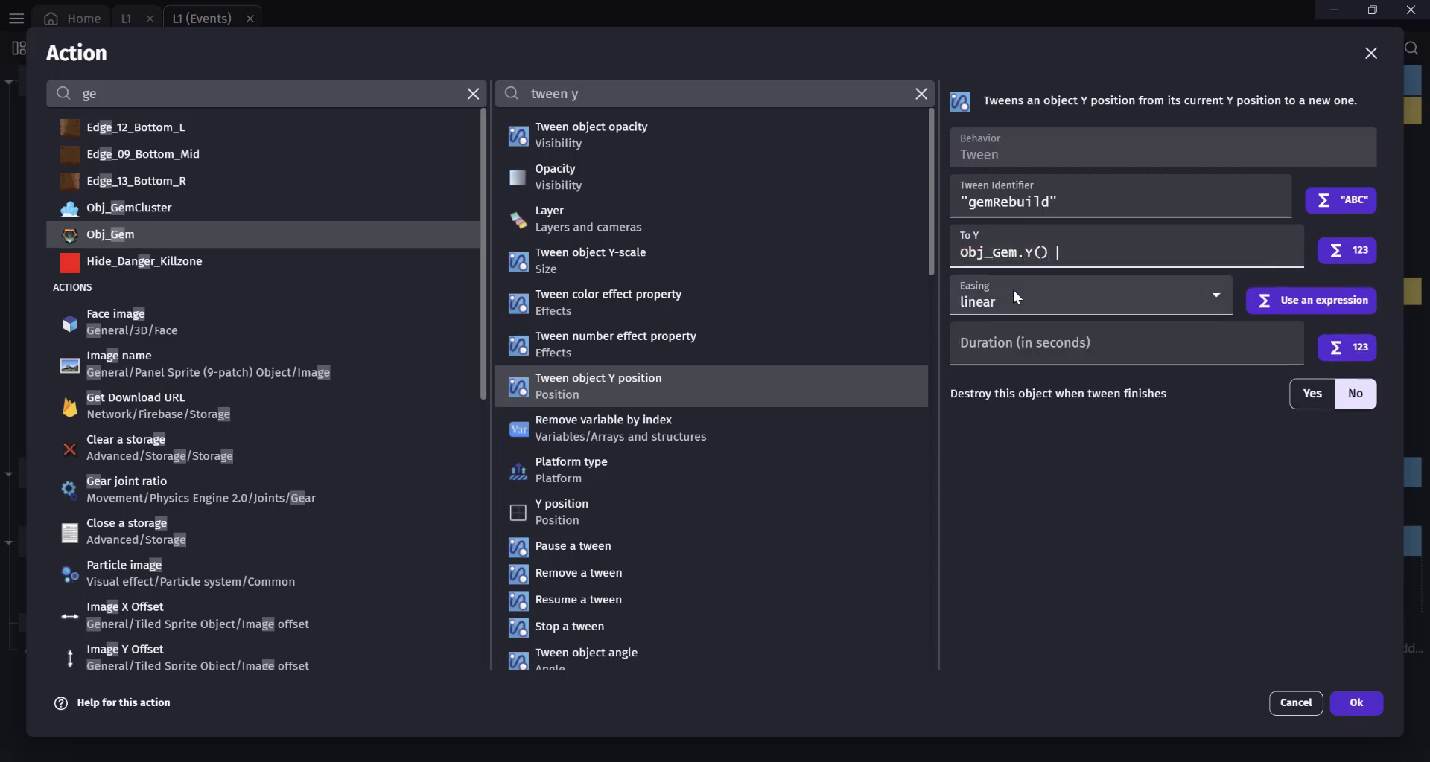
Give the gem tween swingFromTo easing and a 1-second duration, and have the gem destroyed when the tween finishes
click(1011, 297)
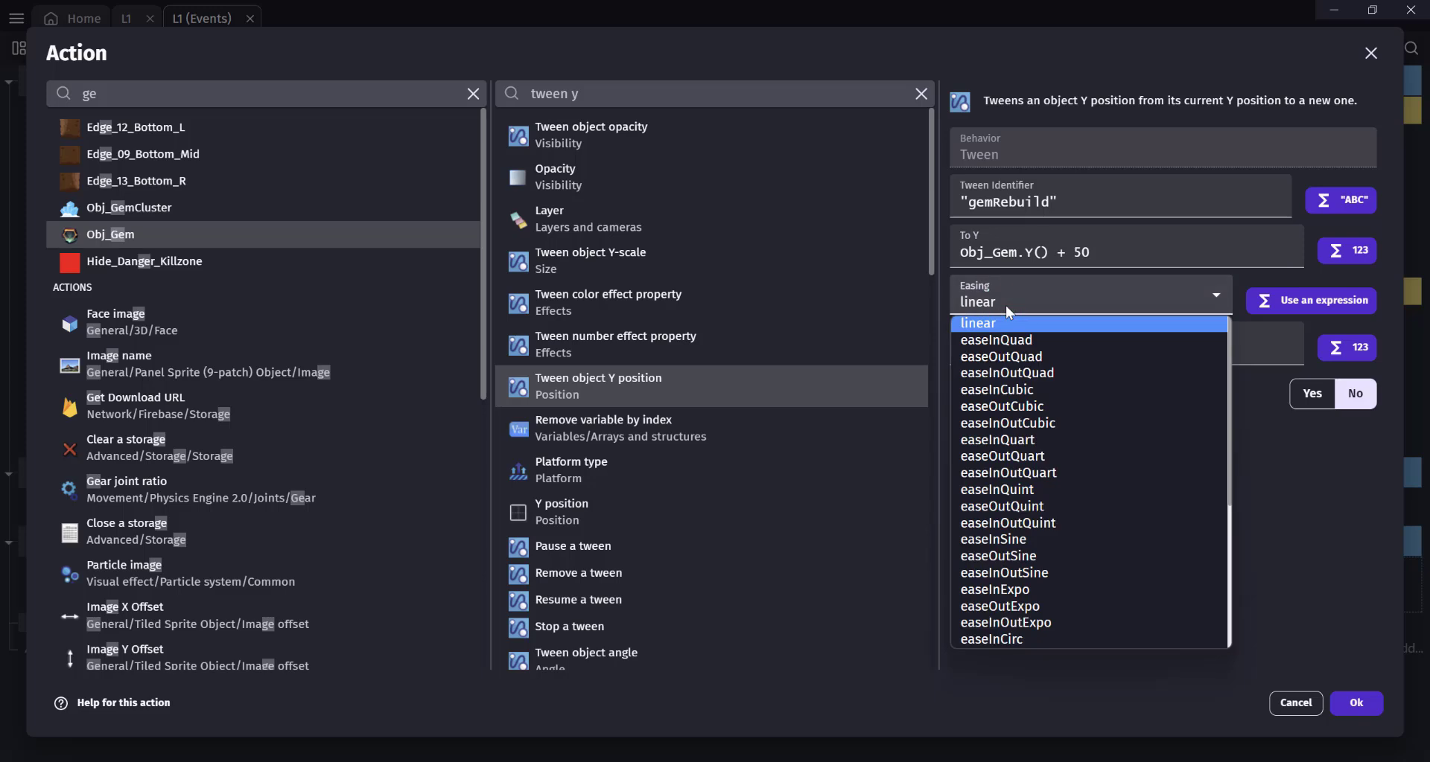
key(s)
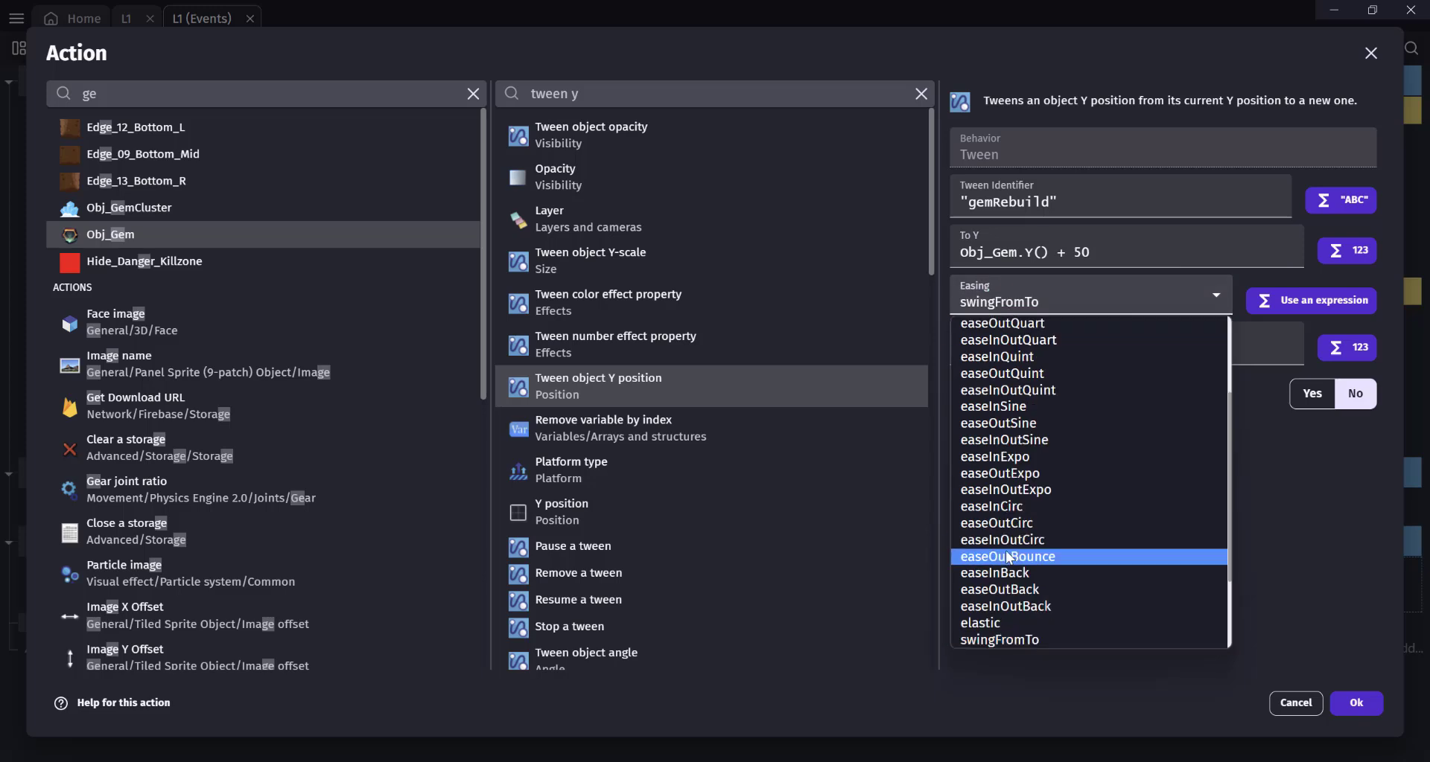
click(1048, 639)
click(1048, 363)
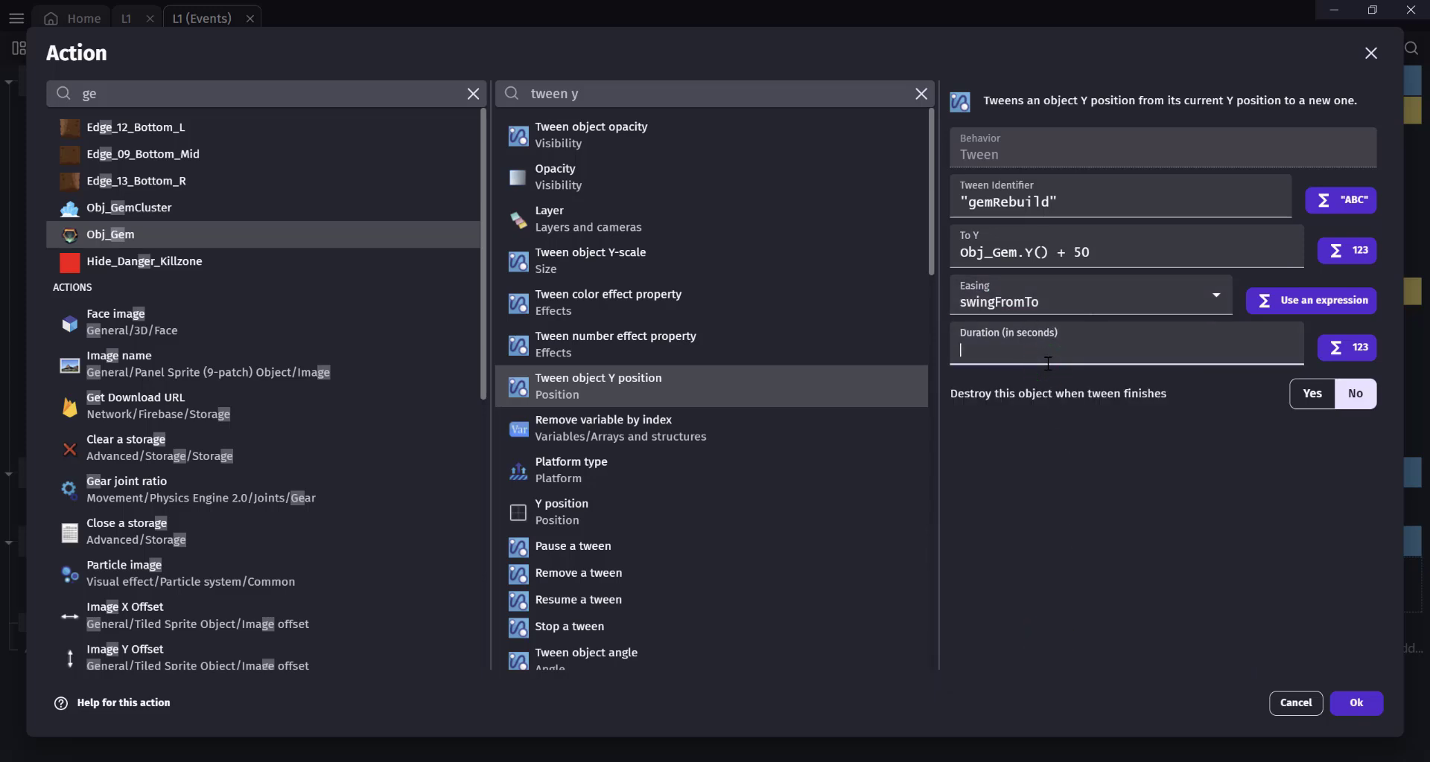
click(1093, 471)
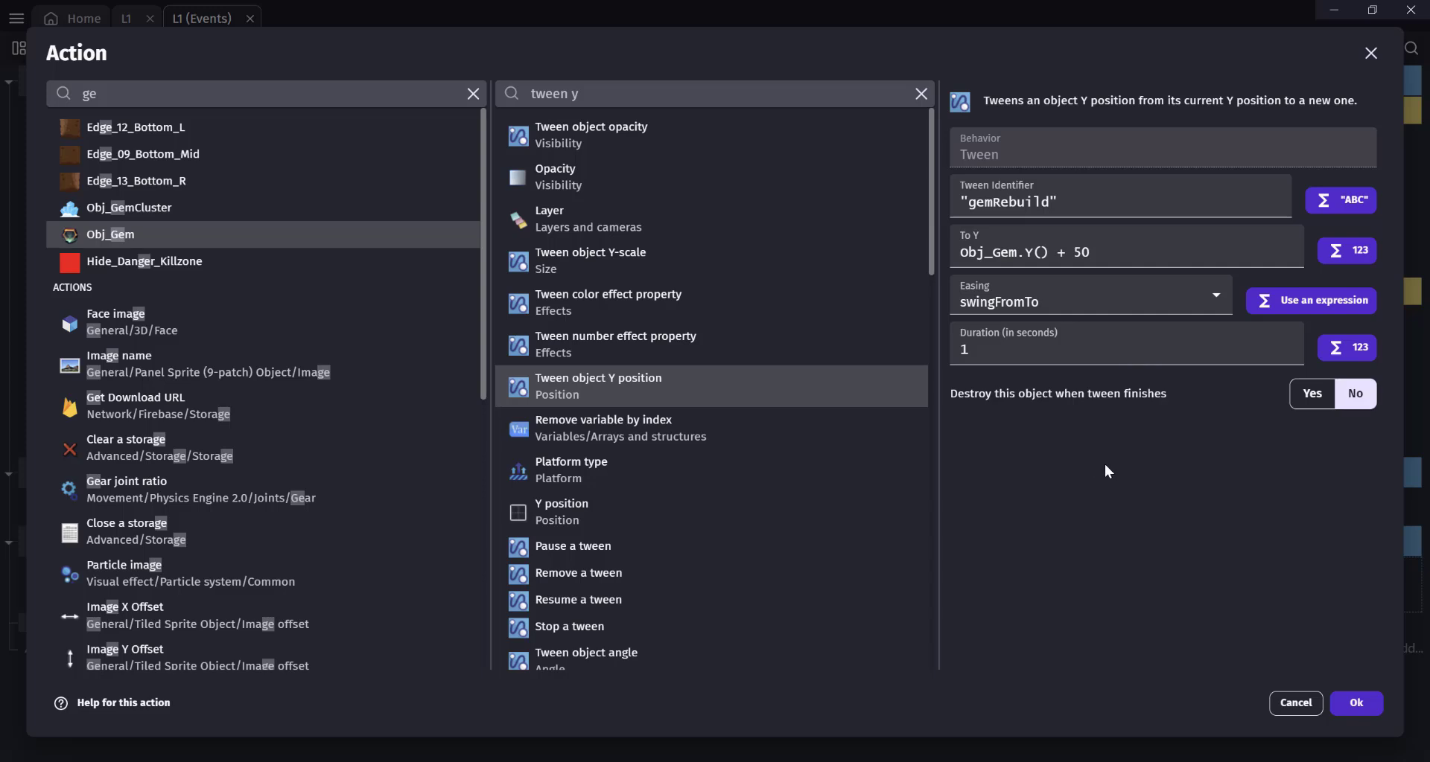
click(1312, 401)
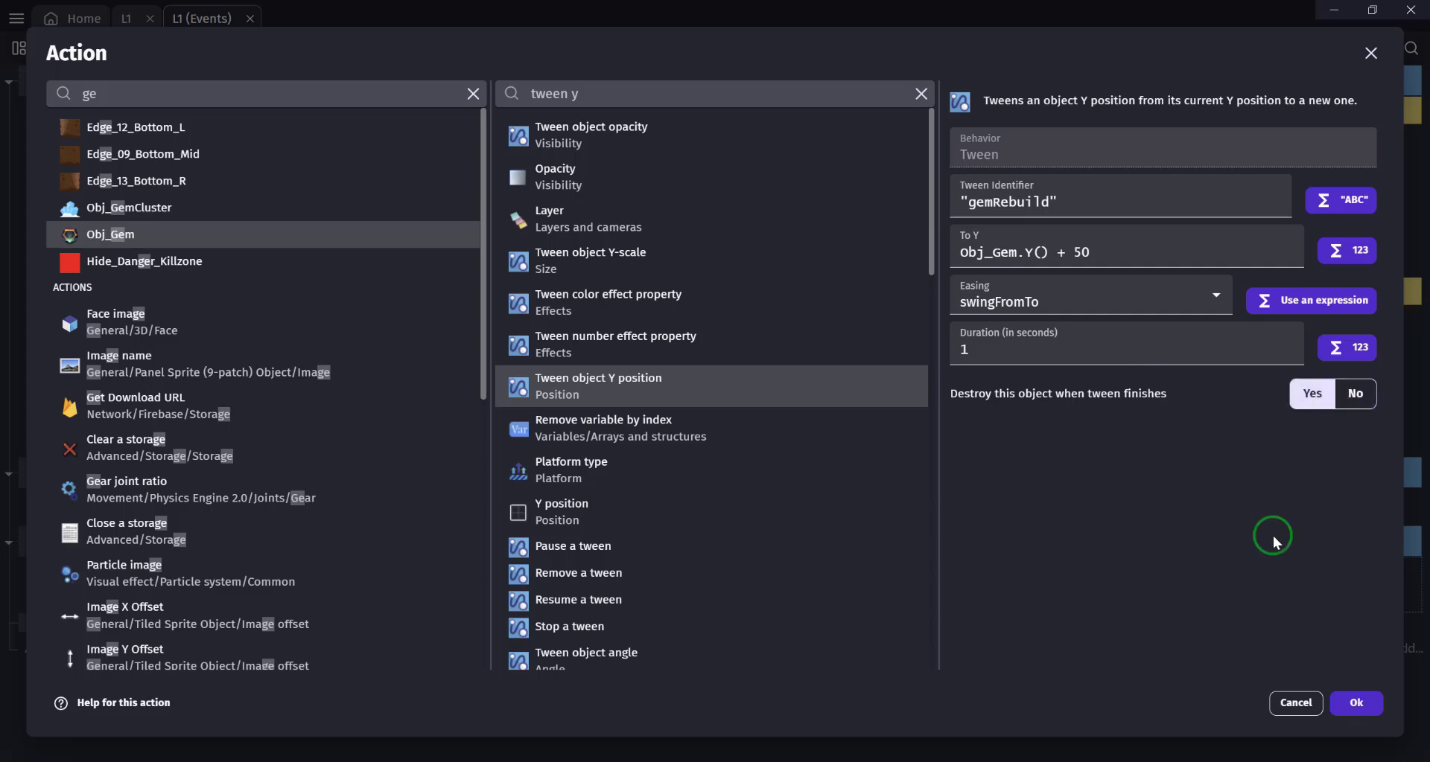
click(1370, 706)
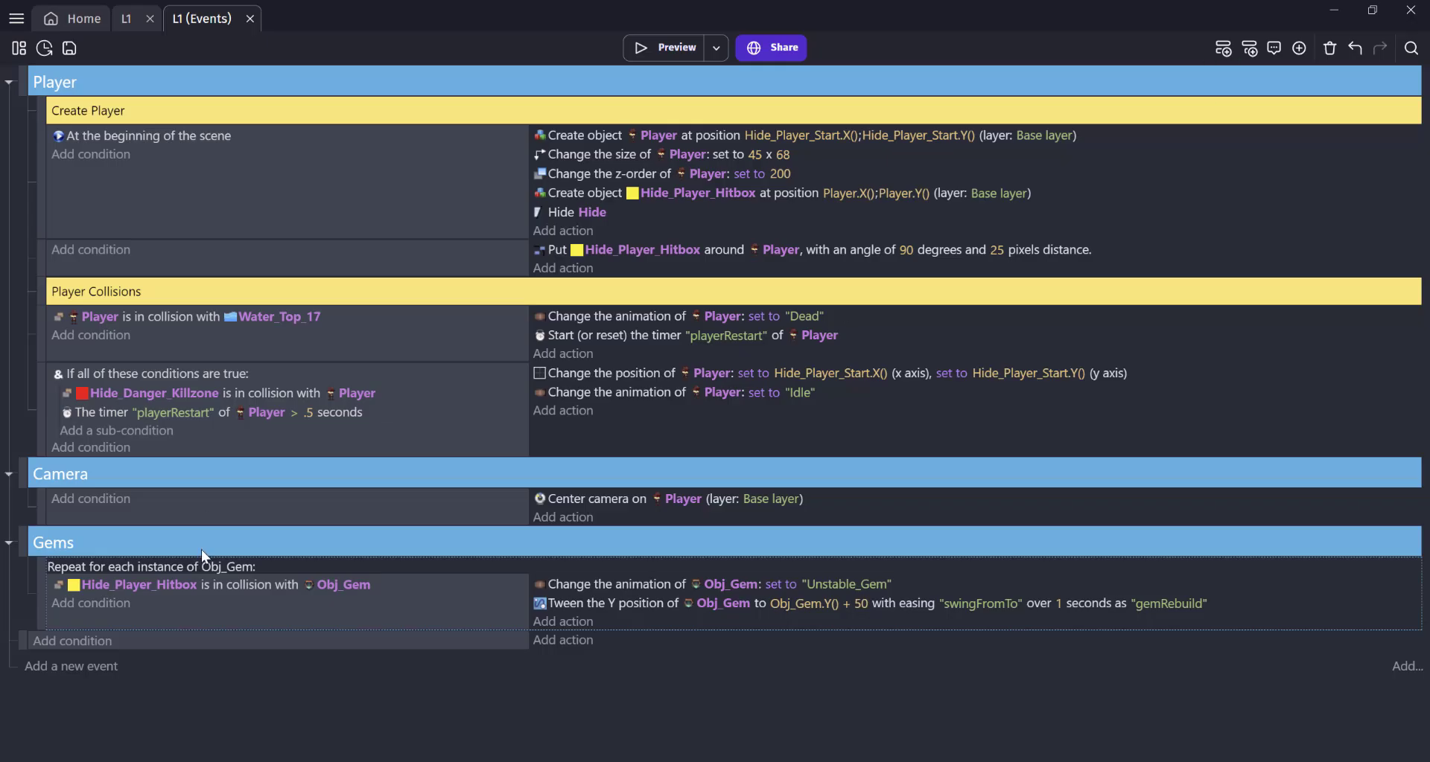
Add a Trigger once condition below the hitbox collision condition in the repeating gem event
click(101, 602)
text(trig)
click(149, 195)
click(1356, 703)
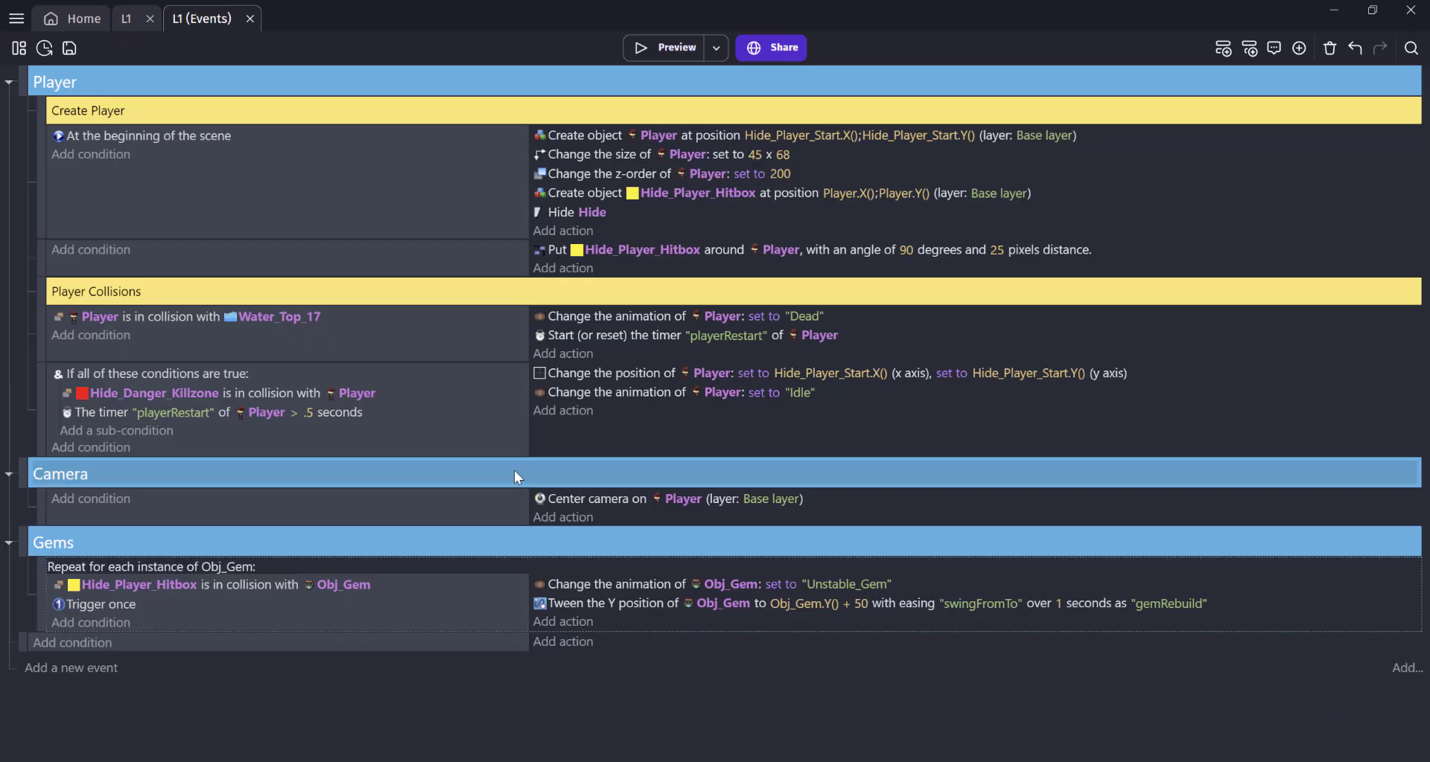
Preview the level to test the gem's behavior when the player lands on it, and return to the L1 scene
click(632, 48)
key(space)
key(Right)
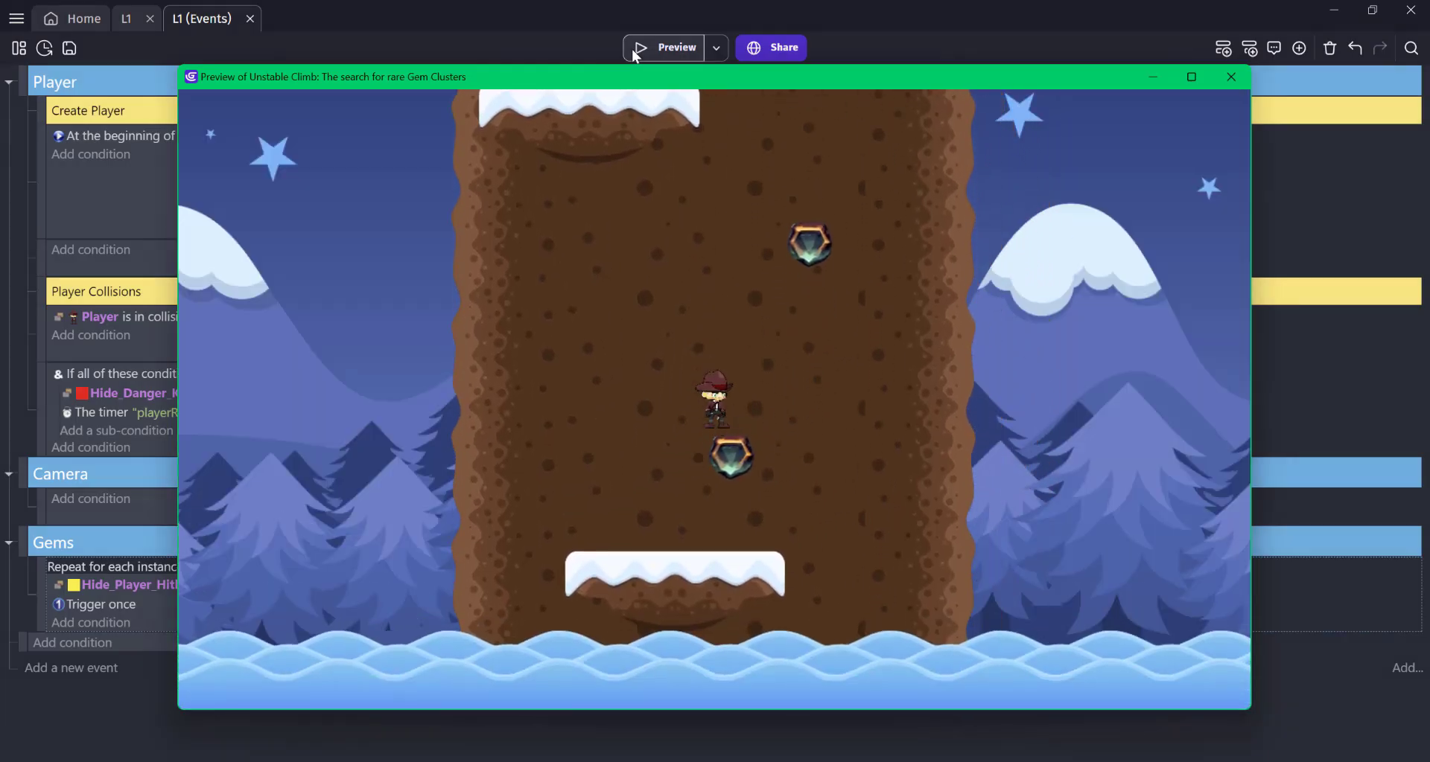
key(Left)
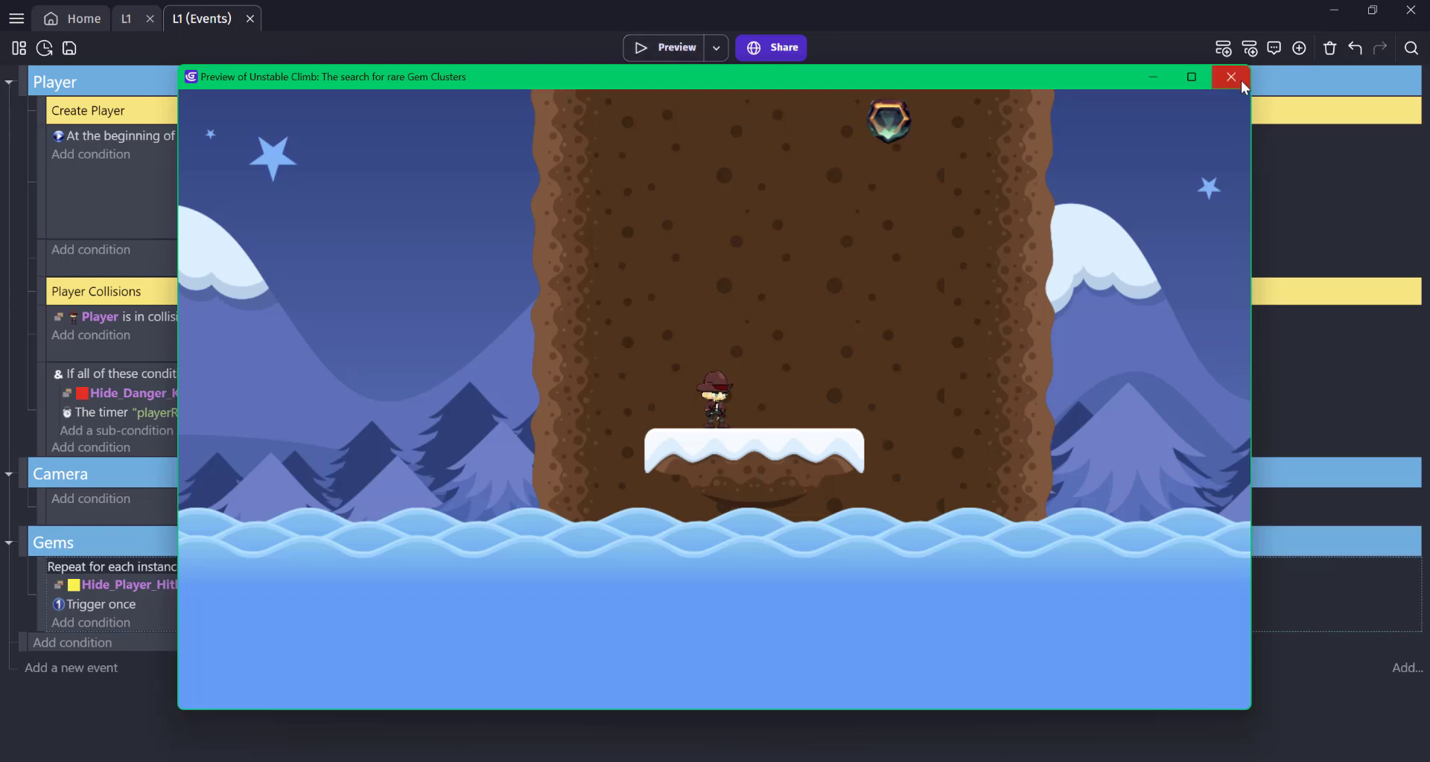
click(1236, 77)
click(122, 18)
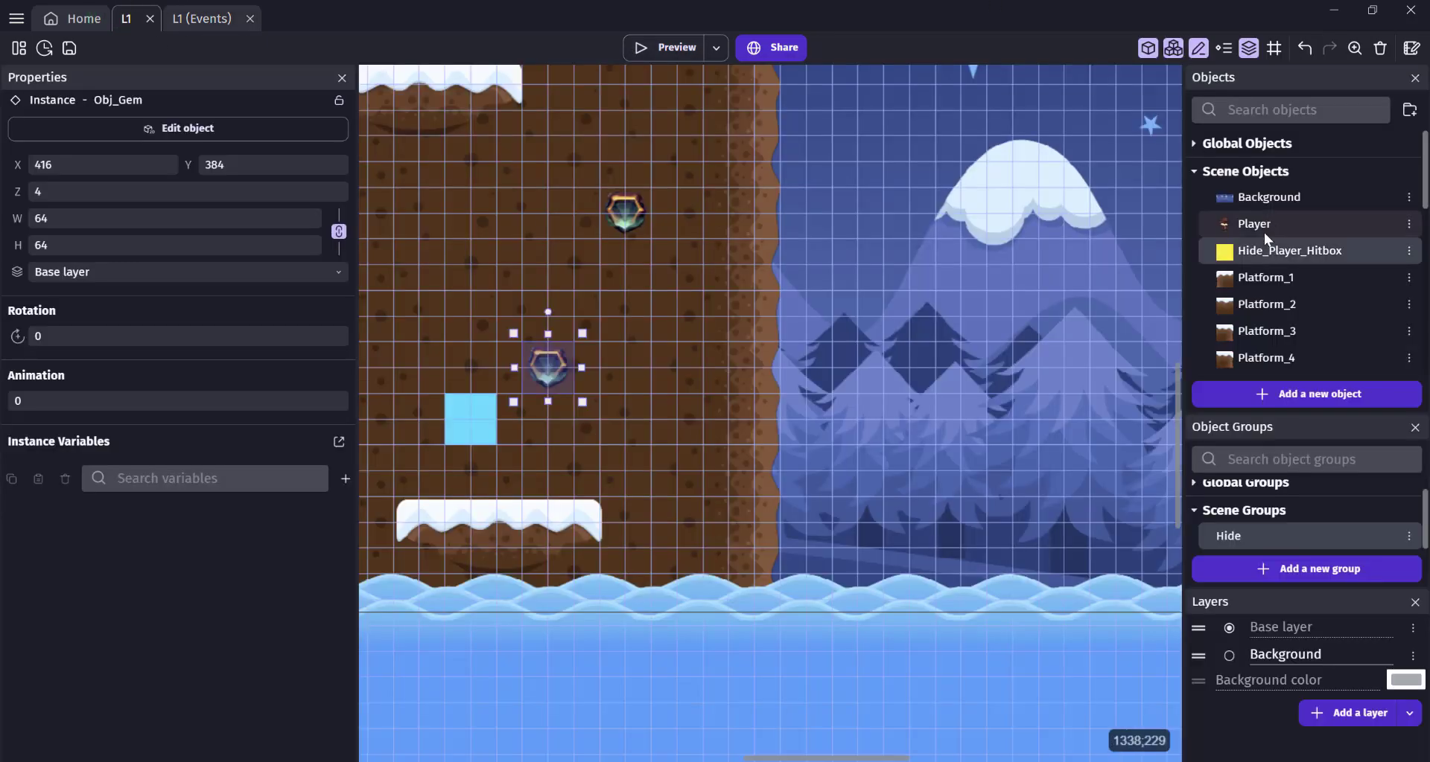
Move Hide_Player_Hitbox down beside the other Hide objects and create a new sprite object named Hide_GemPosition
drag(1263, 232, 1270, 366)
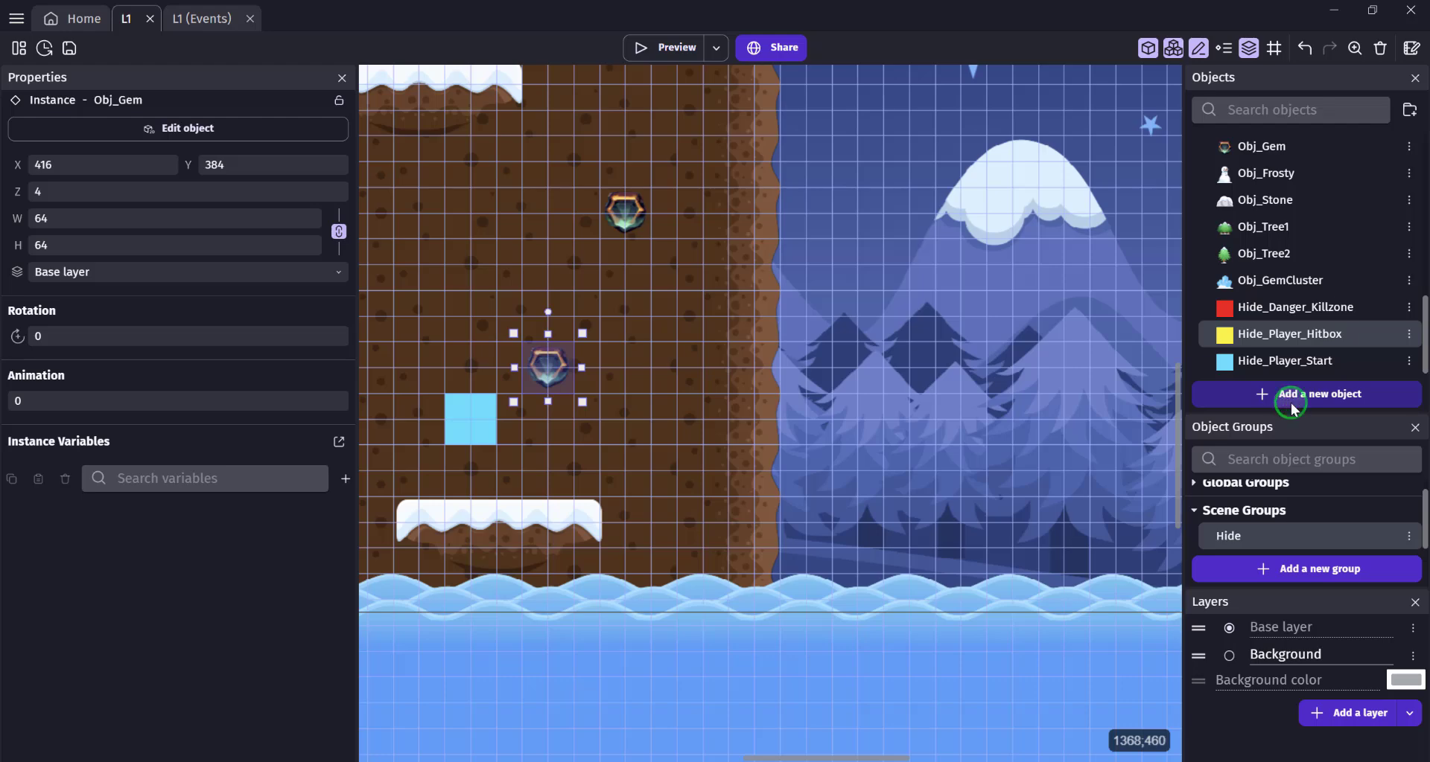
click(1290, 403)
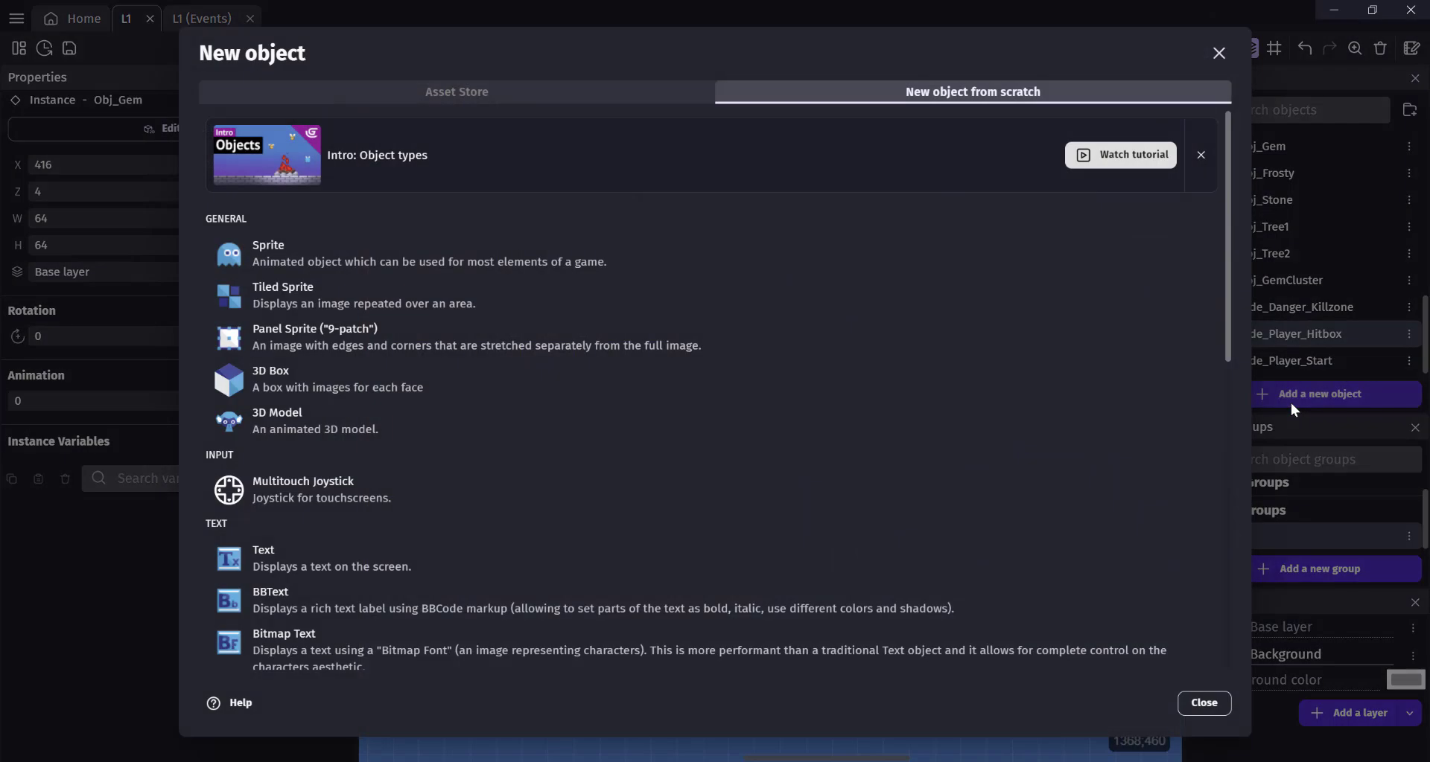
click(272, 246)
text(Hide_GemPosition)
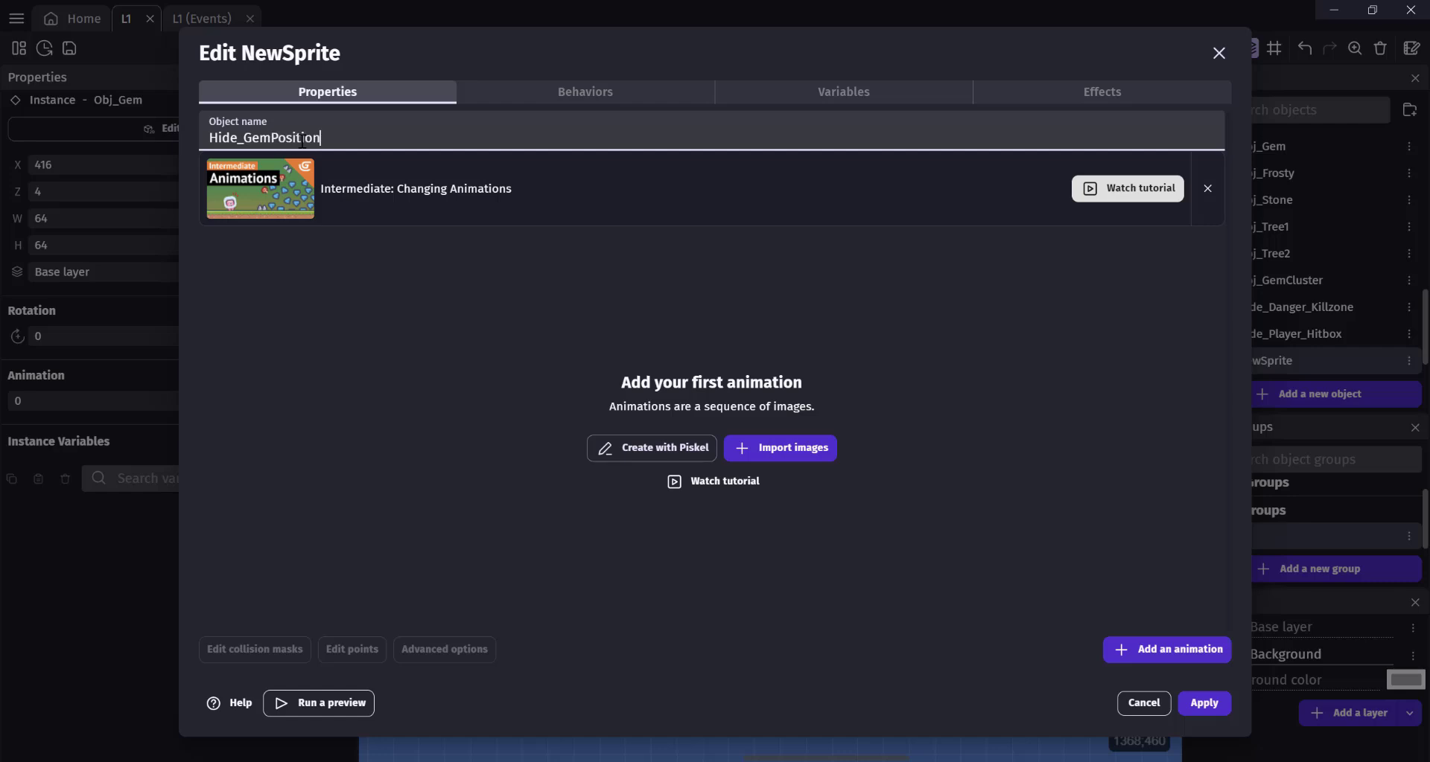
key(ctrl+a)
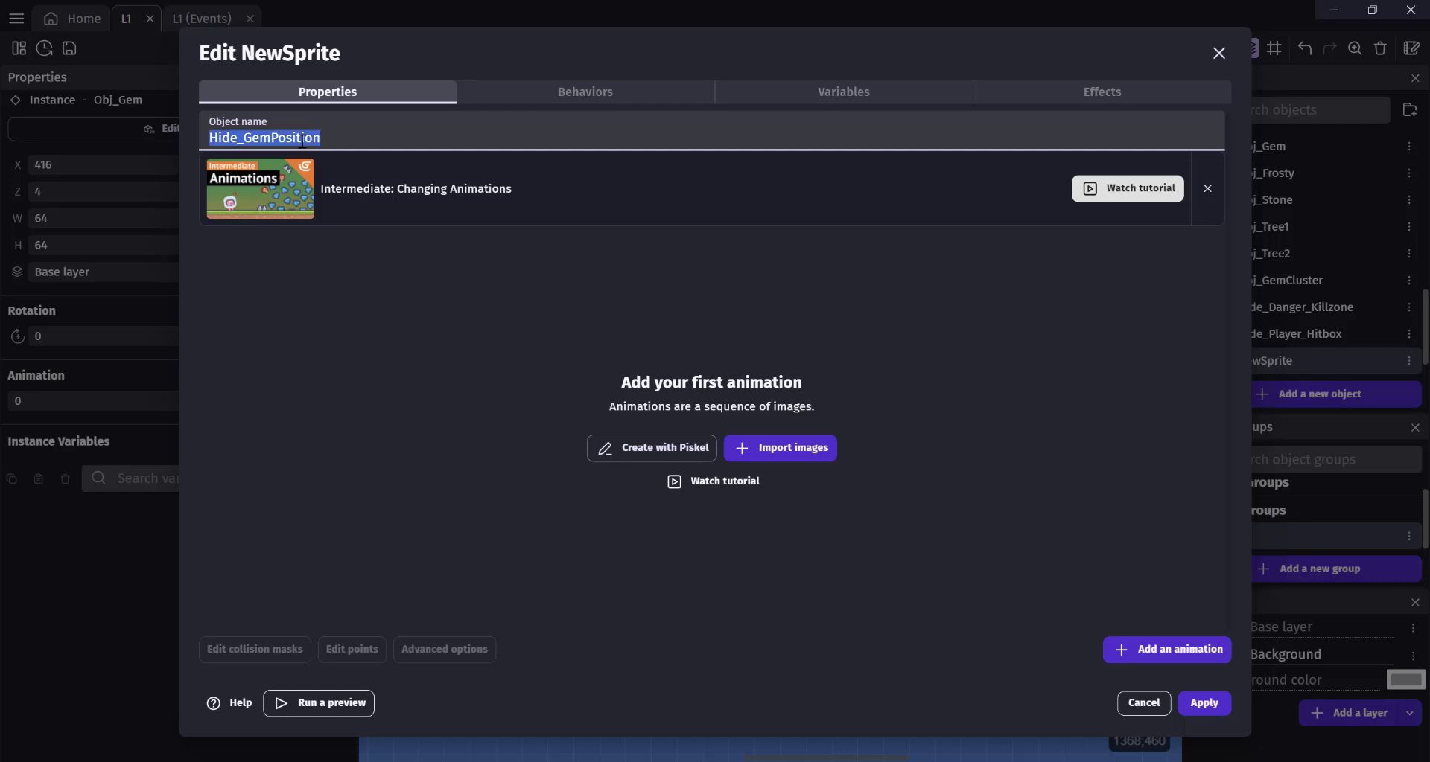
Start a new Piskel image for the sprite and resize its canvas to 64 × 64 px
click(633, 440)
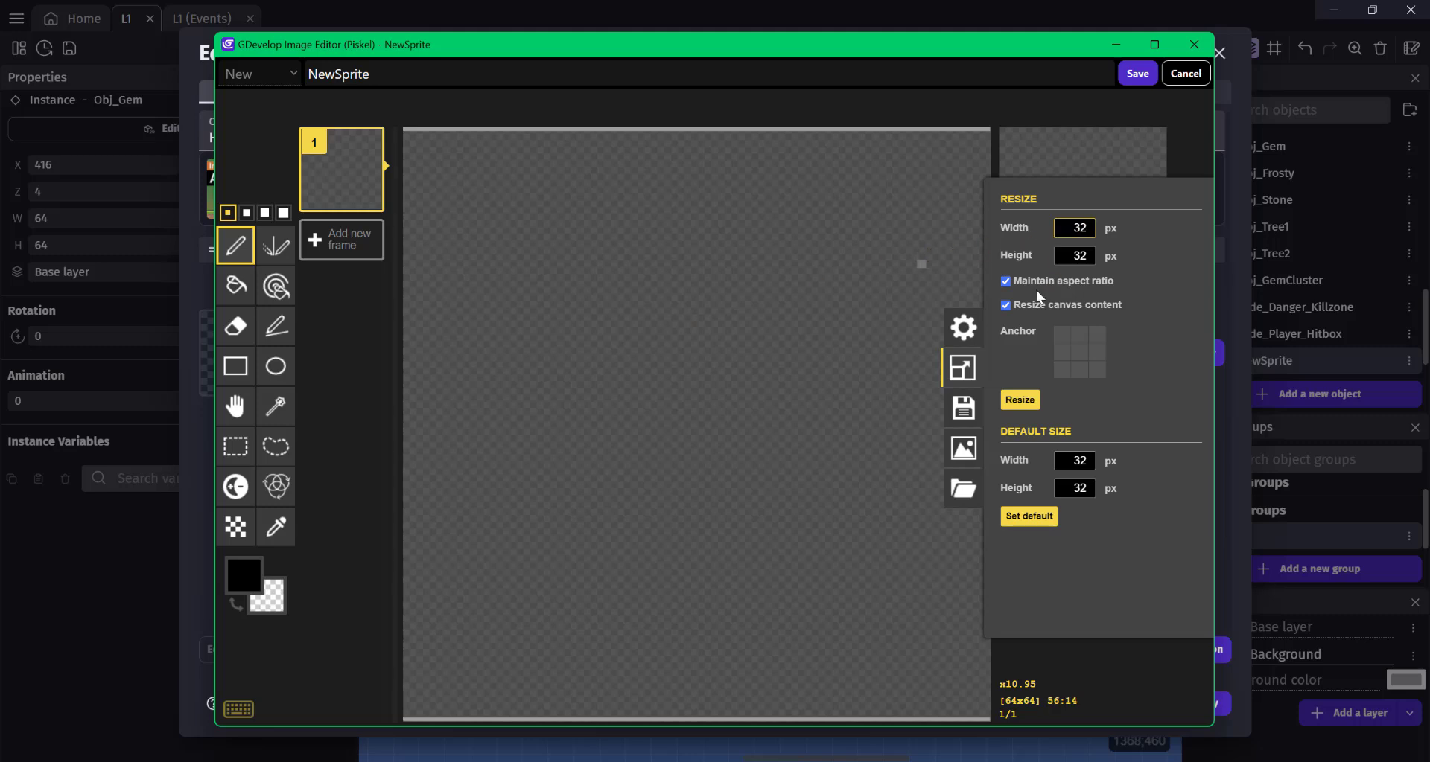
double_click(1081, 228)
text(64)
key(Tab)
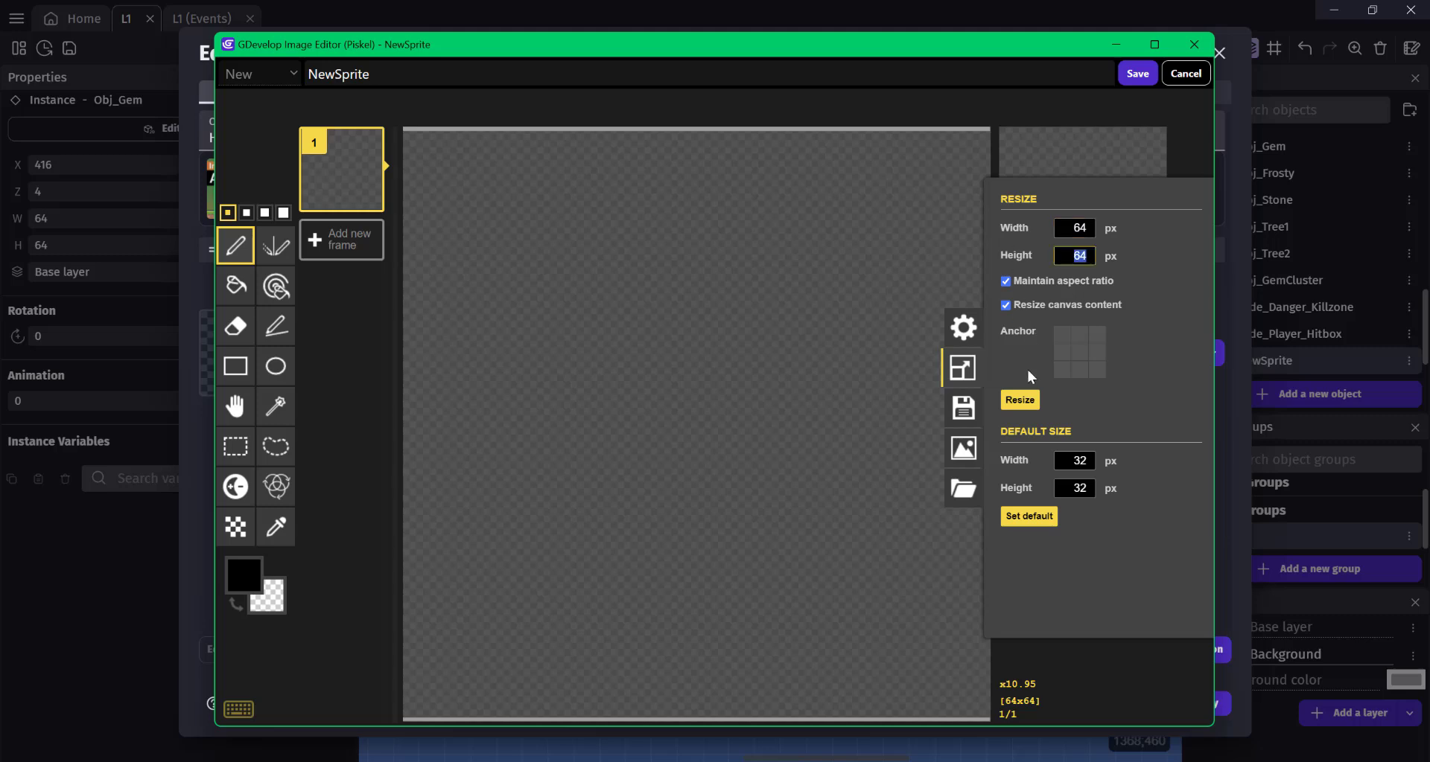
click(1019, 400)
scroll(652, 318, down, 2)
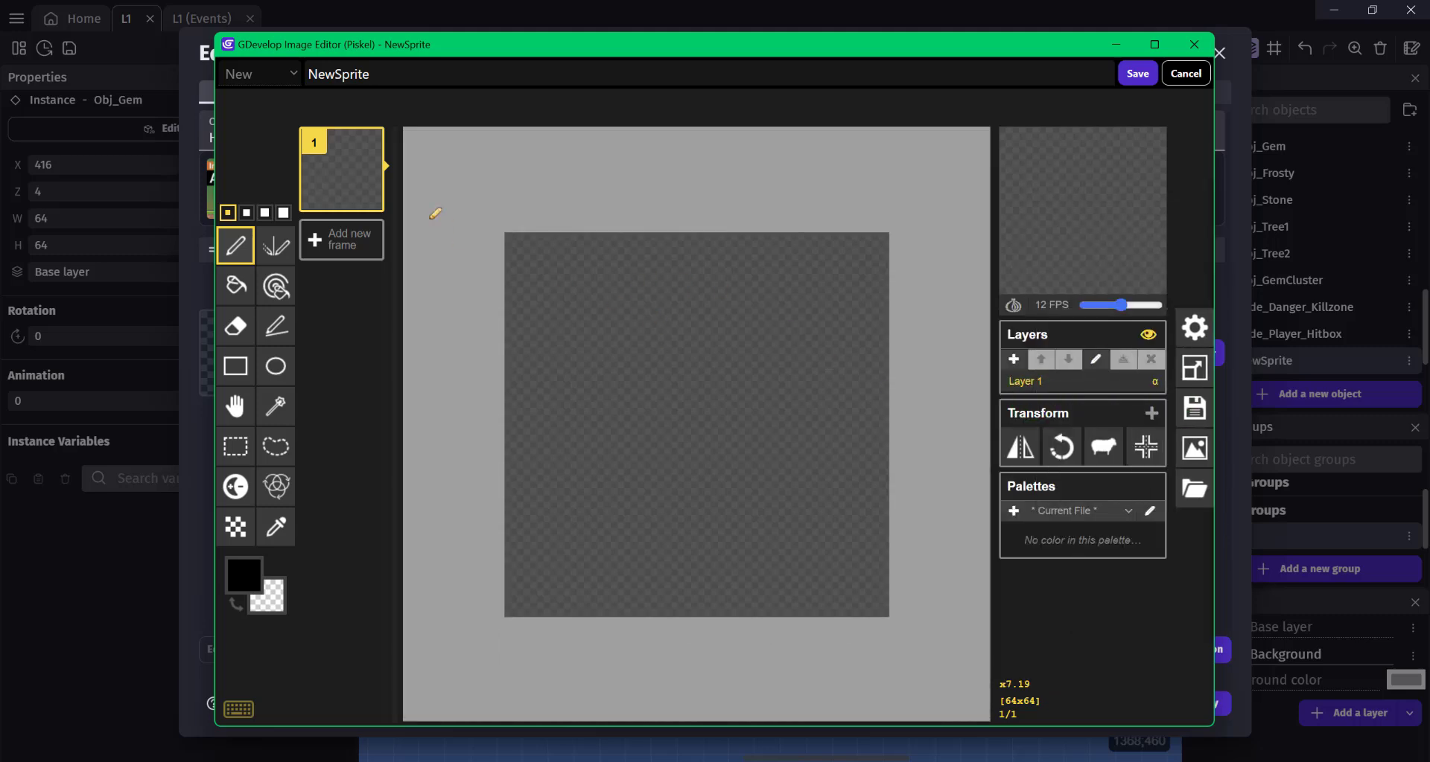
Choose an orange colour and fill the whole sprite canvas with it
click(243, 575)
click(403, 419)
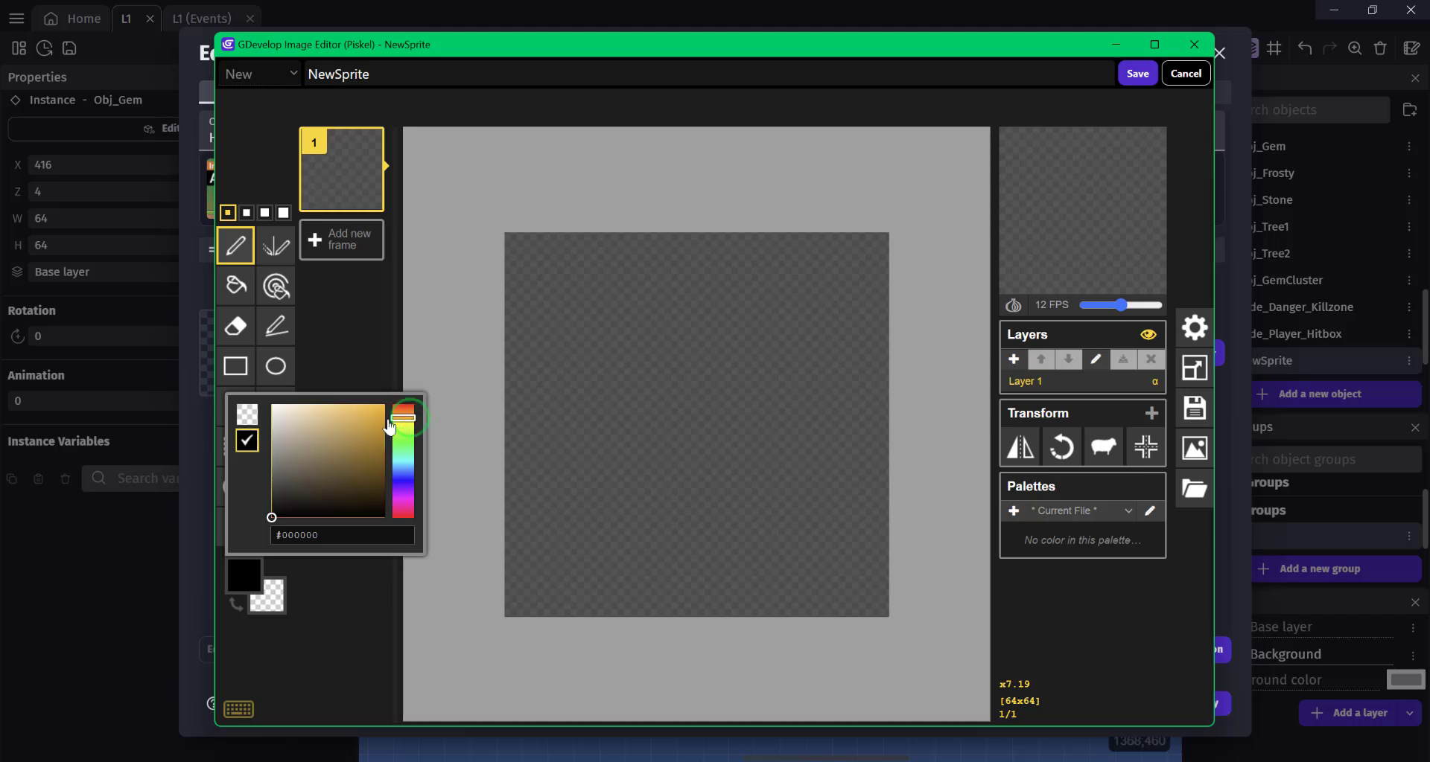
click(354, 411)
click(236, 285)
click(555, 387)
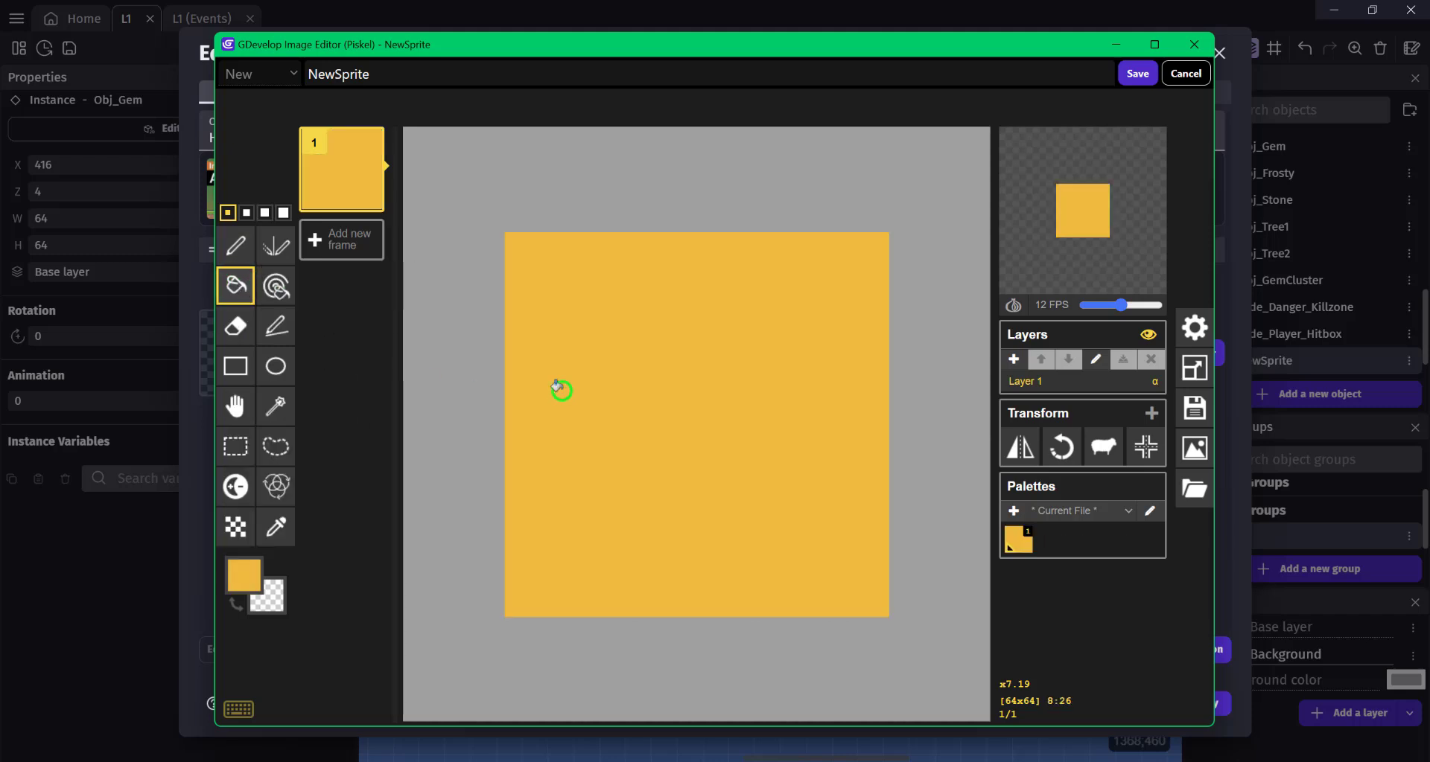
Name the animation Hide_GemPosition, save the image and apply the new object
double_click(320, 67)
text(Hide_GemPosition)
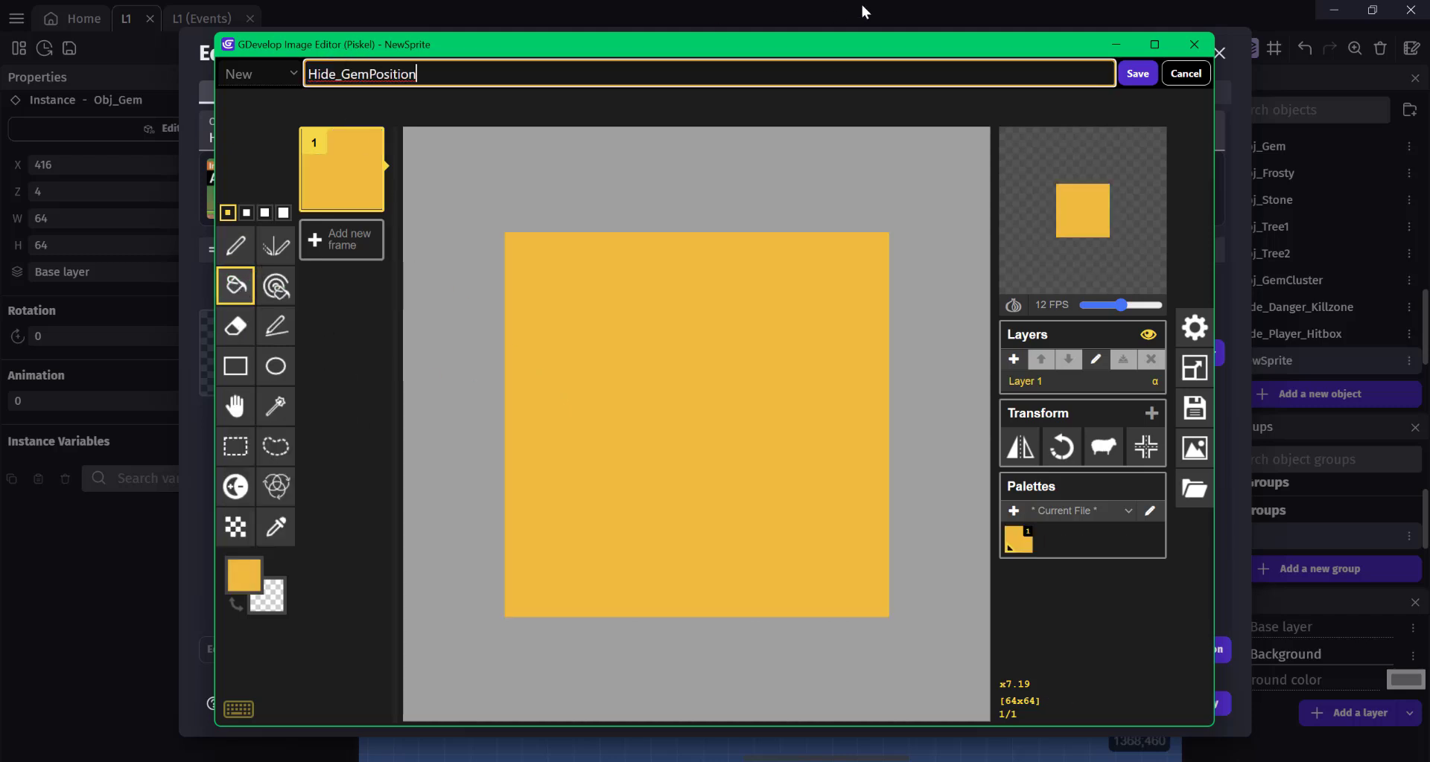
click(1137, 73)
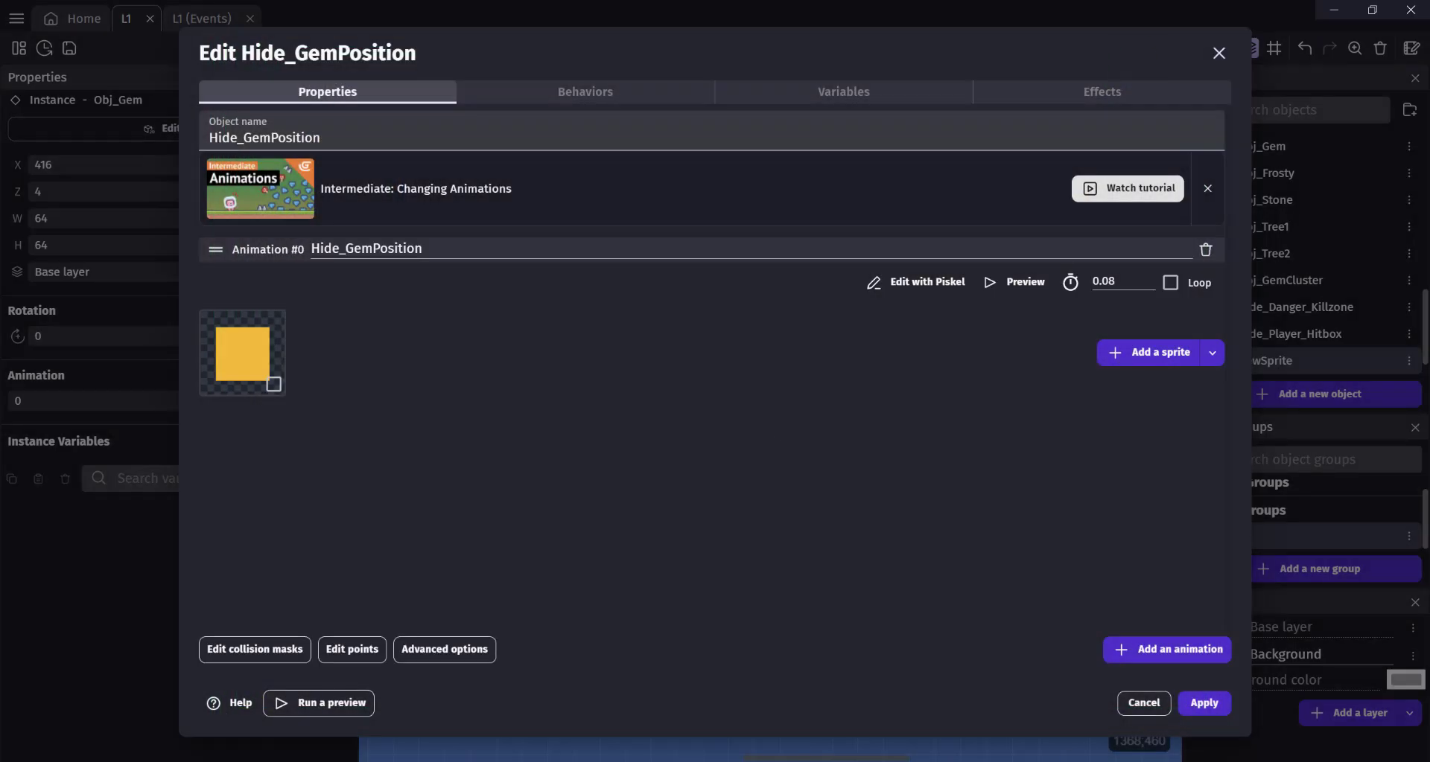
click(1203, 698)
Add Hide_GemPosition to the Hide object group
double_click(1225, 536)
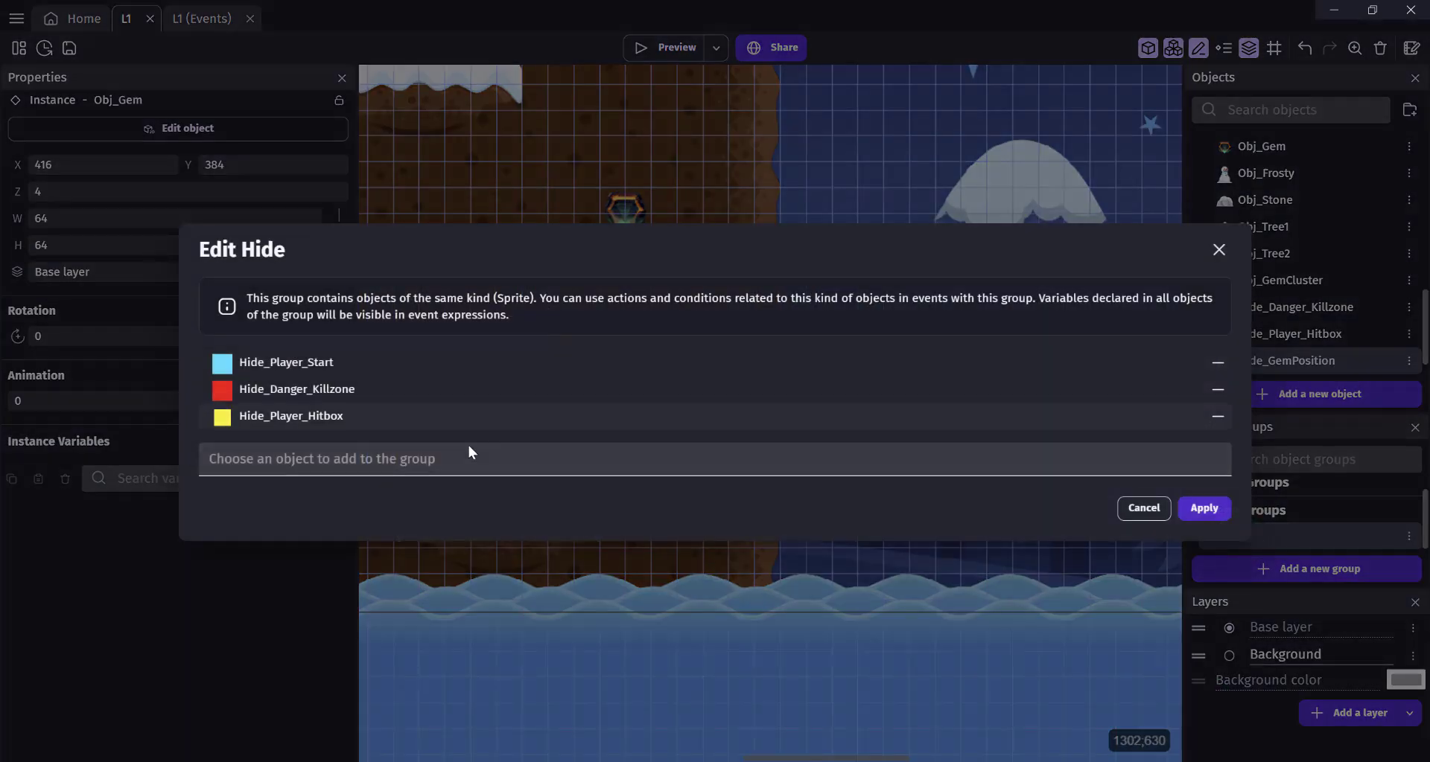
click(468, 457)
text(hi)
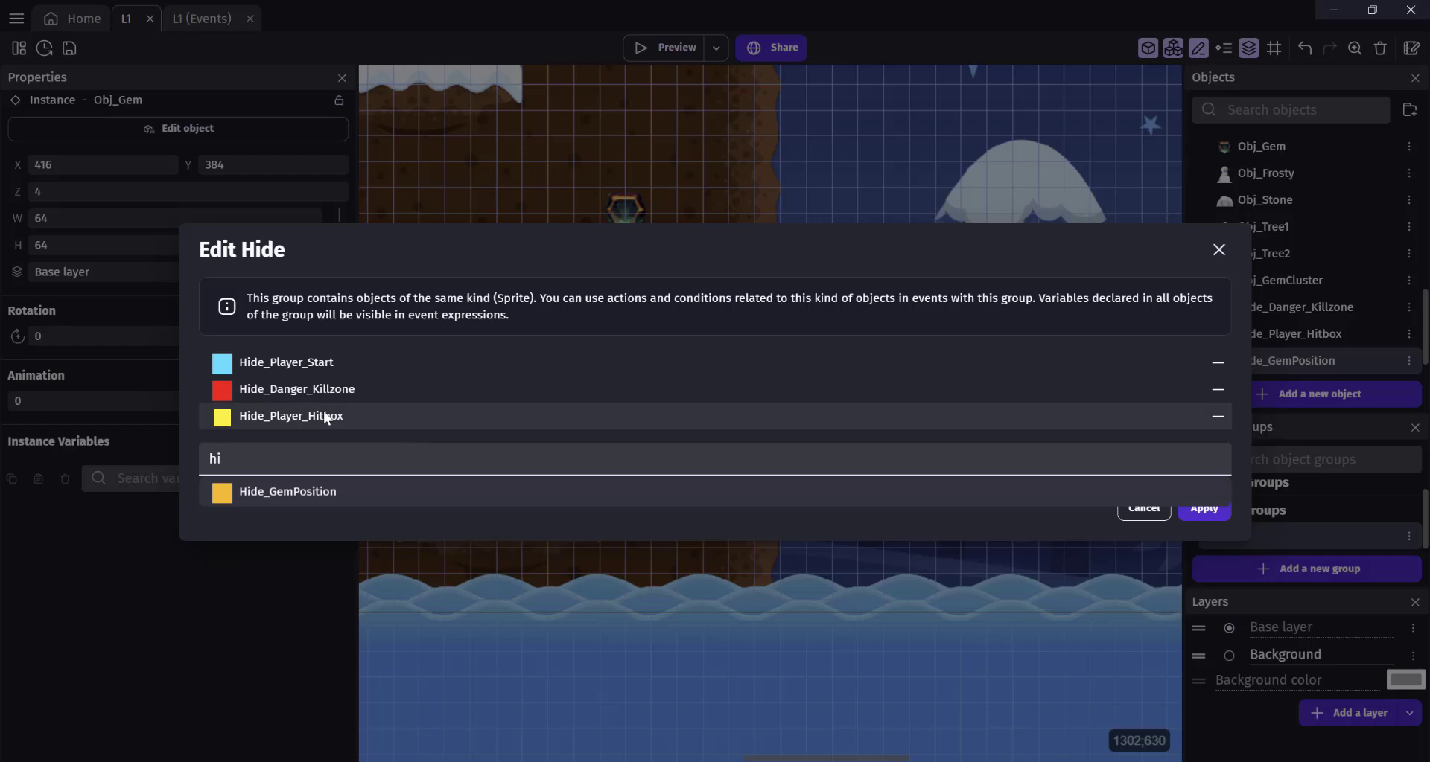
click(306, 495)
click(1204, 522)
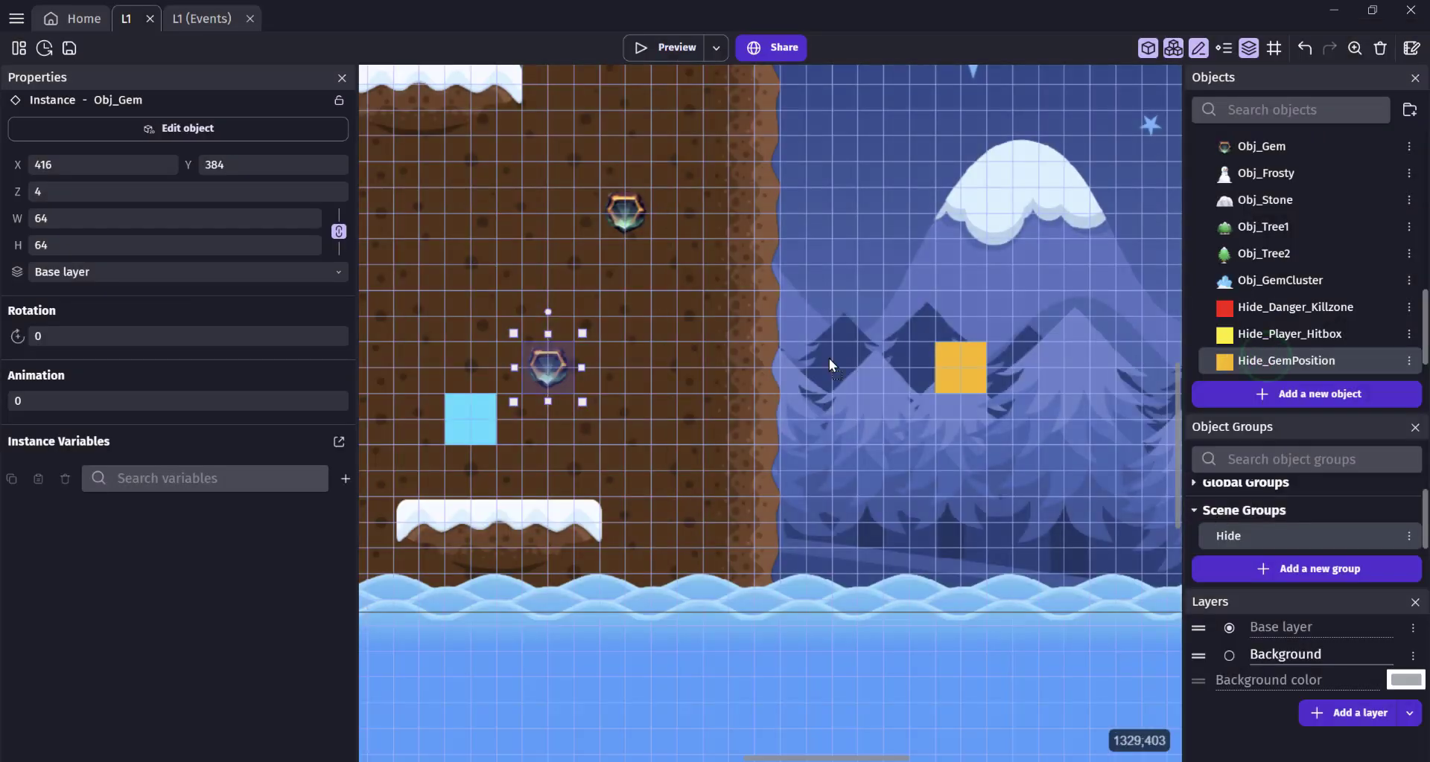
Place a Hide_GemPosition instance over each of the two gems above the lowest snow platform
drag(942, 365, 532, 347)
click(1293, 360)
drag(1293, 362, 616, 214)
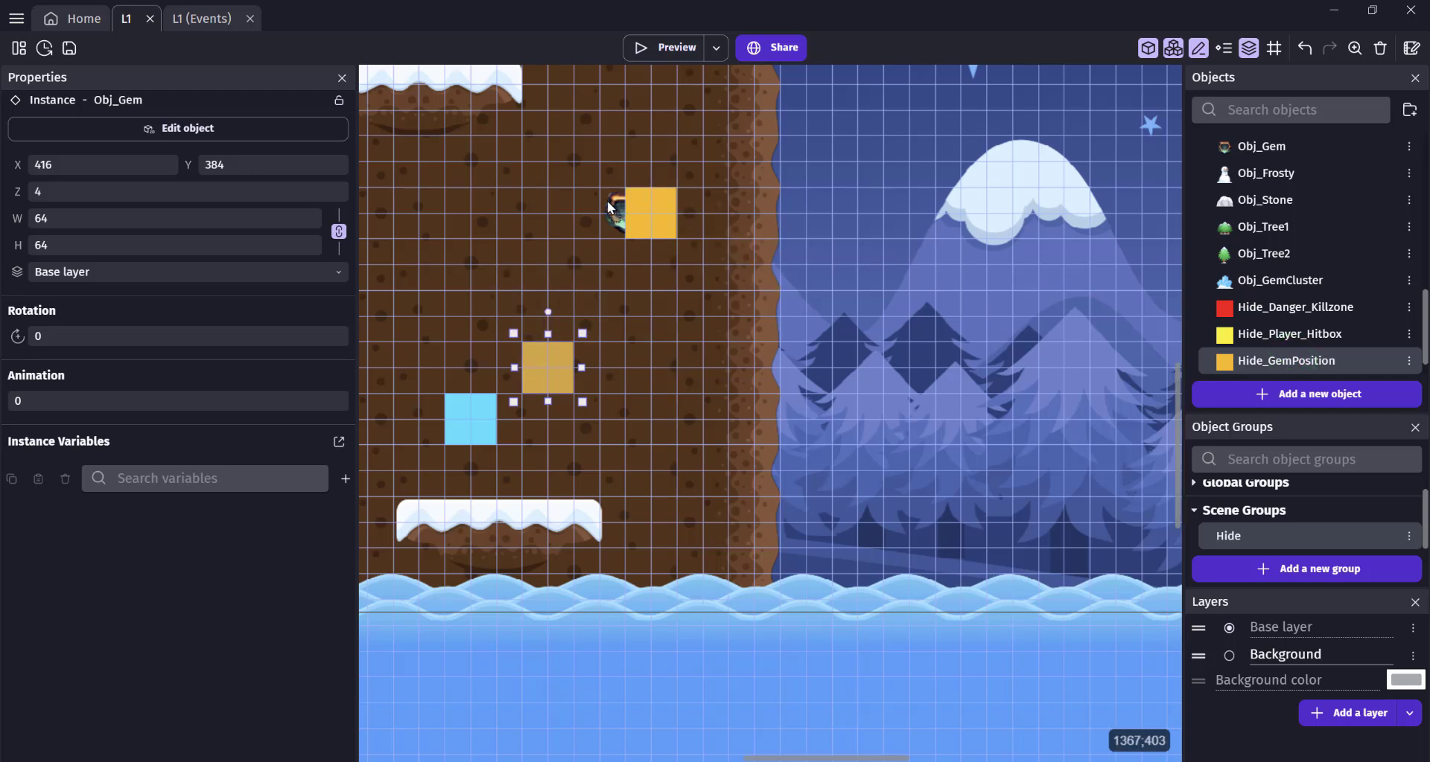
Delete the two Obj_Gem instances beneath these markers and align the markers to the gems' original positions
click(552, 366)
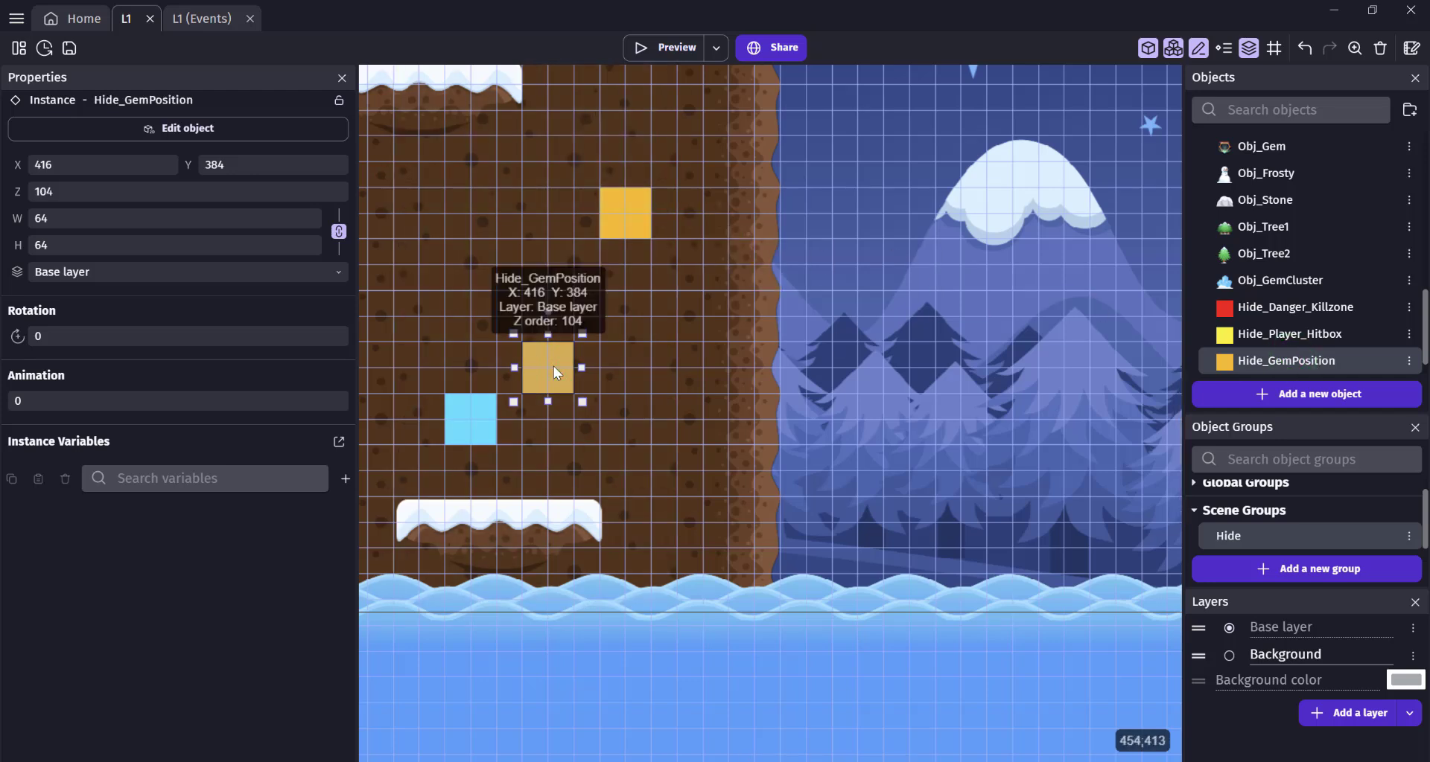
drag(557, 364, 584, 368)
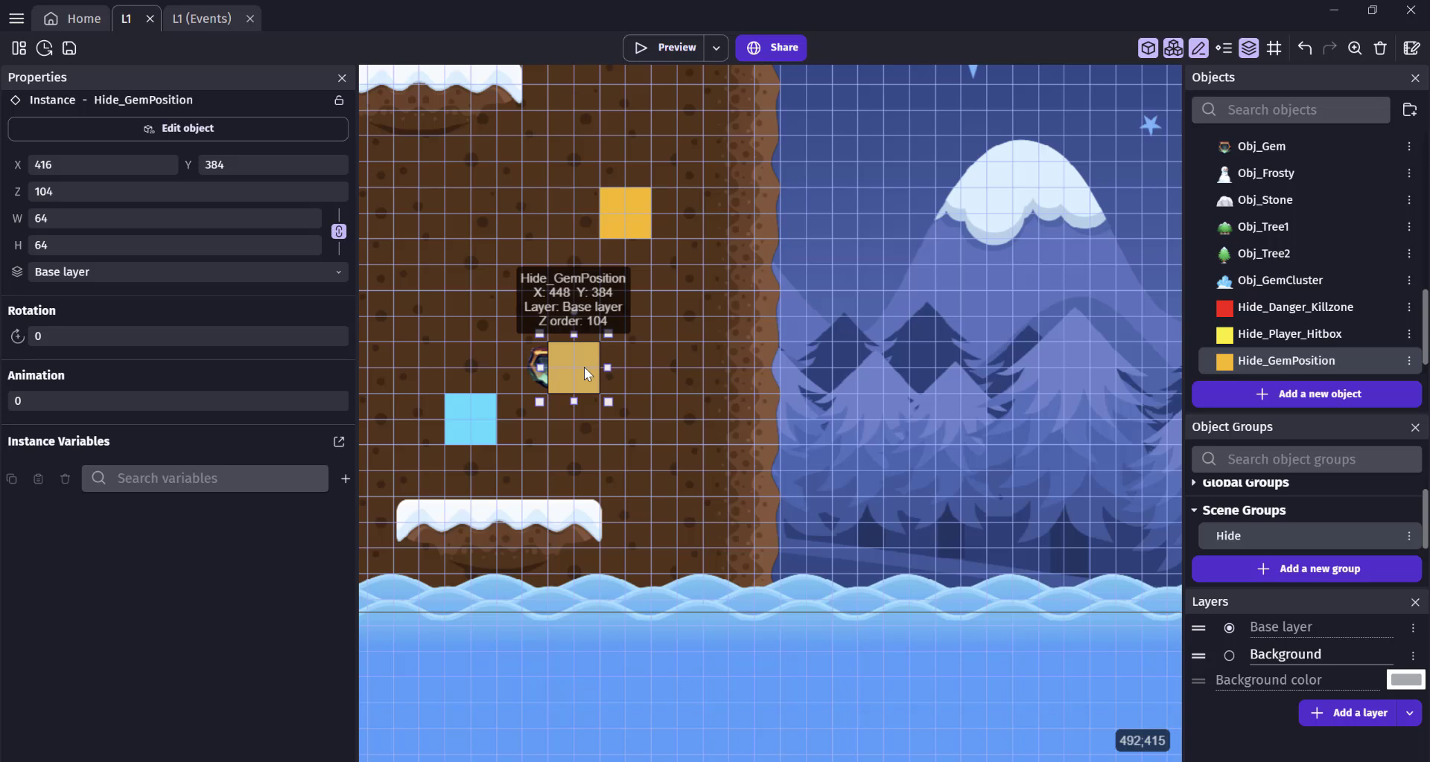
click(534, 368)
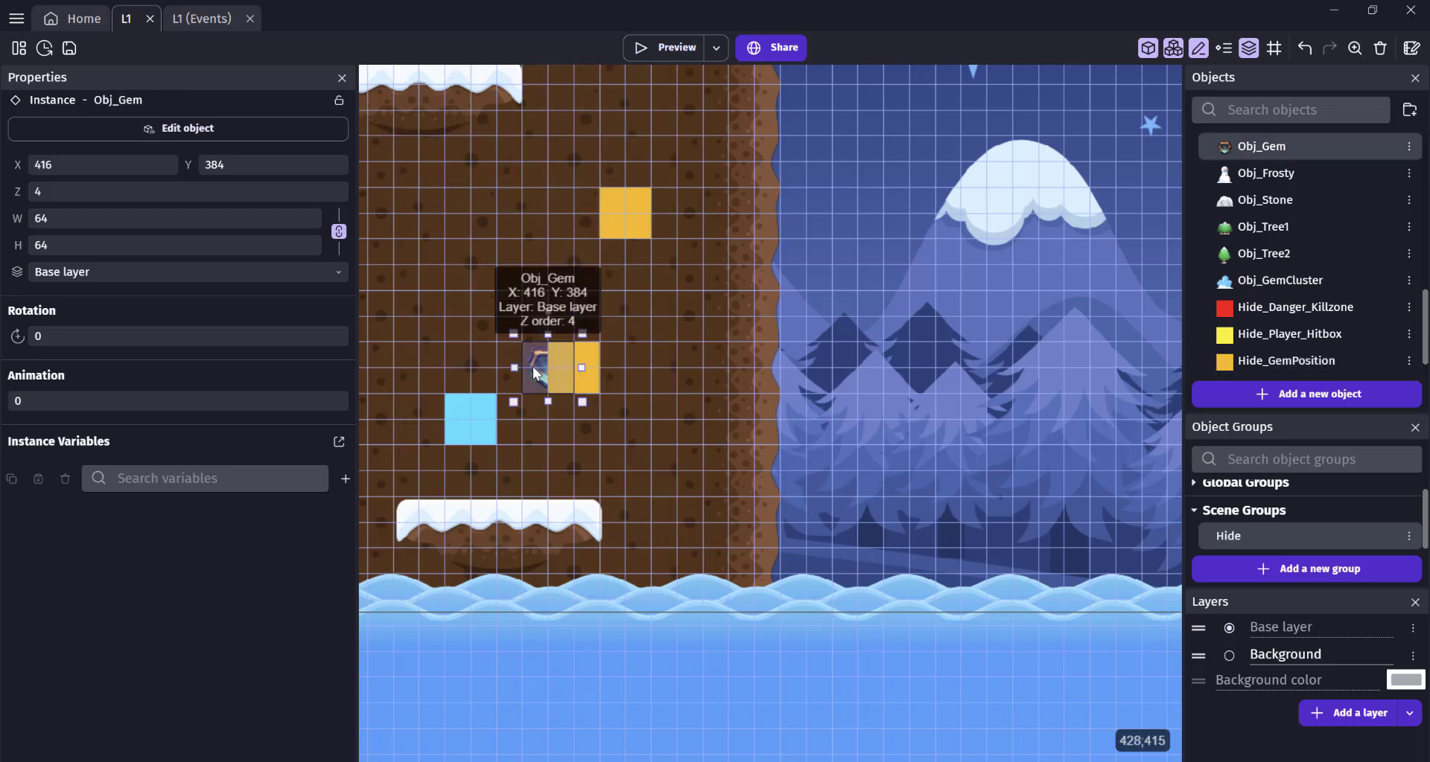
key(Delete)
click(560, 369)
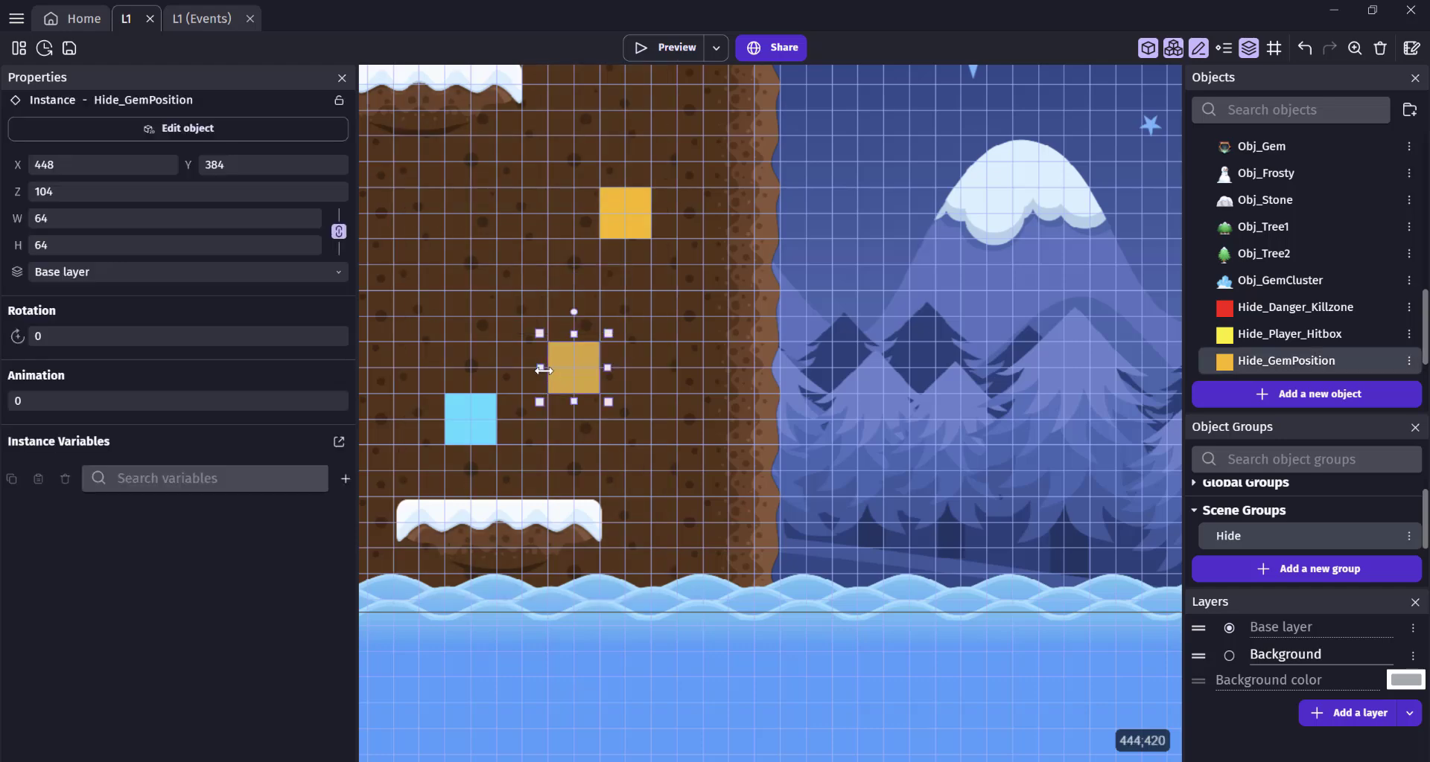
drag(543, 370, 540, 370)
mouse_move(618, 215)
mouse_down()
mouse_move(641, 216)
mouse_move(614, 224)
mouse_up()
click(613, 224)
key(Delete)
Replace the next two gems farther up the level with Hide_GemPosition instances at the same positions
middle_drag(737, 141, 785, 321)
scroll(785, 320, down, 4)
click(649, 409)
key(Delete)
drag(1243, 363, 664, 403)
drag(1229, 358, 916, 365)
click(904, 370)
key(Delete)
drag(949, 369, 932, 369)
Replace the next pair of gems up the tall wall with Hide_GemPosition instances at the same positions
click(976, 265)
drag(1232, 361, 856, 228)
click(832, 228)
key(Delete)
drag(859, 231, 842, 233)
Replace the two highest gems below the snowman and trees with Hide_GemPosition instances
middle_drag(843, 233, 705, 540)
drag(1276, 365, 700, 348)
click(677, 347)
key(Delete)
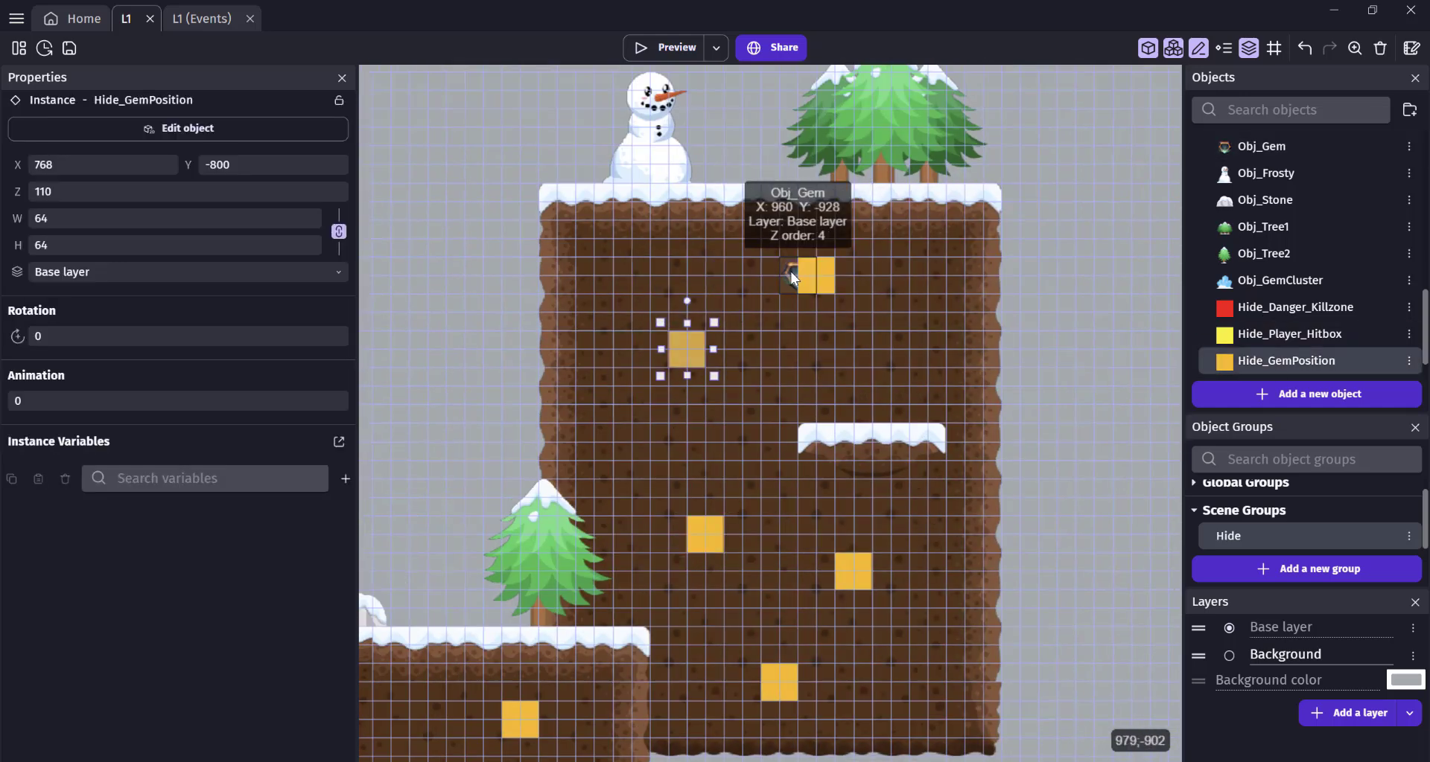
click(790, 273)
key(Delete)
drag(821, 276, 803, 277)
middle_drag(818, 328, 819, 148)
scroll(819, 148, down, 3)
Add a for-each Hide_GemPosition event above the Obj_Gem event in Gems and copy the At the beginning of the scene condition into it
click(191, 13)
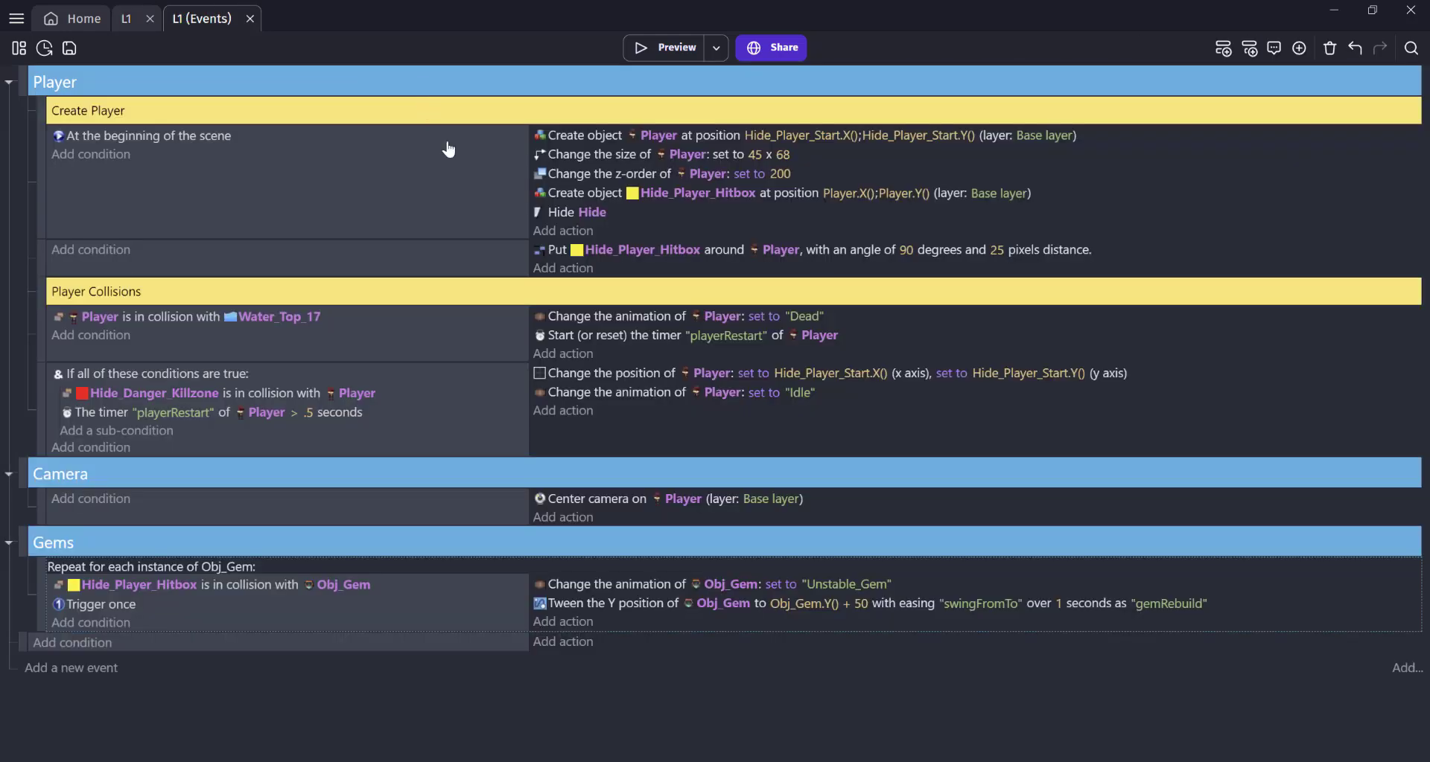
right_click(93, 589)
mouse_move(100, 520)
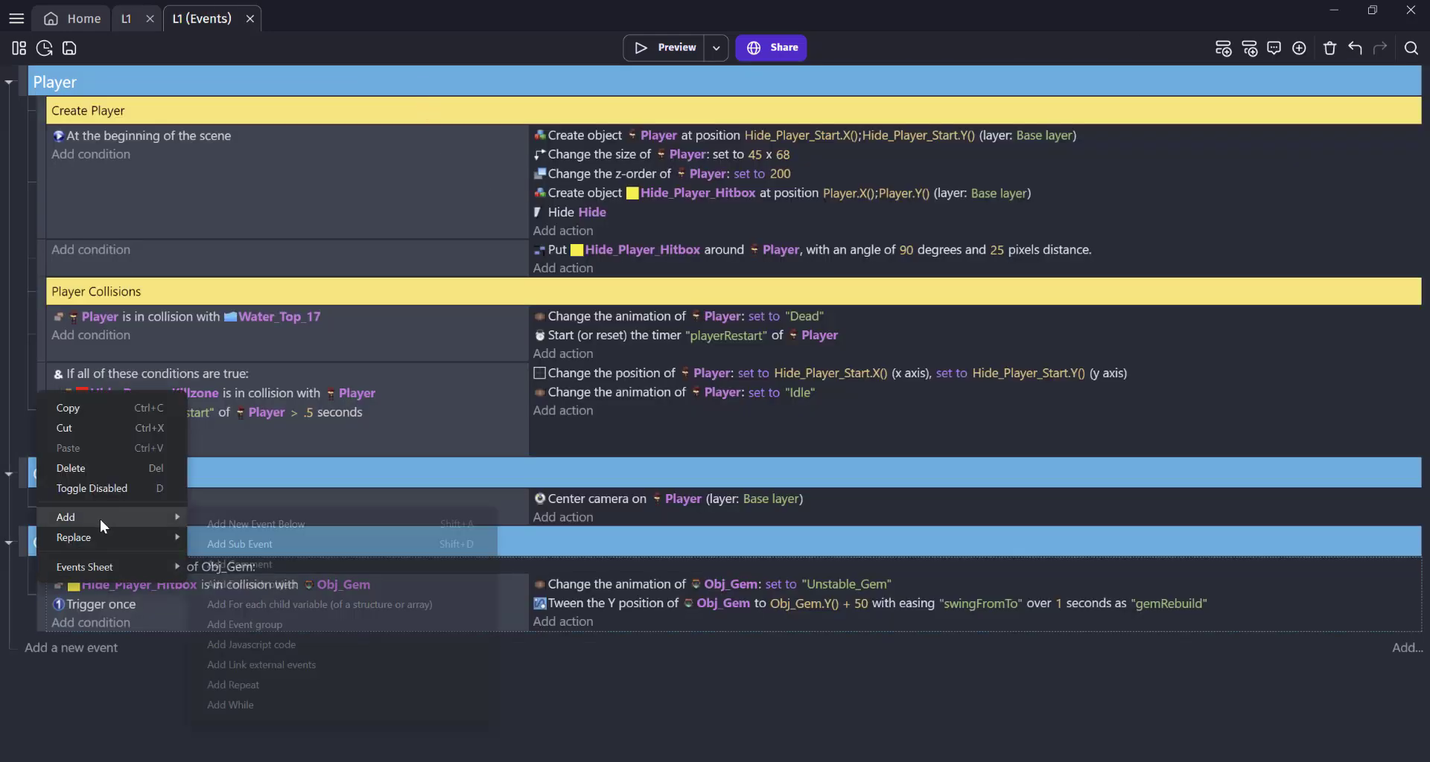
click(283, 585)
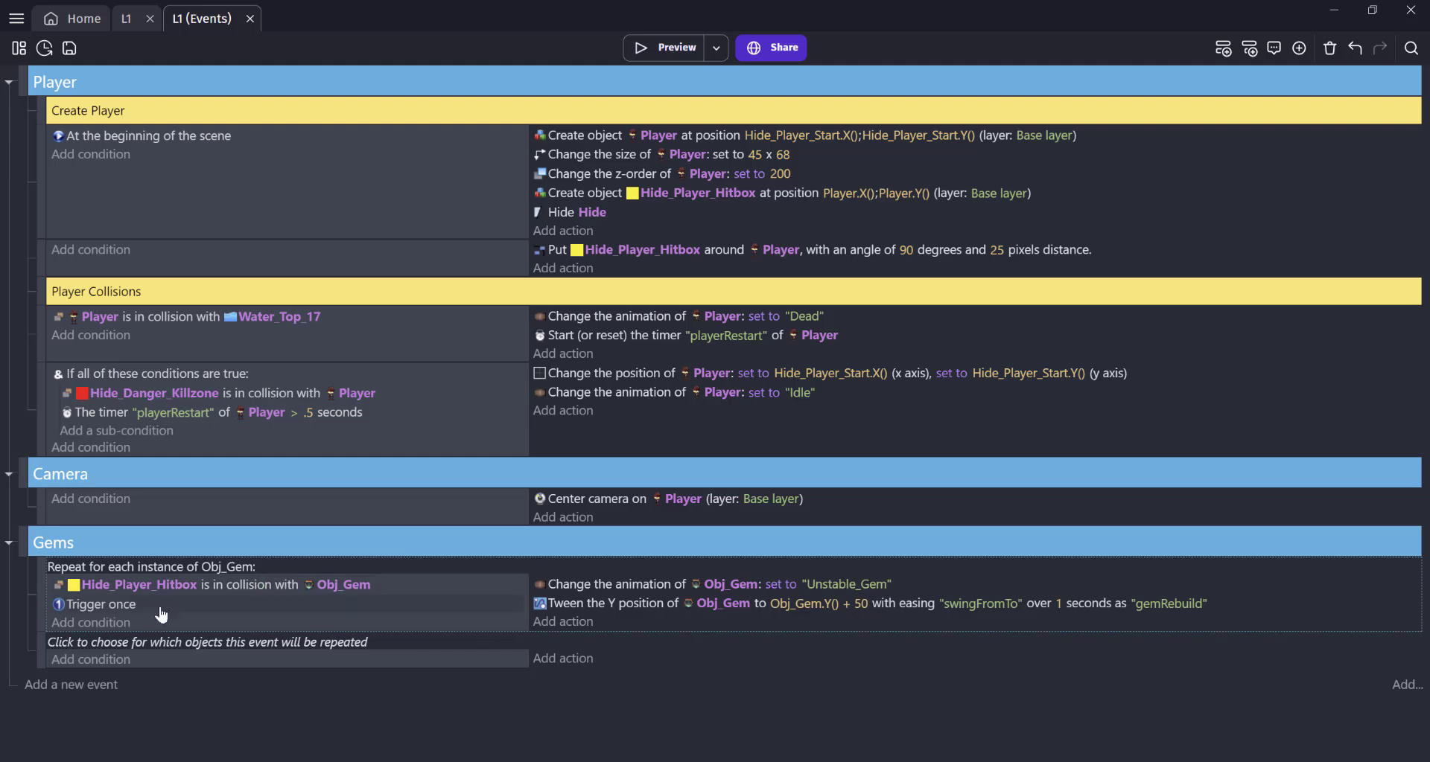
drag(38, 647, 40, 586)
click(221, 568)
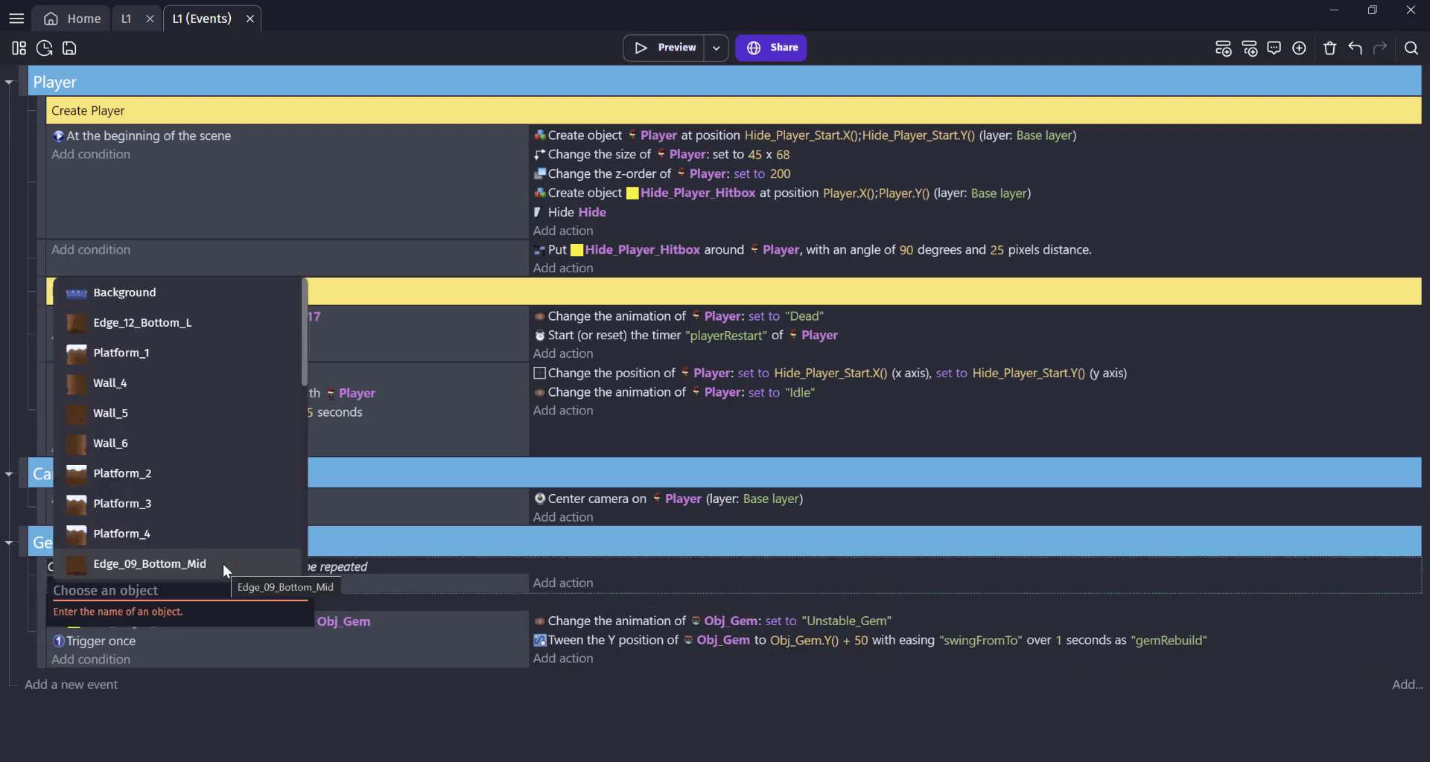
text(gem)
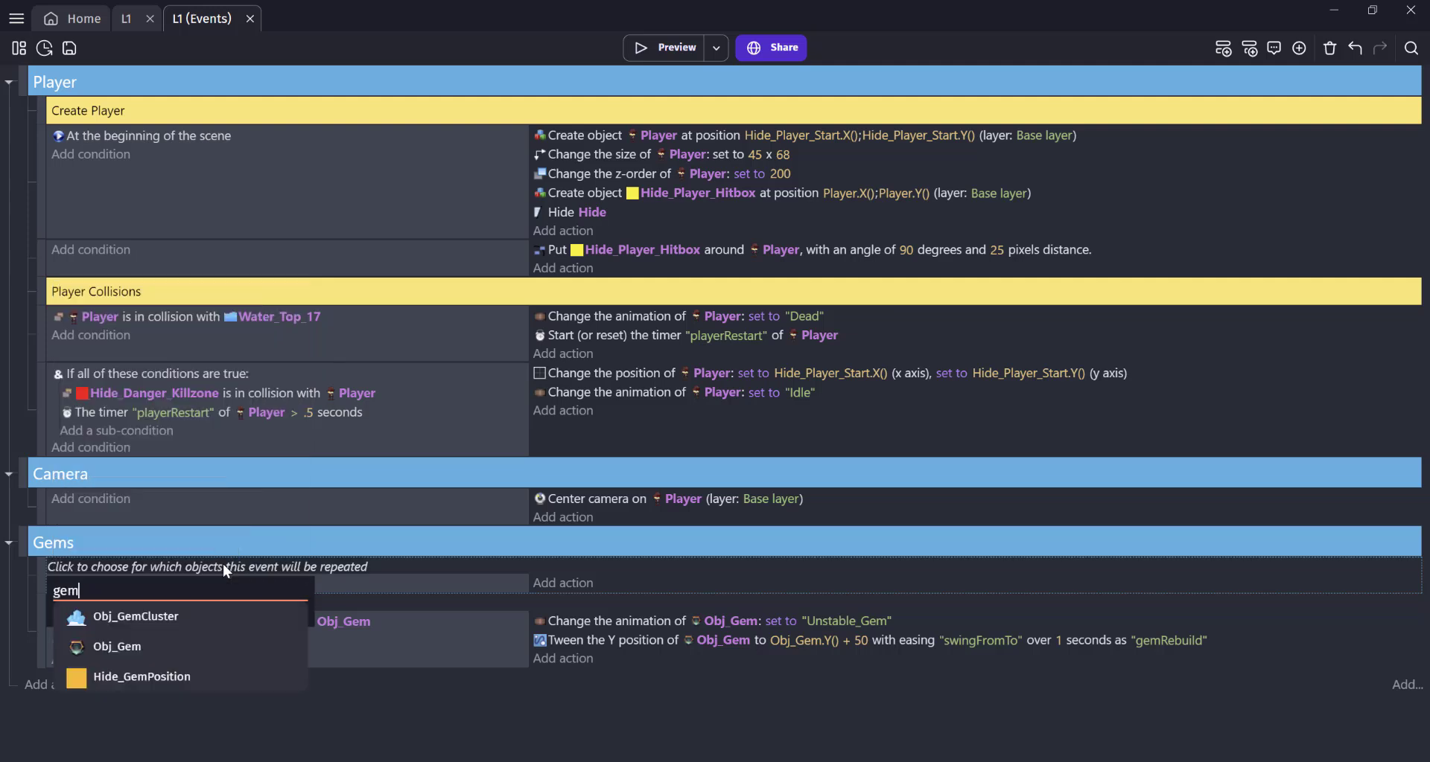
click(152, 676)
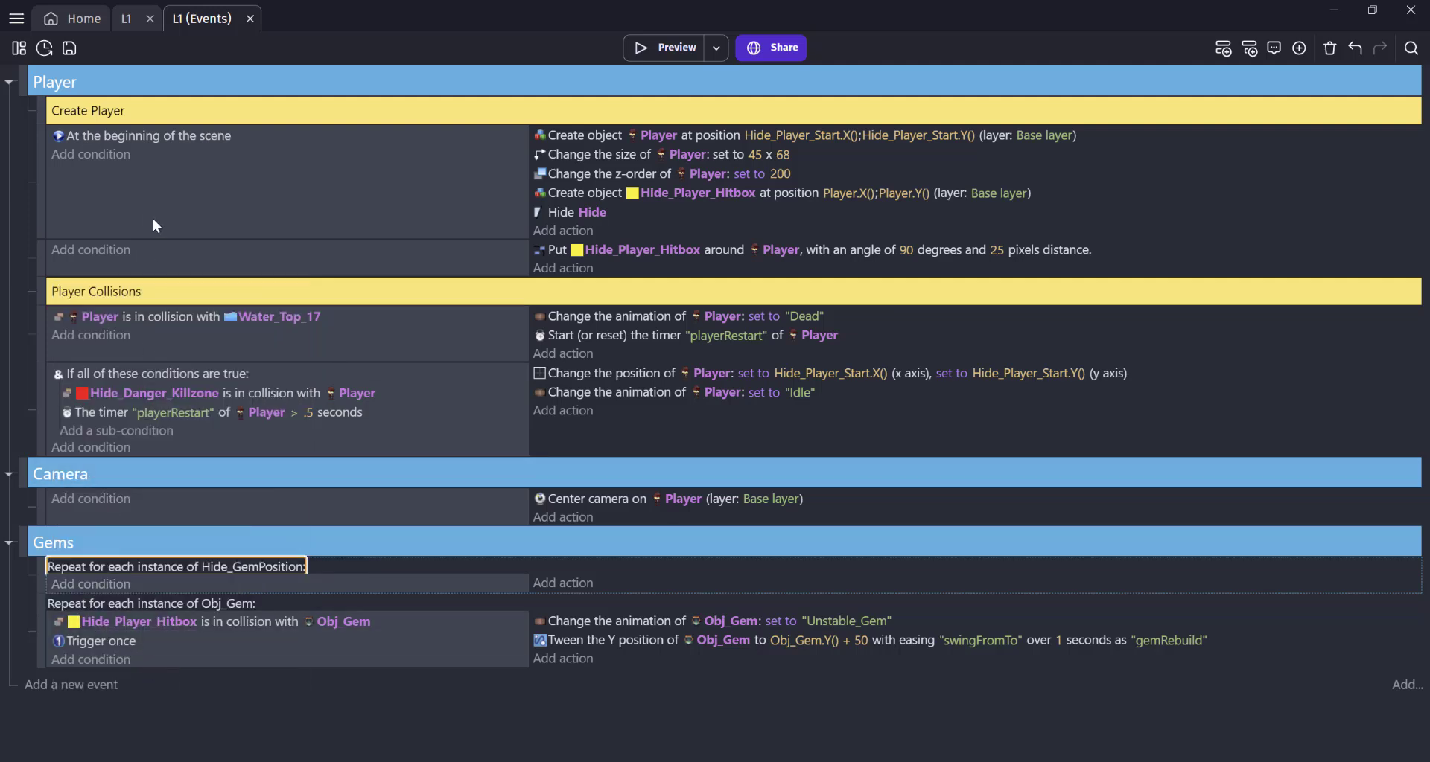
ctrl+drag(165, 135, 142, 591)
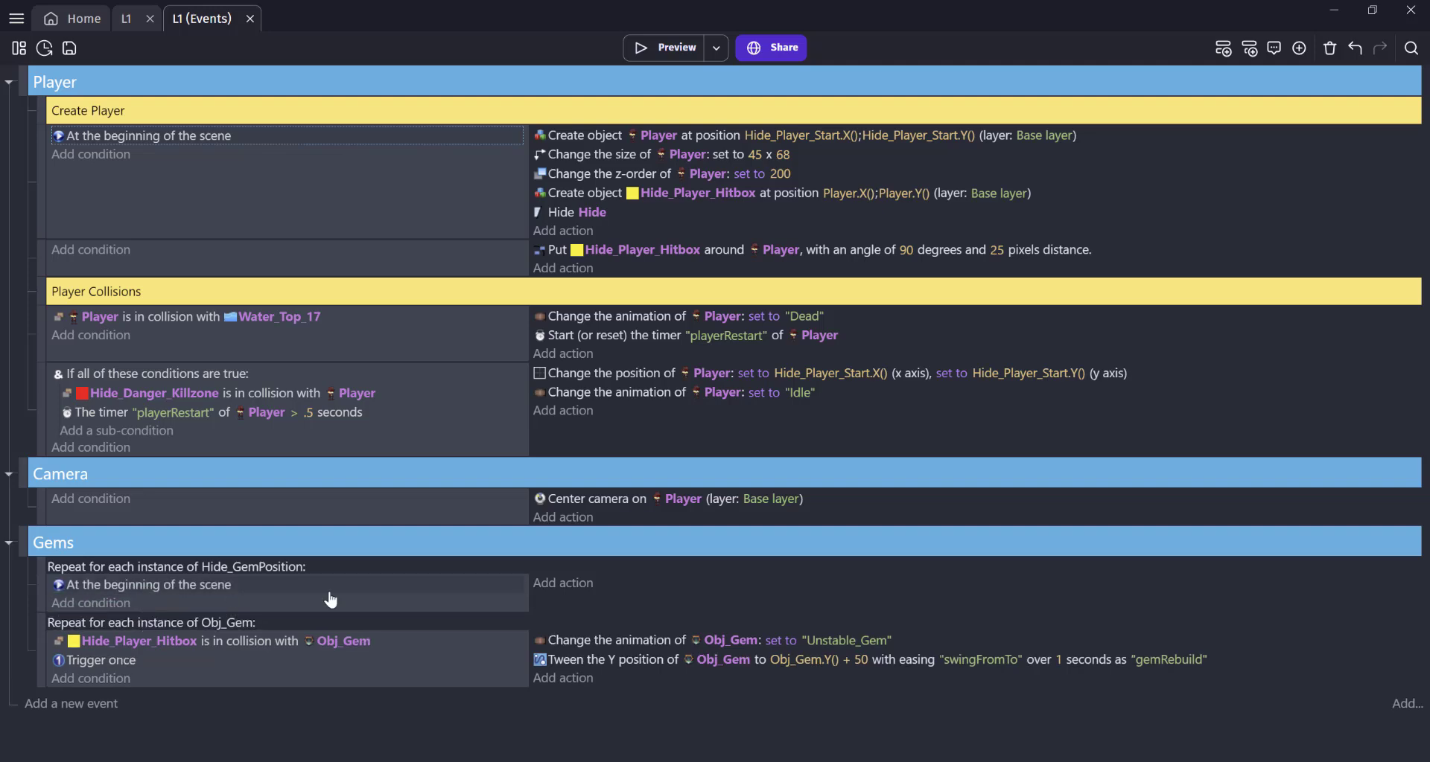
Add a Create an object action for Obj_Gem to the Hide_GemPosition event, with X position Hide_GemPosition.X()
click(555, 585)
text(ge)
click(128, 234)
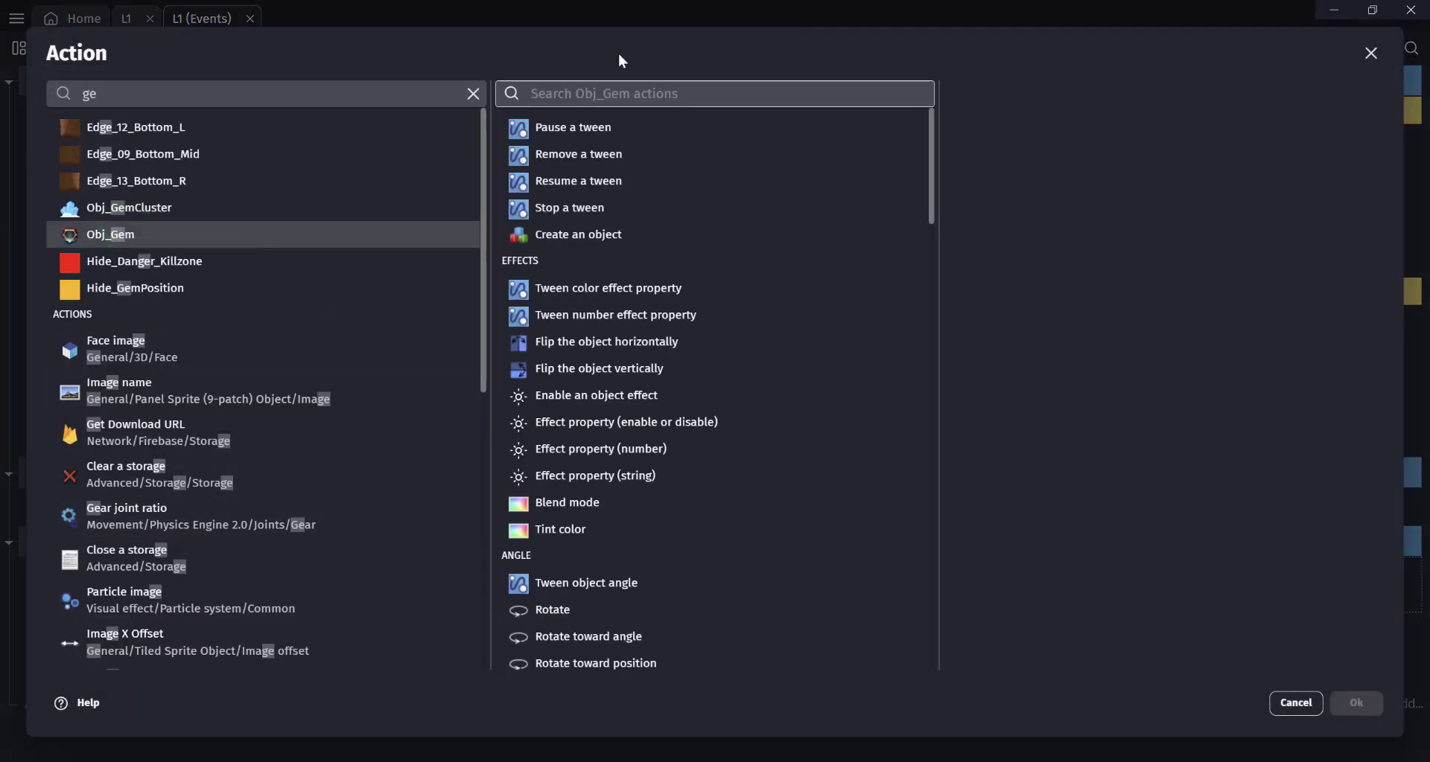
click(574, 235)
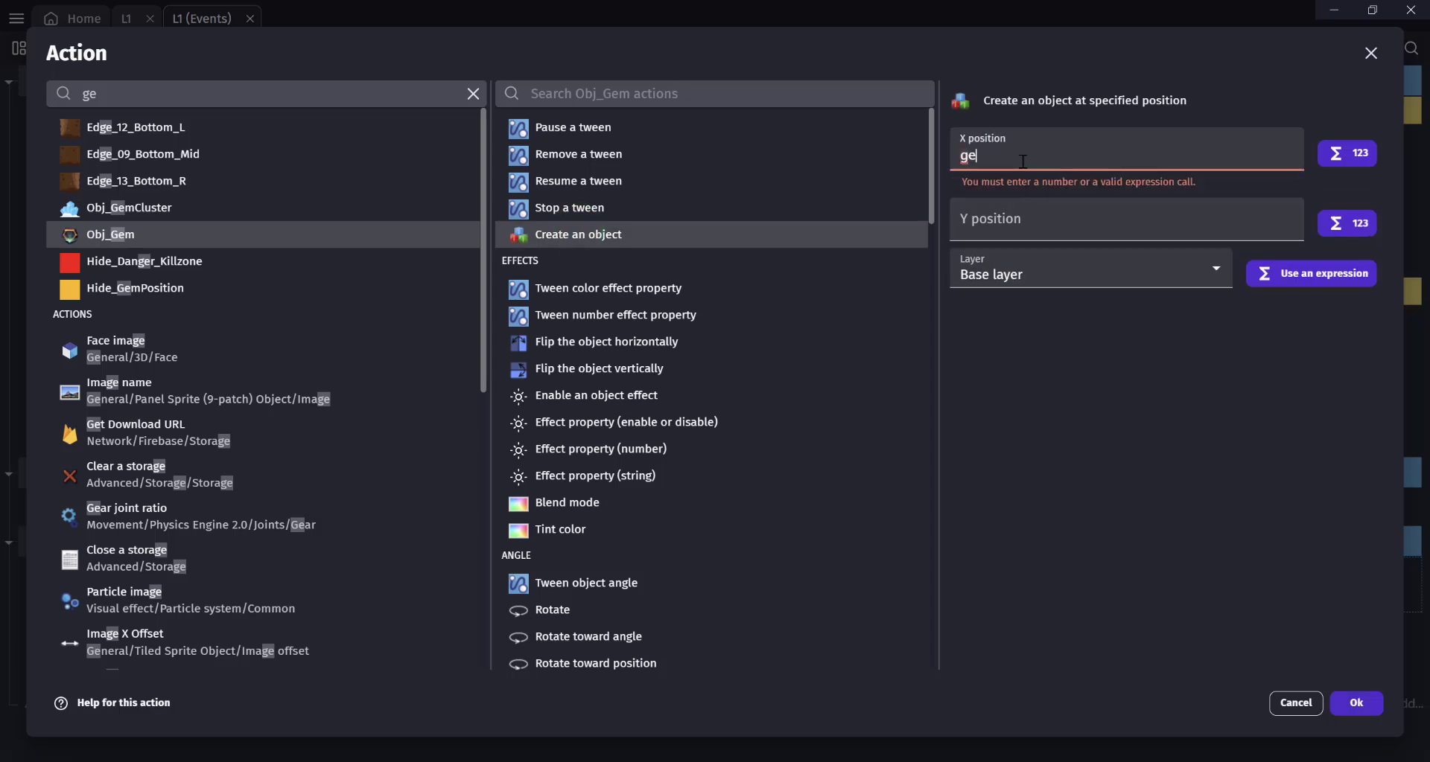
click(1023, 162)
text(ge)
click(1034, 212)
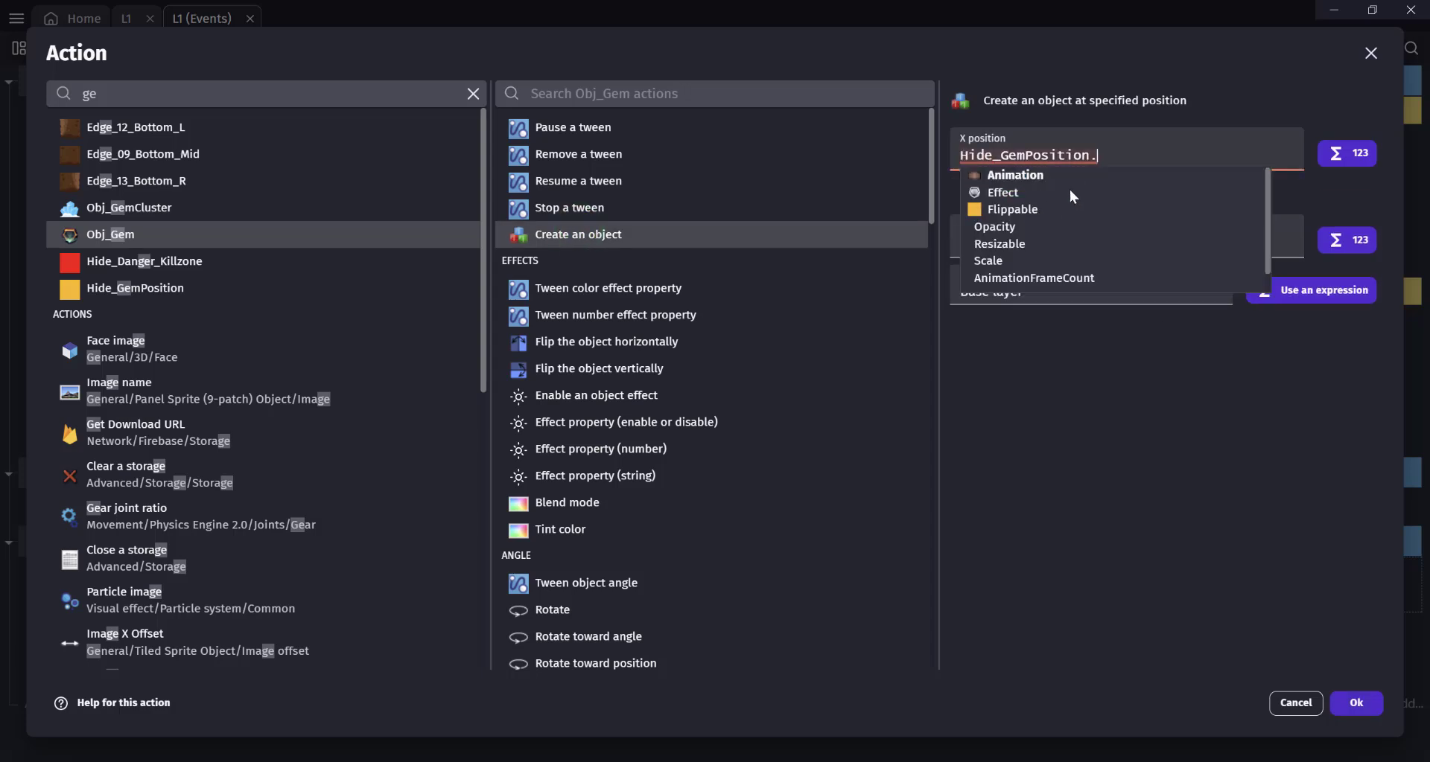
text(x)
click(844, 179)
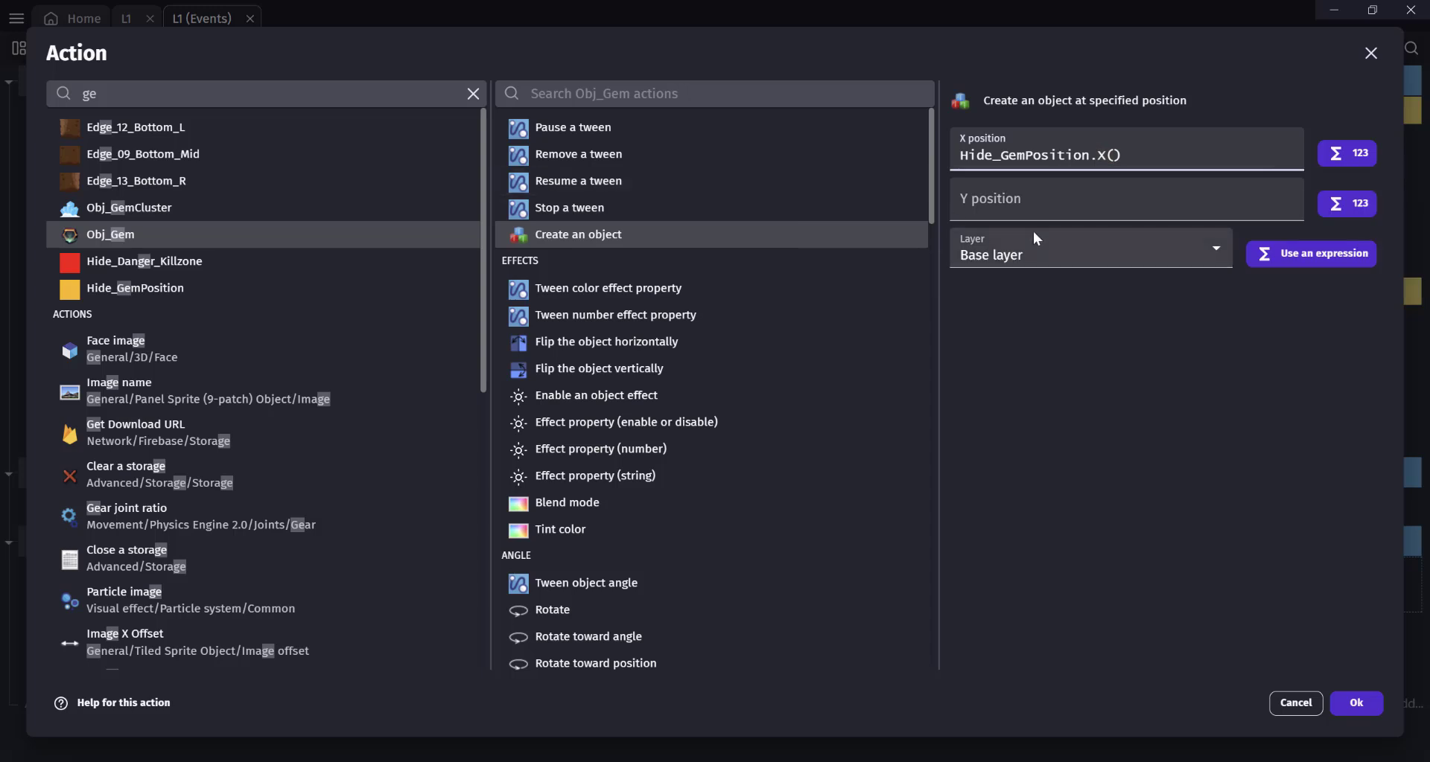
Set the created gem's Y position to Hide_GemPosition.Y() and confirm the action
click(1034, 210)
text(gem)
click(1026, 260)
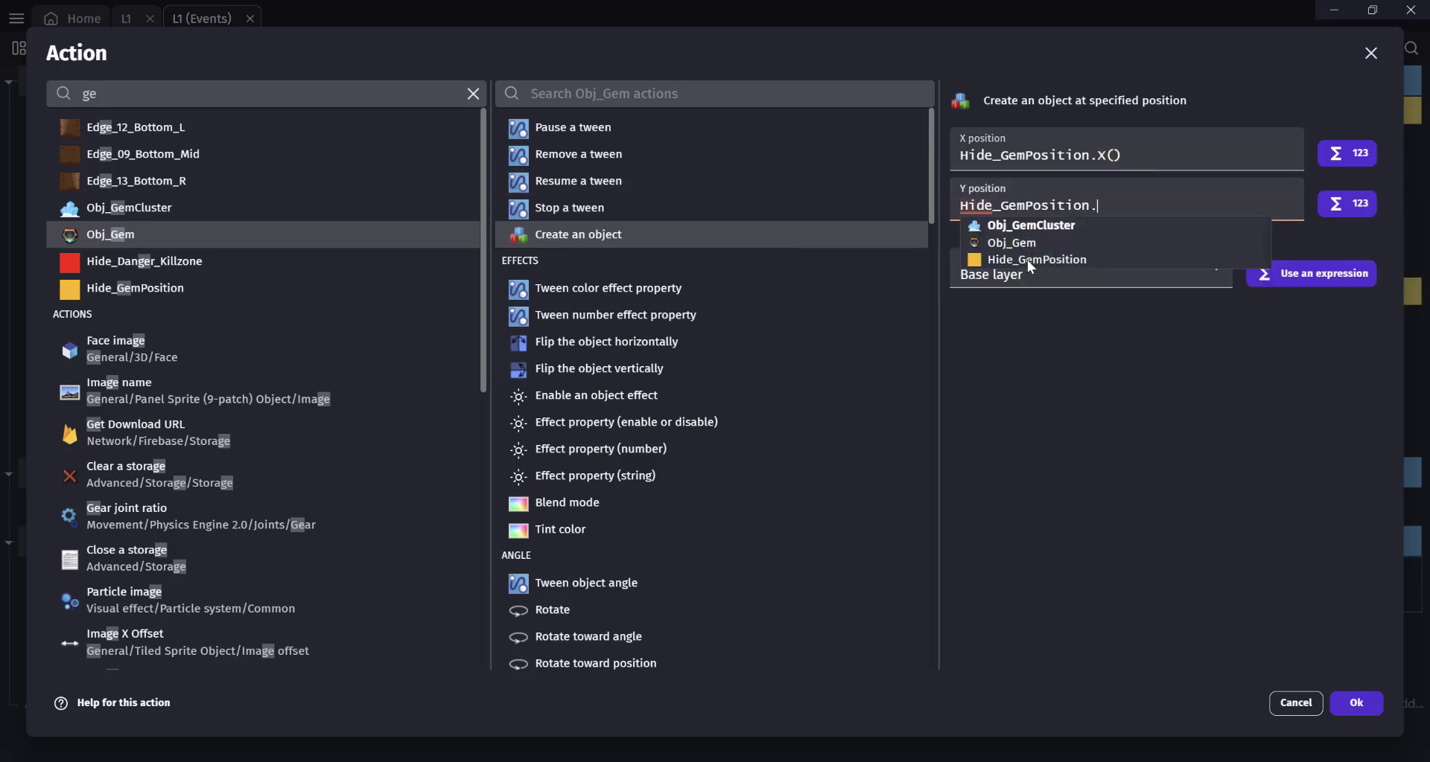
text(y)
click(987, 242)
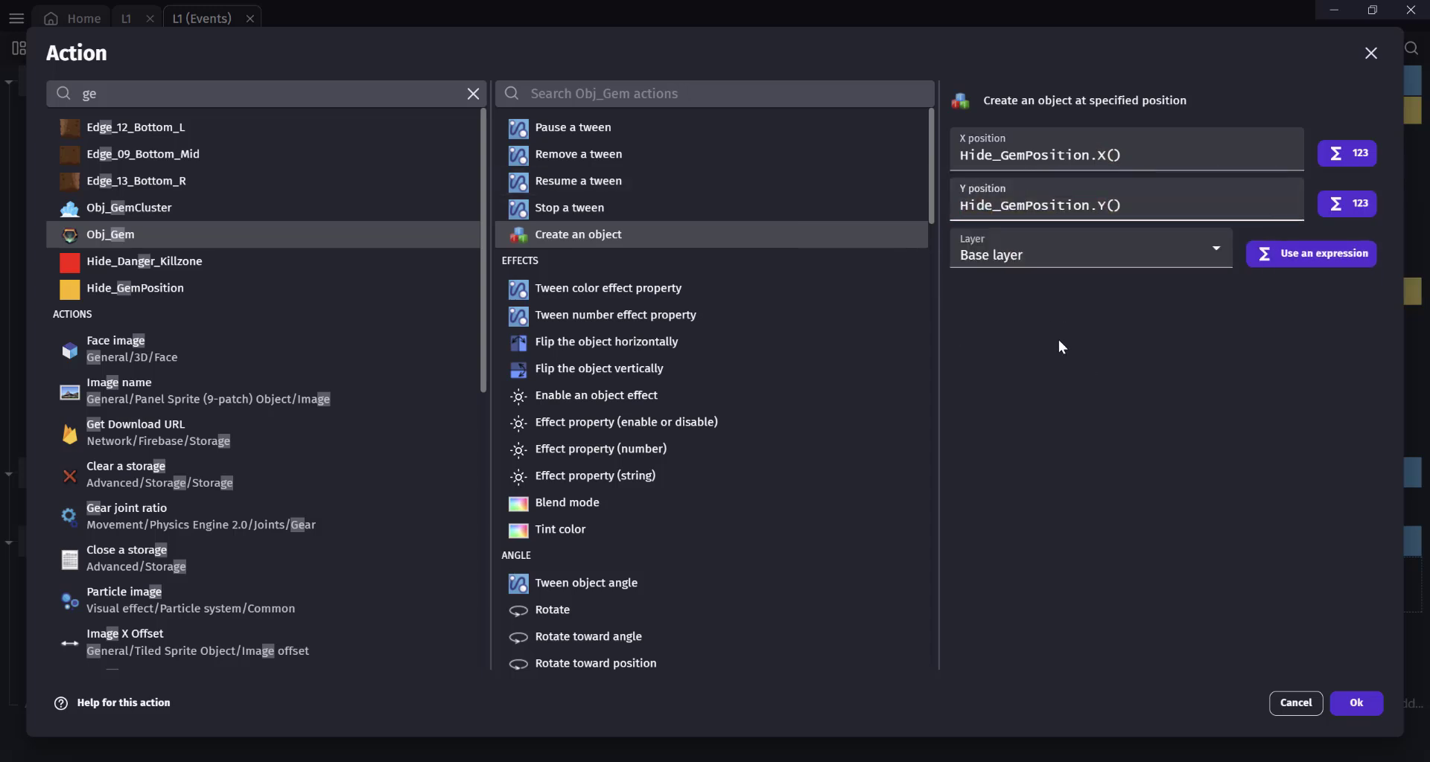
click(1355, 701)
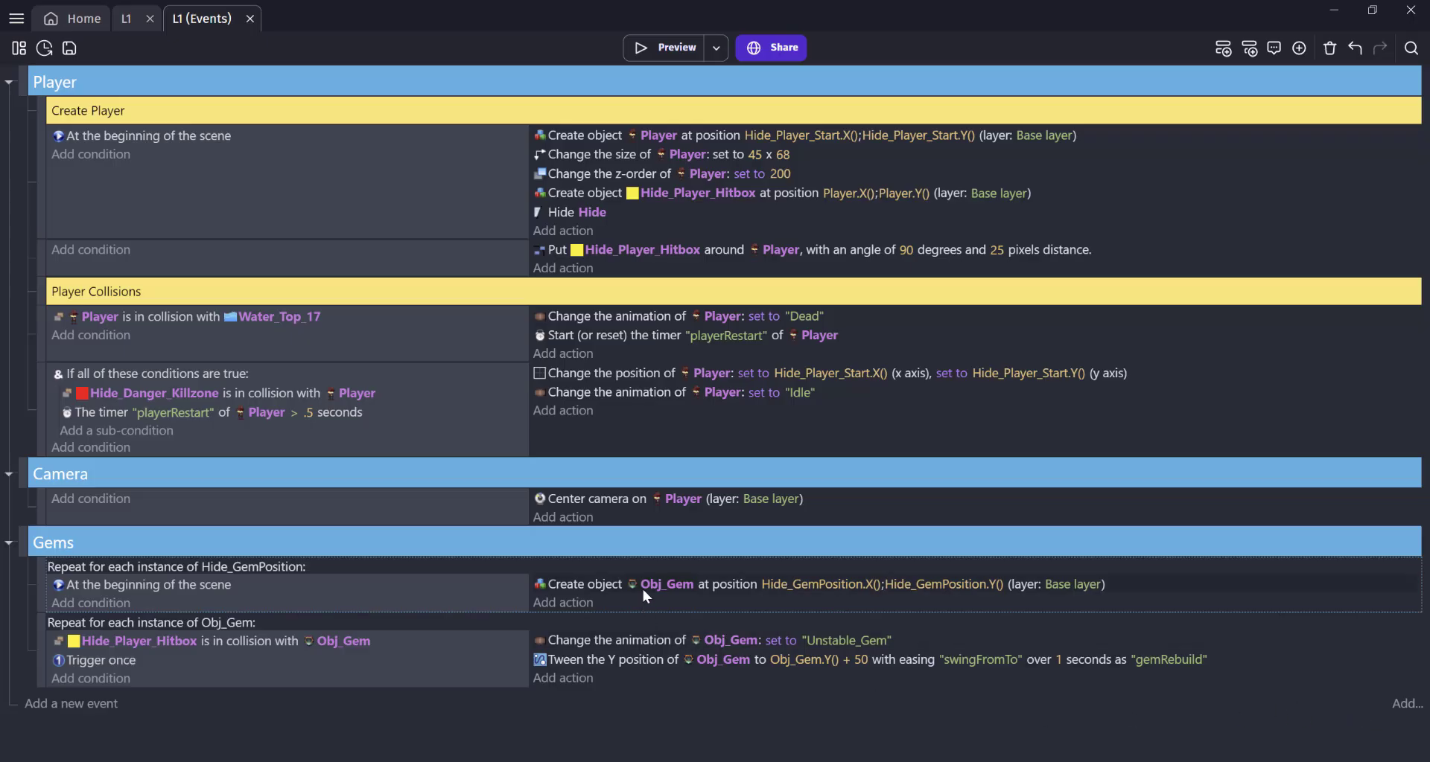
Copy the player's z-order action into the Hide_GemPosition event, apply it to Obj_Gem with value 10, and preview the scene
drag(544, 173, 579, 603)
click(716, 605)
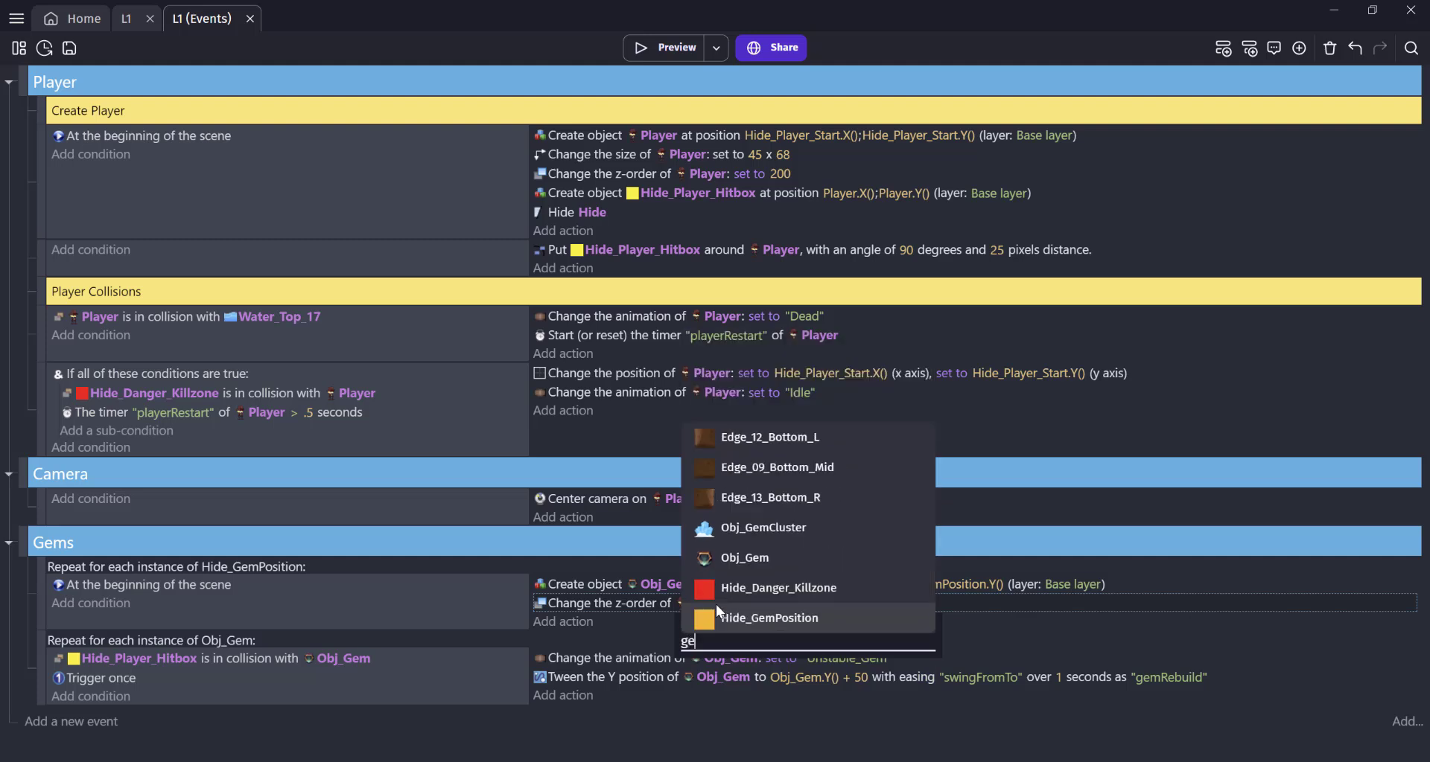
click(770, 556)
click(796, 604)
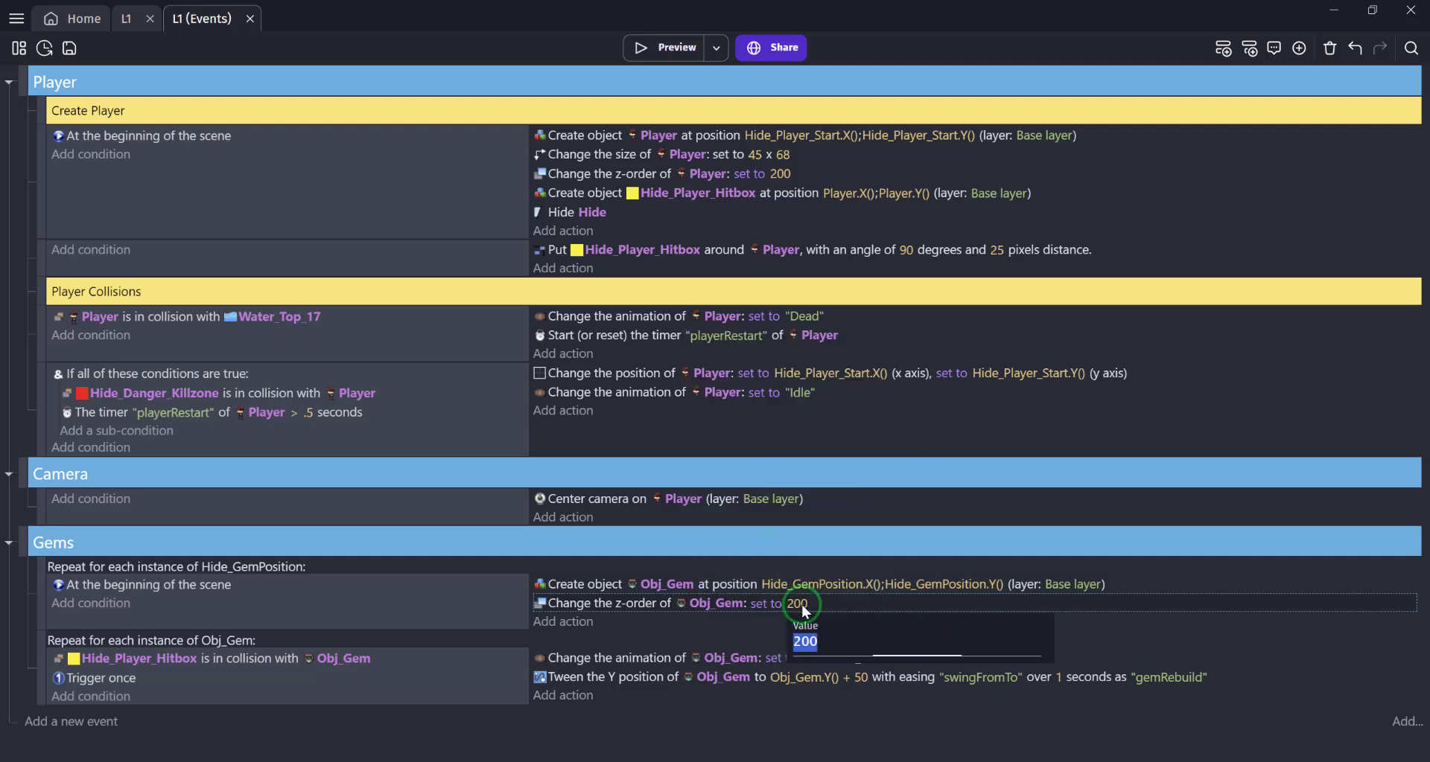
text(10)
click(655, 46)
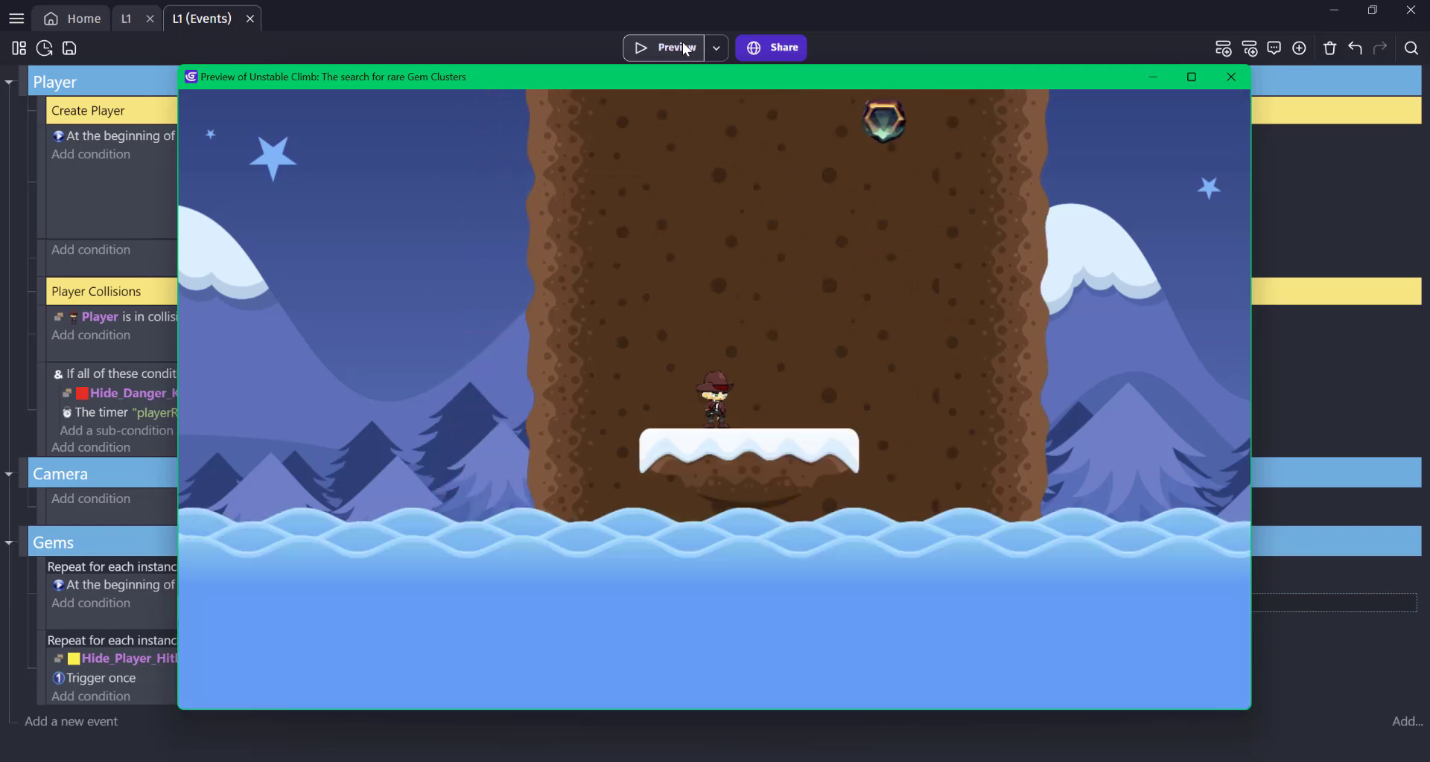
click(100, 231)
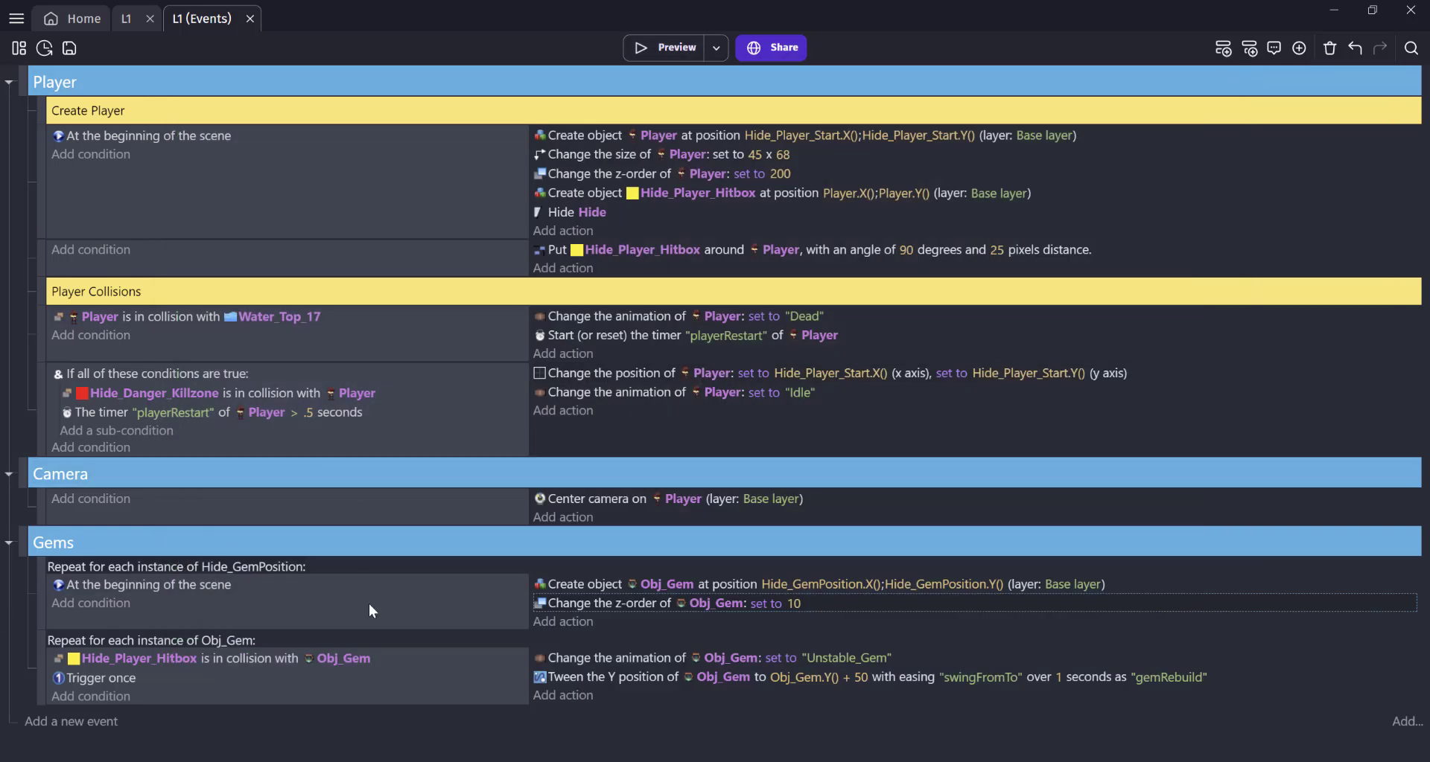
Add a Start (or reset) an object timer action for Obj_Gem named "gemRebuild" to the gem collision event
click(563, 695)
text(gem)
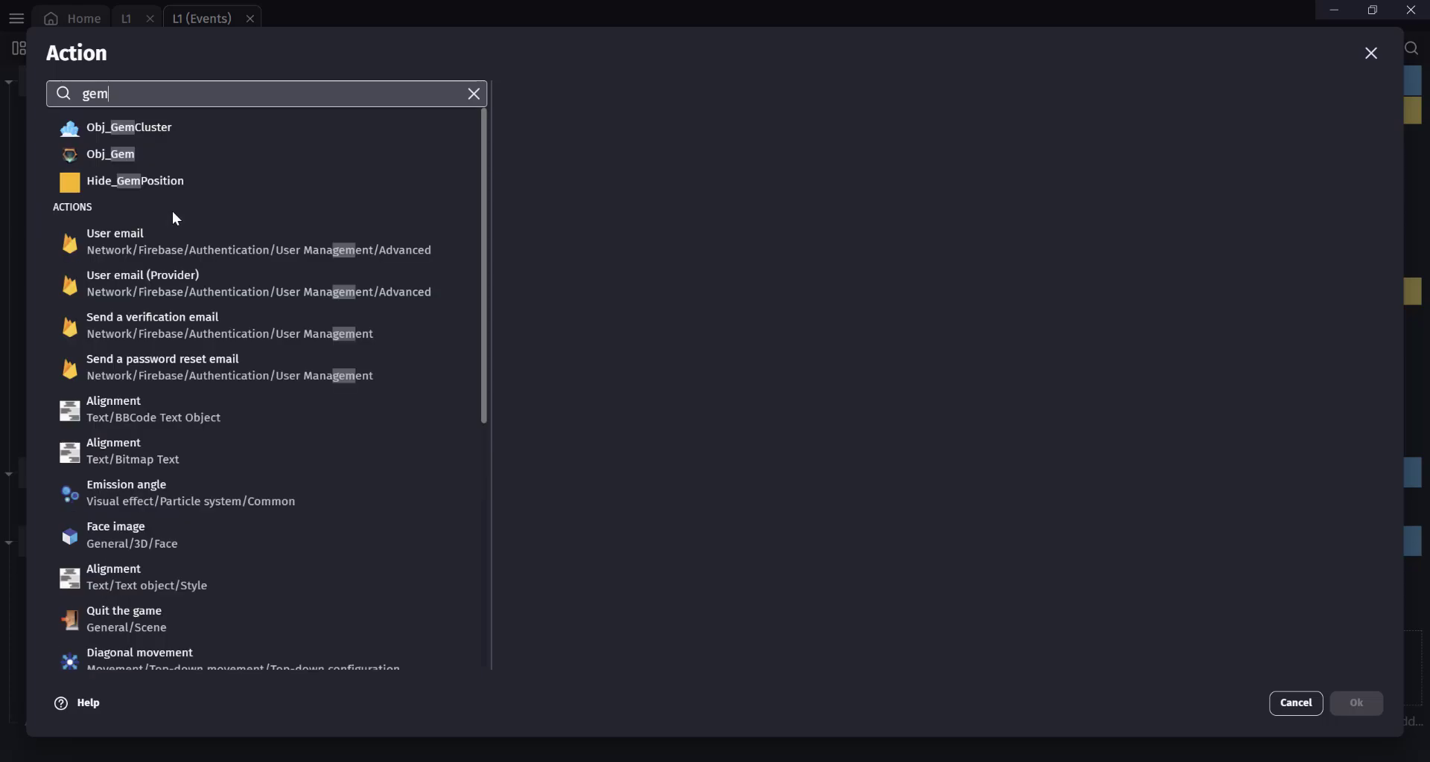
click(149, 154)
click(593, 96)
text(timer)
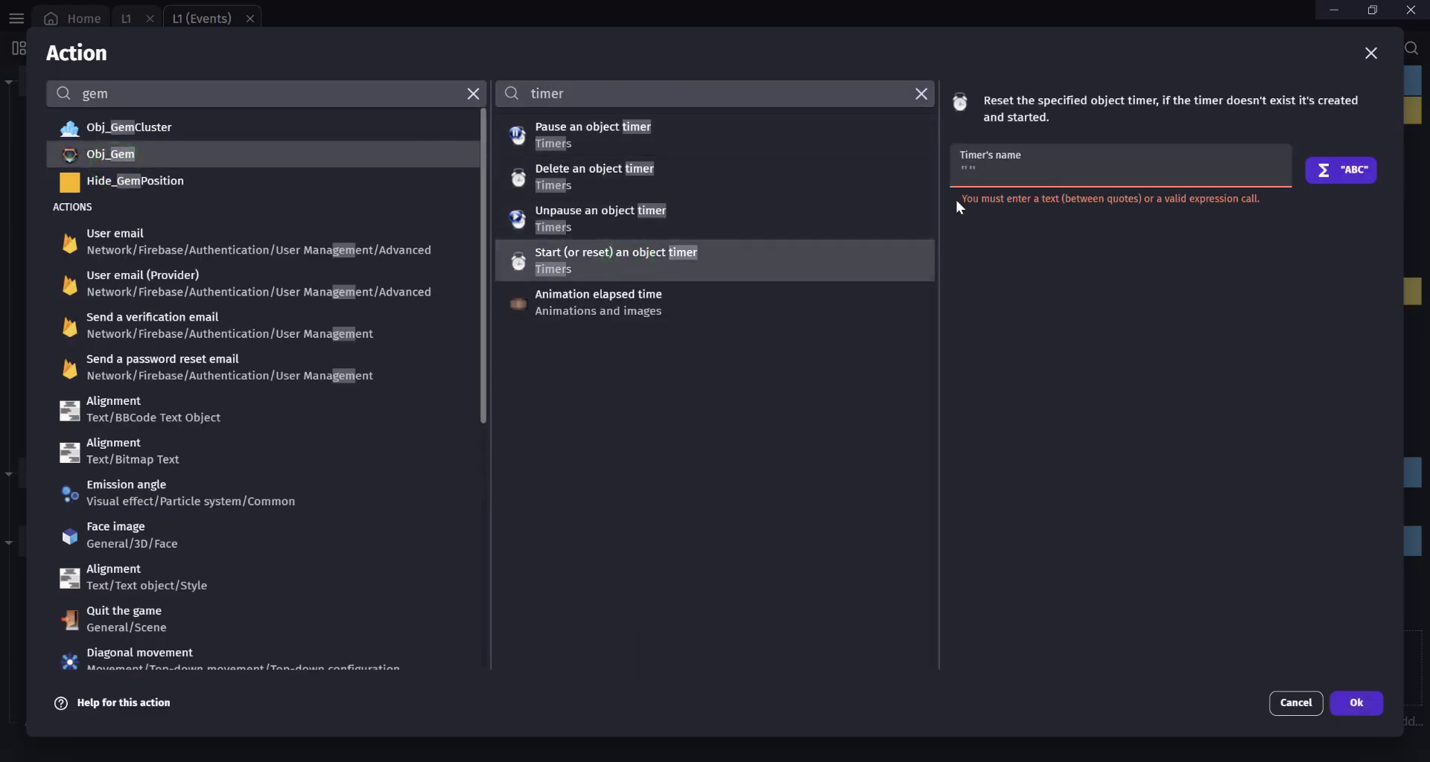
text("gem)
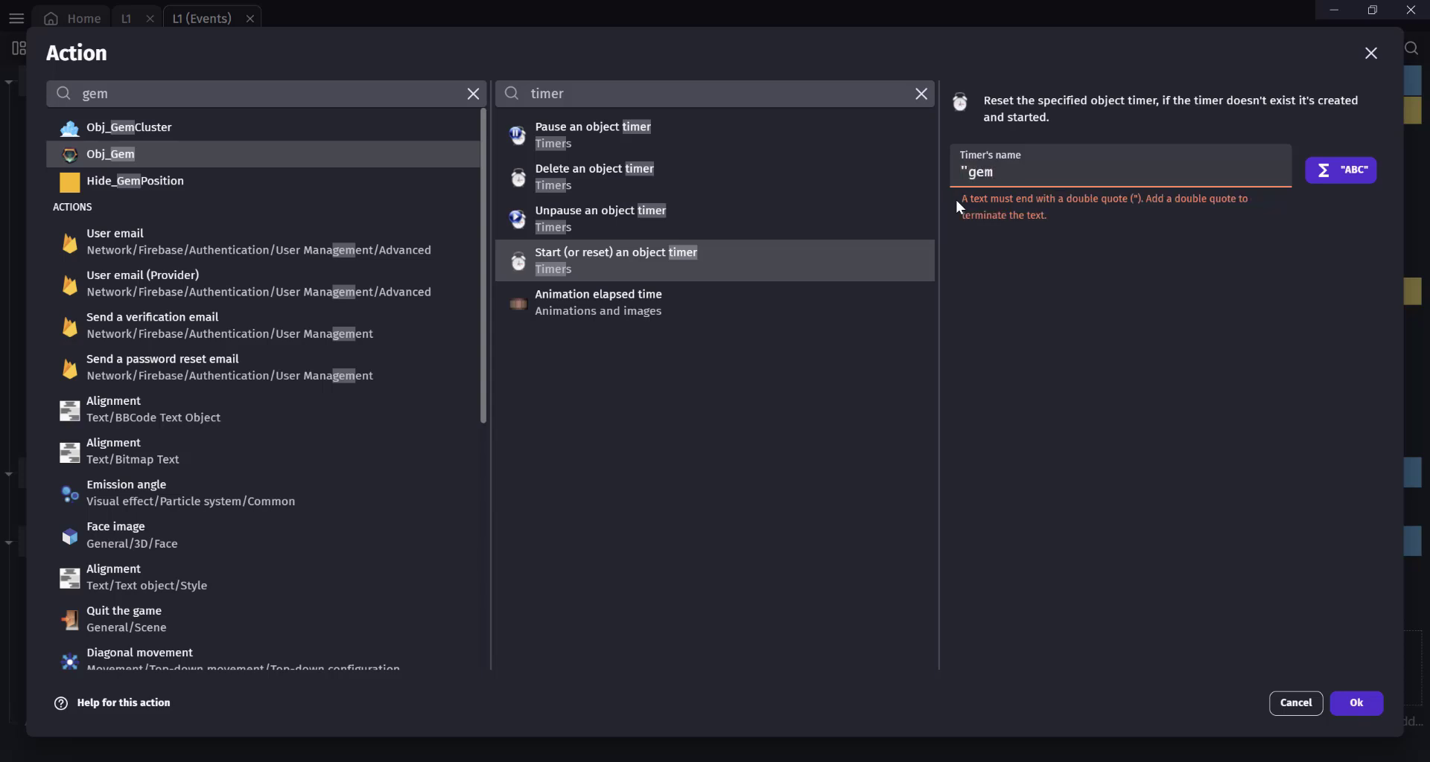
text(Rebuild")
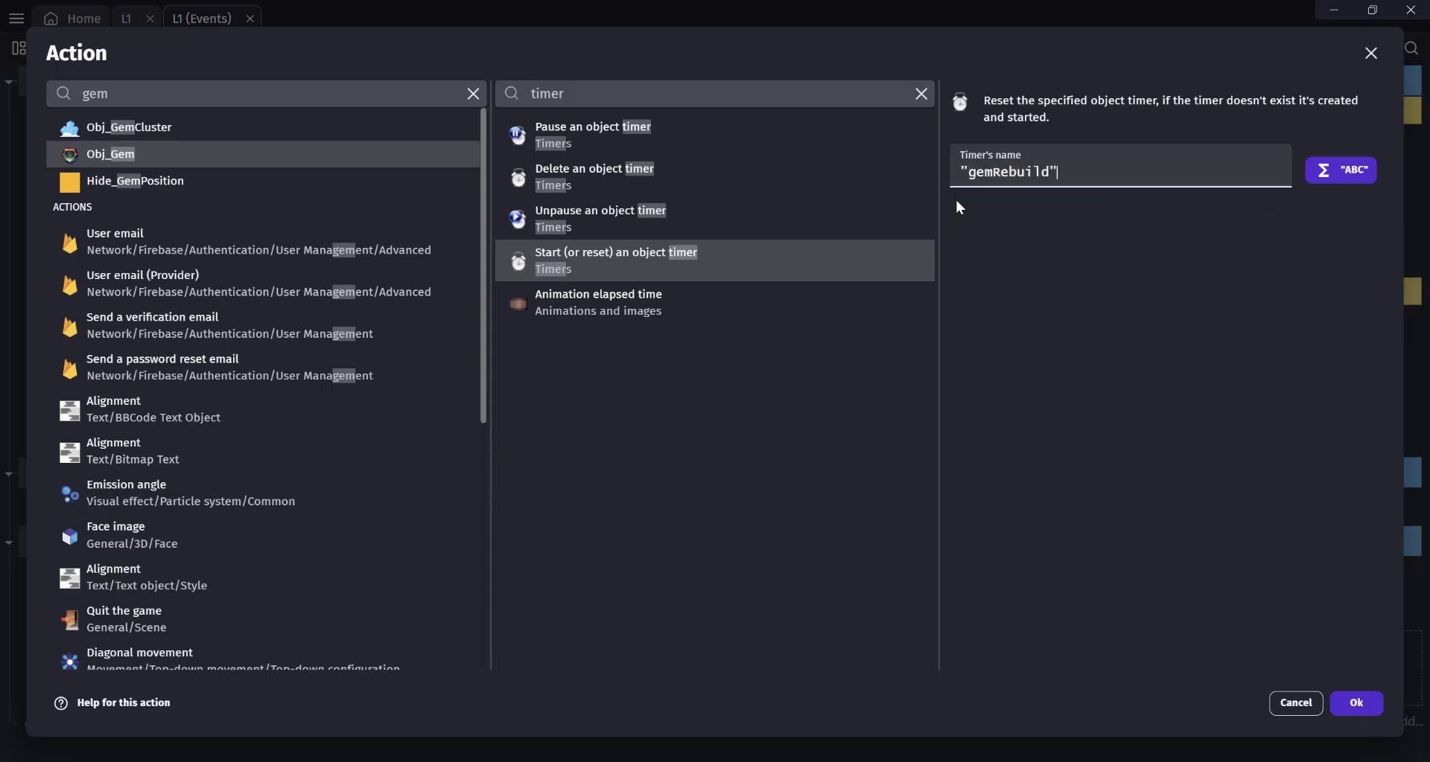
click(1366, 700)
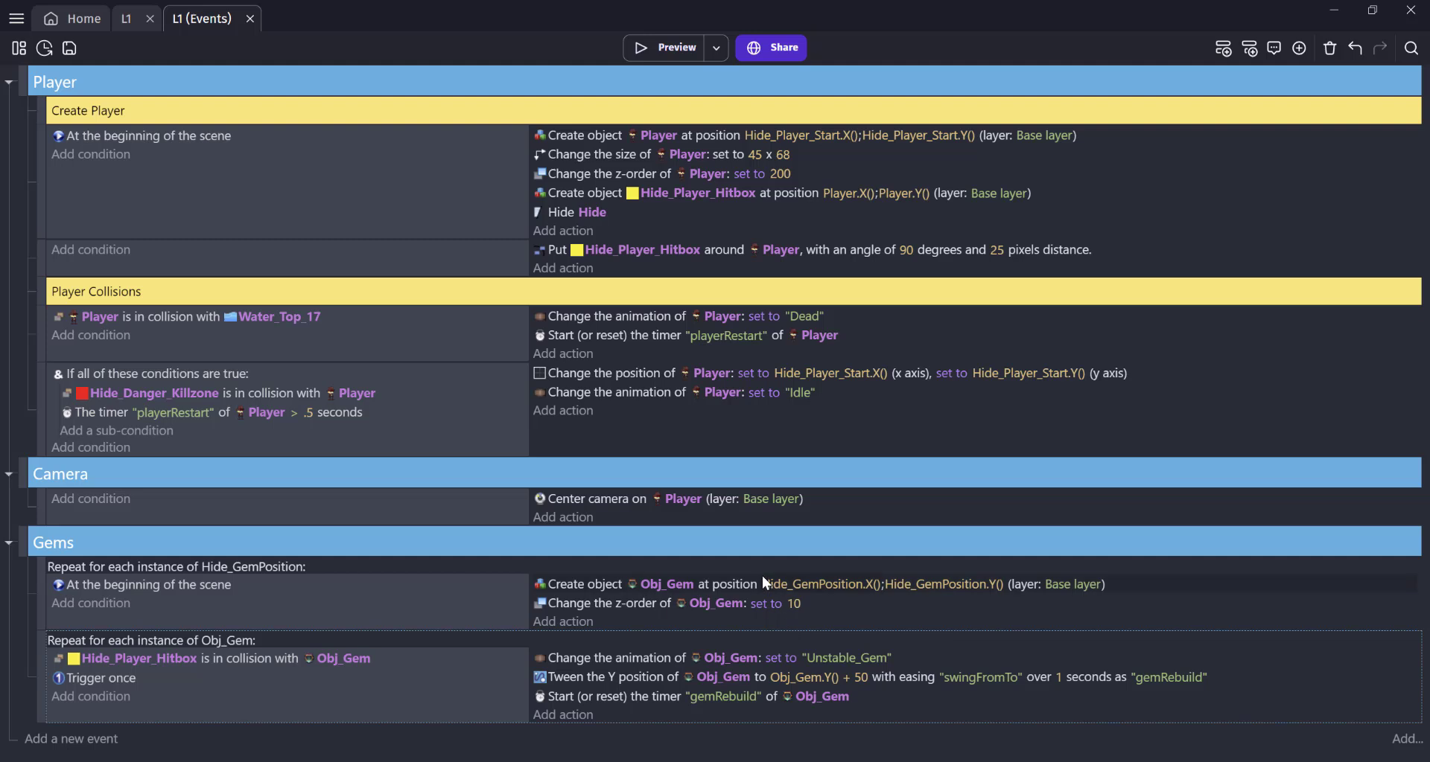
Add a for-each object event below the Obj_Gem event in Gems, repeated for each instance of Hide_GemPosition
right_click(44, 693)
mouse_move(116, 637)
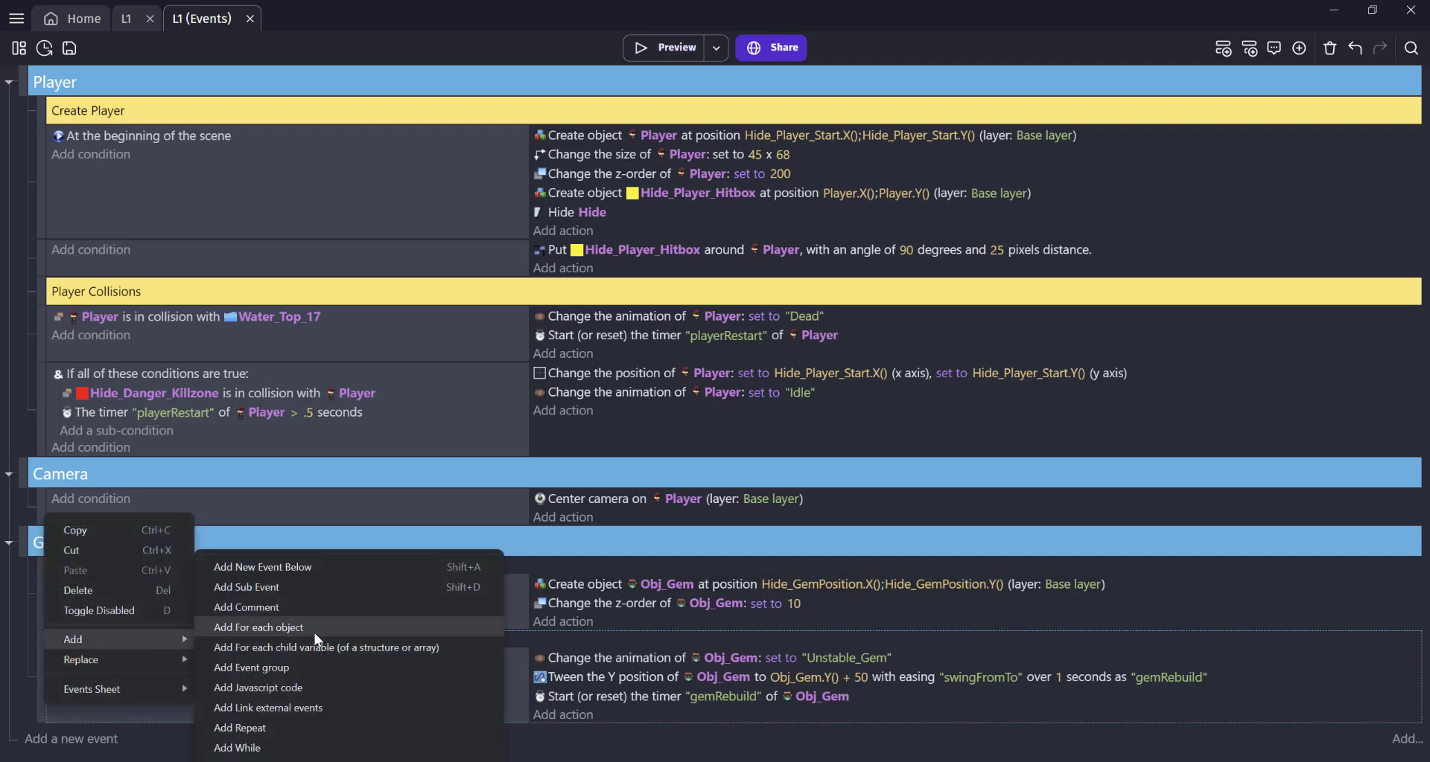
click(314, 629)
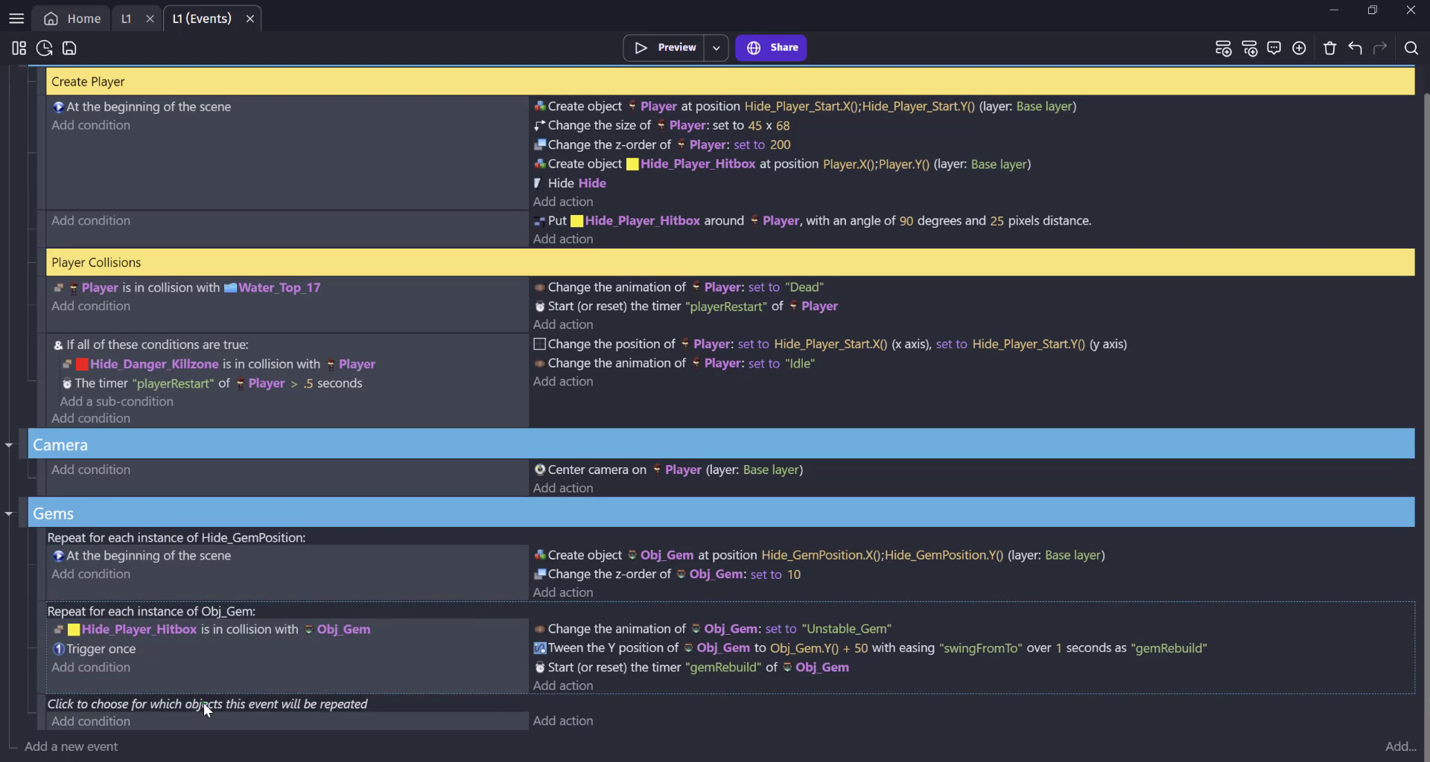
click(203, 703)
text(gem)
click(164, 746)
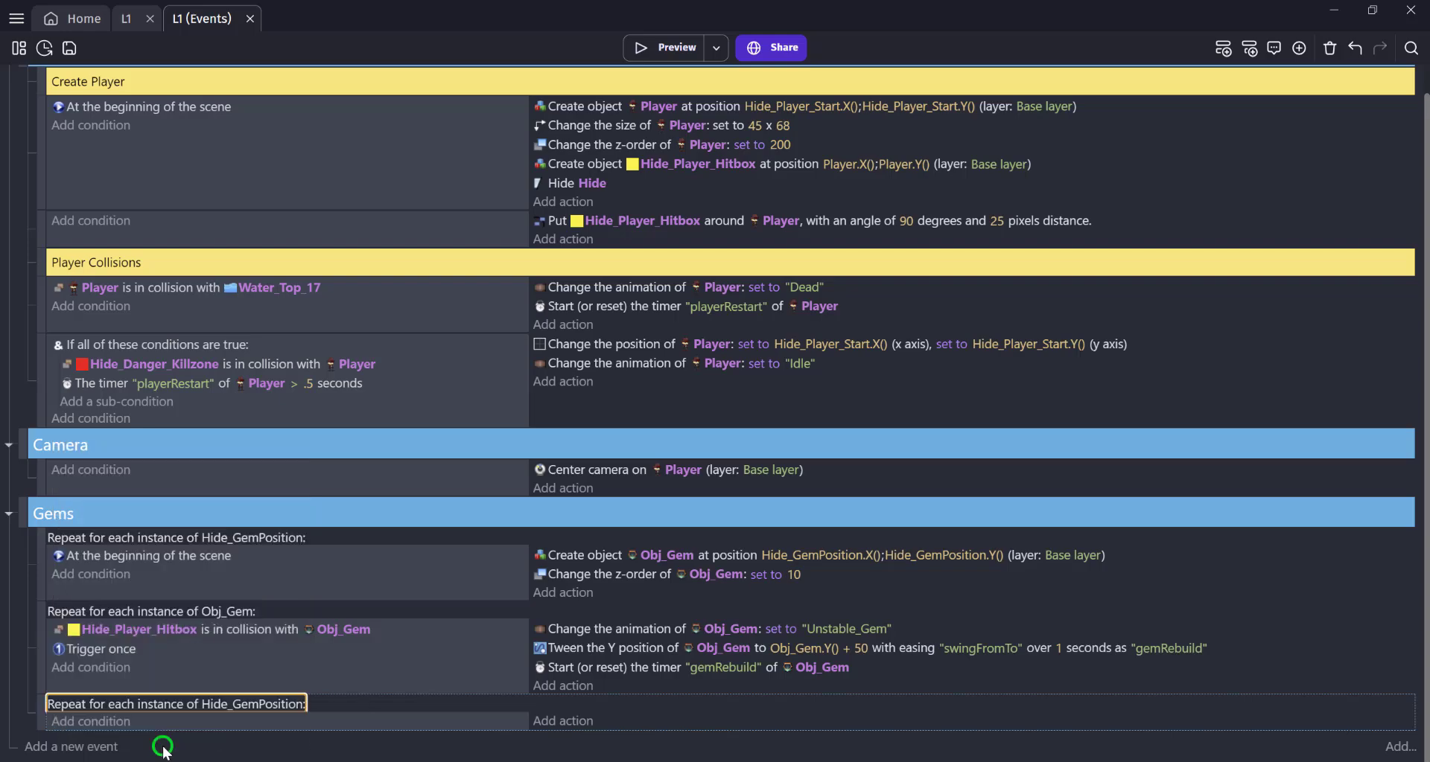
Add an object timer condition to the new event, testing Obj_Gem's "gemRebuild" timer as greater than or equal to 3 seconds
click(127, 721)
text(gem)
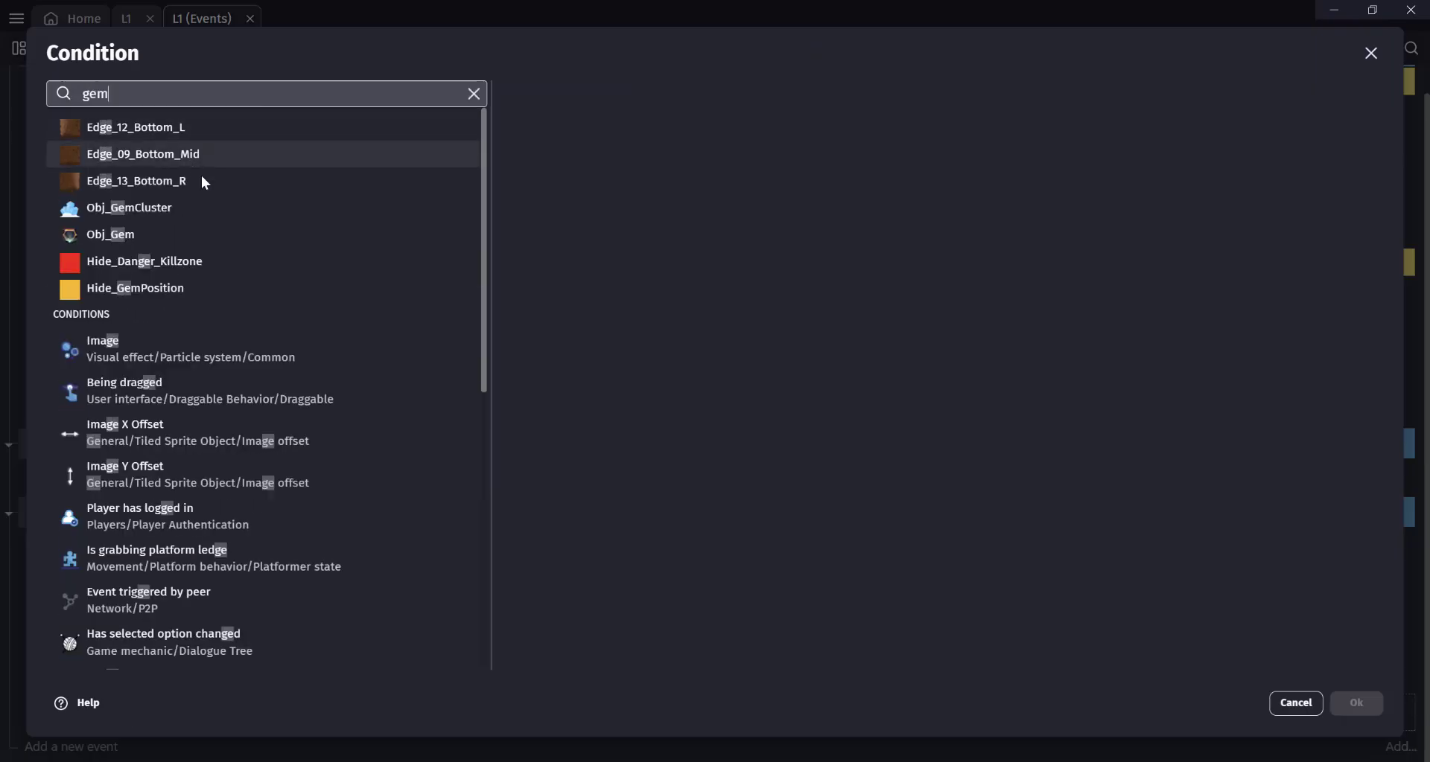
click(182, 153)
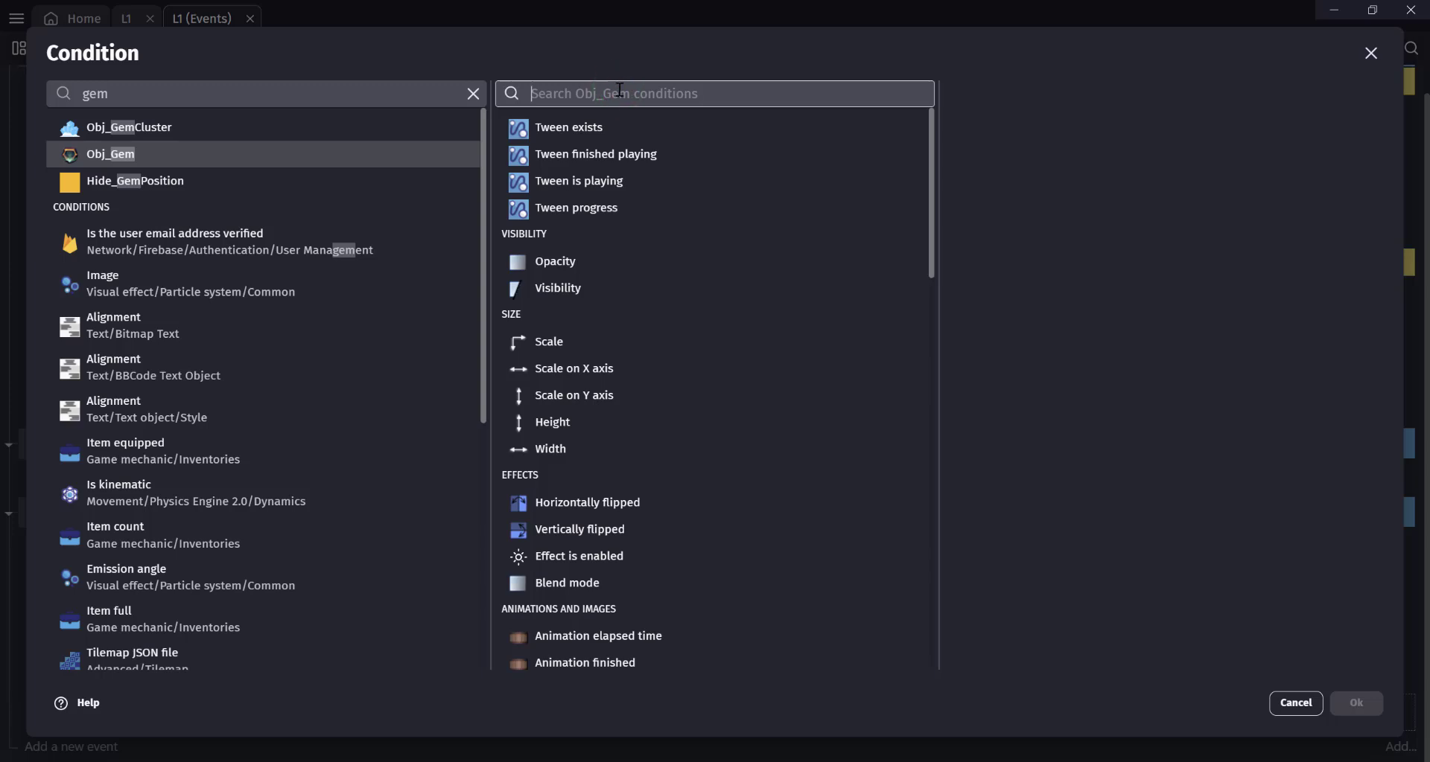
text(timer)
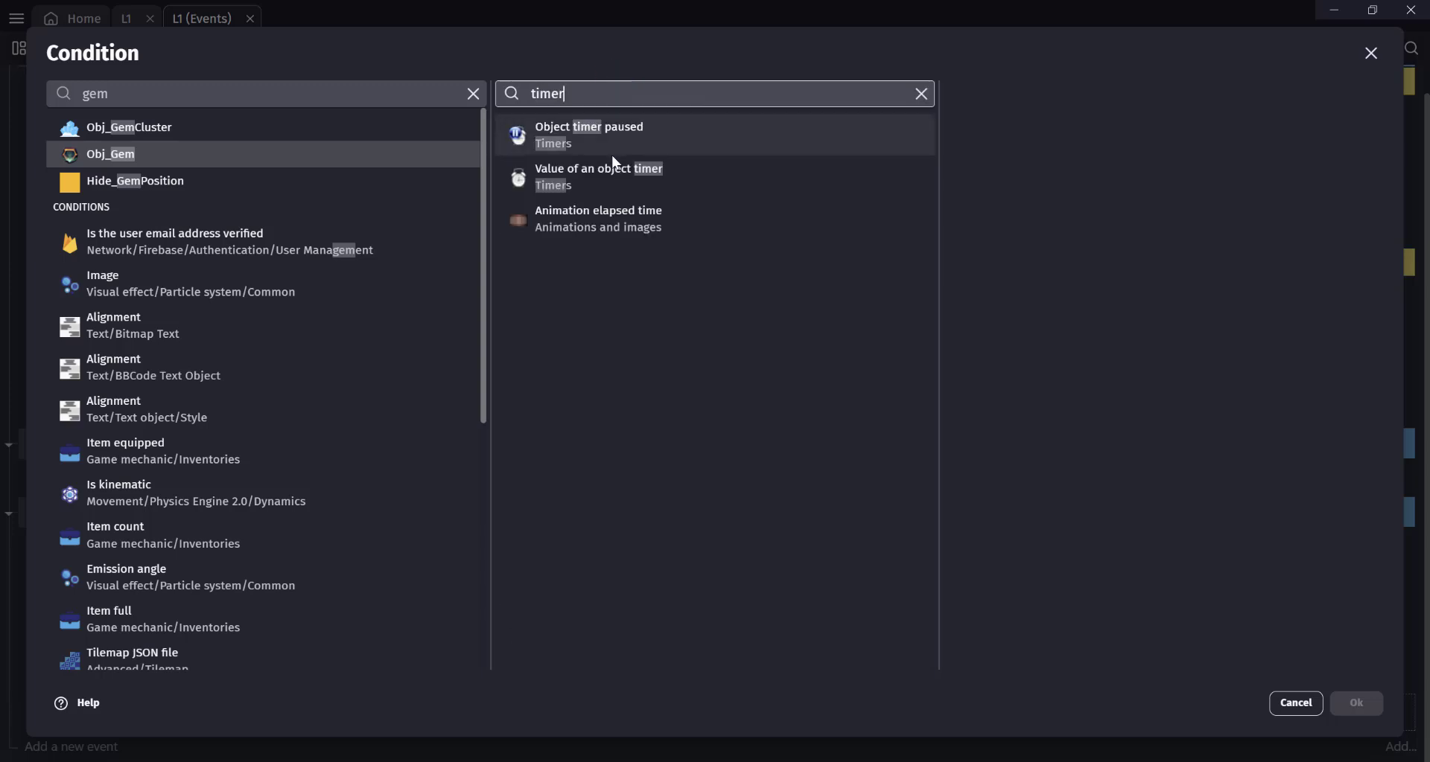
click(618, 176)
click(1033, 265)
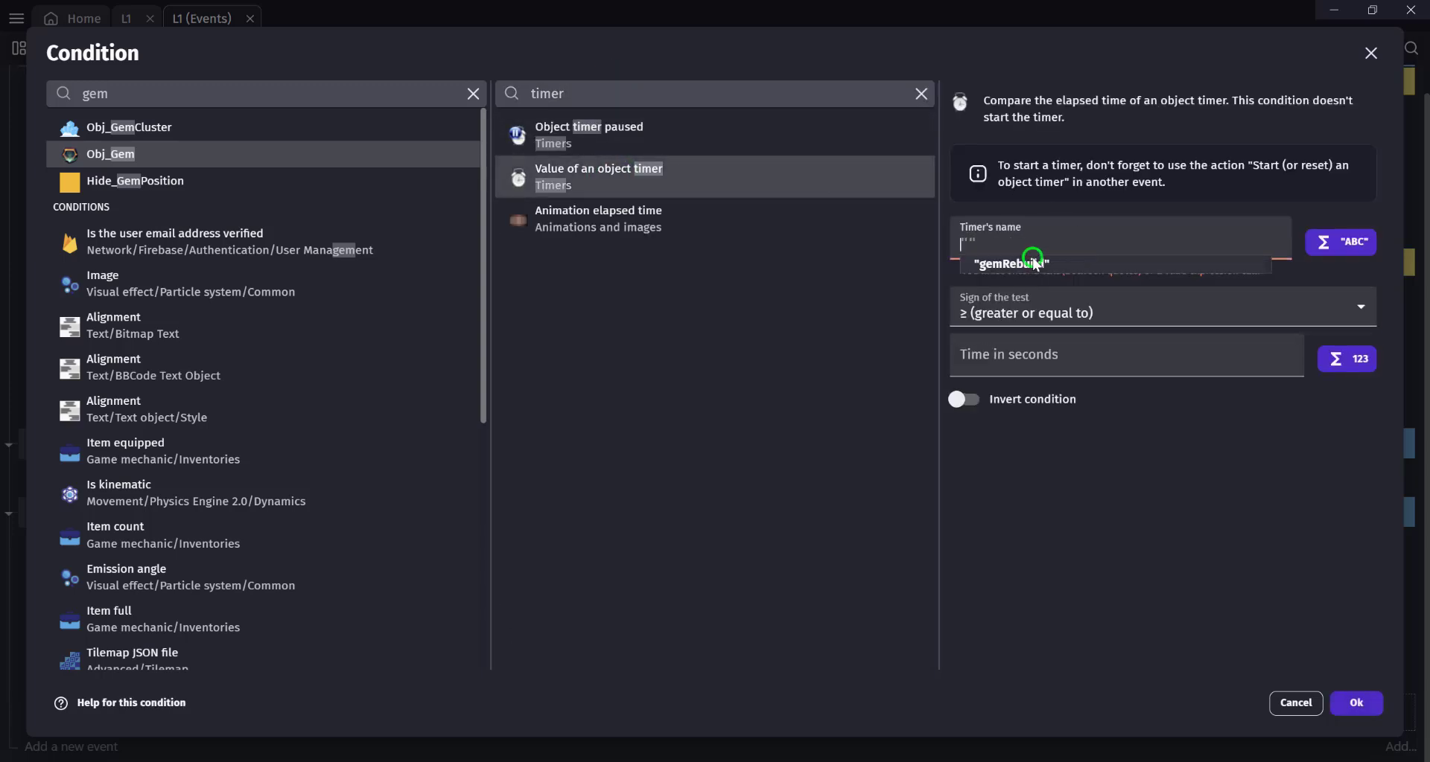
click(1033, 343)
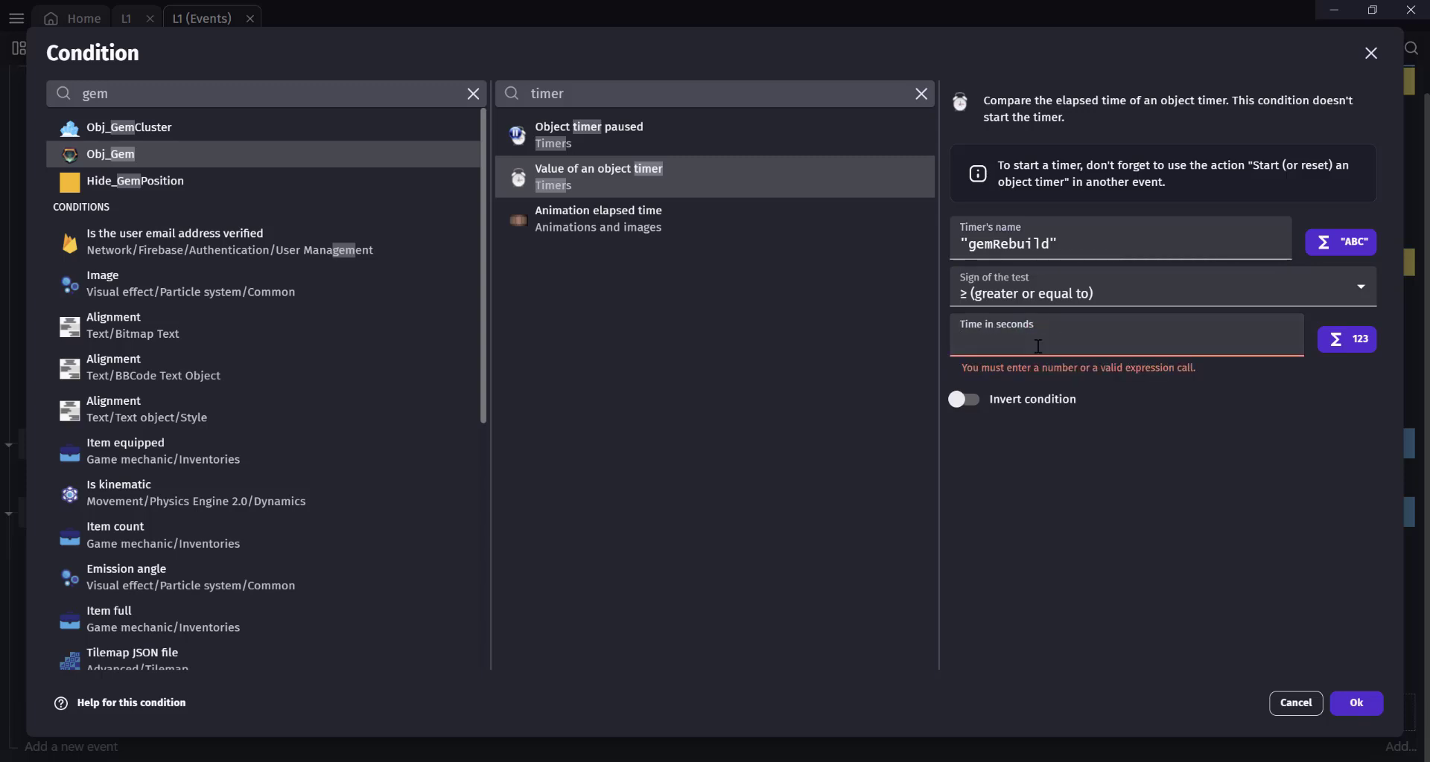
click(1359, 688)
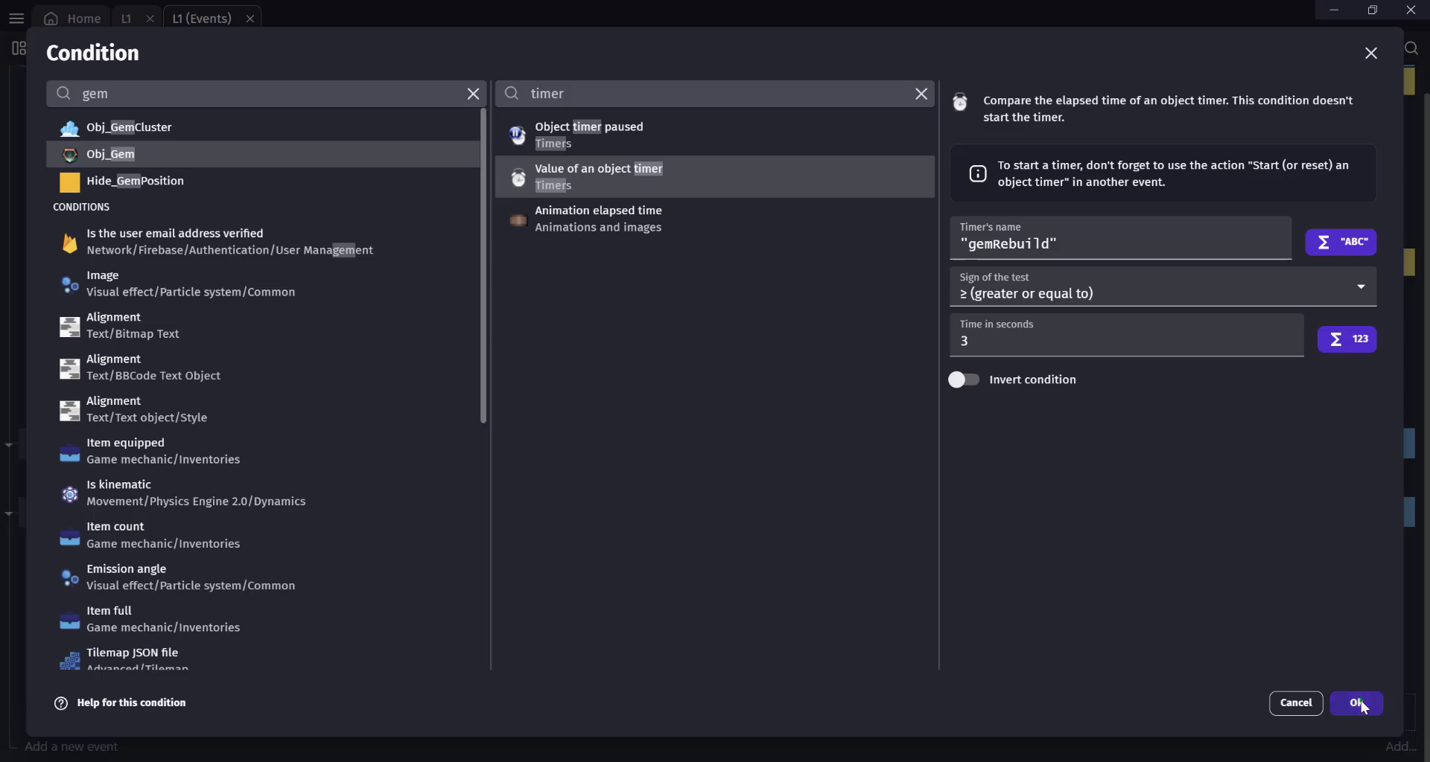
click(1357, 703)
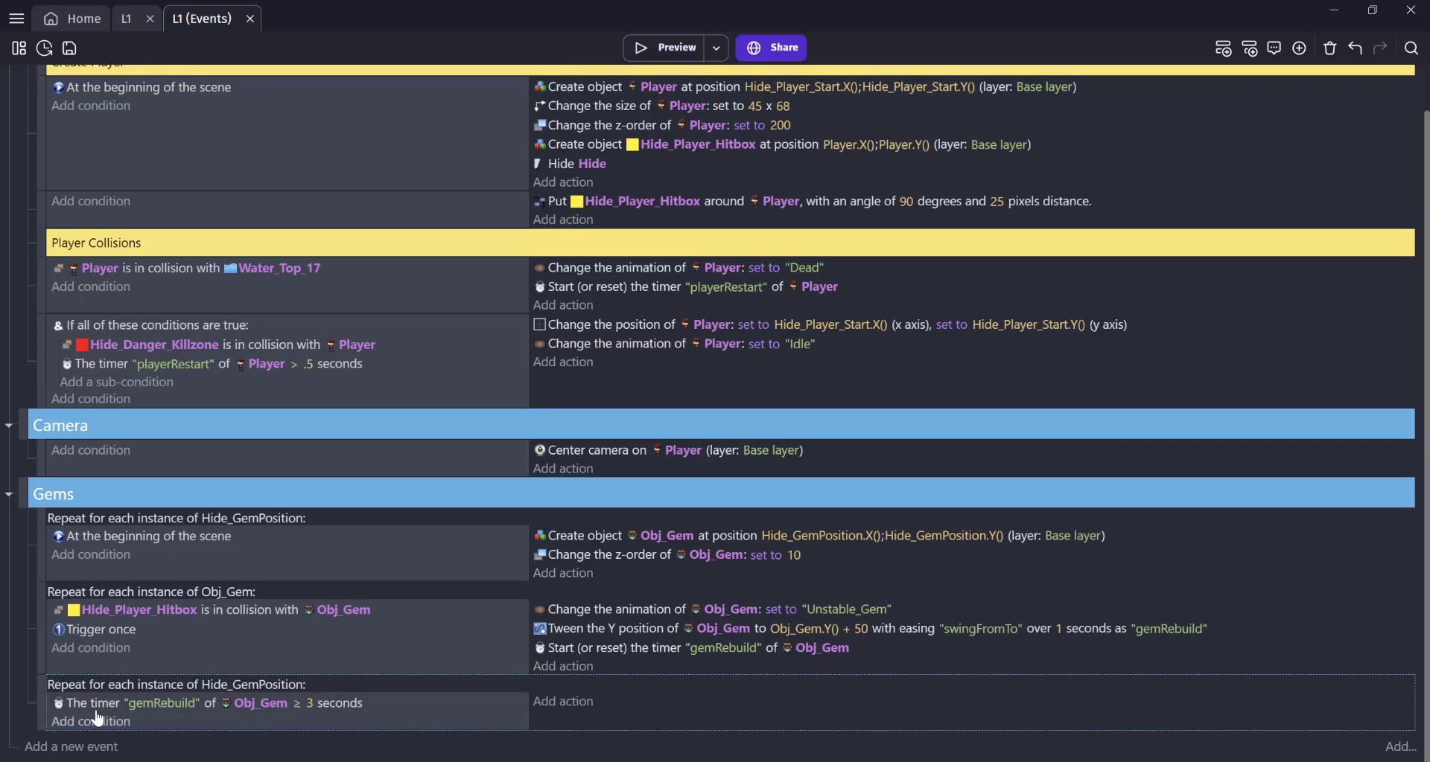
Add a collision condition between Obj_Gem and Hide_GemPosition to the new event and invert it
click(90, 721)
text(gem)
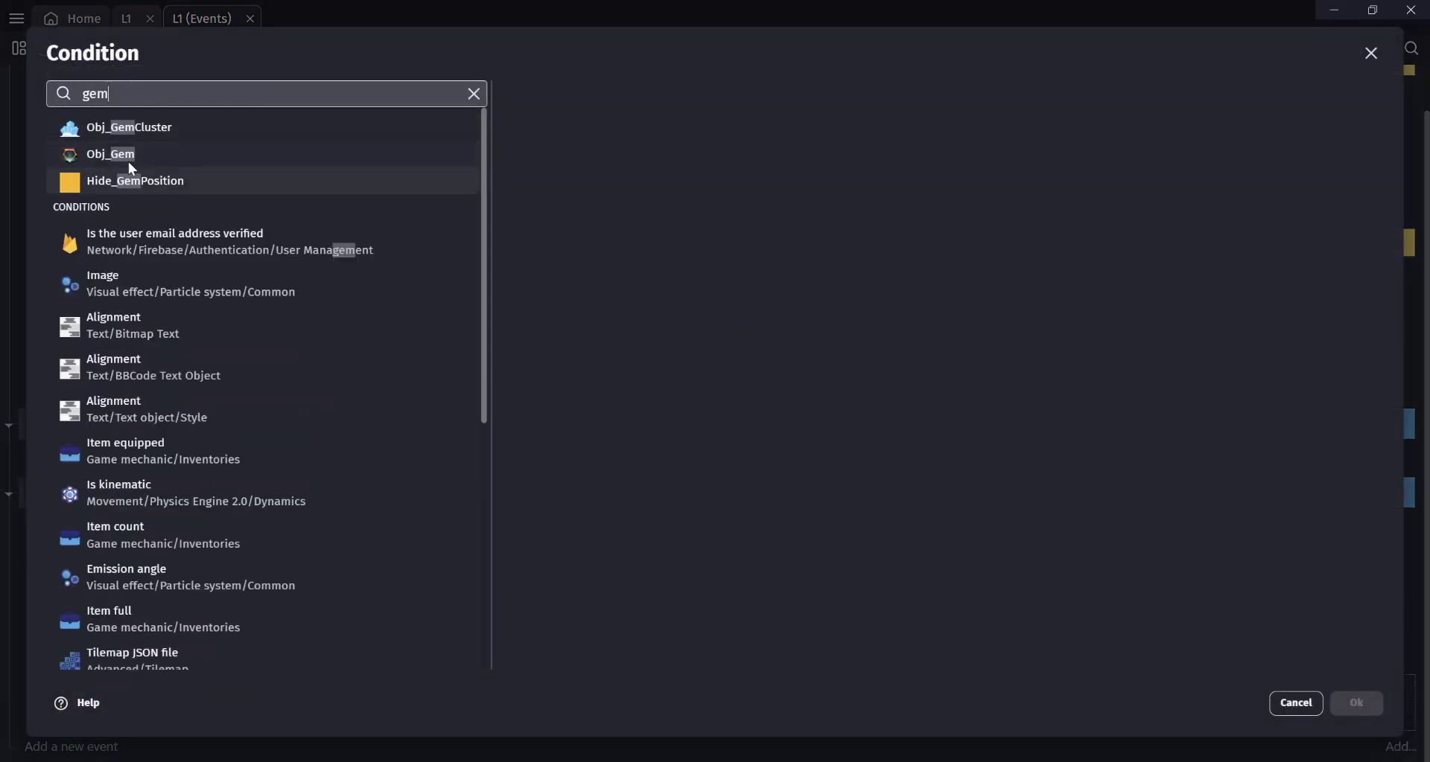
click(129, 156)
click(609, 96)
text(coll)
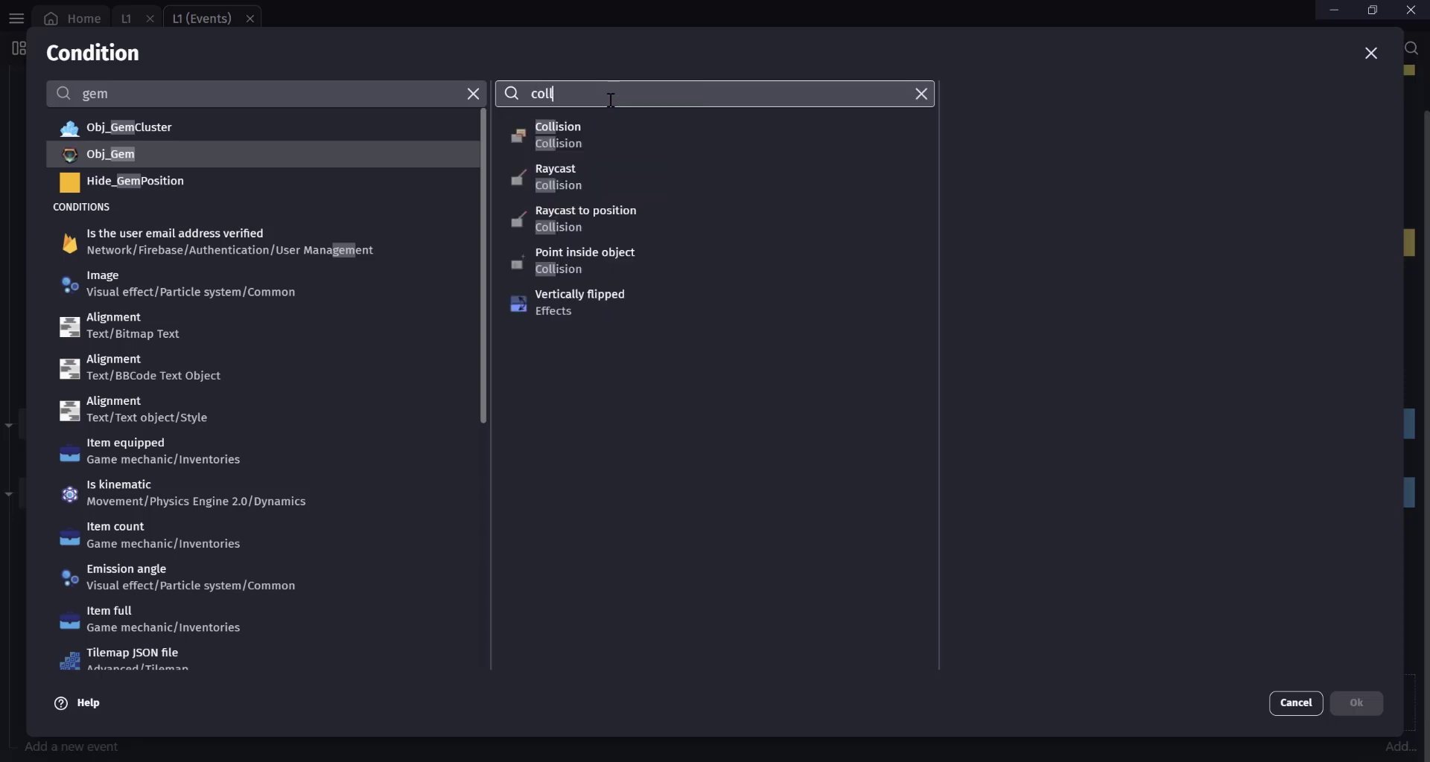
click(573, 128)
click(1038, 151)
text(ge)
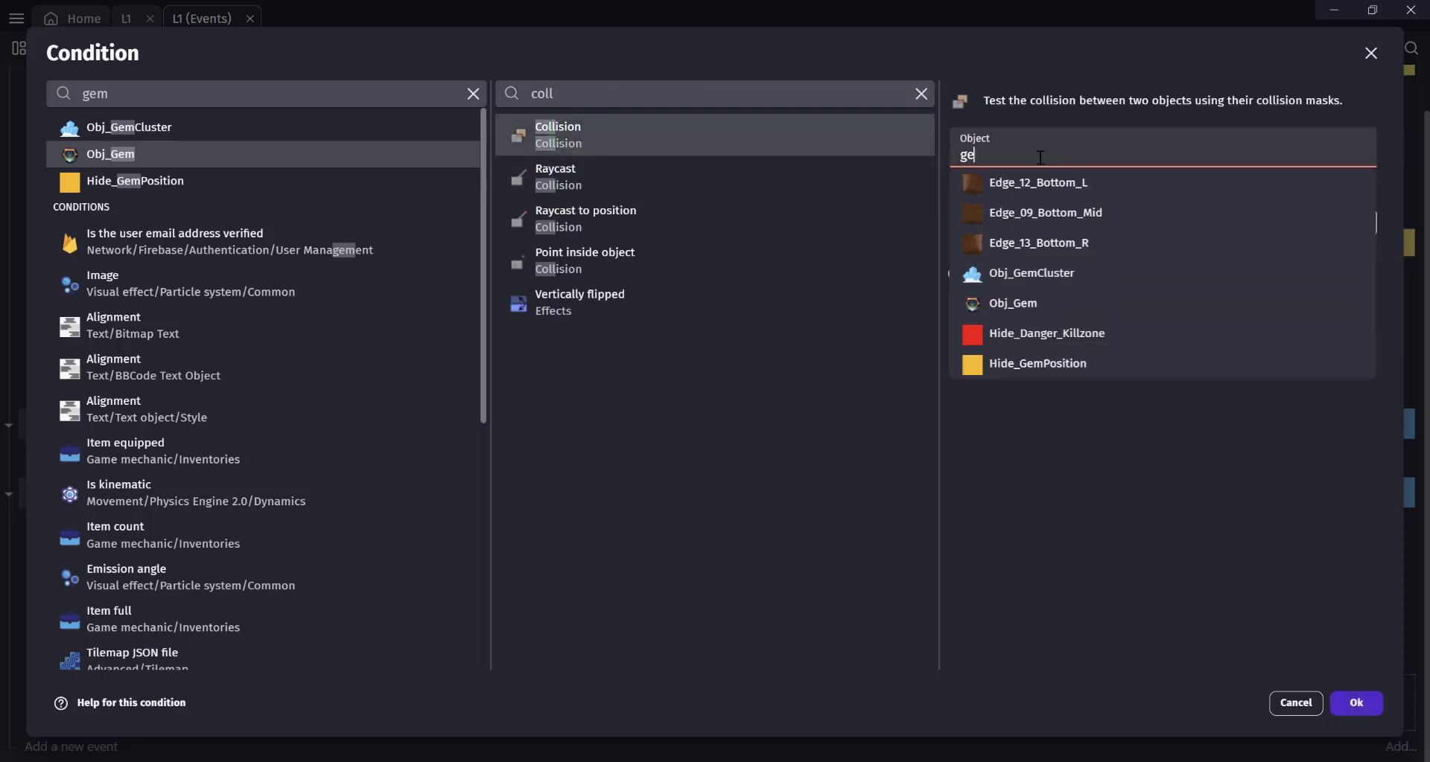
text(m)
click(1046, 244)
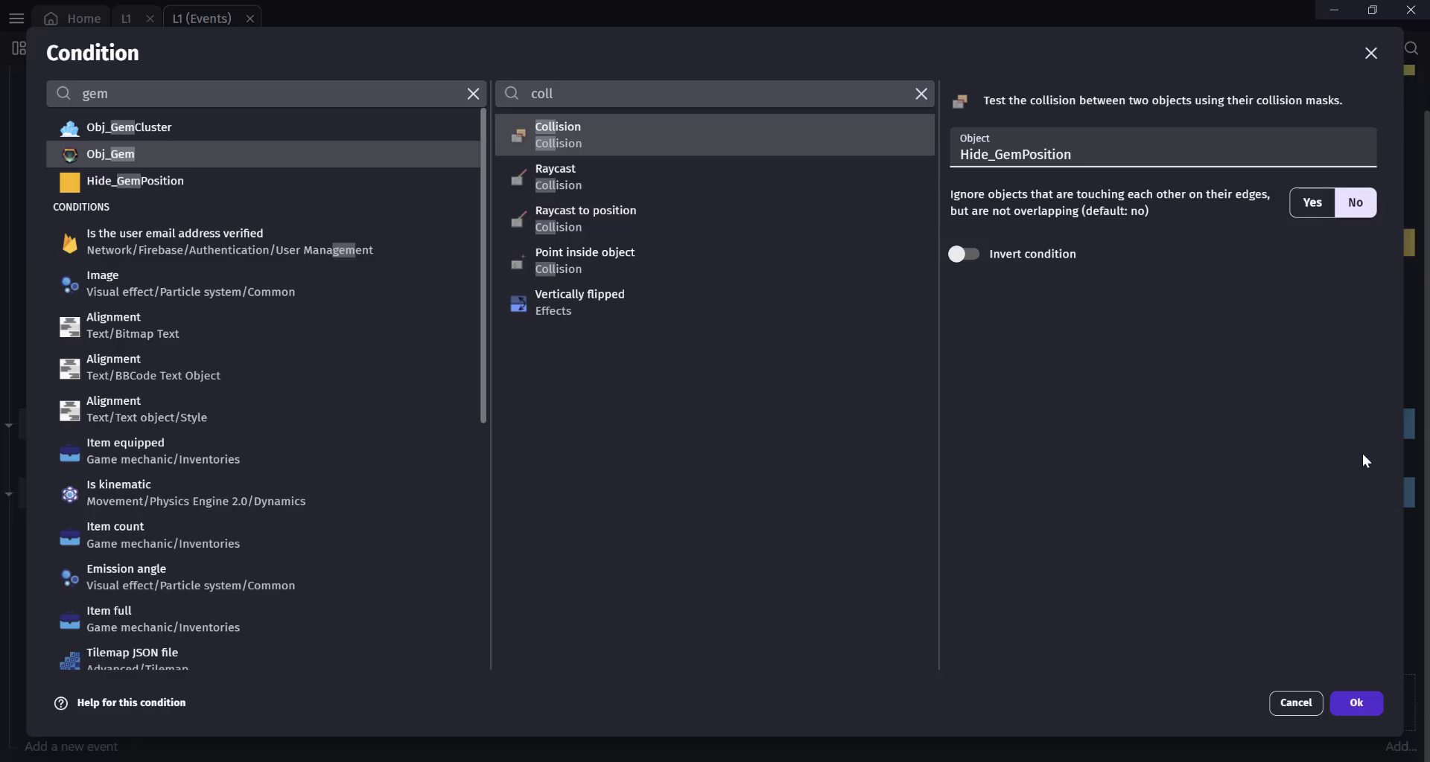
click(1356, 704)
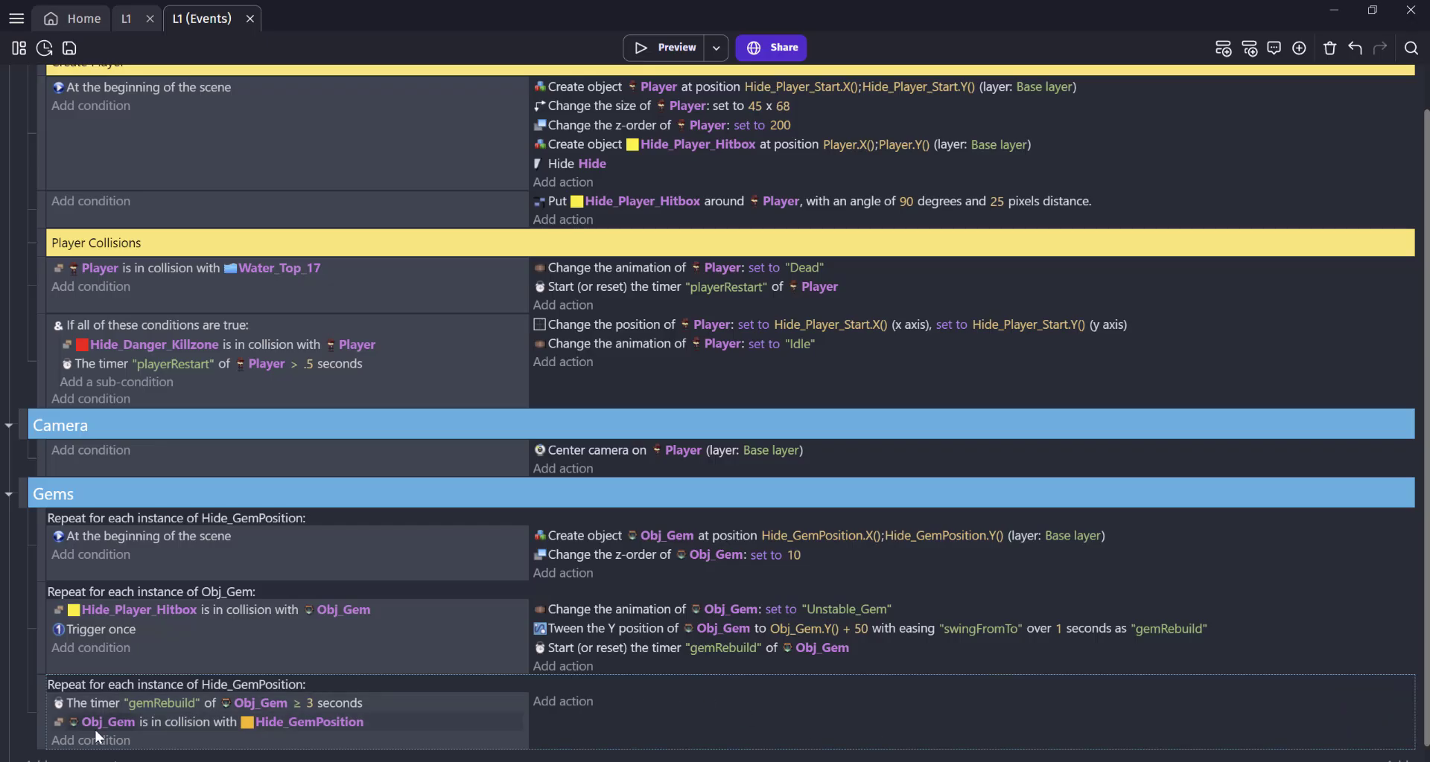
click(209, 719)
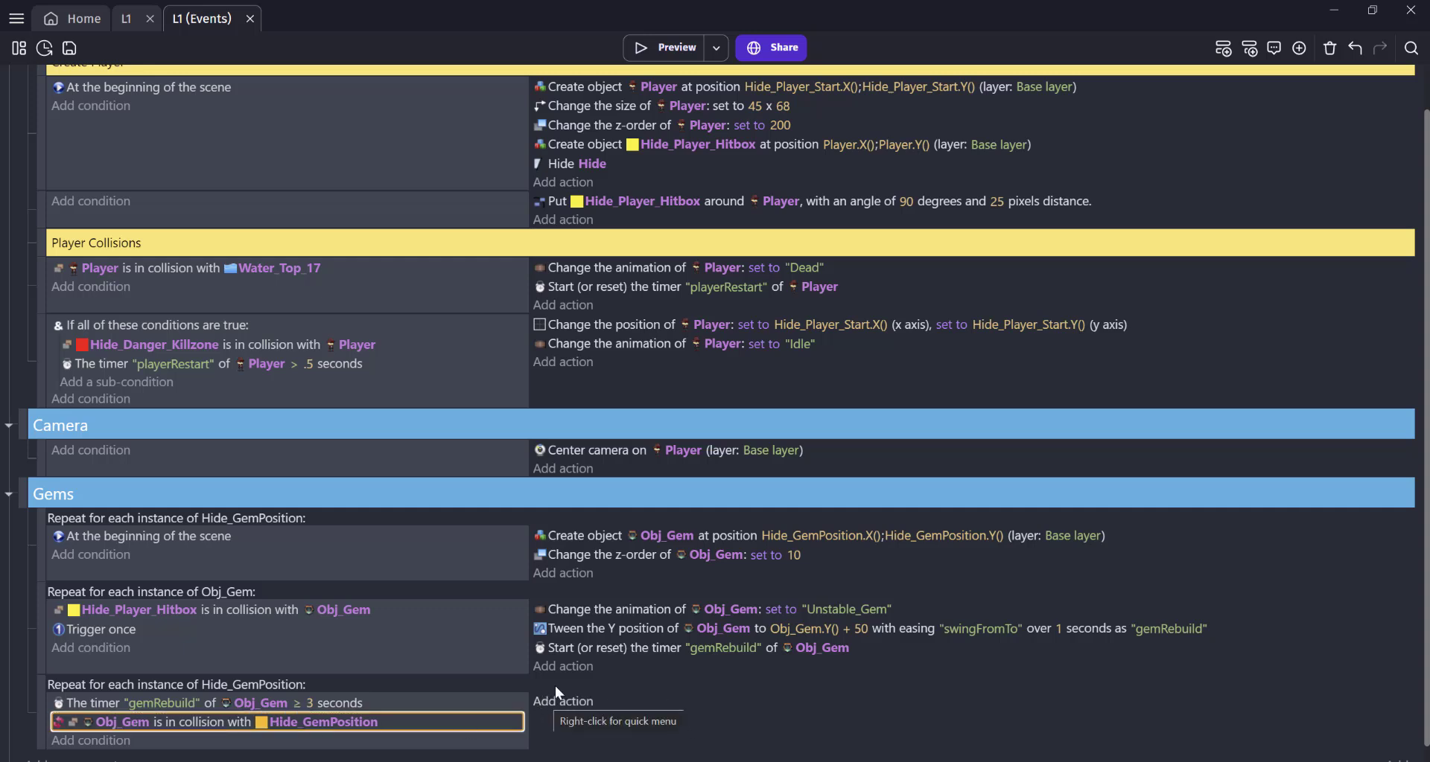
Copy the gem creation and z-order actions and the Trigger once condition into the new event, and preview the scene
drag(575, 540, 623, 712)
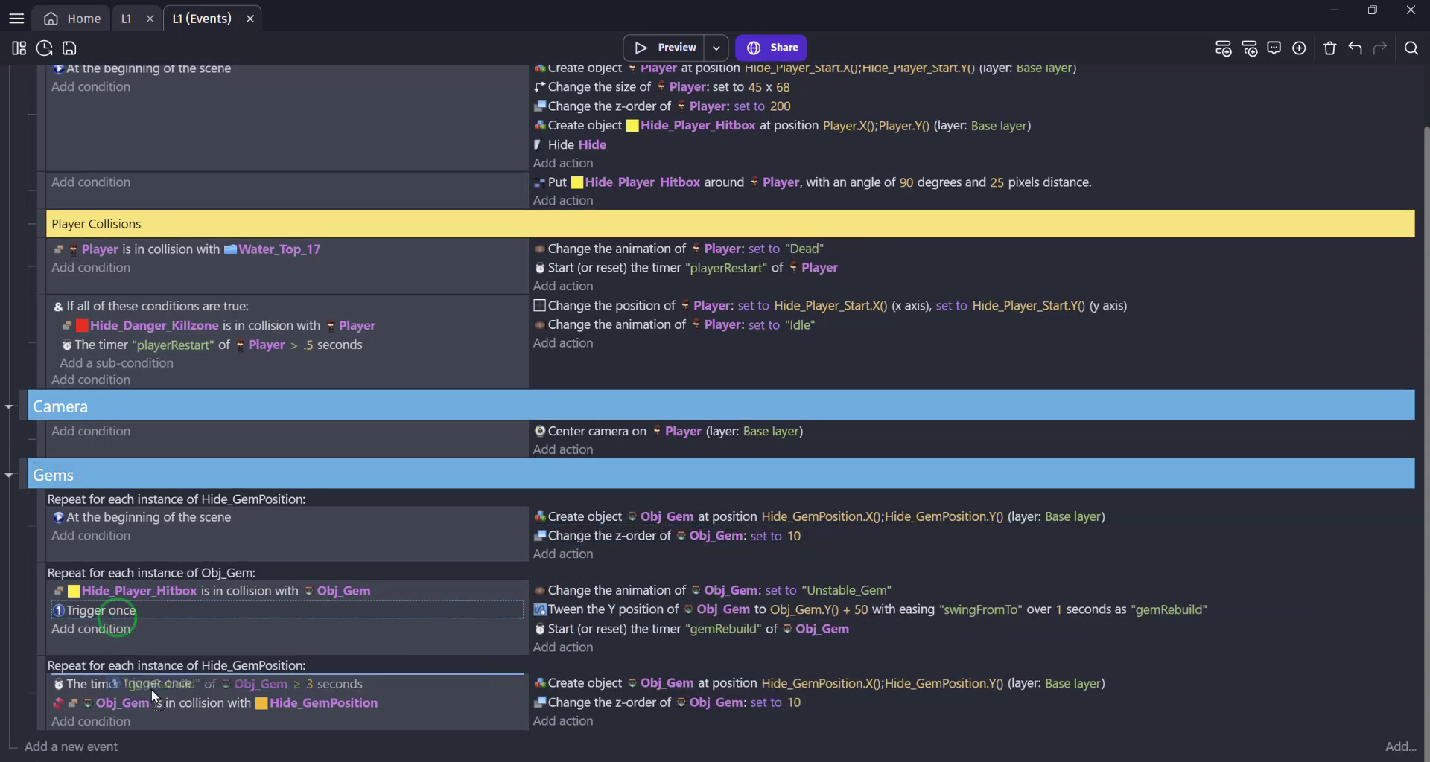
click(664, 47)
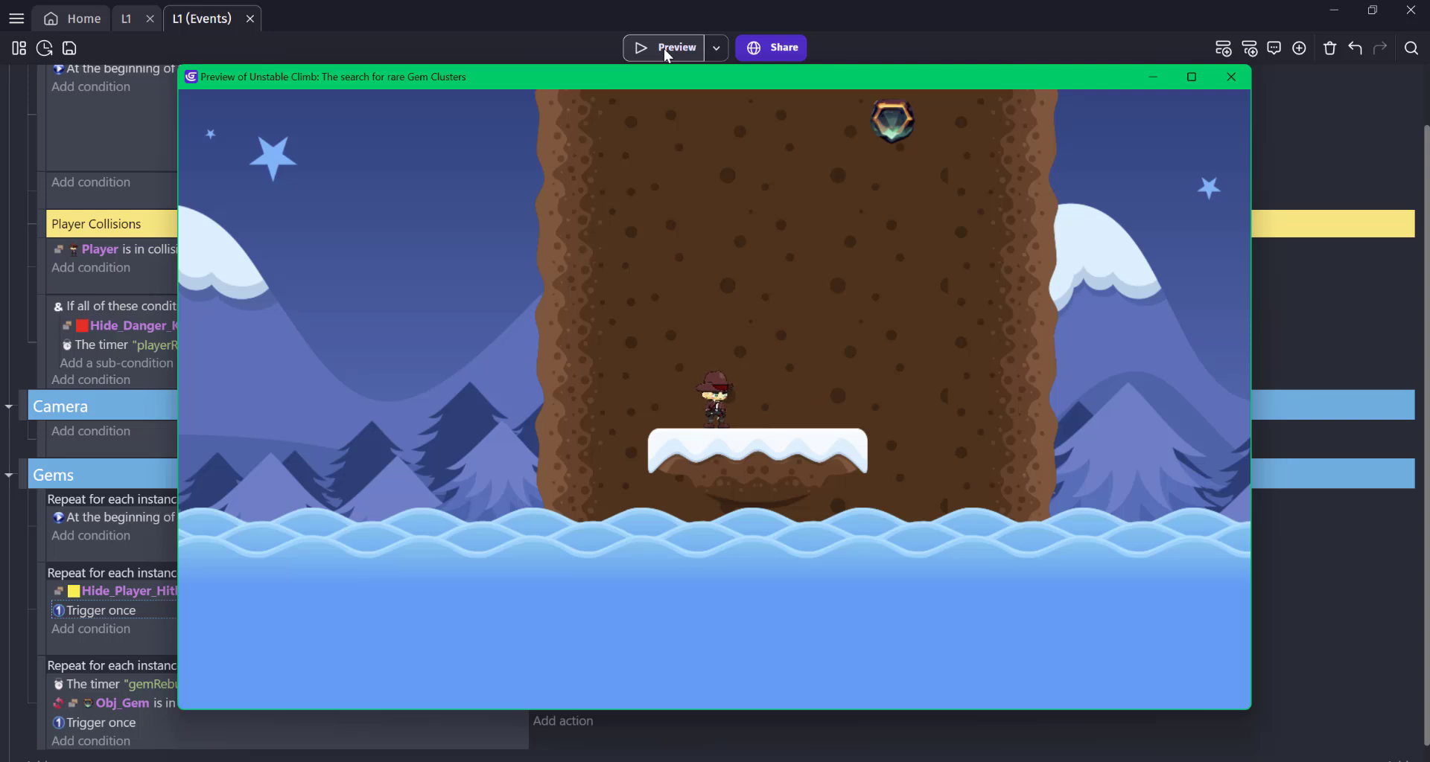
click(1230, 77)
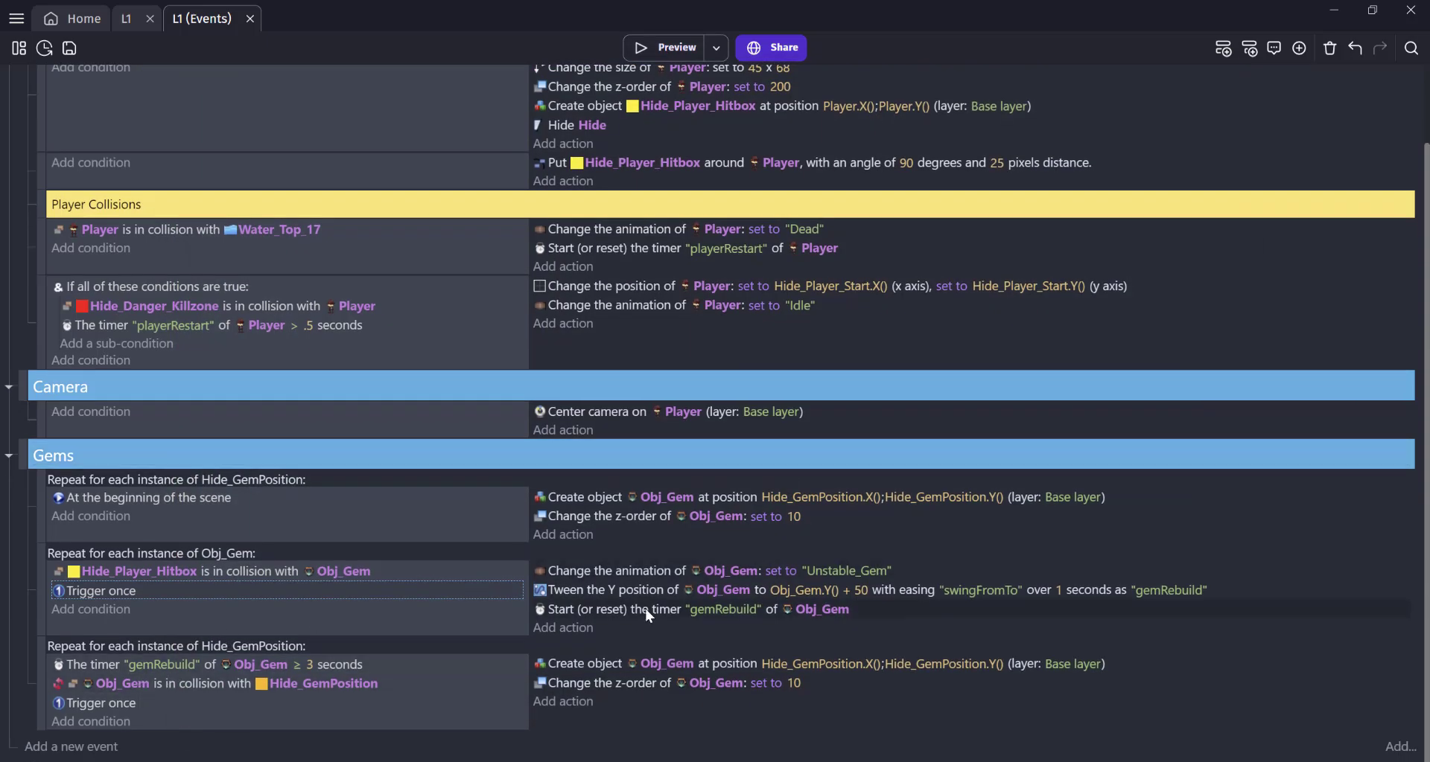
Replace the gem collision event's object timer action with a Start (or reset) a scene timer action named "gemRebuild"
click(596, 609)
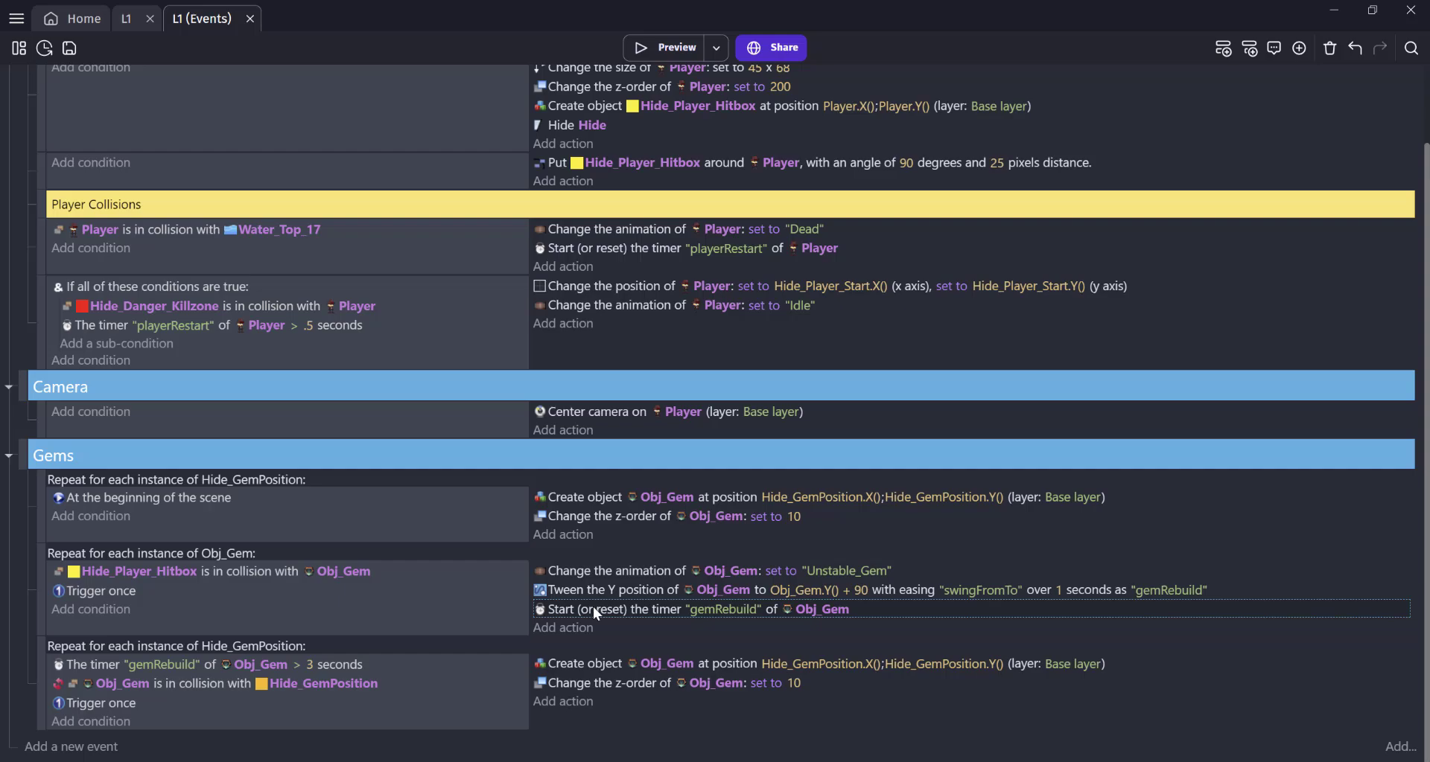
key(Delete)
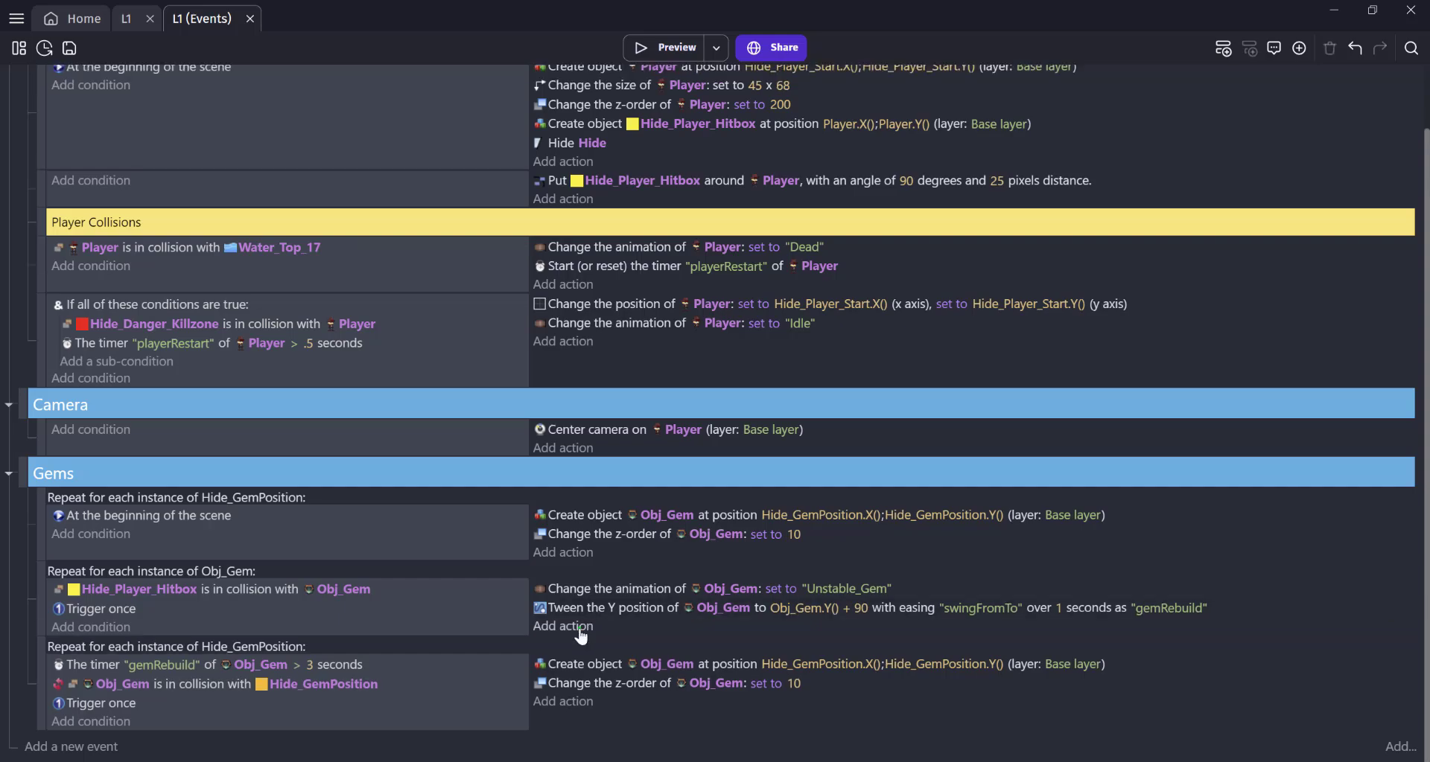
click(580, 631)
text(timer)
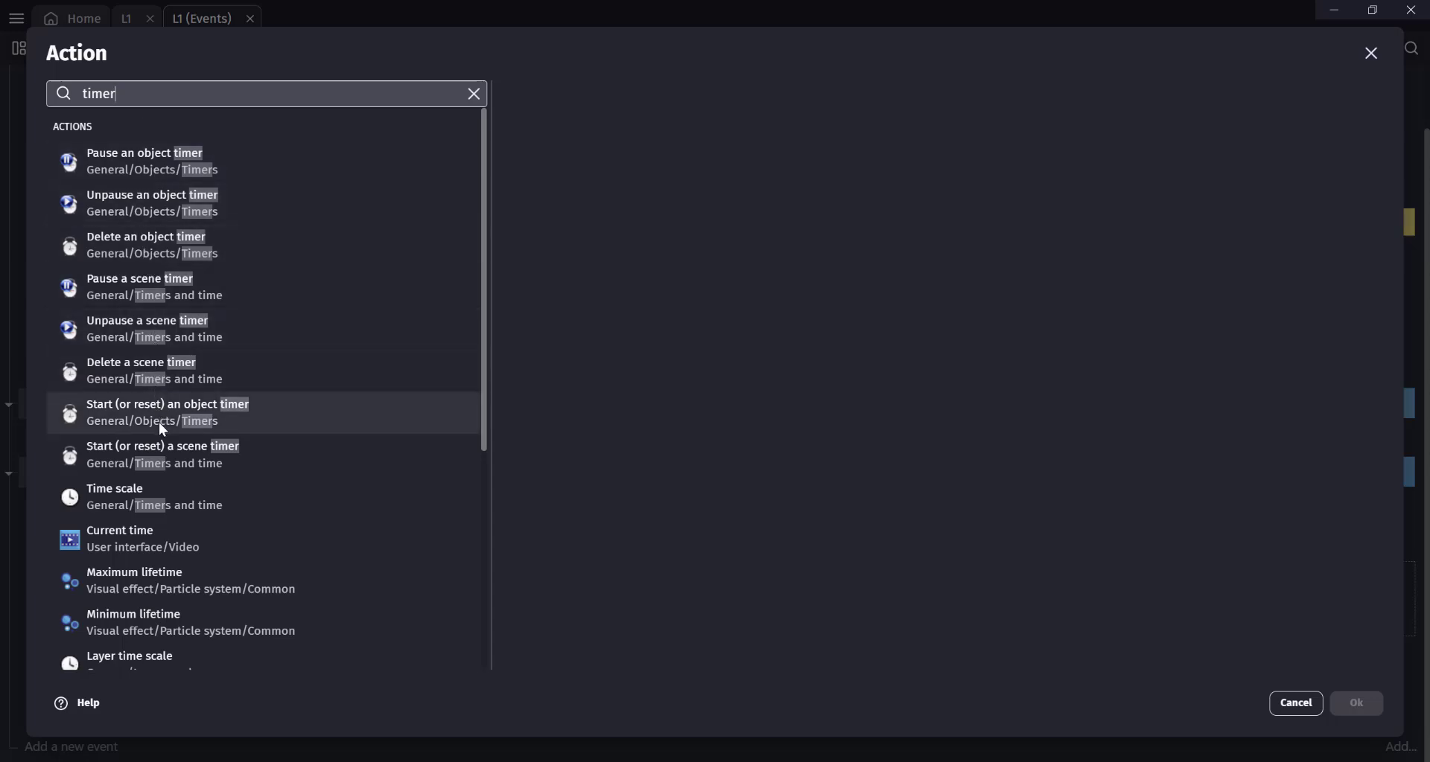
click(170, 450)
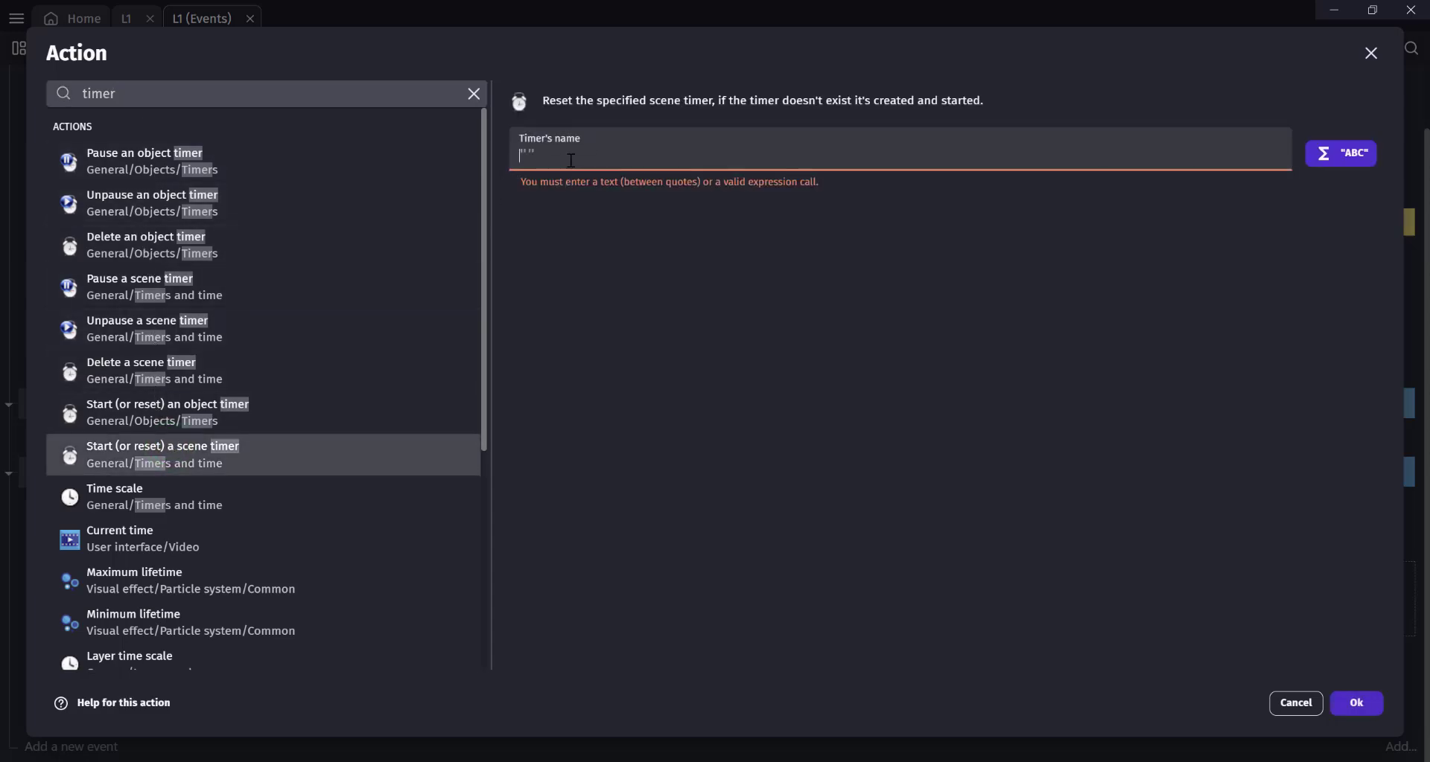
text("gemRebu)
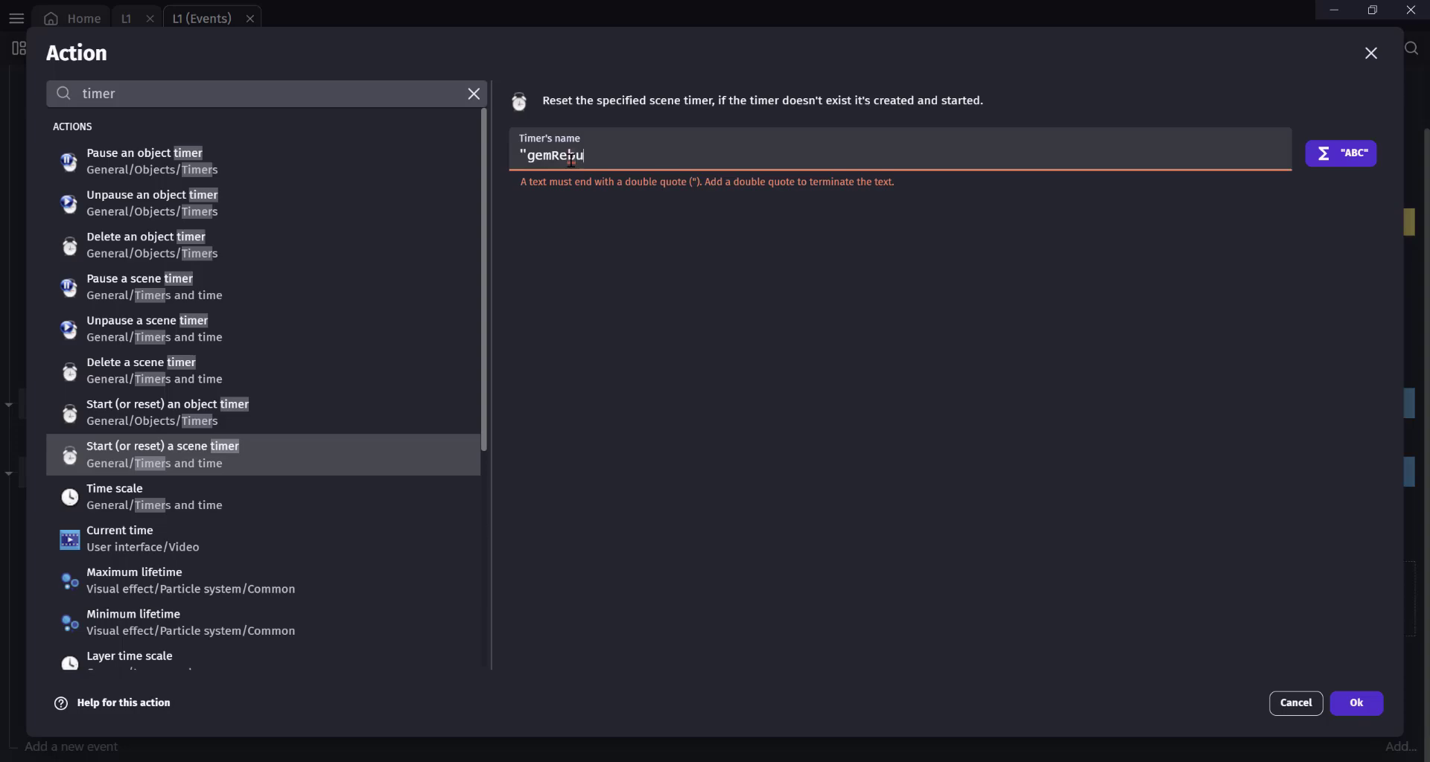
text(ild")
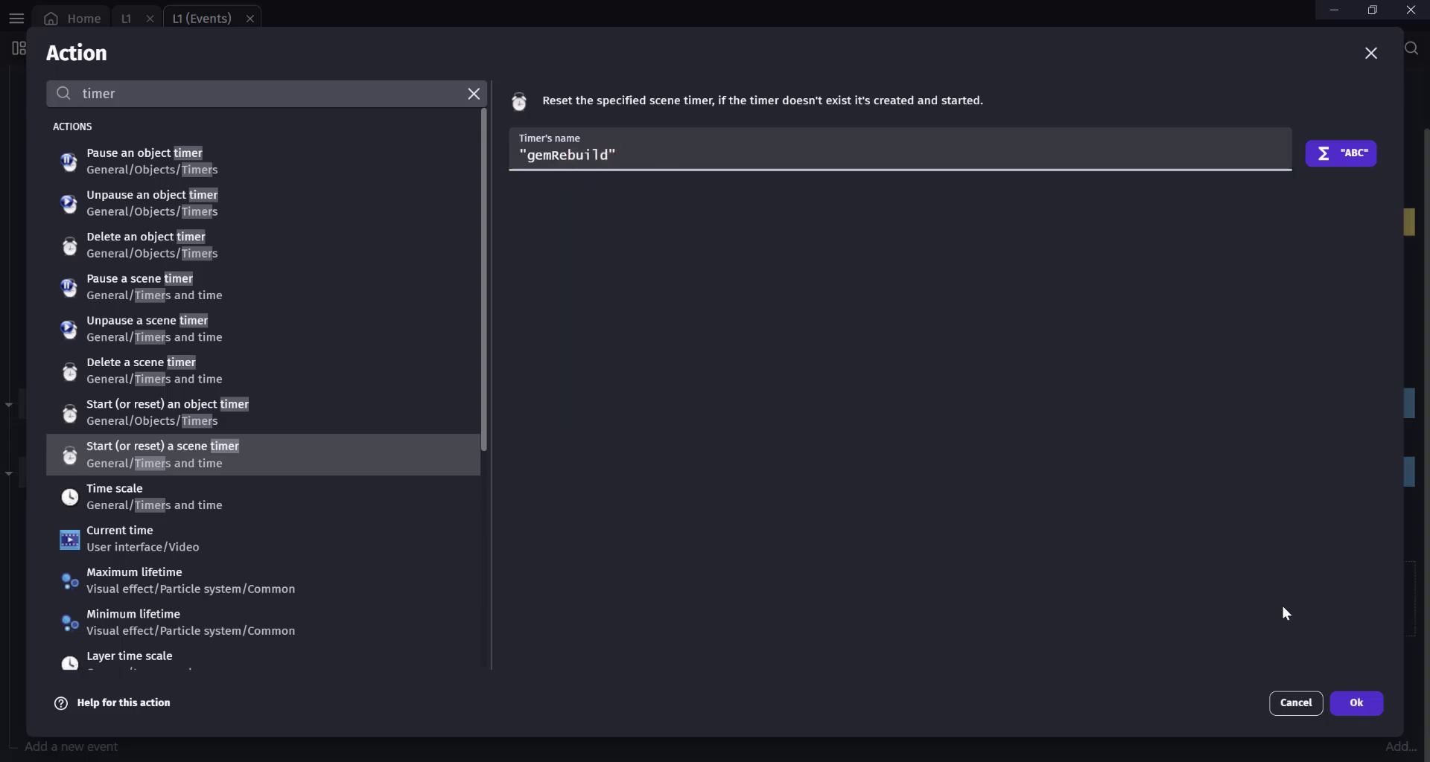
click(1356, 703)
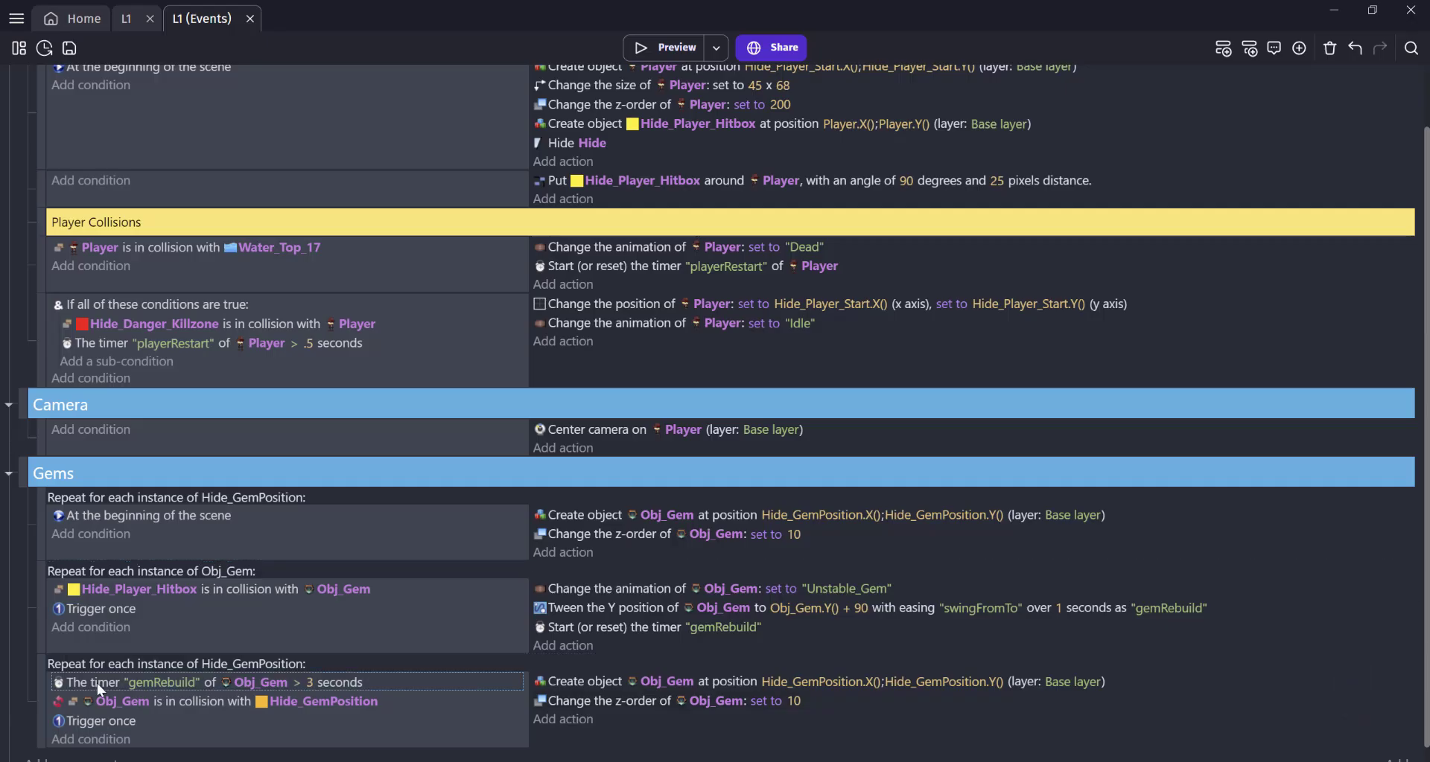
Replace the rebuild event's object timer condition with a scene timer condition testing "gemRebuild" greater than 3 seconds, placed first
key(Delete)
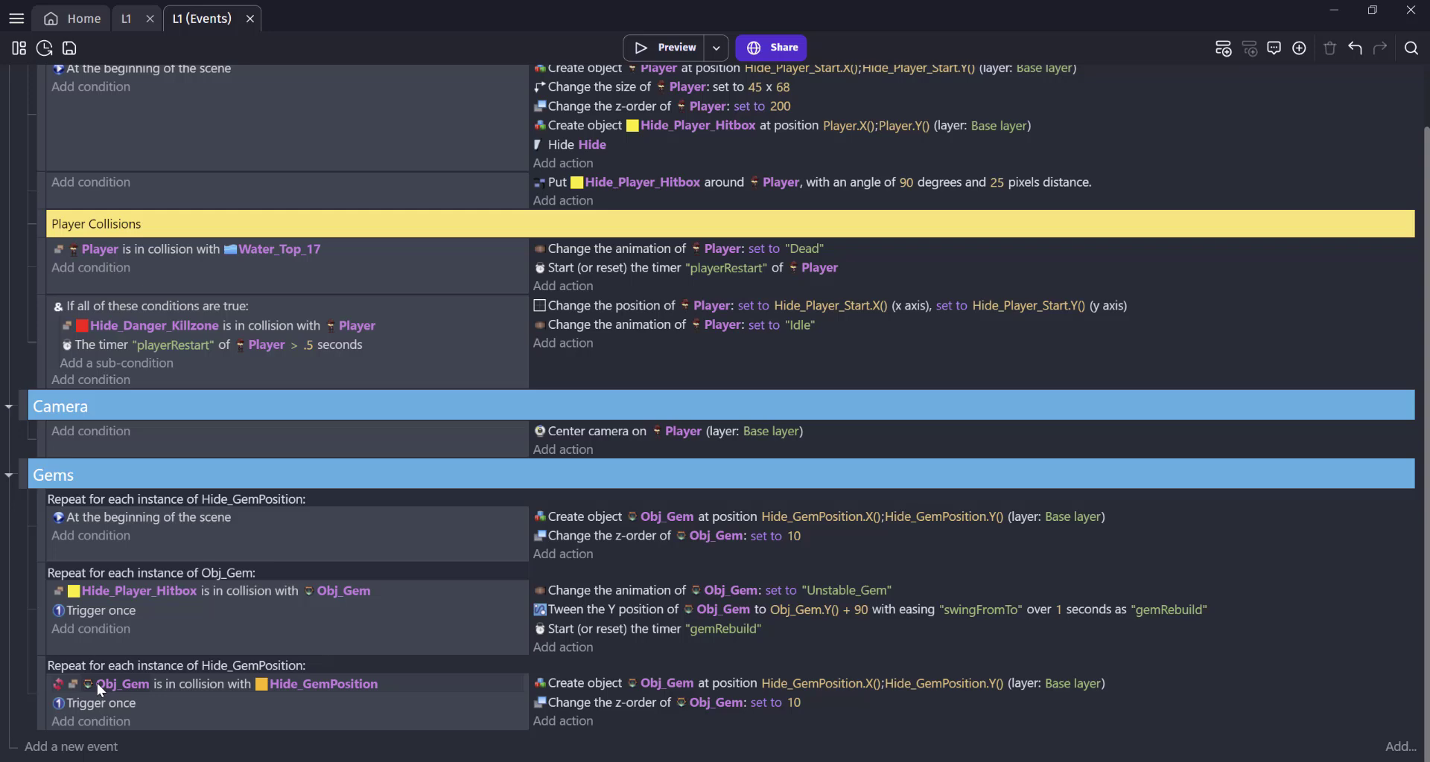
click(95, 721)
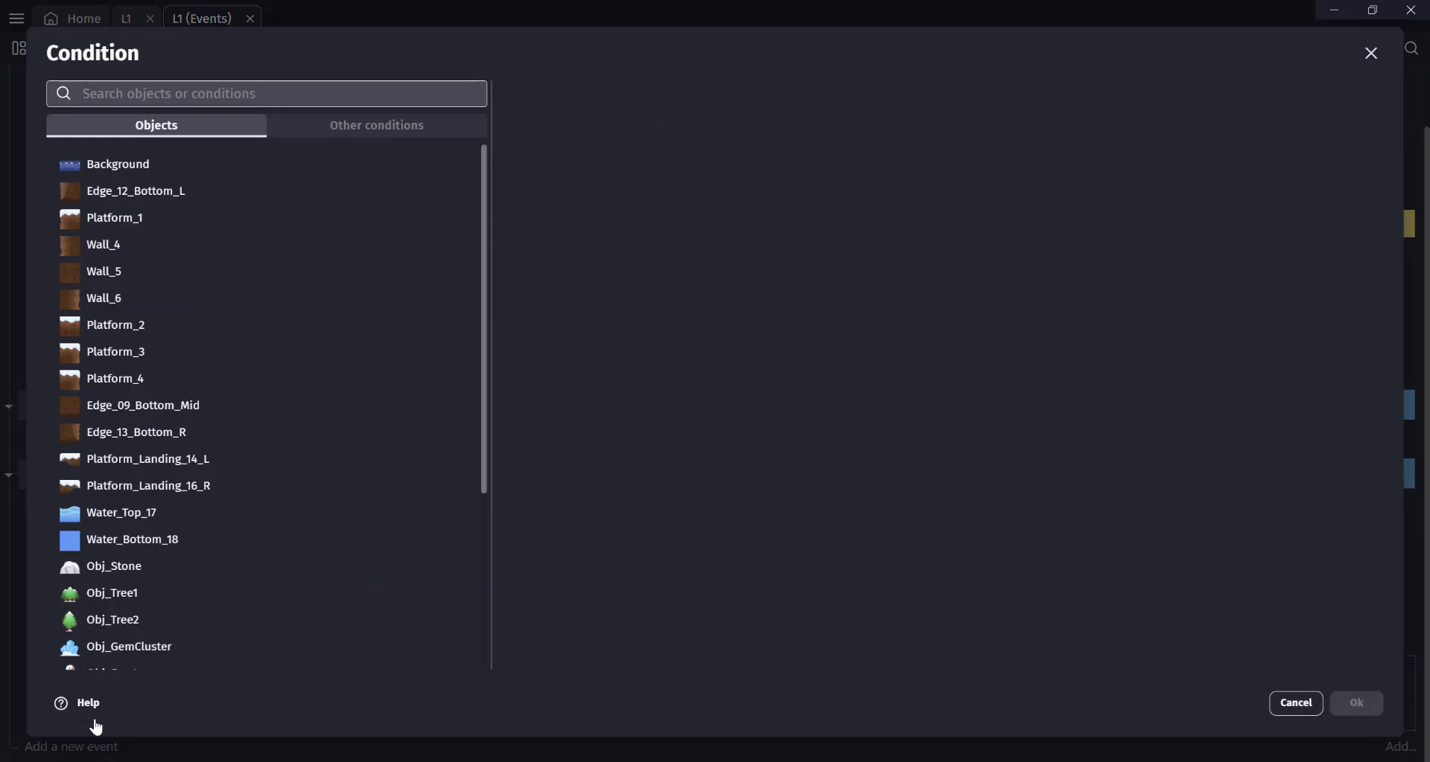
text(timer va)
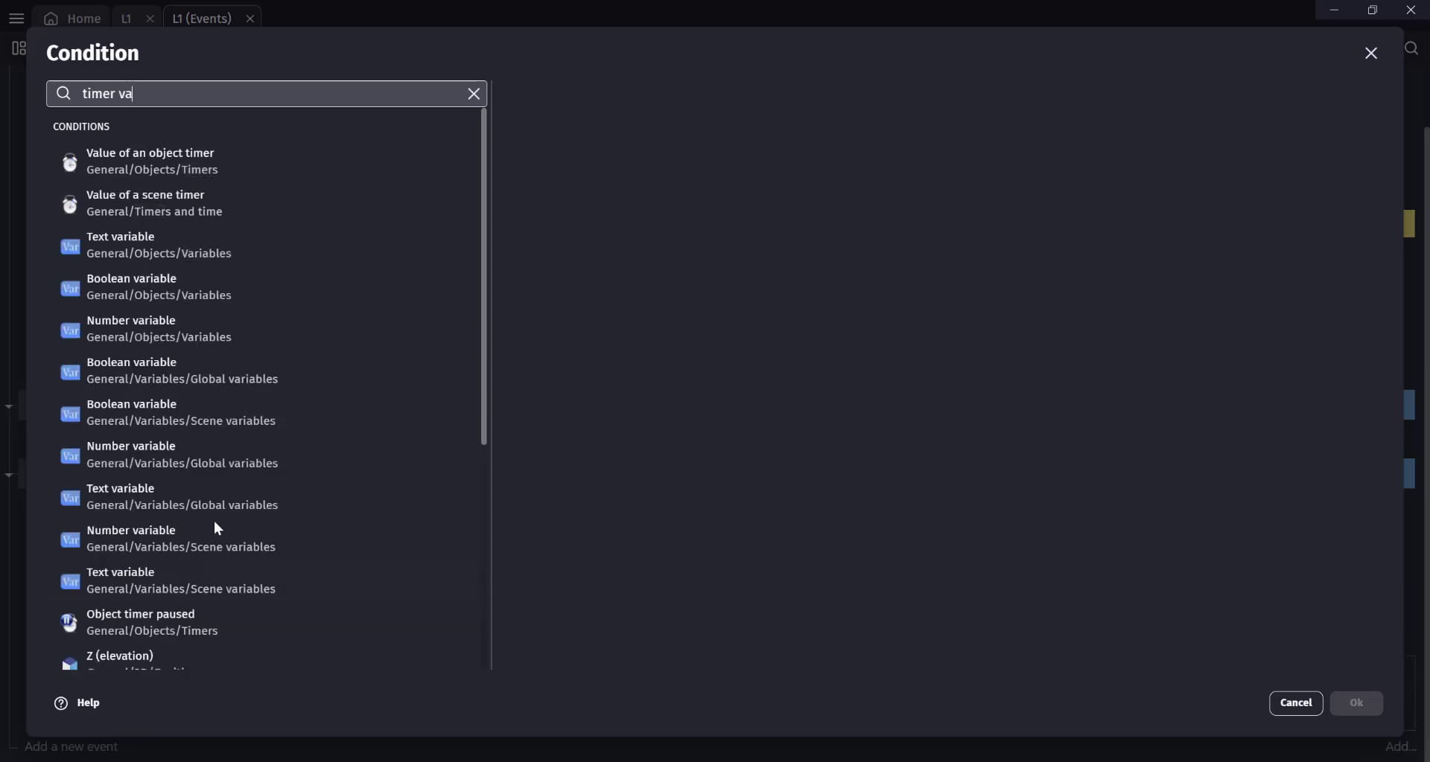
click(201, 198)
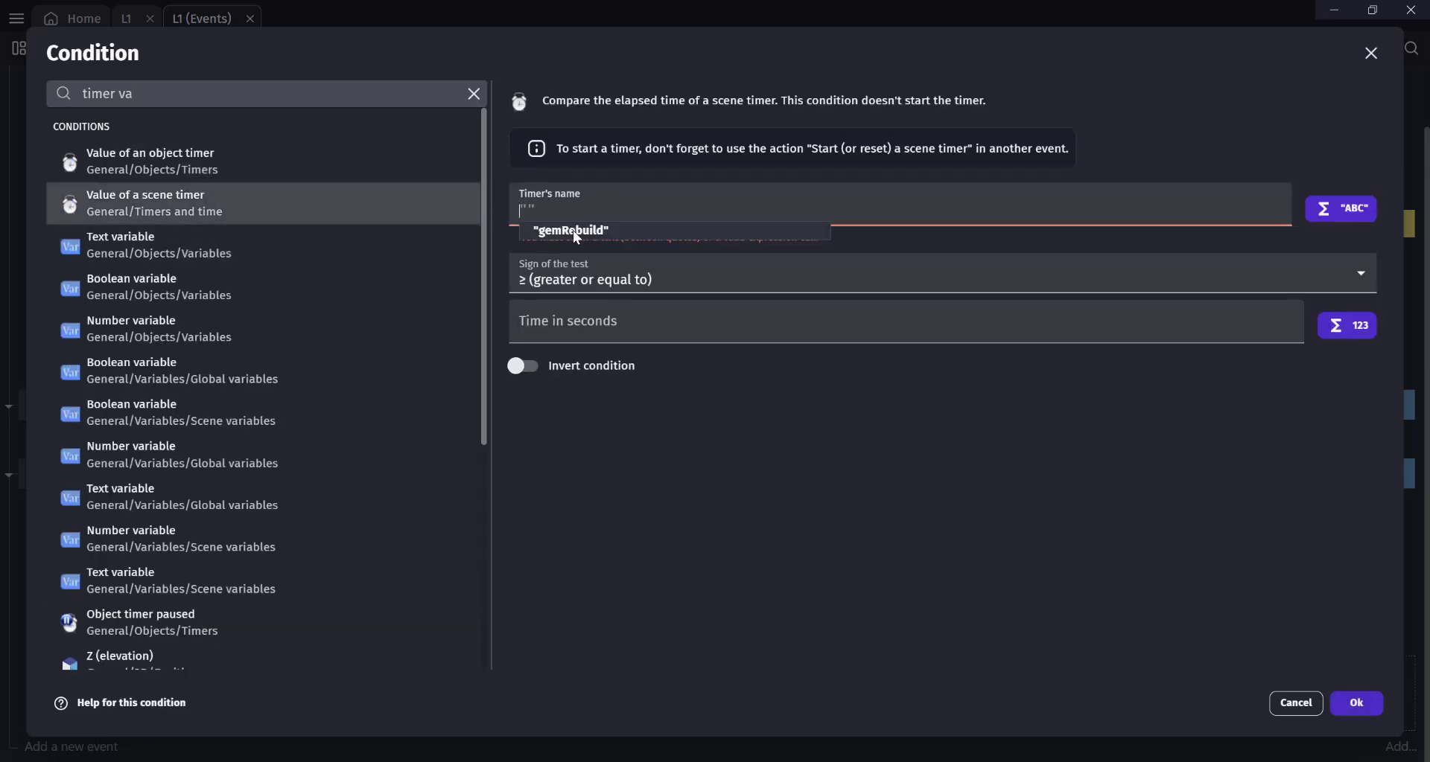
click(550, 267)
click(551, 297)
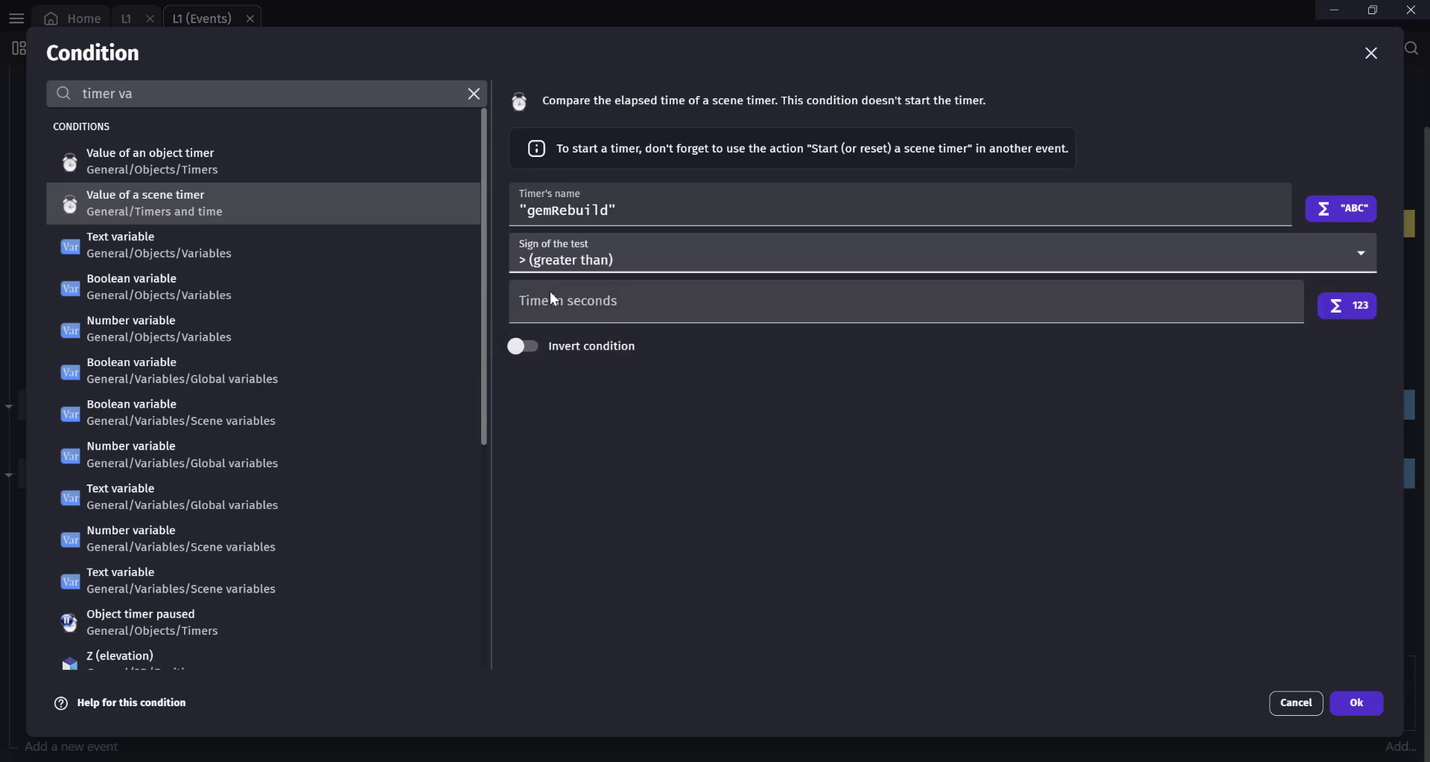
click(549, 311)
click(1022, 483)
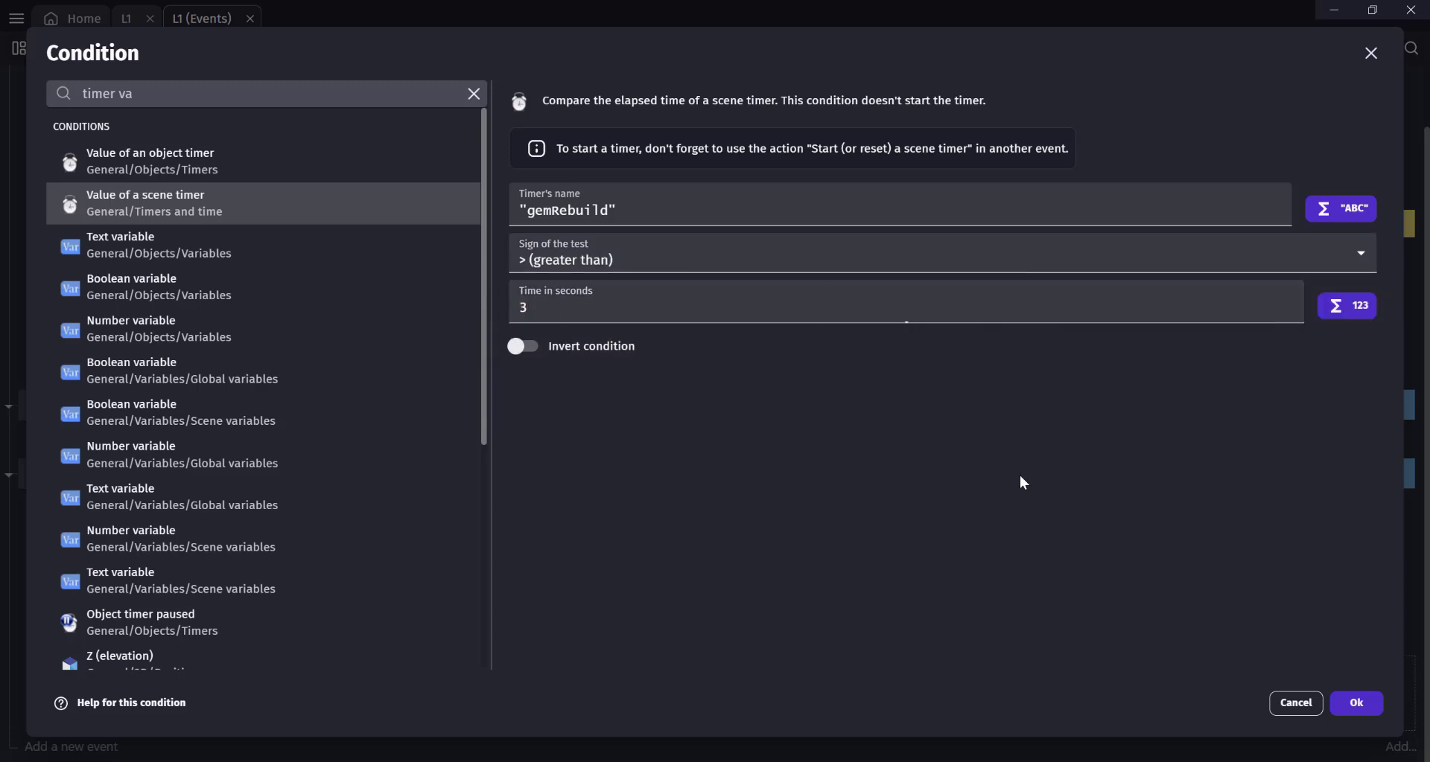
click(1354, 701)
drag(105, 704, 107, 689)
Preview the scene and move and jump the player through the gems to test their rebuilding, then close the preview
click(670, 45)
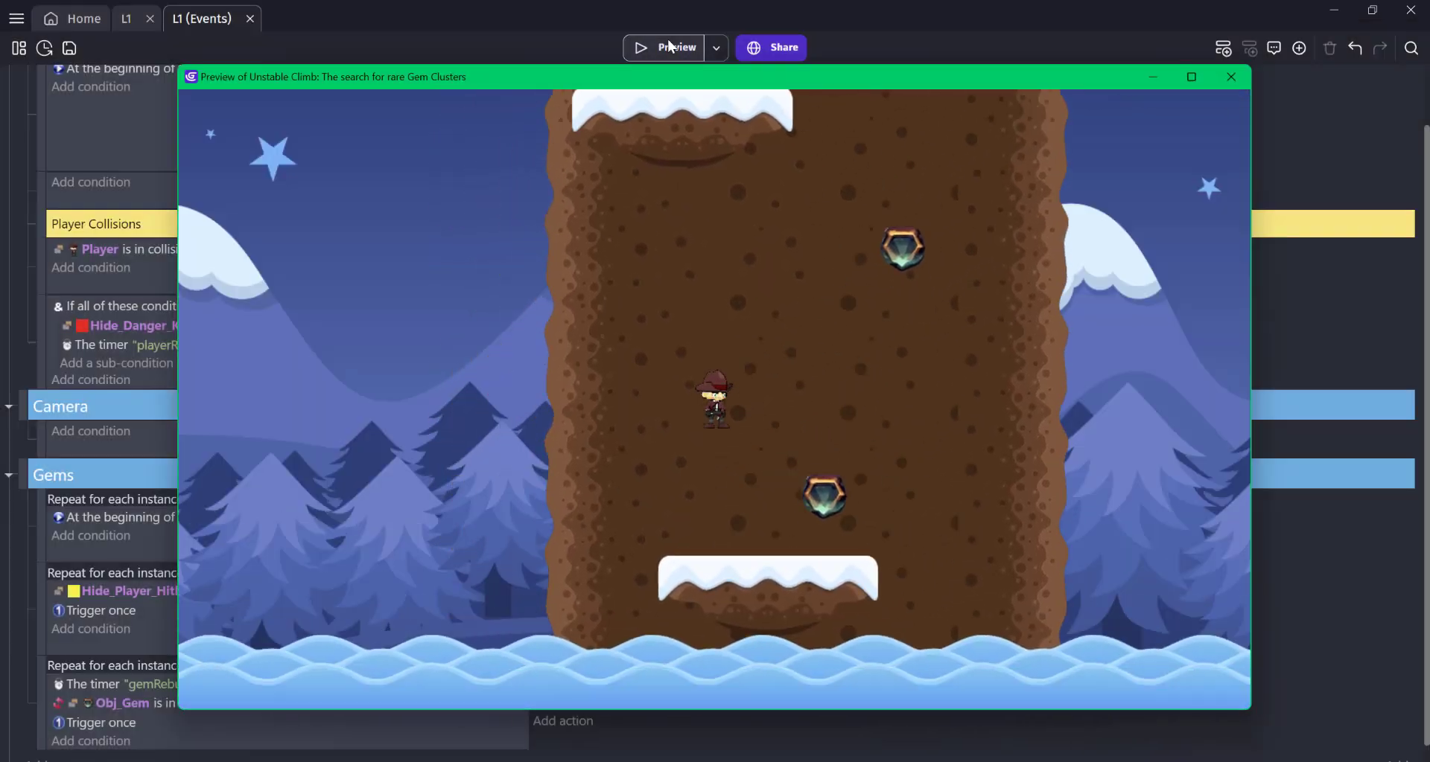
key(Right)
key(space)
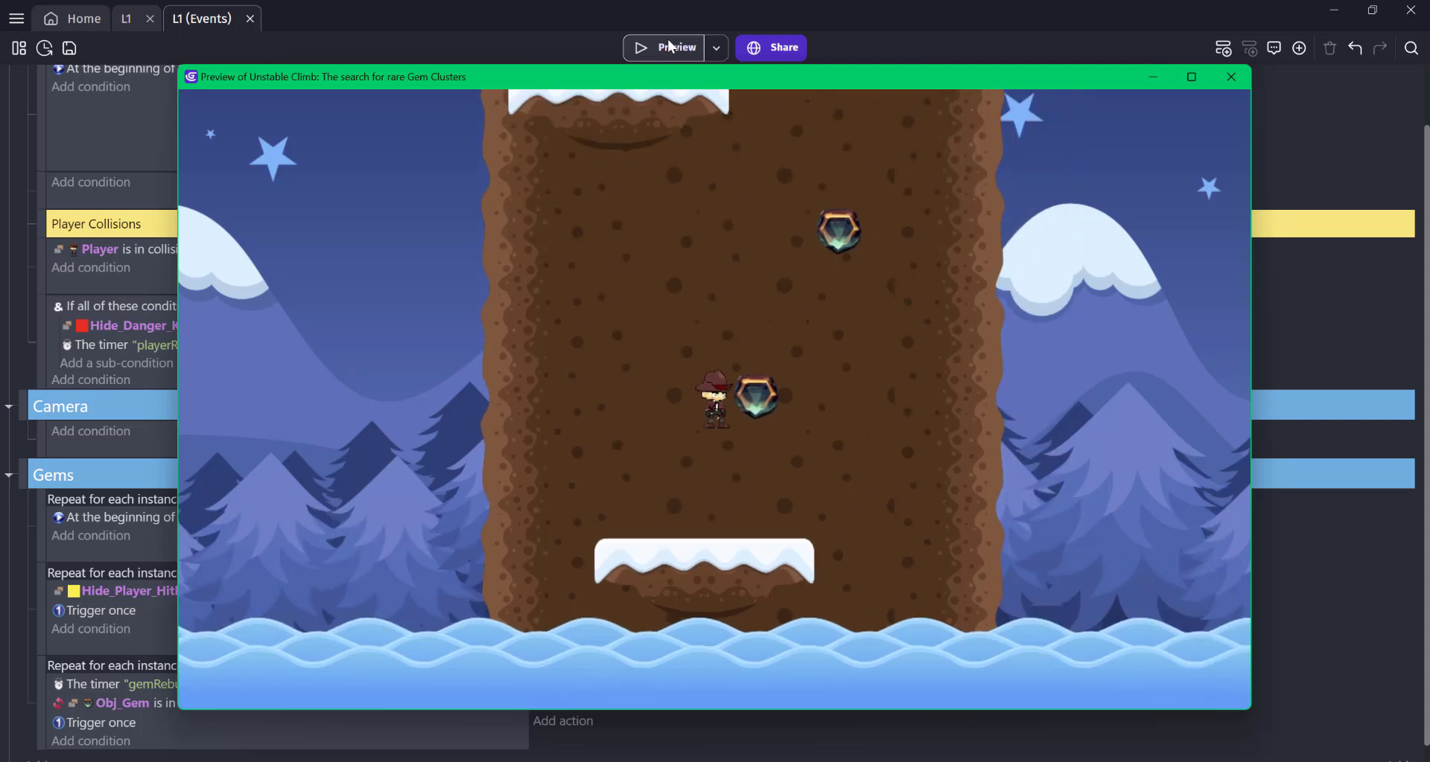
key(space)
key(Left)
key(Right)
key(space)
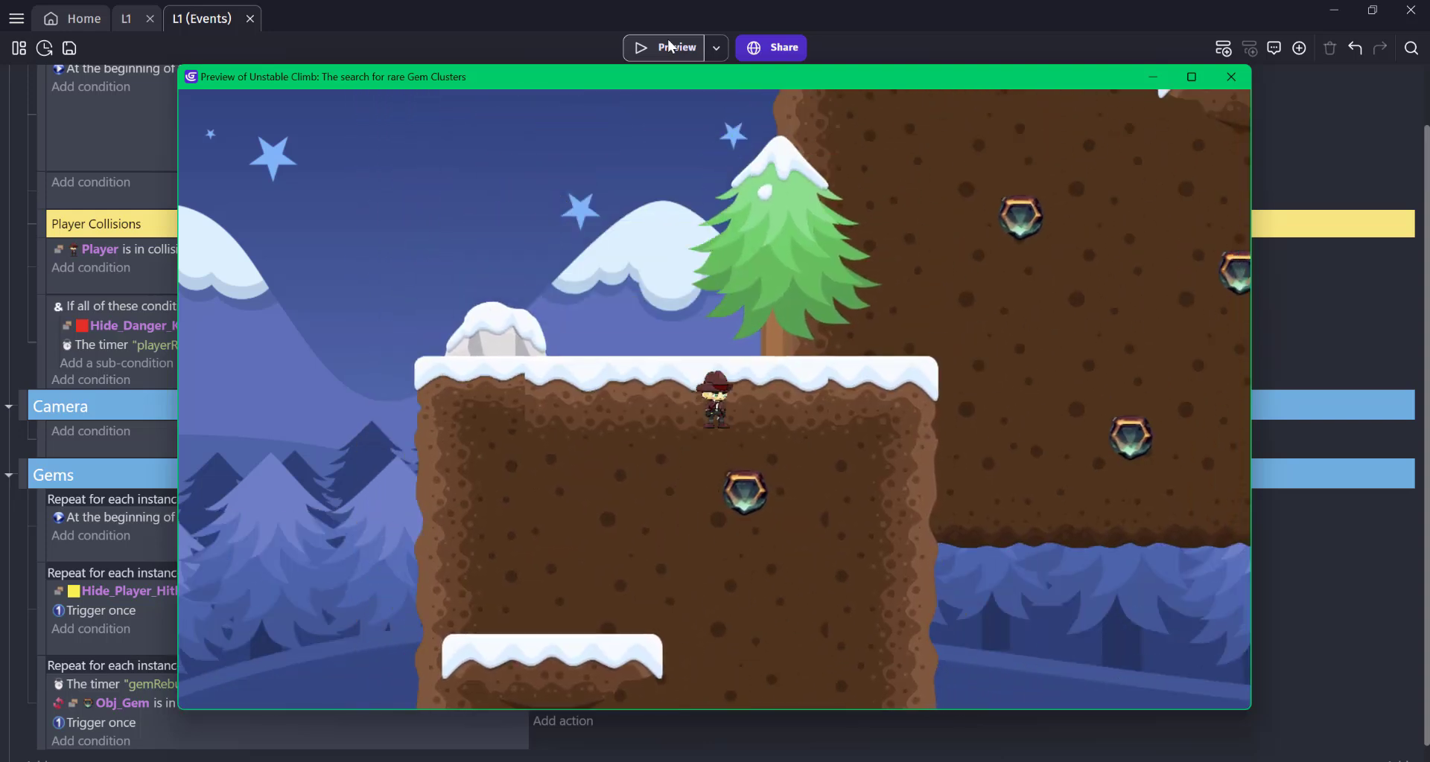
key(Left)
key(Right)
key(Left)
key(Left)
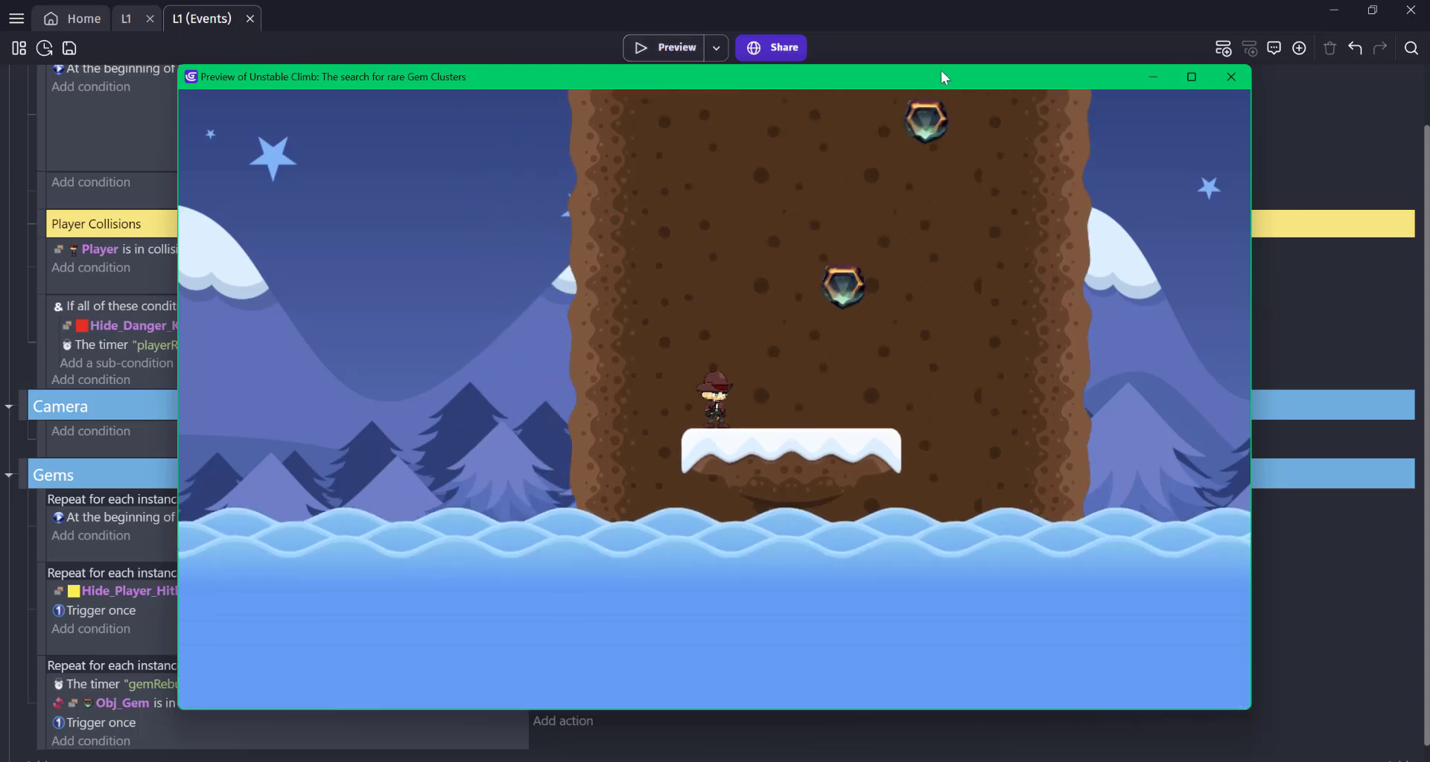
click(1230, 77)
Add an empty event at the end of the Player group, with a comment reading "Player Animations" above it
click(39, 411)
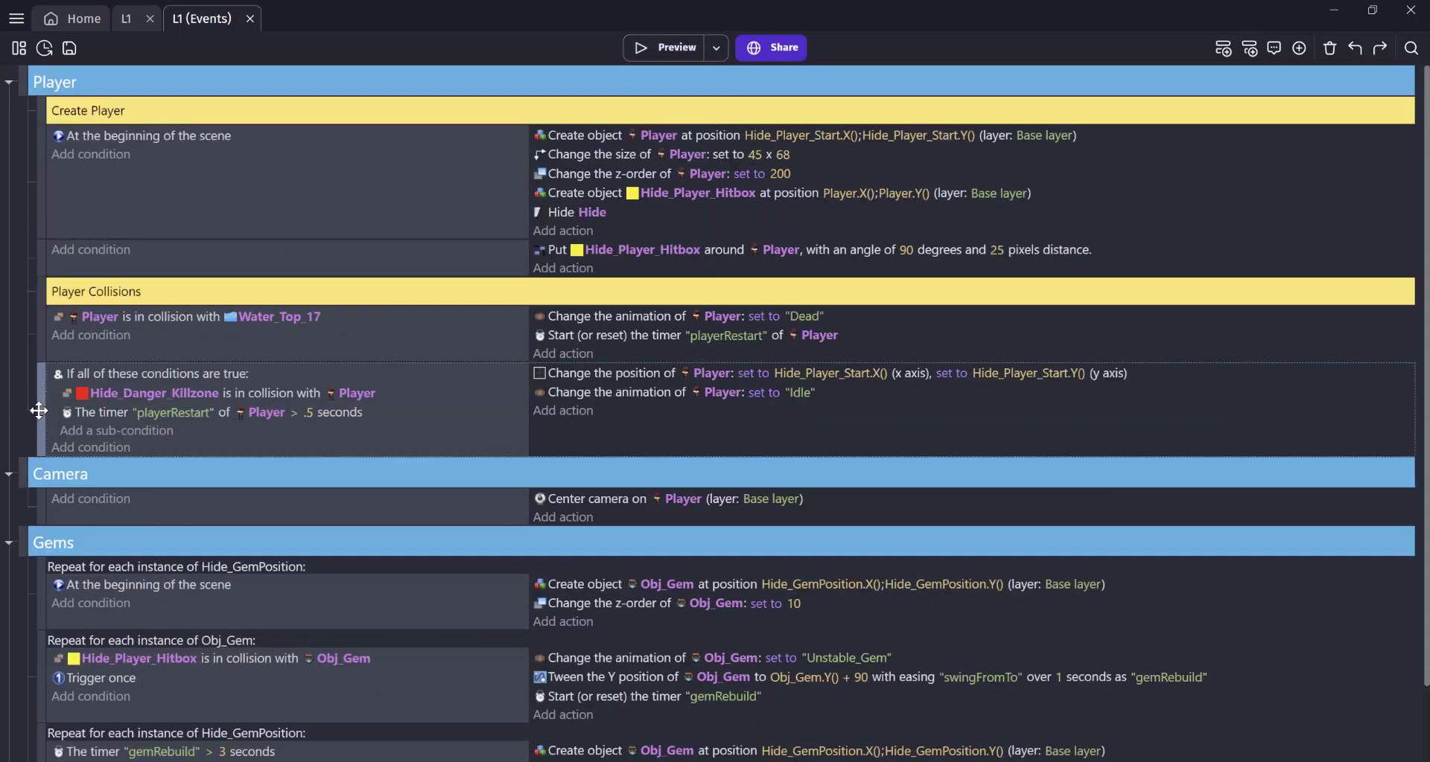
key(shift+a)
click(40, 469)
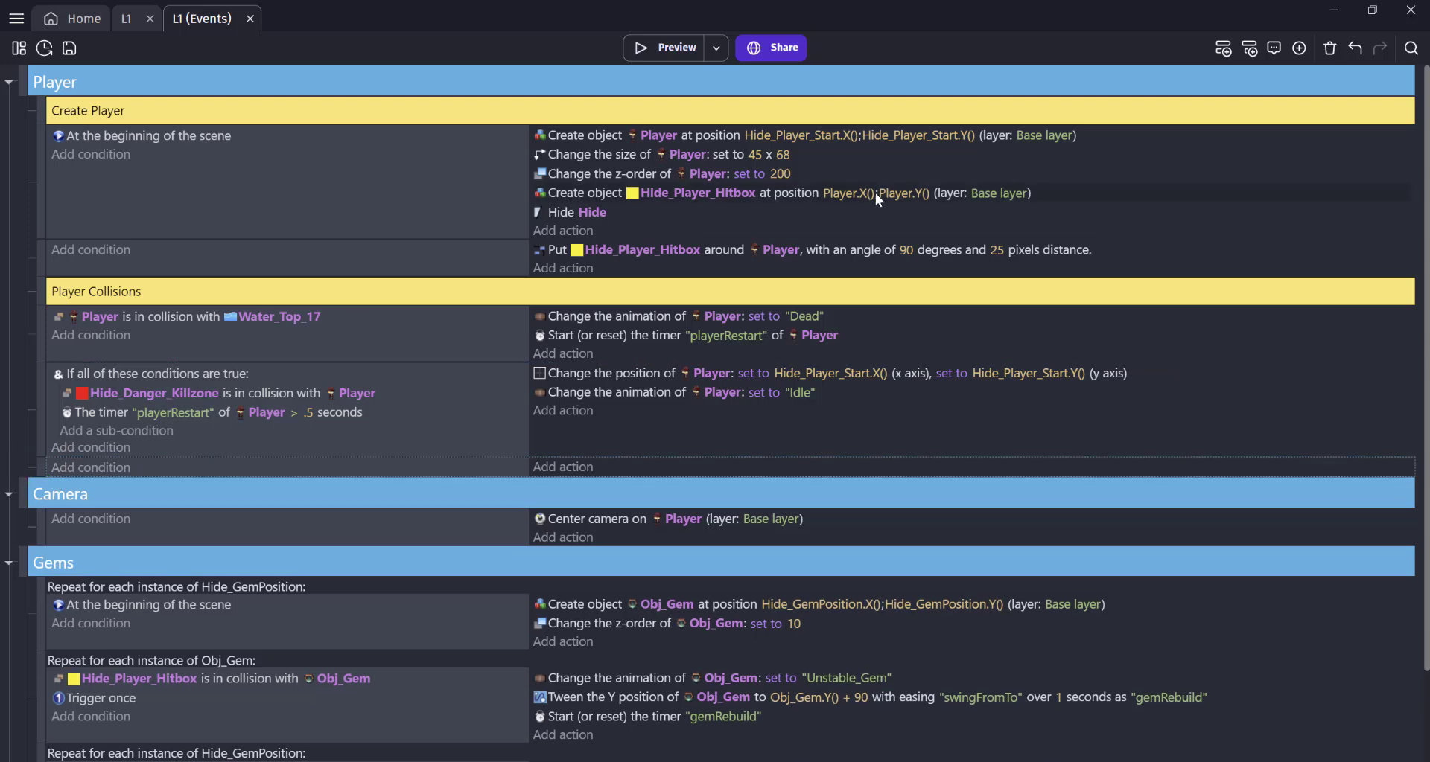
click(1298, 48)
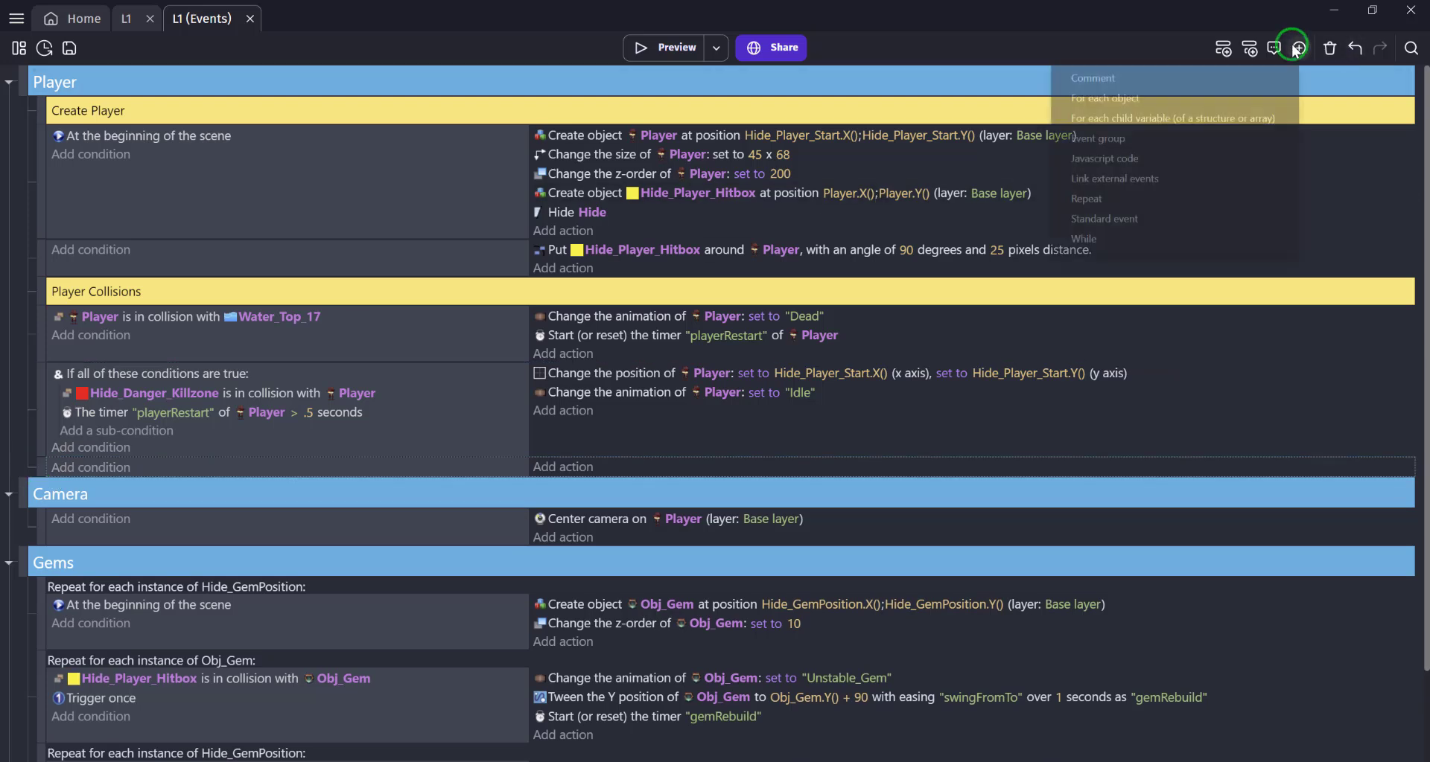
click(1117, 79)
click(125, 470)
text(Player Animations)
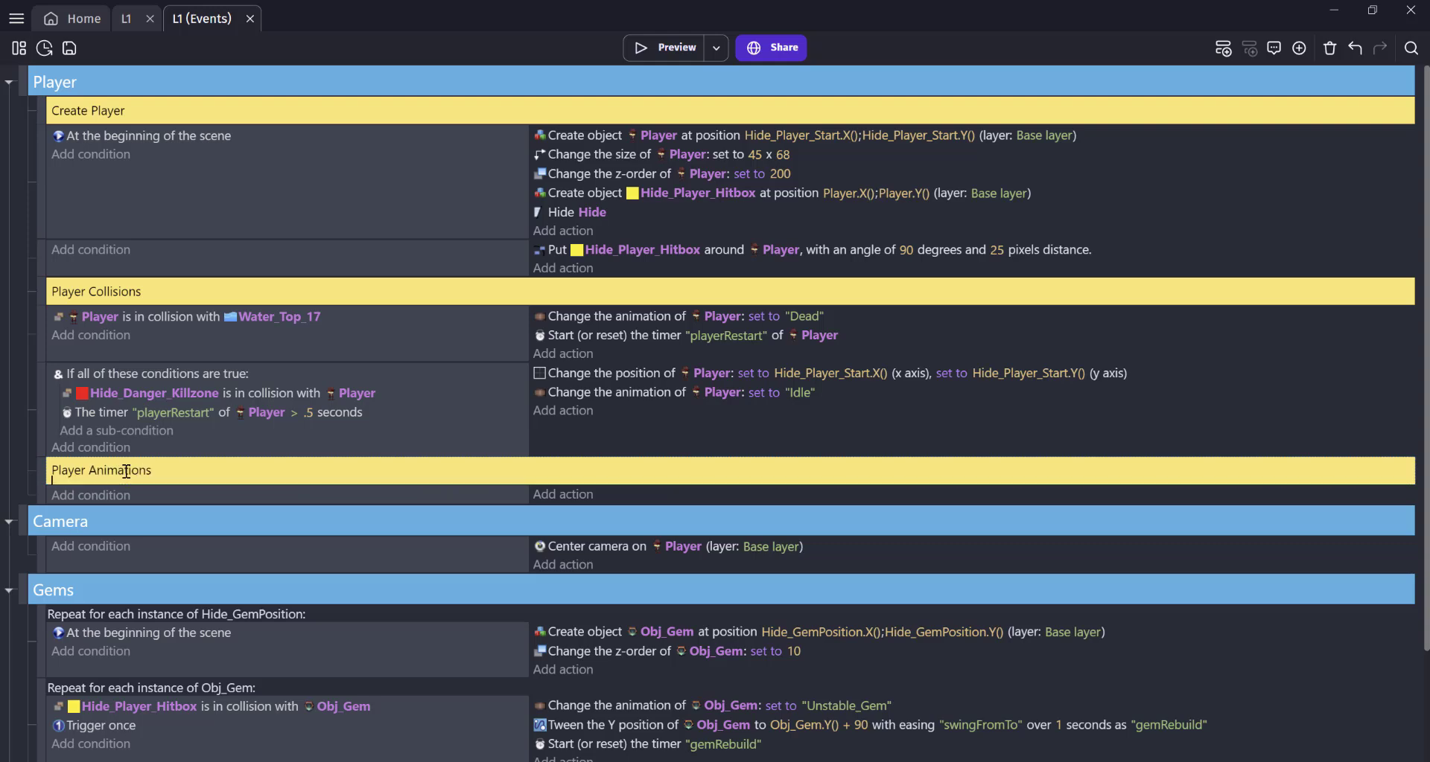
Add the Player "Is jumping" condition to the empty event under Player Animations
click(82, 510)
text(play)
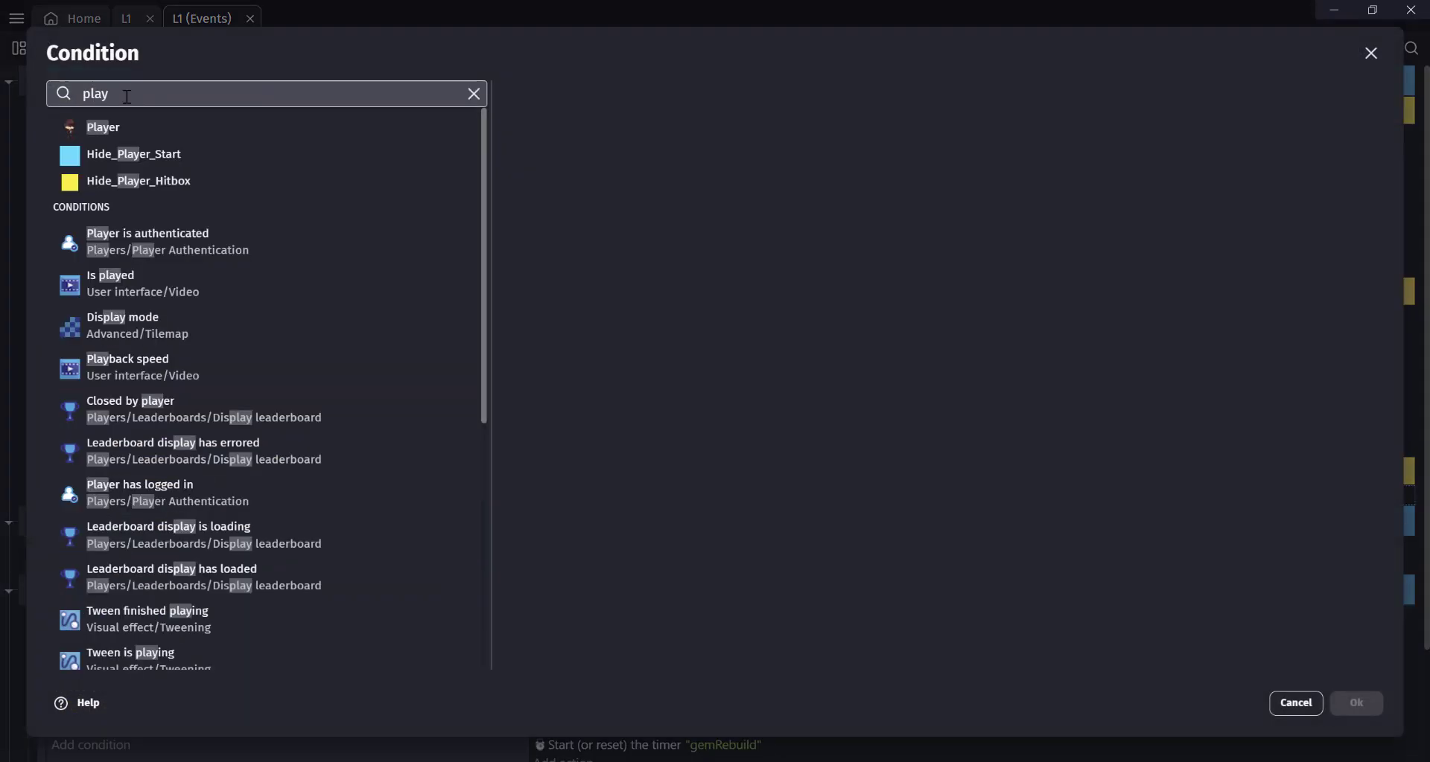
click(119, 126)
click(584, 94)
text(jump)
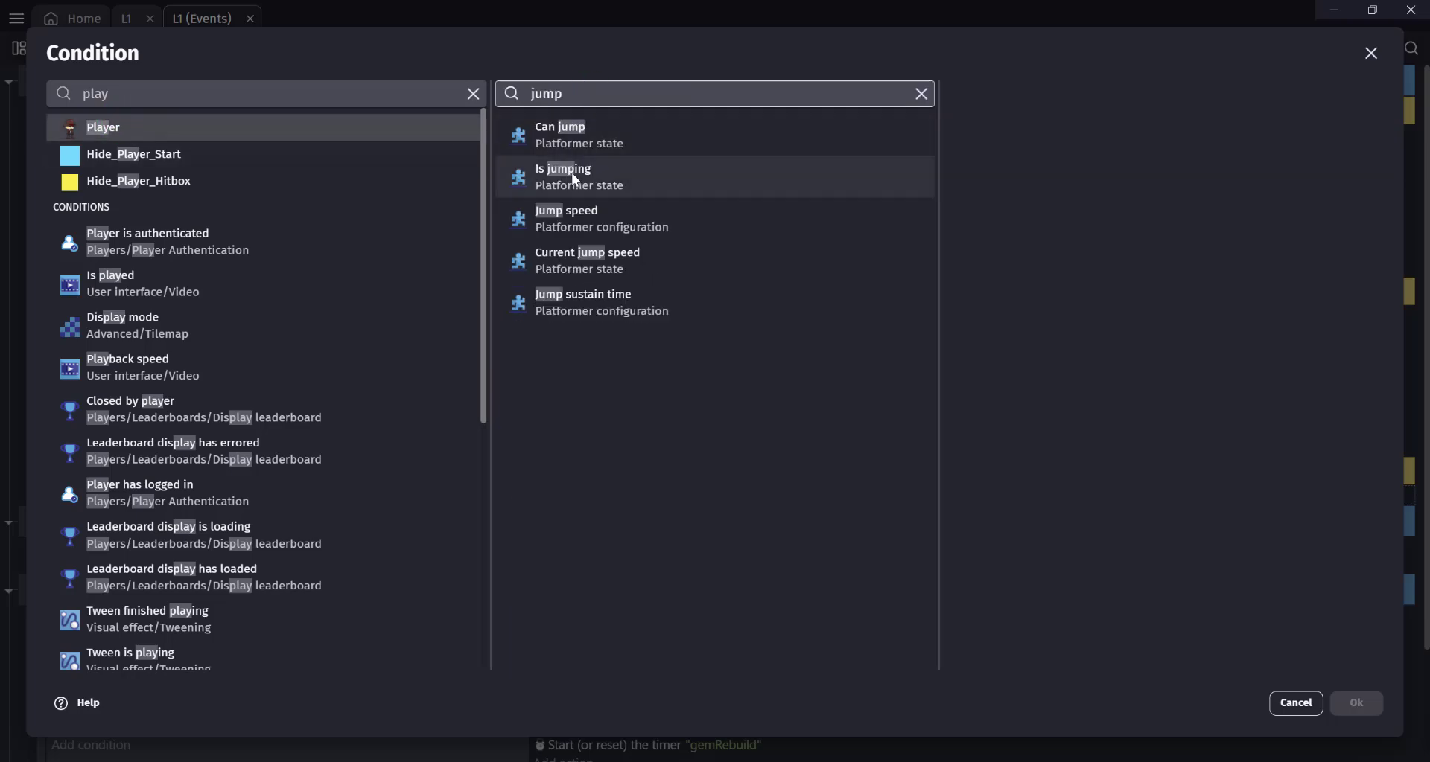
click(584, 175)
click(1355, 703)
Add an Animation (by name) action to the jumping event that sets Player's animation to "Jump"
click(555, 496)
text(player)
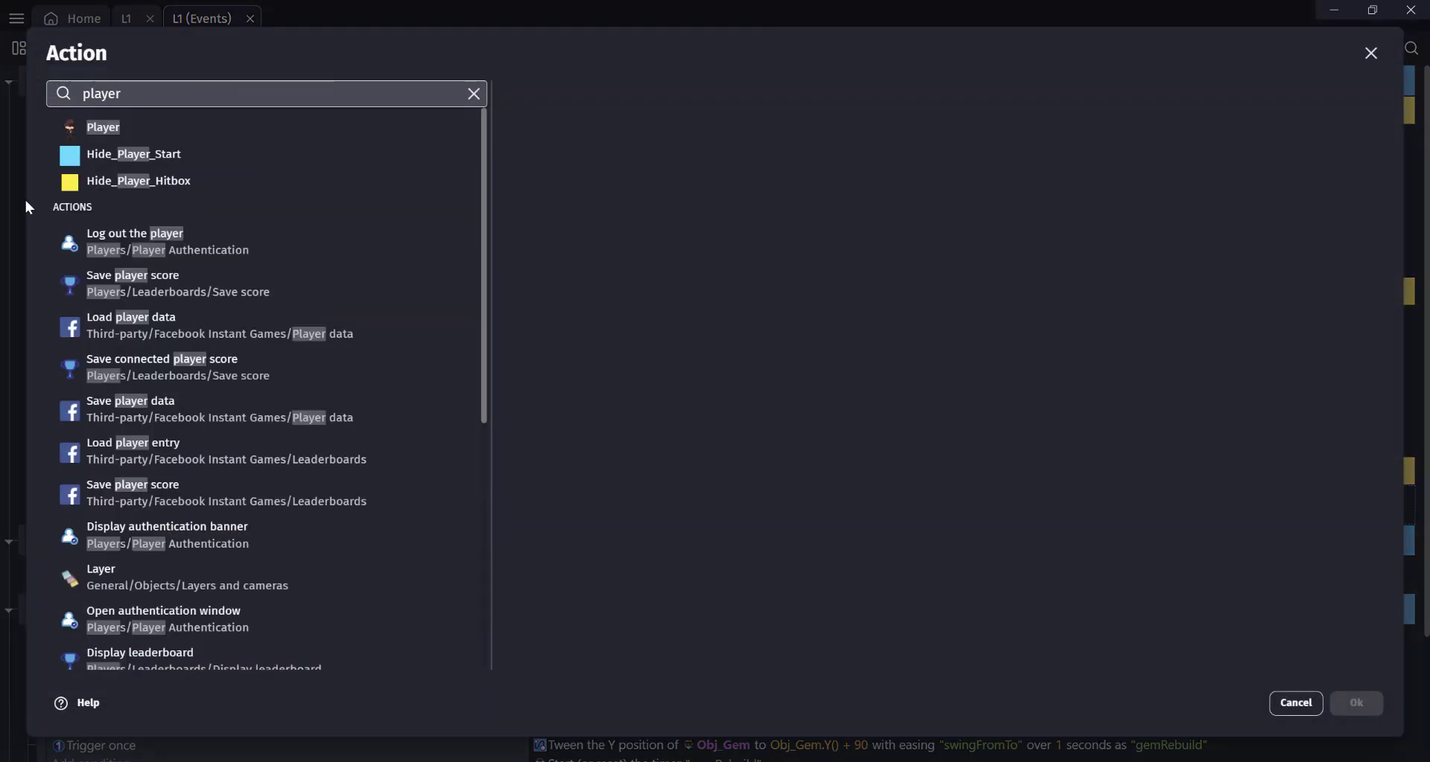
click(328, 128)
click(637, 98)
text(anima)
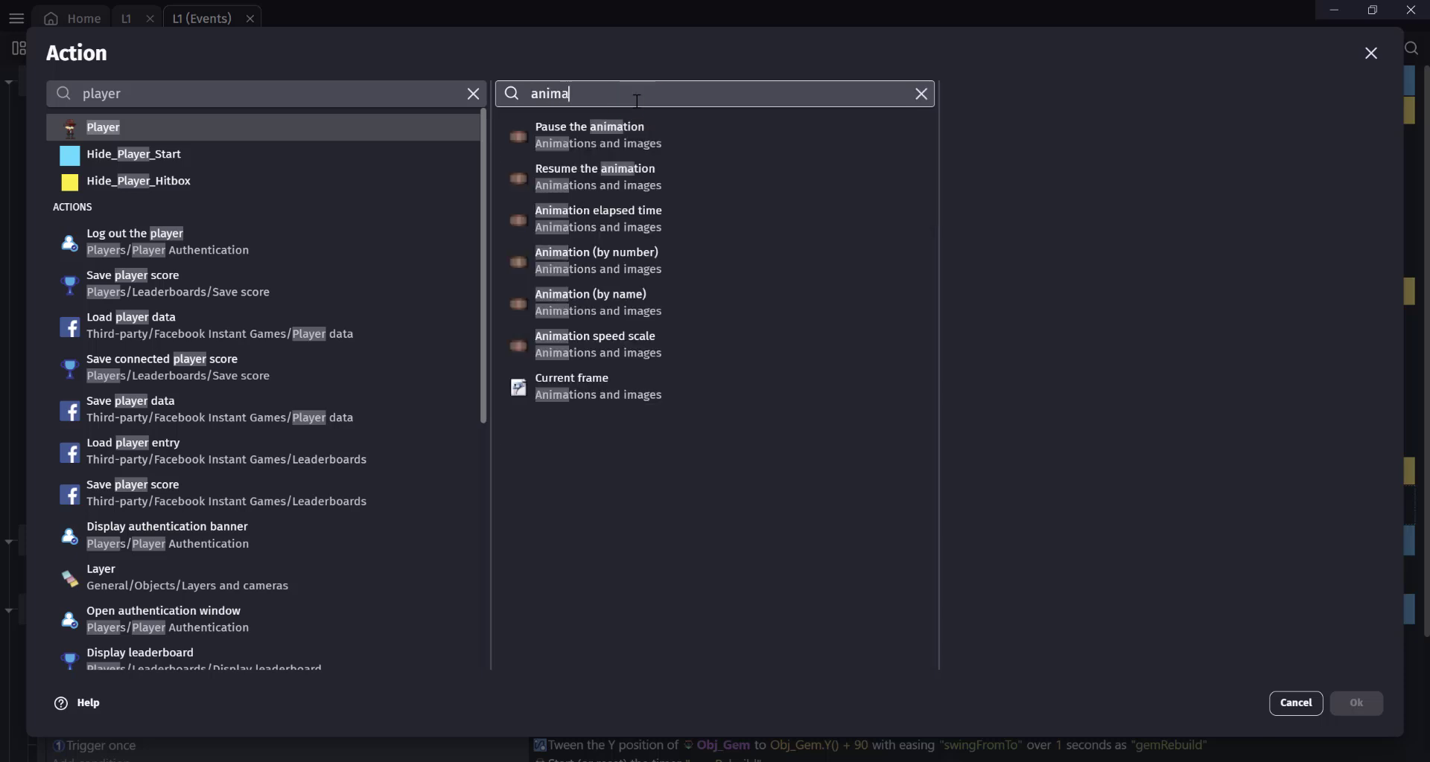
click(592, 295)
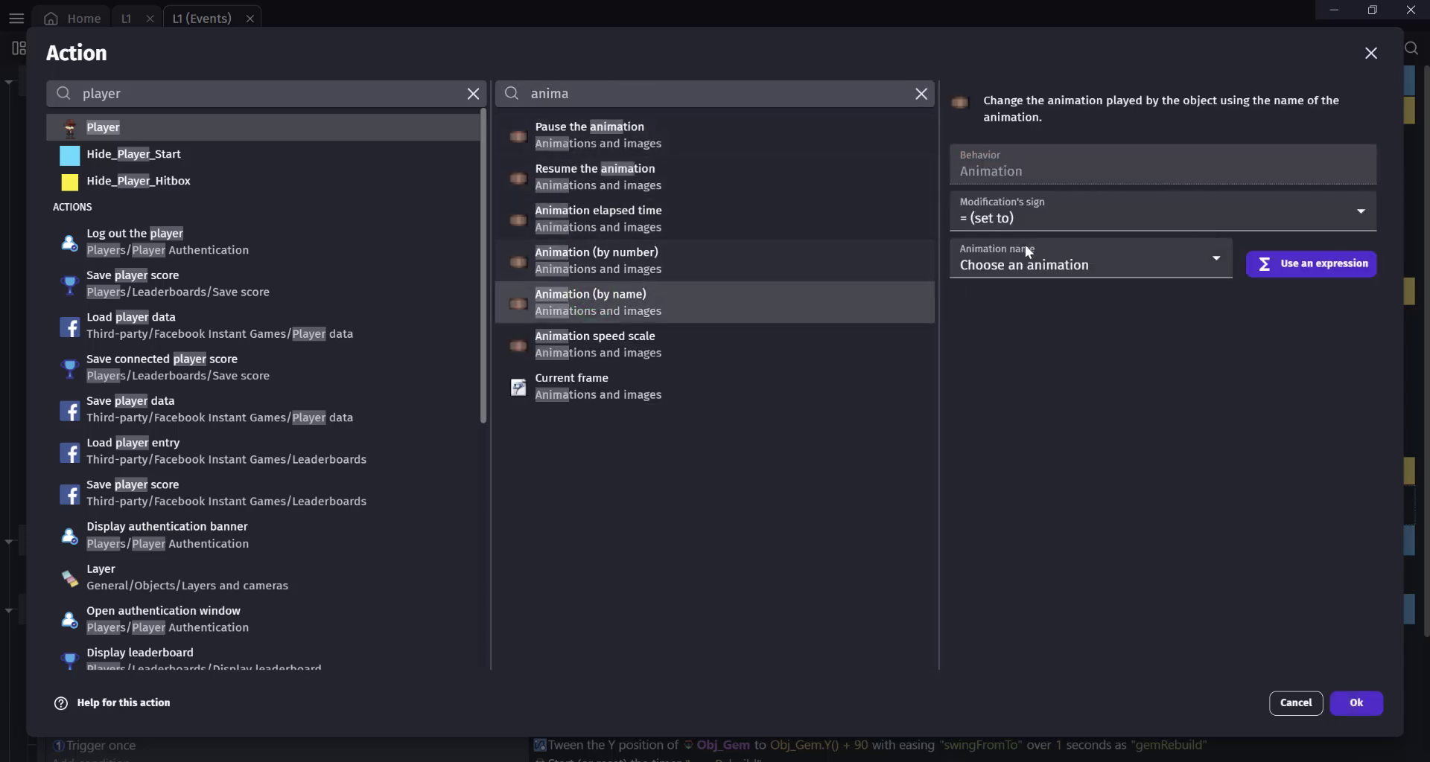
click(1032, 257)
click(986, 314)
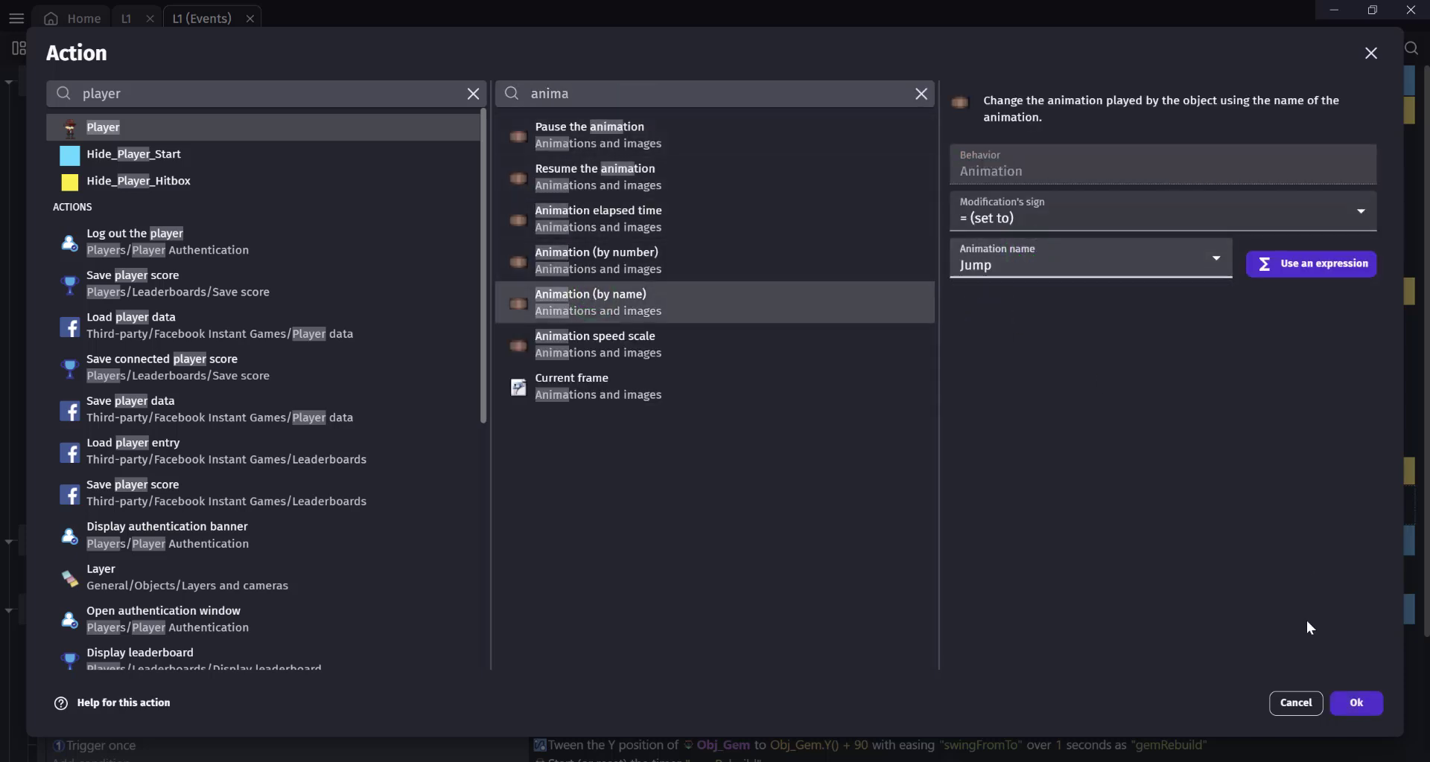
click(1355, 704)
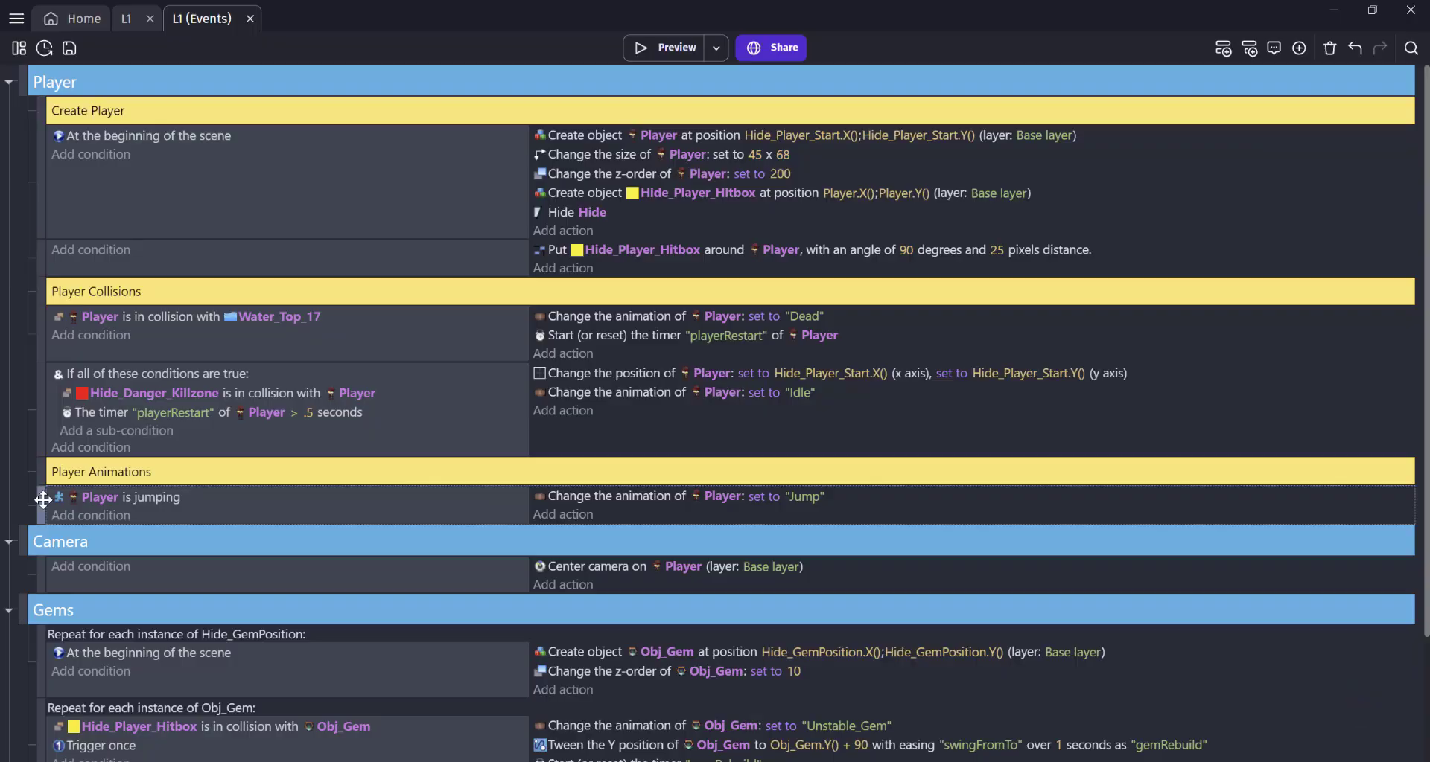
Duplicate the jumping event and invert the copy's "Player is jumping" condition
key(ctrl+v)
click(142, 540)
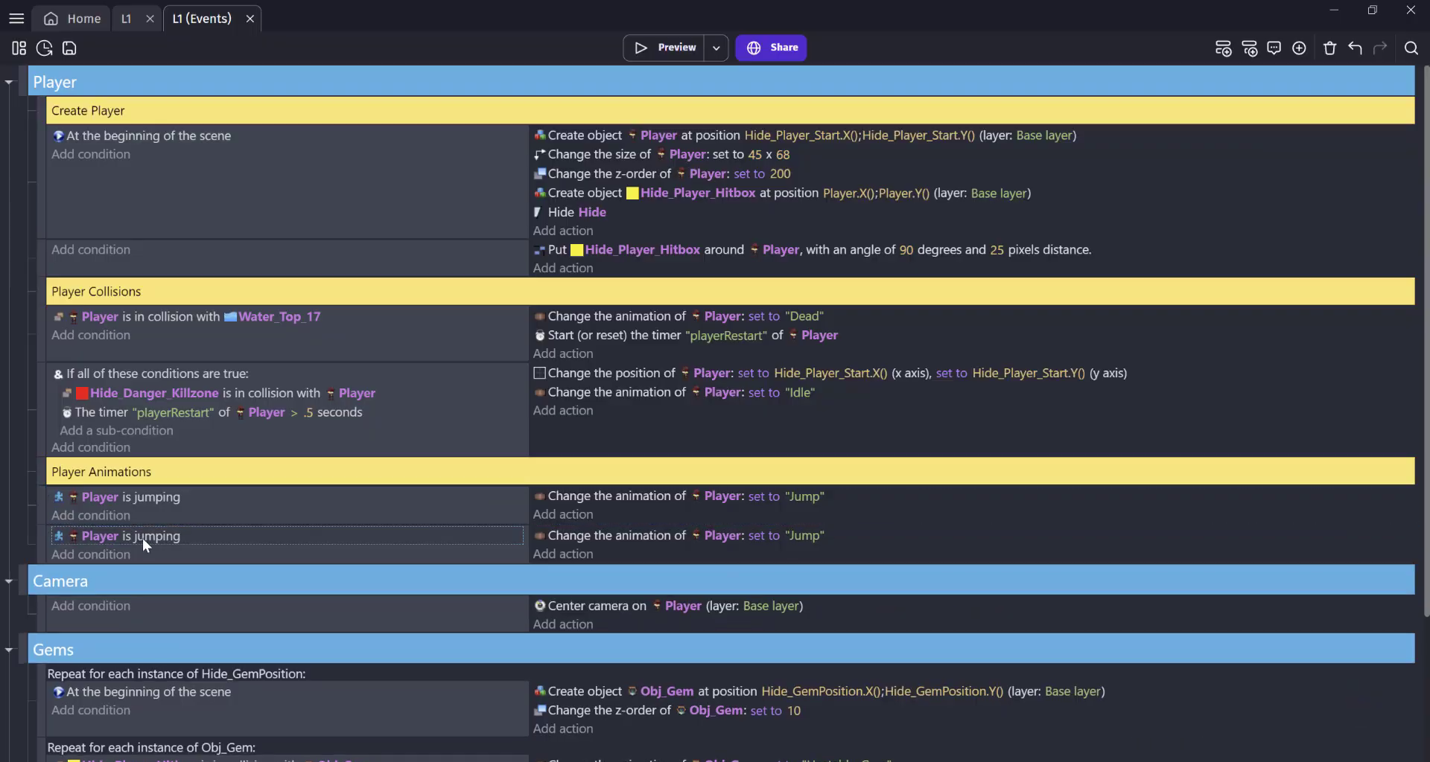
key(j)
scroll(132, 538, down, 2)
Add the Player "Is on floor" condition to the duplicated event
click(128, 420)
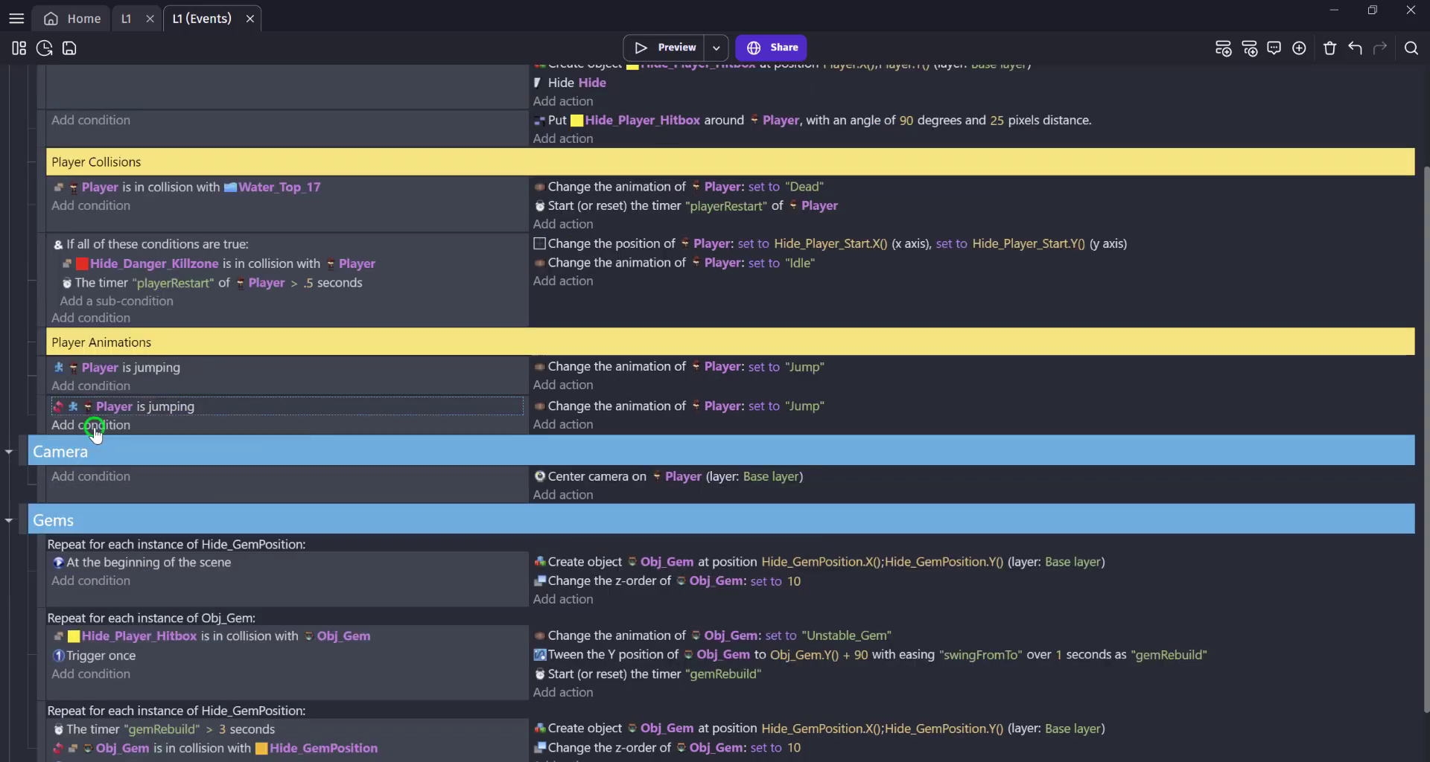
text(player)
click(130, 133)
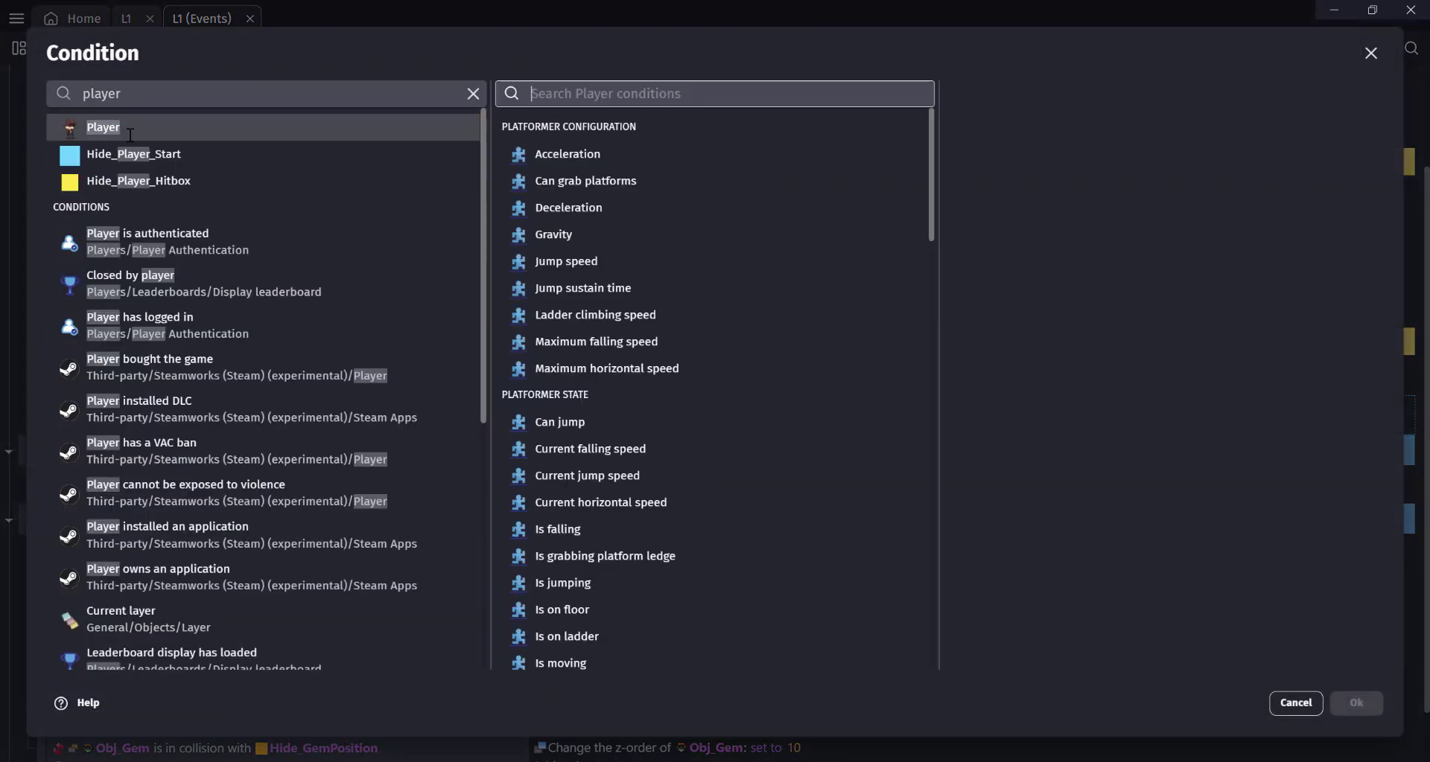
click(571, 94)
text(on floor)
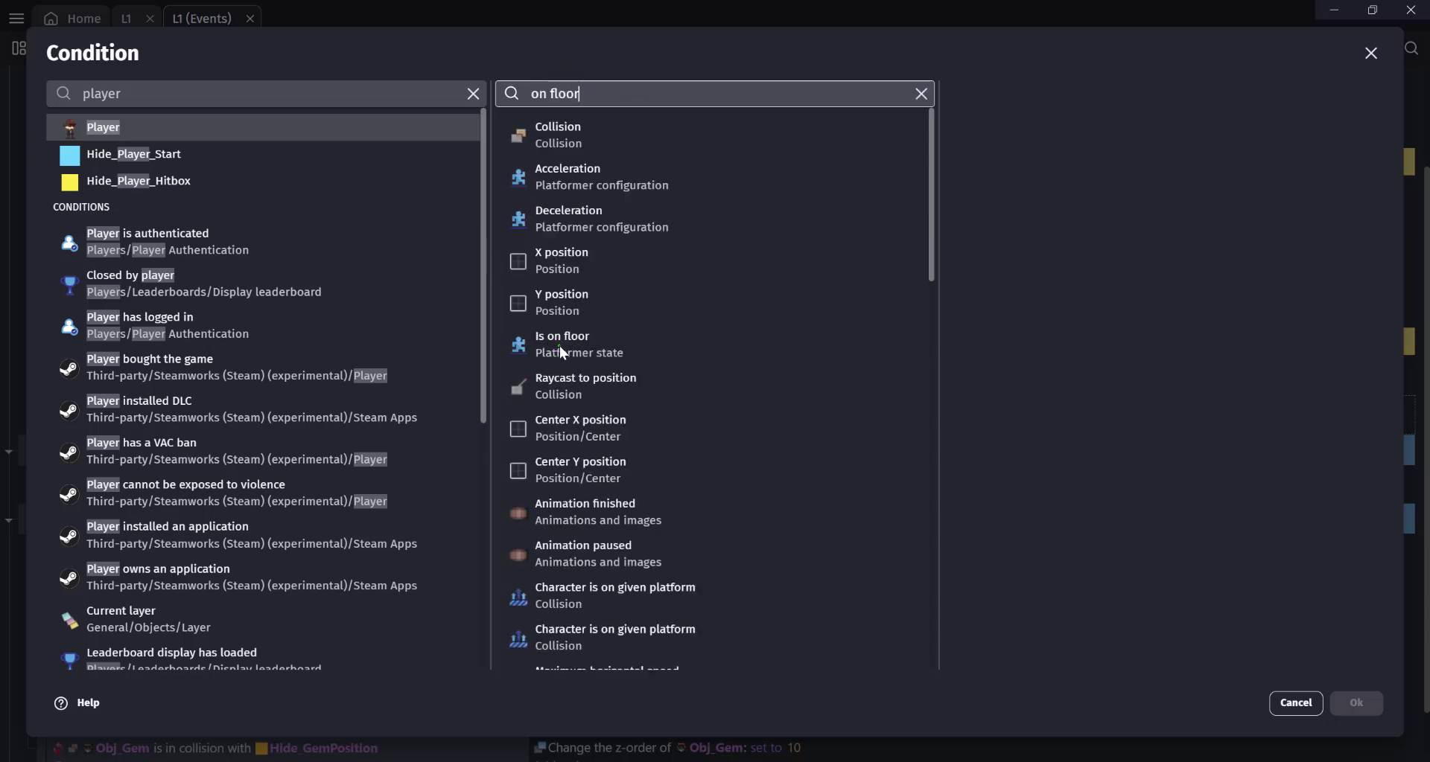
click(563, 347)
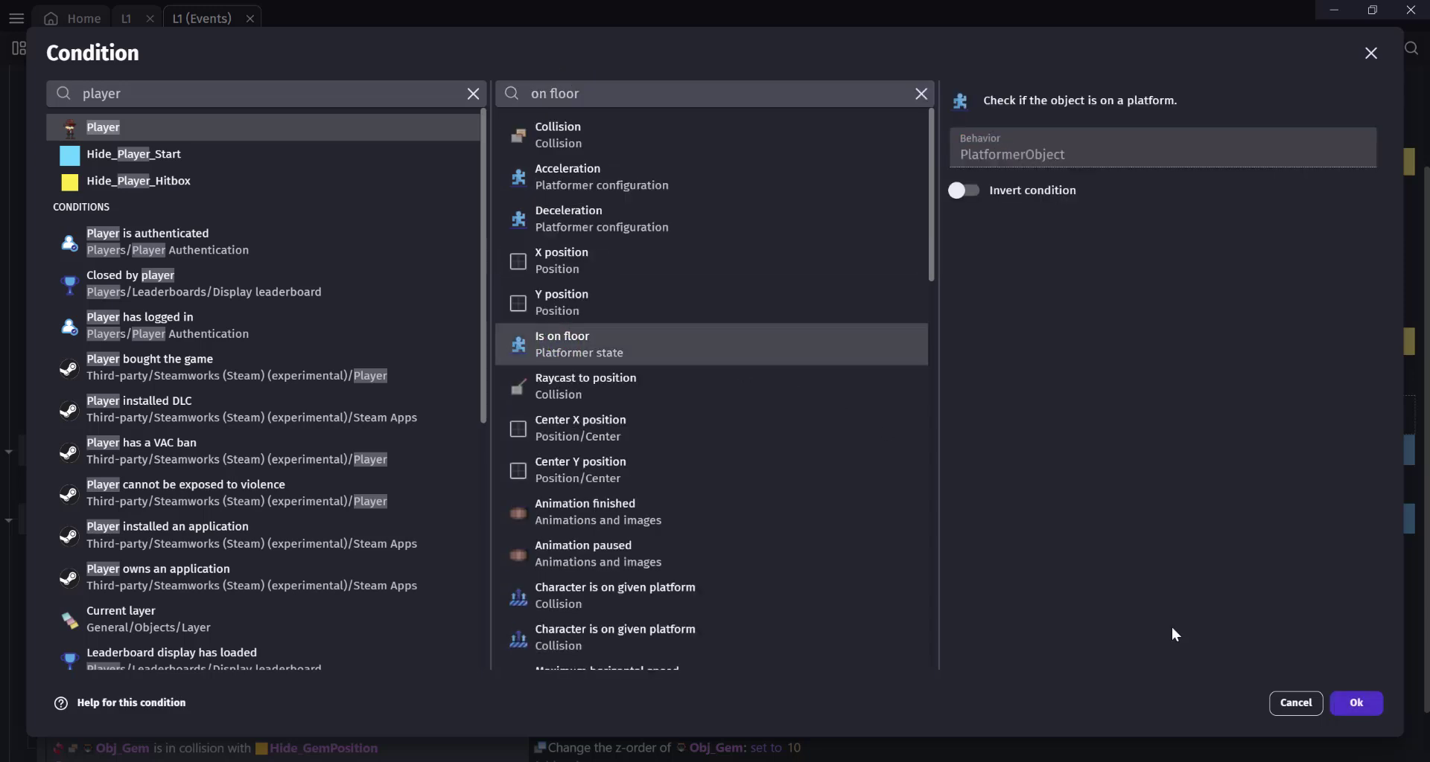
click(1356, 703)
Add the Player "Is moving" condition to the duplicated event and invert it
click(111, 444)
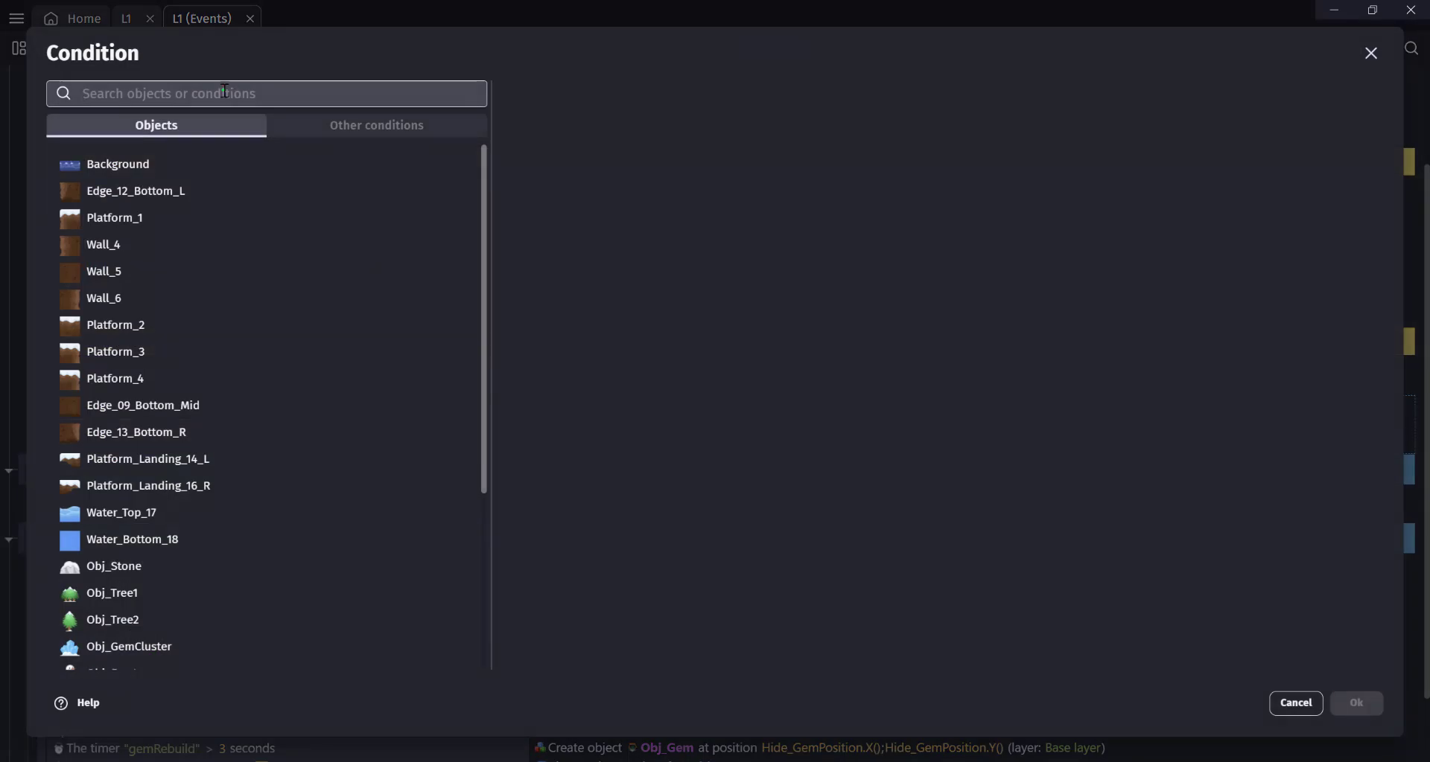
text(player)
click(106, 127)
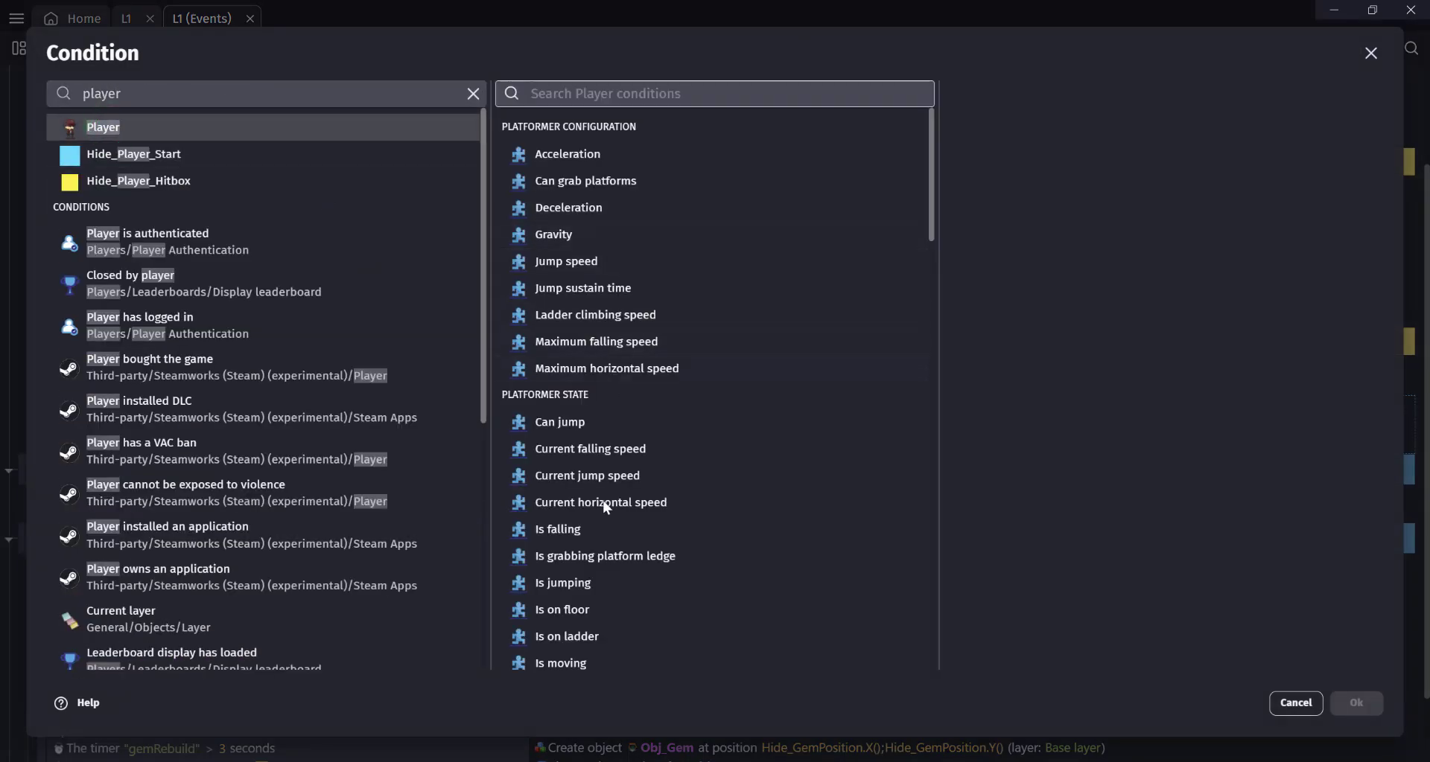
click(596, 659)
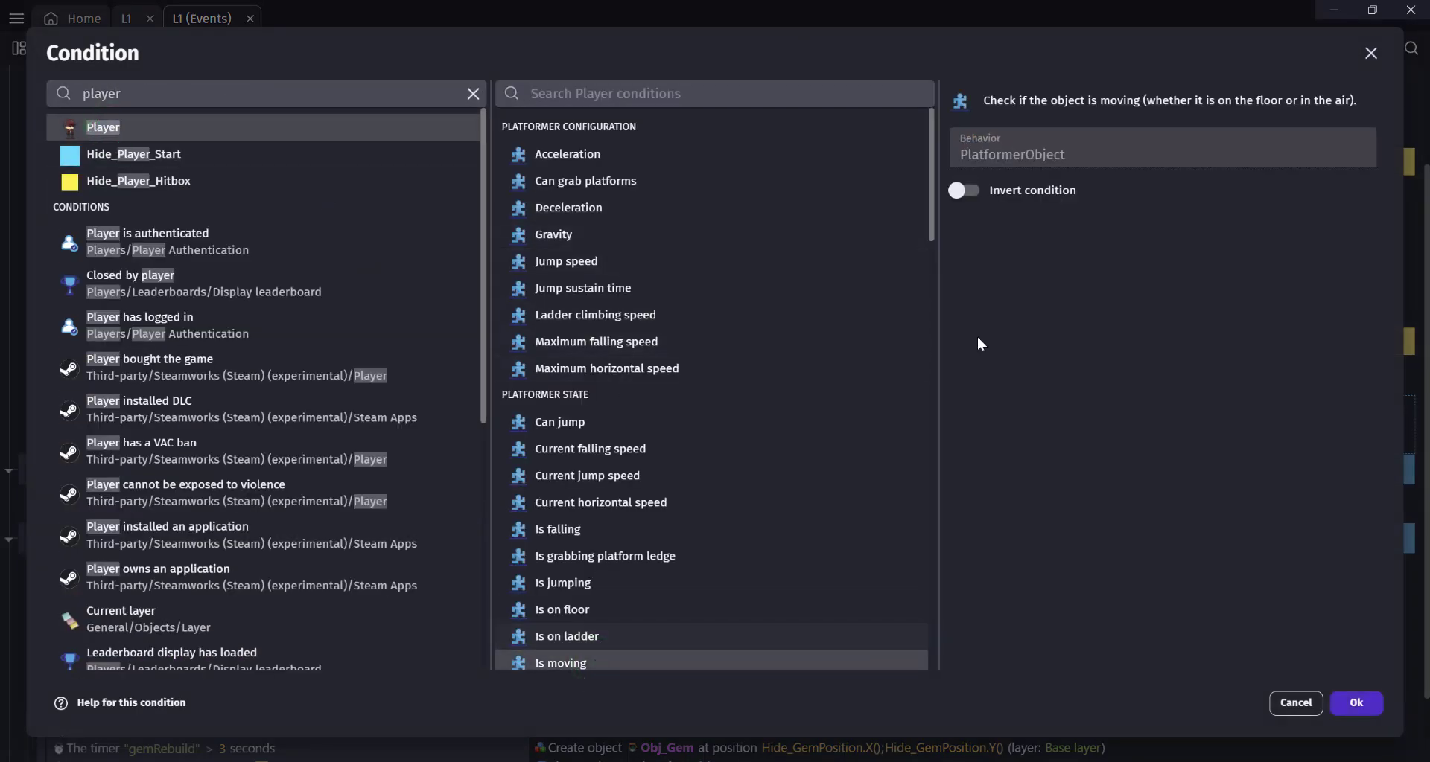
click(1362, 708)
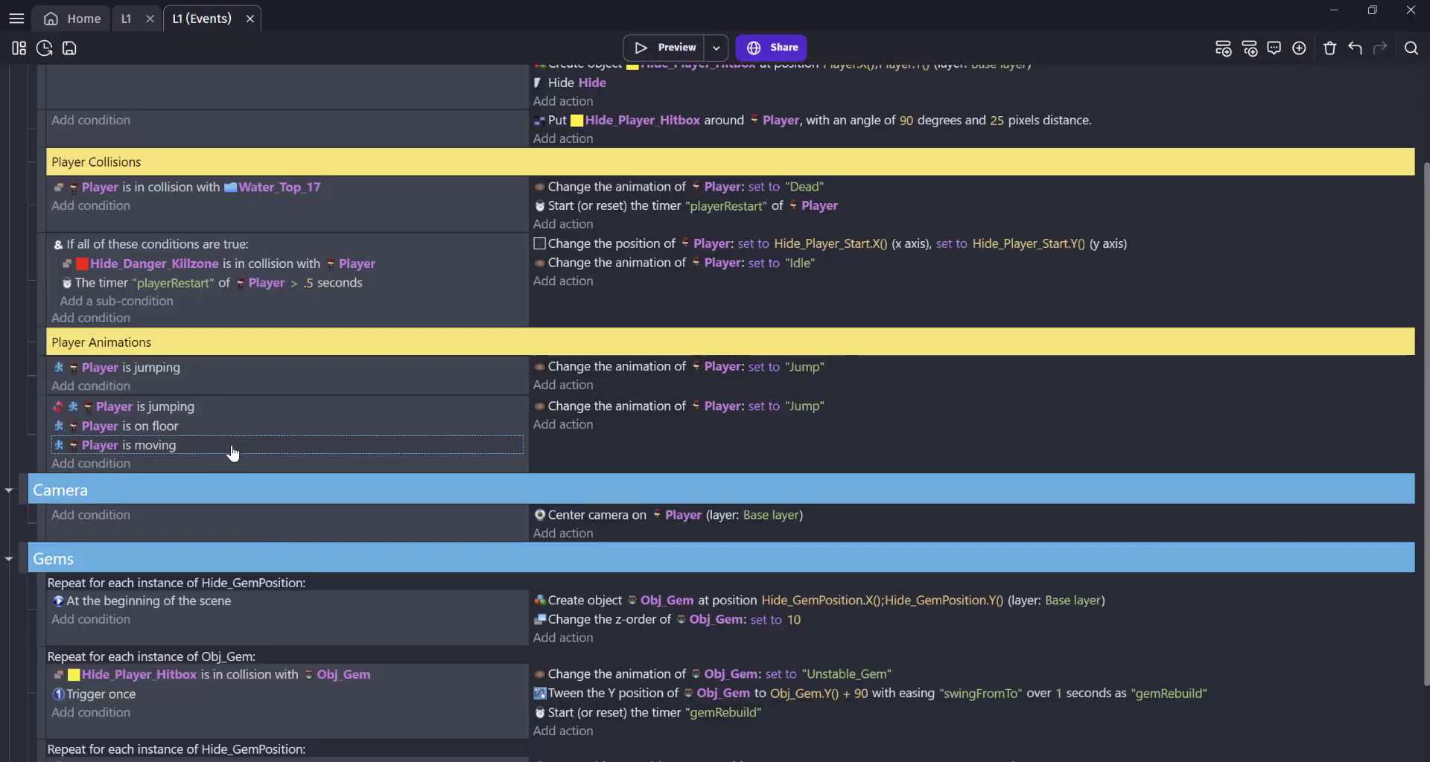
click(231, 447)
key(j)
Set the duplicated event's animation to "Idle" and move that event above the jumping event
click(808, 407)
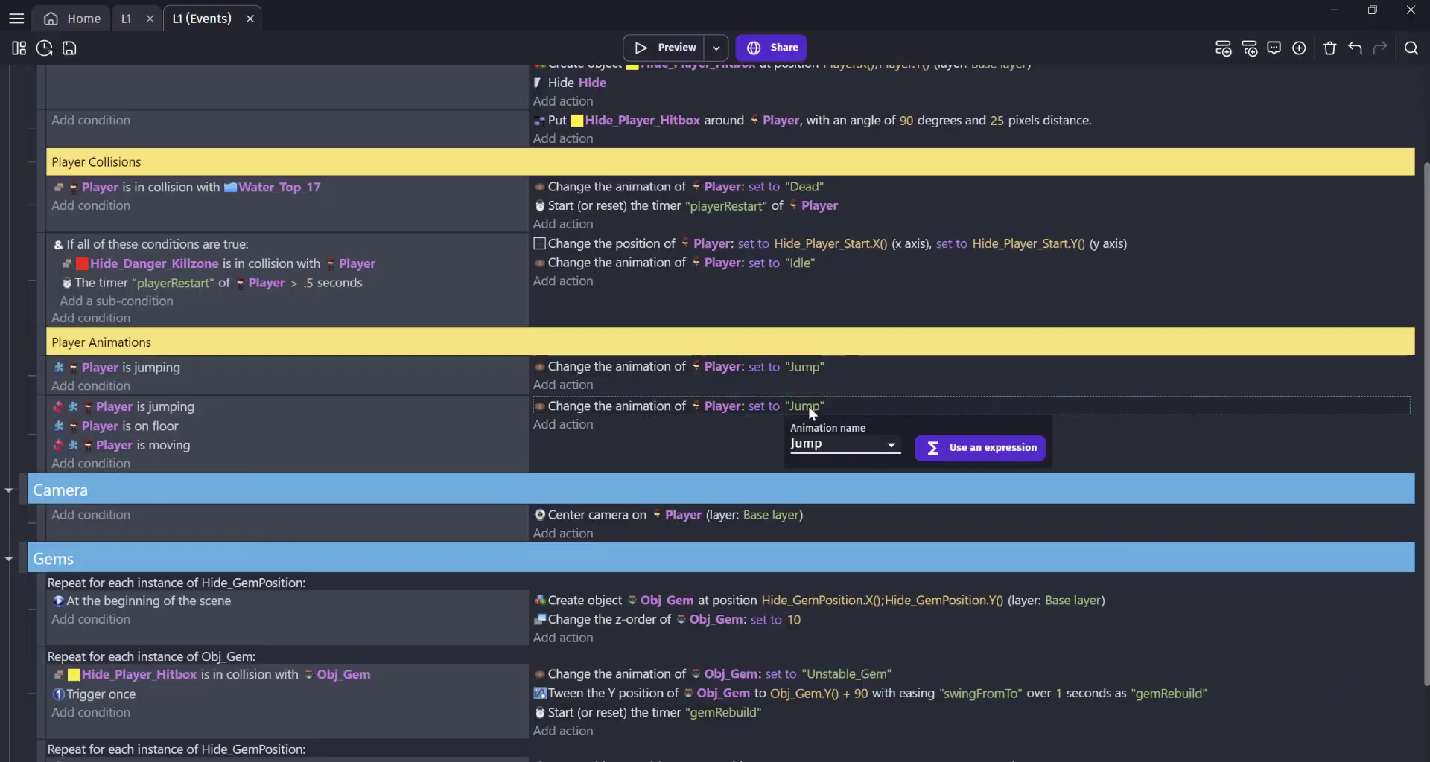
click(825, 452)
click(819, 463)
click(560, 493)
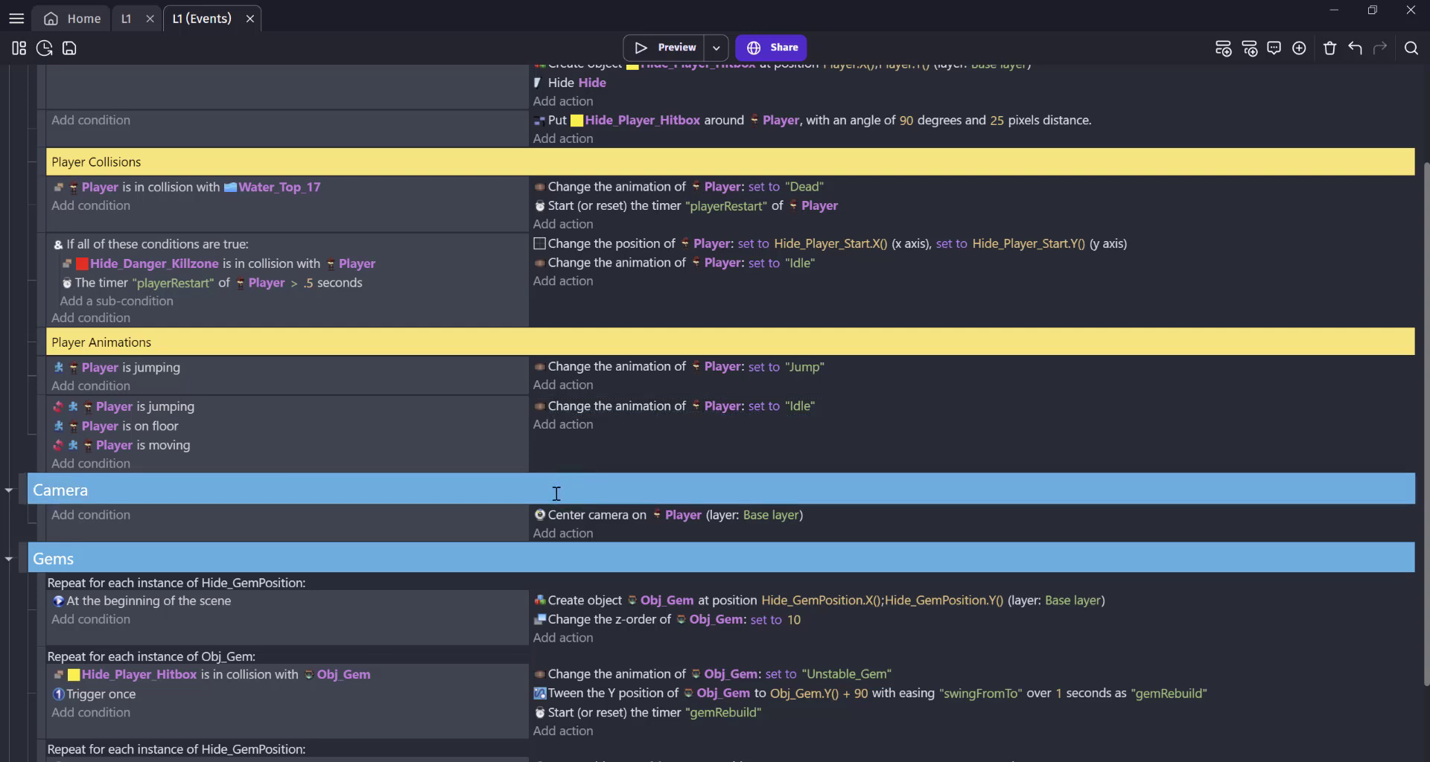
drag(42, 433, 41, 366)
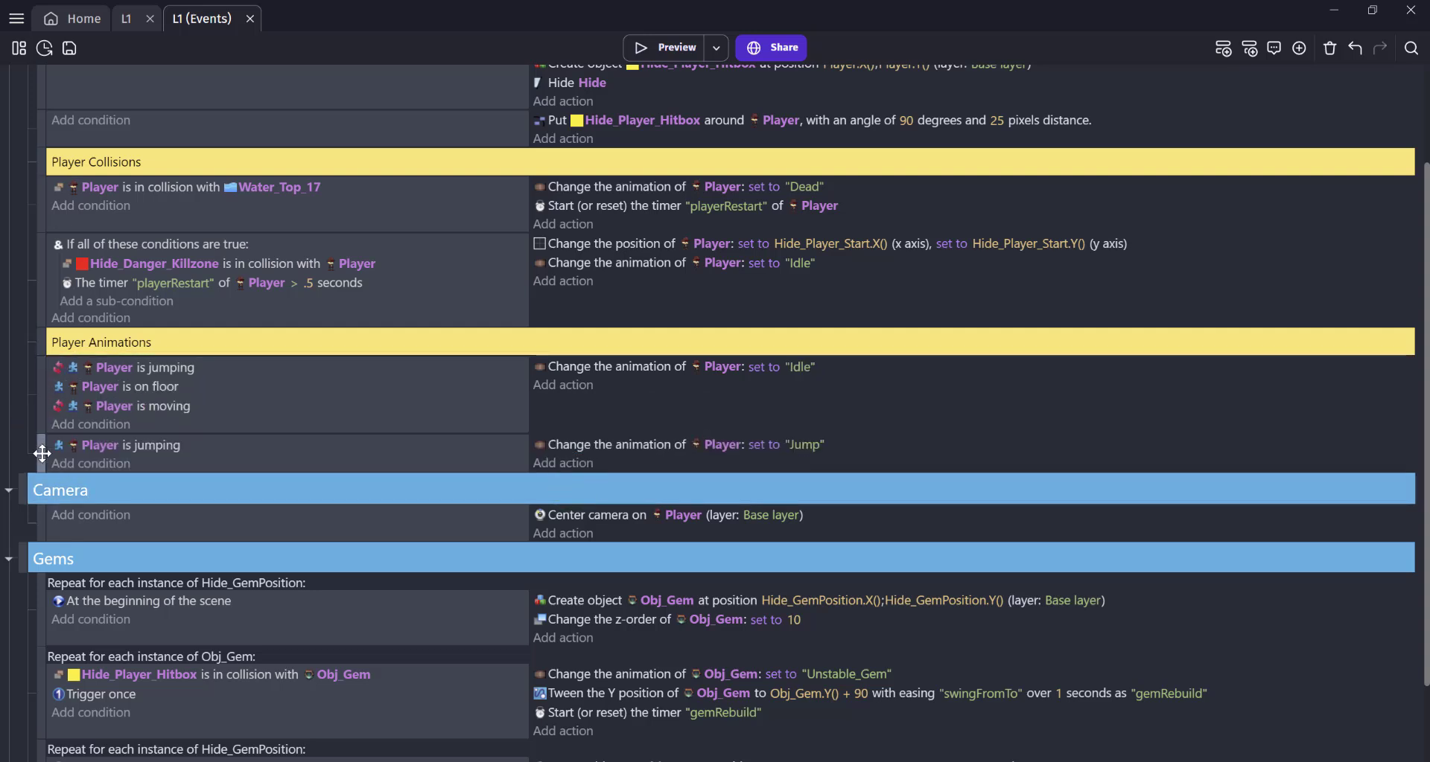
Add a new event below the jumping event and copy the "Player is on floor" condition into it
click(42, 453)
key(shift+a)
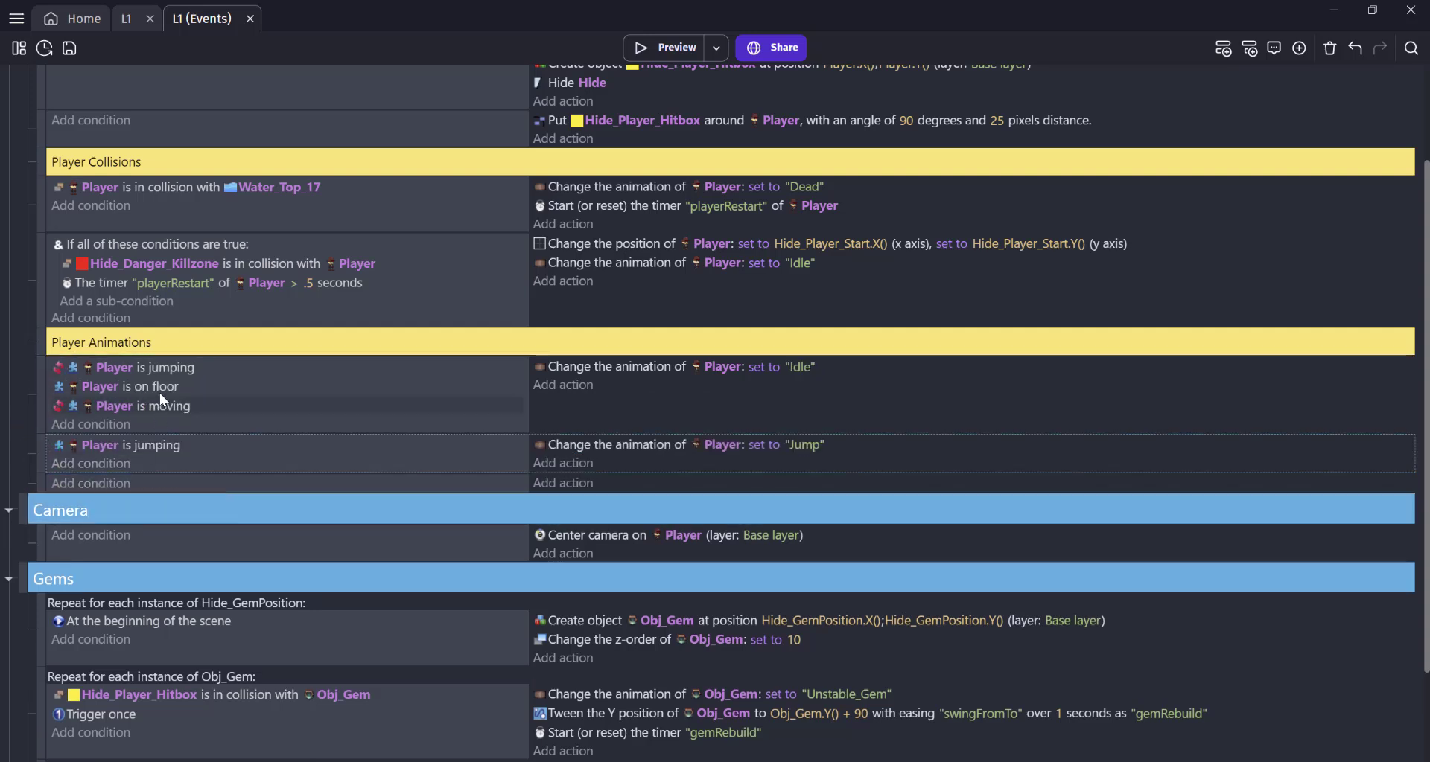
ctrl+drag(167, 386, 164, 486)
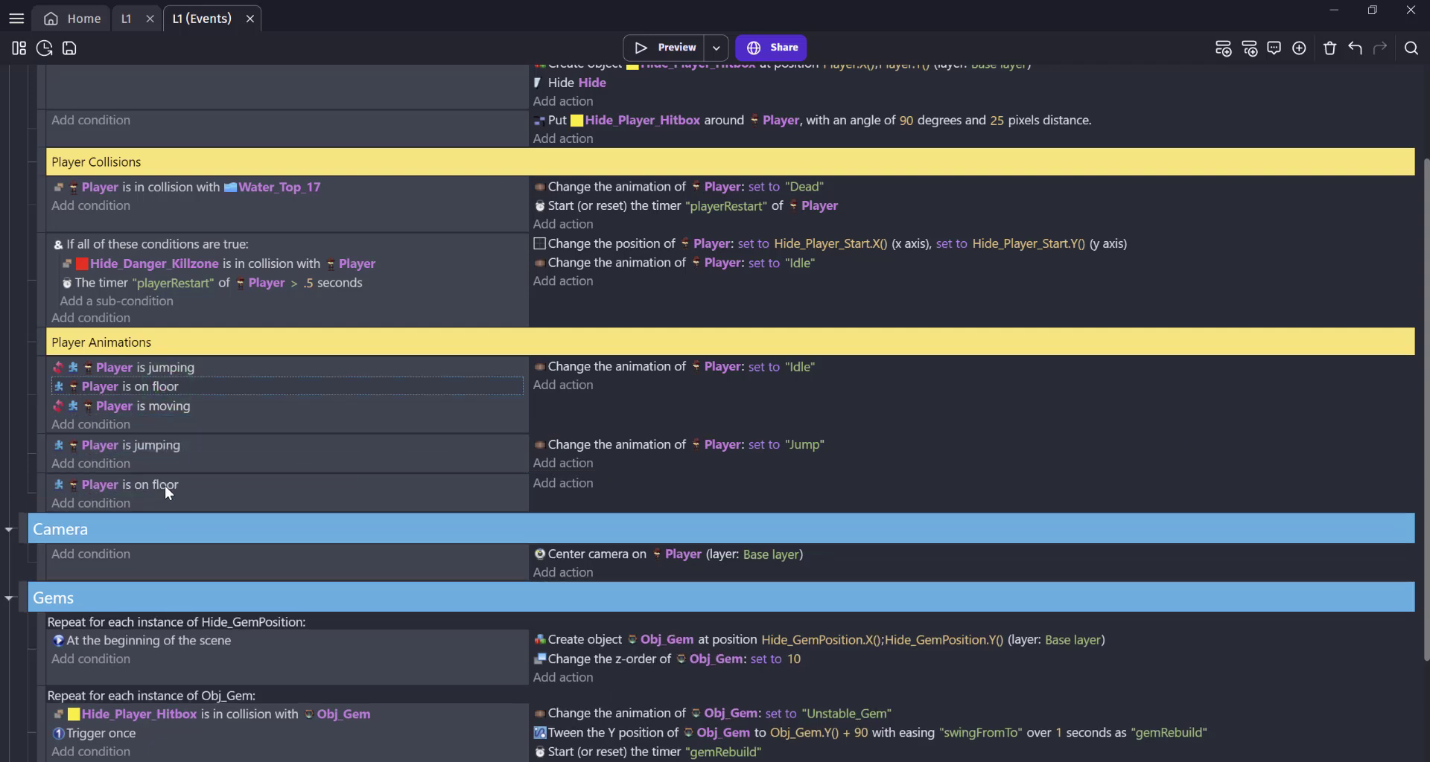
click(166, 485)
key(j)
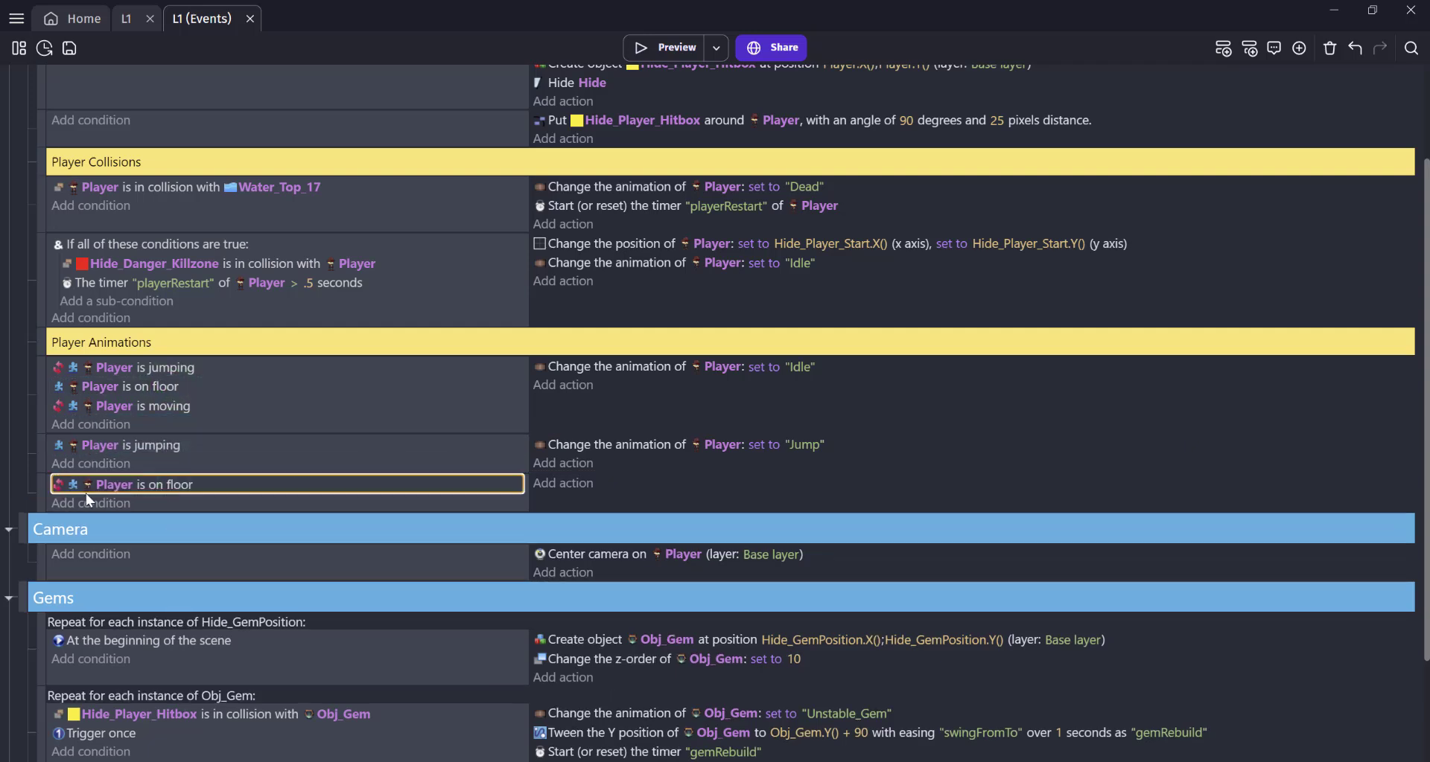
key(j)
Add a "Key pressed" condition for the Left key to the new event below the jumping event
click(92, 502)
text(key)
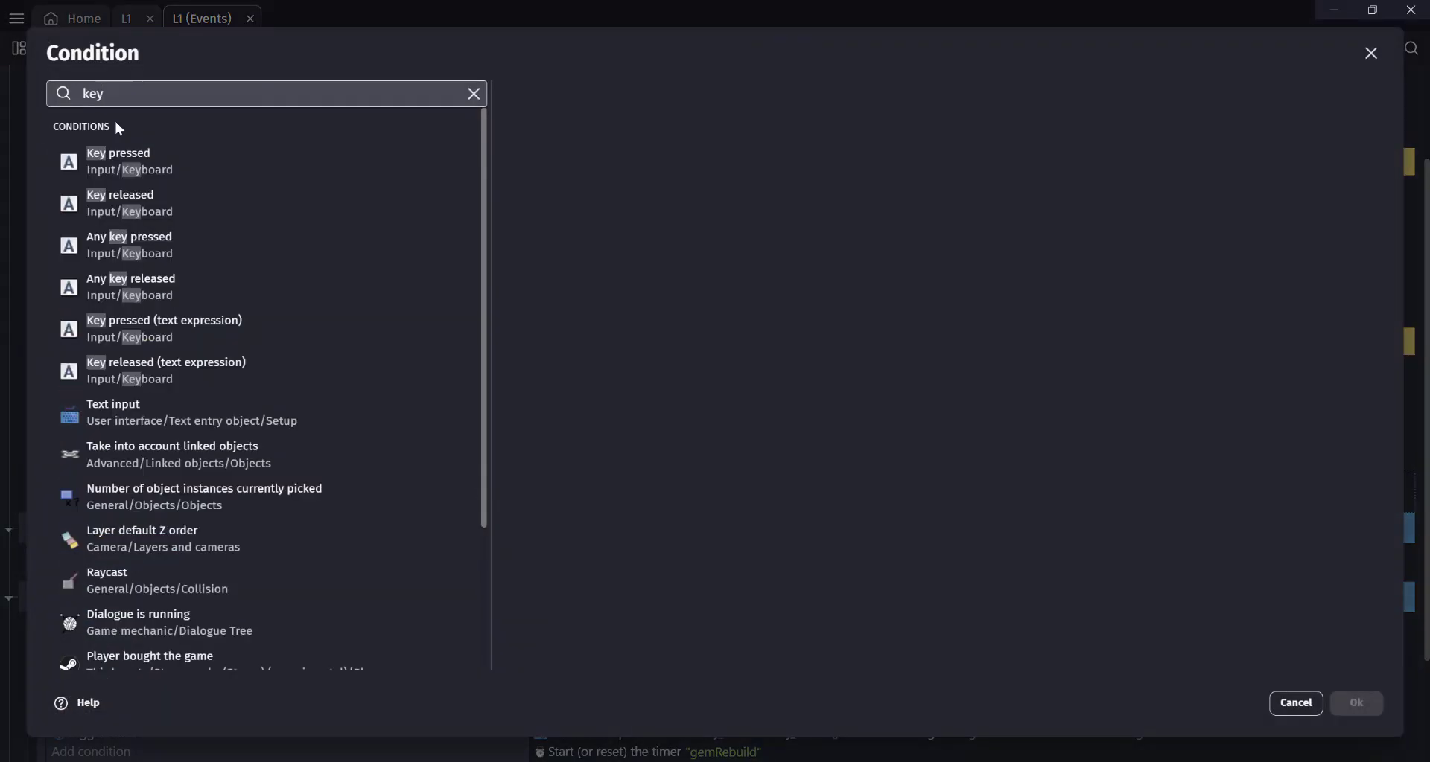
click(165, 164)
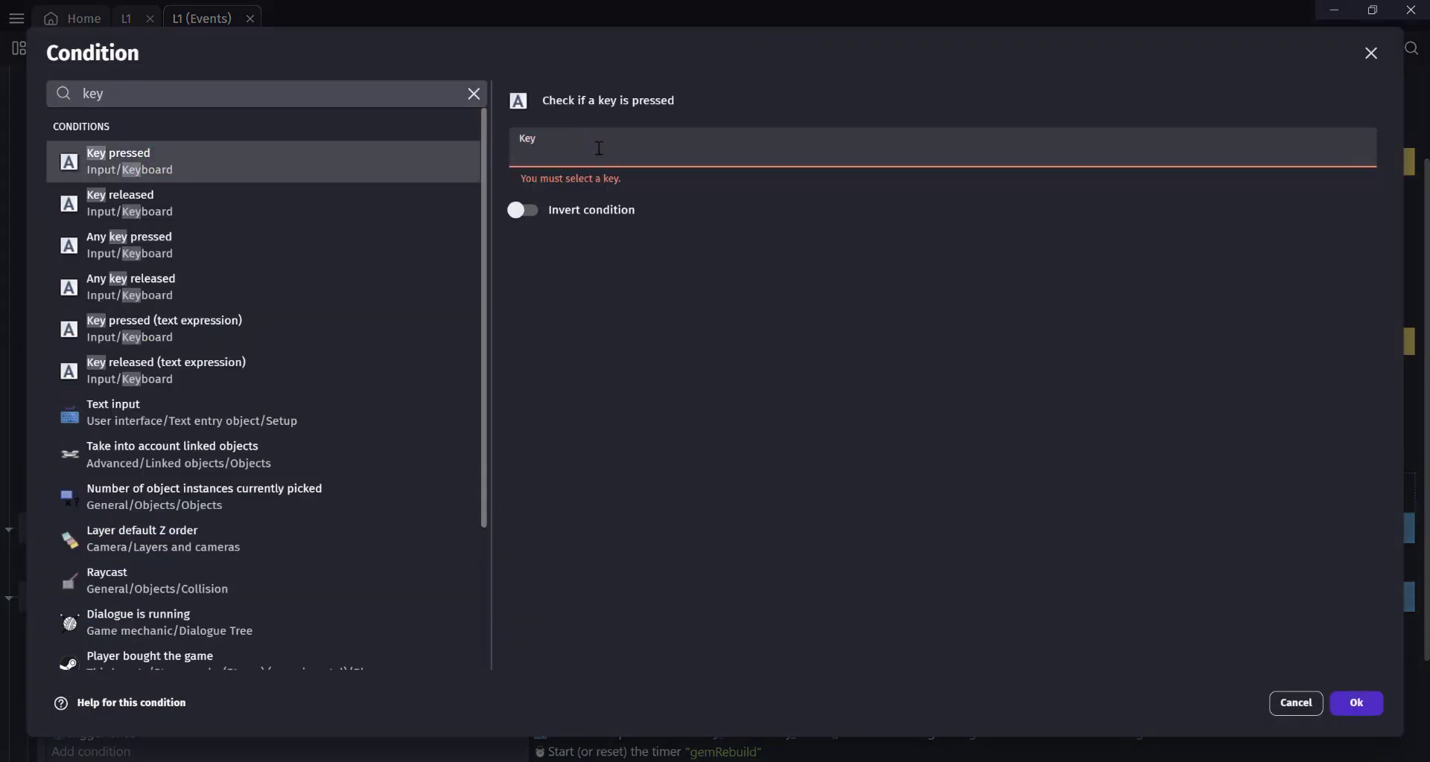
click(599, 148)
text(le)
click(575, 211)
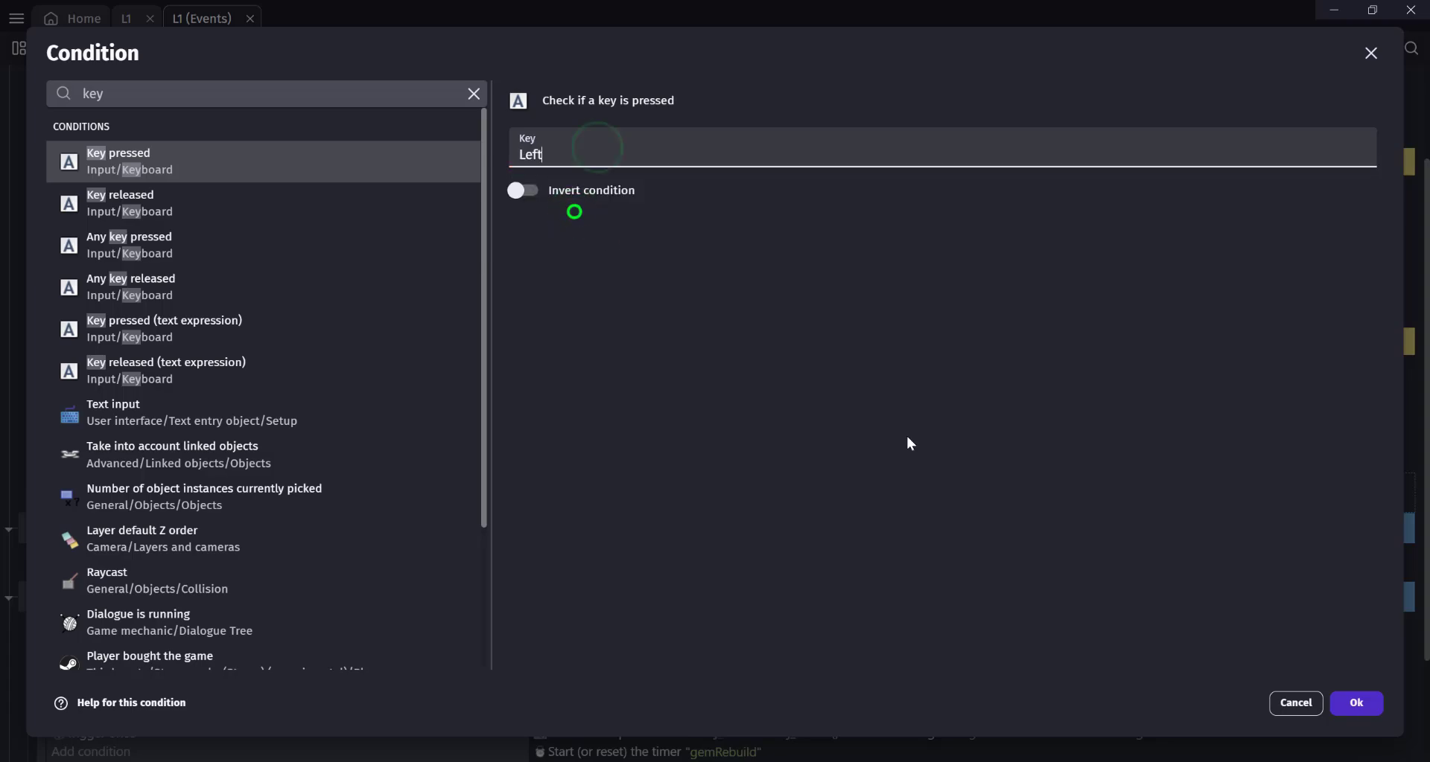
key(Return)
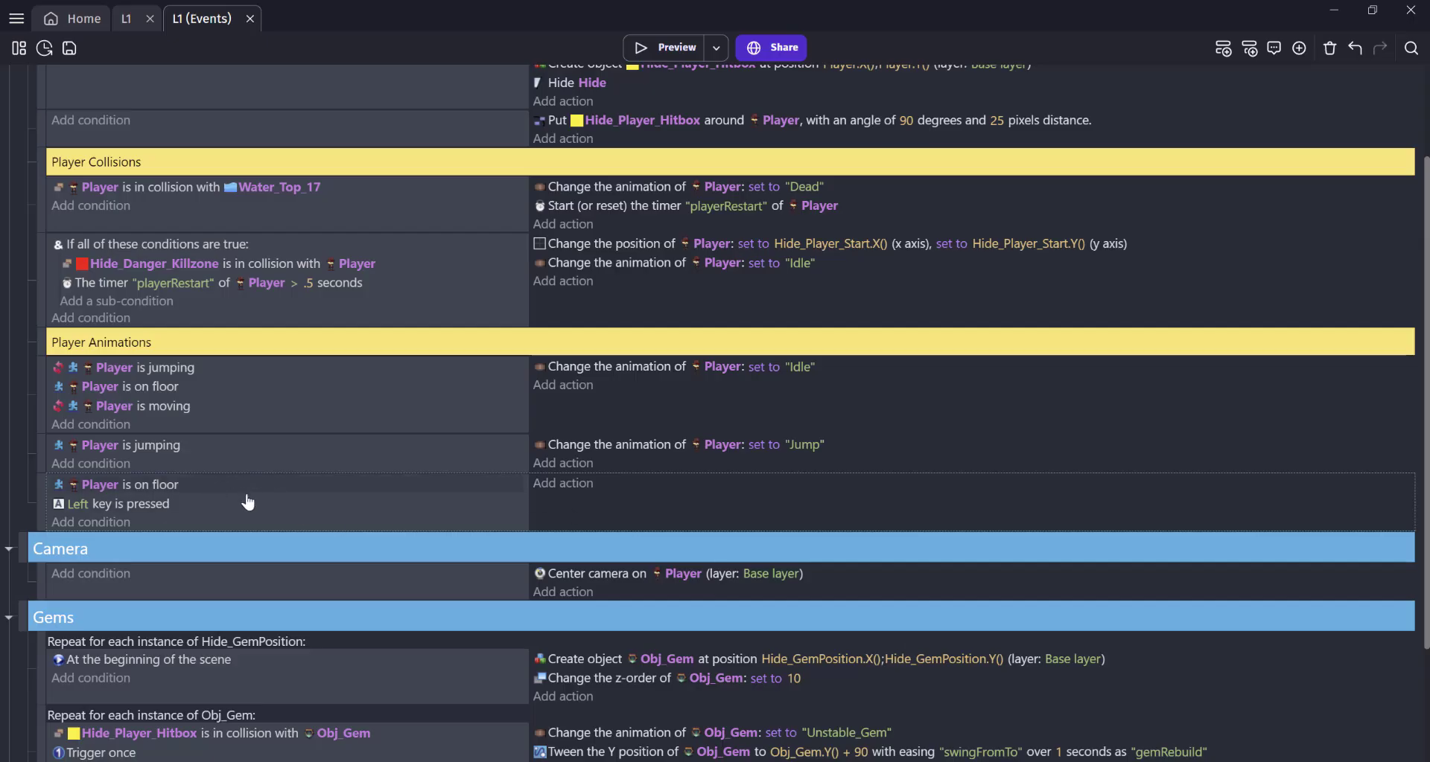
Add the Player action "Flip the object horizontally" to the Left key event
click(547, 486)
text(player)
click(82, 134)
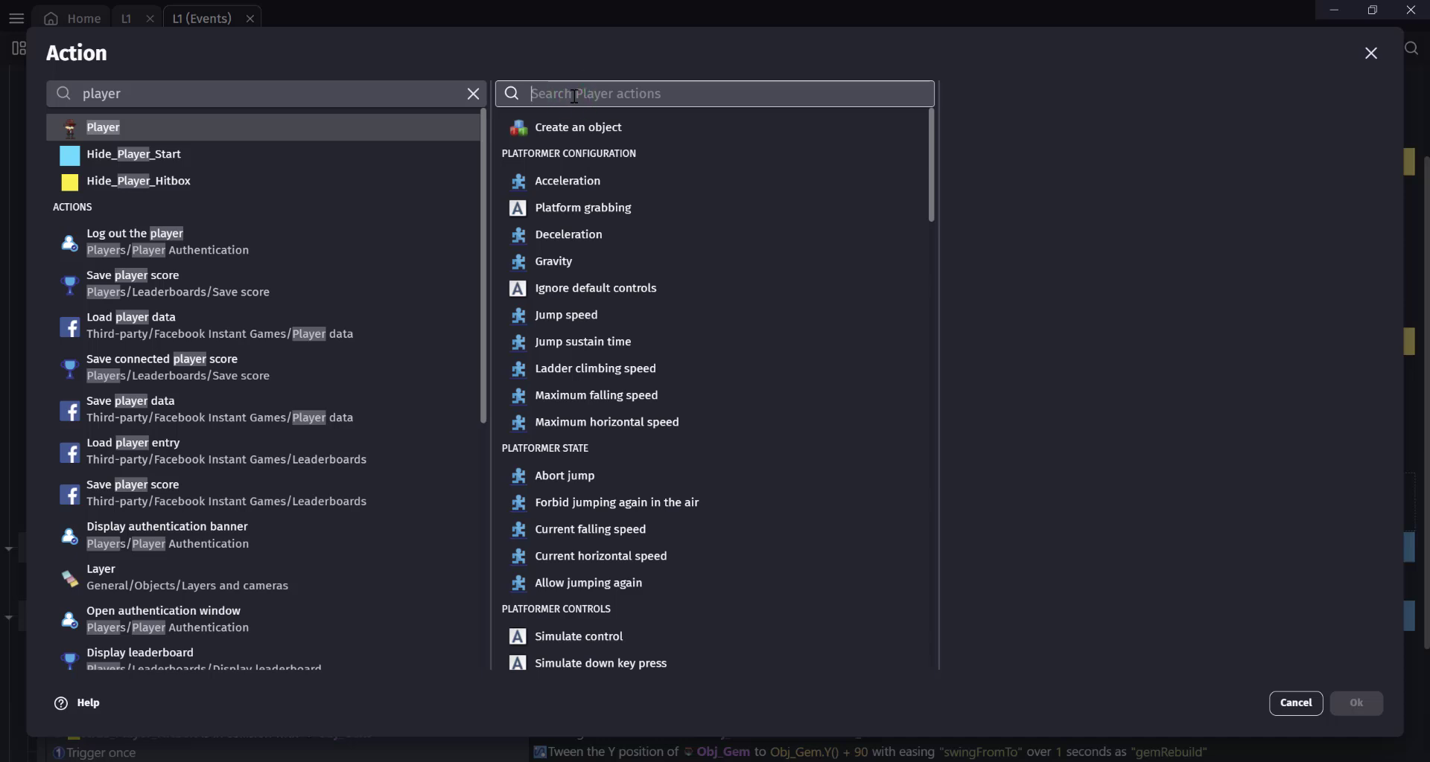
click(574, 95)
text(flip)
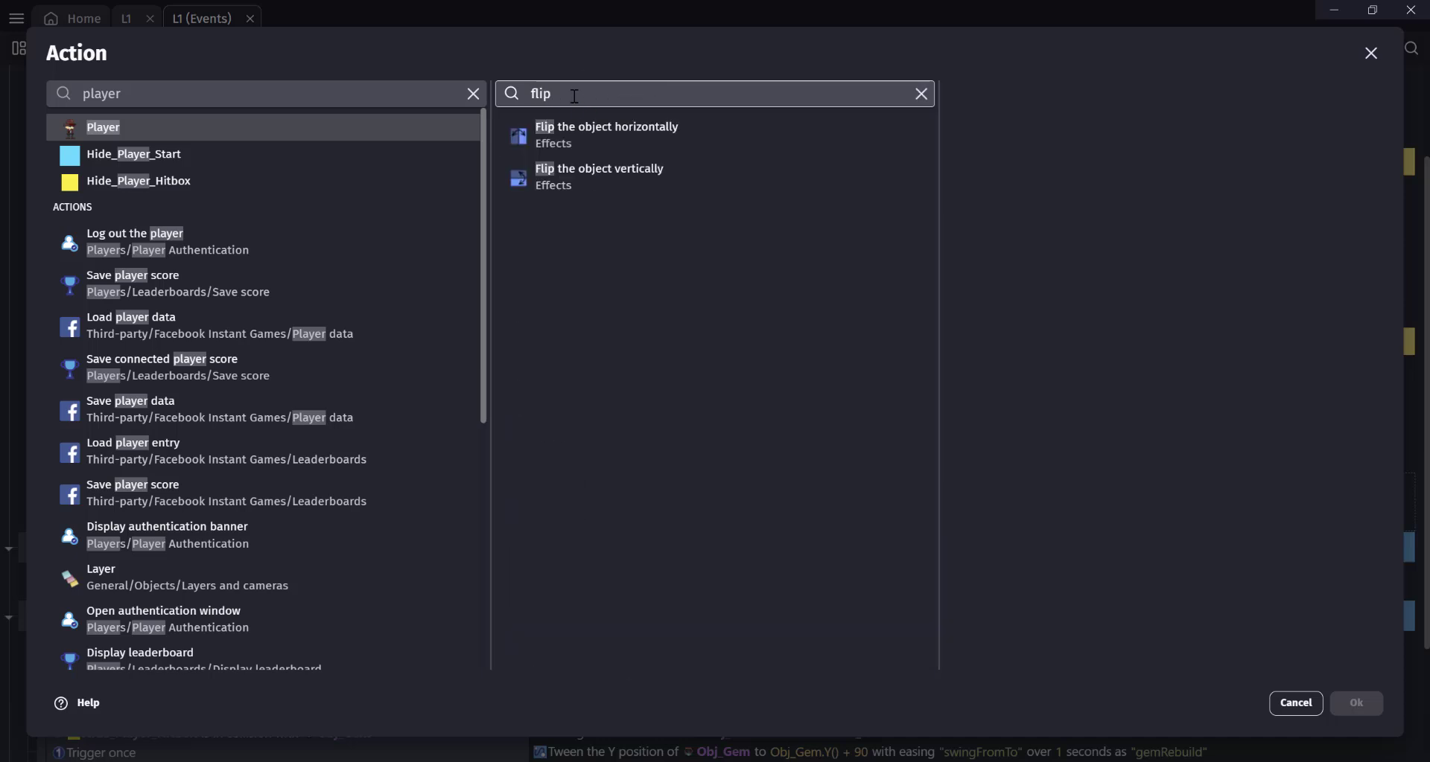
click(644, 134)
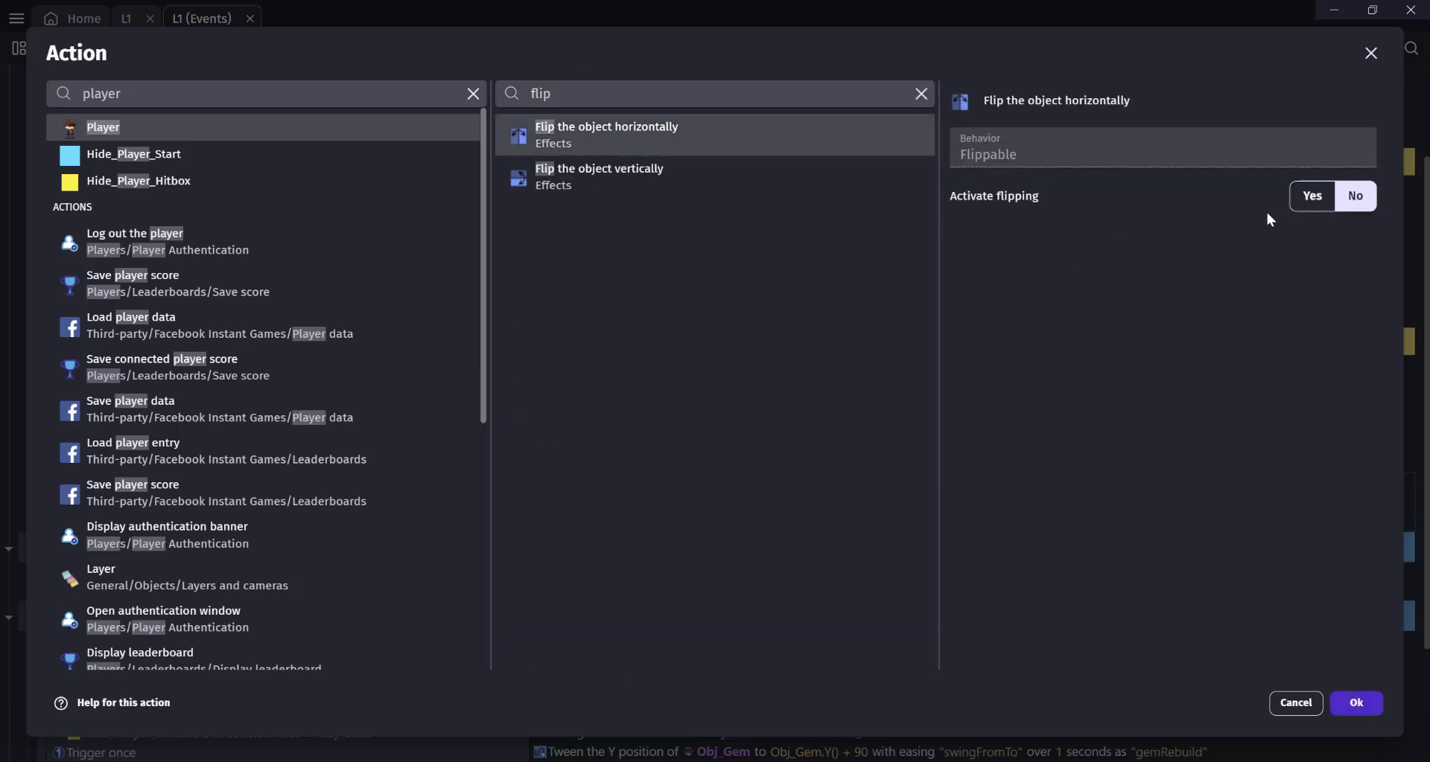
Finish the Player's horizontal flip action with Yes, and copy the animation change action into the Left key event, set to "Run"
click(1312, 197)
click(1353, 705)
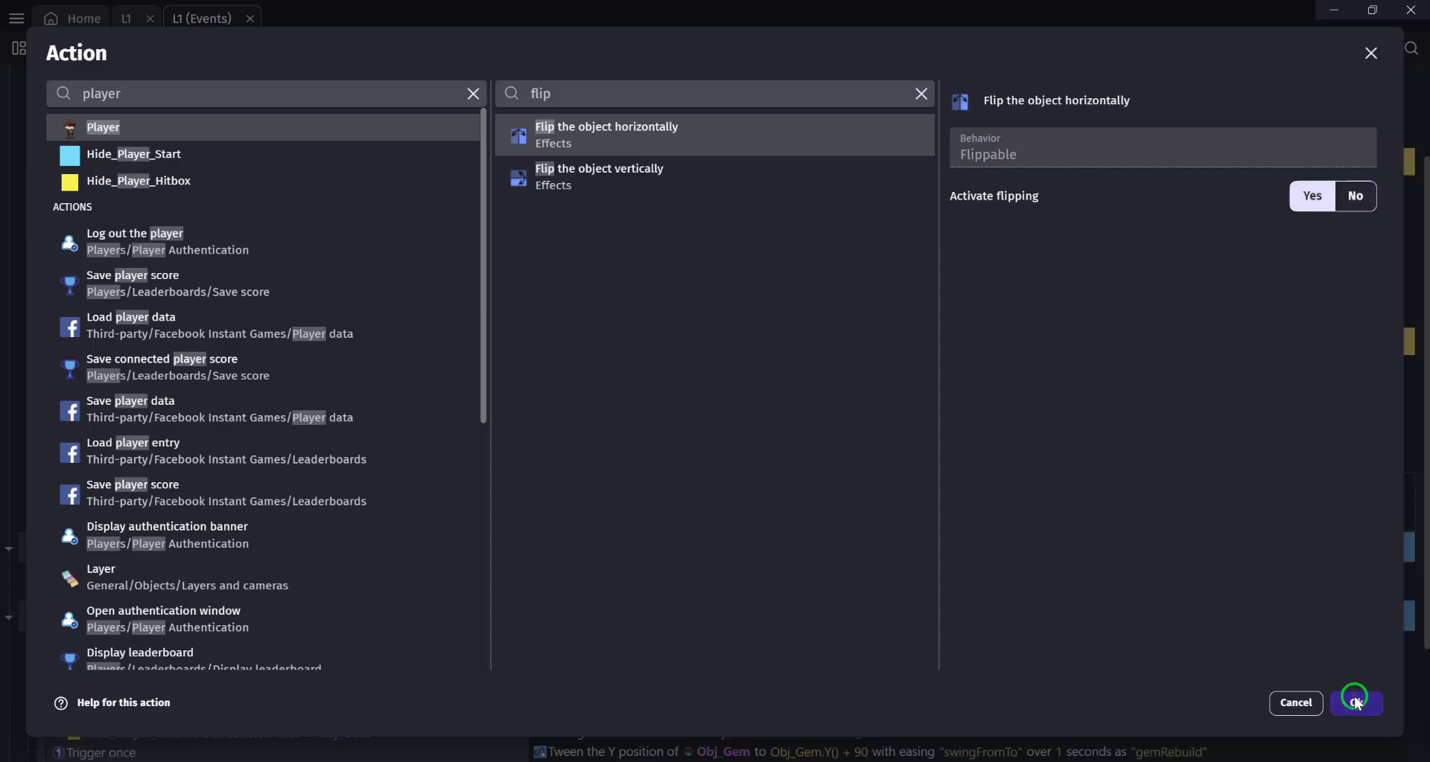
drag(580, 444, 584, 515)
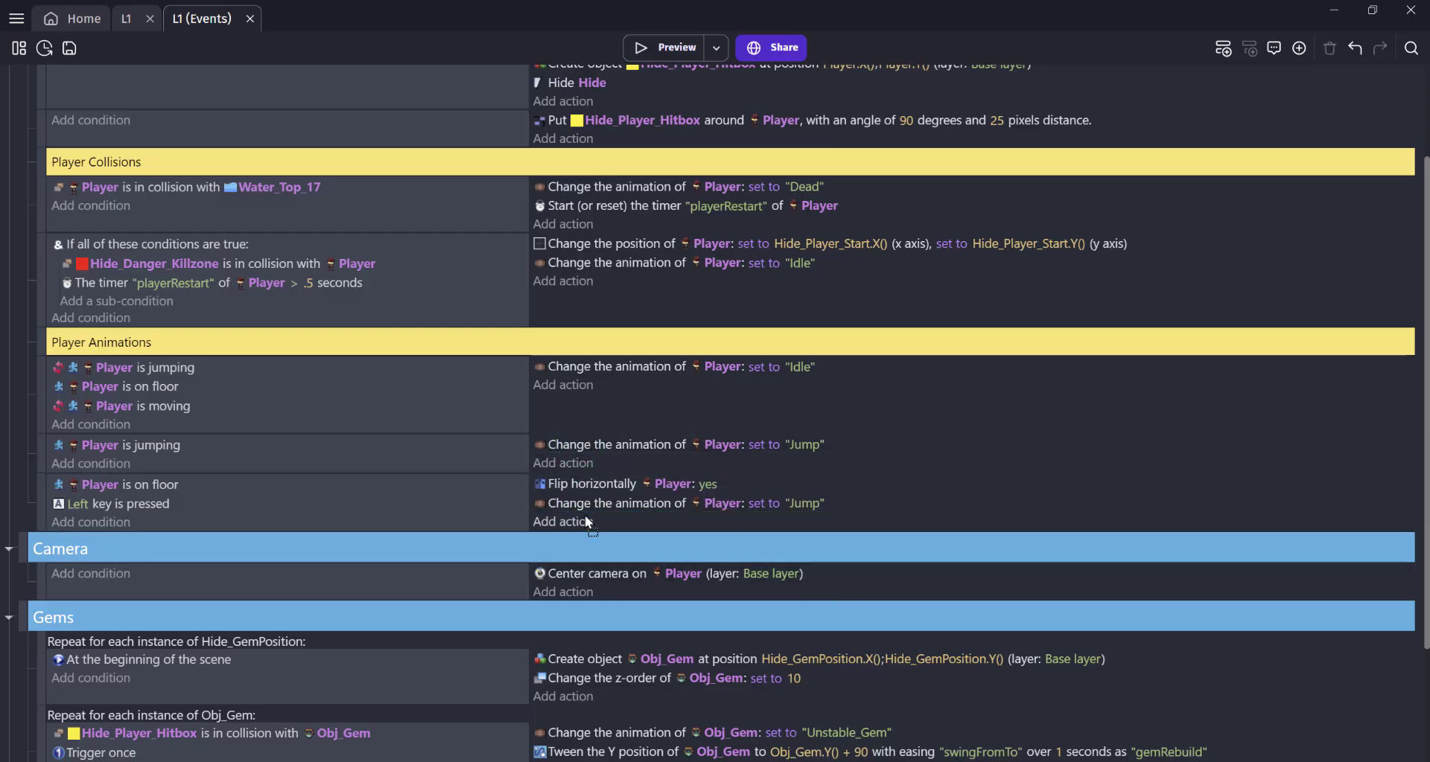
click(803, 504)
click(835, 538)
click(813, 594)
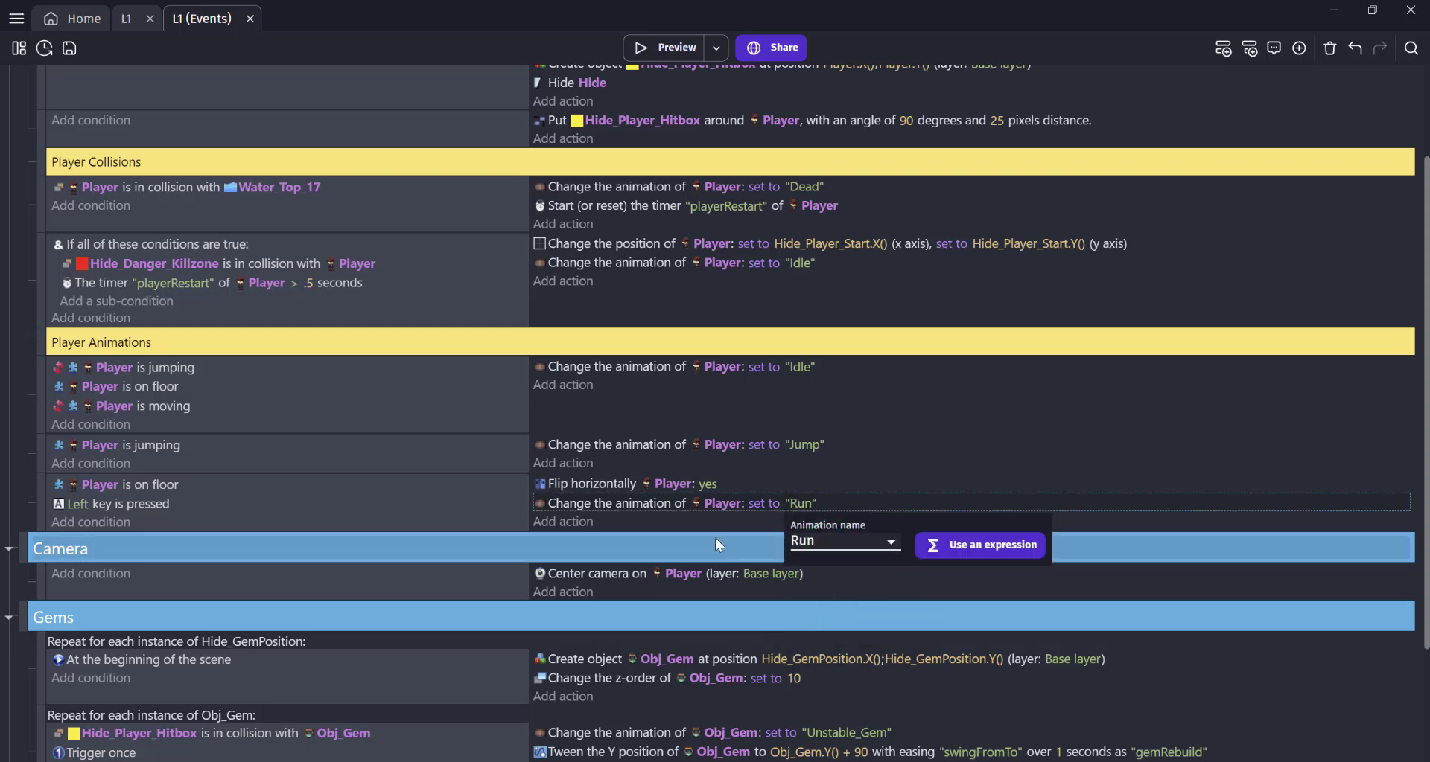
click(380, 533)
Duplicate the Left key animation event and change the copy's key condition to Right
click(43, 498)
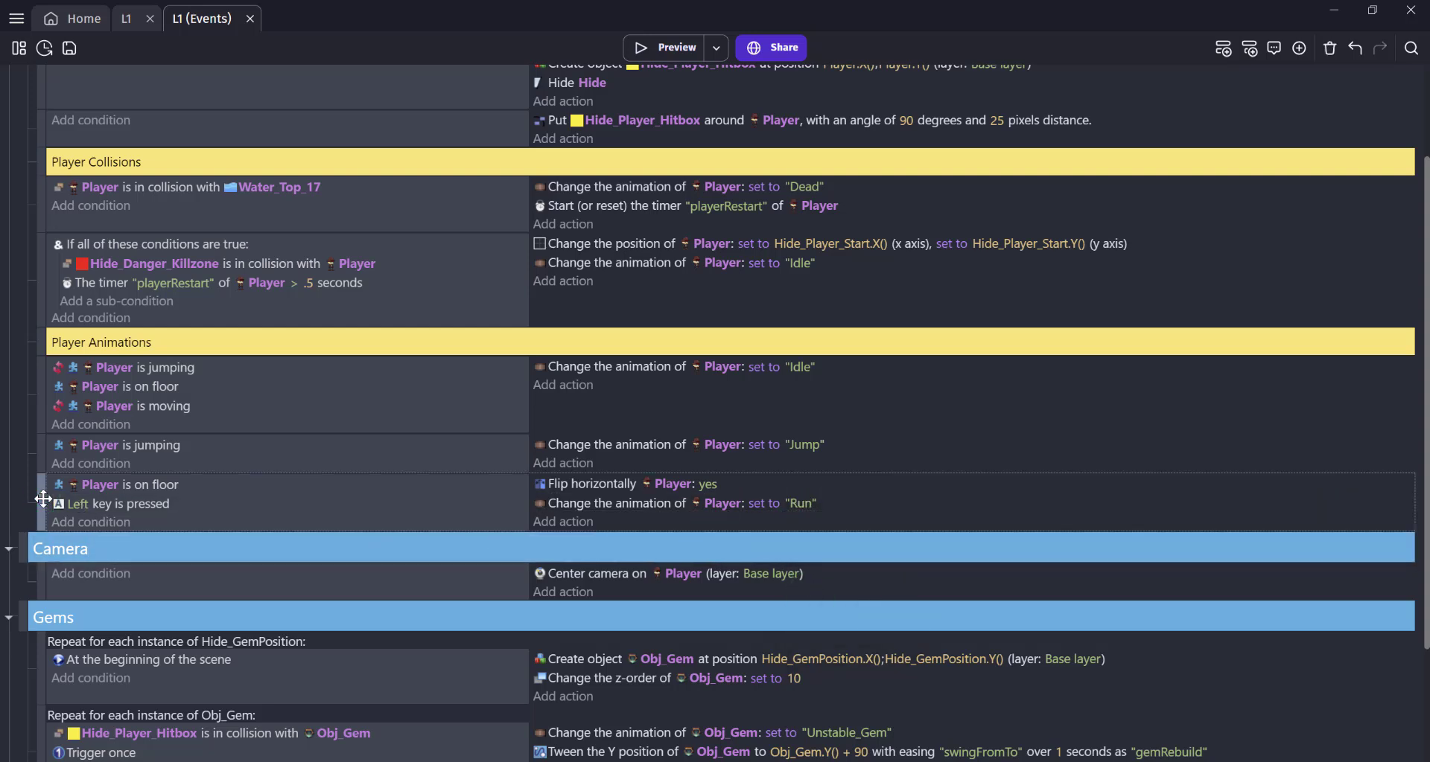
key(ctrl+c)
key(ctrl+v)
click(74, 565)
text(r)
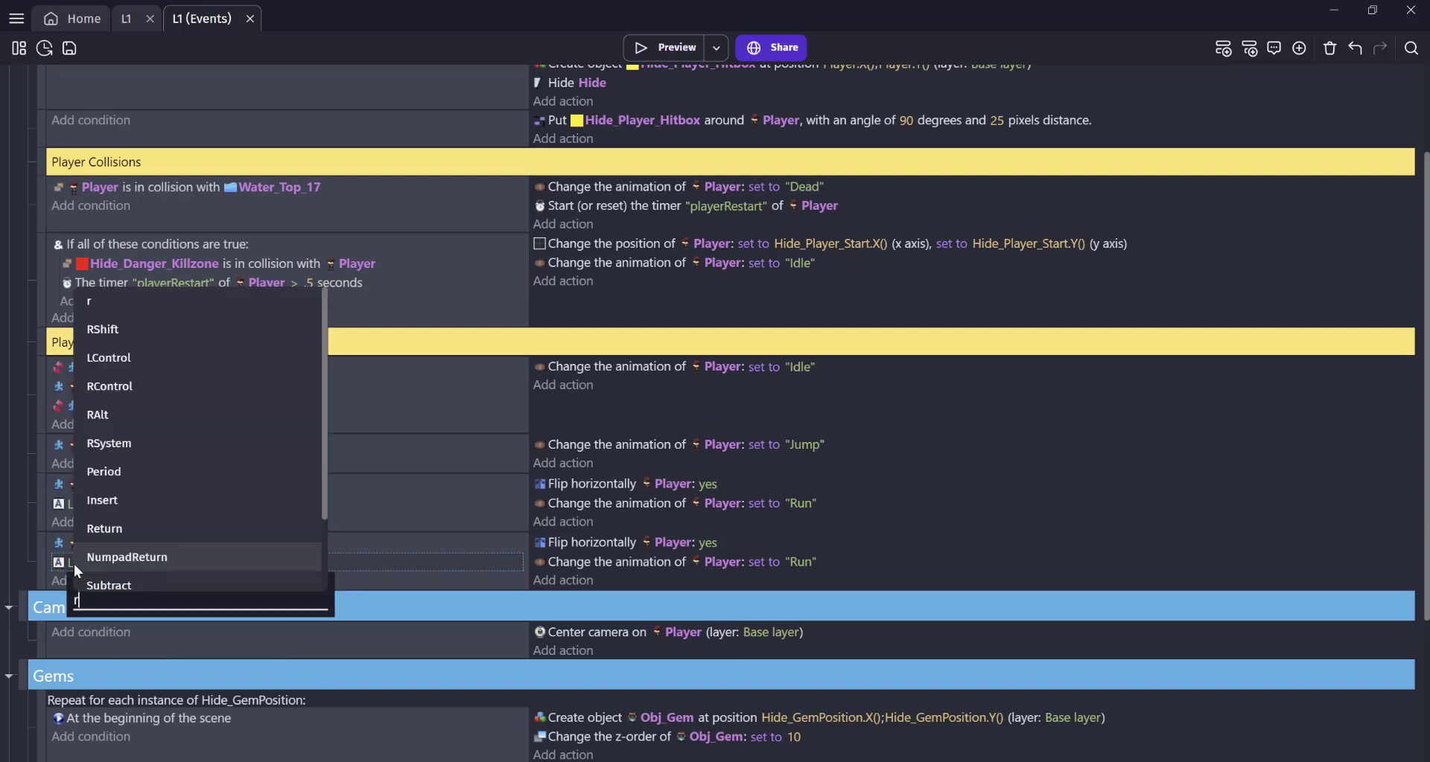
text(i)
click(122, 650)
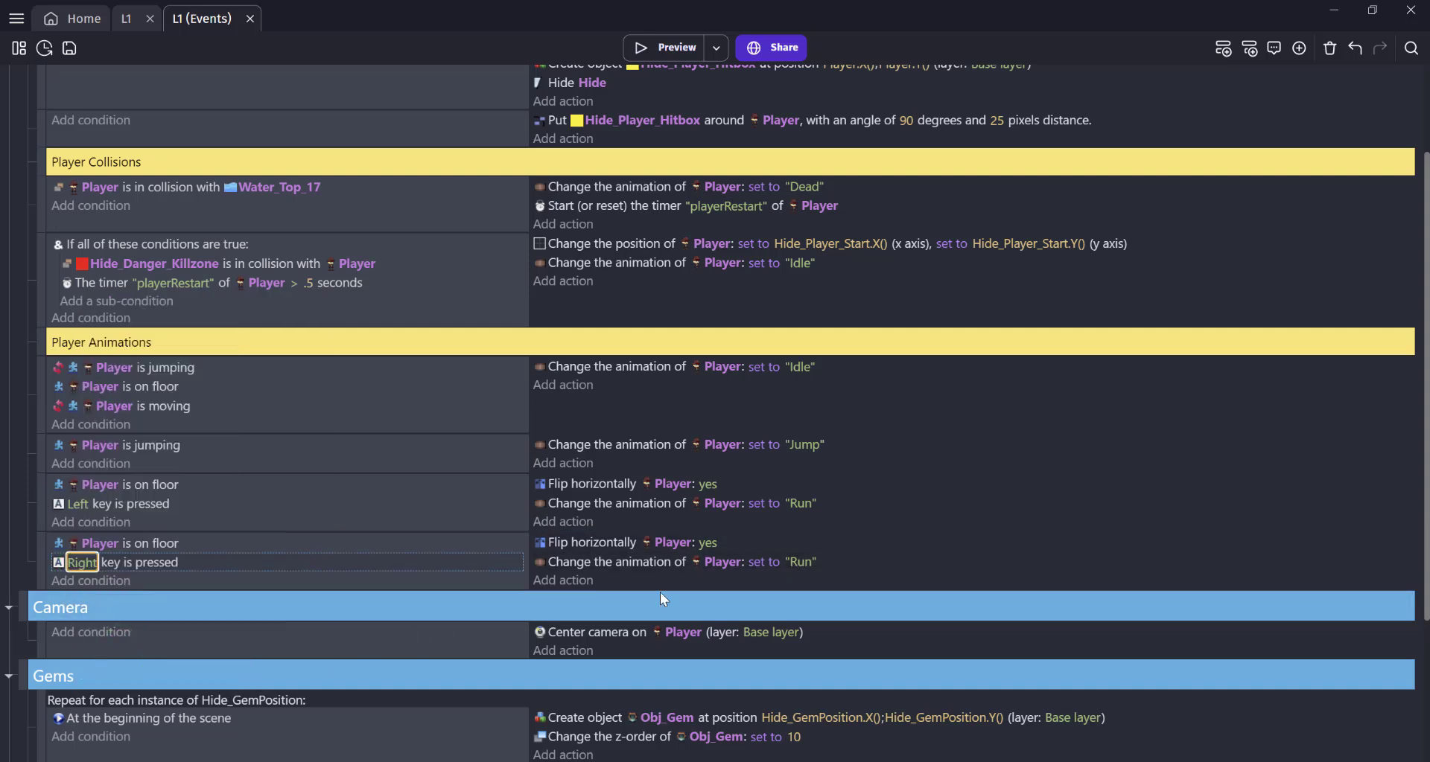
Set the horizontal flip to No in the Right key event and preview the game, moving the player right
click(704, 550)
click(875, 584)
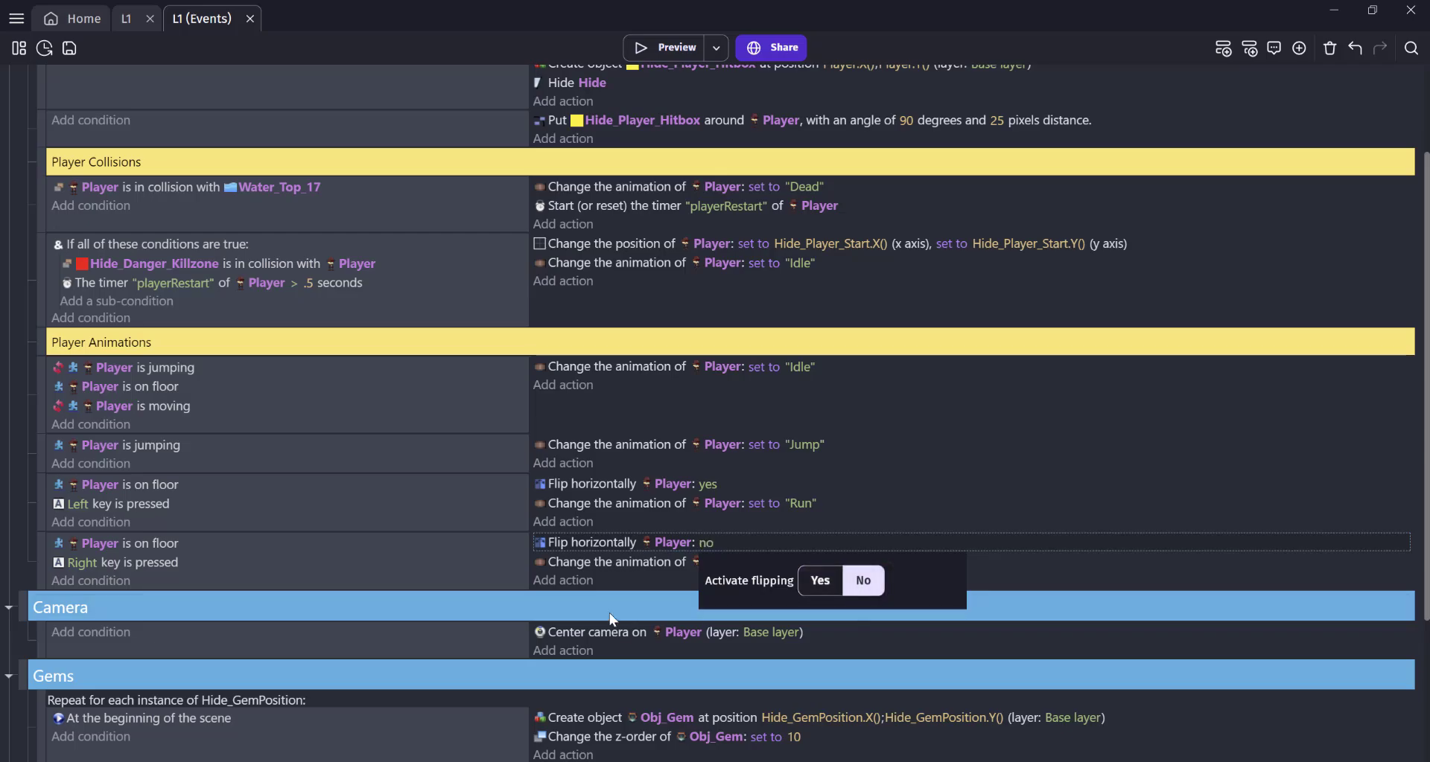
click(678, 47)
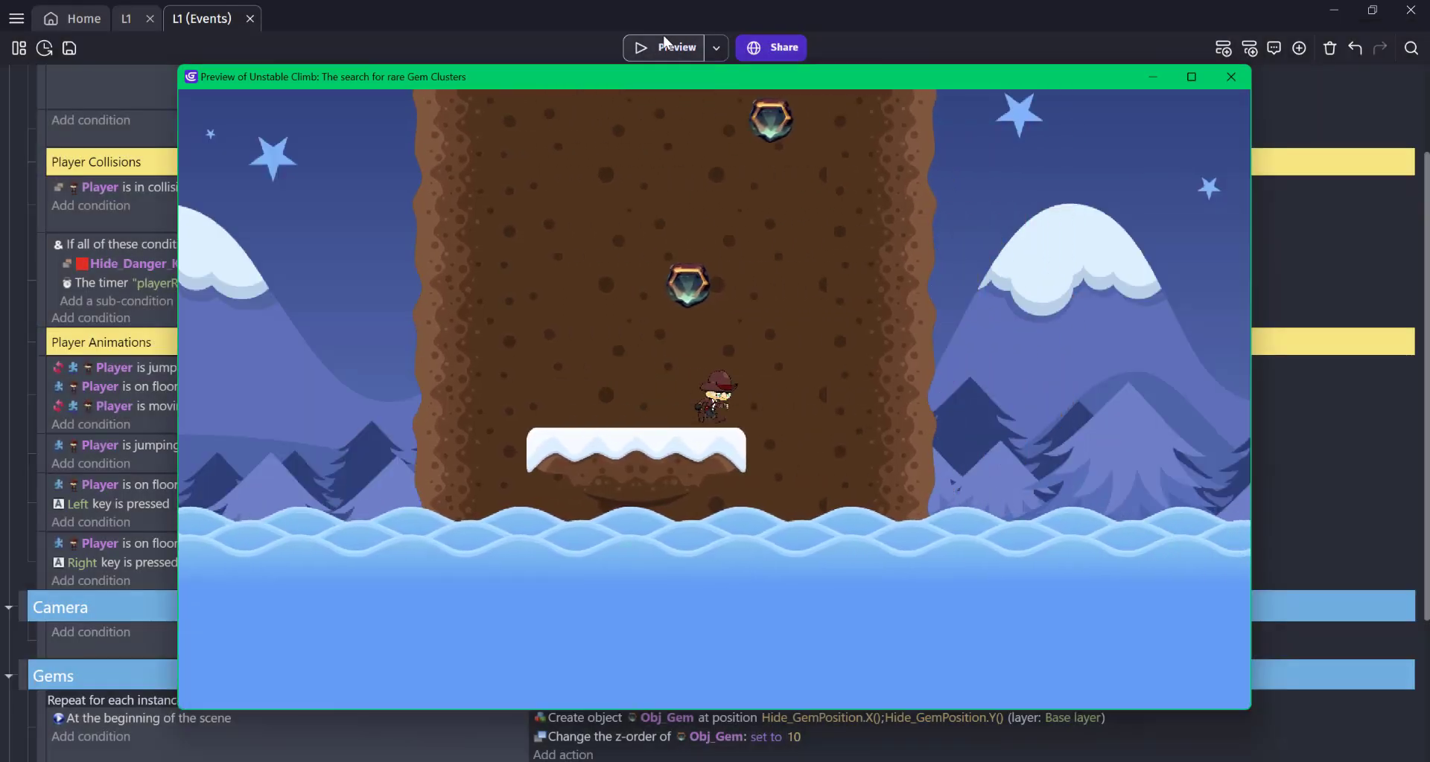
key(Right)
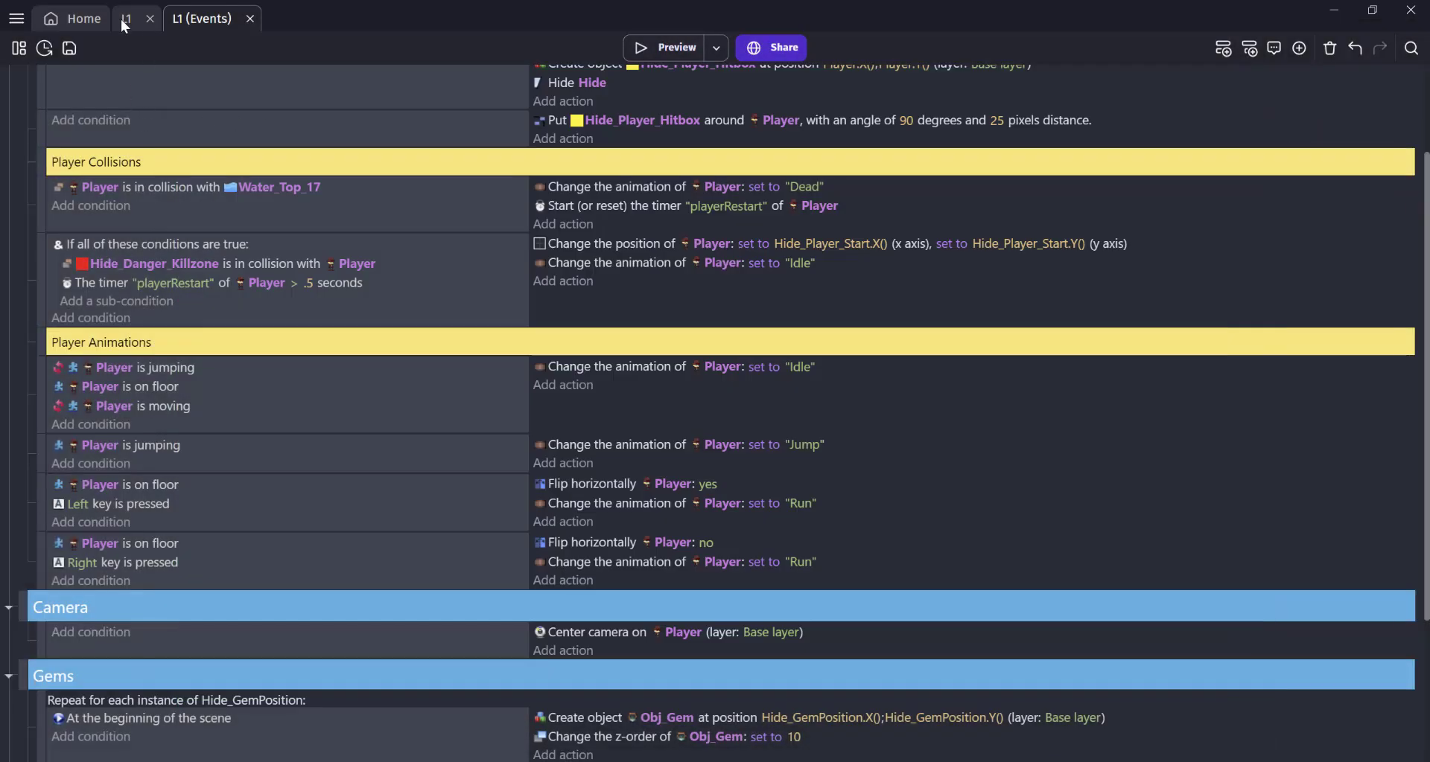
Enable looping for the Player object's Run animation in the L1 scene and preview the game
click(125, 21)
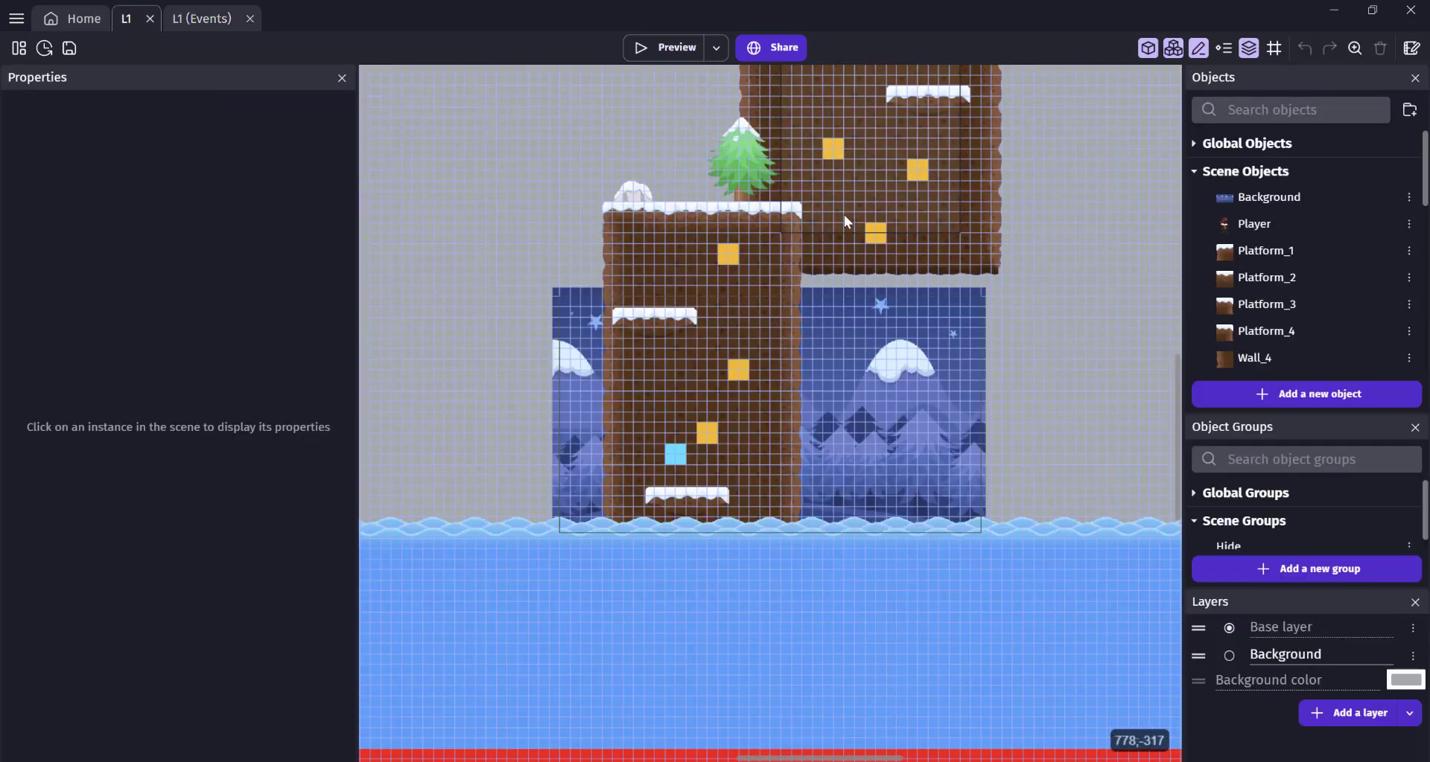
double_click(1257, 223)
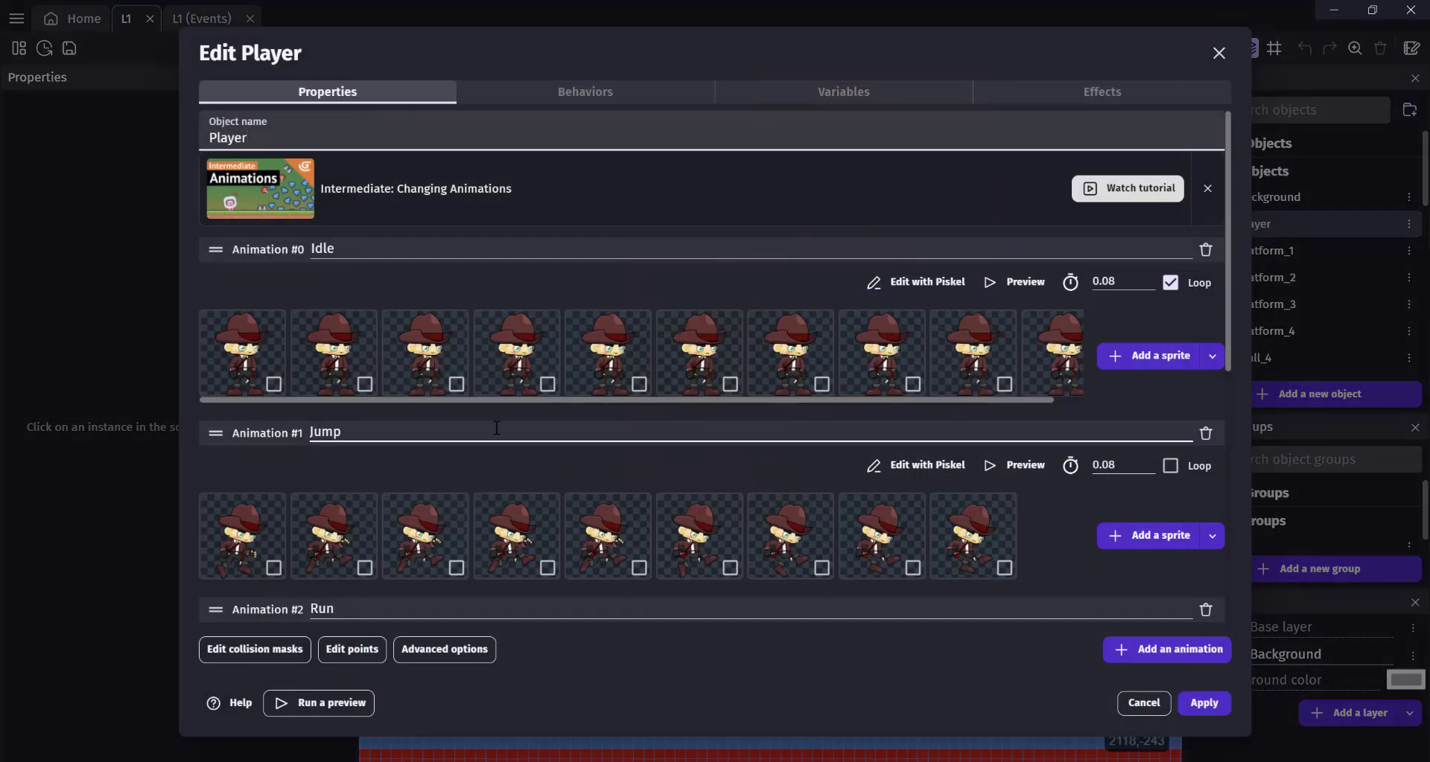
scroll(496, 428, down, 3)
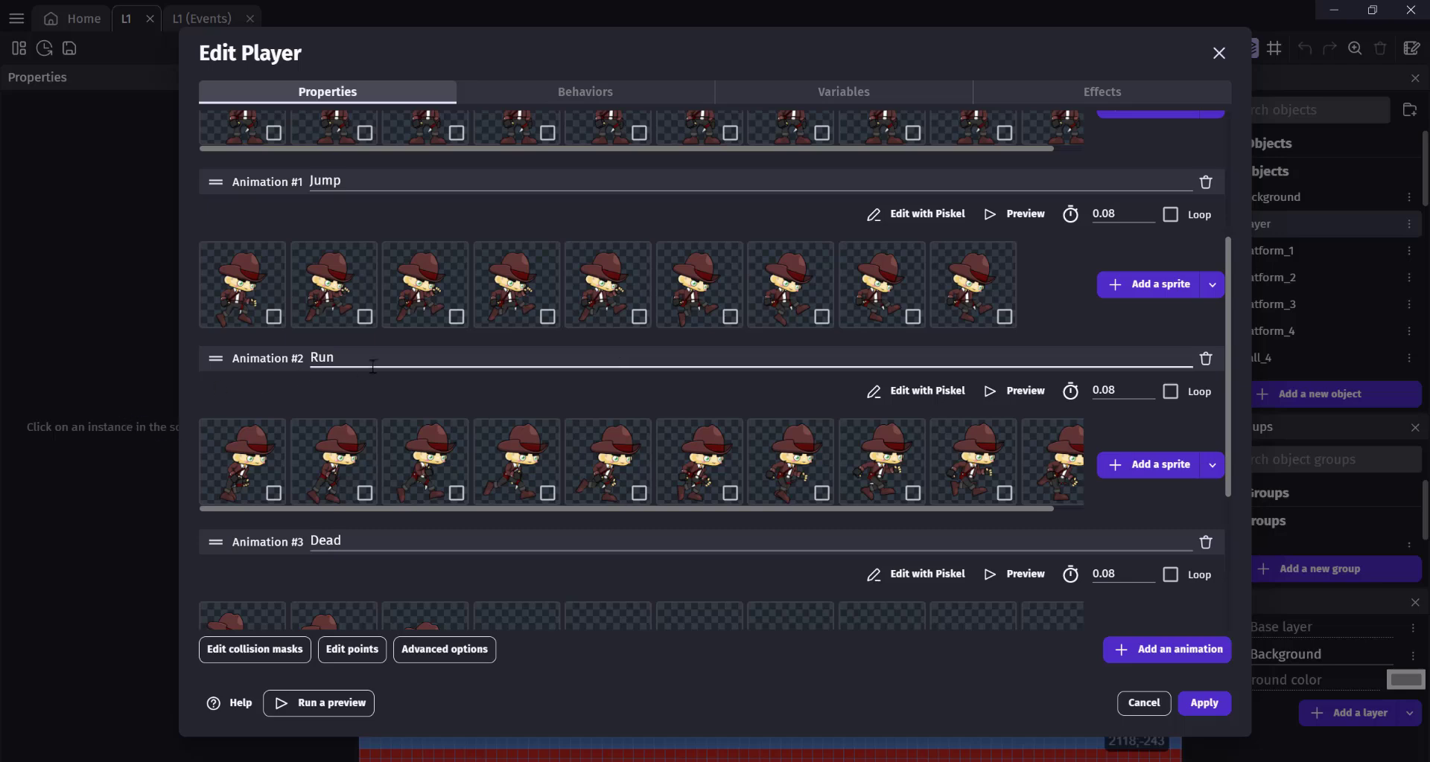
click(1169, 392)
scroll(826, 477, down, 3)
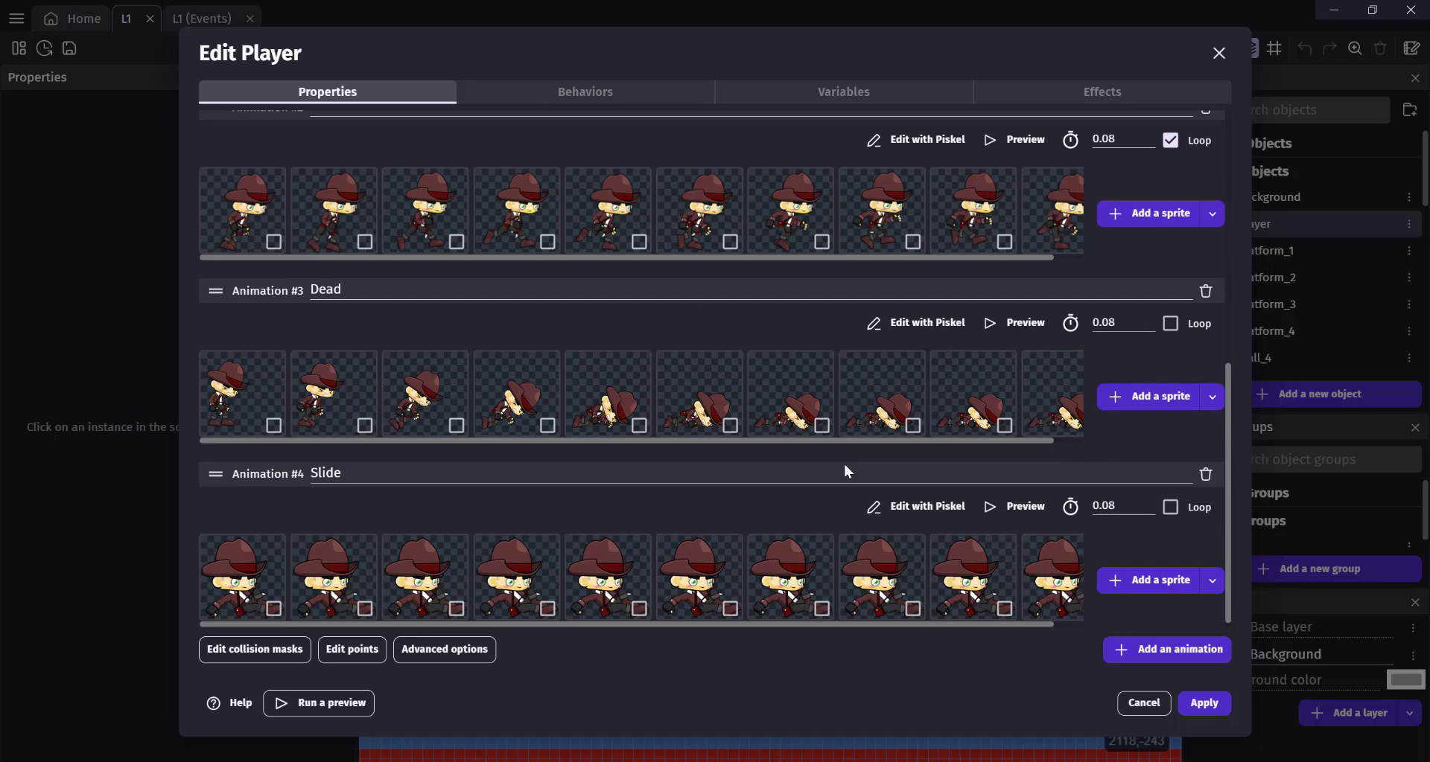
scroll(627, 347, down, 1)
click(1225, 700)
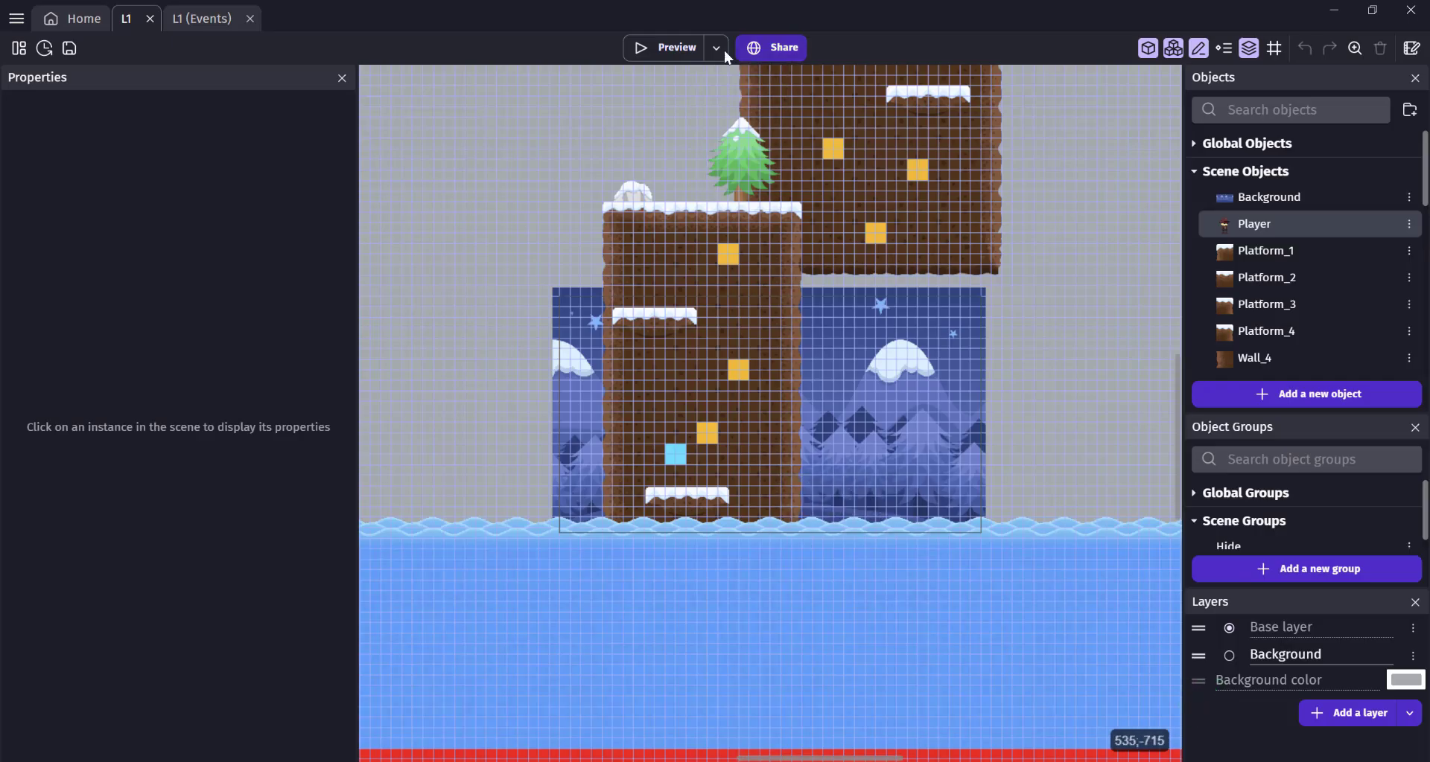
click(652, 48)
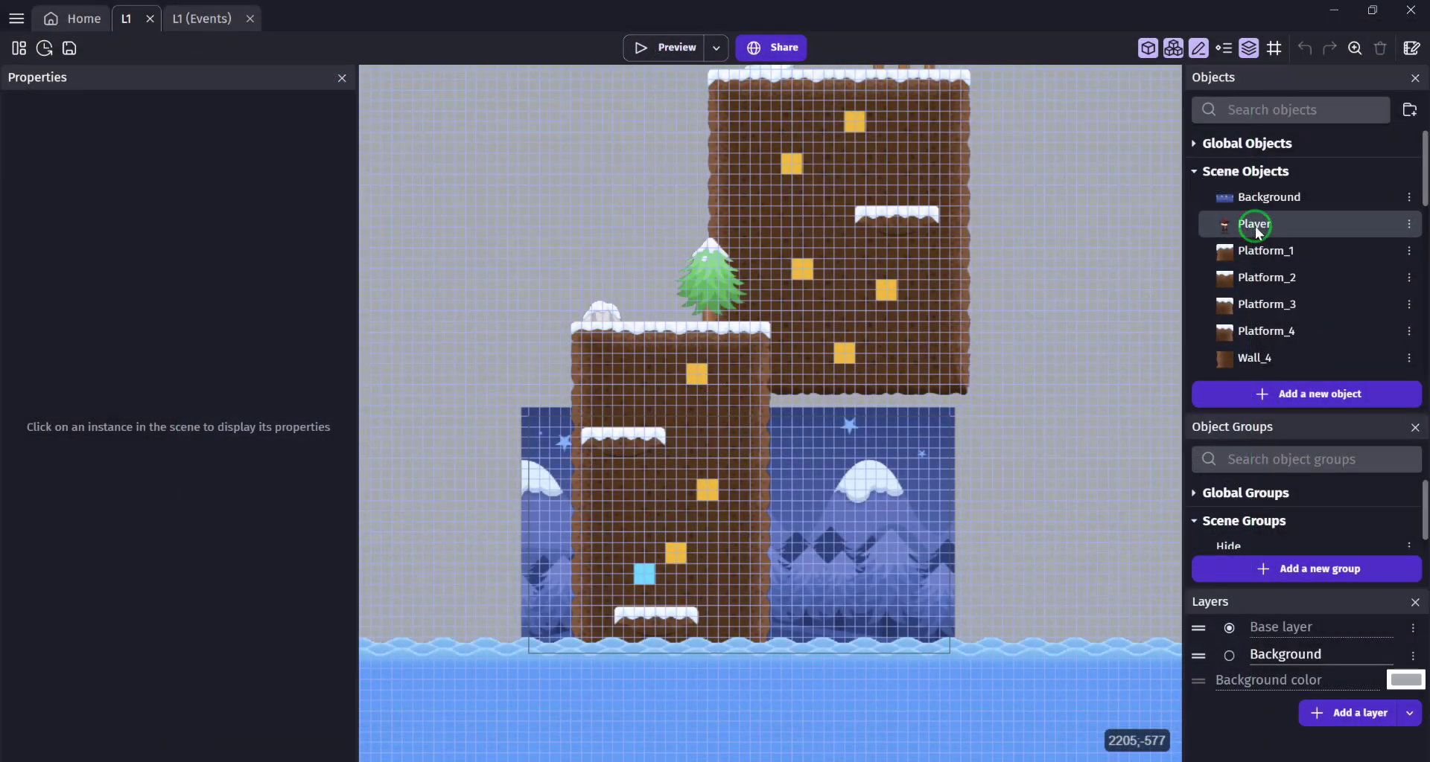
Add the Tween behavior to the Player object and apply the change
double_click(1254, 225)
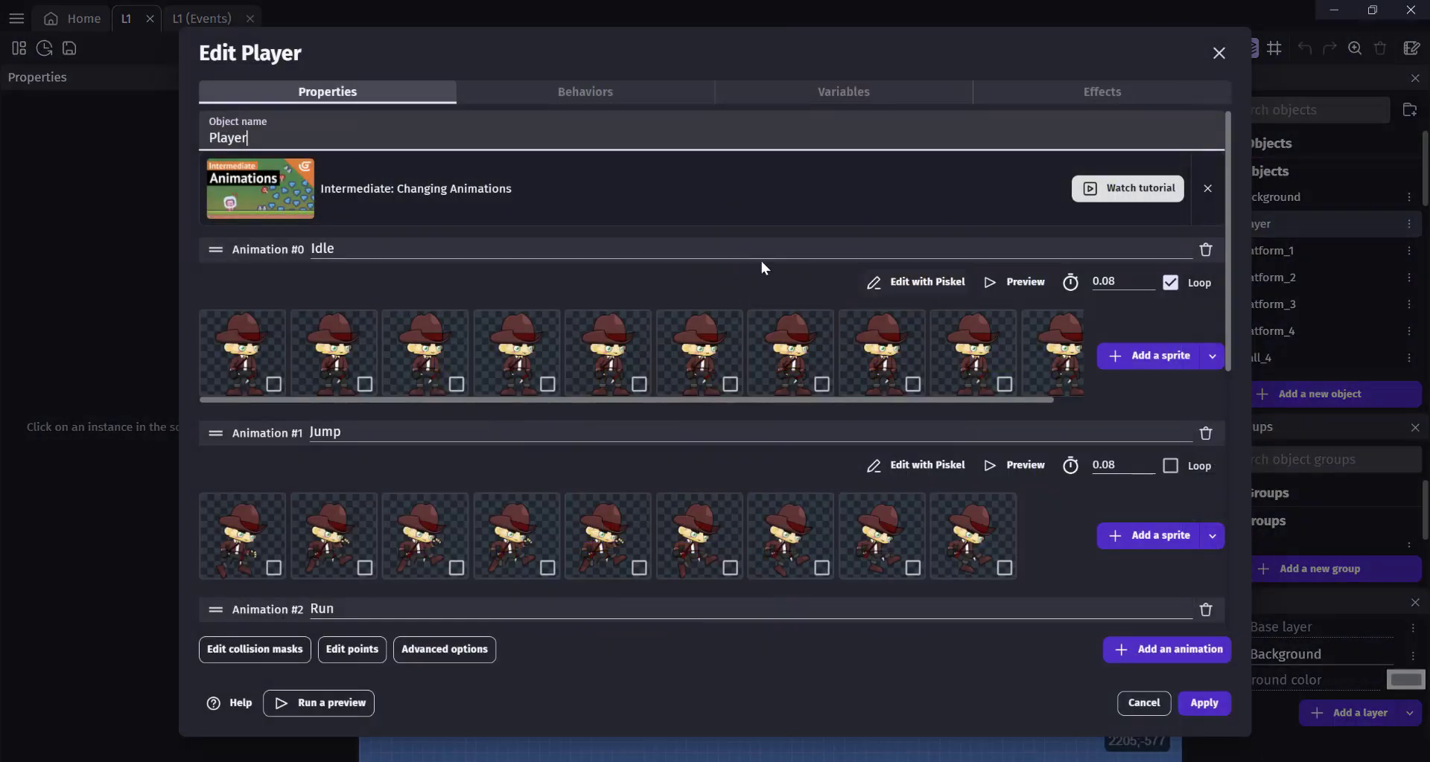
click(574, 89)
click(222, 137)
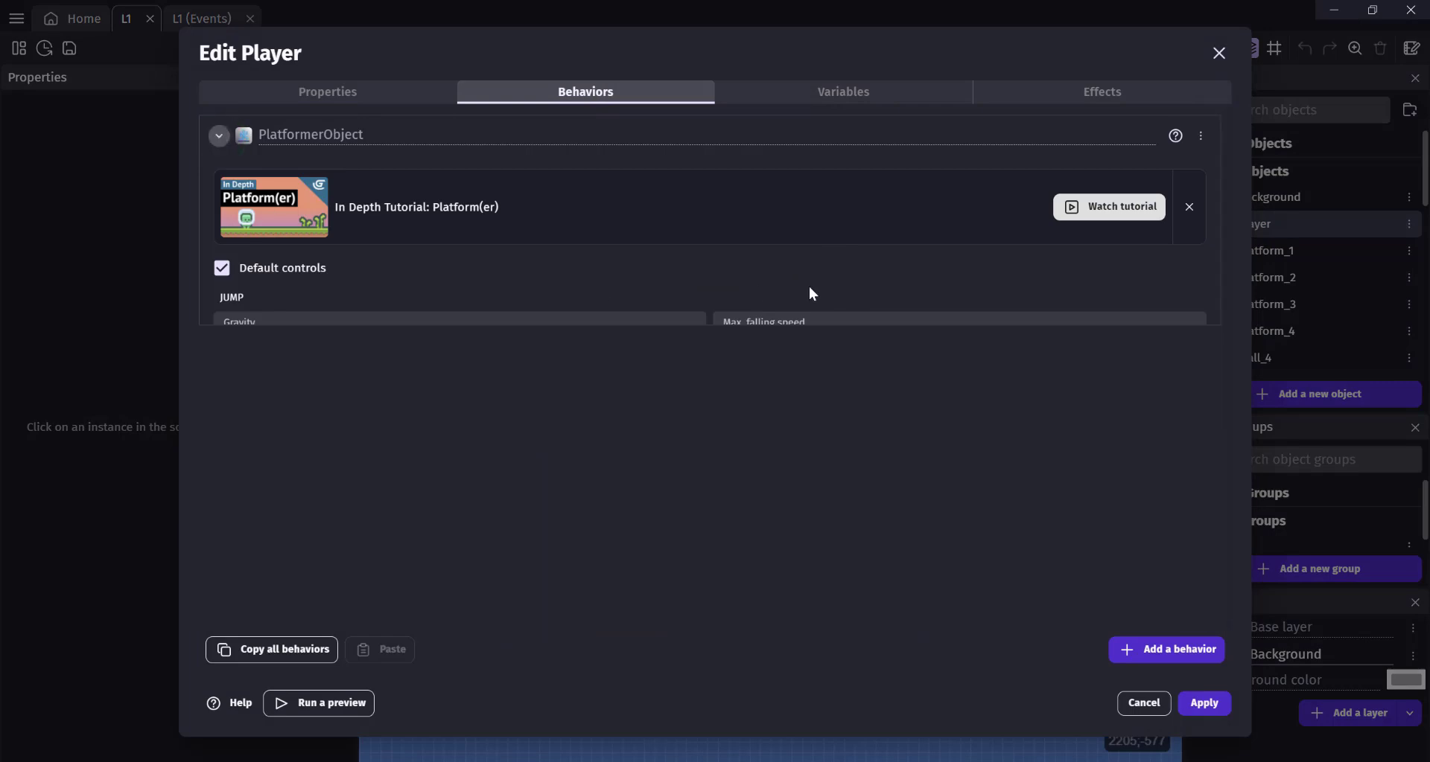
click(1162, 649)
text(t)
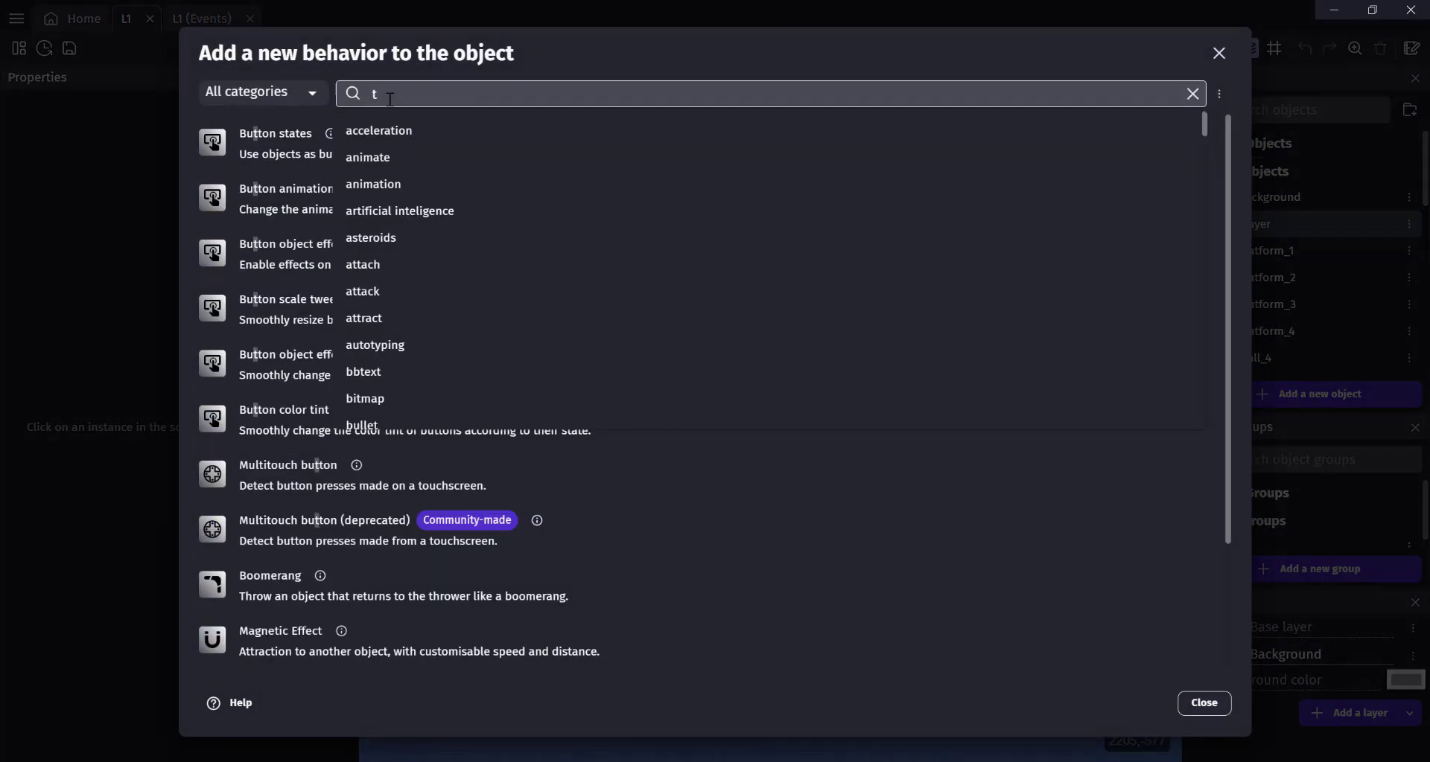
text(w)
click(252, 142)
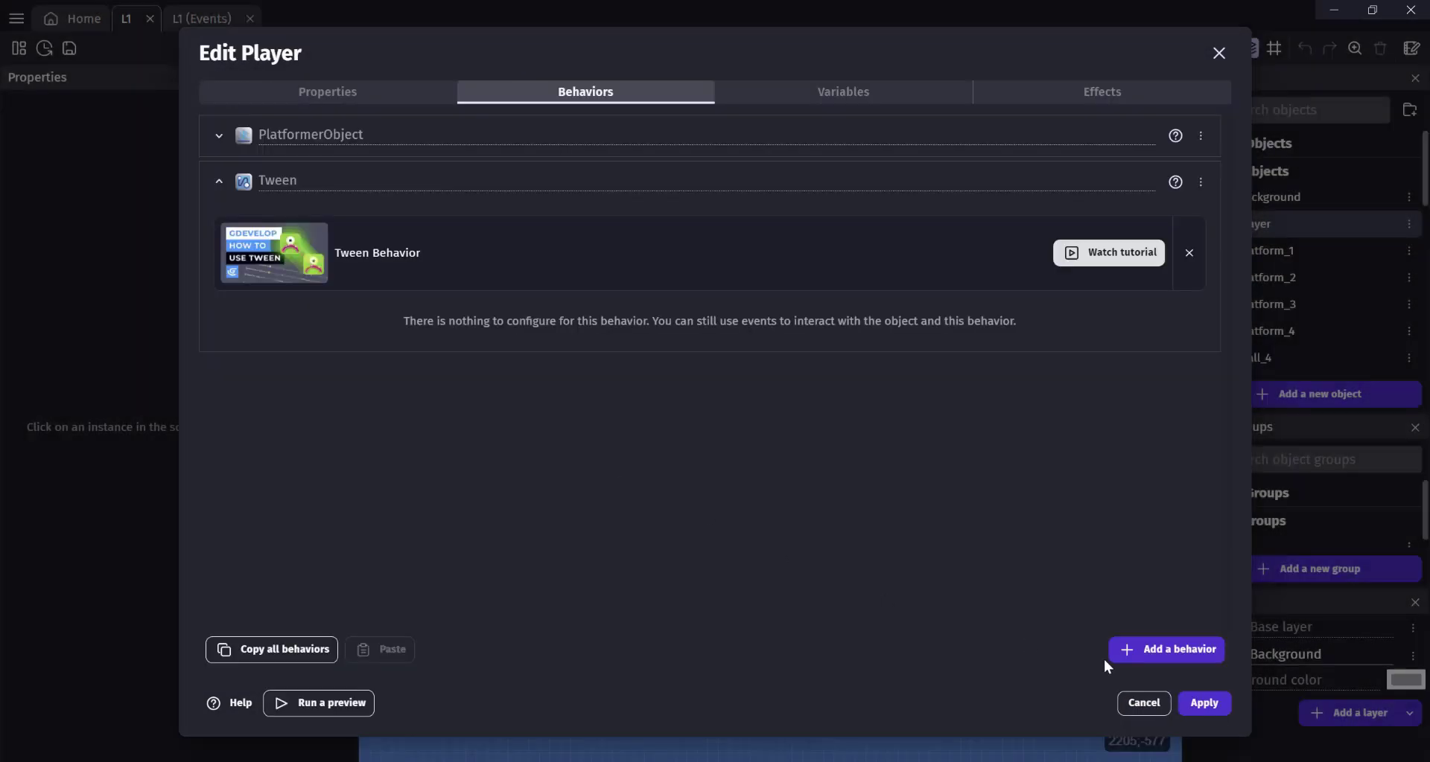
click(1200, 703)
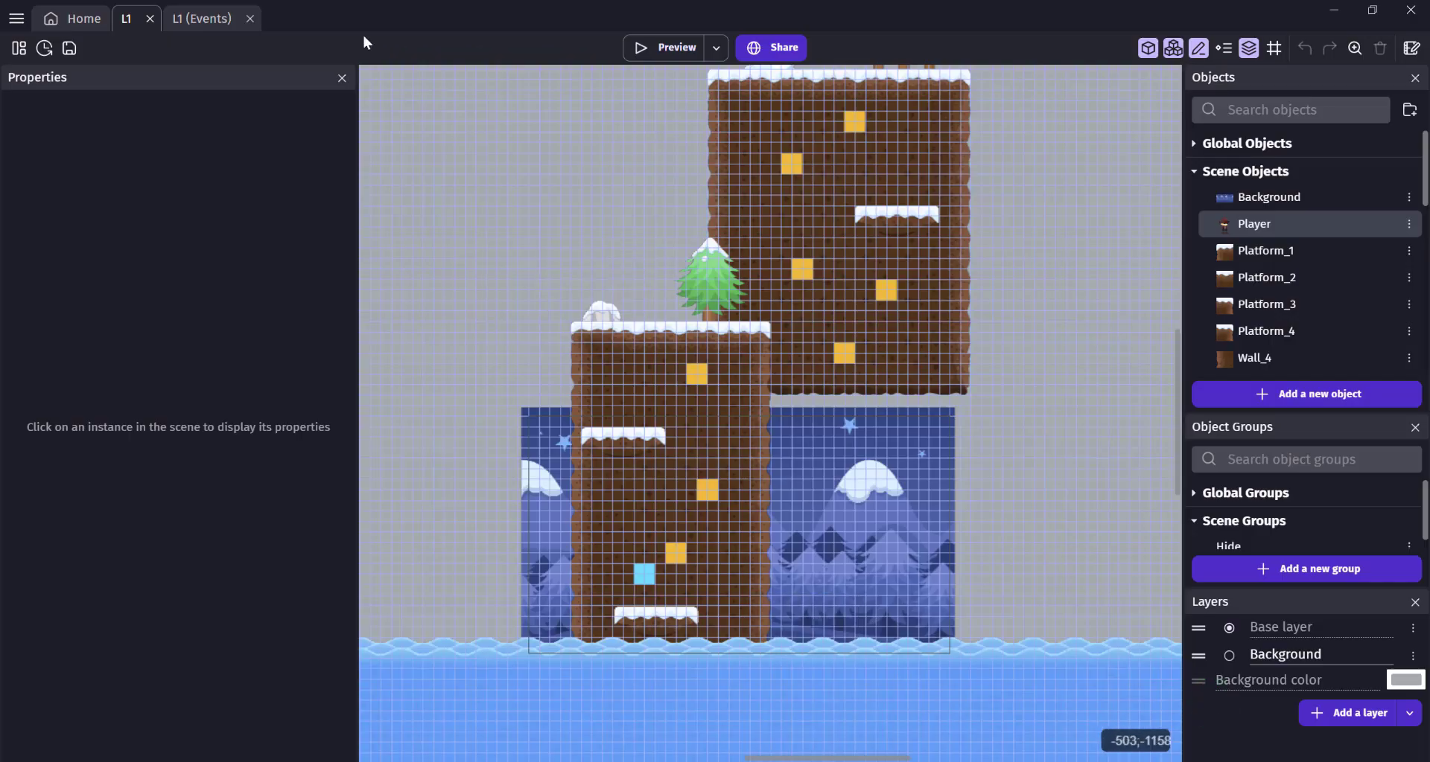
Add a Tween object opacity action for Player to the Water_Top_17 collision event in the L1 events
click(188, 21)
click(560, 225)
text(player)
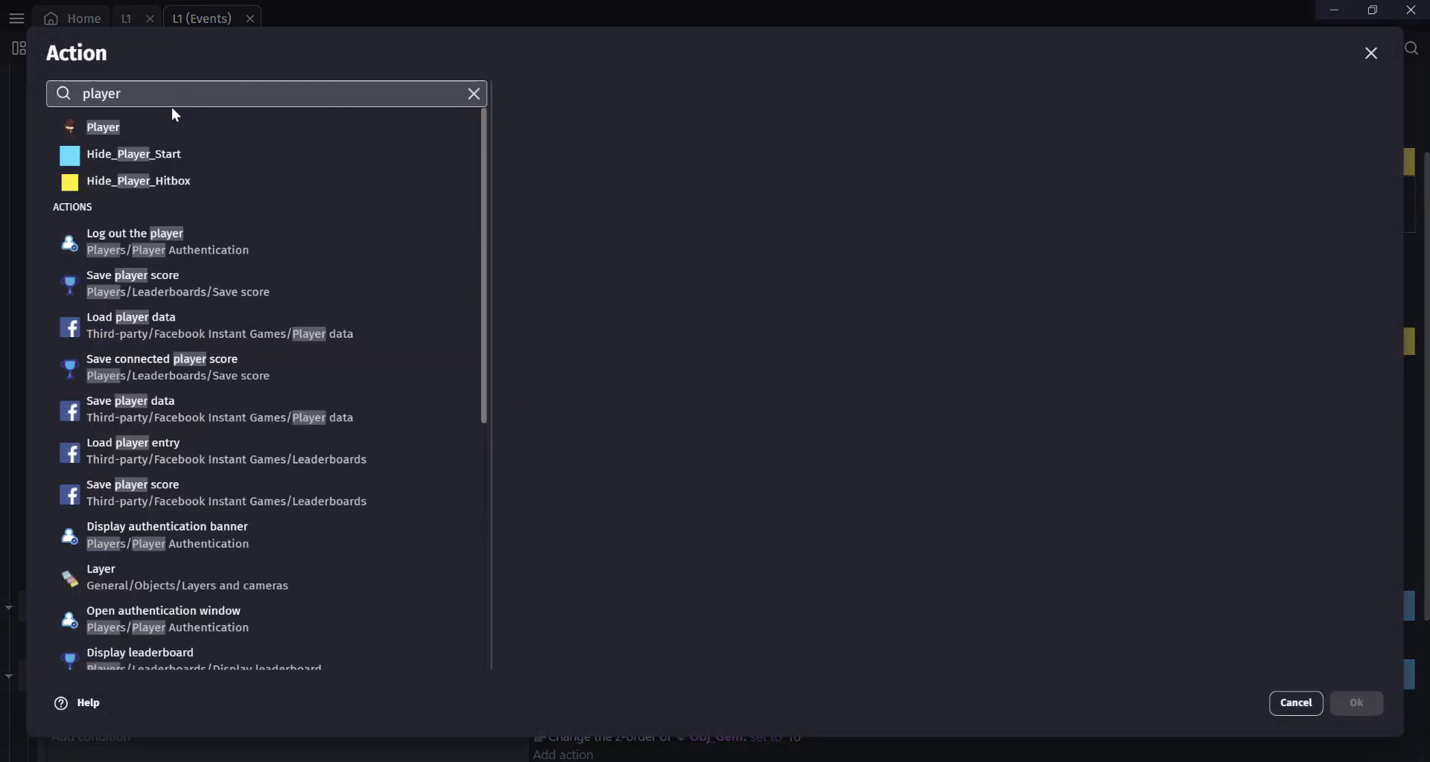
click(173, 124)
text(op)
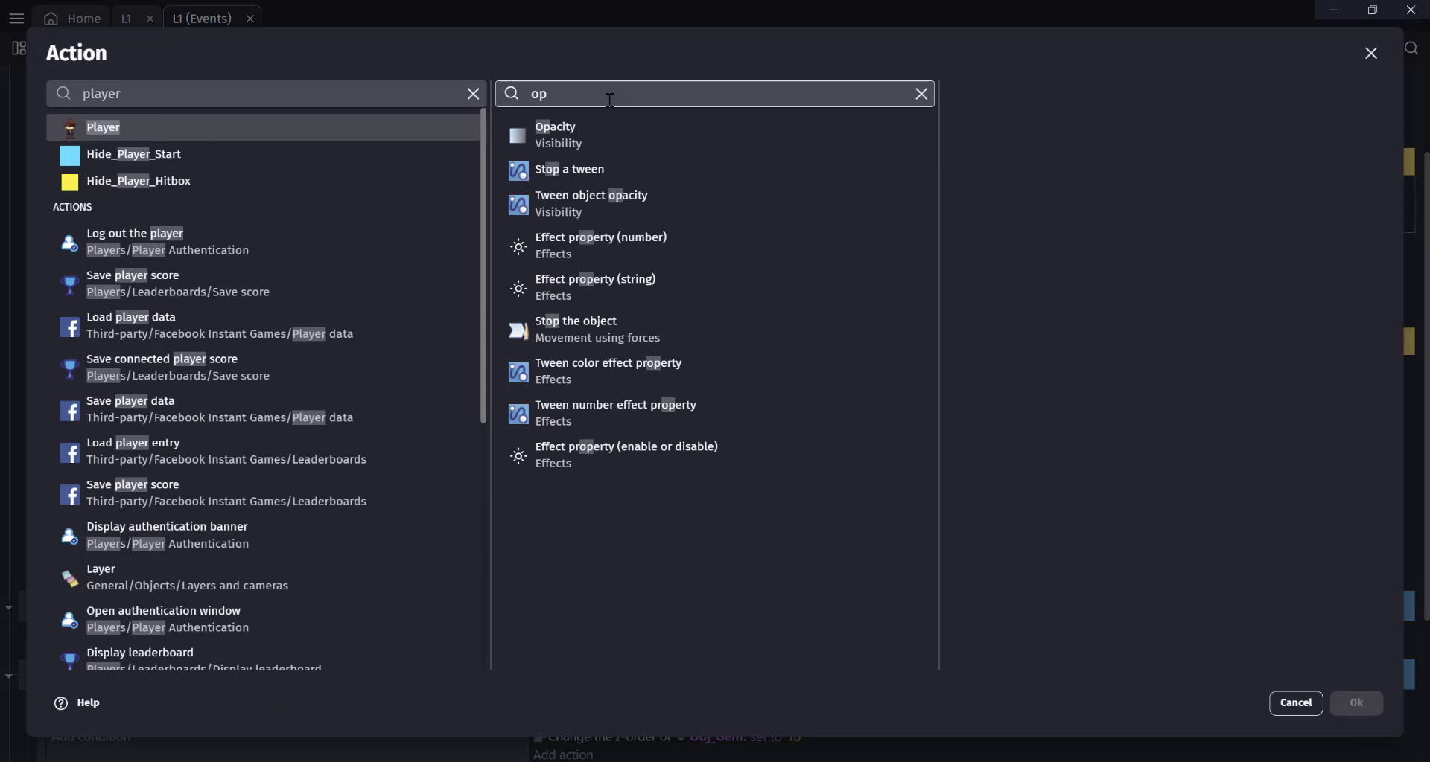
click(594, 200)
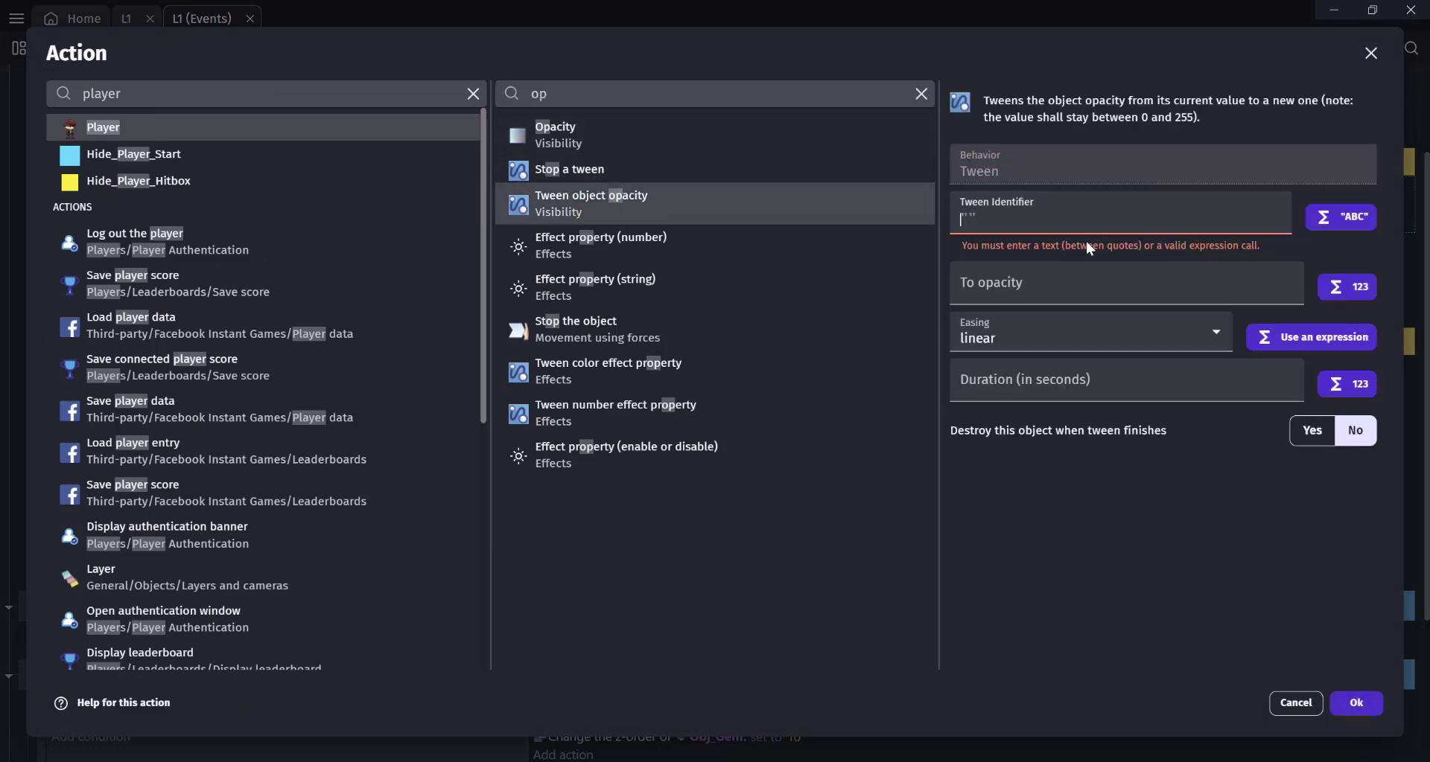
Configure the opacity tween with identifier "playerWater", target opacity 200 and duration 1 second, and briefly preview the game
text(")
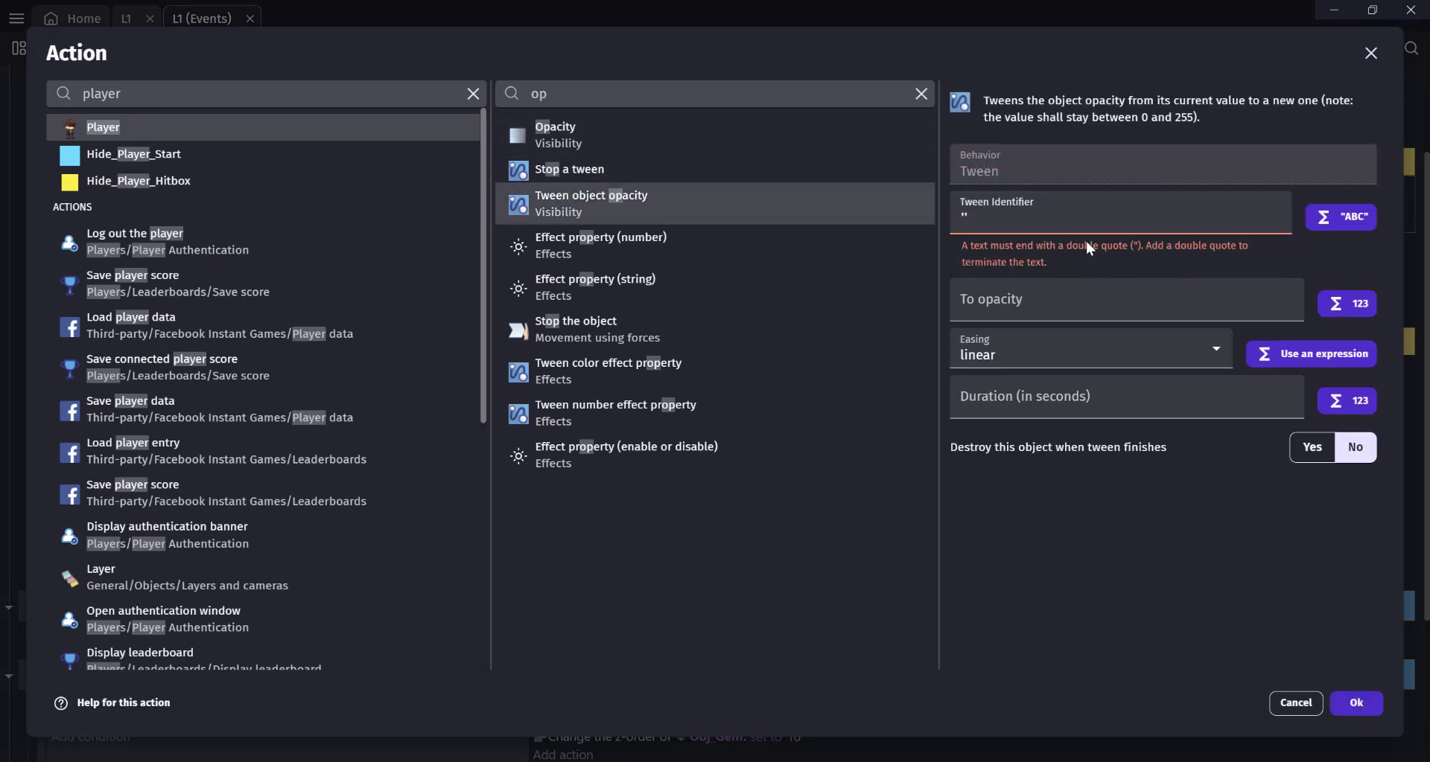
text(playerWater")
click(1050, 275)
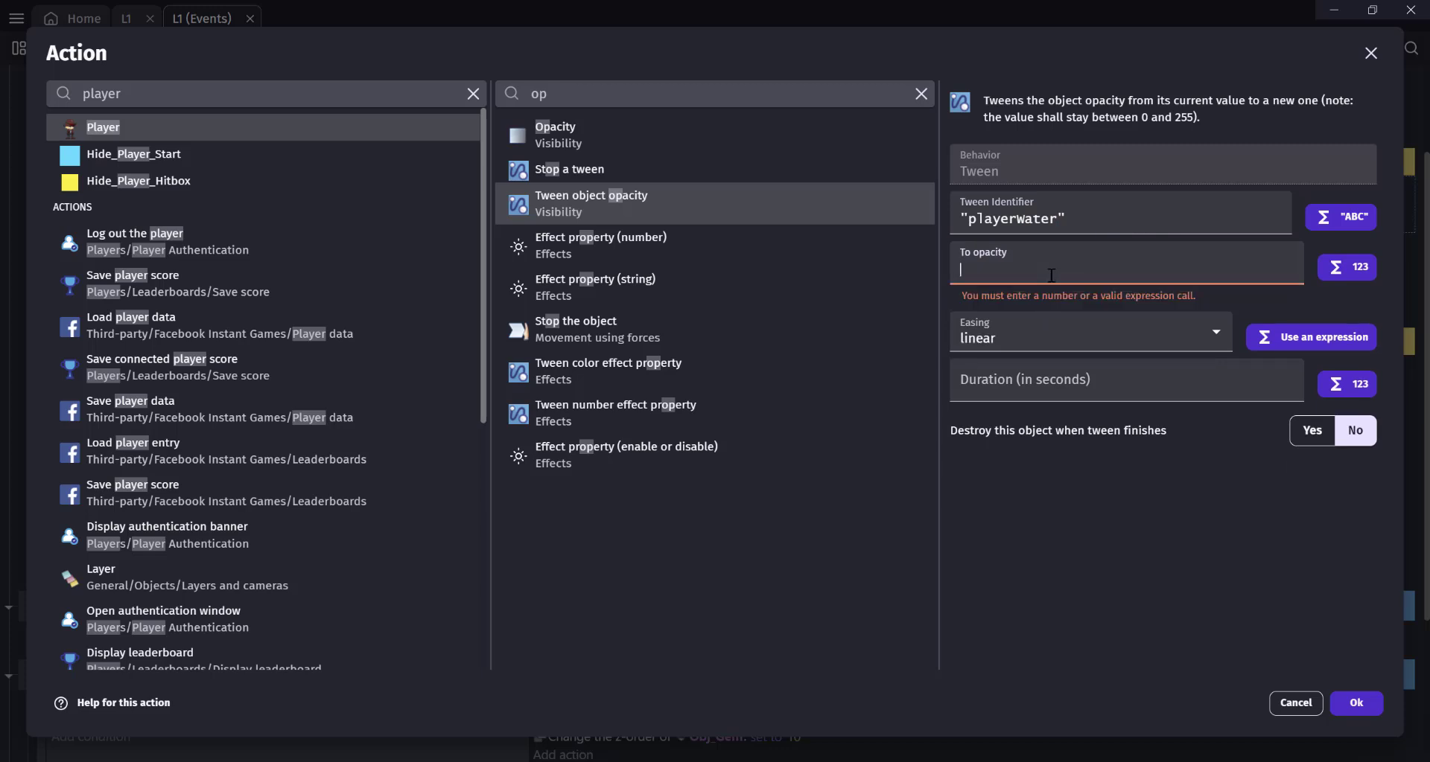
text(200)
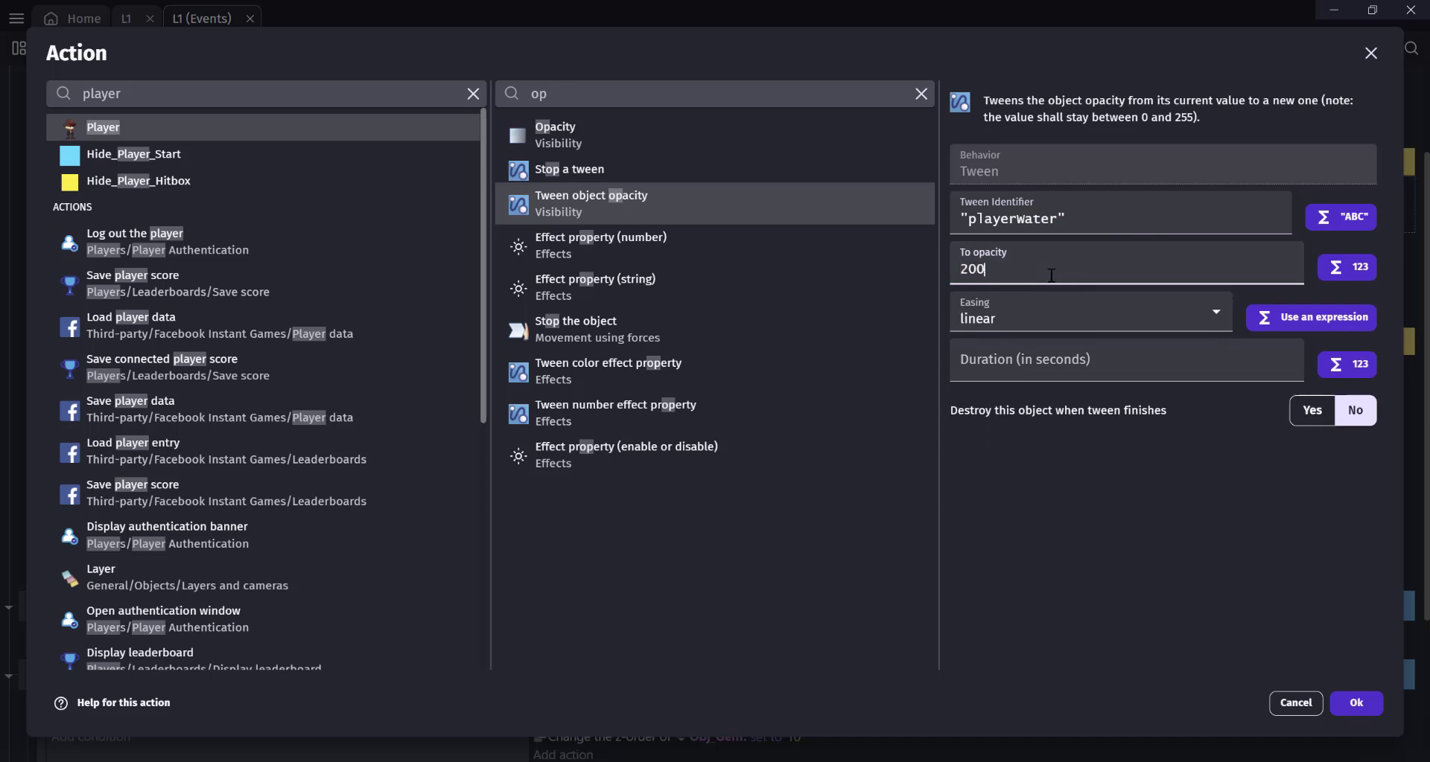
click(1046, 372)
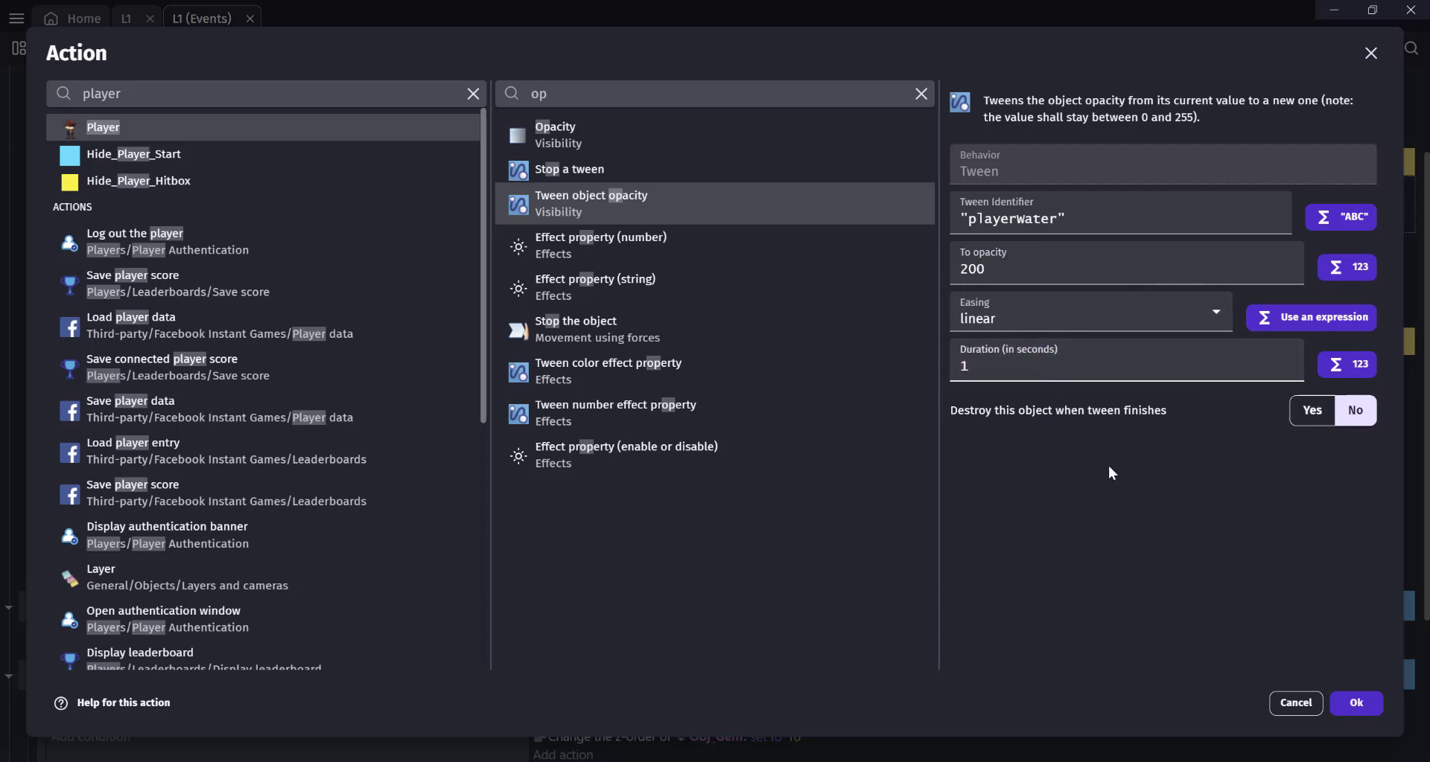
click(1355, 703)
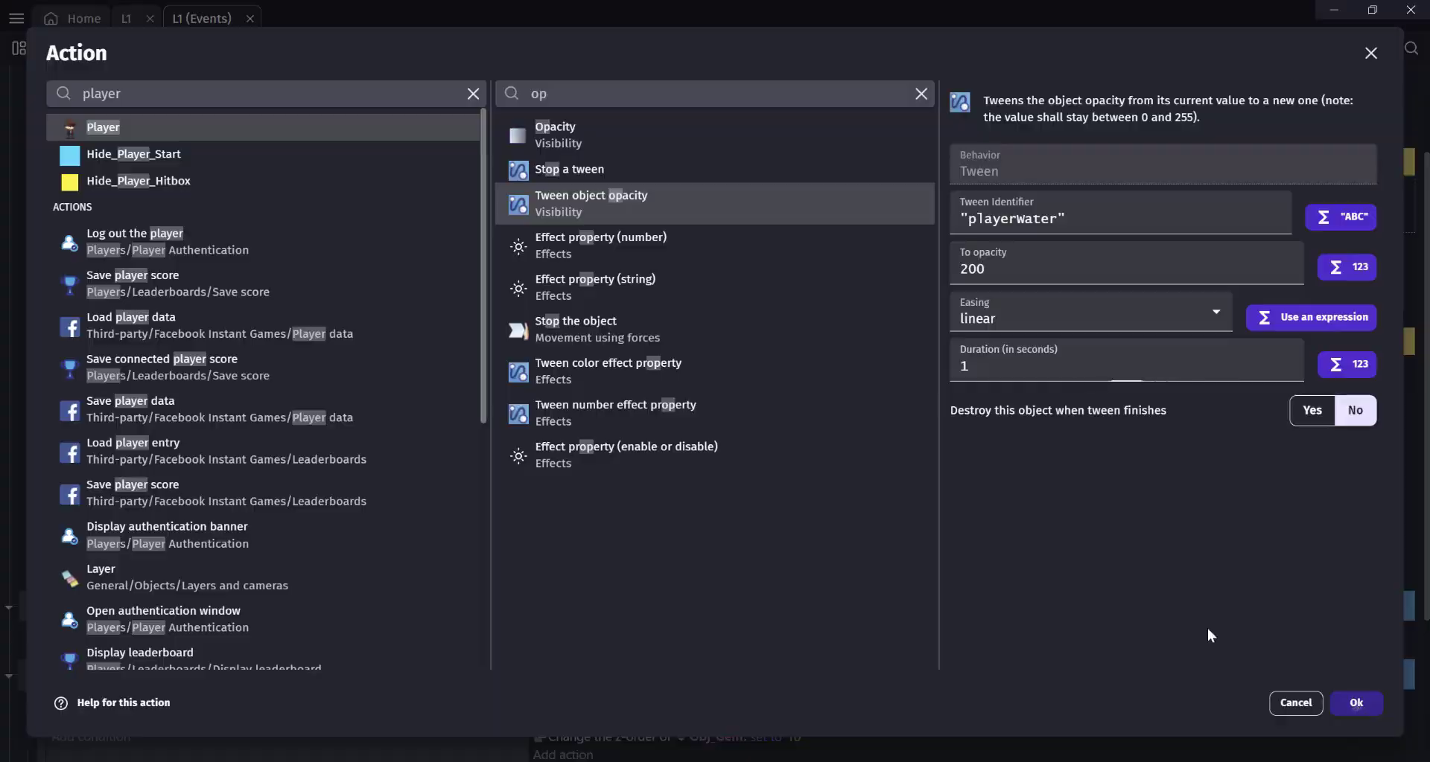
click(664, 46)
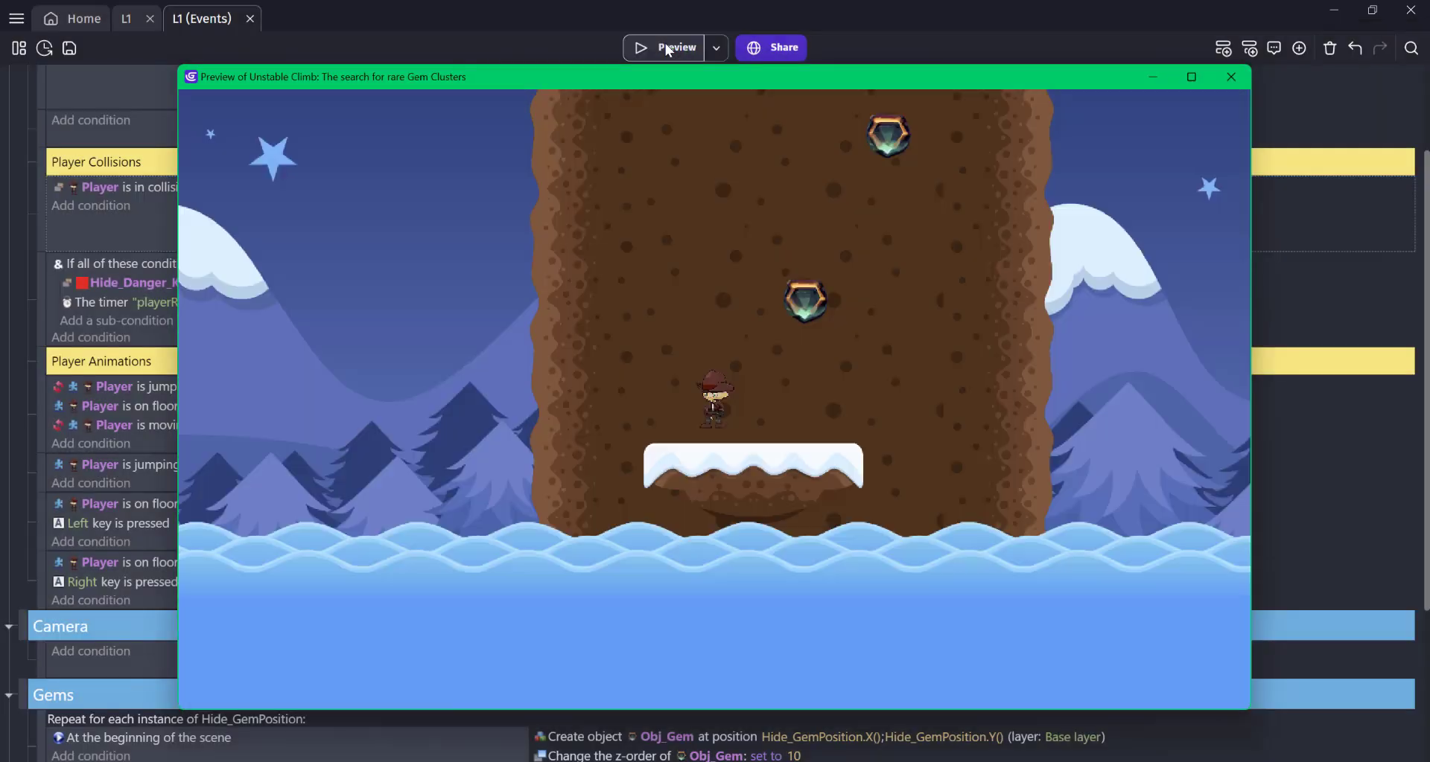
click(1231, 77)
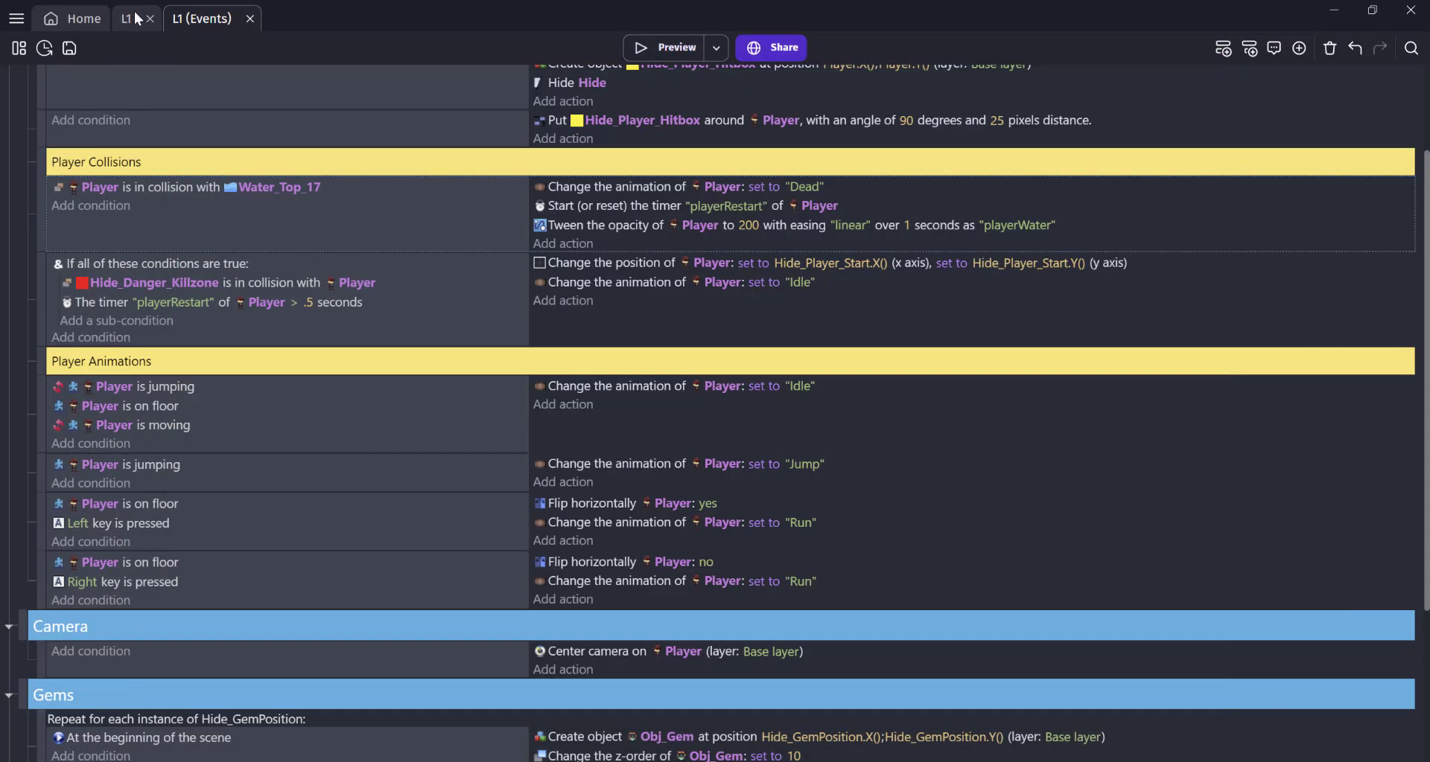
Create a new scene named L2 in the project and open it
click(126, 21)
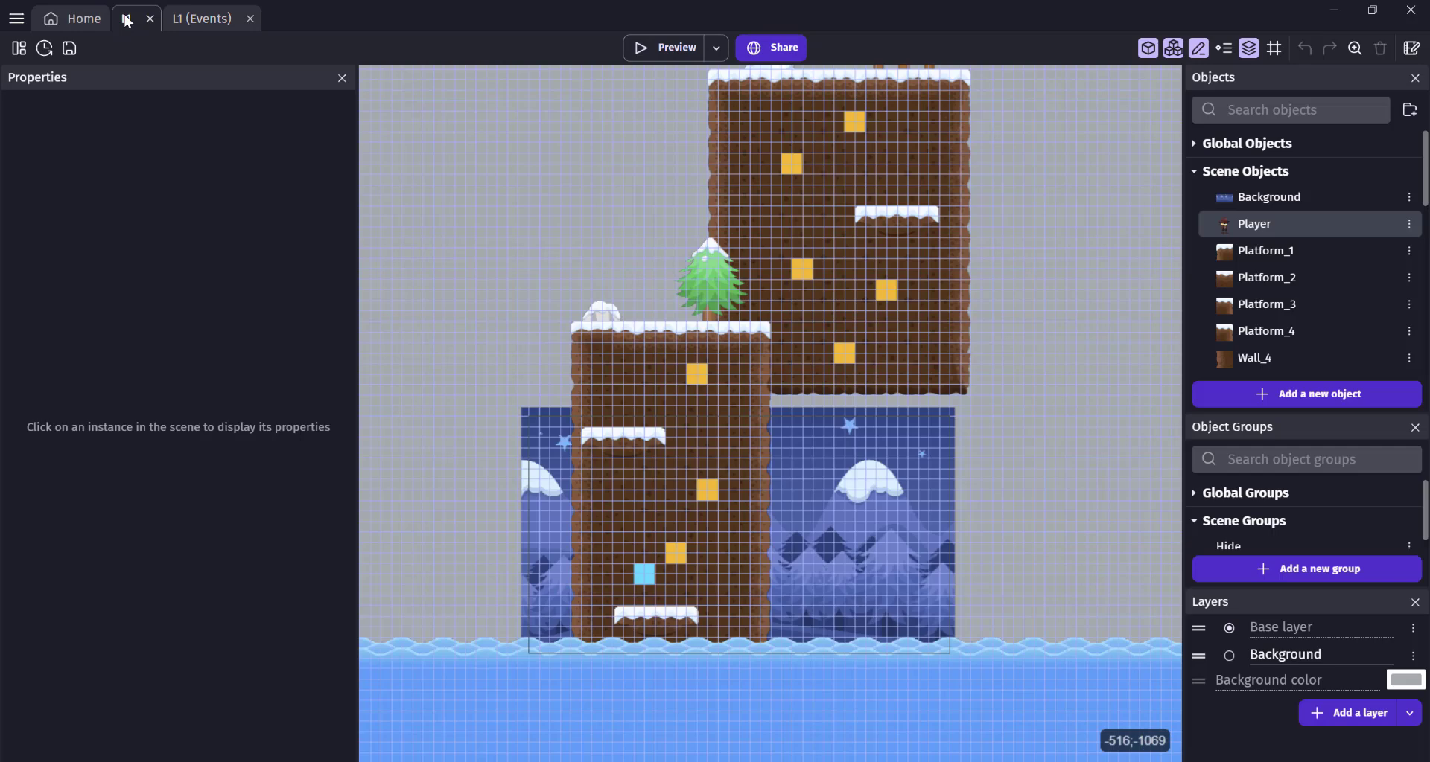
click(18, 48)
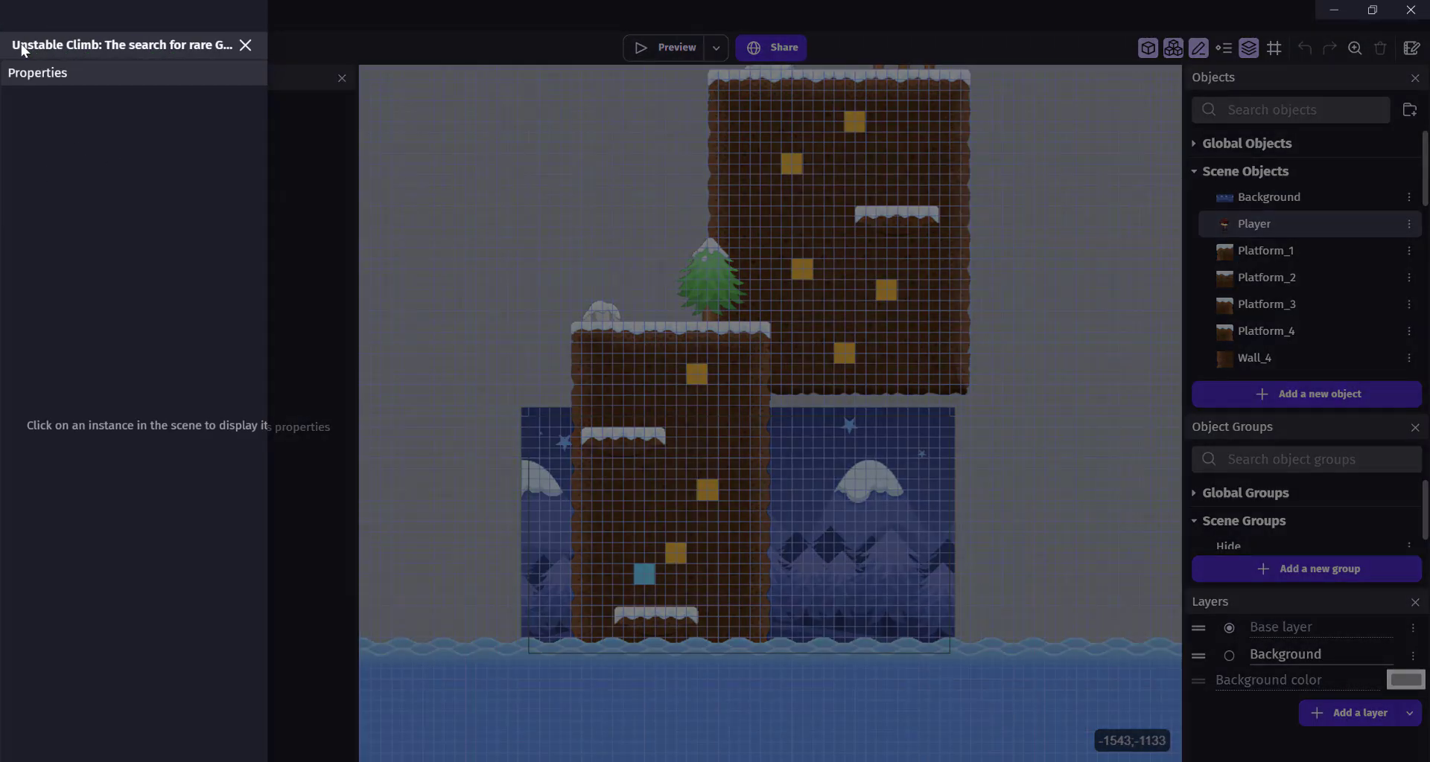
click(250, 297)
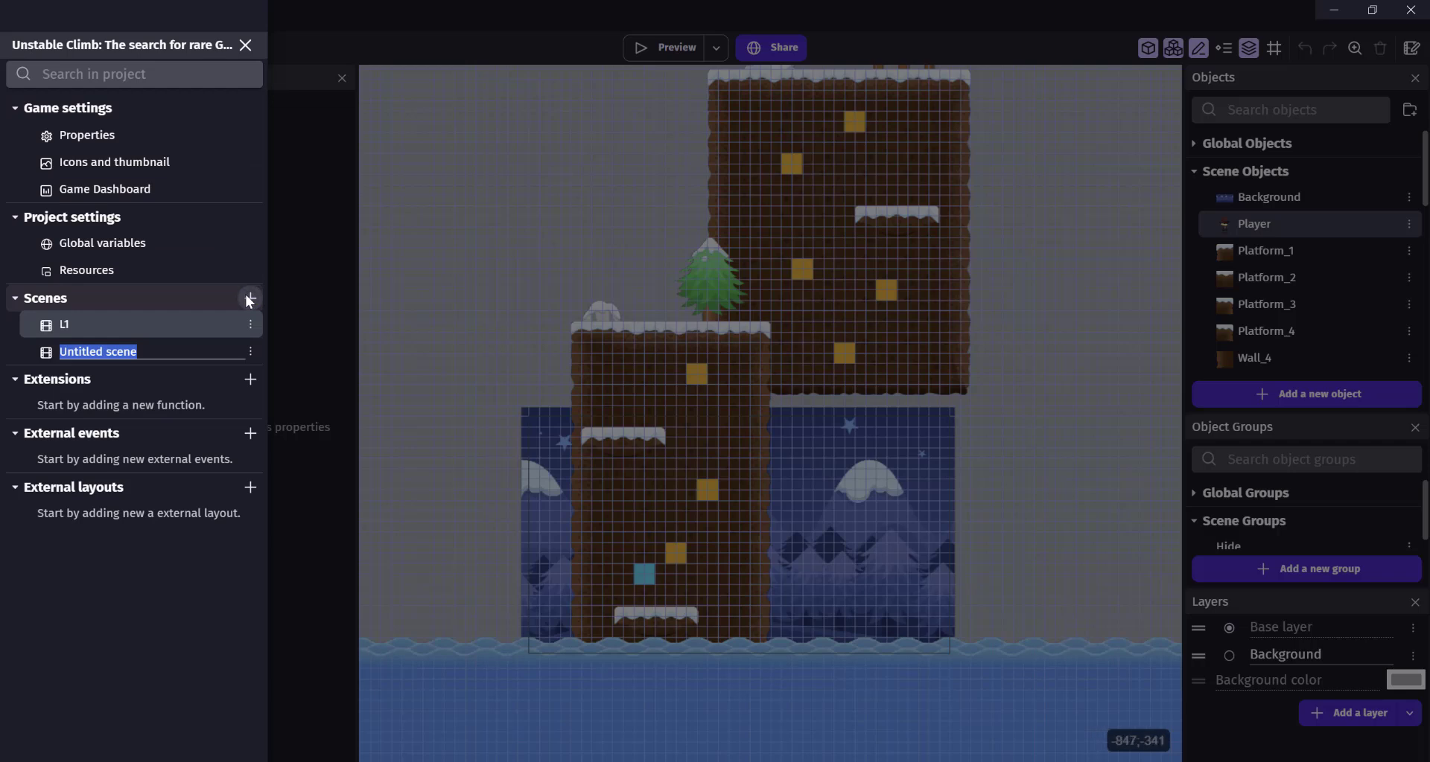
text(L2)
key(Return)
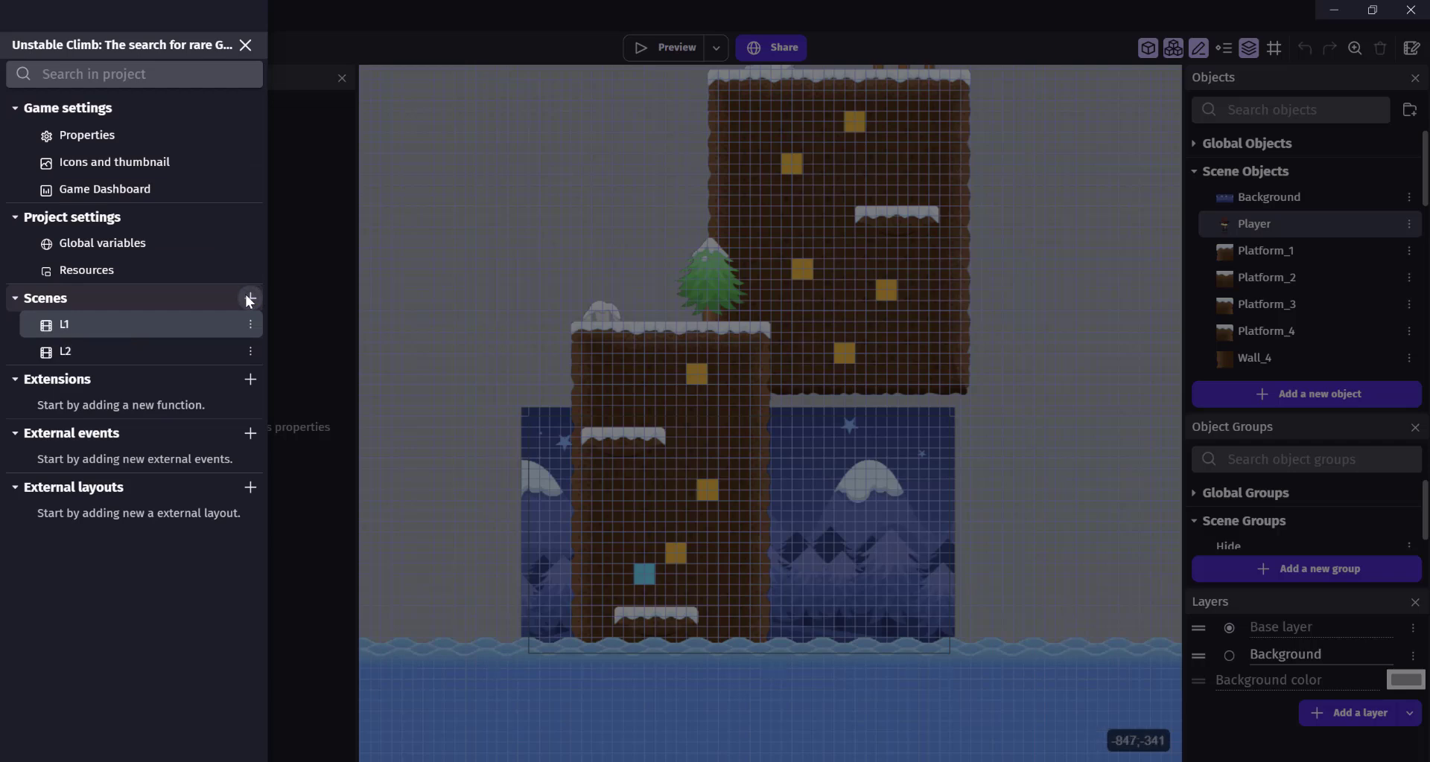
click(79, 347)
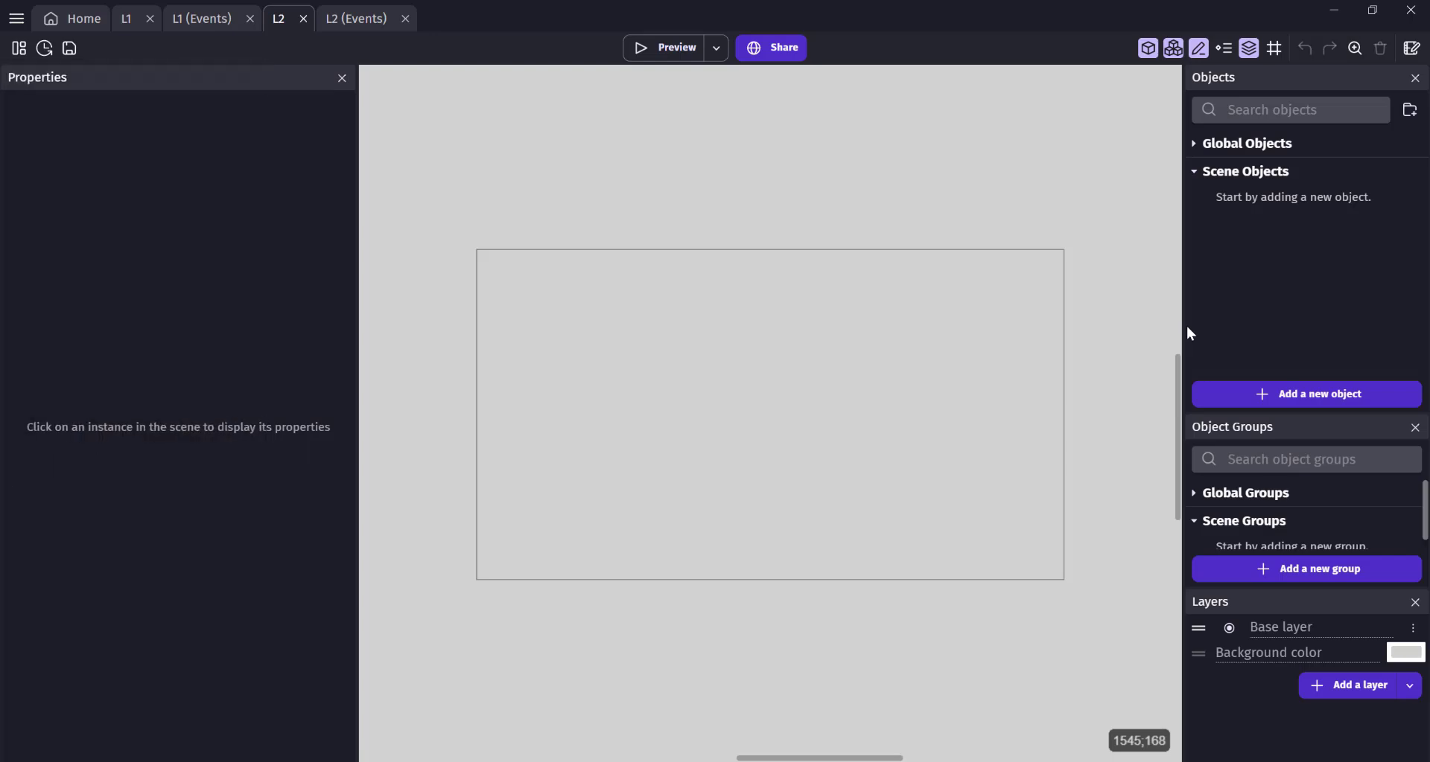
Add a new Text object named TBC to the L2 scene
click(1244, 392)
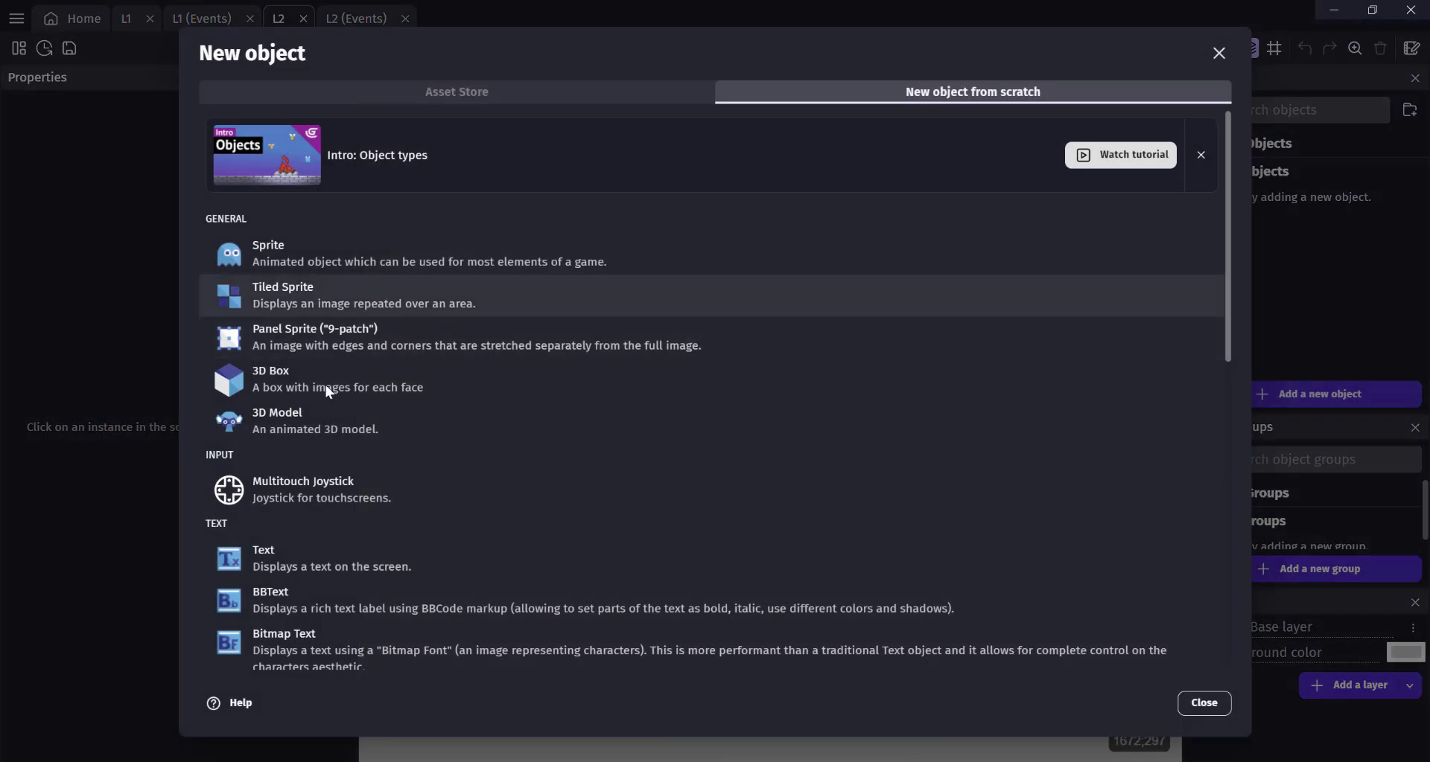
click(291, 556)
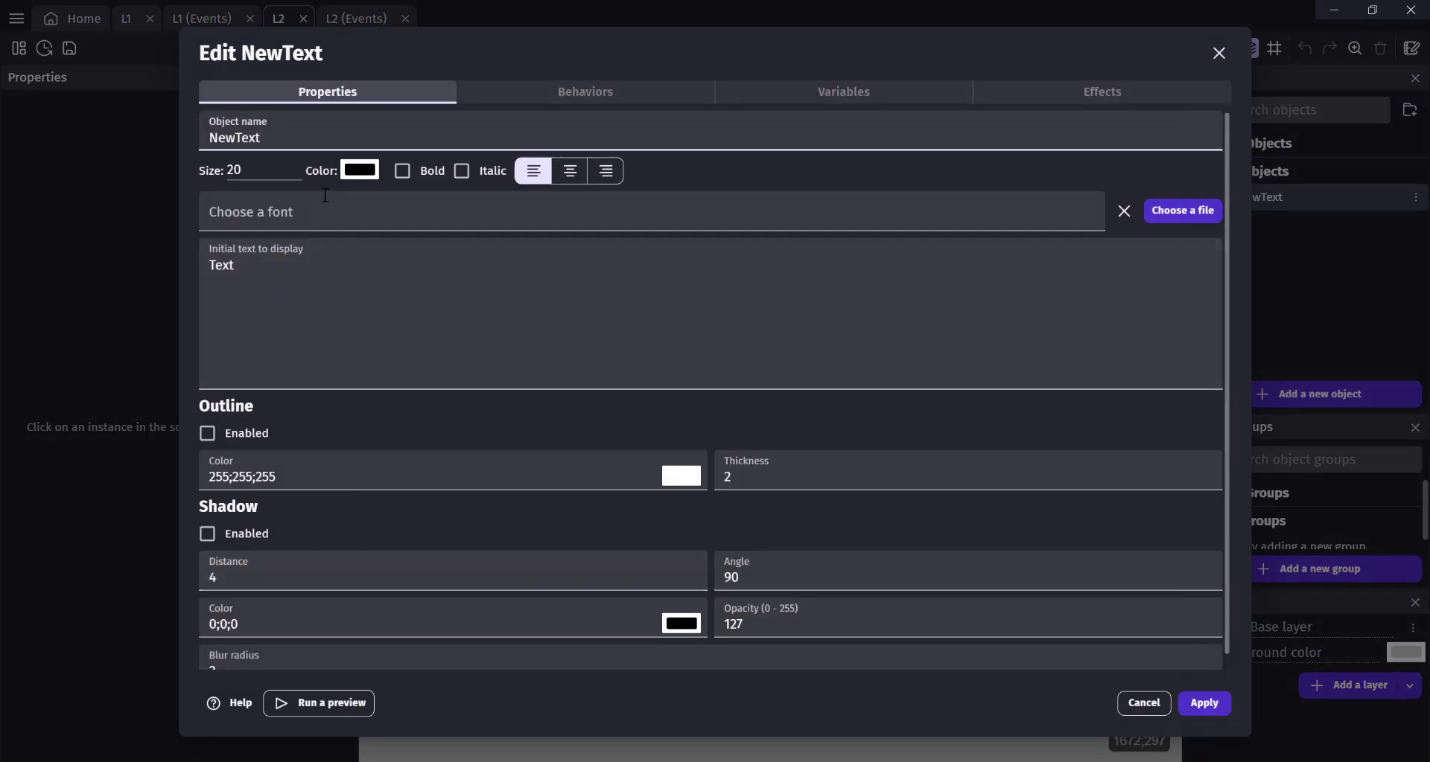
double_click(302, 132)
text(TBC)
Set TBC's initial text to "... to be continued!" and "Thanks for playing", apply it, and place the object near the scene's centre
double_click(351, 263)
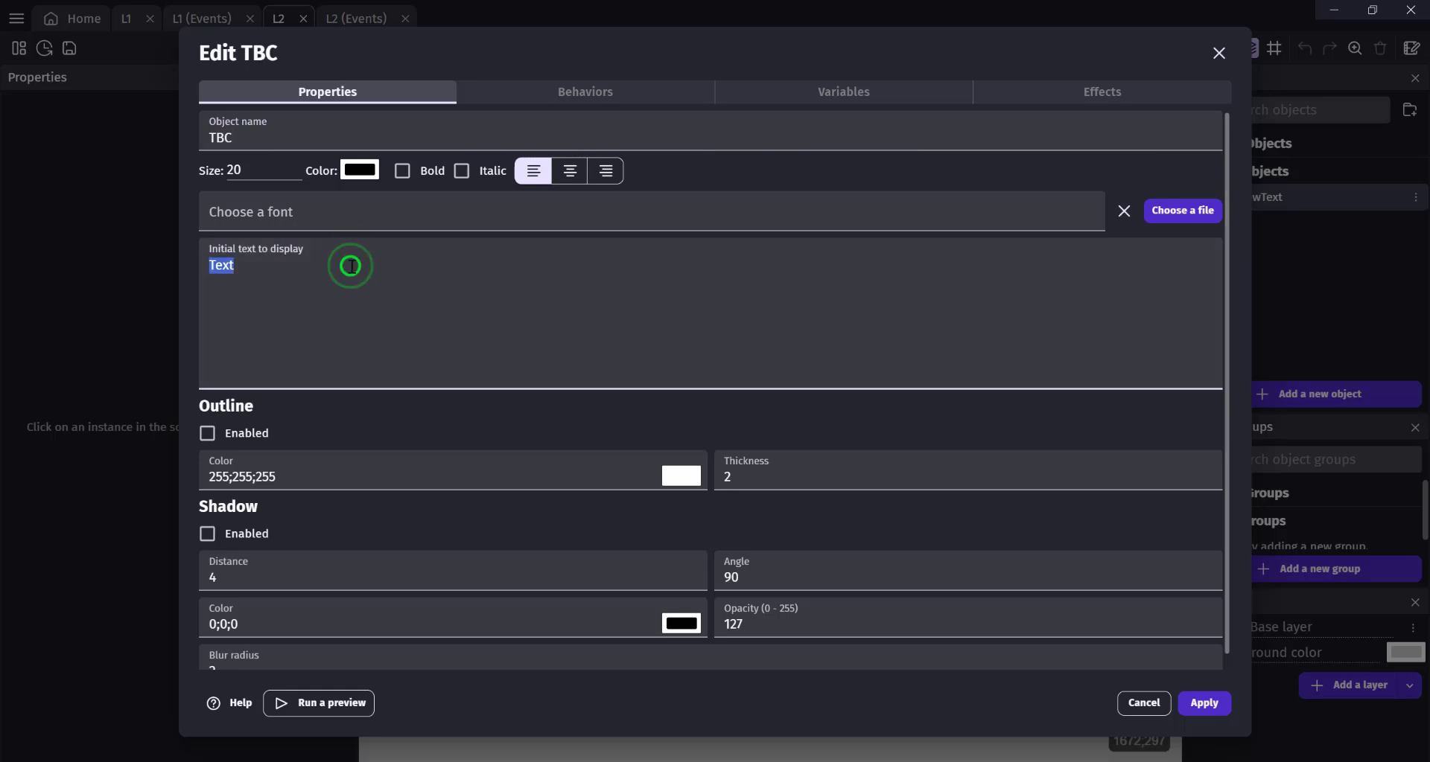
text(... to be continued!)
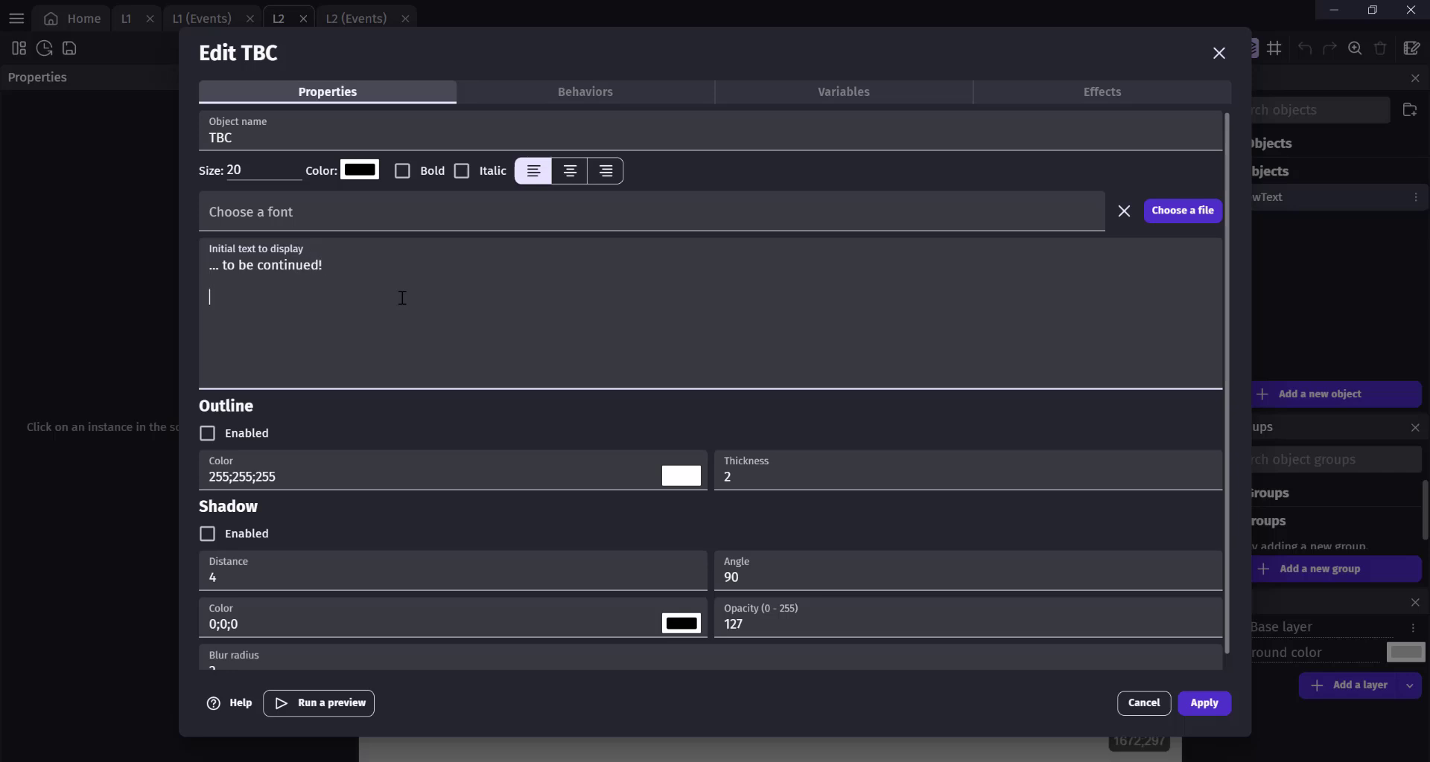
text(Thanks for playing)
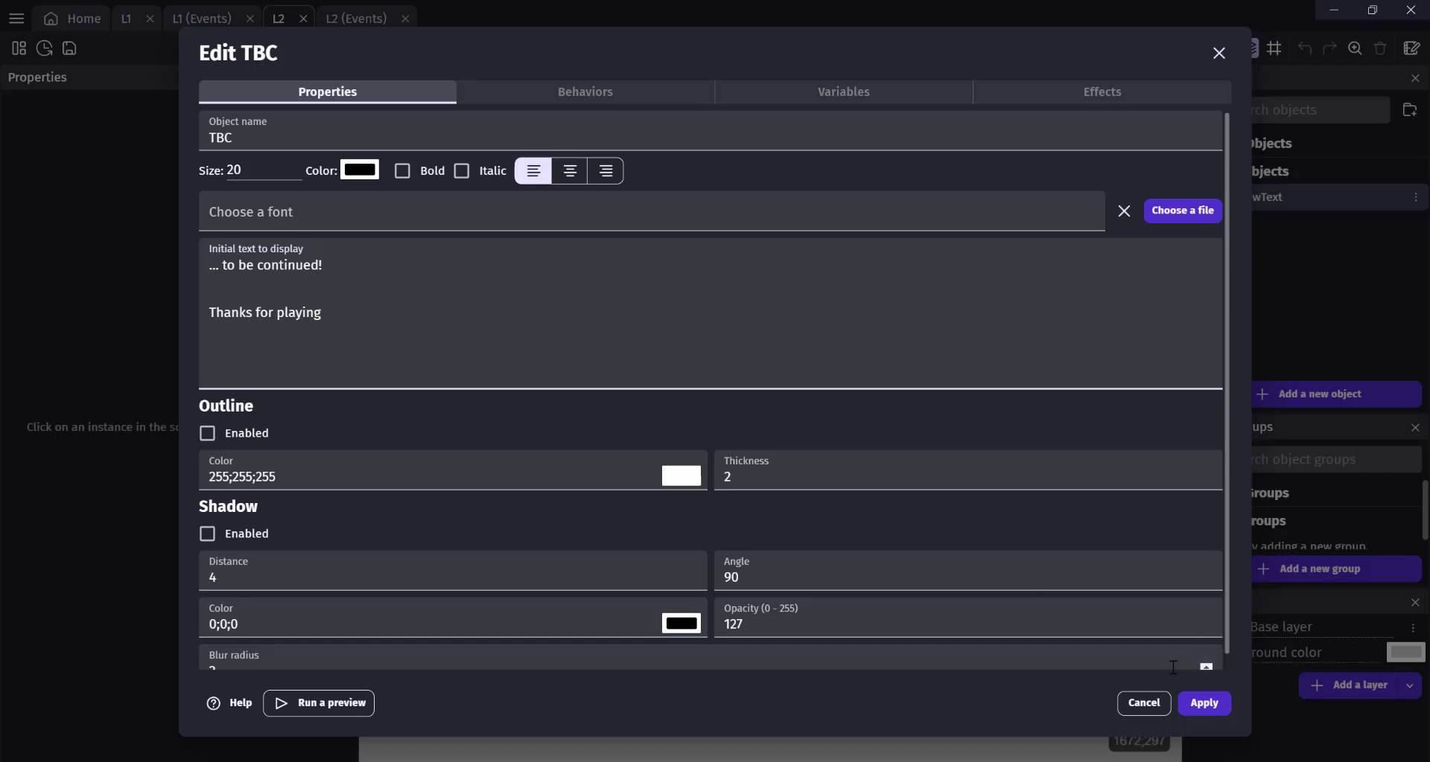
click(1206, 703)
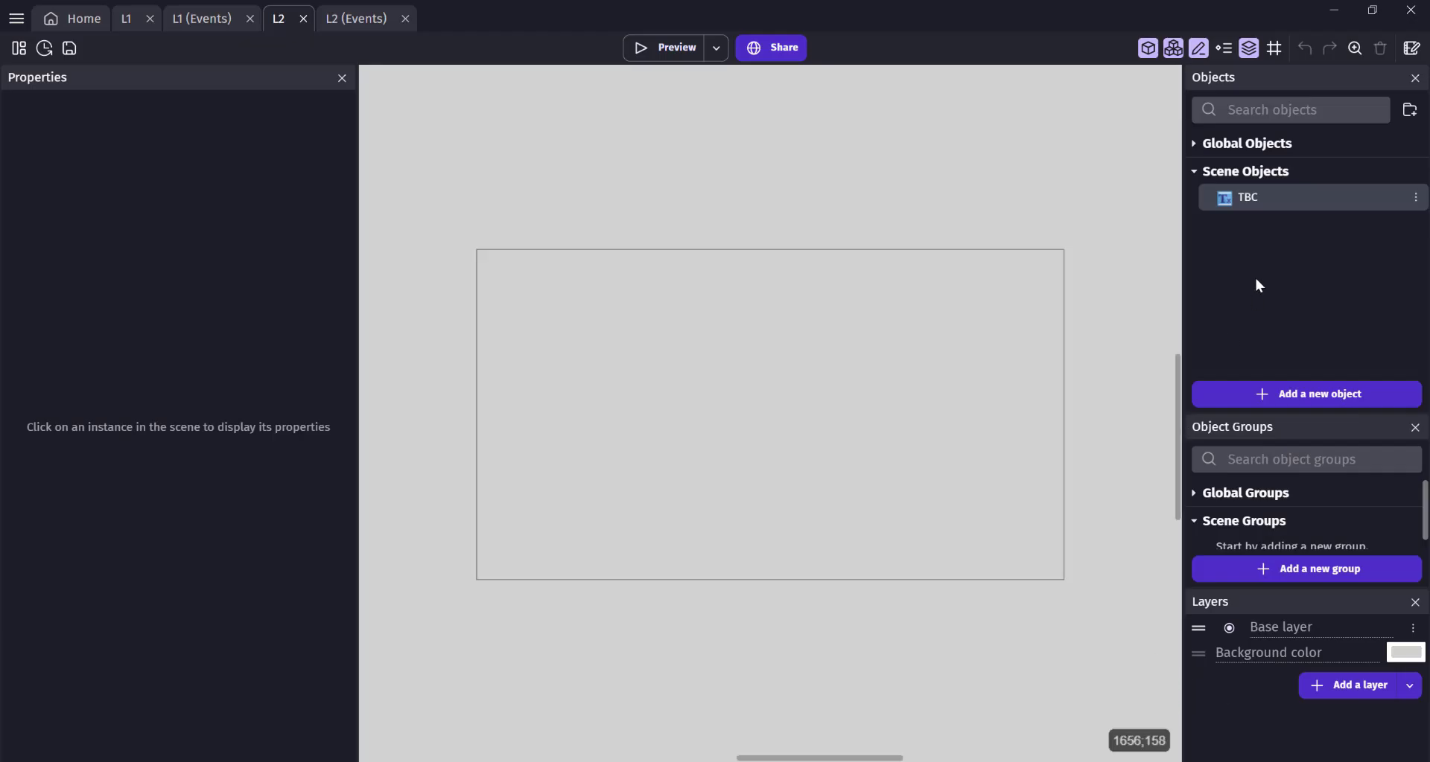
click(1254, 198)
drag(1254, 198, 713, 392)
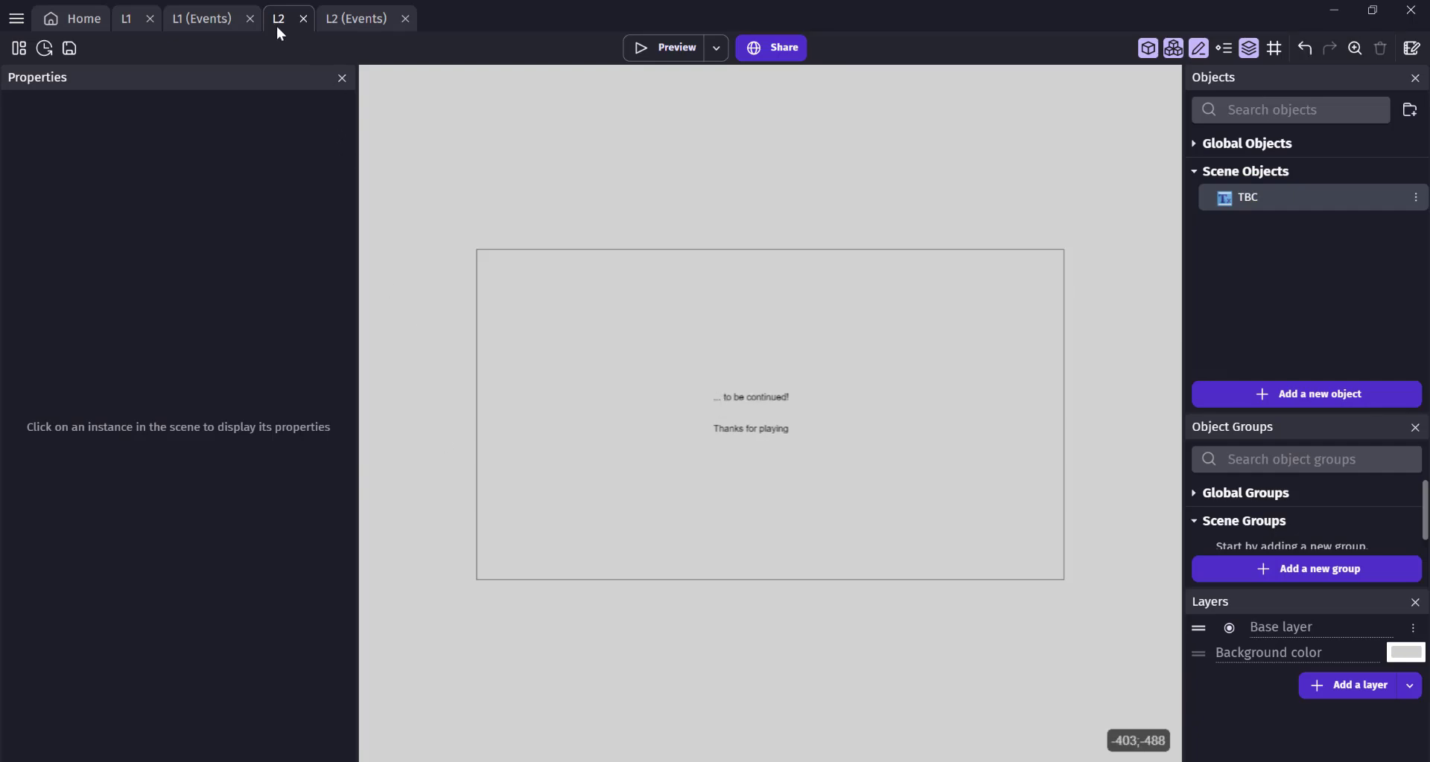
Place Obj_GemCluster beside the snowman on the highest platform in scene L1 and set its Z order to 5
click(131, 18)
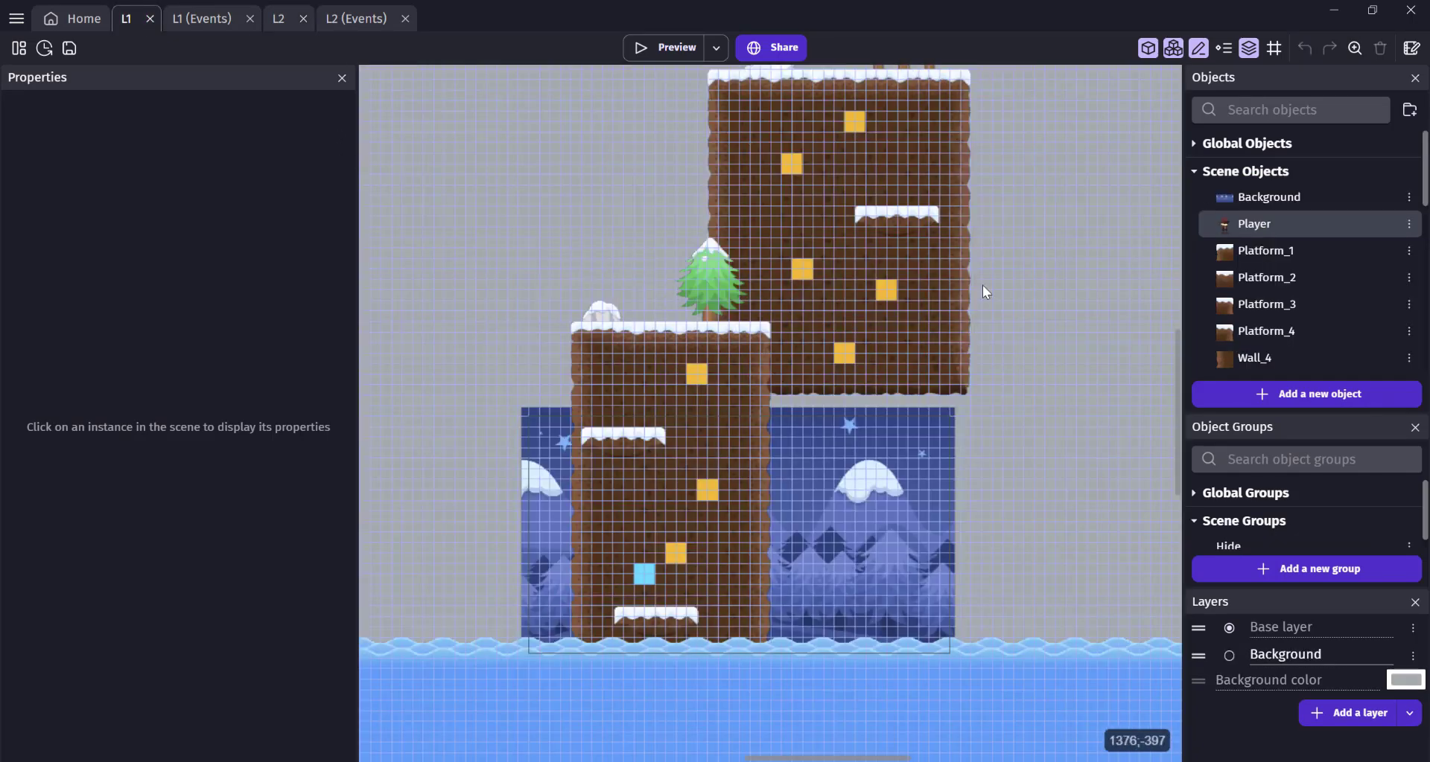
middle_drag(981, 284, 867, 460)
scroll(1315, 307, down, 5)
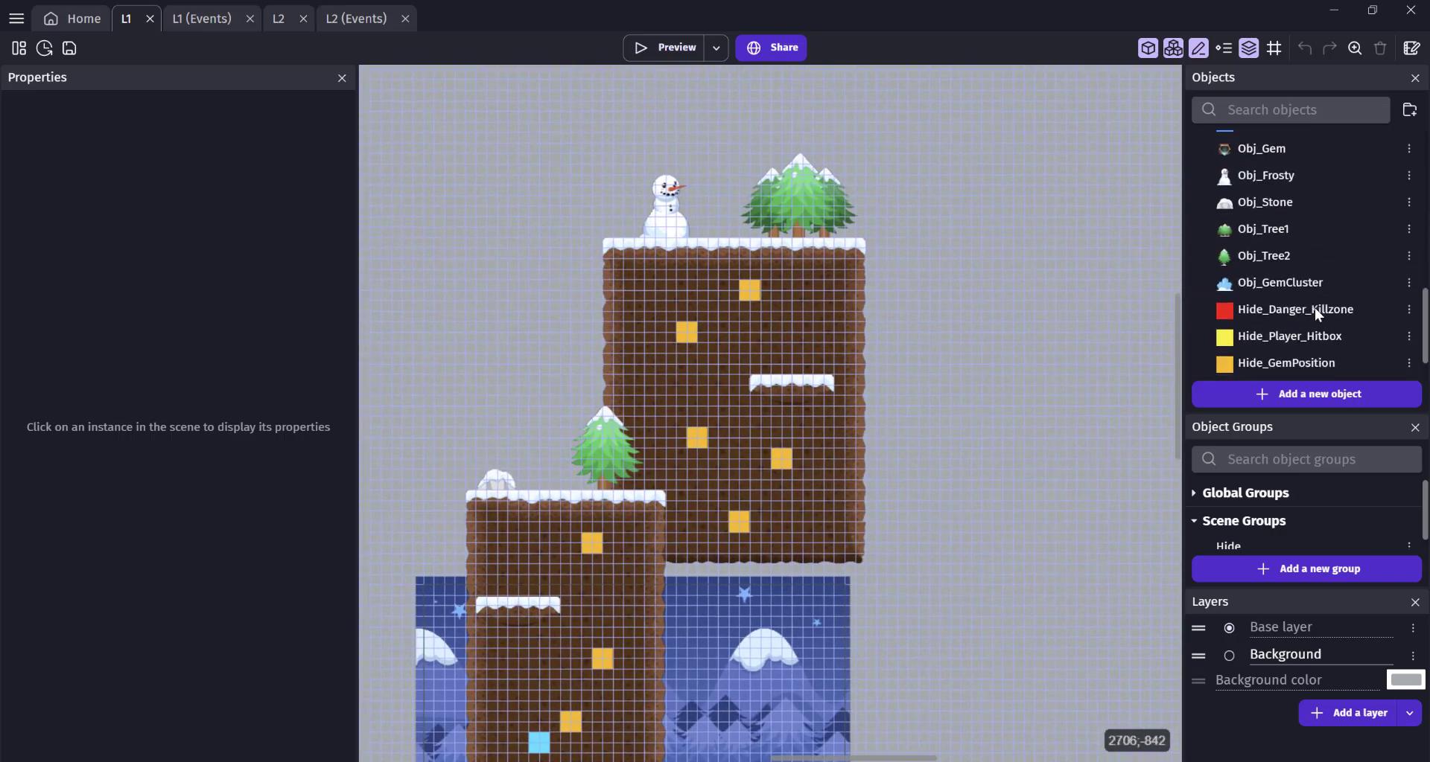
drag(1275, 257, 677, 216)
click(689, 232)
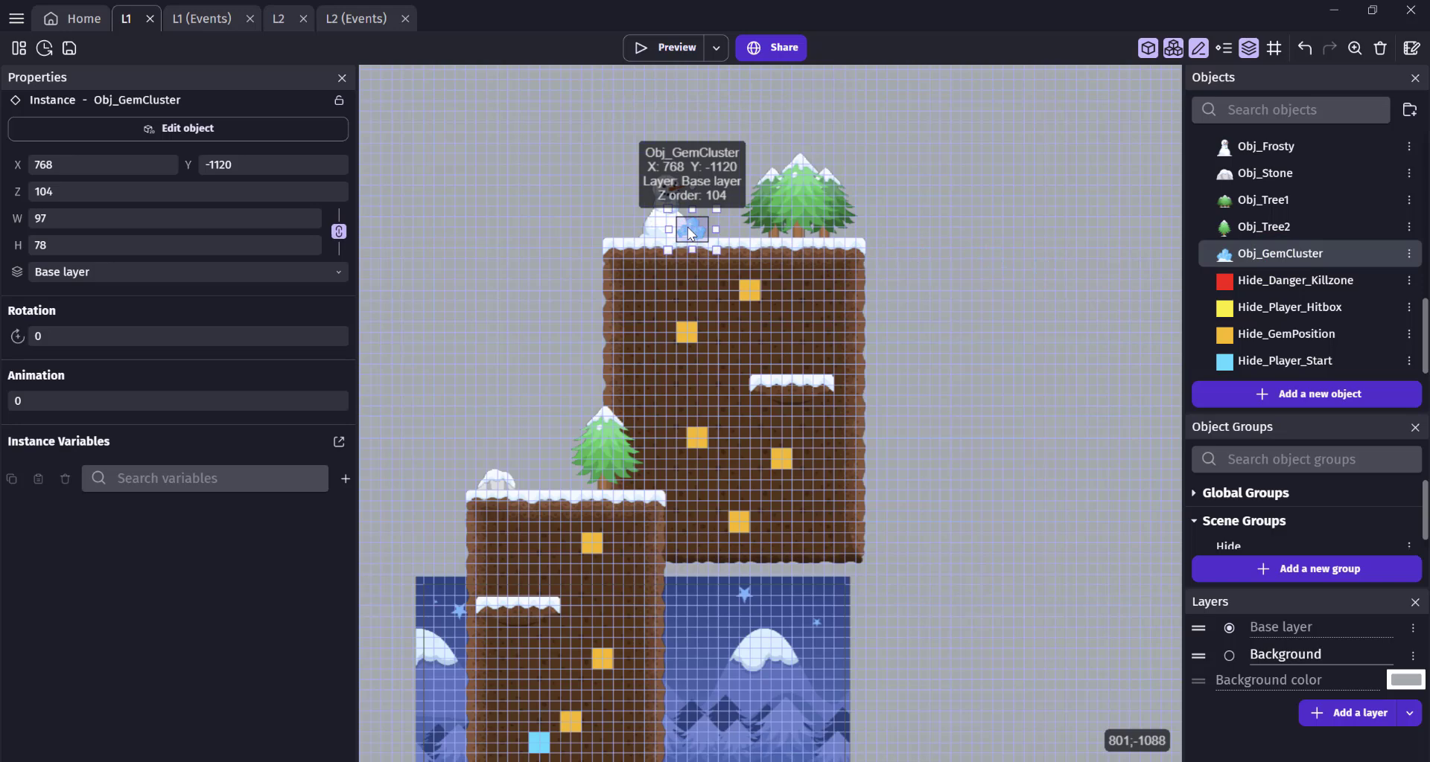
double_click(99, 192)
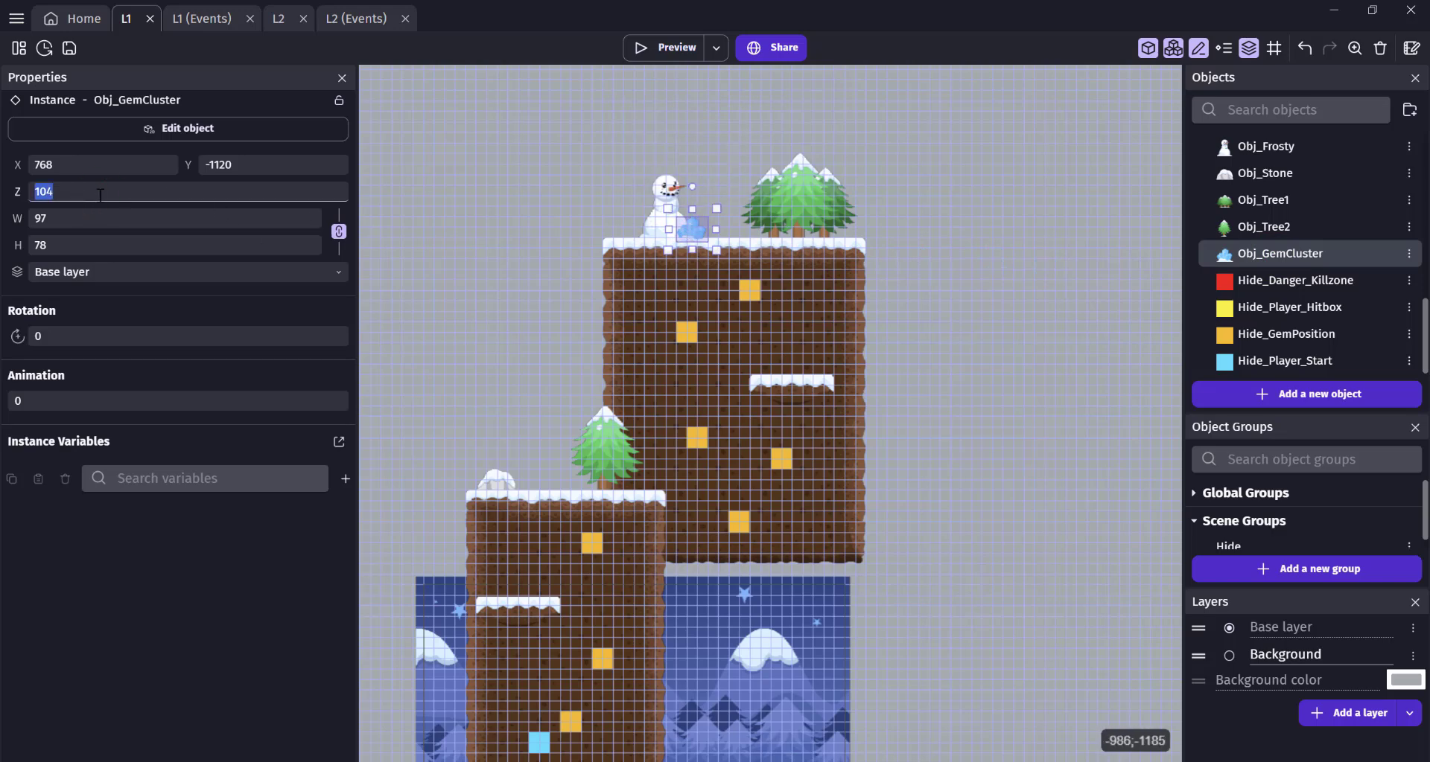
text(5)
Add a condition to the empty Player Collisions event in the L1 events that tests Player's collision with Obj_GemCluster
click(207, 16)
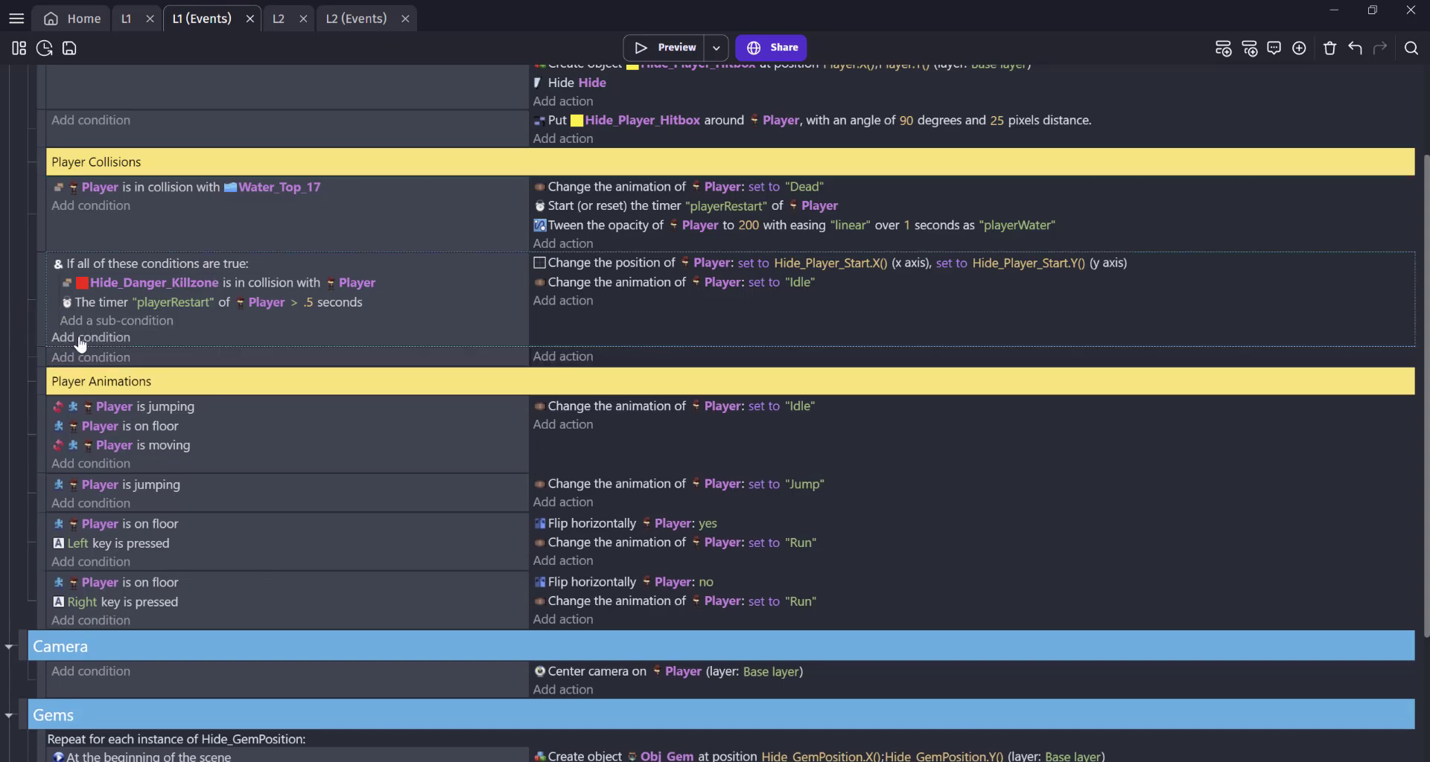
click(95, 338)
text(p)
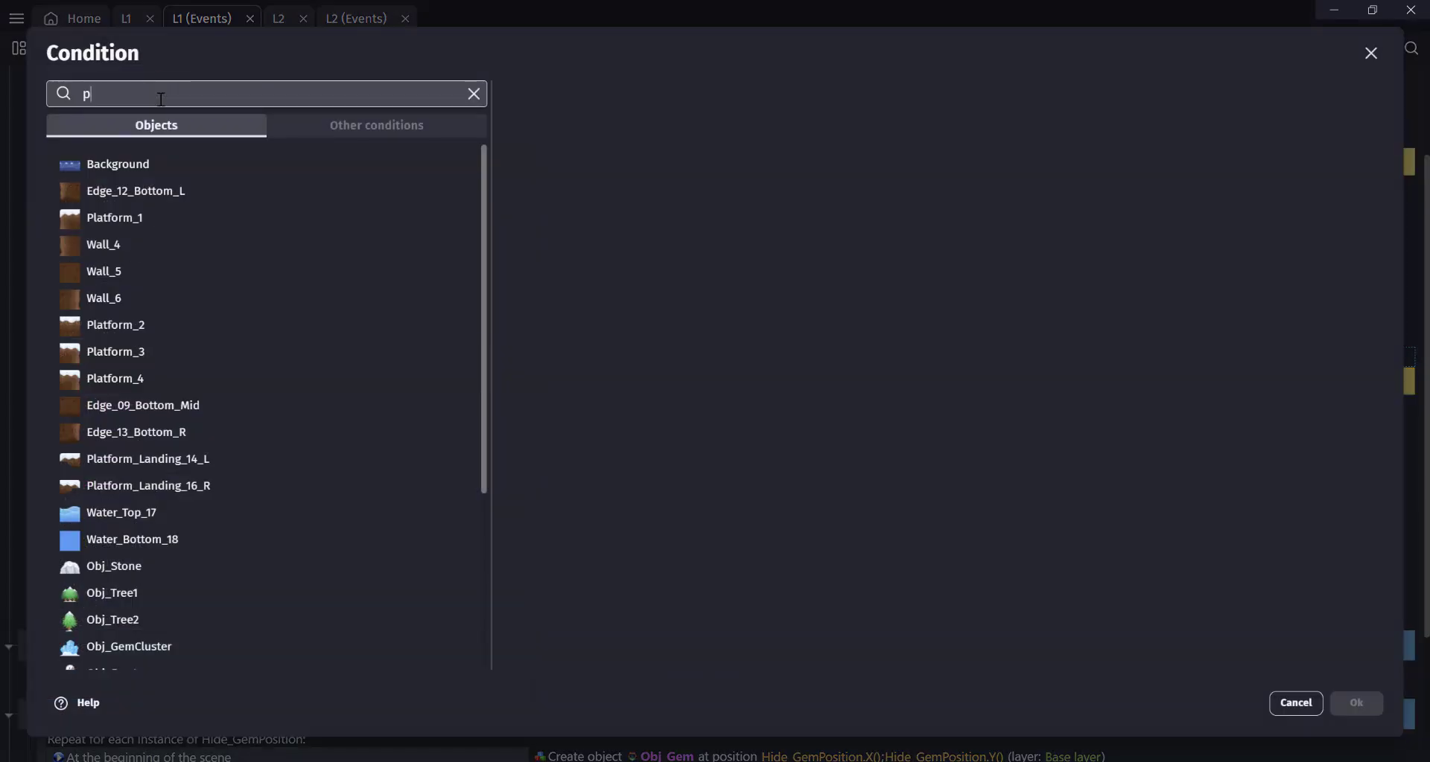
text(layer)
click(153, 127)
click(593, 93)
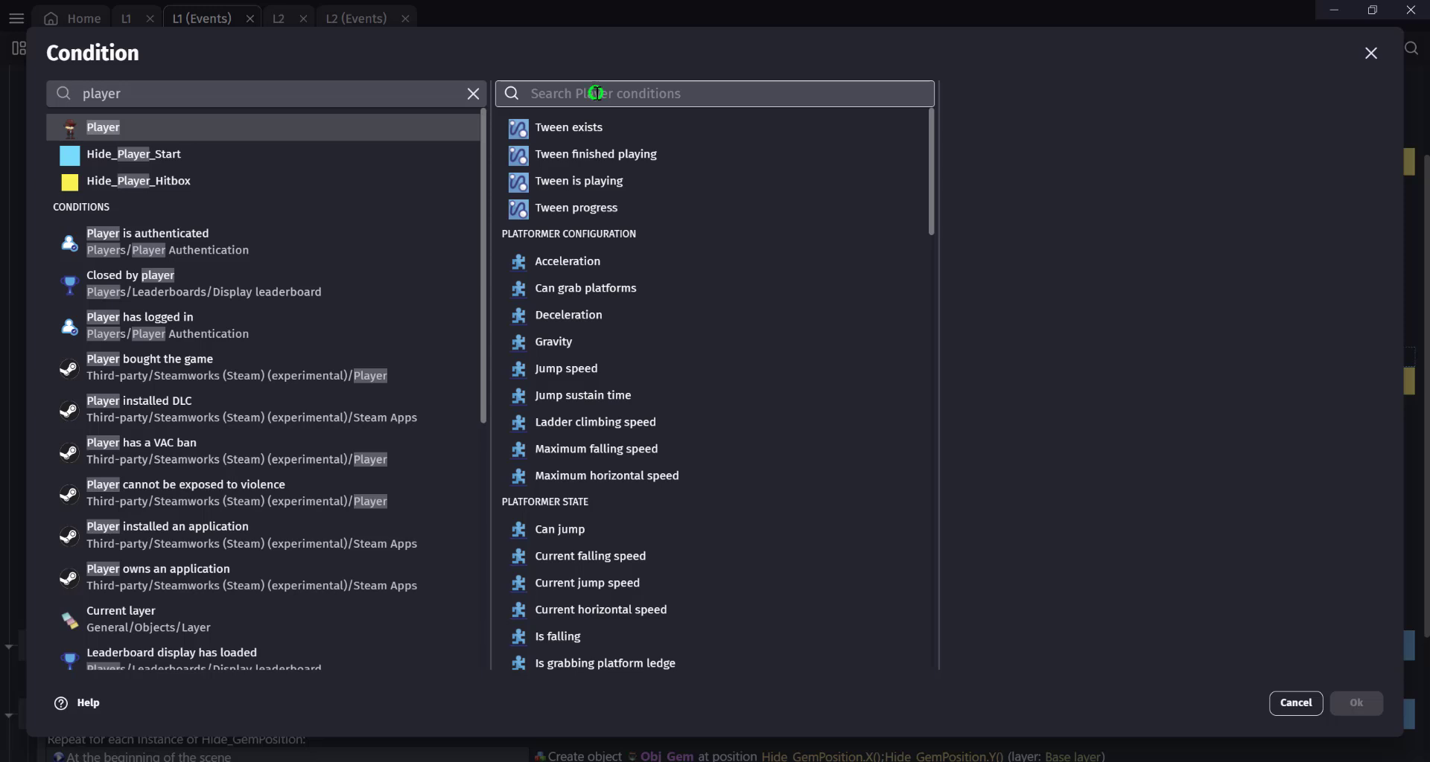
text(coll)
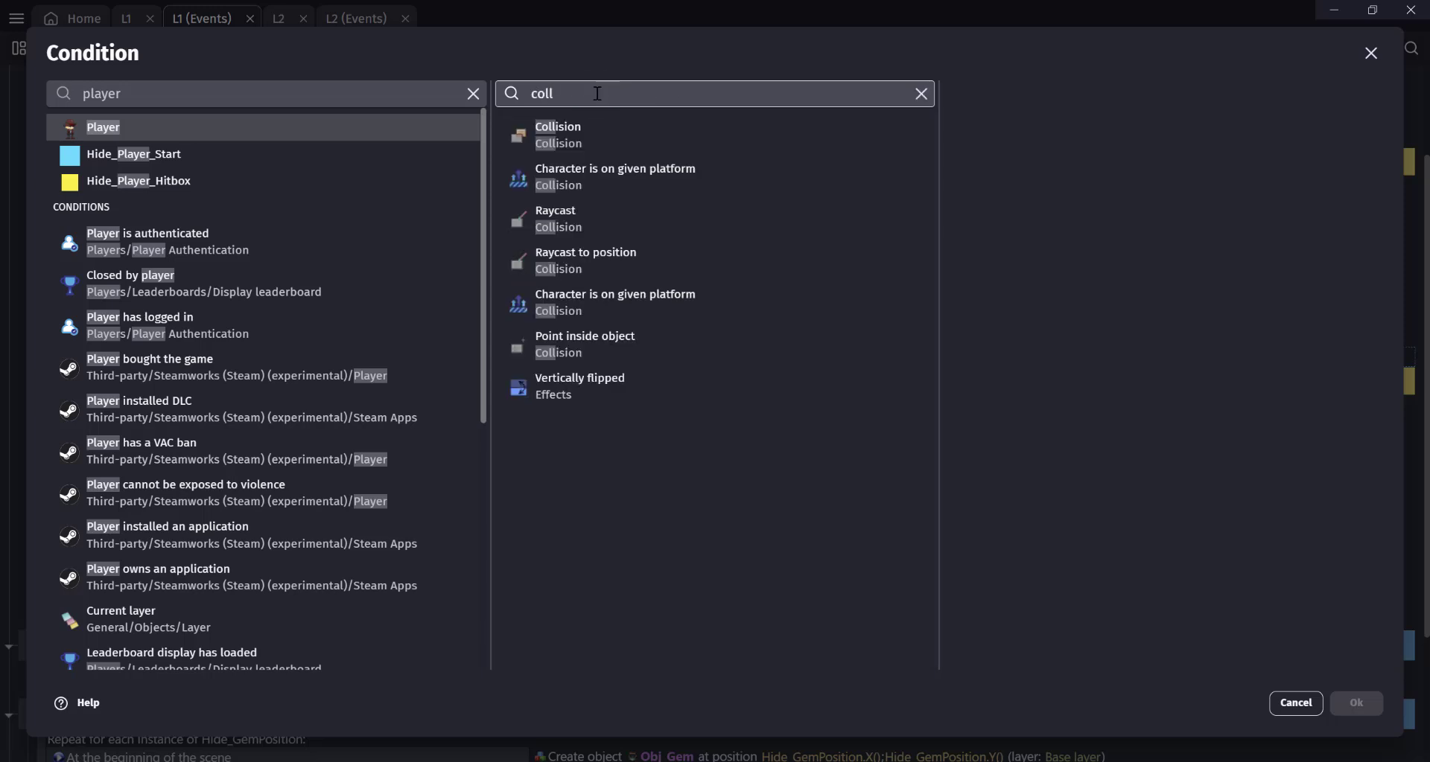
click(692, 128)
text(ge)
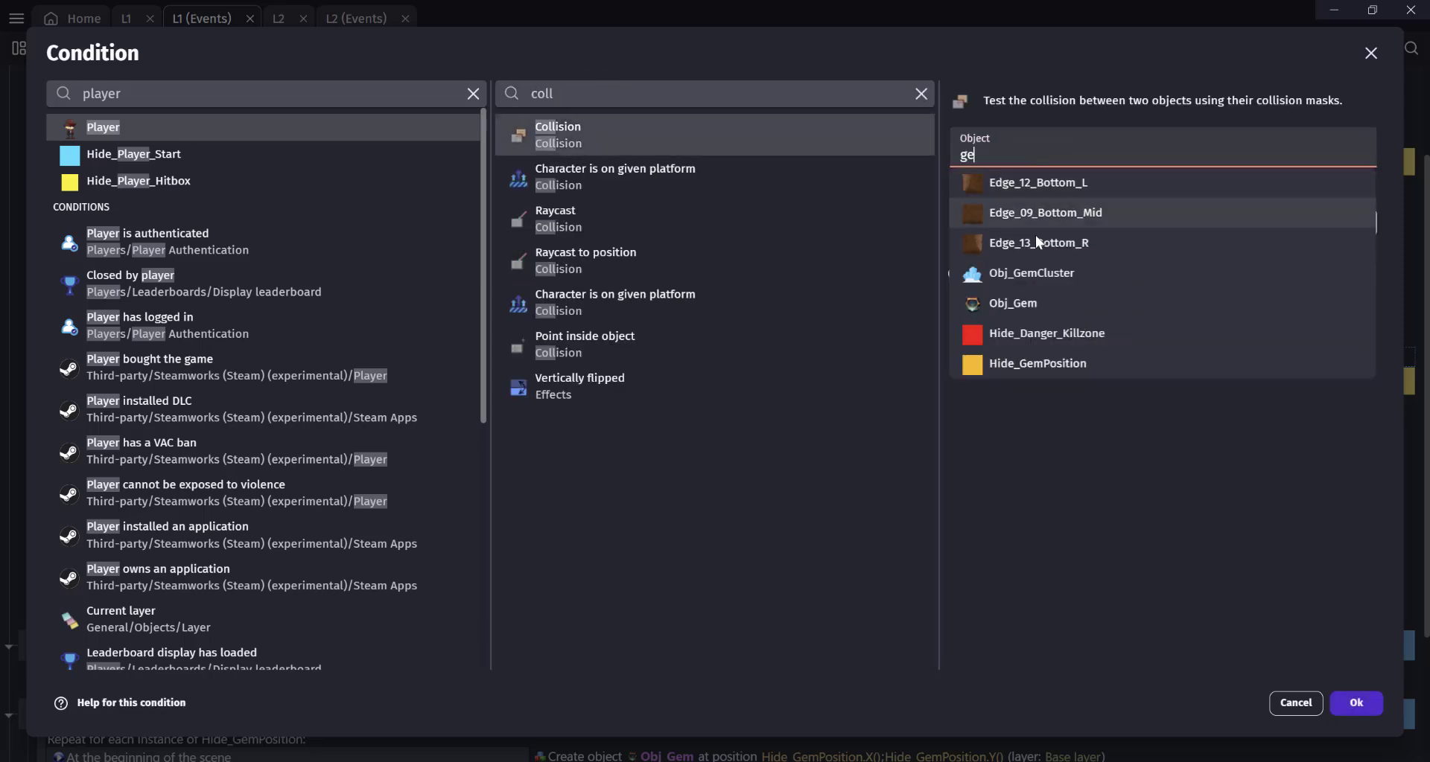
click(1041, 272)
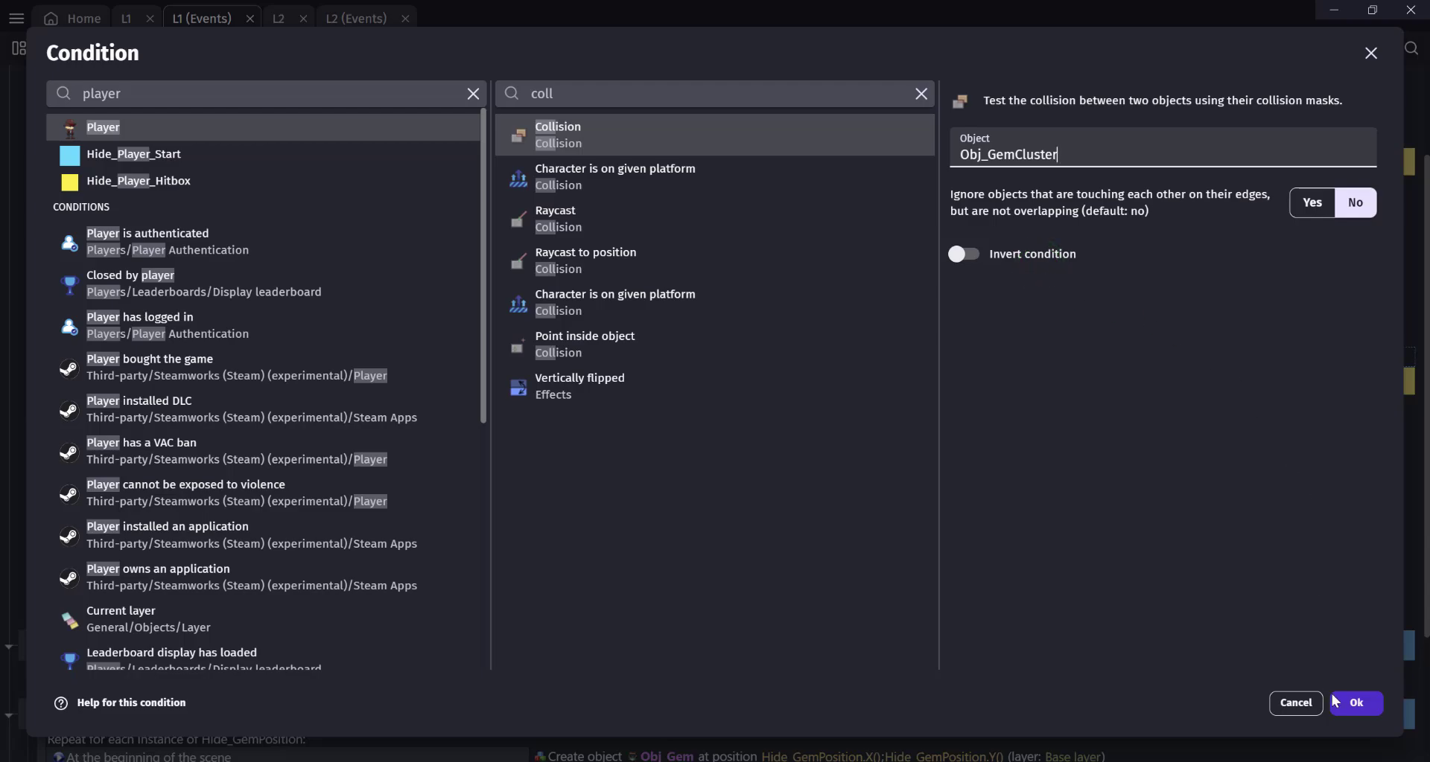
click(1366, 713)
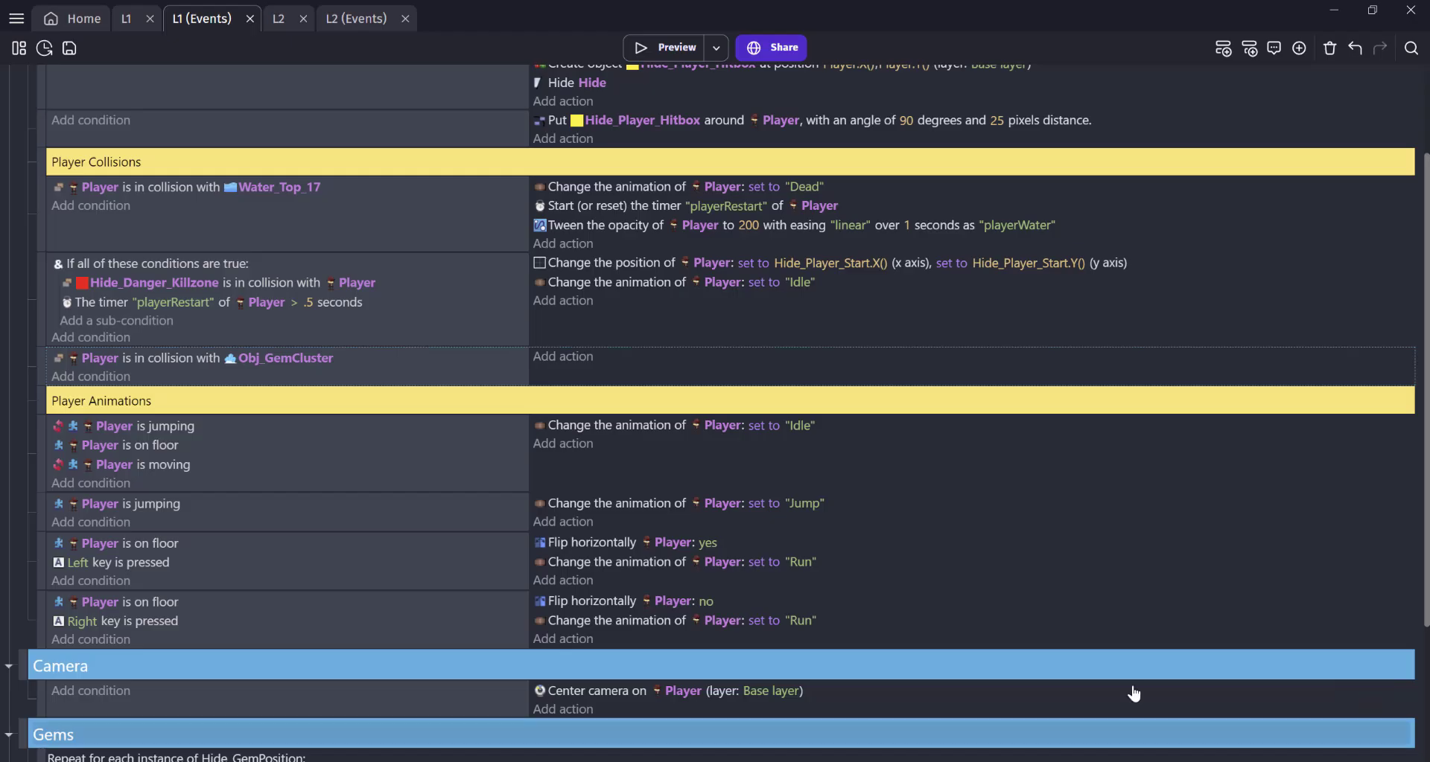
Add a Change the scene action targeting L2 to the gem cluster collision event and preview the game
click(577, 361)
text(scene)
click(173, 187)
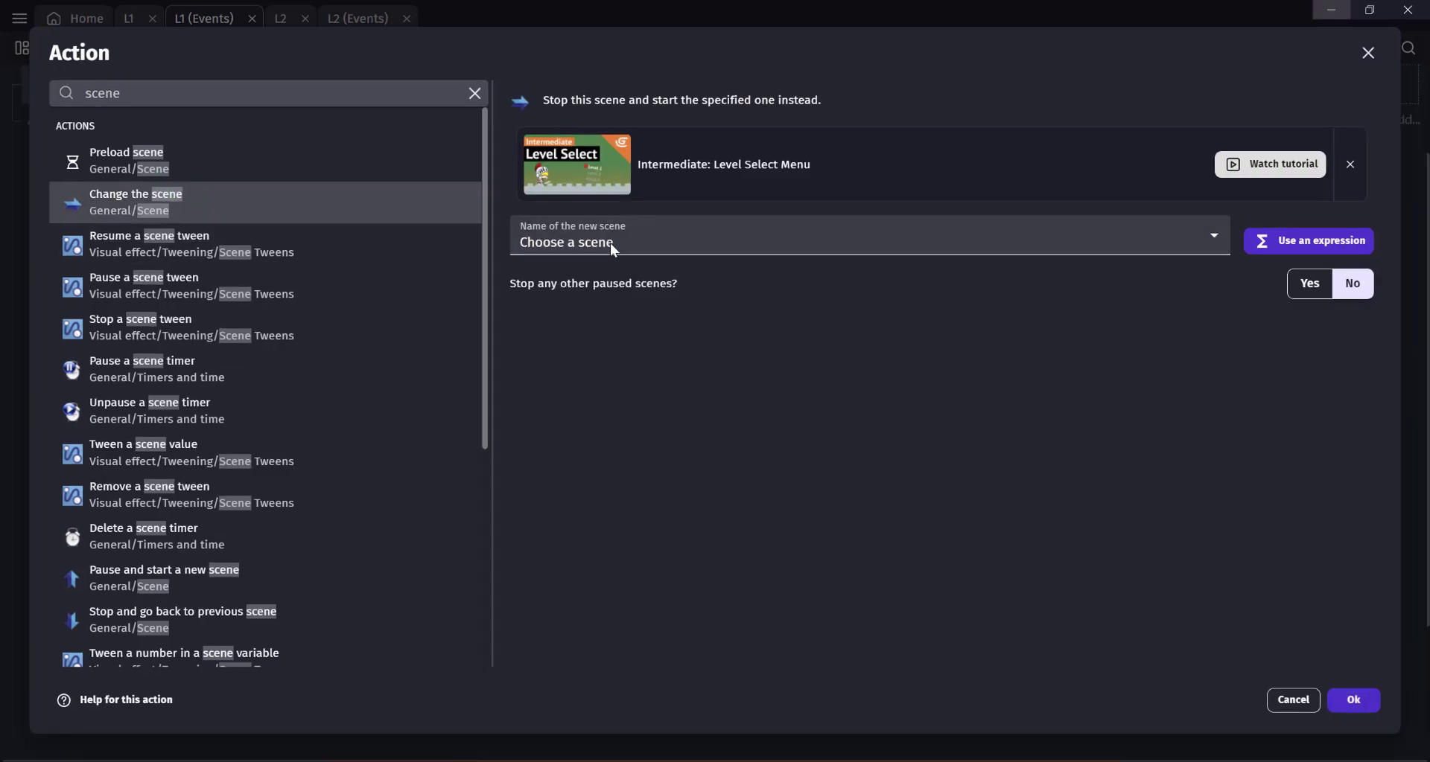
click(610, 243)
click(604, 302)
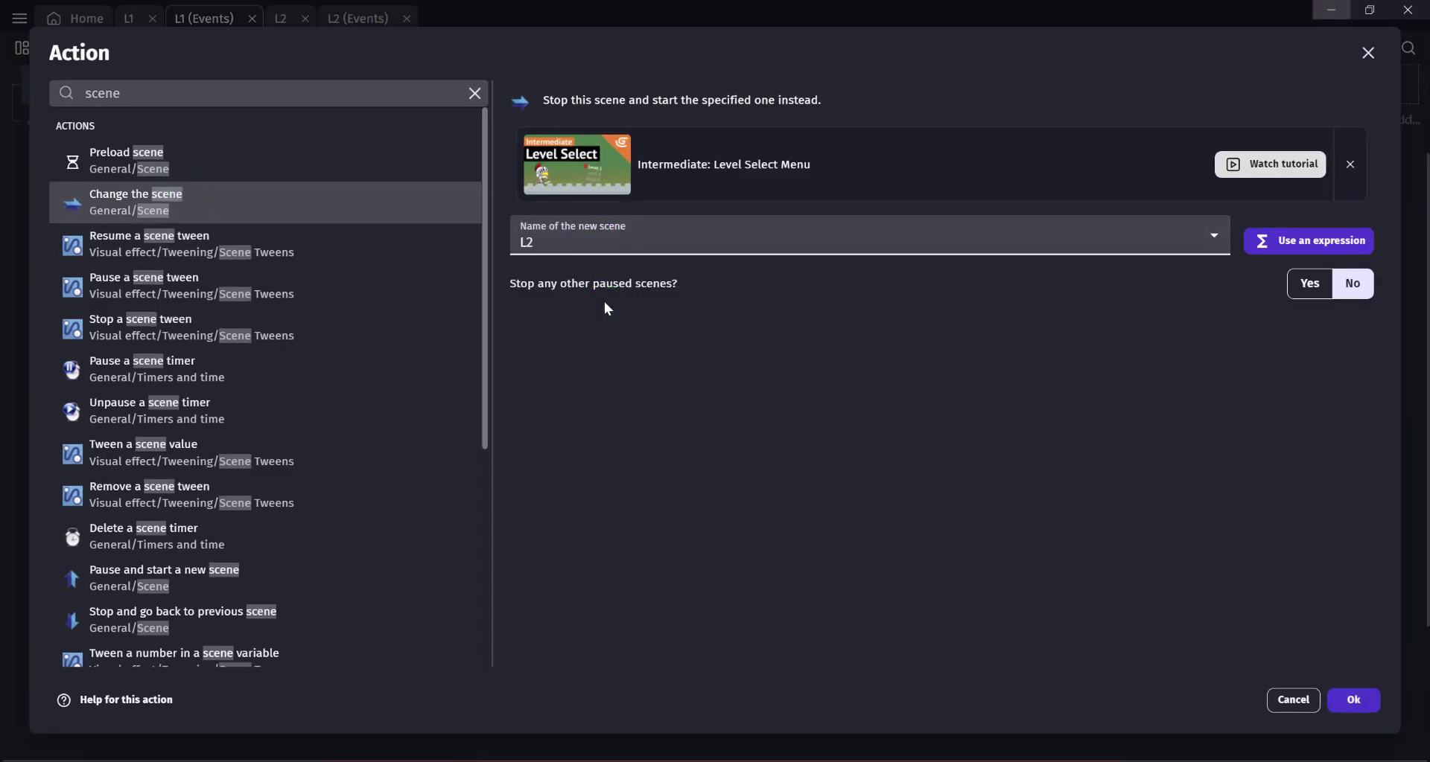
click(1353, 700)
click(665, 50)
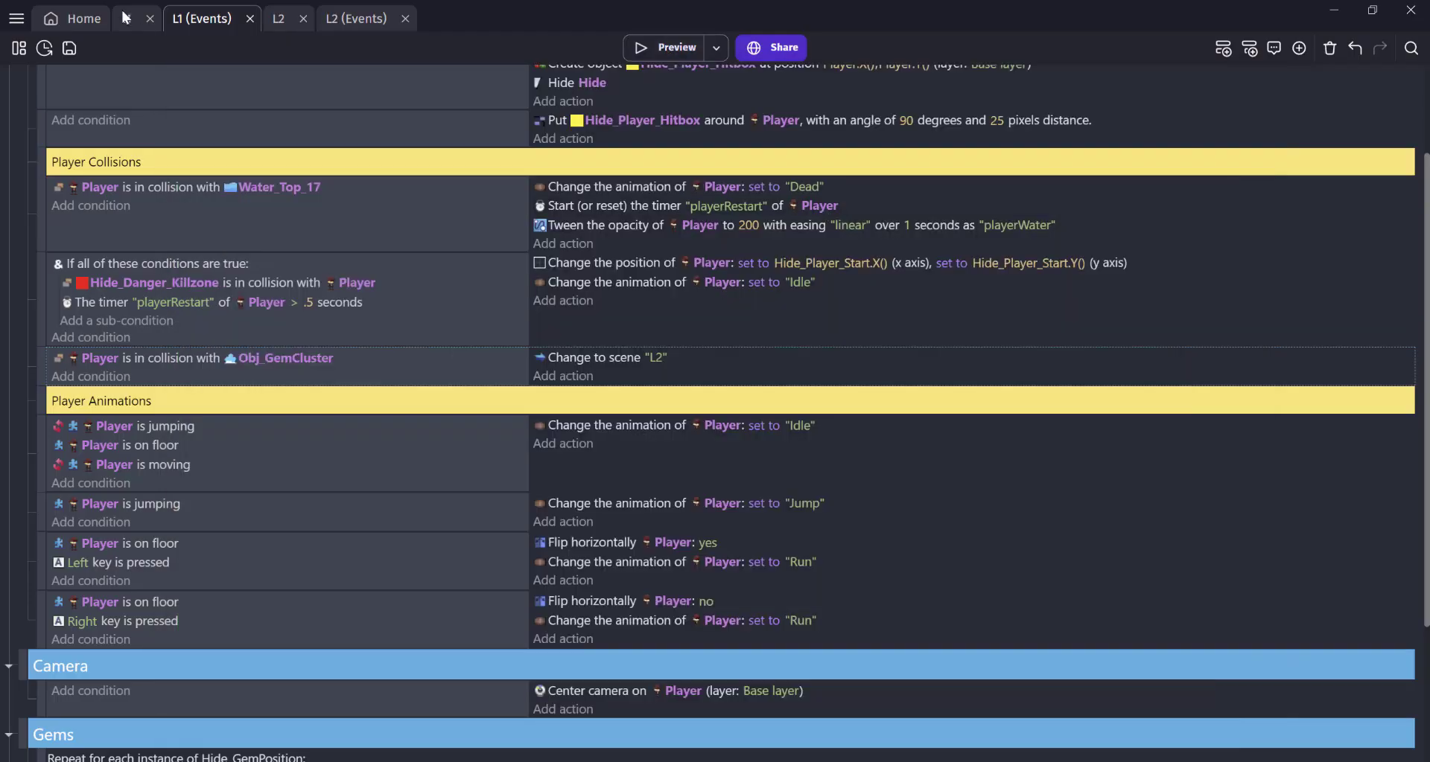
Widen the lower snowy platform block in L1 on its right side, adjusting its Platform_3, Wall_6 and Platform_2 pieces
click(125, 18)
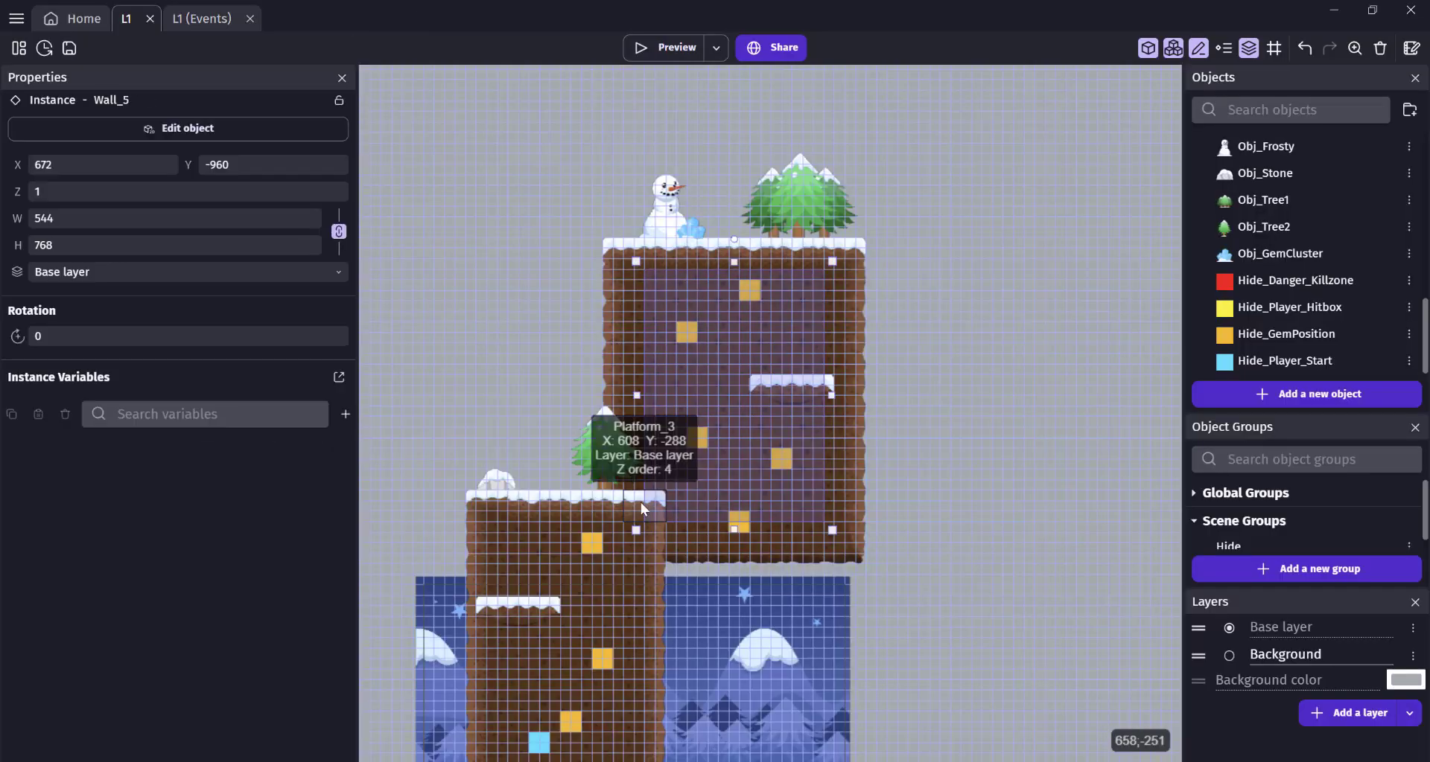
click(641, 502)
scroll(600, 494, up, 3)
double_click(548, 491)
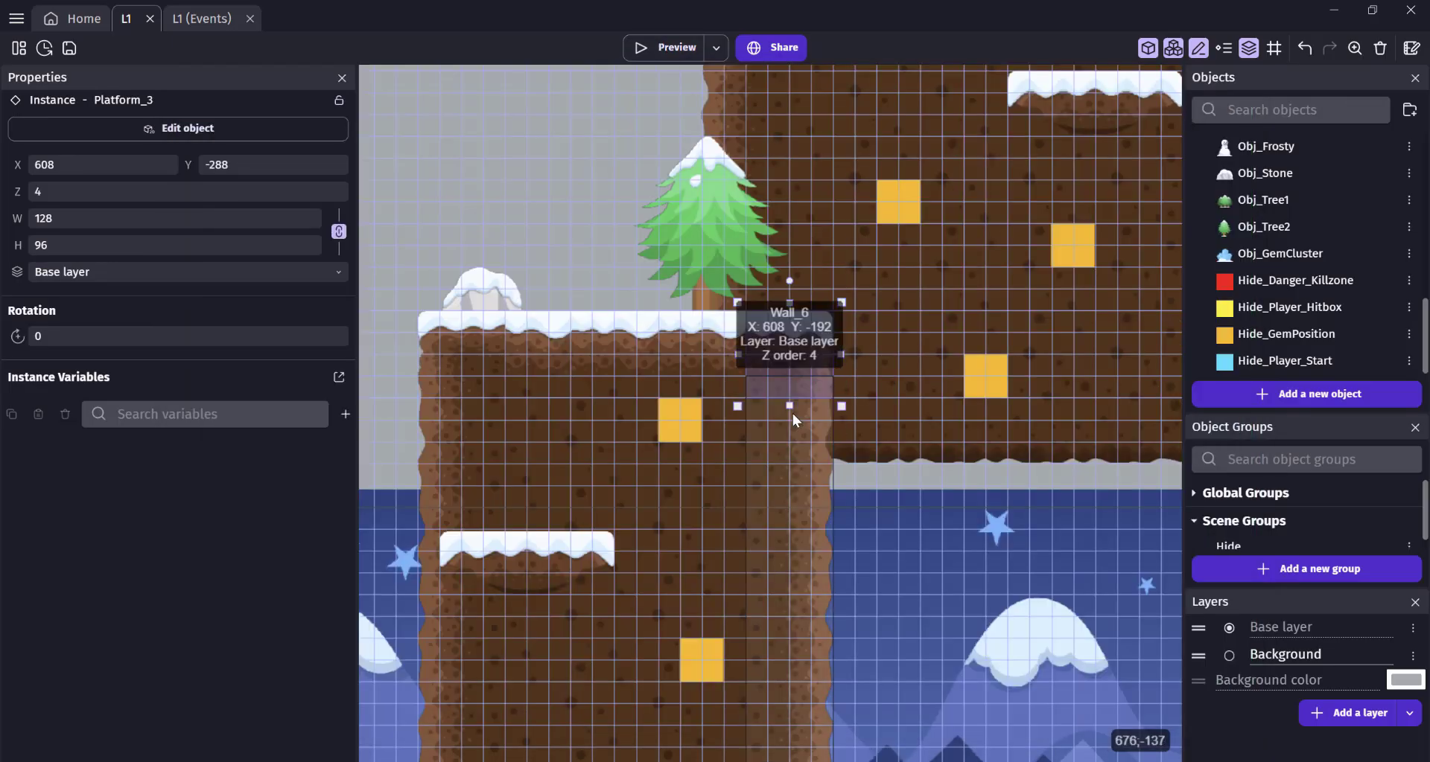
click(600, 332)
click(801, 378)
click(711, 357)
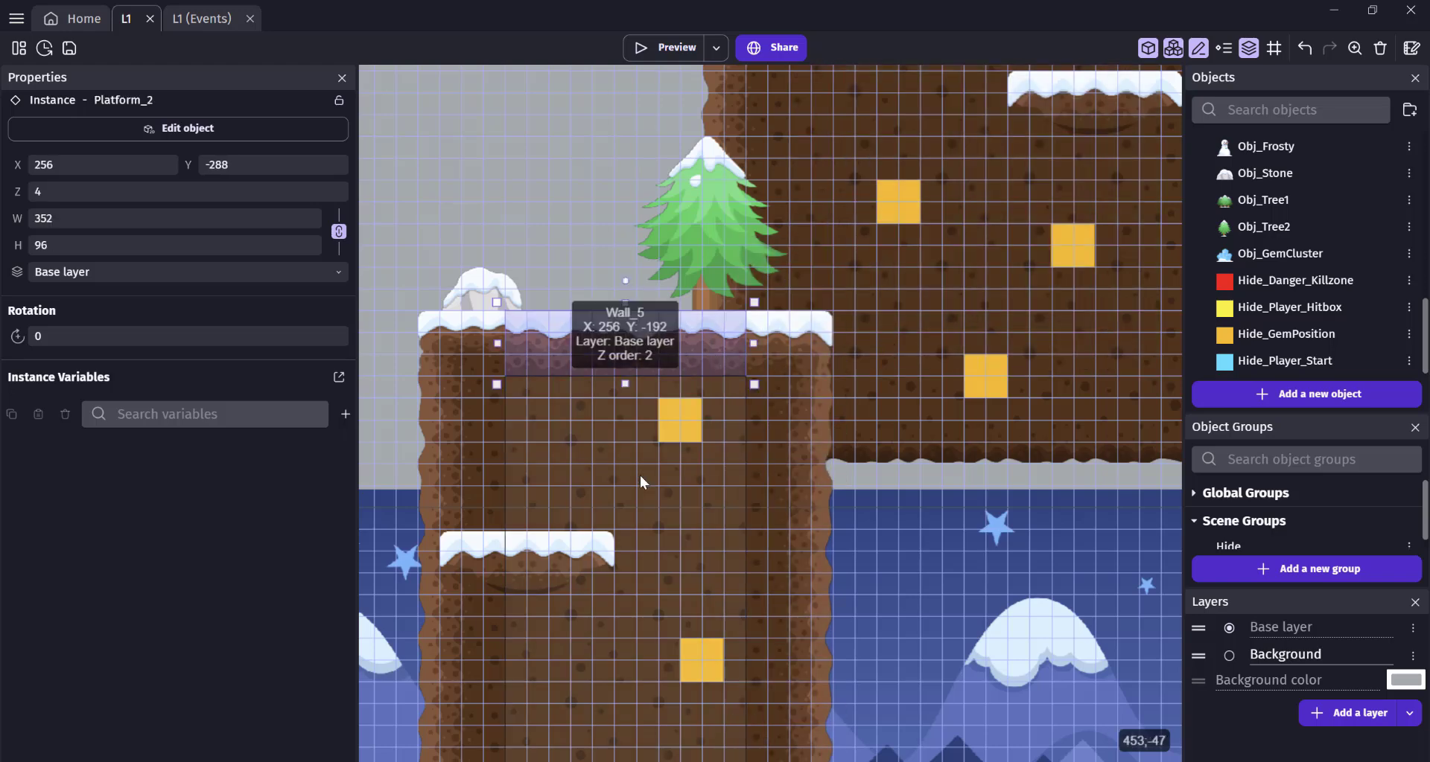
click(802, 640)
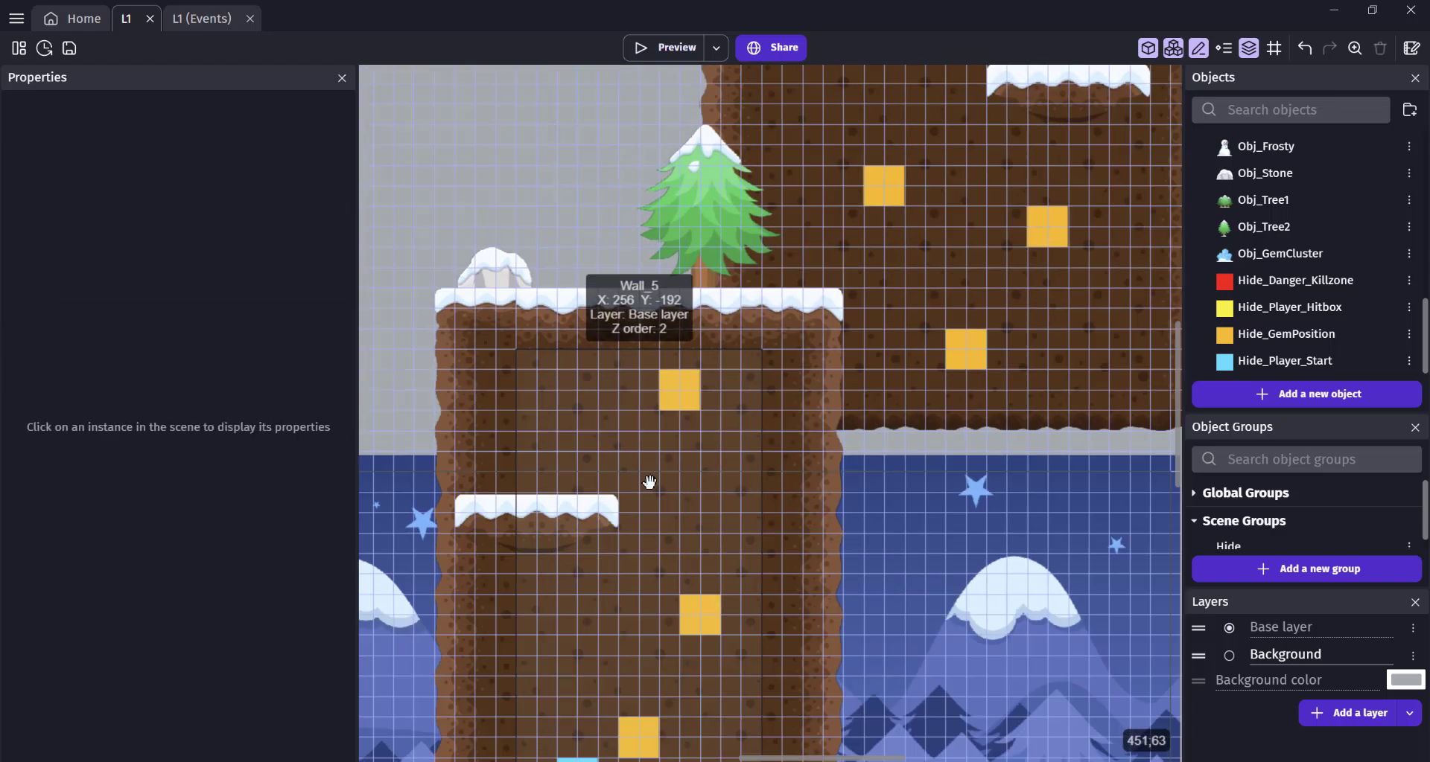
Nudge the piece at the right edge of the lower platform block upward and preview the game
middle_drag(649, 482, 556, 426)
click(720, 261)
drag(720, 294, 721, 273)
click(651, 49)
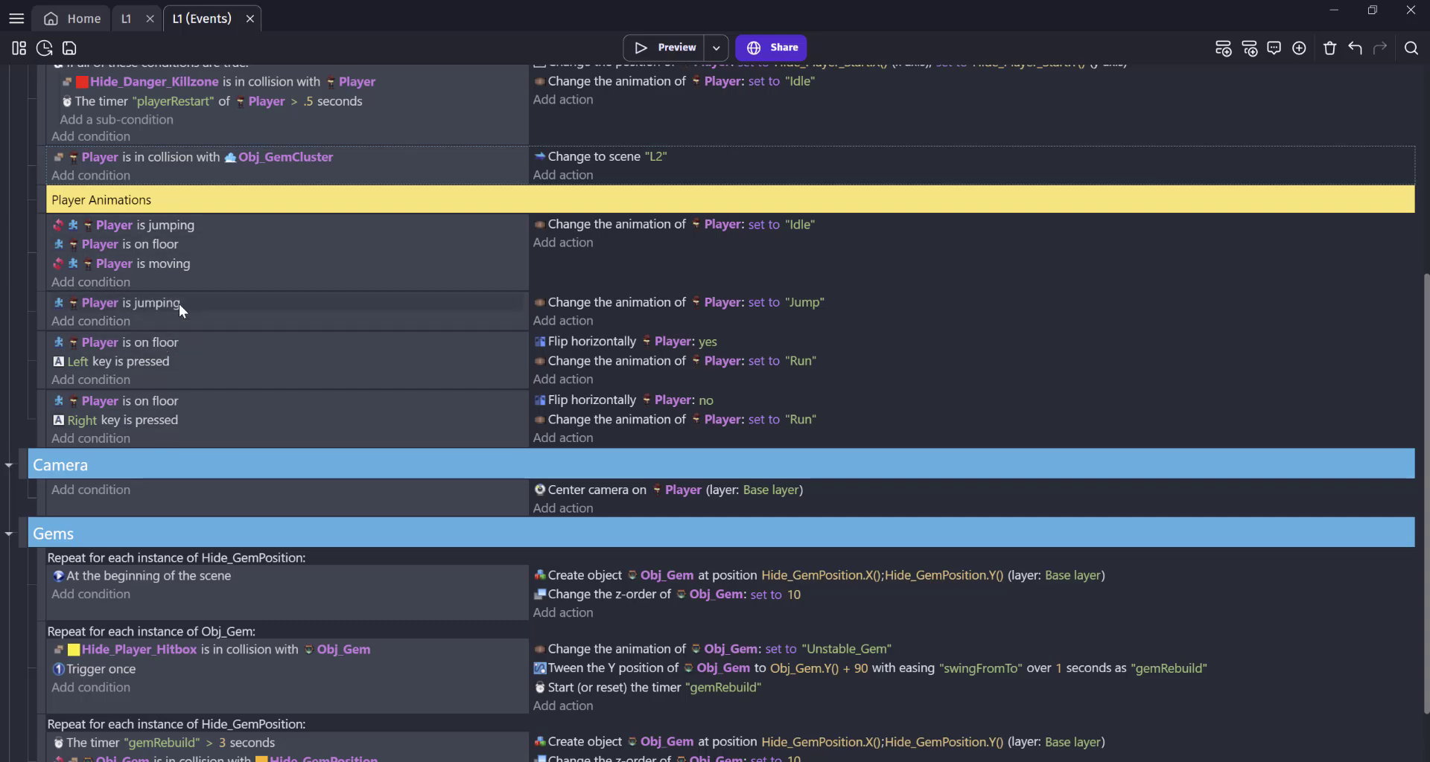
click(645, 52)
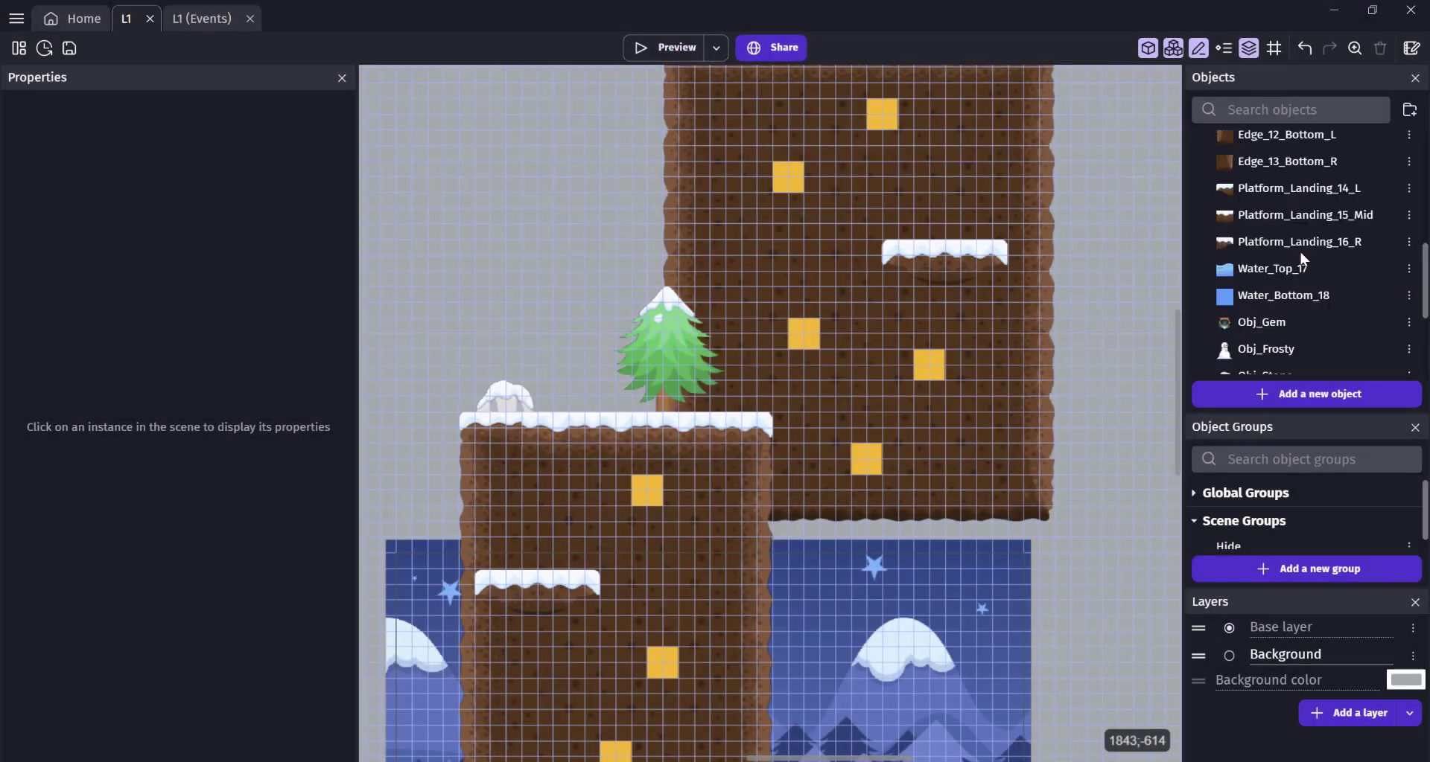
Set Player's Jump animation collision mask to a rectangle as large as the sprite, and check the Dead and Slide animations' masks
scroll(1302, 257, up, 10)
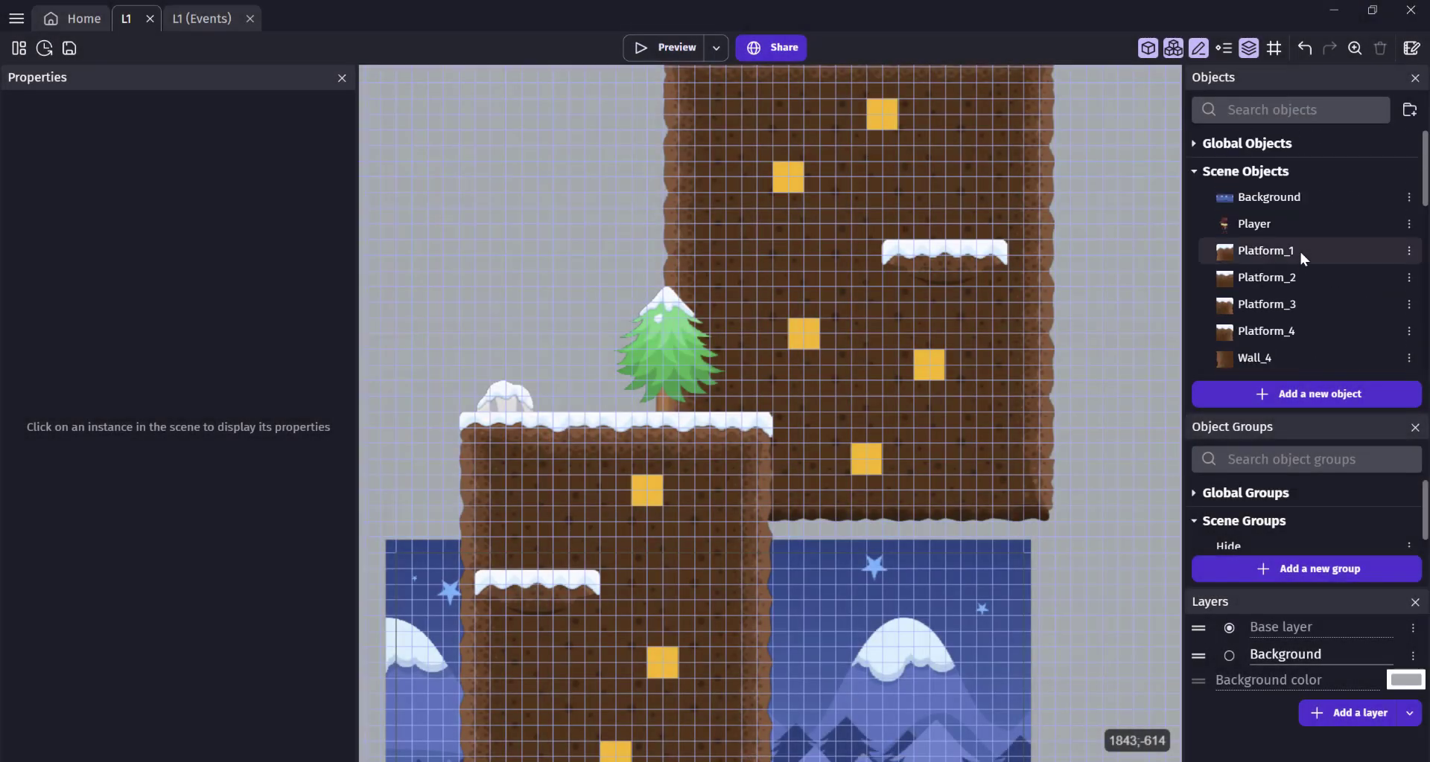
double_click(1236, 222)
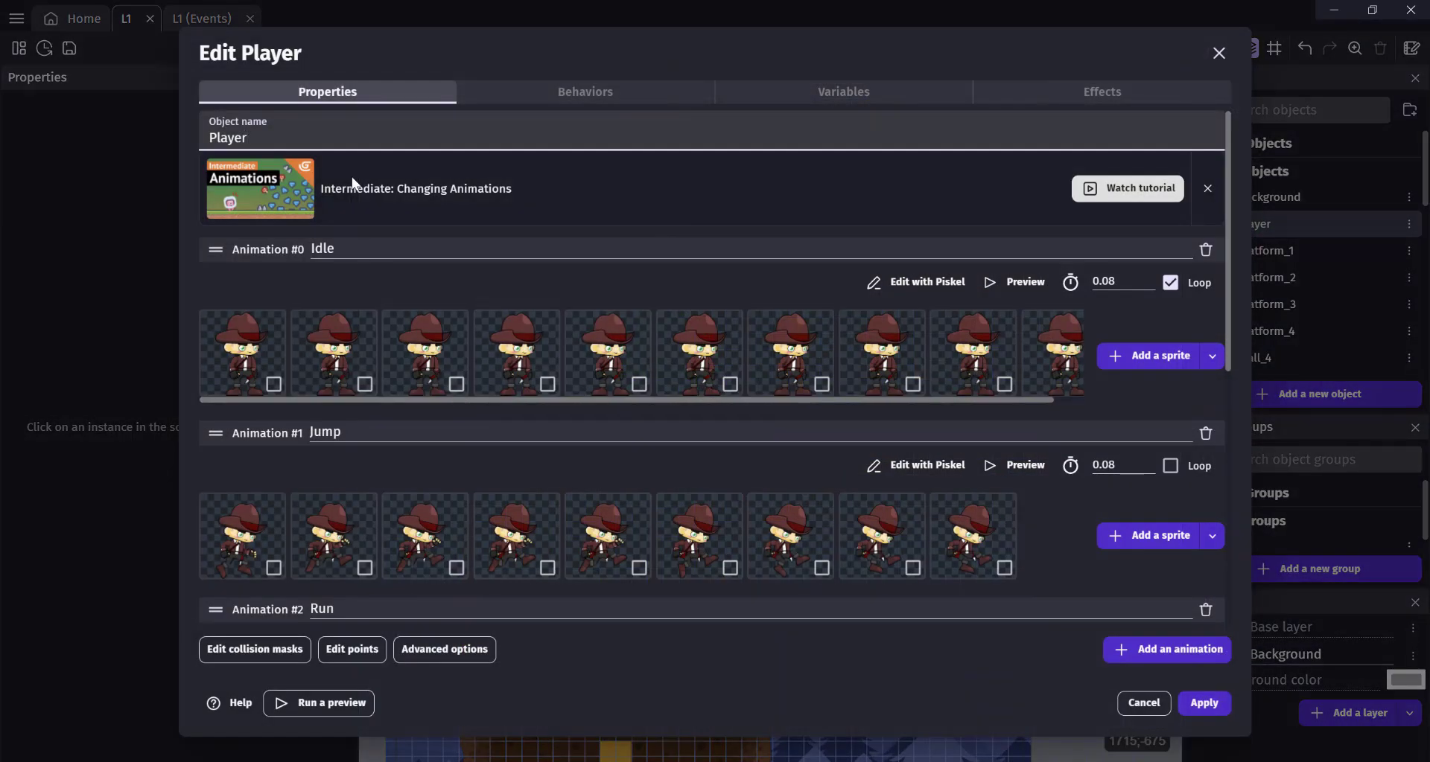
click(267, 654)
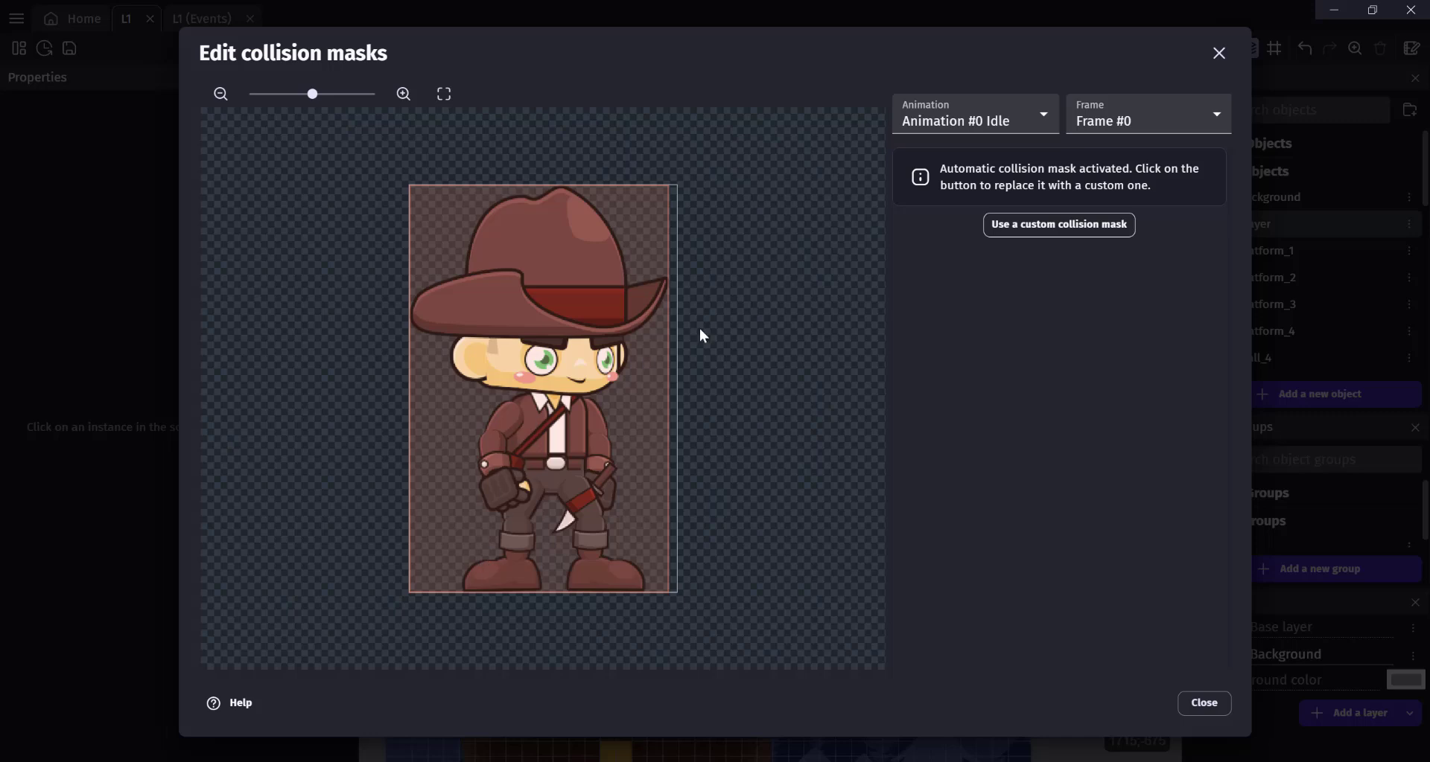
click(1030, 119)
click(976, 156)
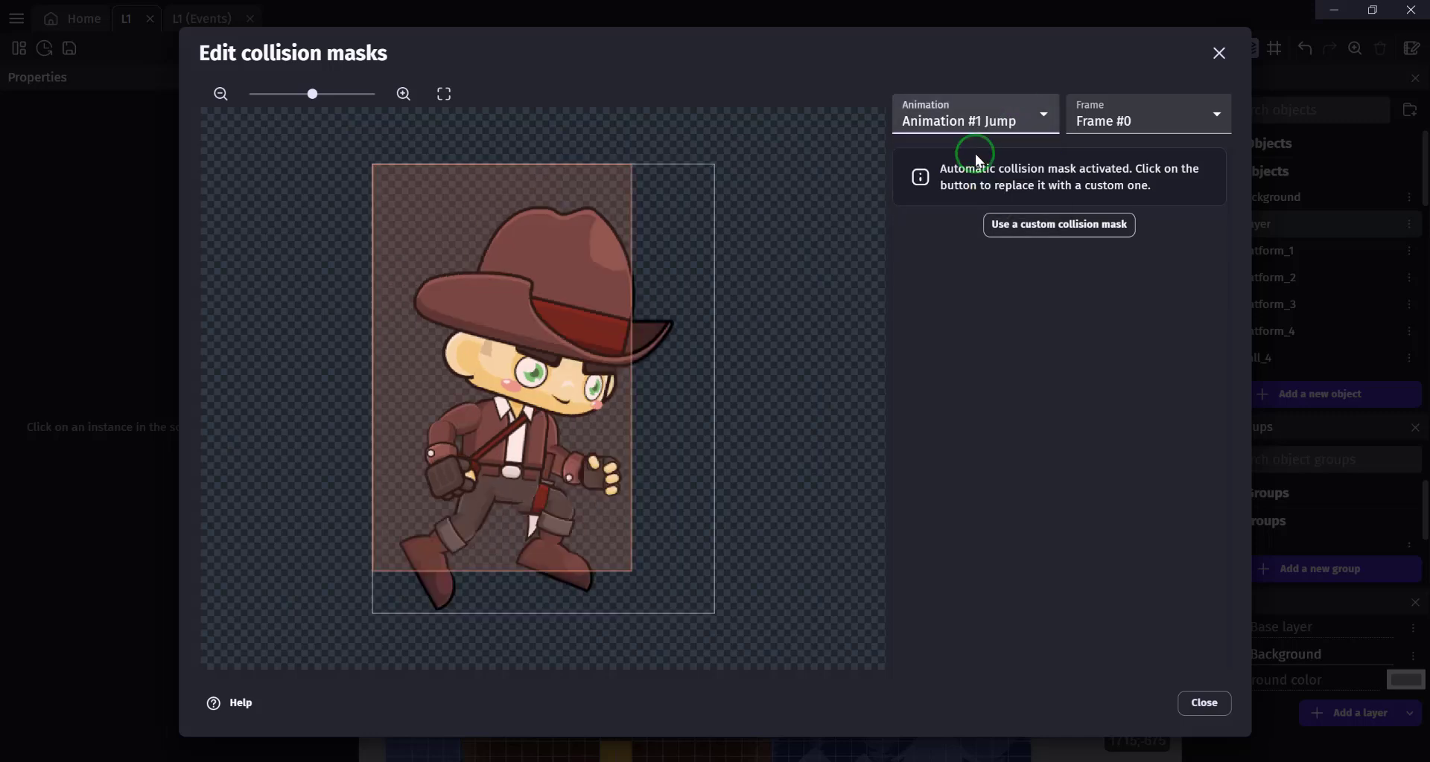
click(1086, 237)
drag(621, 549, 610, 587)
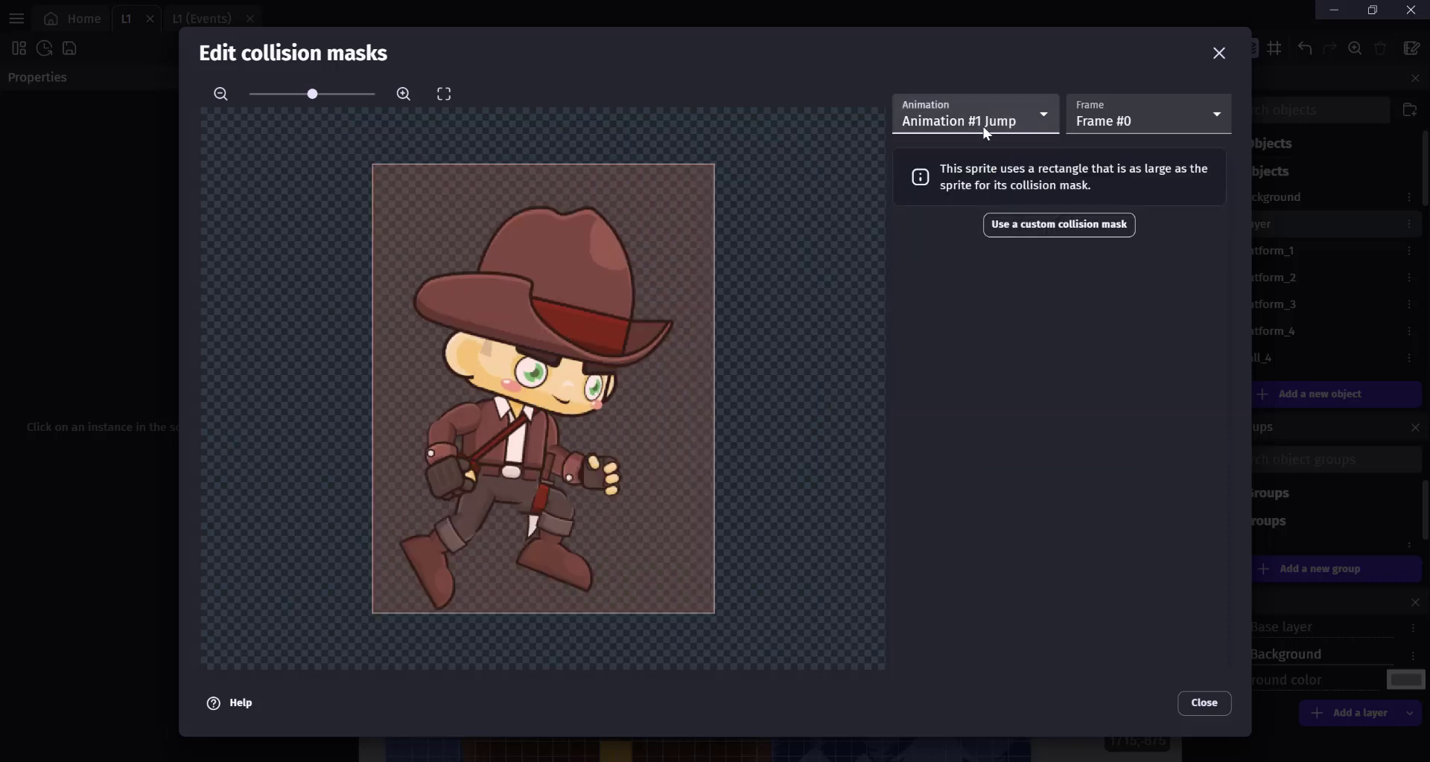
click(987, 123)
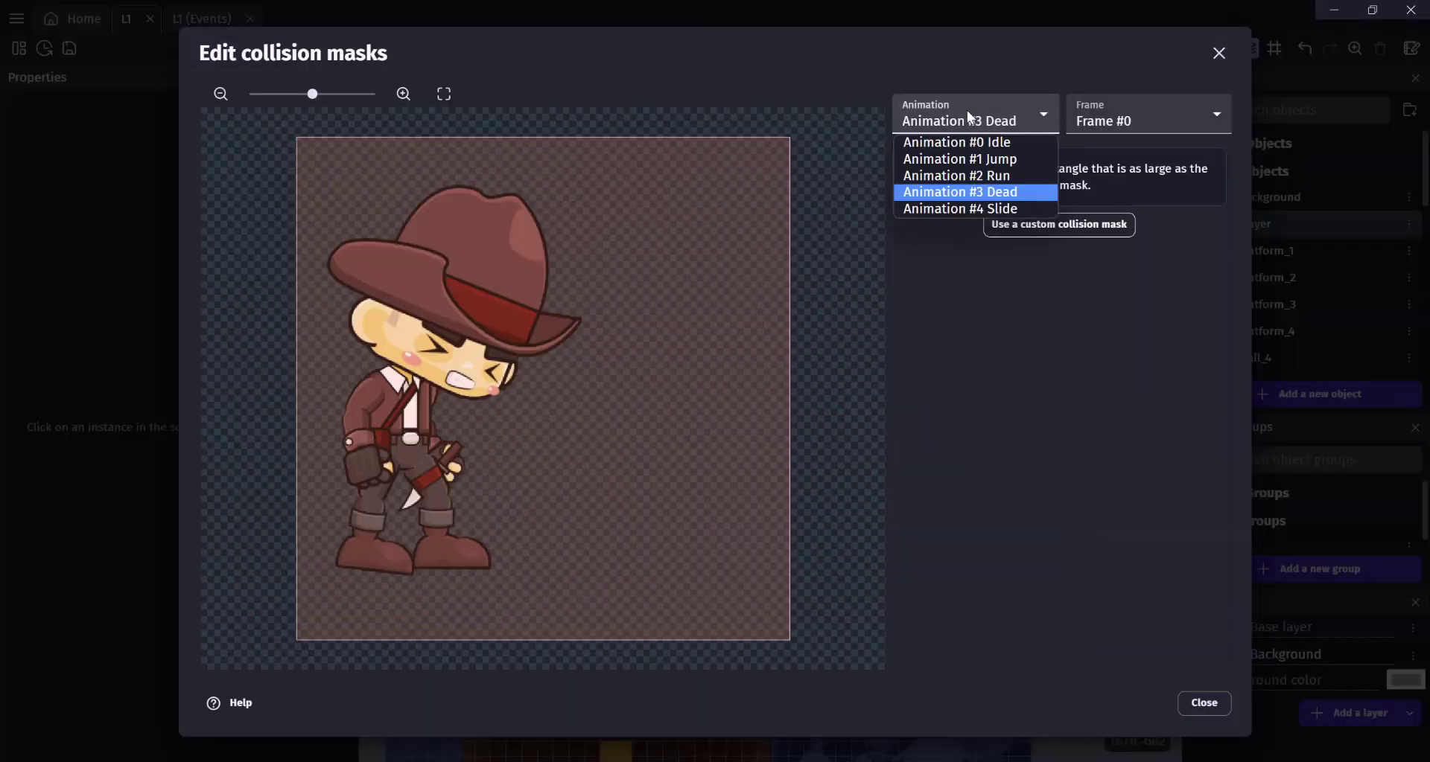
click(961, 207)
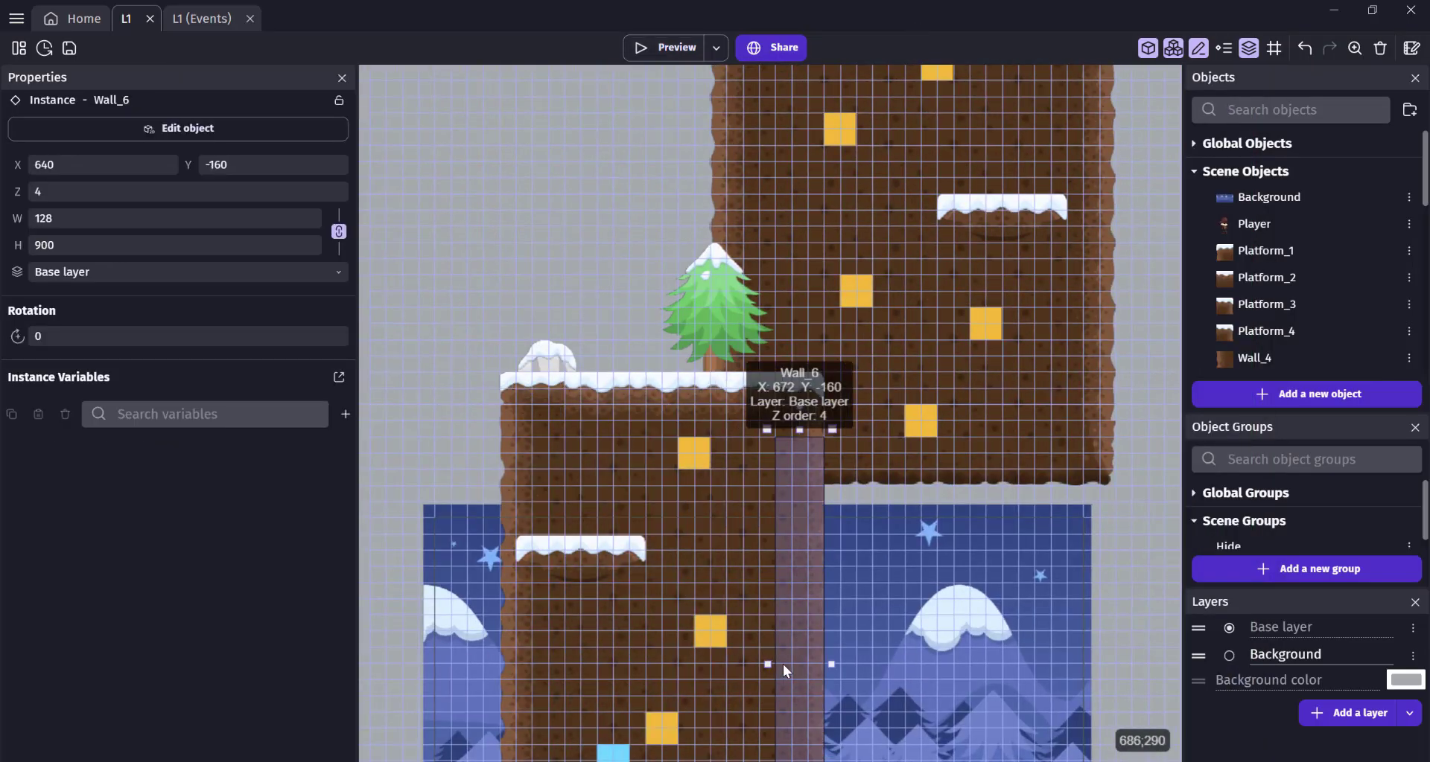
Clear the wall selection in L1 and preview the game to test the adjusted walls and collision masks
click(707, 507)
click(673, 224)
click(675, 46)
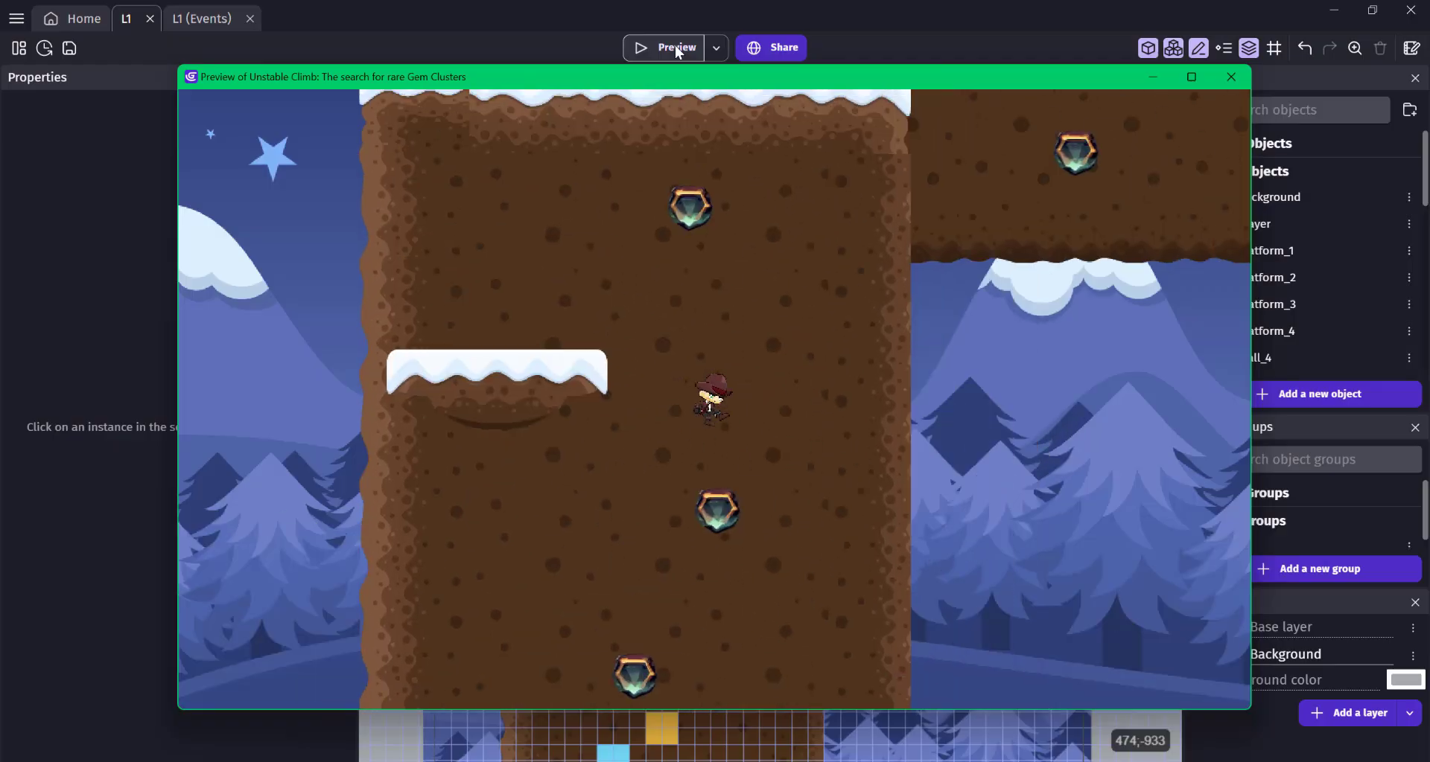
Play through L1 in the preview up to the closing scene, check the preview once more, and close it
key(Right)
key(Left)
key(Right)
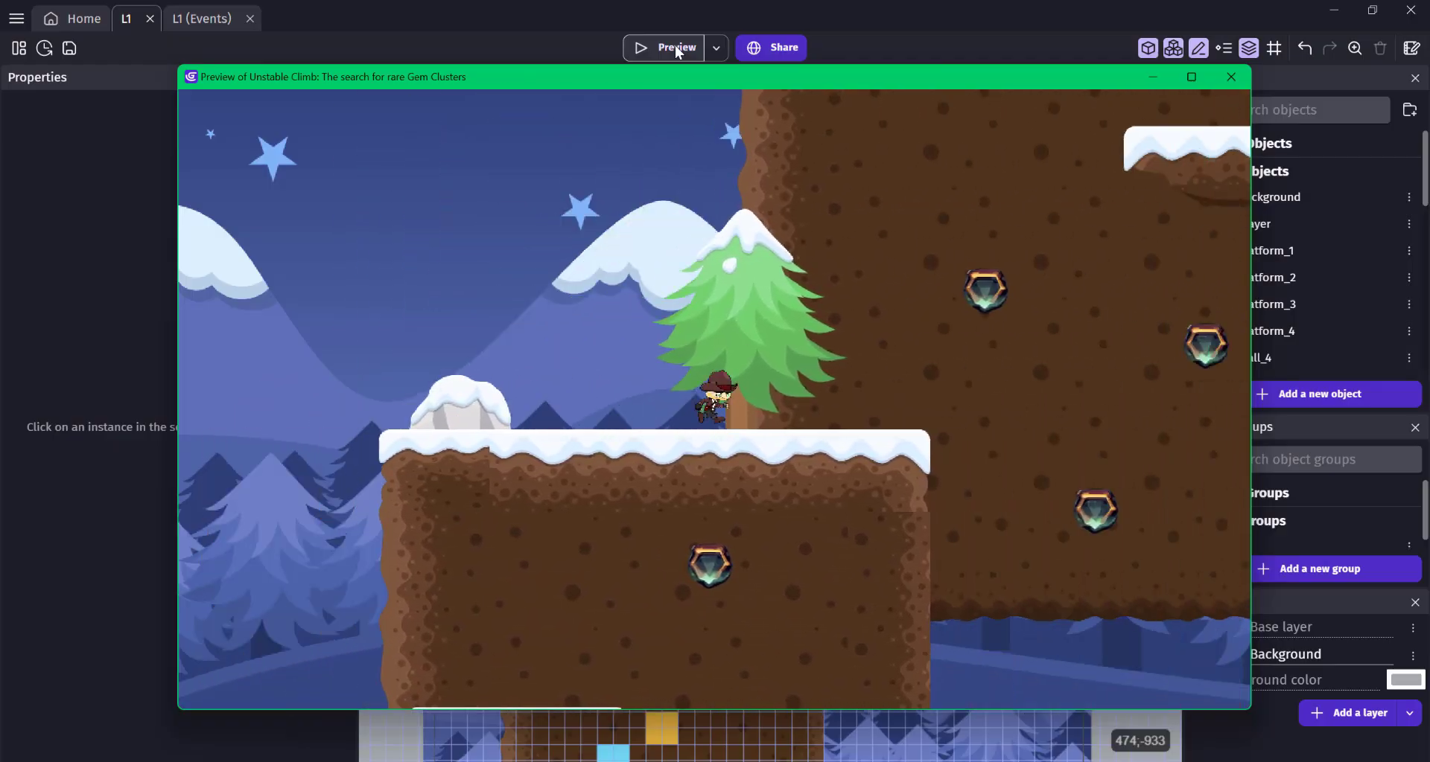
key(space)
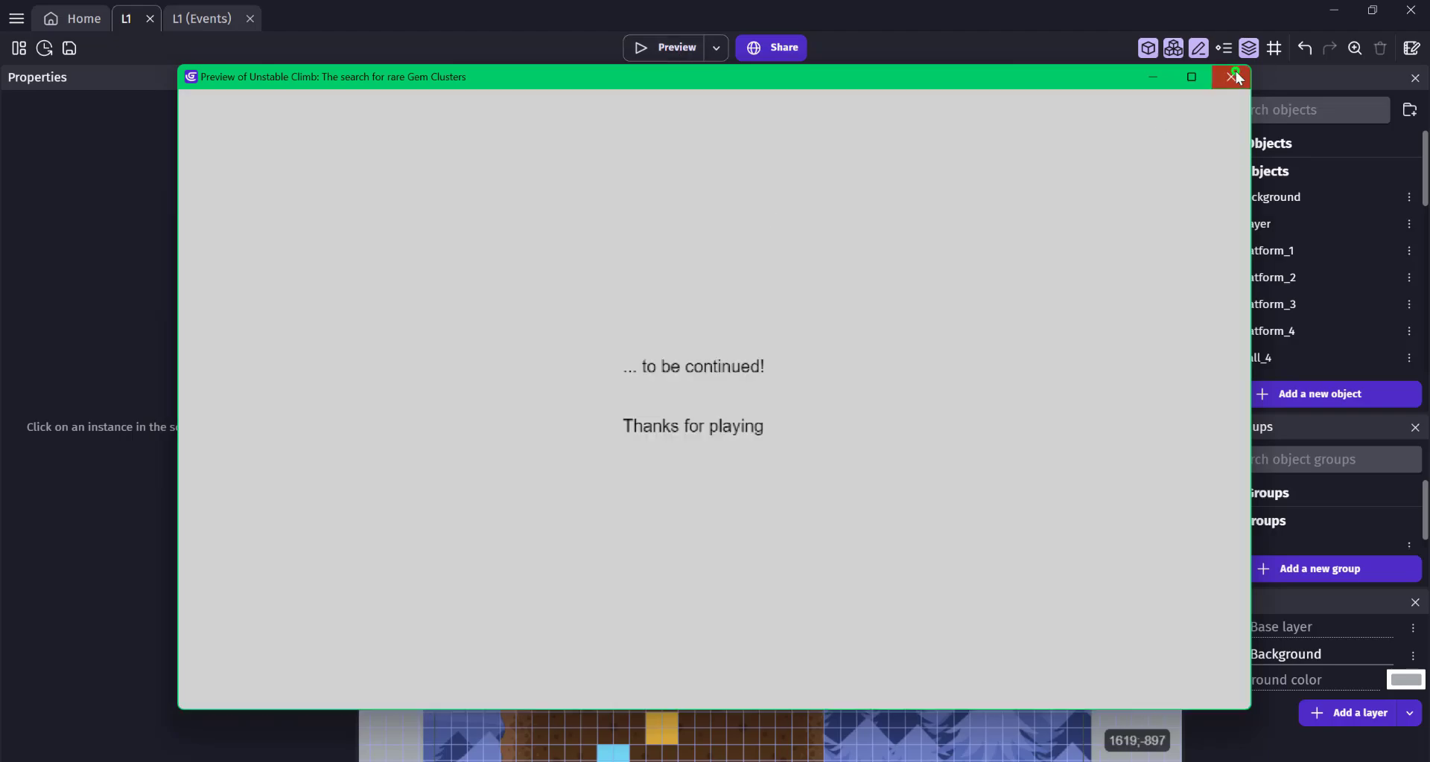
click(1233, 77)
click(663, 48)
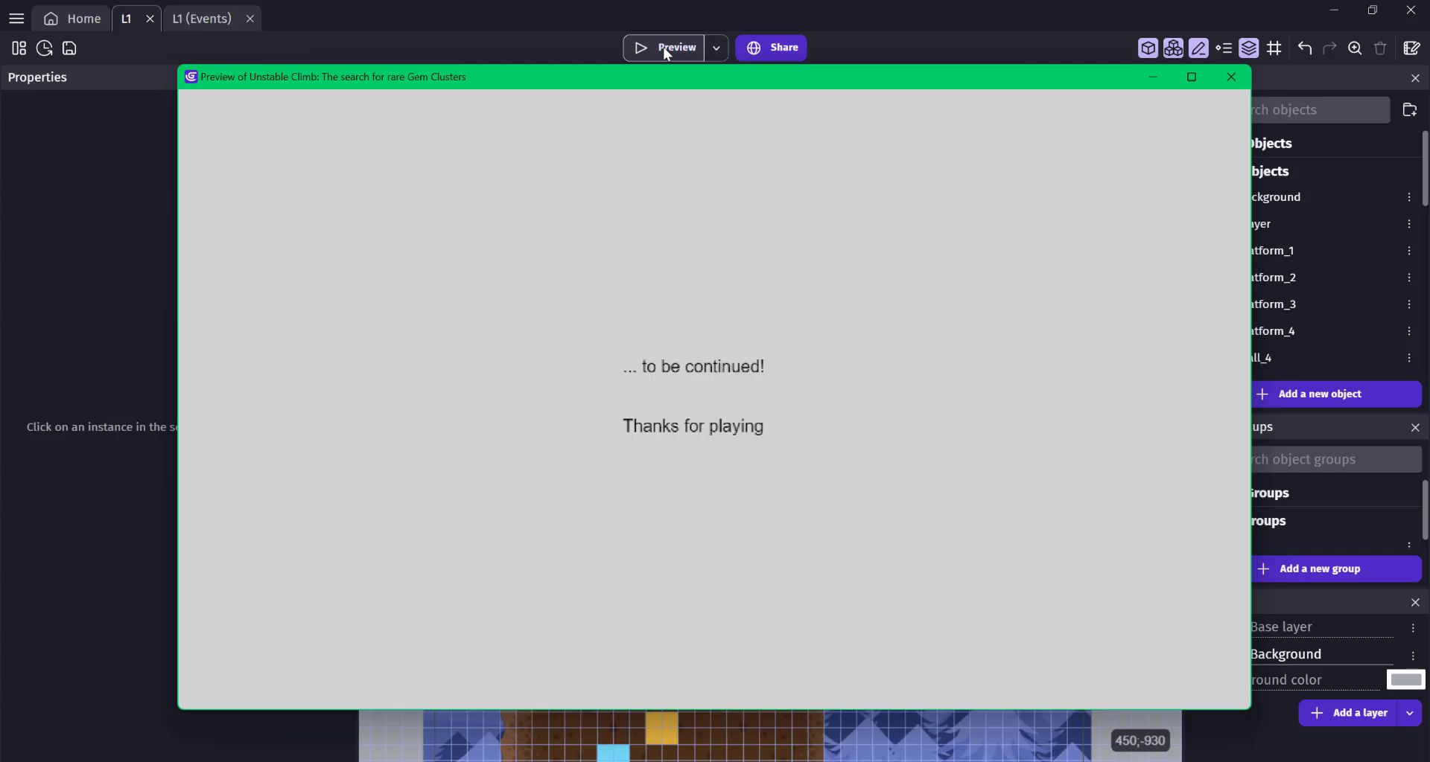
click(1227, 80)
Move Obj_GemCluster between the snowman and the trees, at about X 864, Y -1134
middle_drag(727, 189, 456, 517)
middle_drag(881, 360, 821, 364)
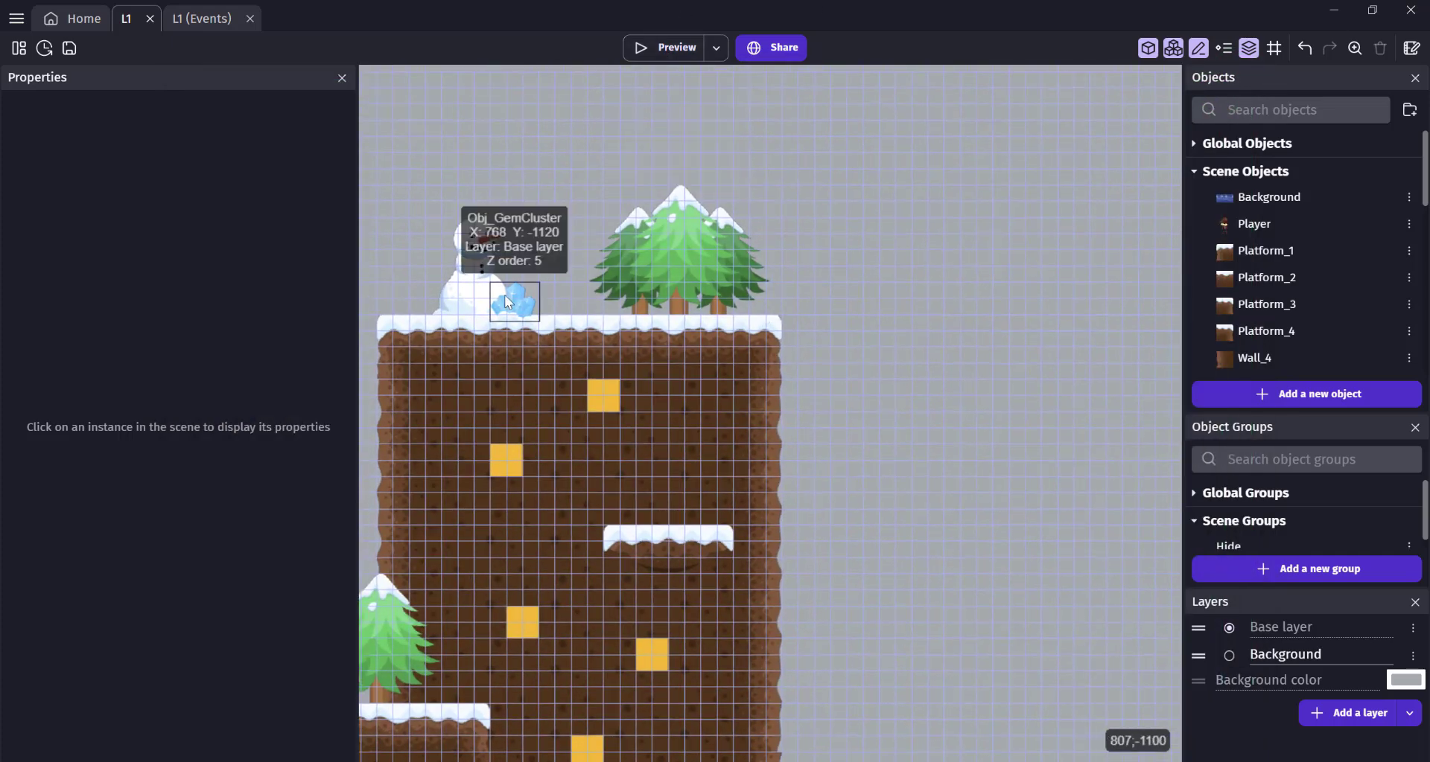
drag(515, 306, 570, 311)
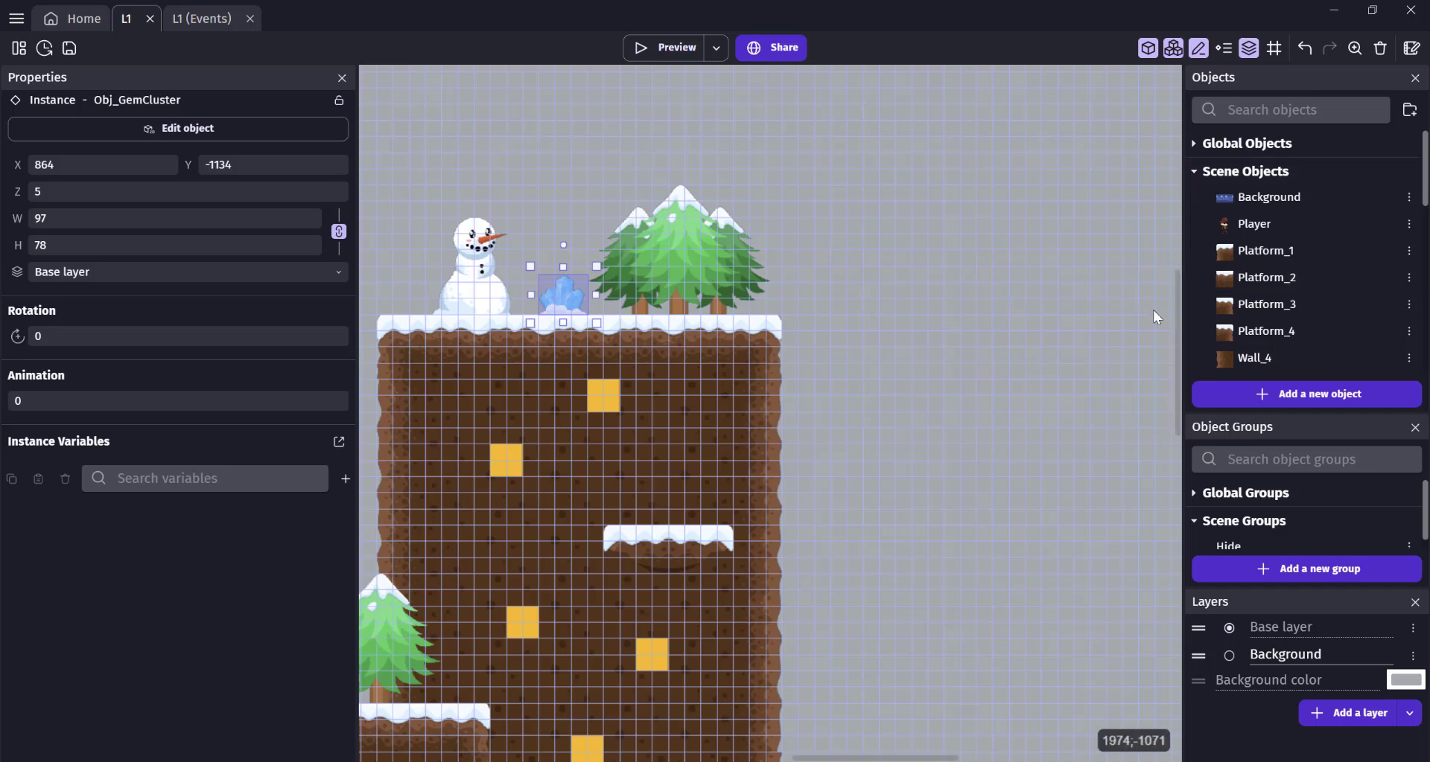
Place Platform_Landing_14_L, Platform_Landing_16_R and Platform_Landing_15_Mid in the empty area to the right of the tall snowy block
scroll(1274, 320, down, 3)
scroll(1272, 314, down, 3)
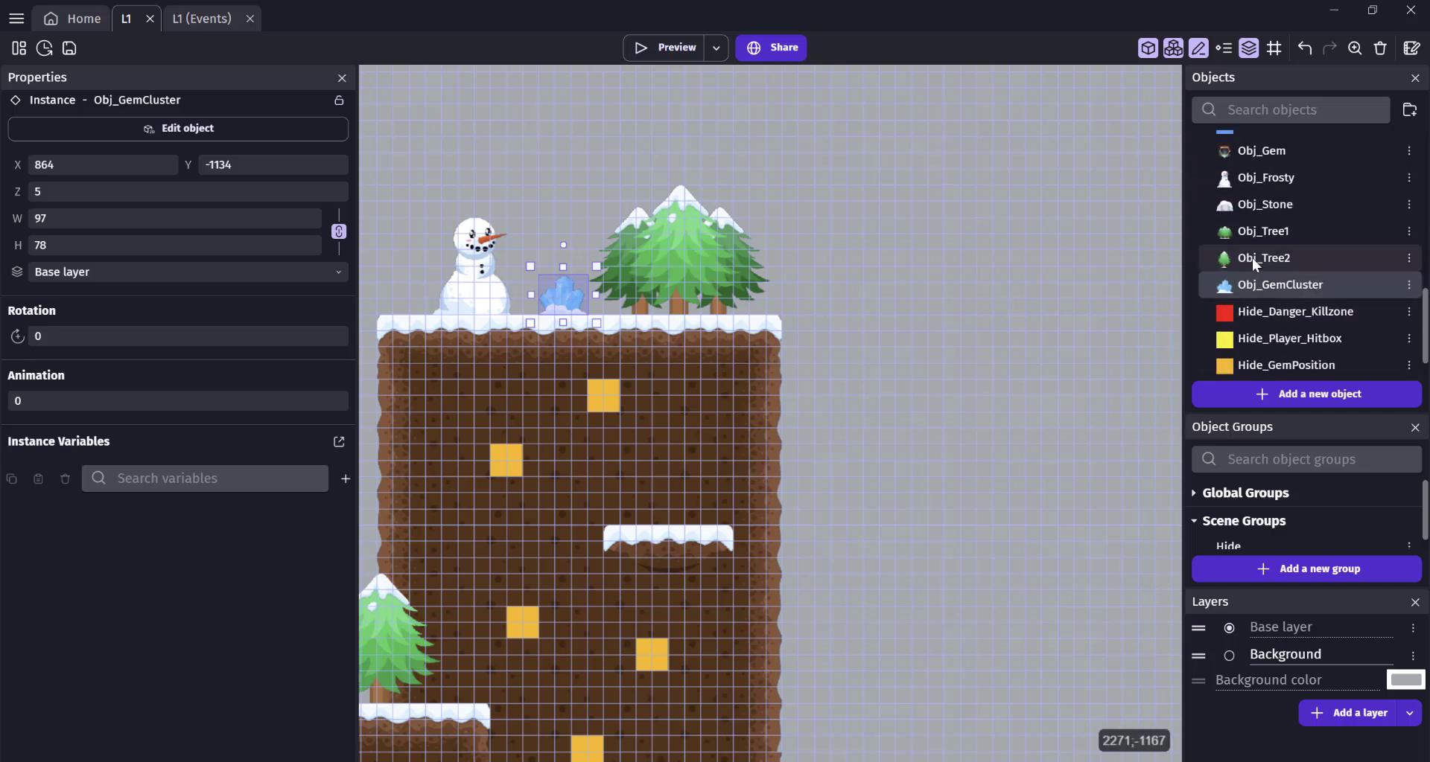
scroll(1258, 282, up, 3)
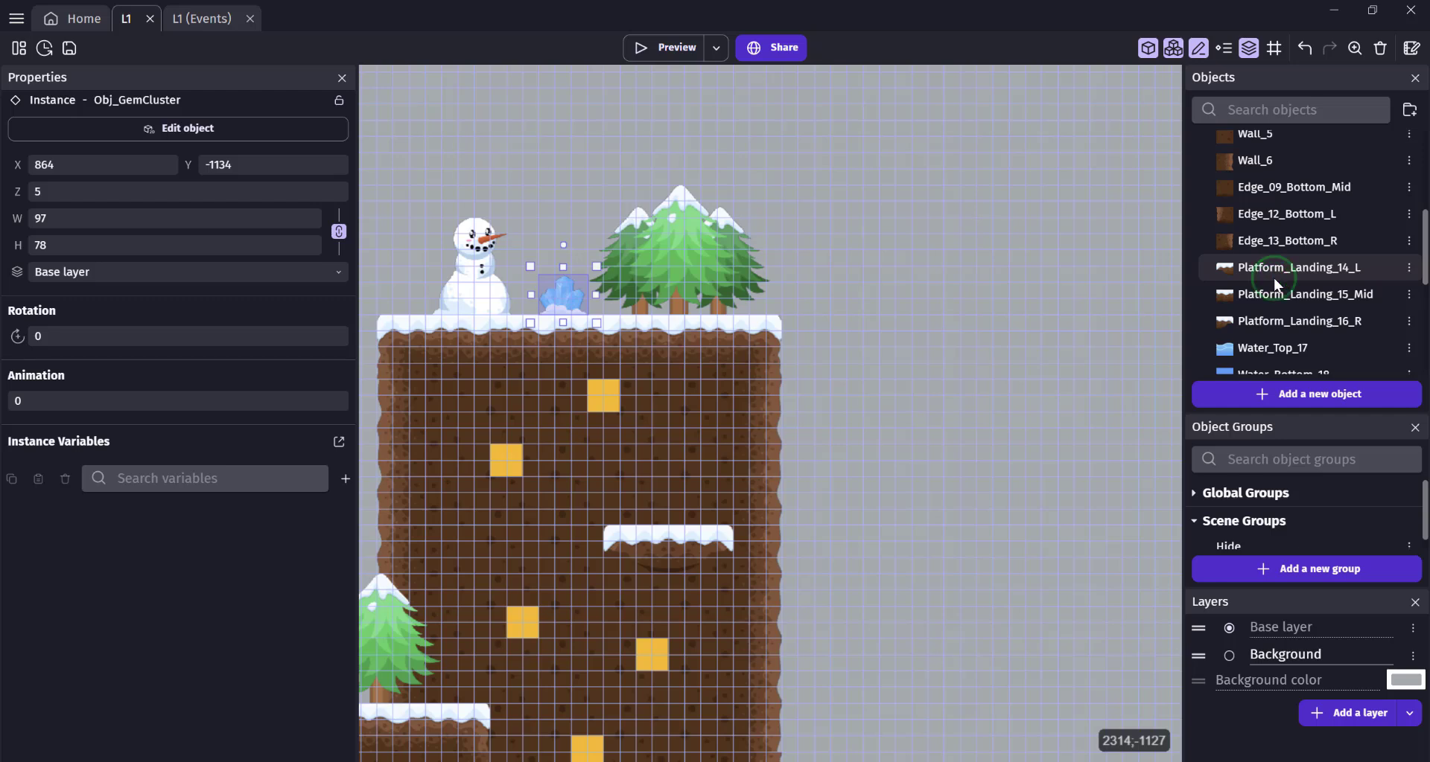
drag(1281, 268, 940, 436)
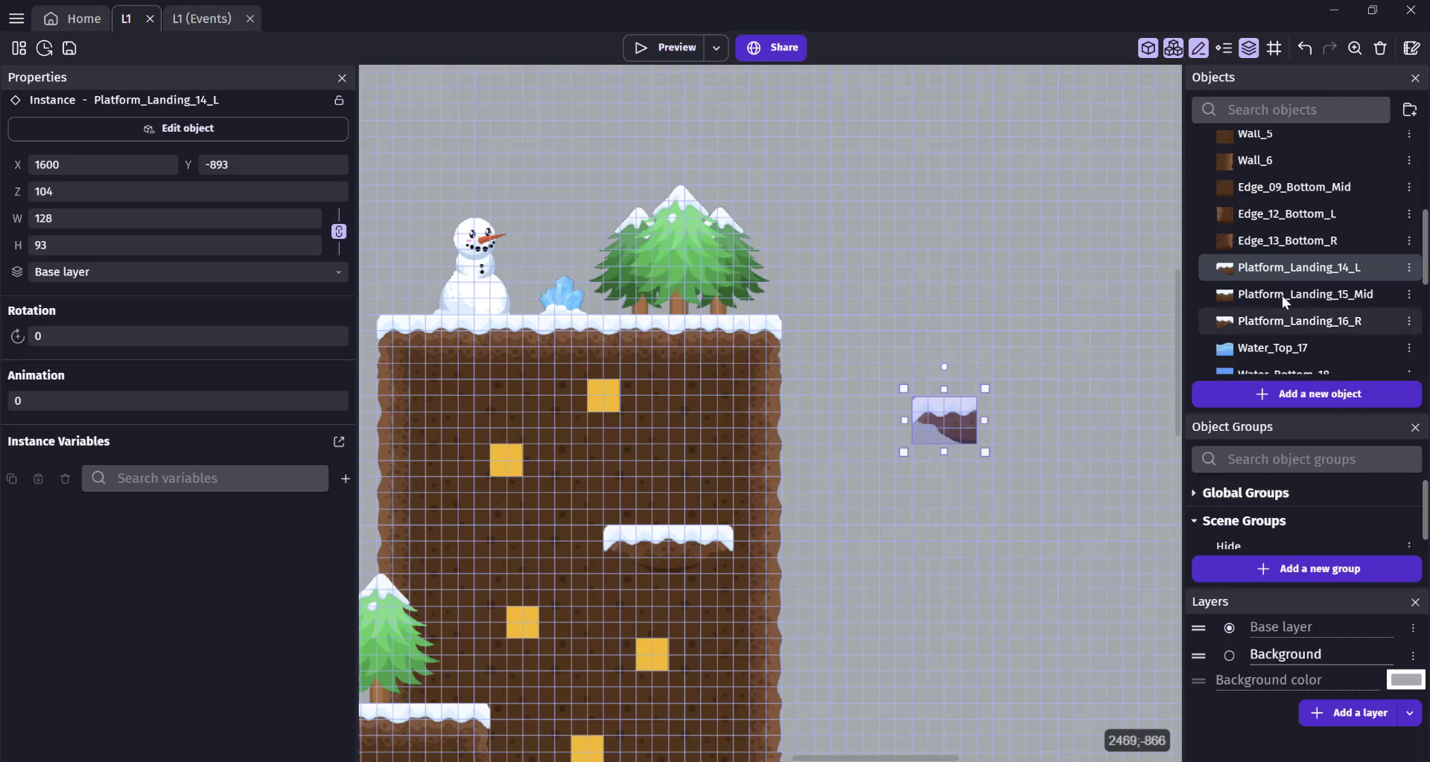
drag(1257, 320, 1106, 421)
drag(1295, 295, 1065, 425)
Widen the middle landing piece until it meets the right piece, and hide the grid
click(977, 446)
scroll(976, 444, up, 5)
click(1054, 403)
middle_drag(950, 558, 756, 609)
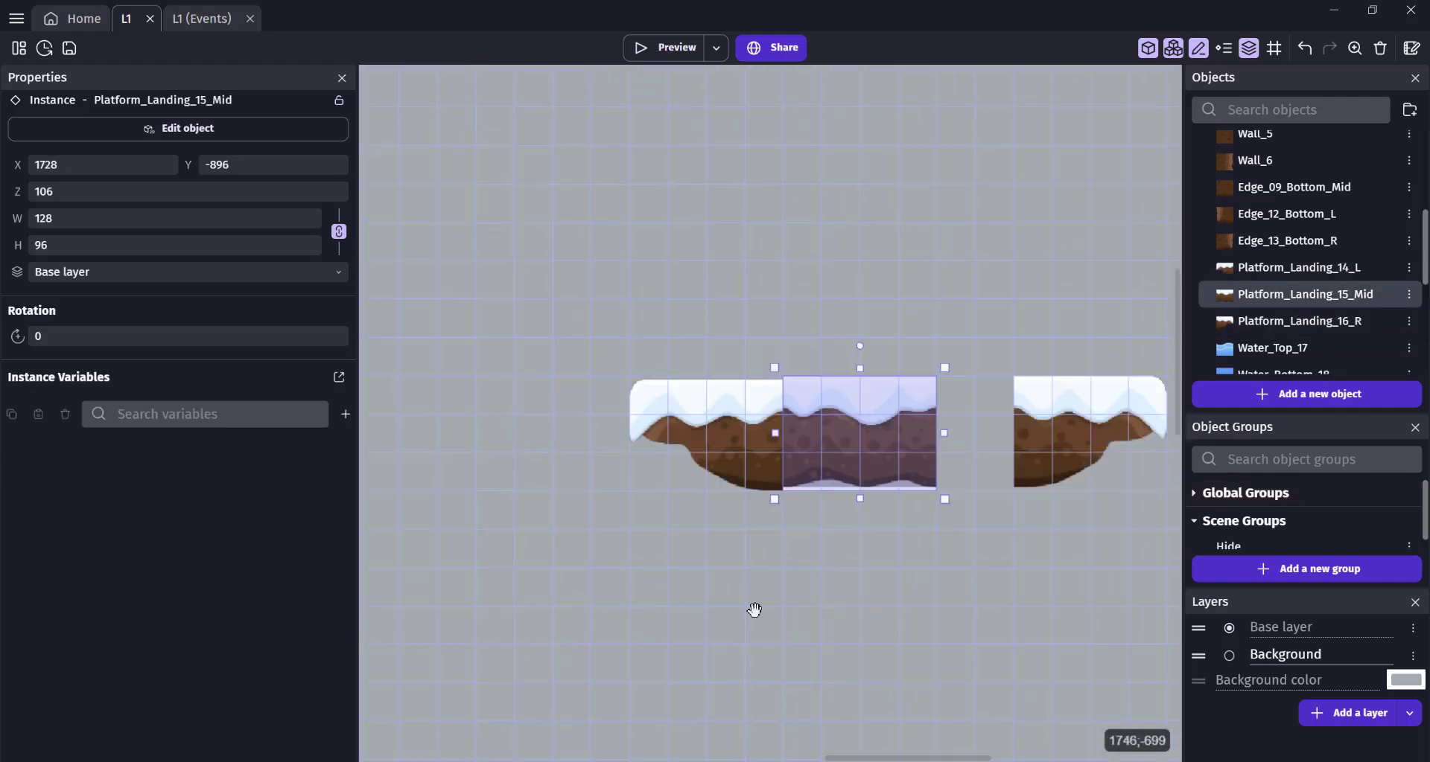
drag(813, 419, 890, 418)
click(1273, 49)
click(1324, 98)
Resize the middle landing piece to about 201 by 92 and align the snowy tops of the three landing pieces
click(770, 439)
click(953, 447)
drag(957, 484, 956, 477)
click(812, 443)
click(624, 406)
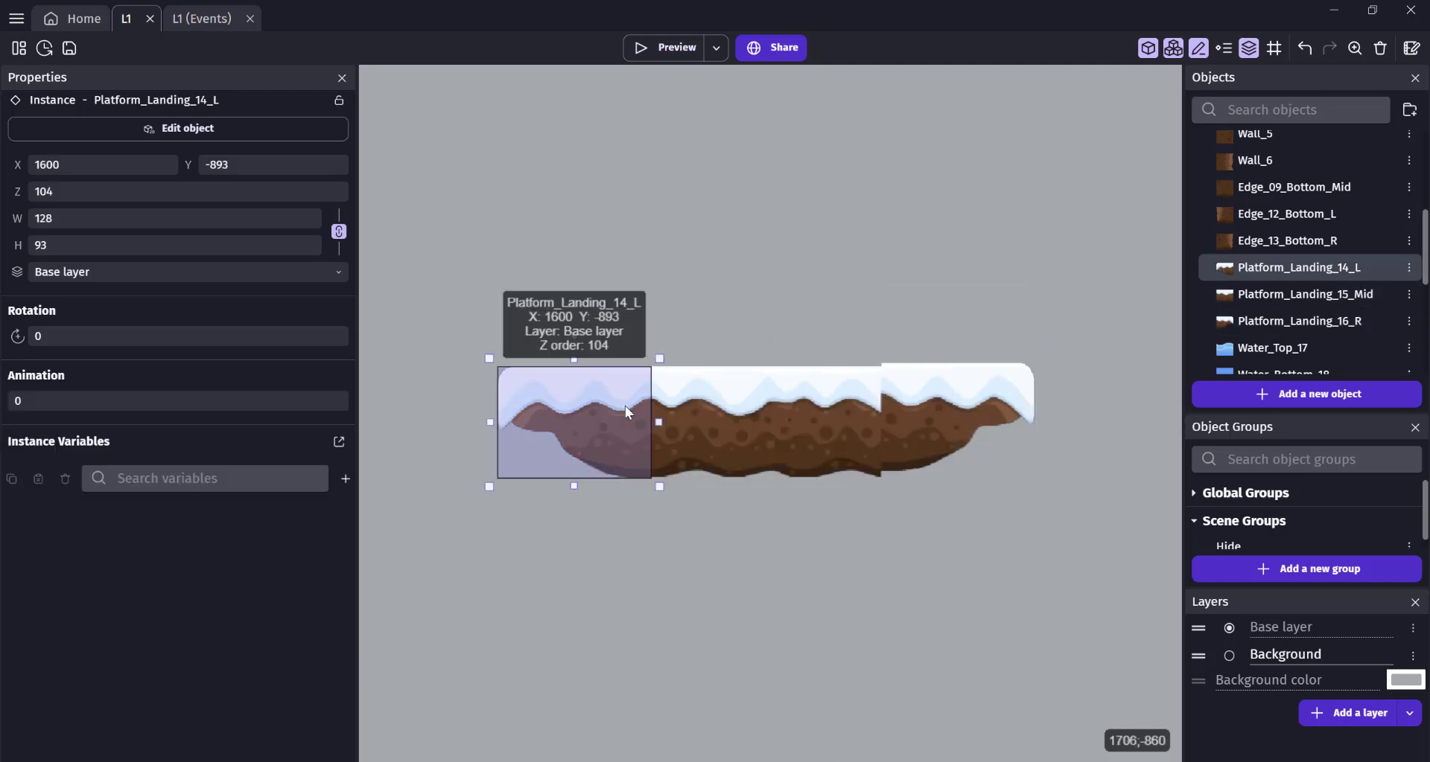
click(723, 424)
double_click(48, 165)
text(1600)
drag(673, 432, 837, 439)
click(917, 432)
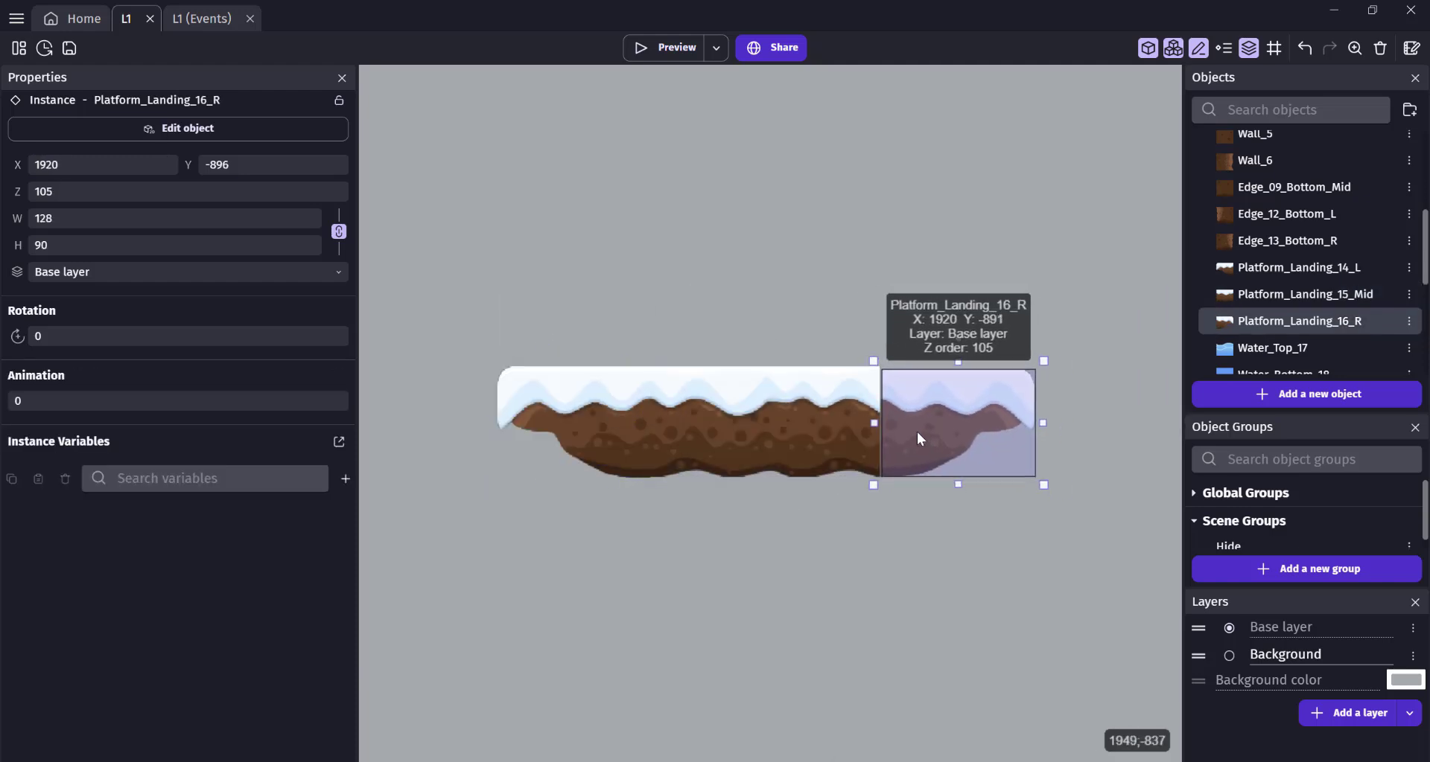
click(803, 538)
Set the Z order of Platform_Landing_15_Mid to 1
click(766, 417)
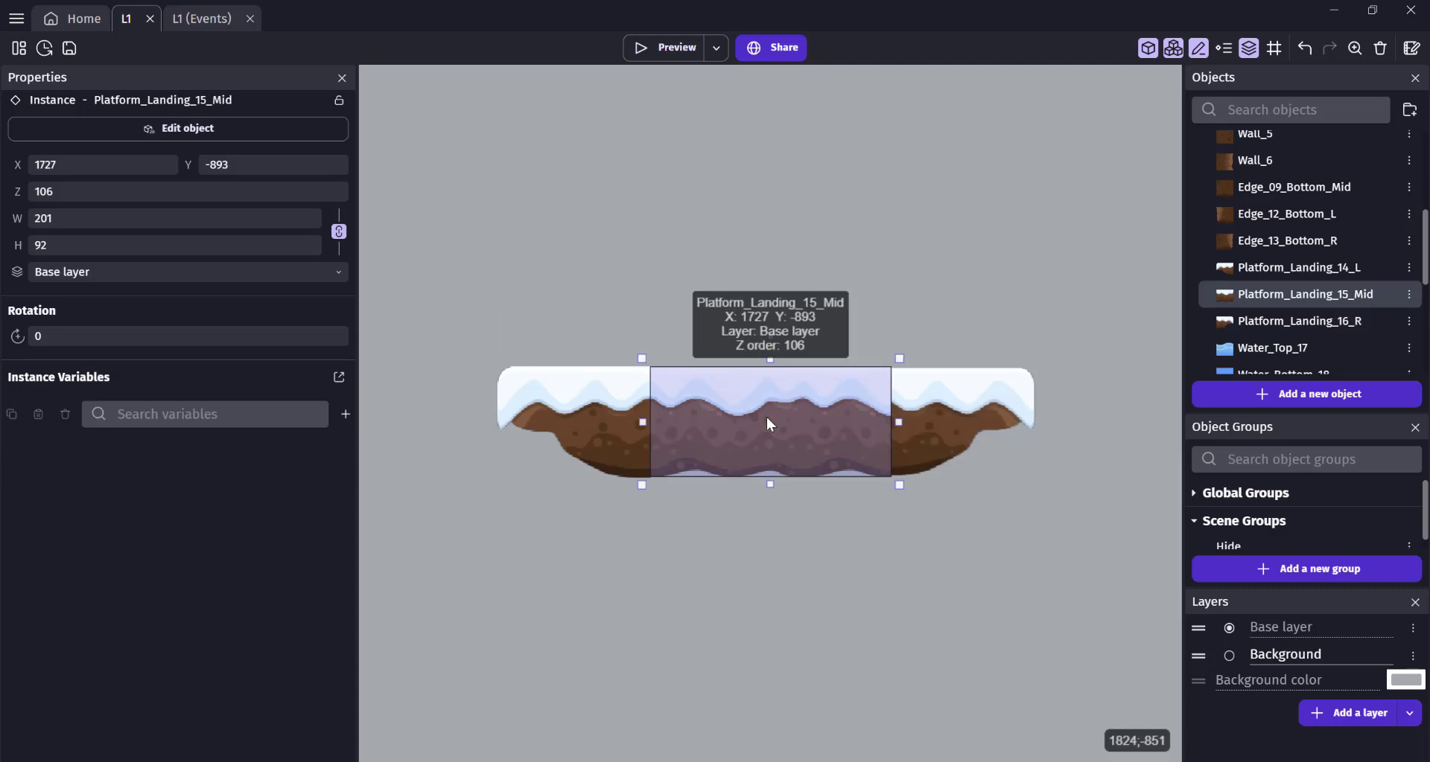
double_click(67, 191)
text(1)
Move Platform_Landing_16_R over the middle piece's end at X 1899, and set its Y to -893
click(945, 428)
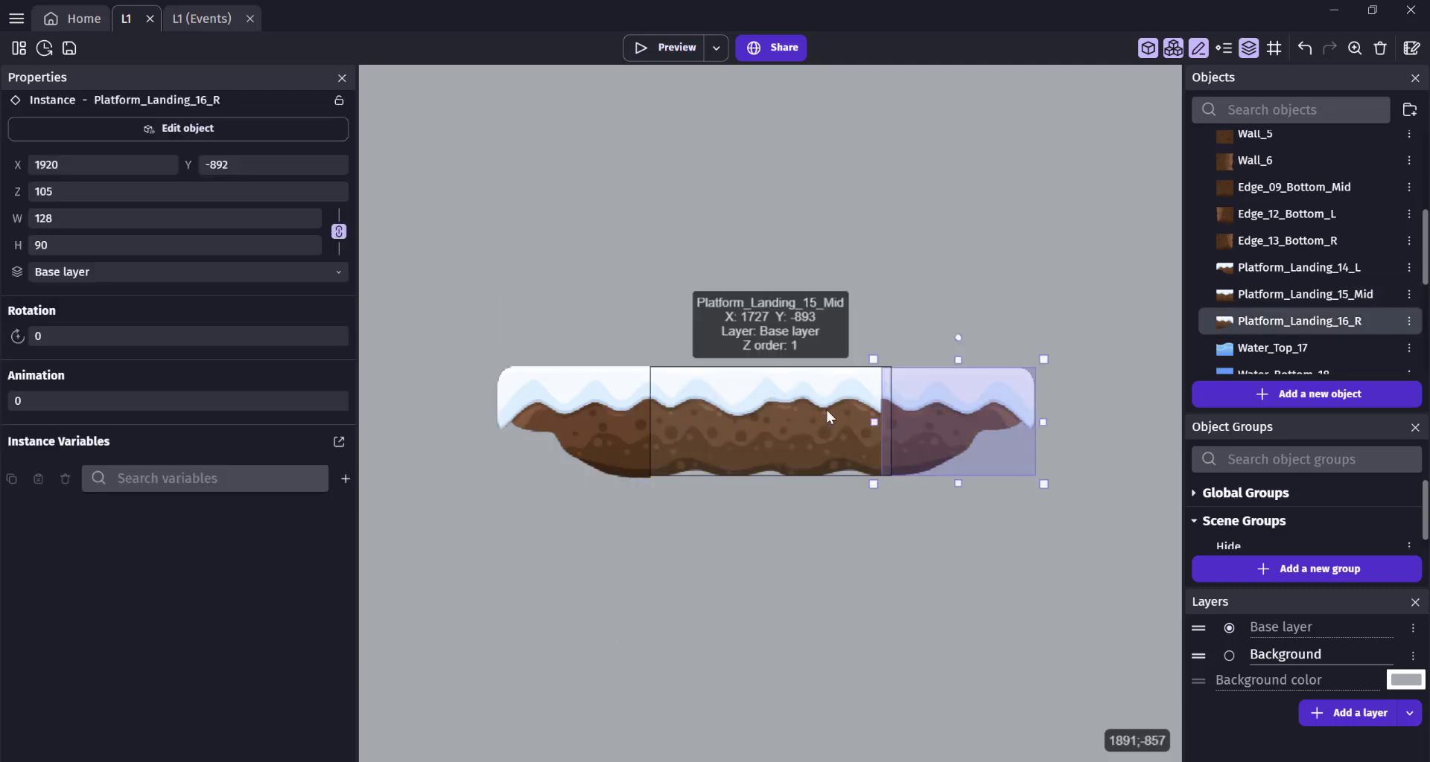
double_click(239, 165)
text(893)
click(657, 615)
click(853, 427)
mouse_move(900, 419)
mouse_down()
mouse_move(877, 412)
mouse_move(921, 401)
mouse_move(913, 415)
mouse_up()
double_click(253, 166)
text(893)
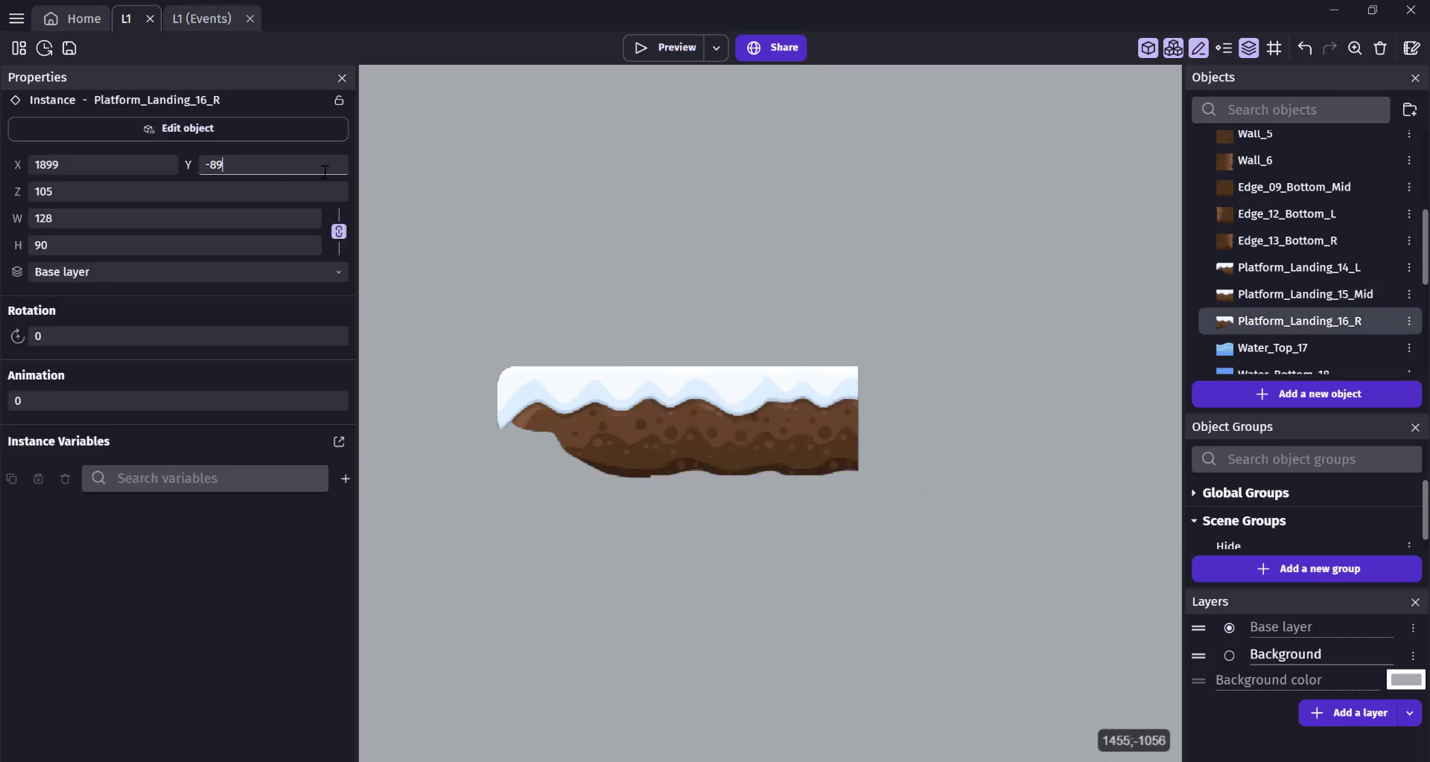
Trim the right landing piece's height to 87 and the left landing piece's height to 91
click(774, 589)
click(912, 428)
click(588, 428)
click(646, 583)
Move Obj_GemCluster onto the right end of the new floating platform, at about X 1890, Y -966
scroll(903, 544, down, 5)
middle_drag(903, 543, 1046, 685)
drag(400, 473, 1037, 580)
scroll(1089, 596, up, 8)
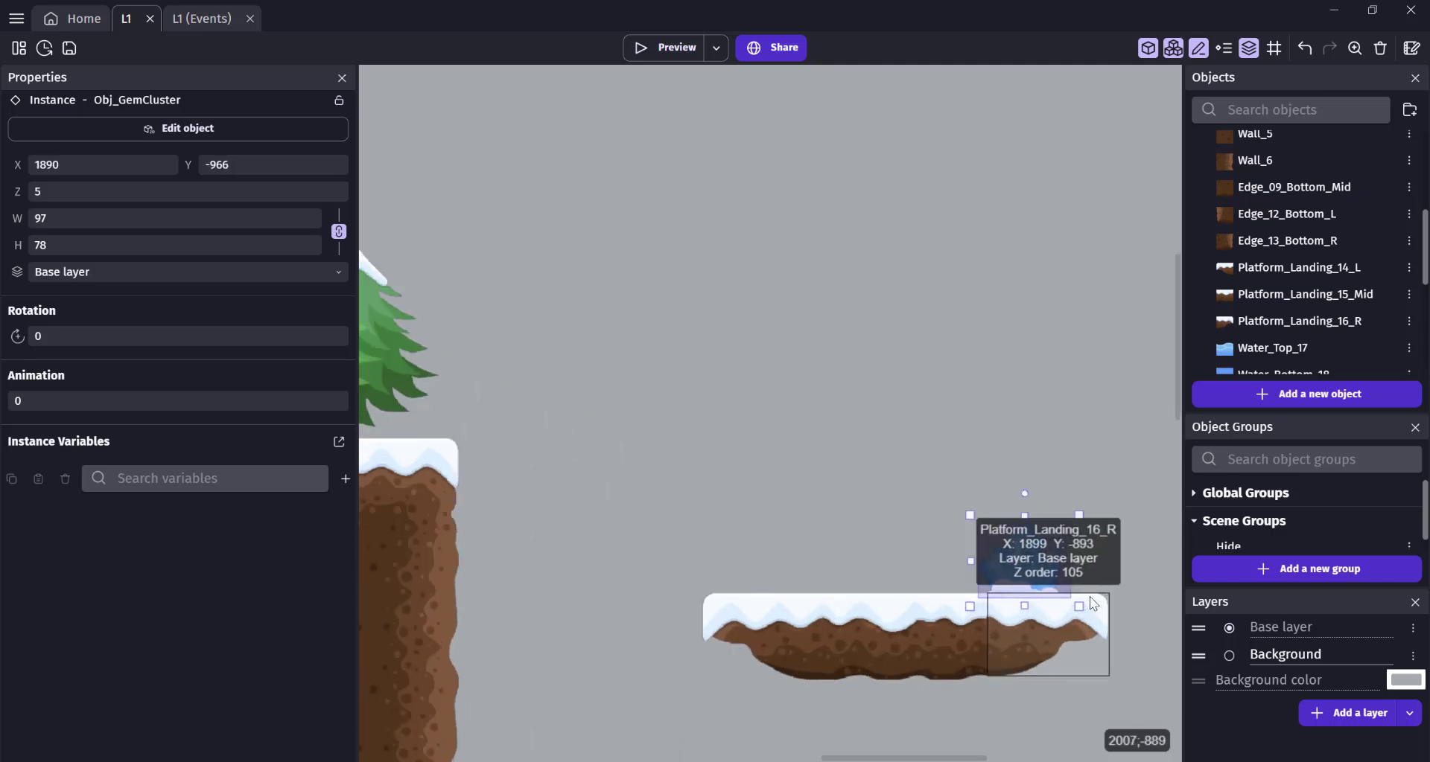
click(879, 533)
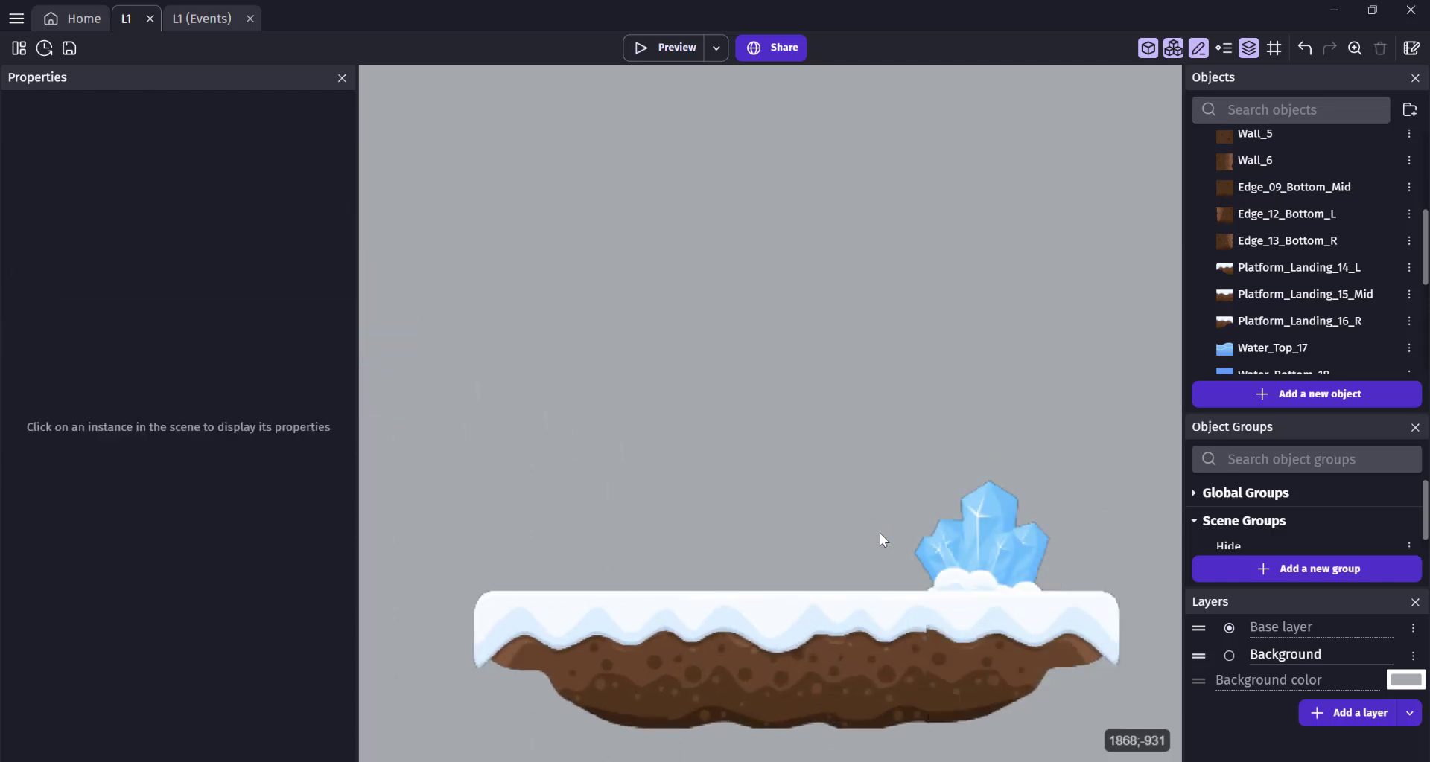
Show the grid again and nudge the gem cluster slightly upward on the floating platform
click(986, 605)
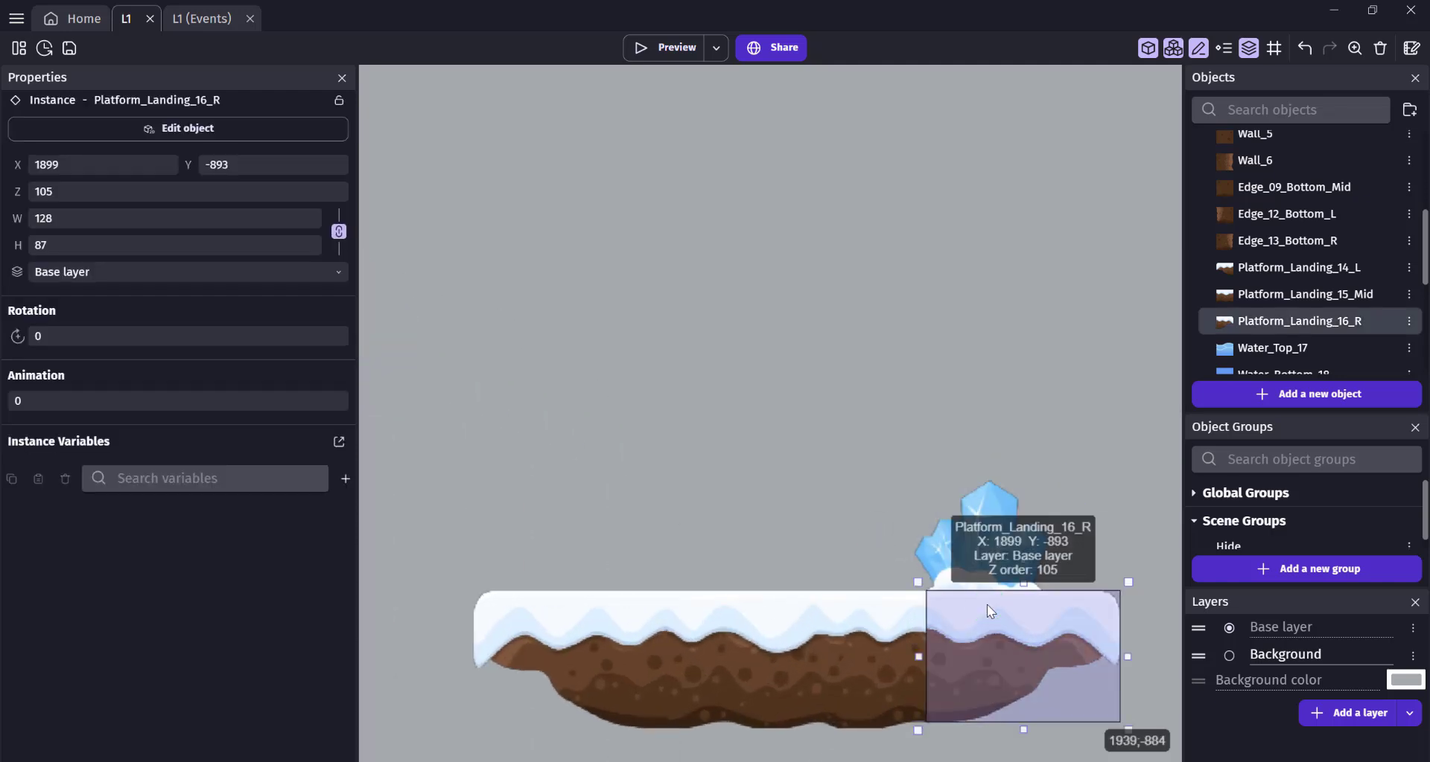
click(1274, 49)
click(1329, 101)
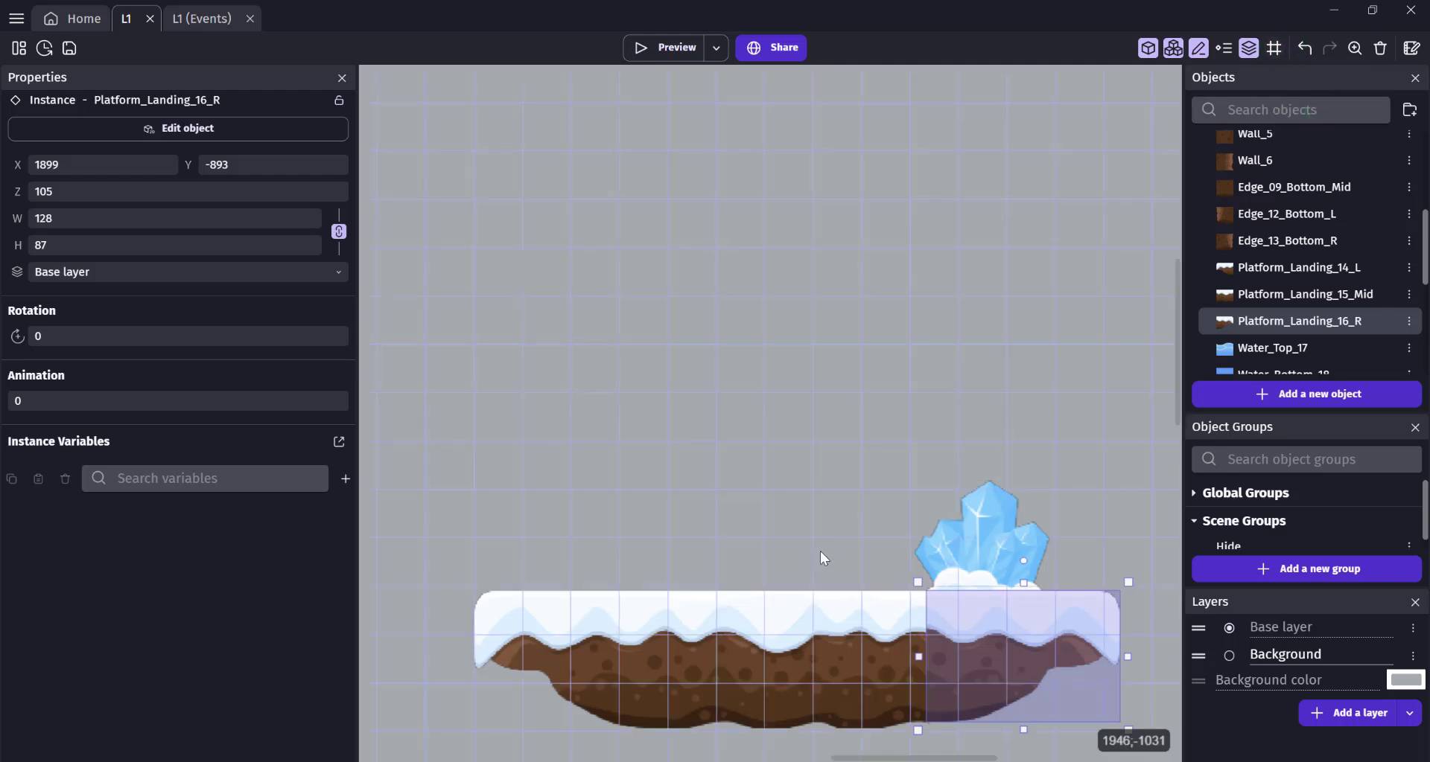
mouse_move(998, 556)
mouse_down()
mouse_move(1016, 511)
mouse_move(988, 566)
mouse_move(988, 538)
mouse_up()
Select all three landing pieces and move them together slightly up and left, placing the middle piece at X 1716, Y -896
click(579, 641)
shift+click(747, 646)
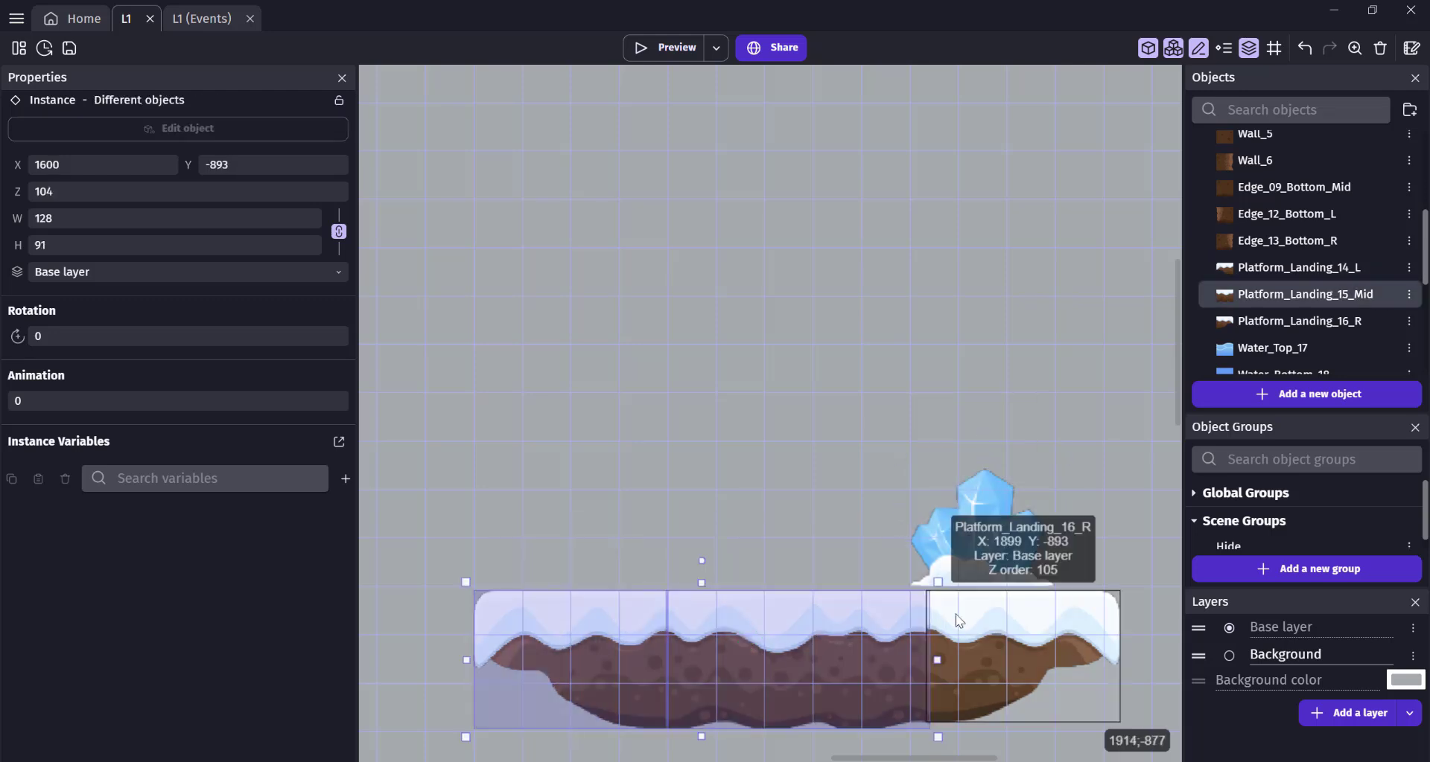
shift+click(957, 621)
mouse_move(834, 651)
mouse_down()
mouse_move(853, 637)
mouse_move(839, 635)
mouse_up()
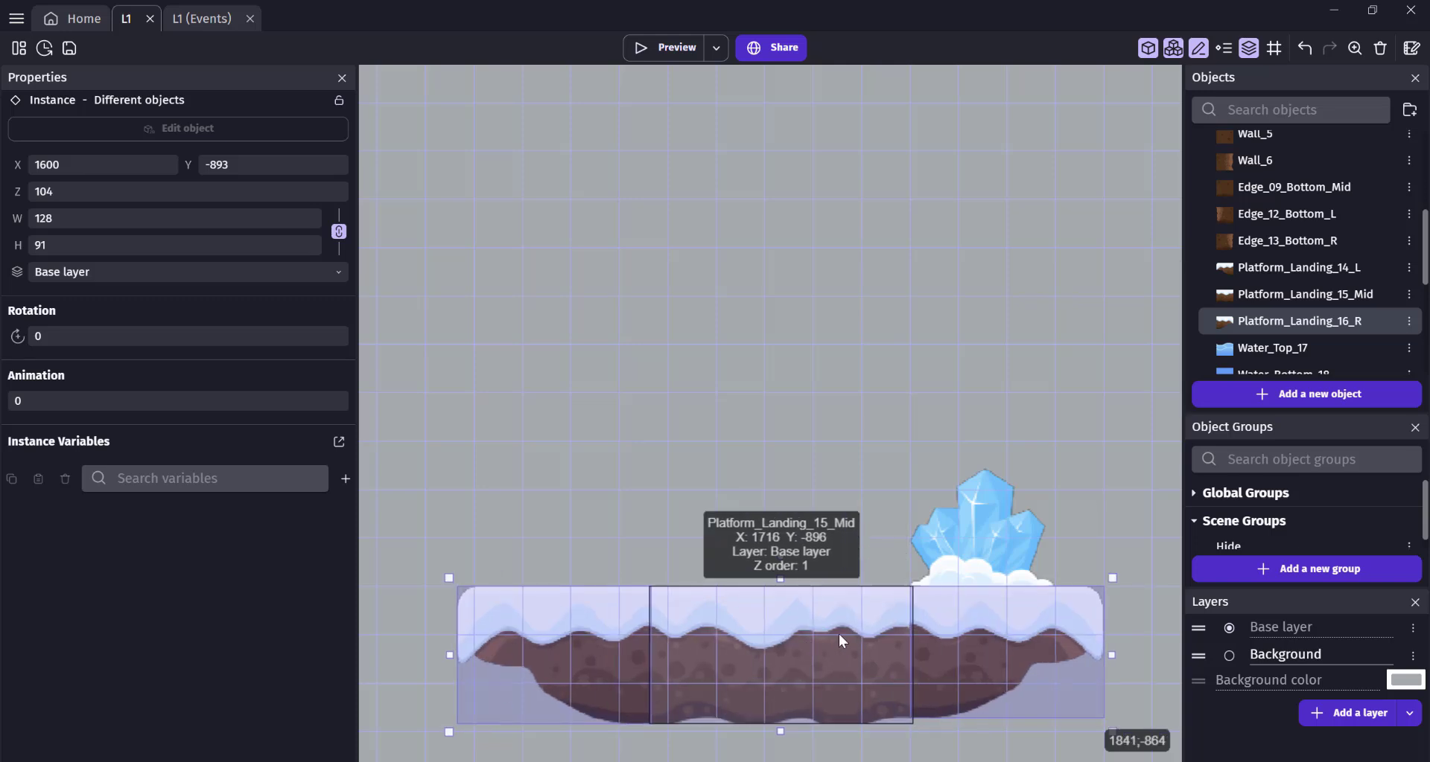
click(898, 561)
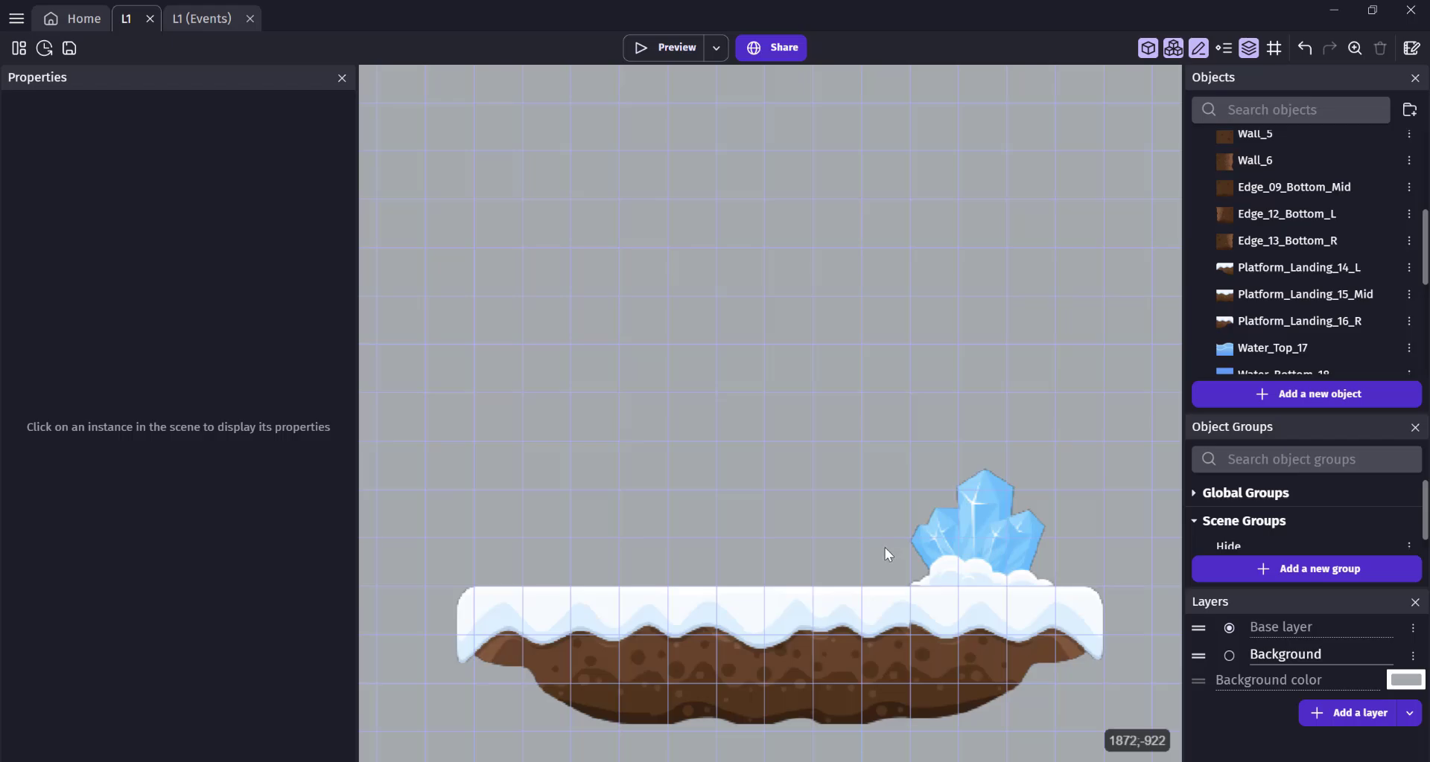
In L1's Camera events, change the camera centering target from Player to Obj_Frosty and preview the opening view
ctrl+scroll(893, 417, down, 2)
click(642, 54)
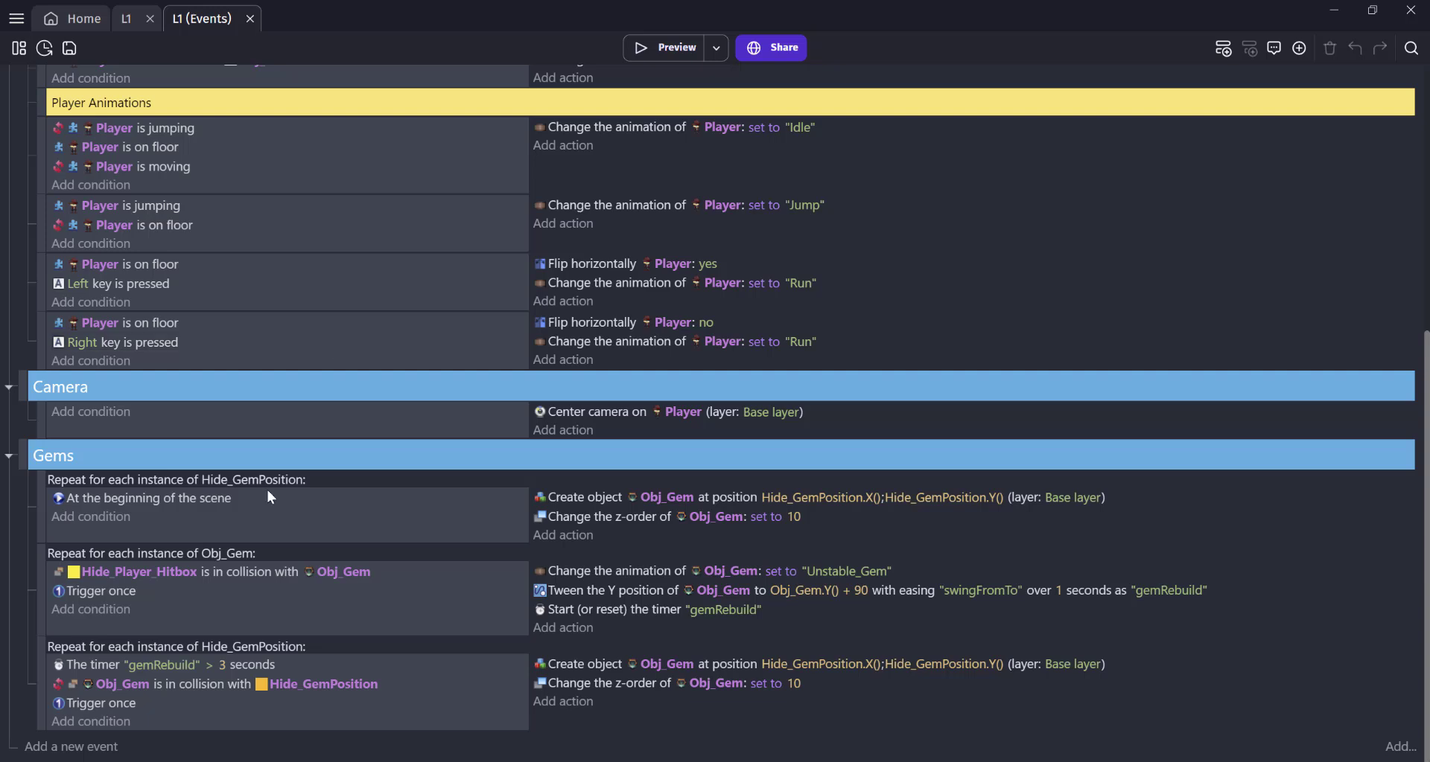
click(694, 412)
text(fro)
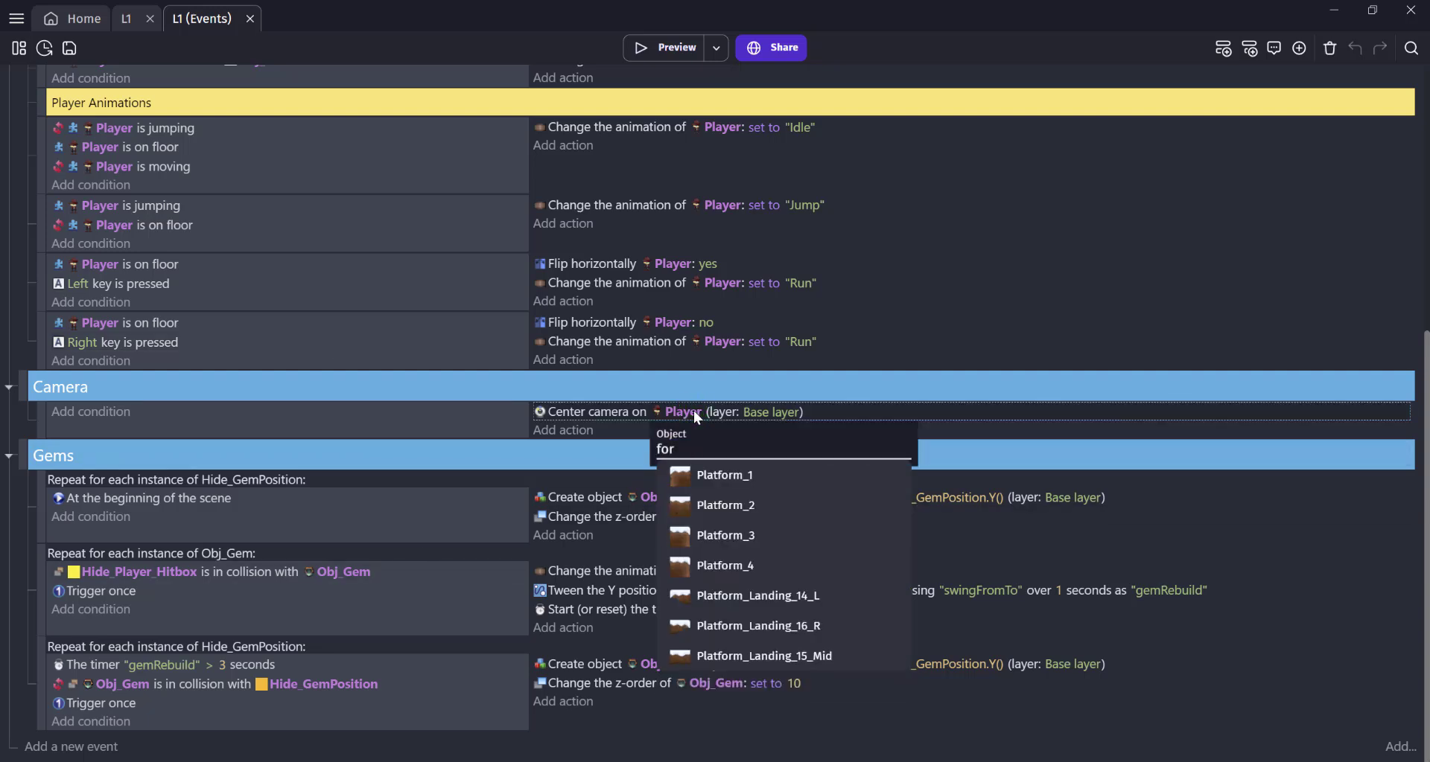
click(723, 475)
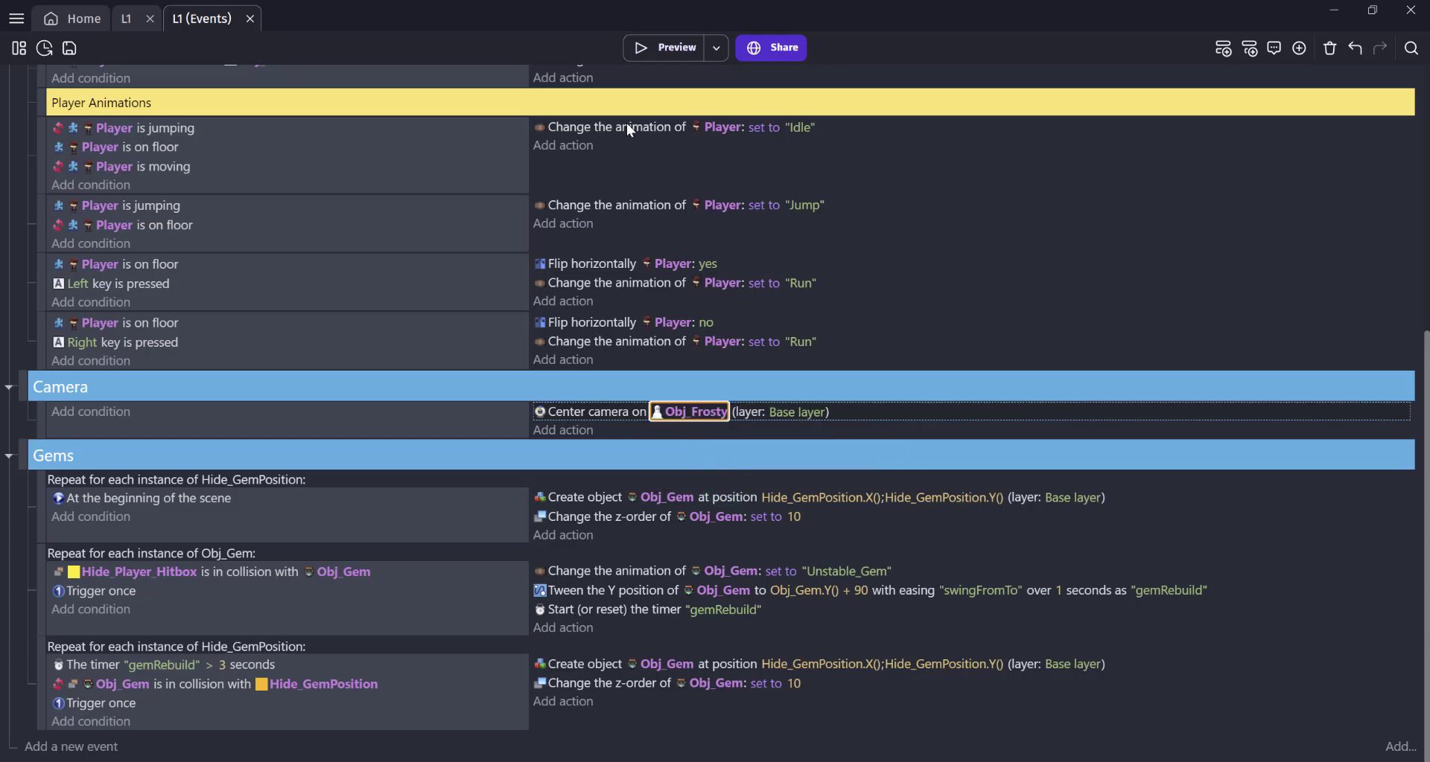
click(667, 47)
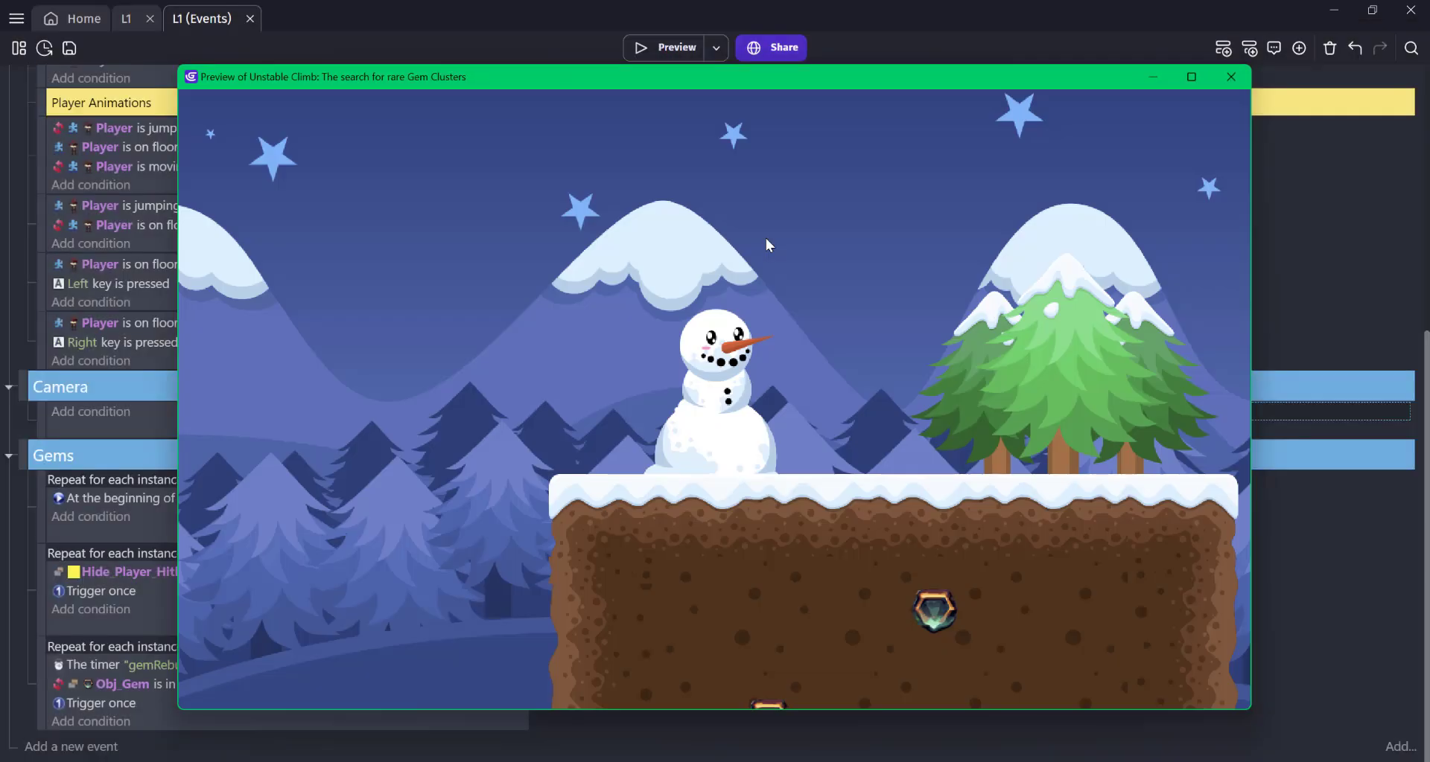
click(1228, 79)
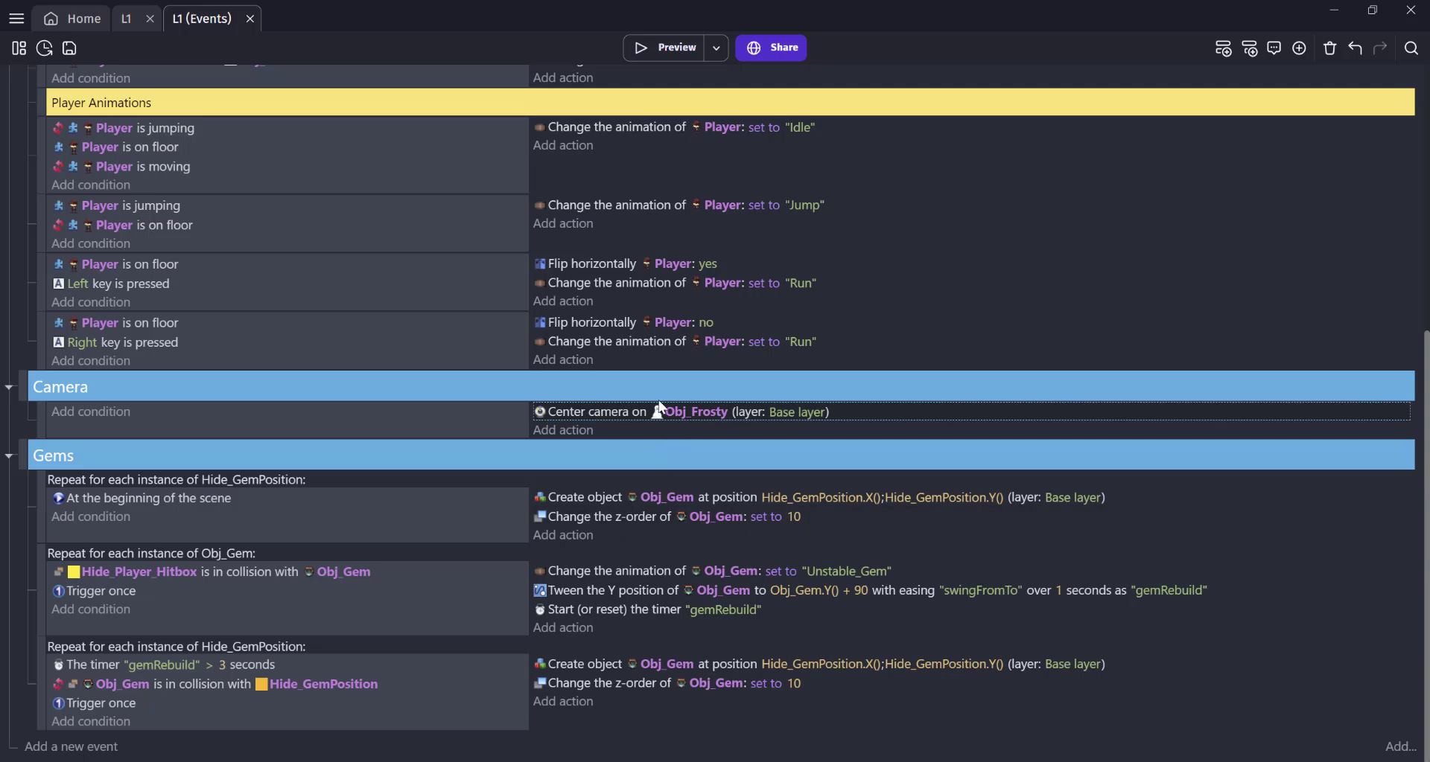
Create a new sprite object in L1 named Hide_CameraOpening and copy its name
click(128, 20)
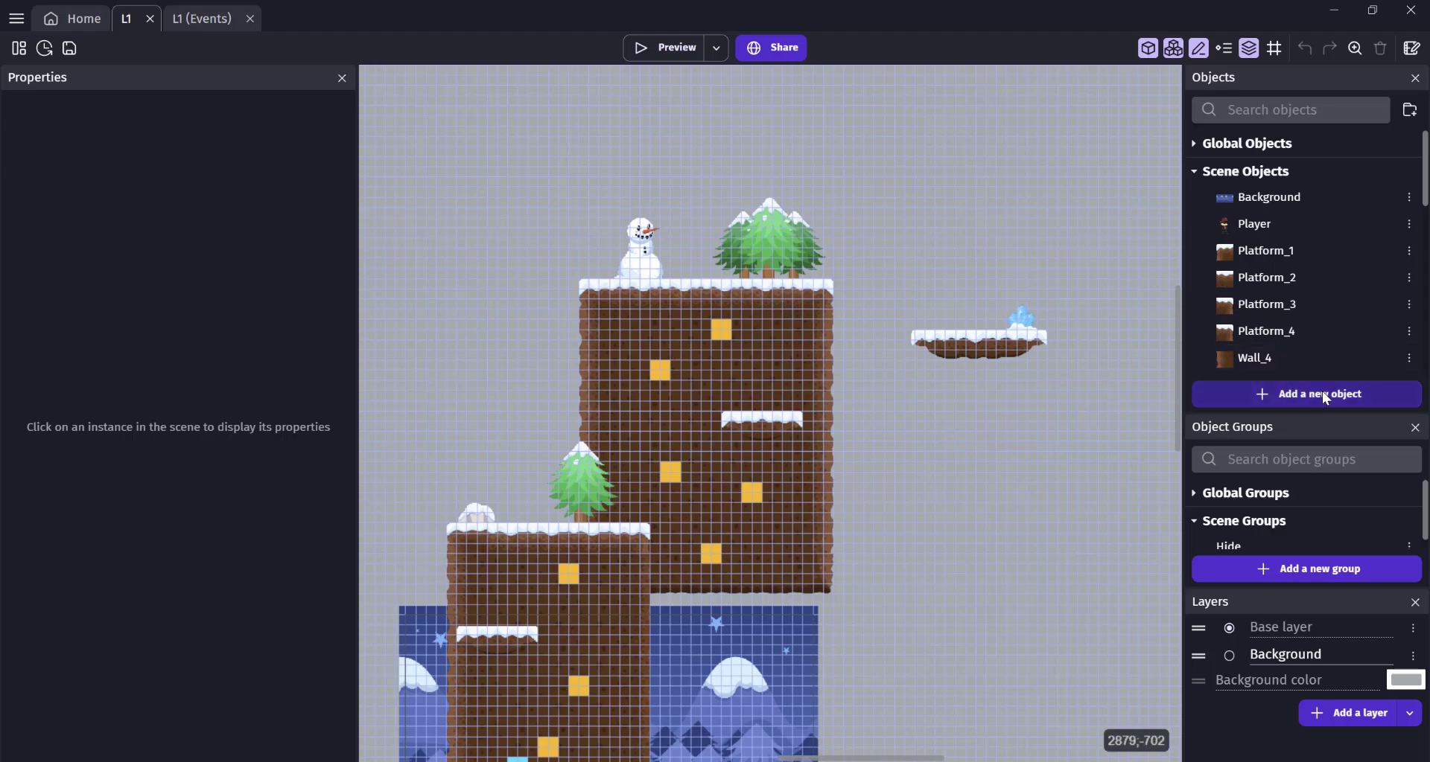
scroll(1302, 260, down, 5)
click(1266, 394)
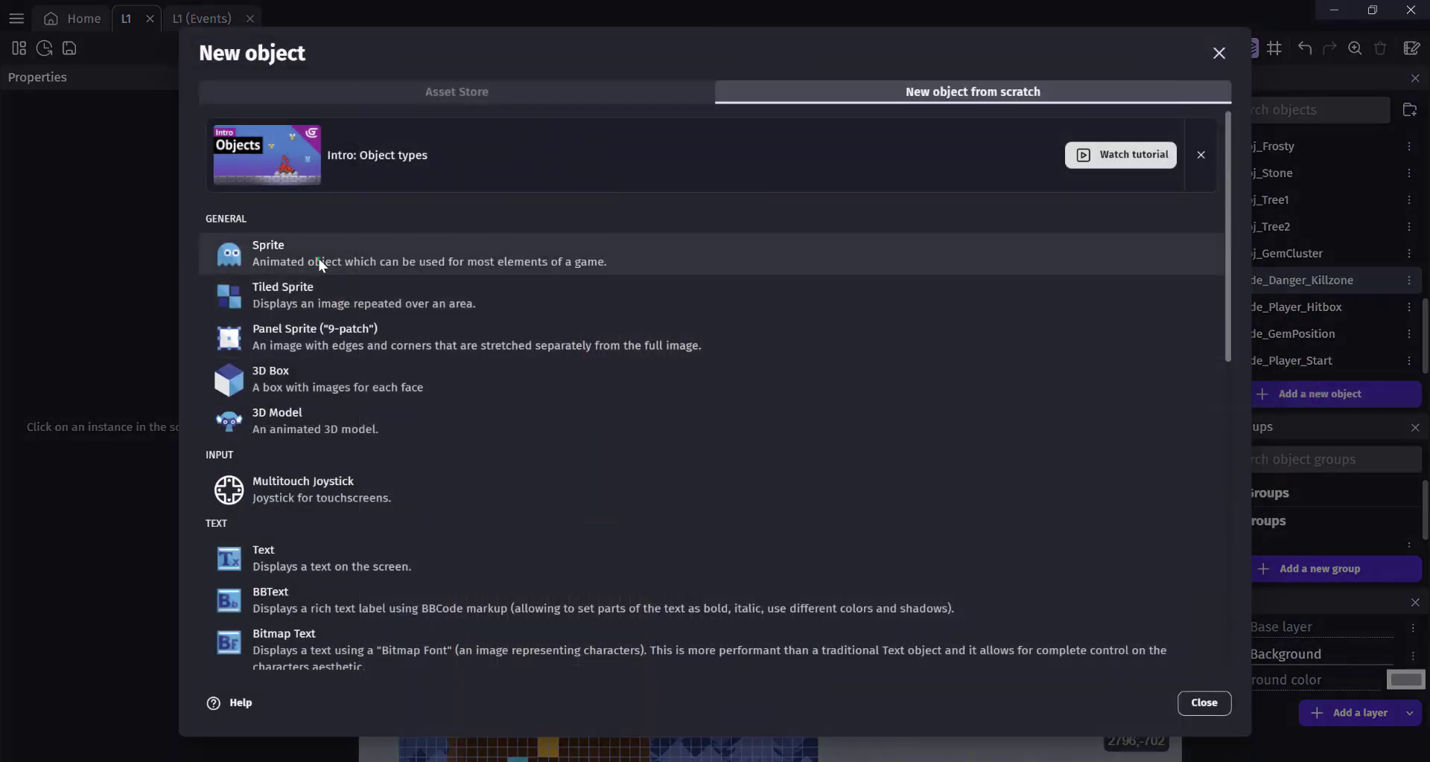
click(320, 257)
double_click(254, 139)
text(Hide_CameraOpening)
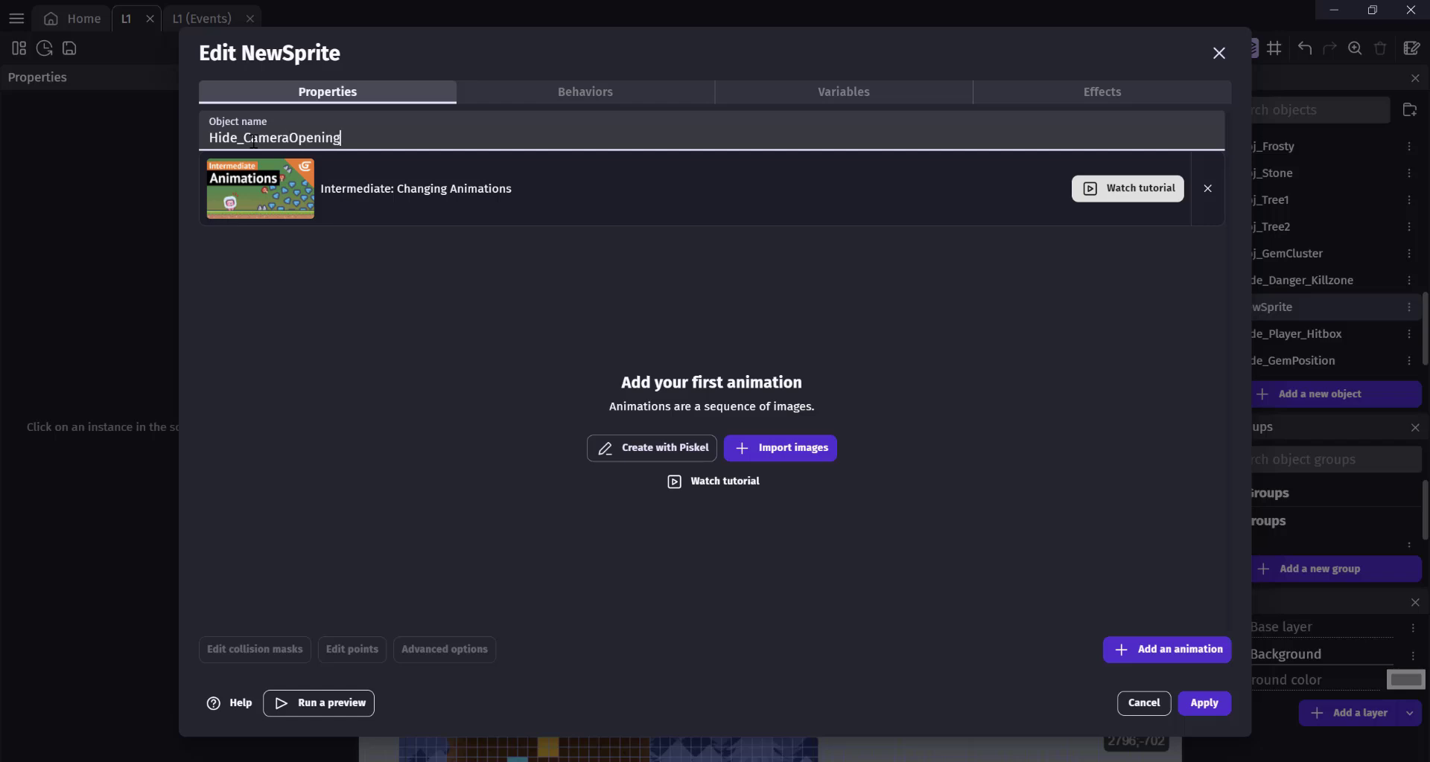
double_click(253, 142)
key(ctrl+c)
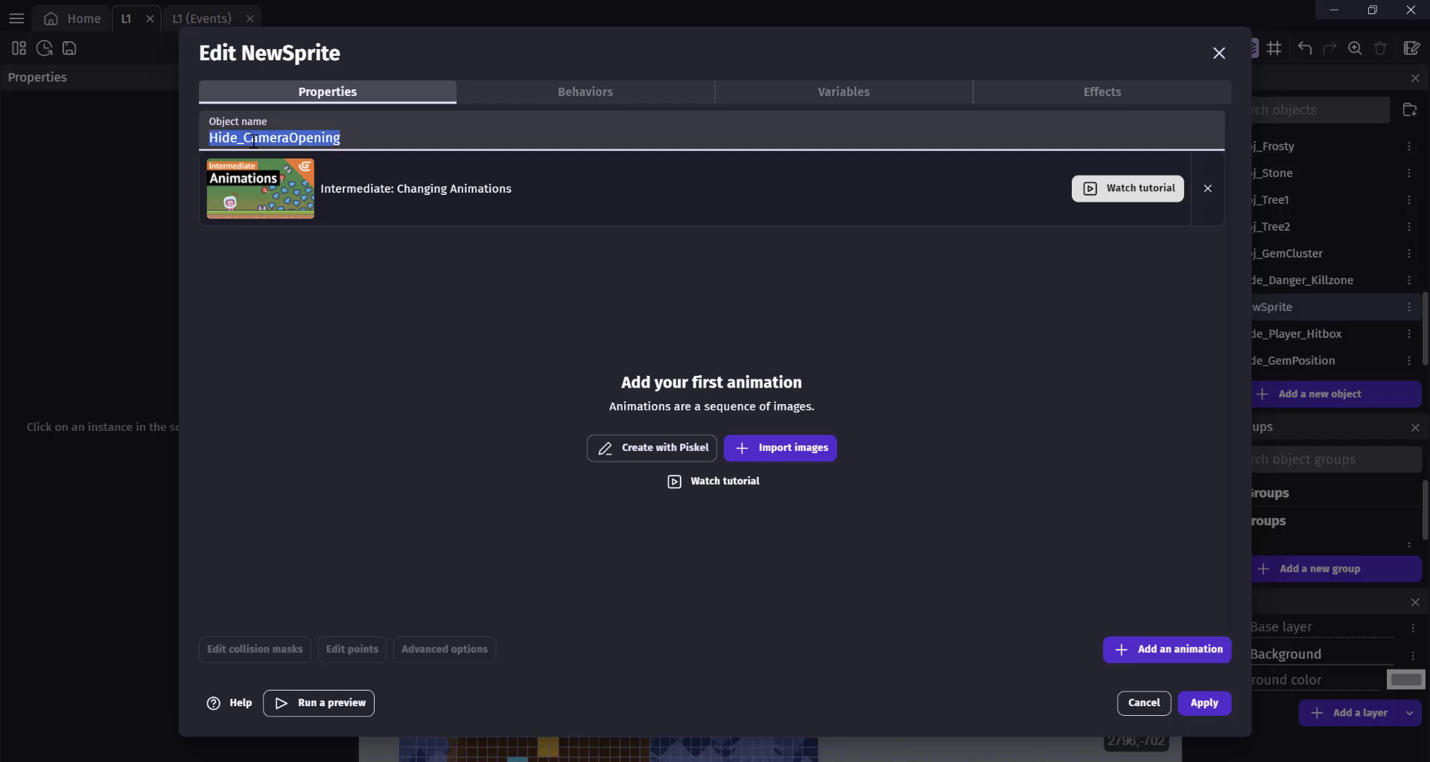
Draw the sprite's image as a solid blue (#0400ff) square in Piskel, name it Hide_CameraOpening, save it, and apply the object
click(659, 449)
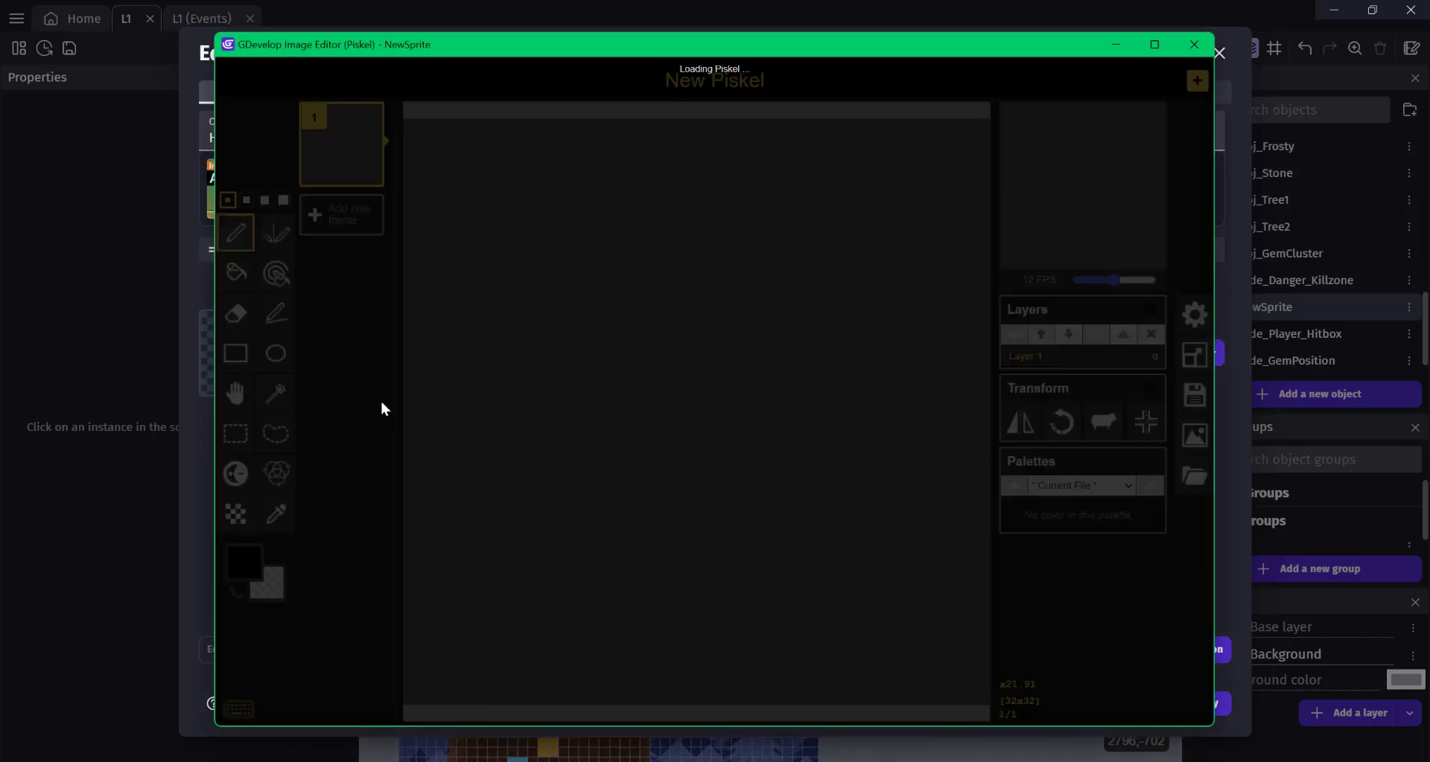
click(403, 482)
click(382, 414)
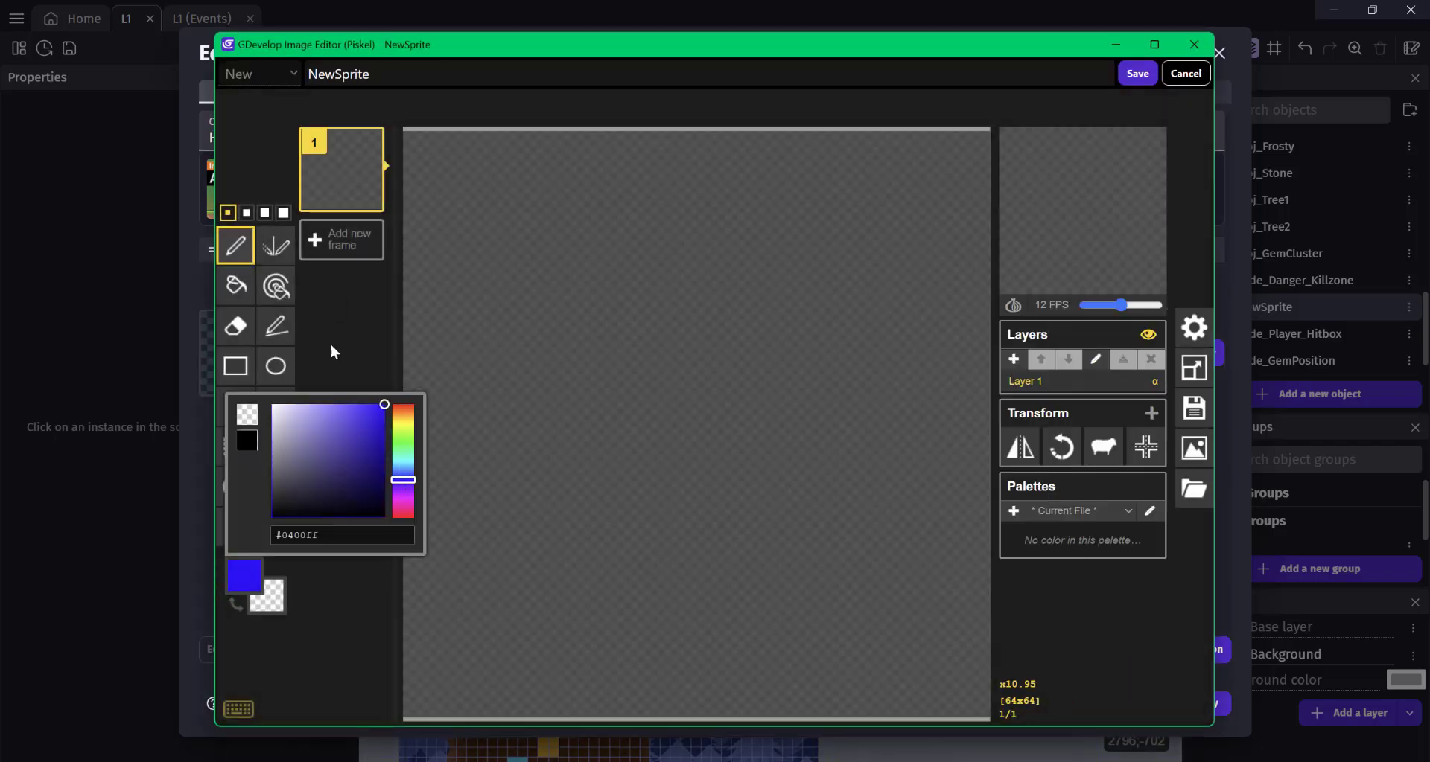
click(235, 286)
click(569, 344)
double_click(372, 74)
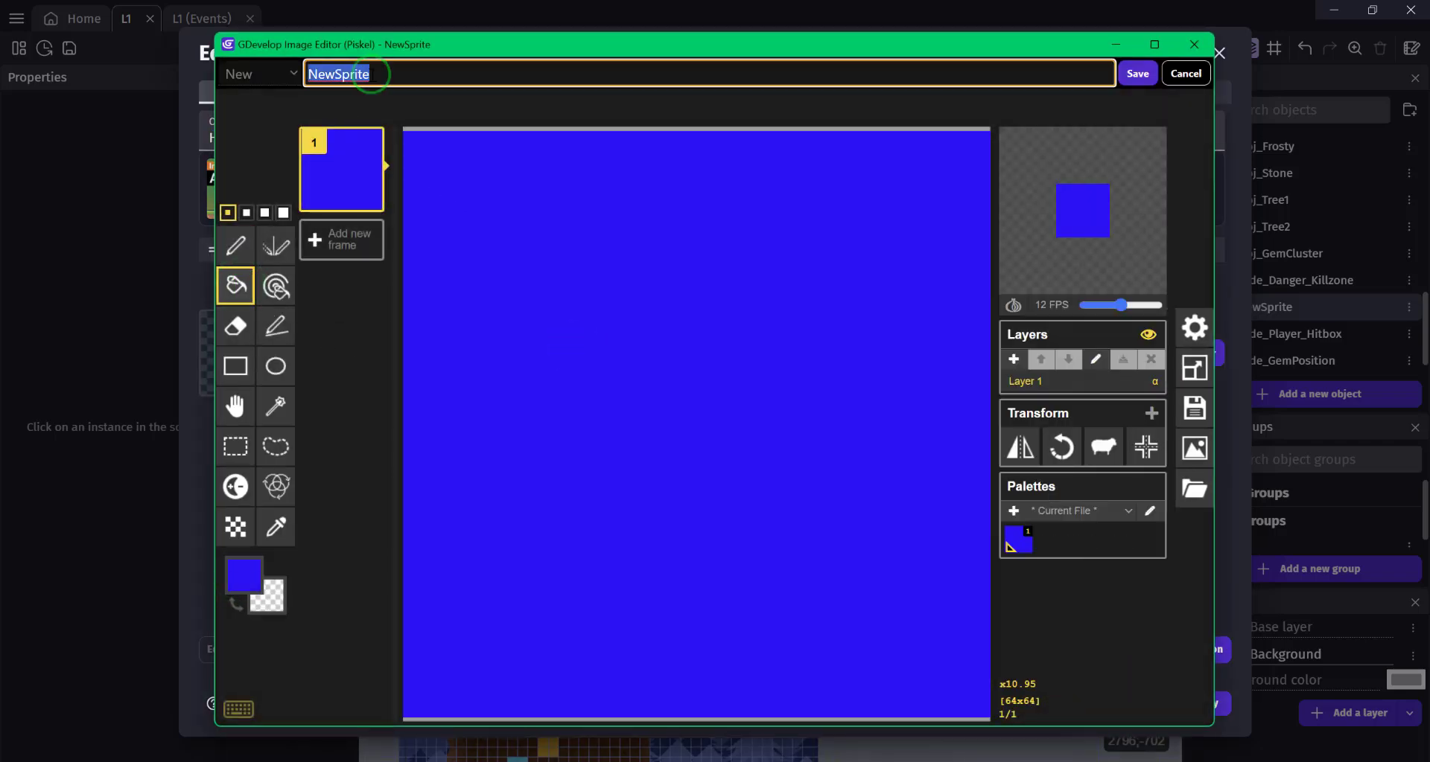
key(ctrl+v)
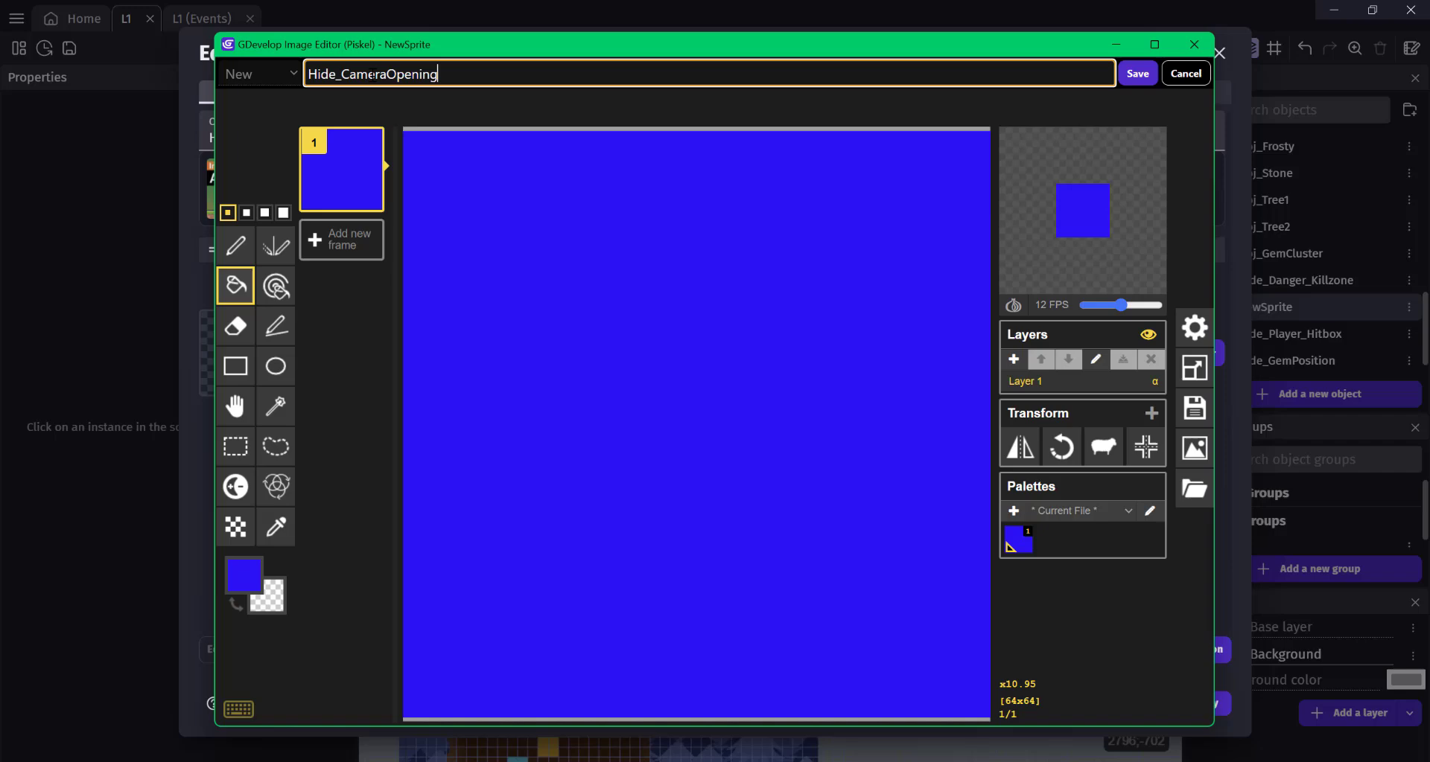
click(1137, 74)
click(1193, 702)
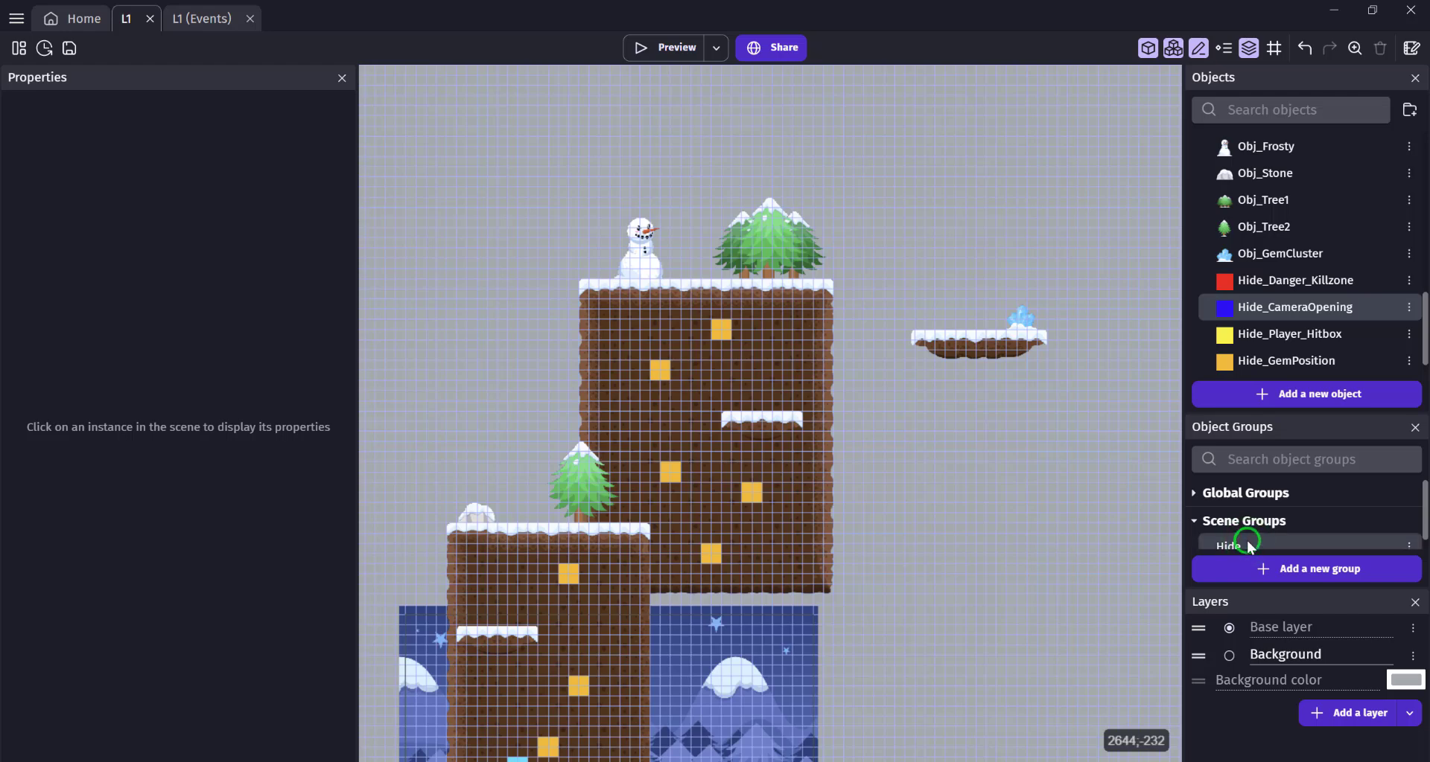
Add Hide_CameraOpening to the Hide object group and place an instance in the air between the snowy trees and the floating gem platform
click(1253, 545)
click(442, 481)
text(hi)
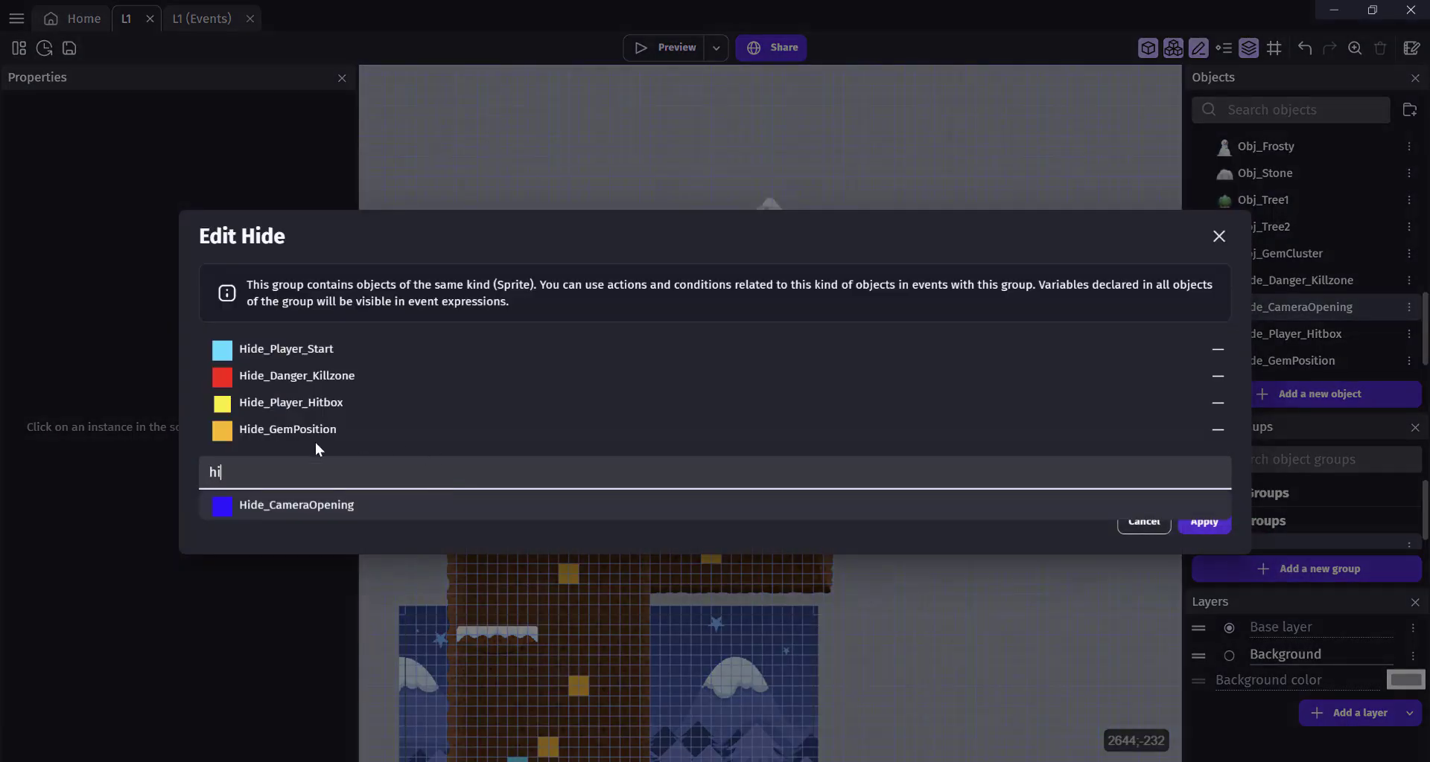
click(275, 507)
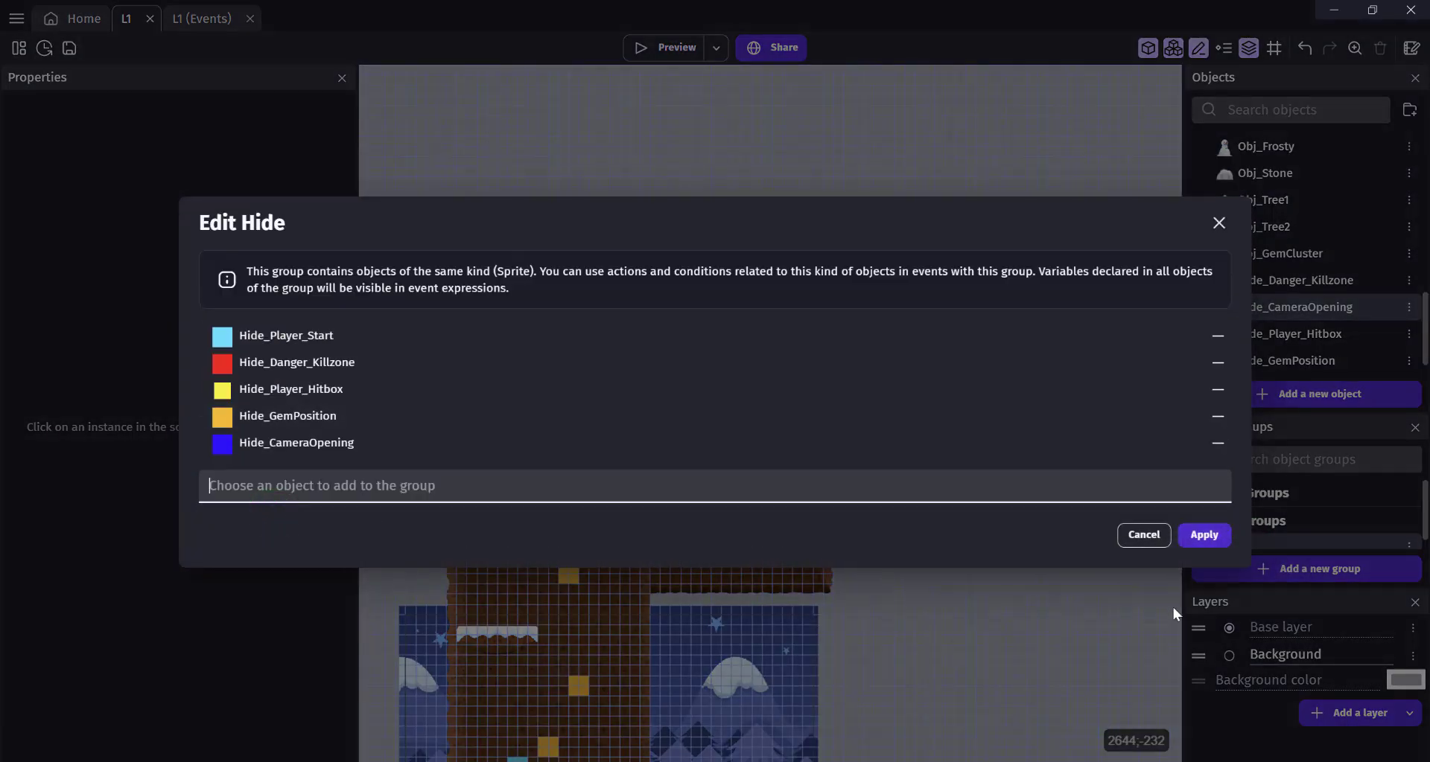
click(1204, 534)
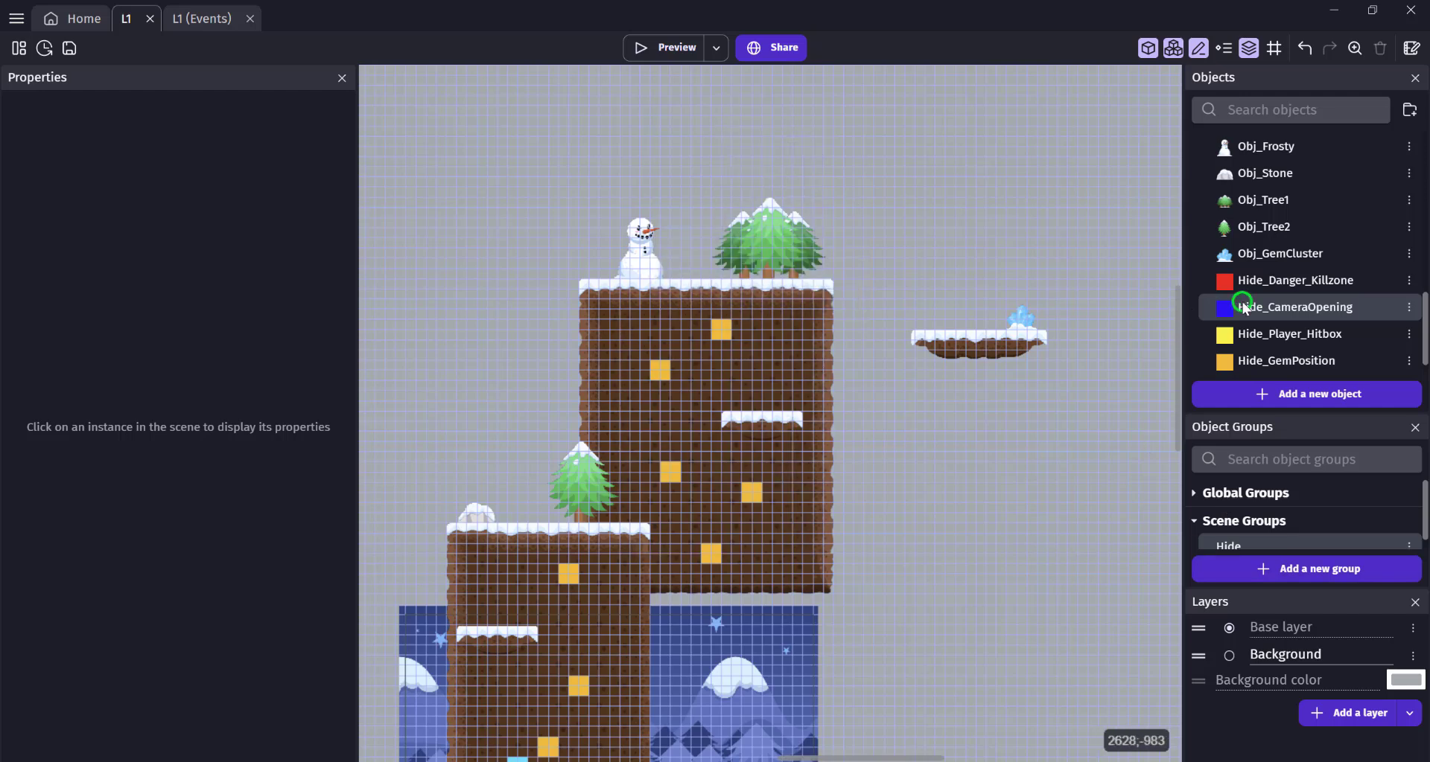
drag(1243, 307, 899, 175)
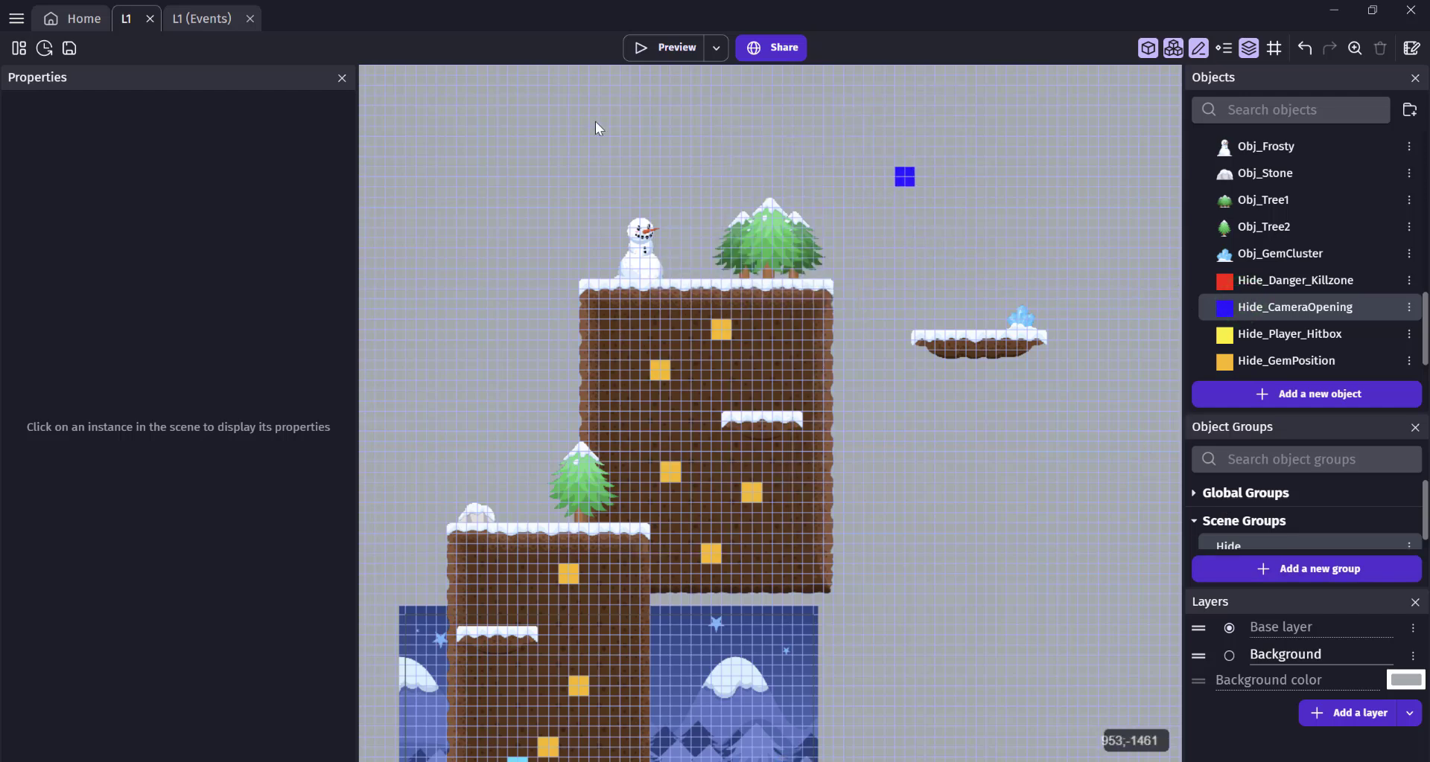
In L1's Camera events, change the camera centering target to Hide_CameraOpening and preview the opening view
click(196, 19)
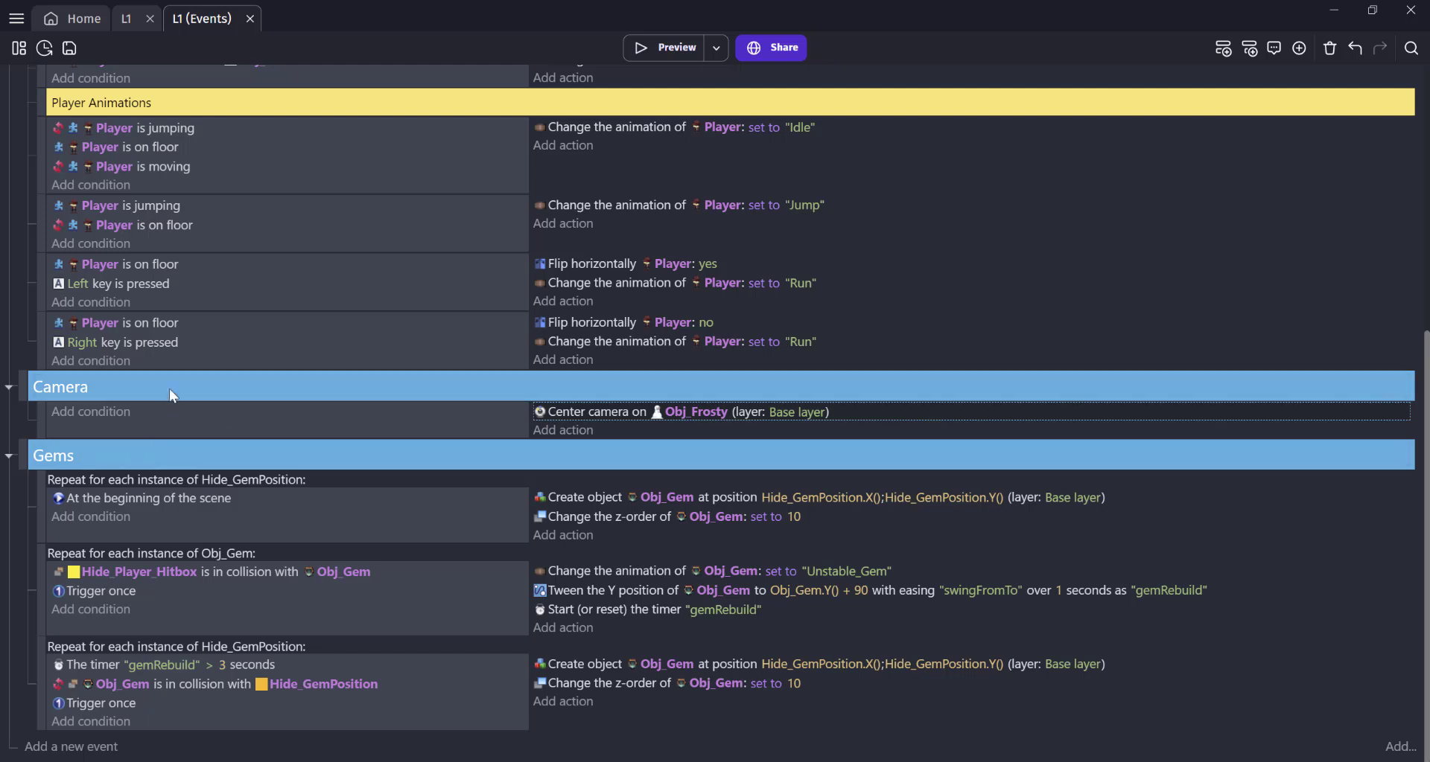
click(707, 418)
text(ca)
click(748, 483)
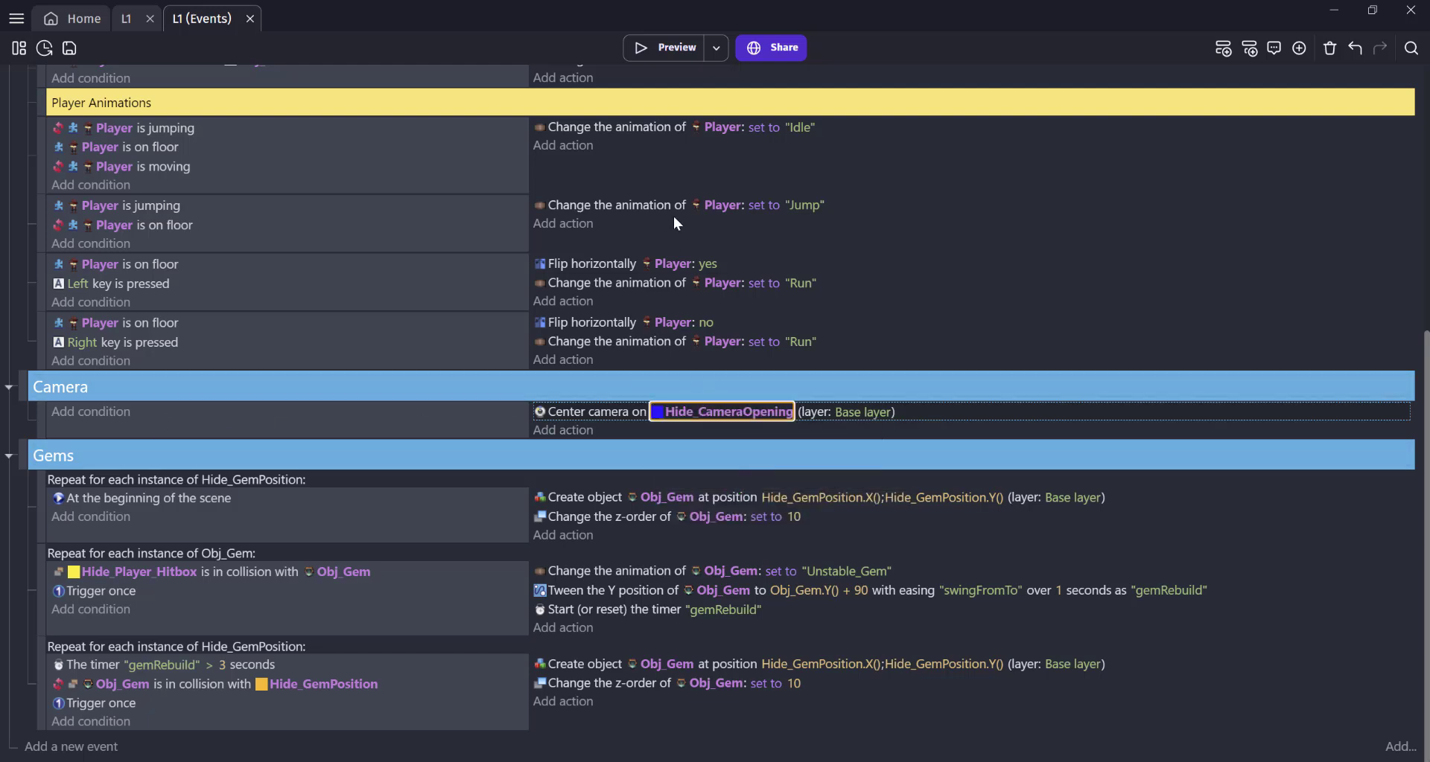
click(636, 54)
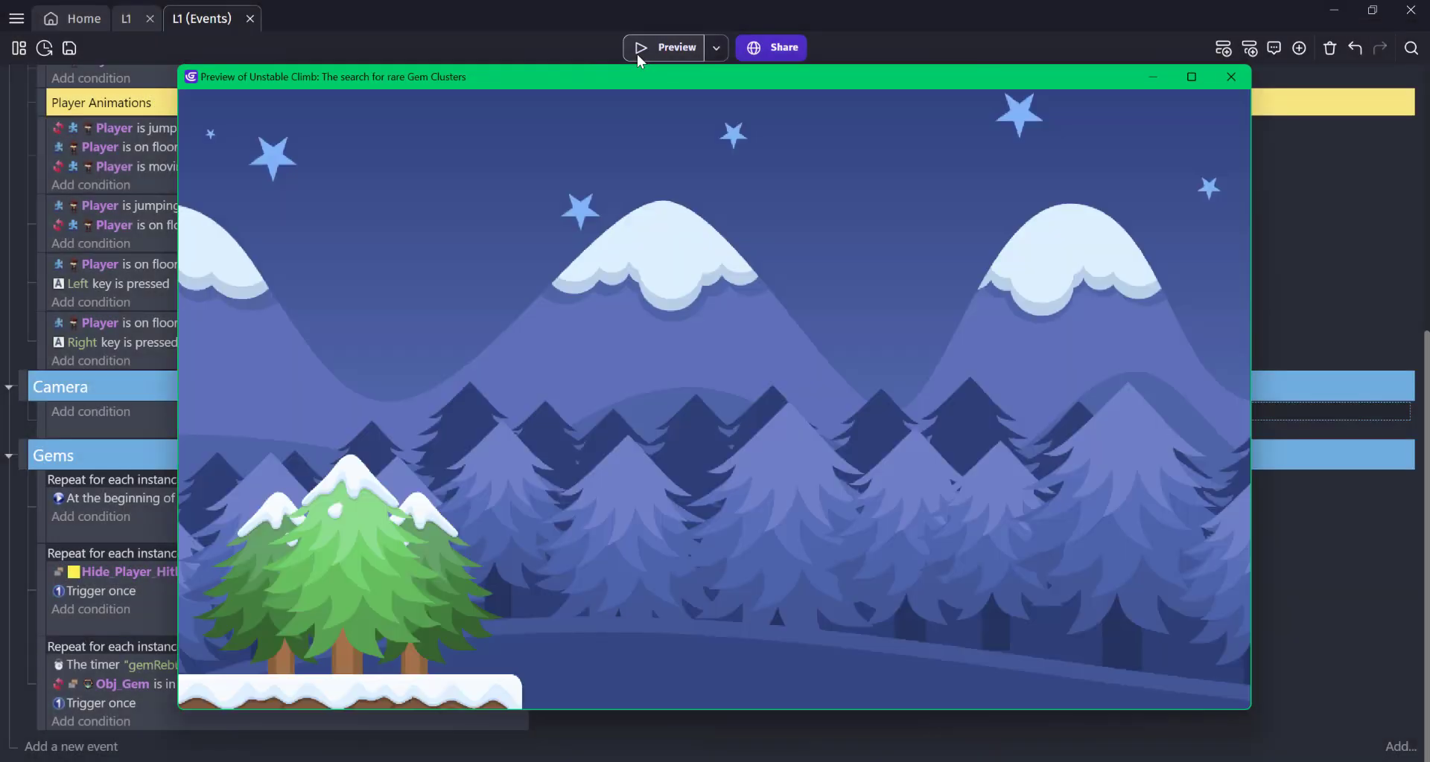
click(1231, 76)
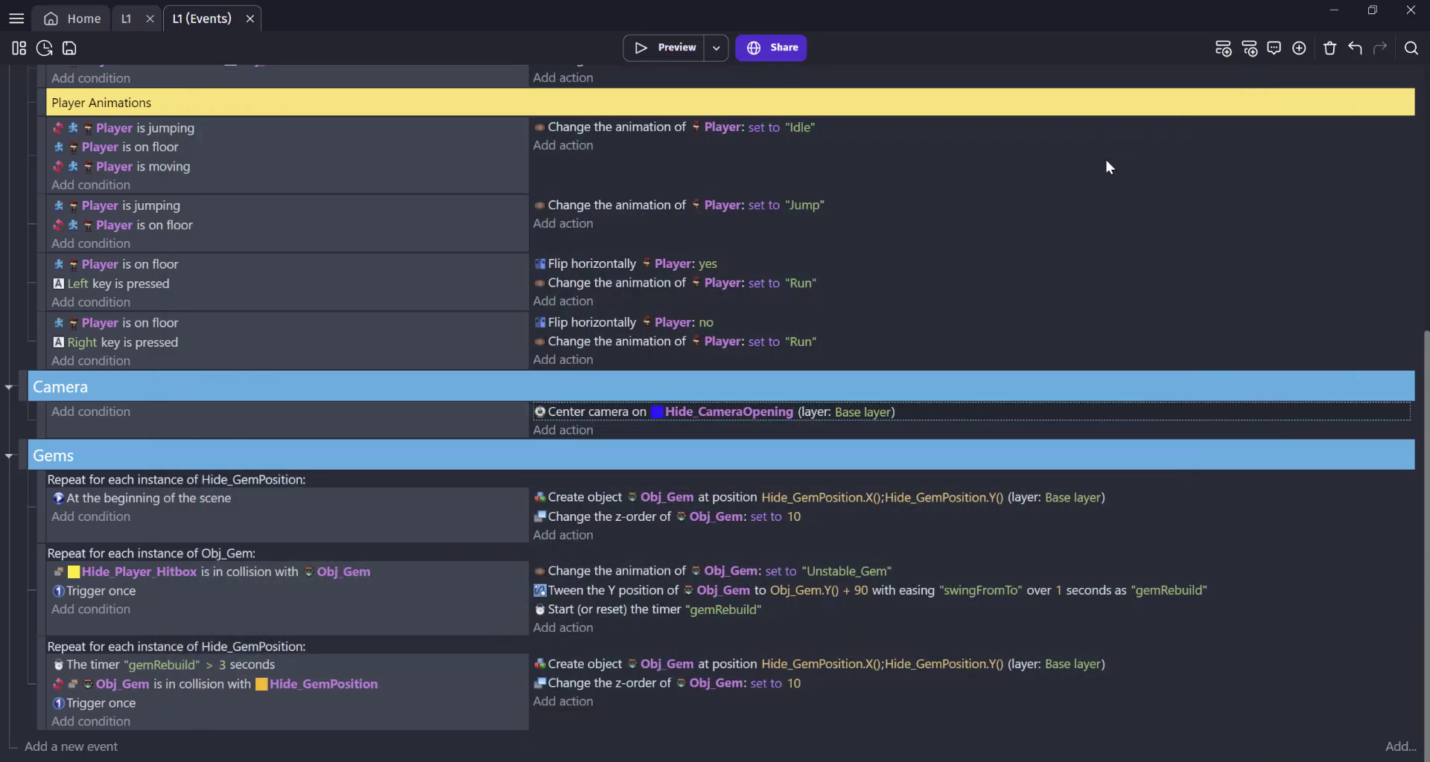
Add a new event below the camera centering event and copy the "At the beginning of the scene" condition into it
click(42, 416)
key(shift+a)
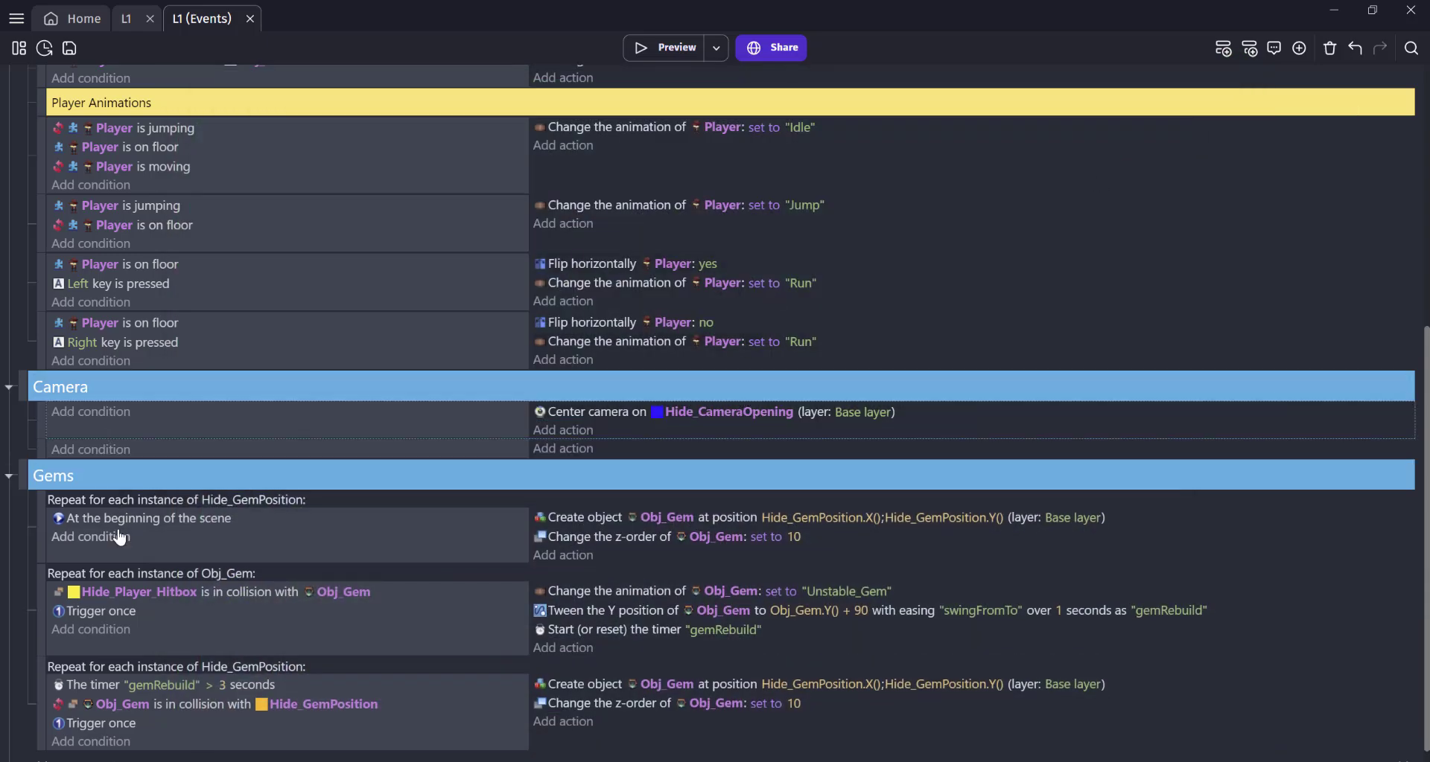
drag(123, 520, 132, 465)
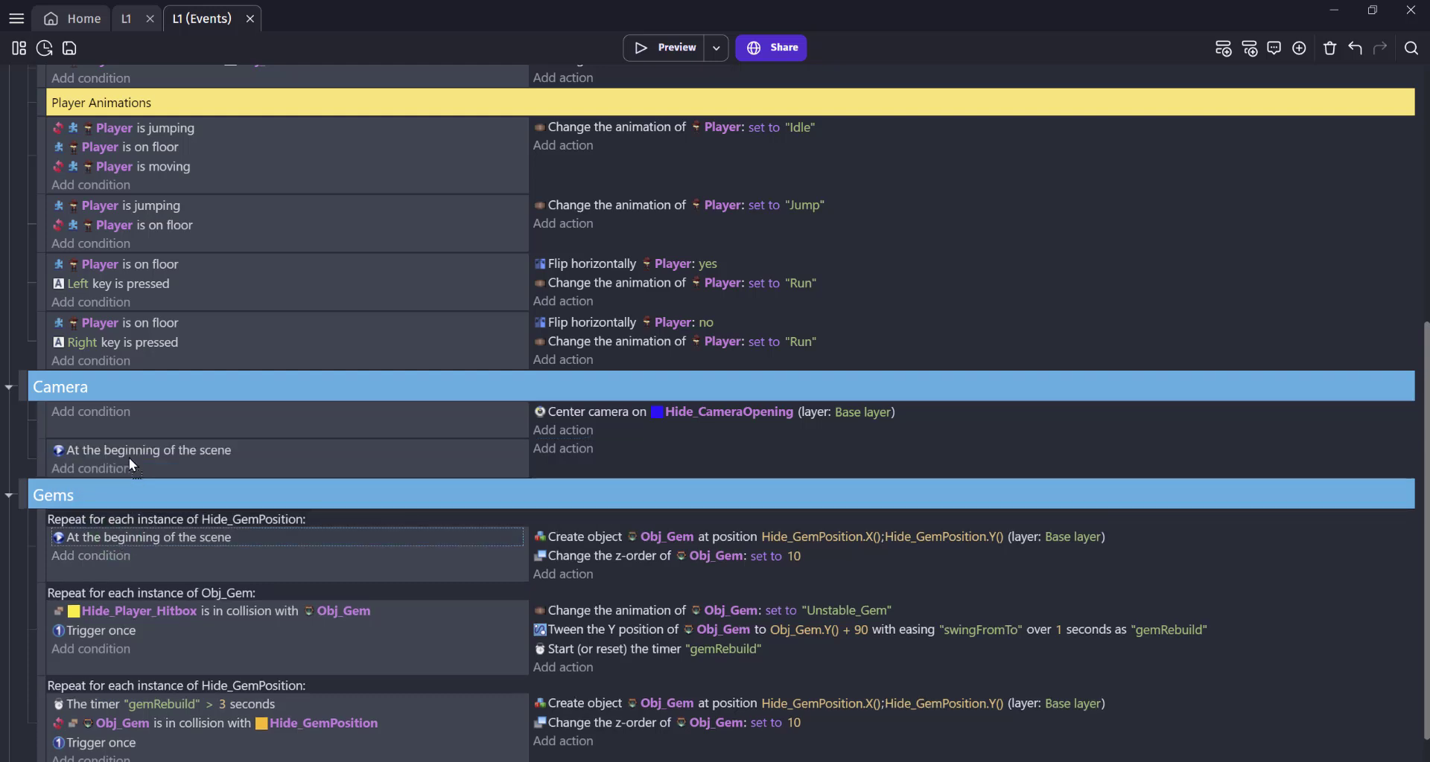
Add a camera center X position action to the new Camera event, set to lerp(CameraCenterX(), Player.X(), .5) on the Base layer
click(575, 449)
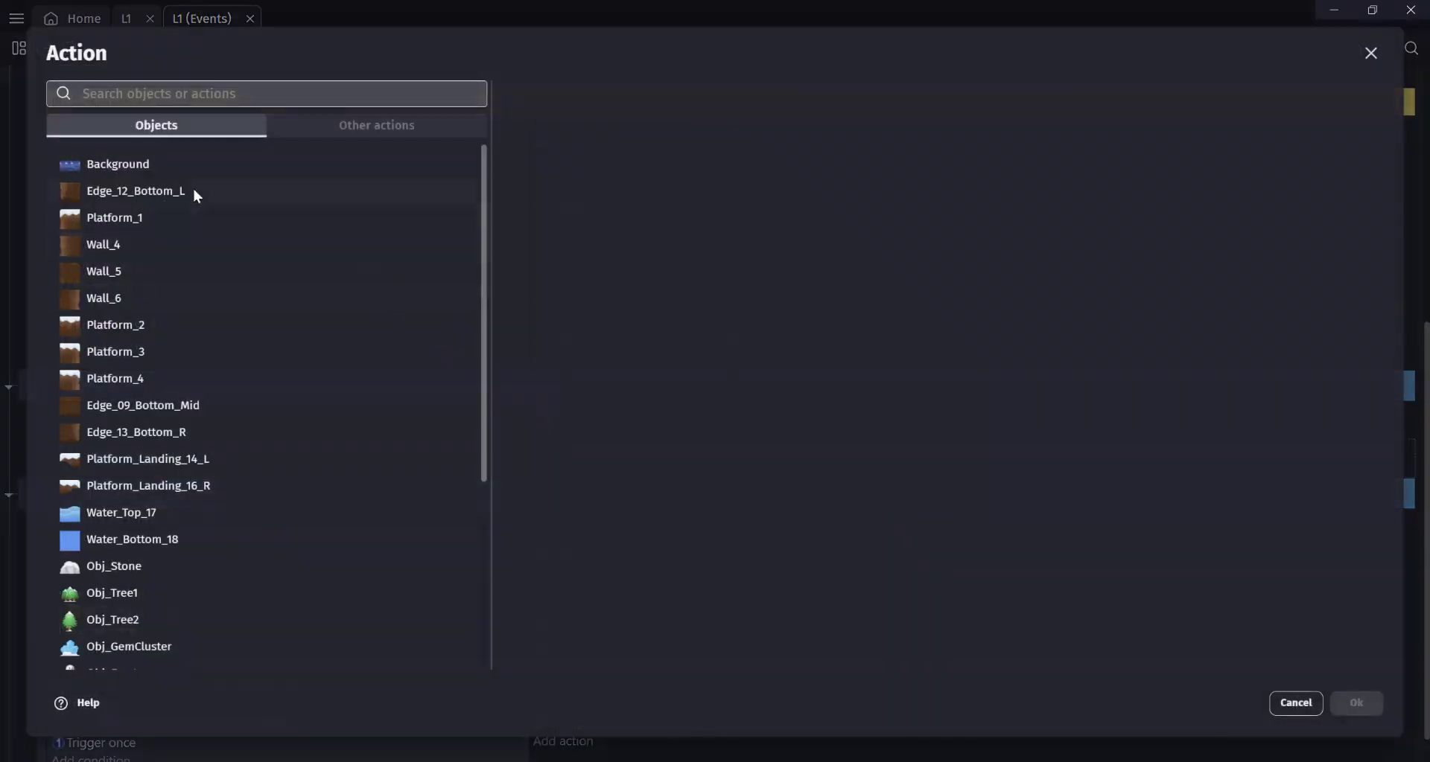
click(163, 90)
text(camera x)
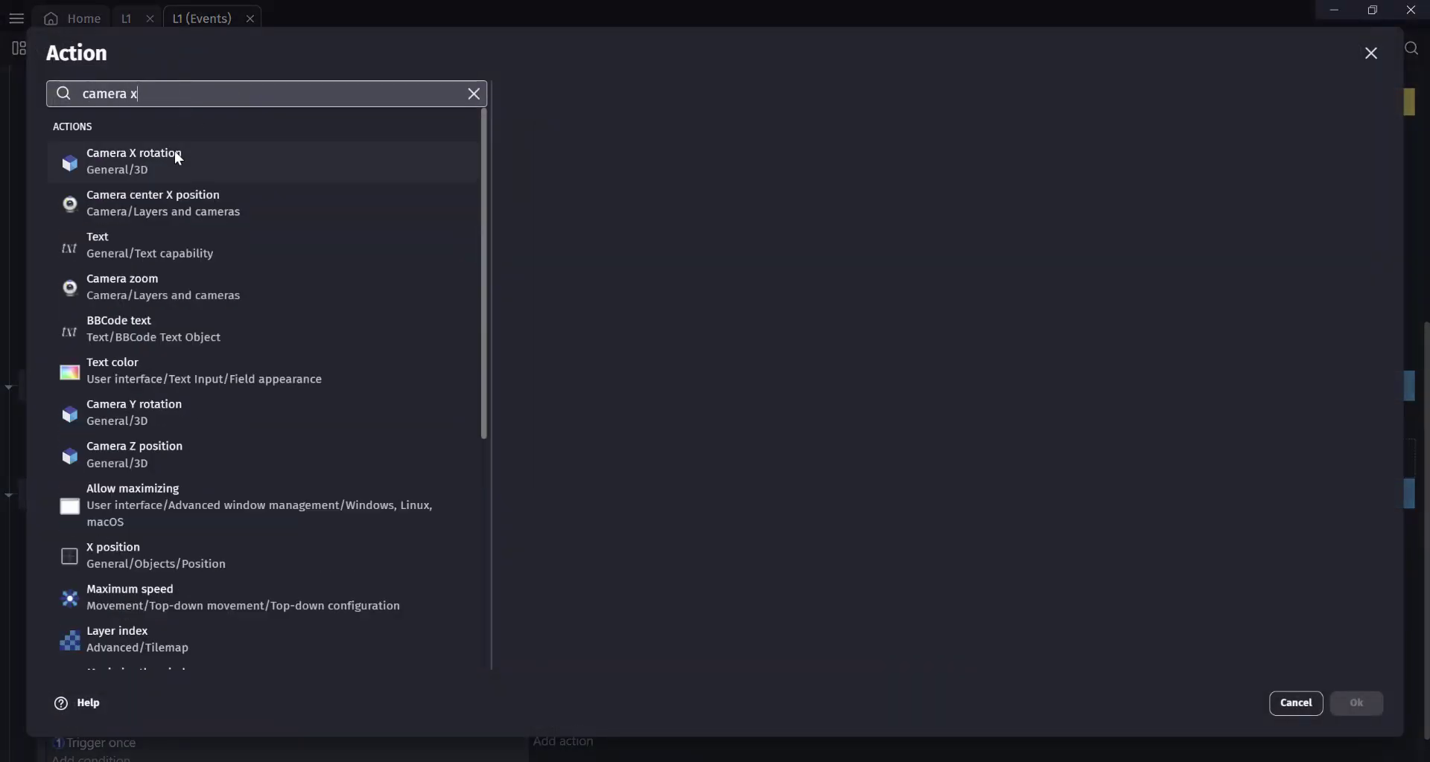
click(181, 195)
click(626, 212)
text(1e)
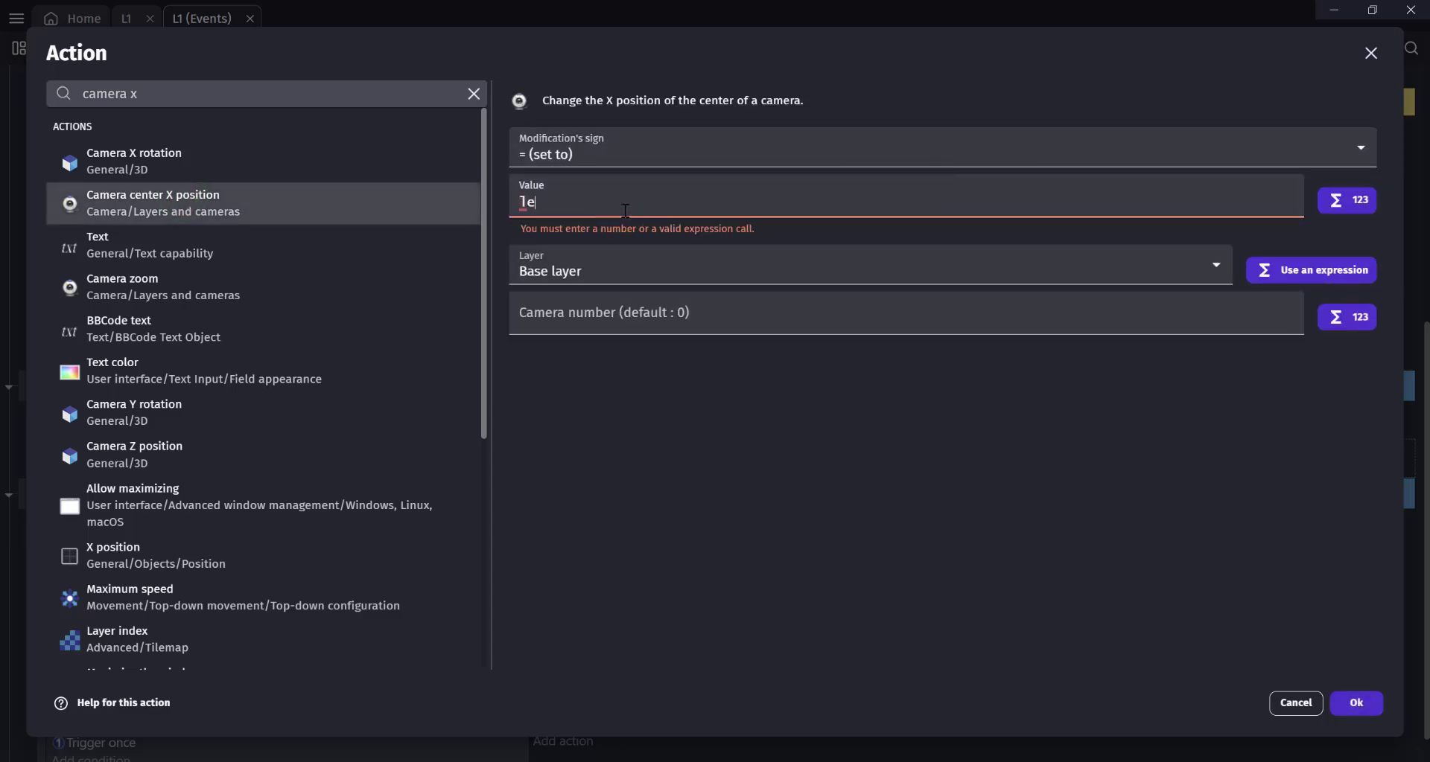
text(rp(Camr)
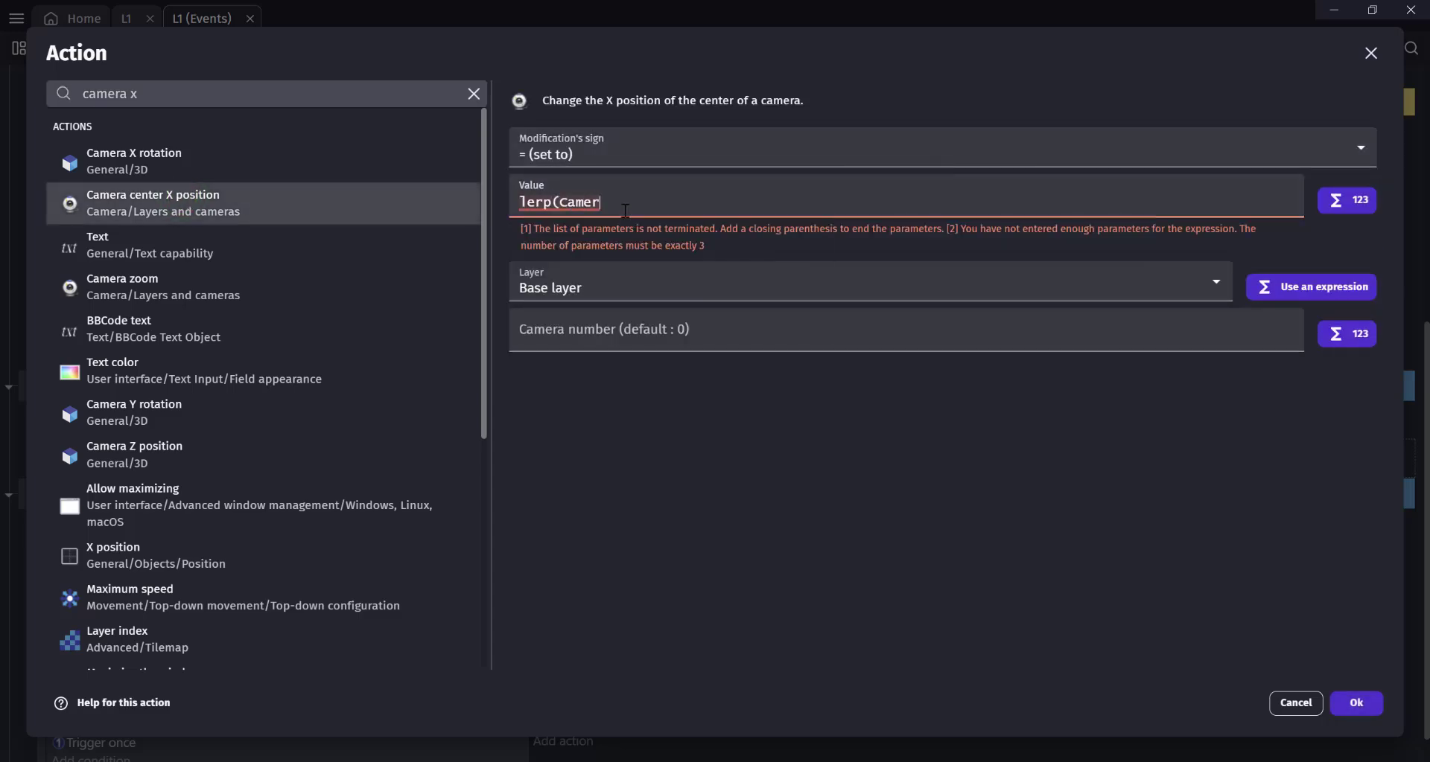
text(a)
click(622, 325)
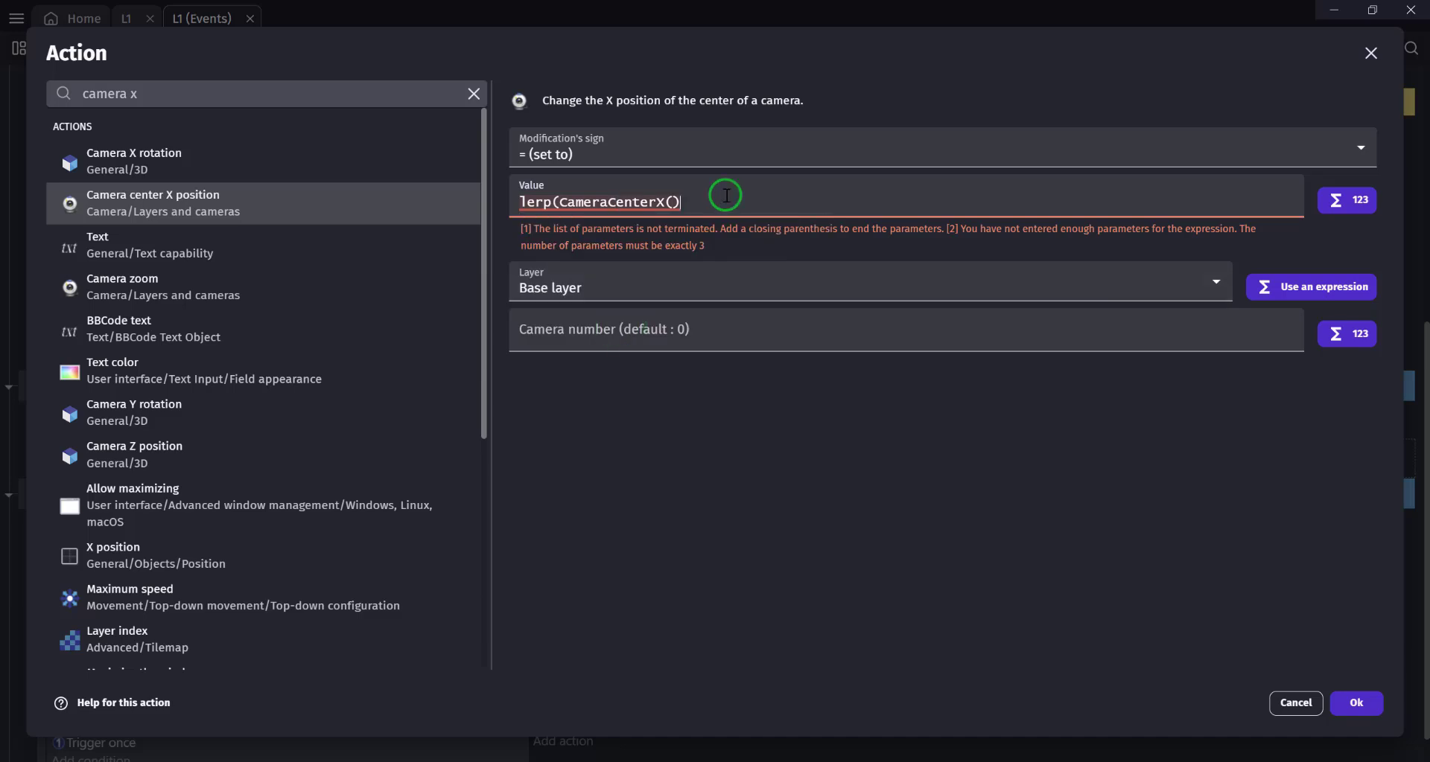
text(, Player.X())
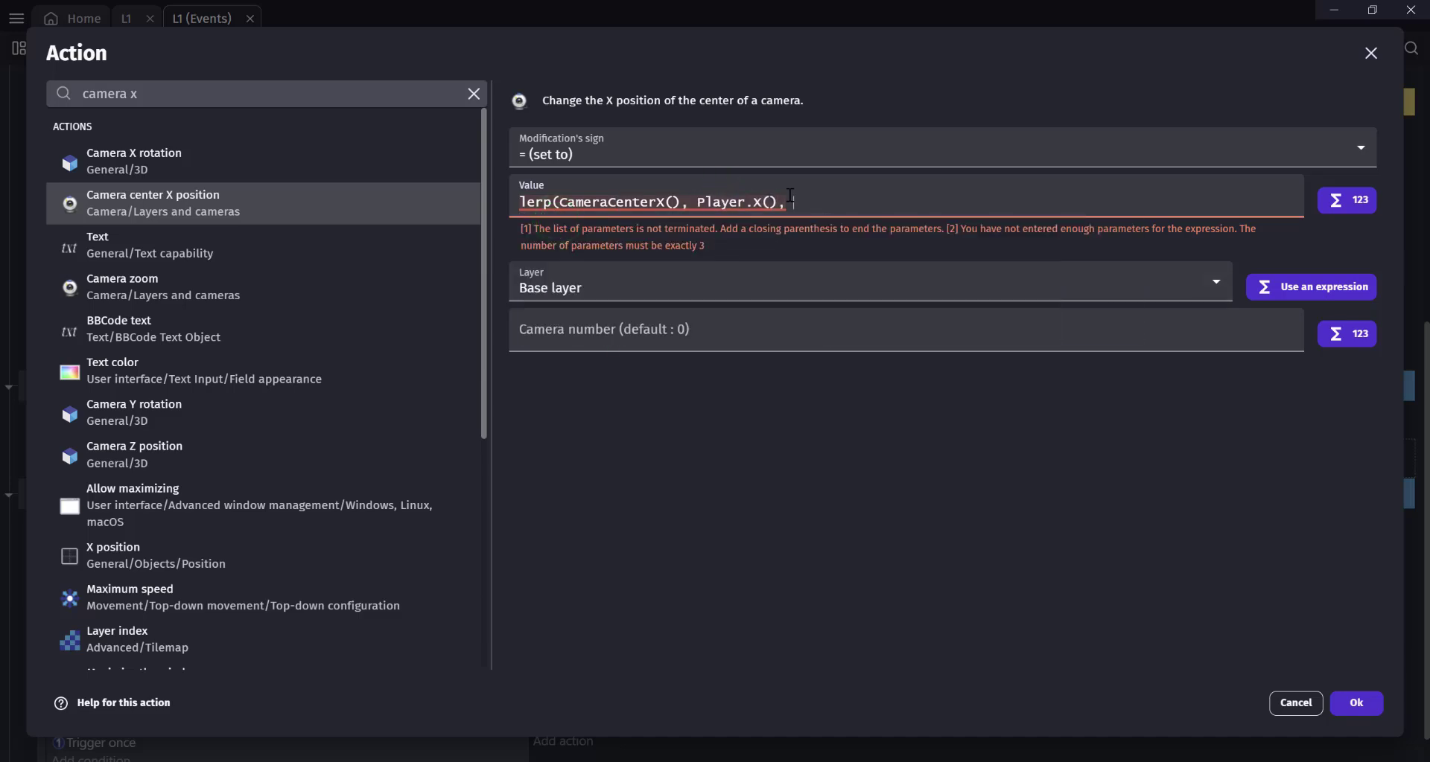
text(, .5))
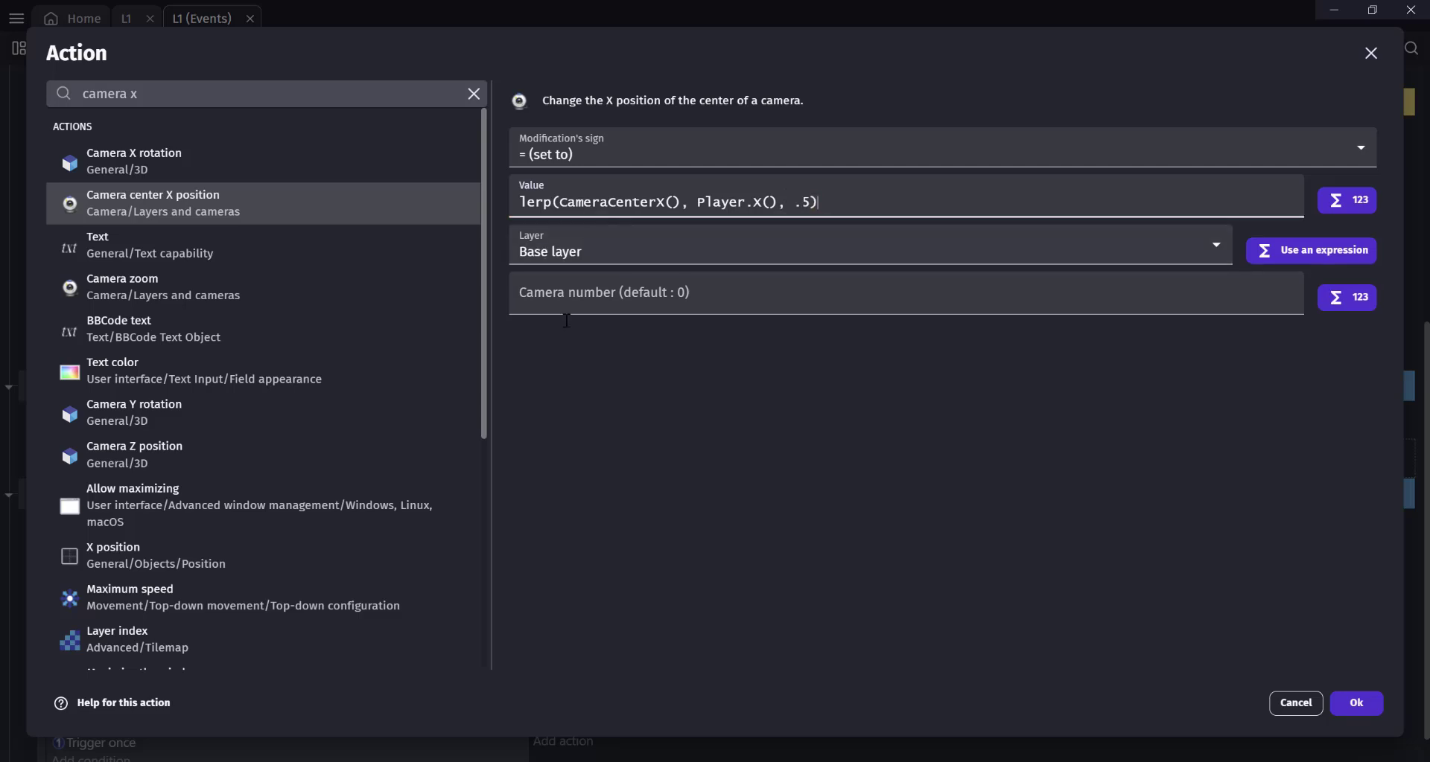
click(1360, 706)
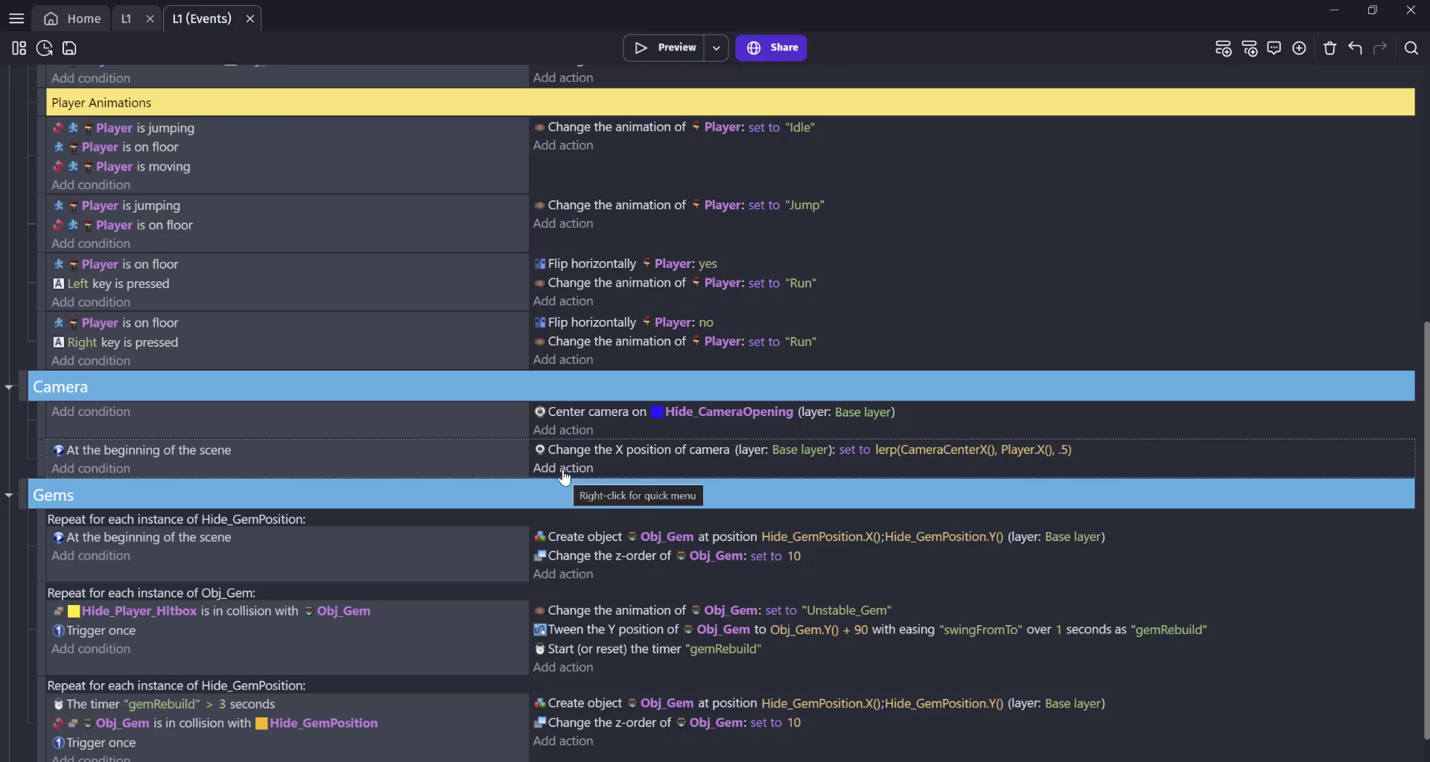
Add a camera center Y position action to the same event, set to lerp(CameraCenterY(), Player.Y(), .5) on the Base layer
click(564, 470)
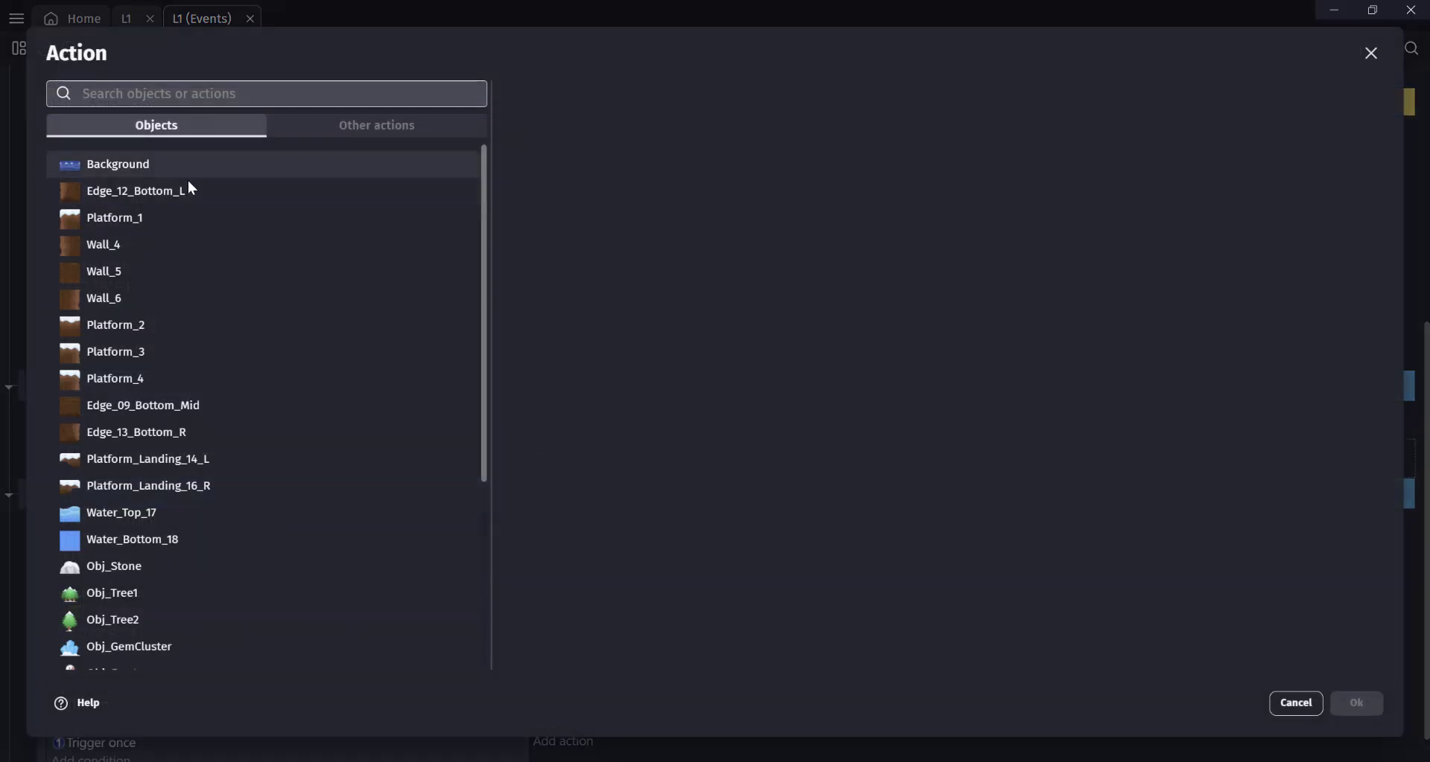
text(came)
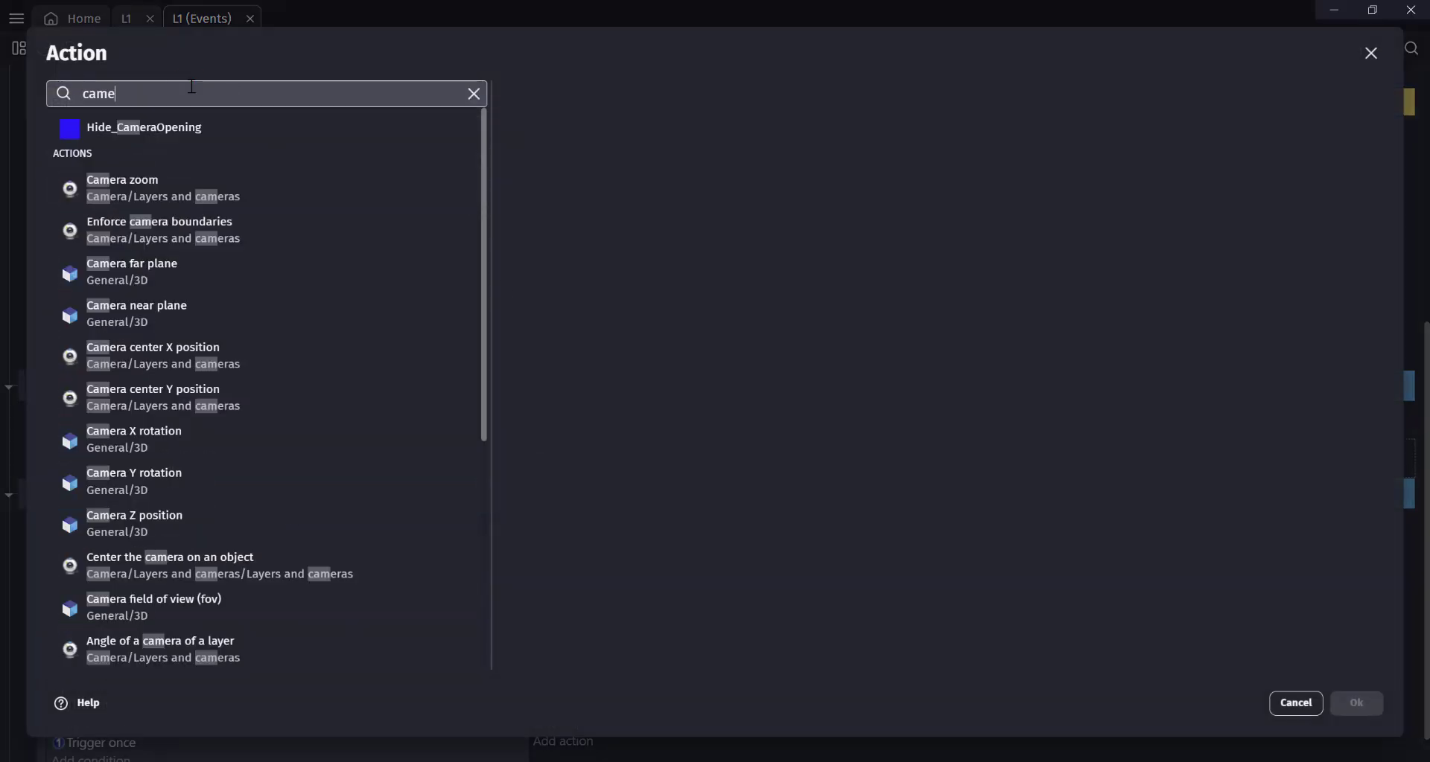
text(ra y)
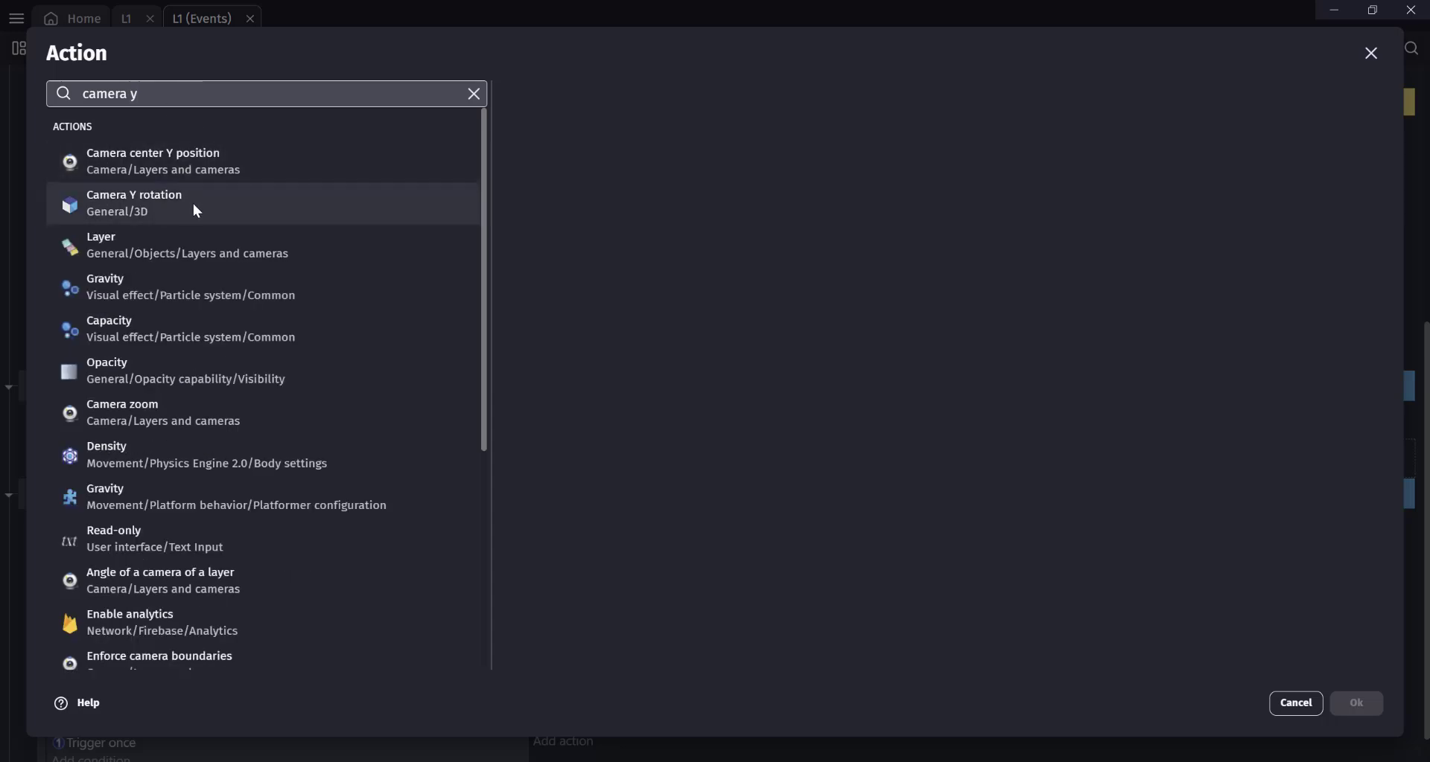
click(212, 163)
click(670, 195)
text(lerp(Camer)
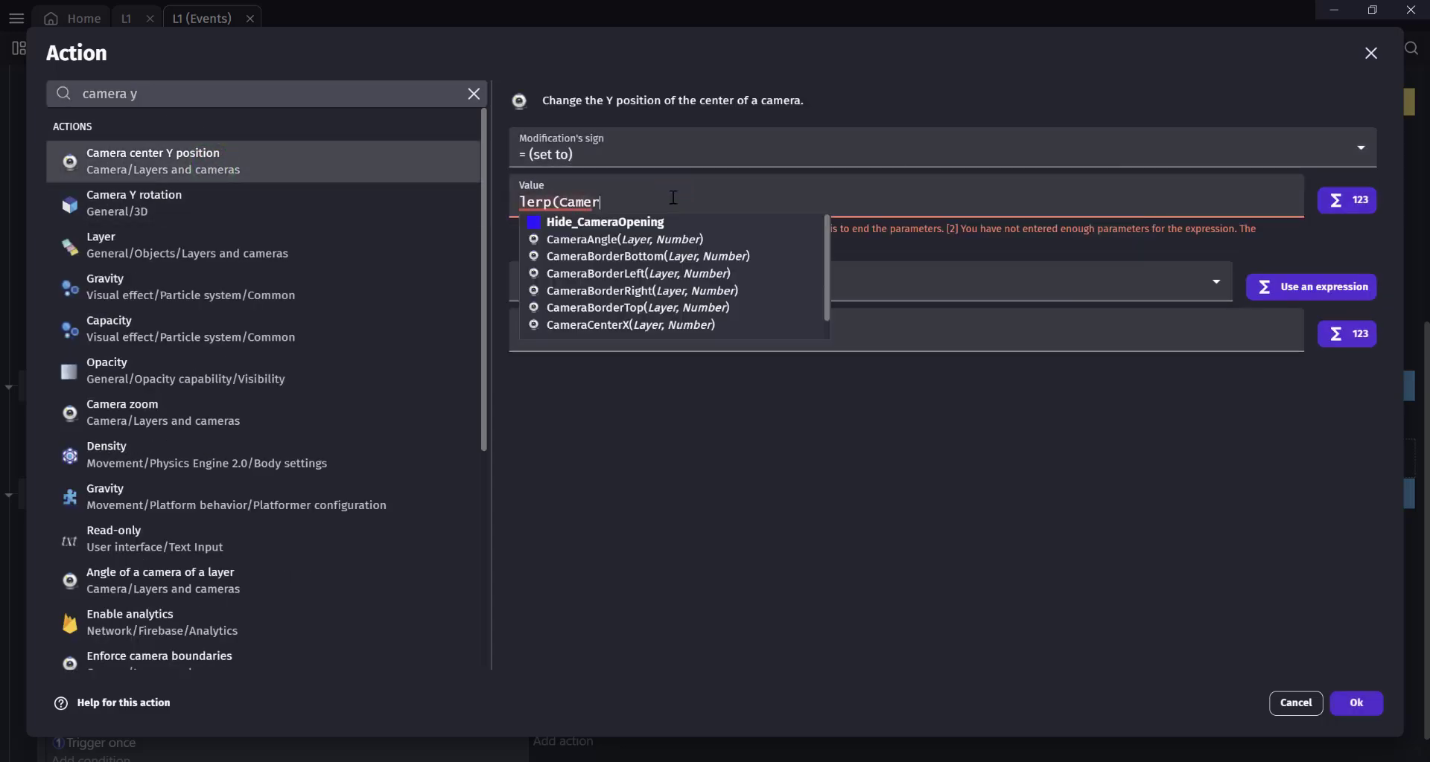
text(aC)
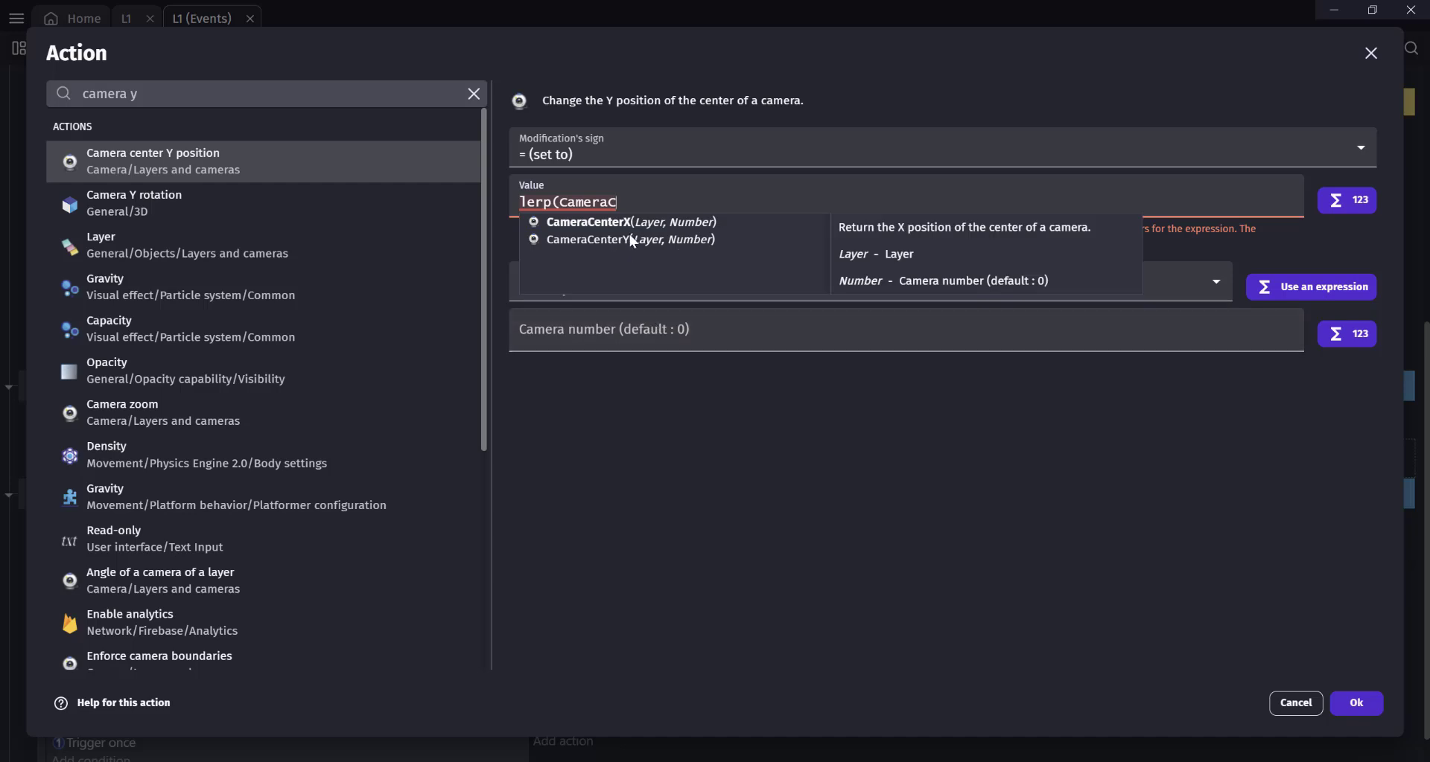
click(629, 236)
text(, Play)
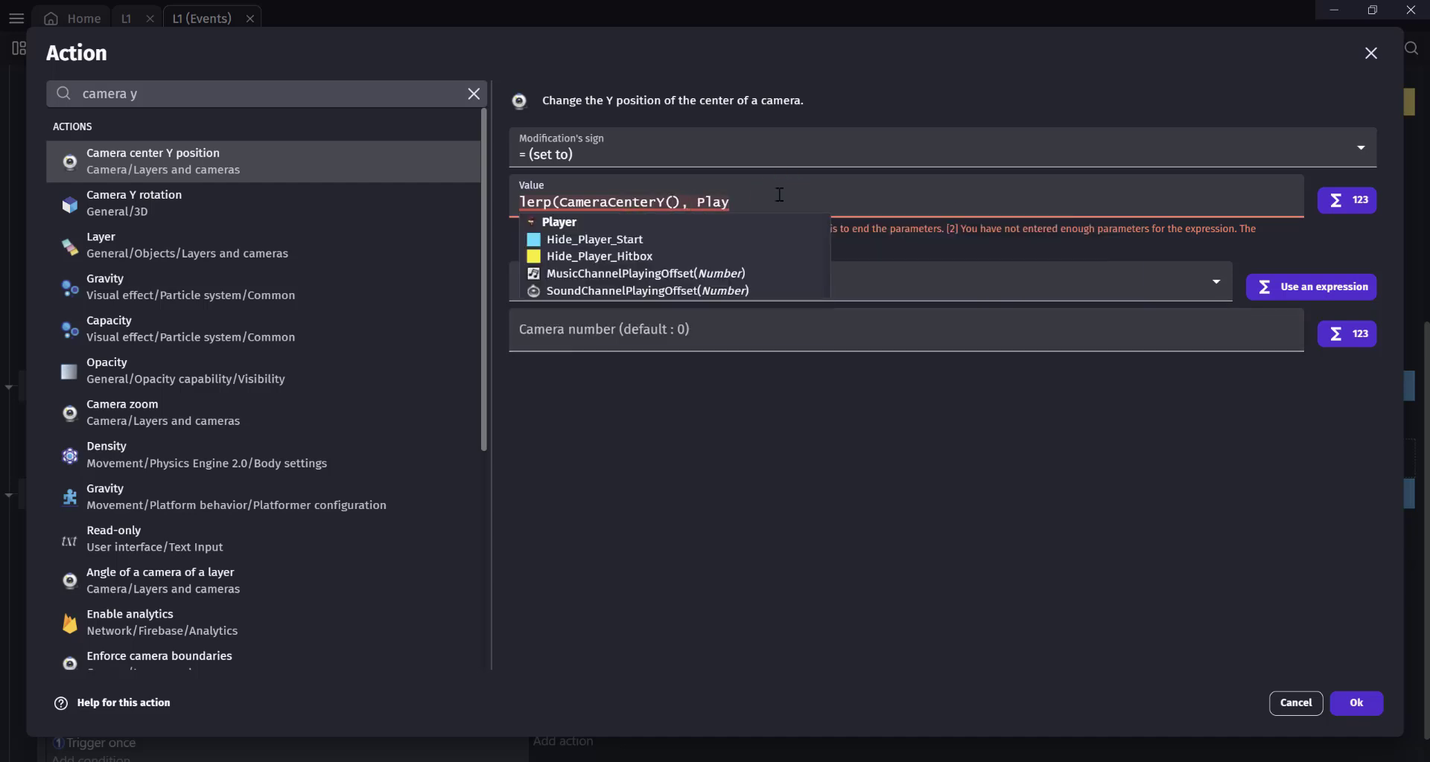
text(er.Y(), .5))
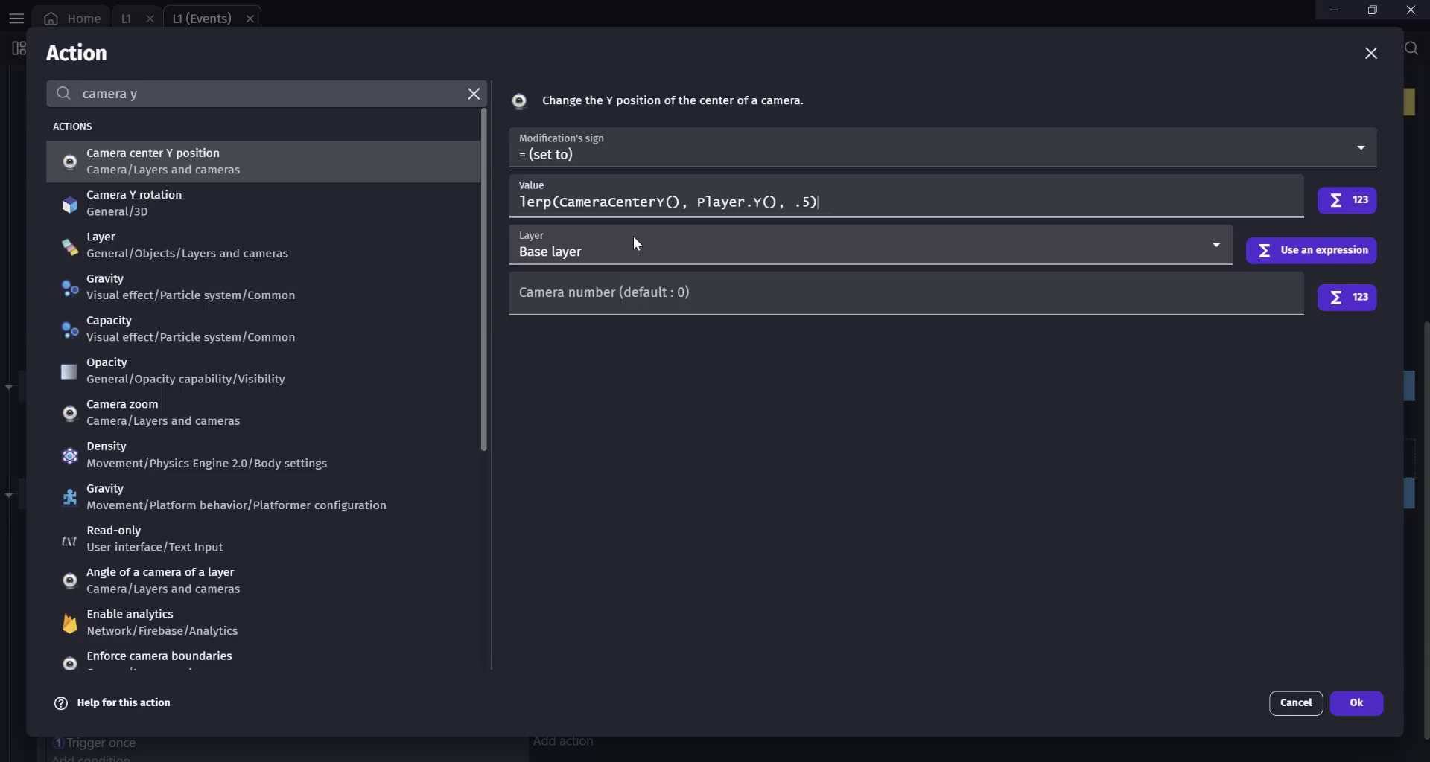
click(1360, 706)
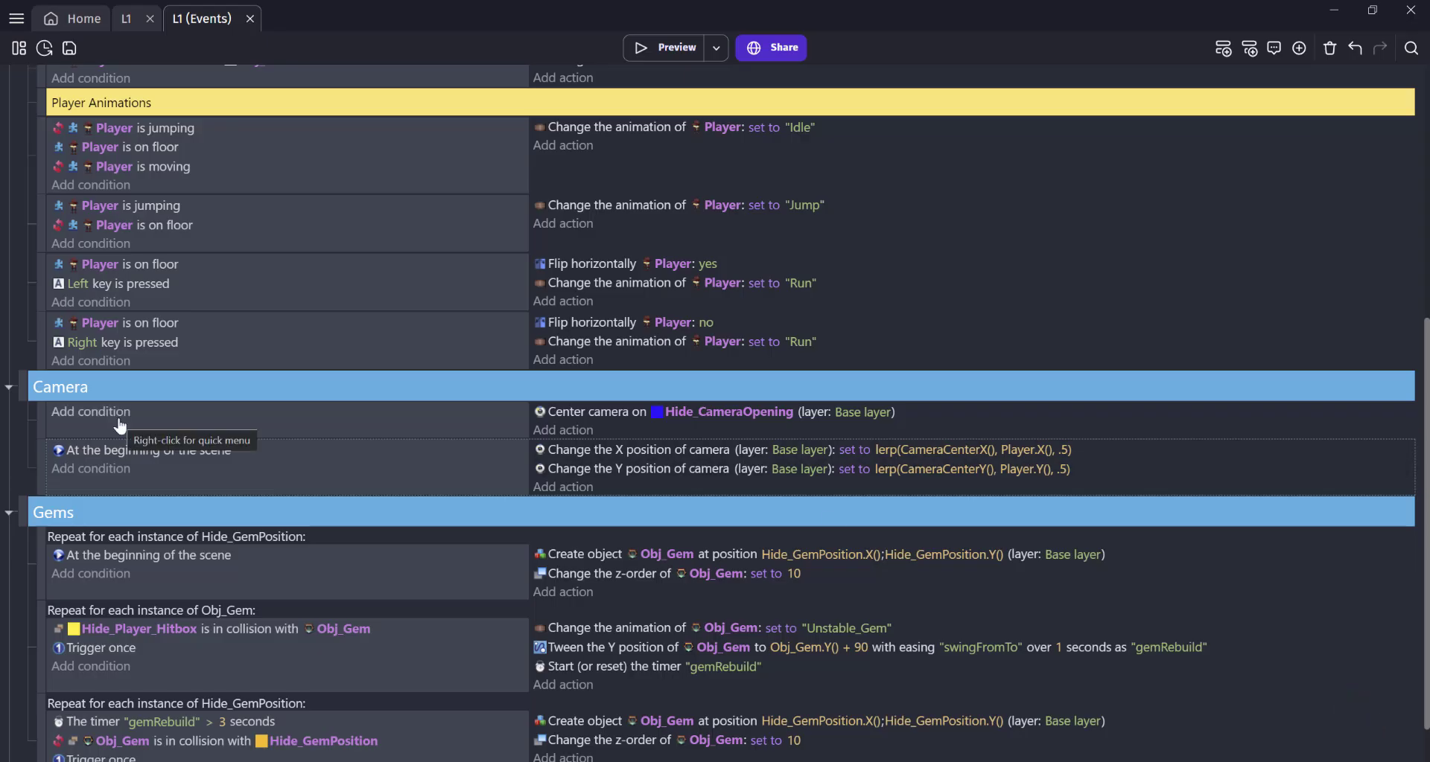
Move the beginning-of-scene condition to the camera centering event and add an action there starting the scene timer "openingScene"
drag(99, 458, 109, 426)
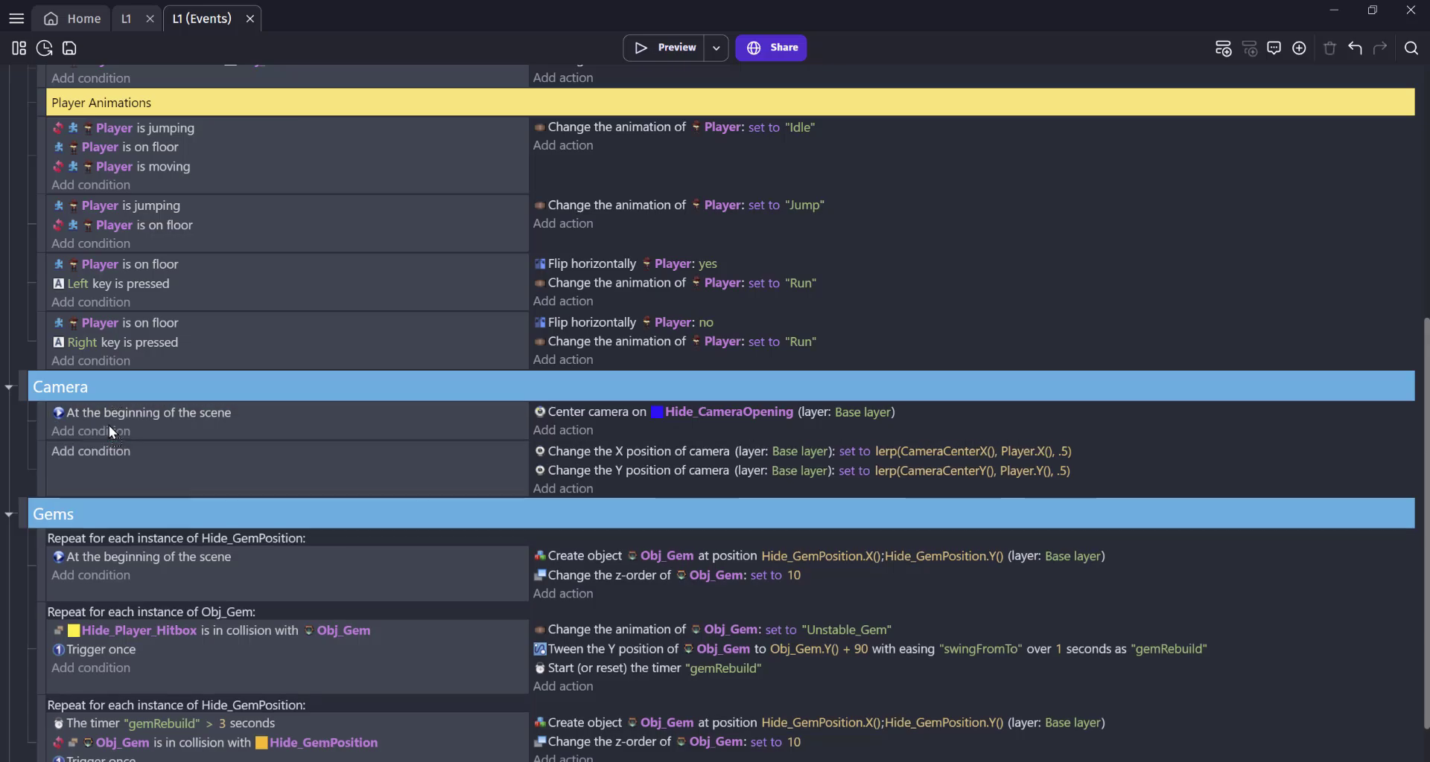
click(566, 432)
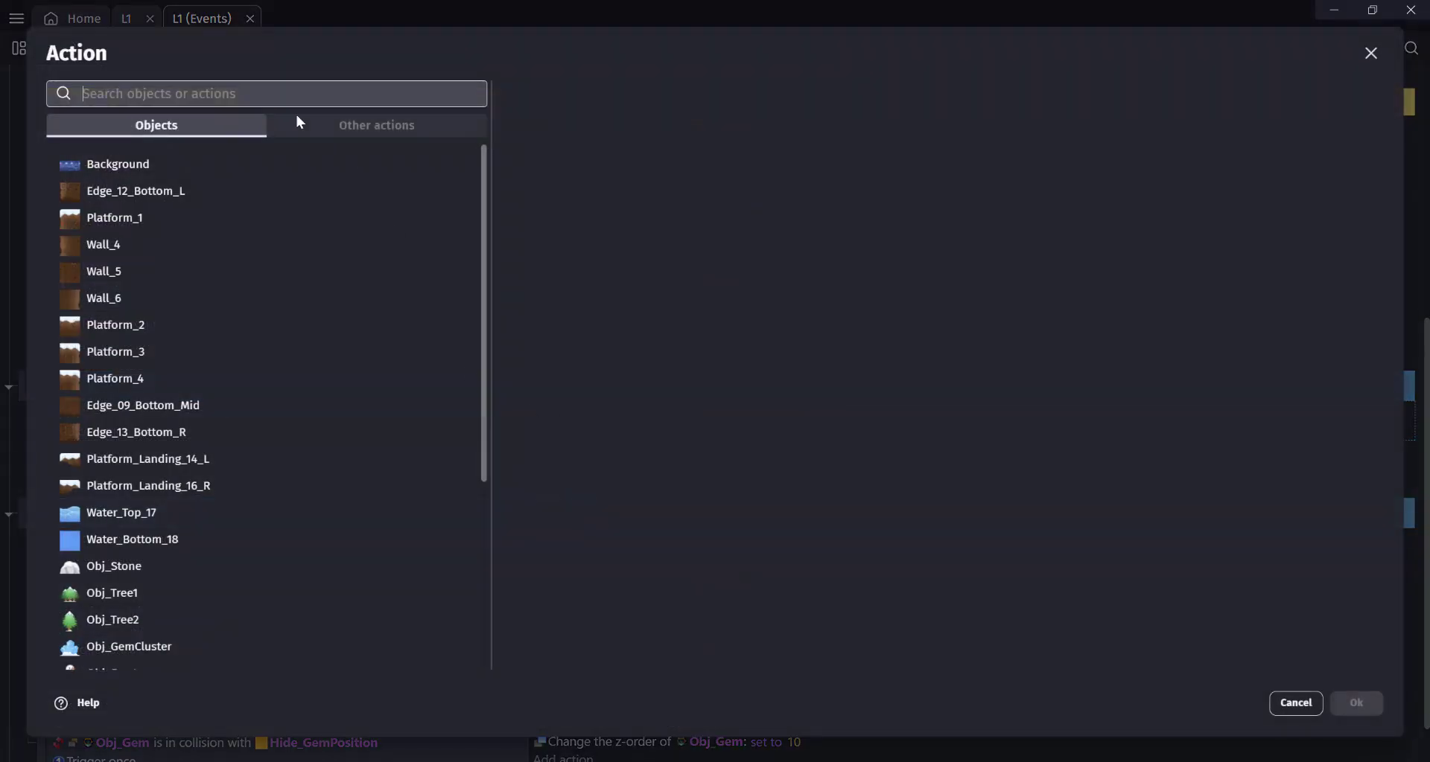
text(timer)
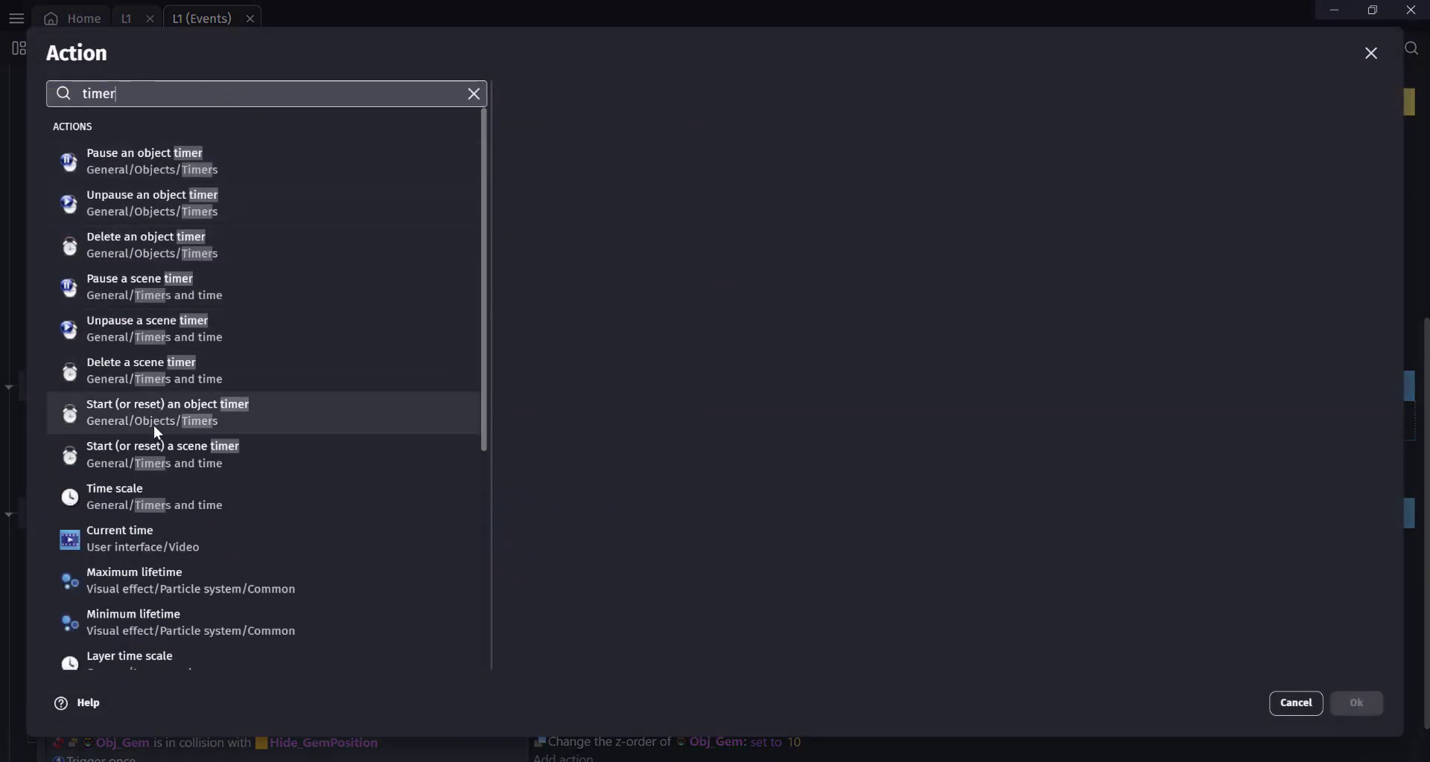
click(198, 454)
click(573, 156)
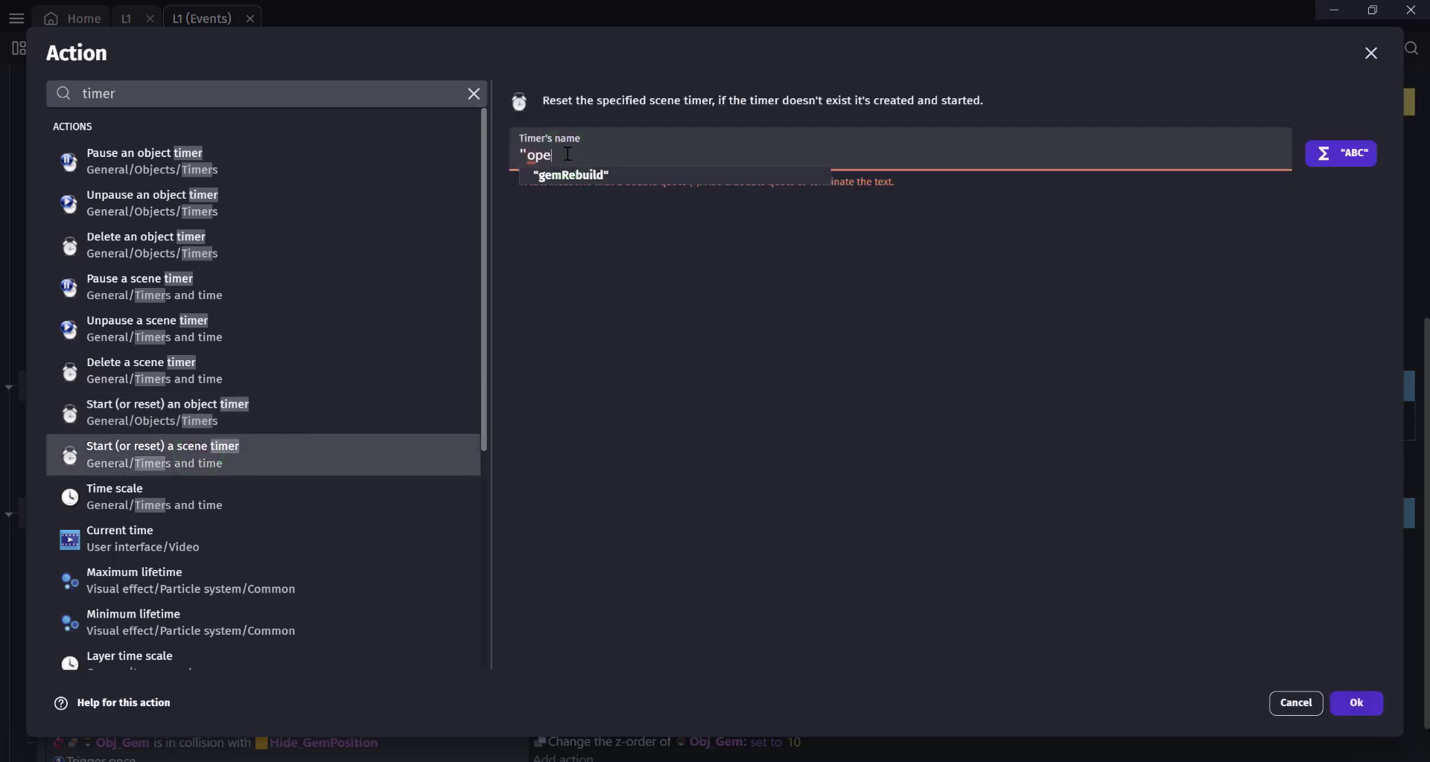
text("openingScene")
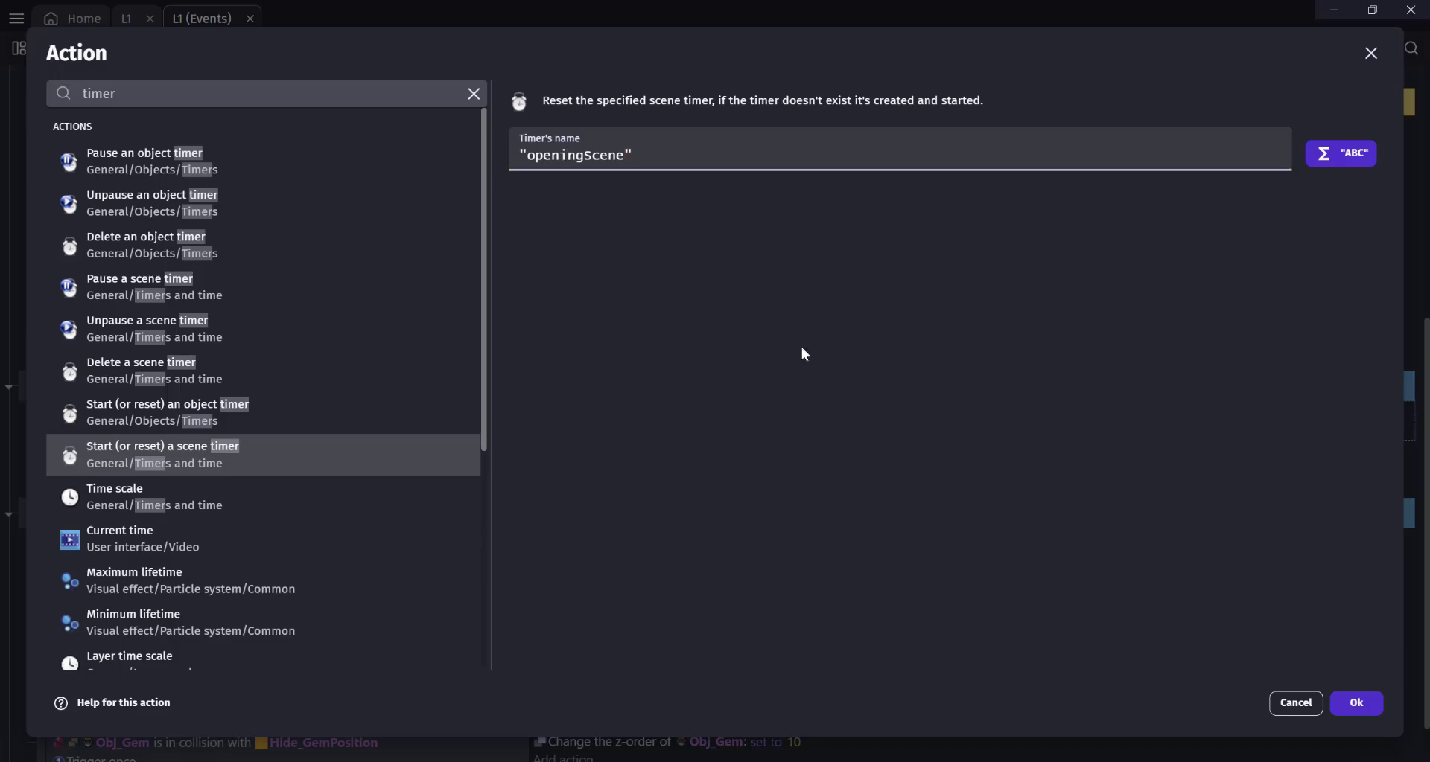
click(1356, 702)
Add a scene timer condition "openingScene" greater than 1 second to the camera lerp event and preview the level
click(102, 474)
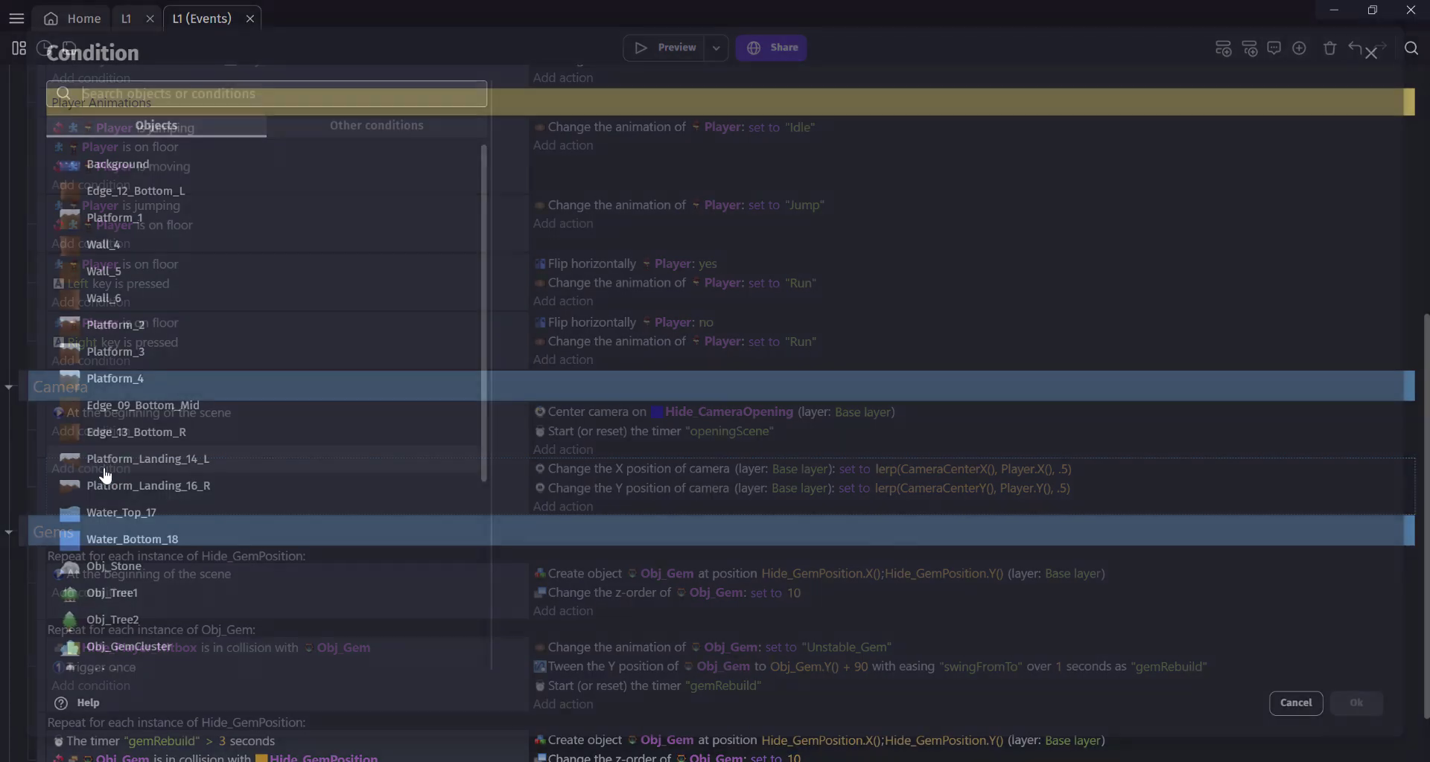
text(scene tim)
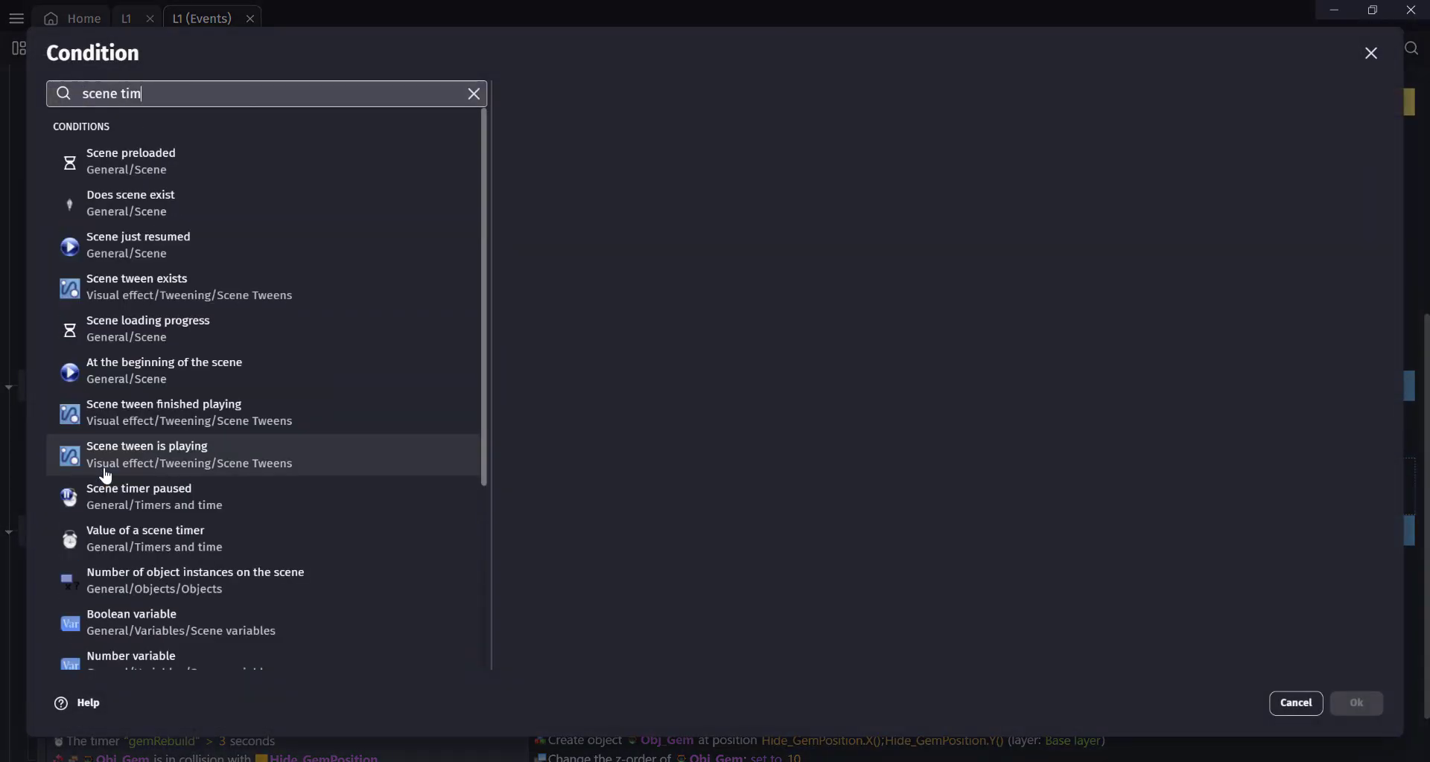
text(er)
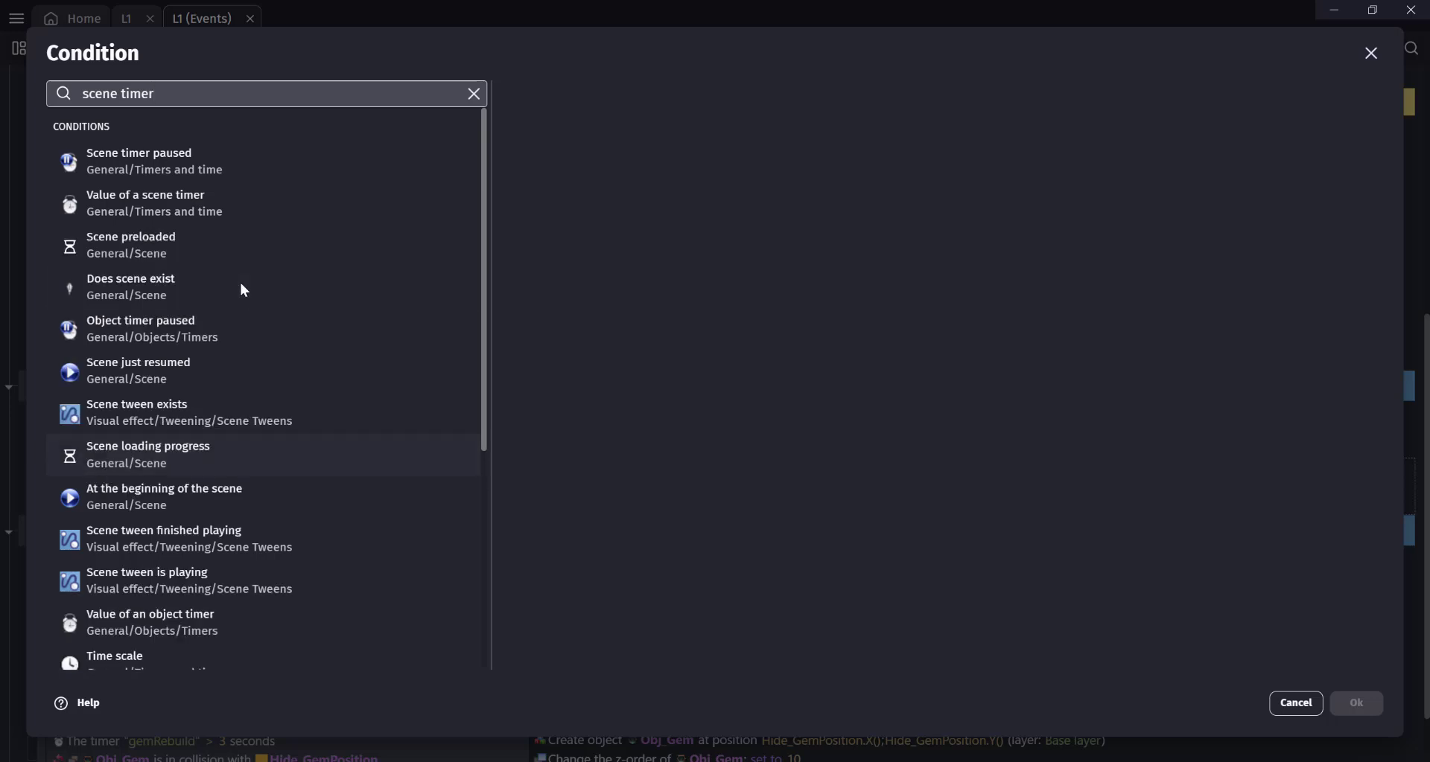
click(189, 194)
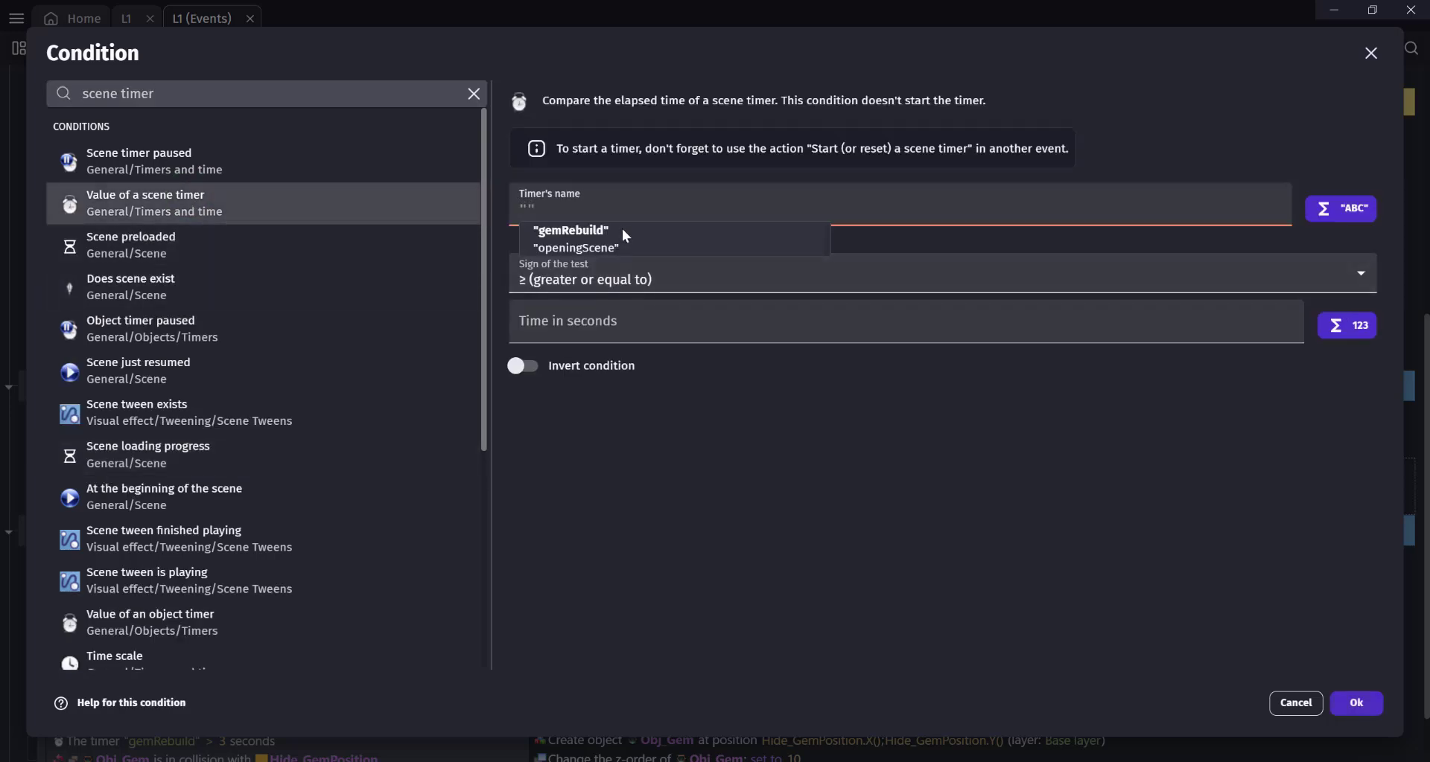
click(574, 248)
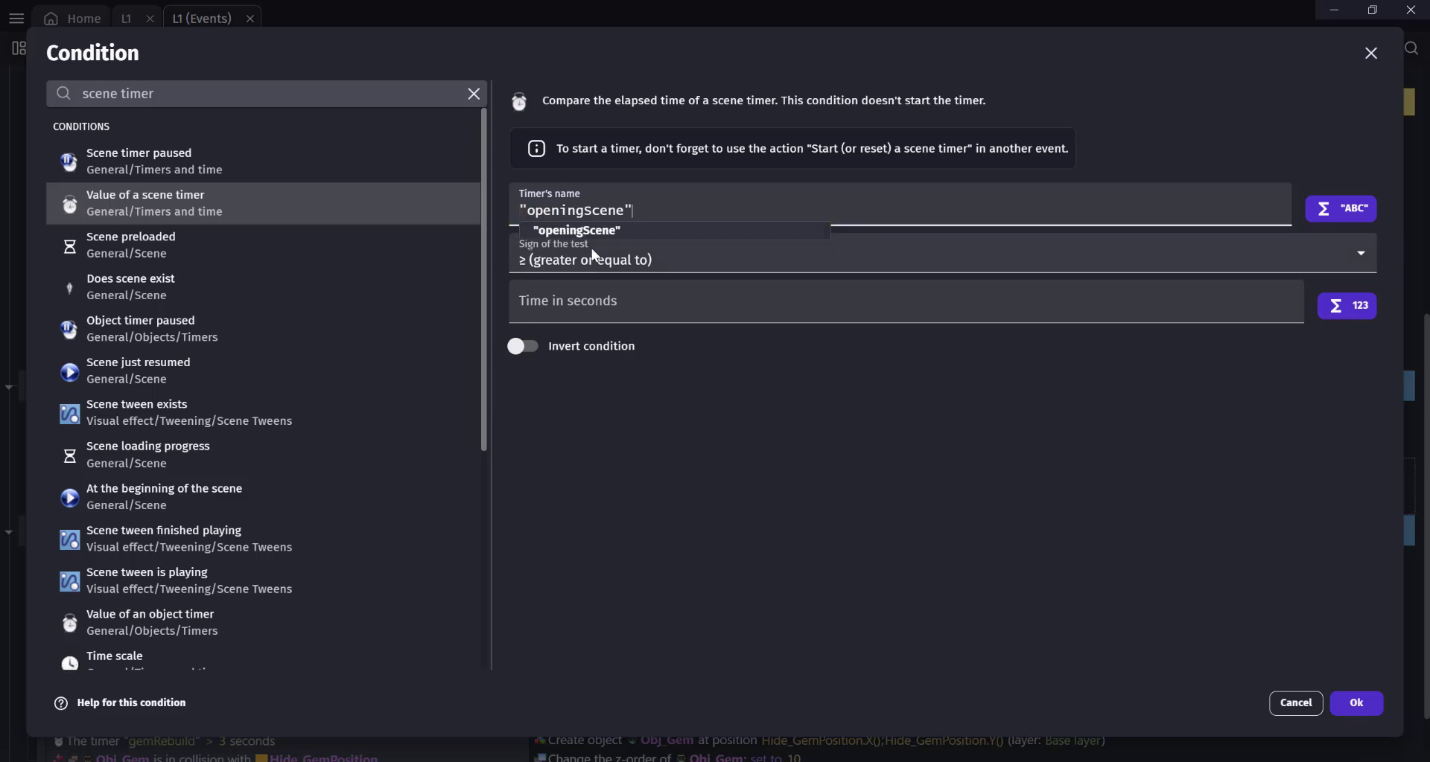
click(584, 262)
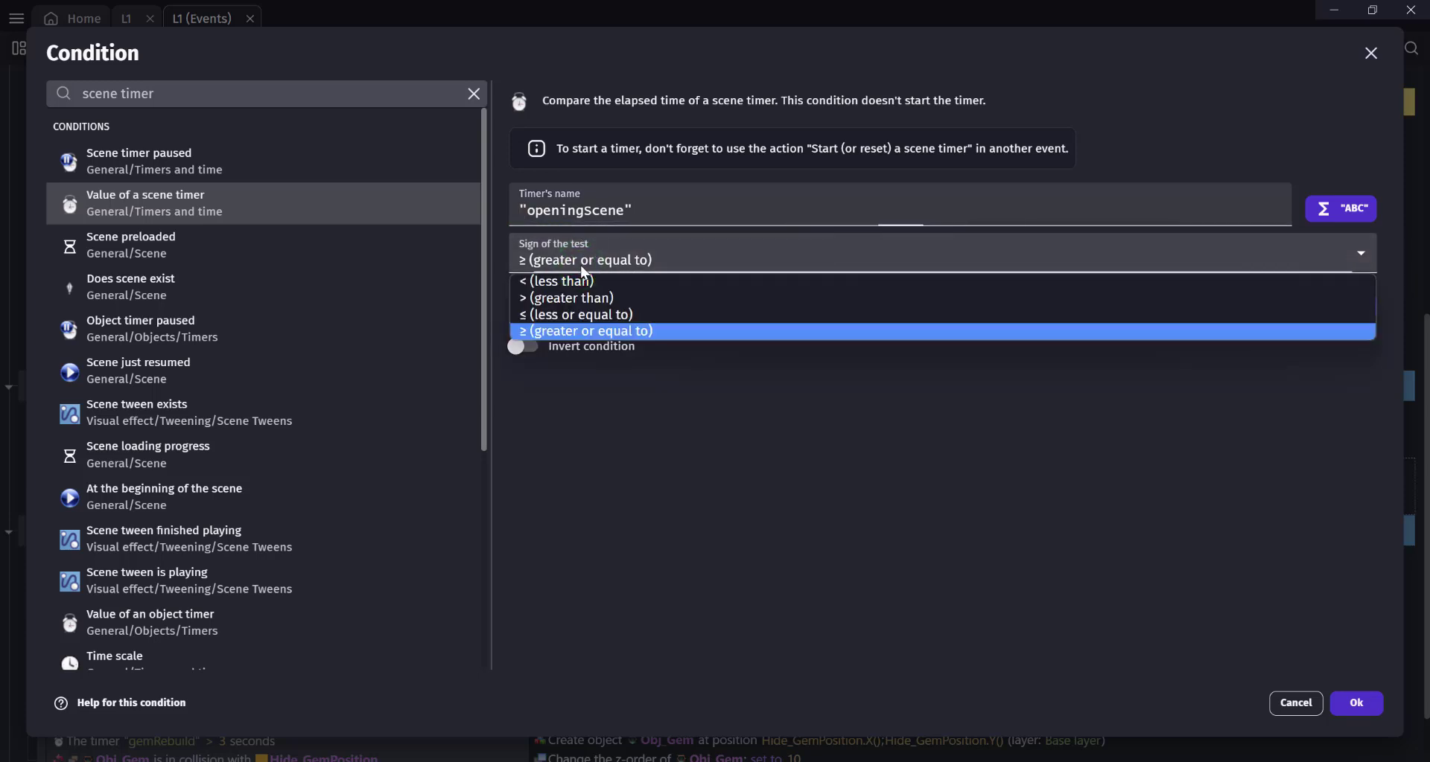
click(565, 301)
click(564, 305)
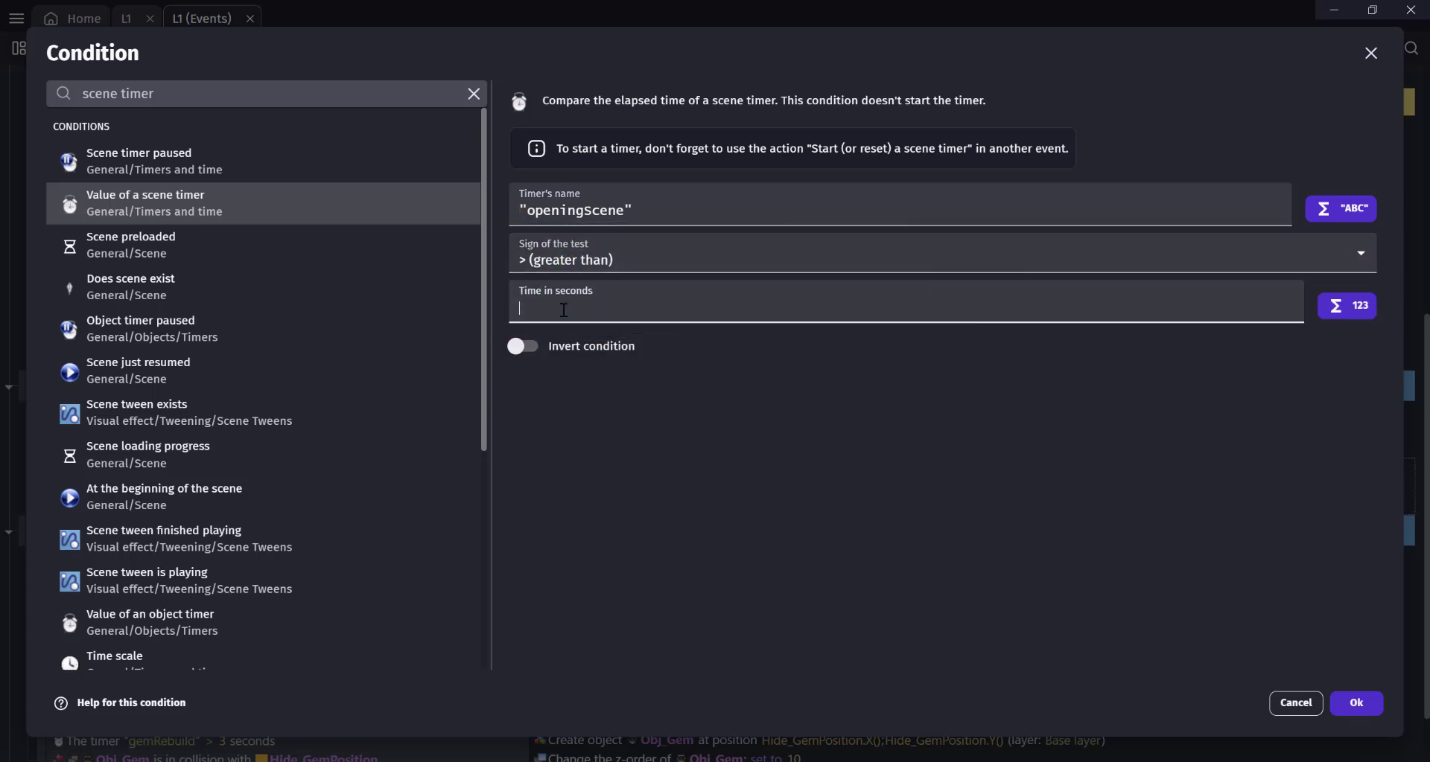
click(722, 441)
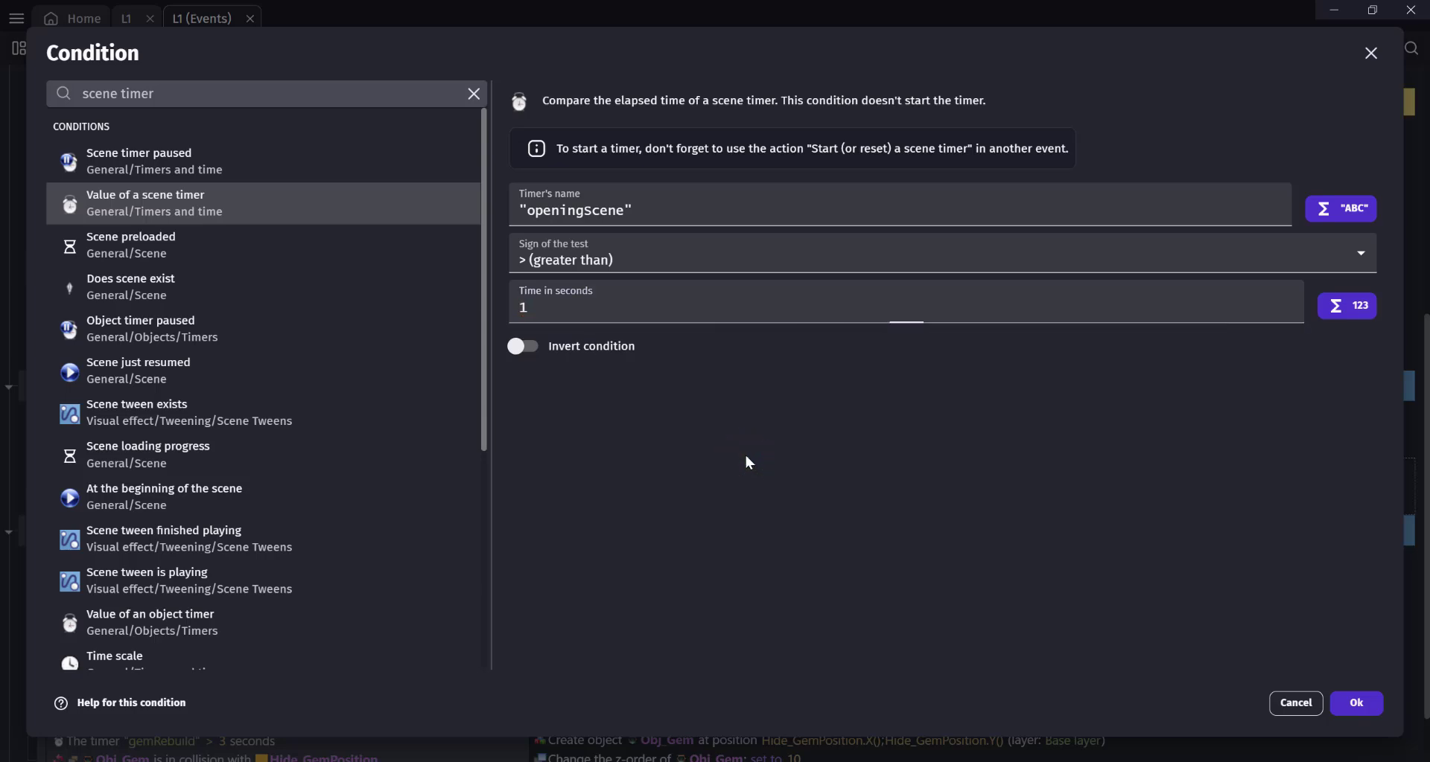
click(1341, 700)
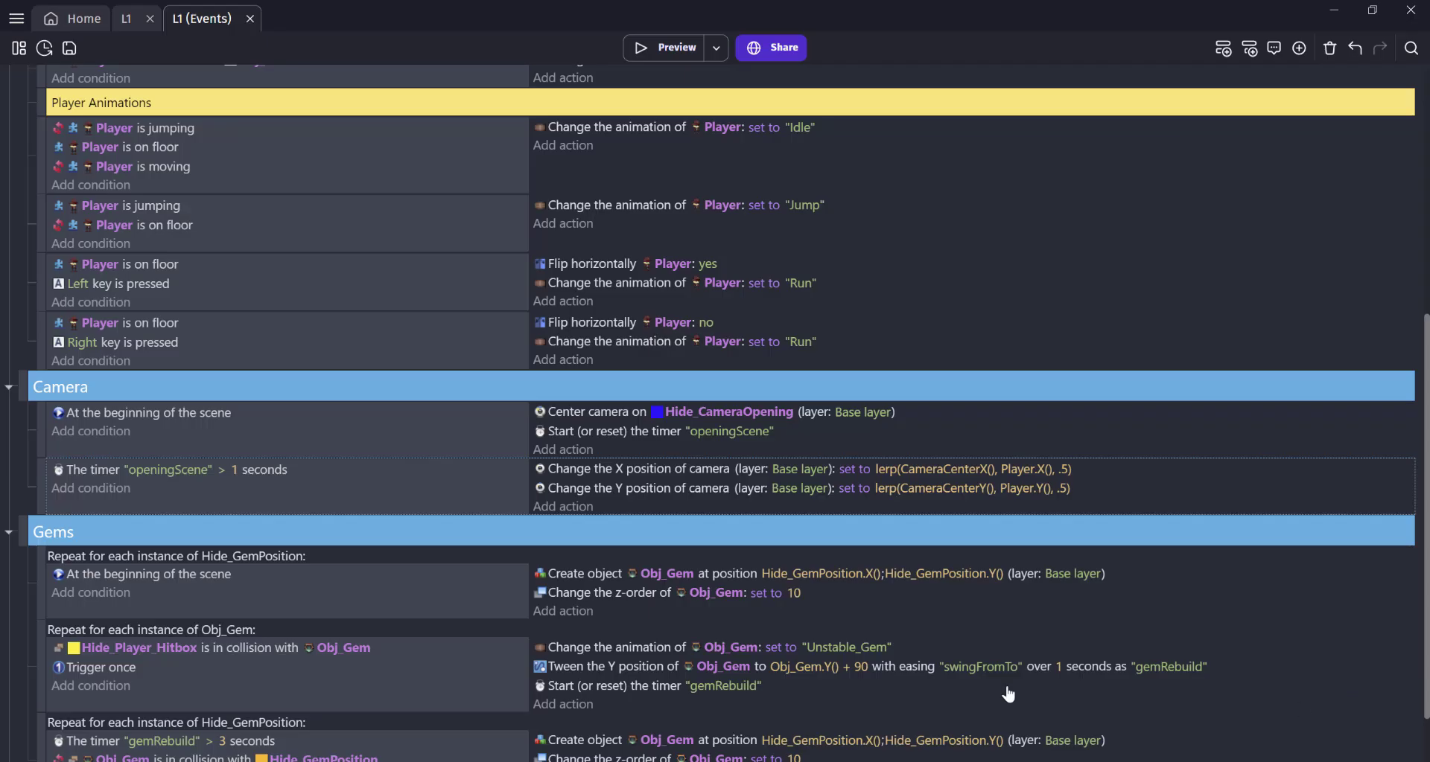
click(643, 51)
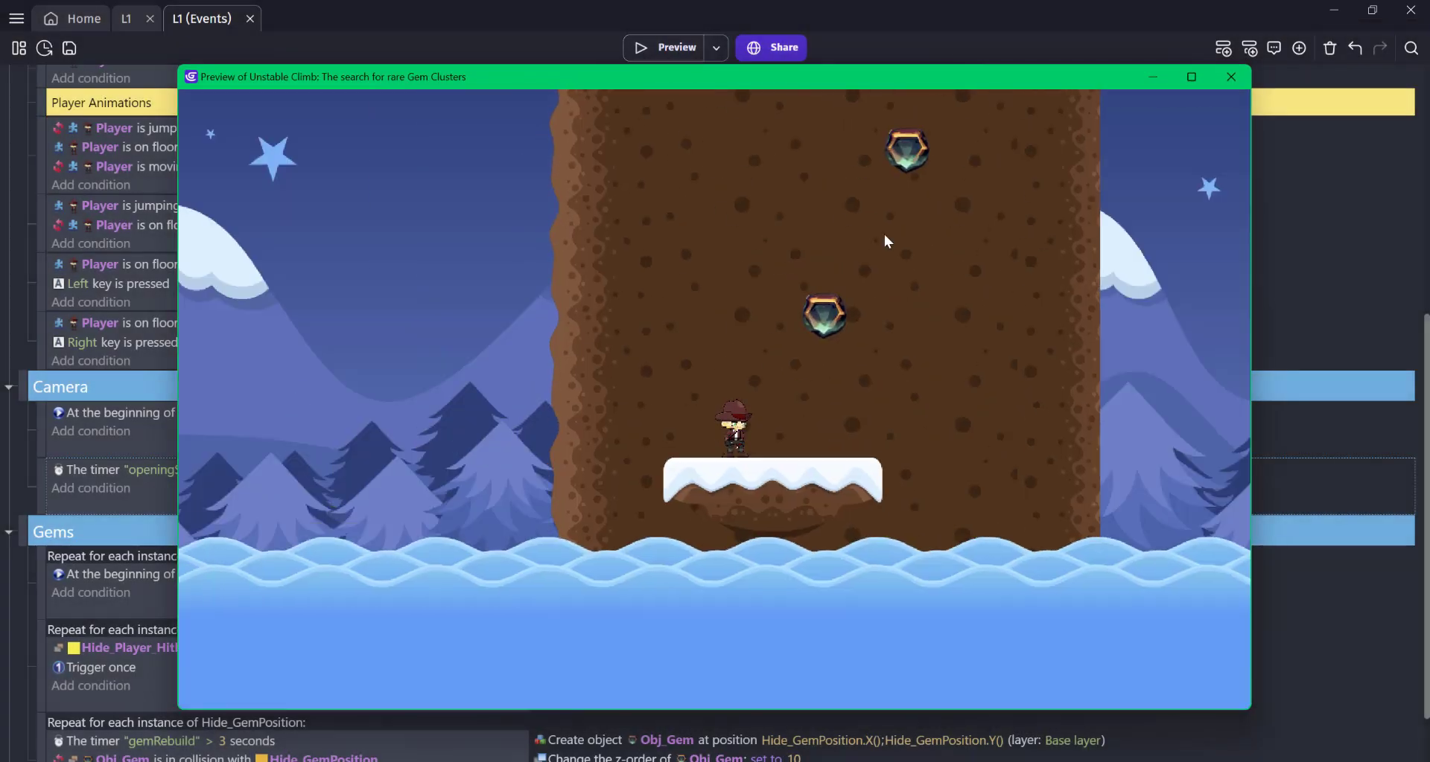
click(1231, 77)
Set the lerp factor in both the camera X and Y position actions to .05 and preview the level
click(1065, 470)
click(983, 526)
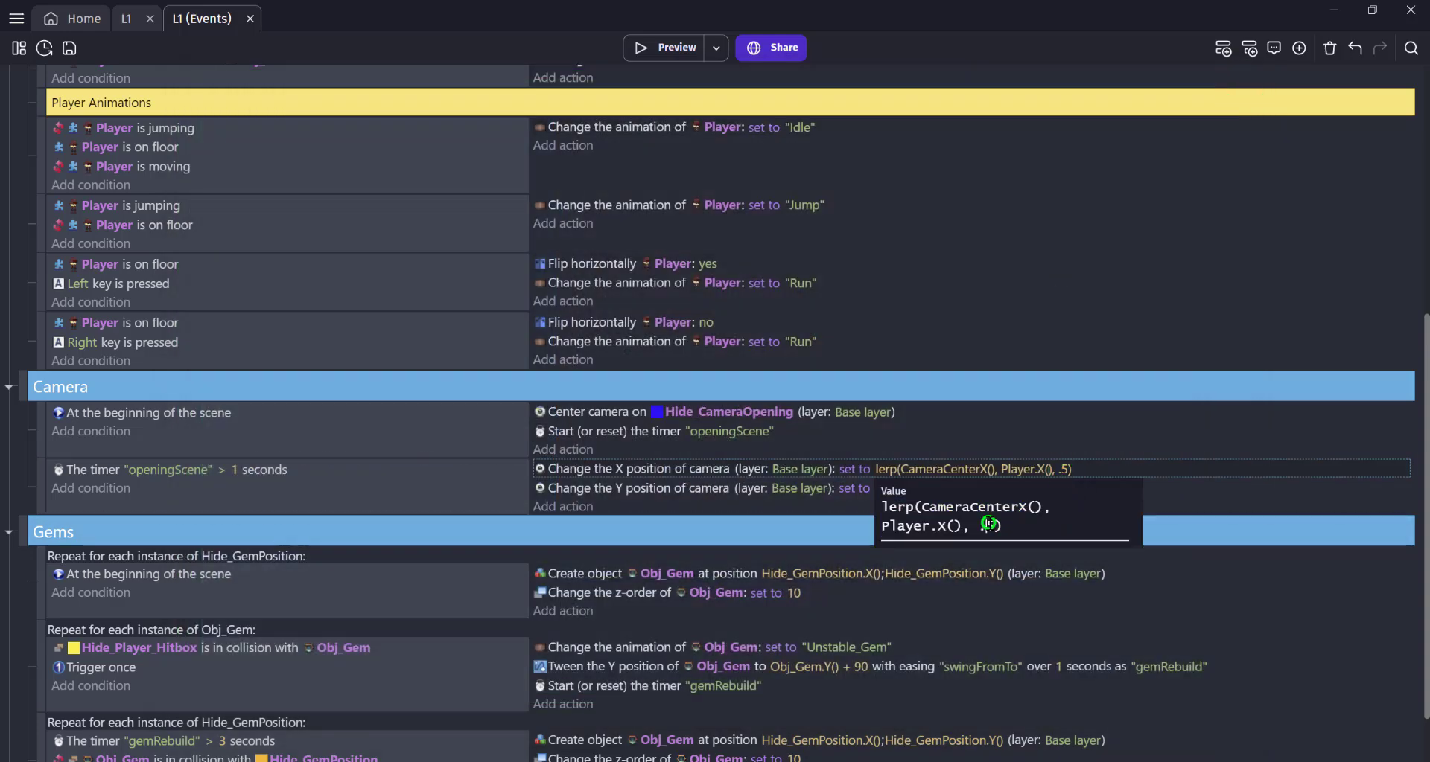
click(1054, 489)
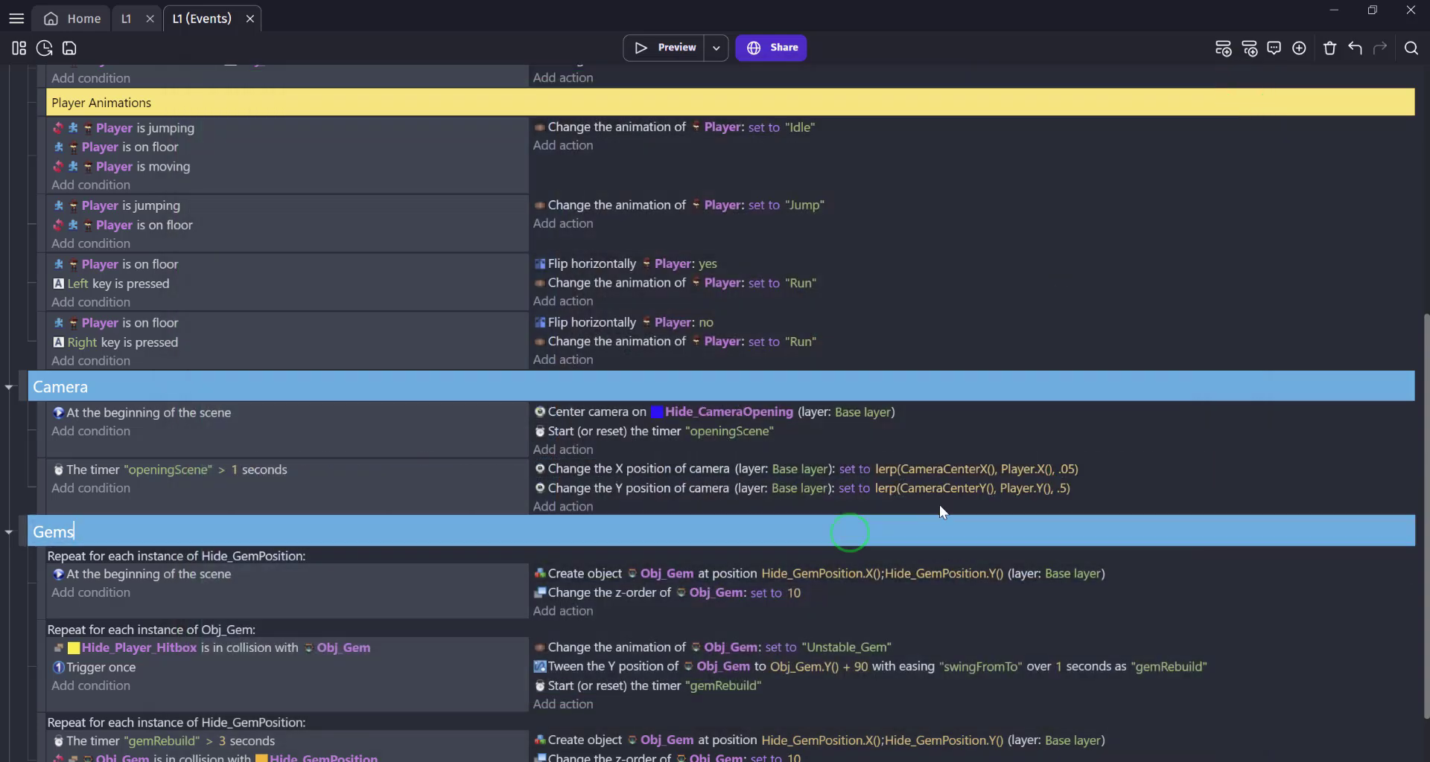
click(1058, 490)
click(988, 545)
text(0)
key(Return)
click(668, 44)
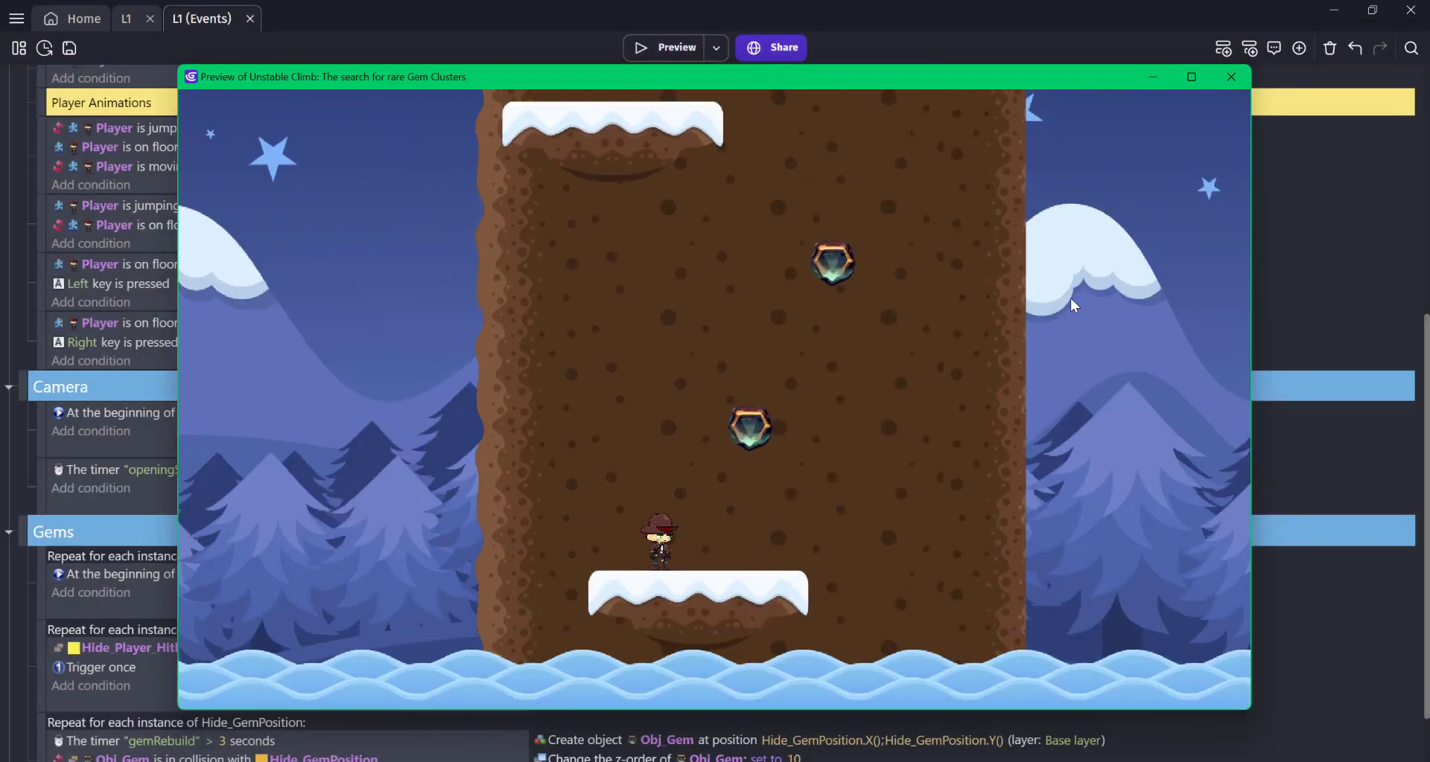
click(1229, 76)
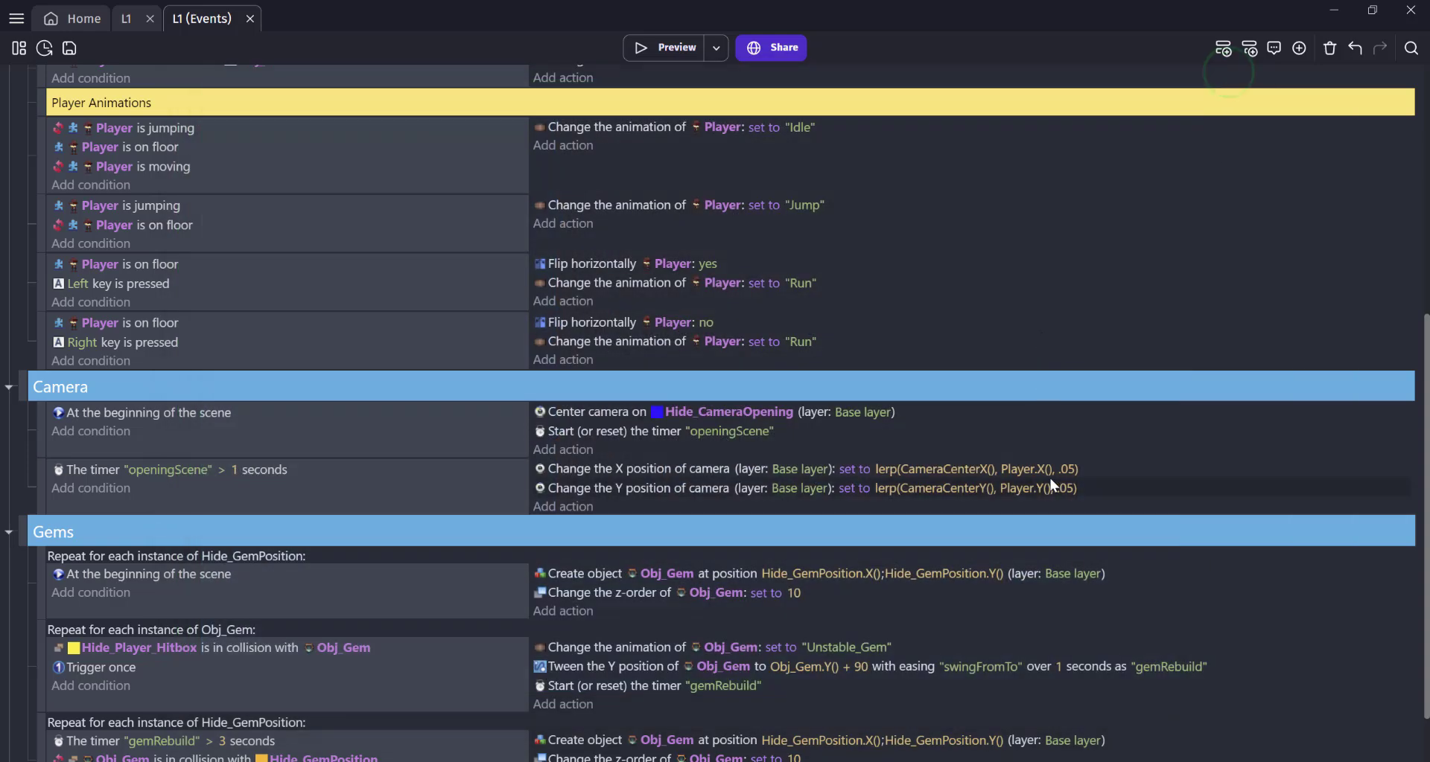
Slow the opening camera move by setting the lerp factor of both position actions to .005, and preview the level
click(1050, 470)
text(0)
click(811, 541)
click(1058, 489)
click(992, 546)
text(0)
click(807, 533)
click(691, 46)
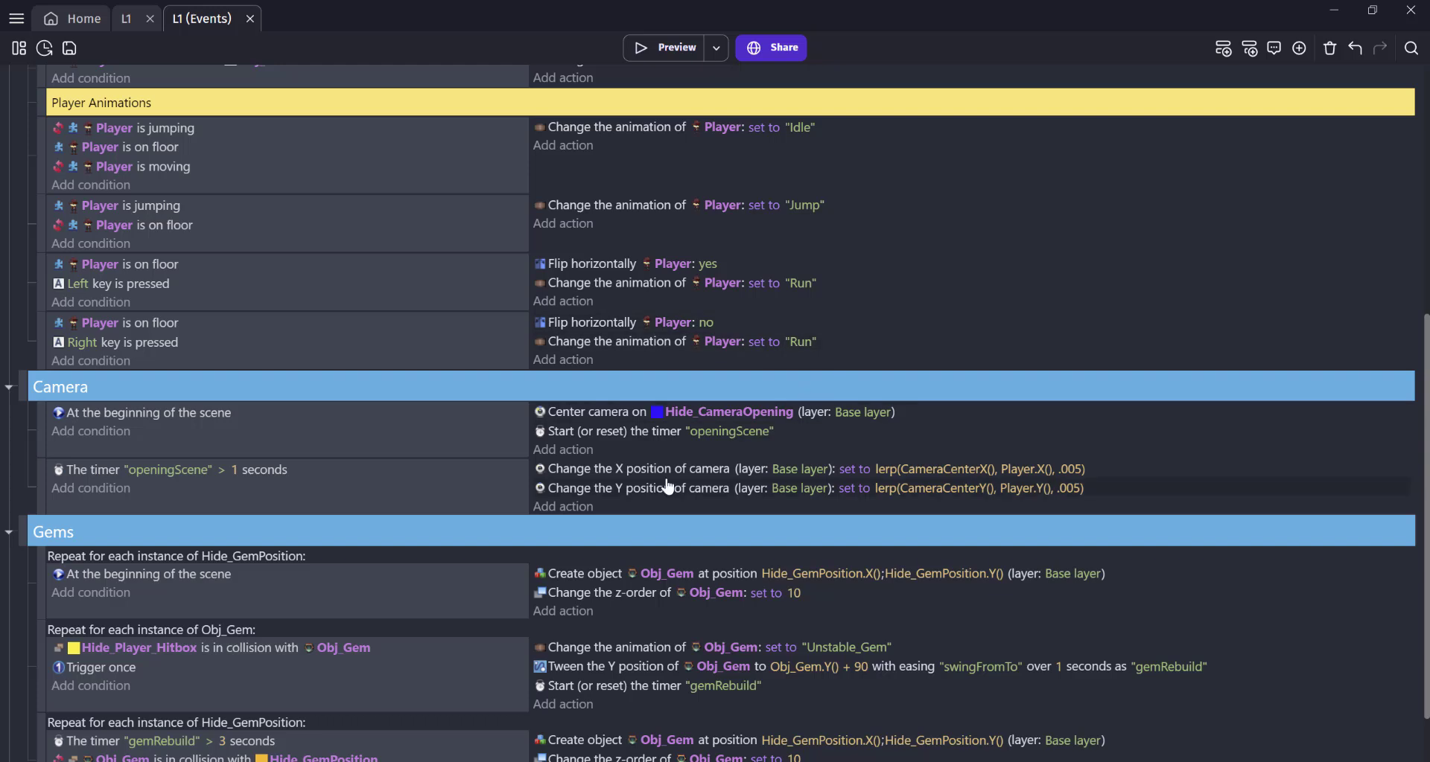
Duplicate the "openingScene" timer event and set the copy's timer condition to greater than 10 seconds
scroll(668, 487, down, 1)
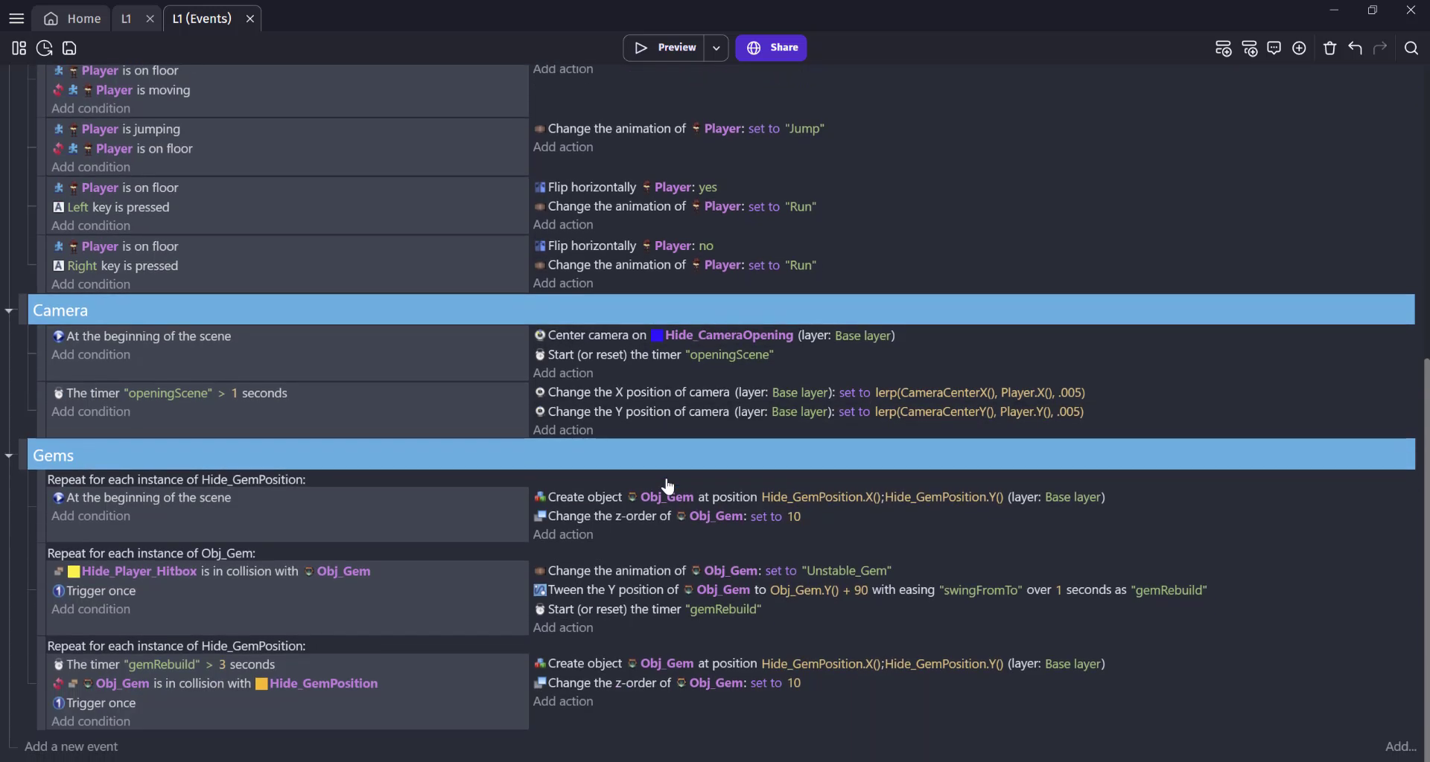
click(42, 399)
key(ctrl+d)
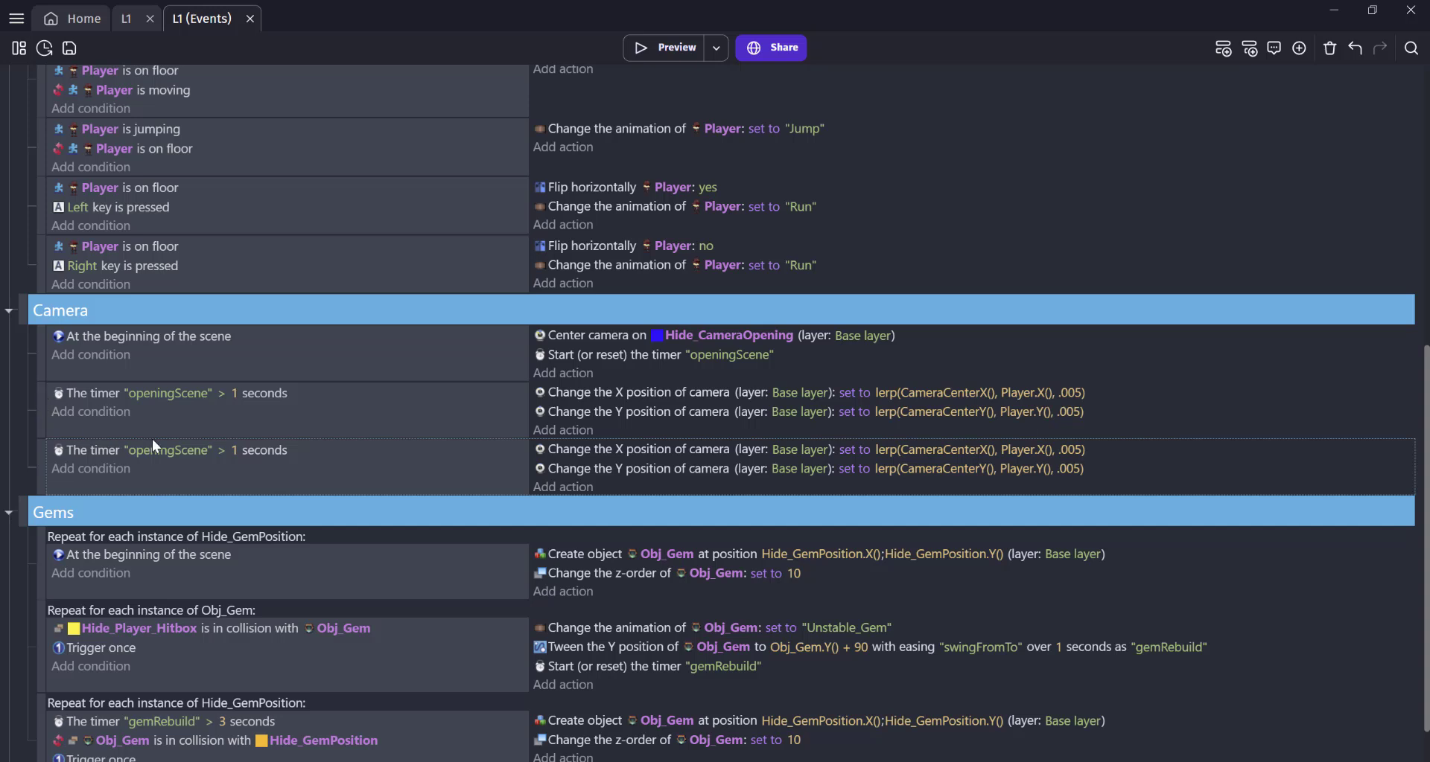
click(238, 449)
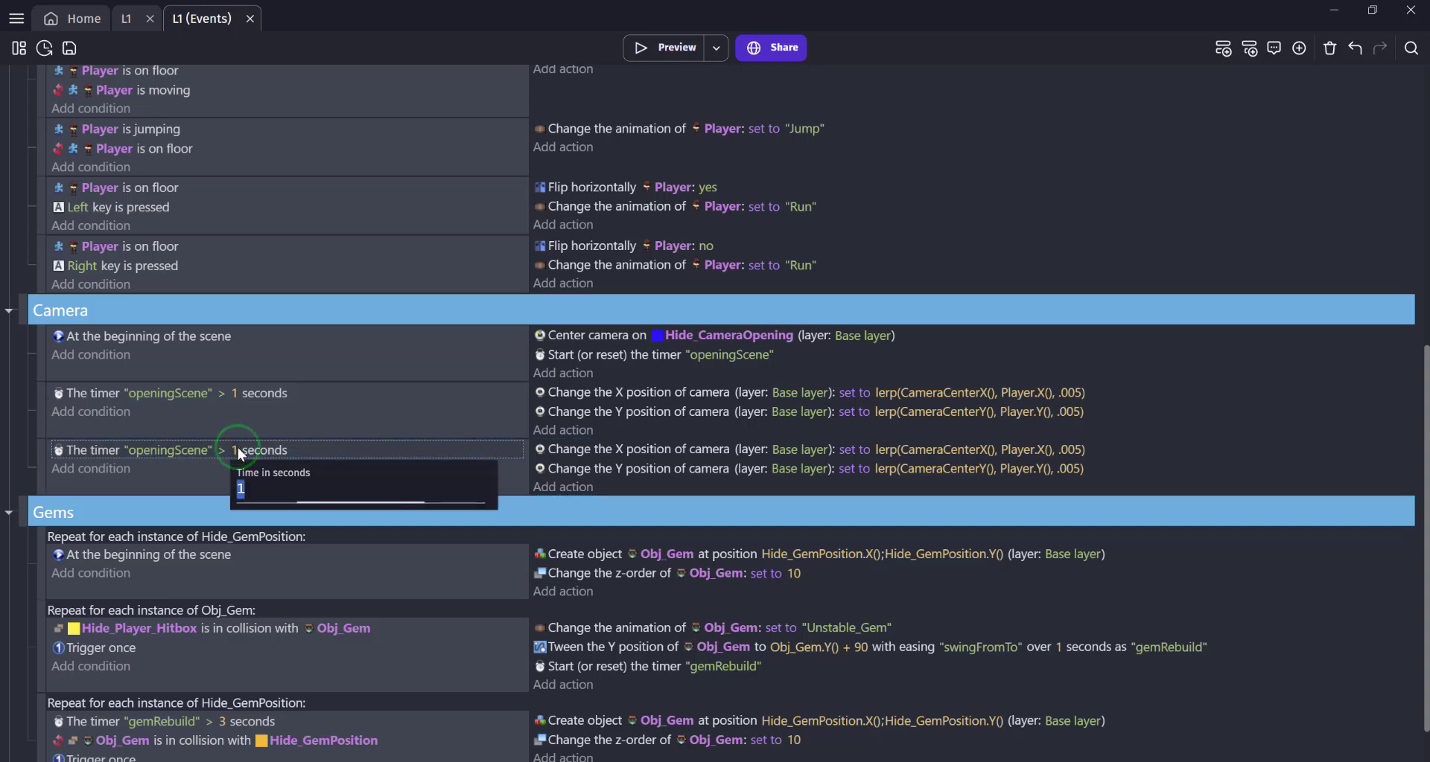
text(10)
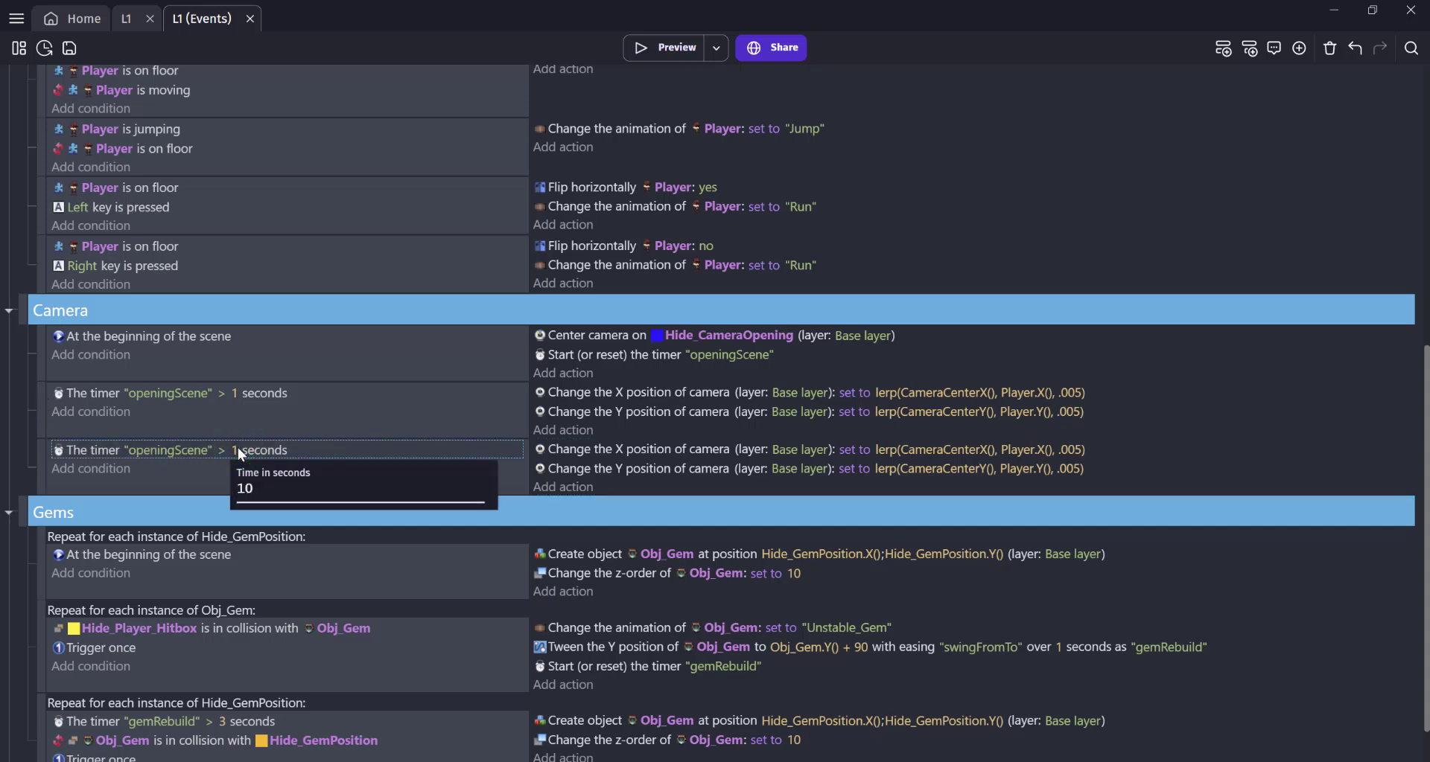
click(211, 509)
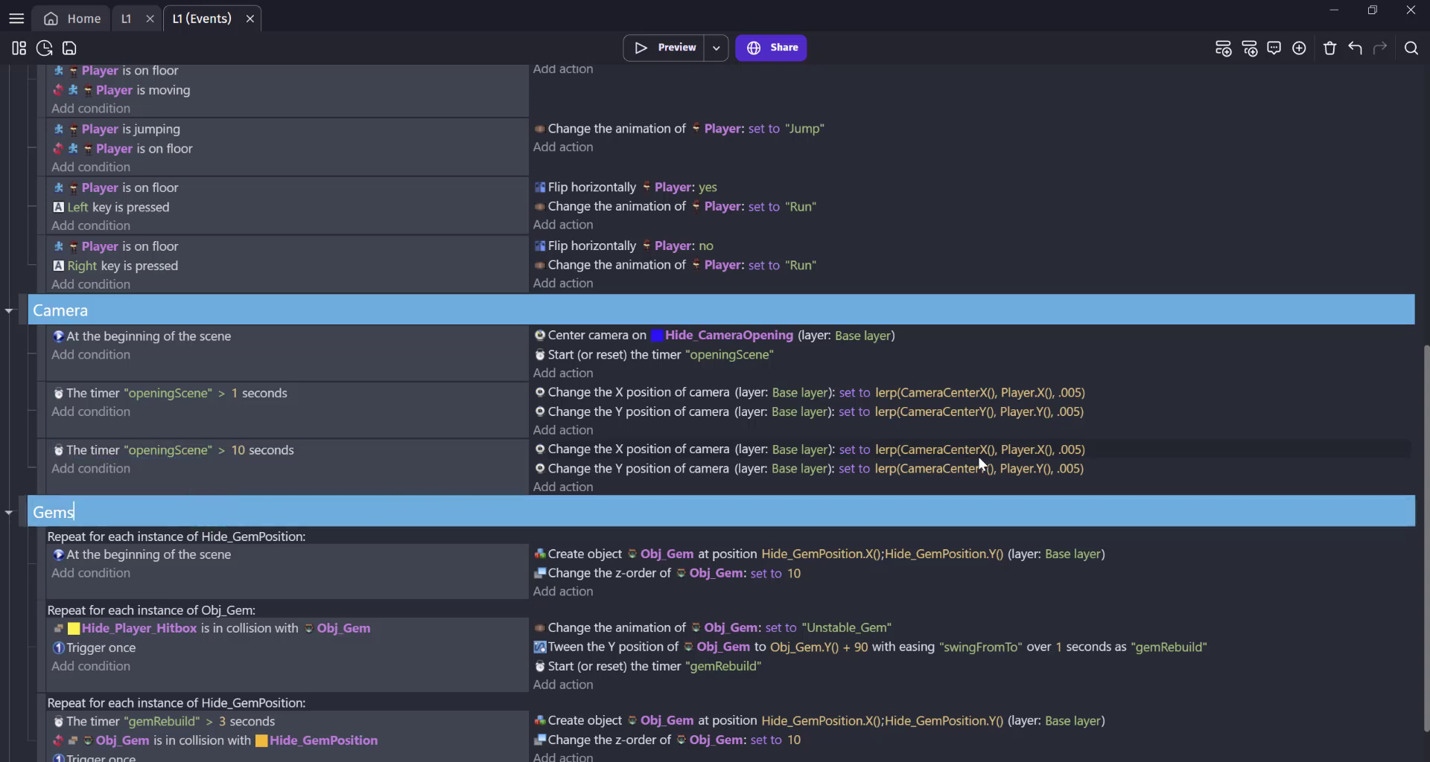
In the 10-second timer event, set the lerp factor of the camera X and Y actions to .5 and preview the level
click(1071, 448)
double_click(989, 504)
key(BackSpace)
text(5)
click(777, 502)
click(1062, 467)
double_click(993, 526)
key(BackSpace)
text(5)
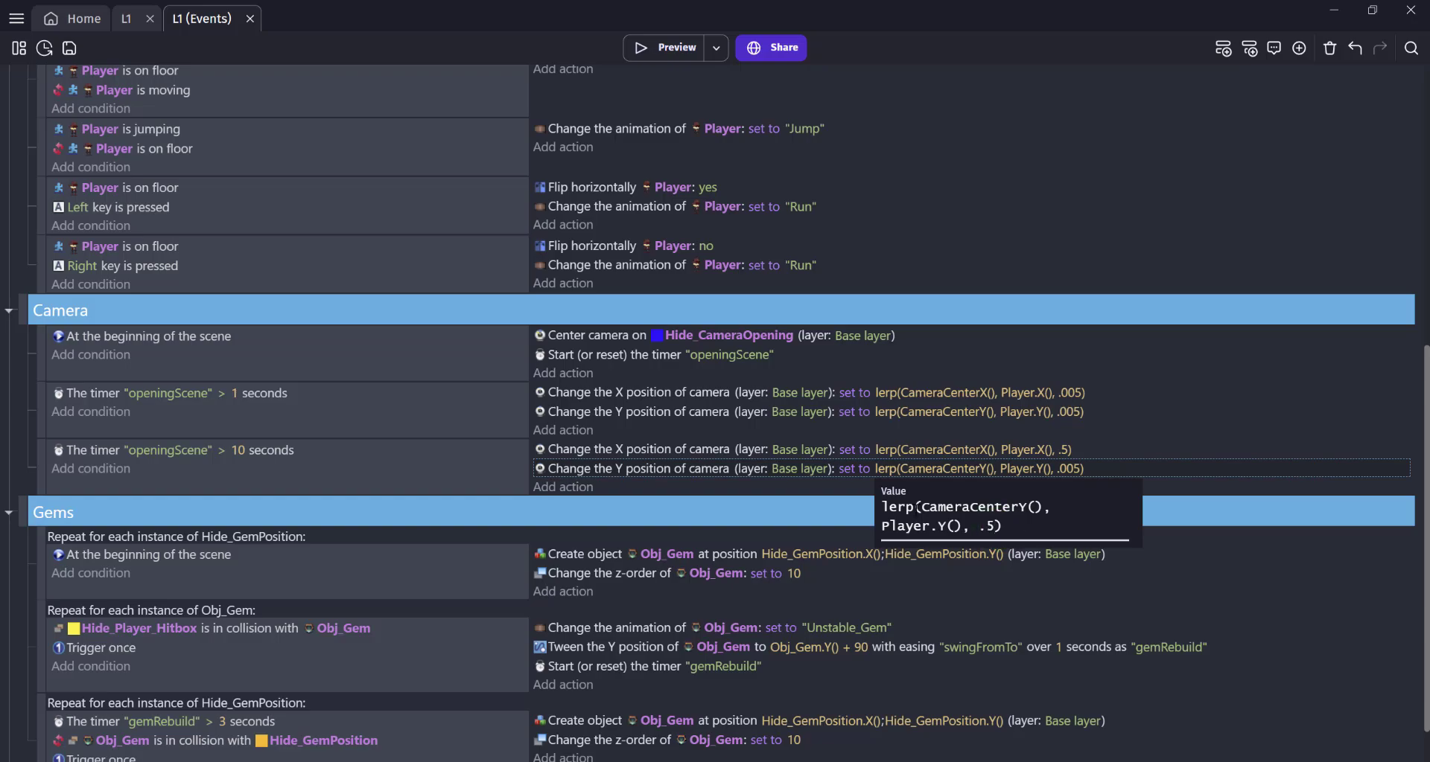
click(748, 145)
click(663, 49)
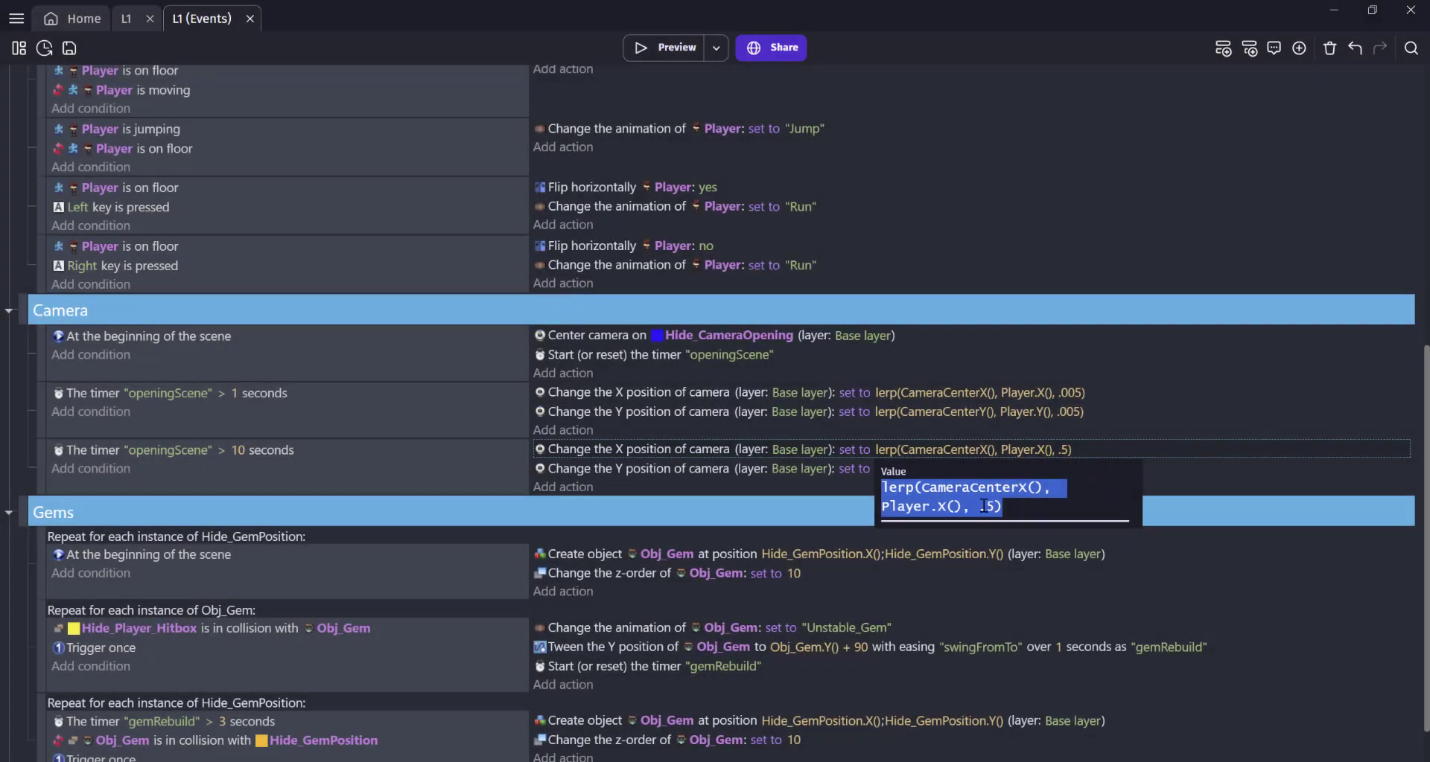
Set the lerp factor of the camera X and Y actions in the 10-second timer event to .05
click(984, 507)
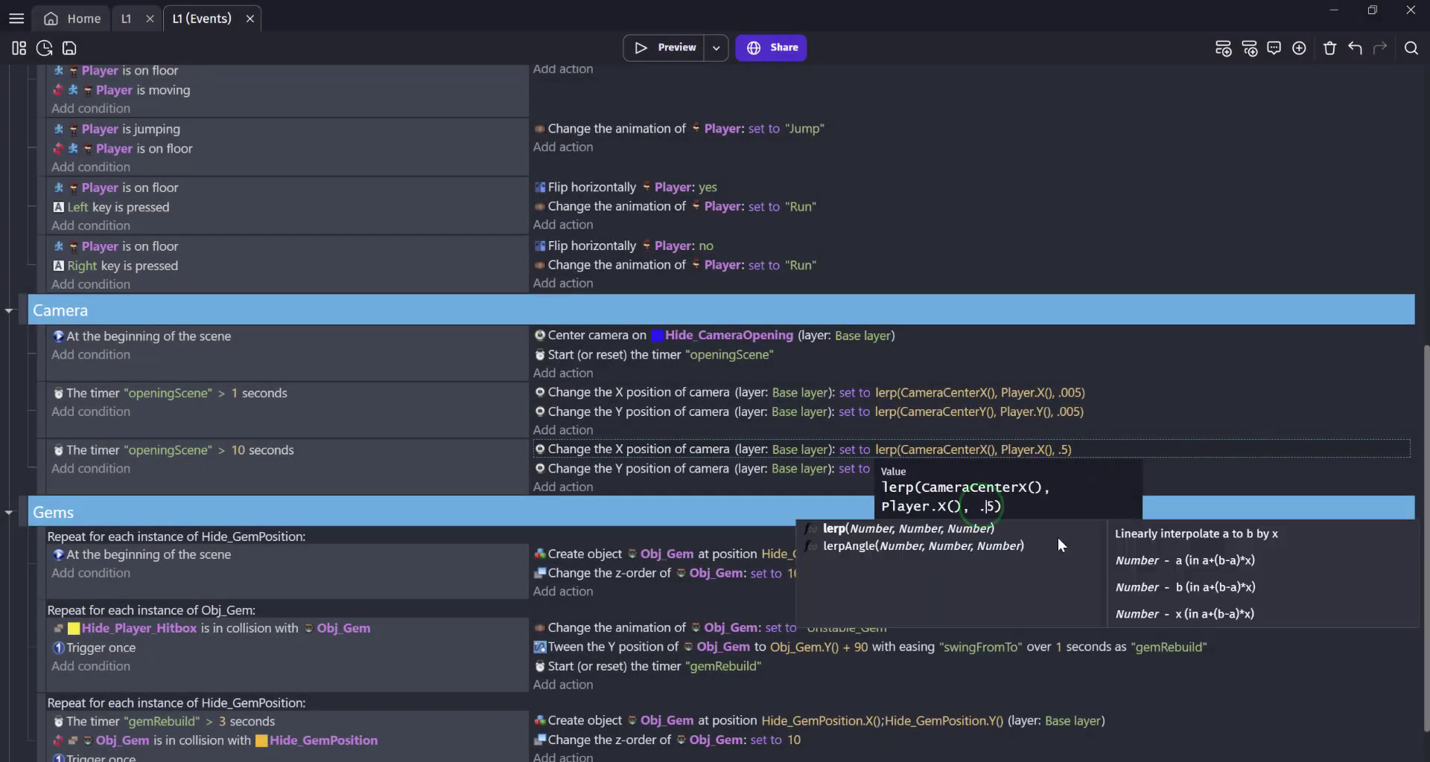
text(0)
click(813, 504)
click(1058, 468)
click(989, 527)
text(0)
click(797, 509)
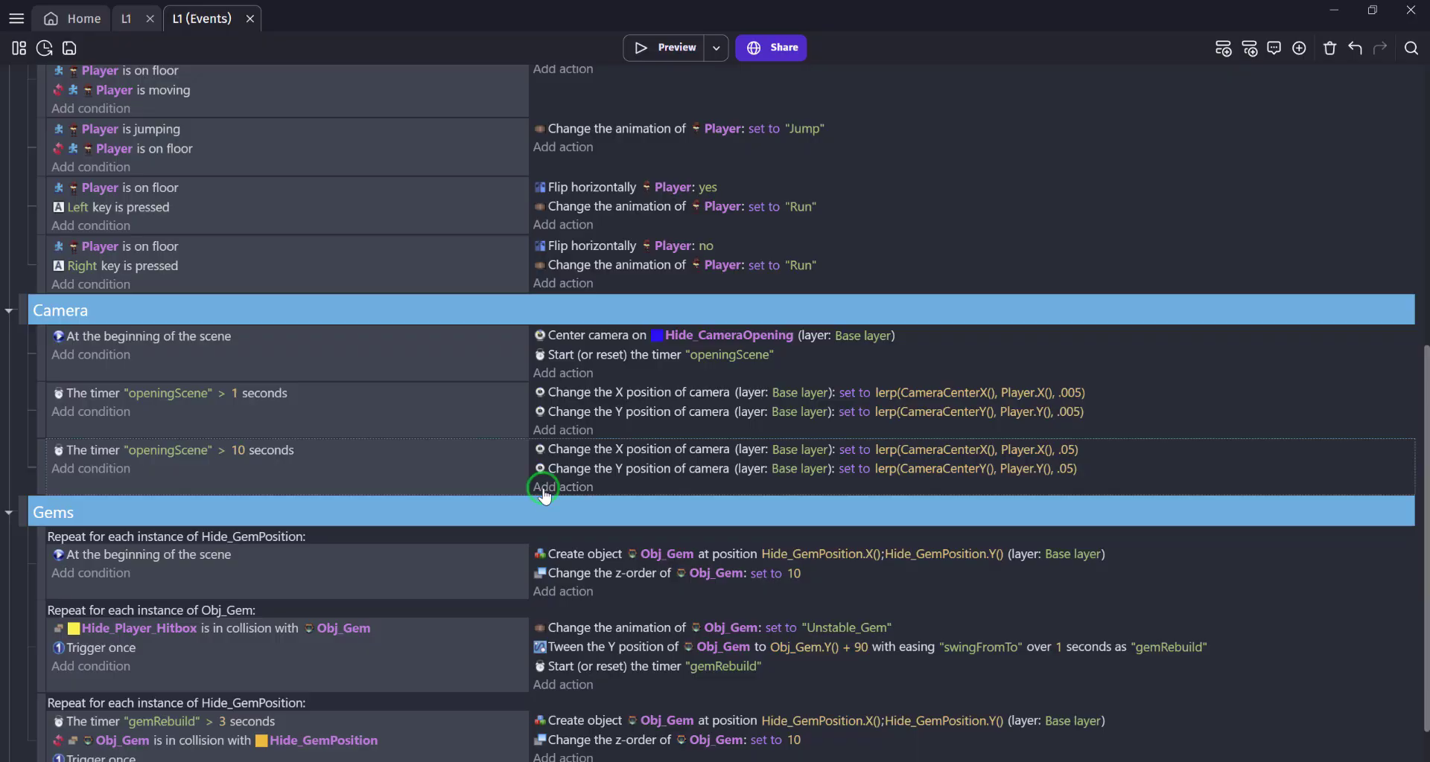
Add an action to the 10-second timer event that deletes the scene timer "openingScene"
click(544, 491)
text(scene tim)
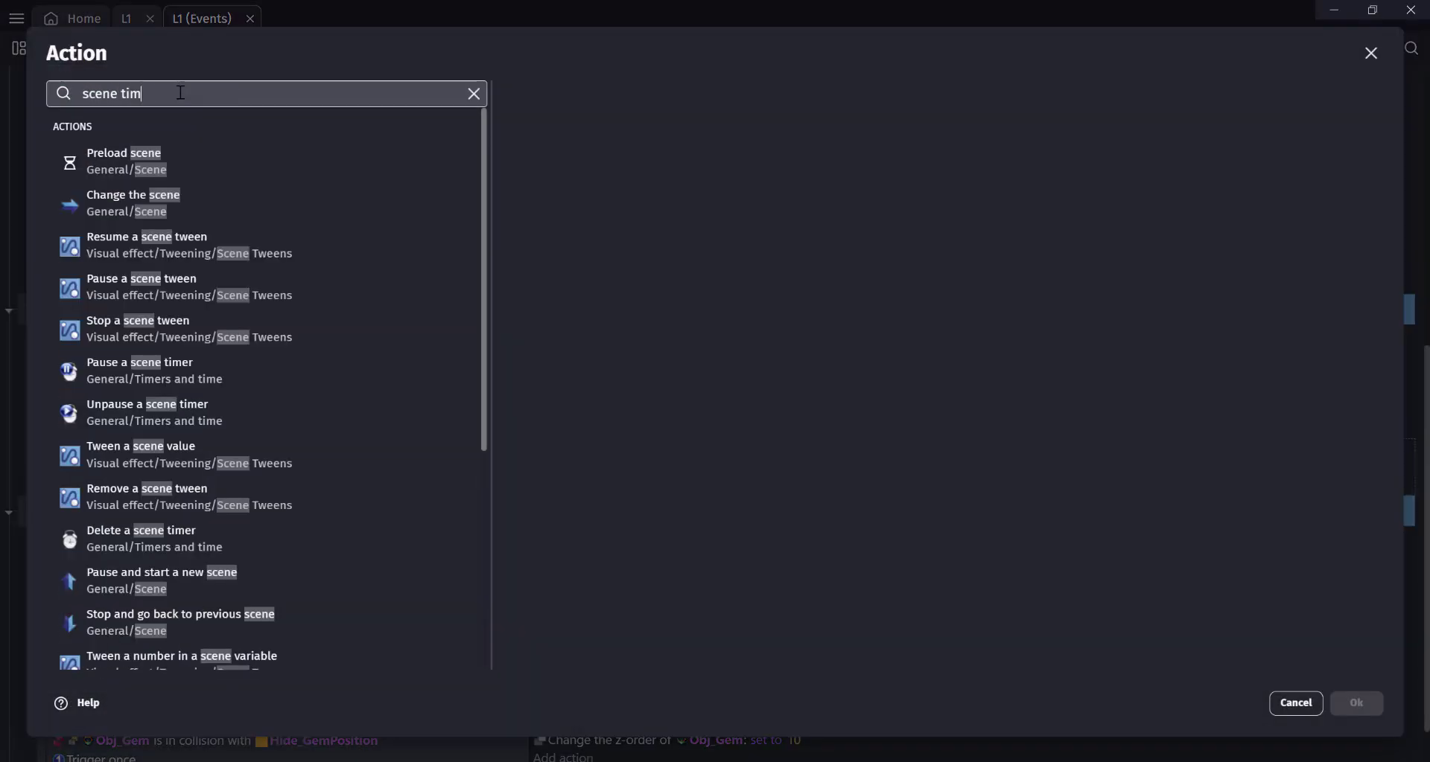
text(er)
click(146, 239)
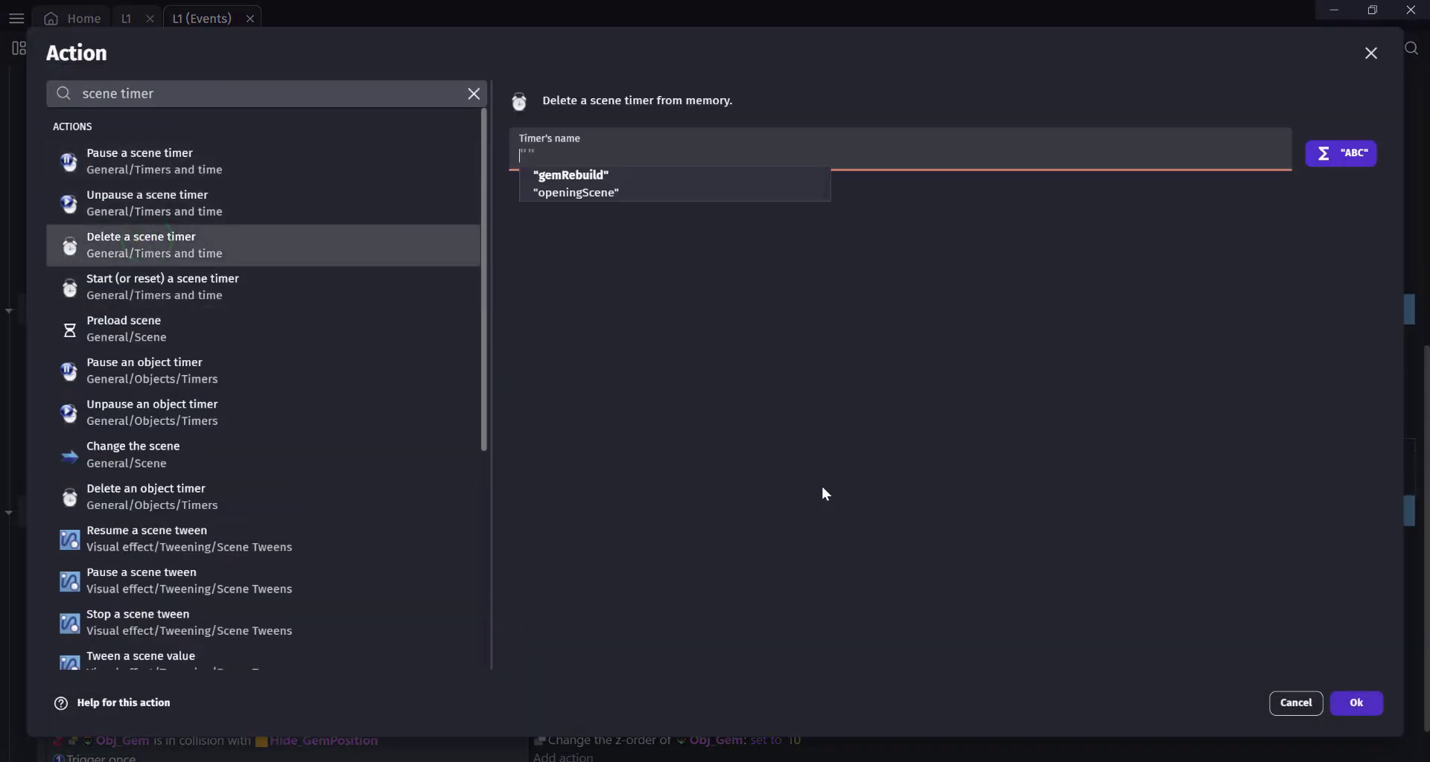
click(566, 193)
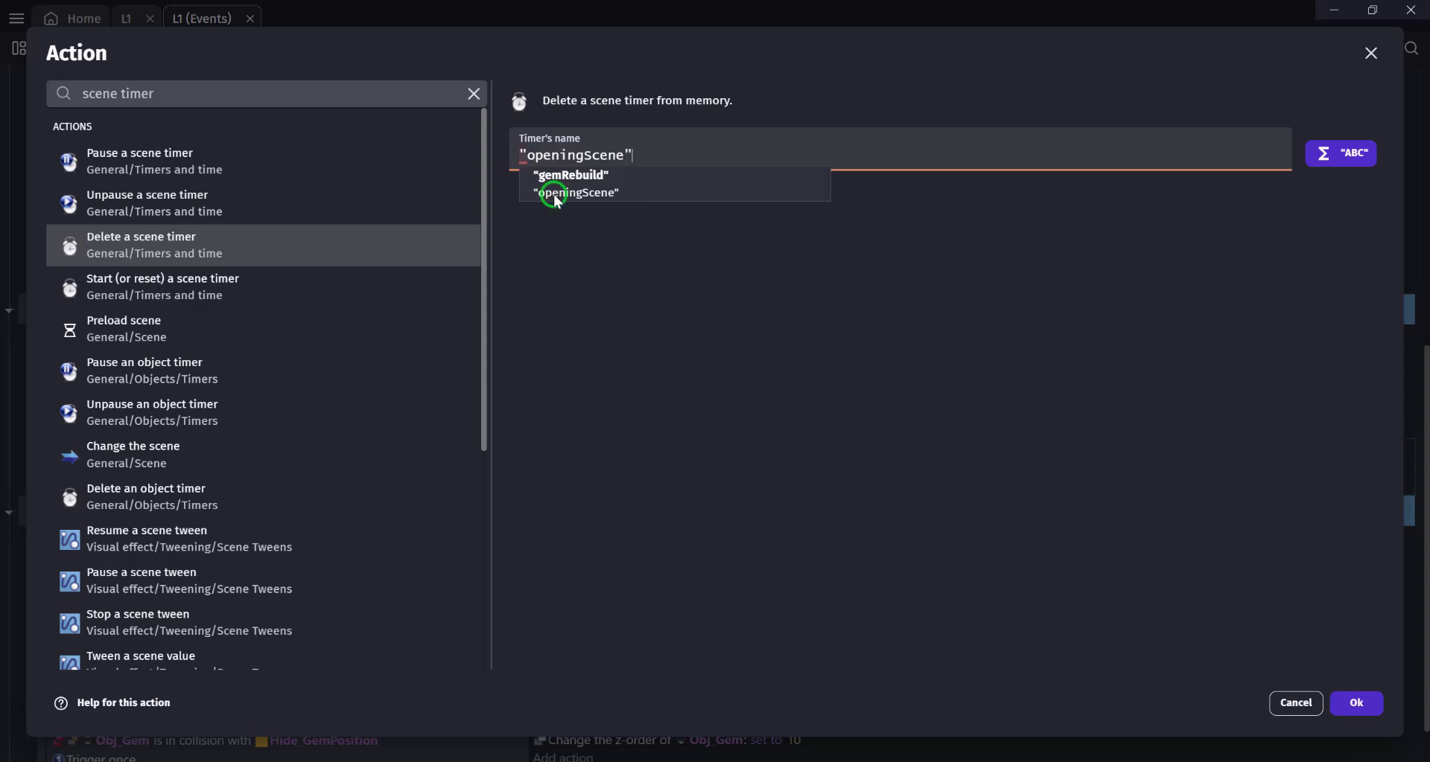
click(1352, 706)
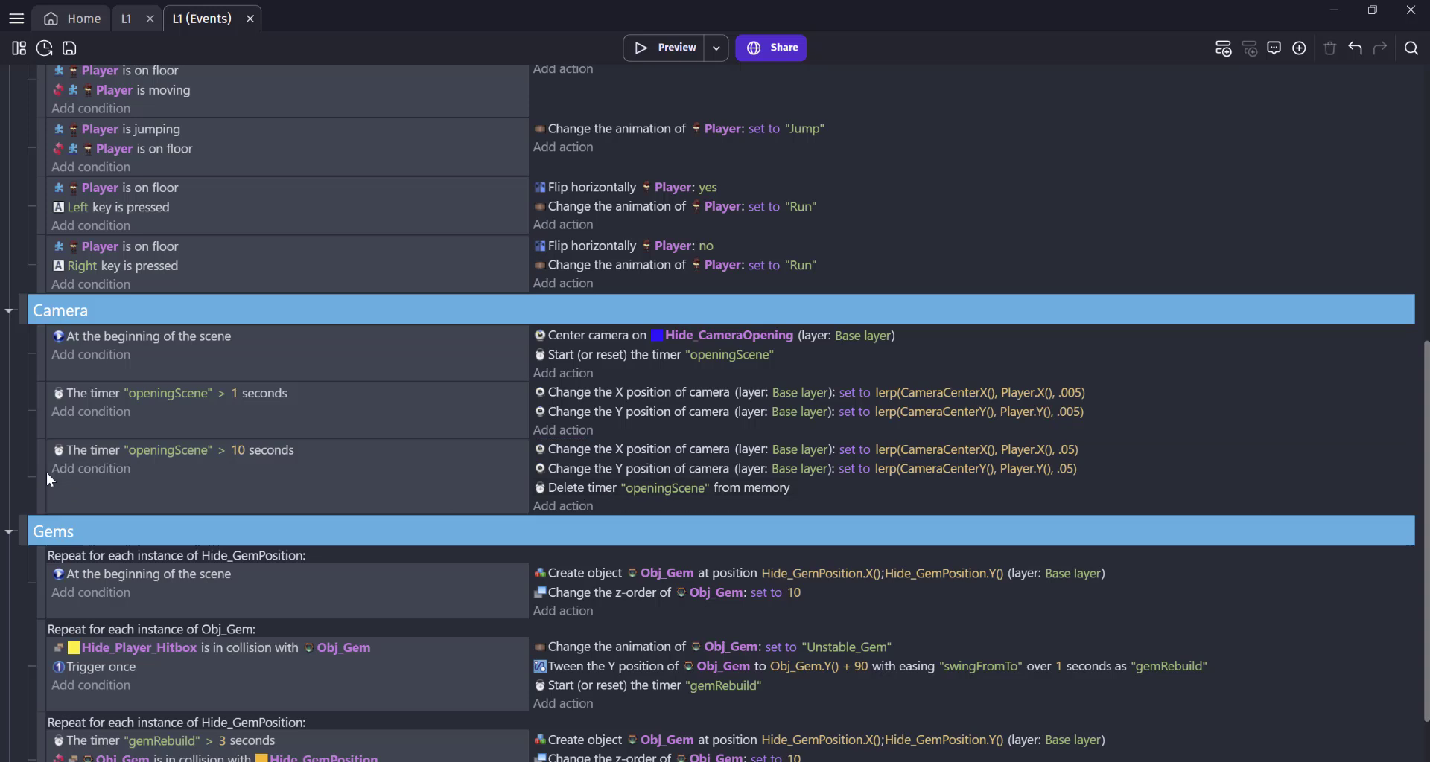
Add a sub-event under the 10-second timer event, move both camera position actions into it, and preview the level
click(37, 471)
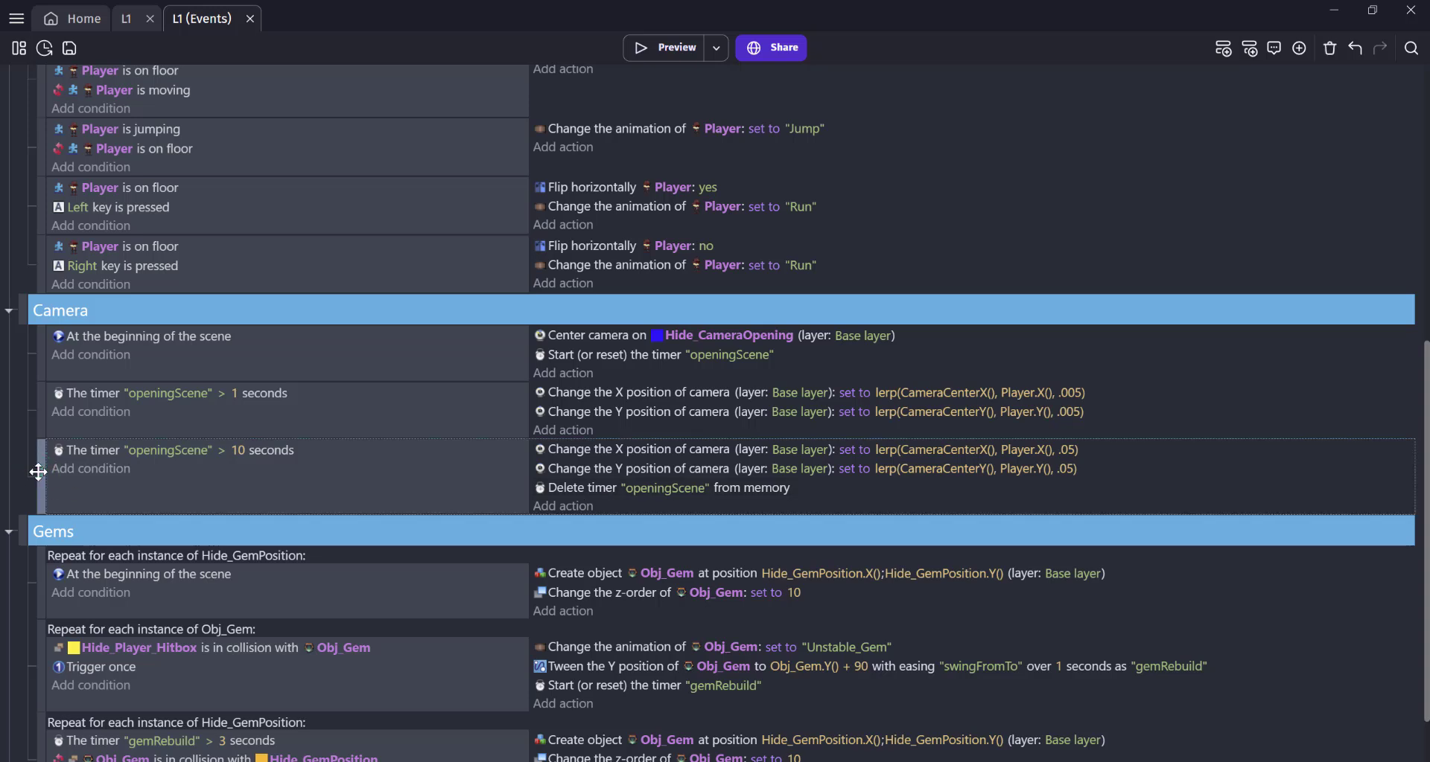
key(shift+a)
drag(43, 524, 70, 526)
drag(567, 457, 577, 506)
drag(578, 458, 584, 516)
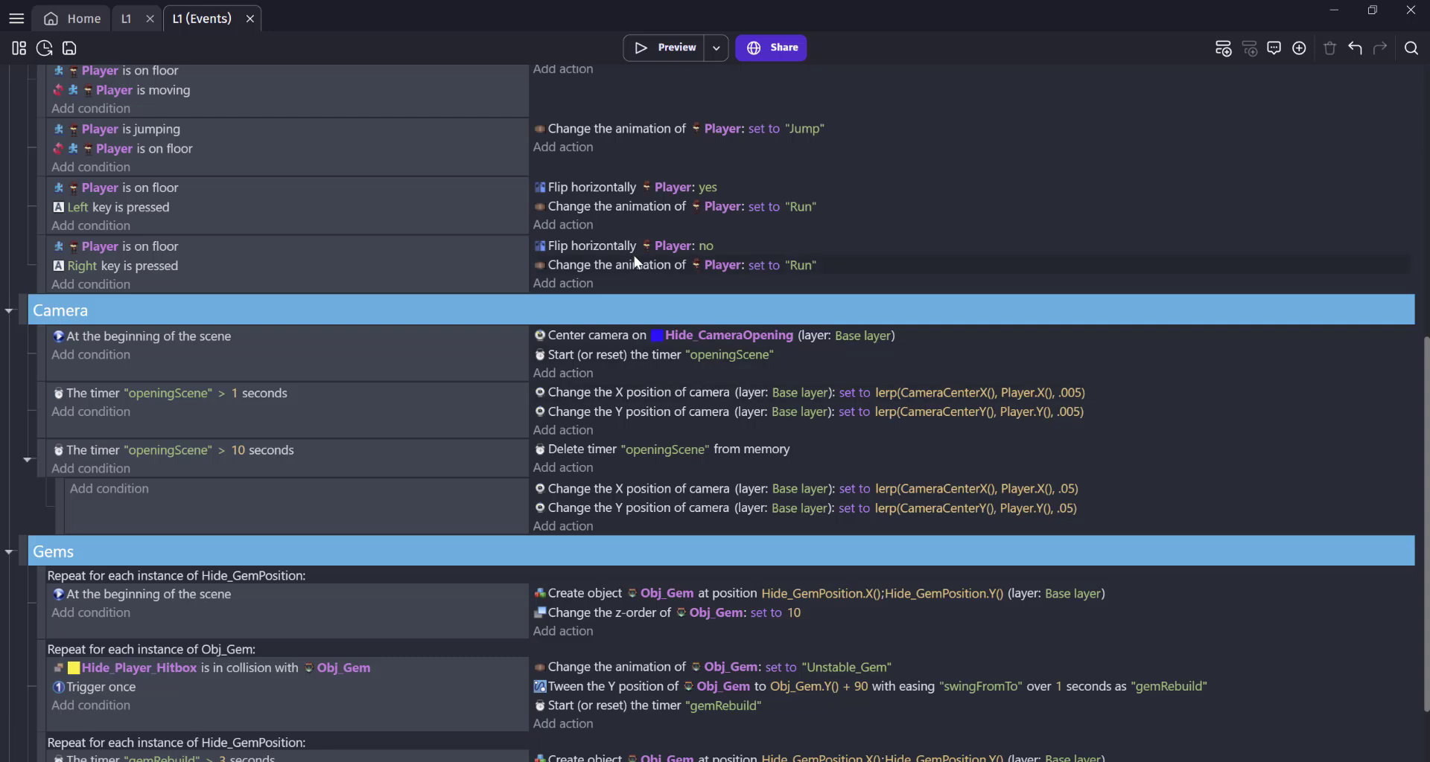
click(658, 47)
Set the second "openingScene" timer condition to greater than 11 seconds and preview the level
click(240, 452)
text(11)
key(Return)
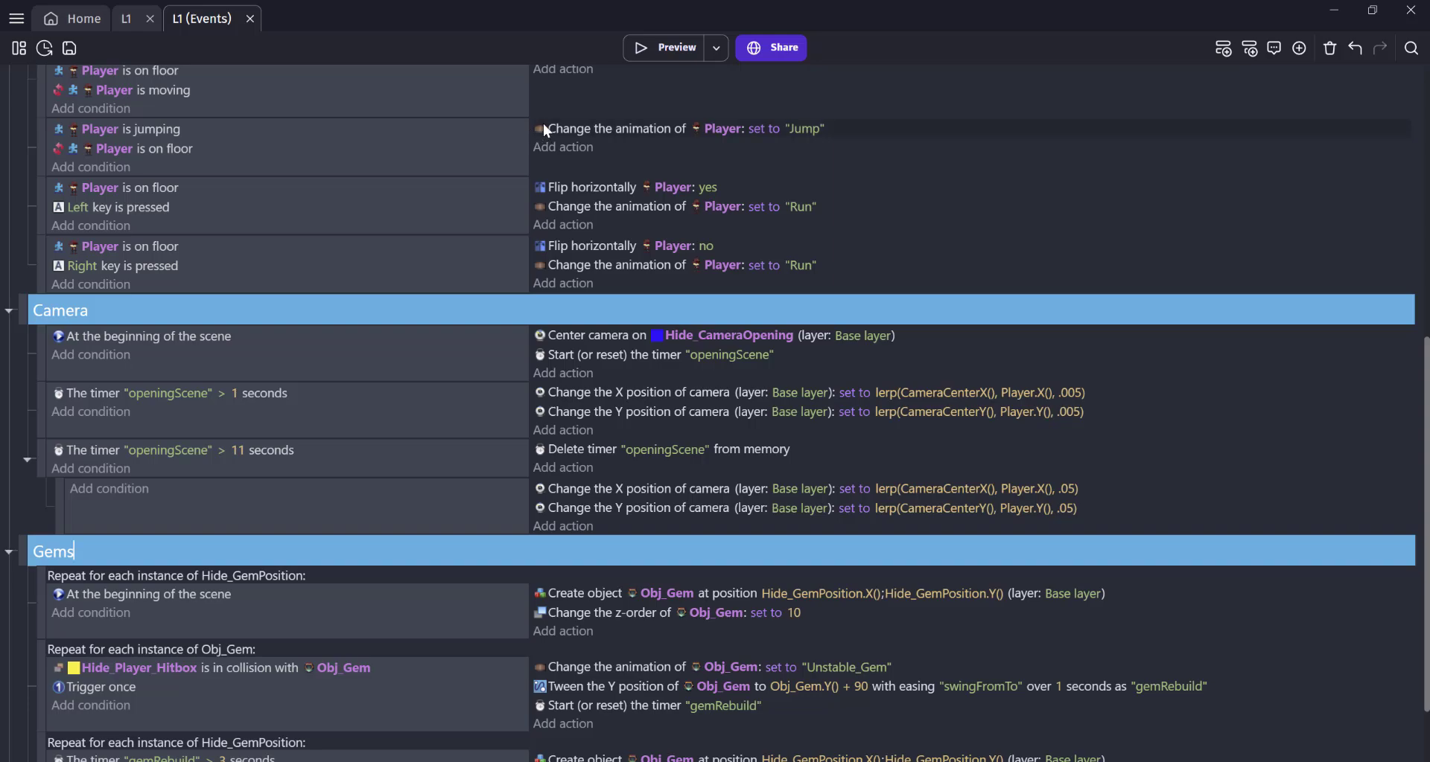
click(678, 58)
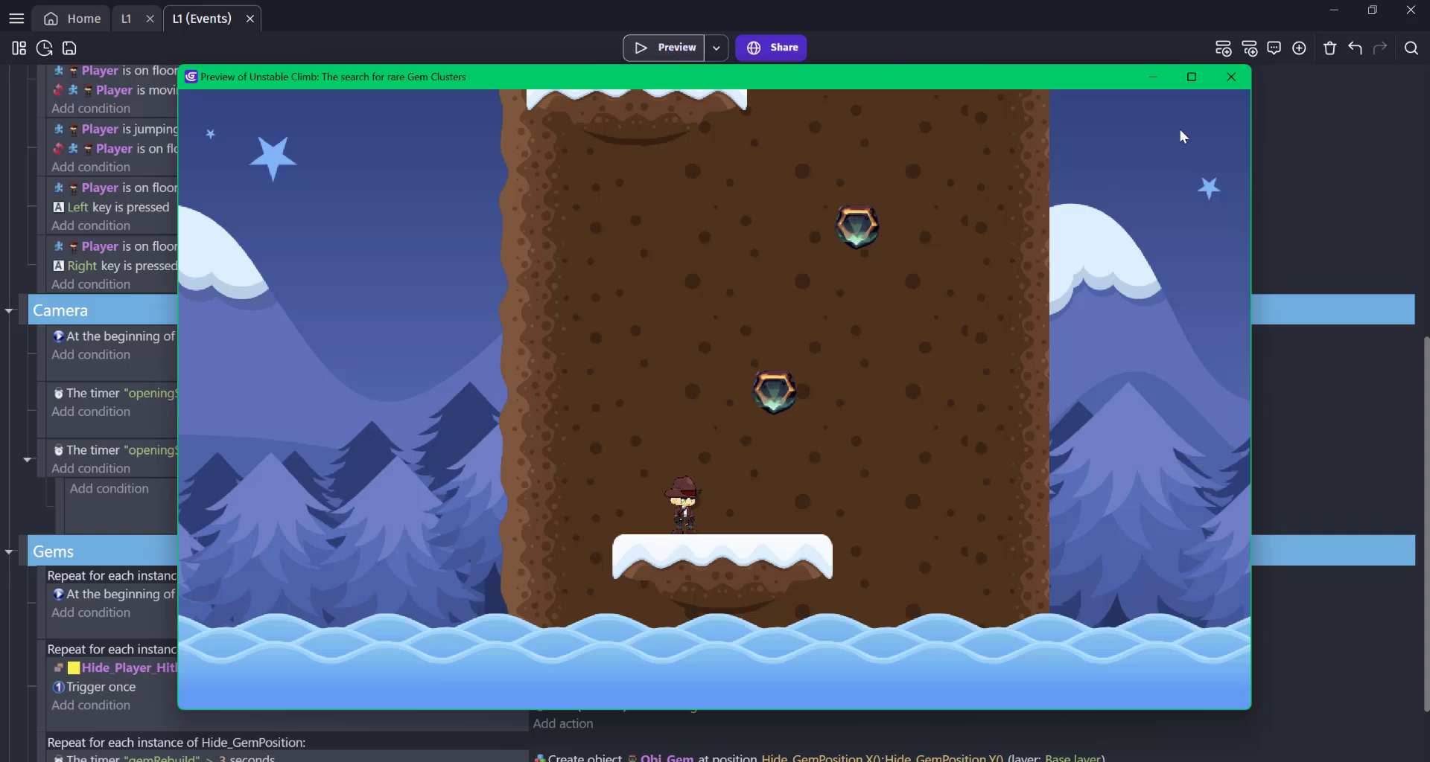
click(1225, 82)
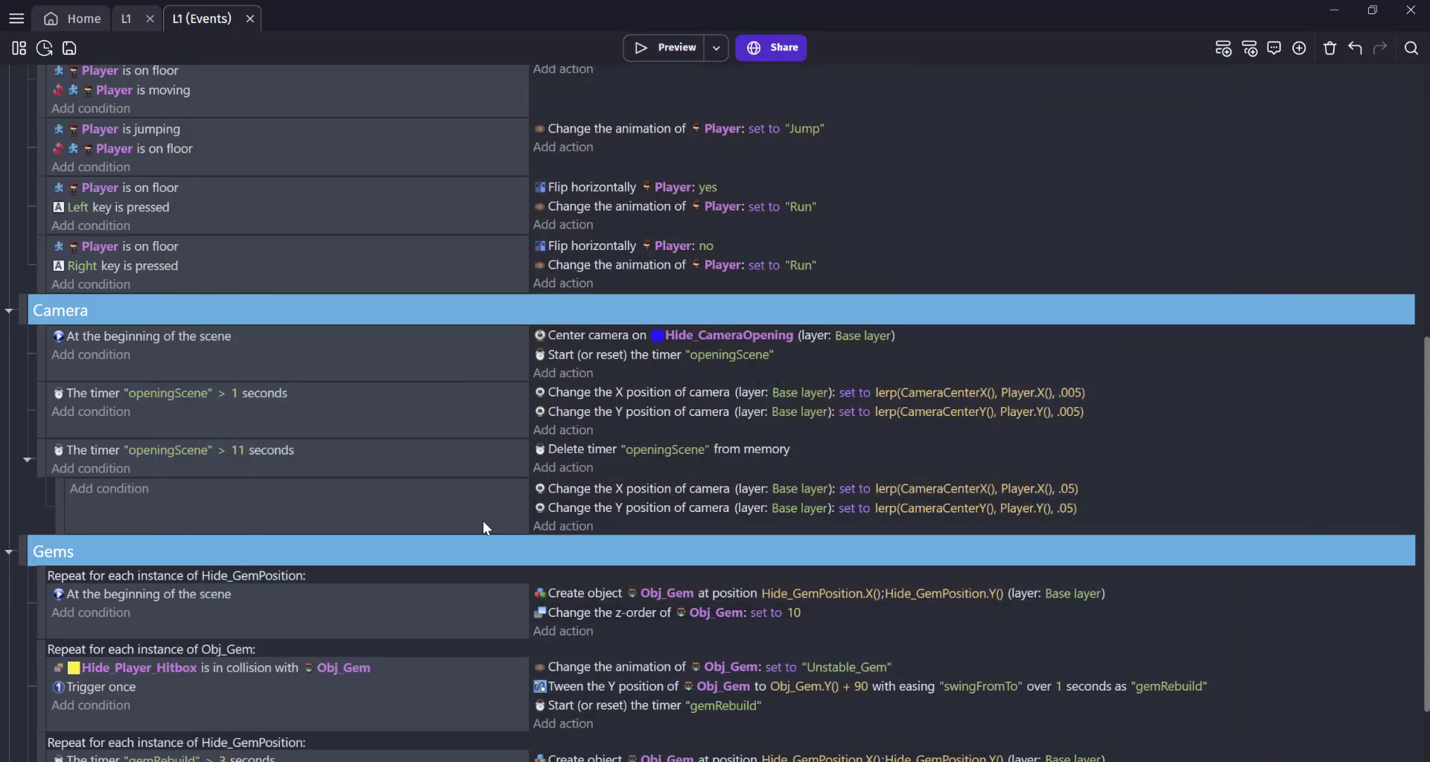
Save the project
key(ctrl+s)
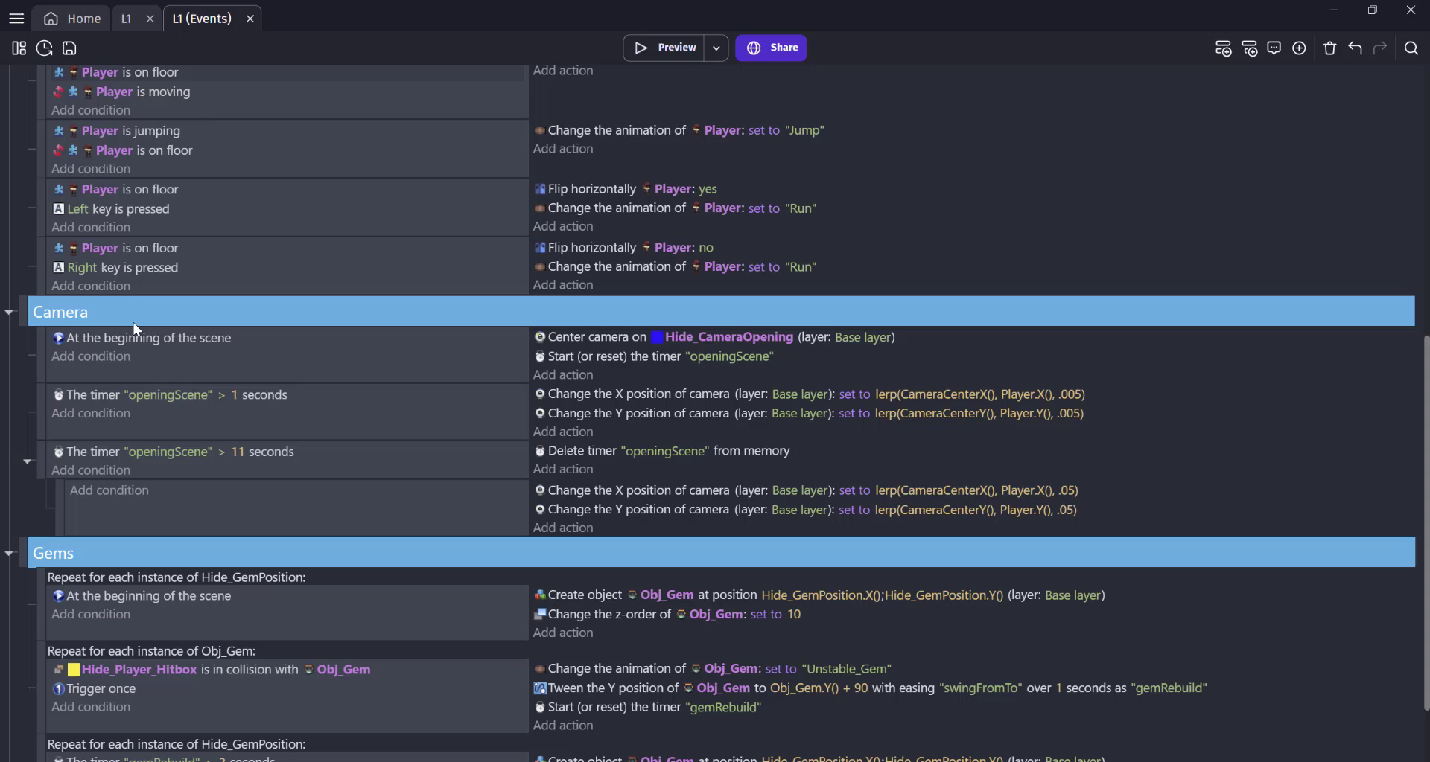
scroll(577, 235, up, 6)
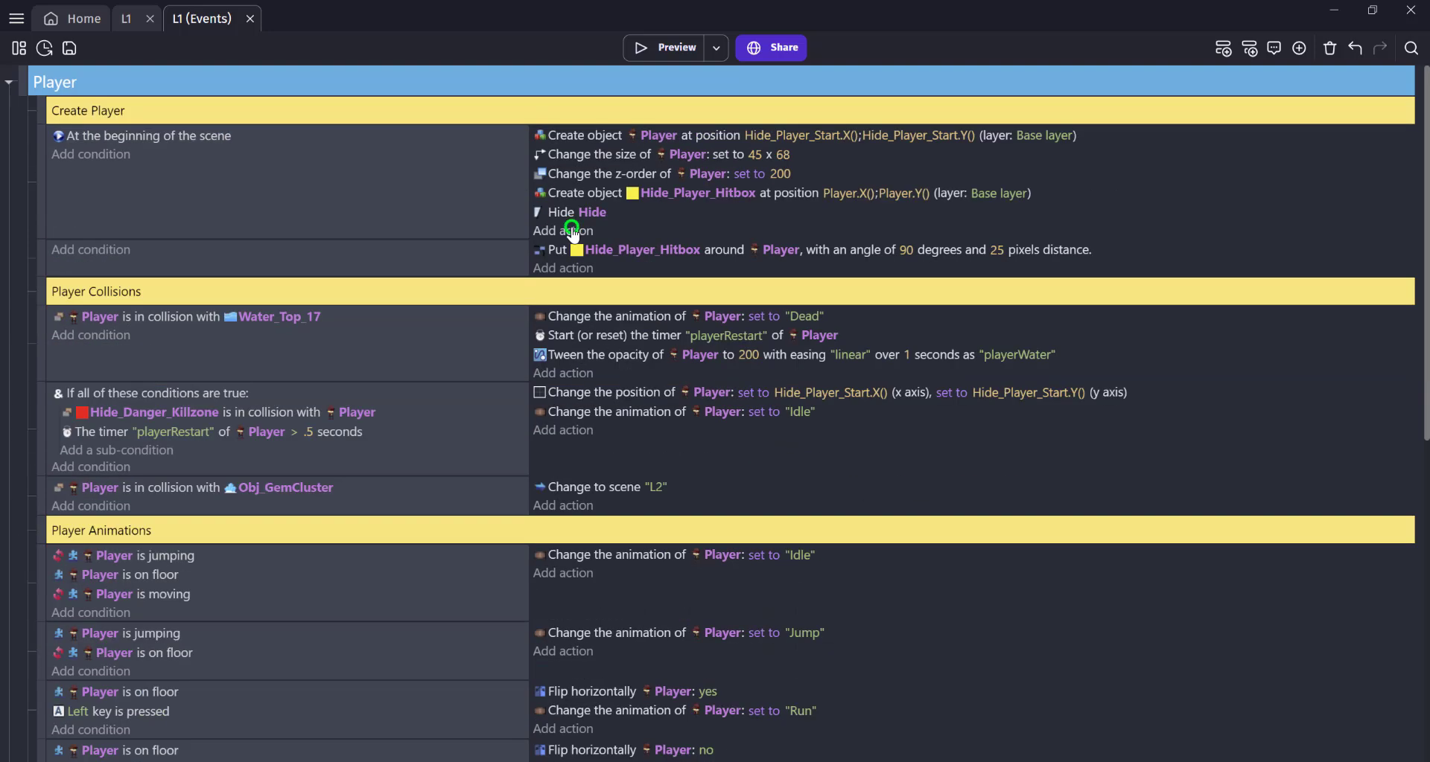
Add a Play a music file action to the Create Player scene-start event, using a project copy of song18.mp3
click(572, 231)
text(play mu)
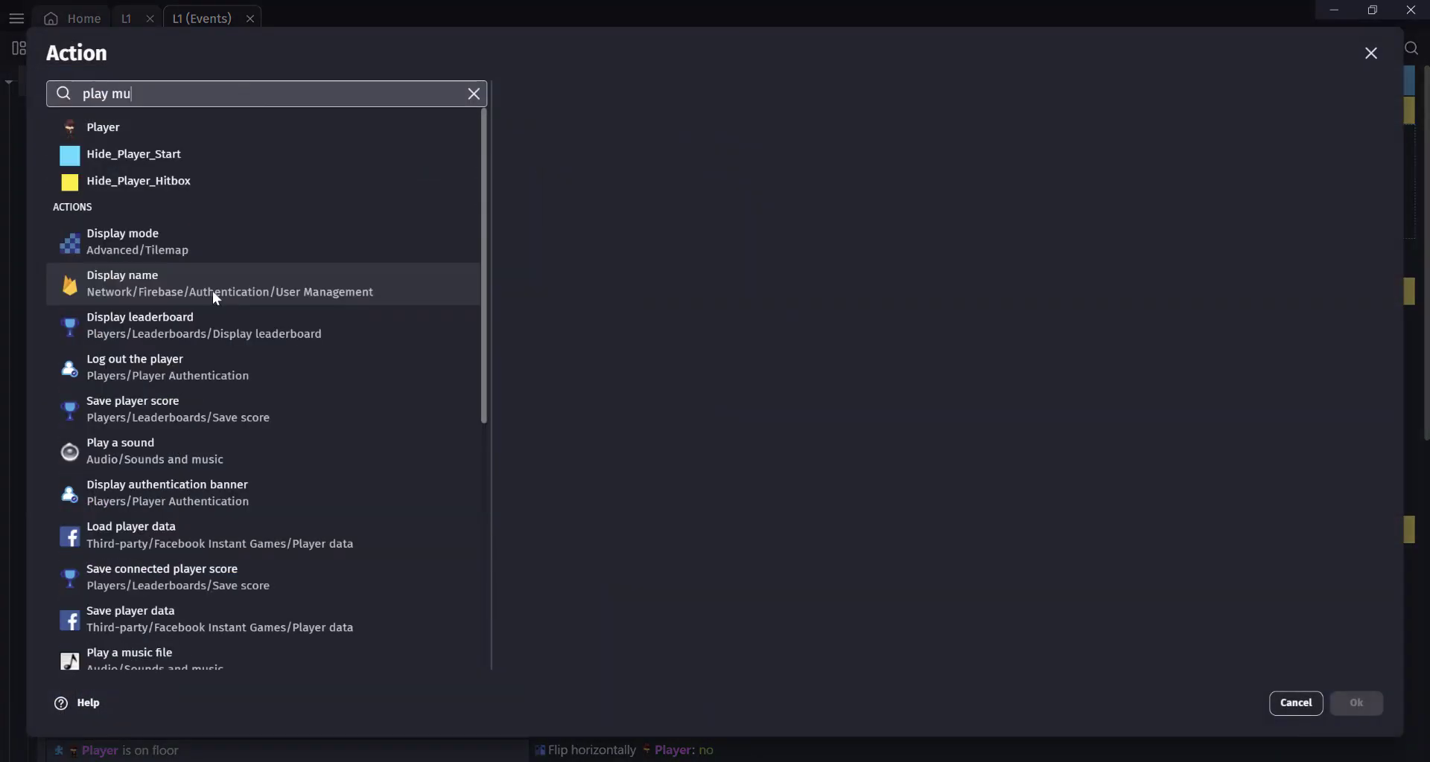
text(sic)
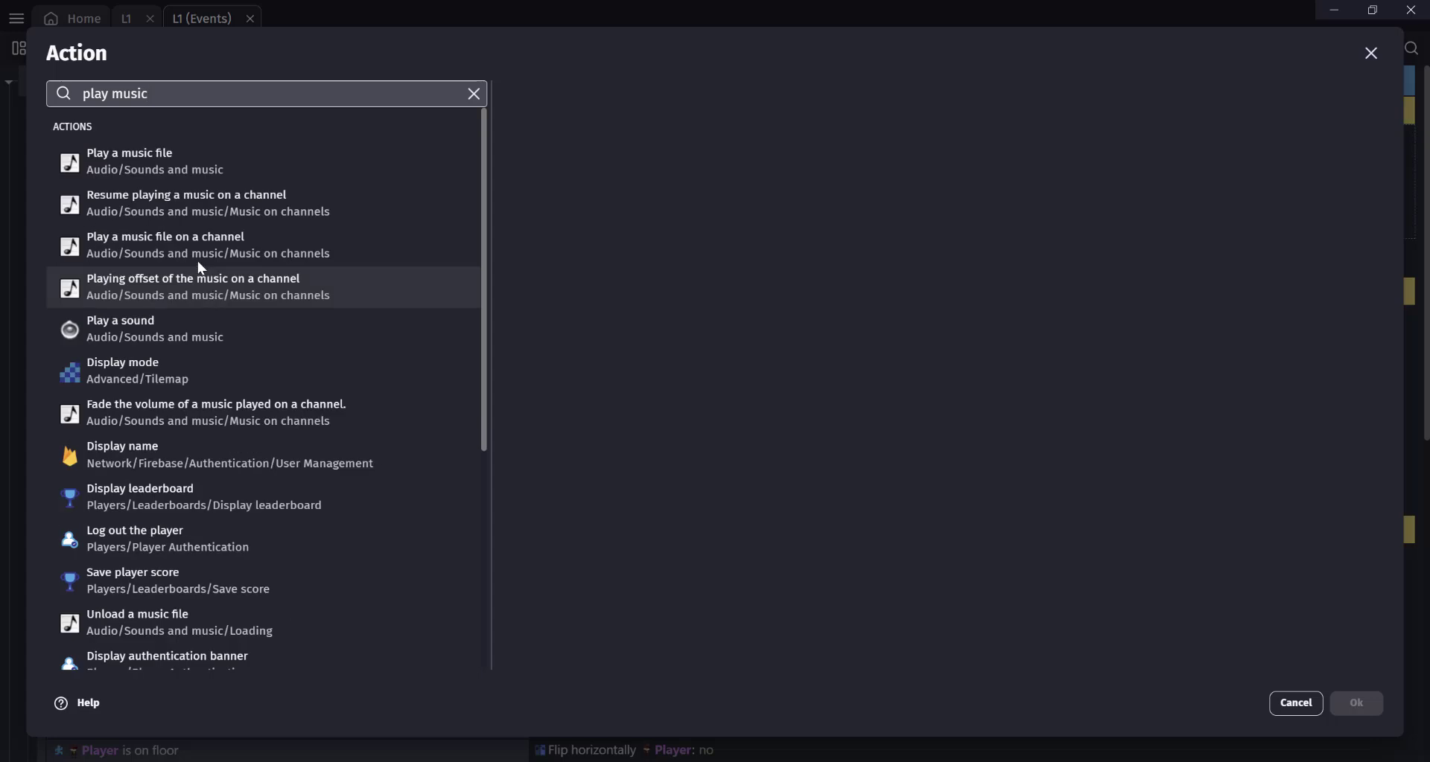
click(187, 166)
click(595, 255)
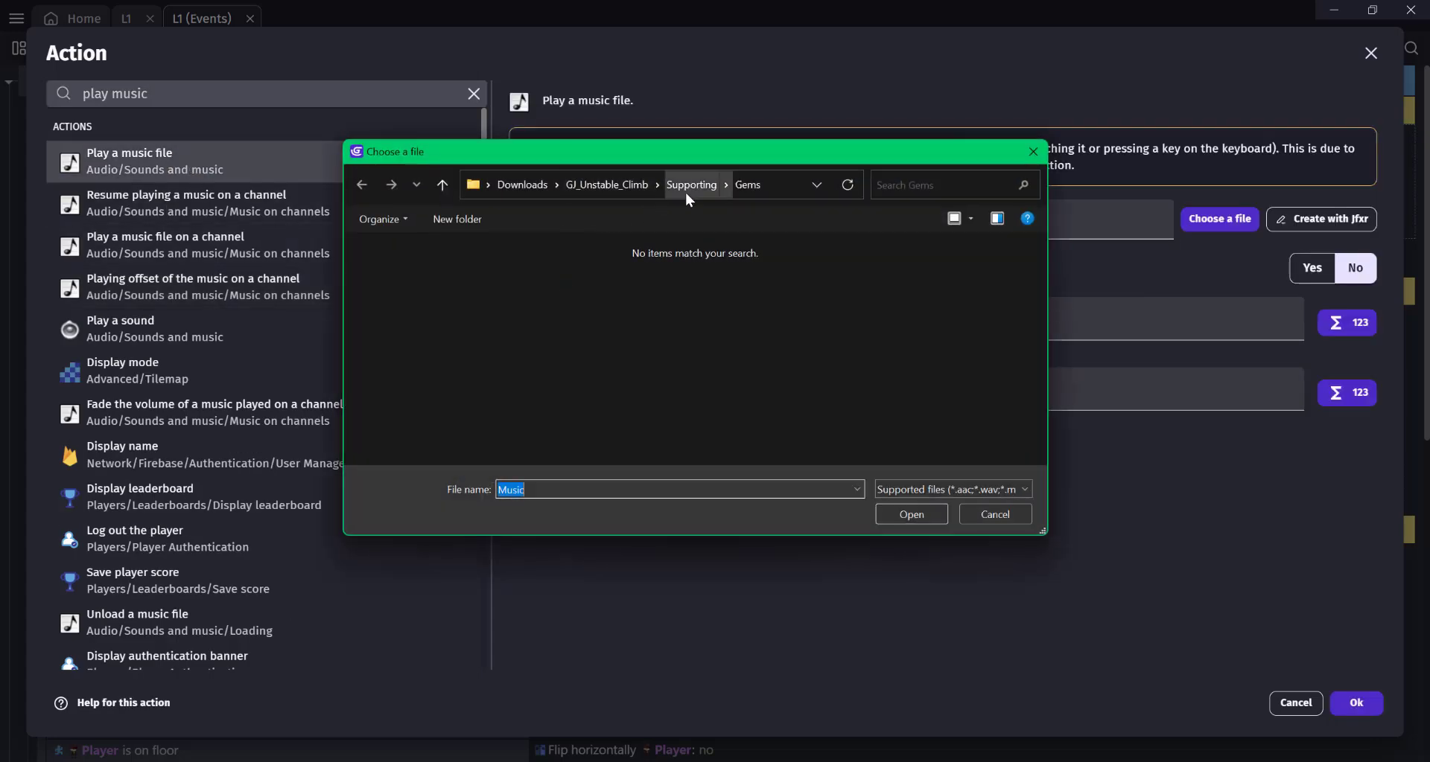
click(688, 186)
double_click(382, 312)
double_click(401, 298)
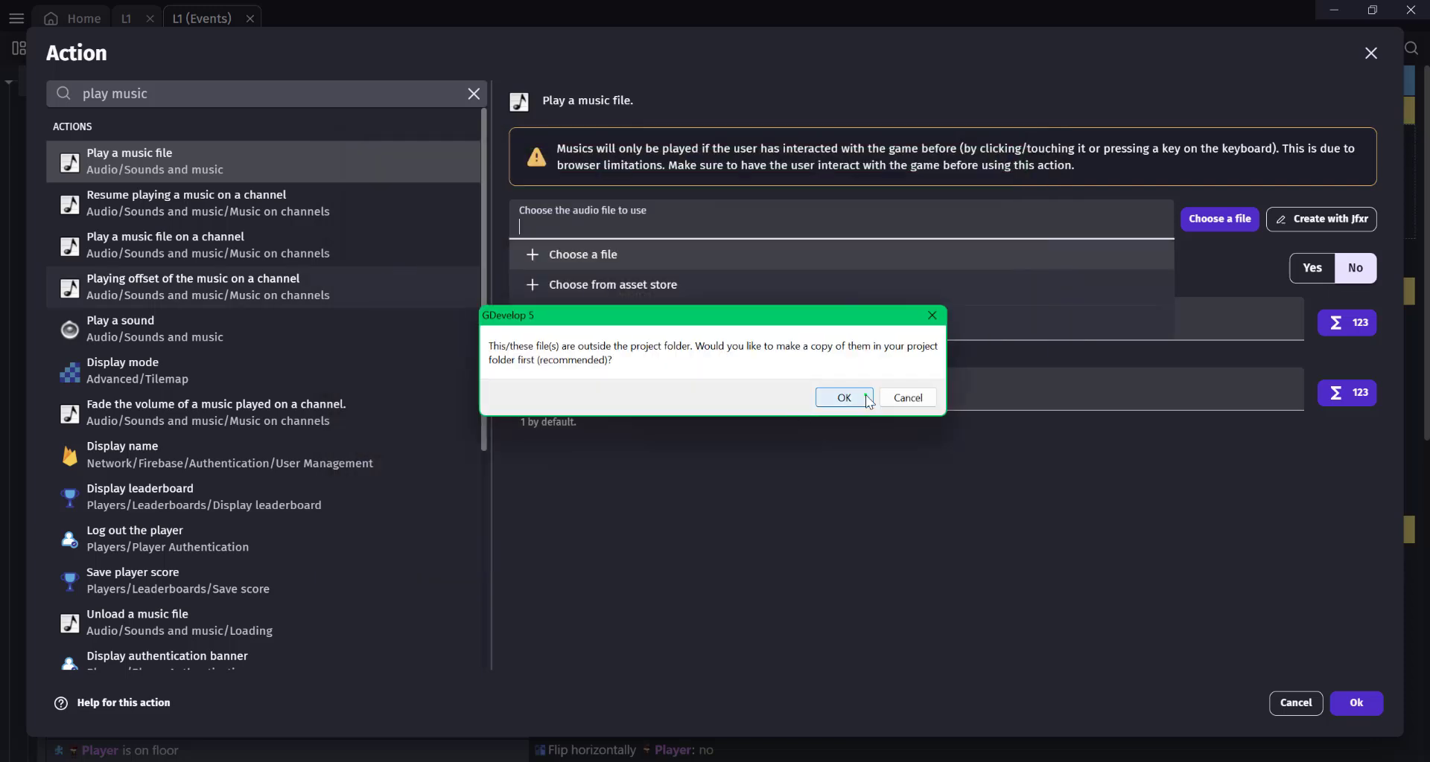
click(844, 398)
Set the music action's volume to 50 and pitch to 1, and preview the level
click(584, 329)
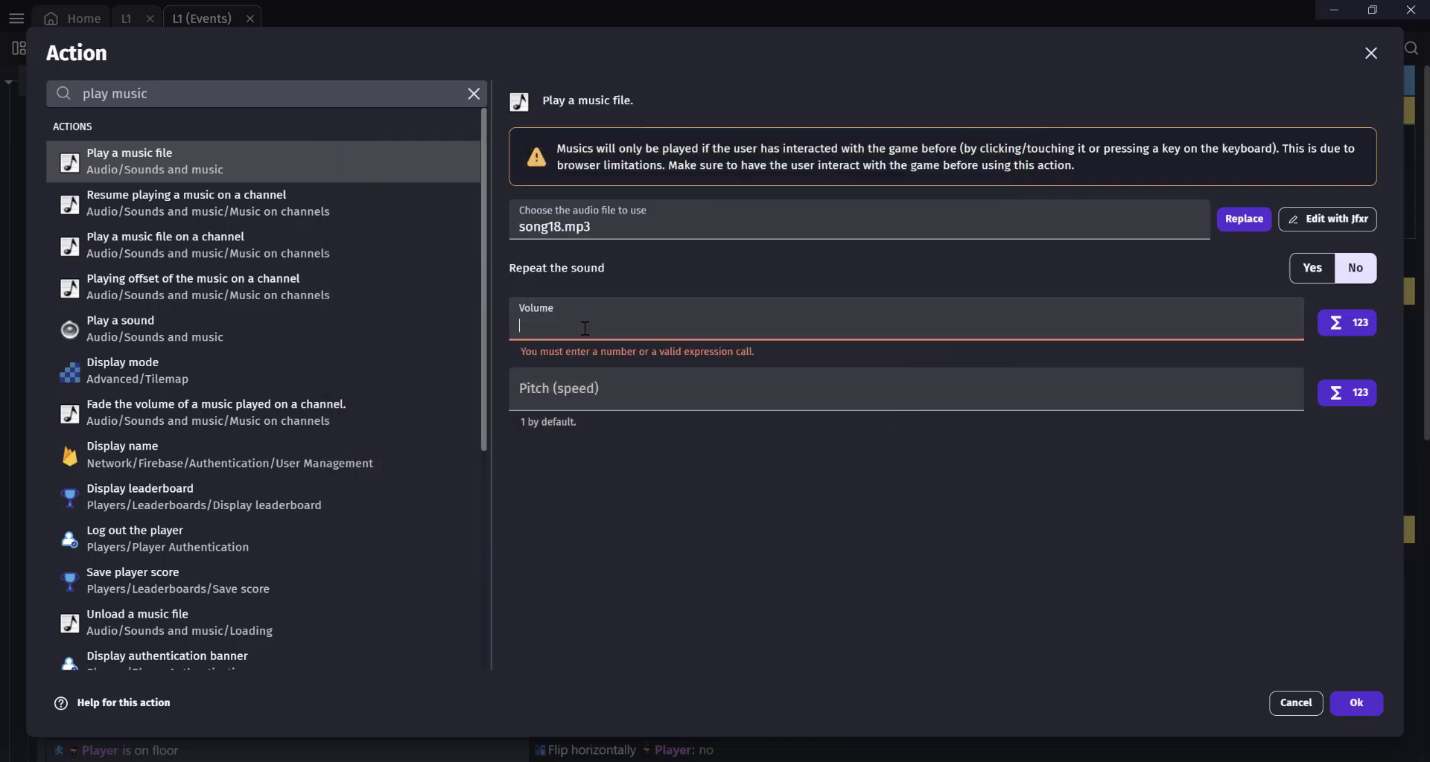
click(591, 390)
text(1)
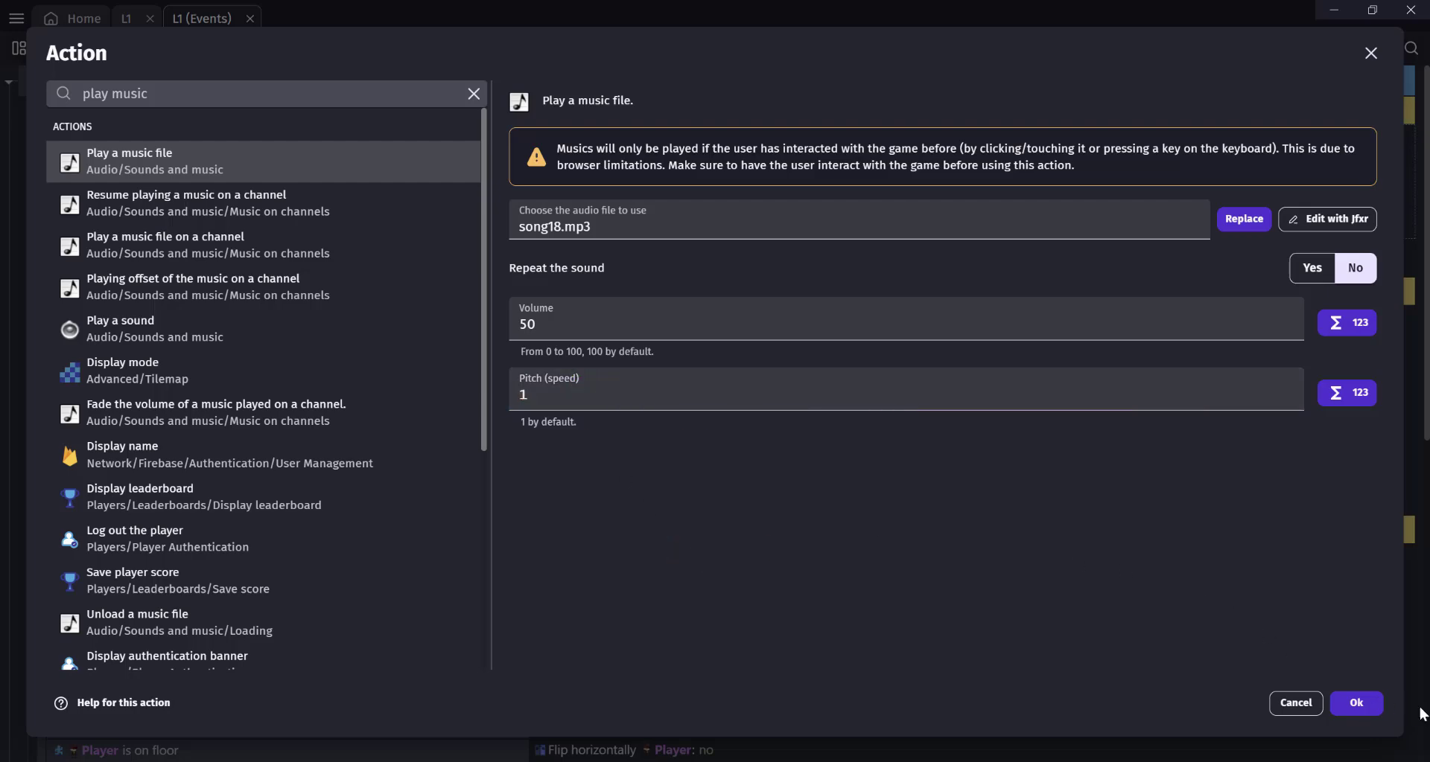
click(1356, 703)
click(658, 44)
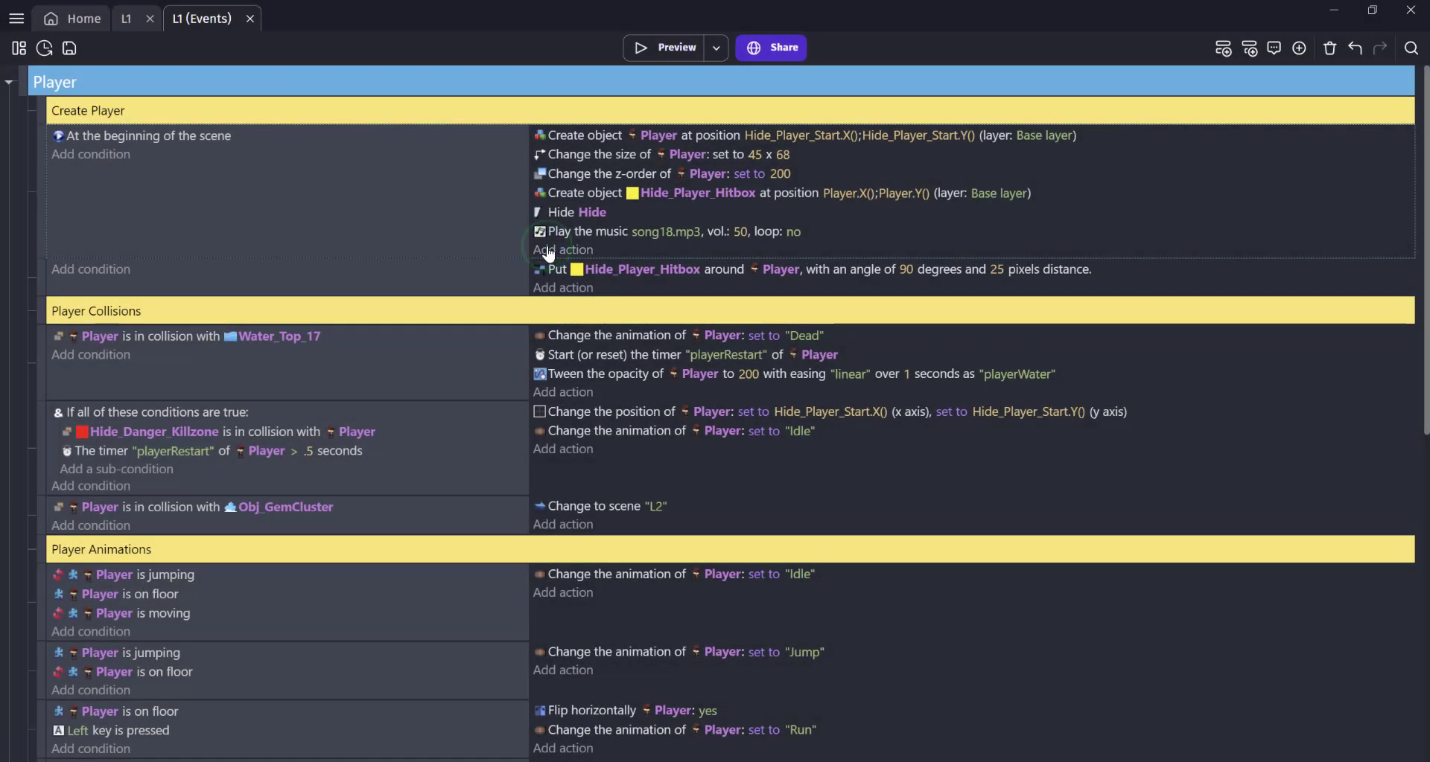
Add an action to the Create Player scene-start event that preloads the music file song17.mp3
click(548, 250)
text(preload)
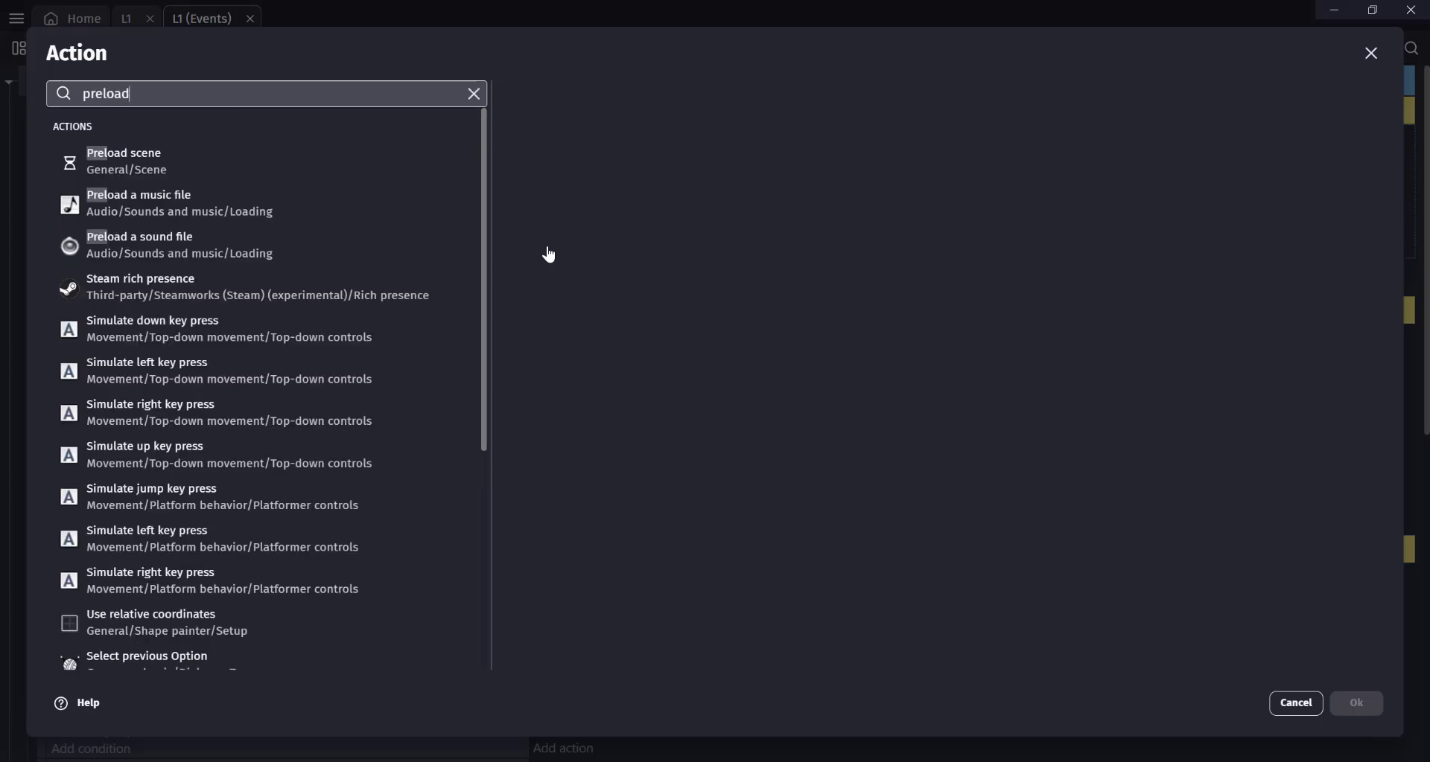
click(177, 193)
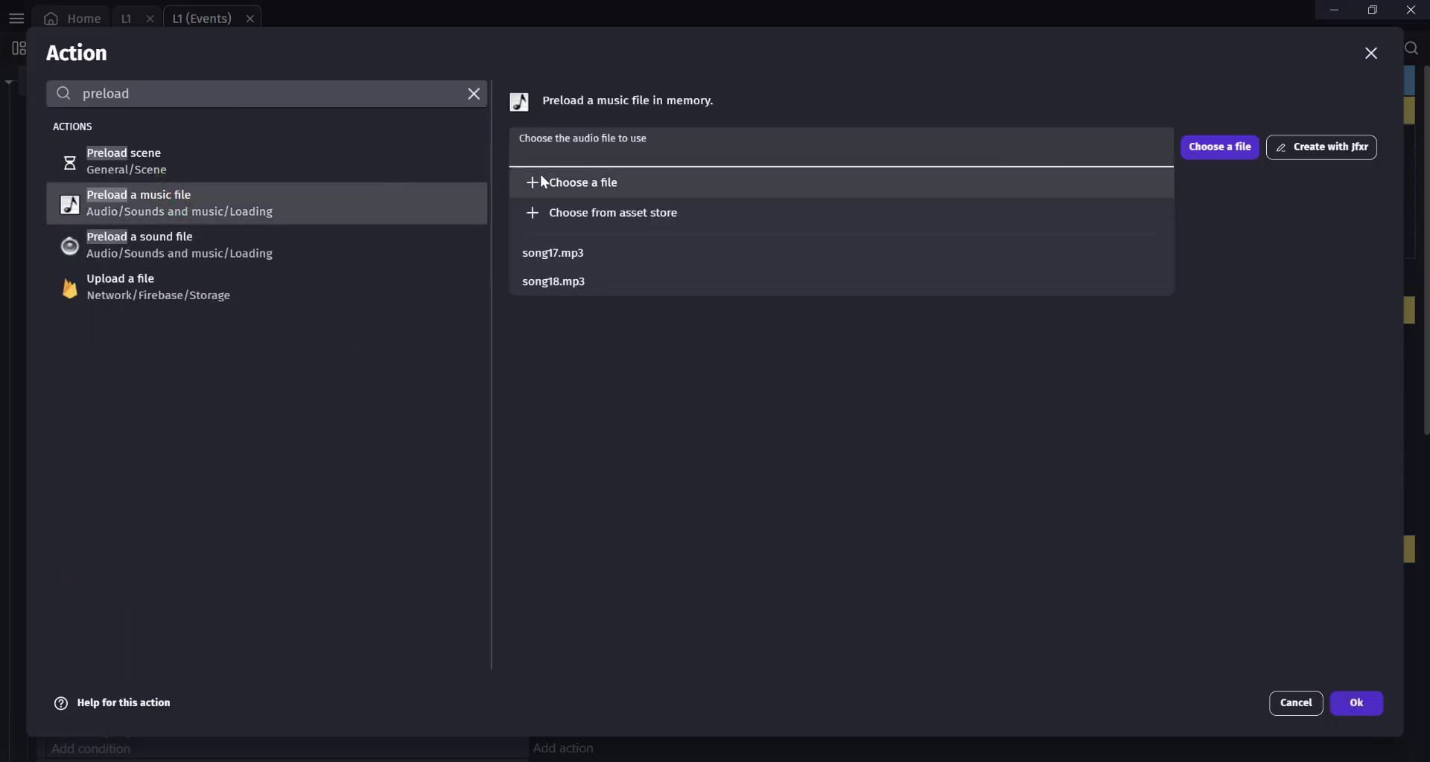
click(566, 252)
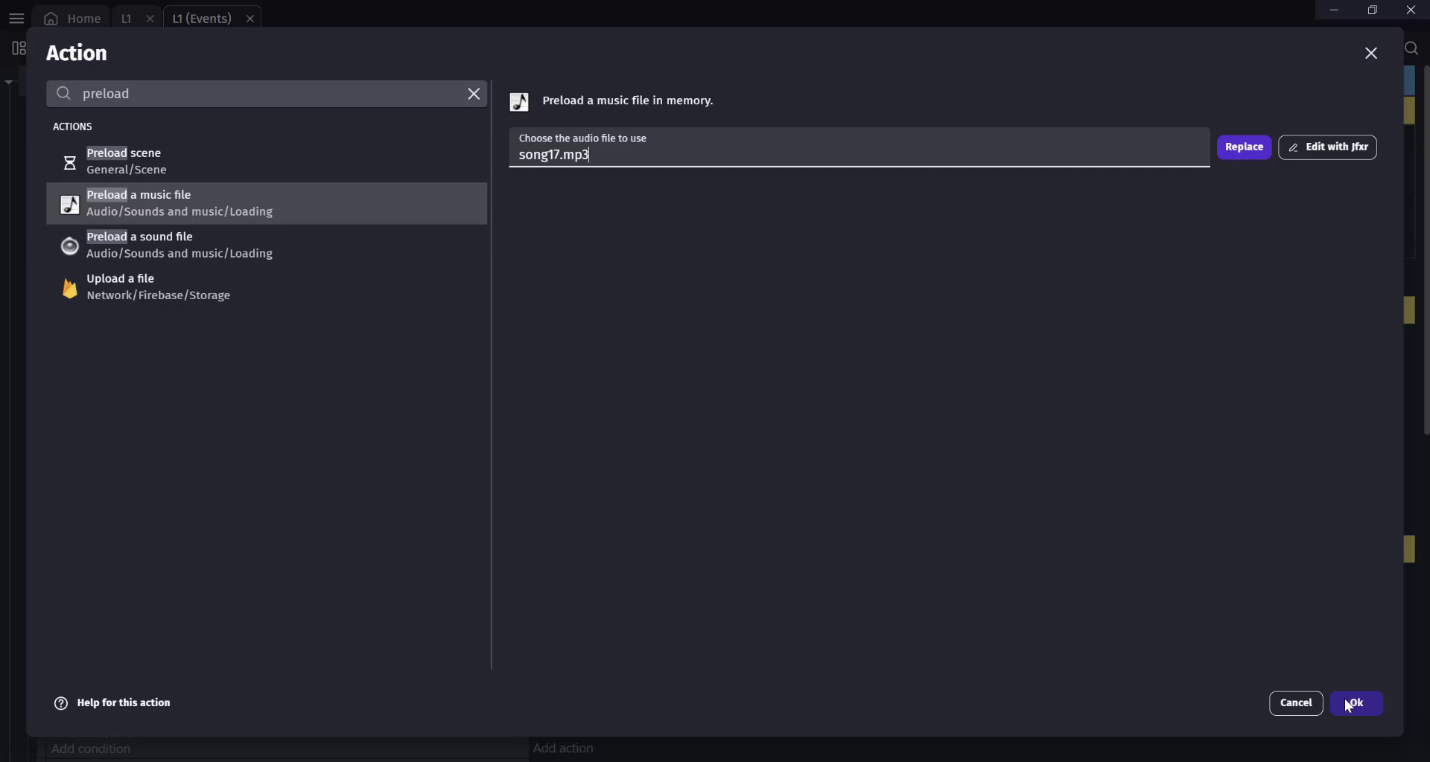
click(1345, 700)
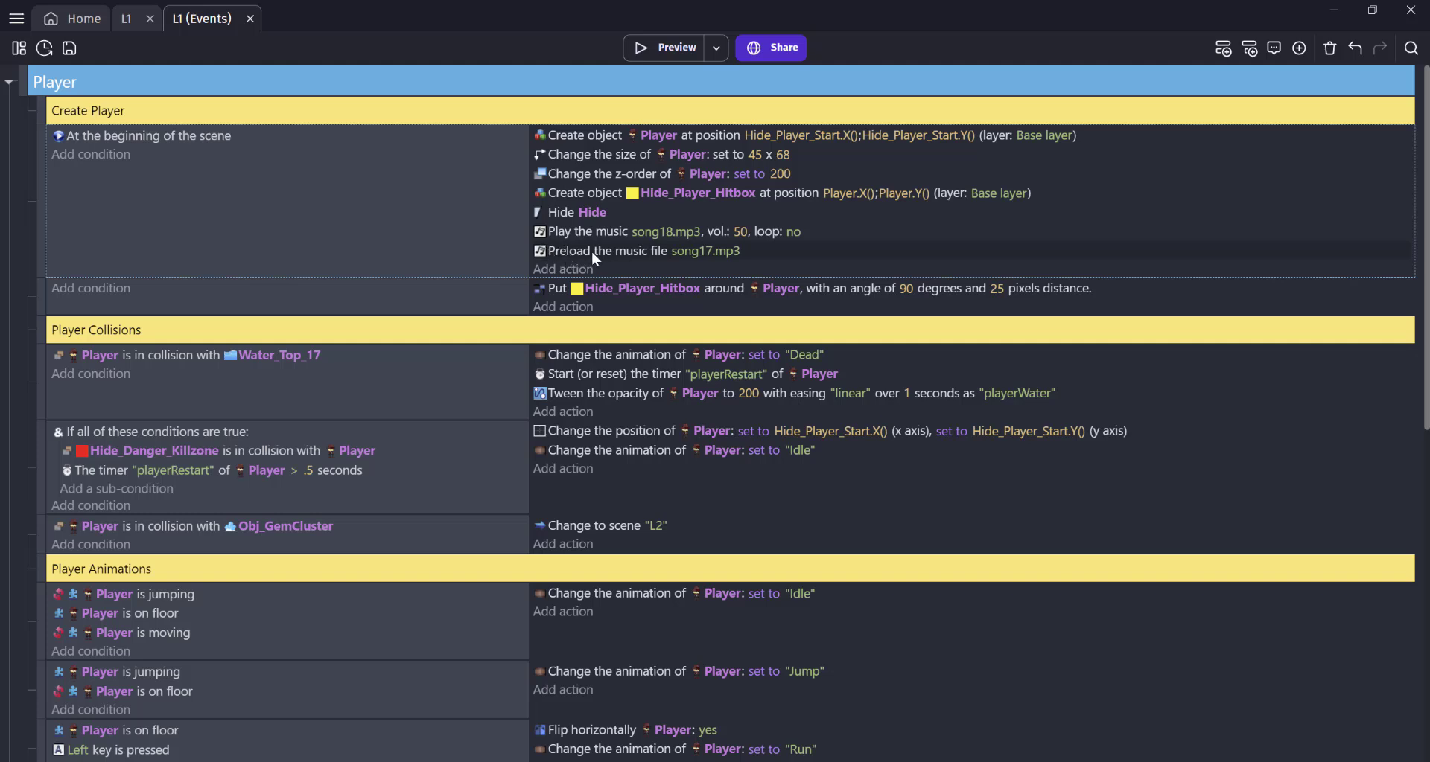
Change the preload action's file to song18.mp3 and move it to the start of the event's action list
click(699, 252)
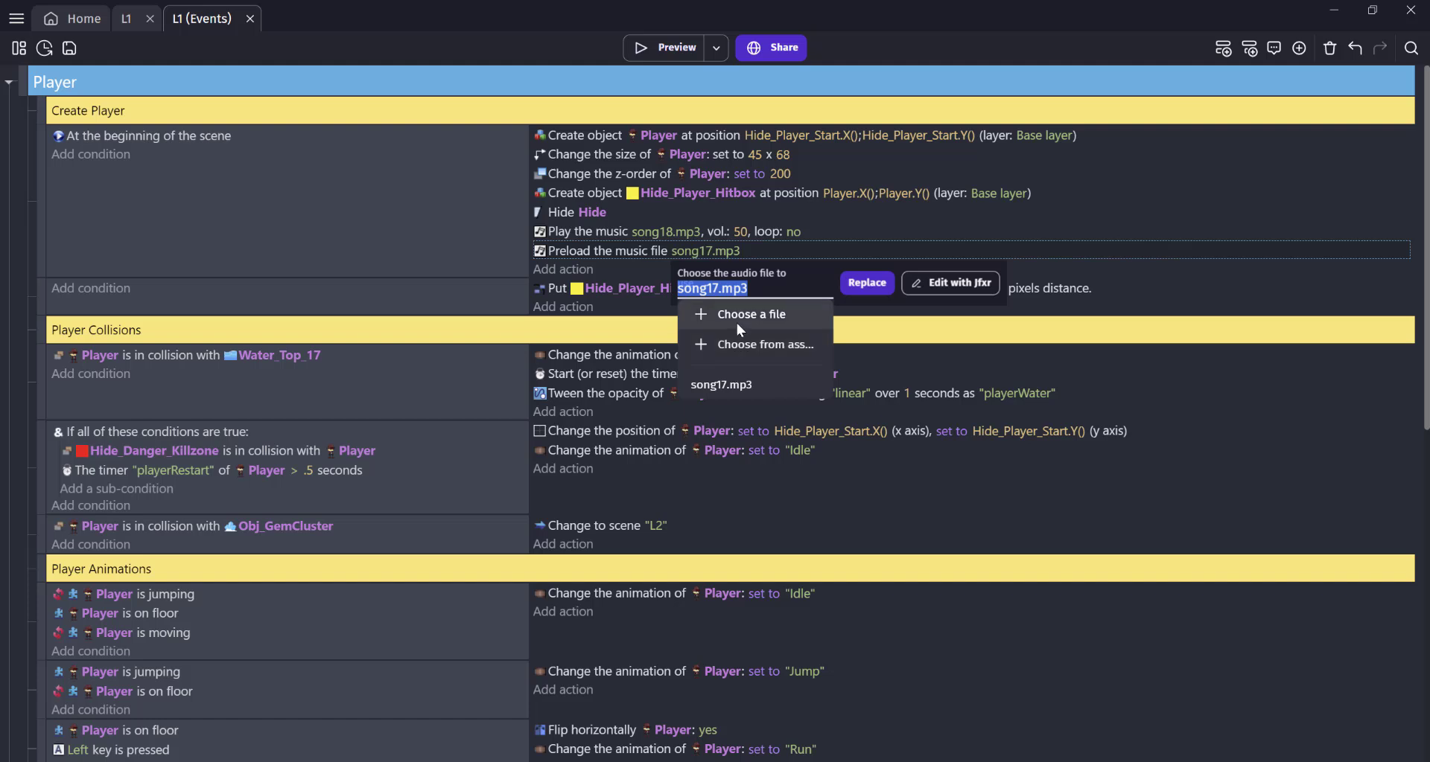
key(BackSpace)
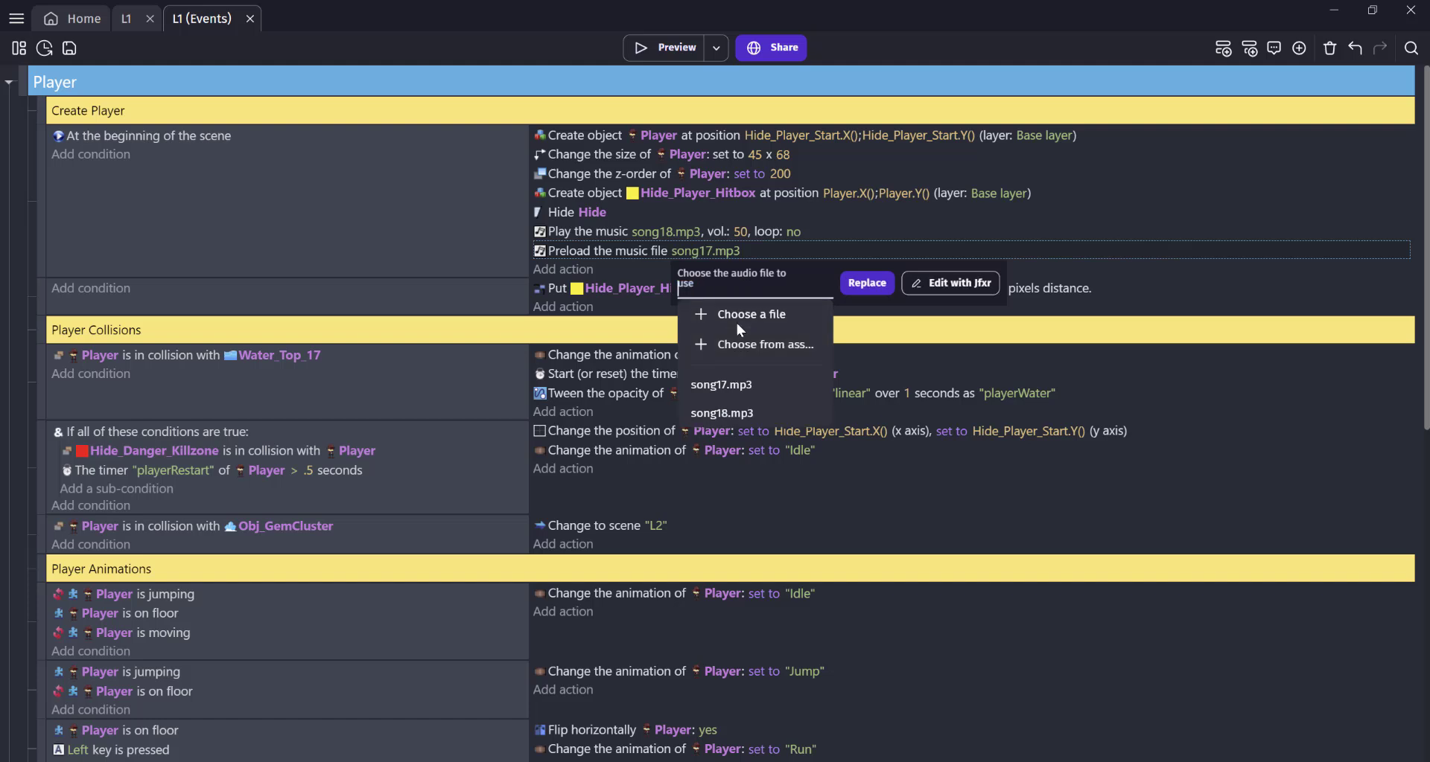
click(733, 412)
drag(560, 252, 599, 141)
Add an event group named "Game" above the Player group
click(39, 89)
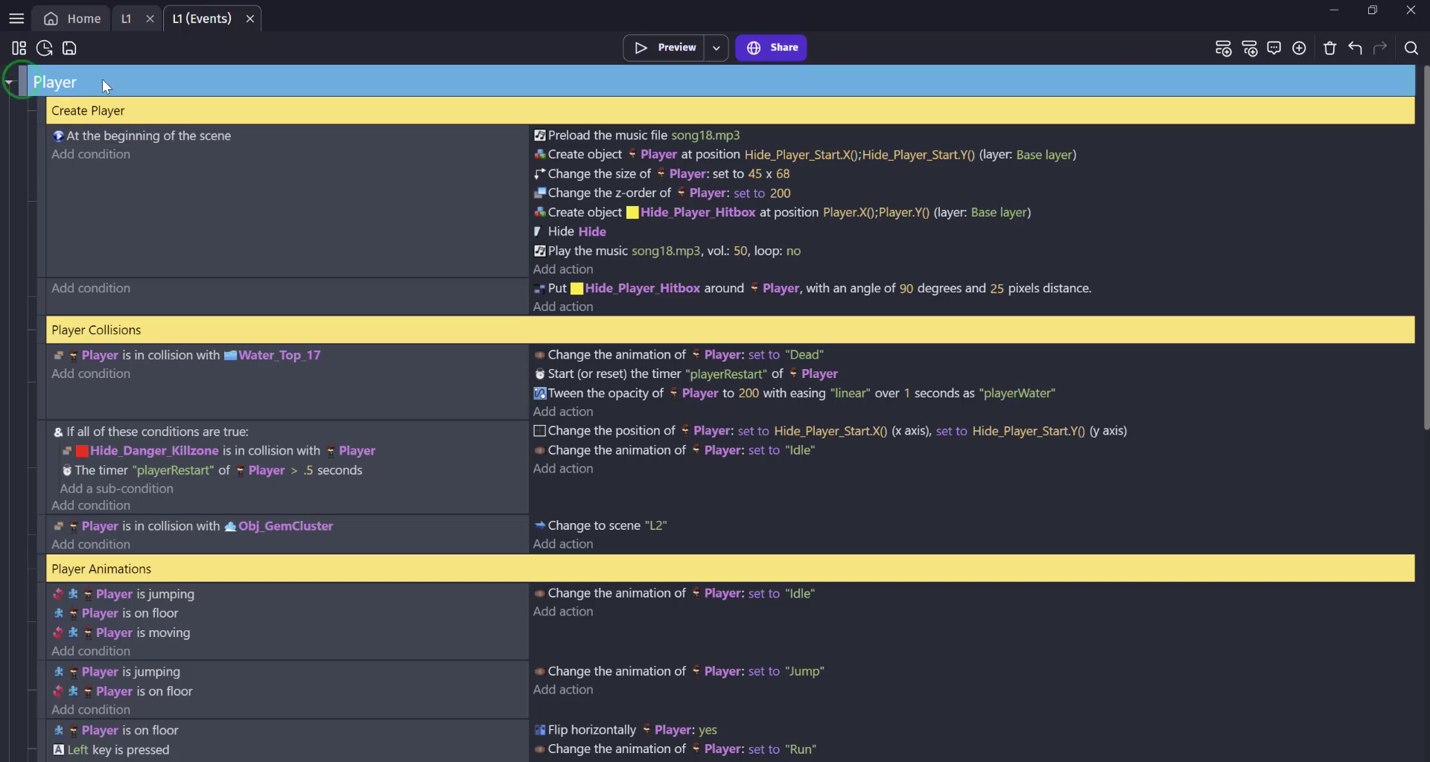
click(1296, 49)
click(1105, 138)
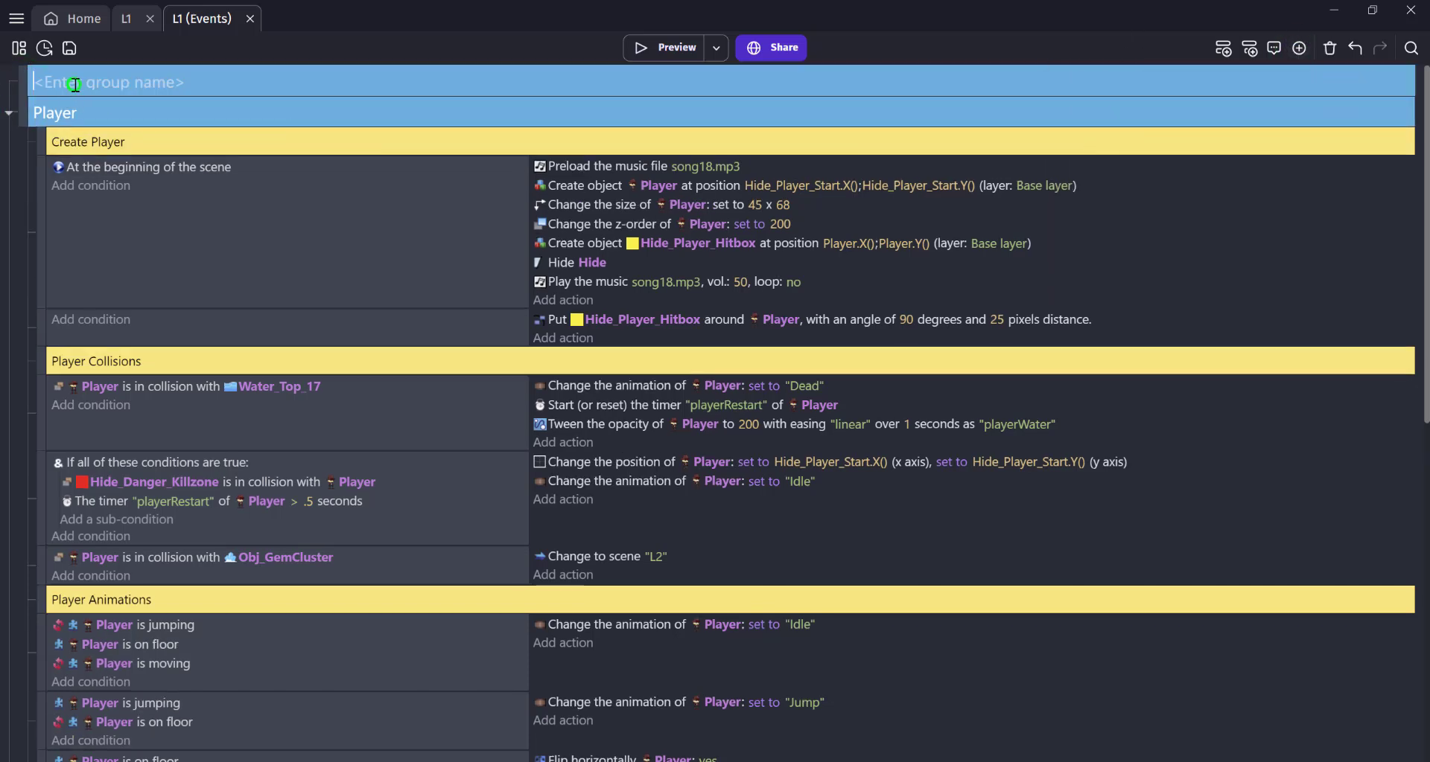
text(Game)
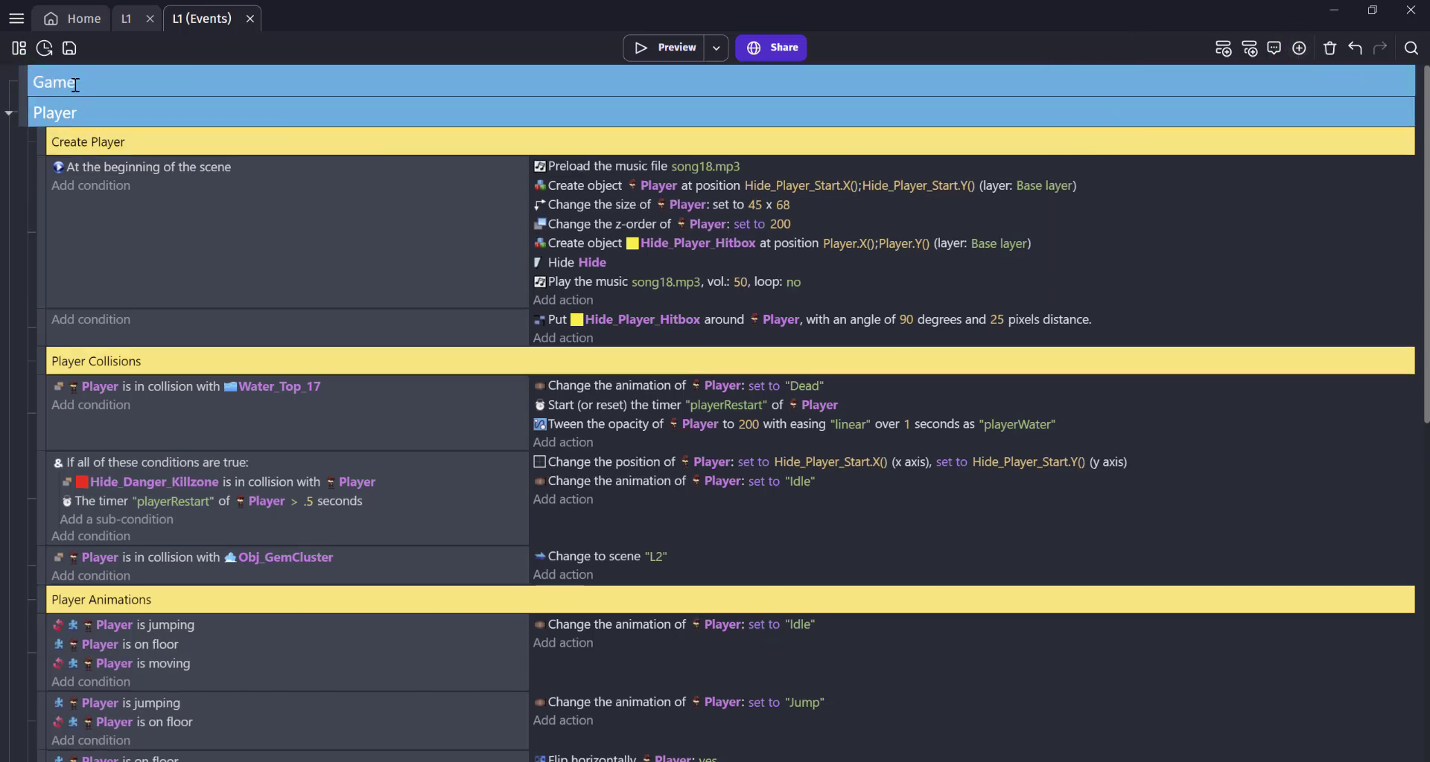
Add an event inside the Game group with a copied scene-start condition, and move the preload and play music actions into it
click(22, 79)
key(shift+a)
drag(21, 105, 44, 107)
ctrl+drag(107, 195, 114, 102)
drag(551, 213, 578, 123)
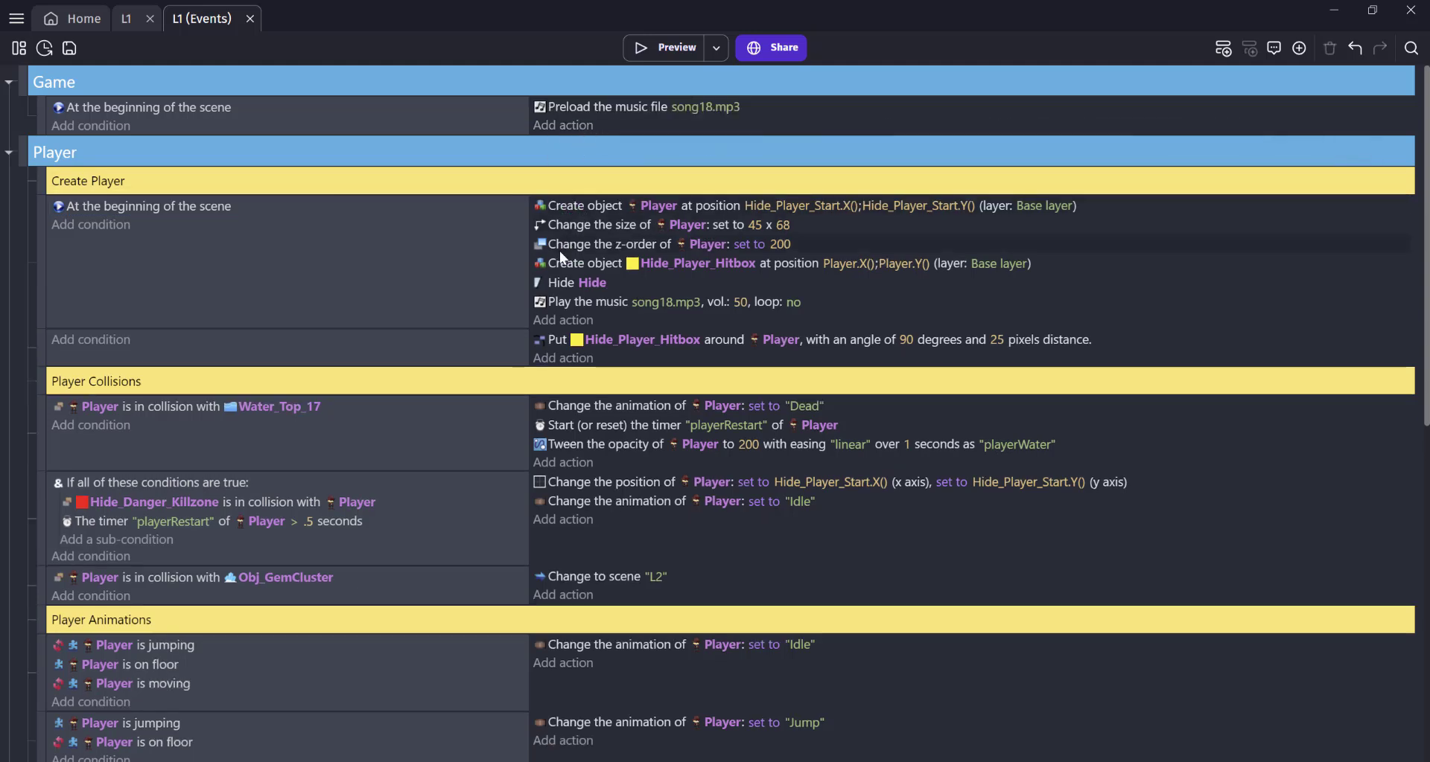
drag(569, 294, 562, 130)
Add a Hide the cursor action to the Game group's scene-start event
click(560, 143)
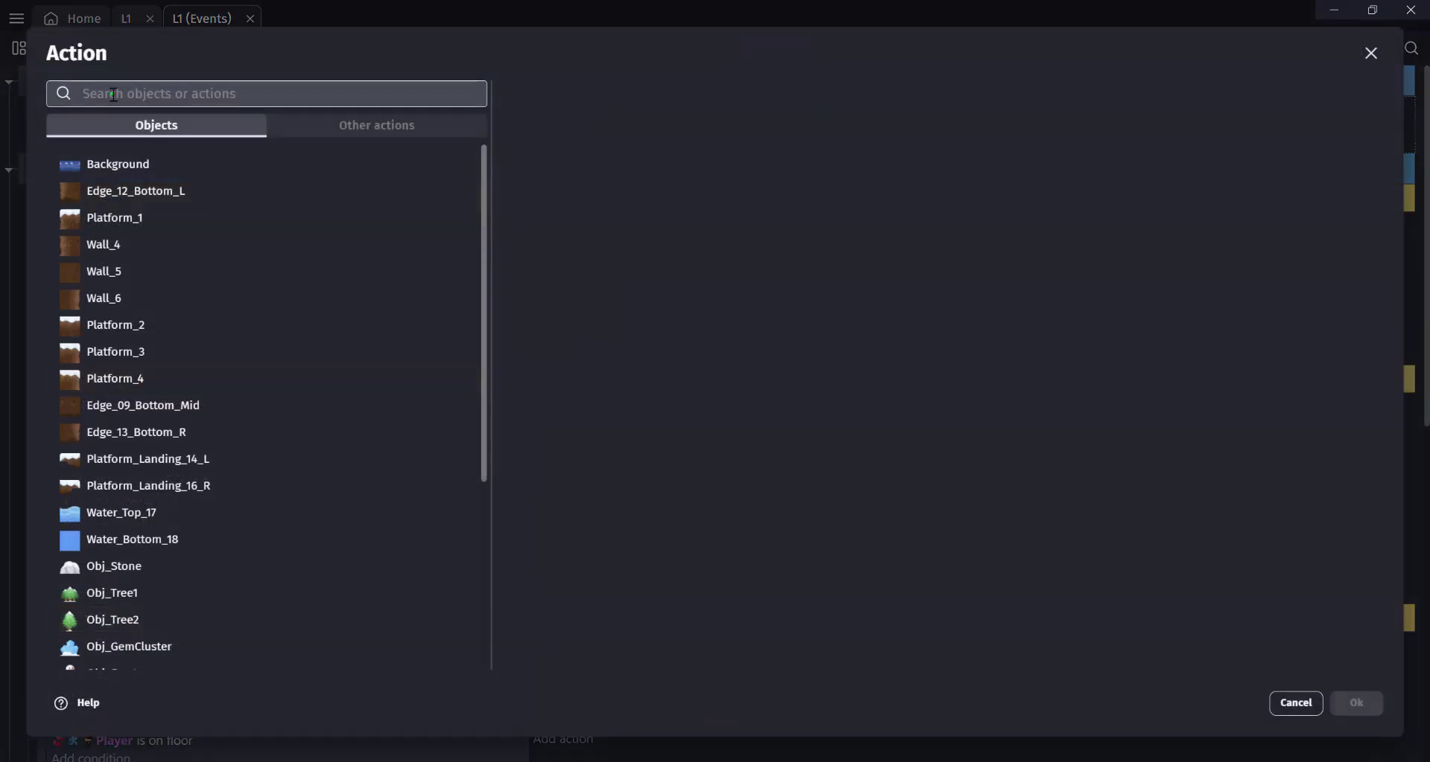
text(hide mou)
click(150, 212)
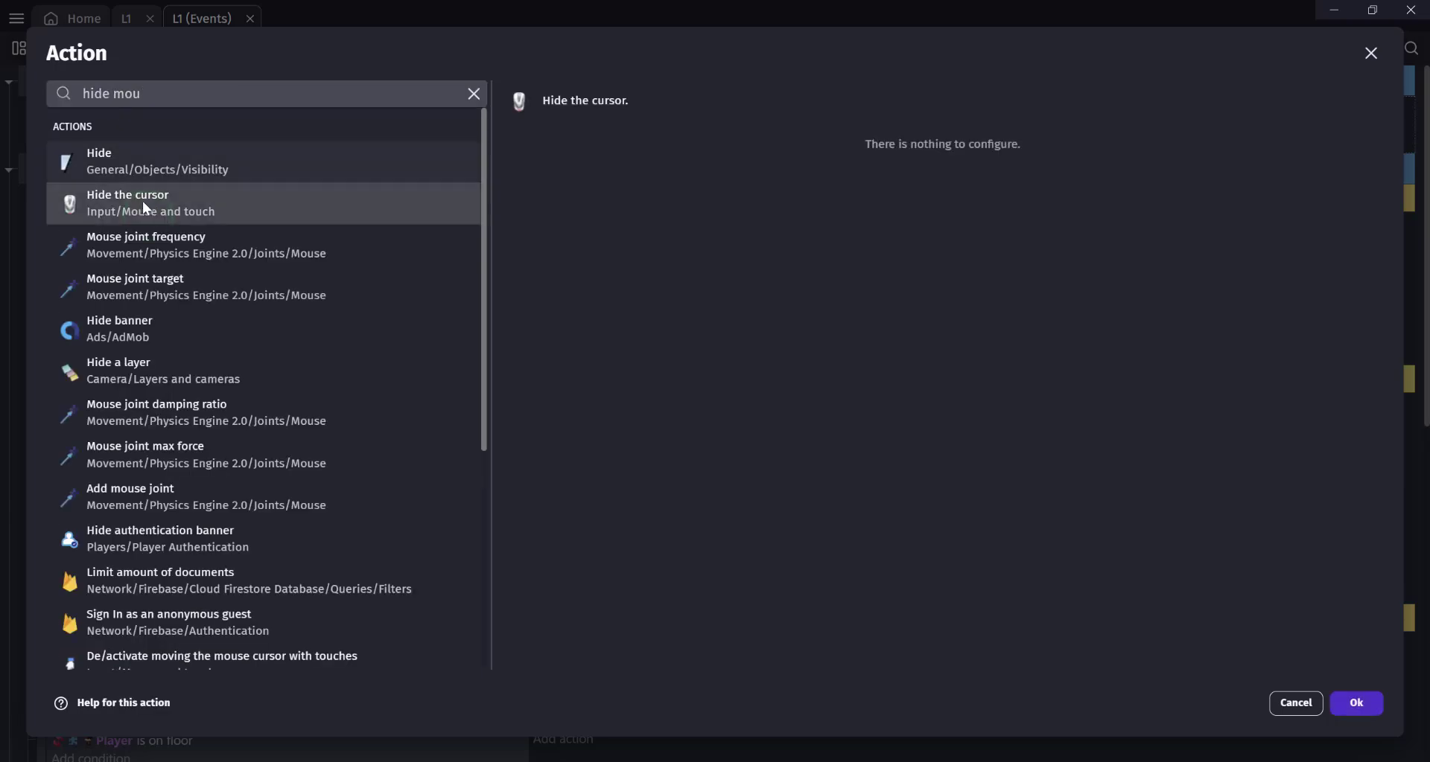
click(1358, 703)
Add an Allow full-screening action set to Yes to the Game group's scene-start event
click(560, 161)
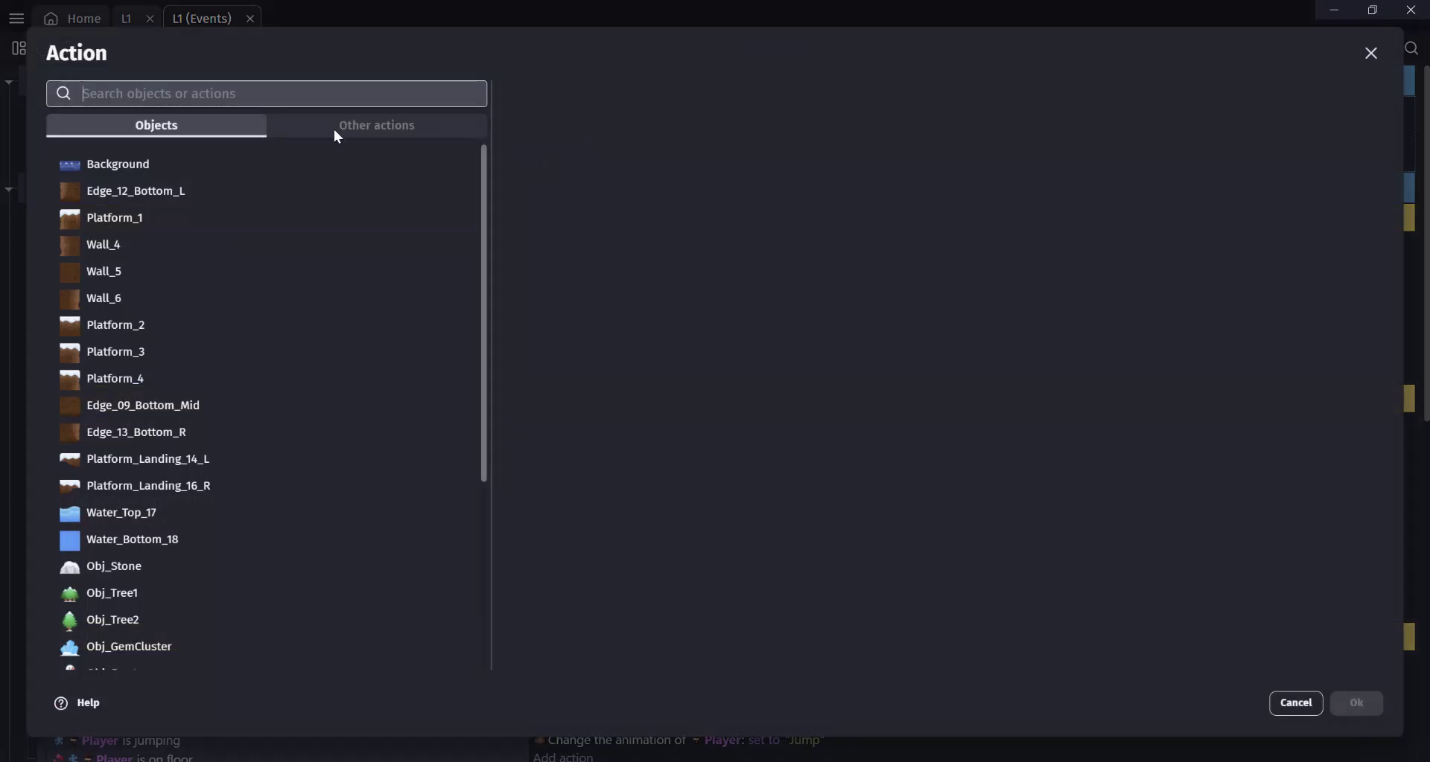
text(full scree)
click(204, 218)
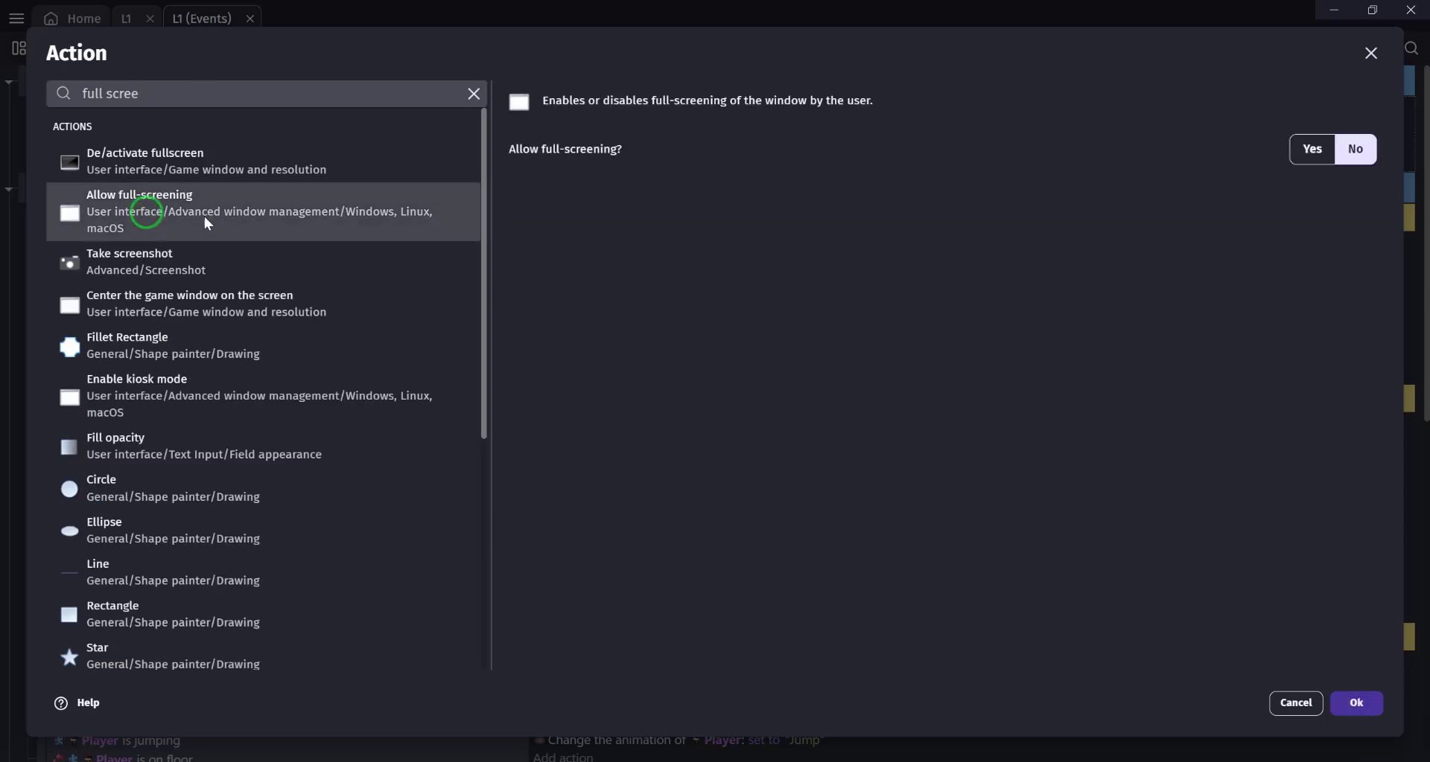
click(1325, 152)
click(1336, 705)
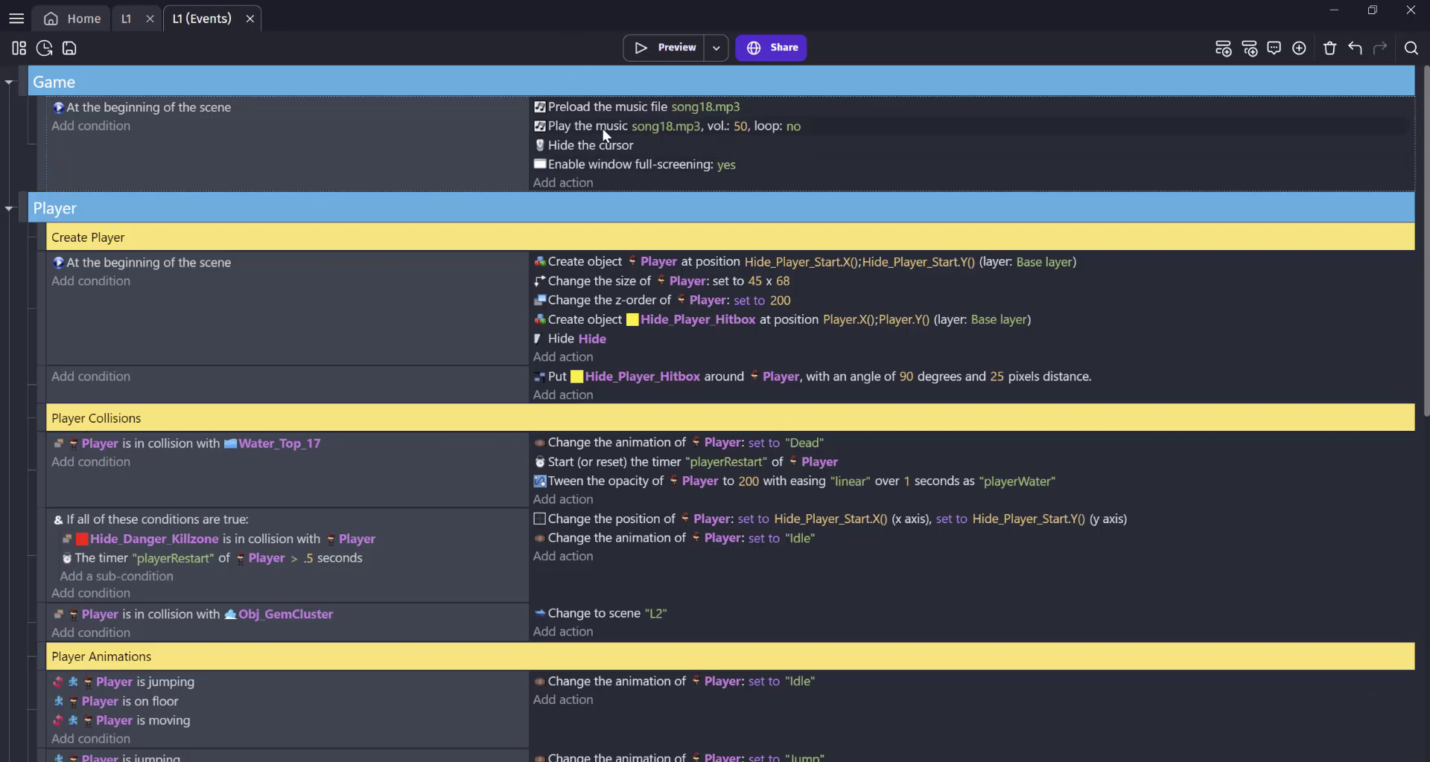
Reorder the Game event's actions to preload, full-screening, hide cursor, play music, and save and preview the project
mouse_move(590, 164)
mouse_down()
mouse_move(589, 125)
mouse_move(582, 144)
mouse_up()
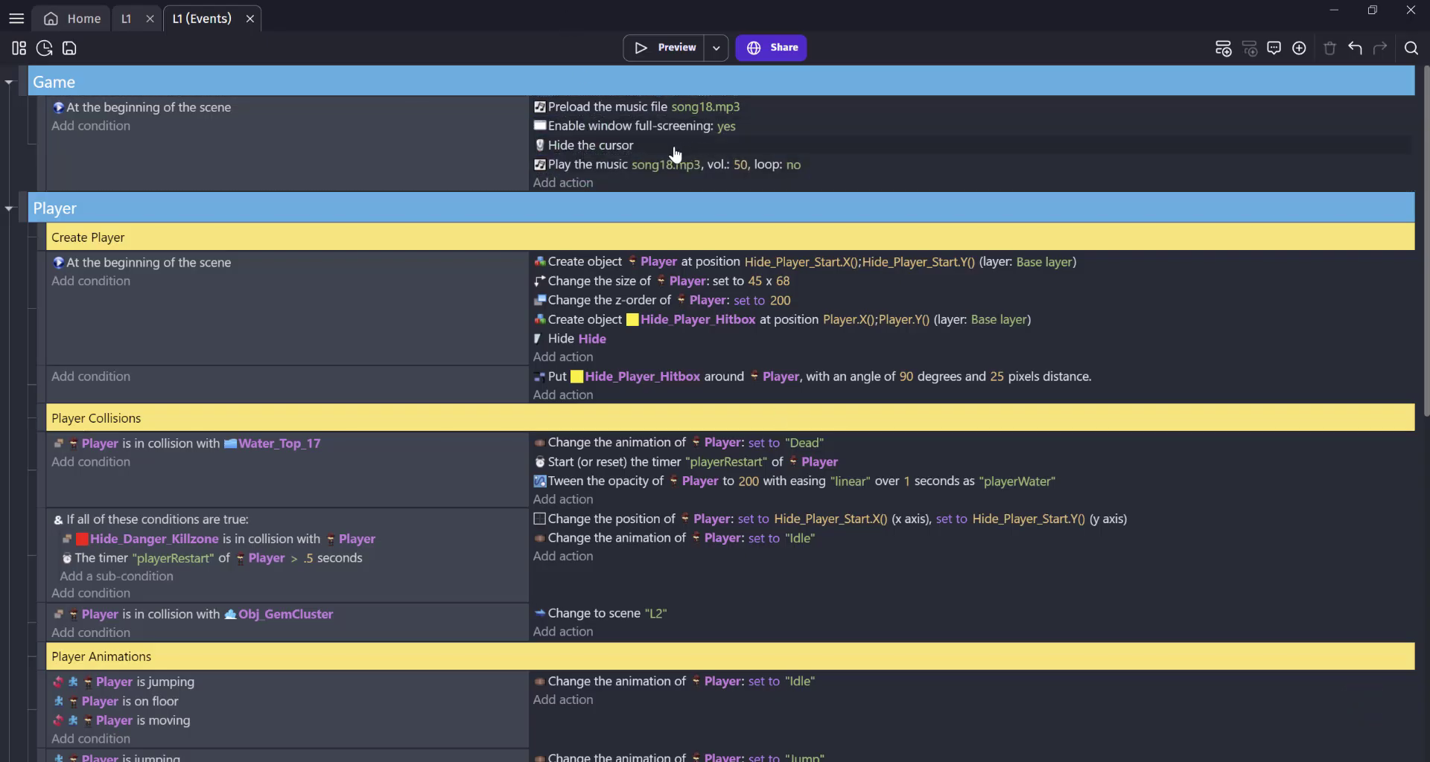
key(ctrl+s)
click(663, 47)
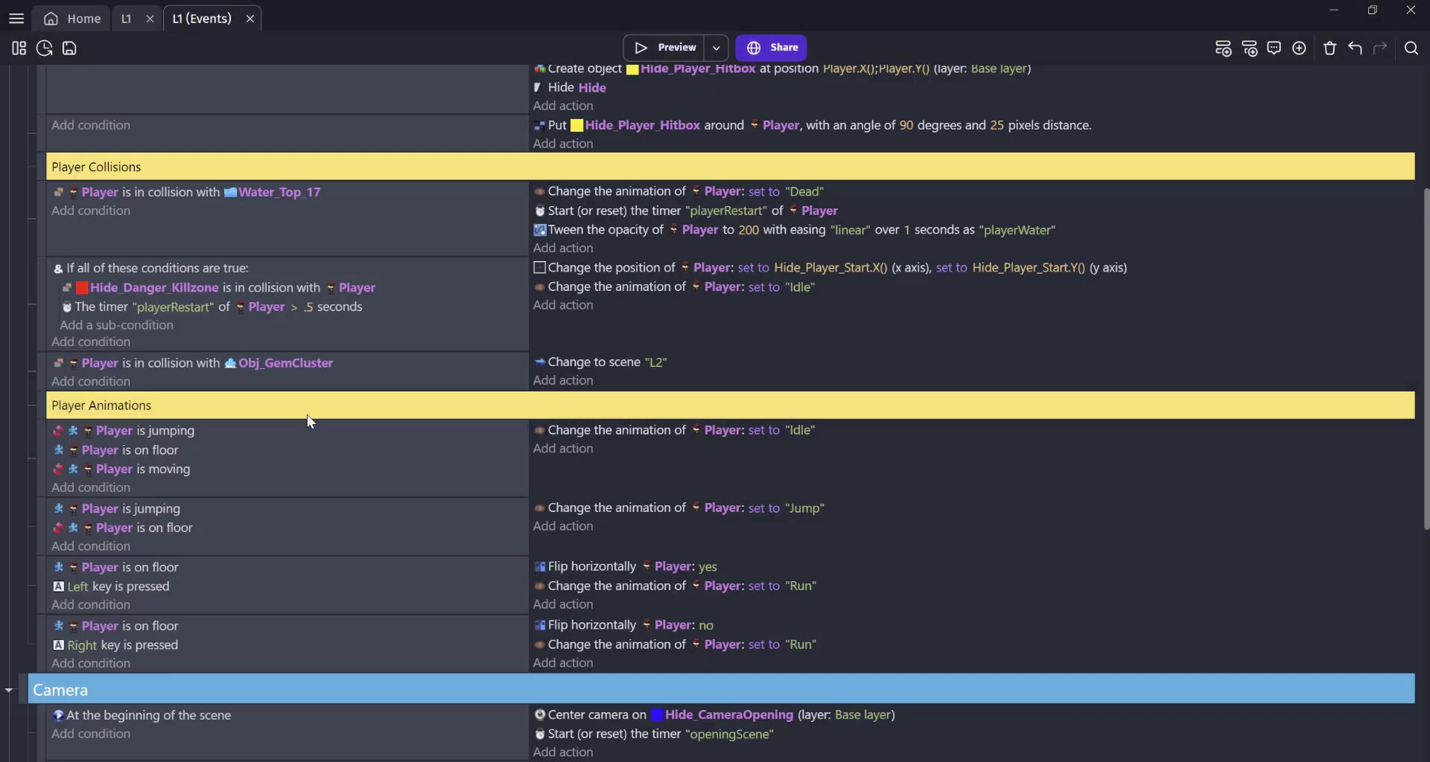
Add the comment "TODO - add action to delete timer" above the 11-second timer event in the Camera group
scroll(307, 414, down, 7)
click(63, 412)
click(1298, 49)
click(1139, 78)
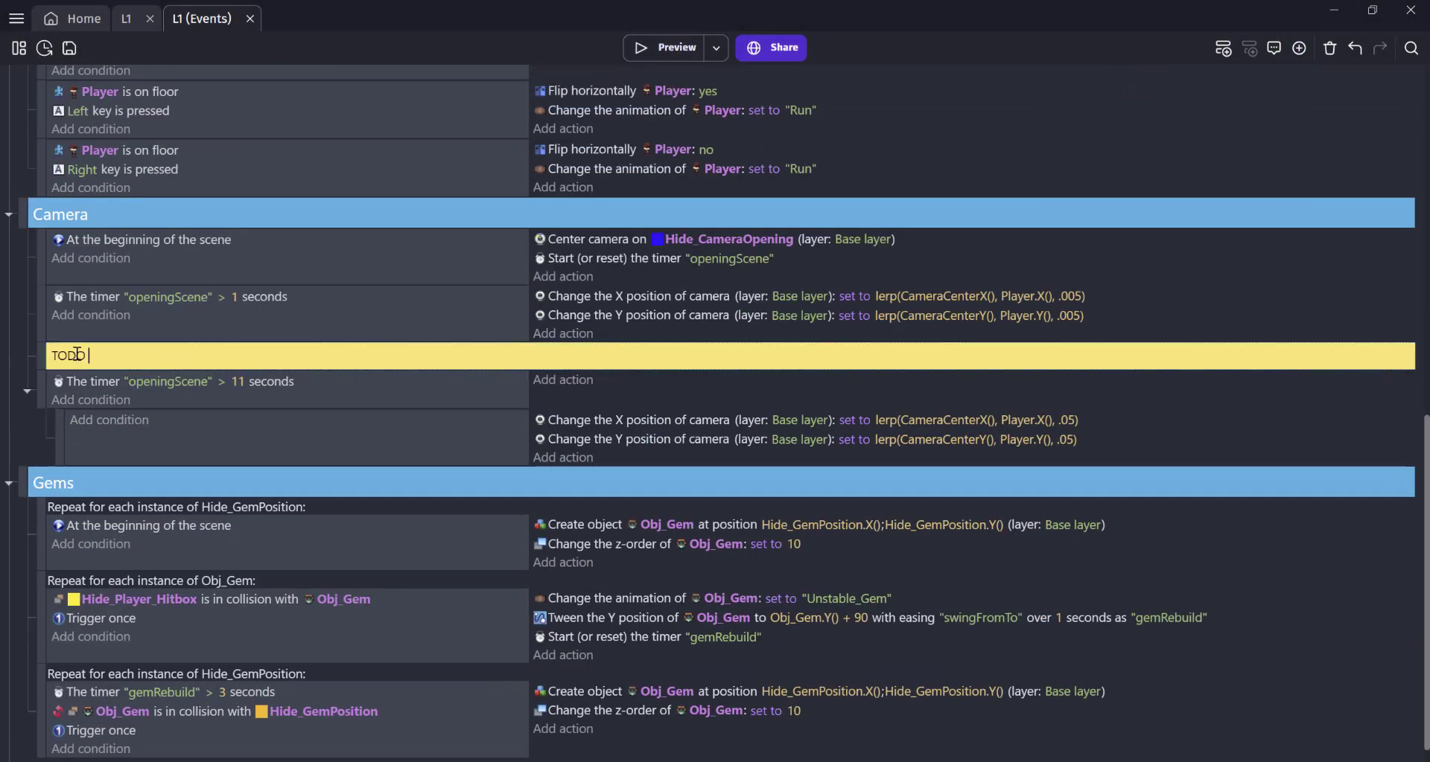
text(- add action to delete timer)
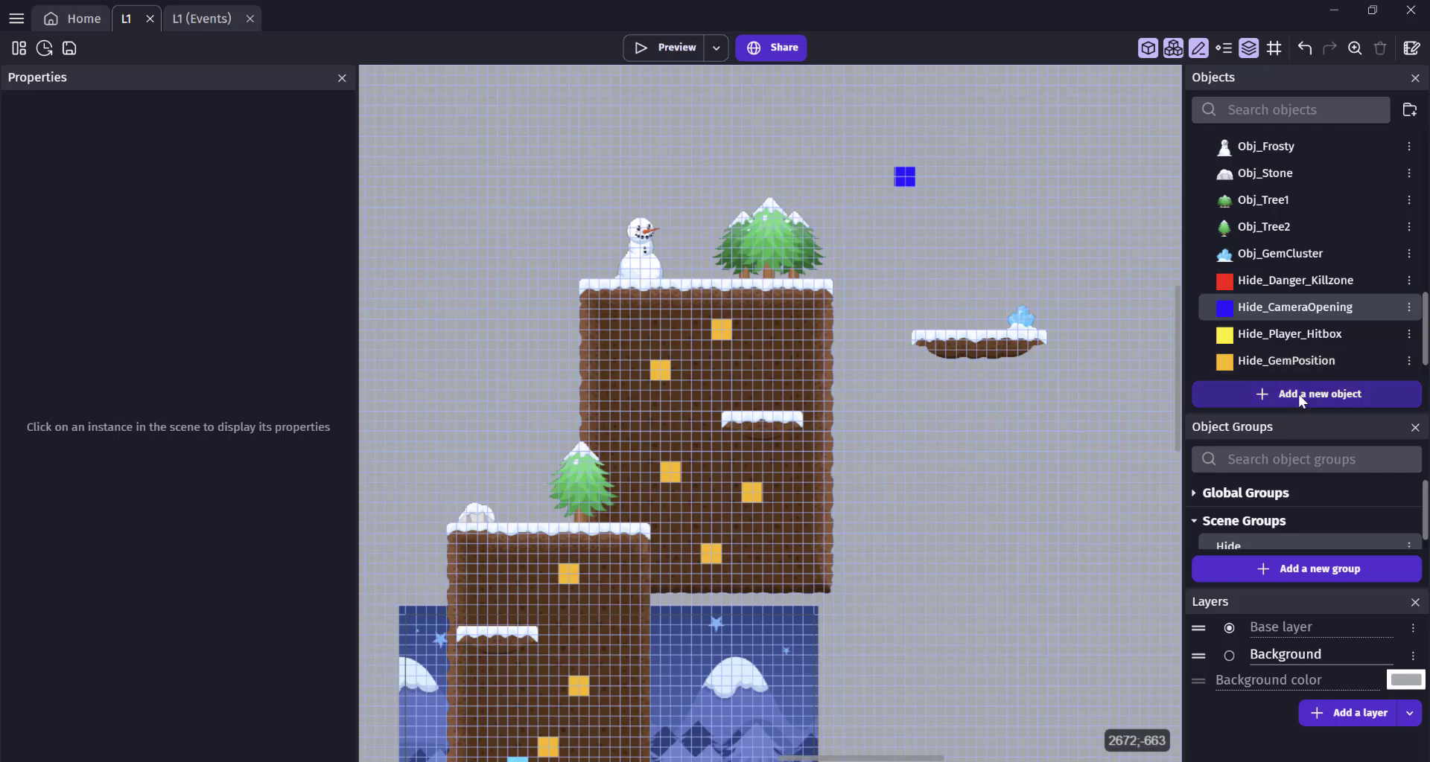
Create a text object named Train_Water in scene L1 with the initial text "Avoid falling into the water"
click(1302, 393)
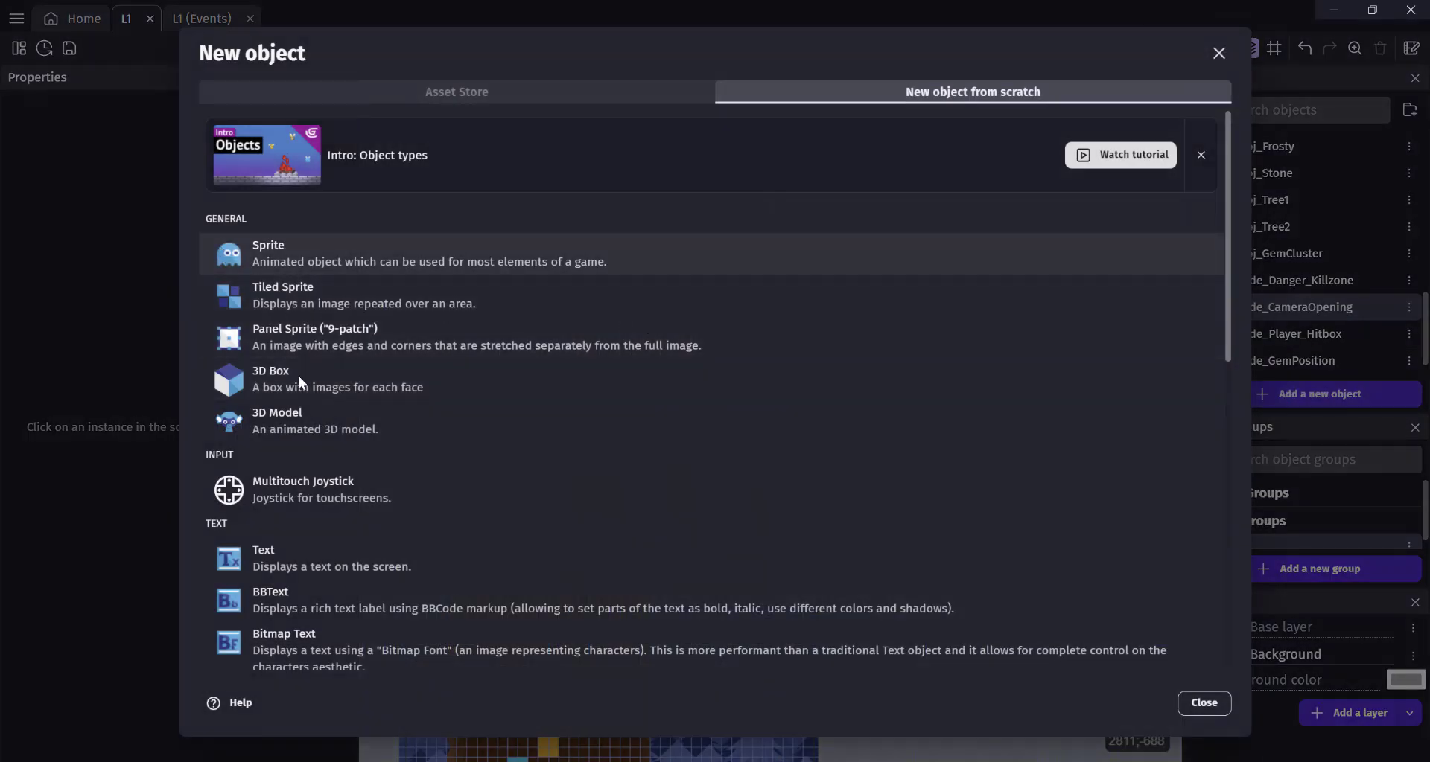
click(268, 555)
double_click(274, 136)
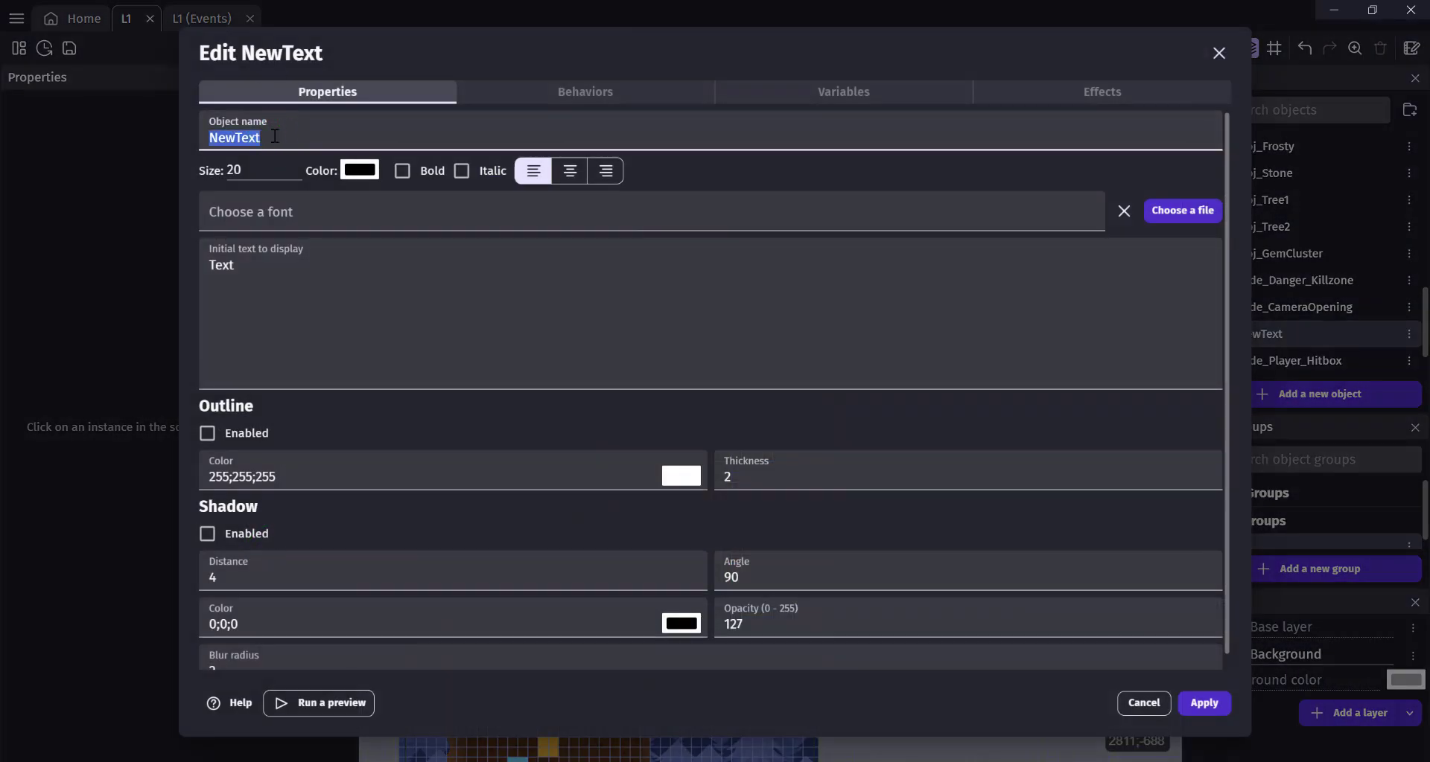
text(Train_Water)
click(328, 291)
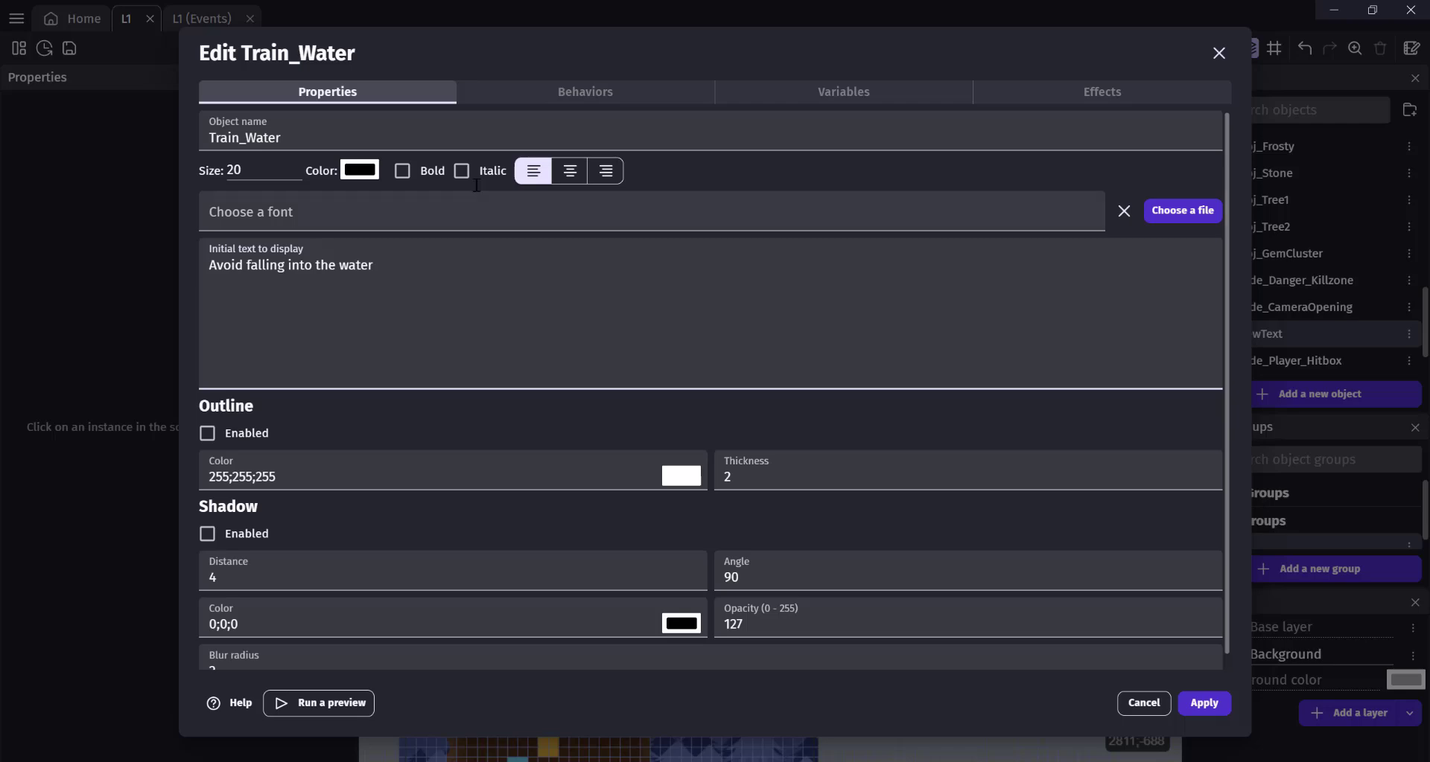
Add the Tween behavior to Train_Water and apply the object's settings
click(633, 88)
click(711, 406)
click(431, 95)
text(tw)
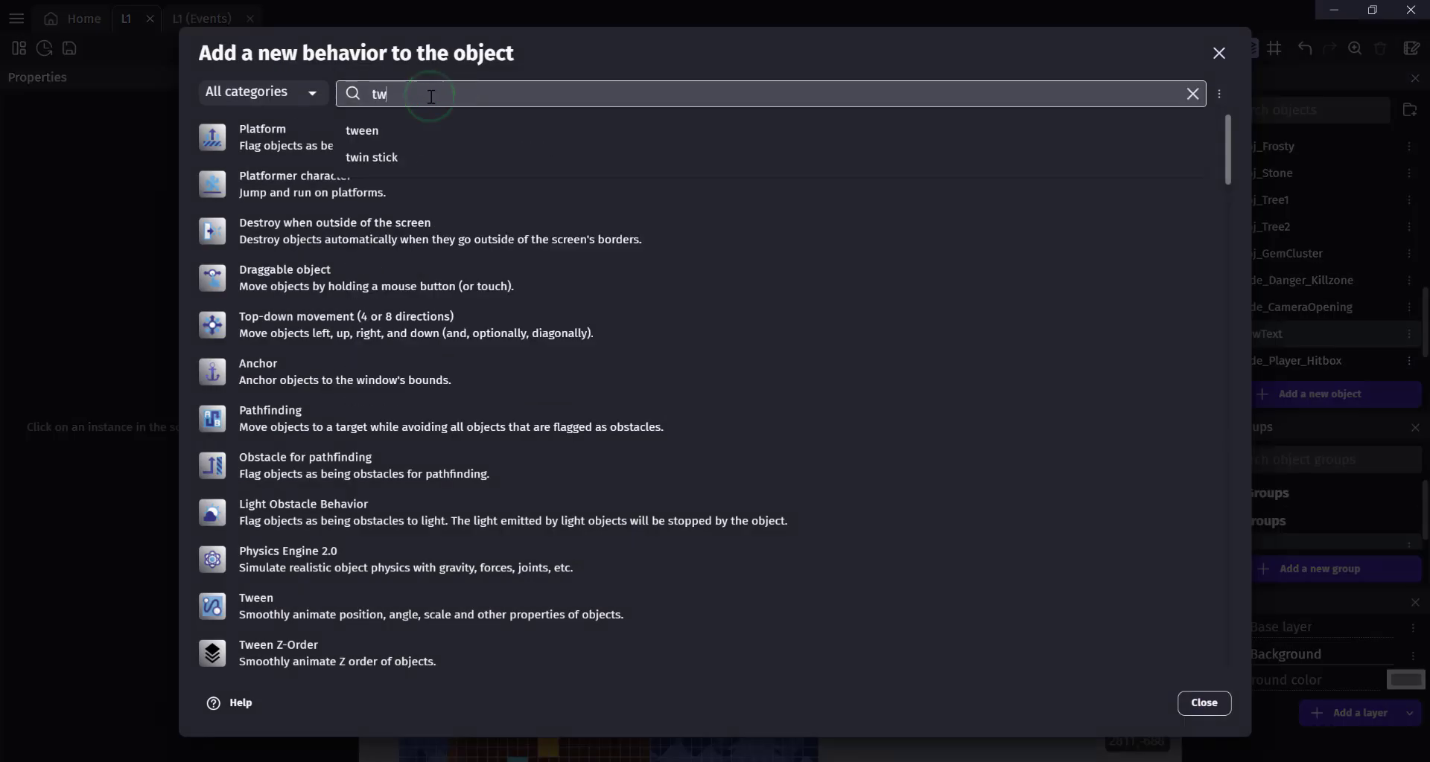
click(236, 139)
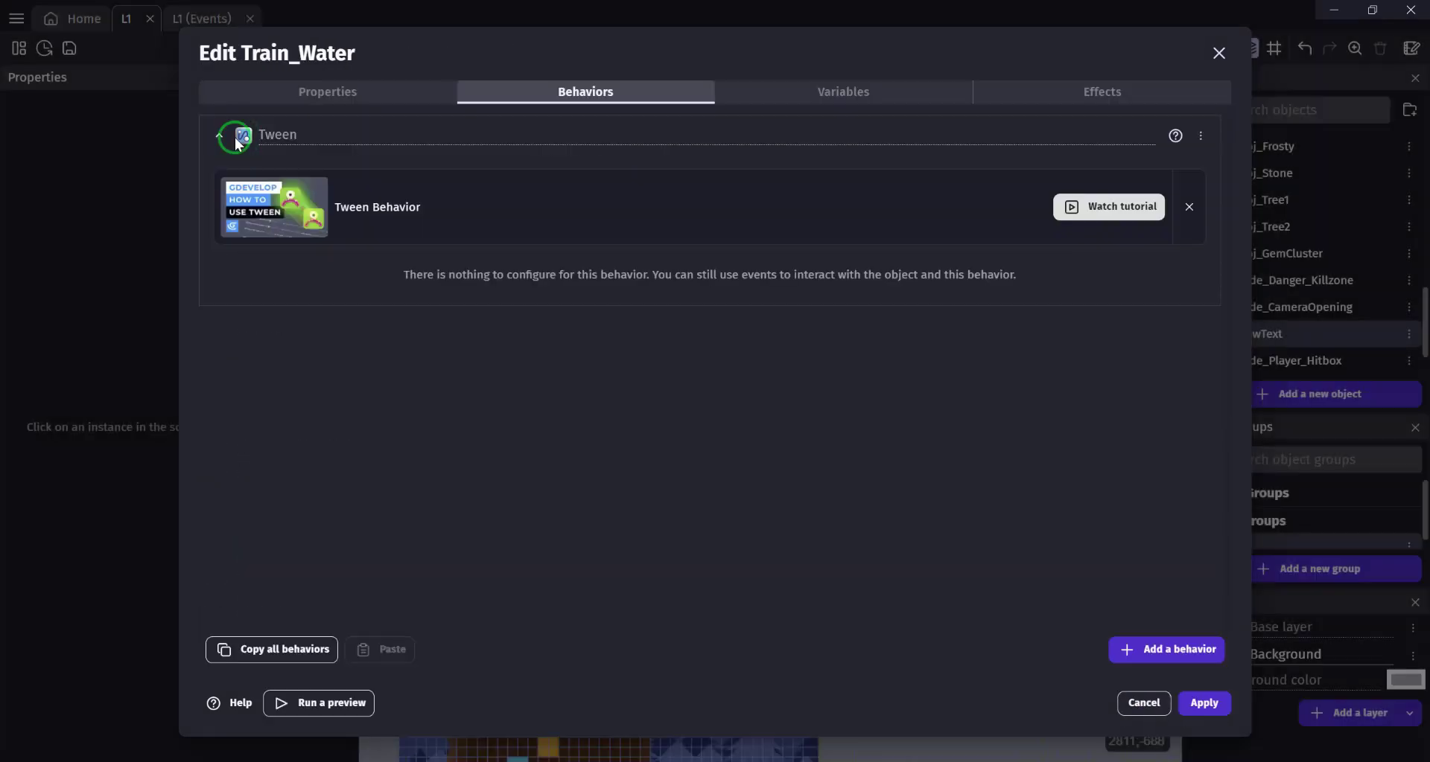
click(1198, 705)
Place Train_Water near the player start at X 480, Y 512, and set its text to white (FFFFFF) with centre alignment
scroll(1260, 352, down, 1)
drag(583, 432, 744, 574)
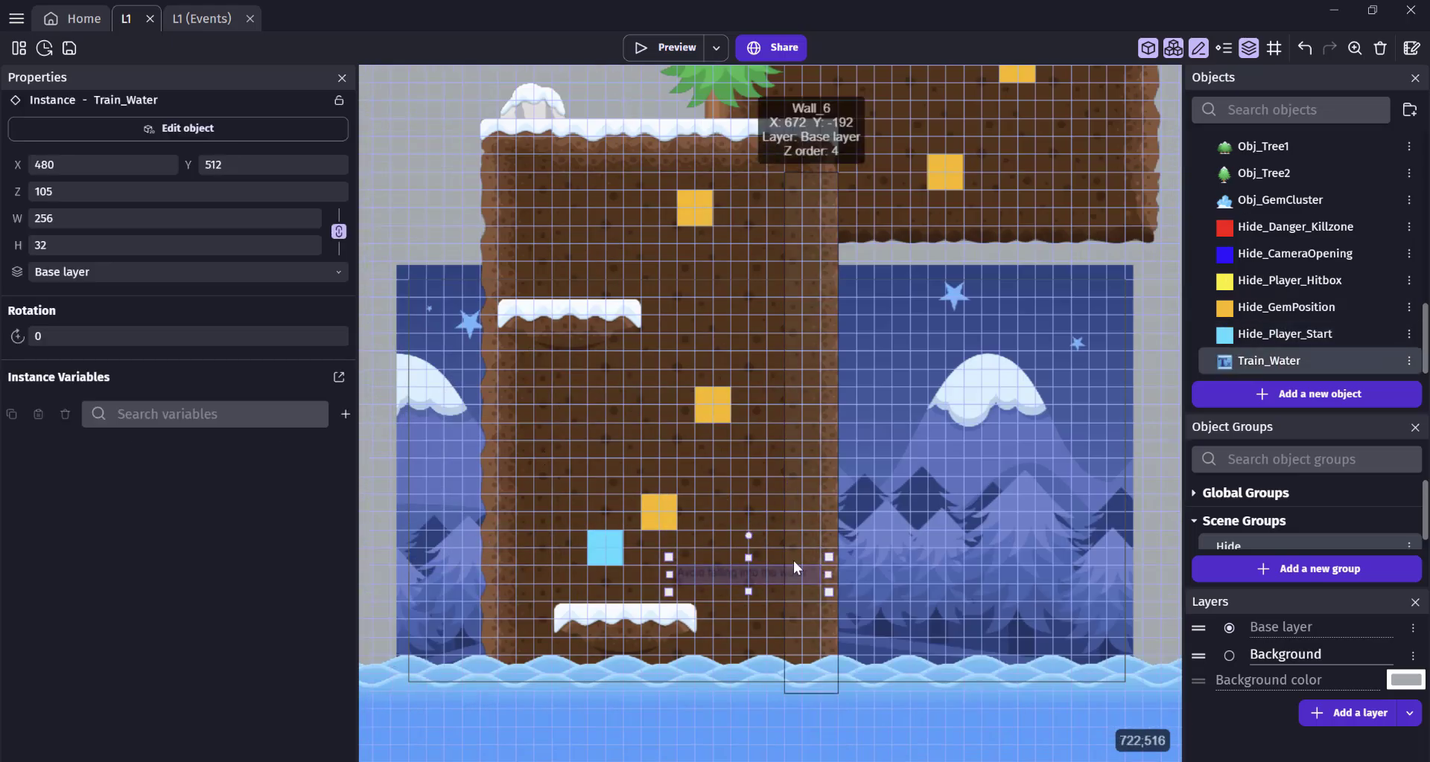
double_click(793, 566)
click(360, 171)
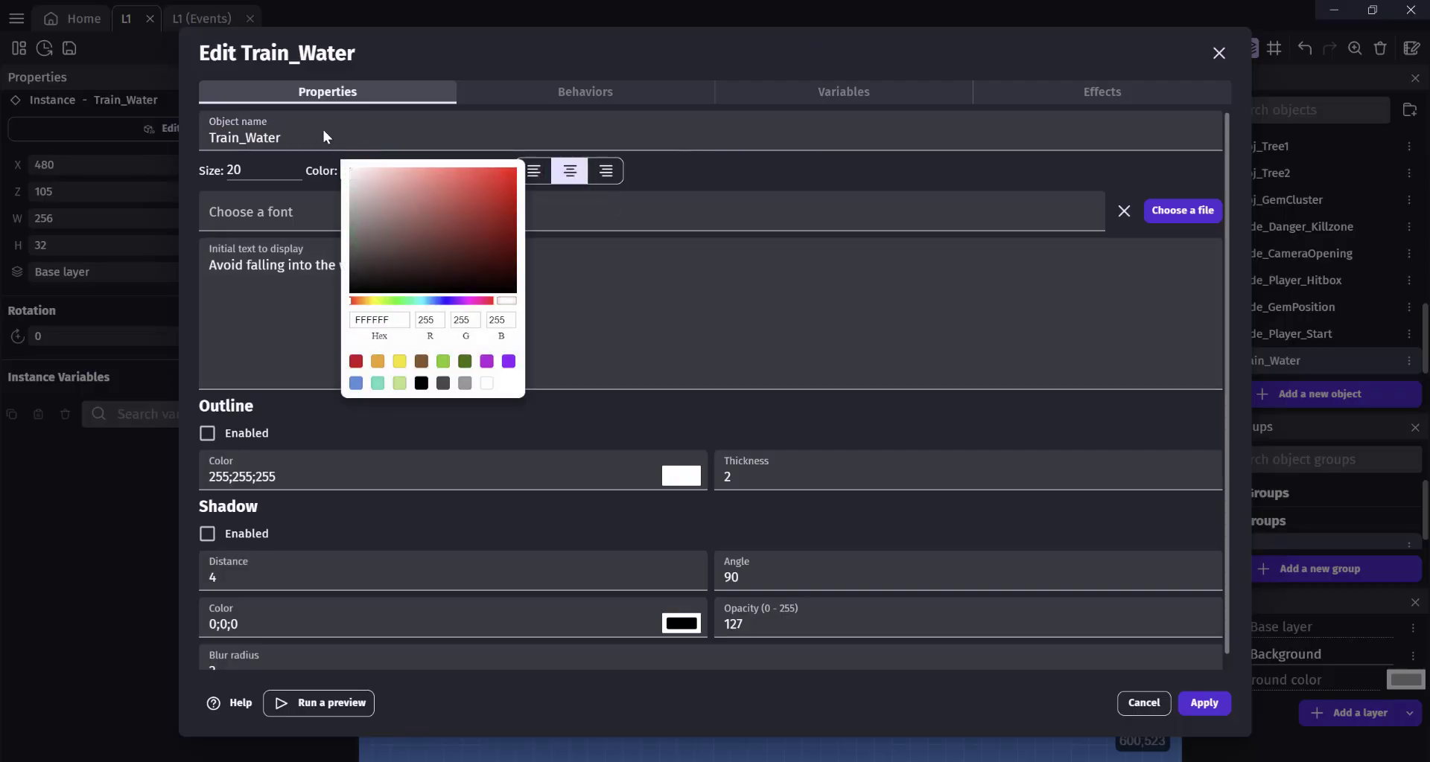
click(1091, 708)
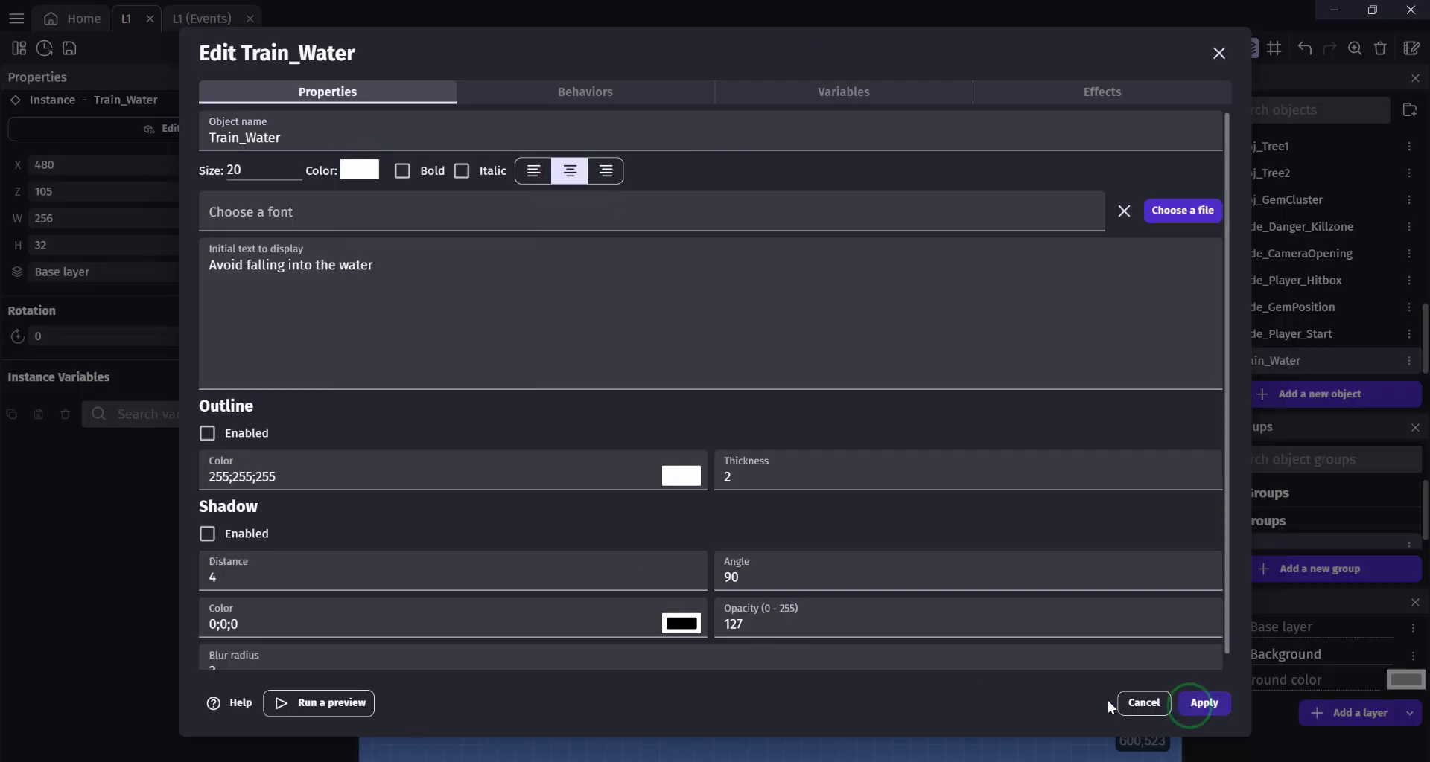
click(1219, 702)
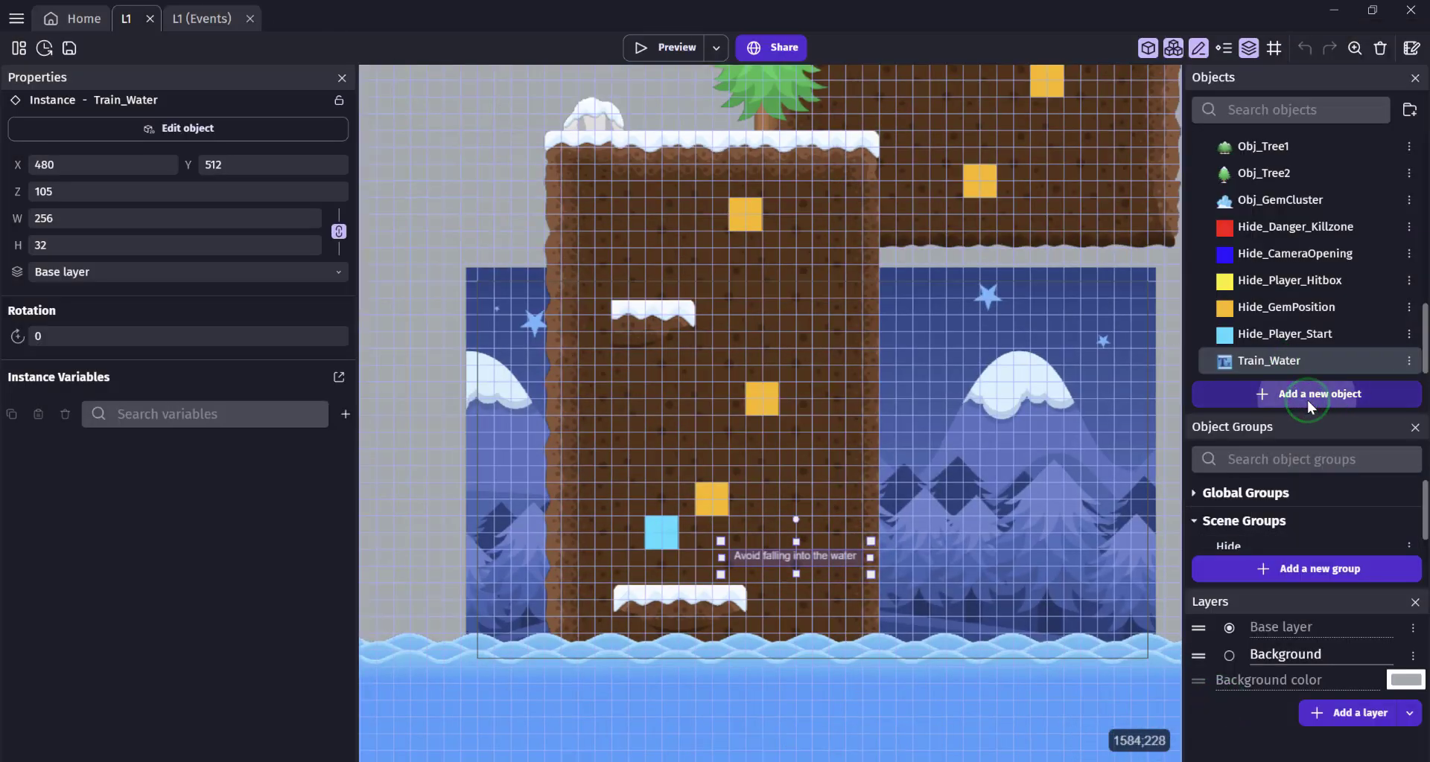
Create a text object named Train_Platforms with the initial text "You can rest easy on platforms" and place it beside the upper platform
click(1299, 393)
click(289, 551)
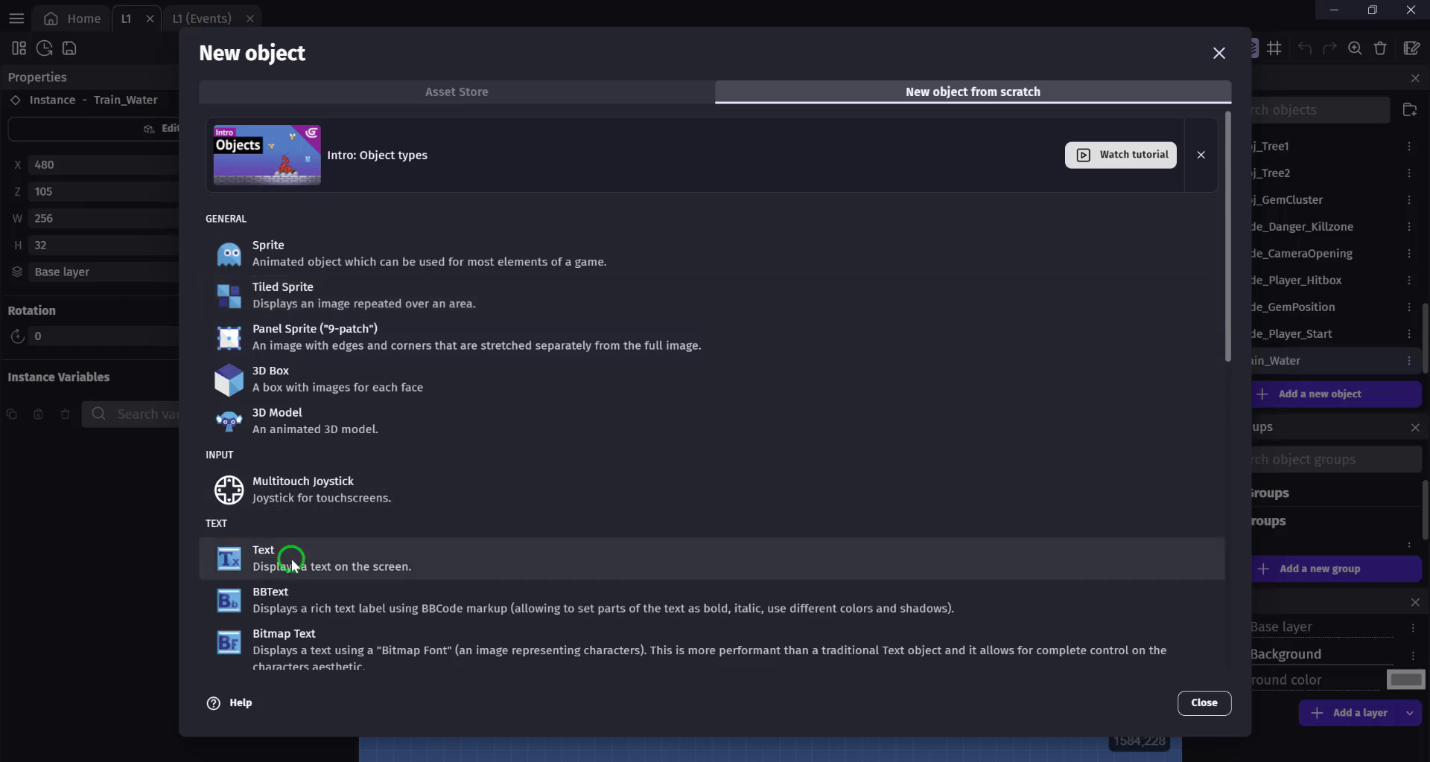
double_click(323, 140)
text(Train_Plat)
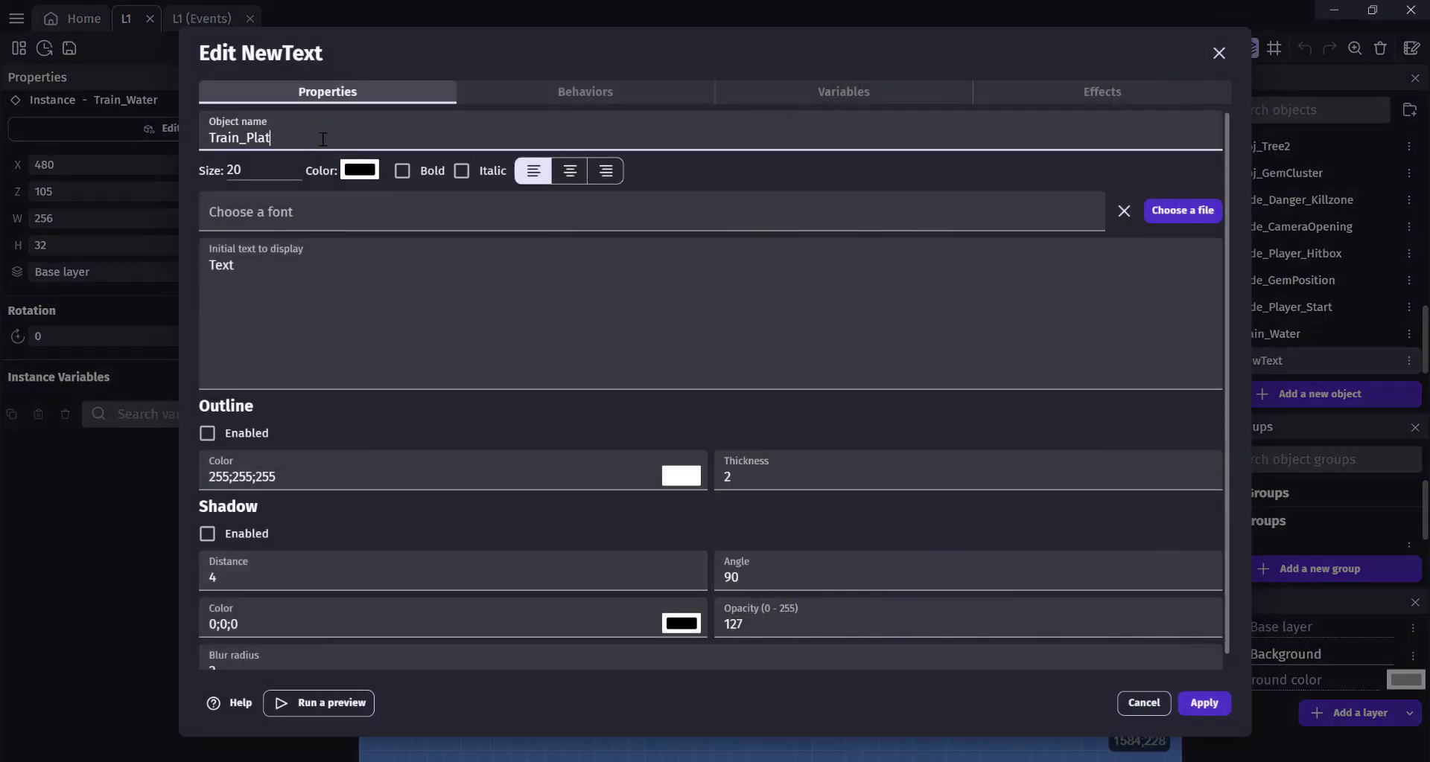
text(forms)
click(435, 329)
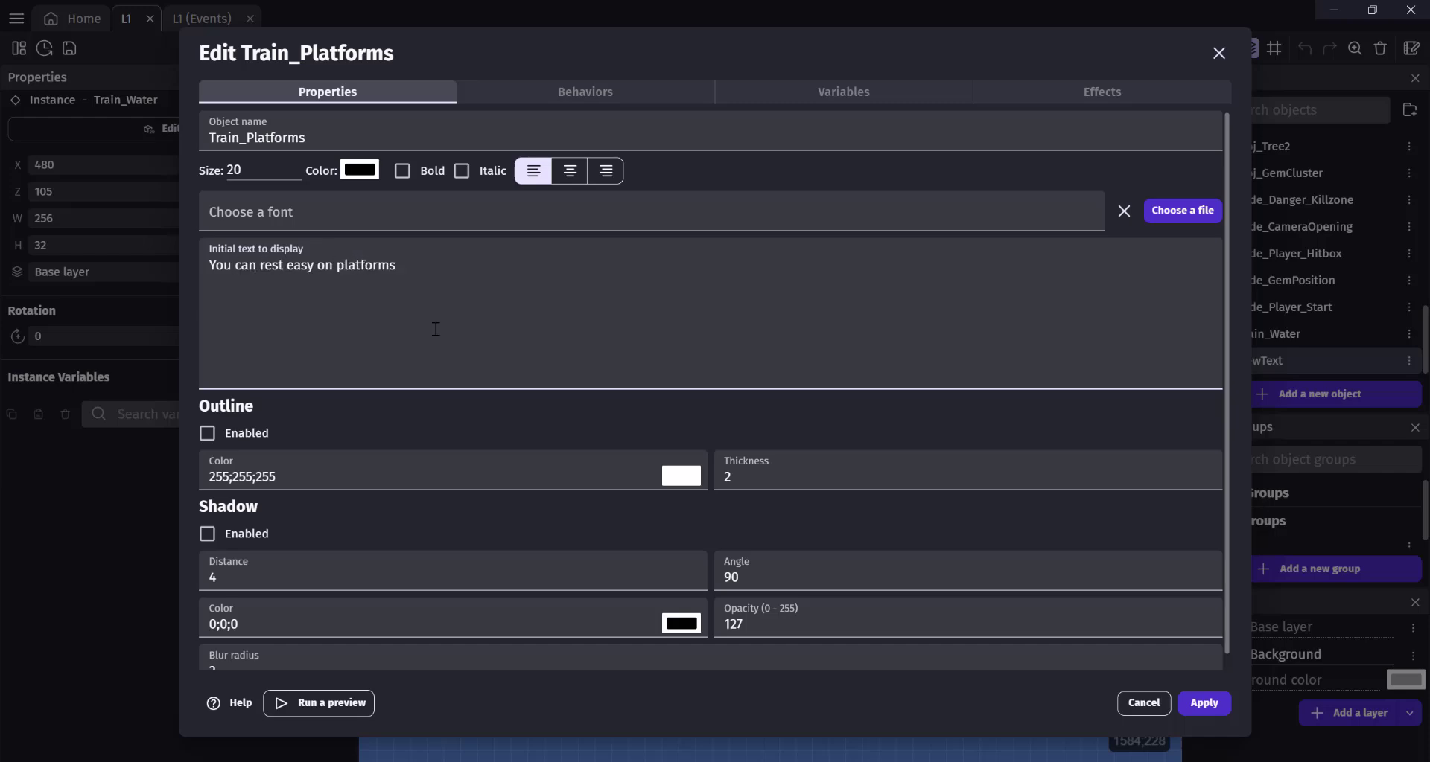
click(1204, 703)
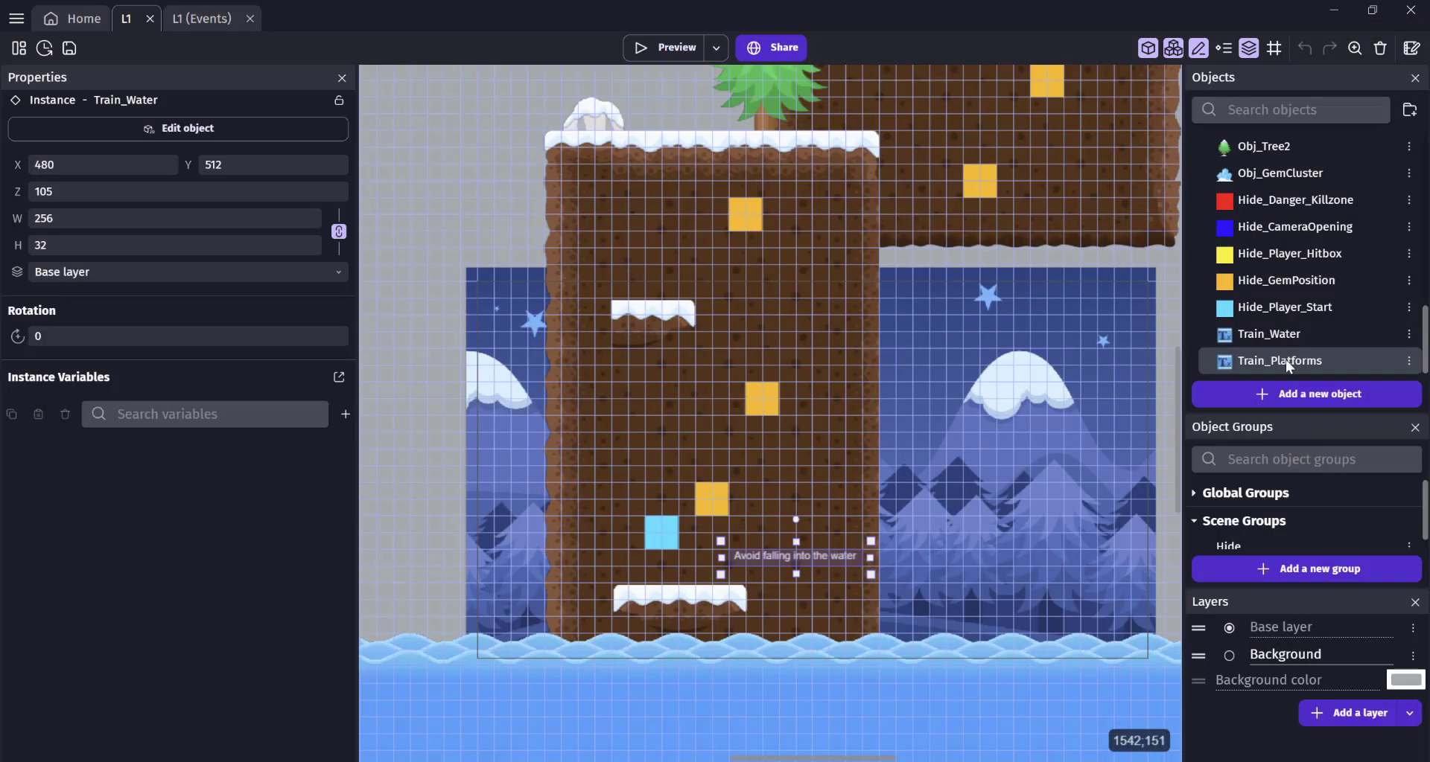
click(718, 303)
Set the Z order of both pieces of the upper snowy platform to 5 so they sit in front of the wall
click(595, 343)
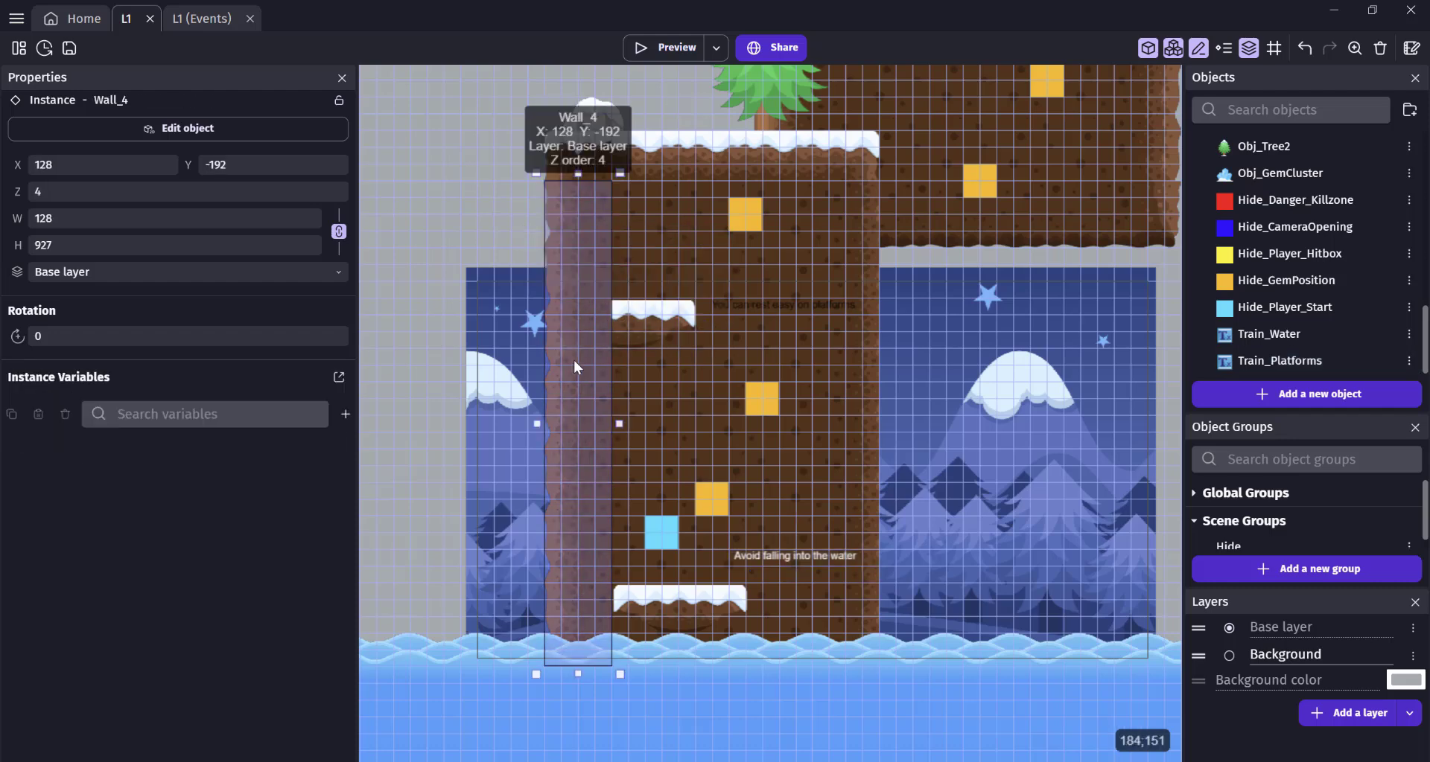
click(624, 319)
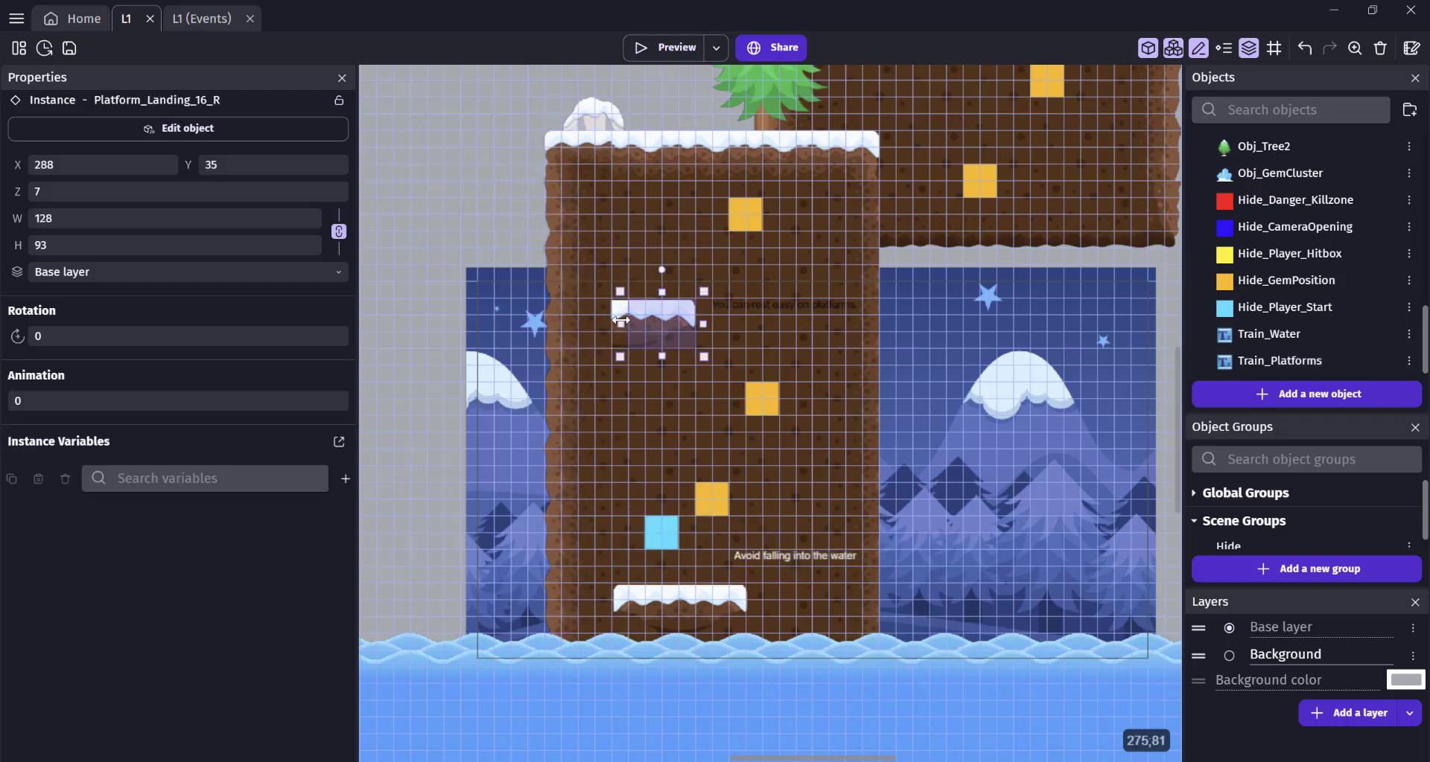
click(615, 313)
shift+click(669, 313)
double_click(140, 192)
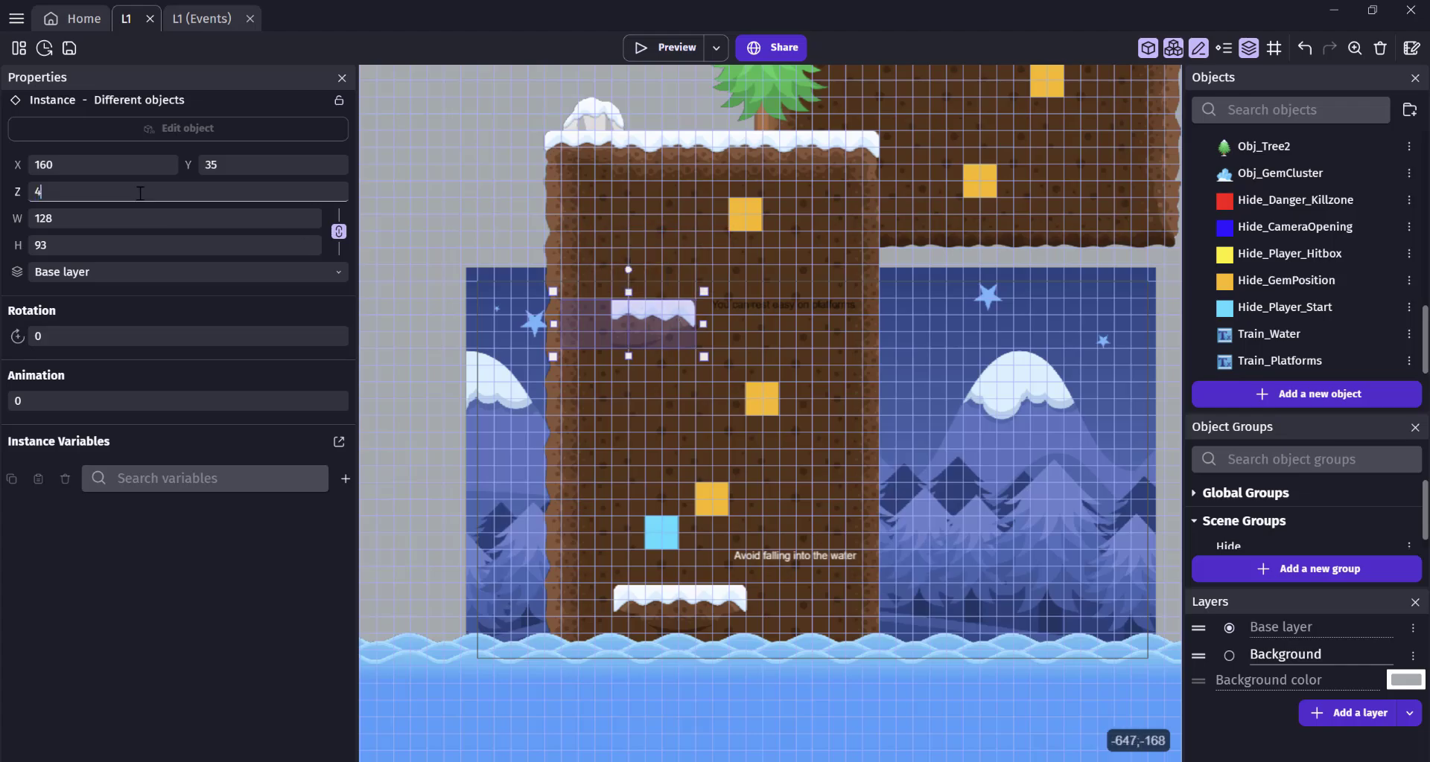
text(5)
click(538, 143)
Make the Train_Platforms text white and centred, and fit it at X 480, Y -32 with a size of 160 by 64
double_click(807, 306)
click(358, 170)
click(349, 189)
click(607, 371)
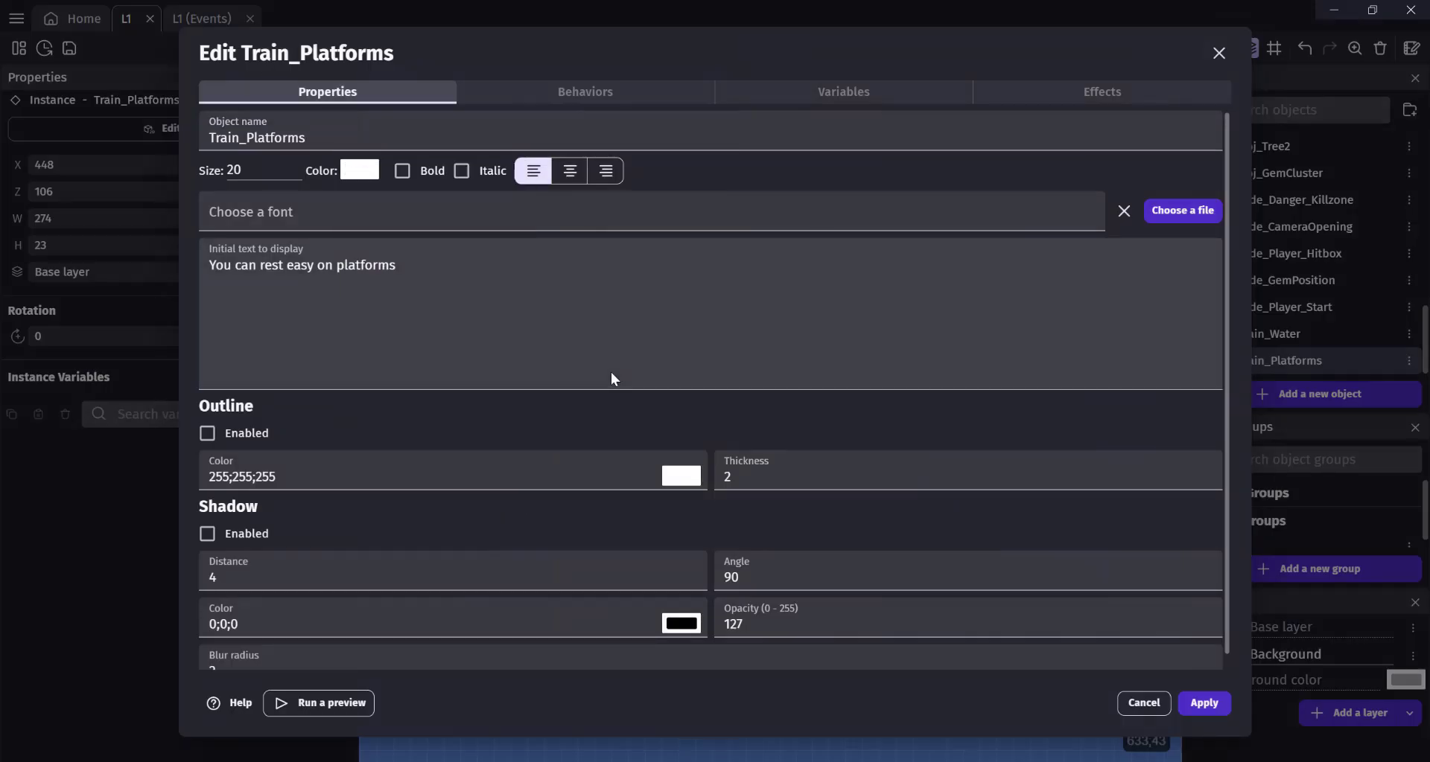
click(1202, 702)
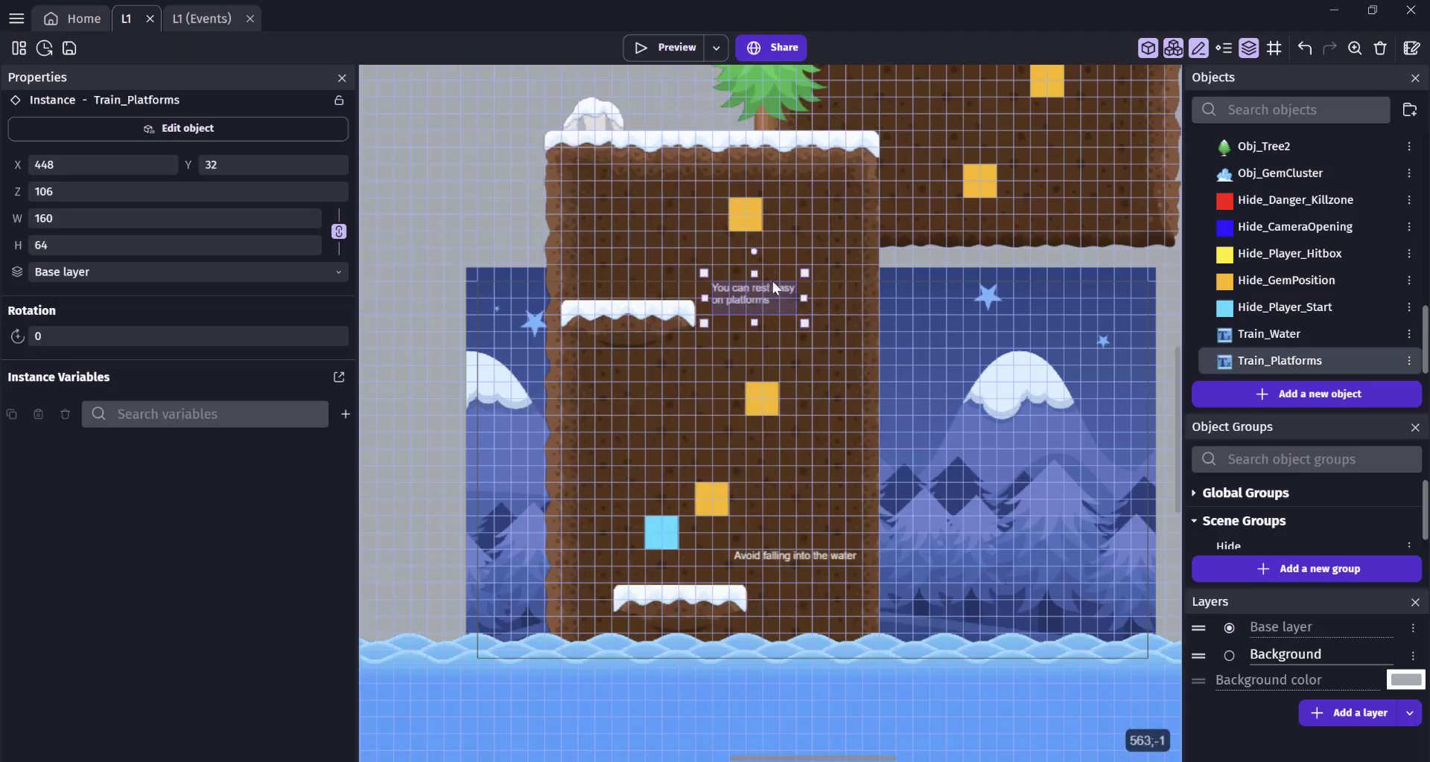
double_click(771, 290)
click(1204, 703)
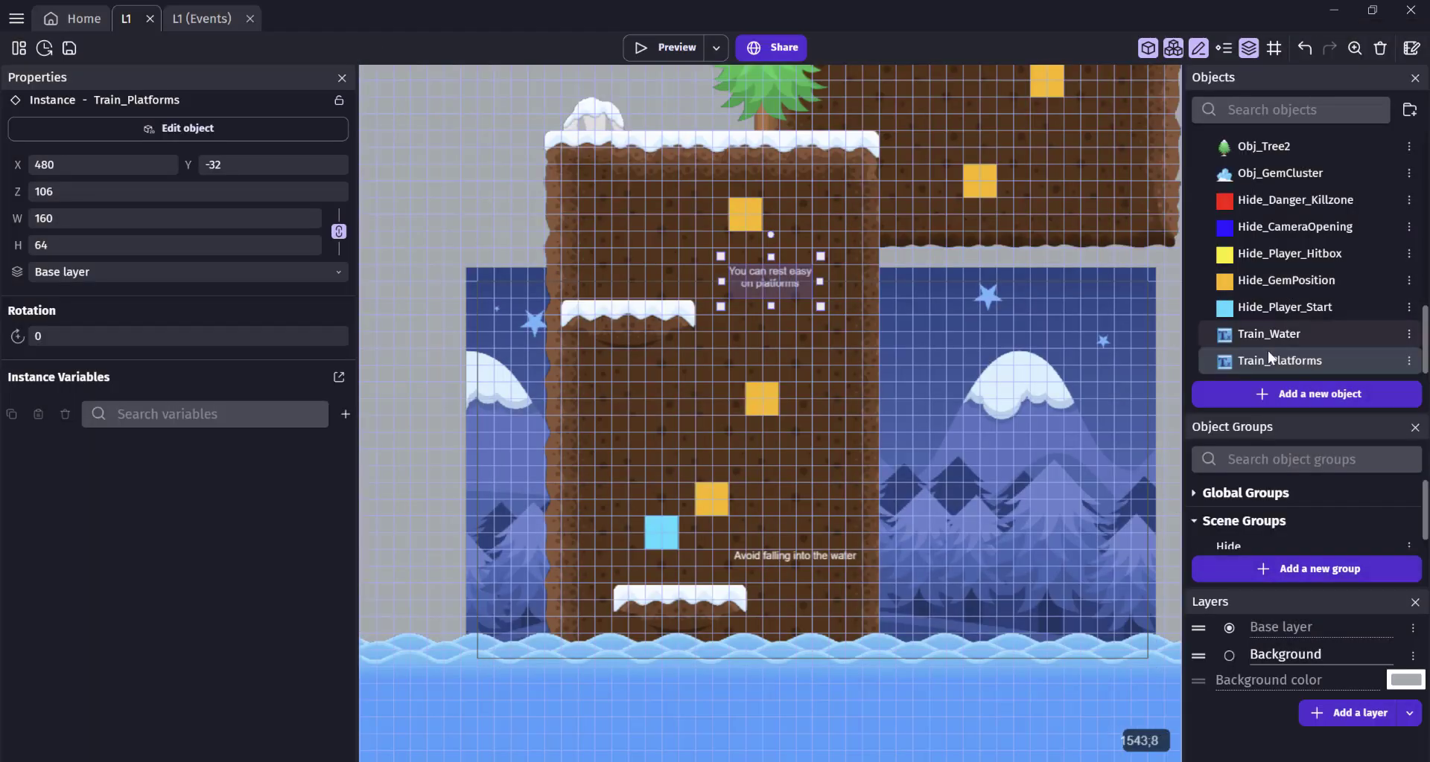
Create a white text object named Train_Gems reading "You can hang from gems, but they quickly become unstable when heavy objects land on top"
click(1267, 400)
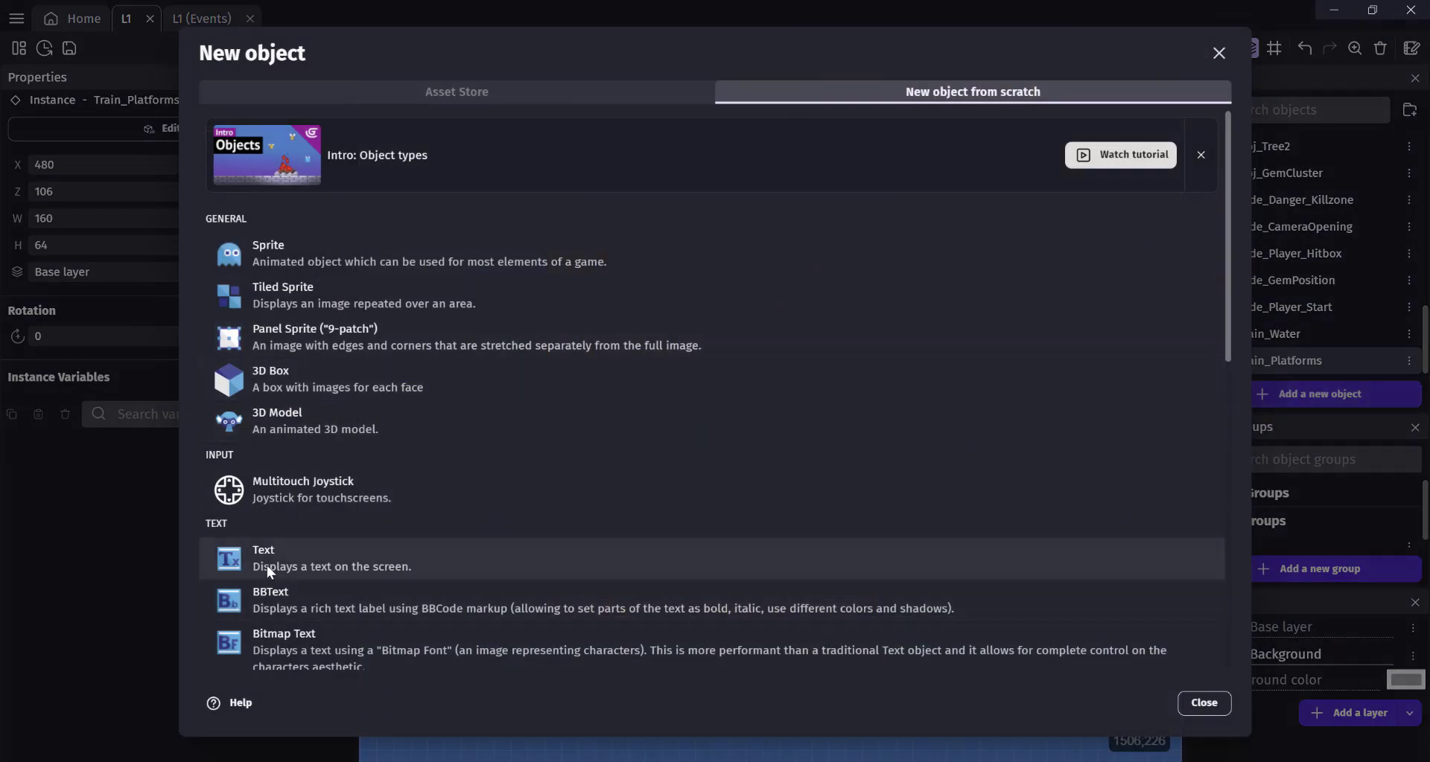
click(267, 566)
double_click(331, 139)
text(Train_Gems)
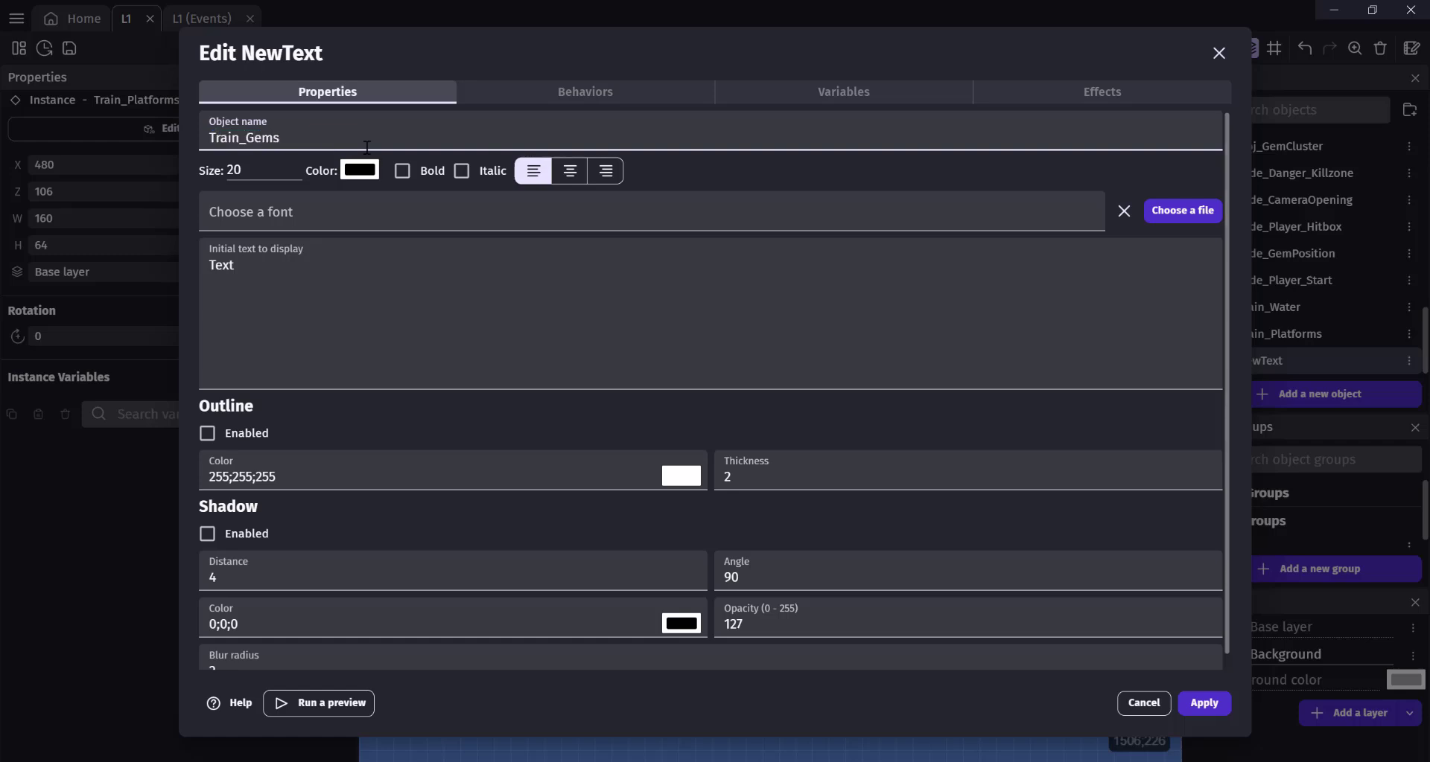
click(367, 169)
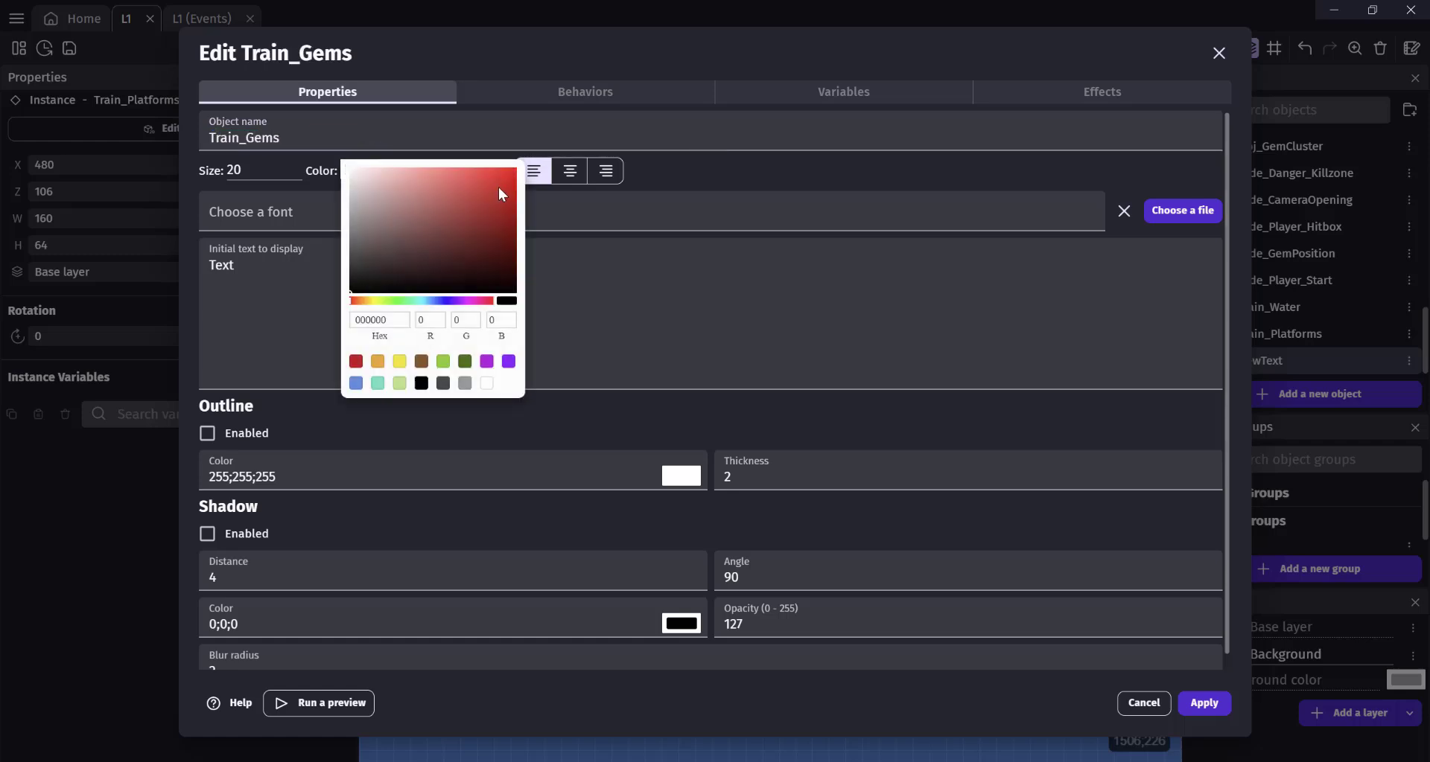
drag(437, 208, 280, 128)
double_click(279, 297)
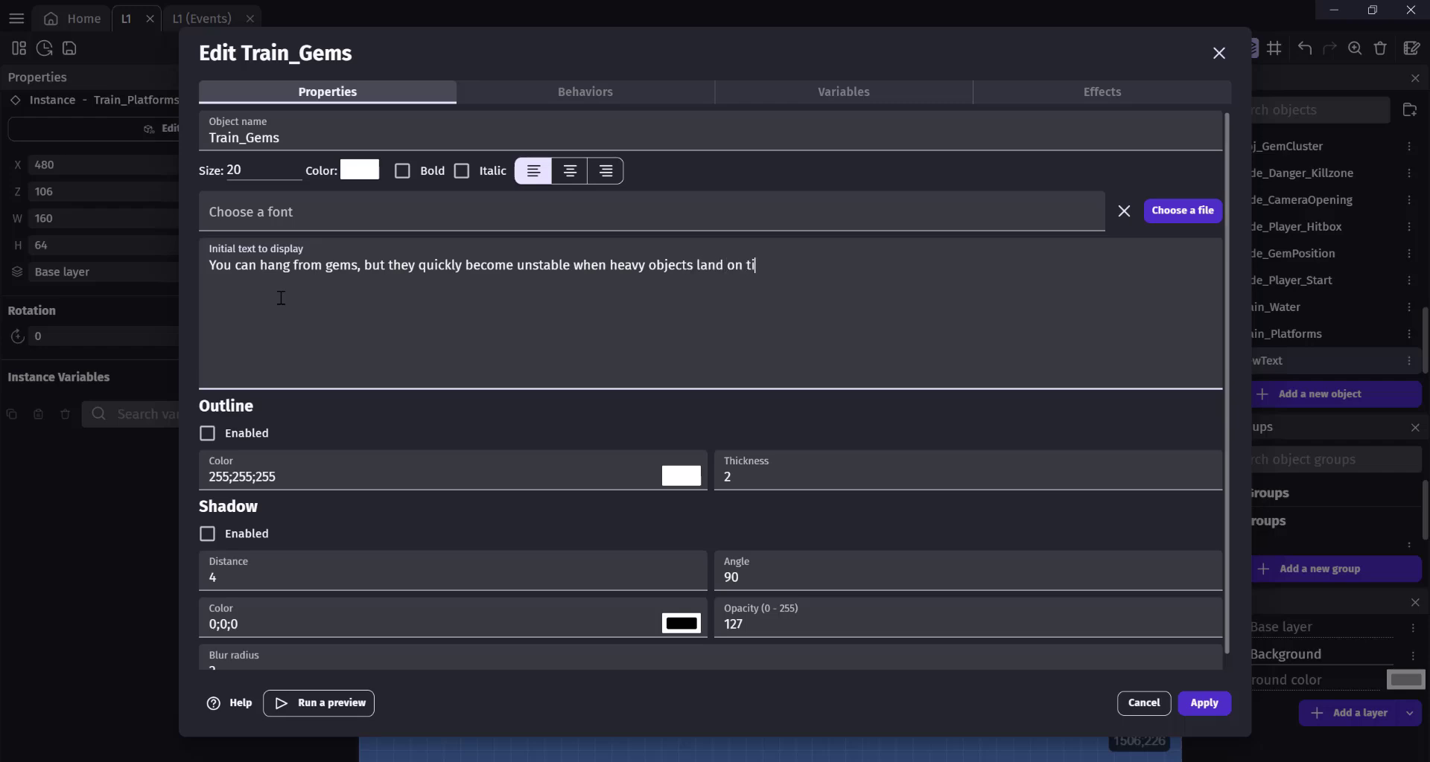
click(1204, 704)
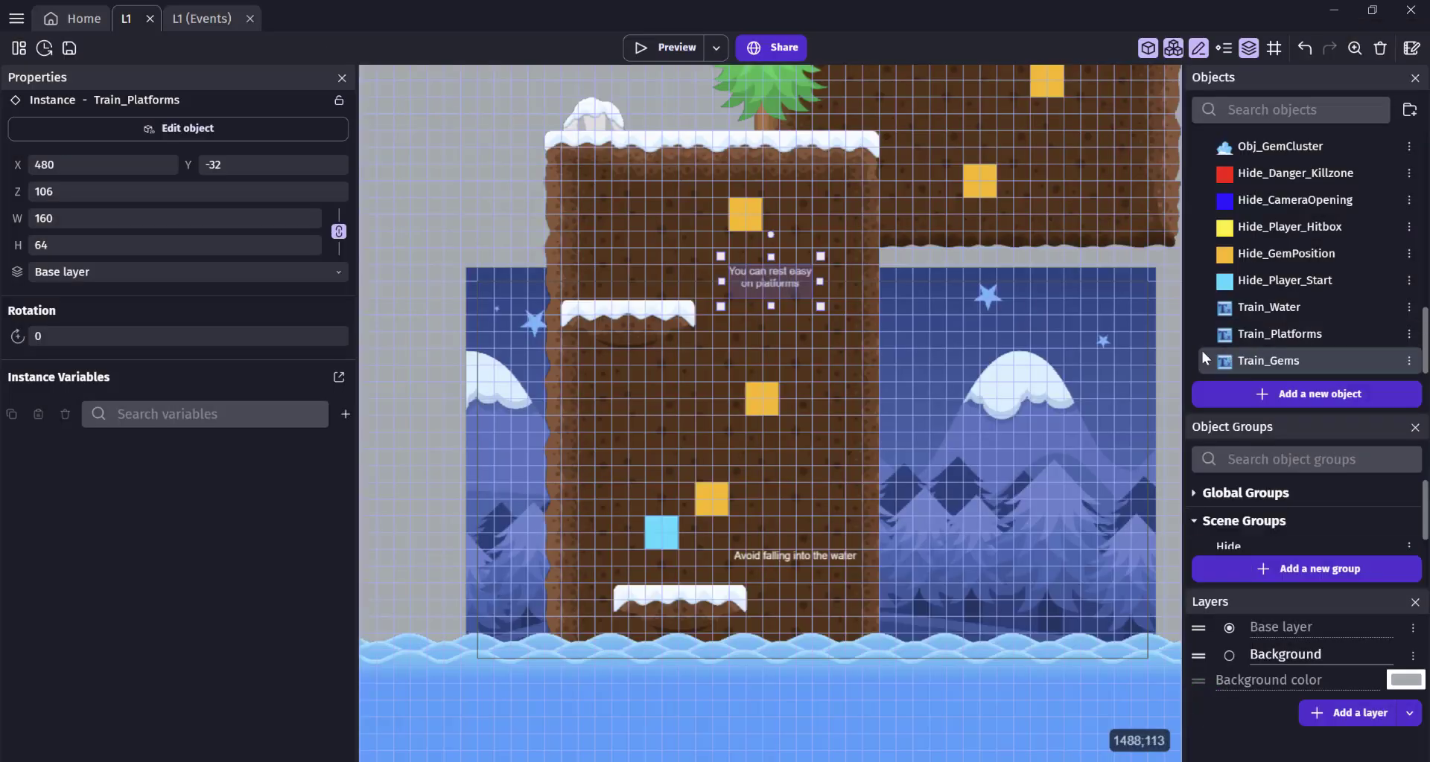
Place Train_Gems at X 160, Y 256 with a size of 160 by 160, and centre its text
drag(1293, 364, 571, 439)
drag(1013, 446, 595, 440)
click(661, 532)
click(609, 455)
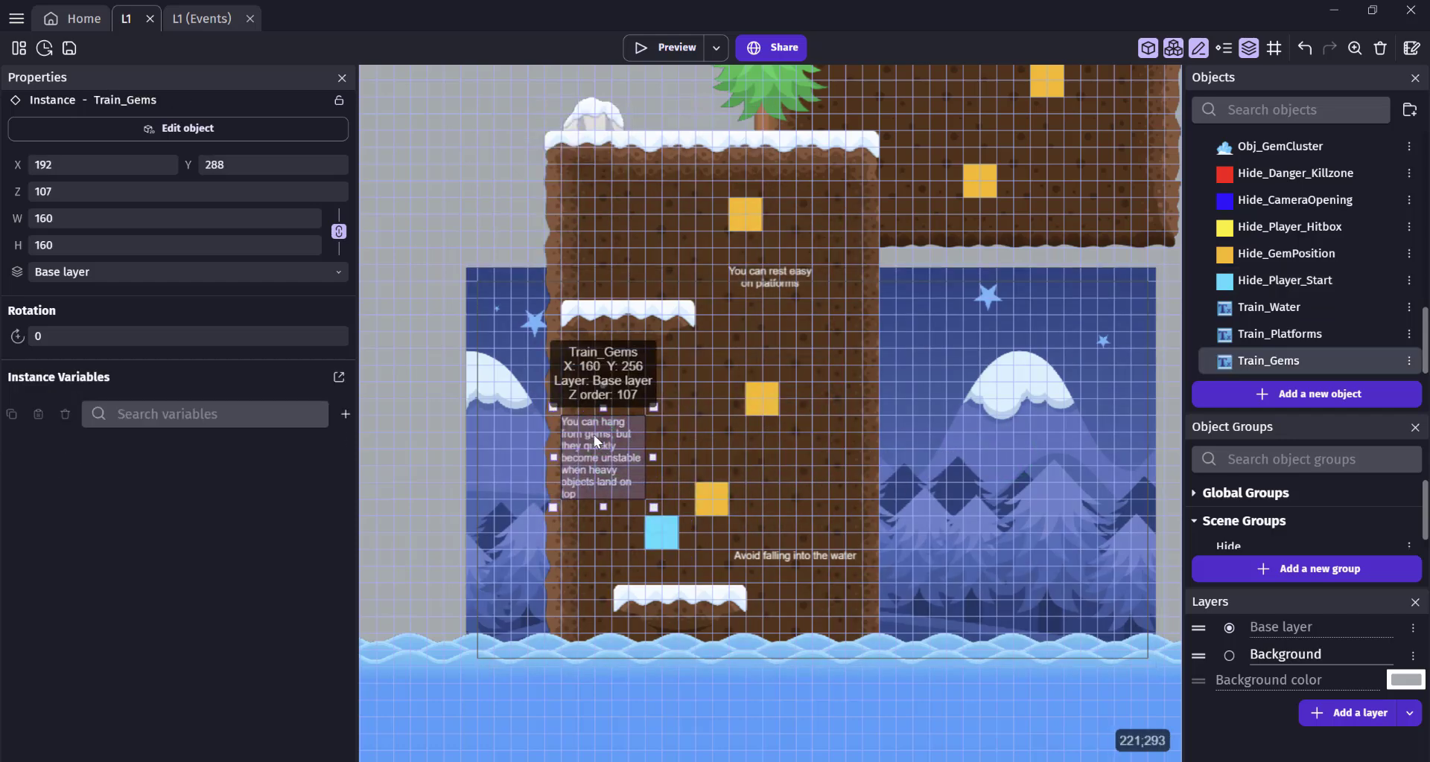
double_click(597, 436)
click(568, 169)
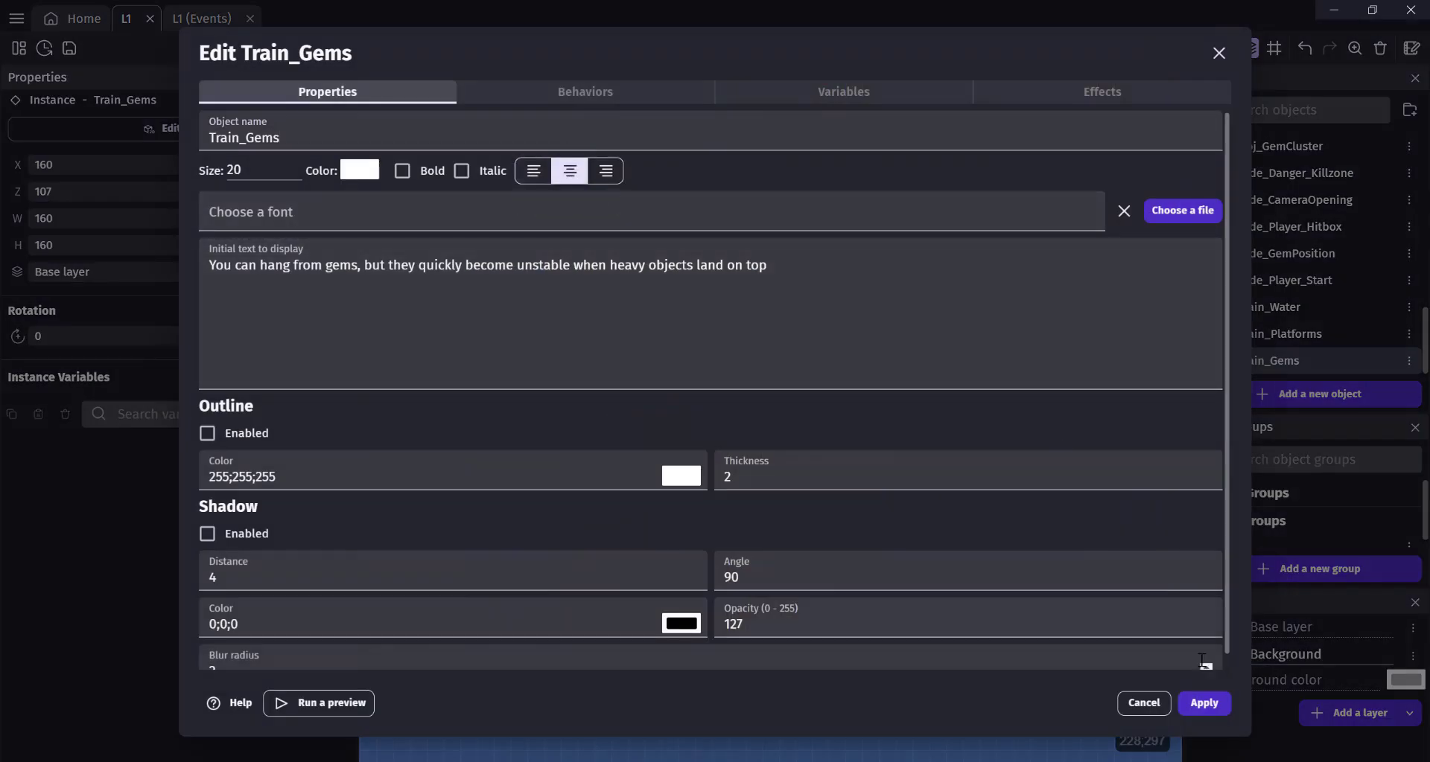
click(1204, 702)
Create a sprite object named Hide_Train_Water
click(1299, 395)
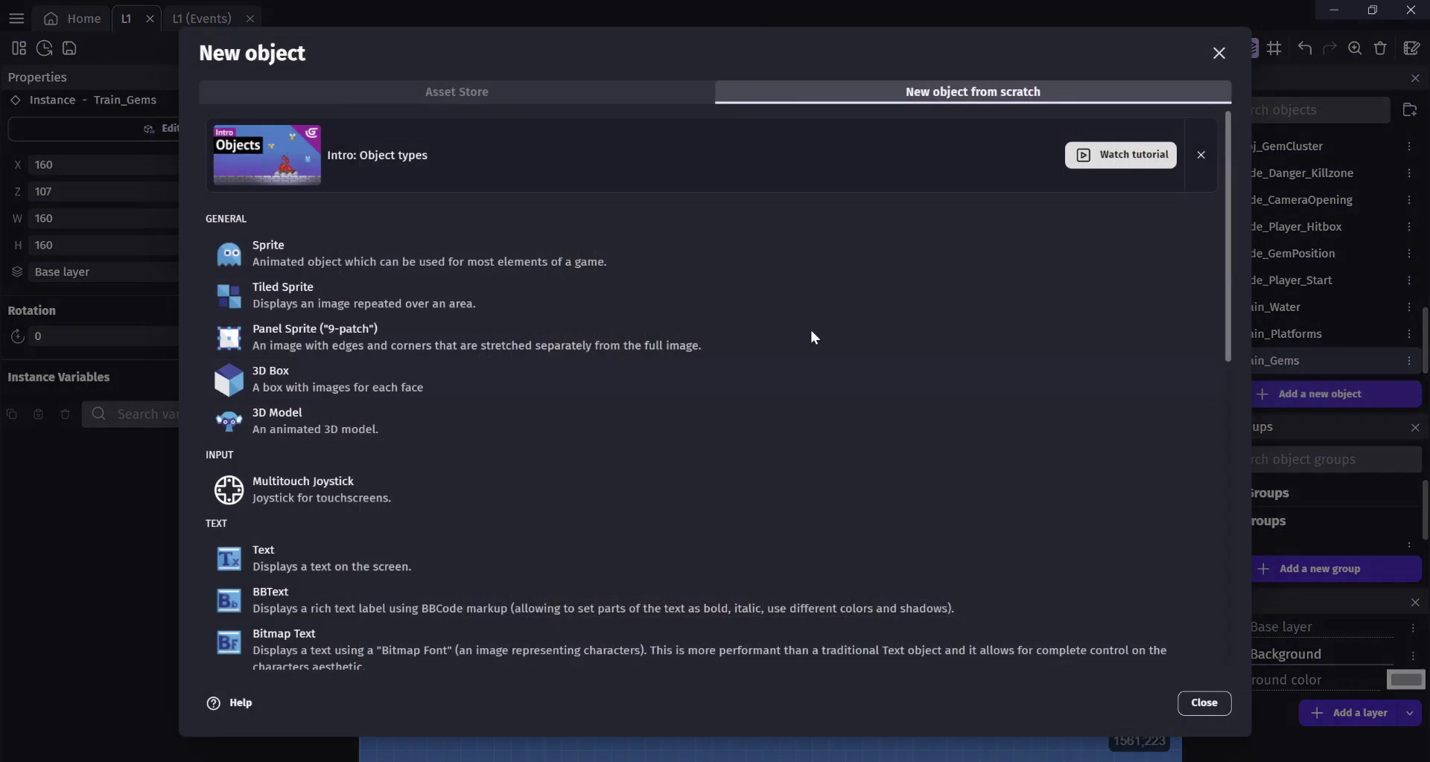
click(263, 257)
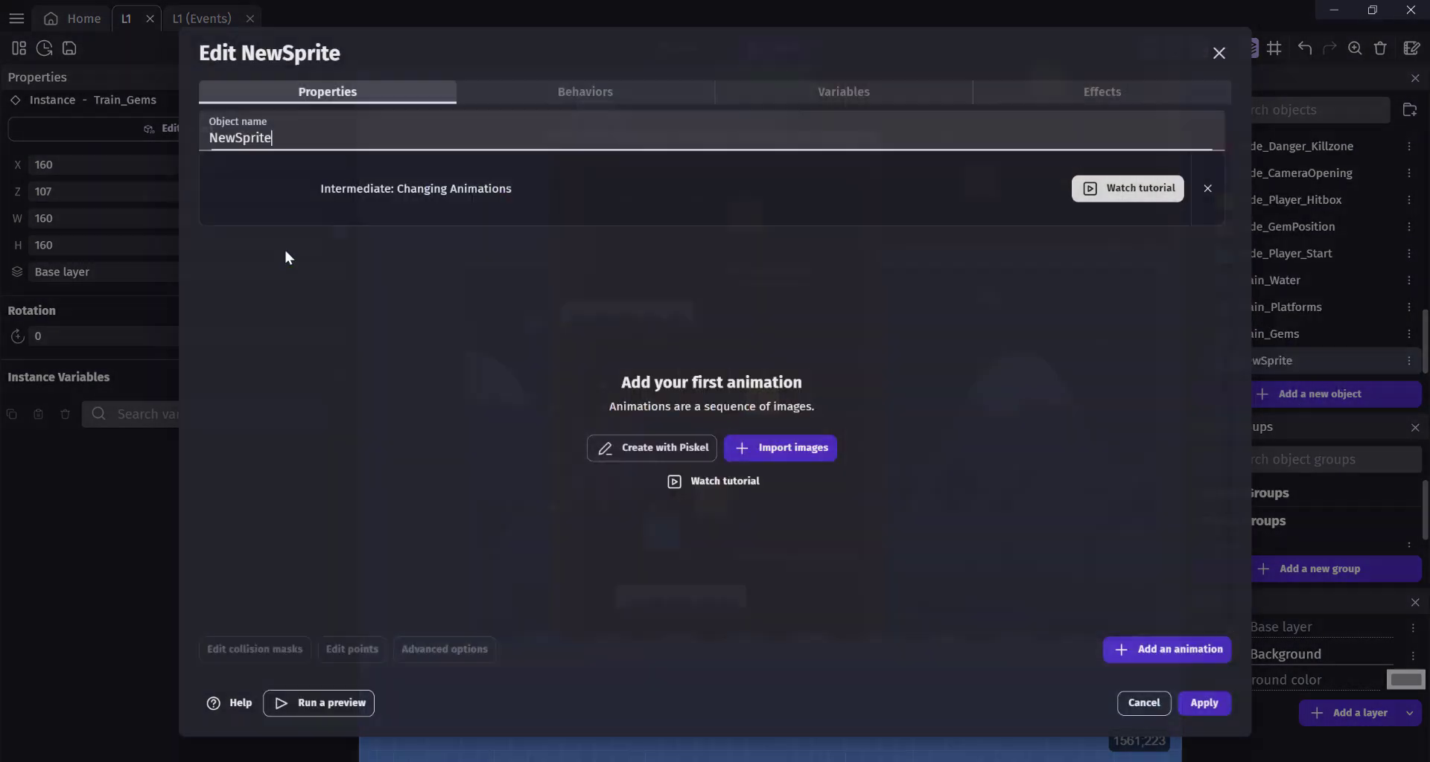
double_click(236, 136)
text(Hide_Train_Water)
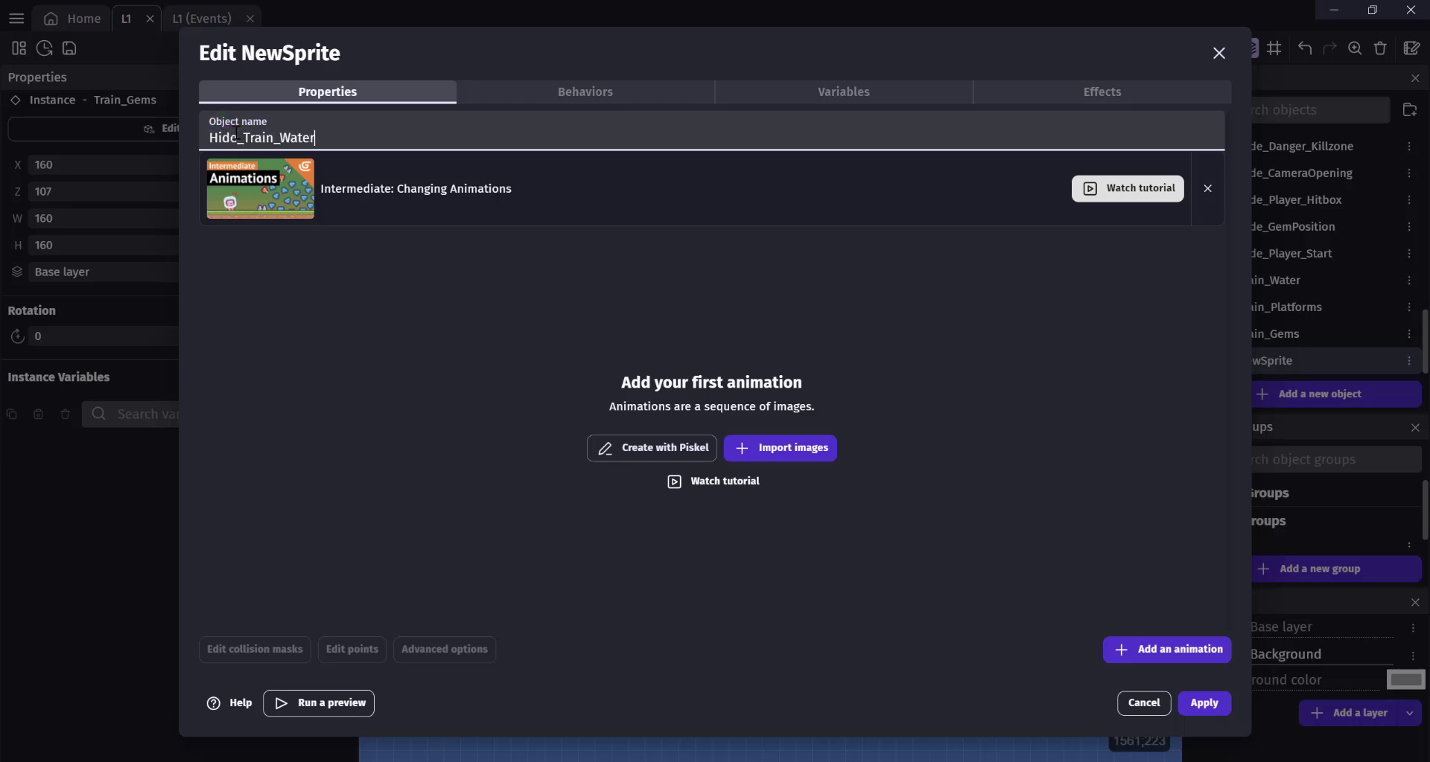
Give Hide_Train_Water a solid purple image drawn in Piskel, name the animation Hide_Train_Water, and apply the object
click(652, 447)
click(244, 575)
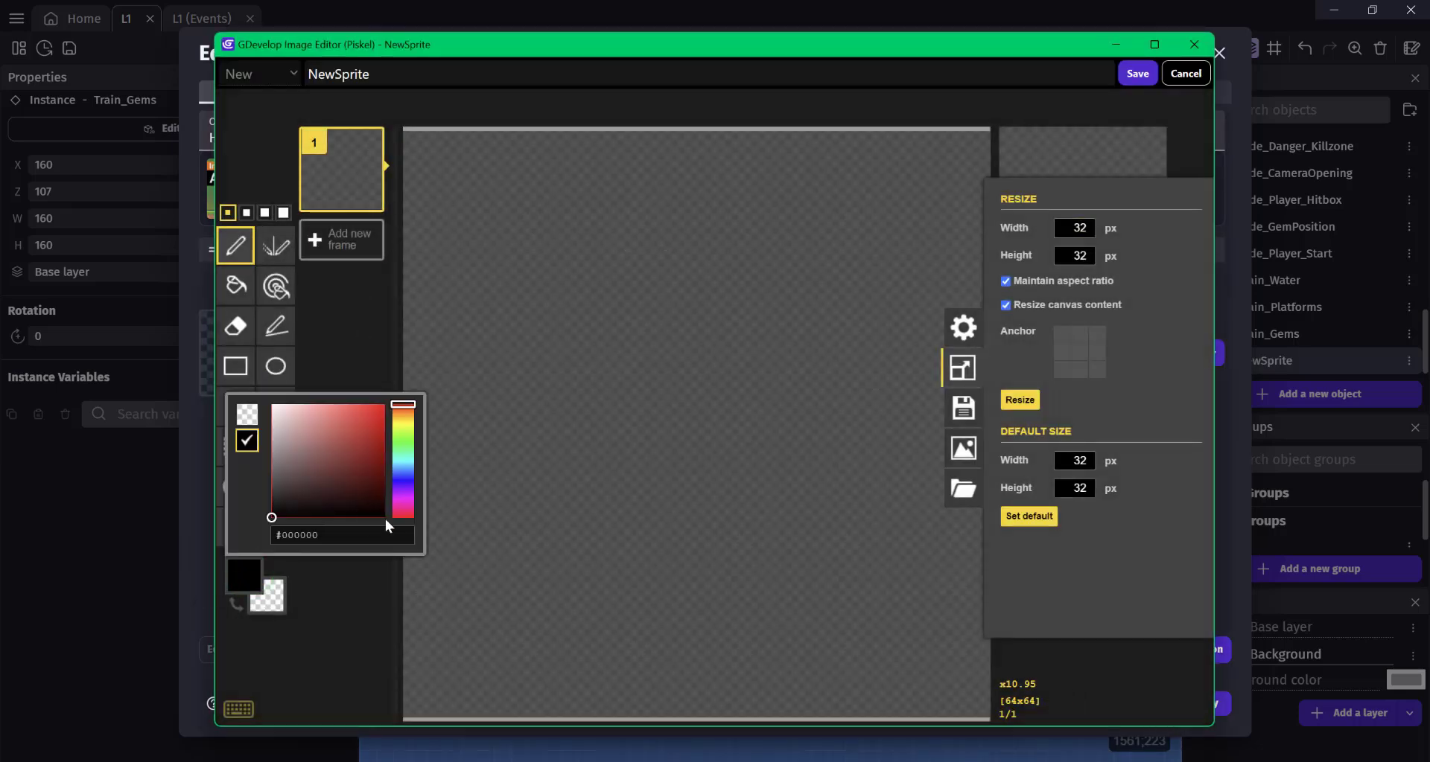
click(402, 505)
click(375, 414)
click(235, 285)
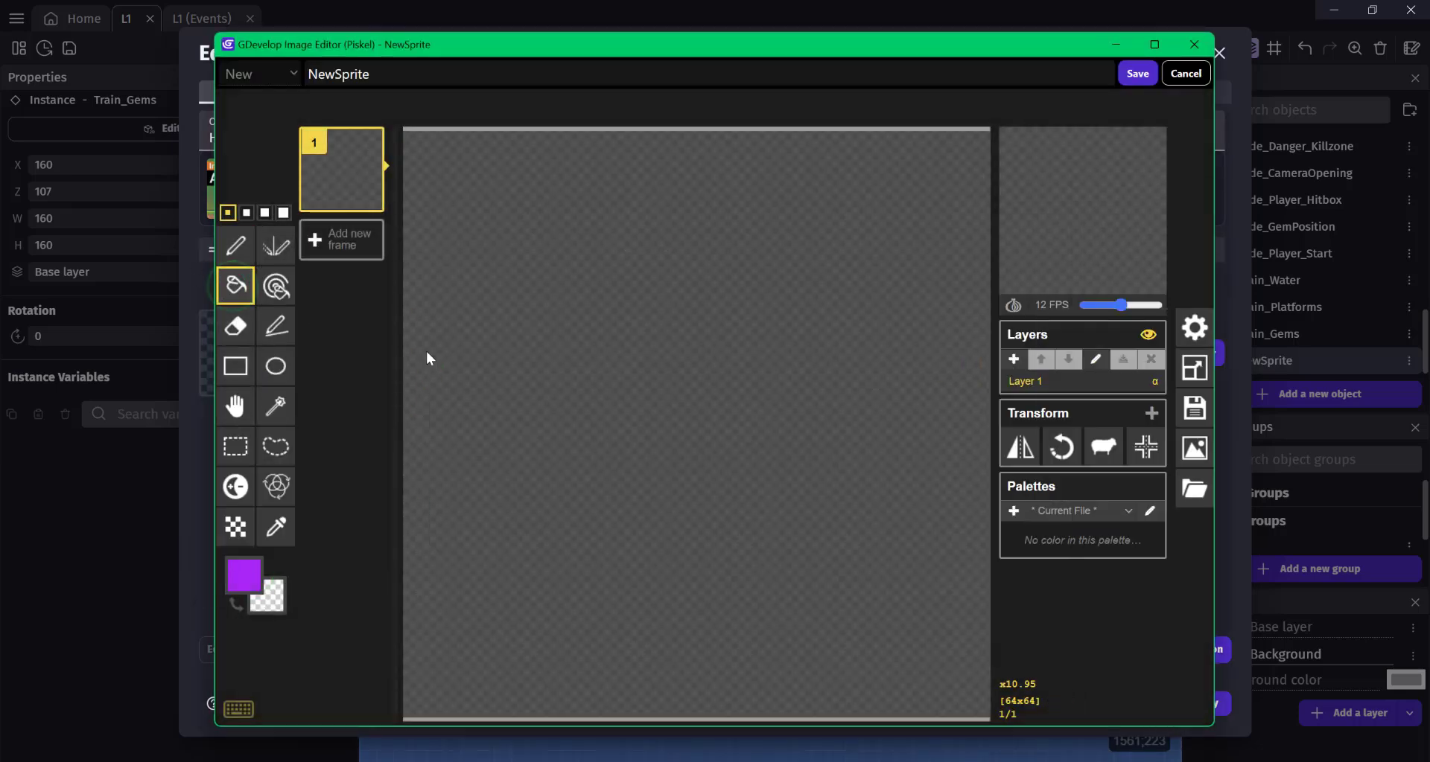
click(612, 333)
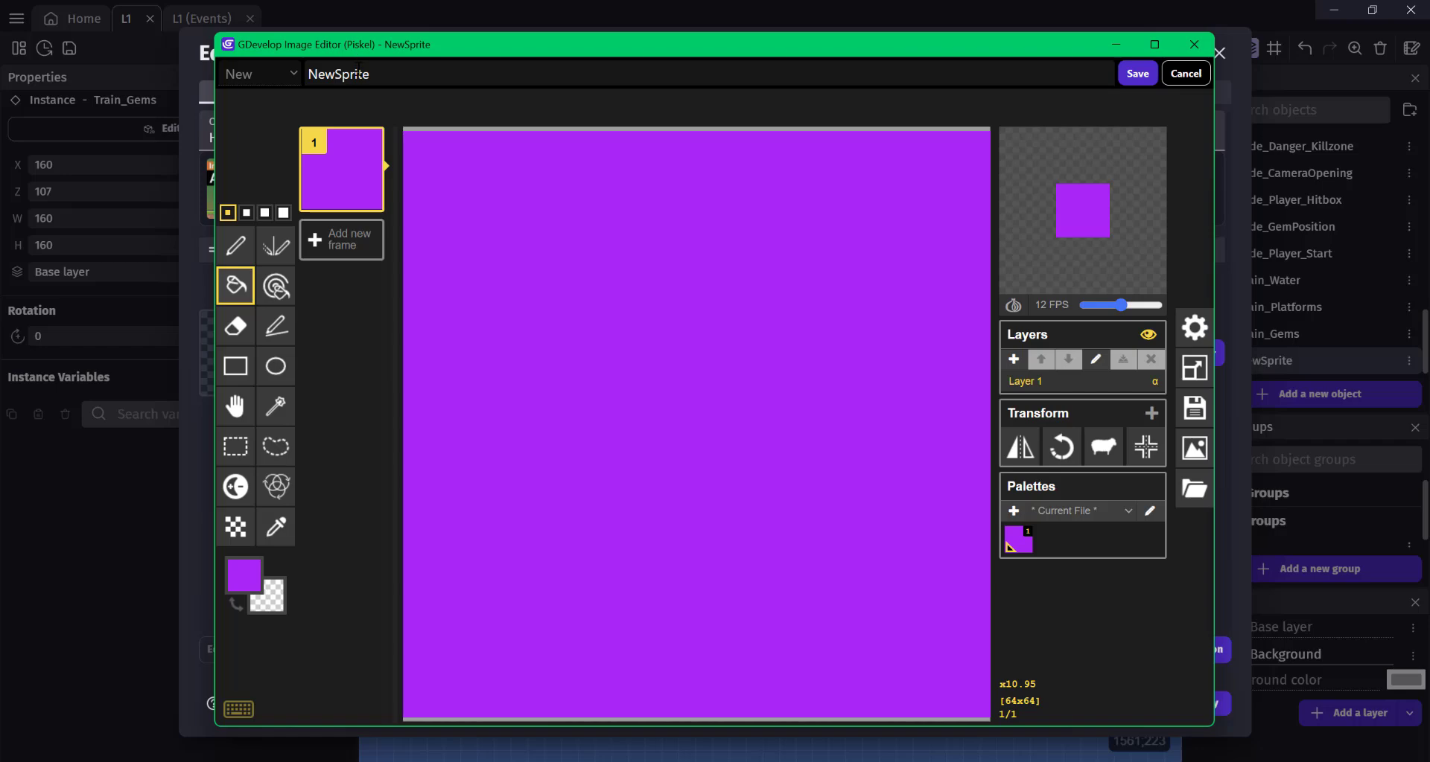
double_click(358, 74)
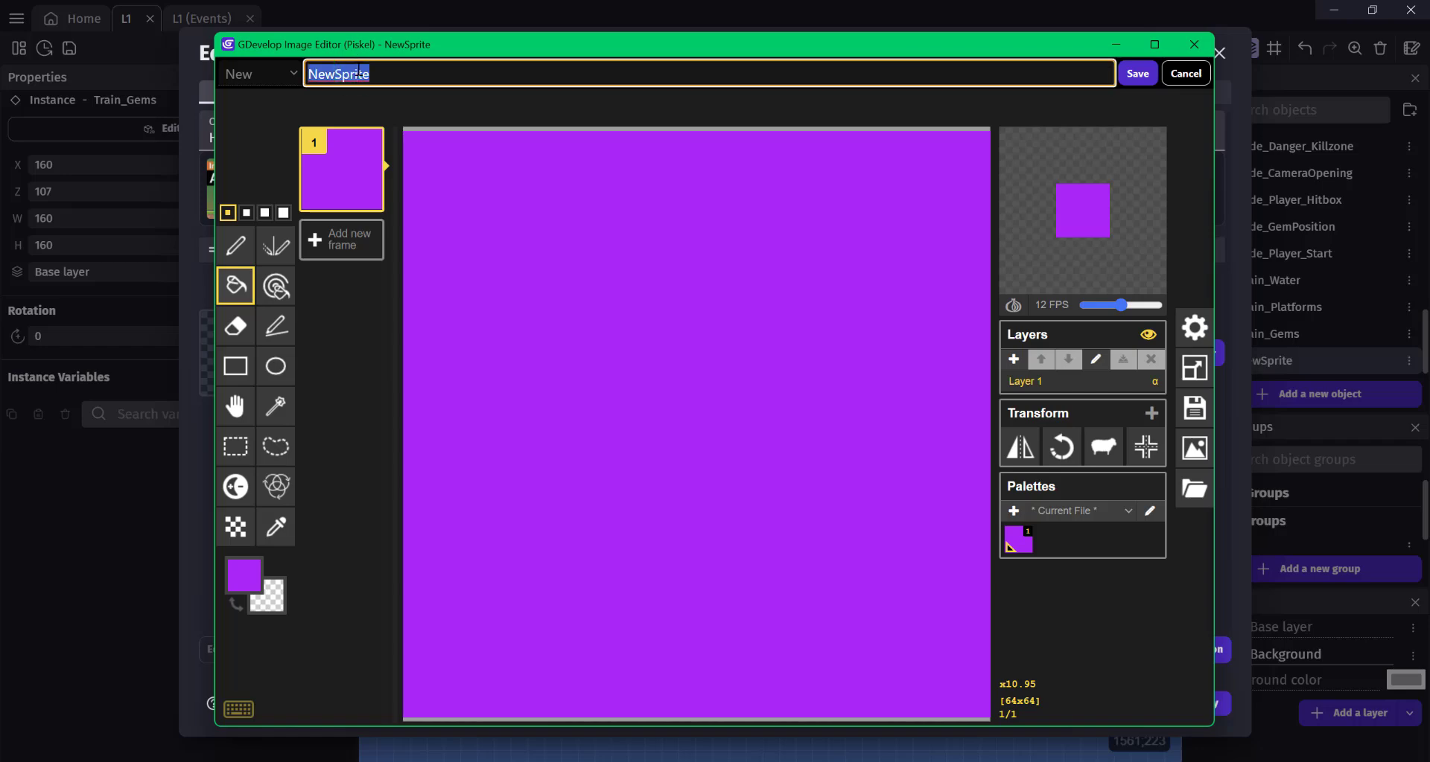
text(Hide_Train_Water)
click(1137, 73)
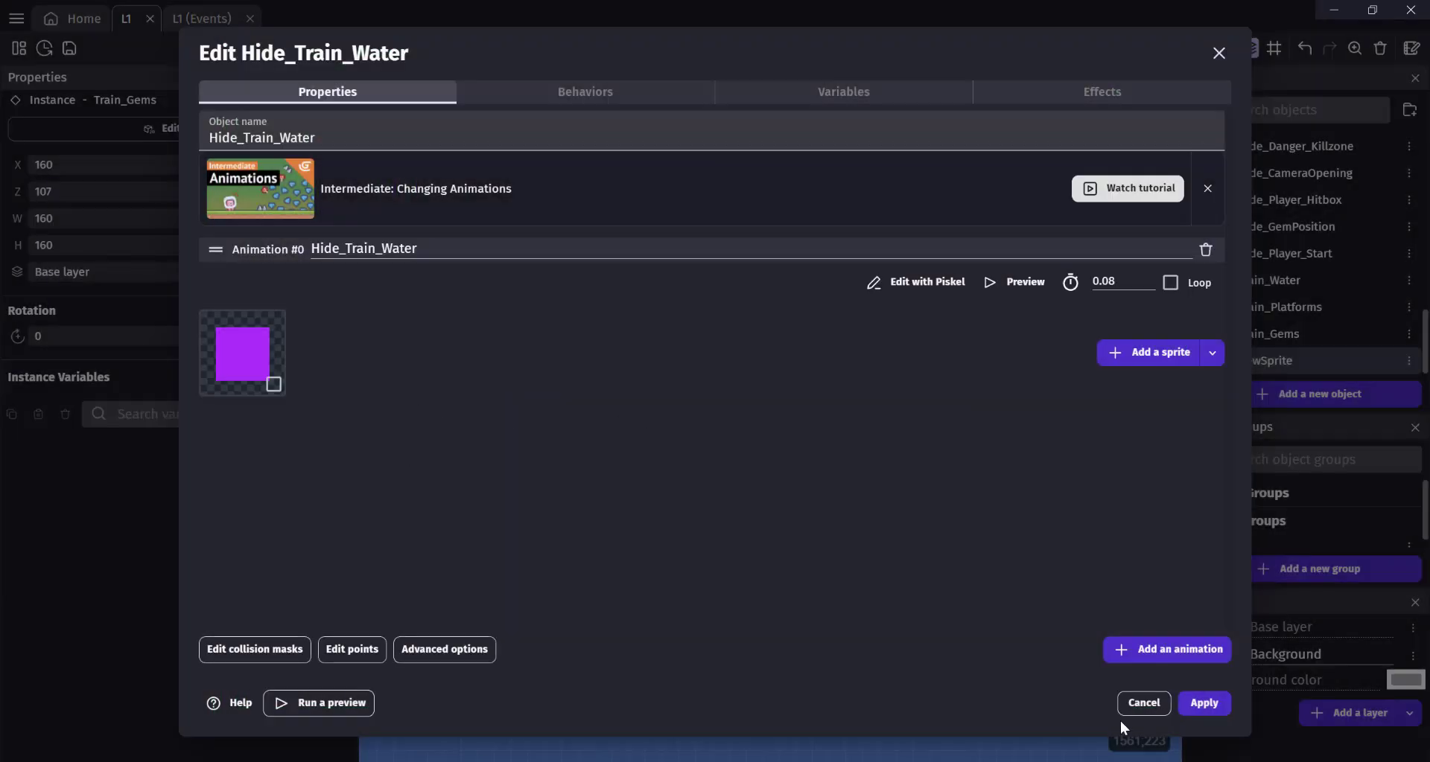
click(1207, 704)
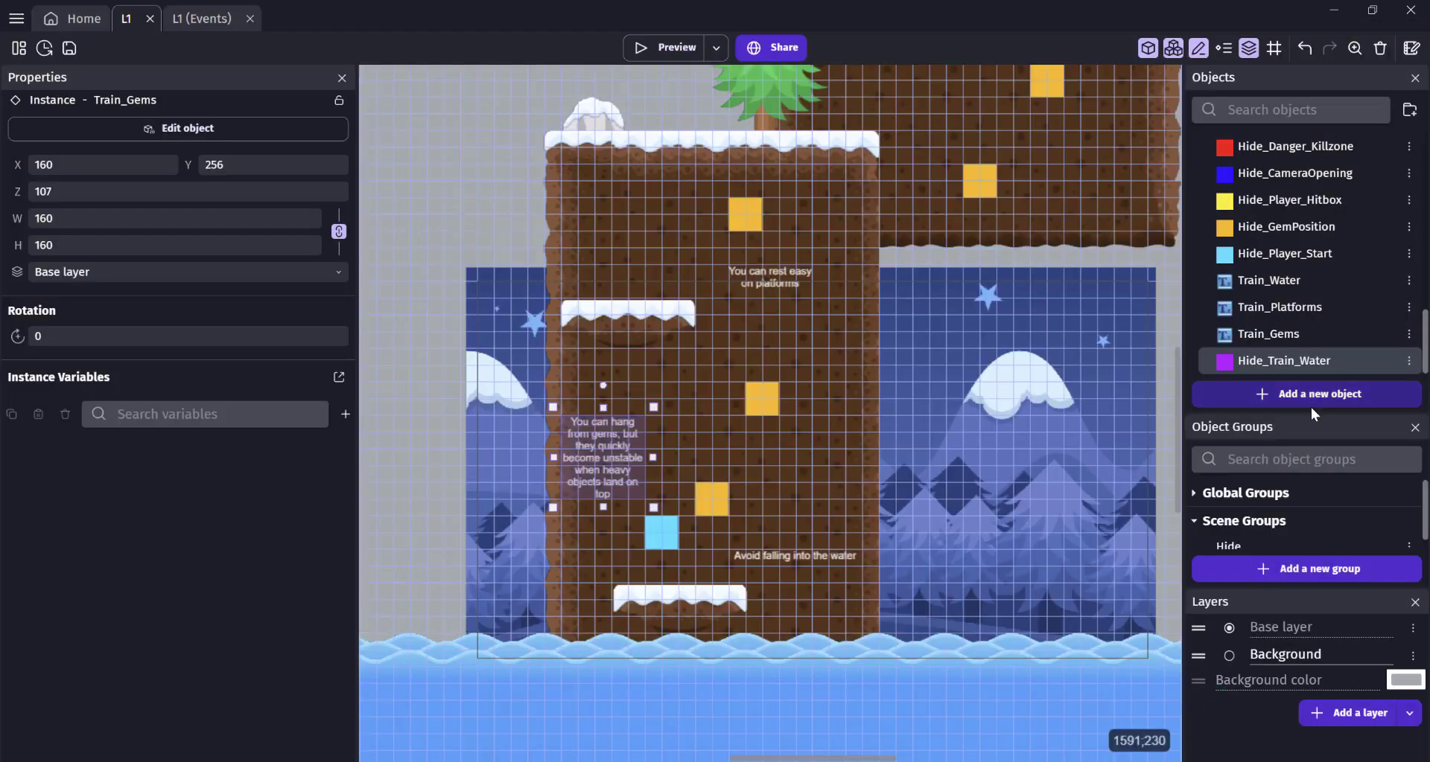
Add Hide_Train_Water to the Hide scene group
double_click(1232, 540)
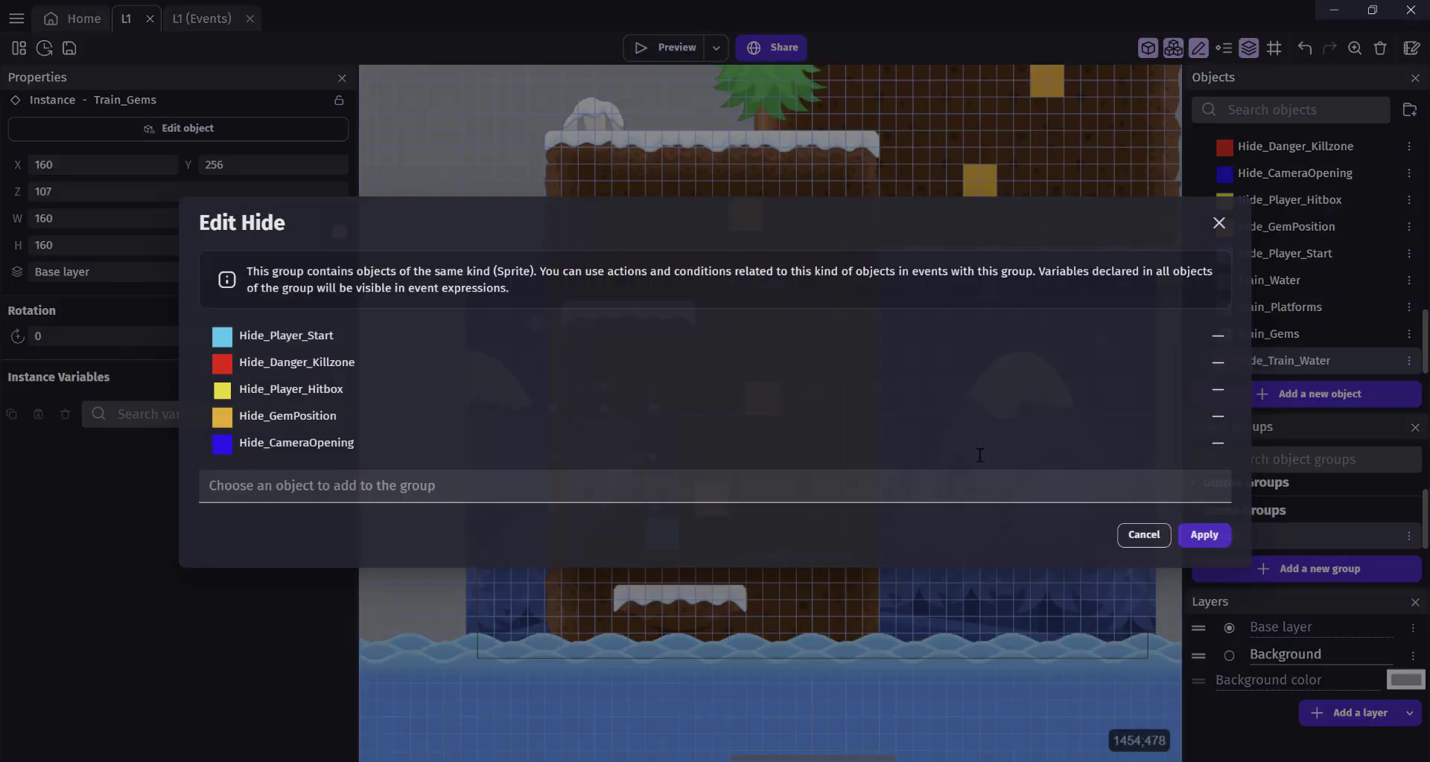
click(552, 499)
text(hi)
click(316, 526)
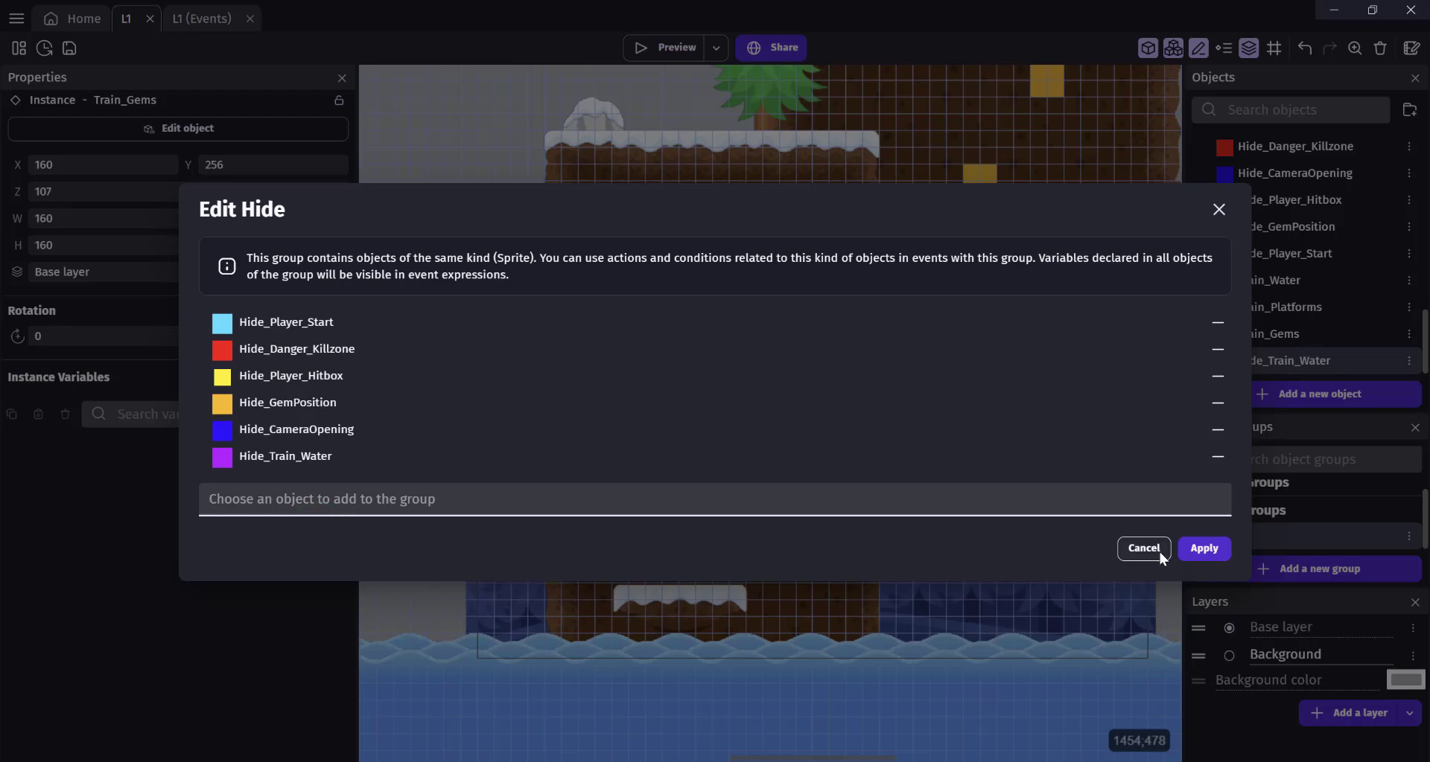
click(1160, 552)
Place Hide_Train_Water below the player start at X 320, Y 544, sized 64 by 32, and reorder it after Hide_Player_Start in the object list
drag(1284, 360, 758, 557)
drag(604, 575, 637, 578)
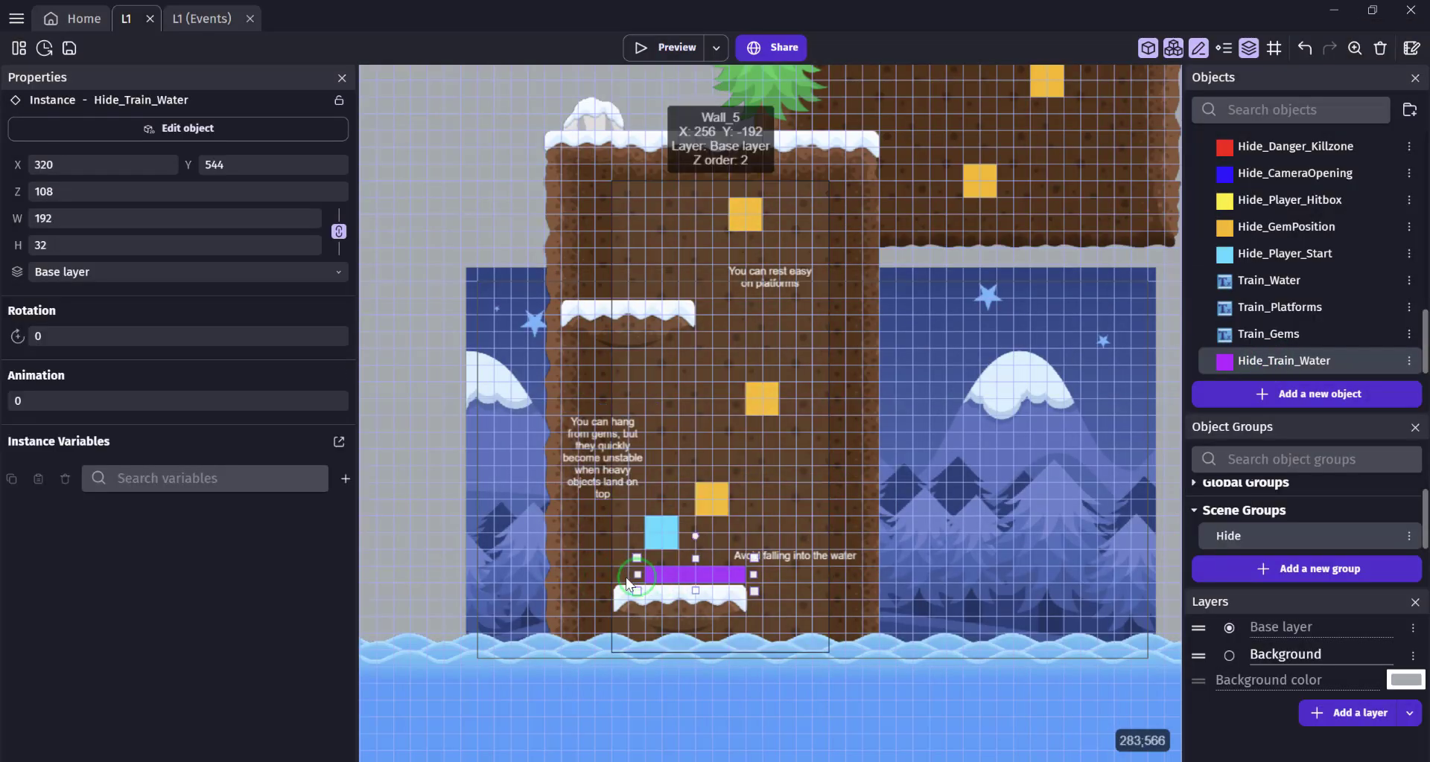
drag(754, 575, 686, 574)
drag(1284, 360, 1298, 266)
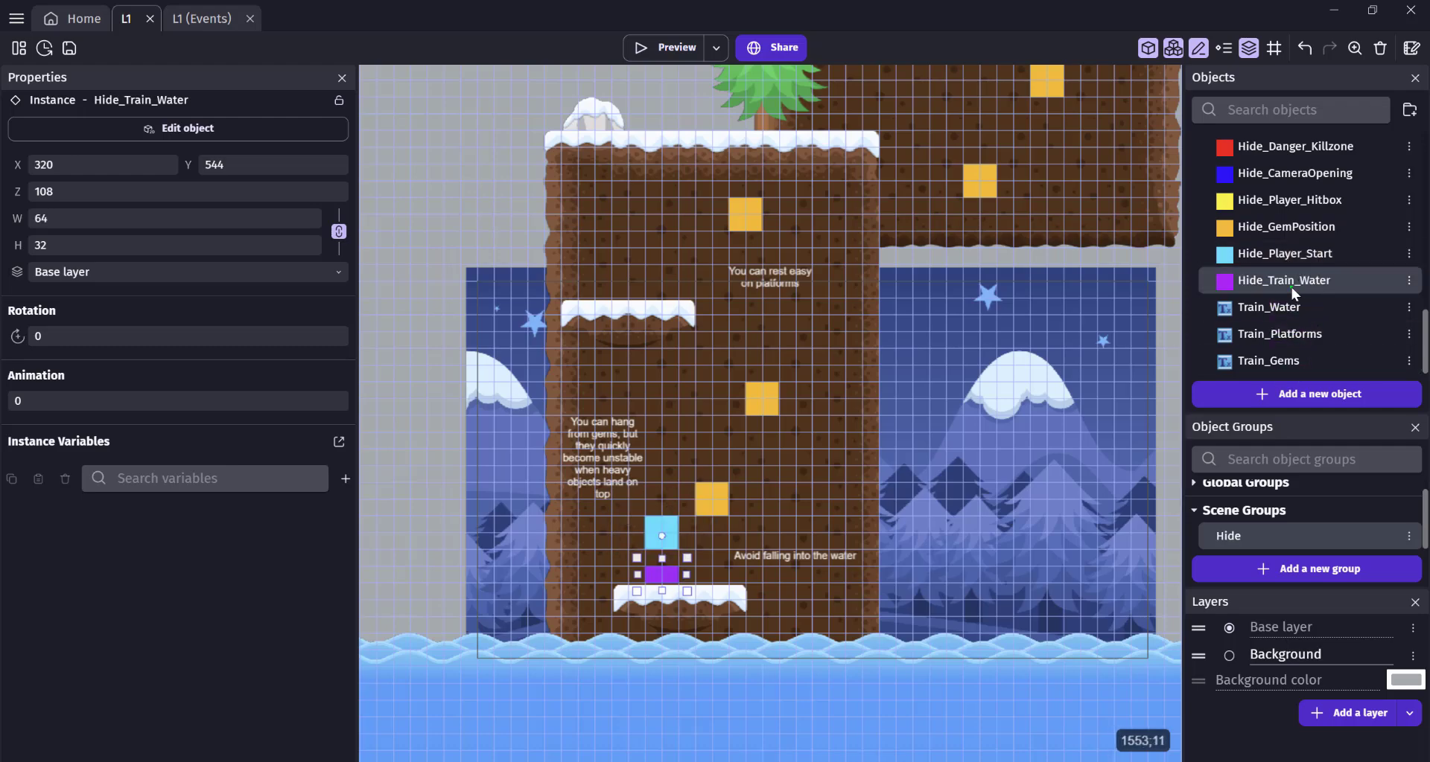
Create a sprite object named Hide_Train_Gems and copy its name
click(1299, 394)
click(306, 242)
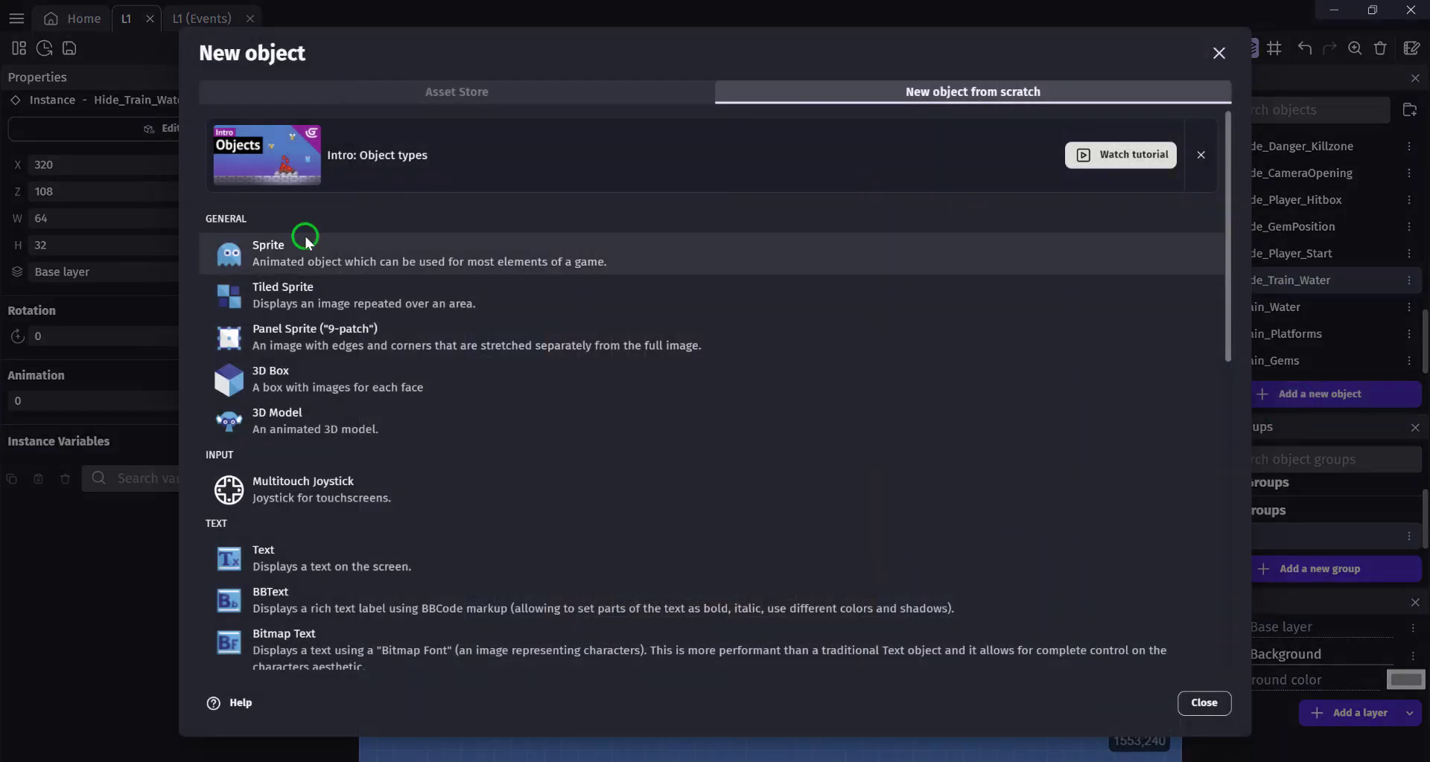
double_click(265, 136)
text(Hide_Train_Gems)
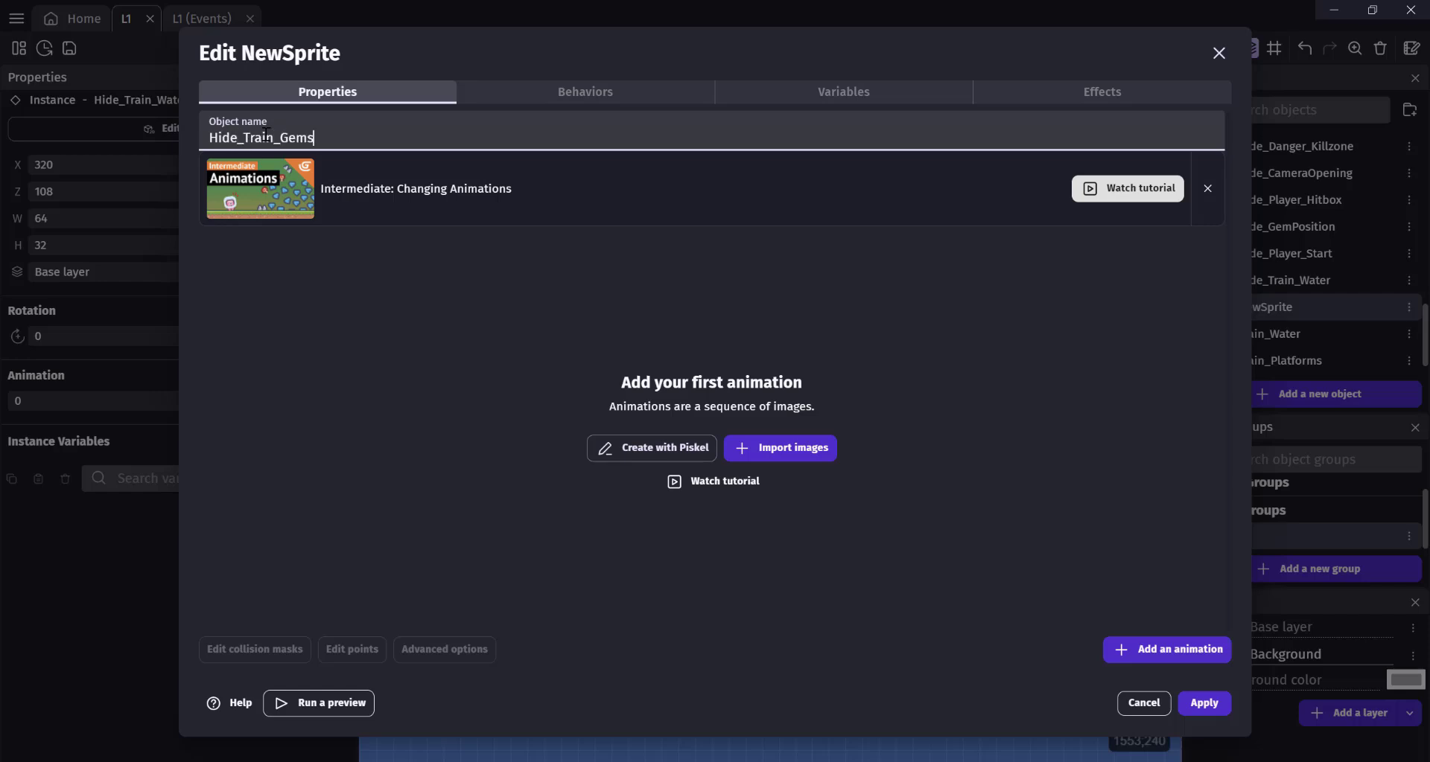
double_click(266, 135)
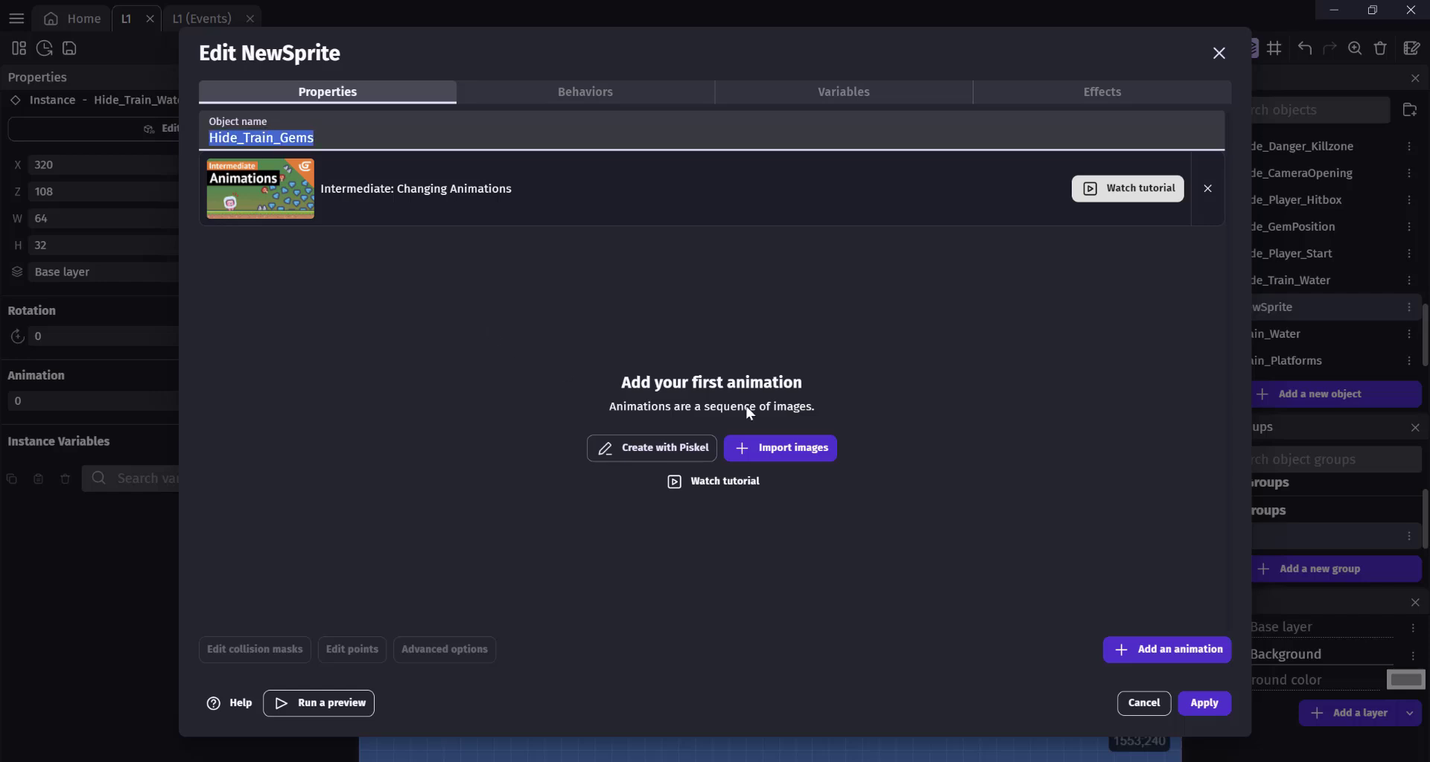
Give Hide_Train_Gems a solid magenta image drawn in Piskel, name the image Hide_Train_Gems, and apply the object
click(651, 448)
click(235, 573)
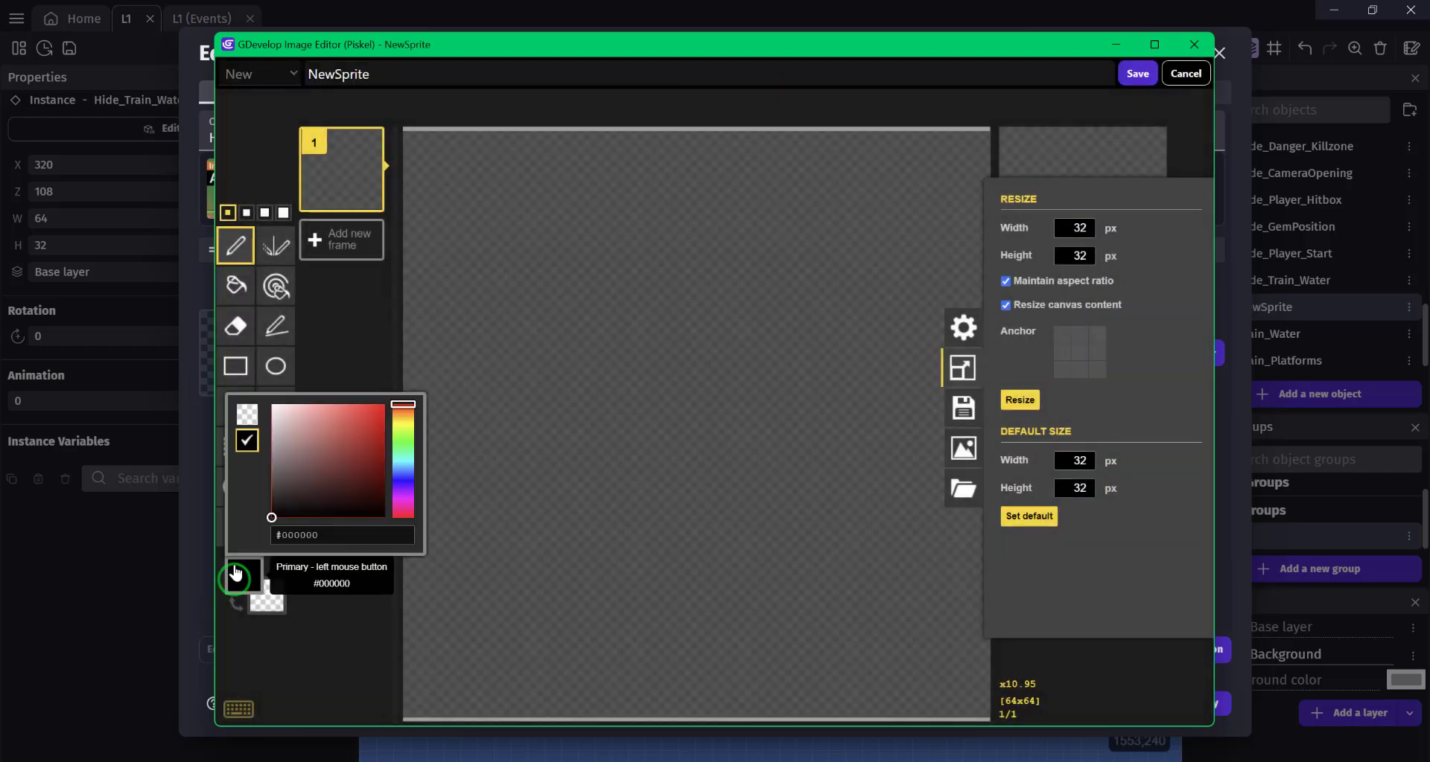
click(403, 499)
click(370, 427)
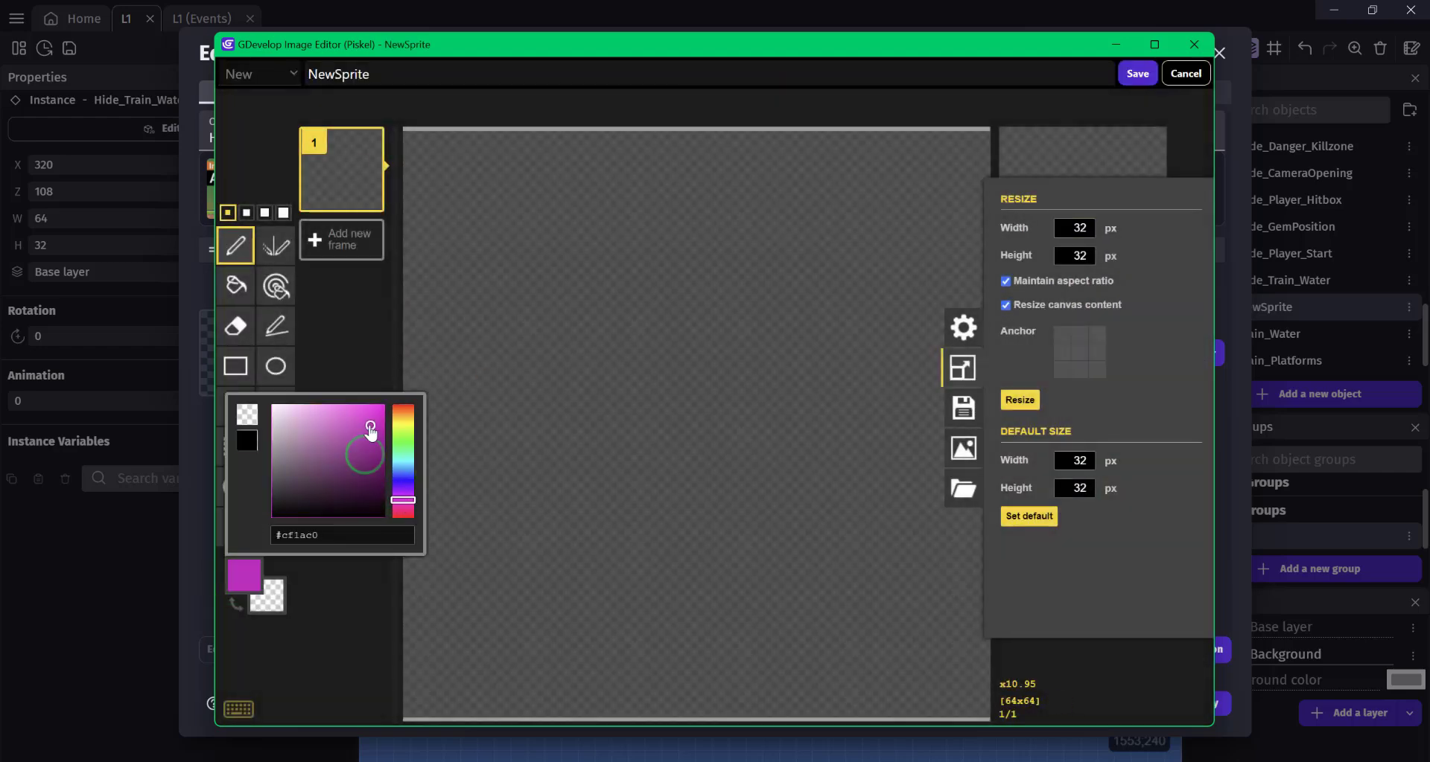
click(235, 285)
click(631, 279)
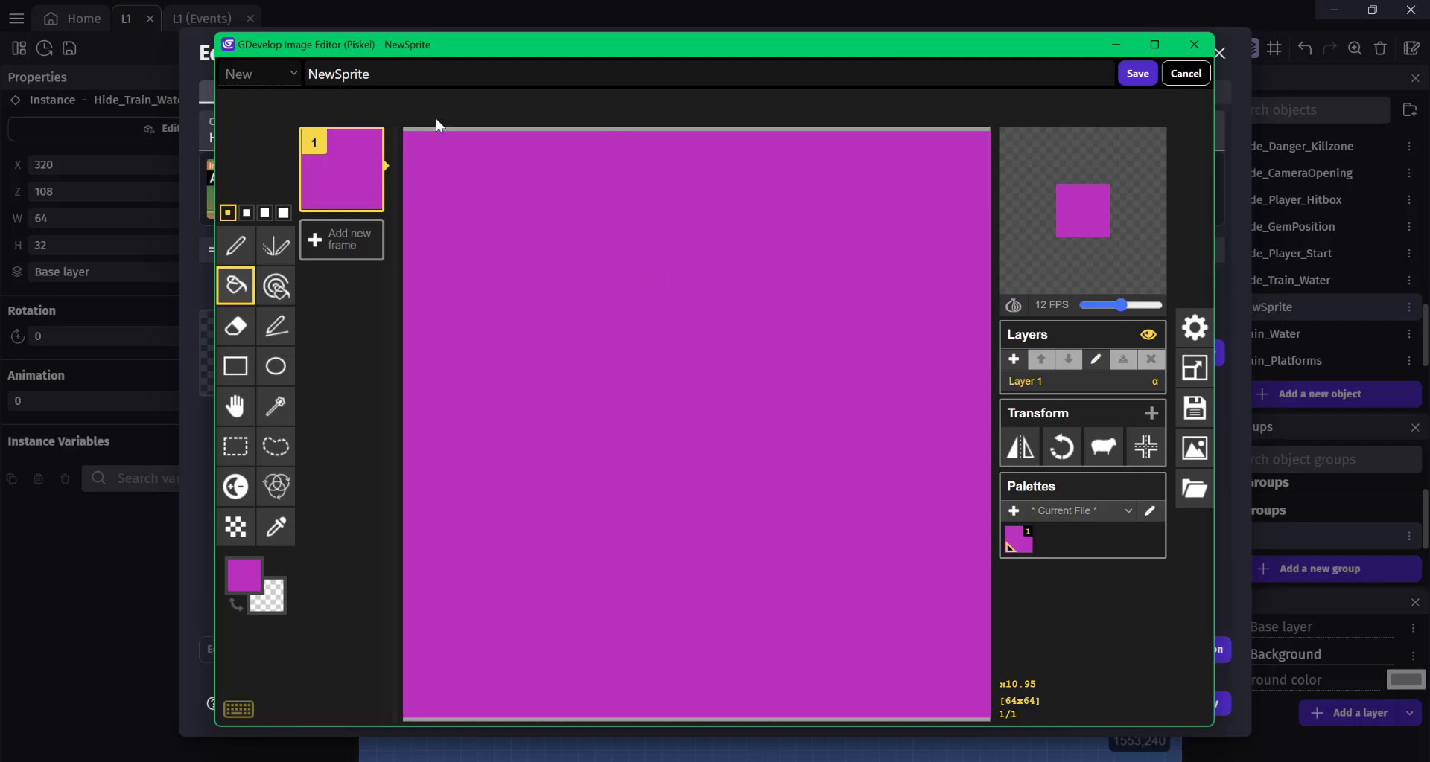
double_click(361, 74)
text(Hide_Train_Gems)
click(1137, 73)
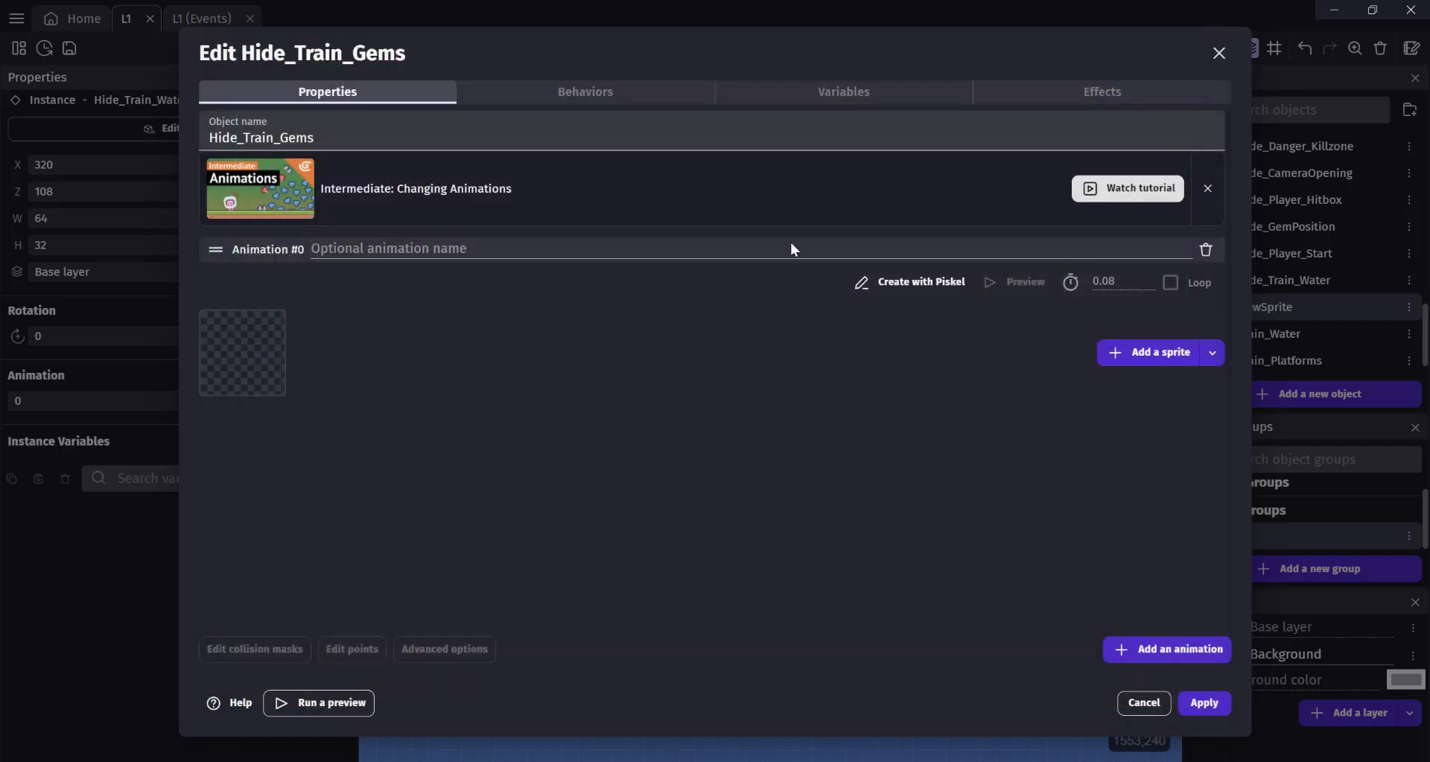
click(1204, 703)
Add Hide_Train_Gems to the Hide scene group
double_click(1268, 530)
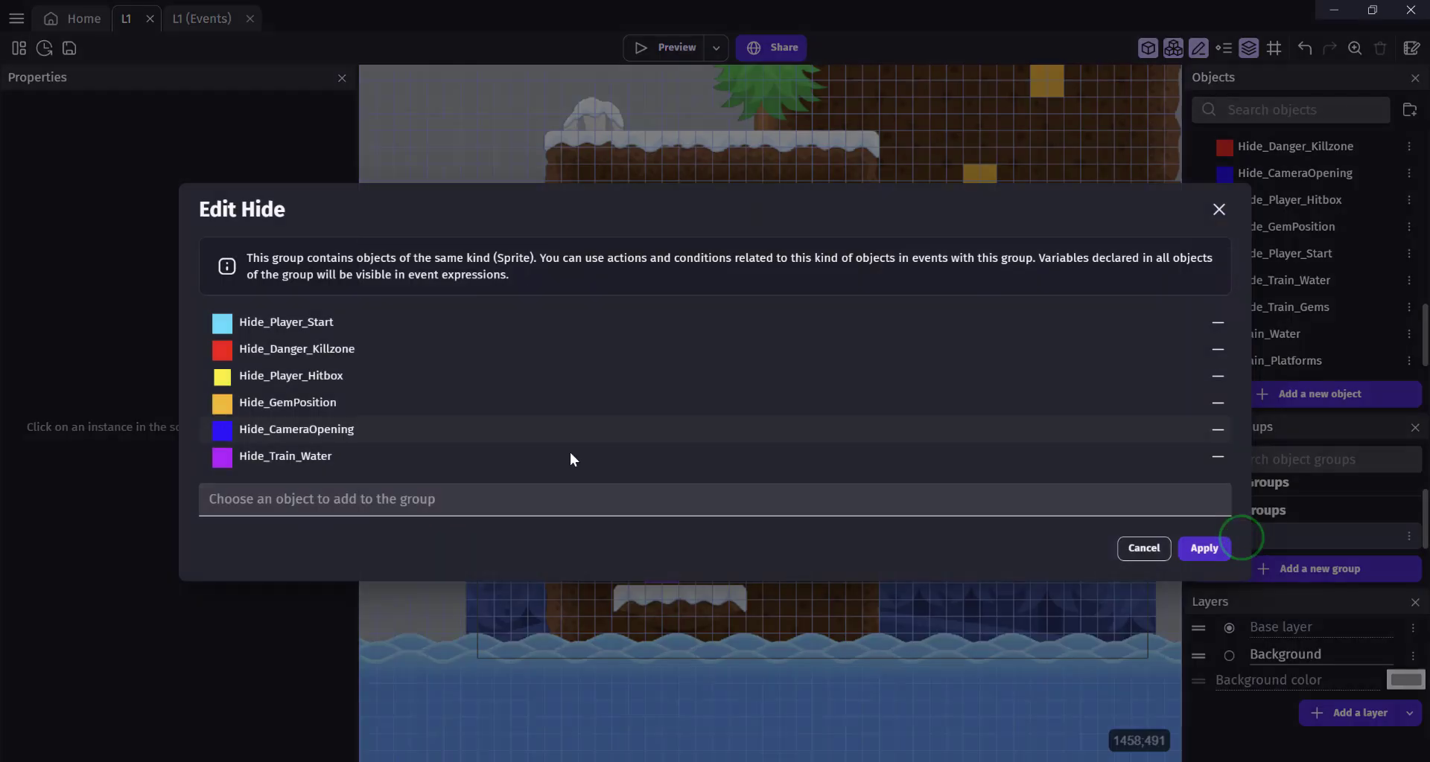
click(526, 510)
text(hide)
click(357, 532)
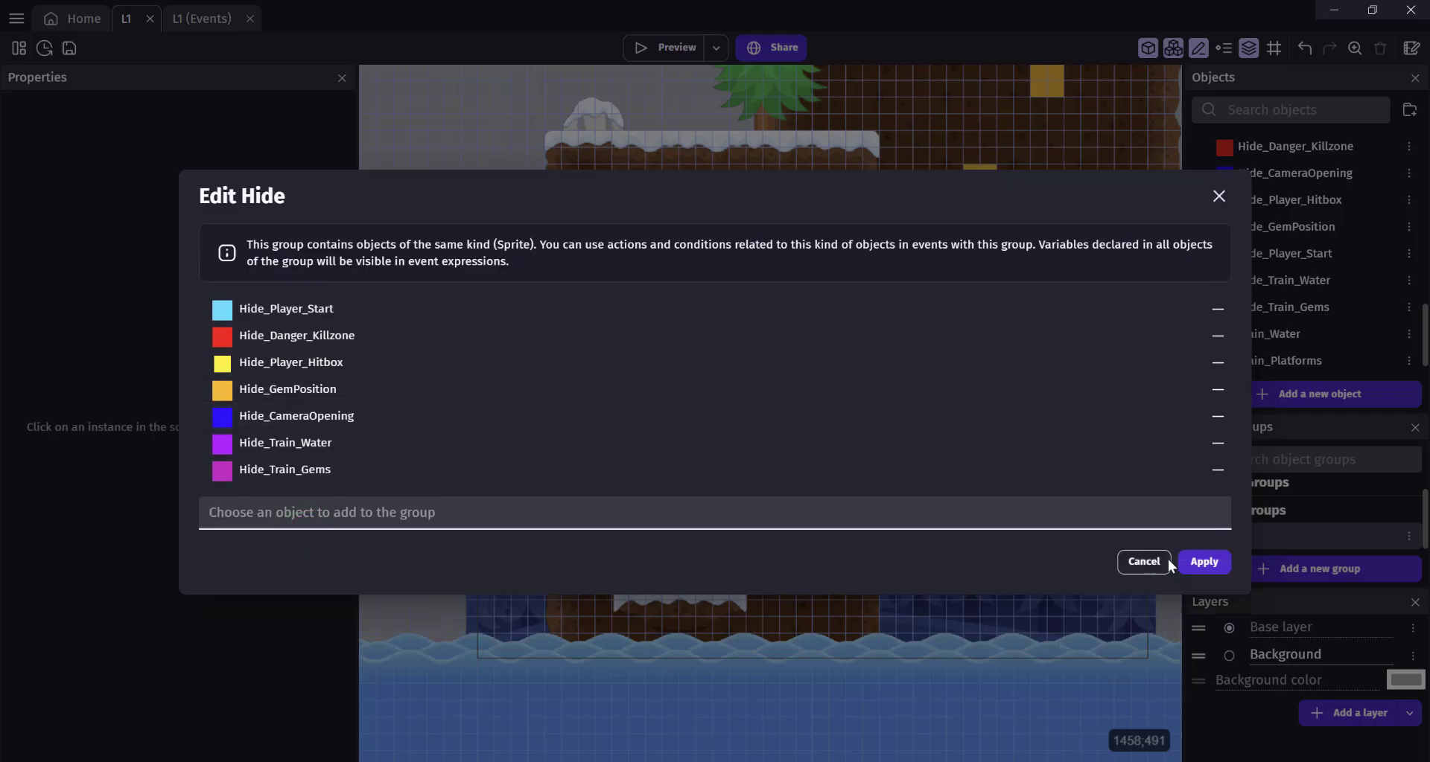
click(1204, 562)
Place Hide_Train_Gems just above the player start at X 320, Y 352 and stretch it to 256 by 64
click(650, 489)
drag(687, 483, 787, 482)
click(738, 483)
Set the Z order of the Hide_Train_Gems and Hide_Train_Water instances to 2
double_click(99, 189)
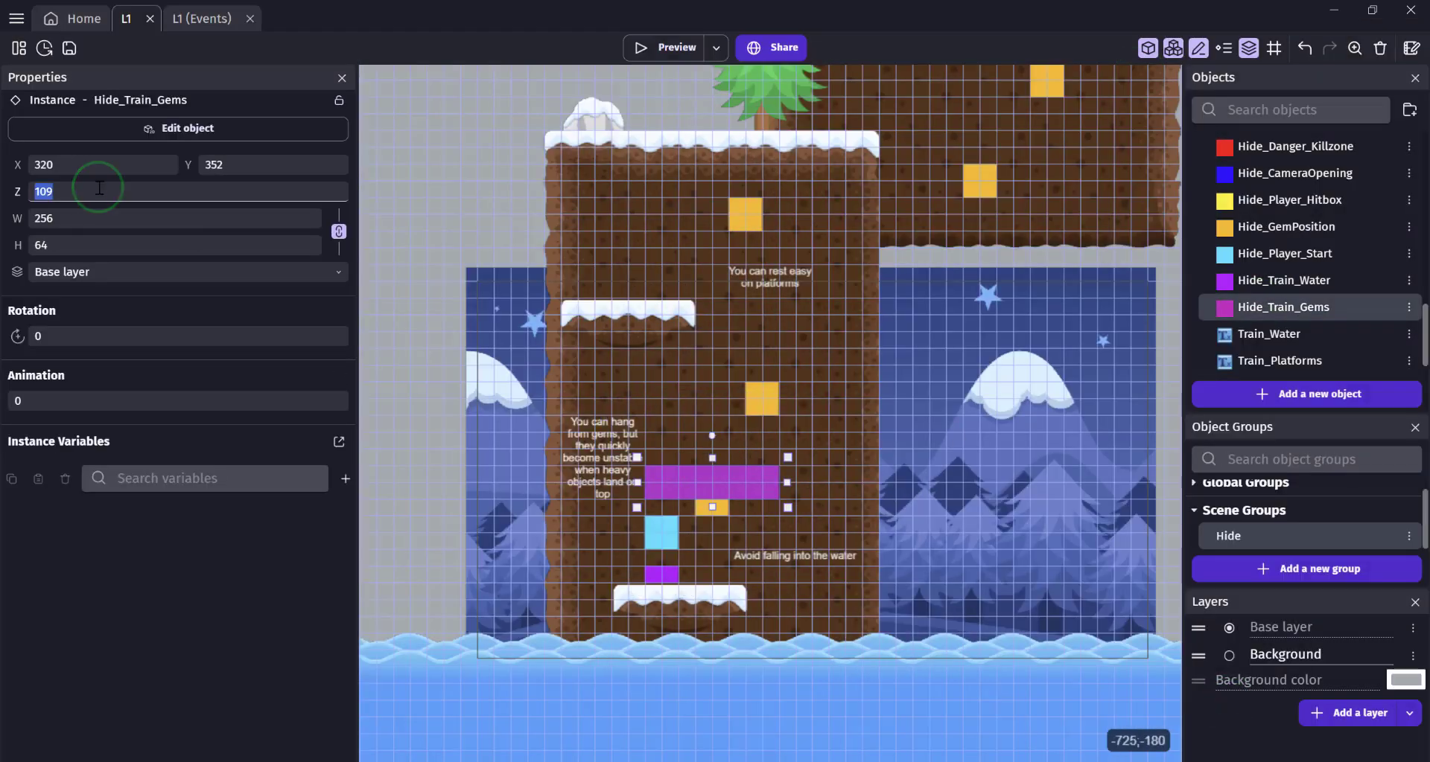
text(2)
click(662, 576)
double_click(99, 192)
text(2)
click(396, 311)
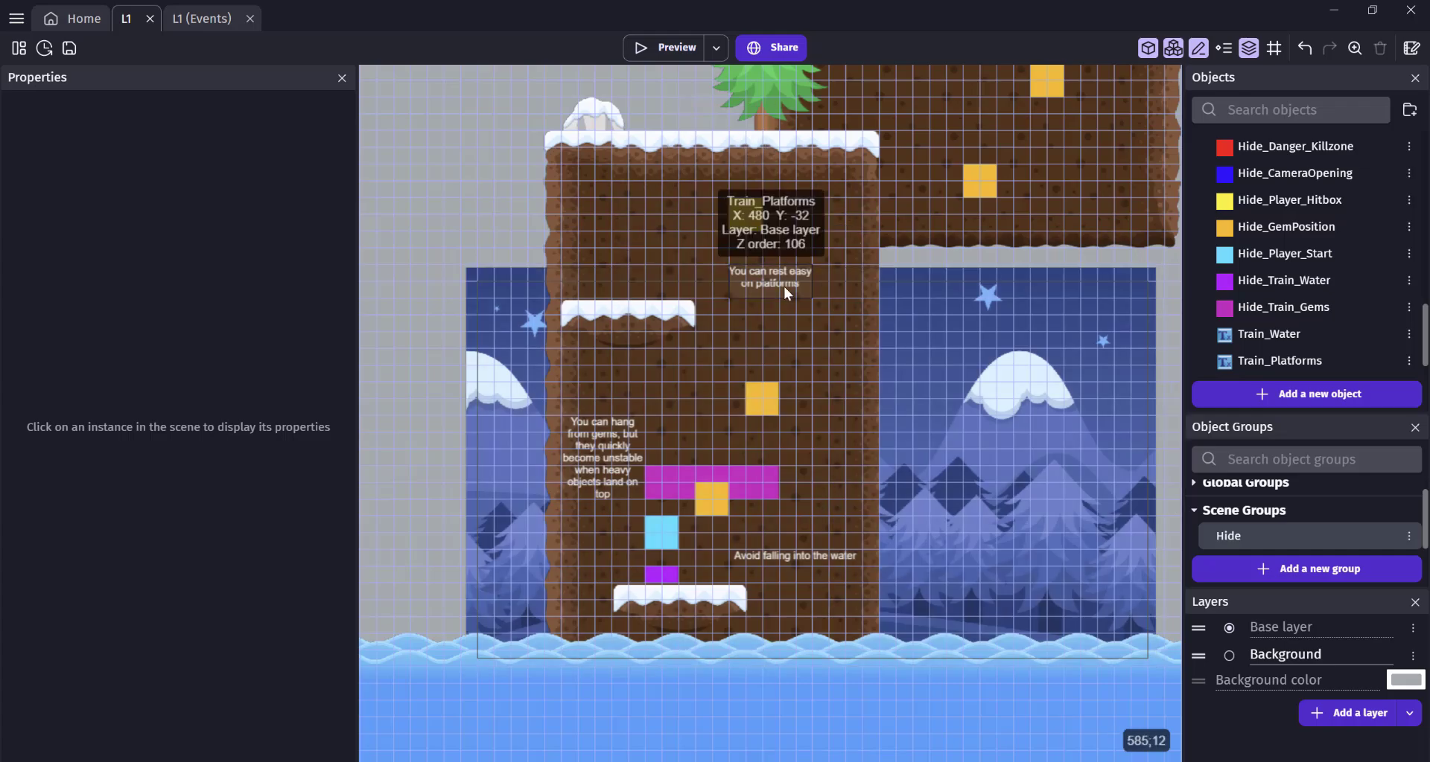
Create a sprite object named Hide_Train_Platforms below Hide_Train_Gems and copy its name
click(1270, 310)
scroll(1282, 350, down, 1)
click(1291, 395)
click(289, 256)
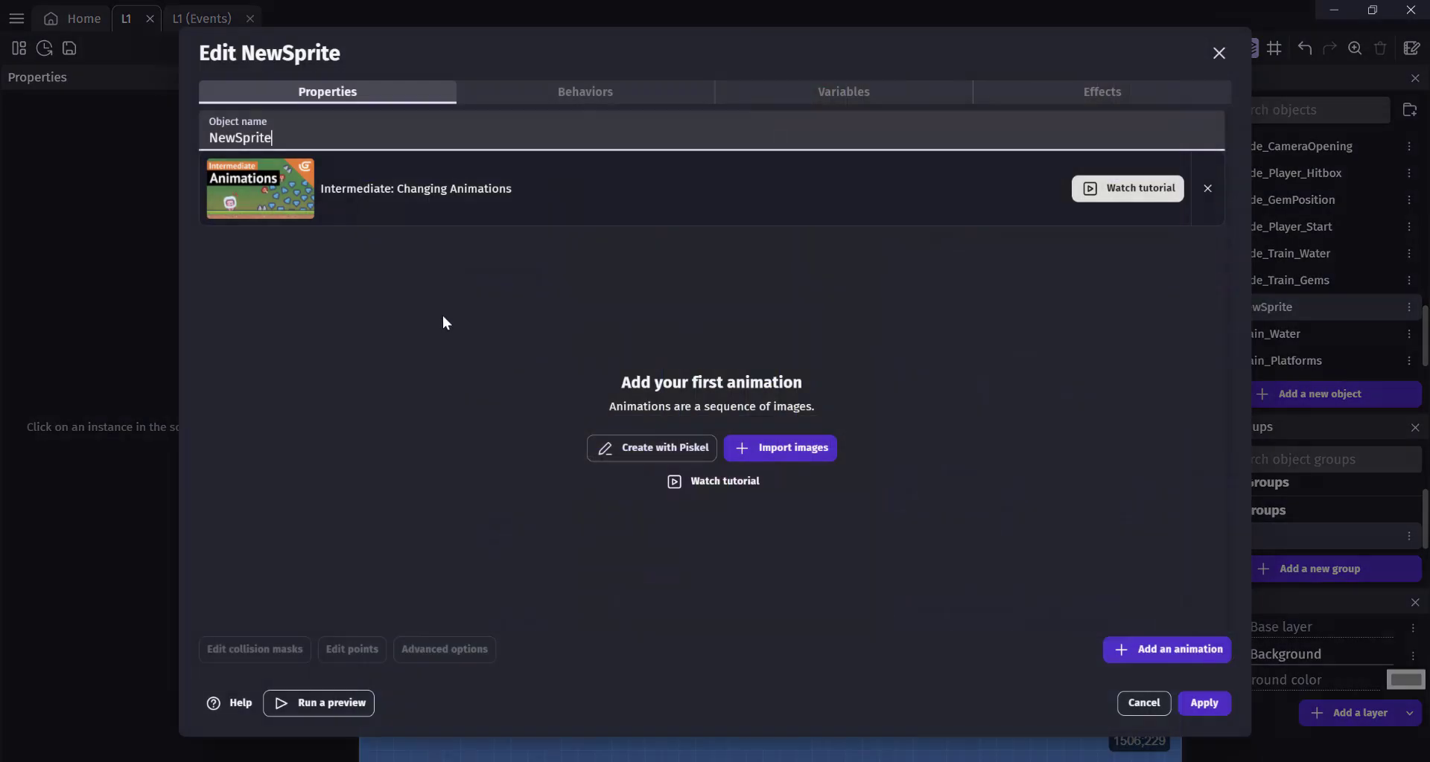
double_click(273, 140)
text(Hide_Train_Platforms)
double_click(274, 141)
key(ctrl+c)
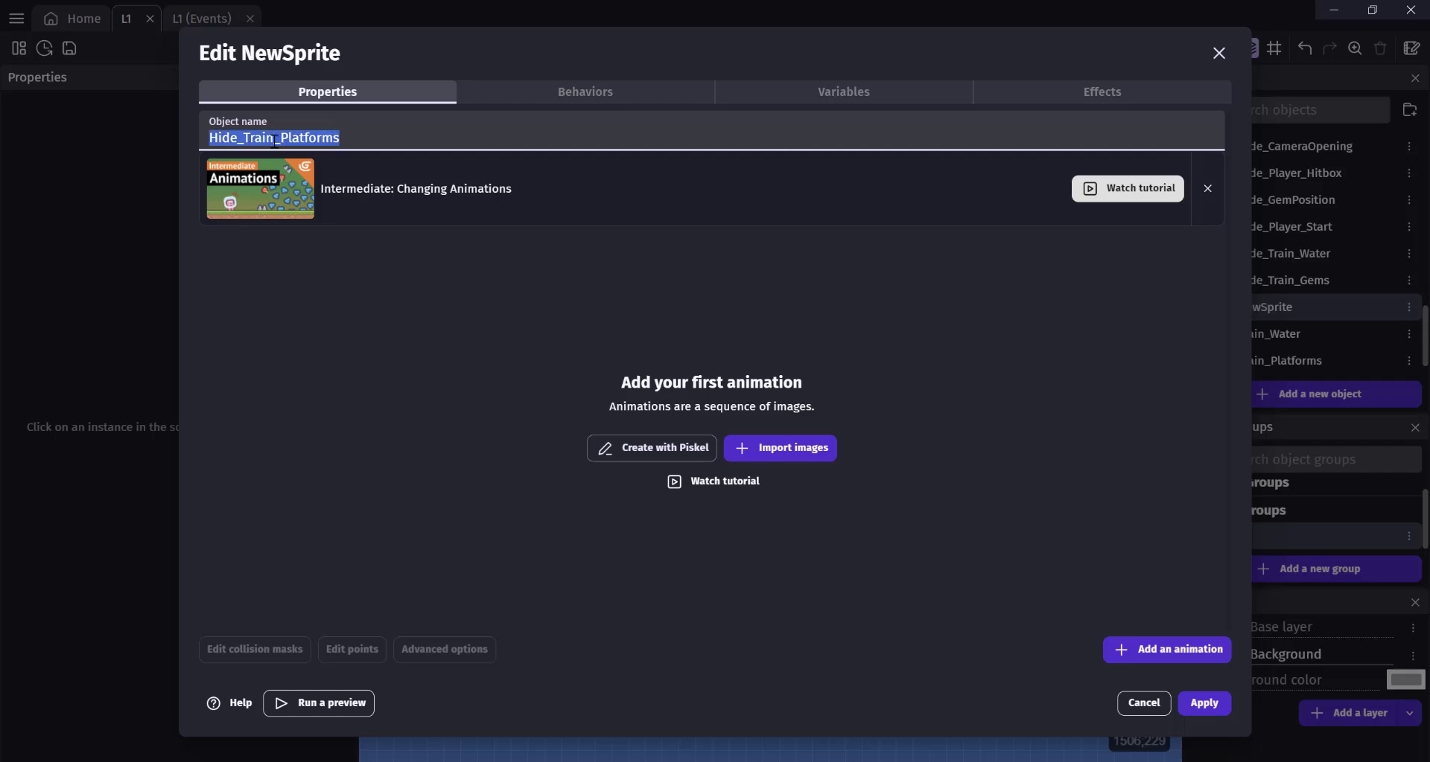
Give Hide_Train_Platforms a solid dark purple image drawn in Piskel, name the image Hide_Train_Platforms, and apply the object
click(636, 449)
click(243, 575)
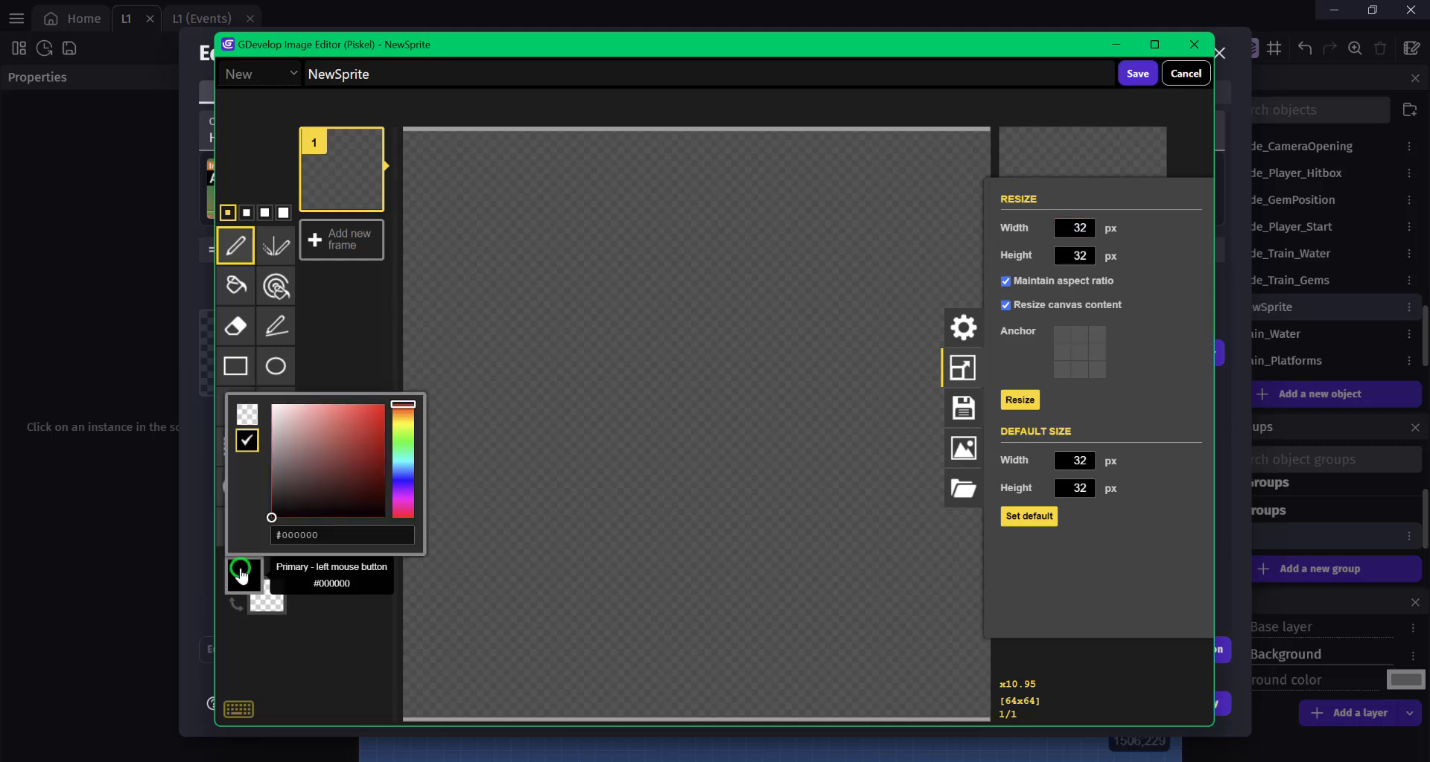
click(403, 500)
click(384, 434)
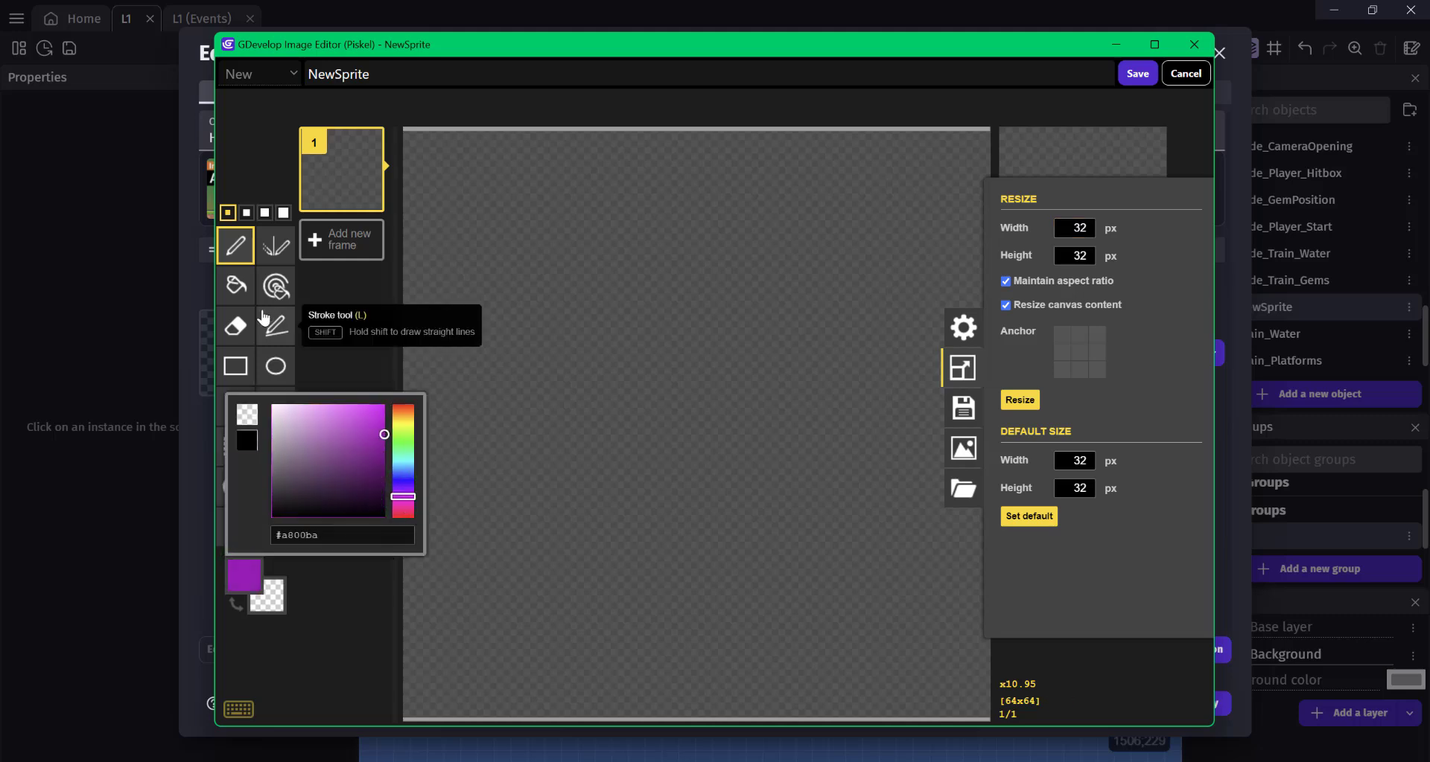
click(235, 285)
click(635, 382)
double_click(486, 75)
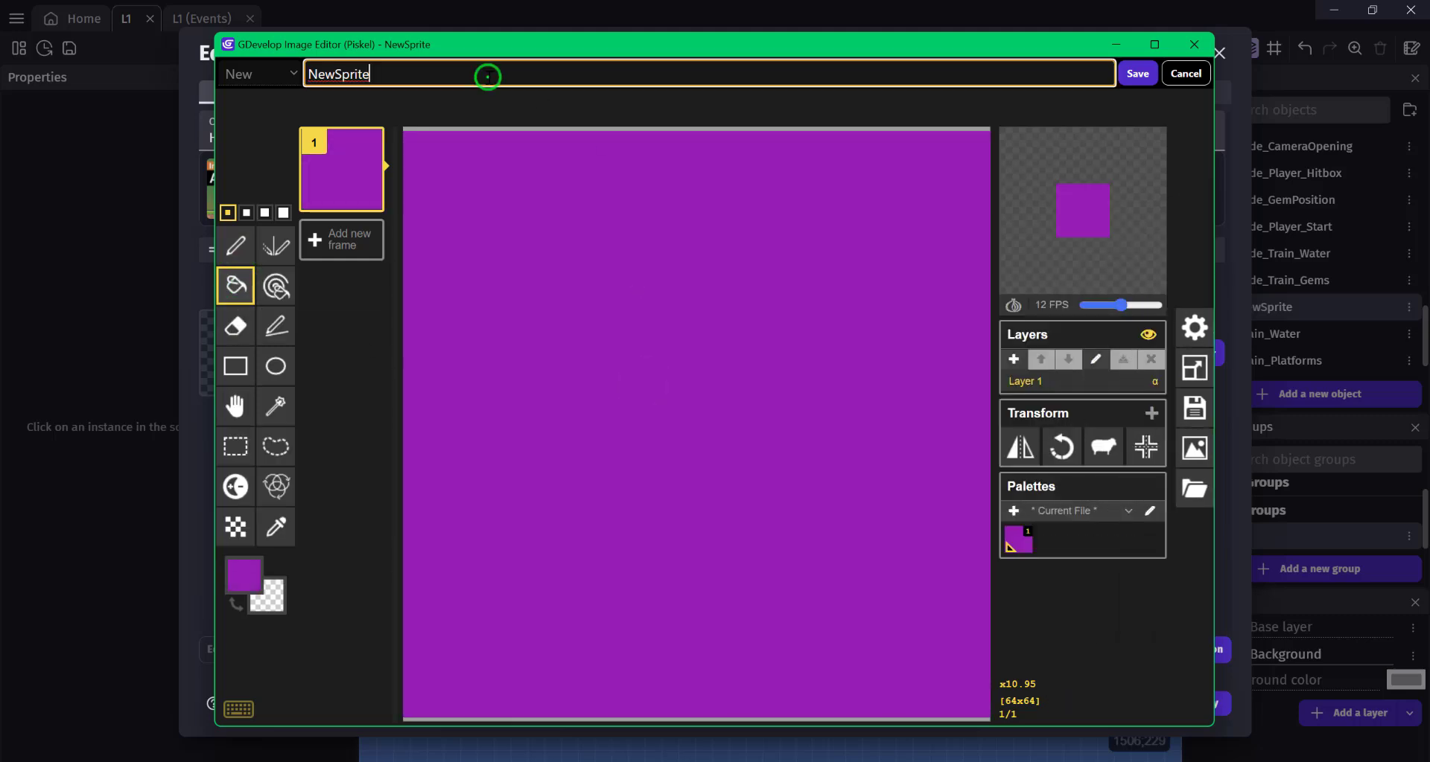
key(ctrl+v)
click(1124, 80)
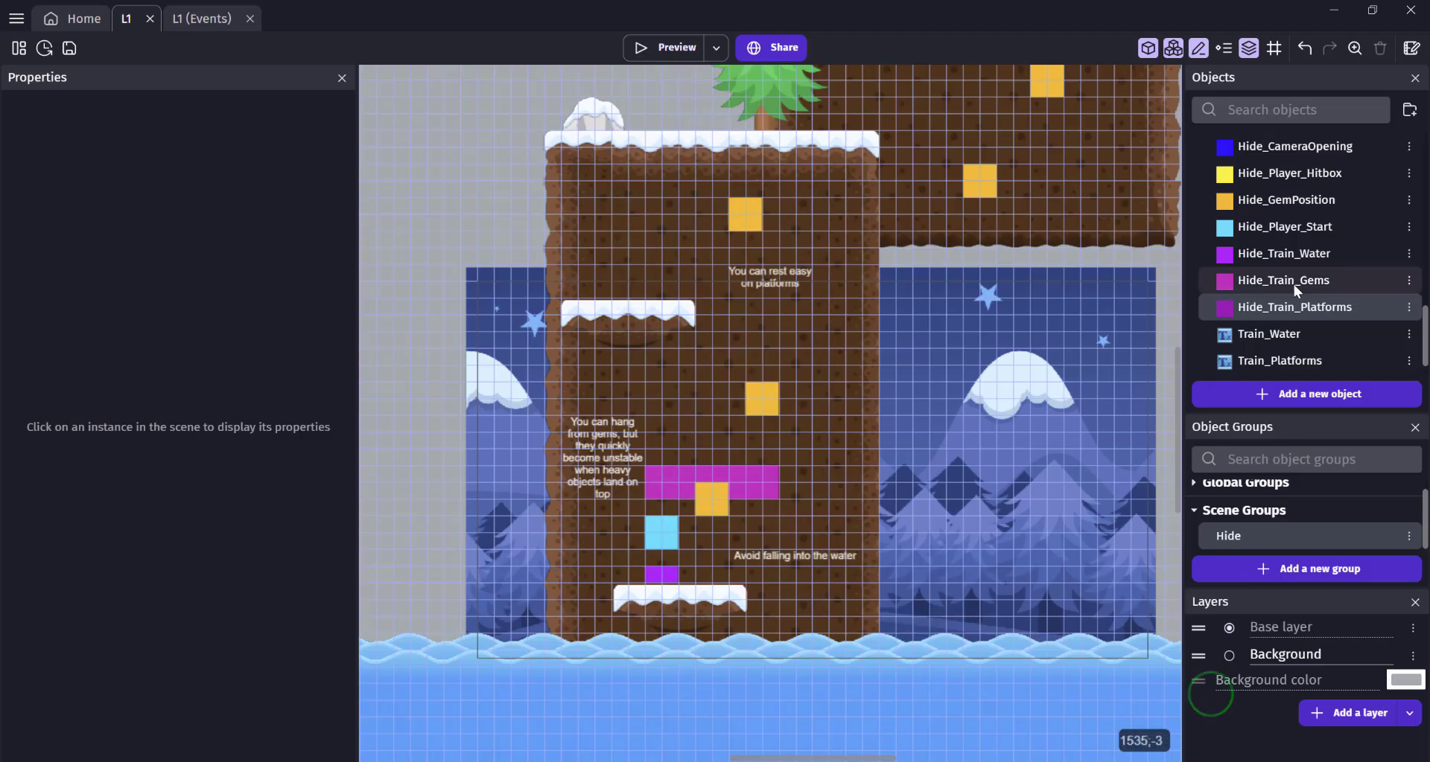
Place Hide_Train_Platforms over the end of the upper snowy platform with Z order 3, and open the Hide group for editing
drag(1294, 285, 719, 339)
double_click(137, 187)
text(3)
click(370, 176)
click(700, 300)
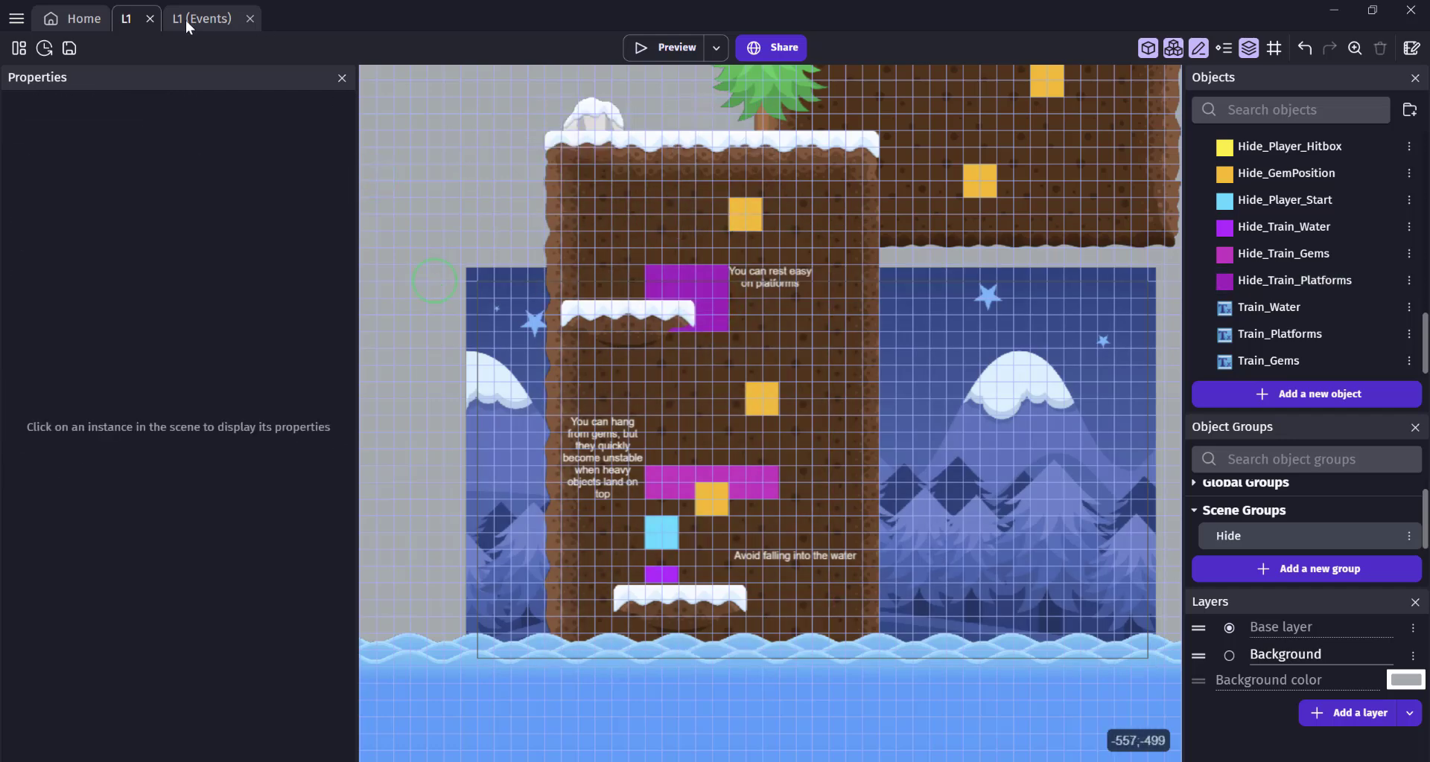
double_click(1236, 534)
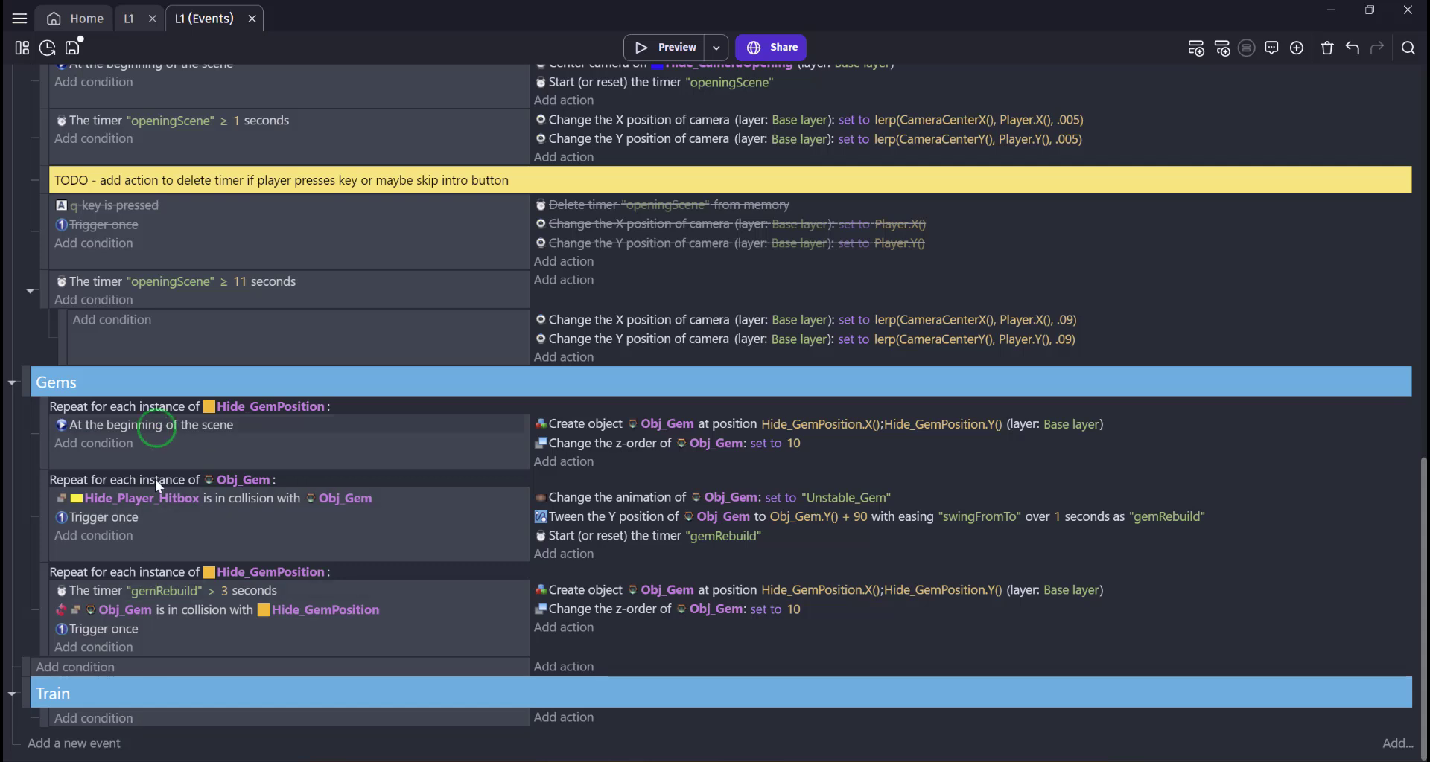
Copy the beginning-of-scene condition into the empty Train event and add an action setting Train_Water's opacity to 0
ctrl+drag(154, 480, 136, 724)
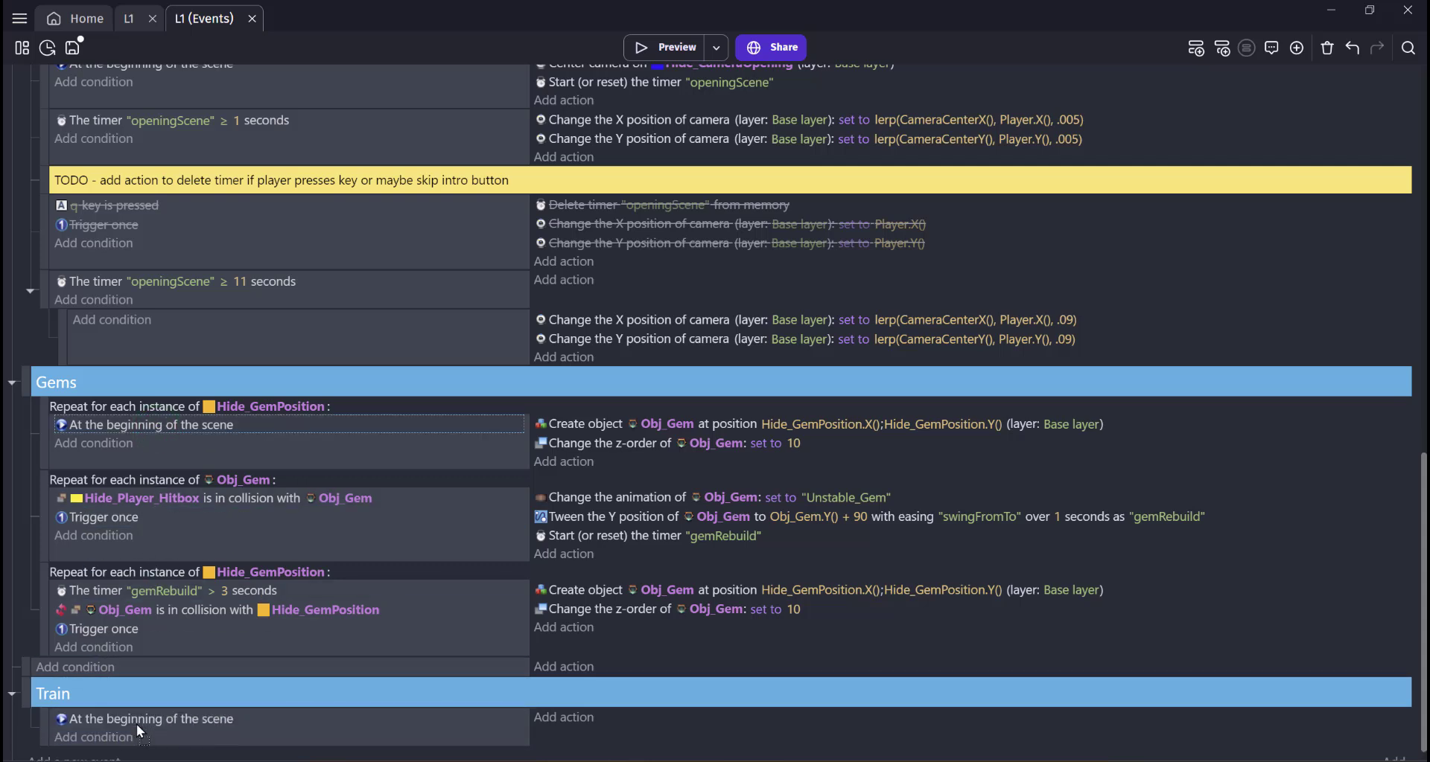
scroll(372, 681, down, 1)
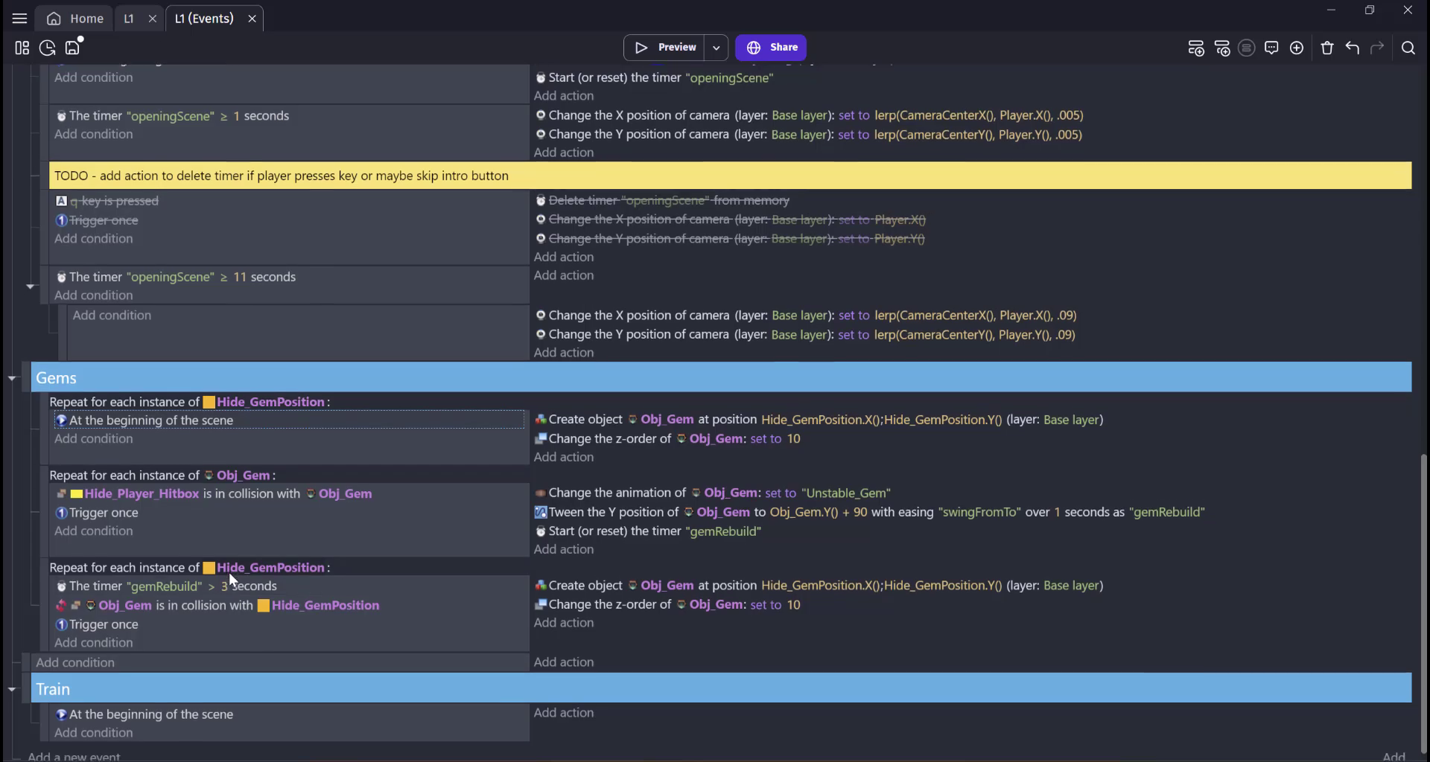
click(580, 705)
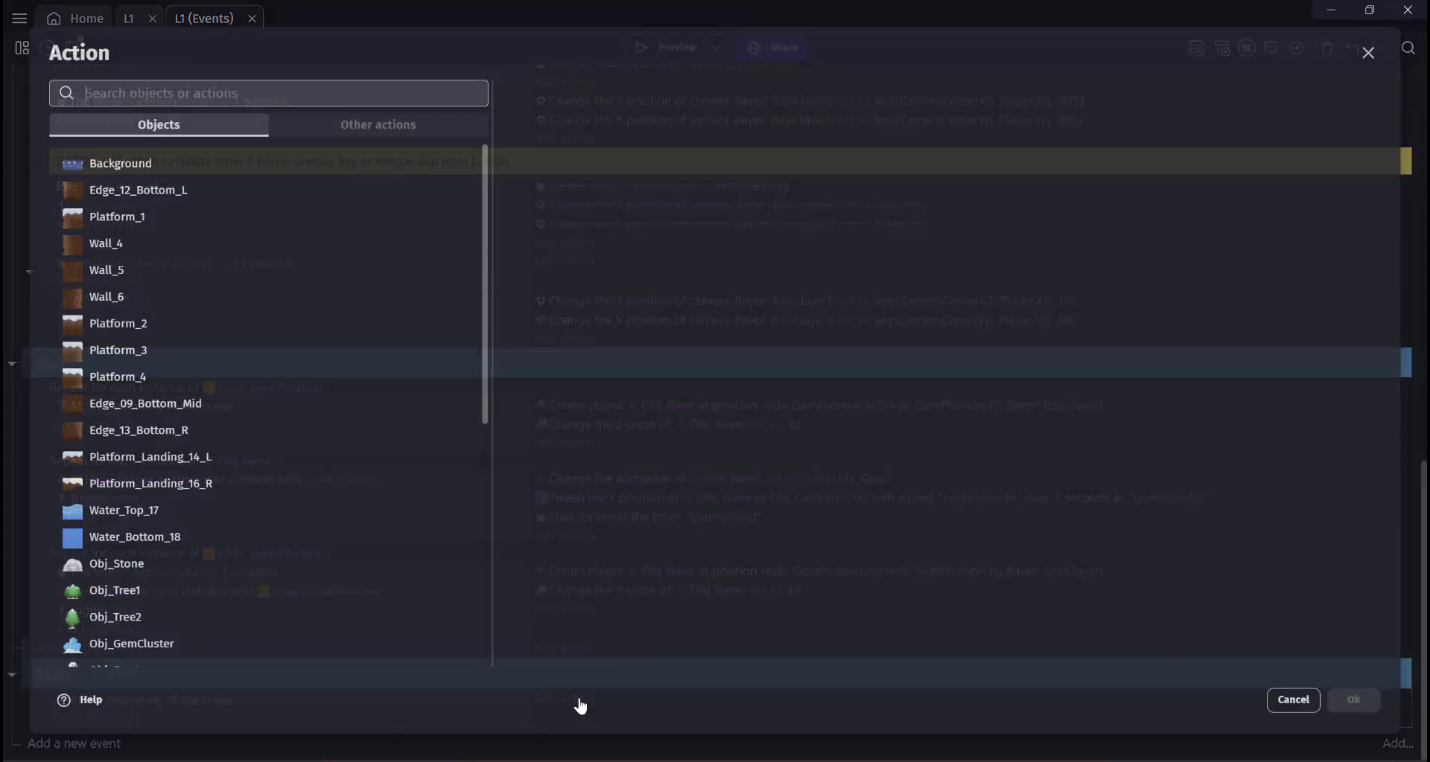
scroll(118, 469, down, 5)
click(118, 462)
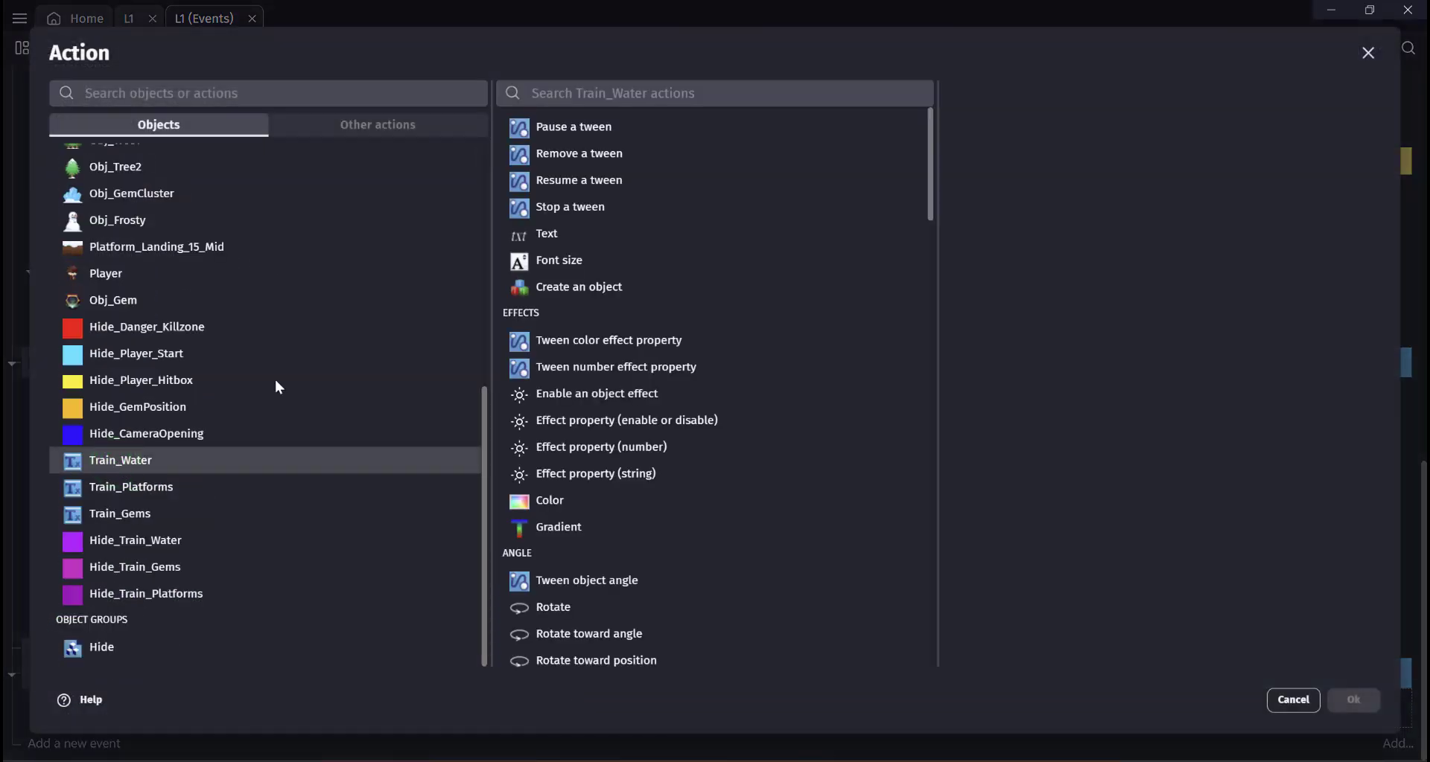
click(576, 92)
text(opac)
click(574, 128)
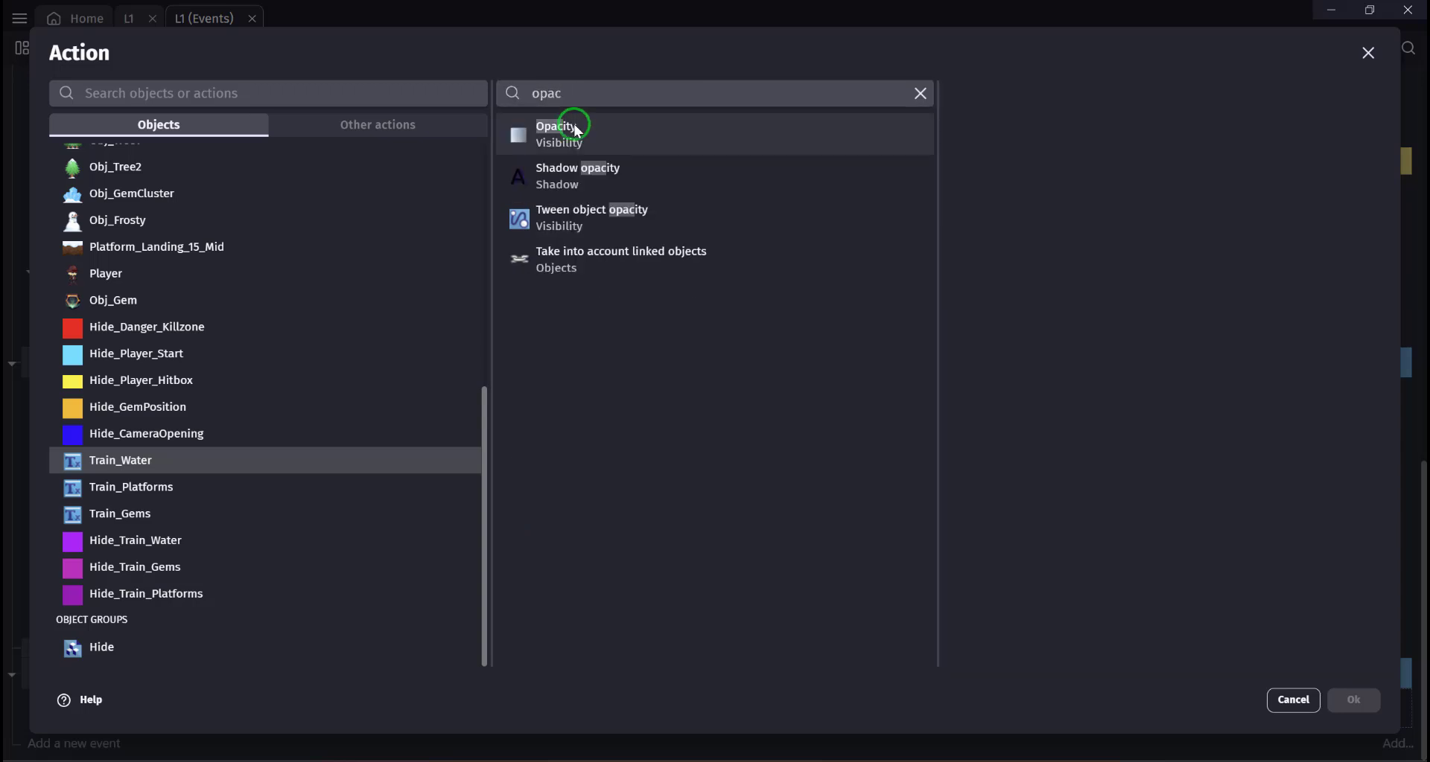
click(1043, 266)
text(0)
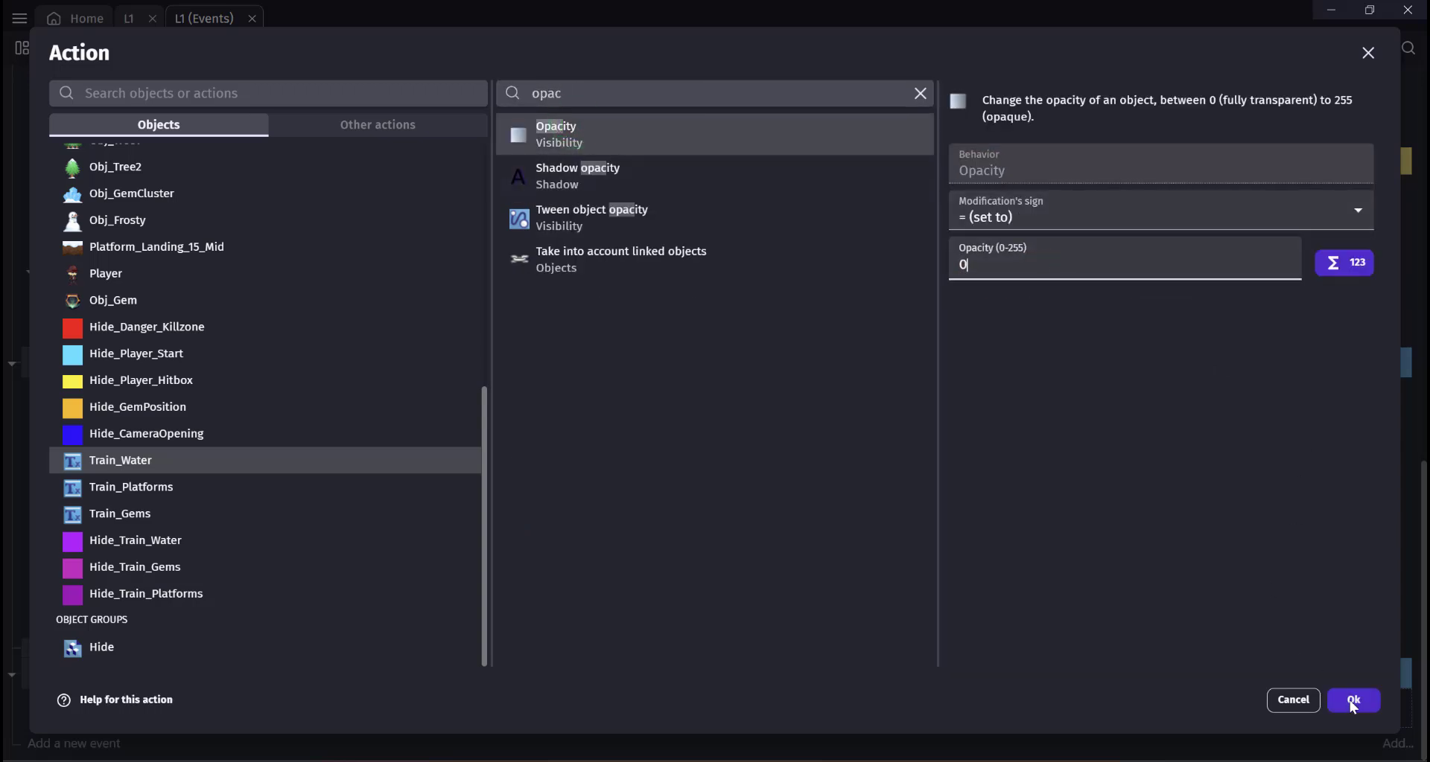
click(1370, 708)
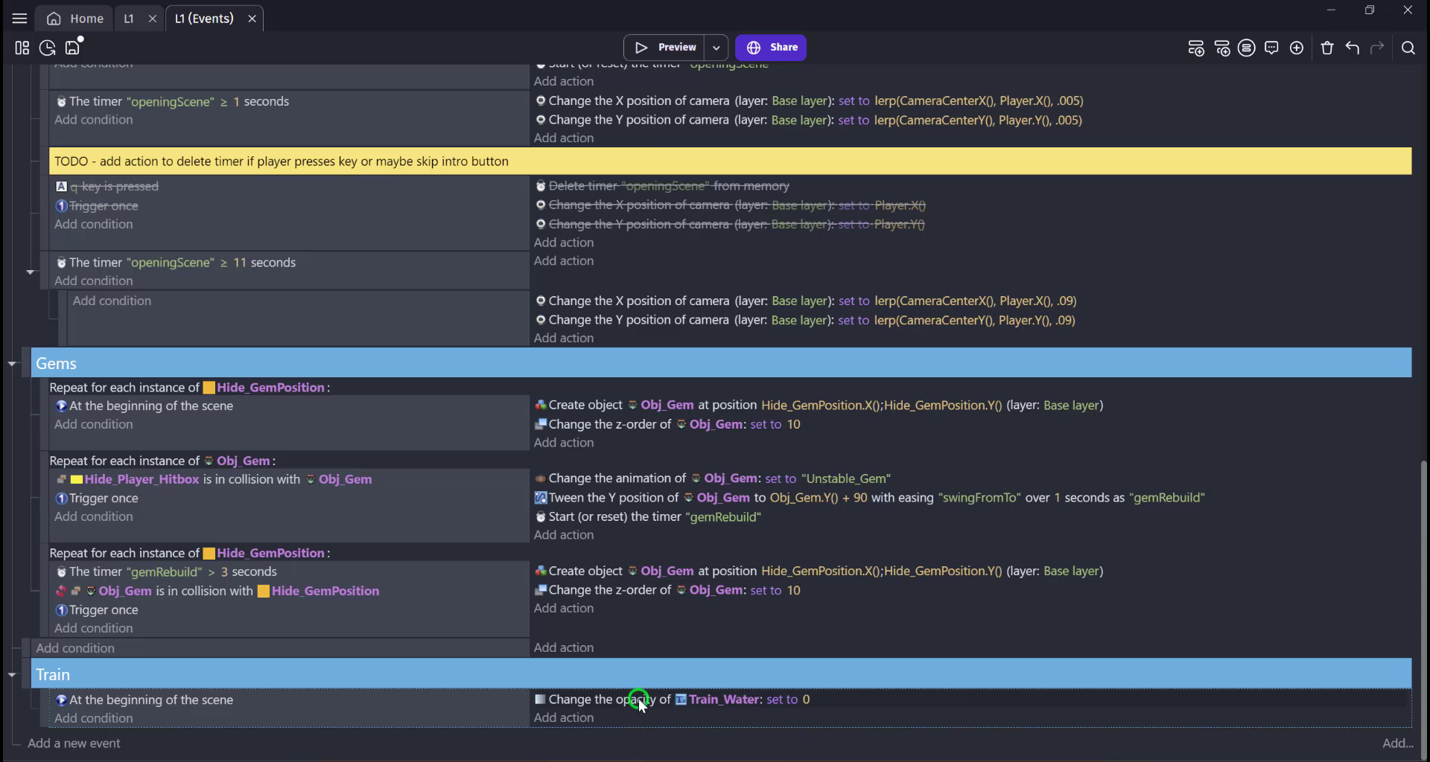
Duplicate the Train_Water opacity action twice and change the second action's object to Train_Gems
key(ctrl+c)
key(ctrl+v)
key(ctrl+v)
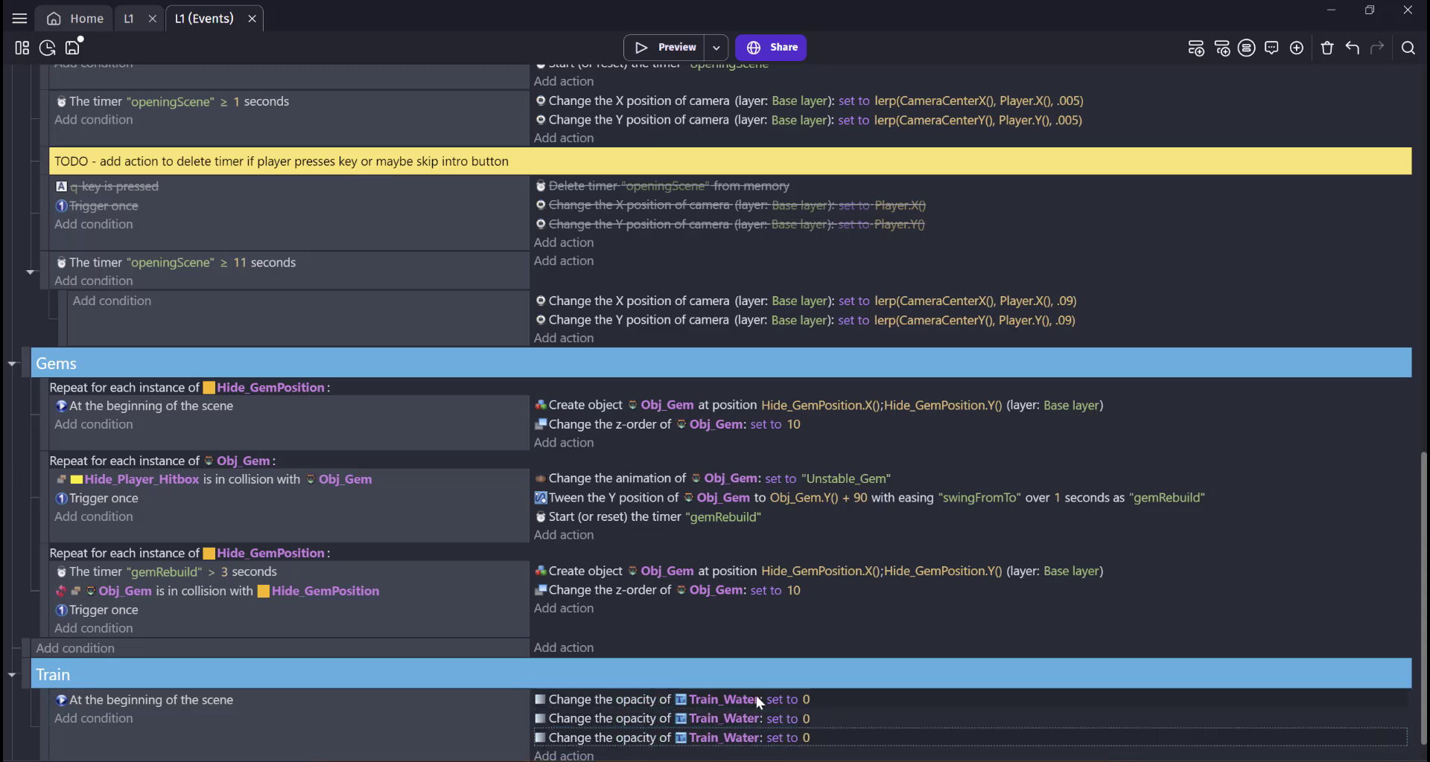
scroll(760, 632, down, 1)
click(736, 681)
text(tr)
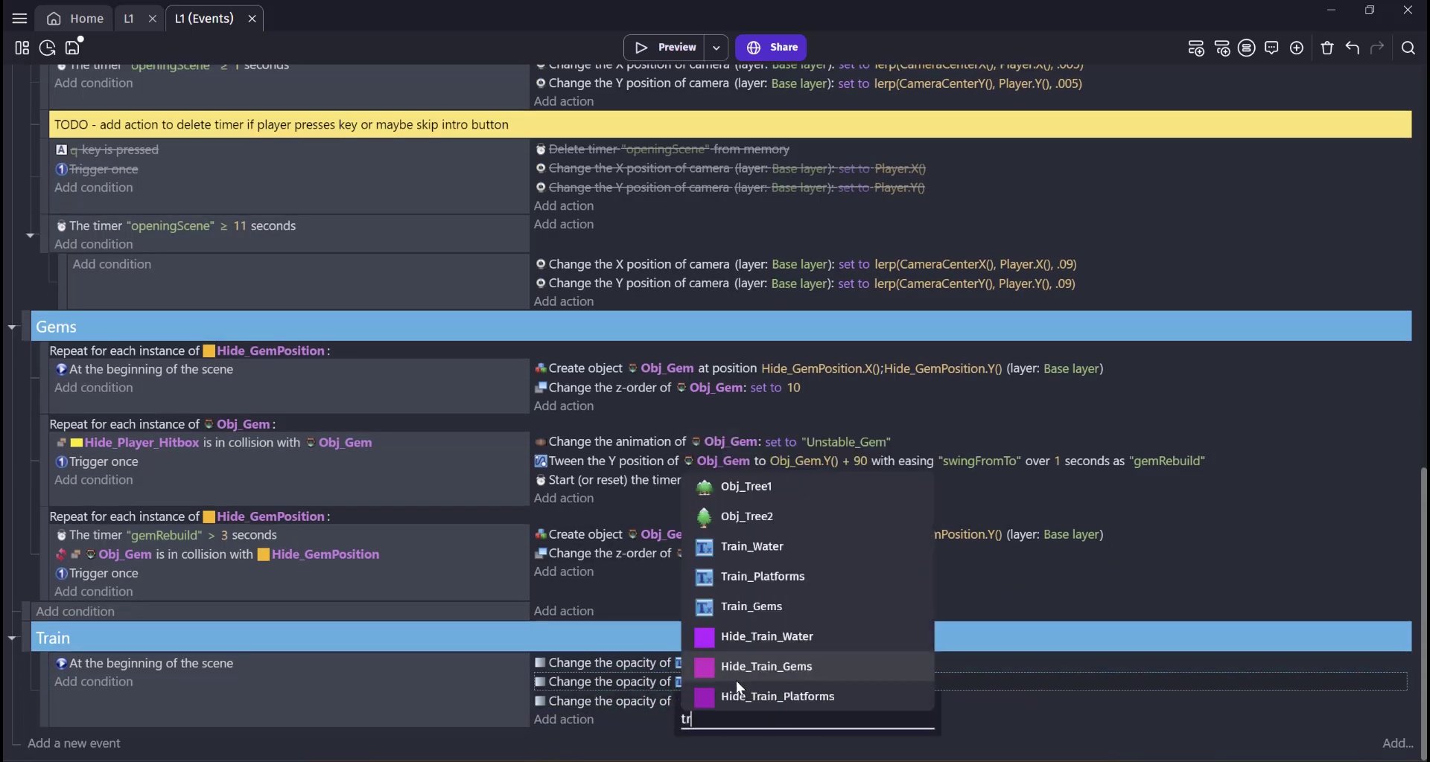
click(754, 606)
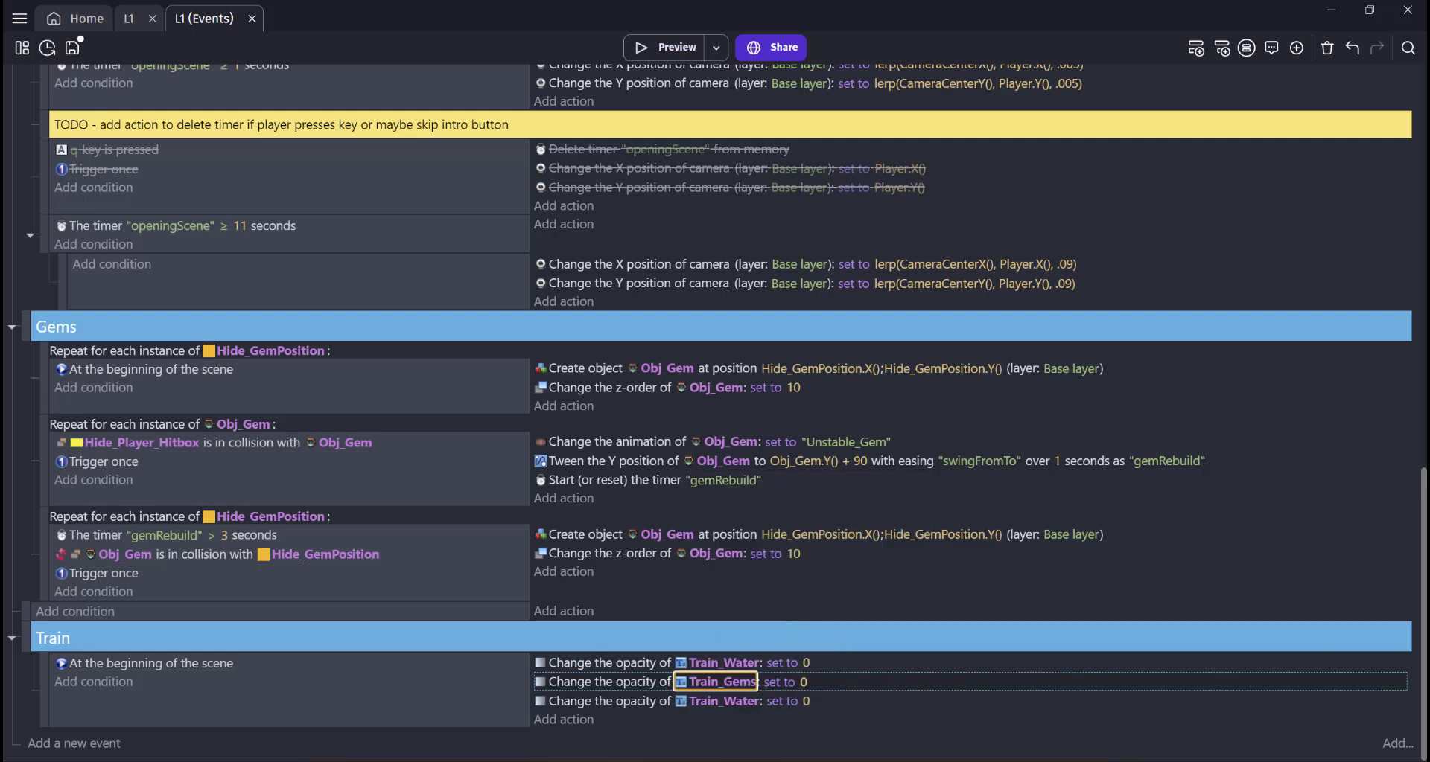
Change the third opacity action's object to Train_Platforms
click(728, 694)
click(720, 661)
click(831, 633)
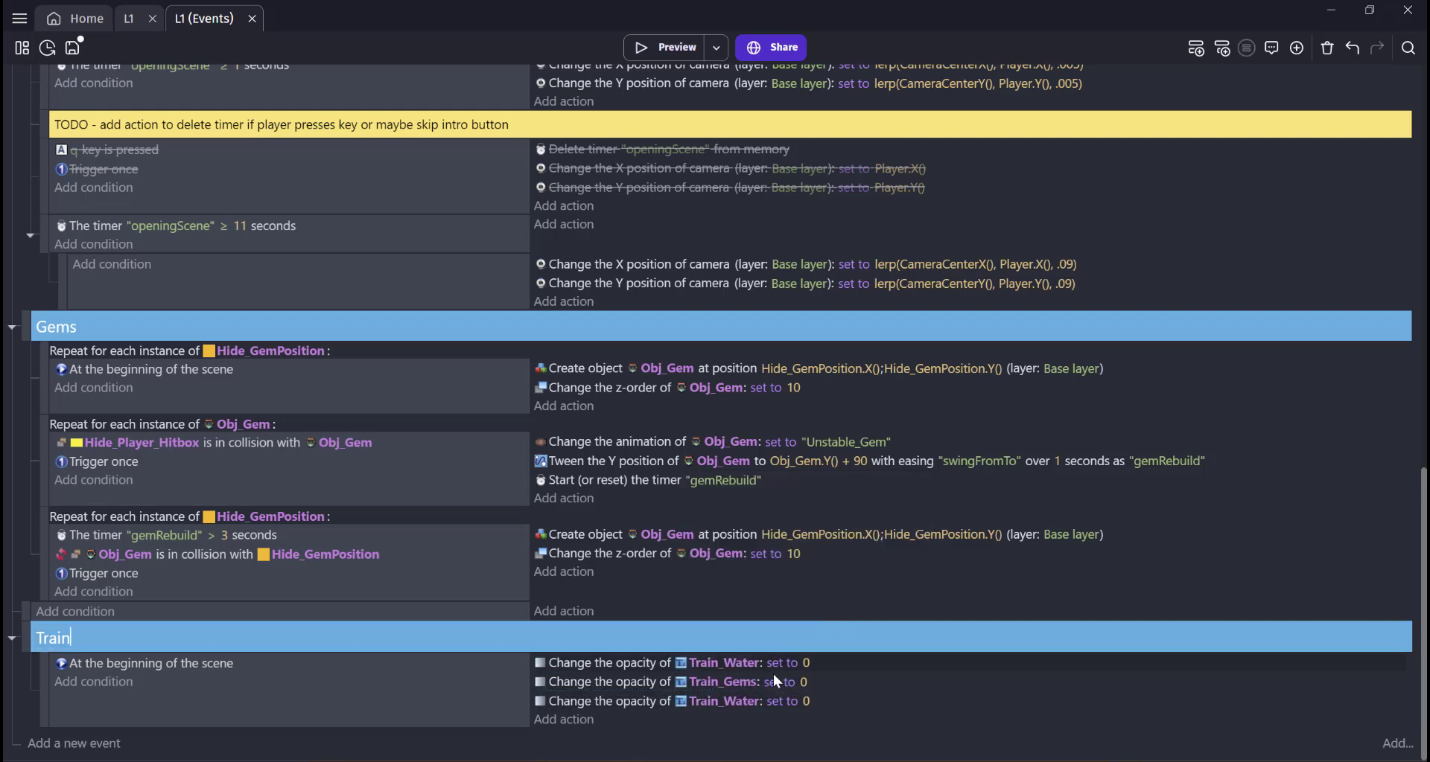
click(730, 698)
text(tr)
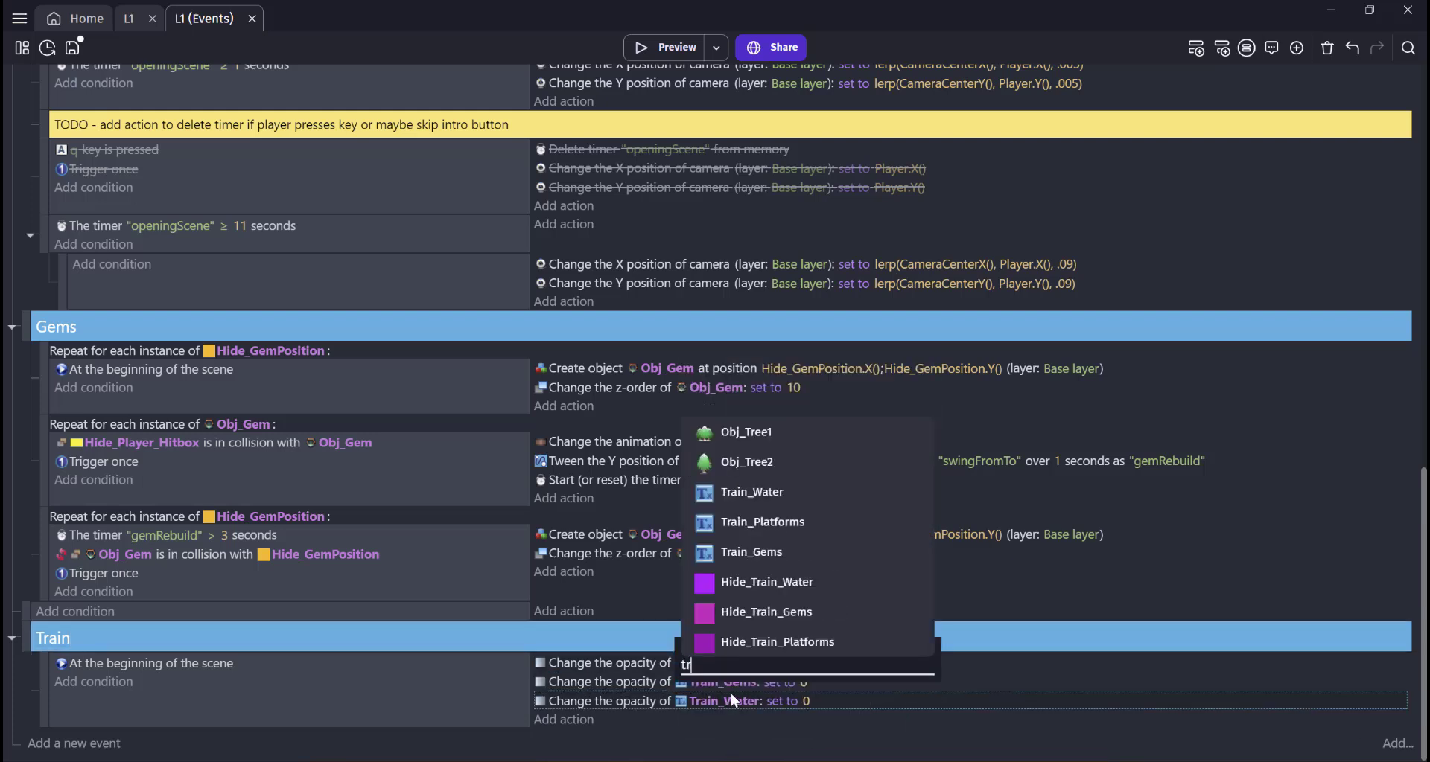
click(785, 524)
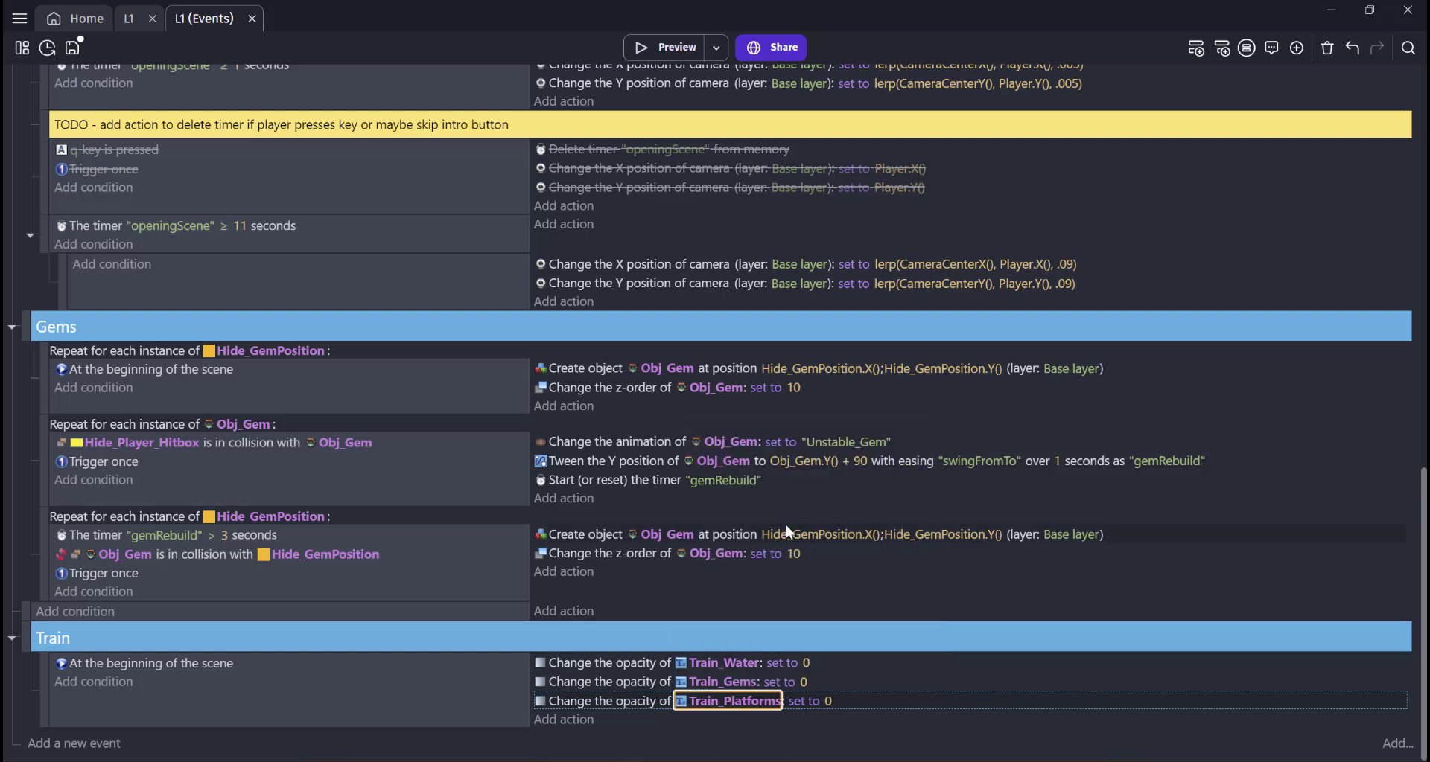
Add an event to the Train group with the condition that Hide_Train_Water is in collision with Player
click(60, 743)
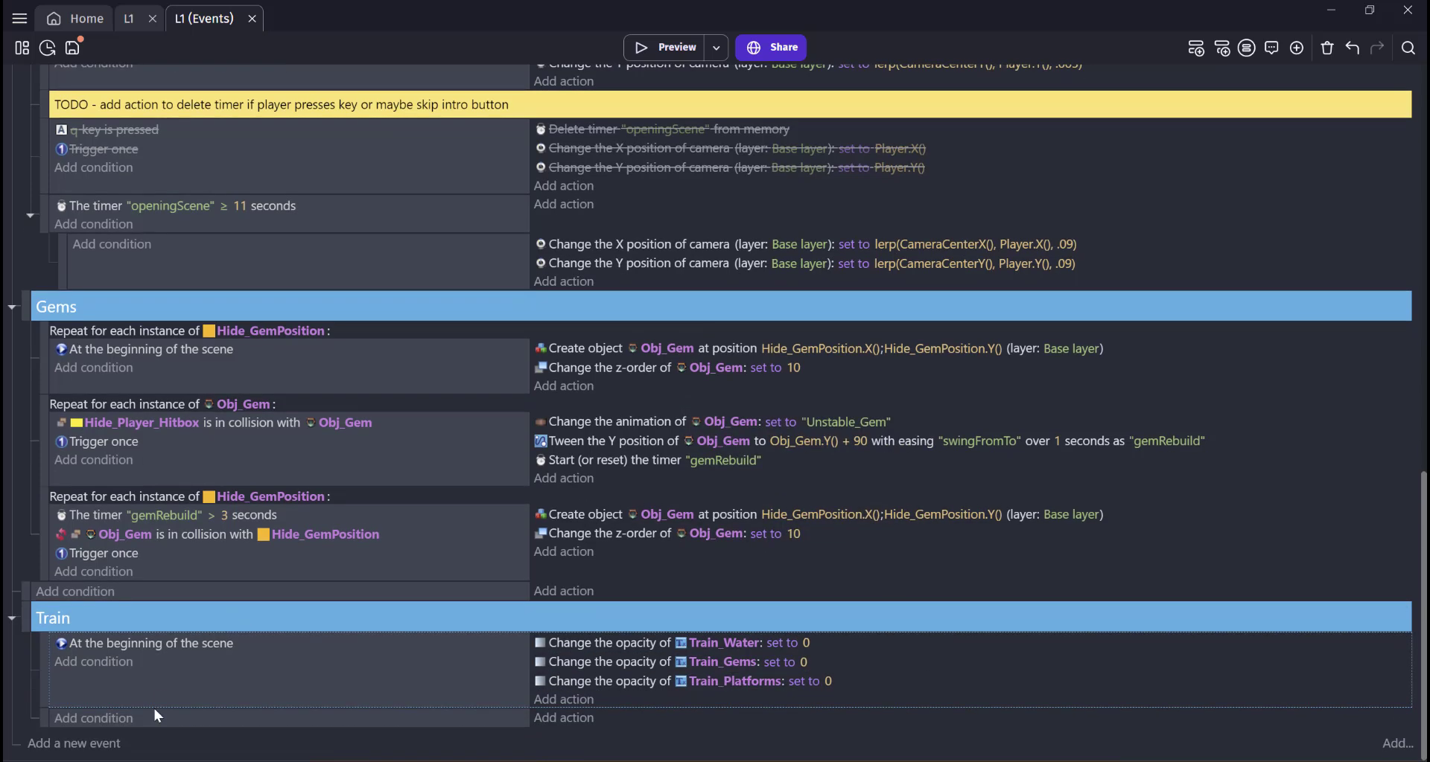
click(96, 719)
text(tra)
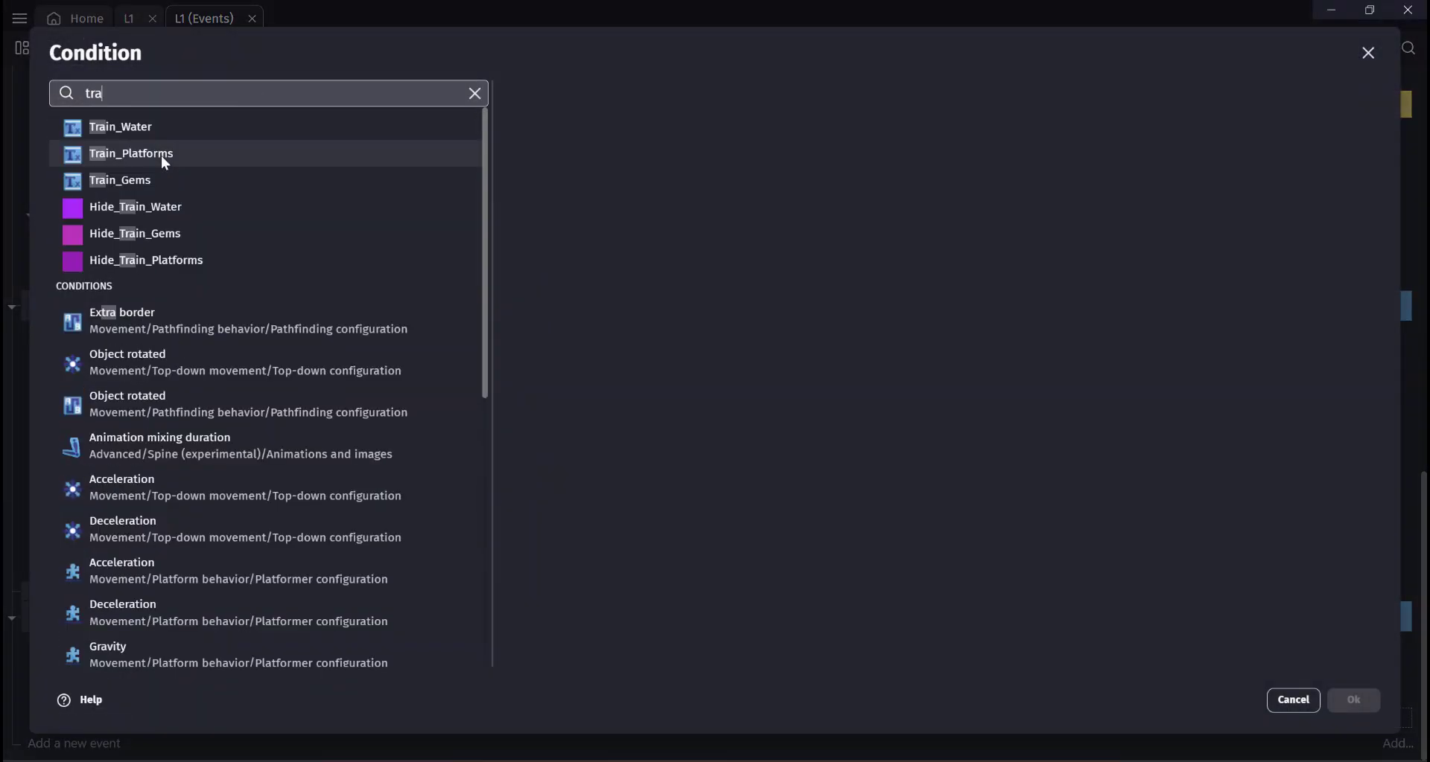
click(163, 207)
text(coll)
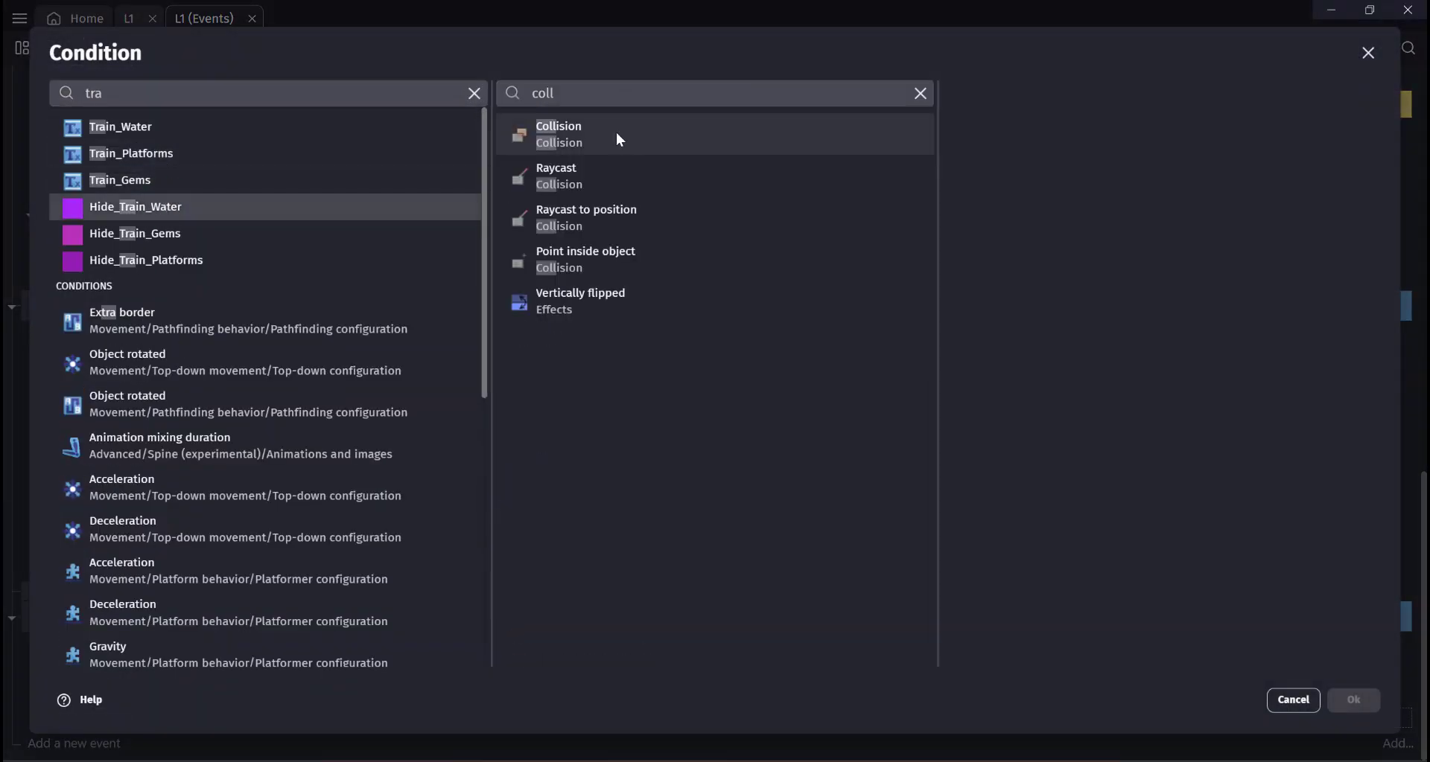
click(616, 140)
click(1048, 146)
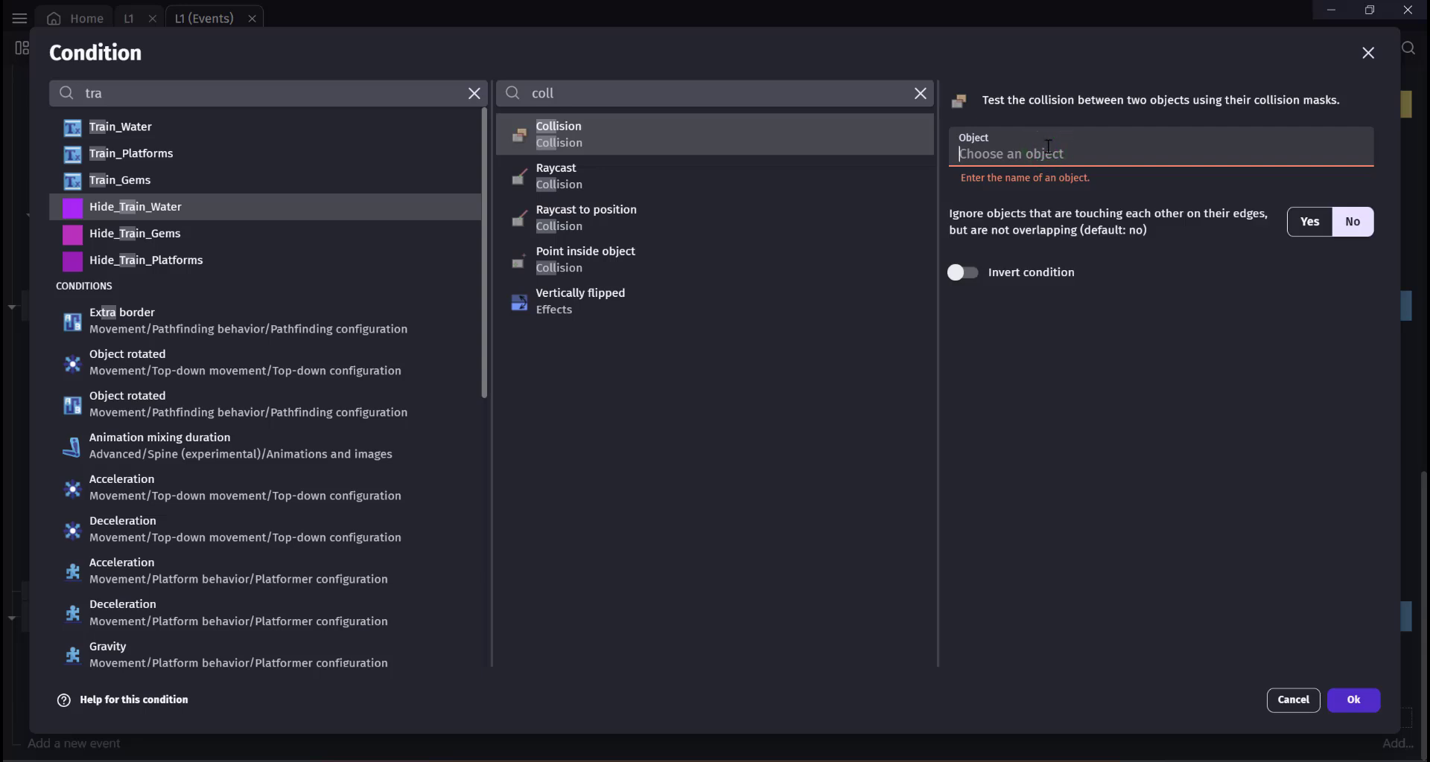
text(play)
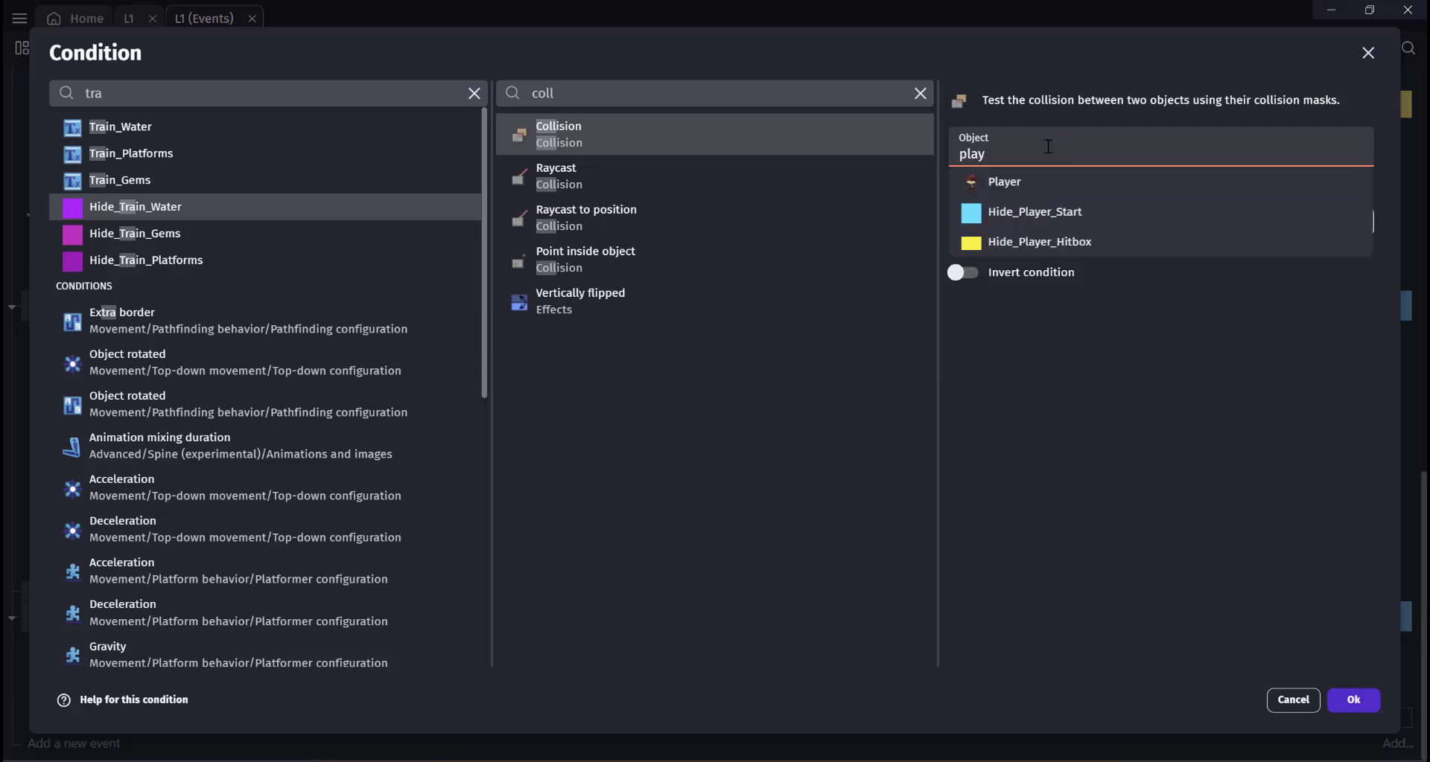
click(1012, 183)
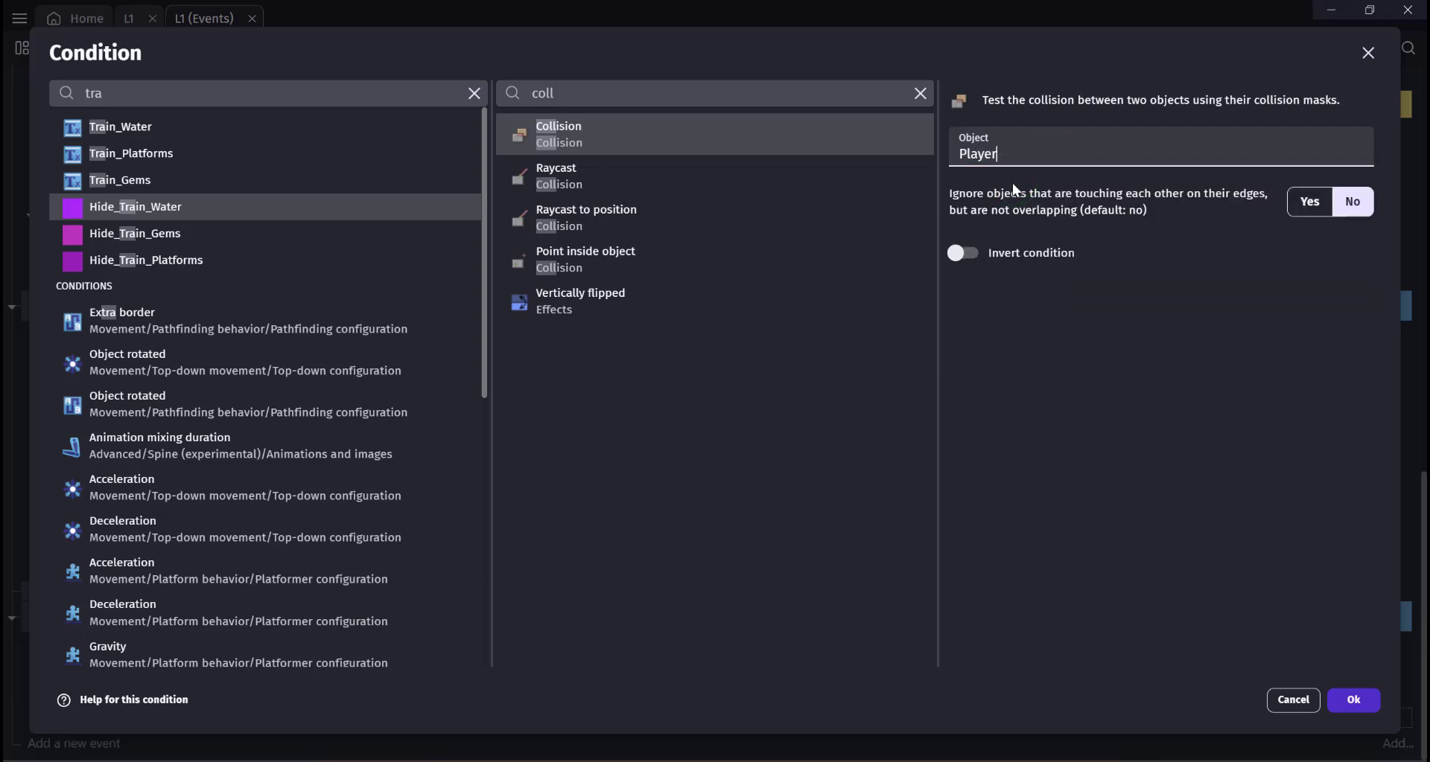
click(1345, 704)
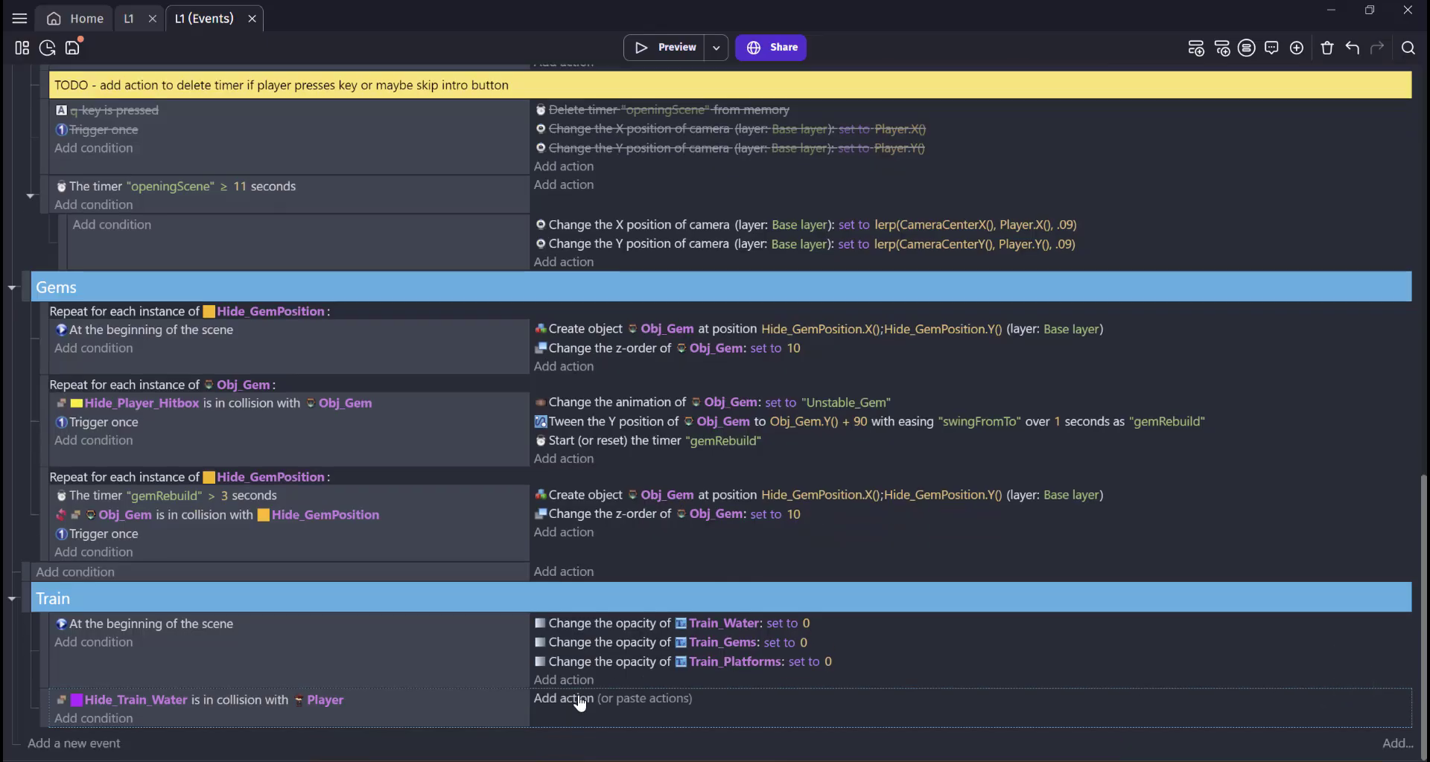
Start a Tween object opacity action for Train_Water in the Hide_Train_Water collision event
click(573, 700)
text(tr)
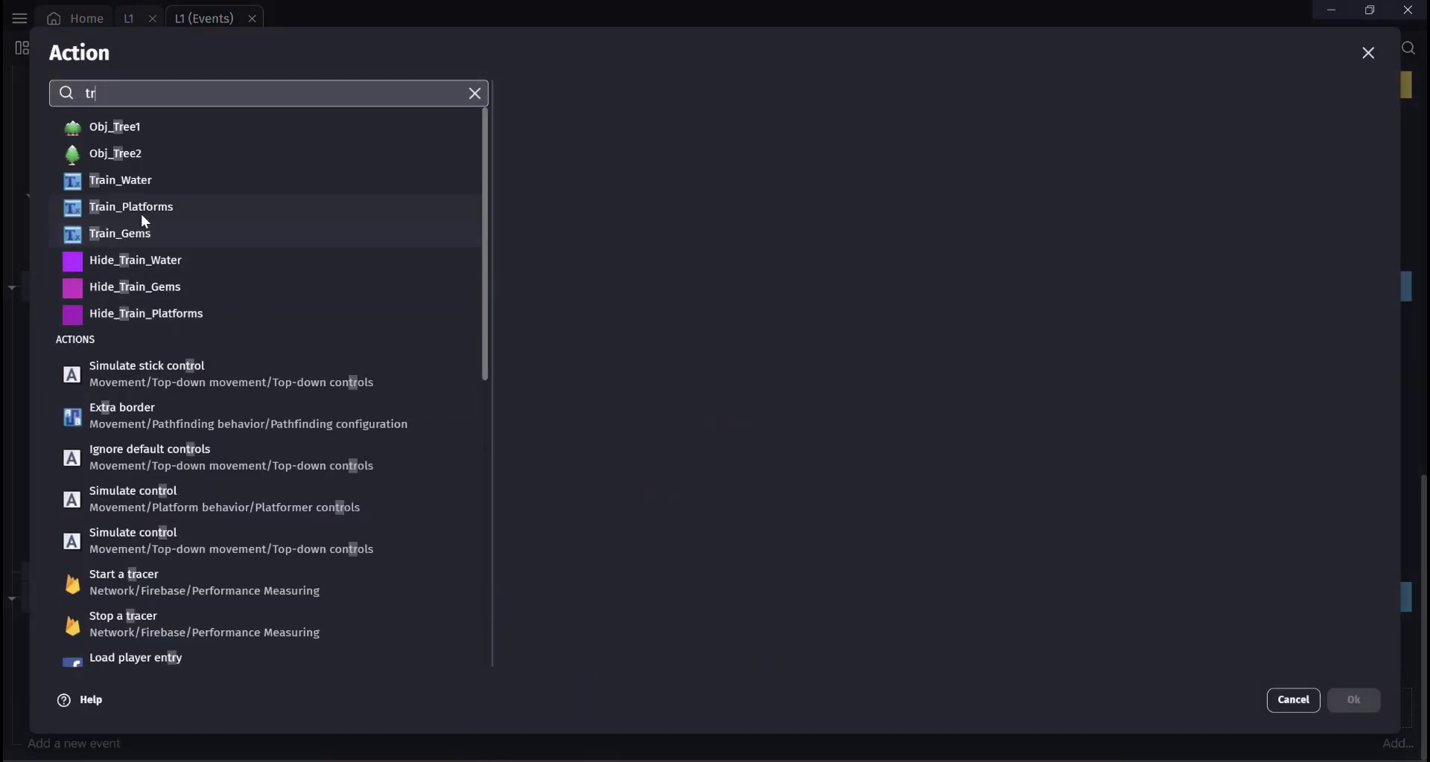
click(138, 181)
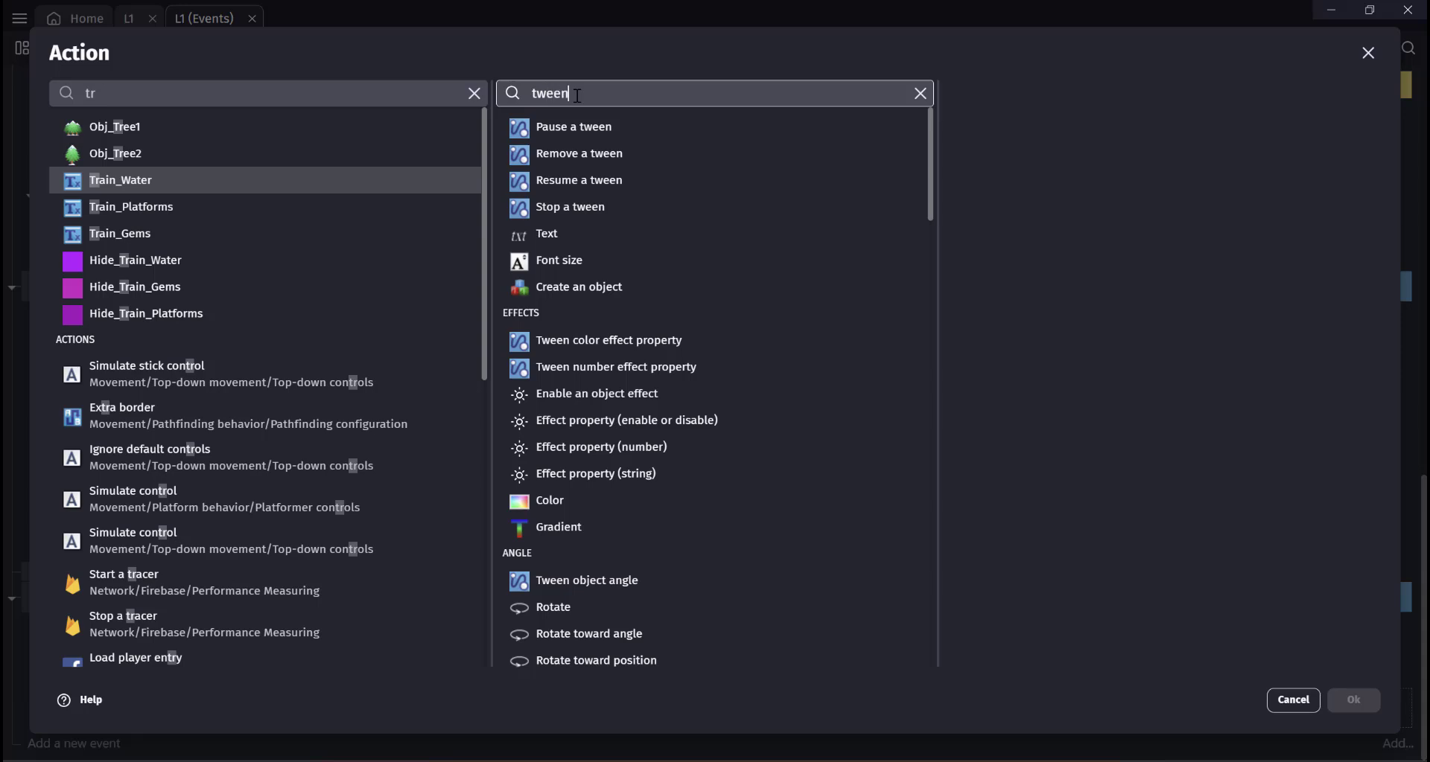
text(opa)
key(Return)
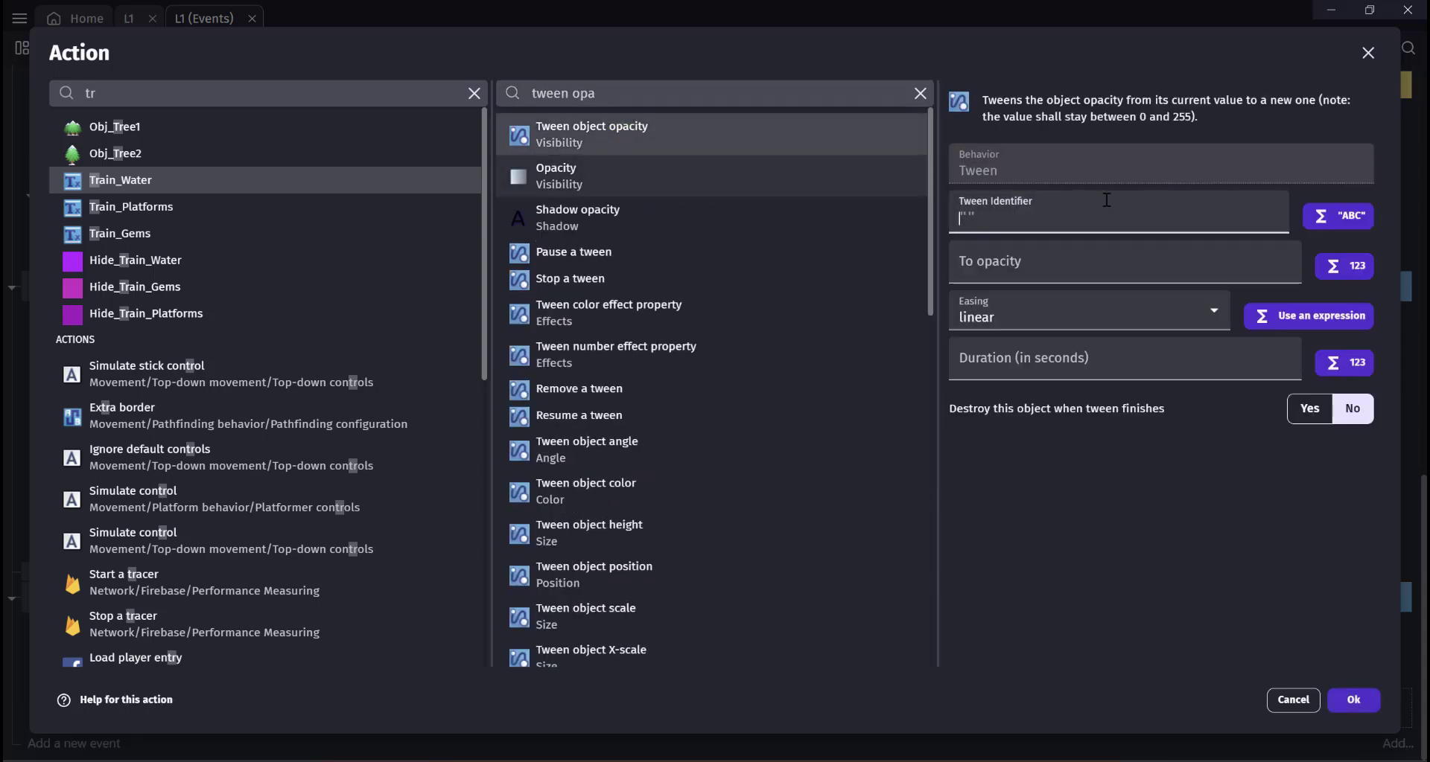
Set the Train_Water tween to identifier "trainWaterShow", opacity 255, duration 3 seconds and destroy on finish Yes, and accept the action
text("trainWaterShow)
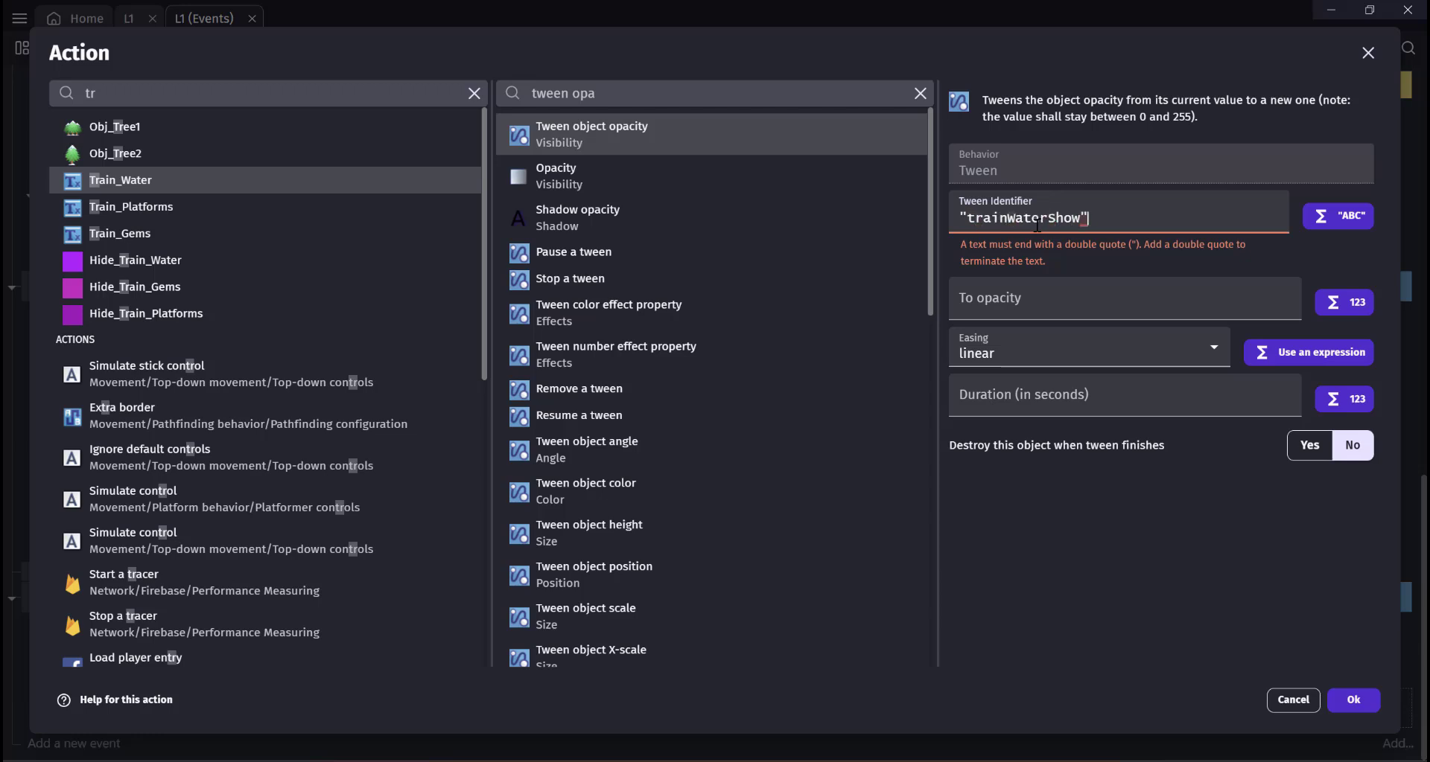
click(1012, 276)
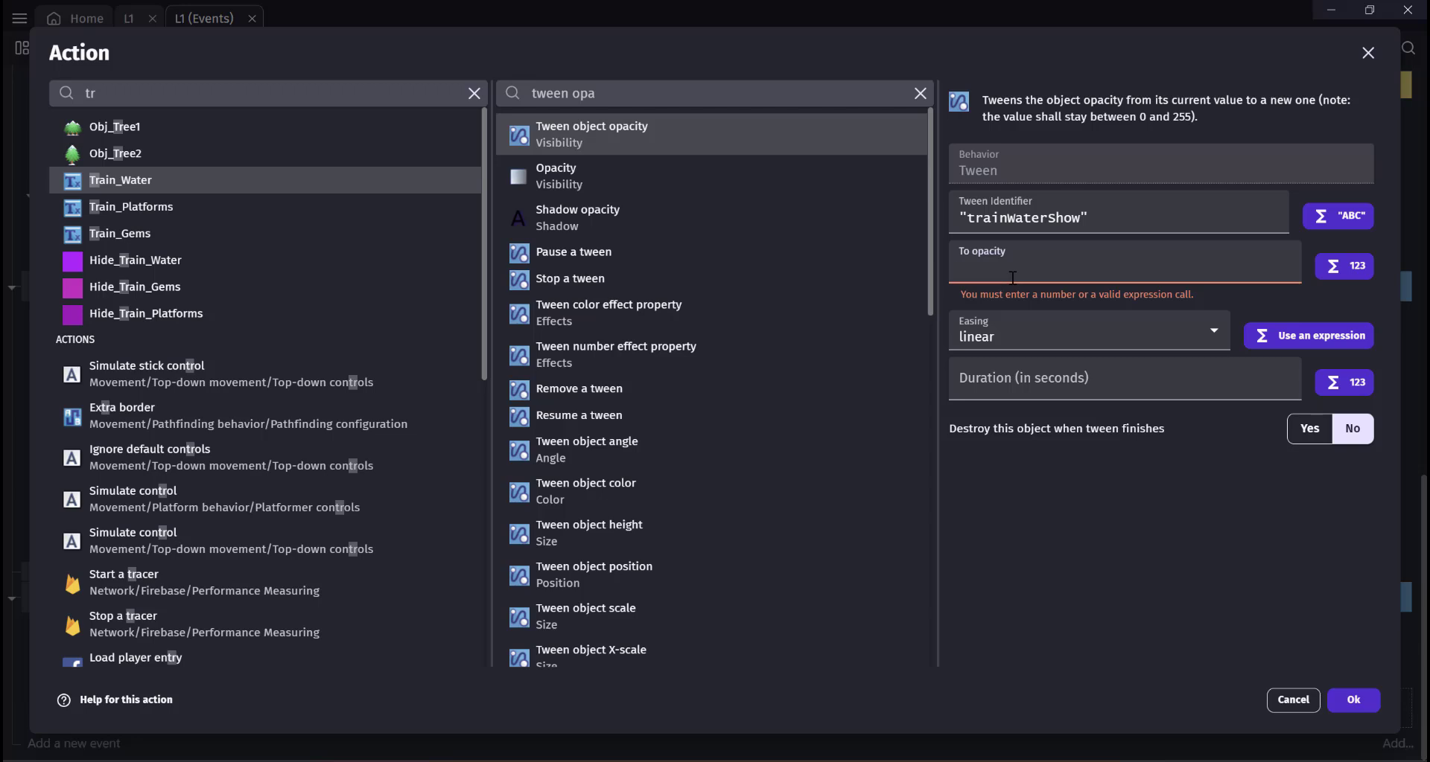
text(255)
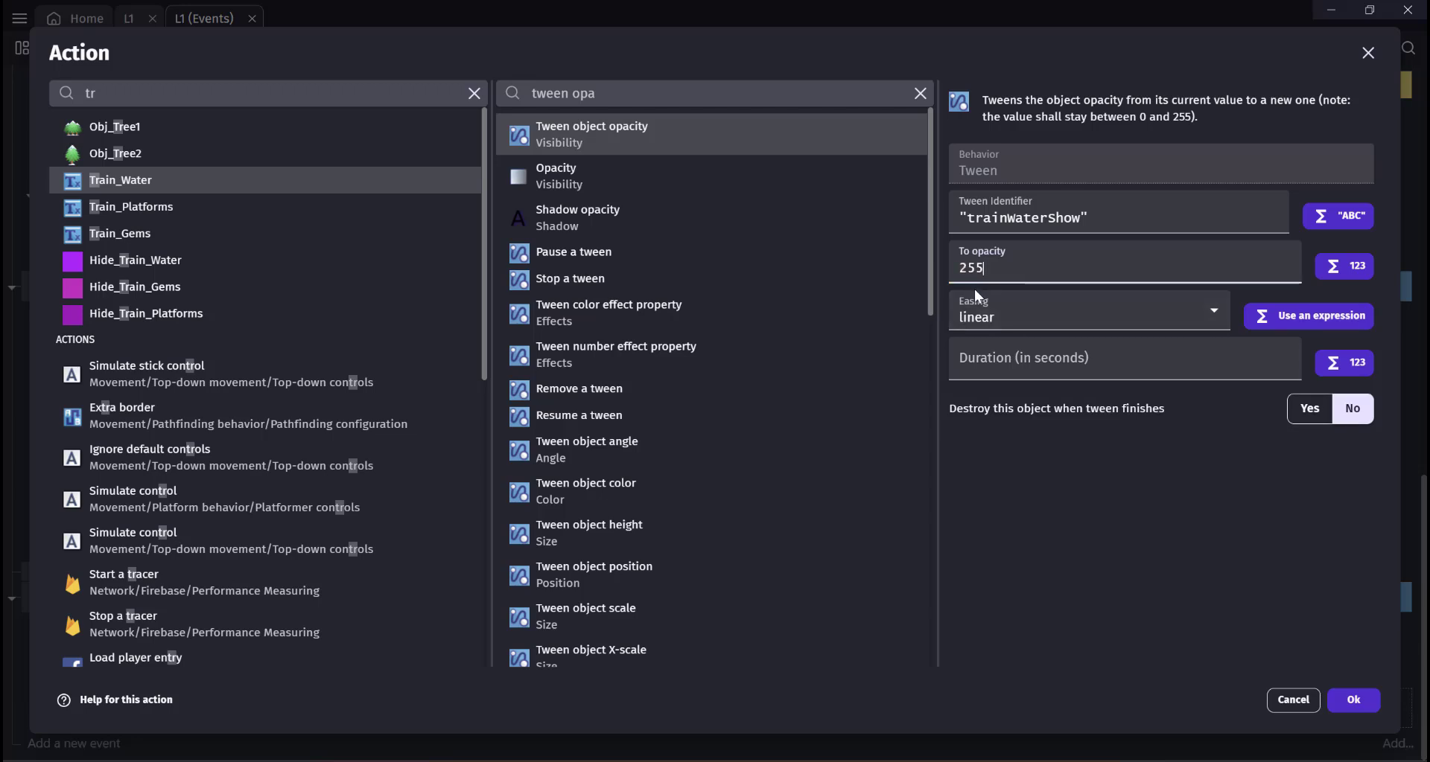
click(1017, 368)
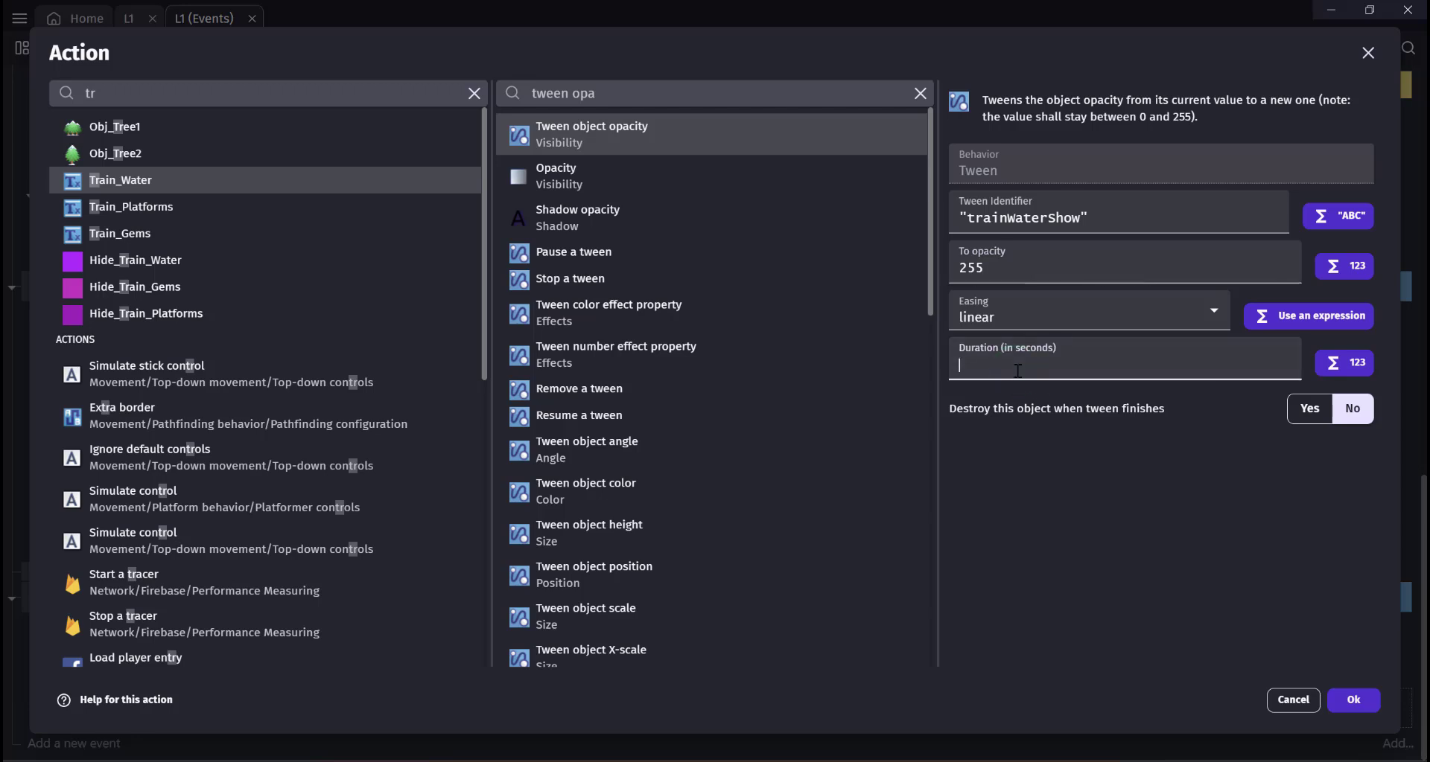
text(3)
click(1140, 490)
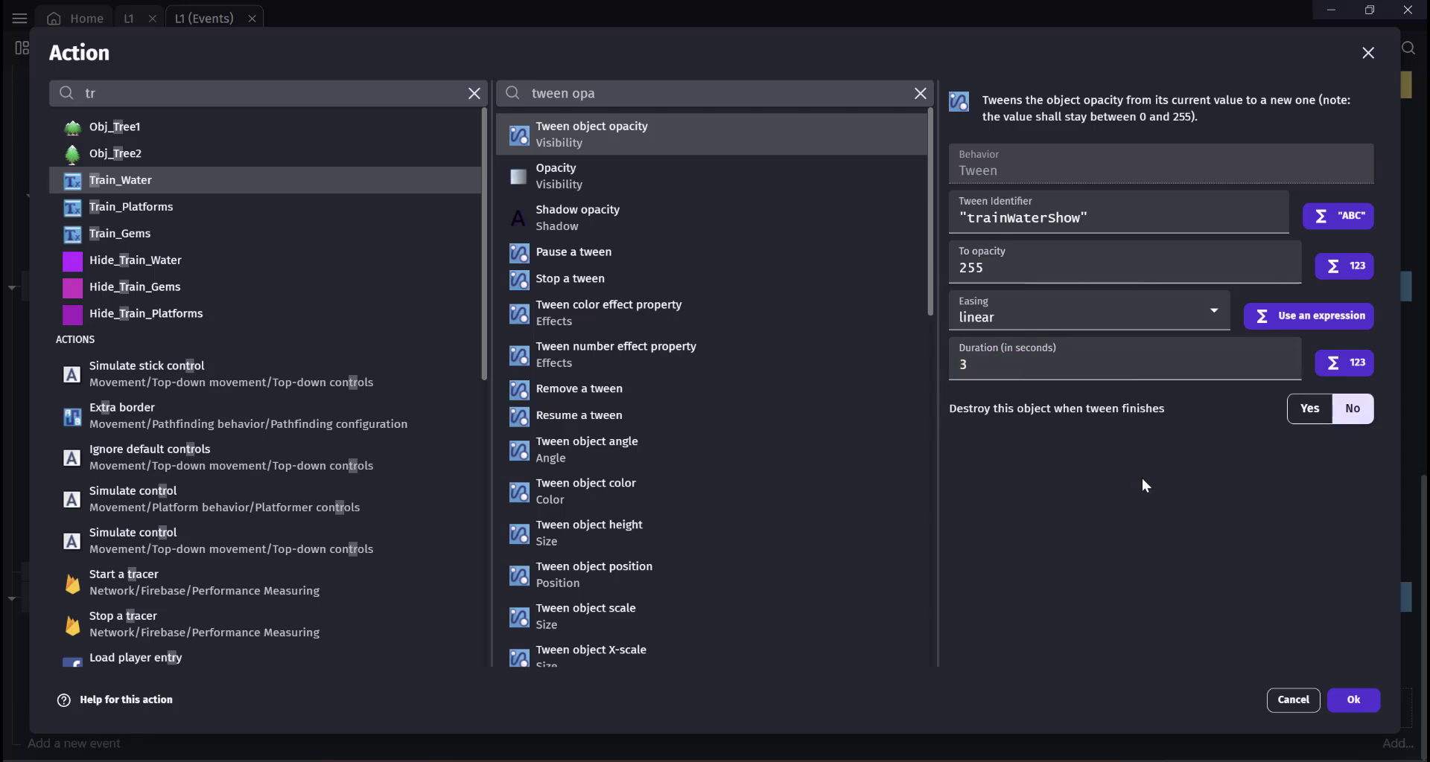
click(1308, 417)
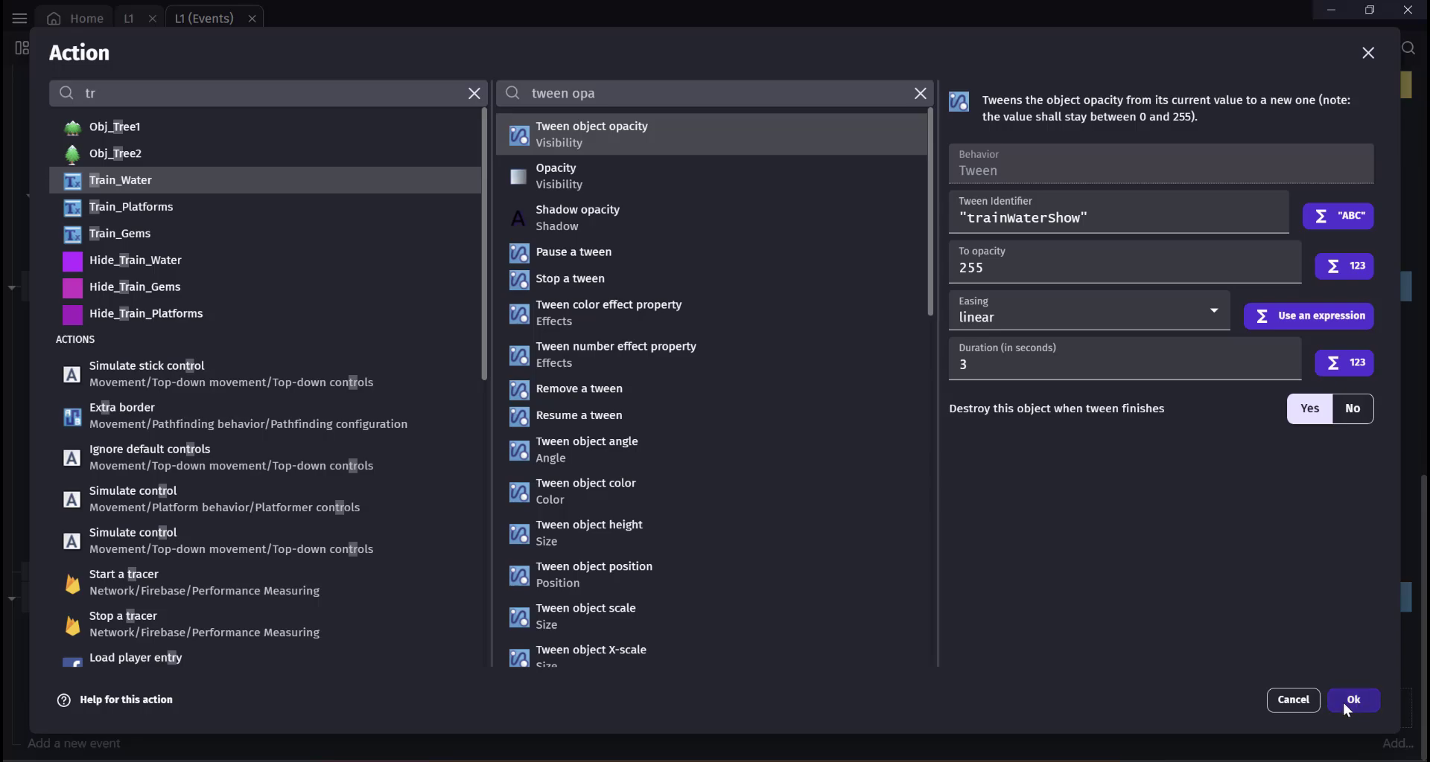
click(1351, 700)
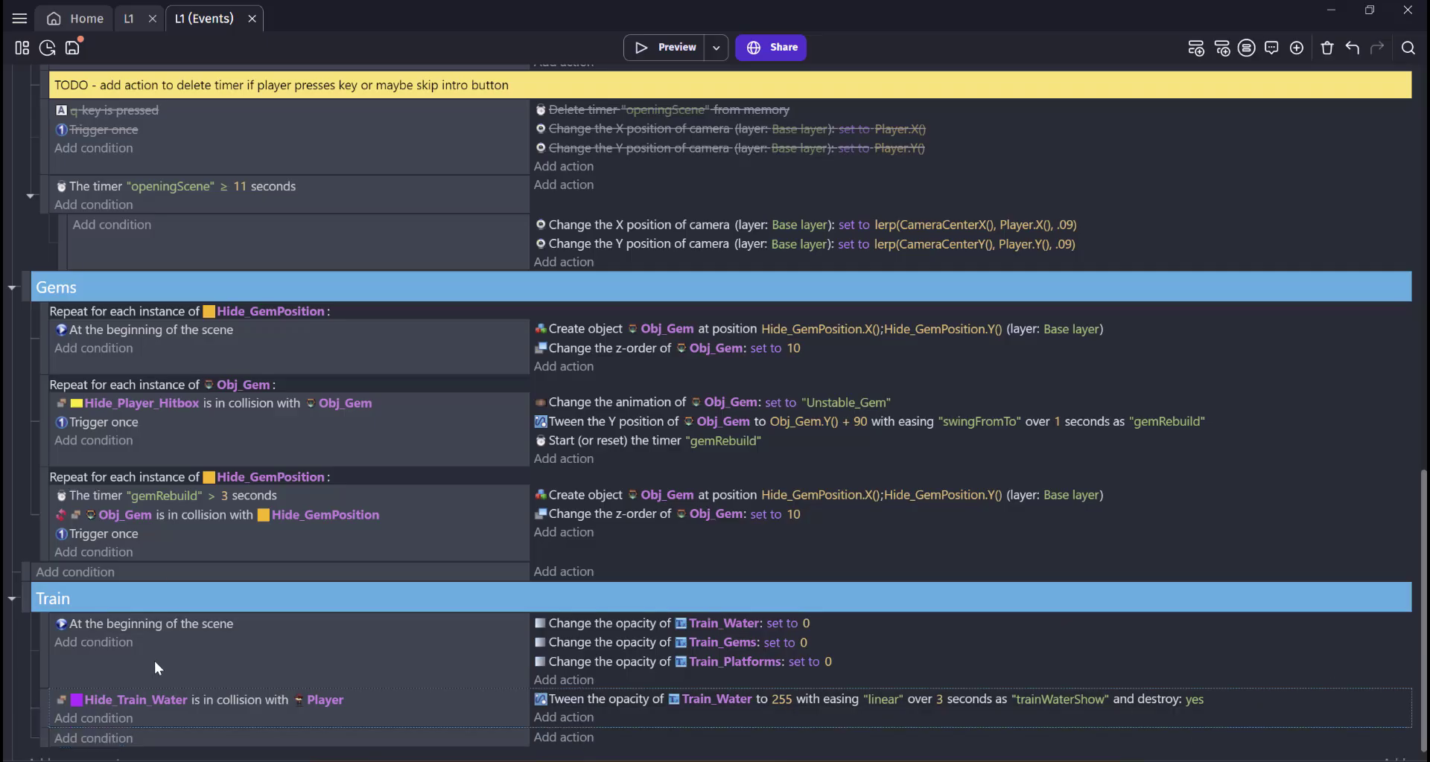
Copy the Hide_Train_Water collision condition into the empty event below and change its object to Hide_Train_Gems
scroll(154, 661, down, 1)
ctrl+drag(127, 689, 126, 721)
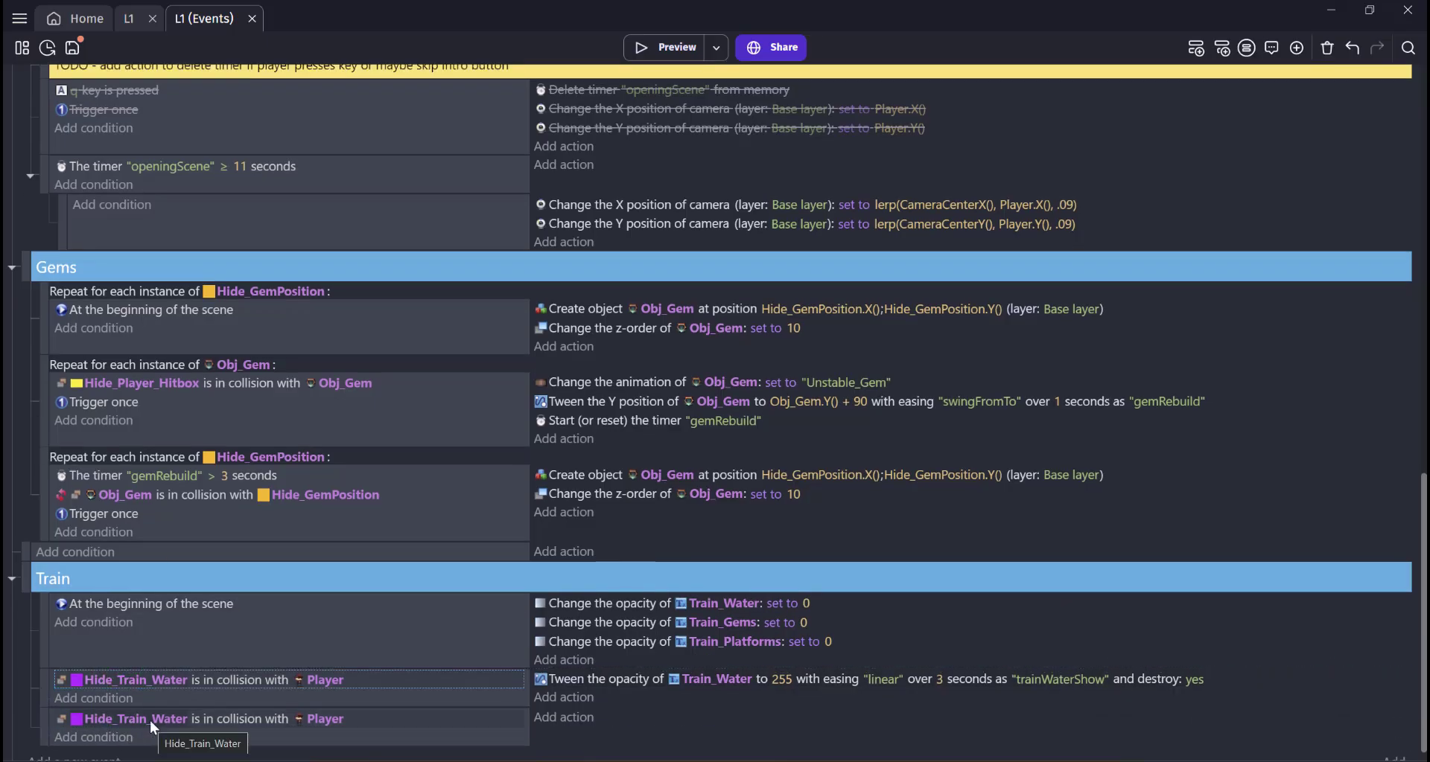
click(158, 717)
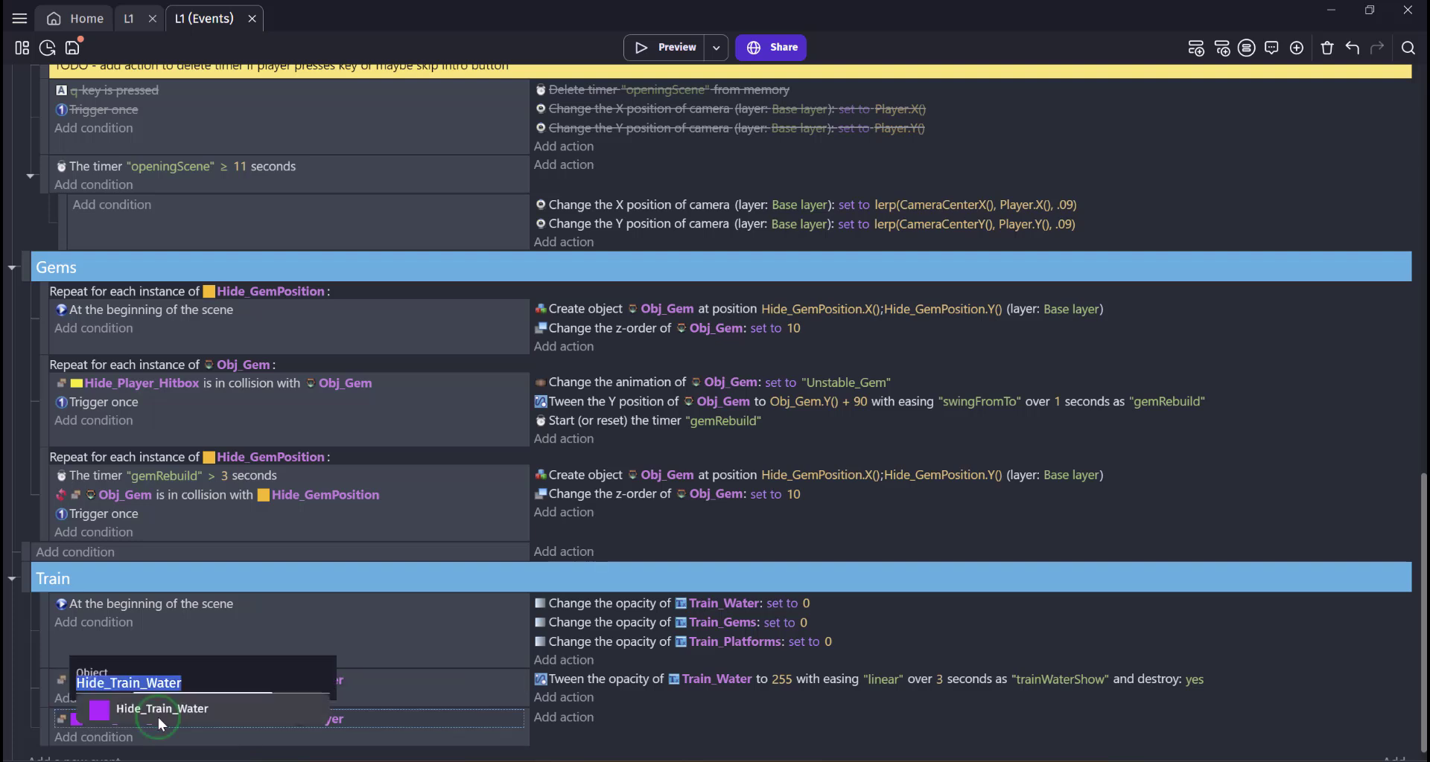
text(tra)
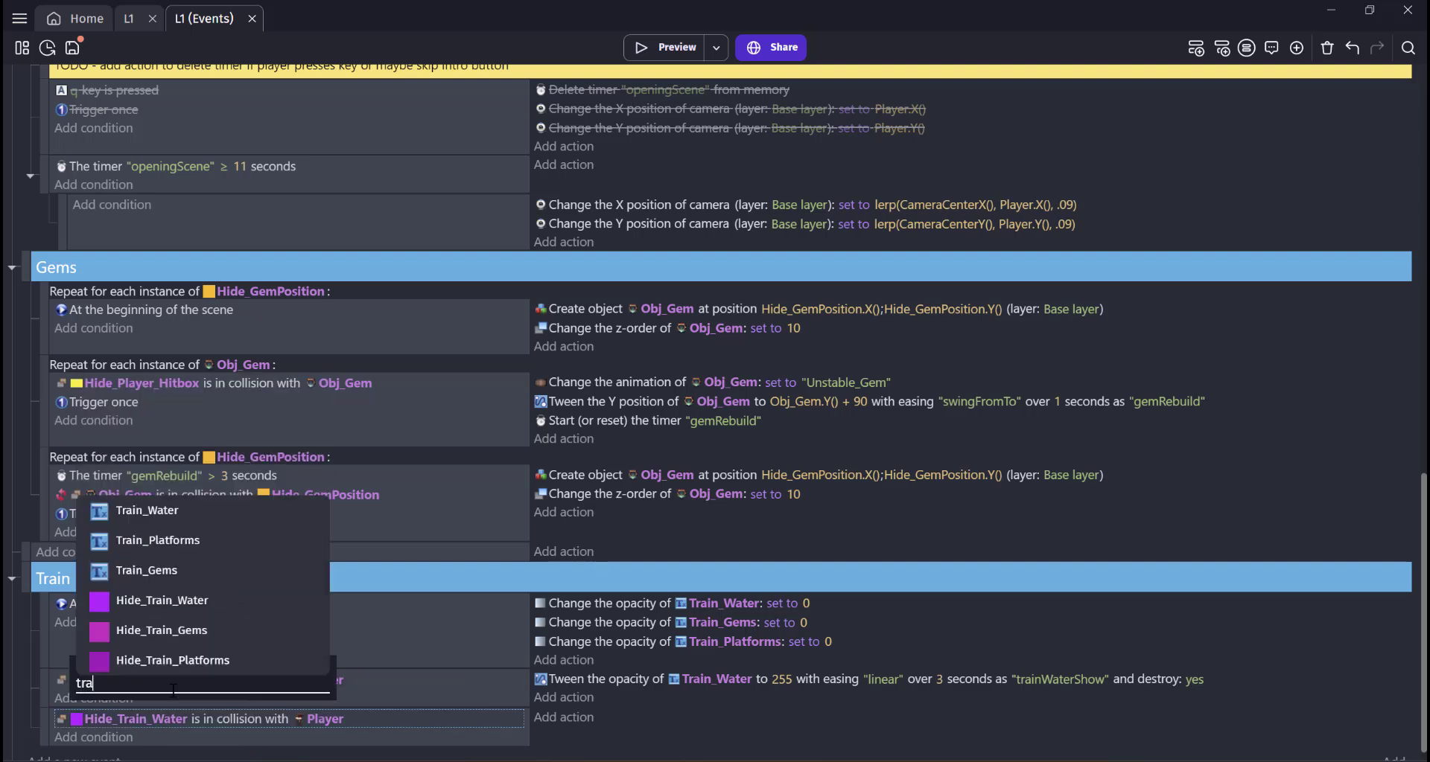
click(208, 630)
Copy the Train_Water opacity tween into the Hide_Train_Gems collision event and duplicate it there
drag(564, 681, 591, 716)
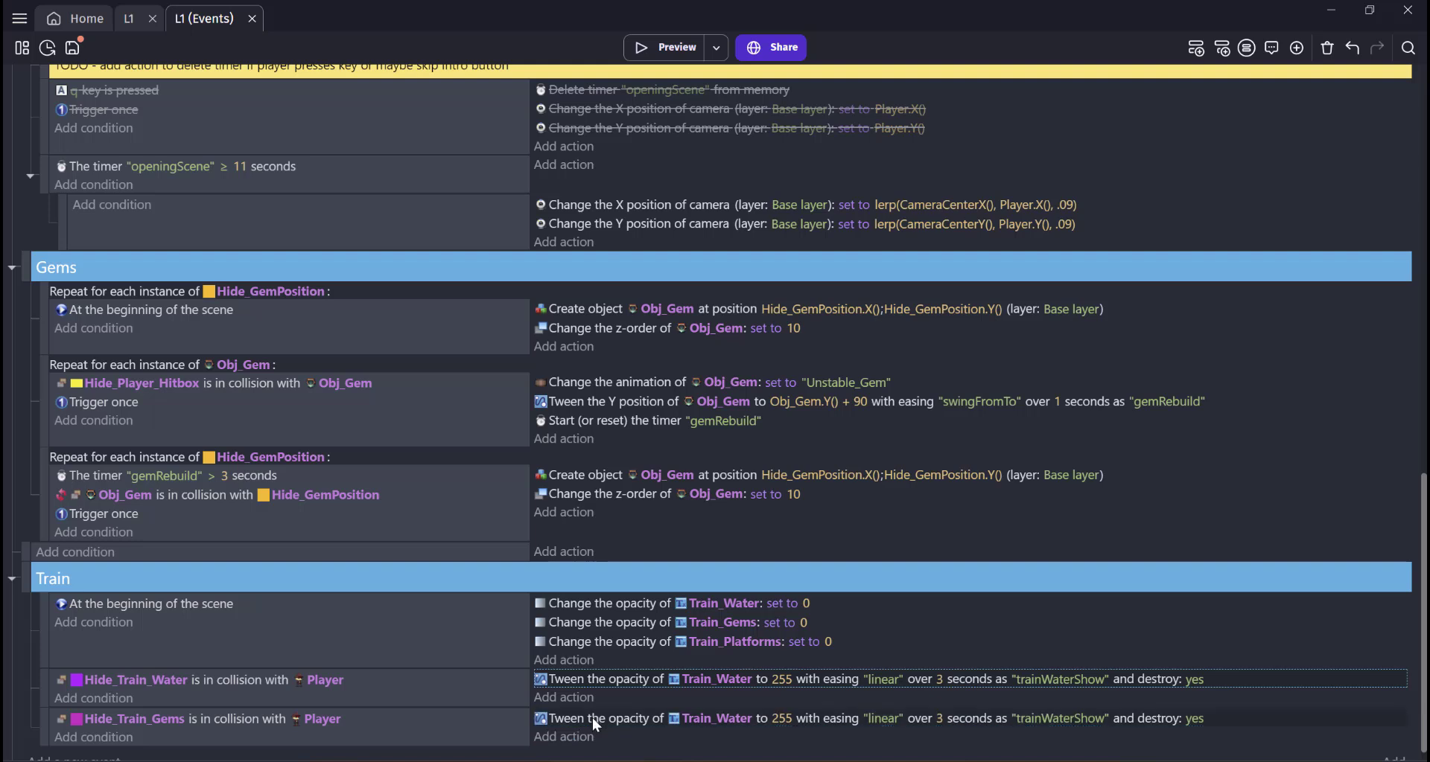
click(592, 719)
key(ctrl+v)
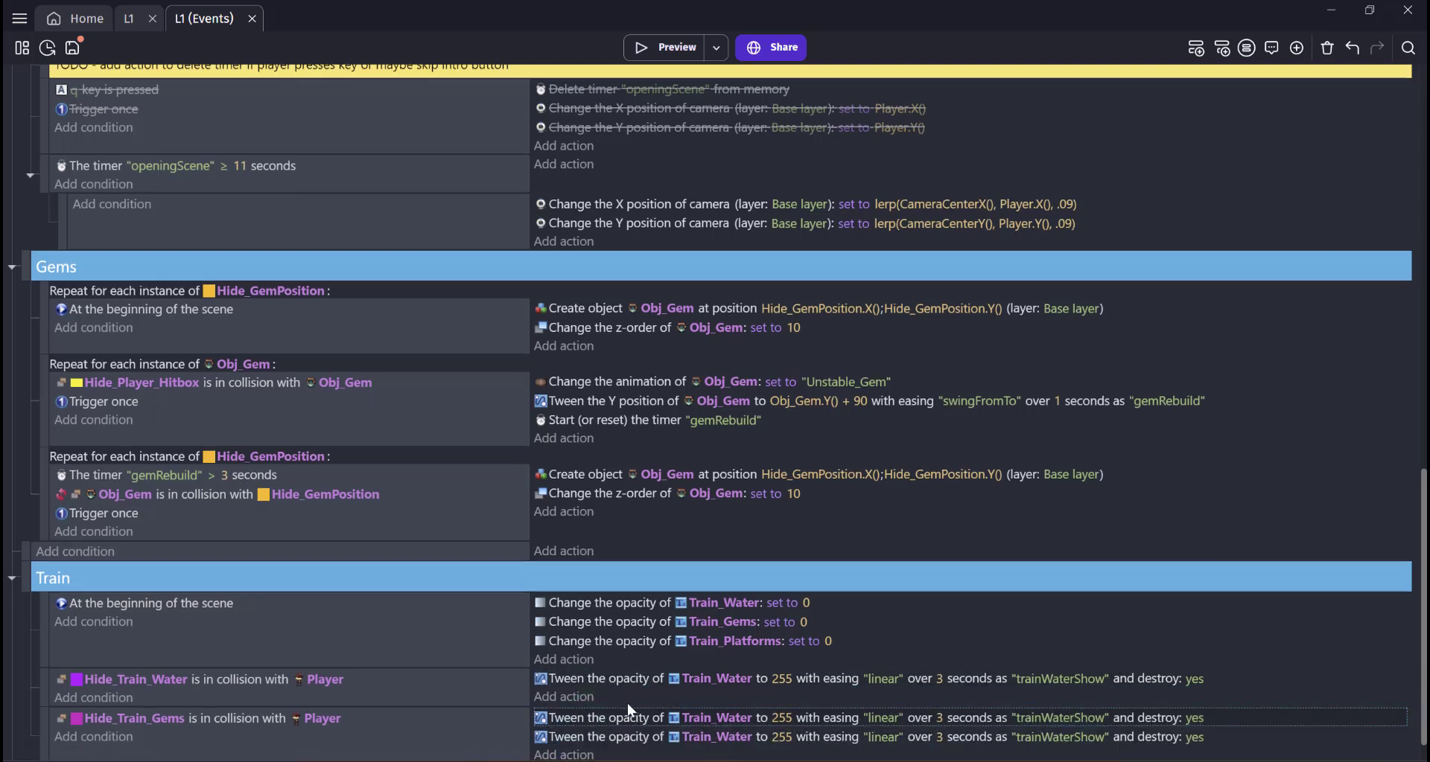
Change the first tween in the Hide_Train_Gems event to object Train_Gems with identifier "trainGemsShow"
scroll(627, 703, down, 1)
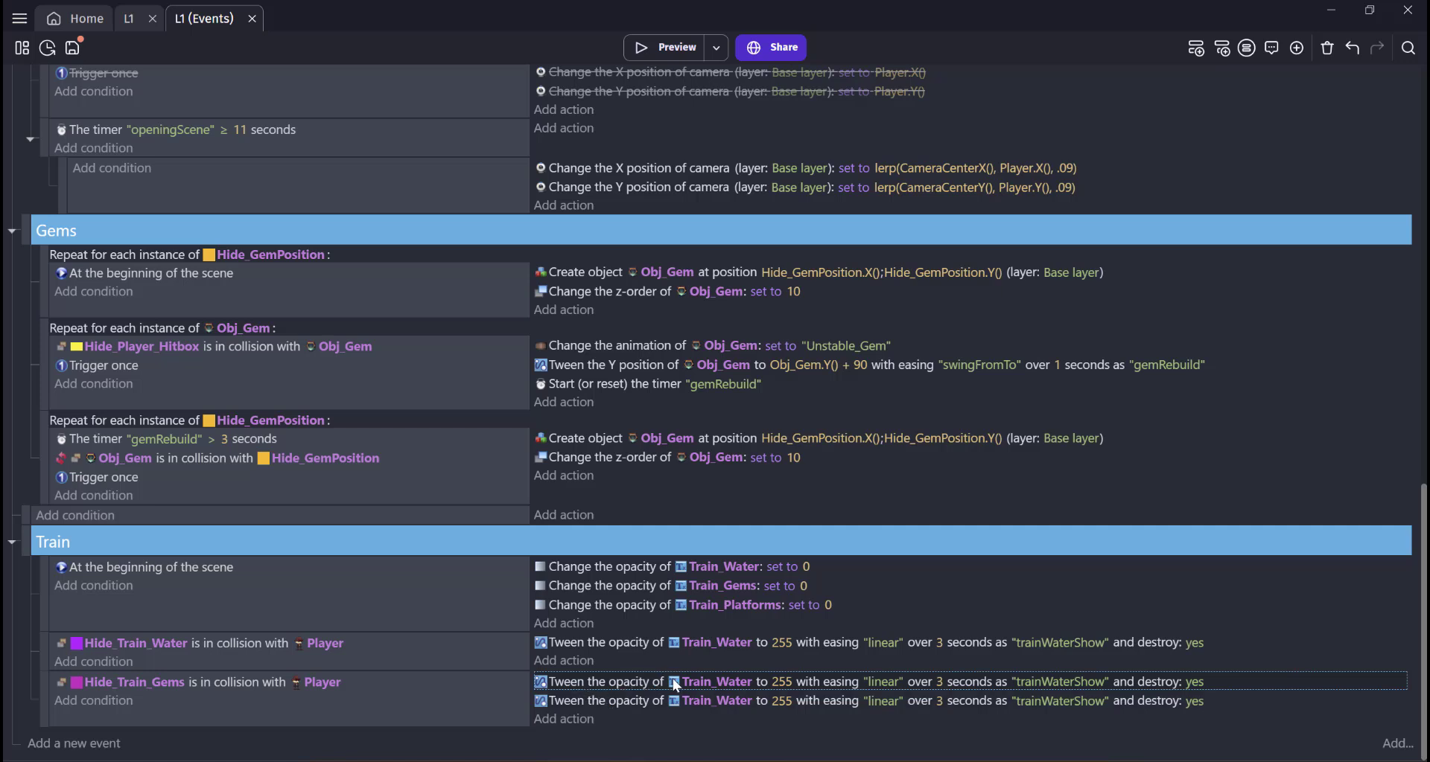
click(726, 679)
click(757, 607)
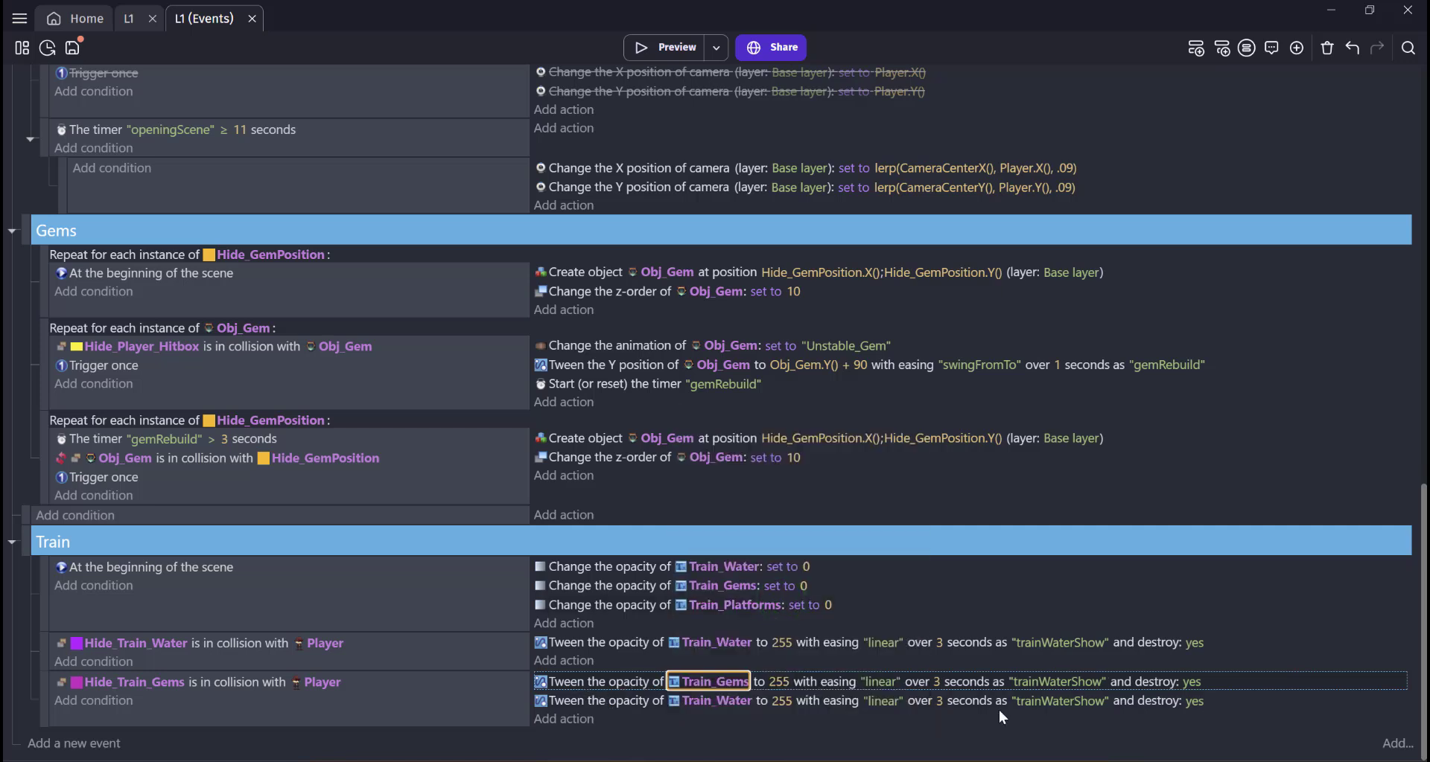
click(1057, 682)
click(1063, 720)
text(Gems)
key(Return)
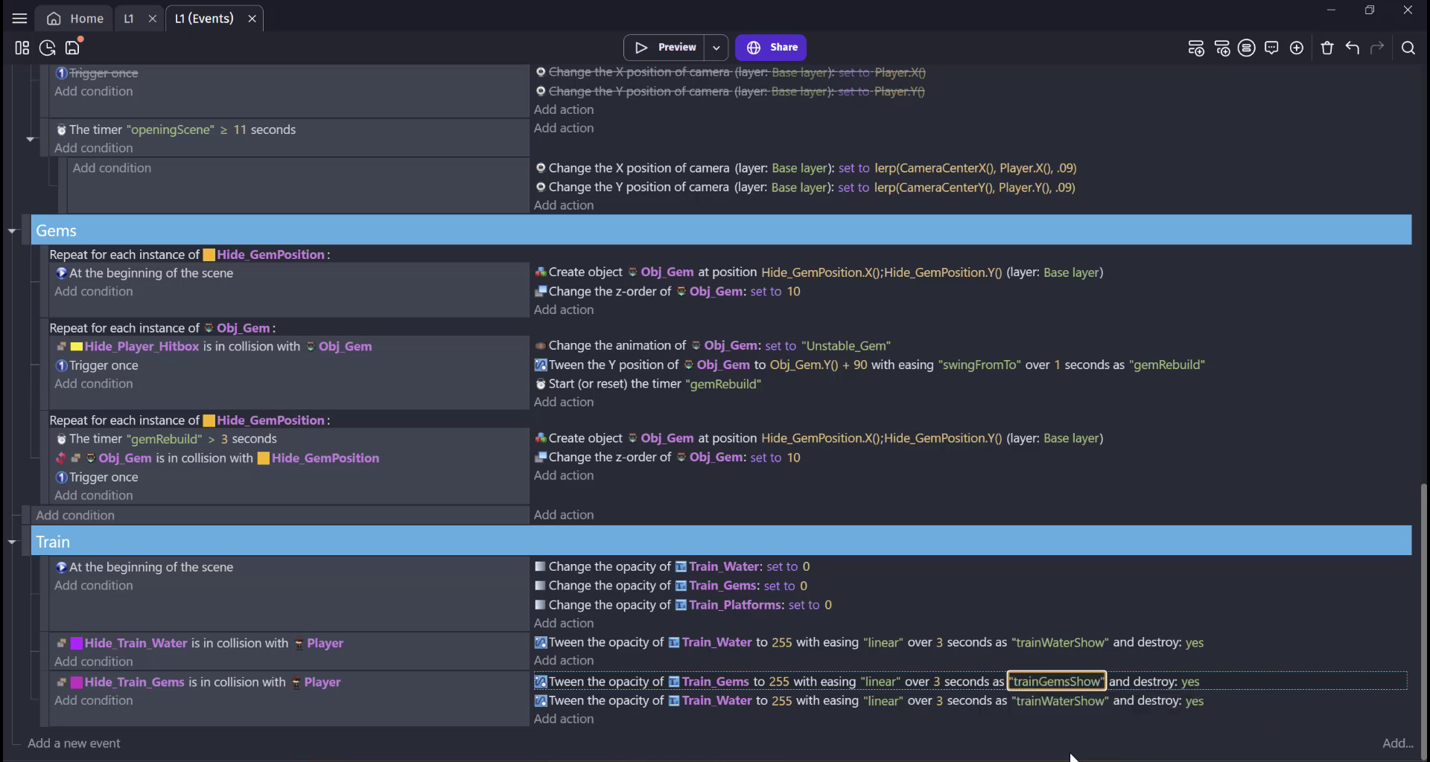
Set the second tween in the Hide_Train_Gems event to opacity 0 with identifier "trainWaterHide"
click(784, 704)
text(0)
key(Return)
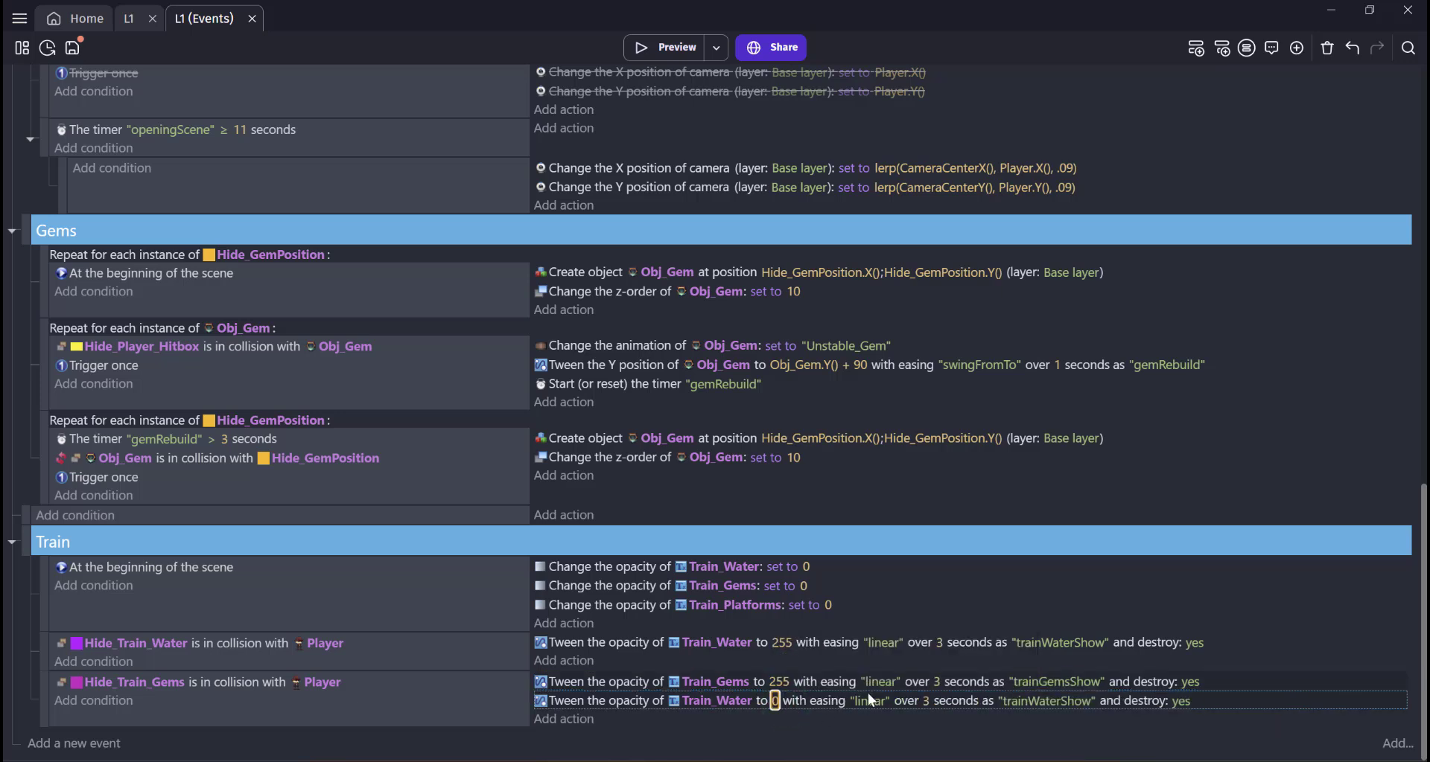
click(1061, 702)
click(1126, 659)
key(BackSpace)
key(BackSpace)
key(BackSpace)
key(BackSpace)
text(Hide)
key(Return)
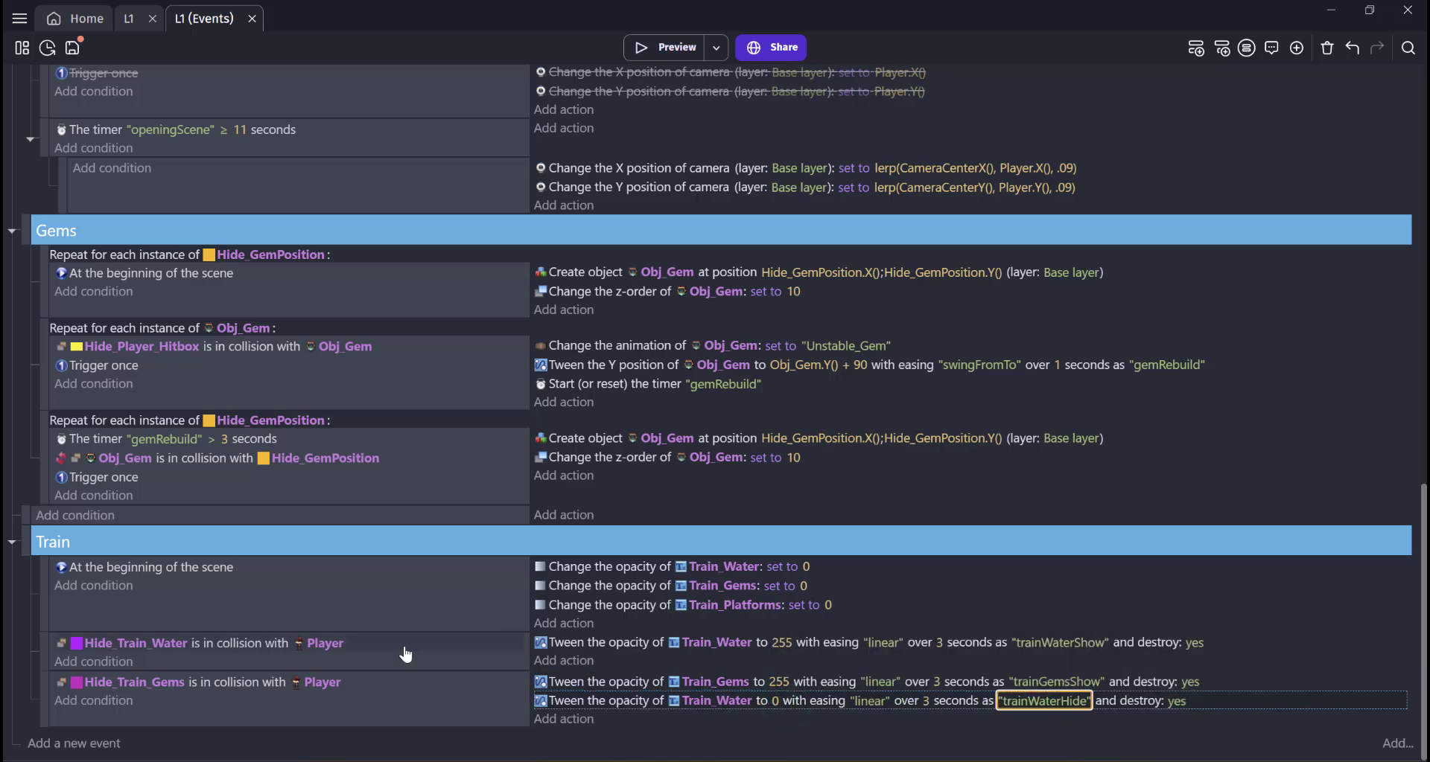
Add another Train event, copy the Hide_Train_Gems collision condition into it and change its object to Train_Platforms
click(44, 695)
key(shift+a)
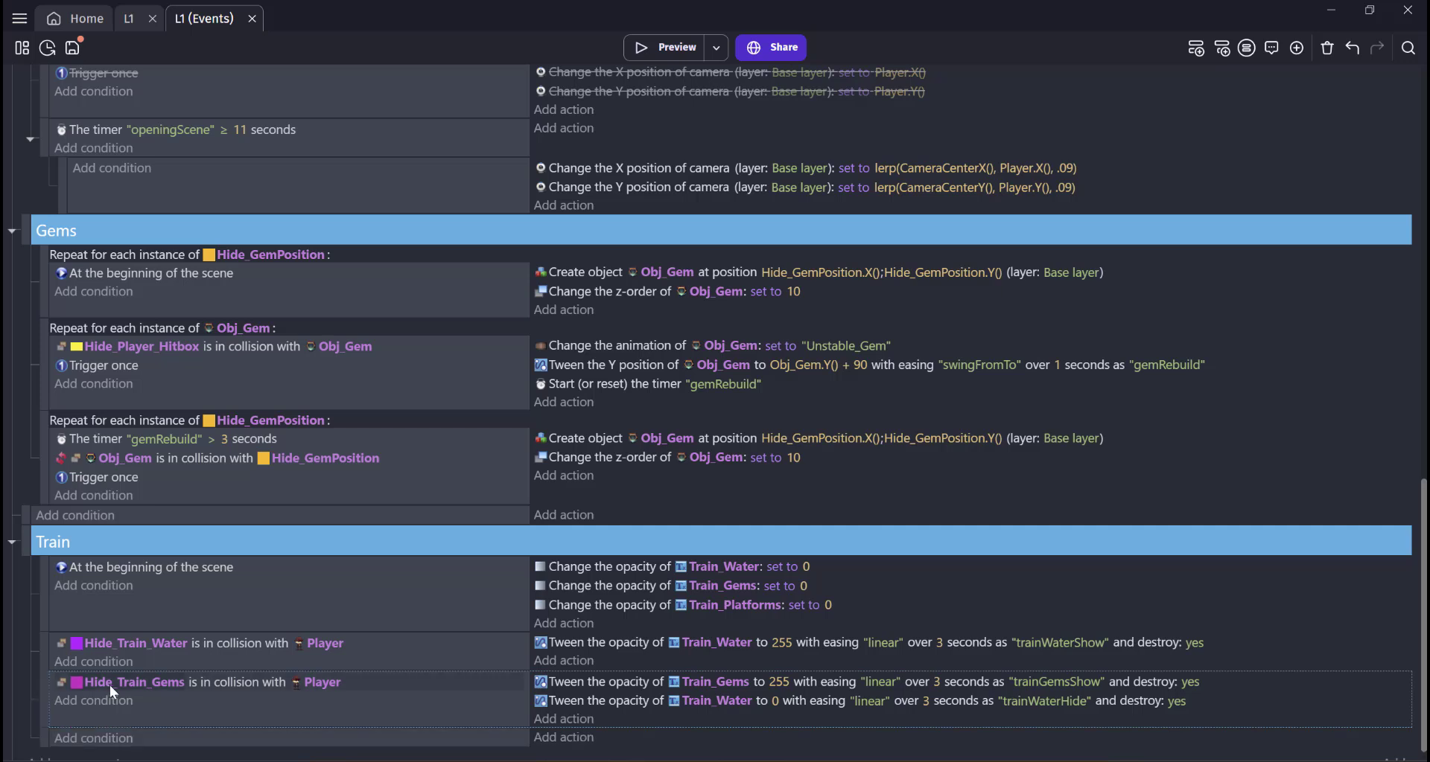
scroll(140, 695, down, 1)
click(144, 662)
ctrl+drag(144, 668, 140, 717)
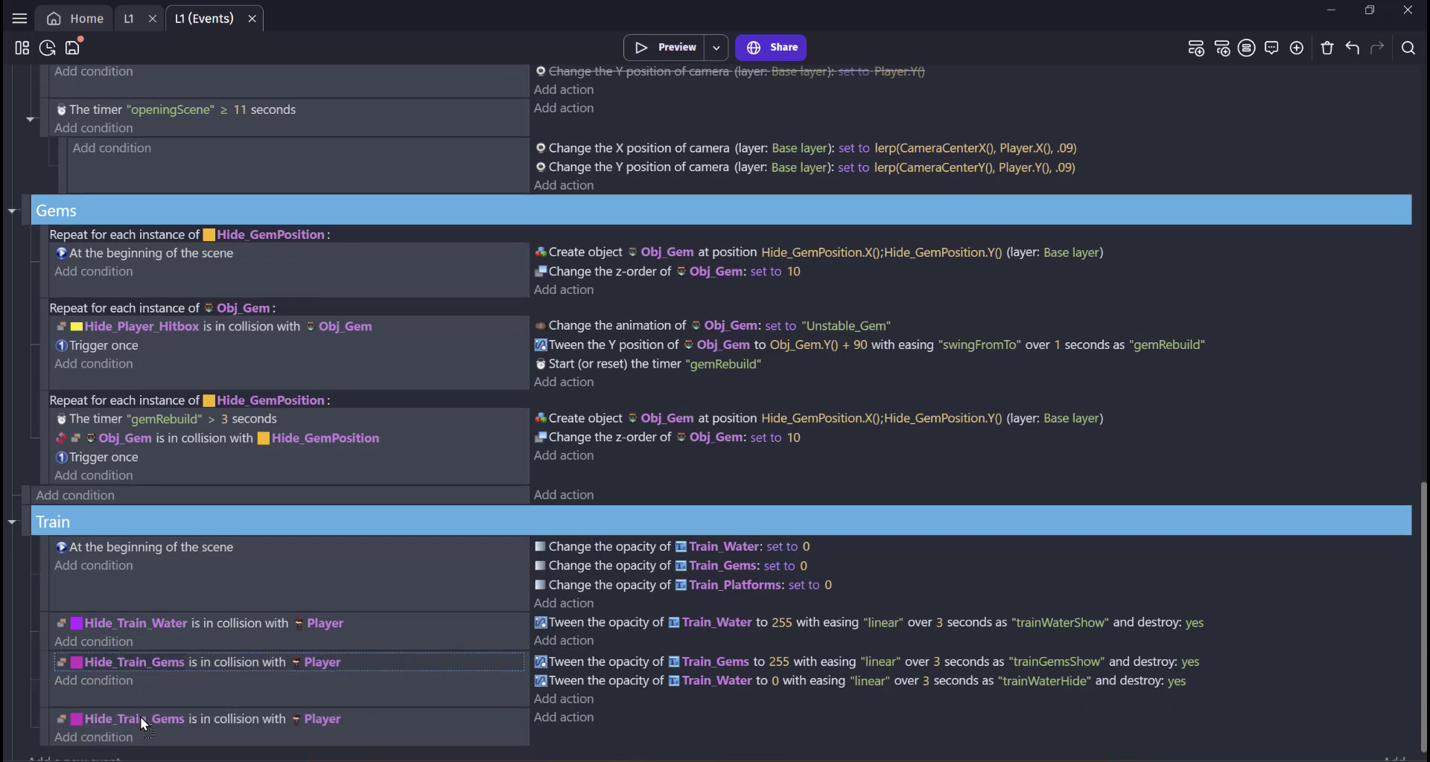
click(140, 717)
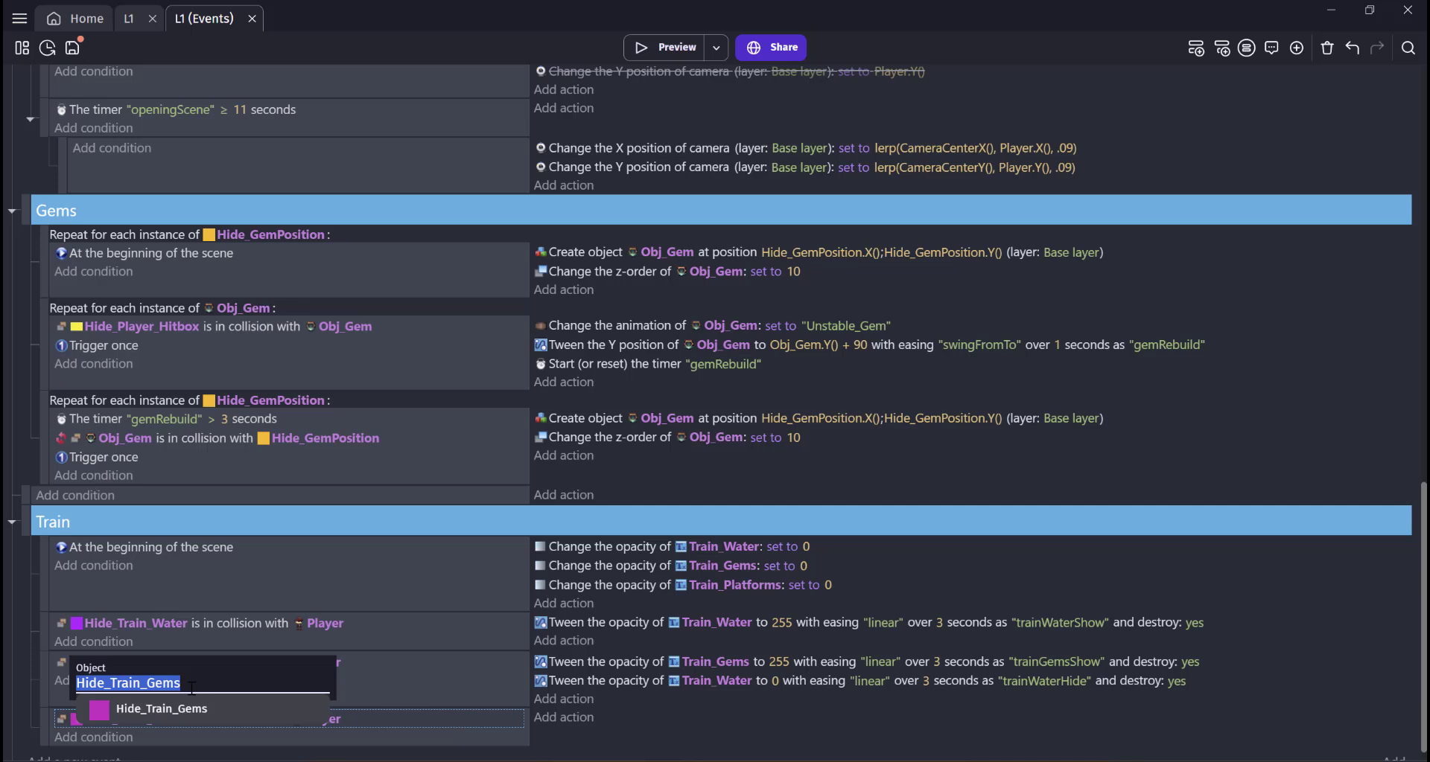
text(tra)
click(164, 530)
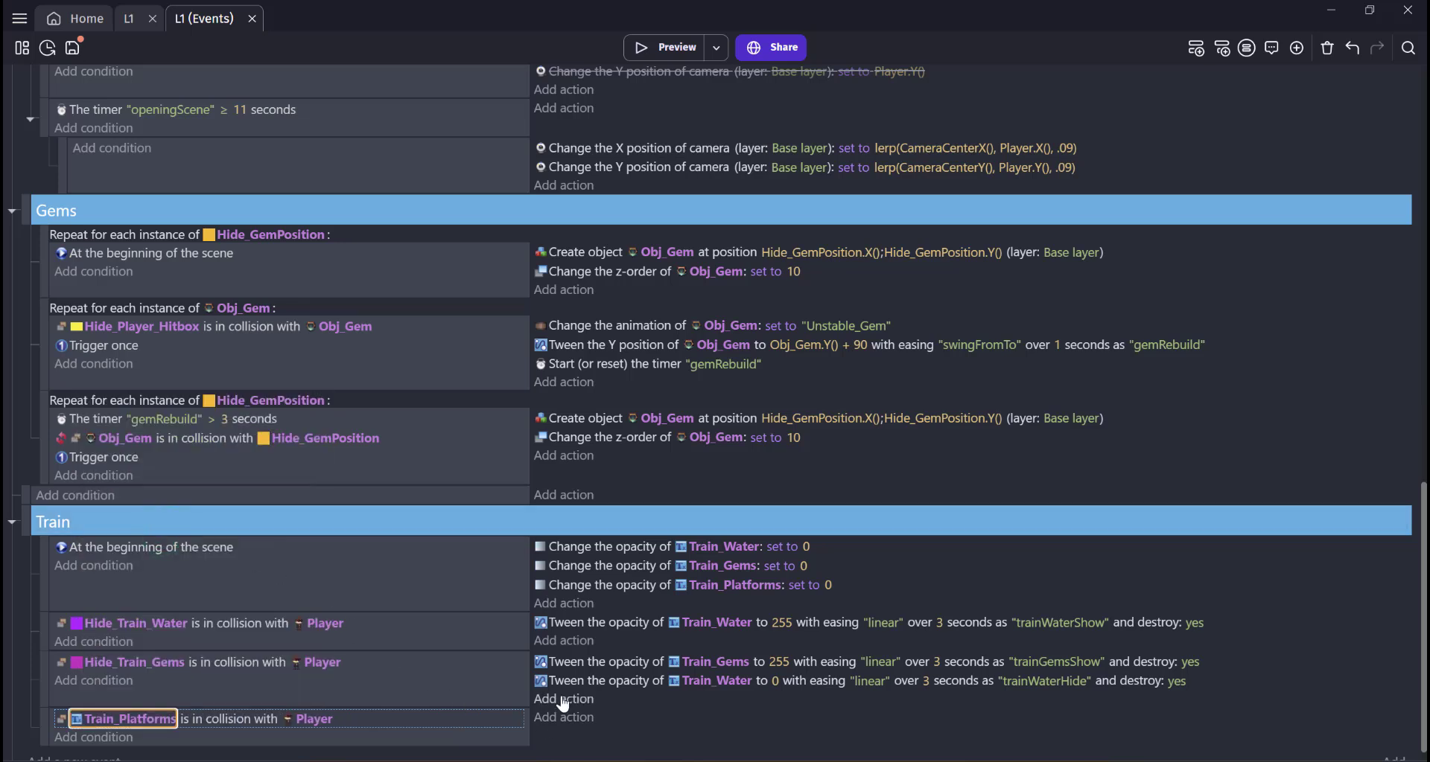
Copy both tween actions into the Train_Platforms collision event and change the first one's object to Train_Platforms
ctrl+drag(557, 660, 621, 718)
scroll(633, 711, down, 1)
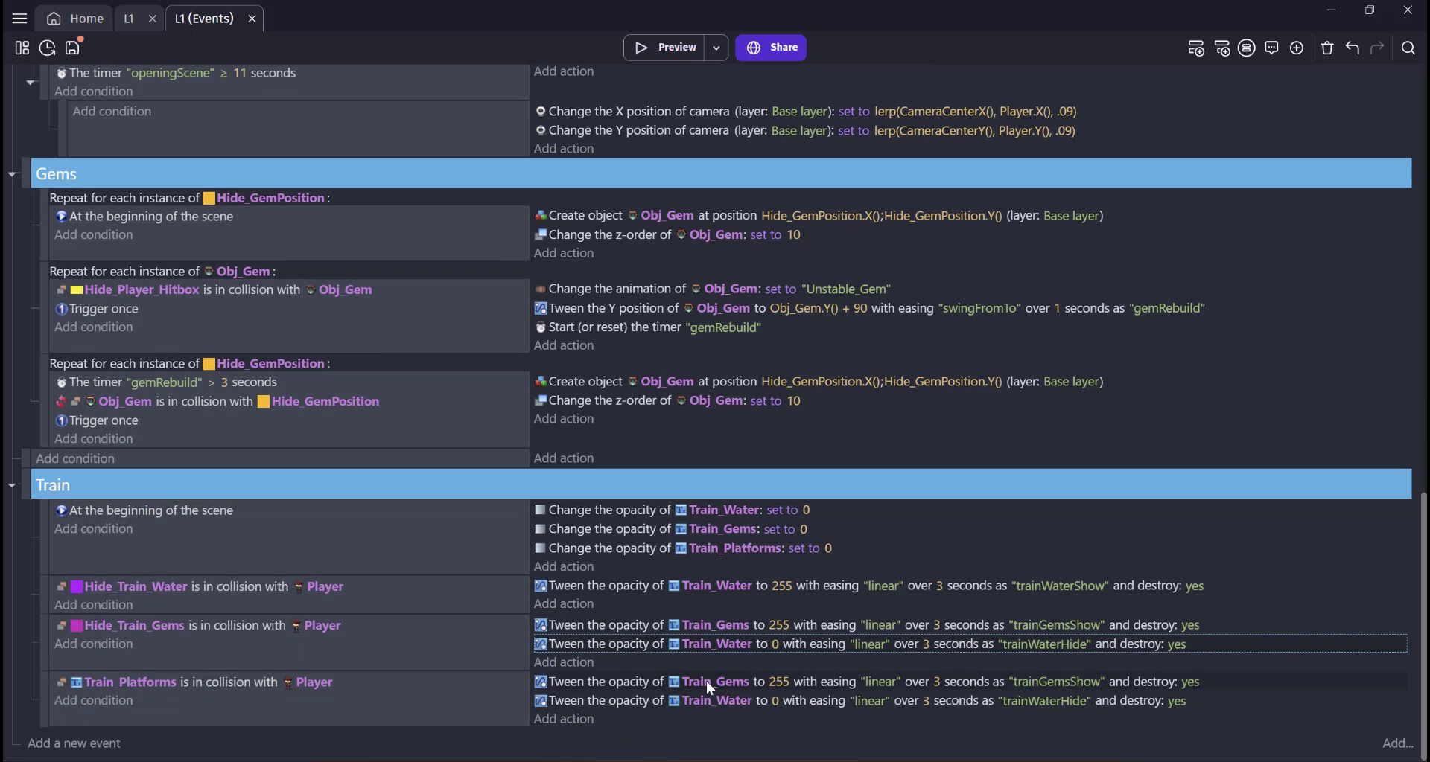
click(706, 681)
text(tra)
click(791, 581)
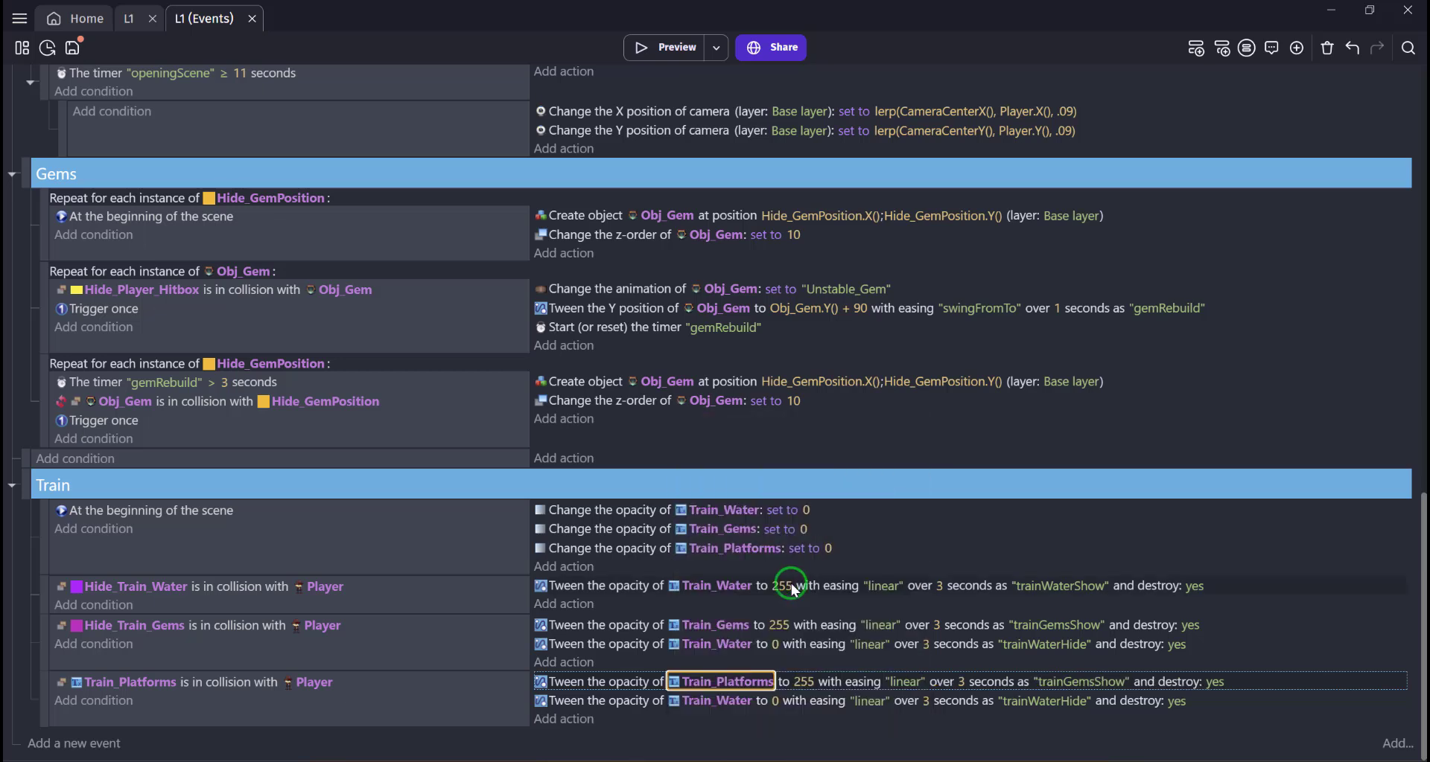
Set the identifier of the first tween in the Train_Platforms collision event to "trainPlatformShow"
click(1070, 683)
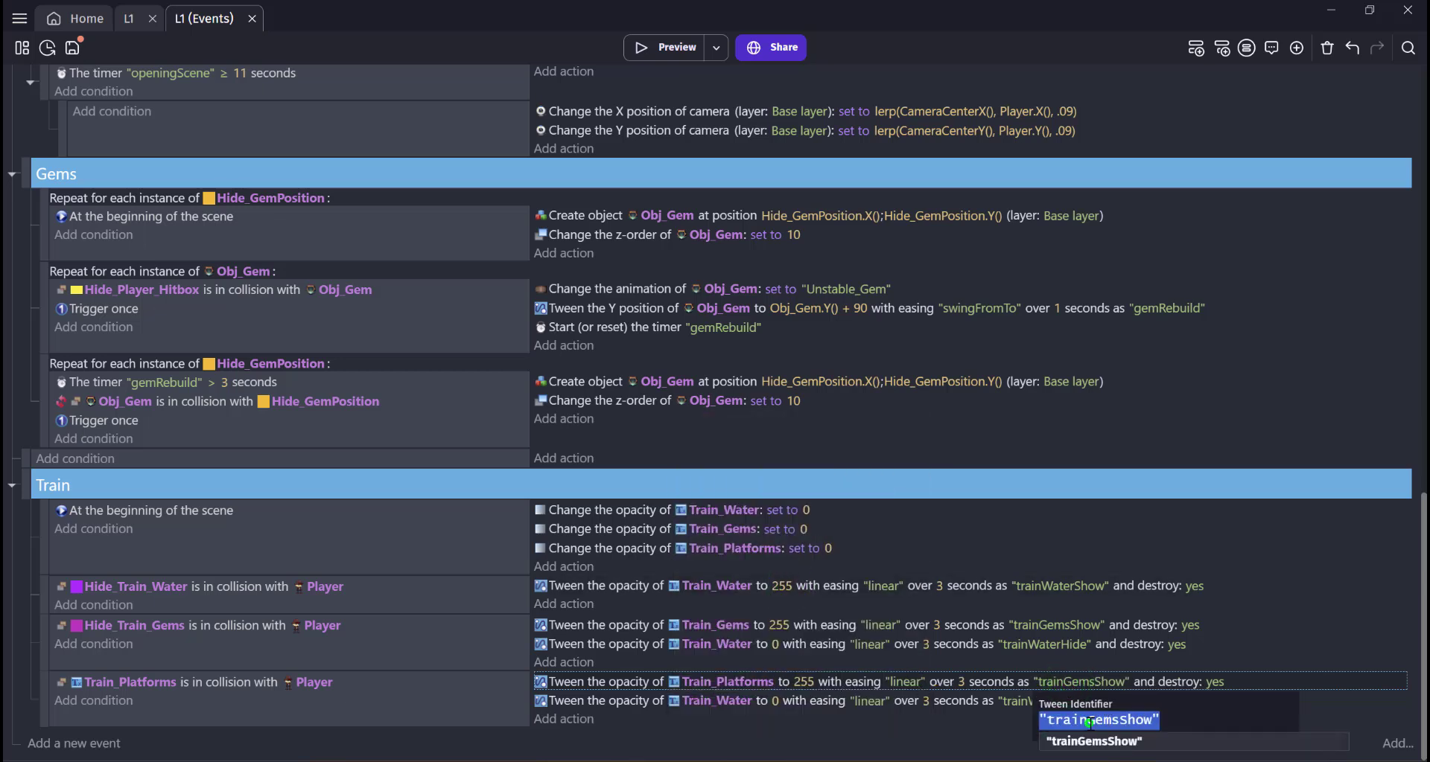
click(1091, 723)
key(Delete)
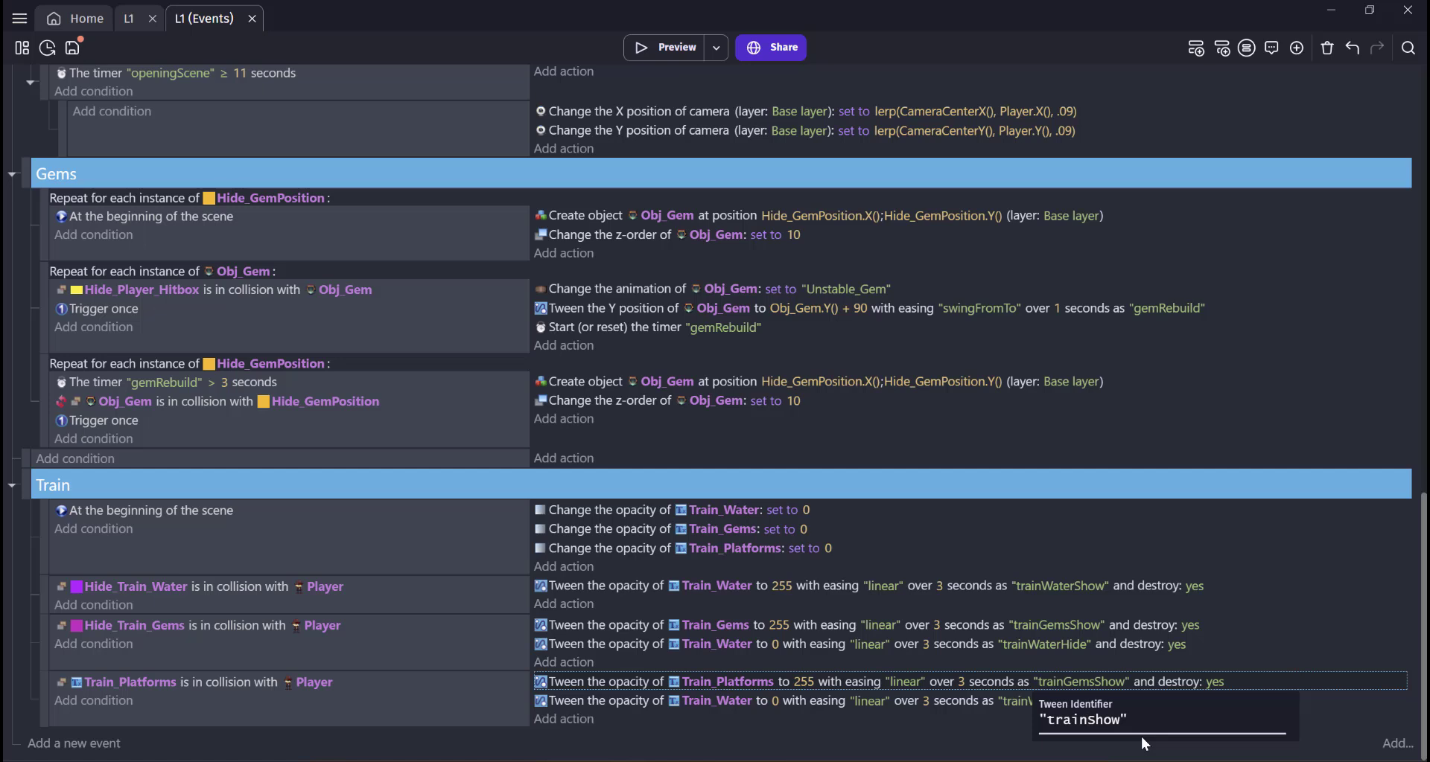
text(Platform)
key(Return)
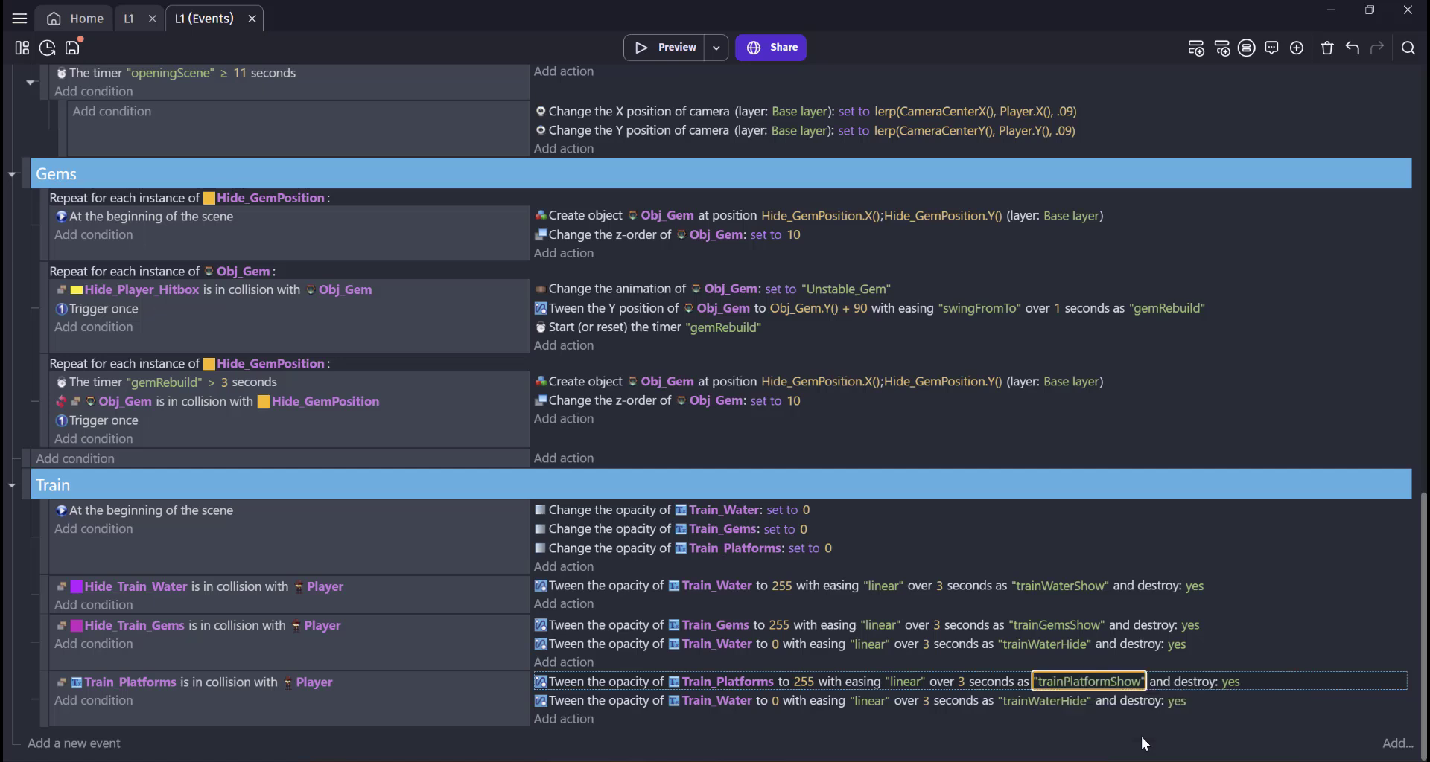
Change the second tween in the Train_Platforms collision event to object Train_Gems with identifier "trainGemsHide"
click(720, 701)
text(tra)
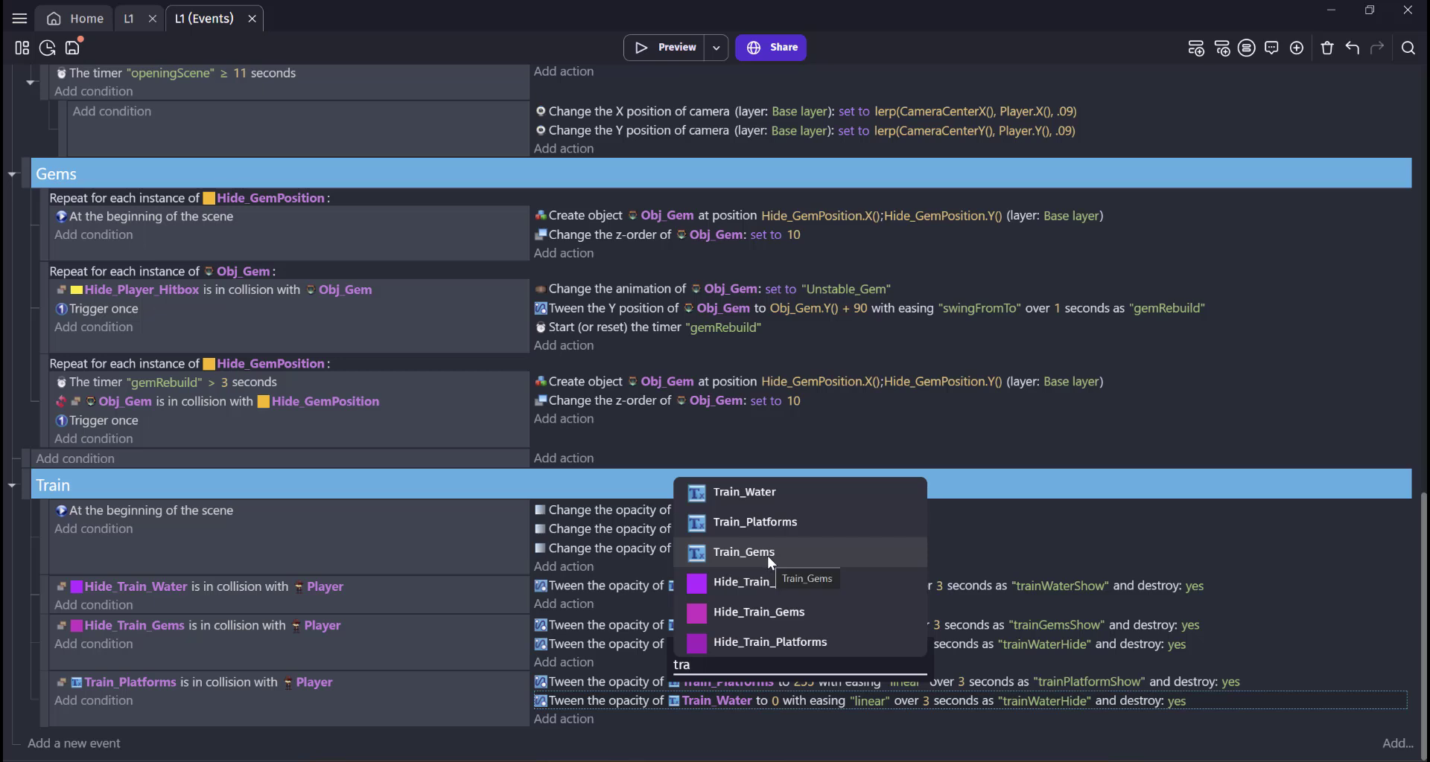
click(767, 554)
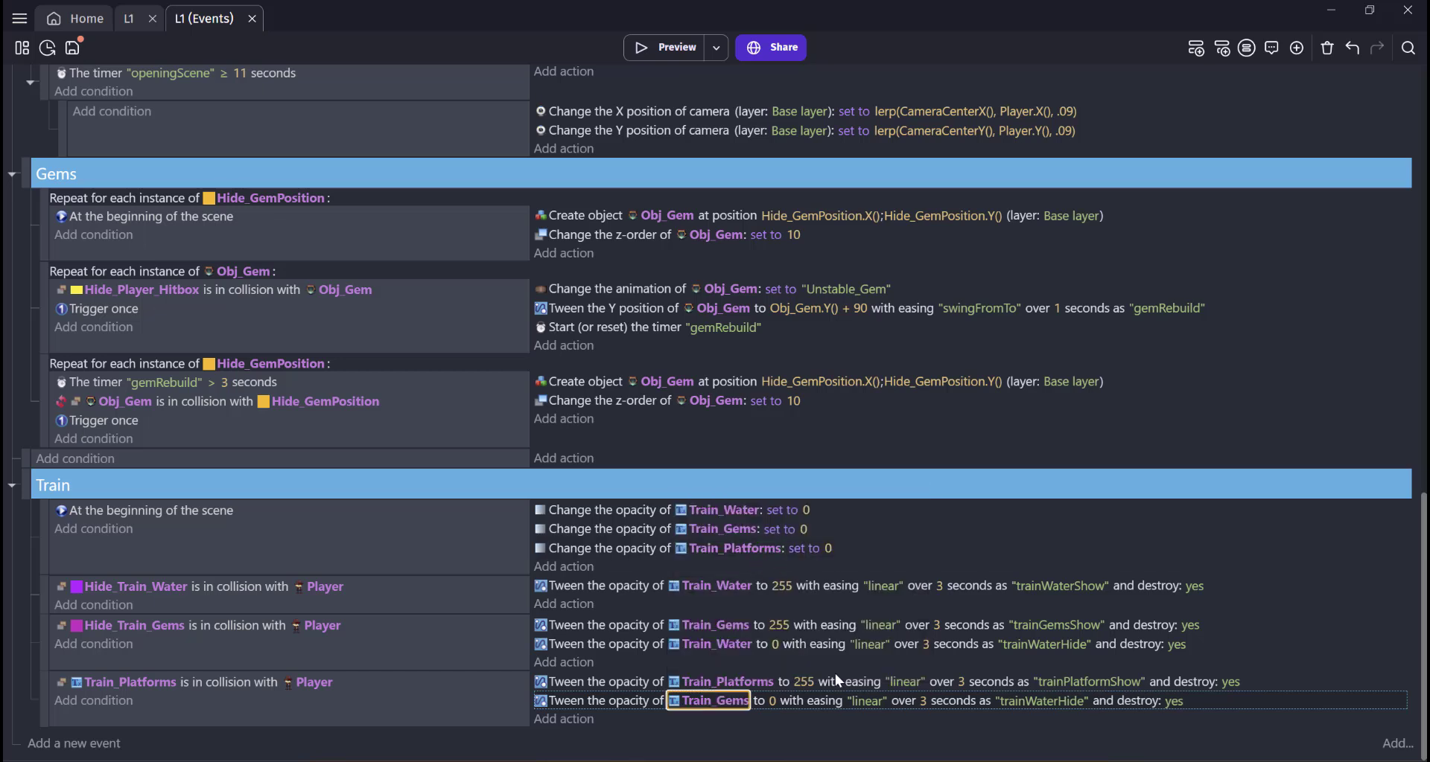
click(1053, 702)
click(1049, 661)
key(Delete)
key(Delete)
key(Delete)
key(Delete)
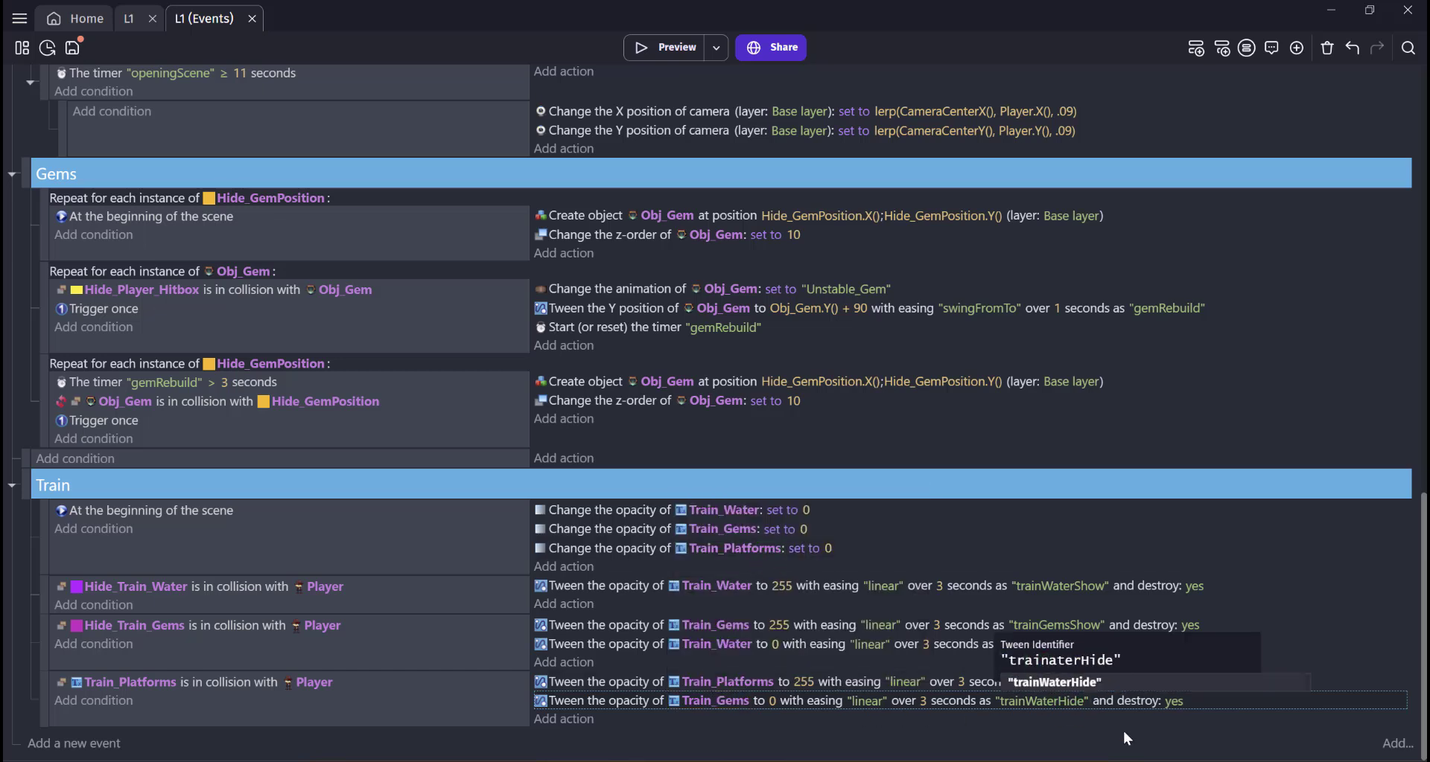
key(Delete)
text(Gems)
key(Return)
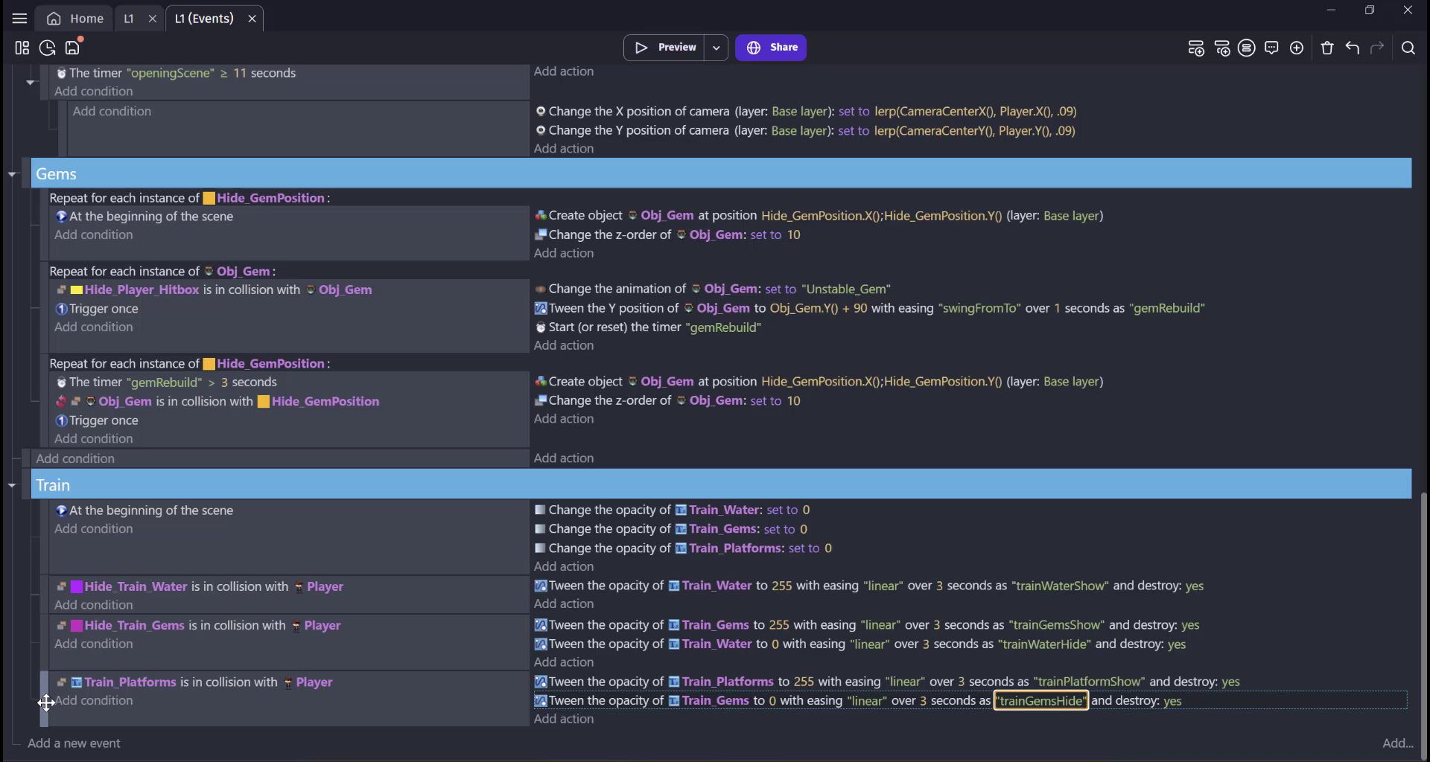
Add a Train event with the condition that the Train_Platforms tween "trainPlatformShow" has finished playing
click(113, 744)
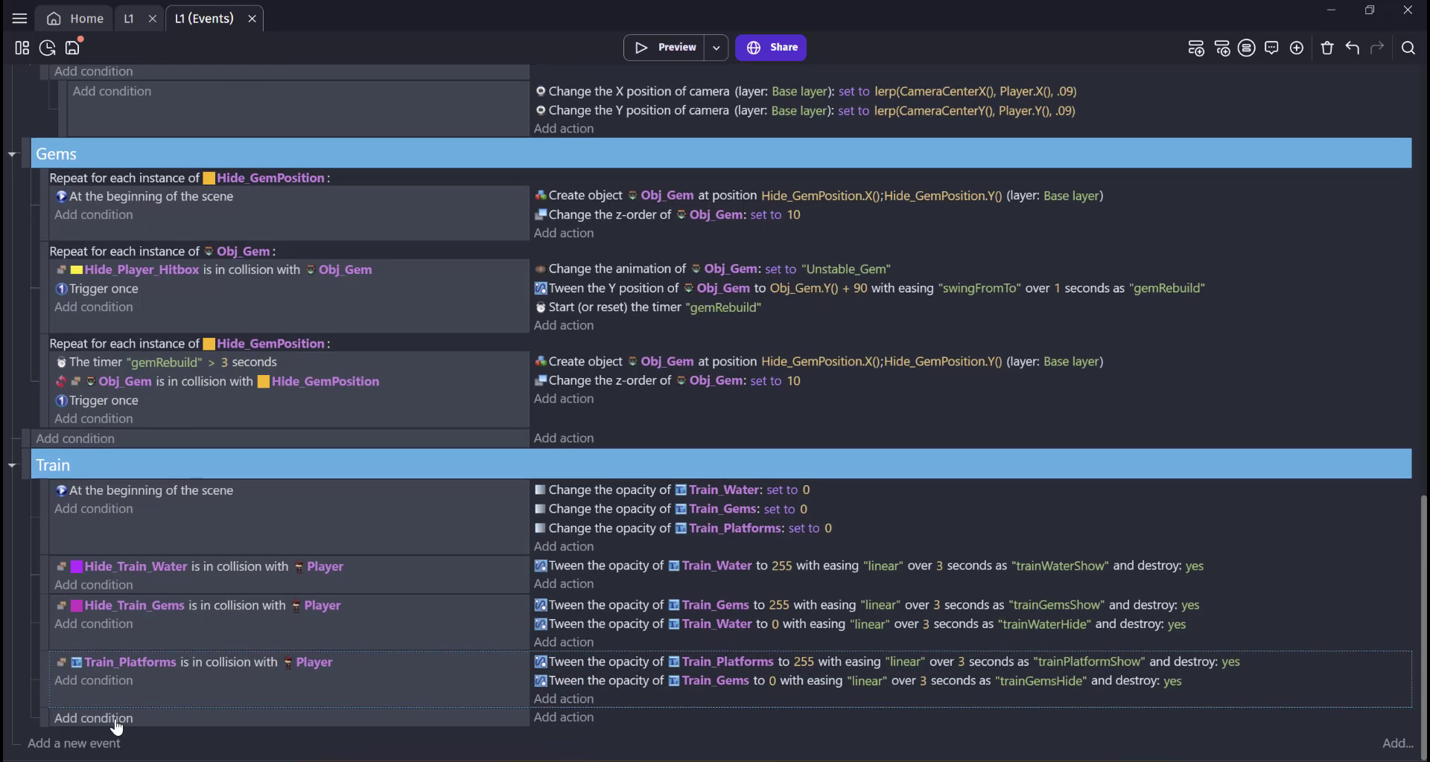
click(112, 721)
text(tra)
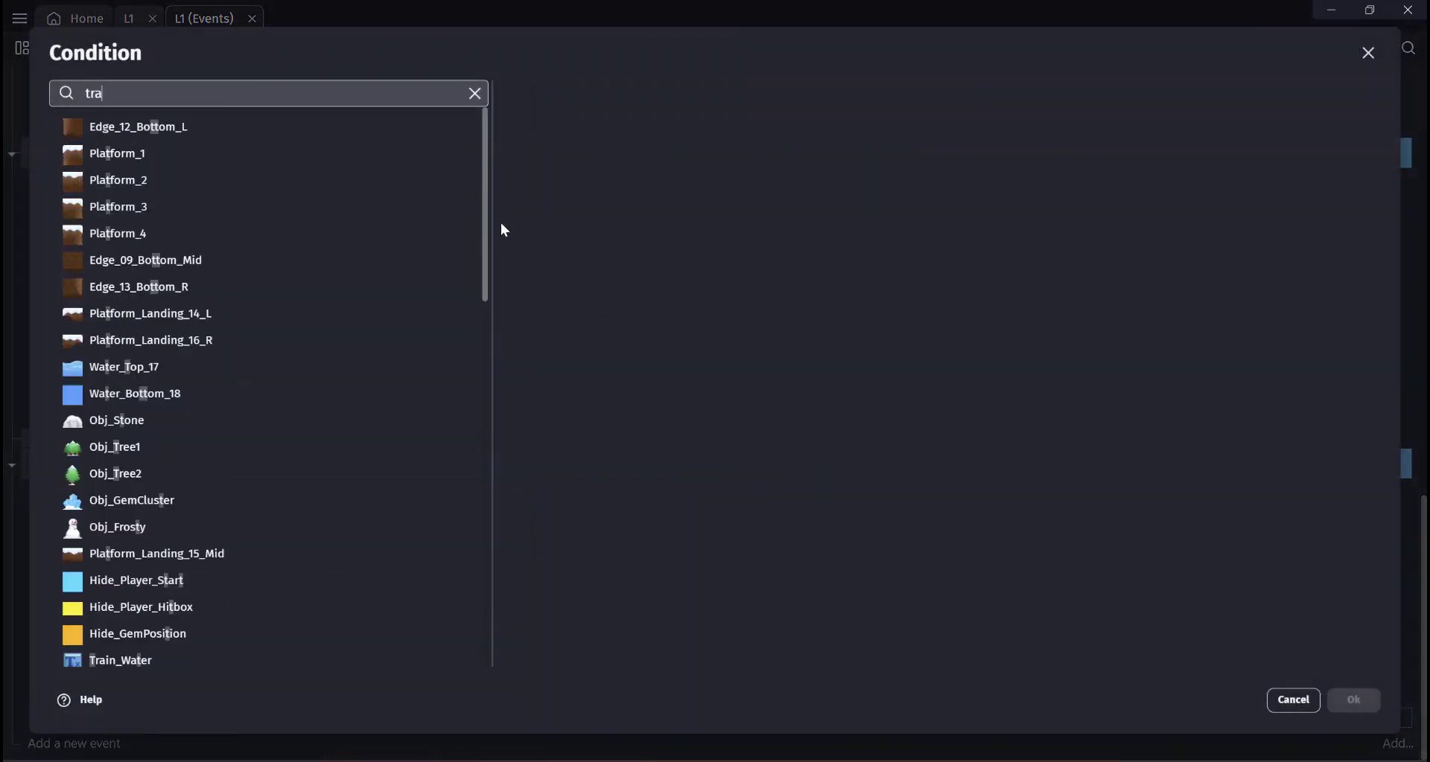
click(154, 153)
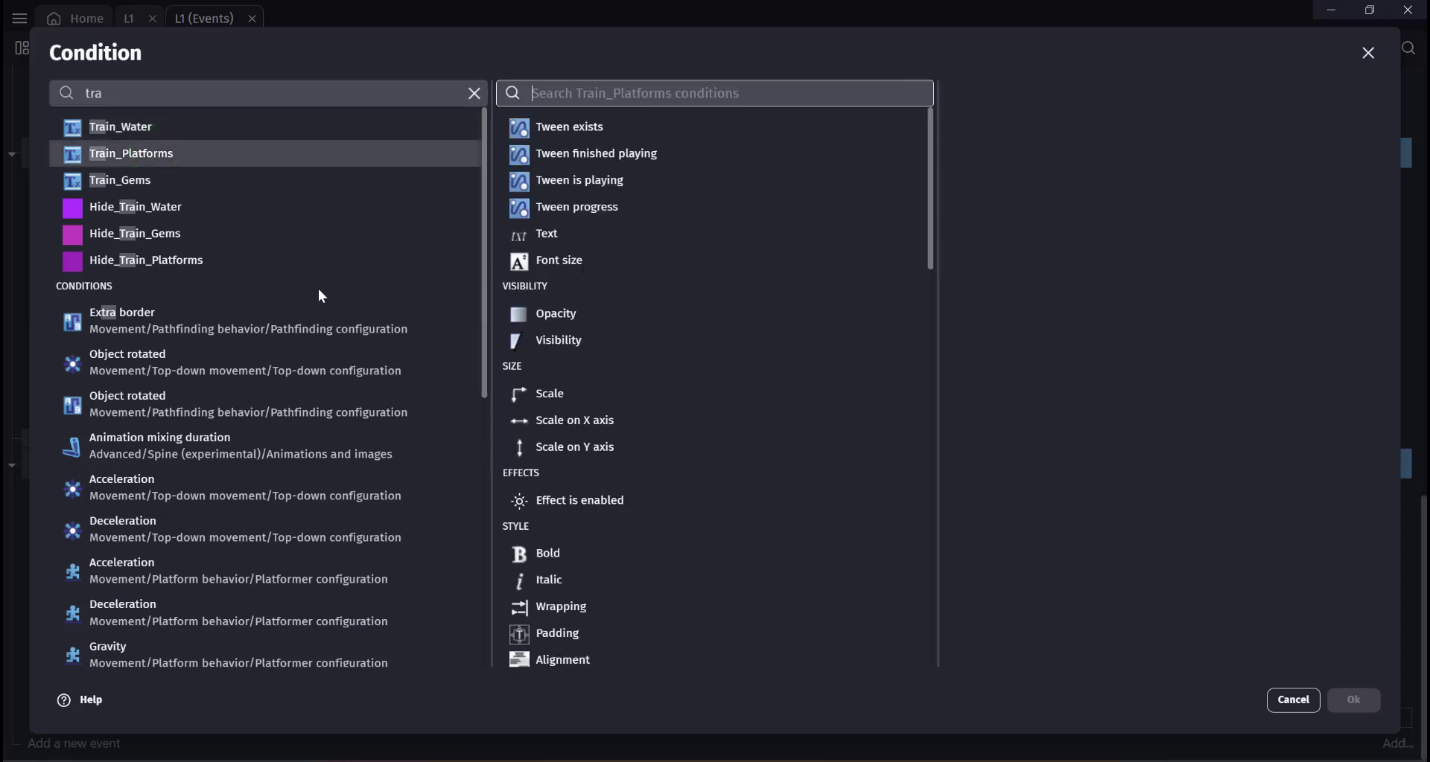
click(594, 154)
click(1041, 221)
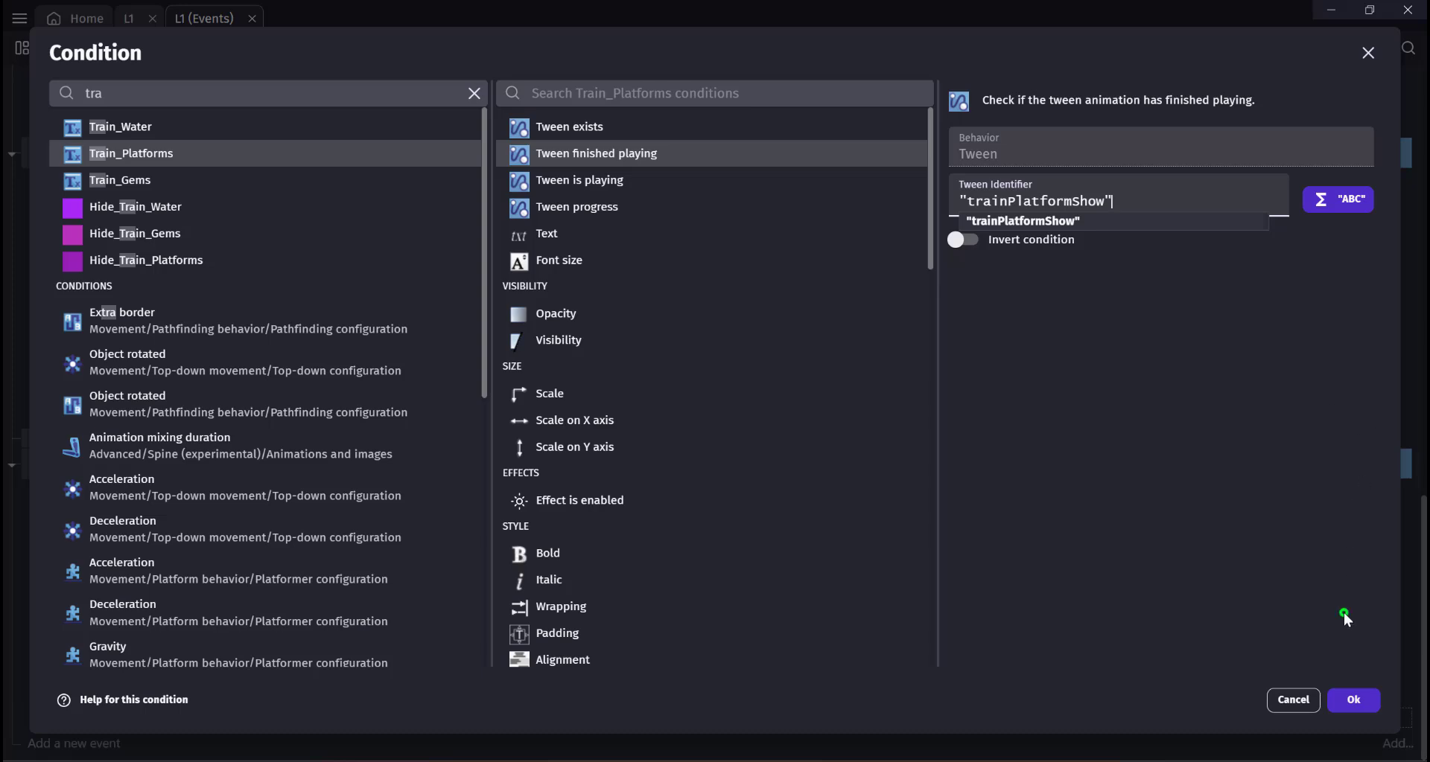
click(1356, 712)
Copy the Train_Gems opacity 0 tween into the tween-finished event and change its object to Train_Platforms
ctrl+drag(611, 665, 659, 705)
click(735, 706)
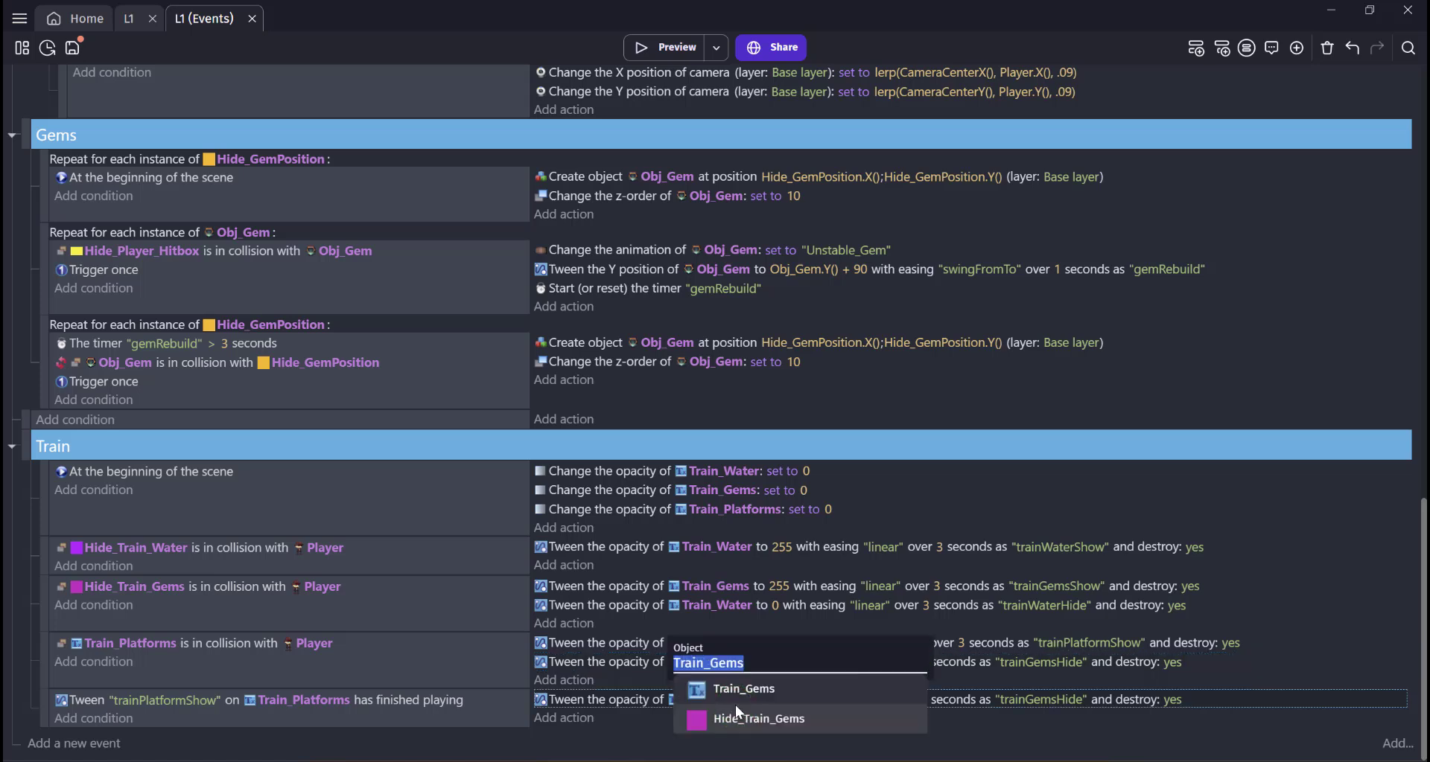
text(tra)
click(804, 520)
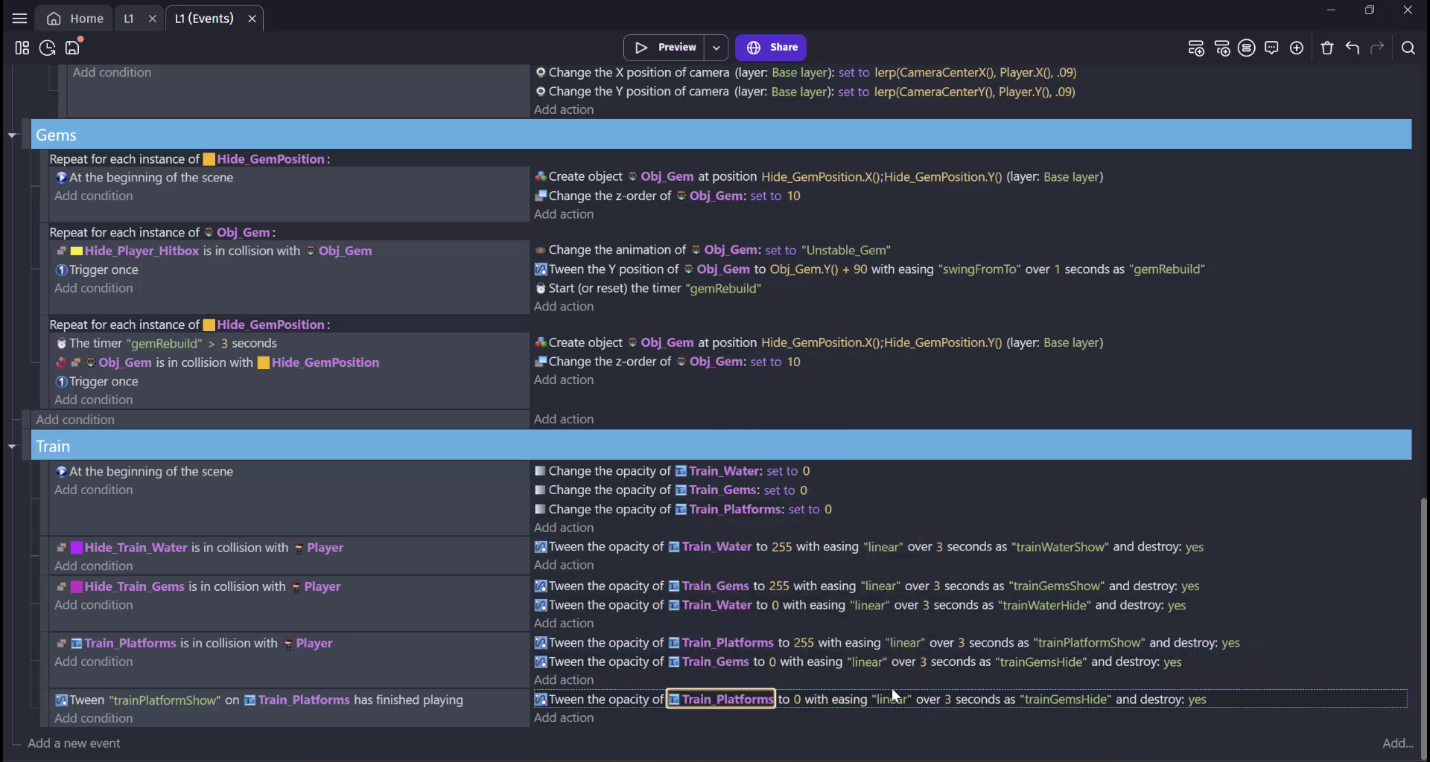
Set the copied tween's identifier to "trainPlatformHide" and copy a Trigger once condition from the Gems events into the tween-finished event
click(1052, 701)
click(1074, 658)
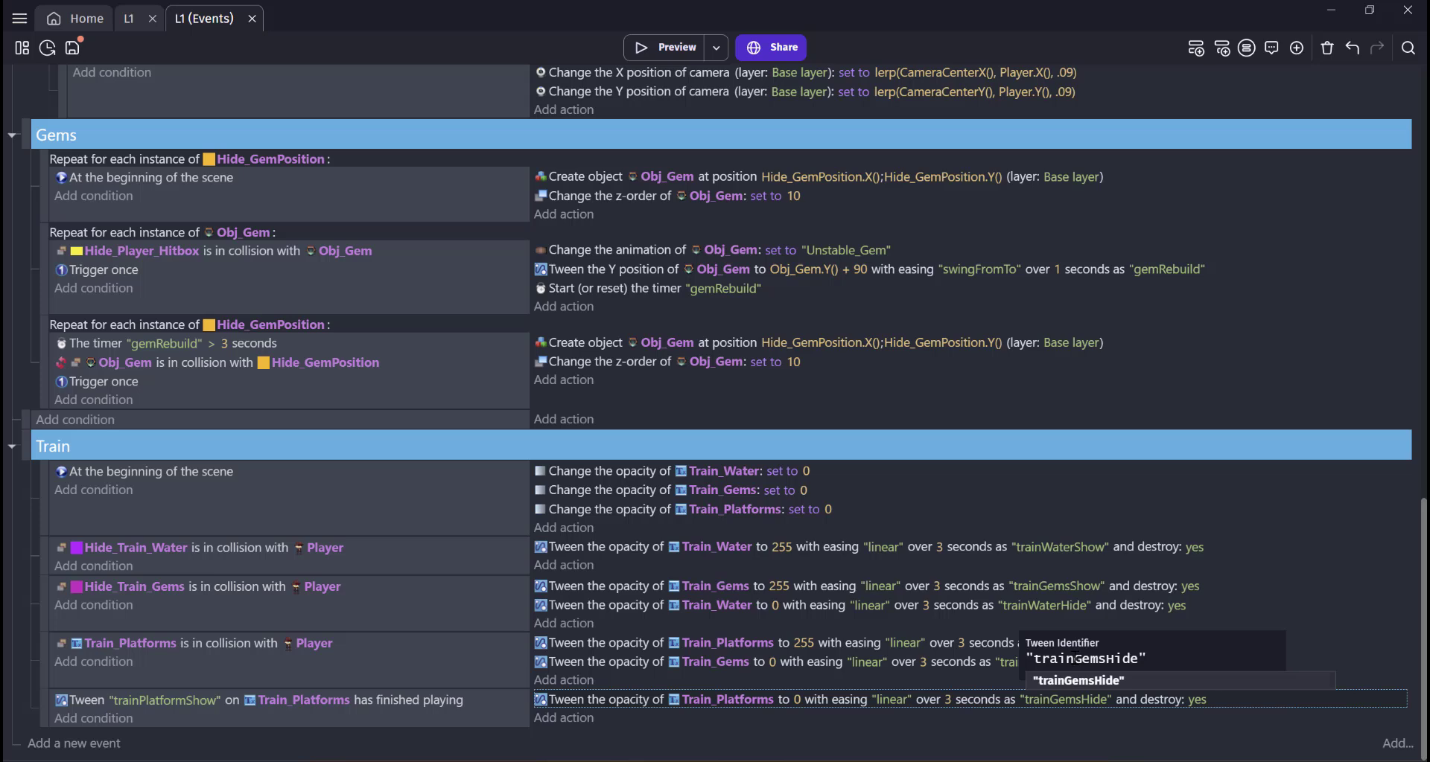
text(Platform)
key(Return)
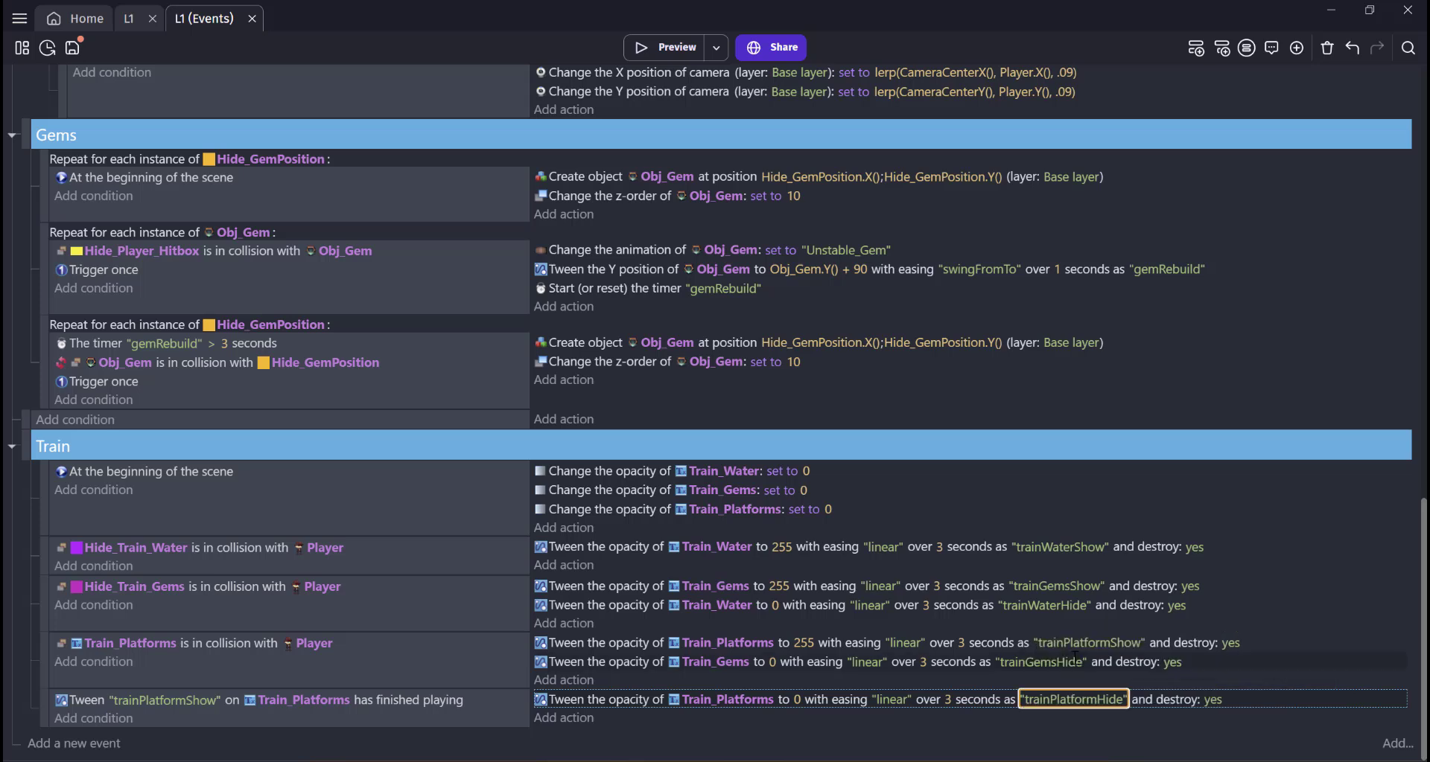
drag(125, 386, 145, 718)
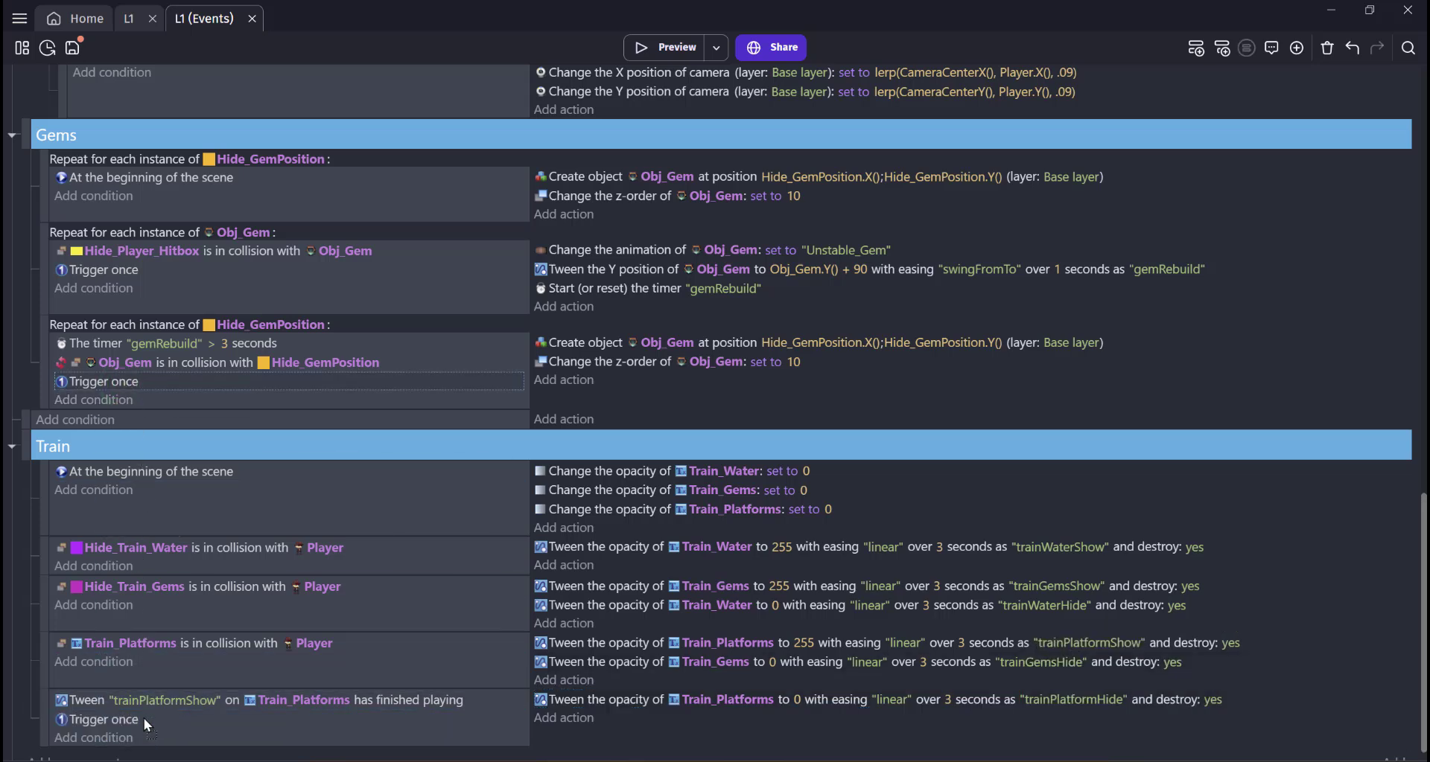
Preview the game and playtest the level, jumping across the gems and platforms to the floating ledge with the ice crystals
click(678, 47)
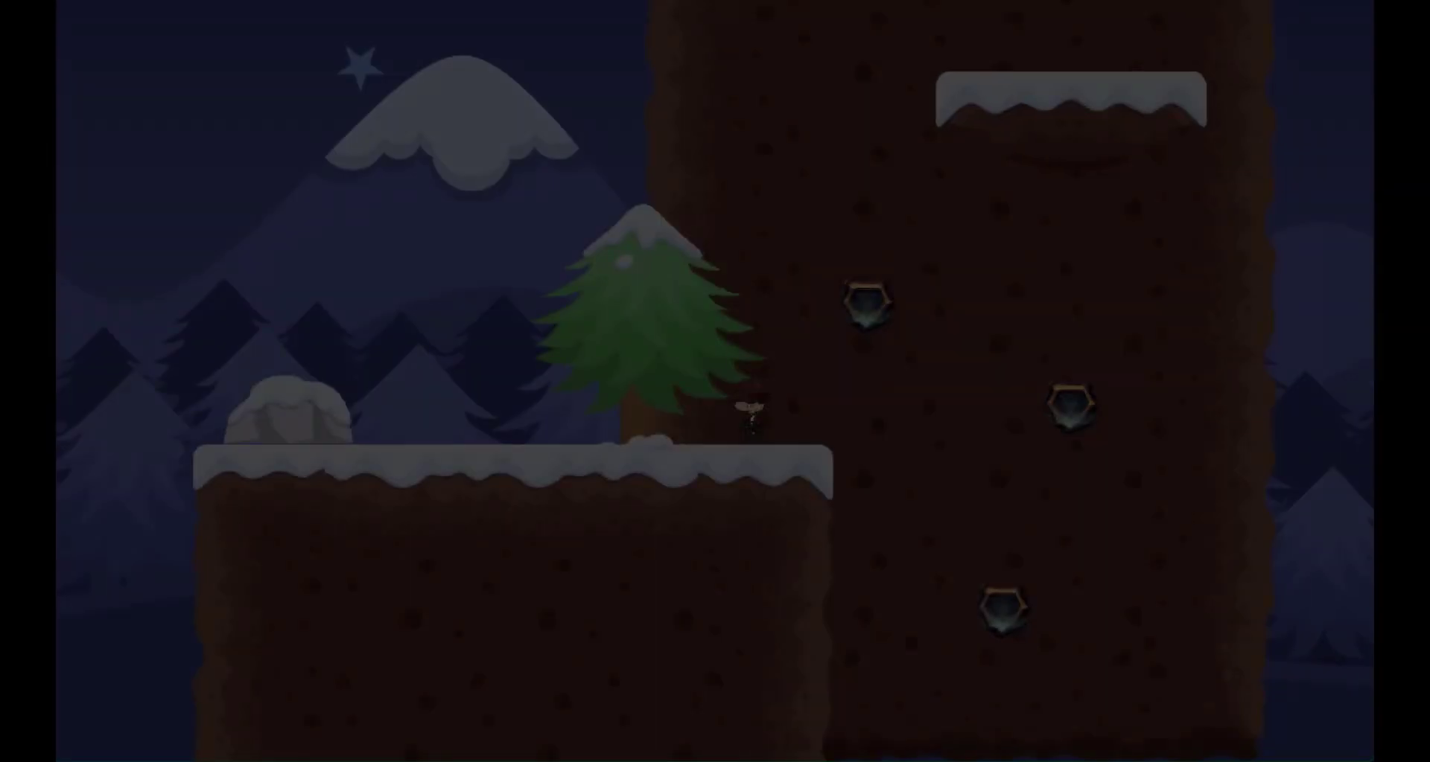
key(Right)
key(space)
key(Right)
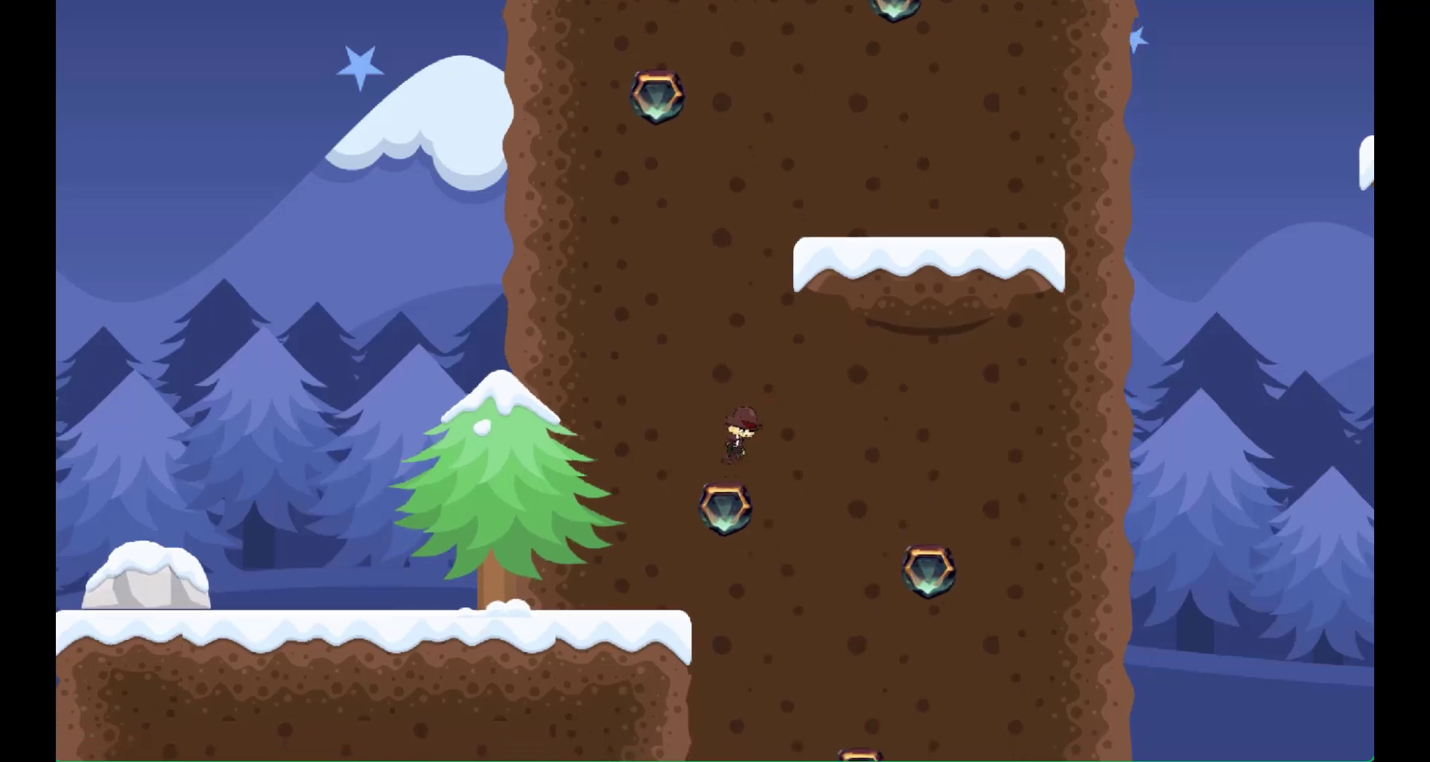
key(space)
key(Right)
key(space)
key(Left)
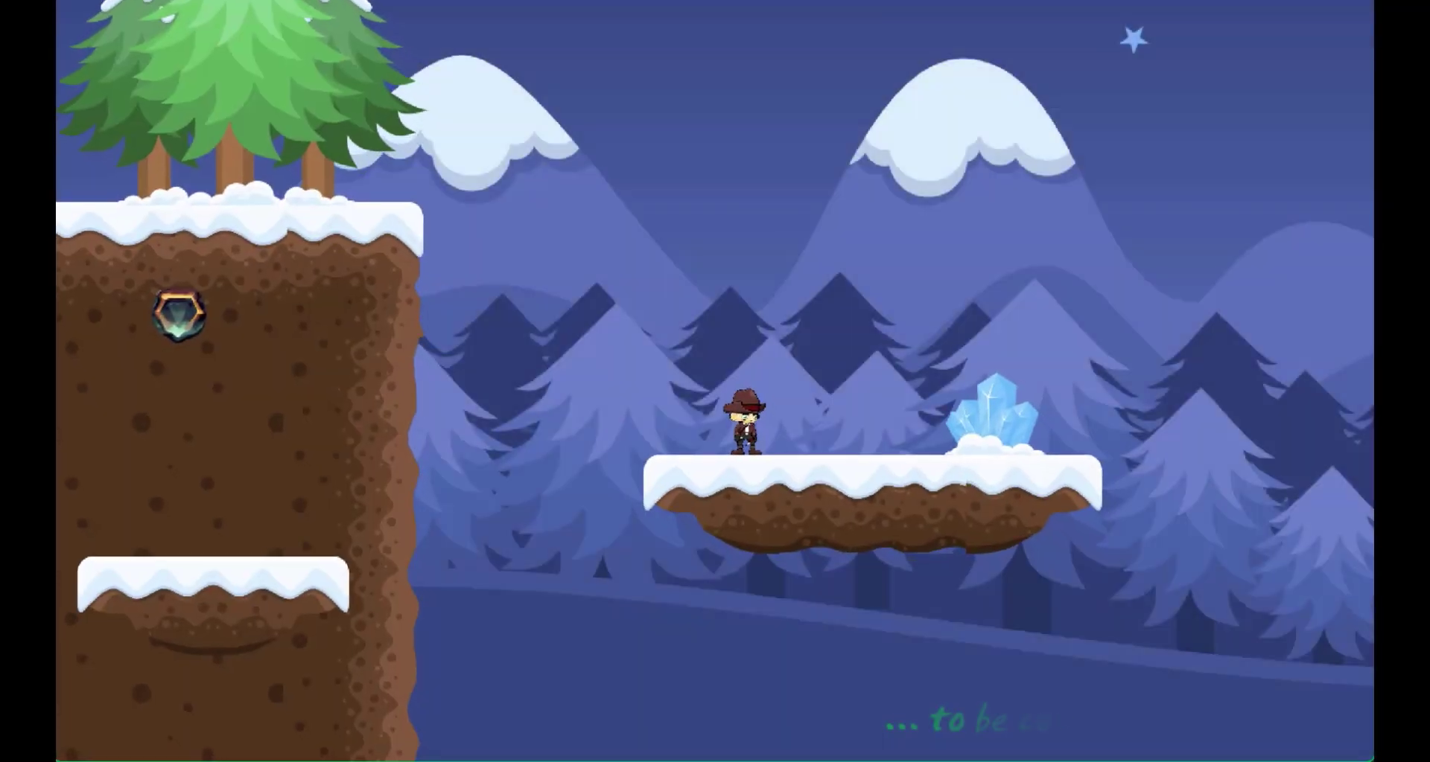
key(Right)
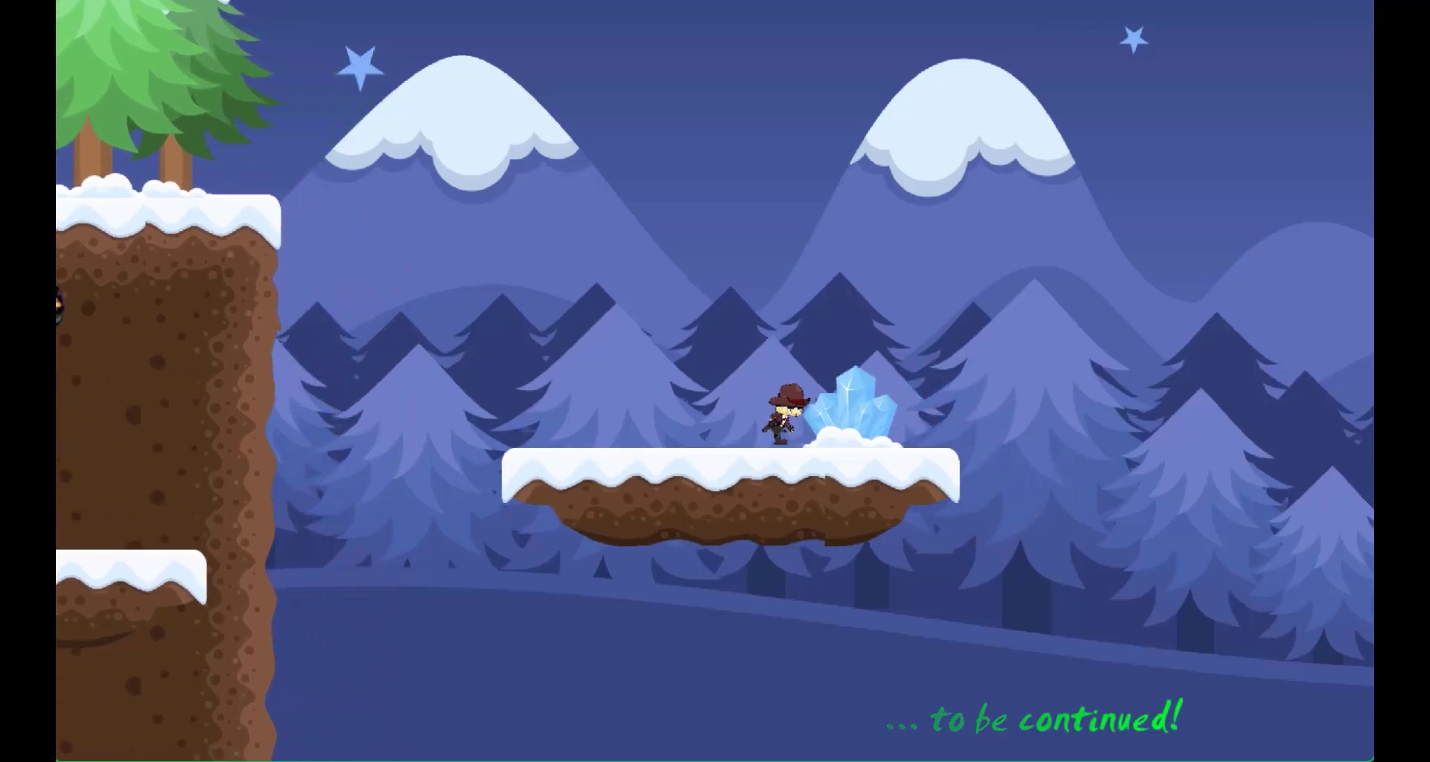